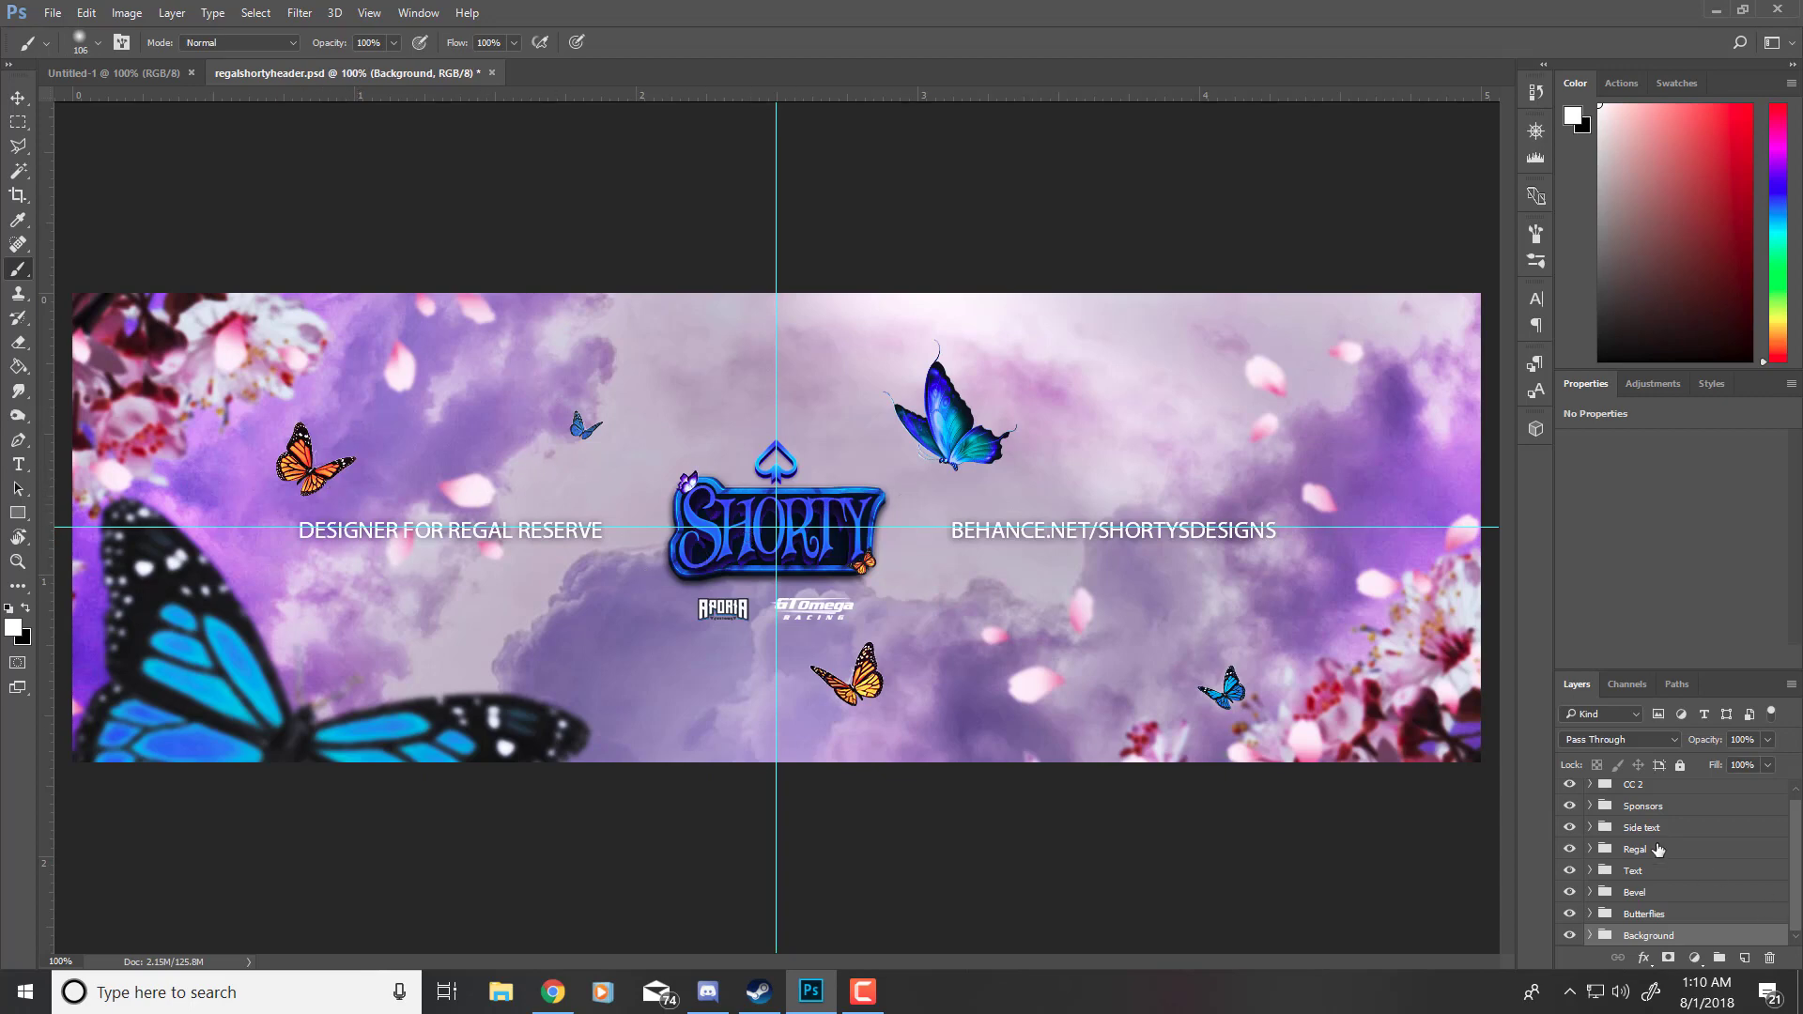
Step: Hide the guides in the regalshortyheader.psd header artwork
{"action": "scroll", "coordinate": [1653, 846], "scroll_direction": "up", "scroll_amount": 1}
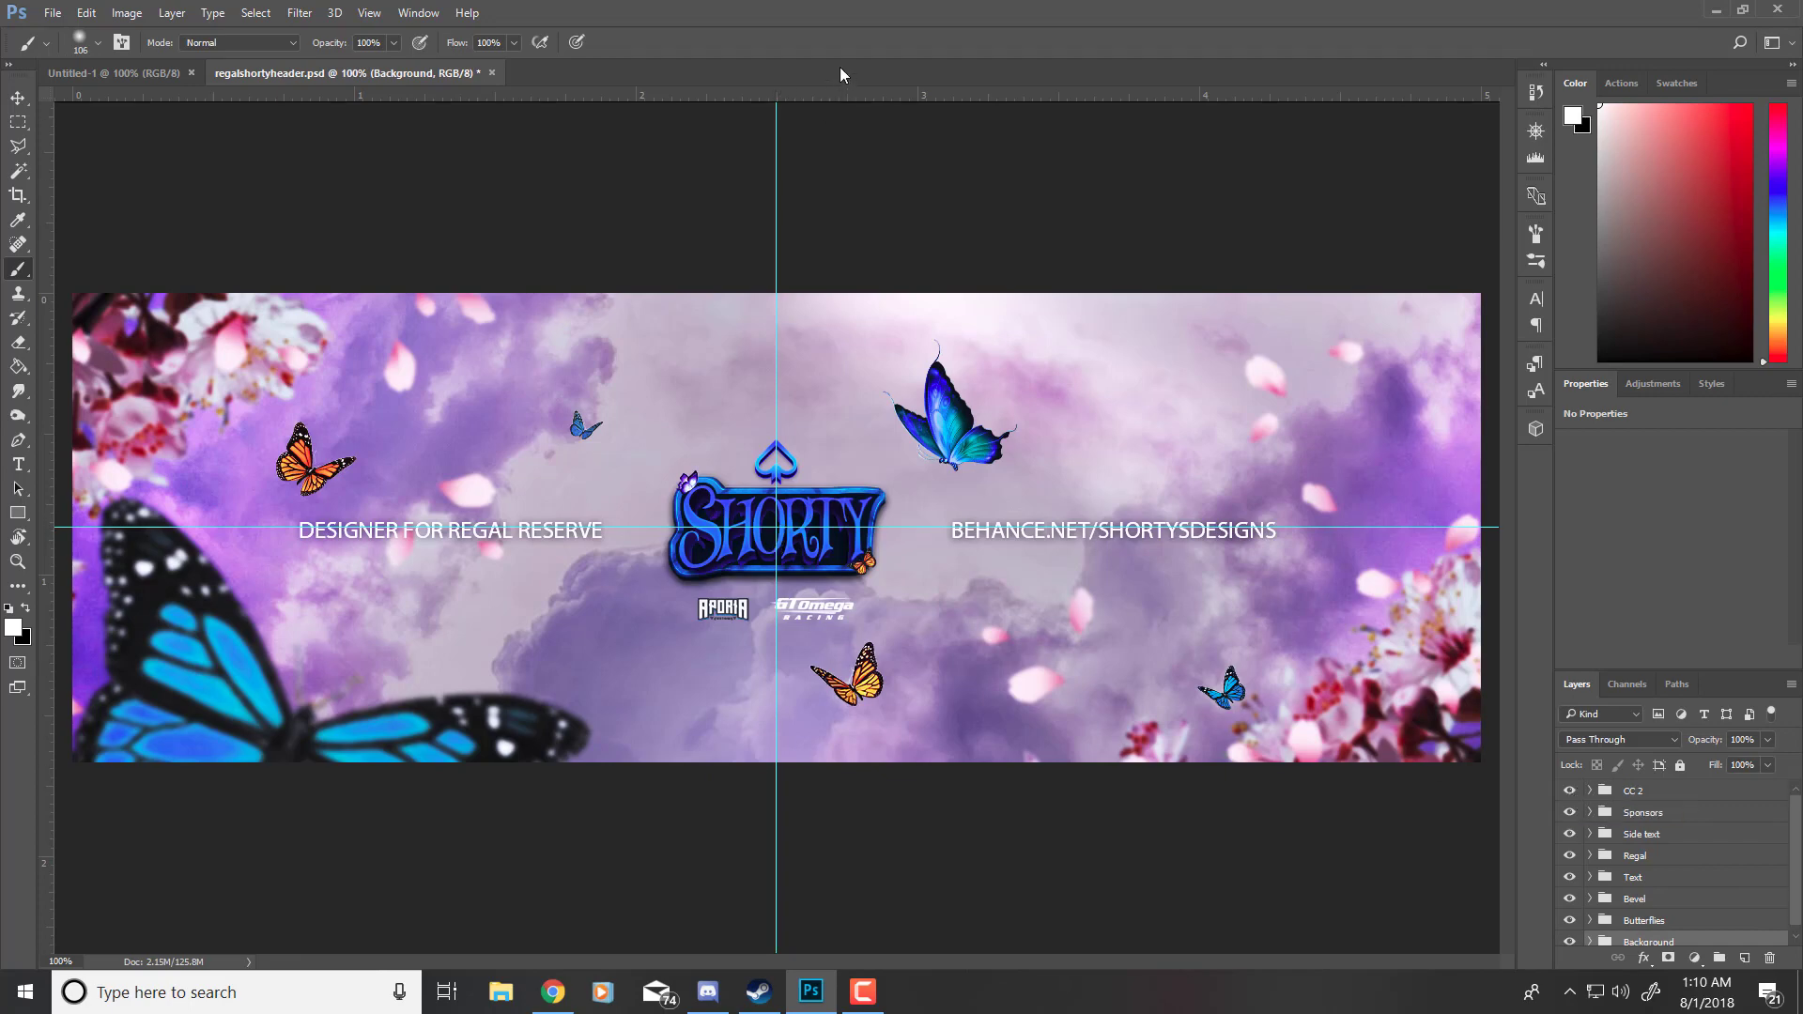
{"action": "key", "text": "ctrl+semicolon"}
{"action": "scroll", "coordinate": [821, 543], "scroll_direction": "up", "scroll_amount": 5}
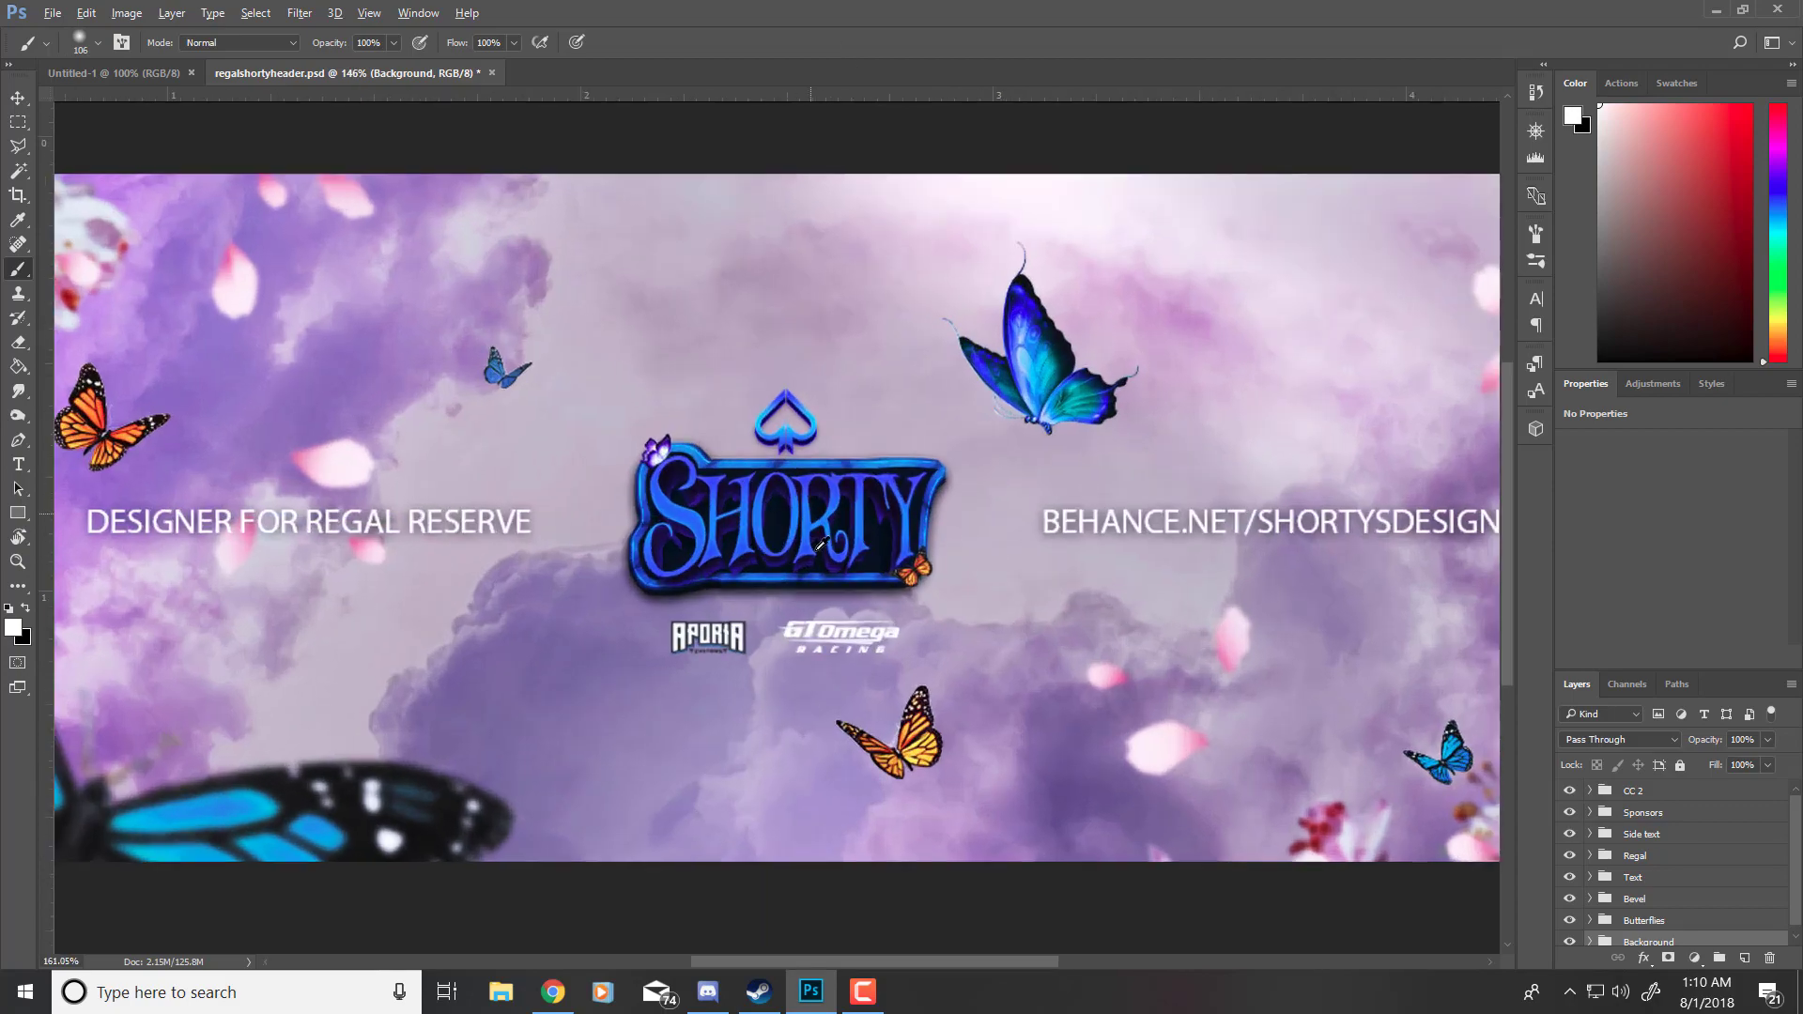
{"action": "scroll", "coordinate": [822, 542], "scroll_direction": "down", "scroll_amount": 6}
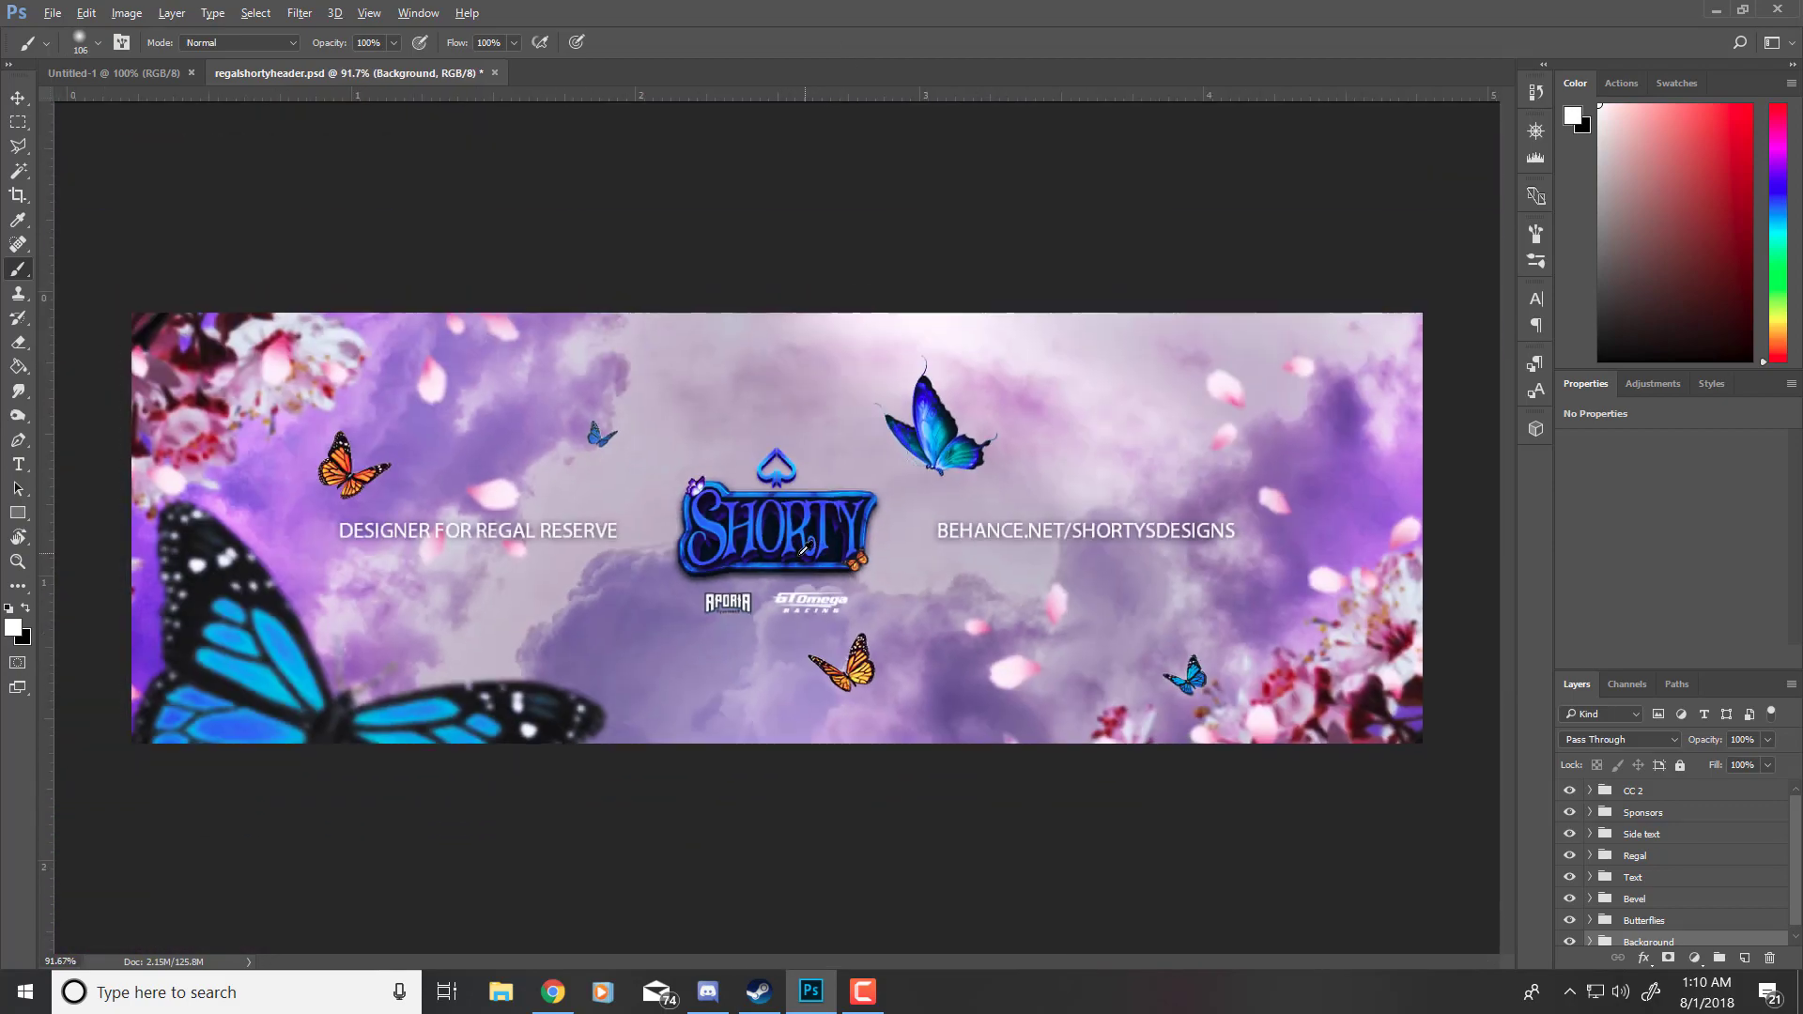
{"action": "scroll", "coordinate": [803, 550], "scroll_direction": "up", "scroll_amount": 1}
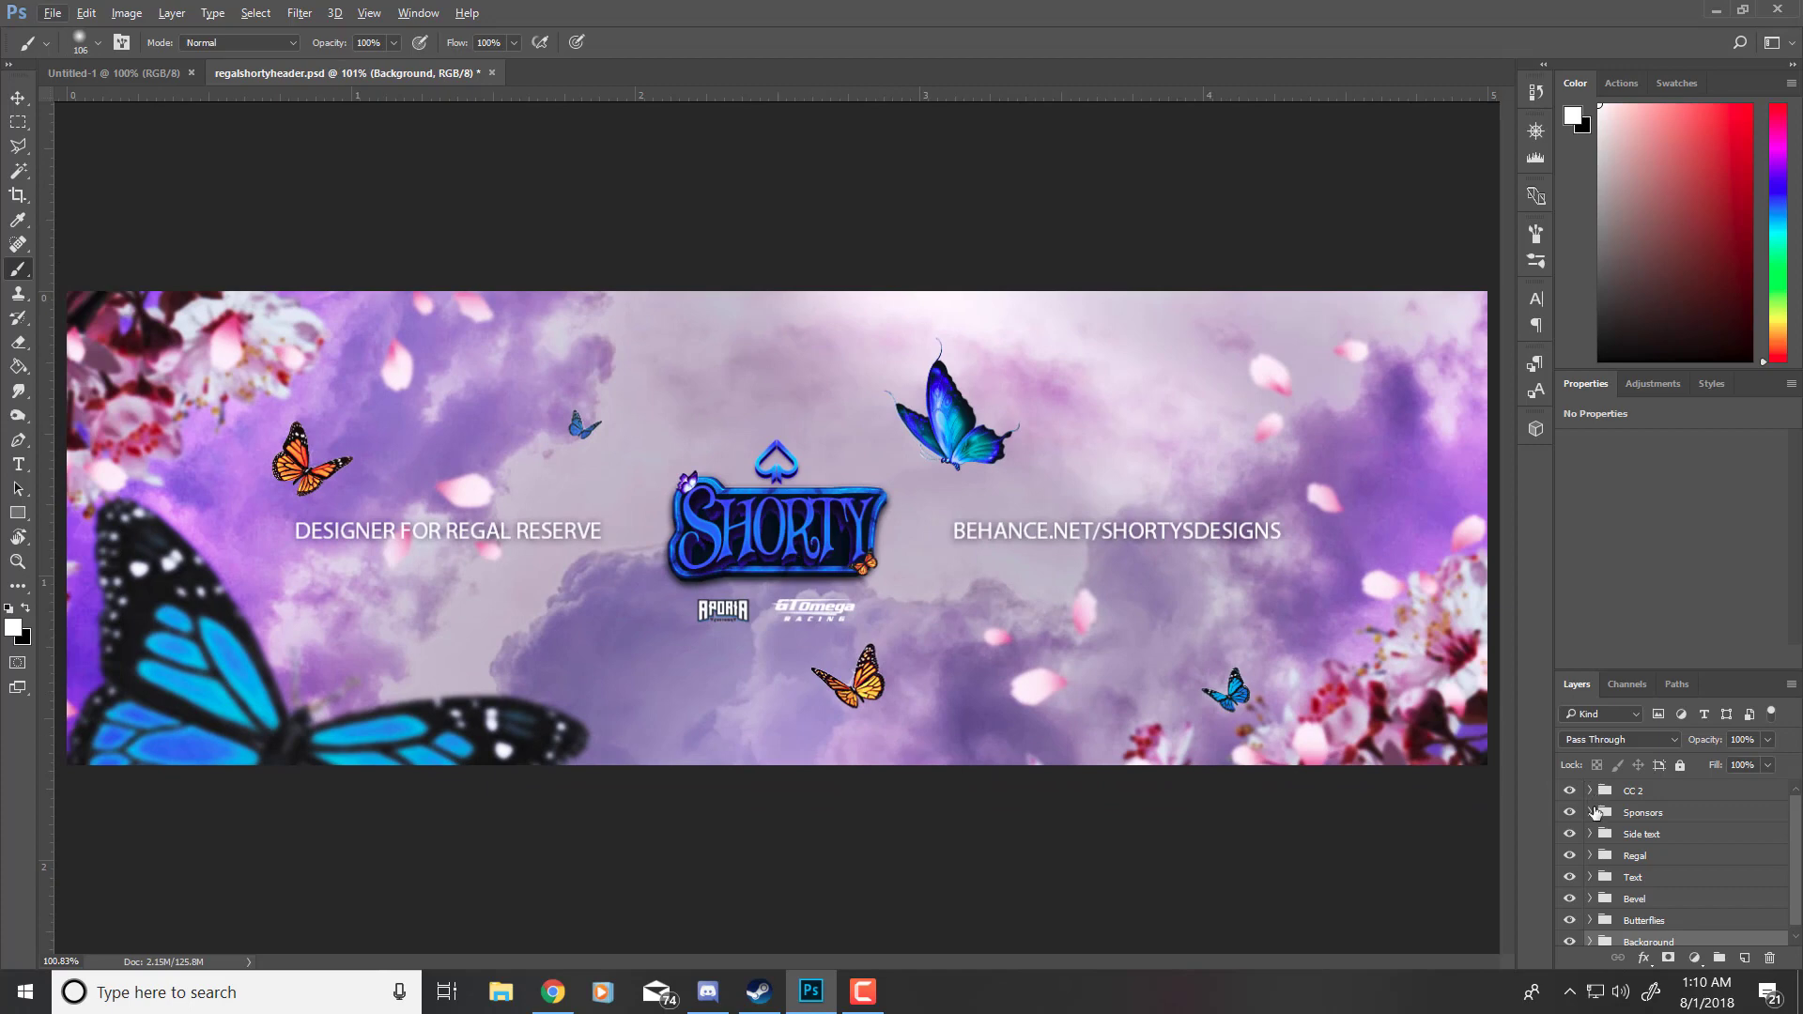
Step: Toggle the CC 2 group's visibility repeatedly to compare the header with and without its color correction
{"action": "left_click", "coordinate": [1571, 792]}
{"action": "left_click", "coordinate": [1570, 791]}
{"action": "left_click", "coordinate": [1571, 792]}
{"action": "left_click", "coordinate": [1571, 792]}
{"action": "left_click", "coordinate": [1571, 792]}
{"action": "left_click", "coordinate": [1570, 792]}
{"action": "left_click", "coordinate": [1570, 792]}
{"action": "left_click", "coordinate": [1570, 792]}
{"action": "left_click", "coordinate": [1571, 792]}
{"action": "left_click", "coordinate": [1571, 791]}
{"action": "left_click", "coordinate": [1571, 792]}
{"action": "left_click", "coordinate": [1571, 792]}
{"action": "left_click", "coordinate": [1571, 791]}
{"action": "left_click", "coordinate": [1571, 792]}
Step: In the Untitled-1 document, convert the Background into a regular layer and set the soft brush size to 808 px
{"action": "left_click", "coordinate": [76, 65]}
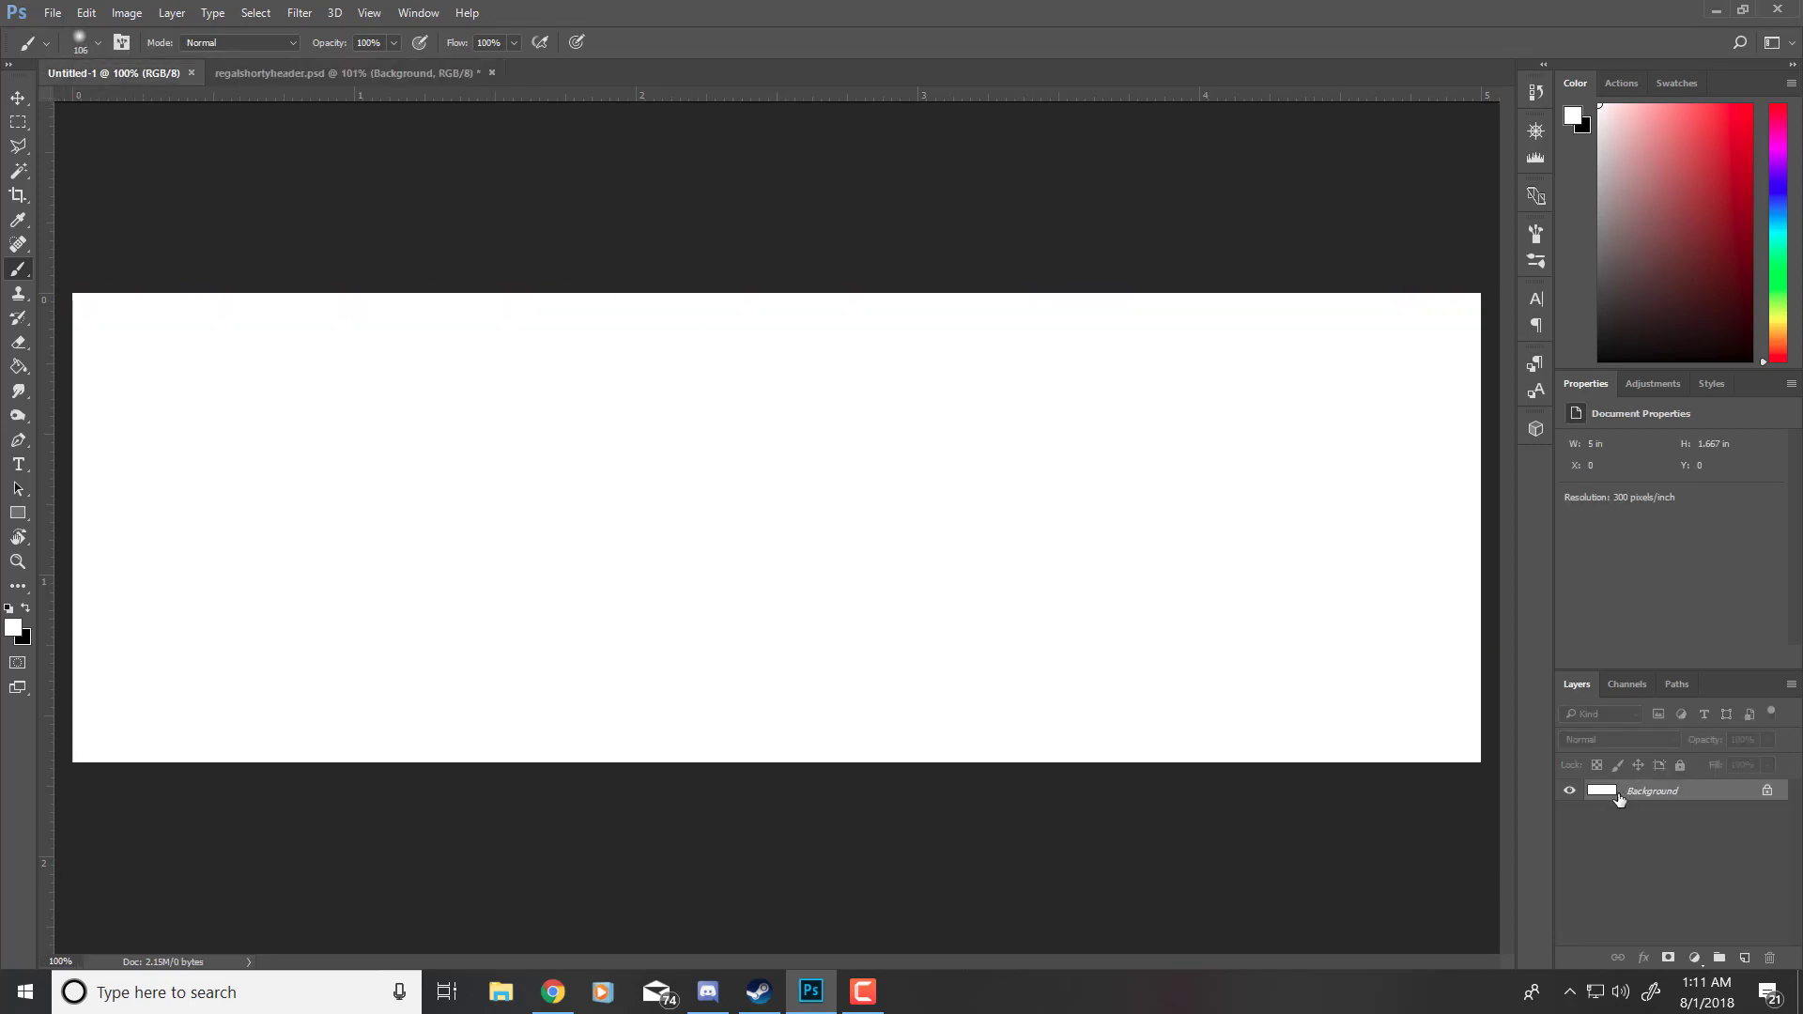
{"action": "double_click", "coordinate": [1619, 800]}
{"action": "left_click", "coordinate": [1060, 321]}
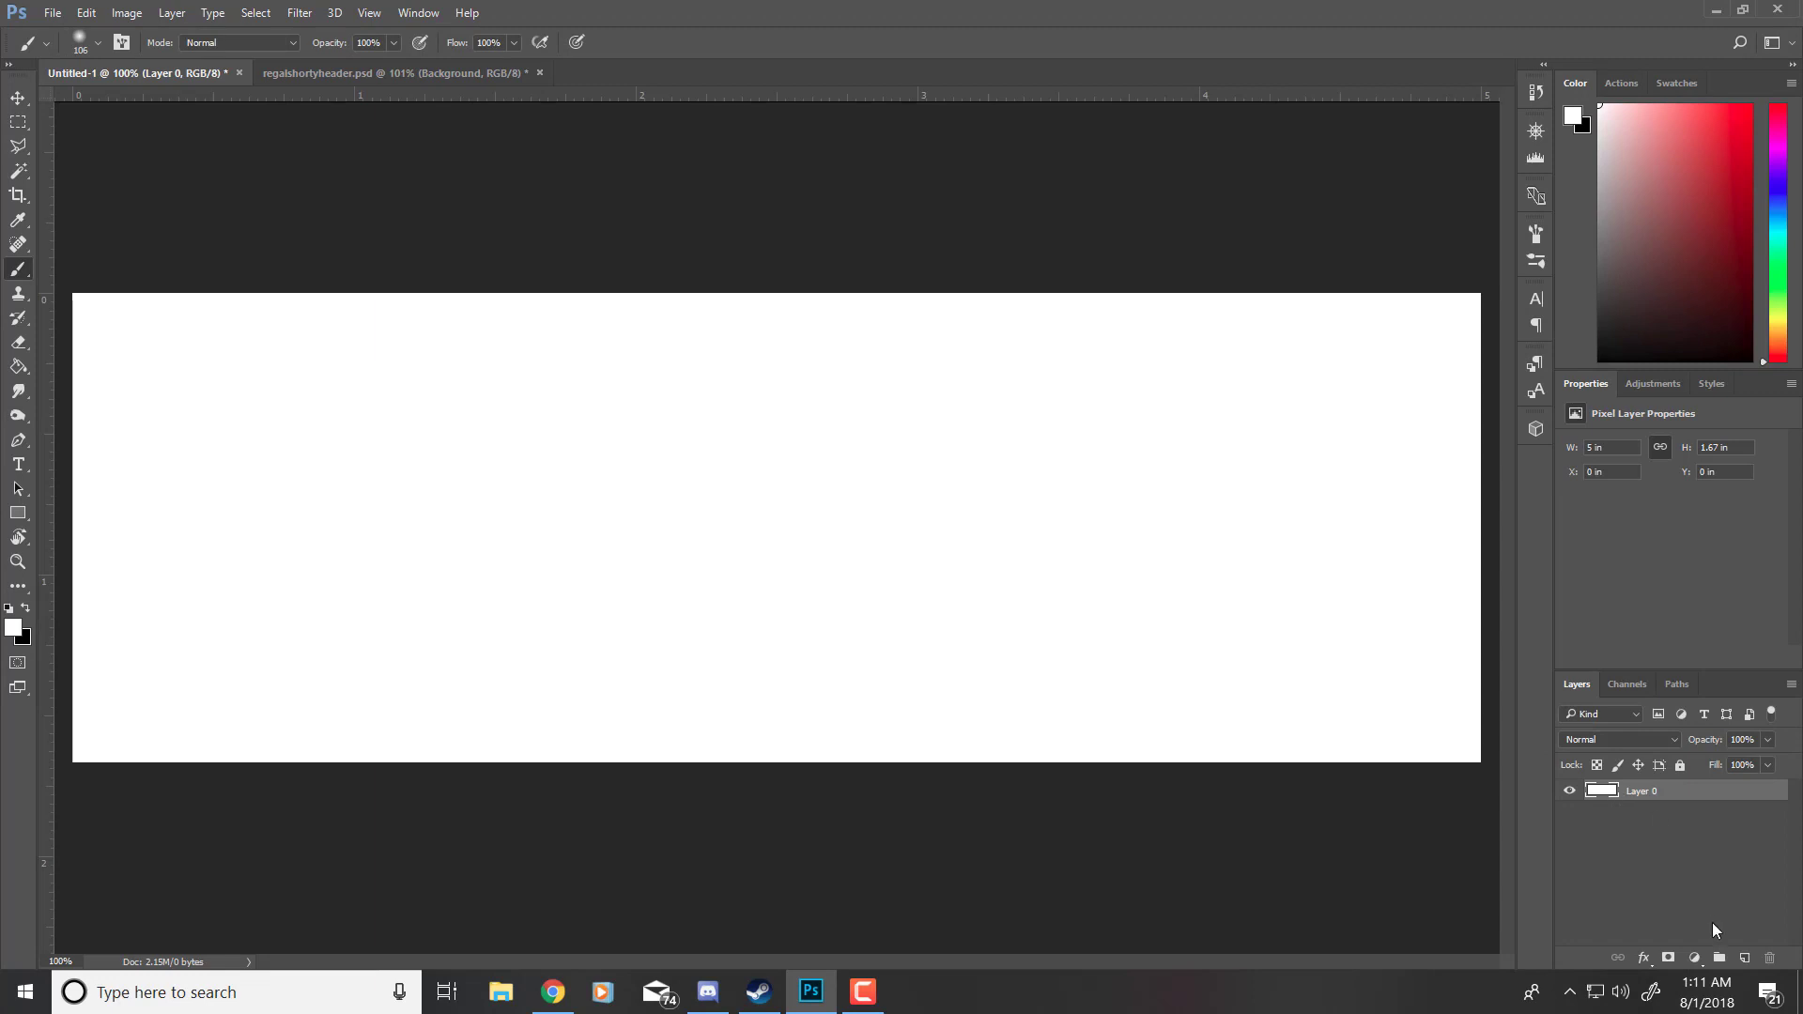
{"action": "left_click_drag", "start_coordinate": [457, 649], "coordinate": [780, 632]}
{"action": "right_click", "coordinate": [727, 640]}
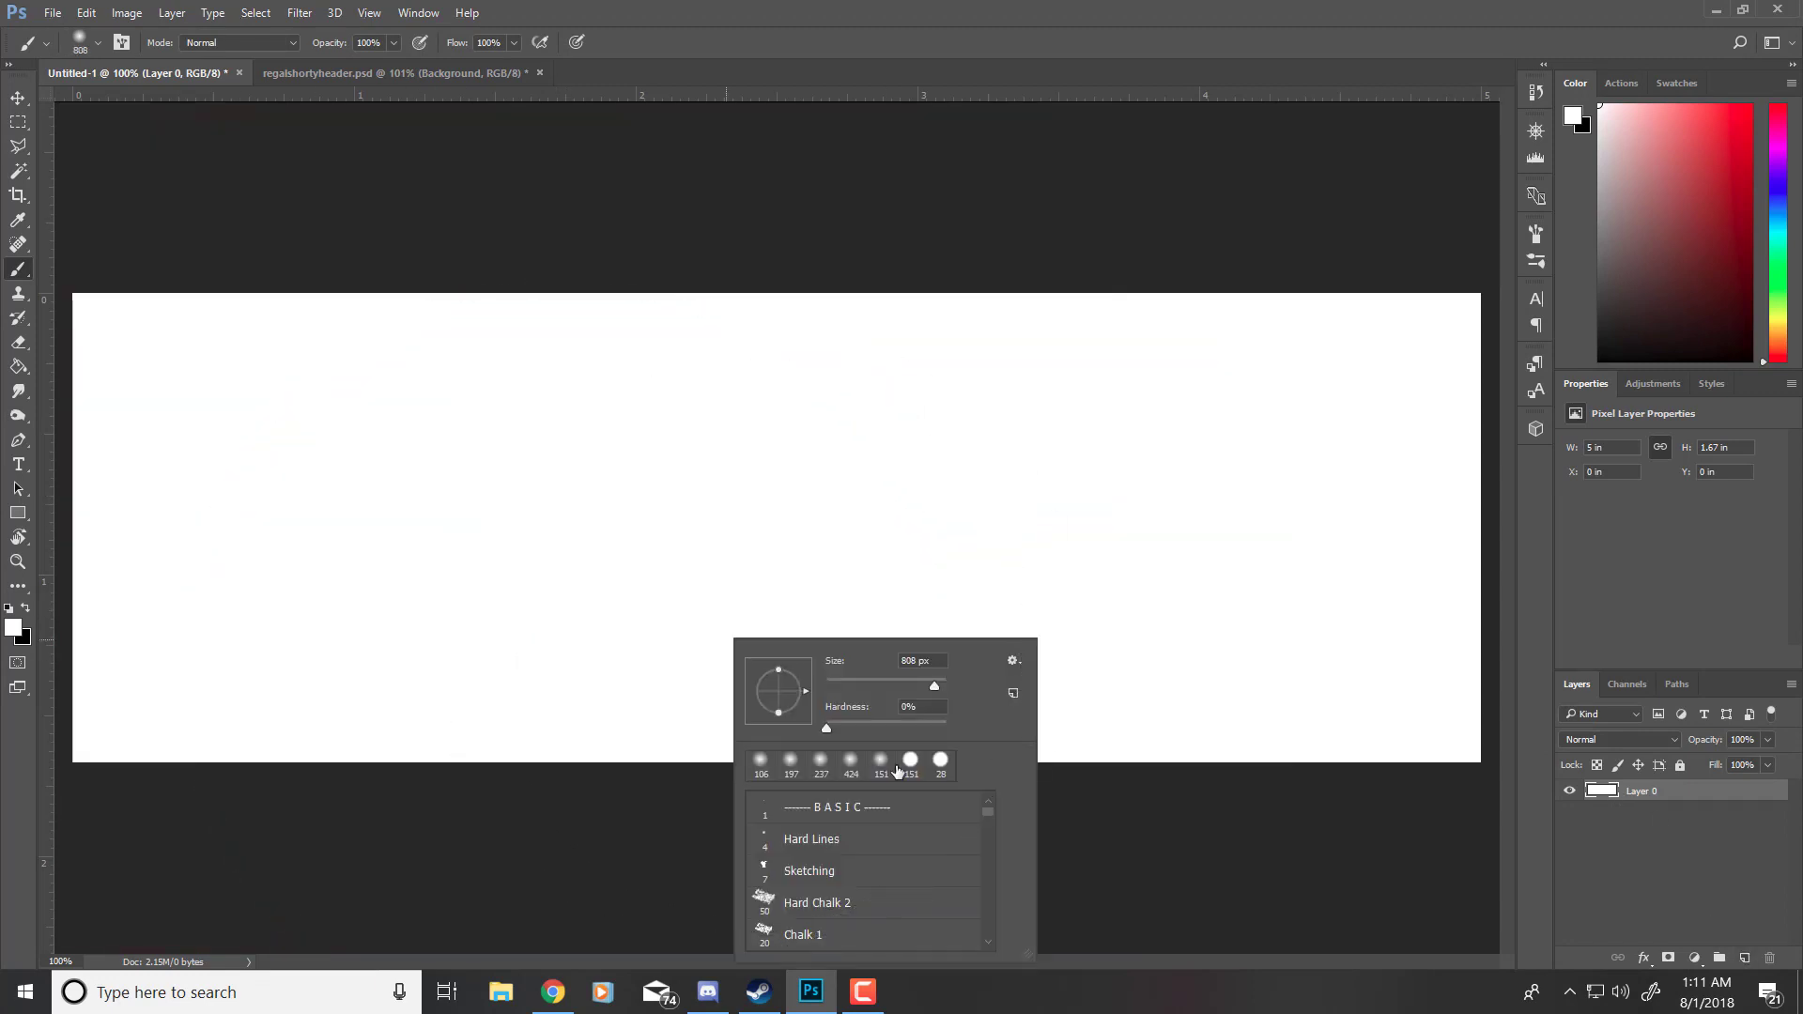
Step: Pick a medium blue foreground color and brush it over the entire white canvas
{"action": "left_click", "coordinate": [26, 610]}
{"action": "left_click", "coordinate": [13, 628]}
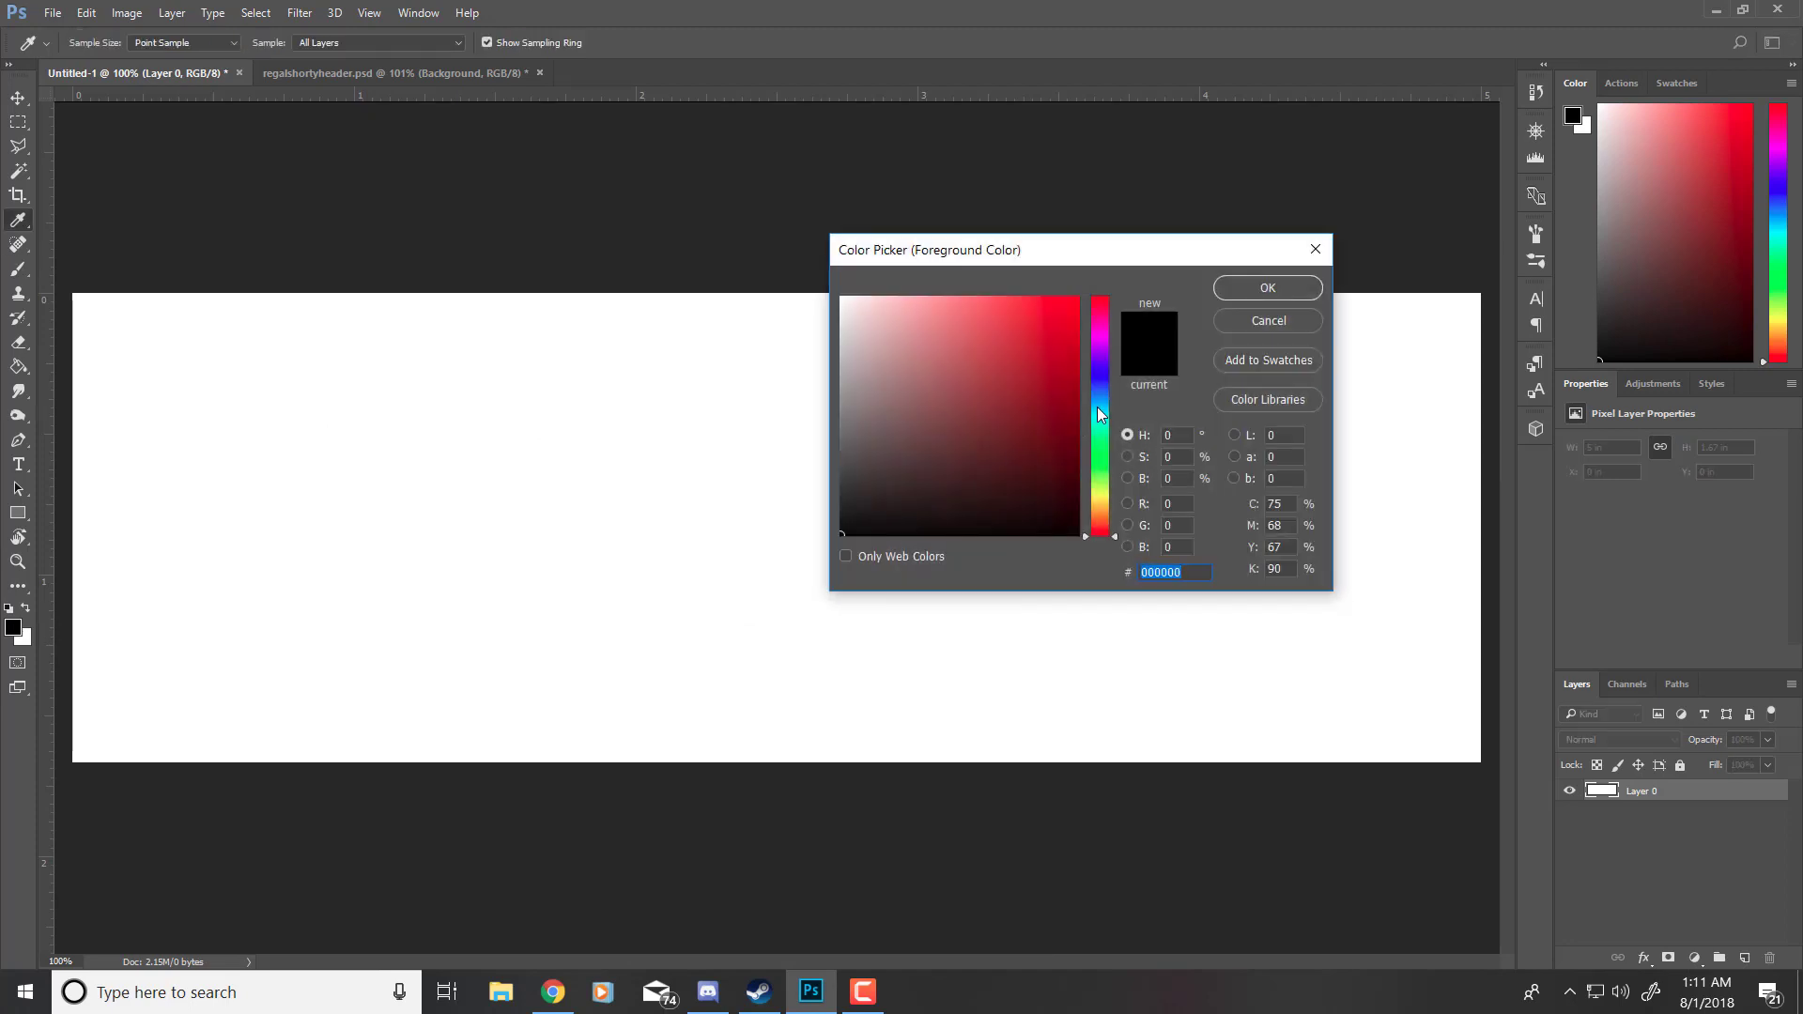
{"action": "left_click_drag", "start_coordinate": [1097, 408], "coordinate": [1097, 388]}
{"action": "left_click", "coordinate": [1028, 390]}
{"action": "left_click", "coordinate": [1253, 286]}
{"action": "mouse_move", "coordinate": [1212, 357]}
{"action": "left_mouse_down"}
{"action": "mouse_move", "coordinate": [471, 423]}
{"action": "mouse_move", "coordinate": [1187, 523]}
{"action": "mouse_move", "coordinate": [483, 668]}
{"action": "mouse_move", "coordinate": [418, 557]}
{"action": "left_mouse_up"}
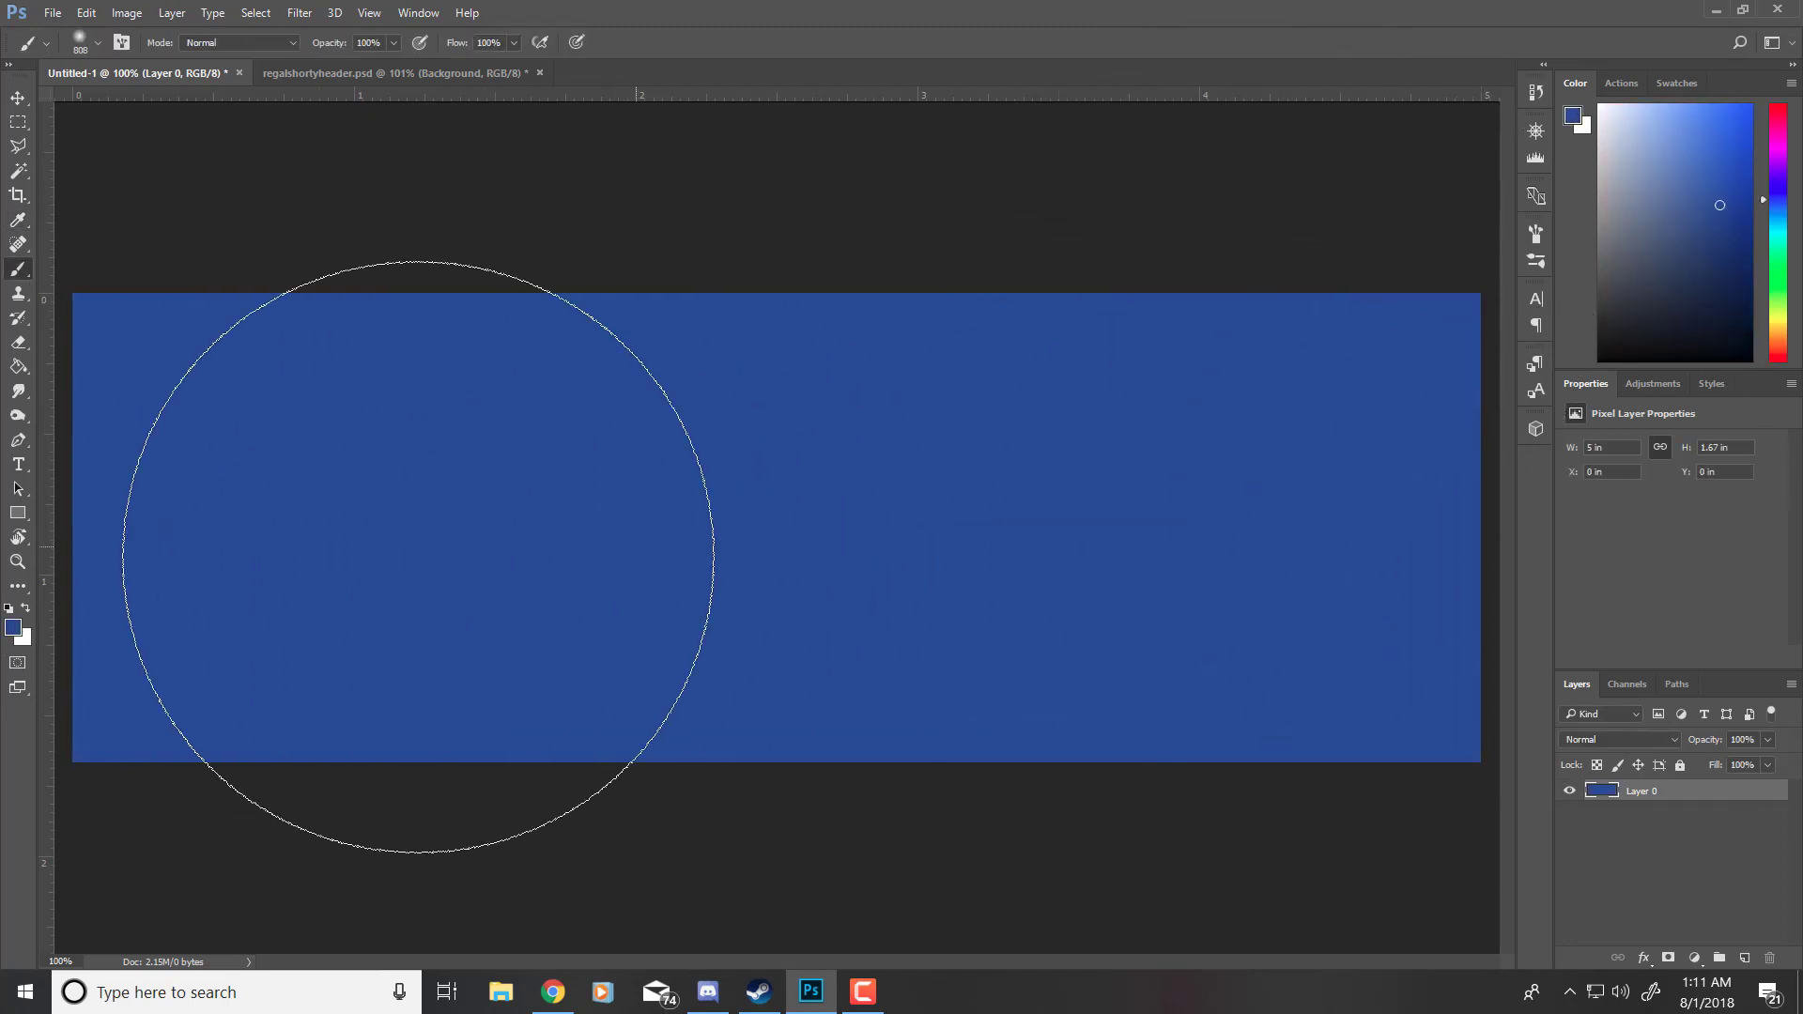
Step: Set the foreground color to dark blue #142342 and brush it over the entire canvas
{"action": "left_click", "coordinate": [14, 627]}
{"action": "left_click", "coordinate": [1006, 476]}
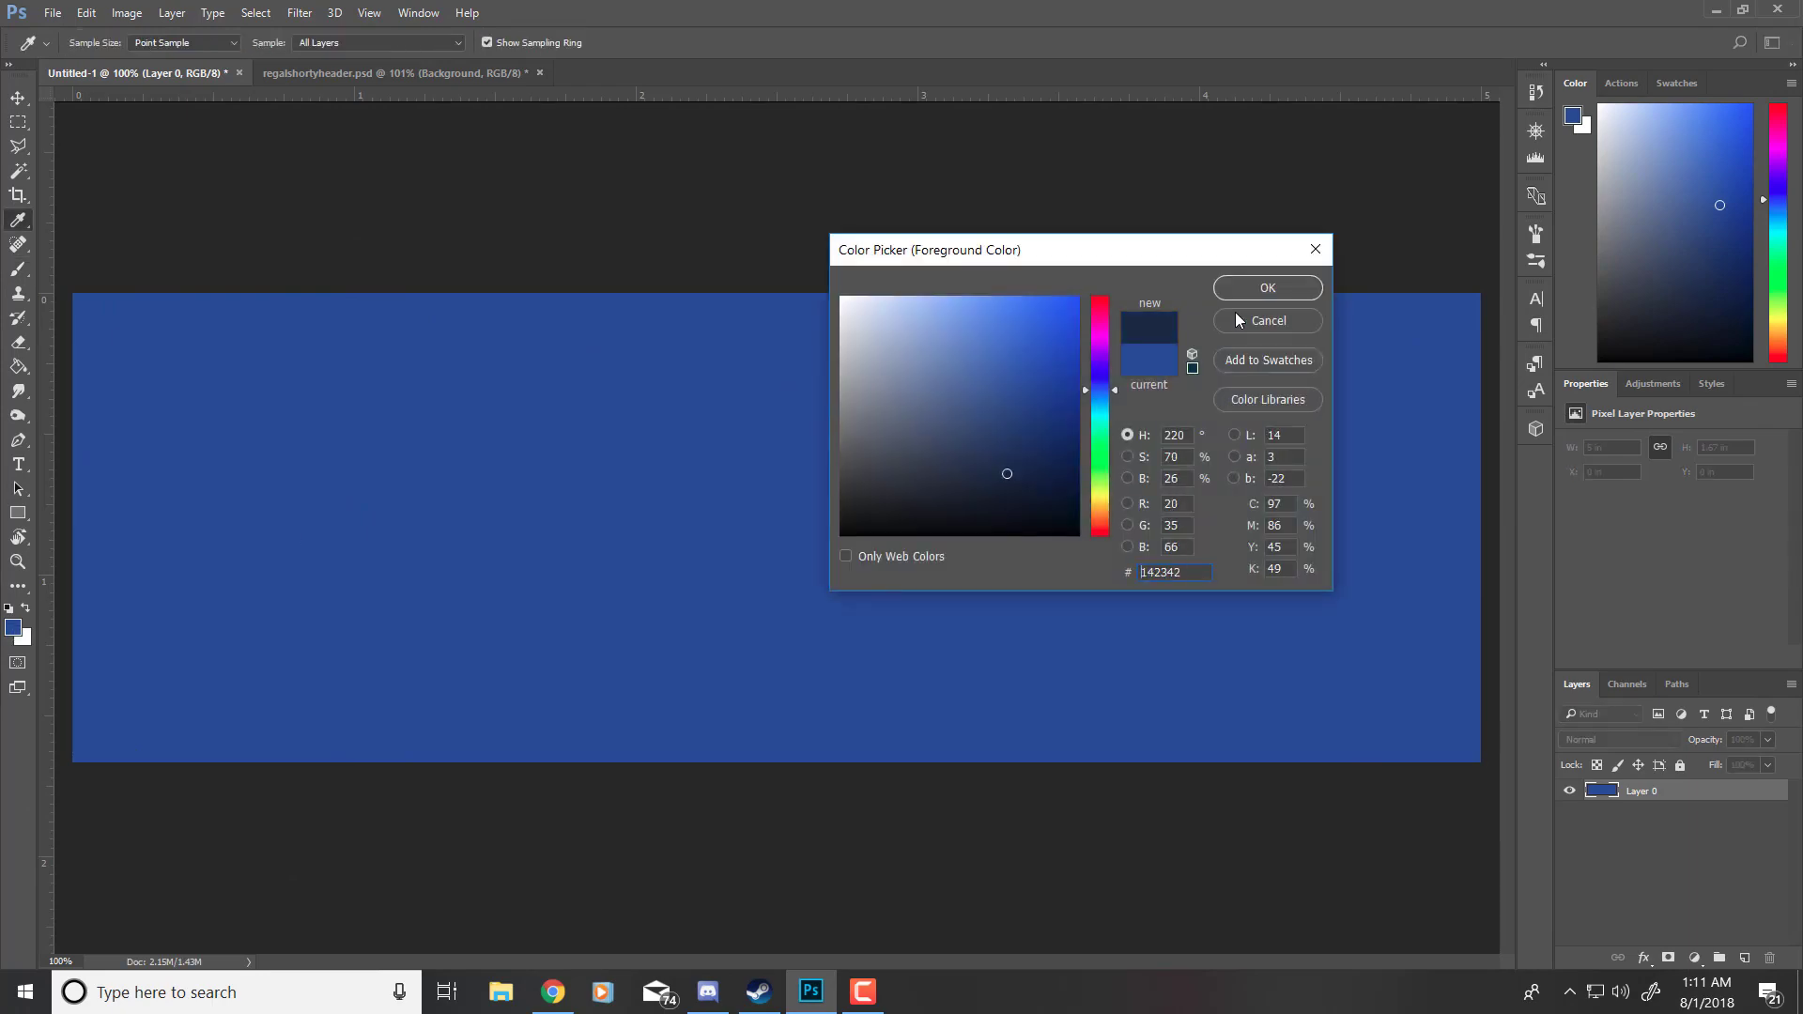
{"action": "left_click", "coordinate": [1268, 288]}
{"action": "left_click_drag", "start_coordinate": [1417, 652], "coordinate": [1449, 846]}
{"action": "key", "text": "ctrl+z"}
{"action": "mouse_move", "coordinate": [1344, 696]}
{"action": "left_mouse_down"}
{"action": "mouse_move", "coordinate": [886, 858]}
{"action": "mouse_move", "coordinate": [1361, 904]}
{"action": "left_mouse_up"}
{"action": "key", "text": "ctrl+z"}
{"action": "mouse_move", "coordinate": [1395, 666]}
{"action": "left_mouse_down"}
{"action": "mouse_move", "coordinate": [1586, 522]}
{"action": "mouse_move", "coordinate": [1152, 510]}
{"action": "mouse_move", "coordinate": [105, 561]}
{"action": "left_mouse_up"}
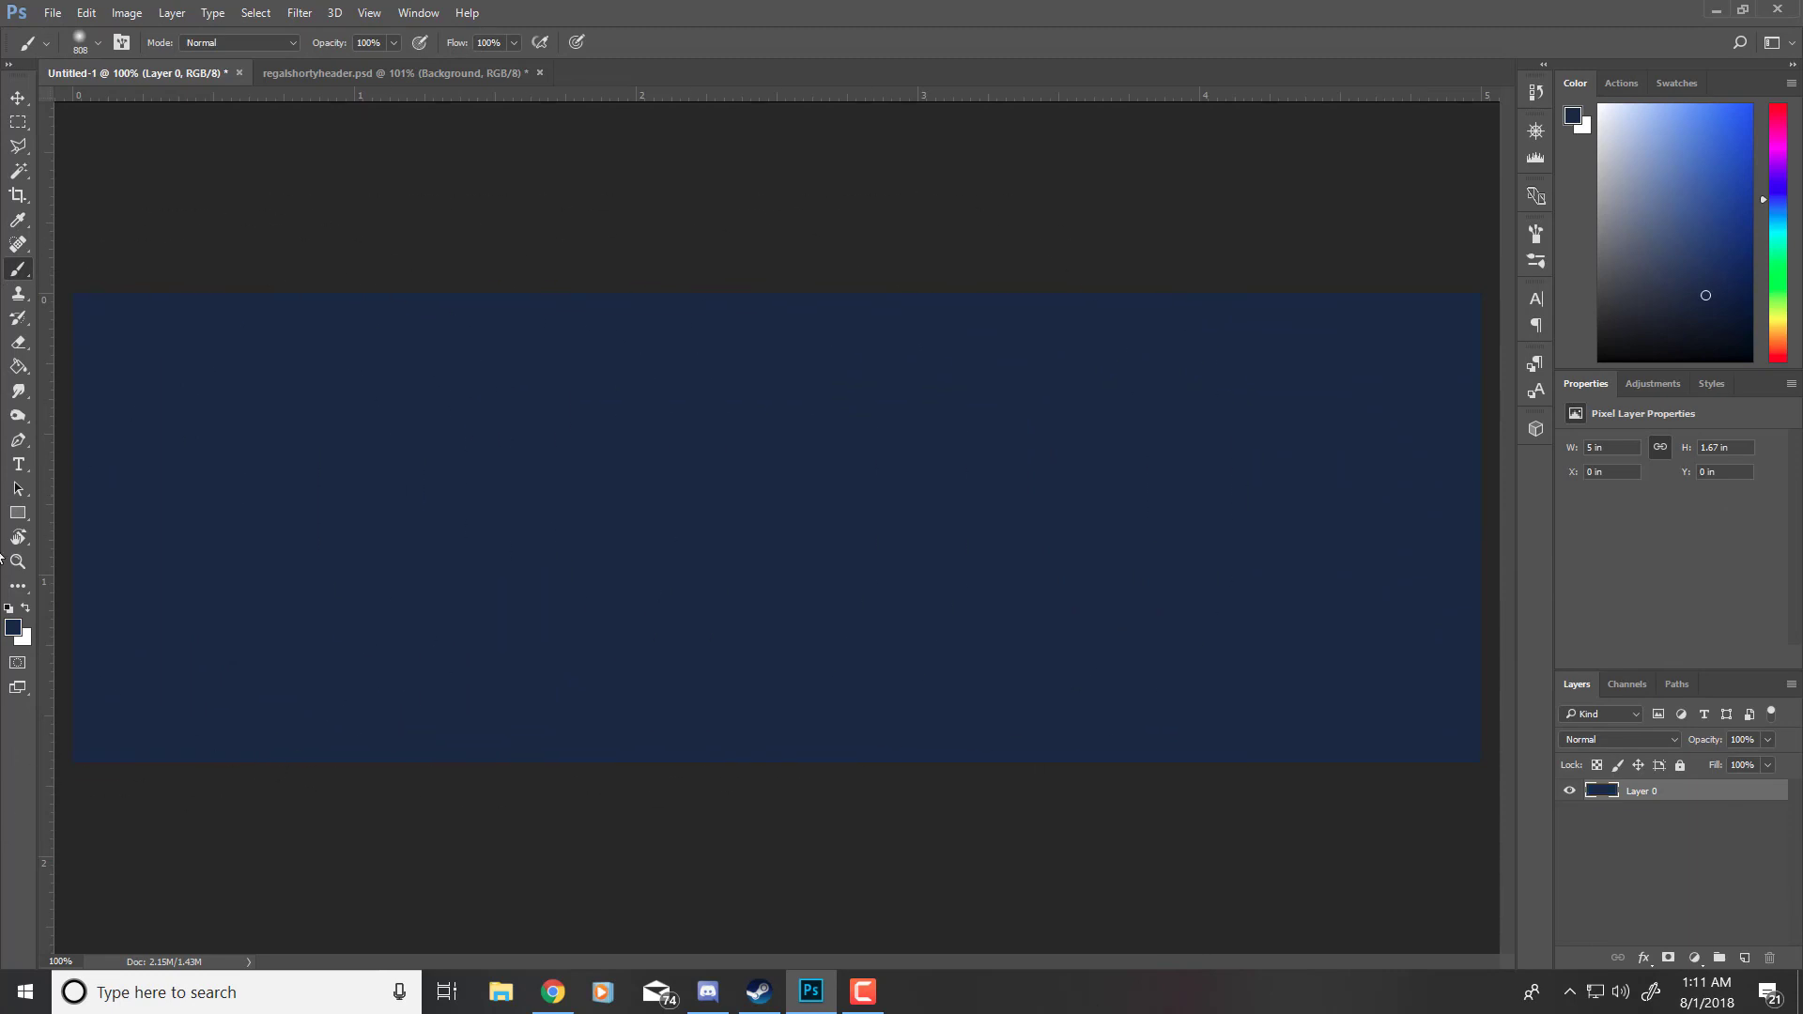
Step: Pick a dark purple foreground color and dab it with the large soft brush around the canvas corners
{"action": "left_click", "coordinate": [13, 627]}
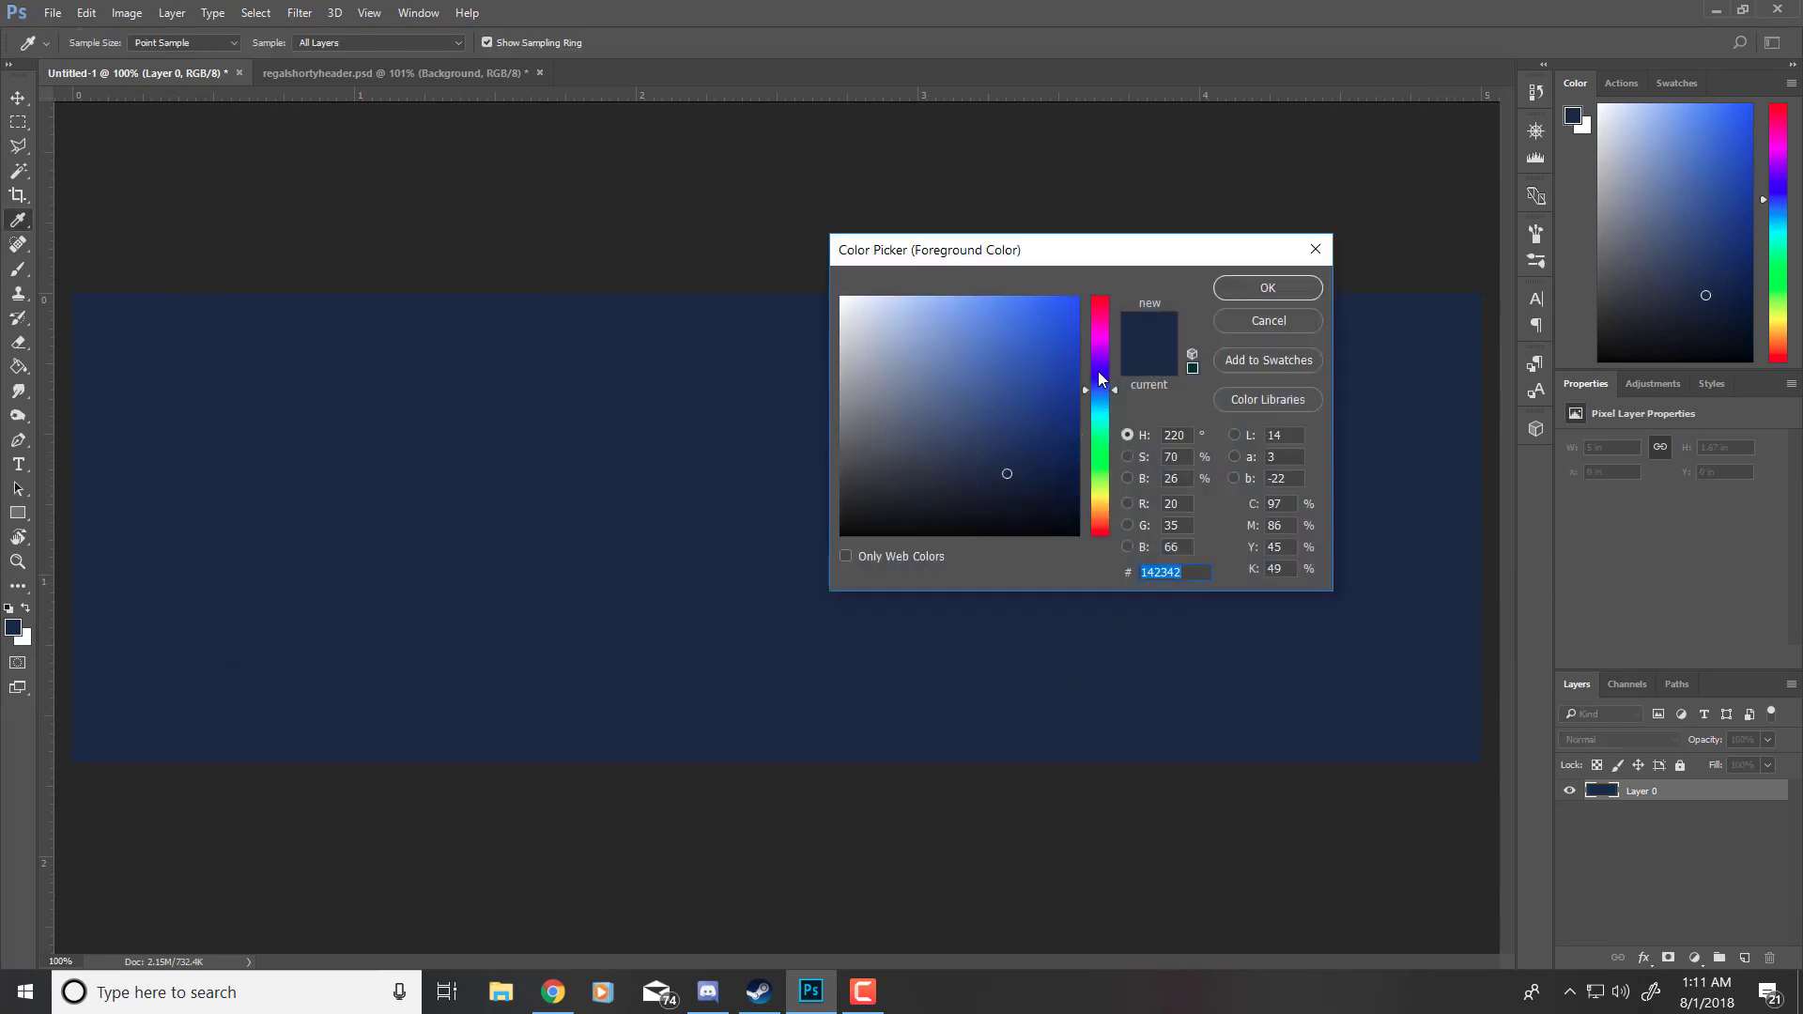
{"action": "left_click_drag", "start_coordinate": [1098, 372], "coordinate": [1070, 358]}
{"action": "left_click", "coordinate": [1263, 288]}
{"action": "left_click", "coordinate": [371, 329]}
{"action": "left_click", "coordinate": [1341, 728]}
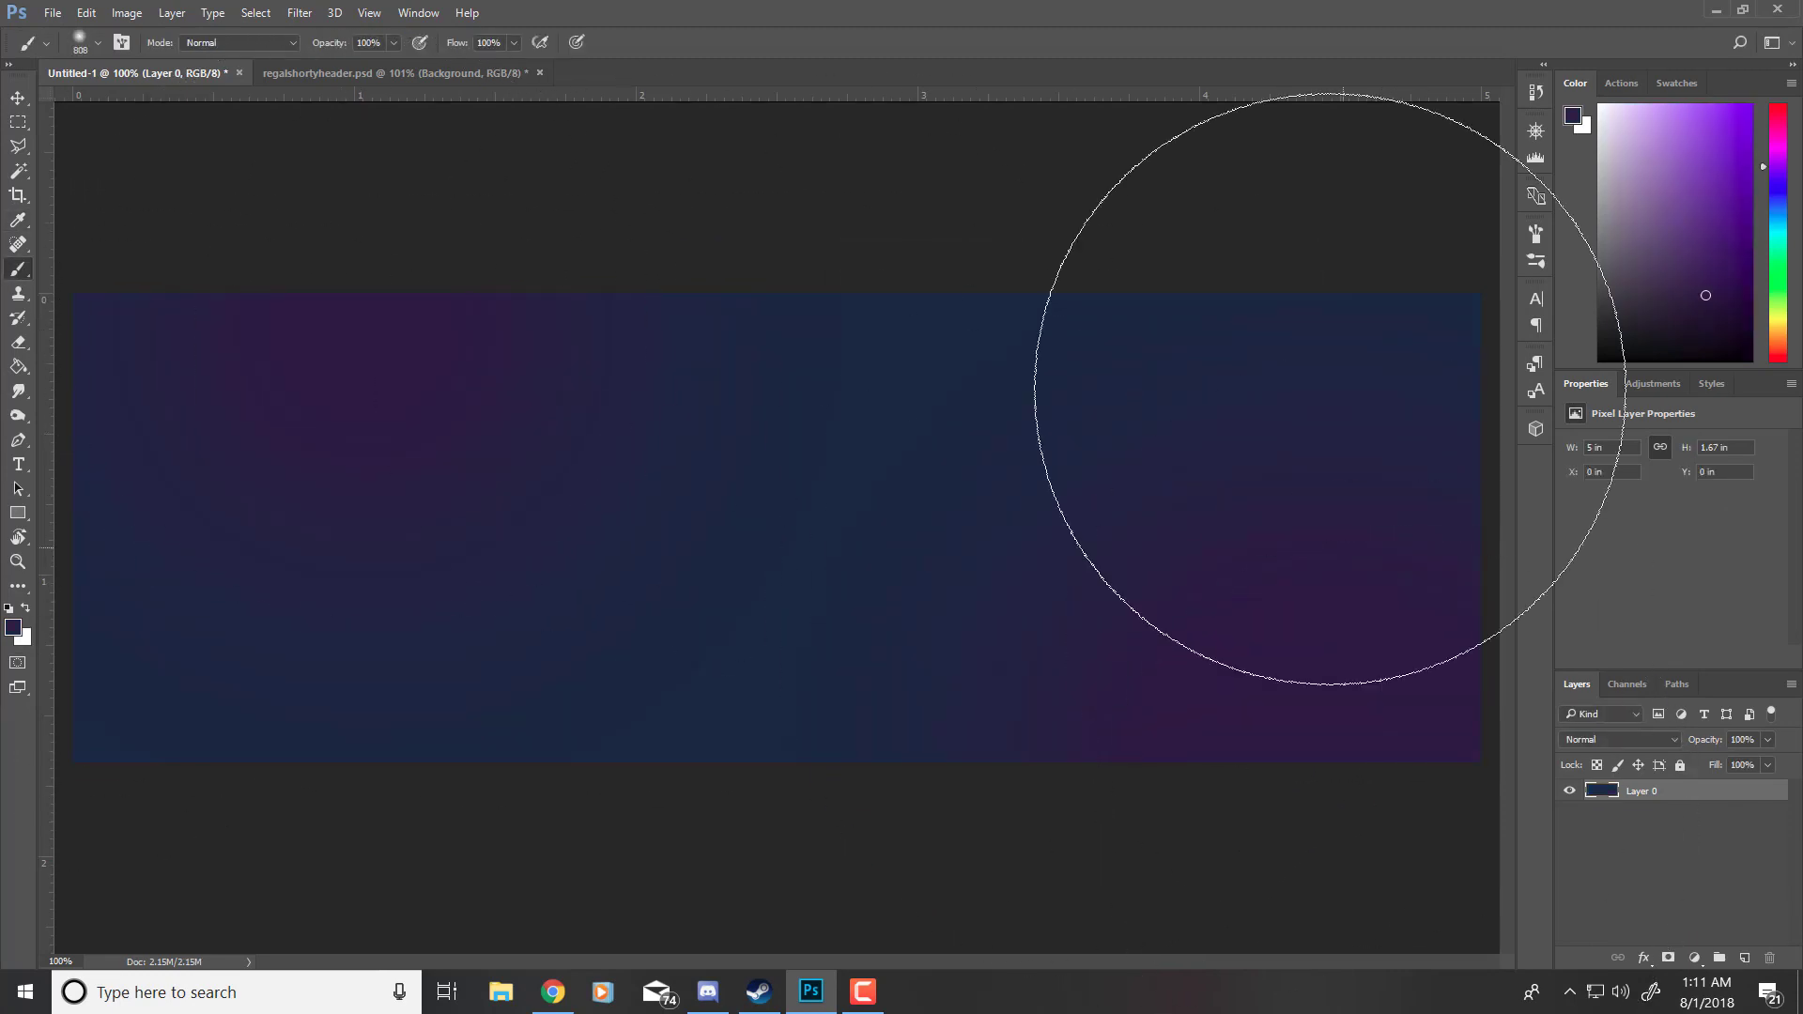
{"action": "left_click", "coordinate": [1260, 455]}
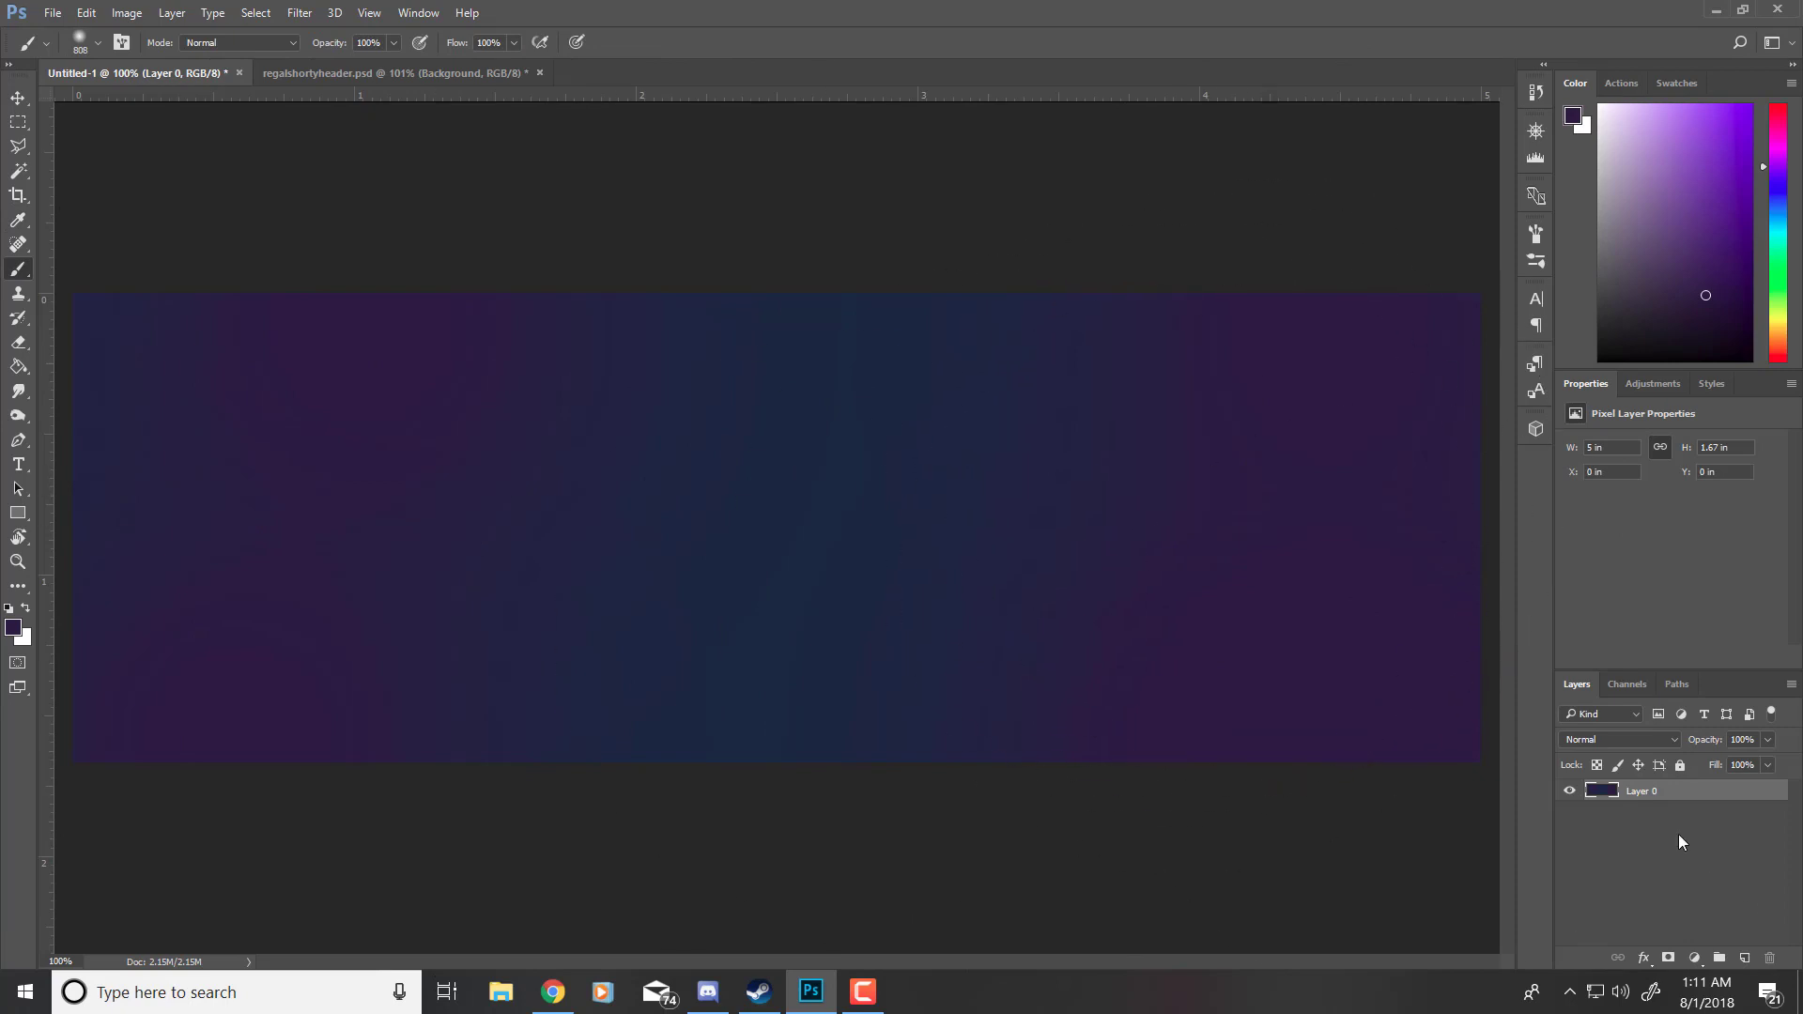
Step: Add a new layer and enter the text TUTORIAL in the Jungle Juice font near the canvas center
{"action": "left_click", "coordinate": [1750, 959]}
{"action": "left_click", "coordinate": [19, 464]}
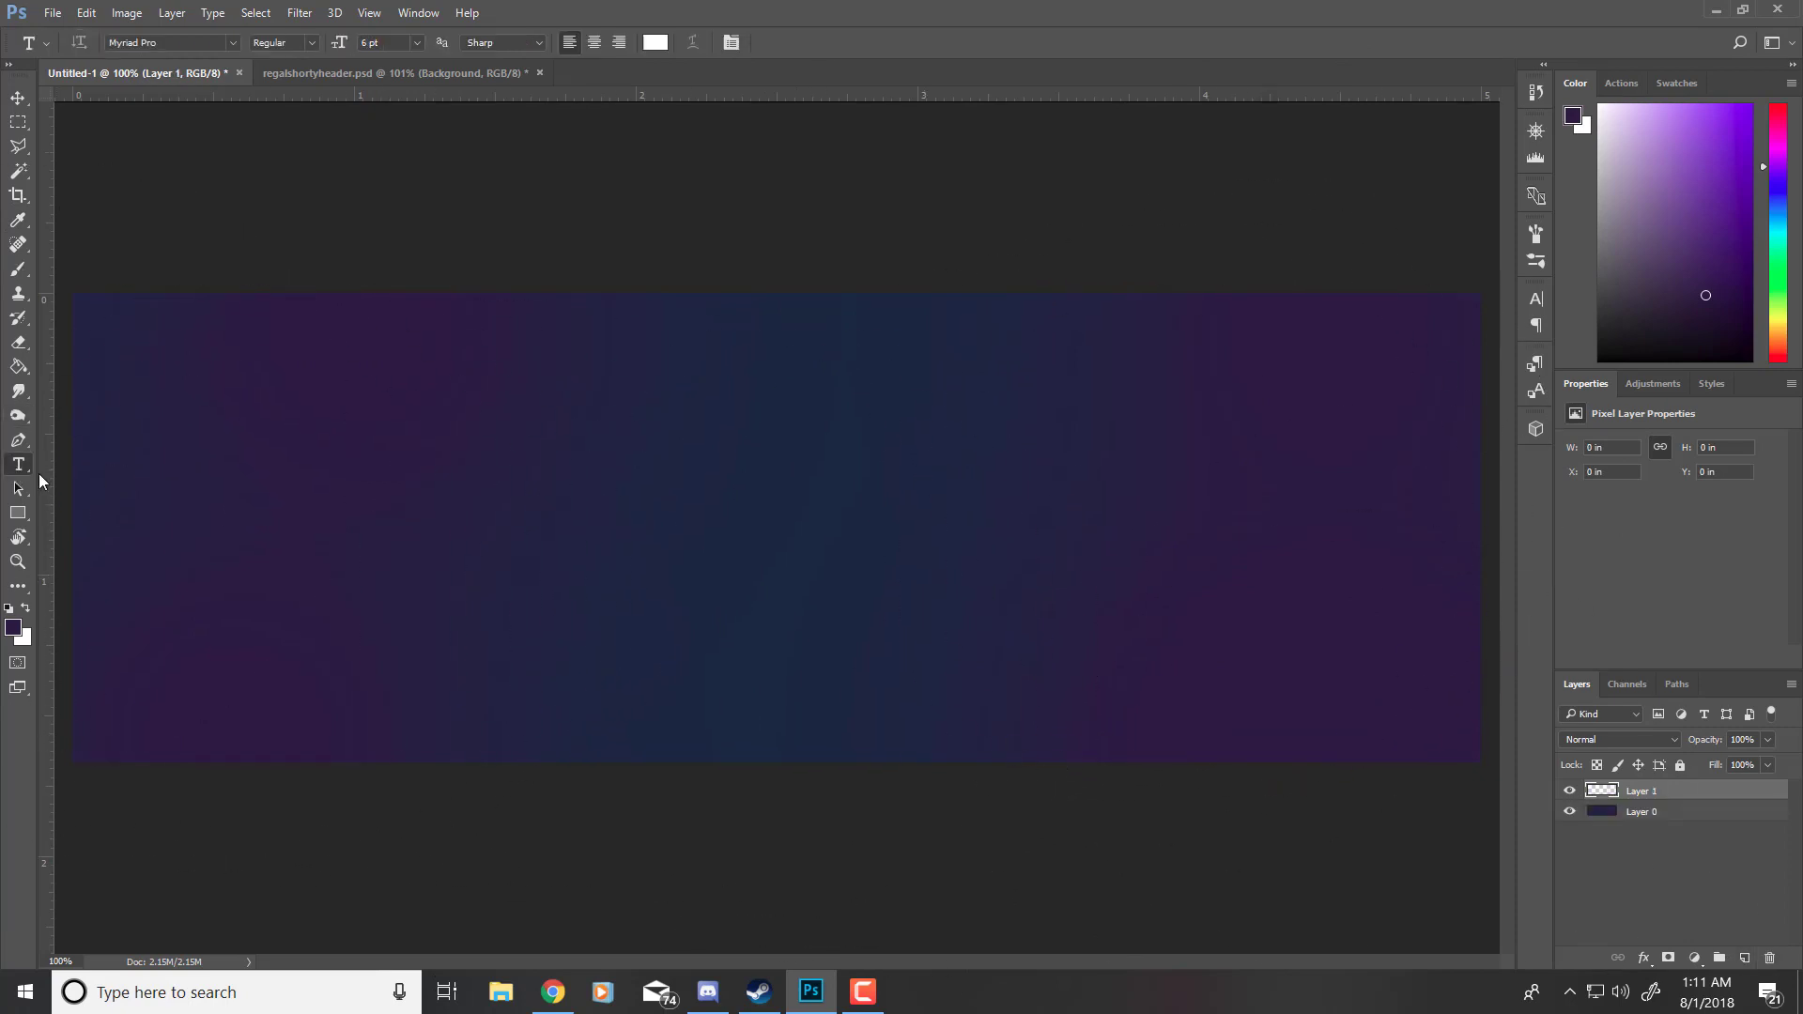
{"action": "left_click", "coordinate": [715, 500]}
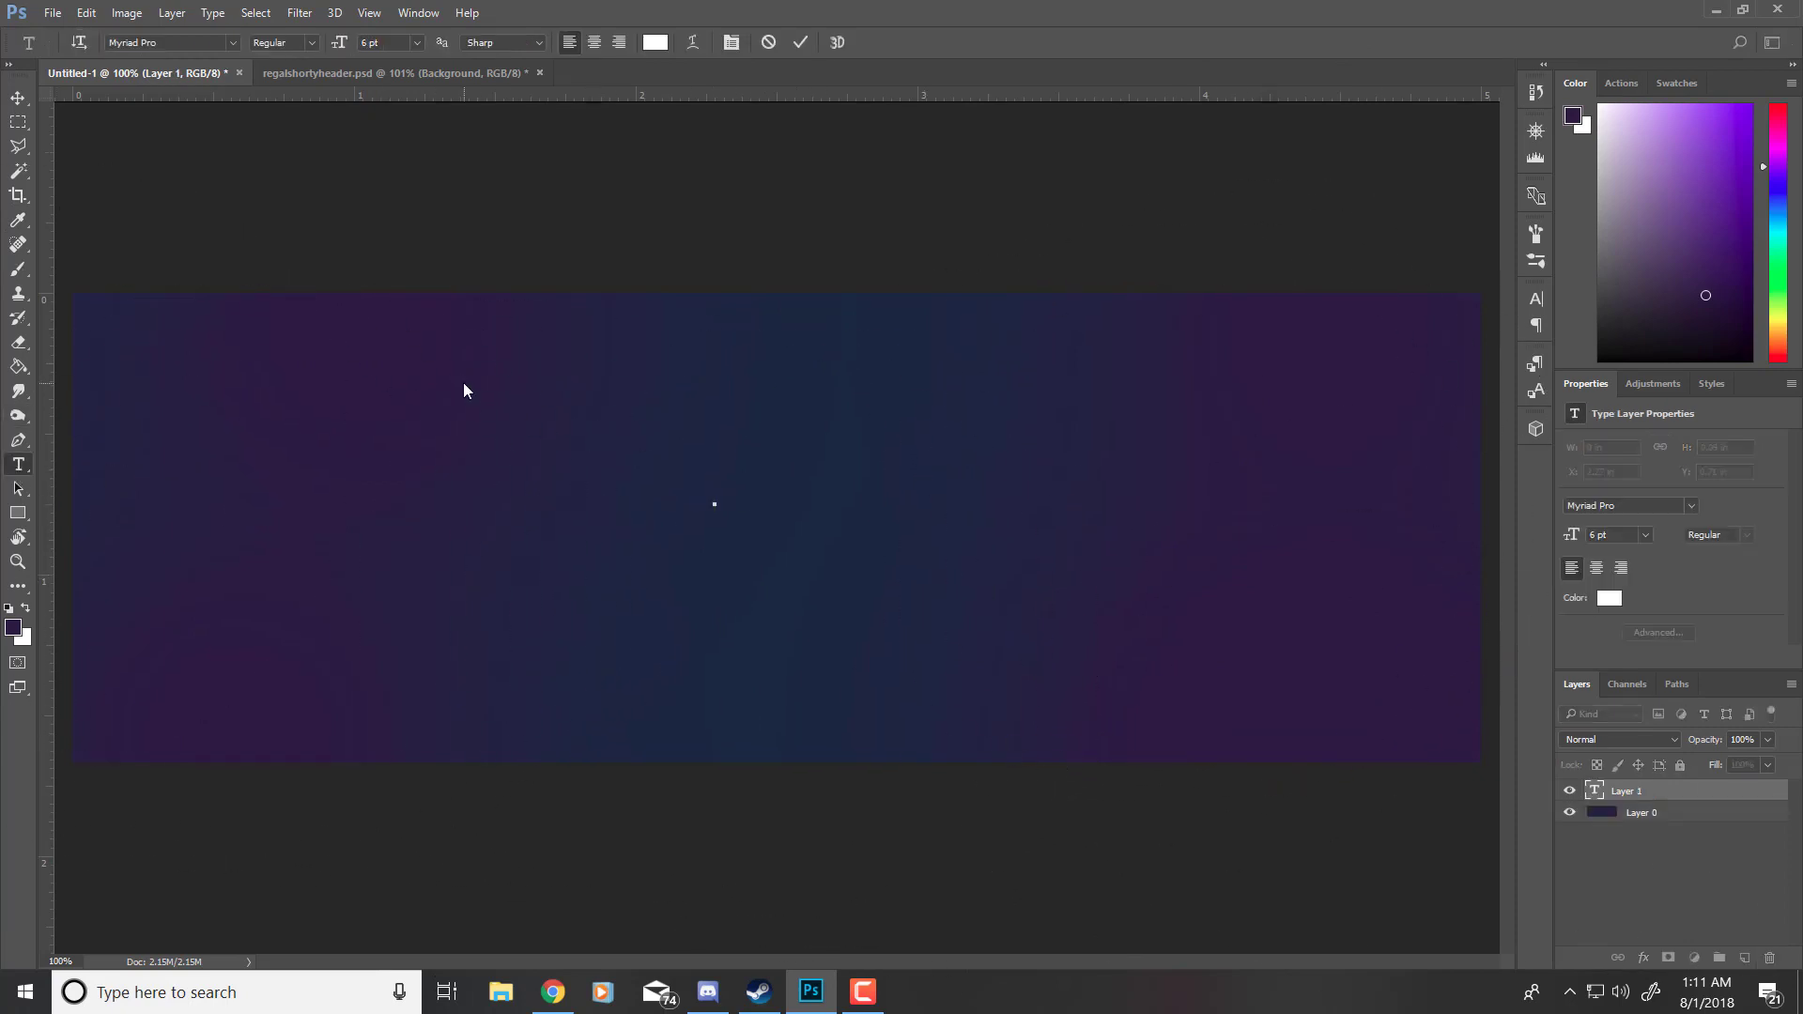
{"action": "left_click", "coordinate": [237, 44]}
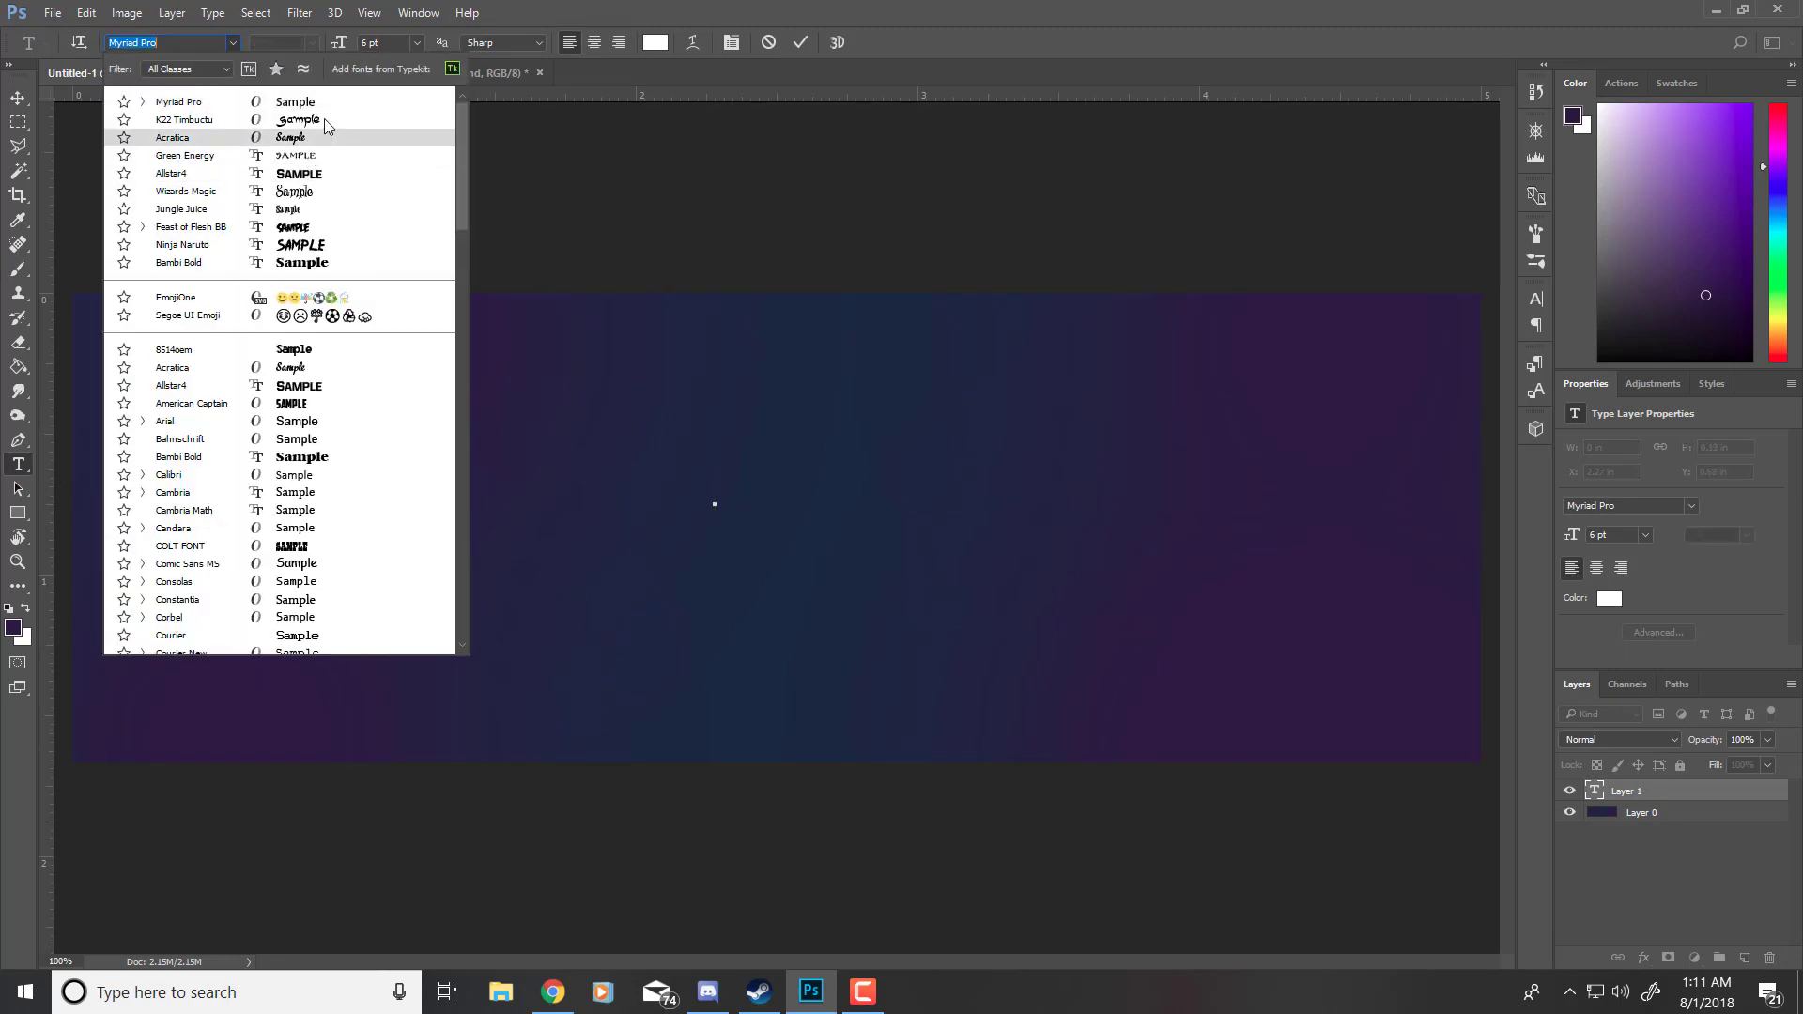
{"action": "left_click", "coordinate": [314, 211]}
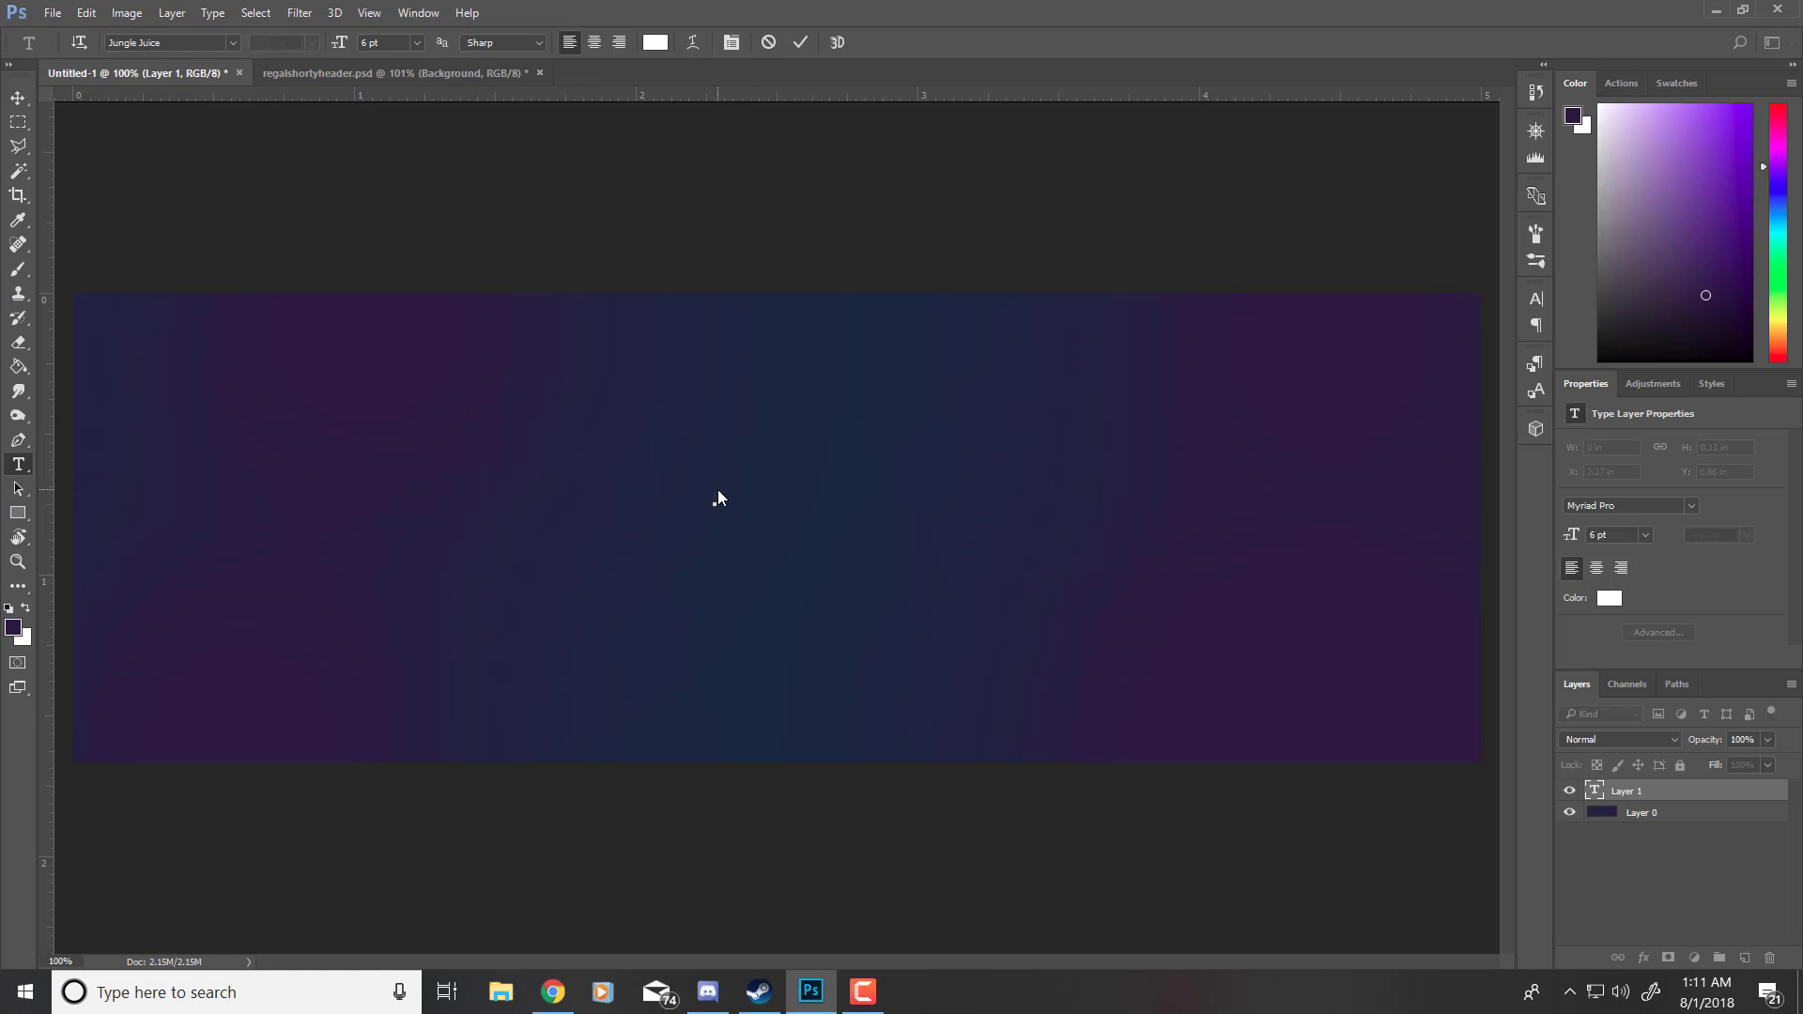
{"action": "type", "text": "TUTORIAL"}
Step: Set the TUTORIAL text size to 24 pt, commit it and deselect the layer
{"action": "double_click", "coordinate": [752, 499]}
{"action": "scroll", "coordinate": [369, 43], "scroll_direction": "up", "scroll_amount": 14}
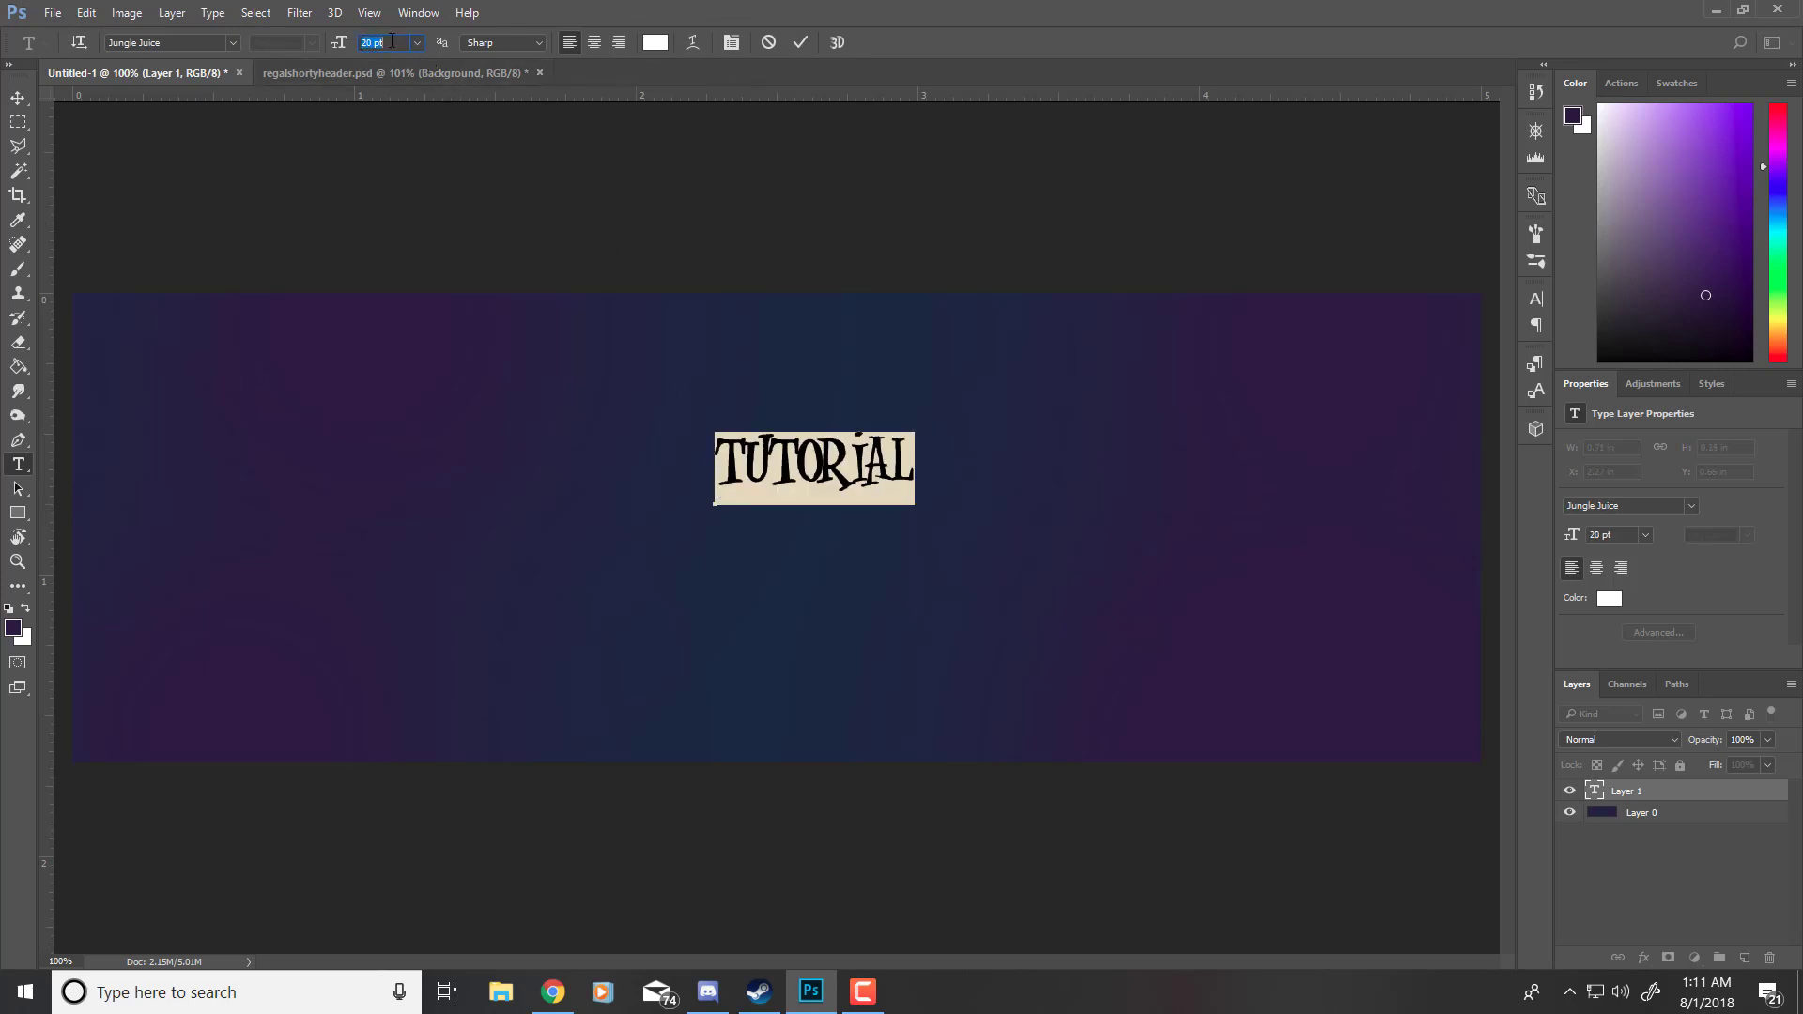
{"action": "scroll", "coordinate": [391, 42], "scroll_direction": "up", "scroll_amount": 4}
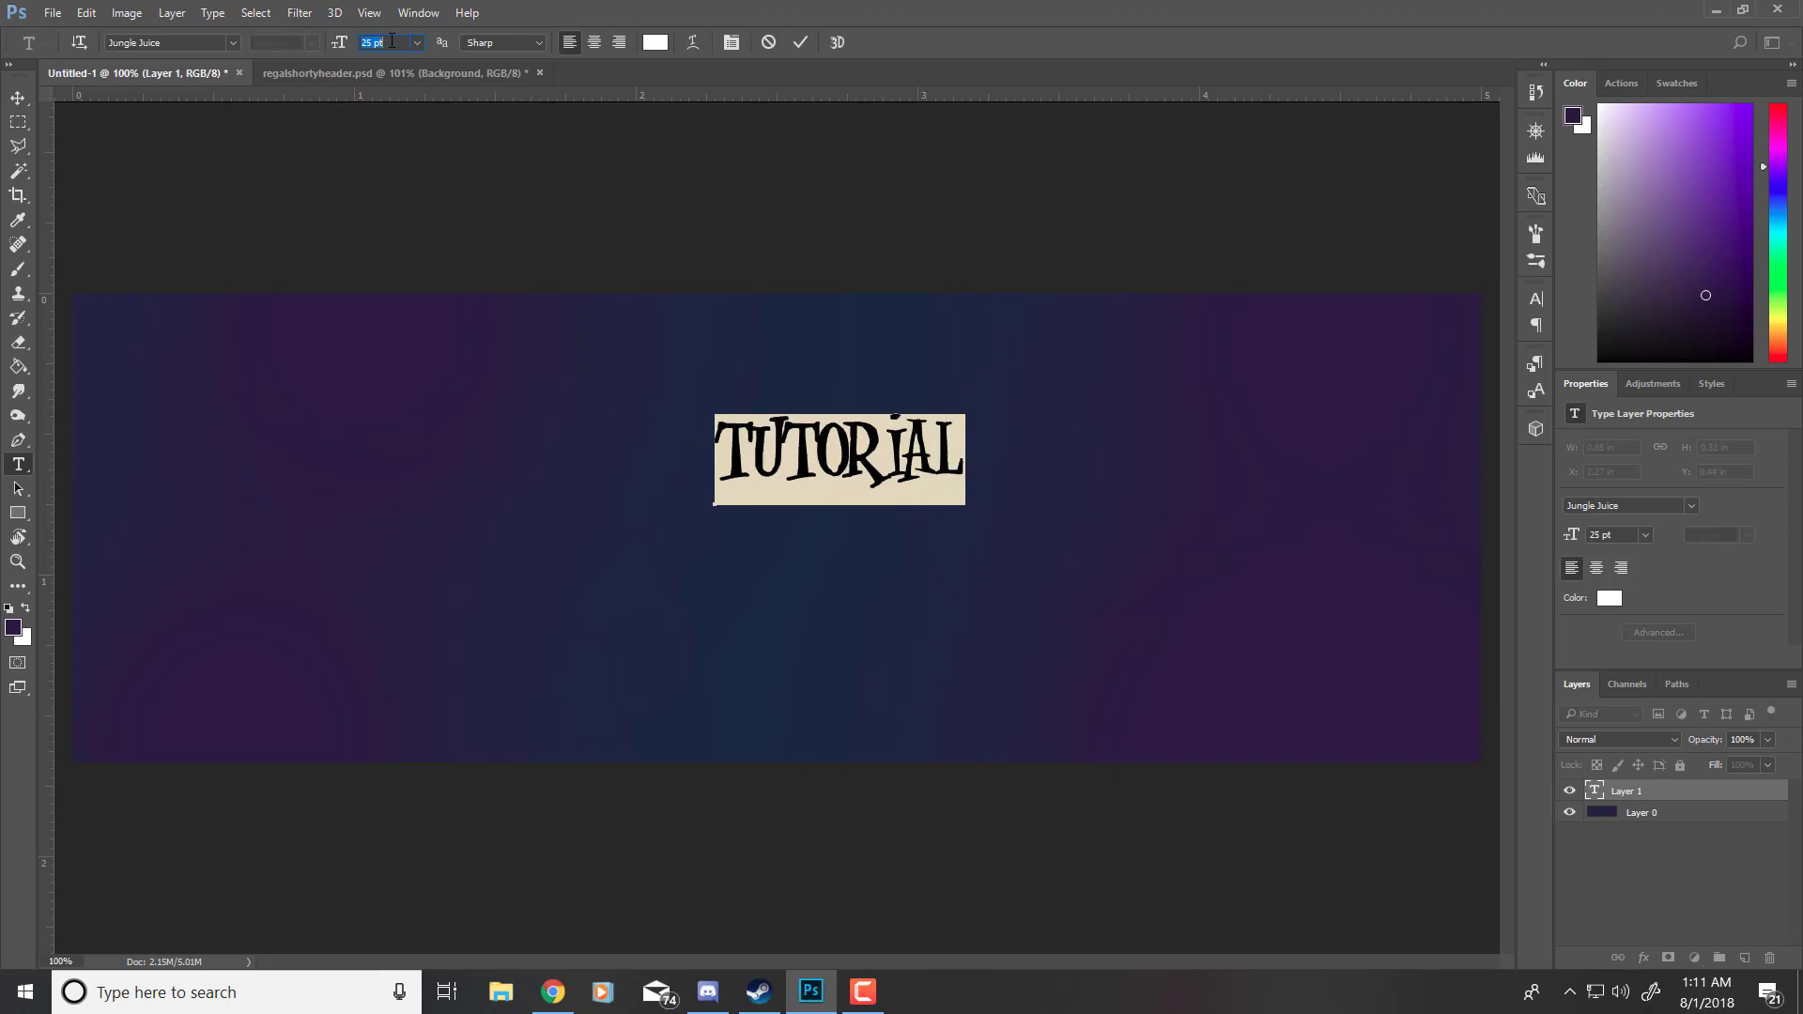
{"action": "left_click", "coordinate": [799, 43]}
{"action": "left_click", "coordinate": [1639, 883]}
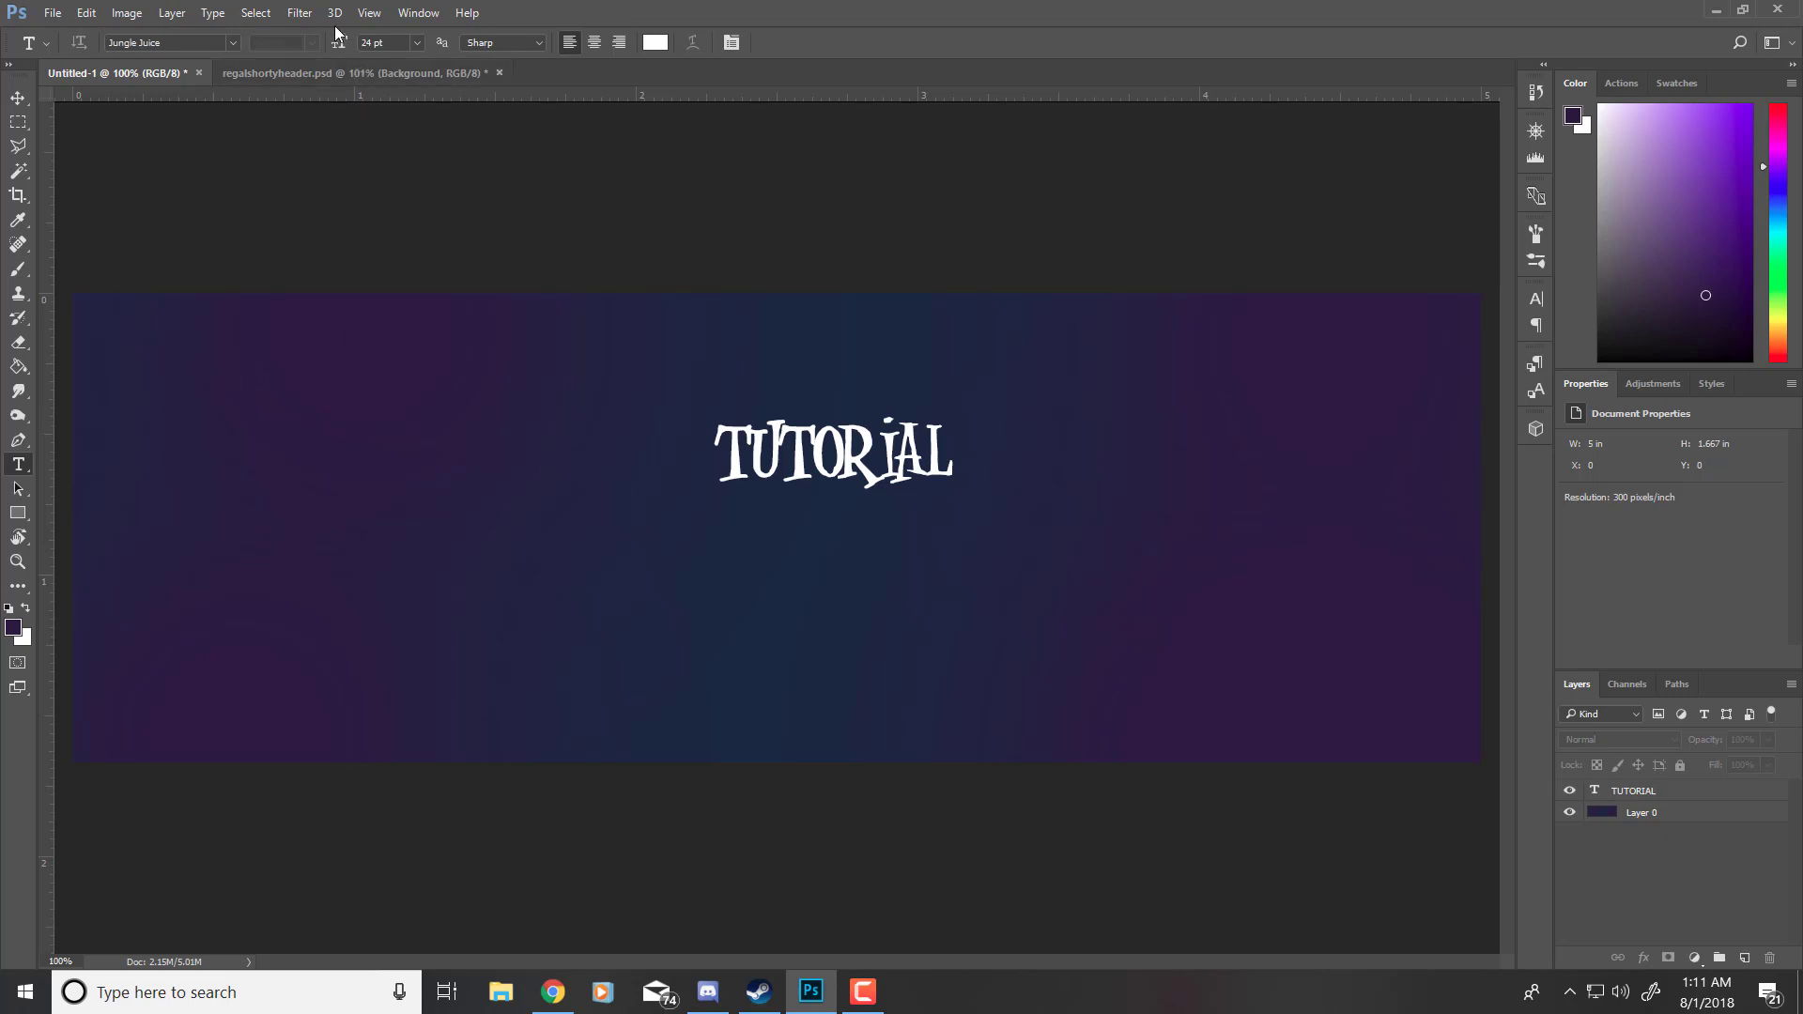
Step: Turn the rulers off and back on
{"action": "left_click", "coordinate": [370, 13]}
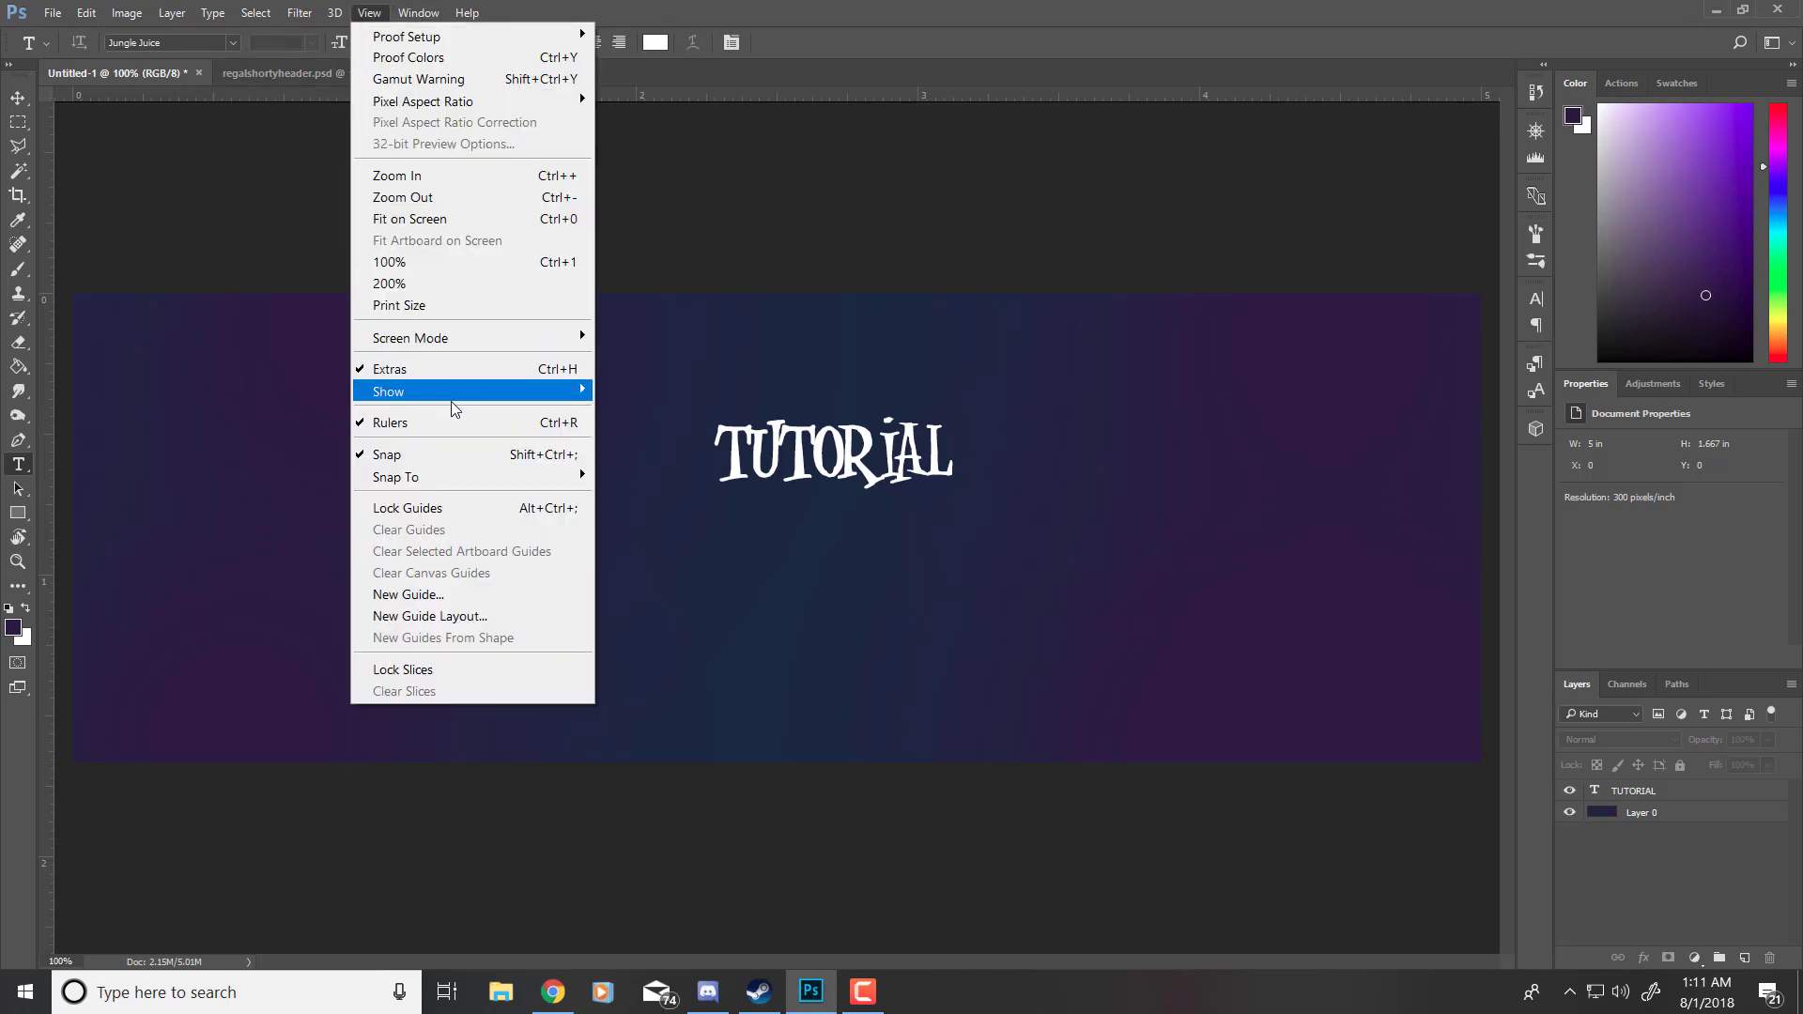
{"action": "left_click", "coordinate": [404, 422]}
{"action": "left_click", "coordinate": [369, 12]}
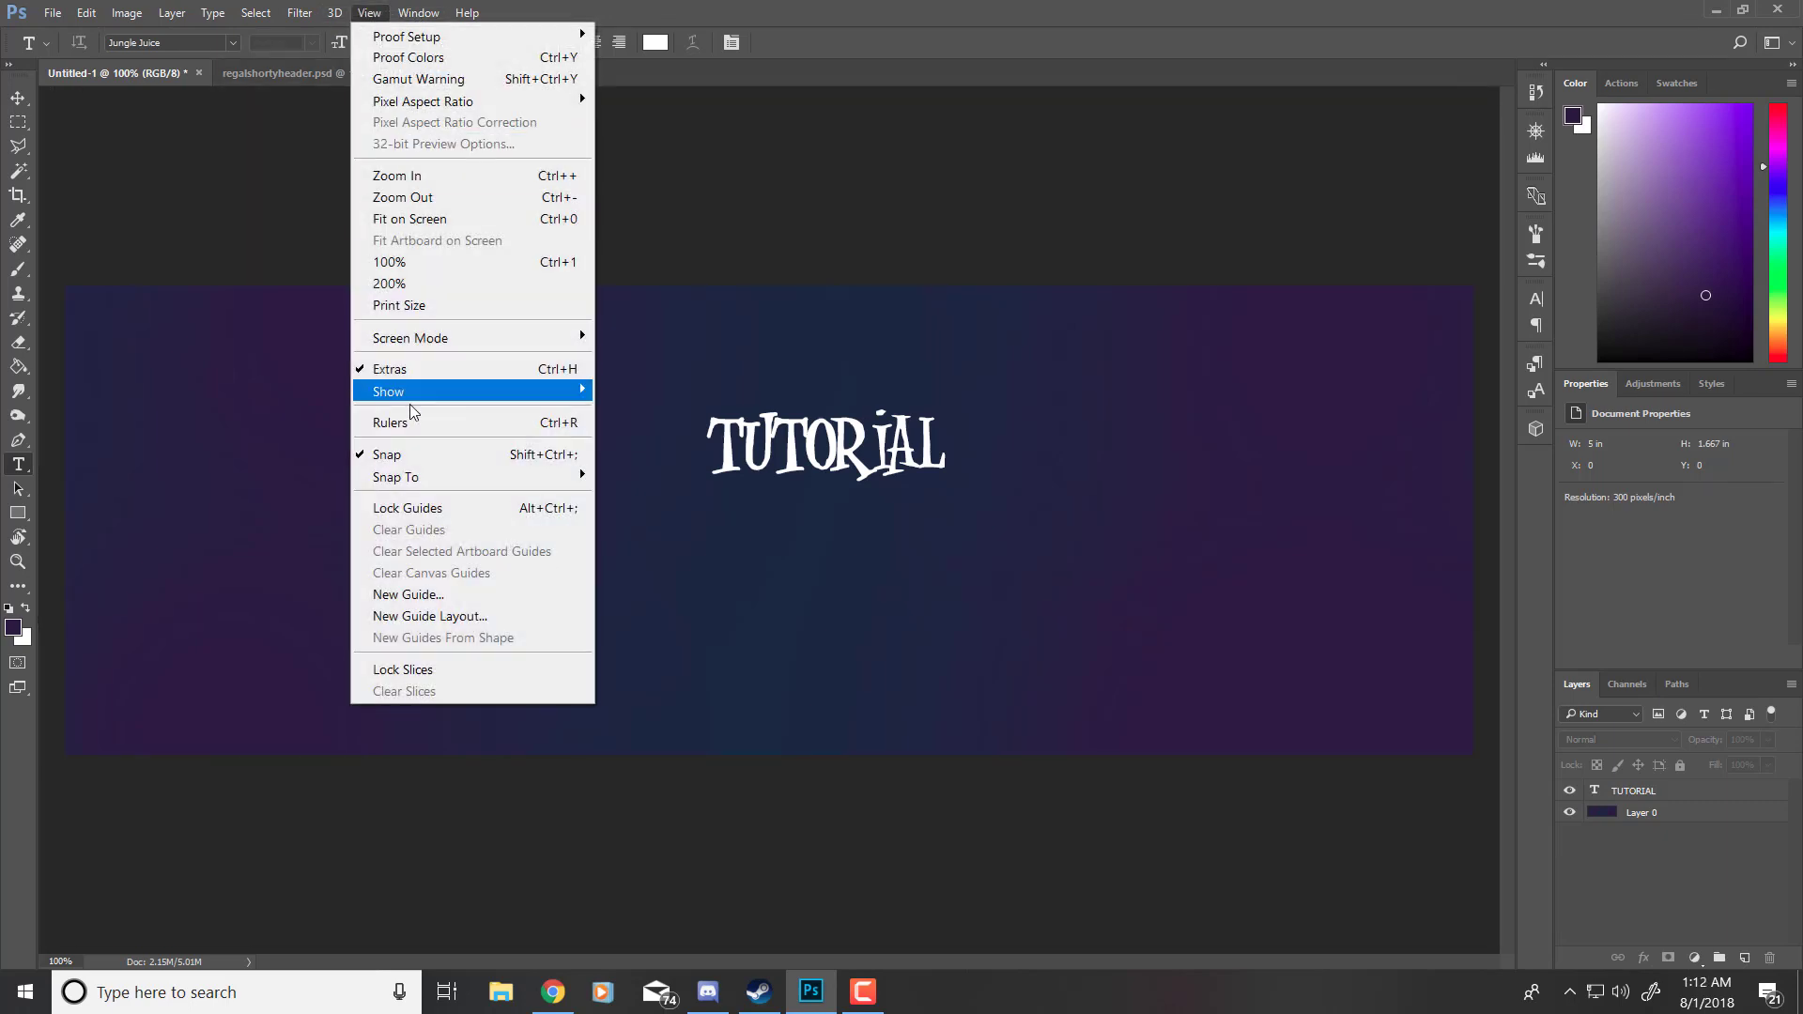
{"action": "left_click", "coordinate": [404, 423]}
Step: Place a vertical and a horizontal guide through the canvas center and move the TUTORIAL text onto their intersection
{"action": "left_click_drag", "start_coordinate": [47, 475], "coordinate": [778, 355]}
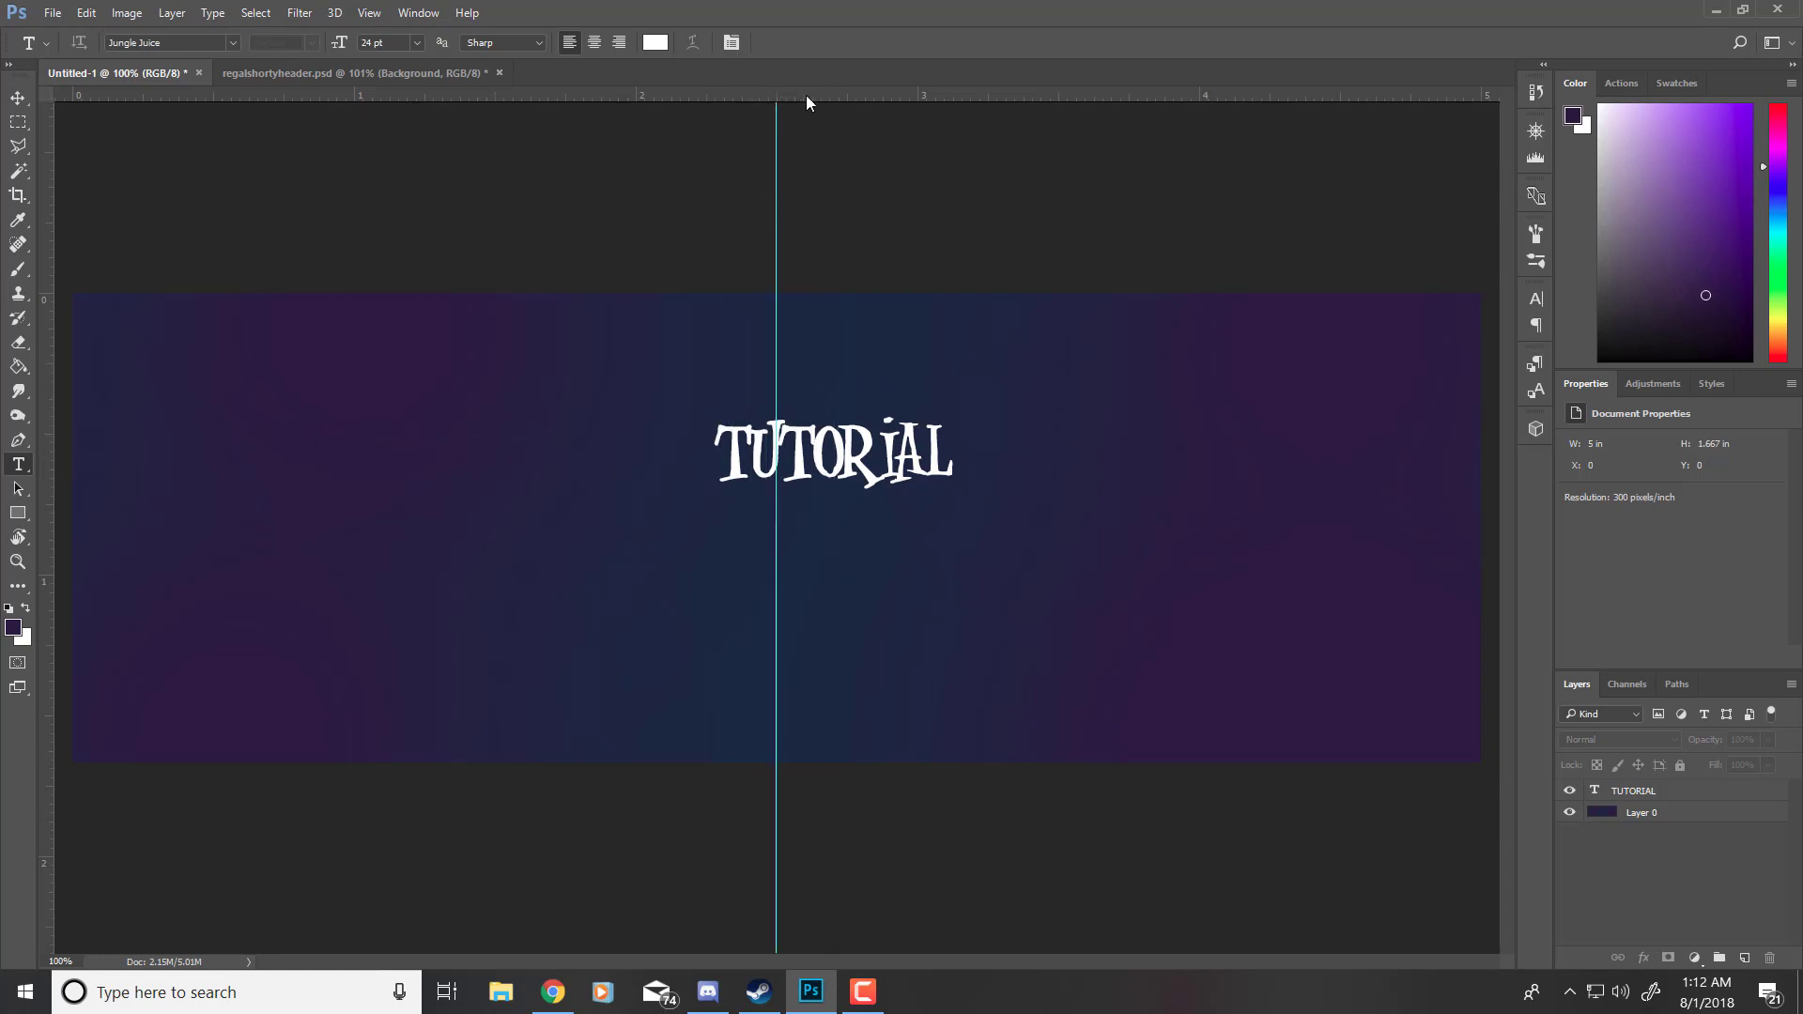
{"action": "left_click_drag", "start_coordinate": [806, 97], "coordinate": [1024, 526]}
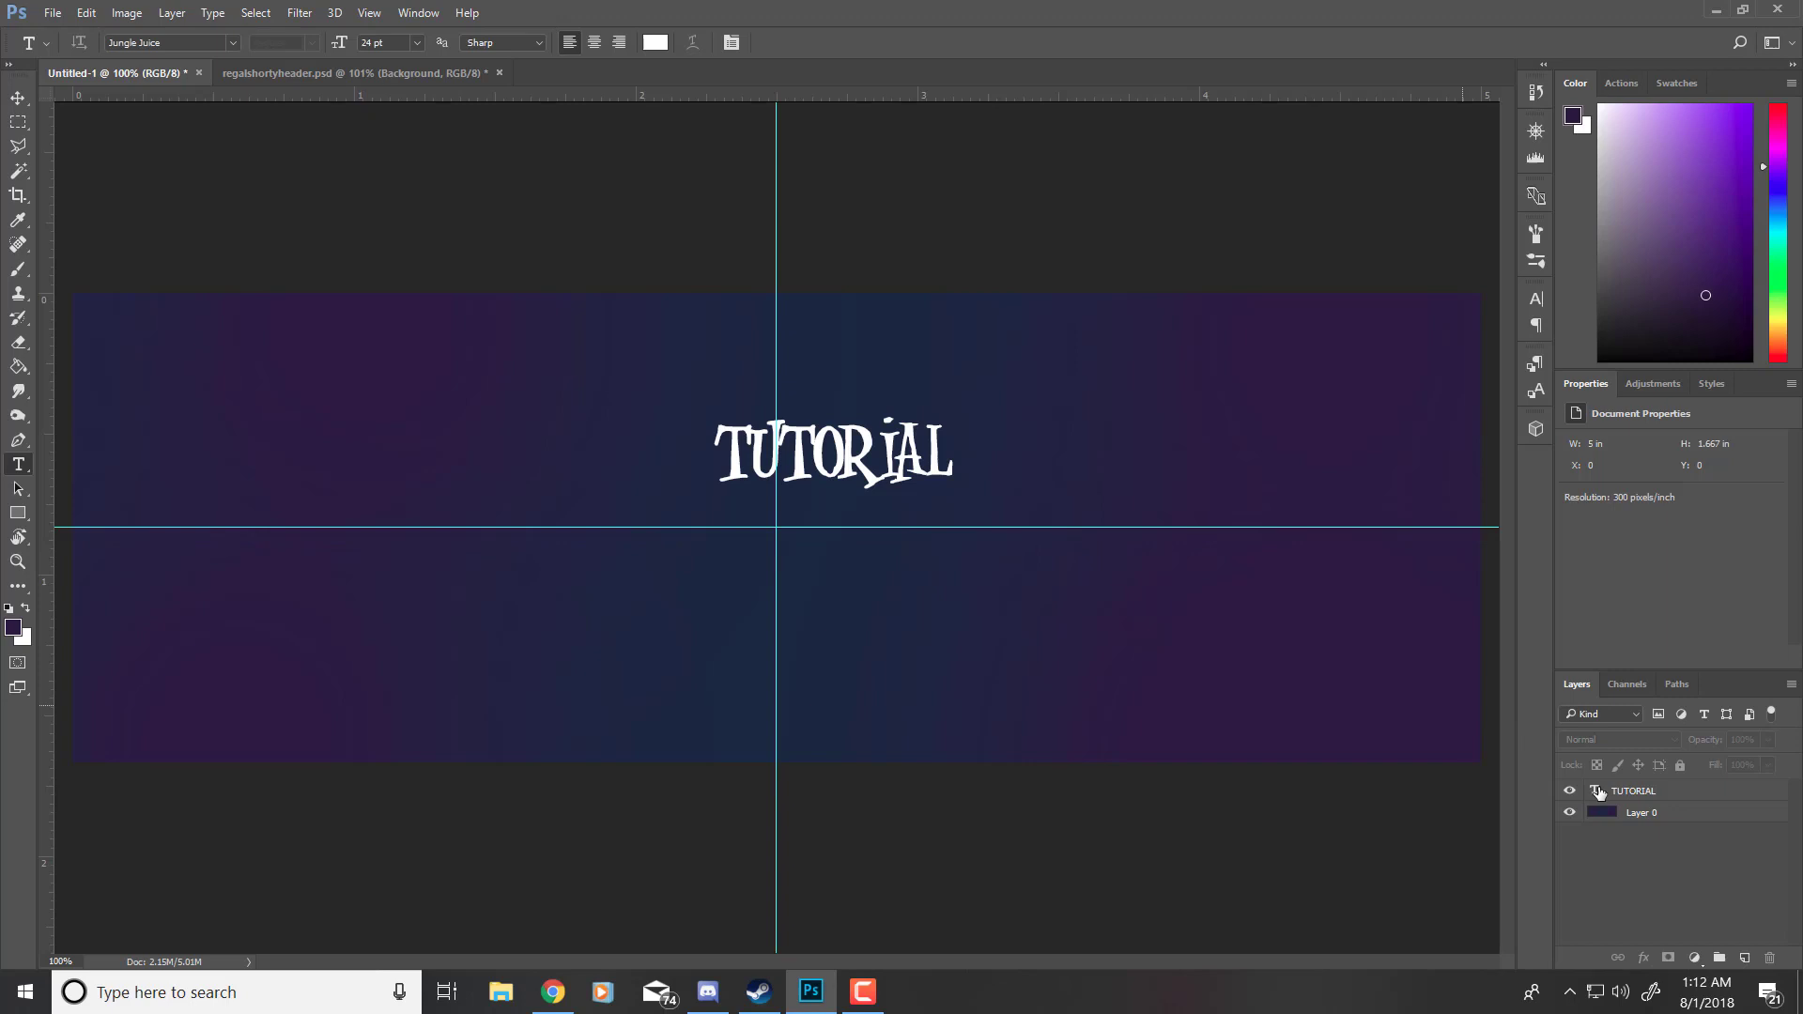
{"action": "left_click", "coordinate": [1649, 795]}
{"action": "key", "text": "ctrl+t"}
{"action": "left_click_drag", "start_coordinate": [889, 470], "coordinate": [825, 532]}
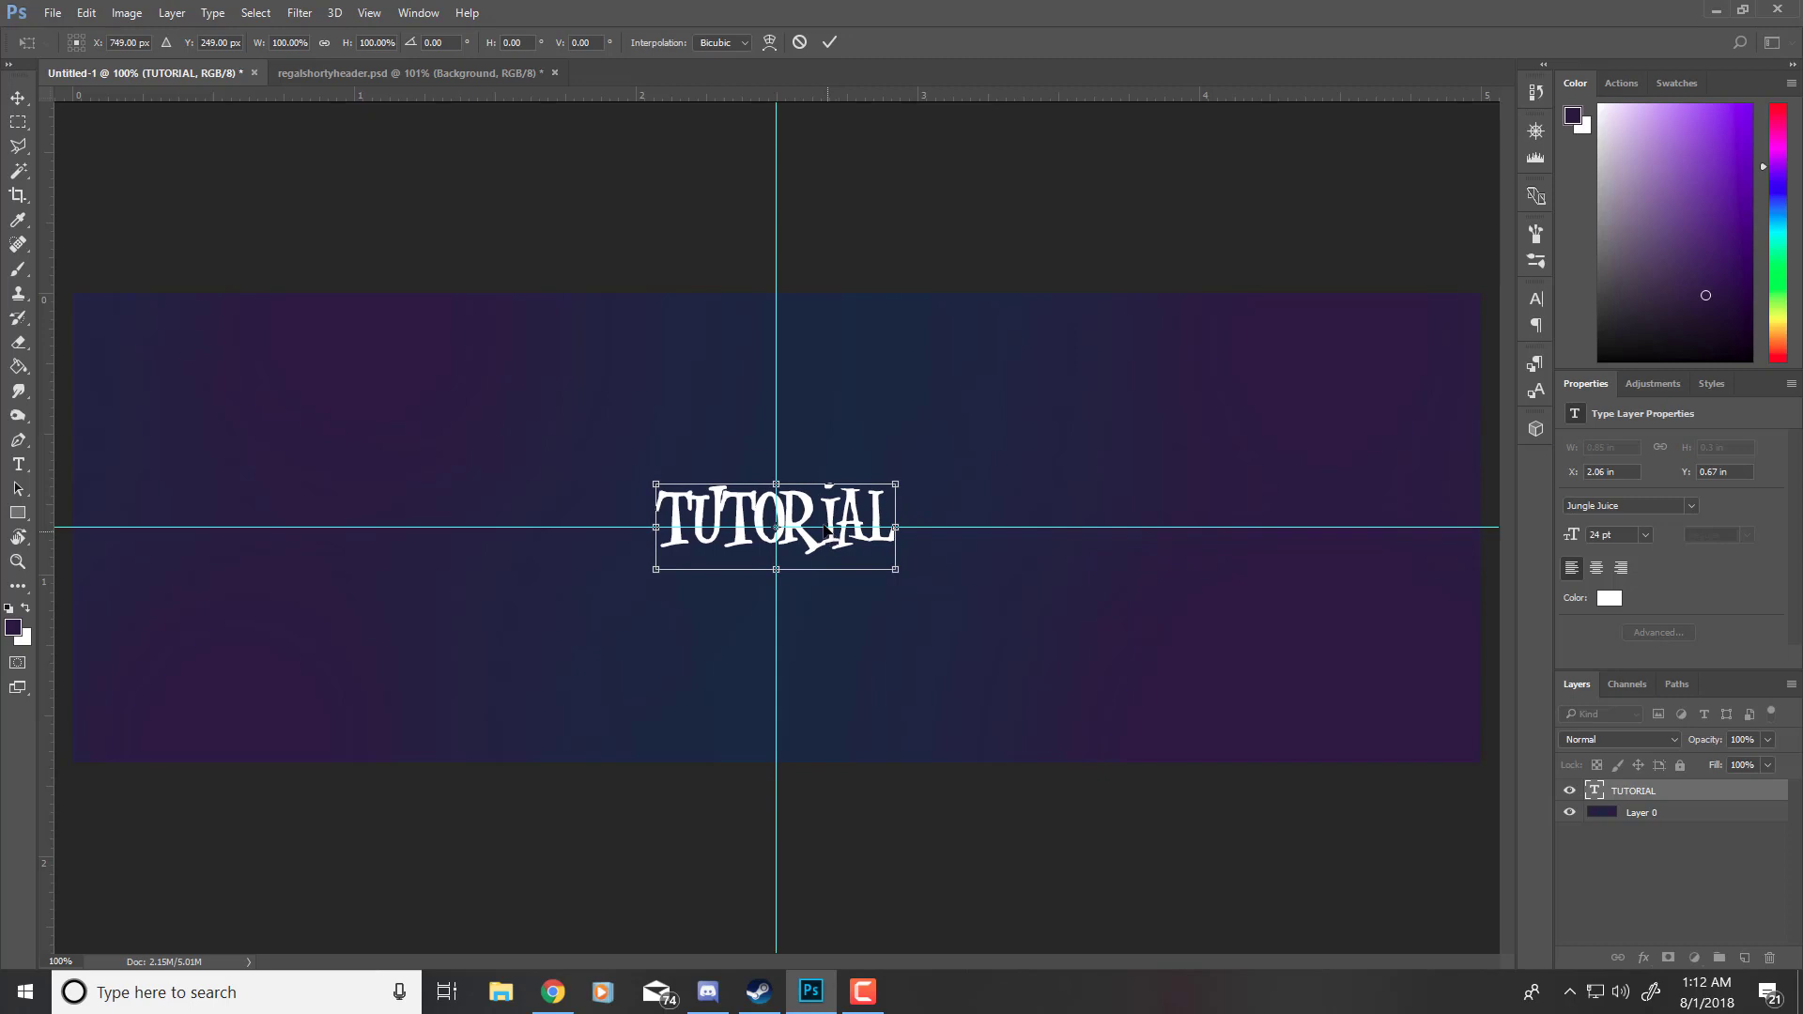
{"action": "left_click", "coordinate": [830, 41]}
Step: Hide the guides and check the centered TUTORIAL text at different magnifications
{"action": "key", "text": "ctrl+semicolon"}
{"action": "scroll", "coordinate": [778, 549], "scroll_direction": "up", "scroll_amount": 2}
{"action": "scroll", "coordinate": [778, 549], "scroll_direction": "up", "scroll_amount": 3}
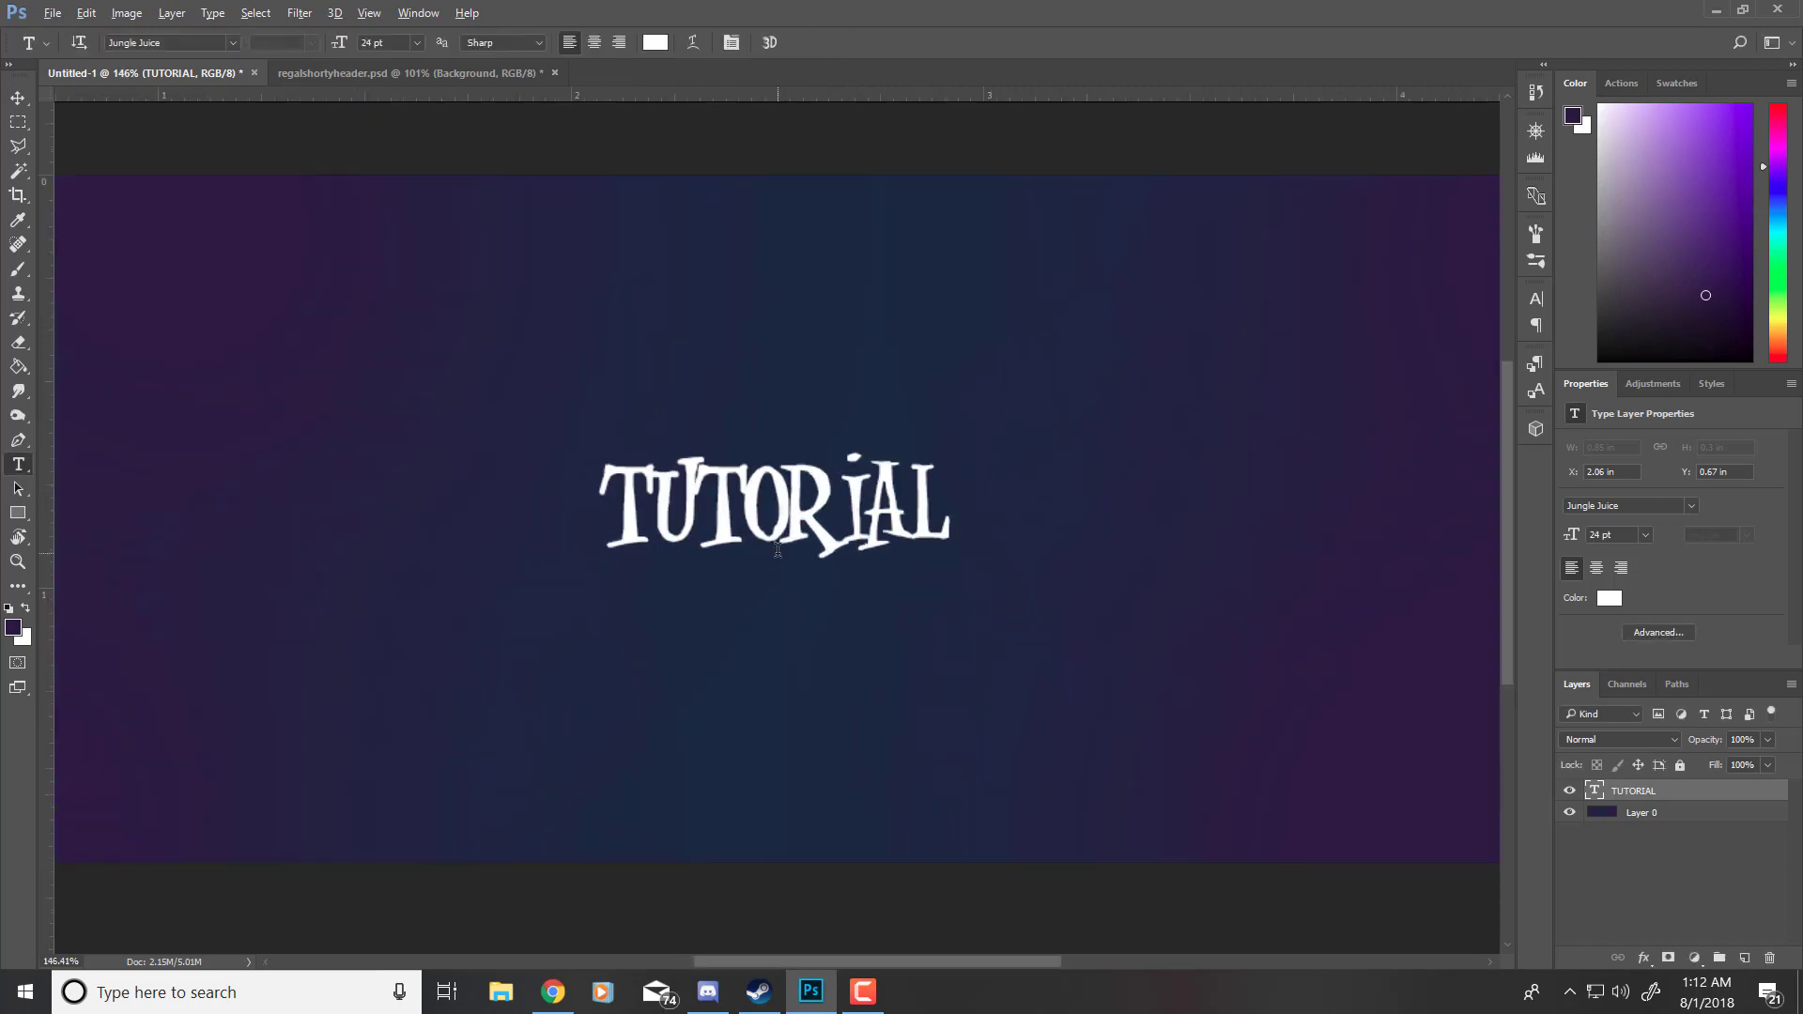
{"action": "scroll", "coordinate": [778, 550], "scroll_direction": "down", "scroll_amount": 6}
{"action": "scroll", "coordinate": [777, 535], "scroll_direction": "up", "scroll_amount": 4}
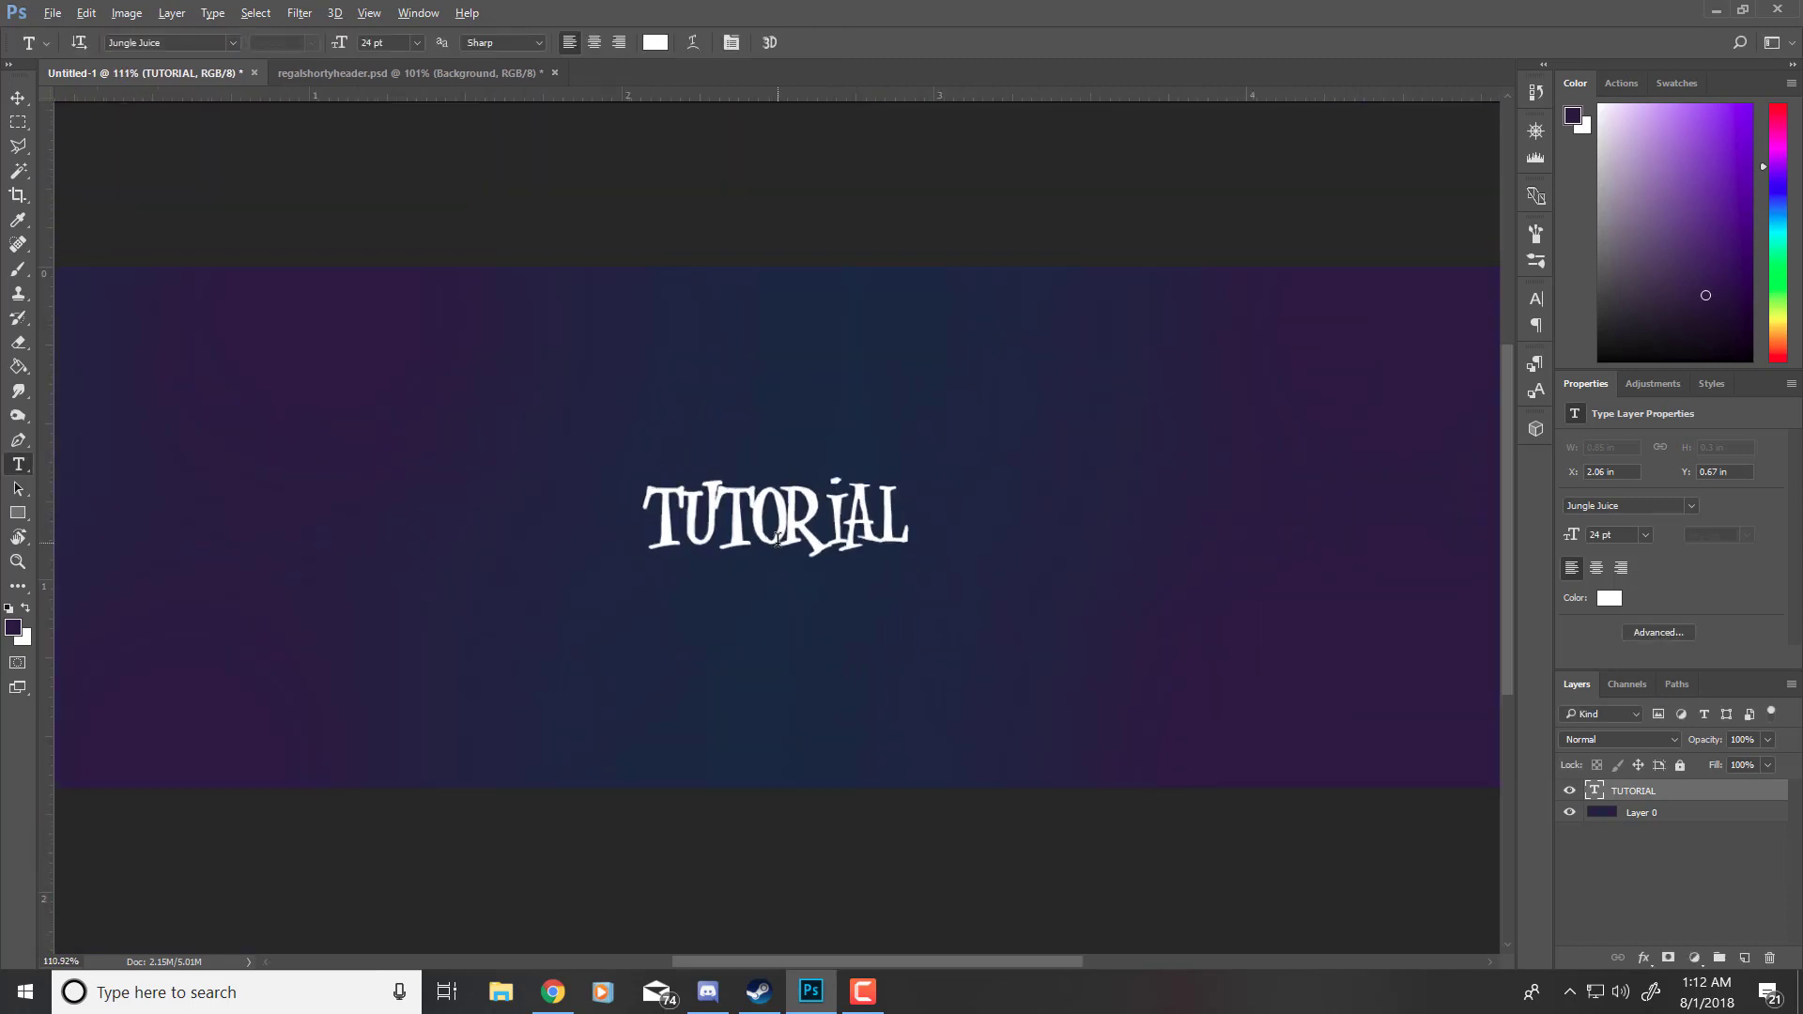
{"action": "scroll", "coordinate": [778, 536], "scroll_direction": "down", "scroll_amount": 4}
{"action": "scroll", "coordinate": [782, 515], "scroll_direction": "up", "scroll_amount": 4}
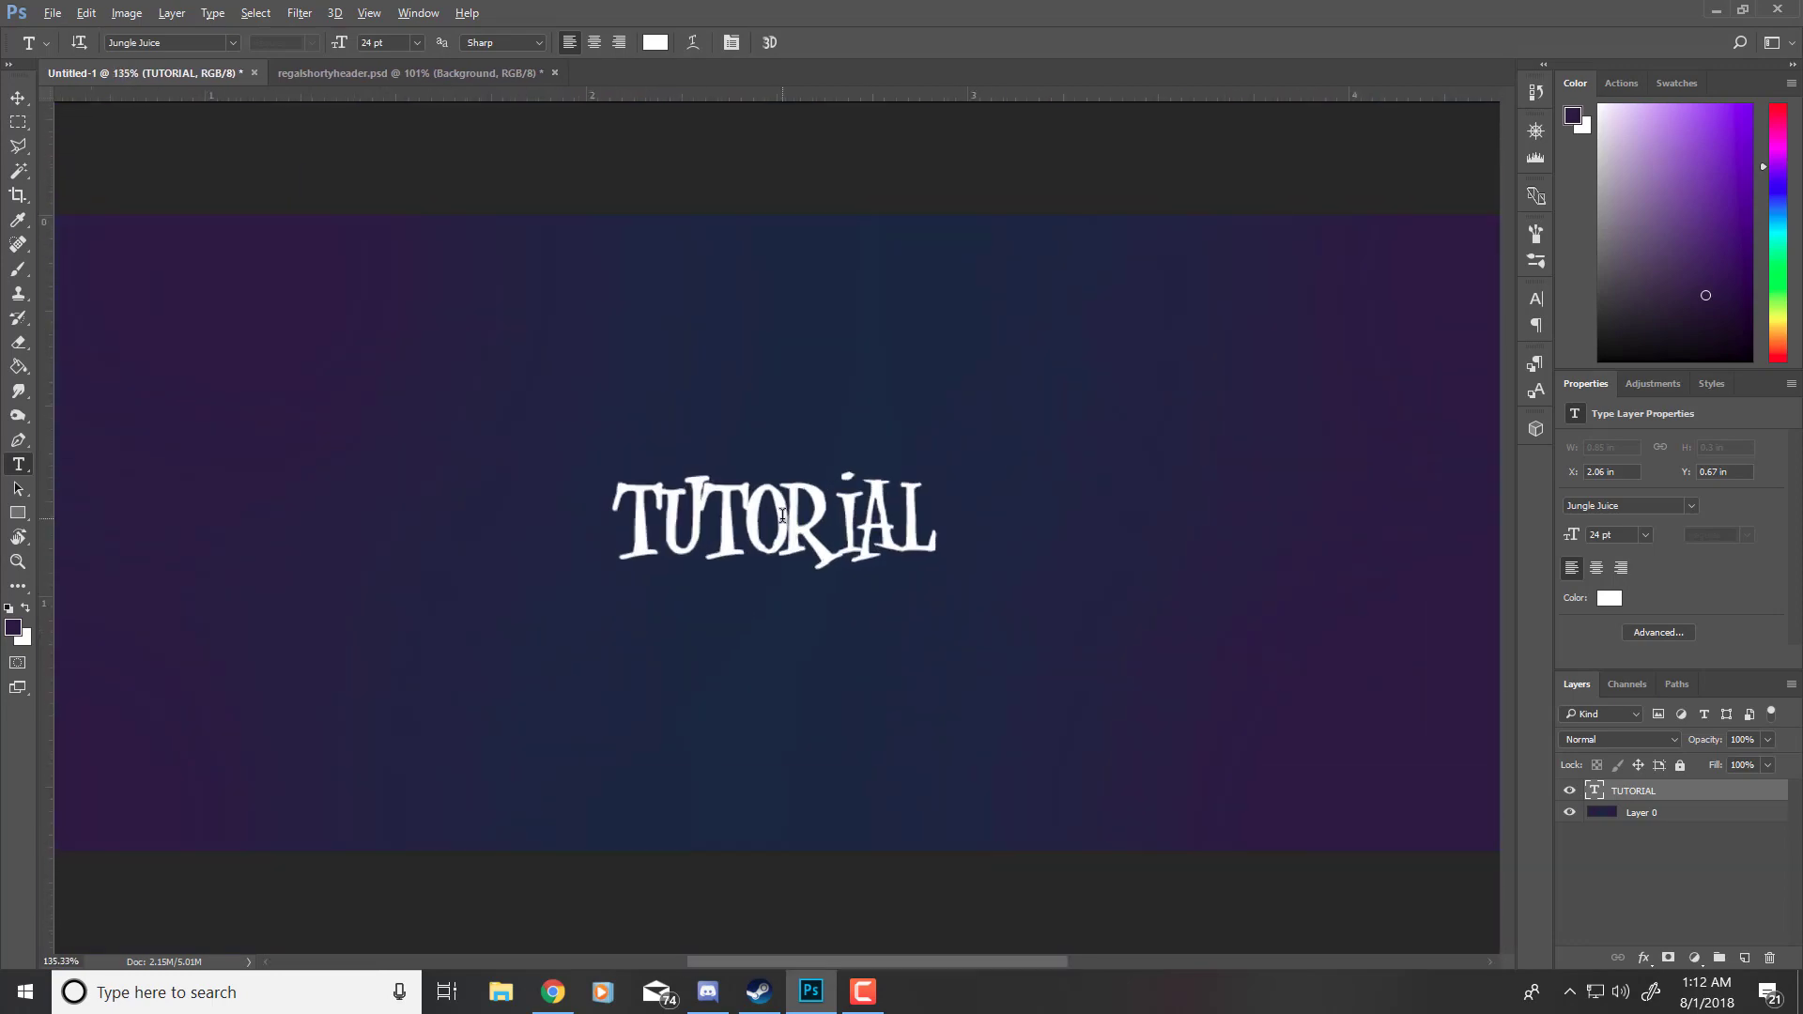
Step: Switch to regalshortyheader.psd and examine the SHORTY logo's lettering and beveled frame up close
{"action": "left_click", "coordinate": [410, 79]}
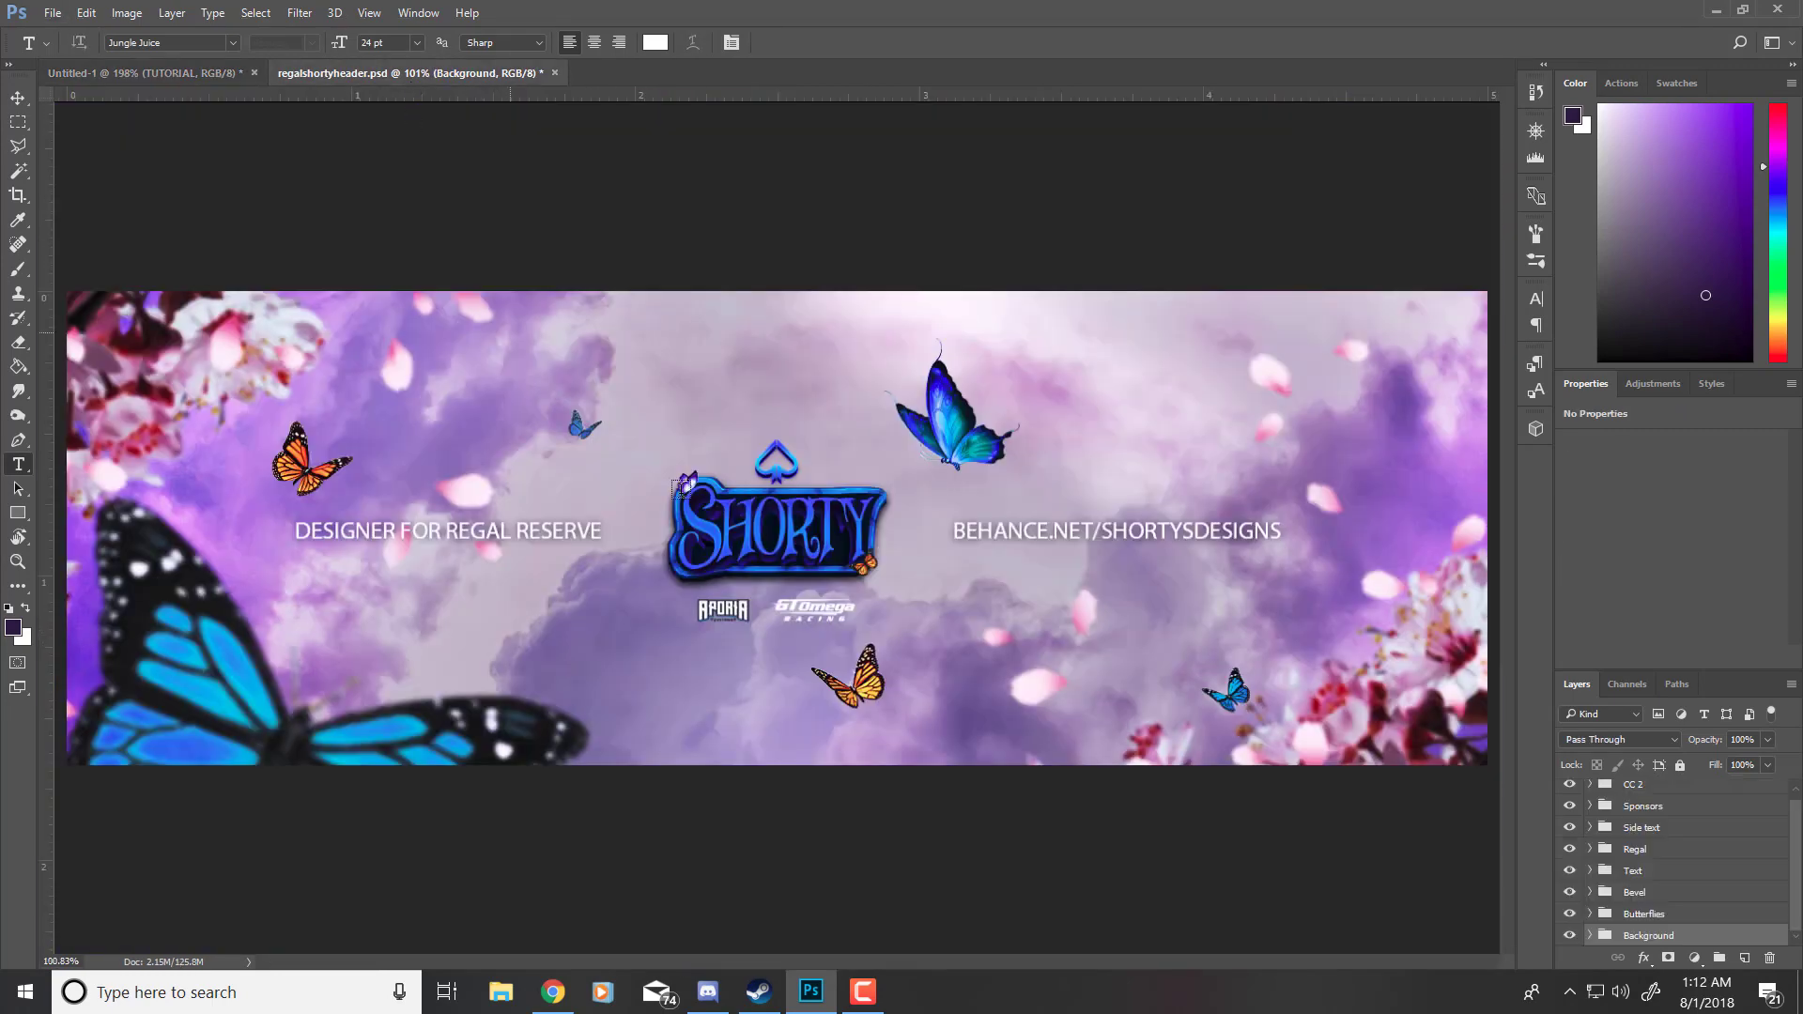
{"action": "scroll", "coordinate": [761, 542], "scroll_direction": "up", "scroll_amount": 4}
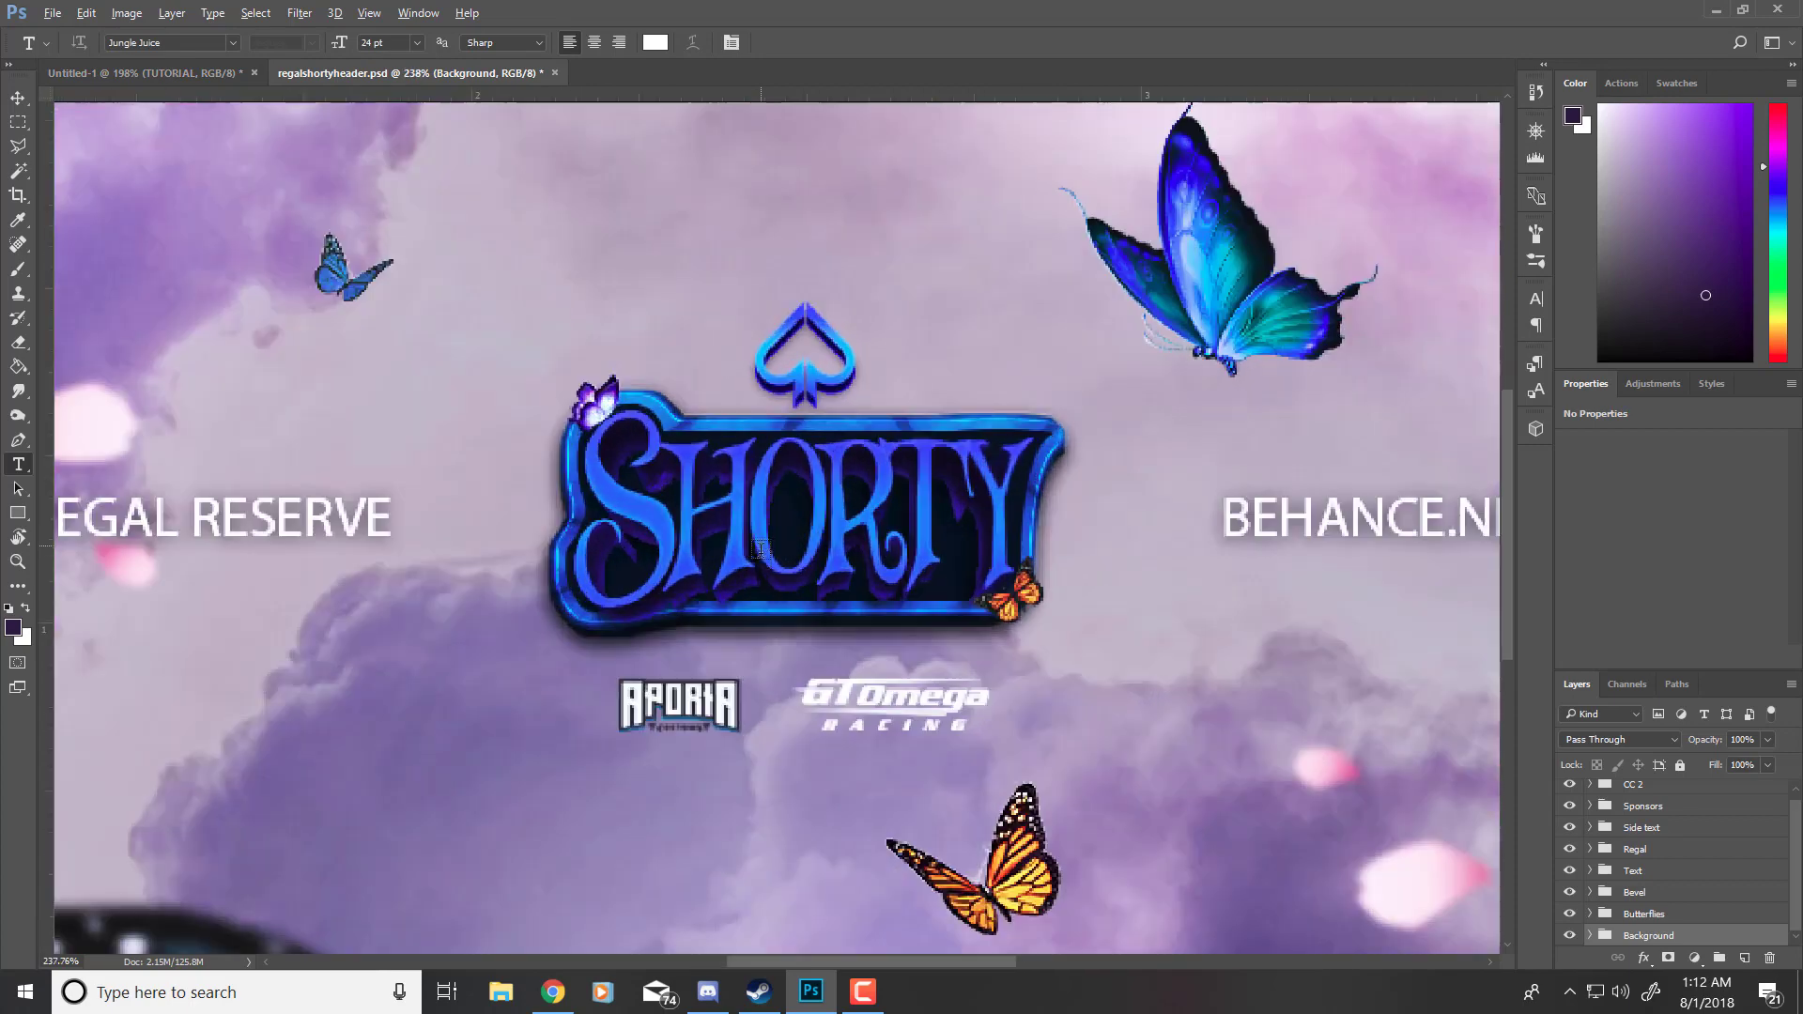
{"action": "scroll", "coordinate": [859, 537], "scroll_direction": "up", "scroll_amount": 2}
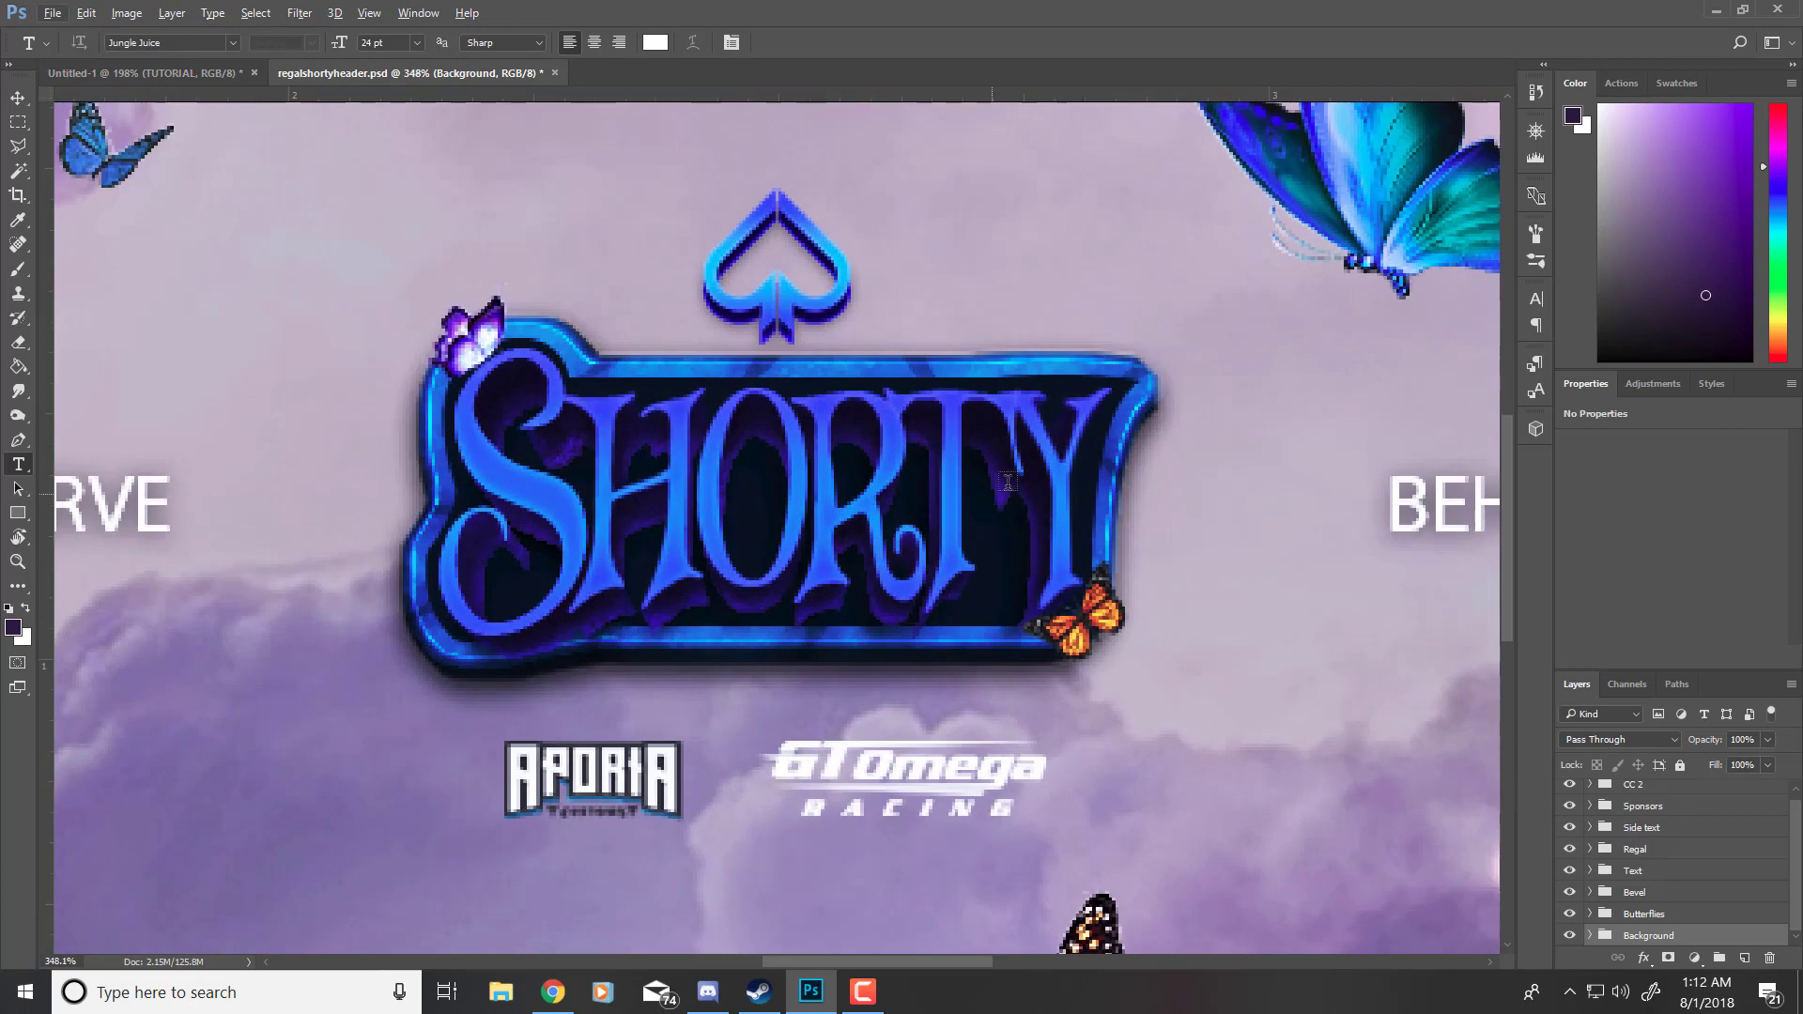
{"action": "scroll", "coordinate": [873, 471], "scroll_direction": "down", "scroll_amount": 15}
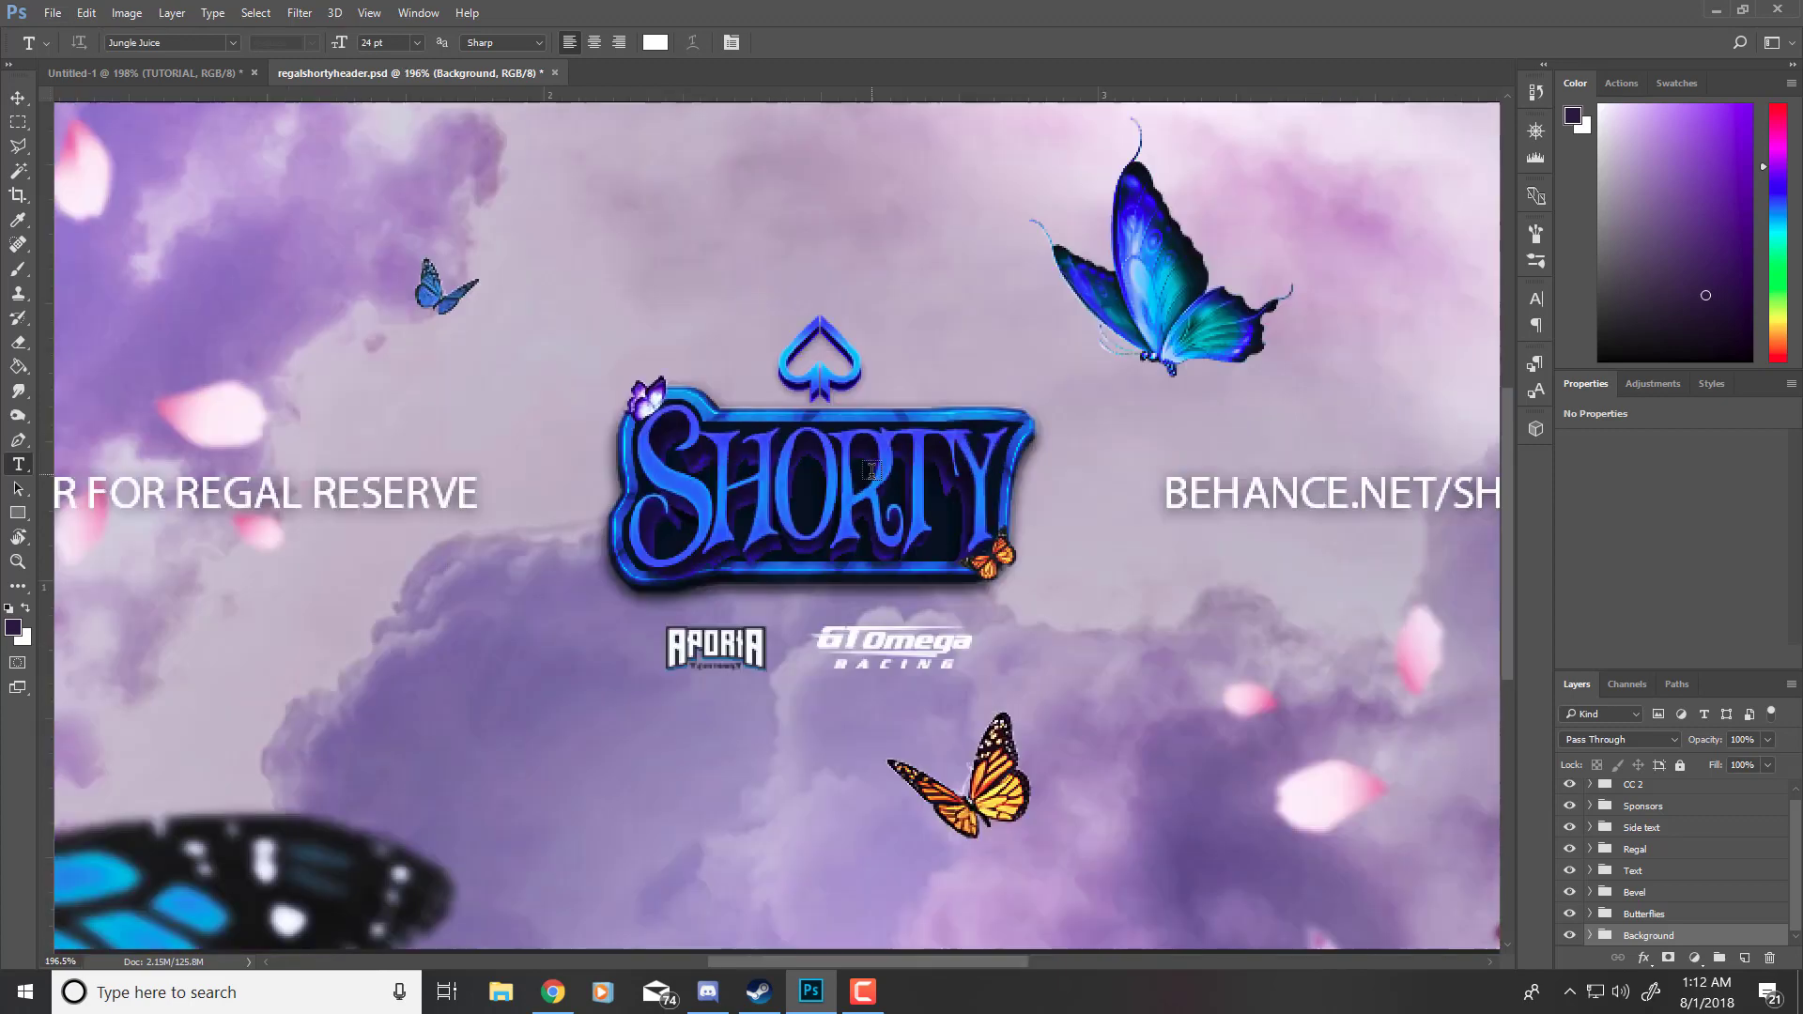
{"action": "scroll", "coordinate": [843, 483], "scroll_direction": "up", "scroll_amount": 1}
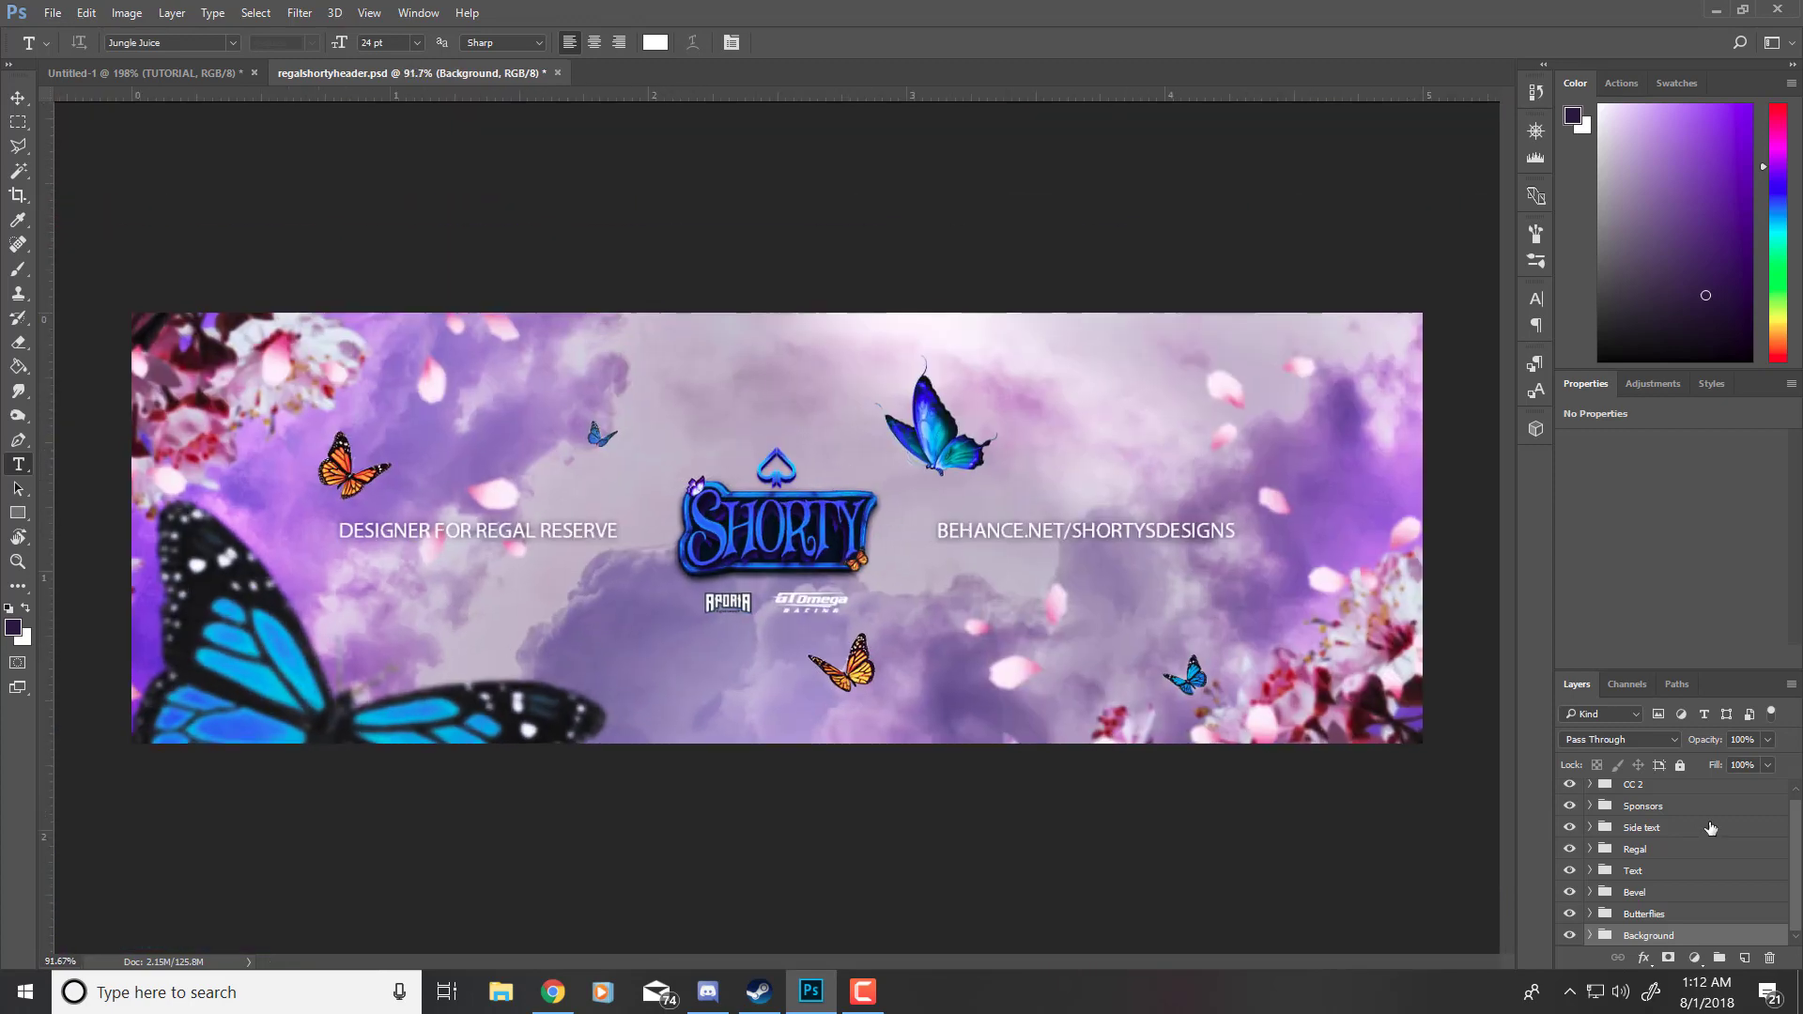
Step: Expand the Text group in the header's layer stack and examine the layers inside it
{"action": "left_click", "coordinate": [1589, 876]}
{"action": "left_click", "coordinate": [1591, 872]}
{"action": "scroll", "coordinate": [1662, 869], "scroll_direction": "down", "scroll_amount": 3}
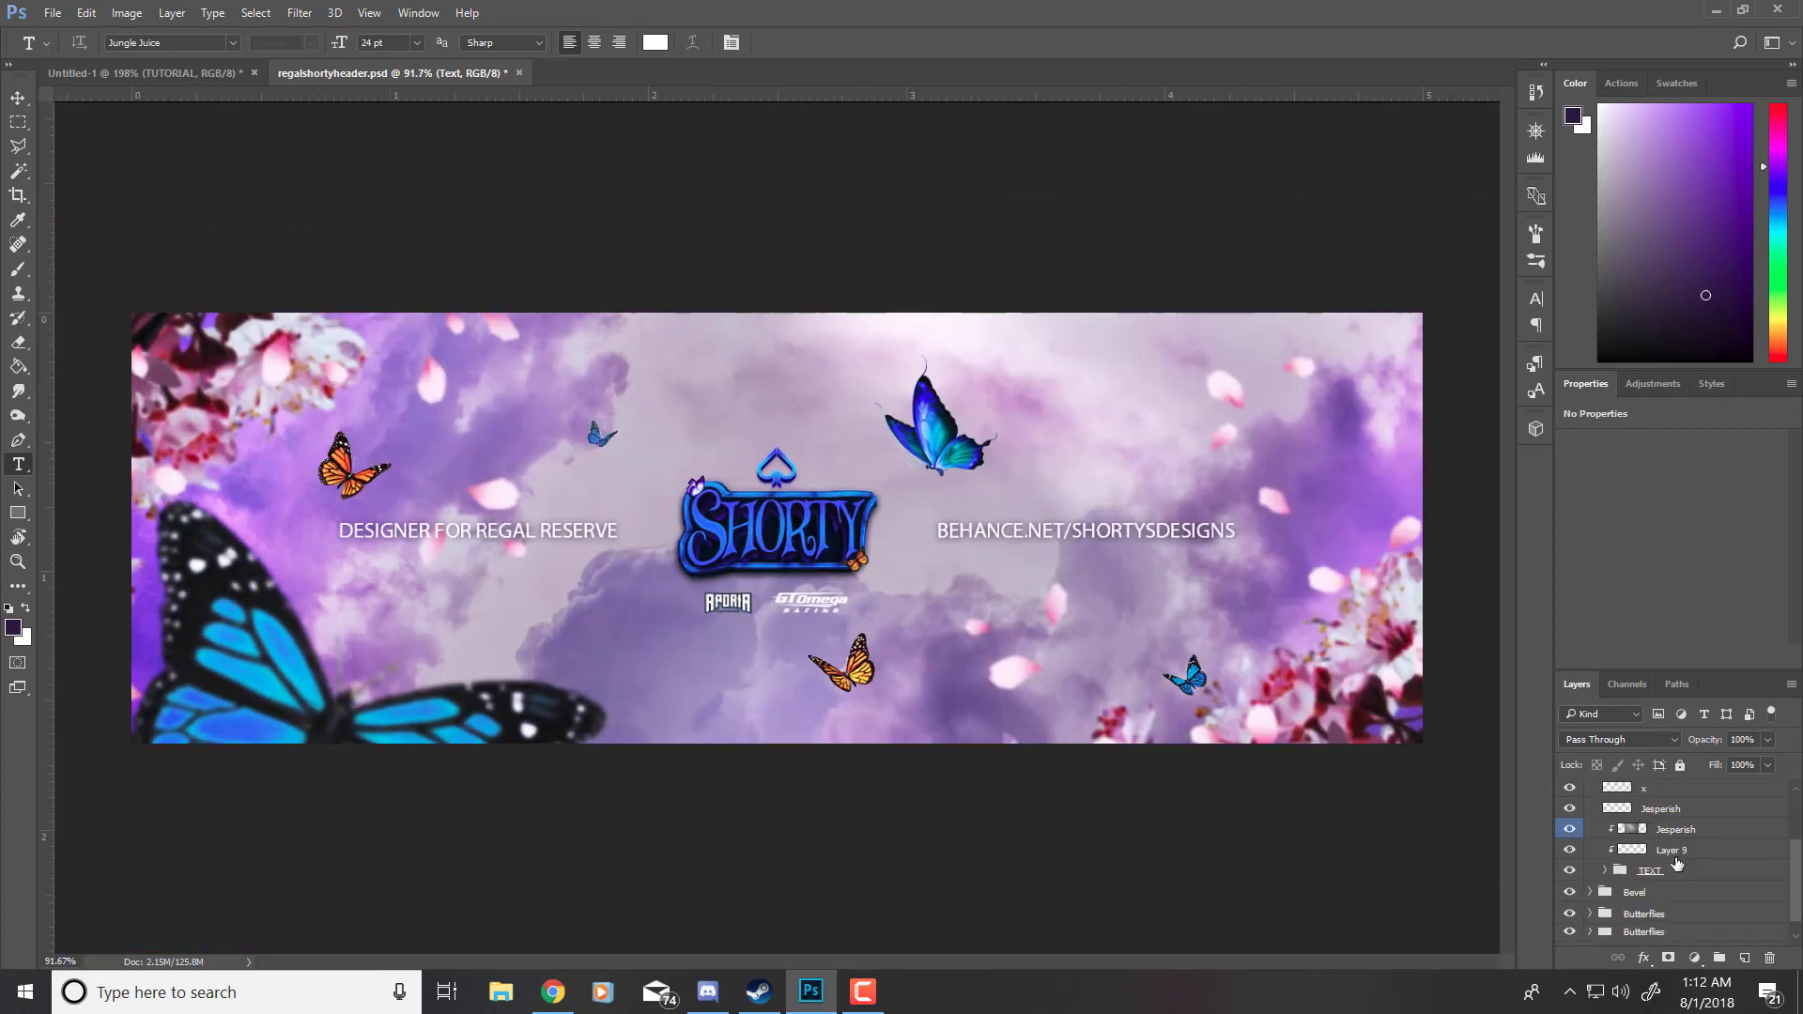
Step: Expand the TEXT group and toggle the visibility of its S and H letter layers to examine how the lettering is built
{"action": "left_click", "coordinate": [1606, 872]}
{"action": "scroll", "coordinate": [1653, 865], "scroll_direction": "down", "scroll_amount": 2}
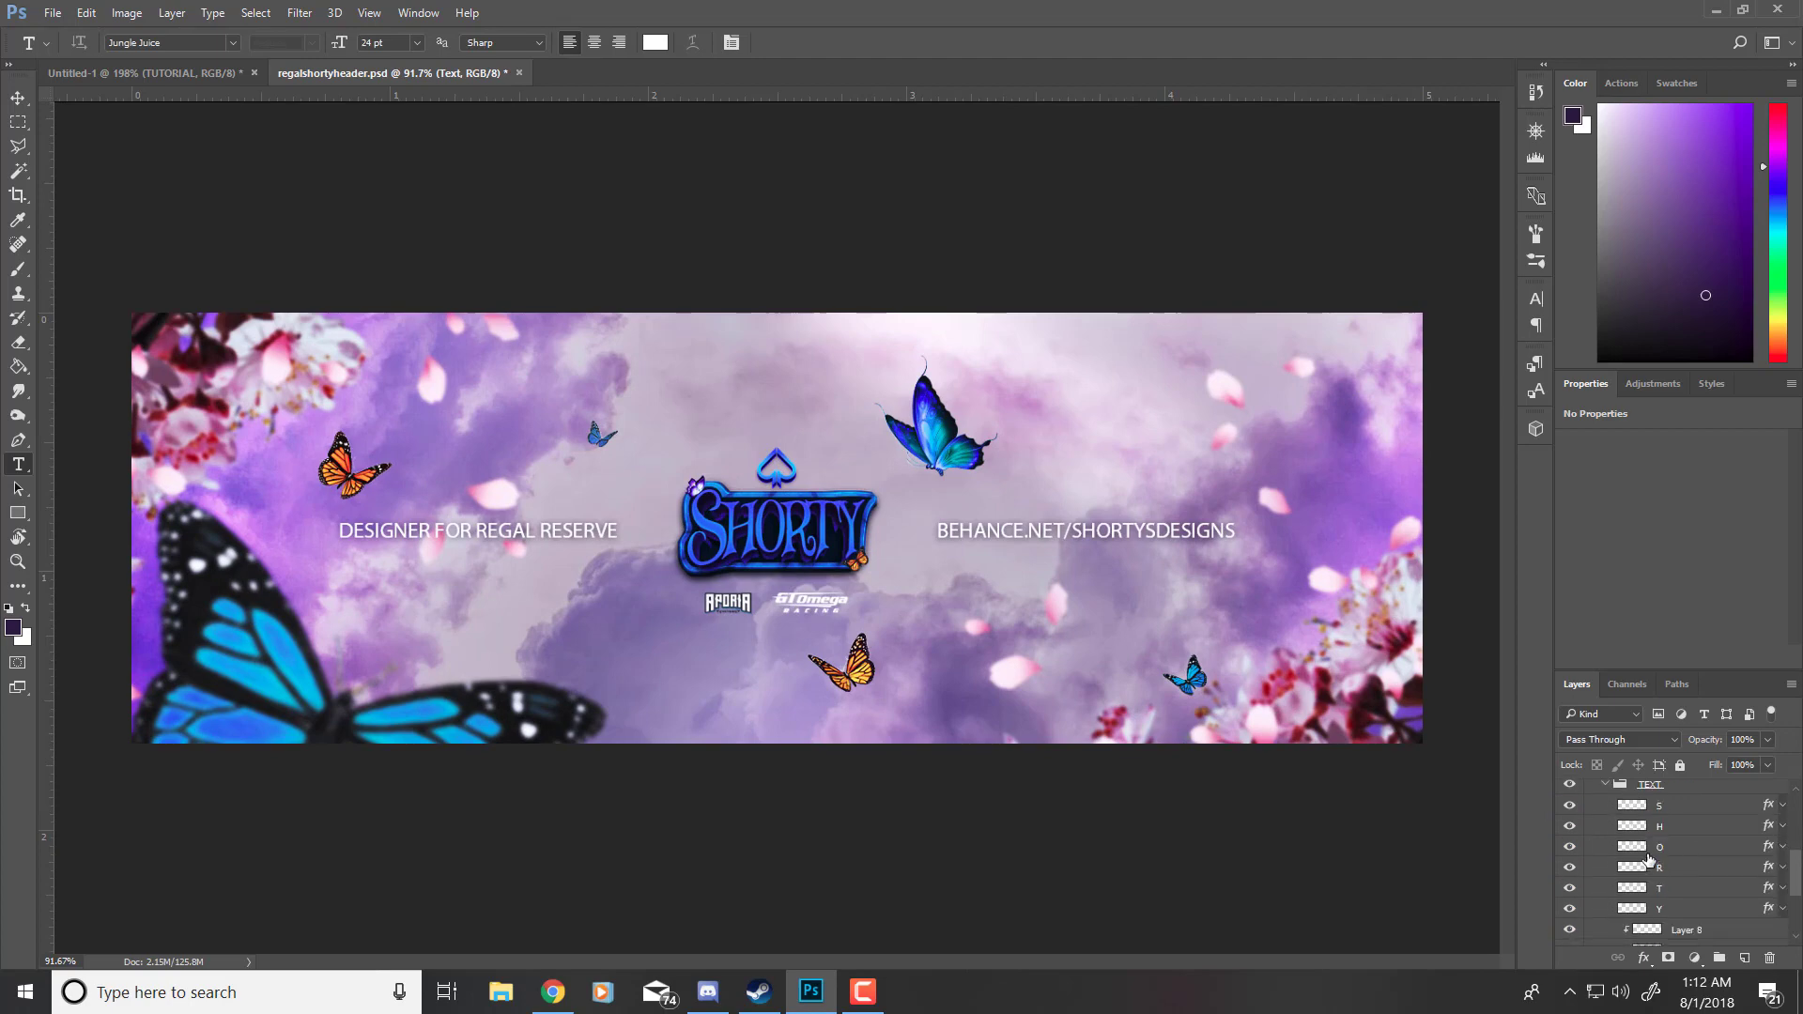
{"action": "left_click", "coordinate": [1570, 824]}
{"action": "left_click", "coordinate": [1569, 805]}
{"action": "left_click", "coordinate": [1569, 825]}
{"action": "left_click", "coordinate": [1569, 805]}
{"action": "scroll", "coordinate": [1616, 827], "scroll_direction": "up", "scroll_amount": 2}
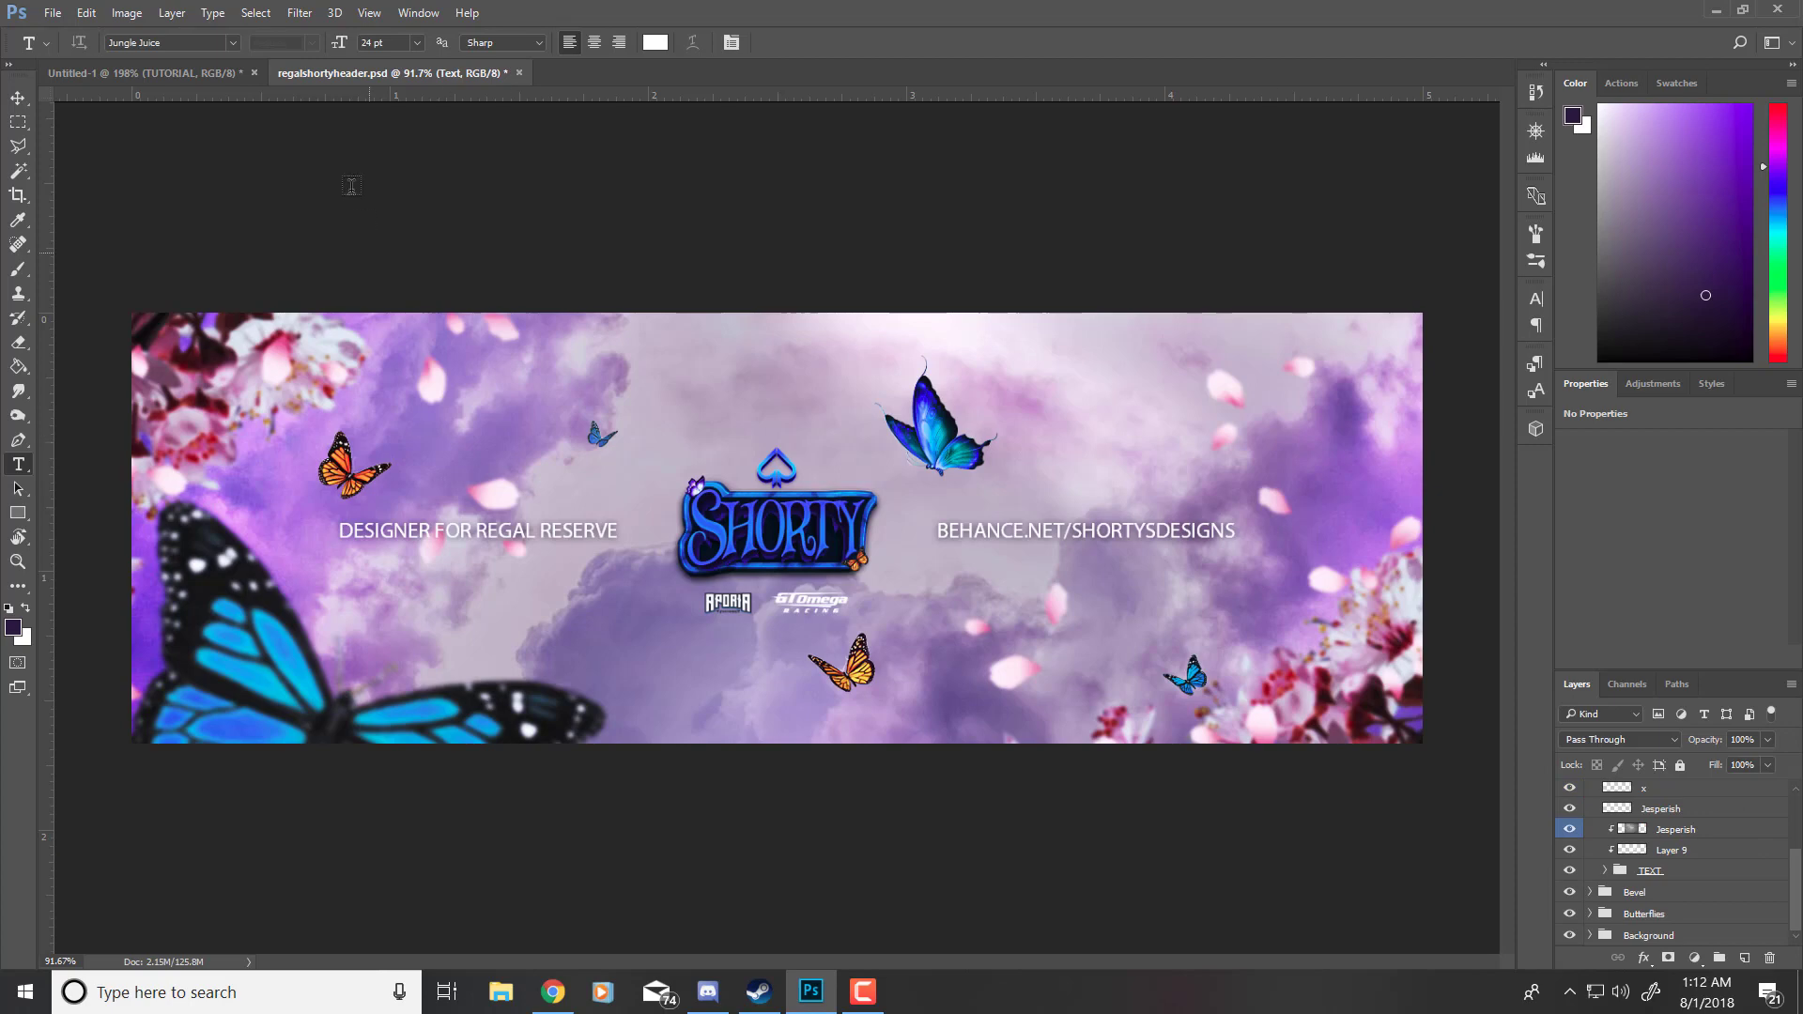
Step: Return to the Untitled-1 document and change the TUTORIAL text color to black (000000)
{"action": "left_click", "coordinate": [146, 72]}
{"action": "scroll", "coordinate": [797, 573], "scroll_direction": "down", "scroll_amount": 5}
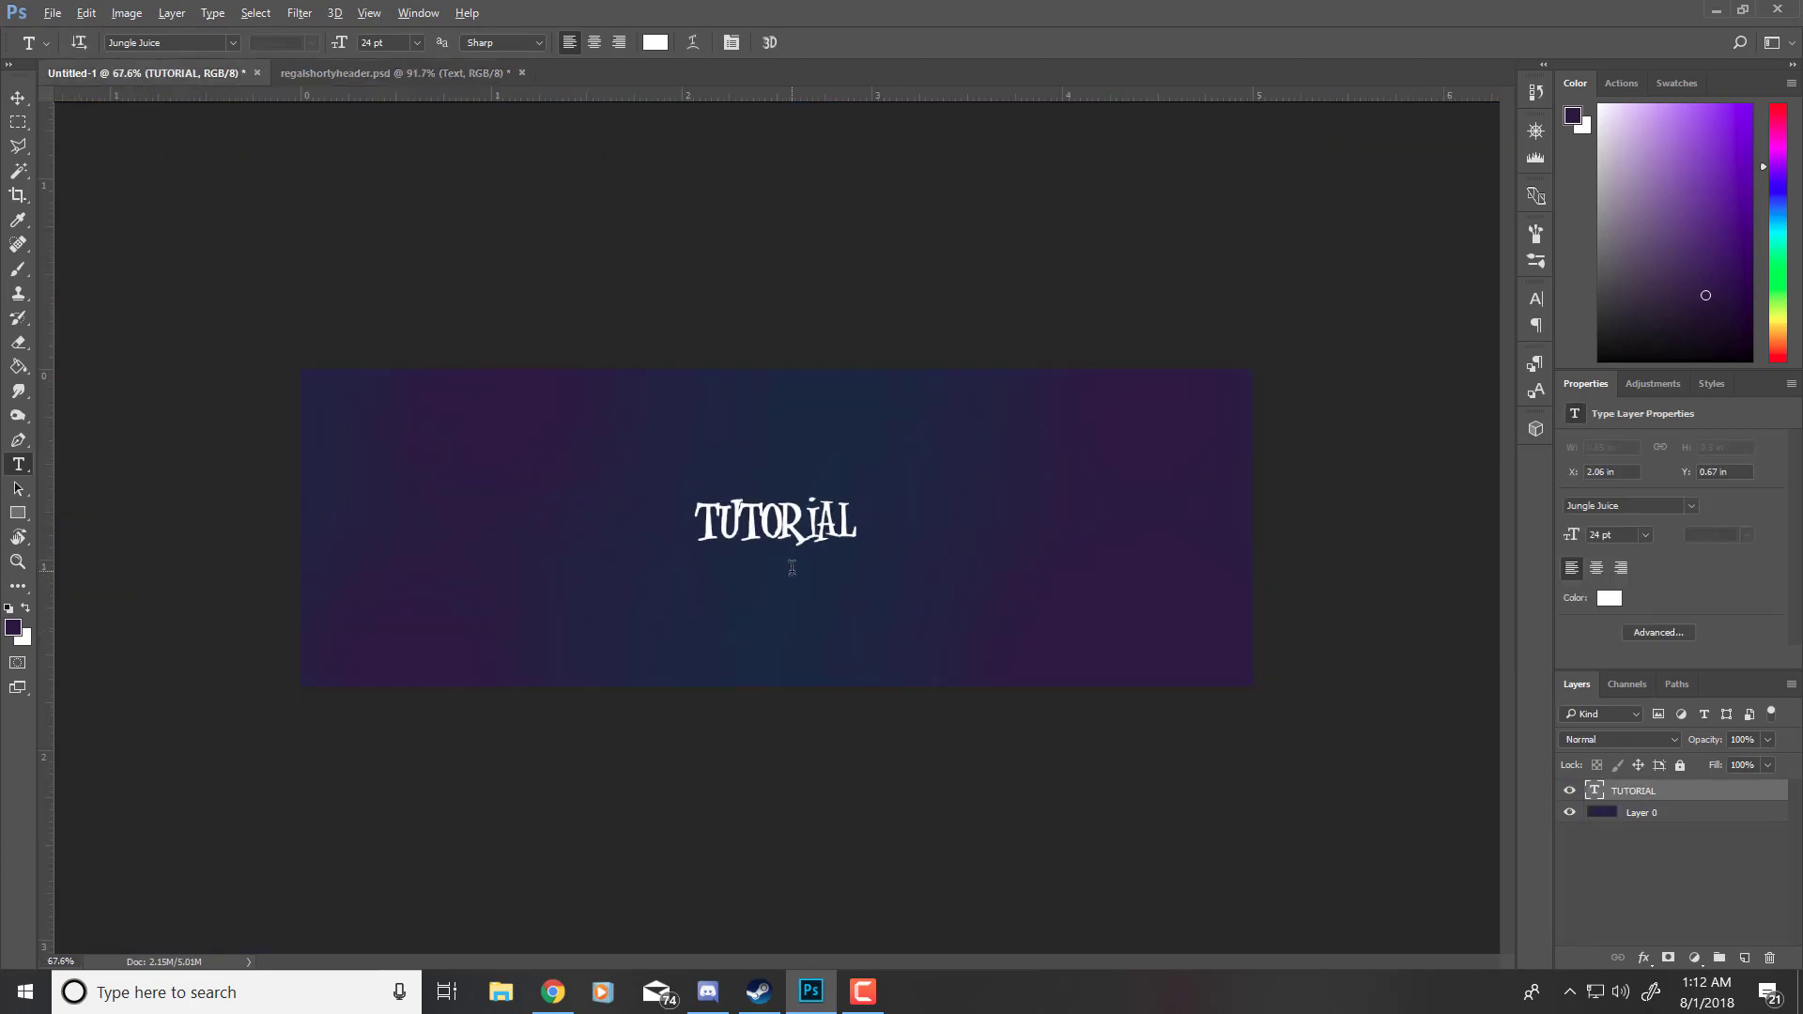
{"action": "scroll", "coordinate": [785, 532], "scroll_direction": "up", "scroll_amount": 2}
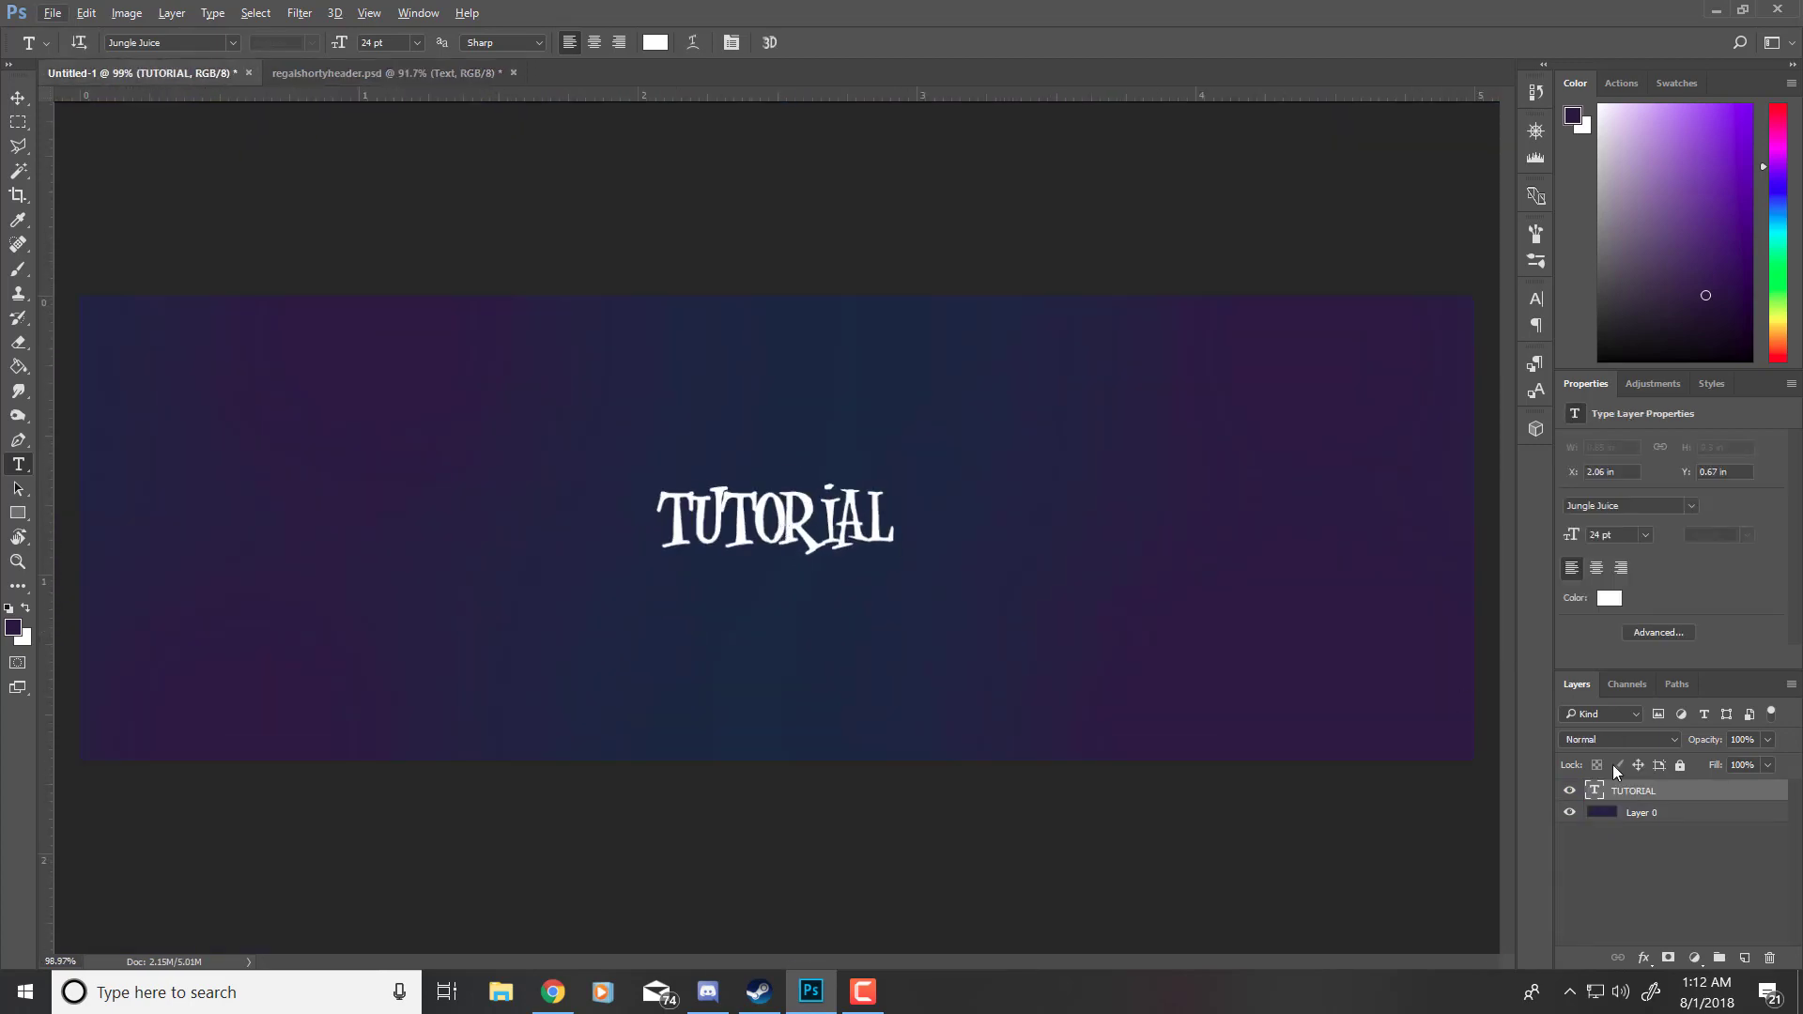
{"action": "right_click", "coordinate": [1632, 798]}
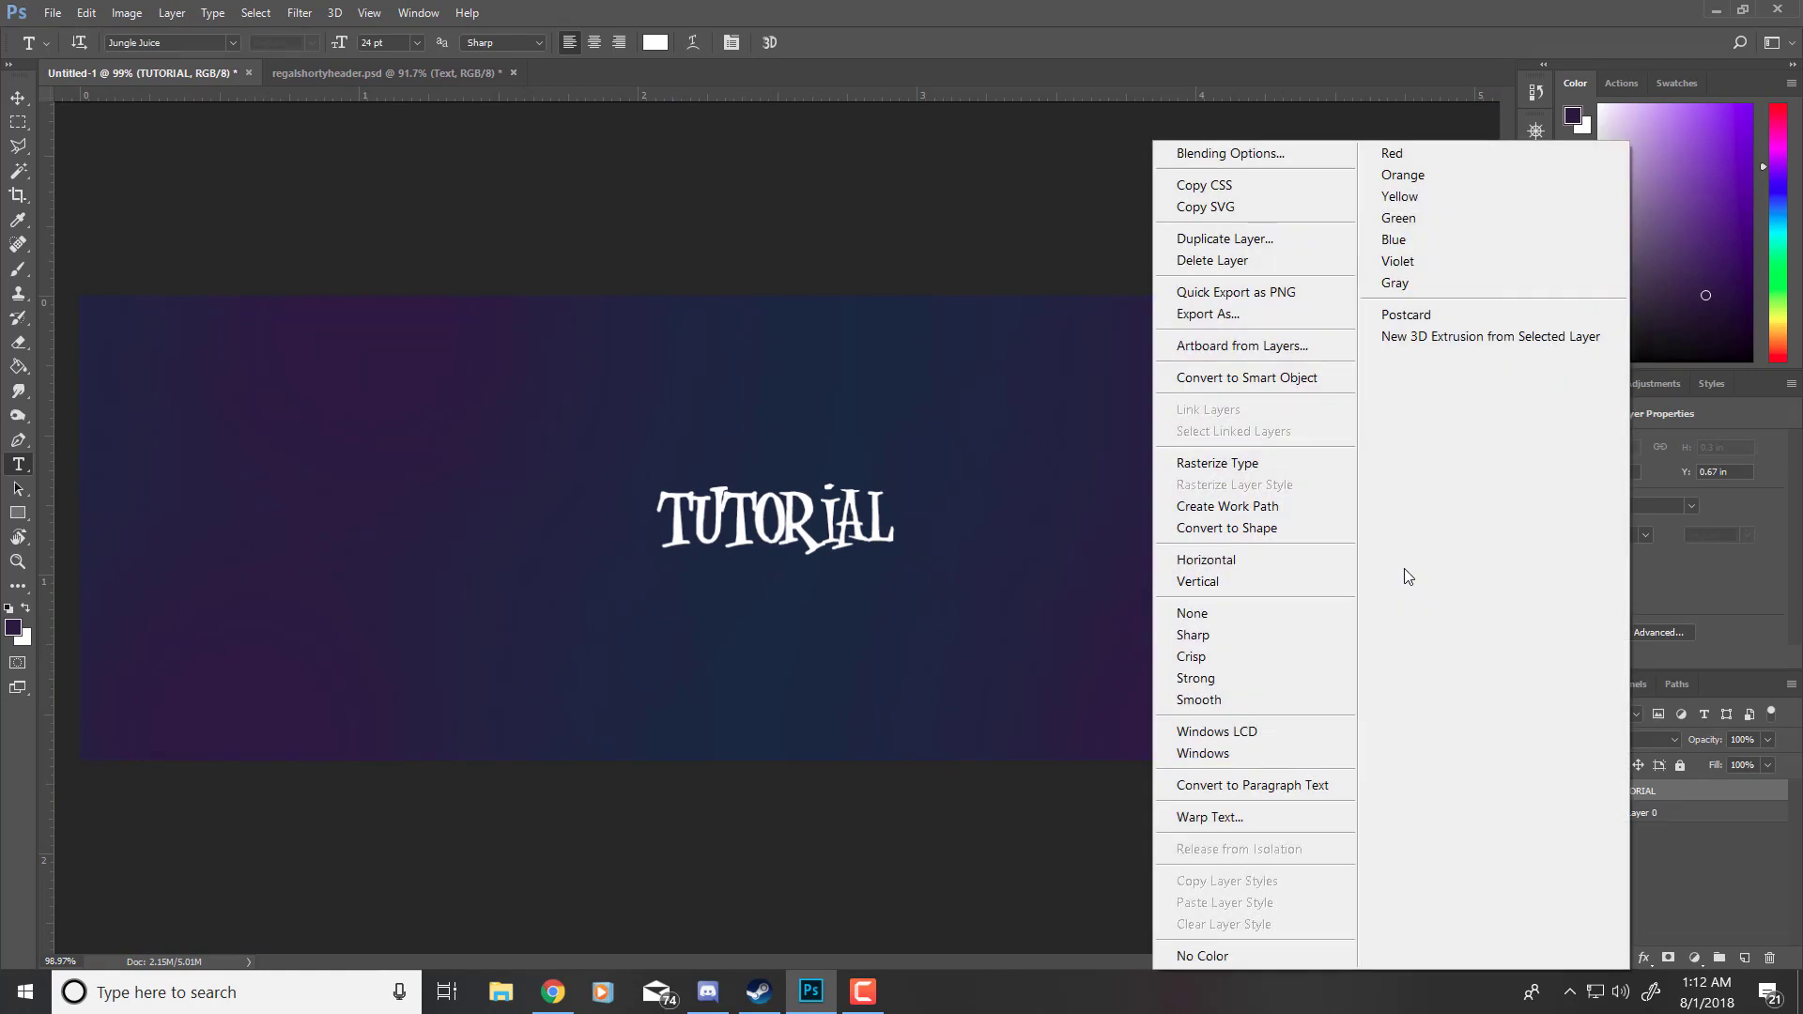
{"action": "left_click", "coordinate": [1681, 796]}
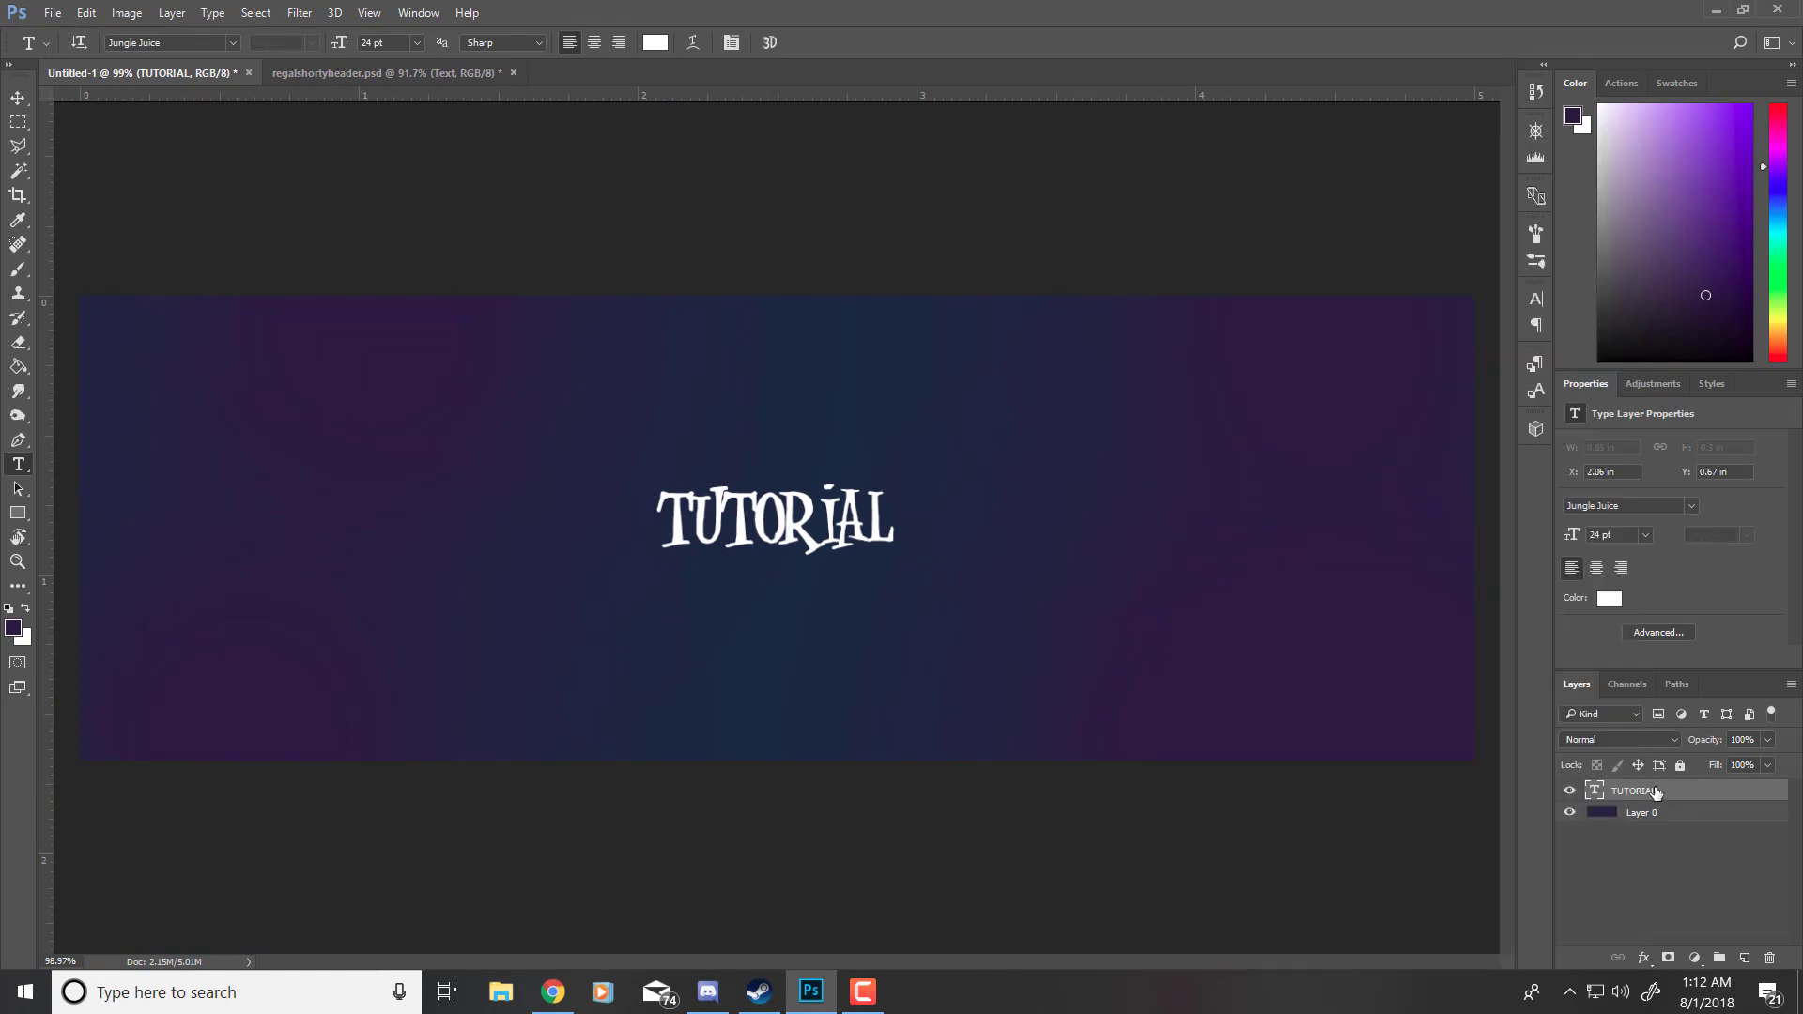
{"action": "double_click", "coordinate": [1597, 794]}
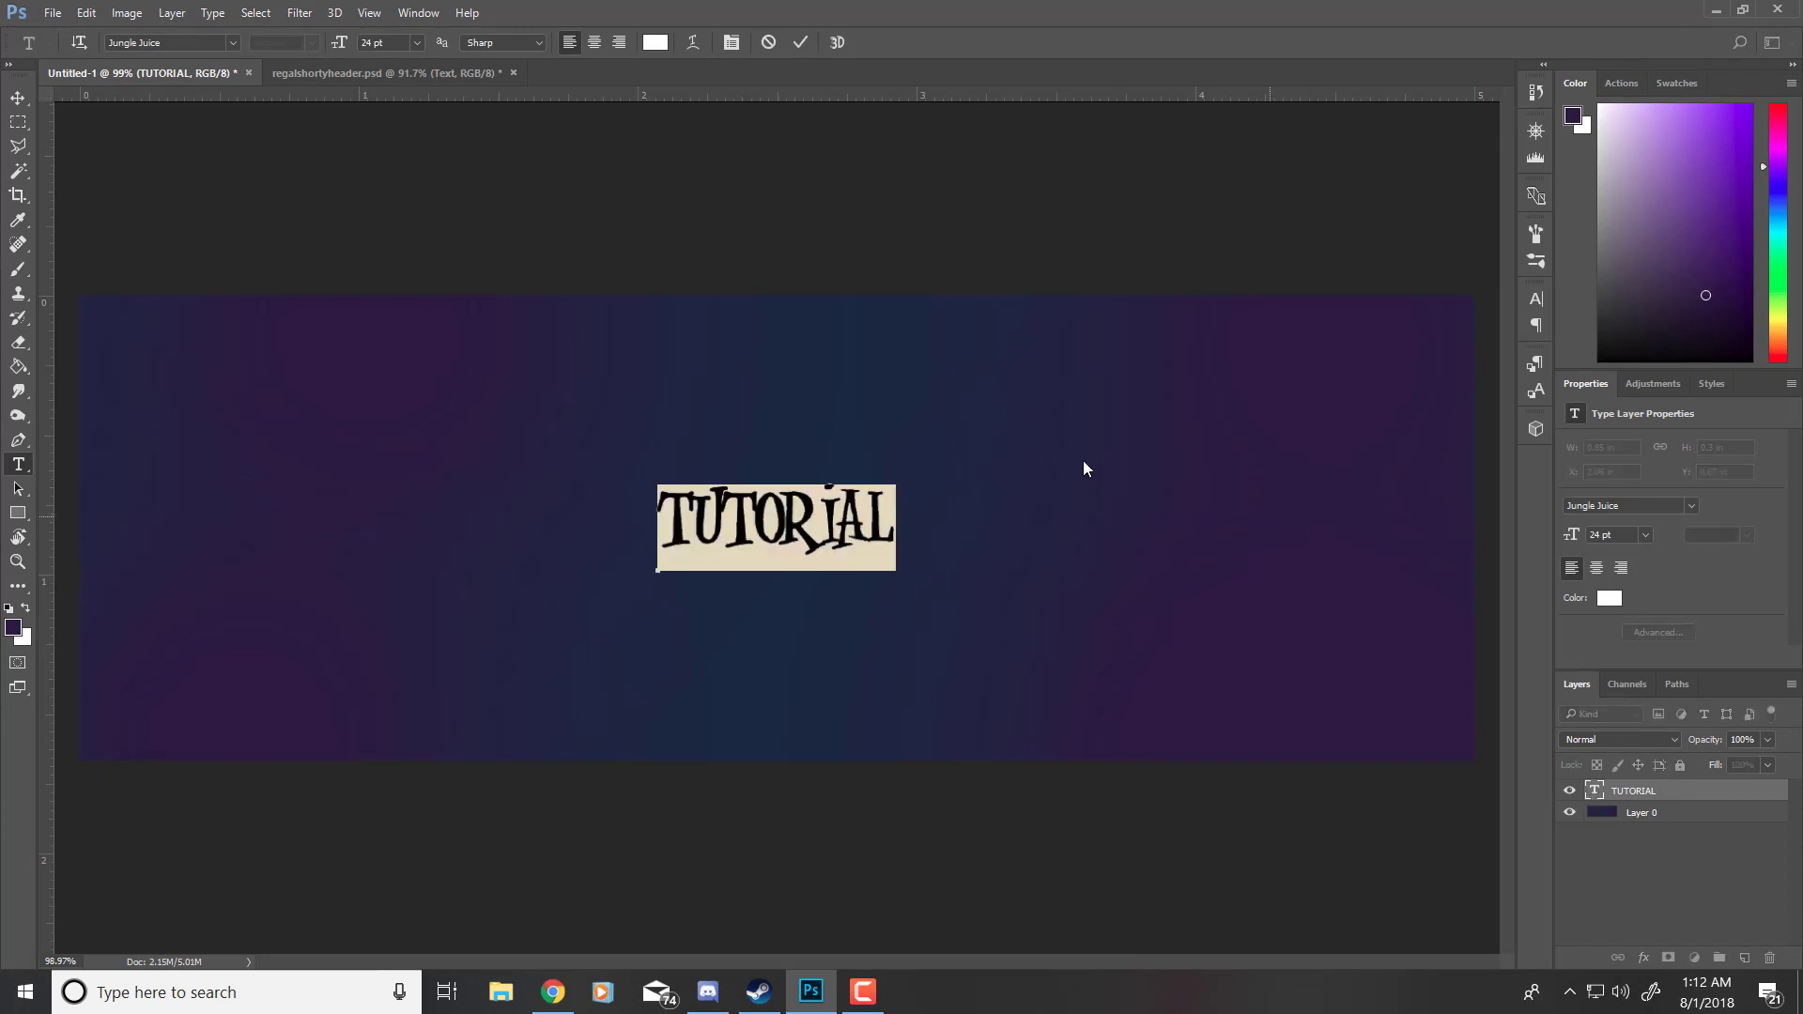
{"action": "left_click", "coordinate": [654, 42]}
{"action": "left_click", "coordinate": [604, 616]}
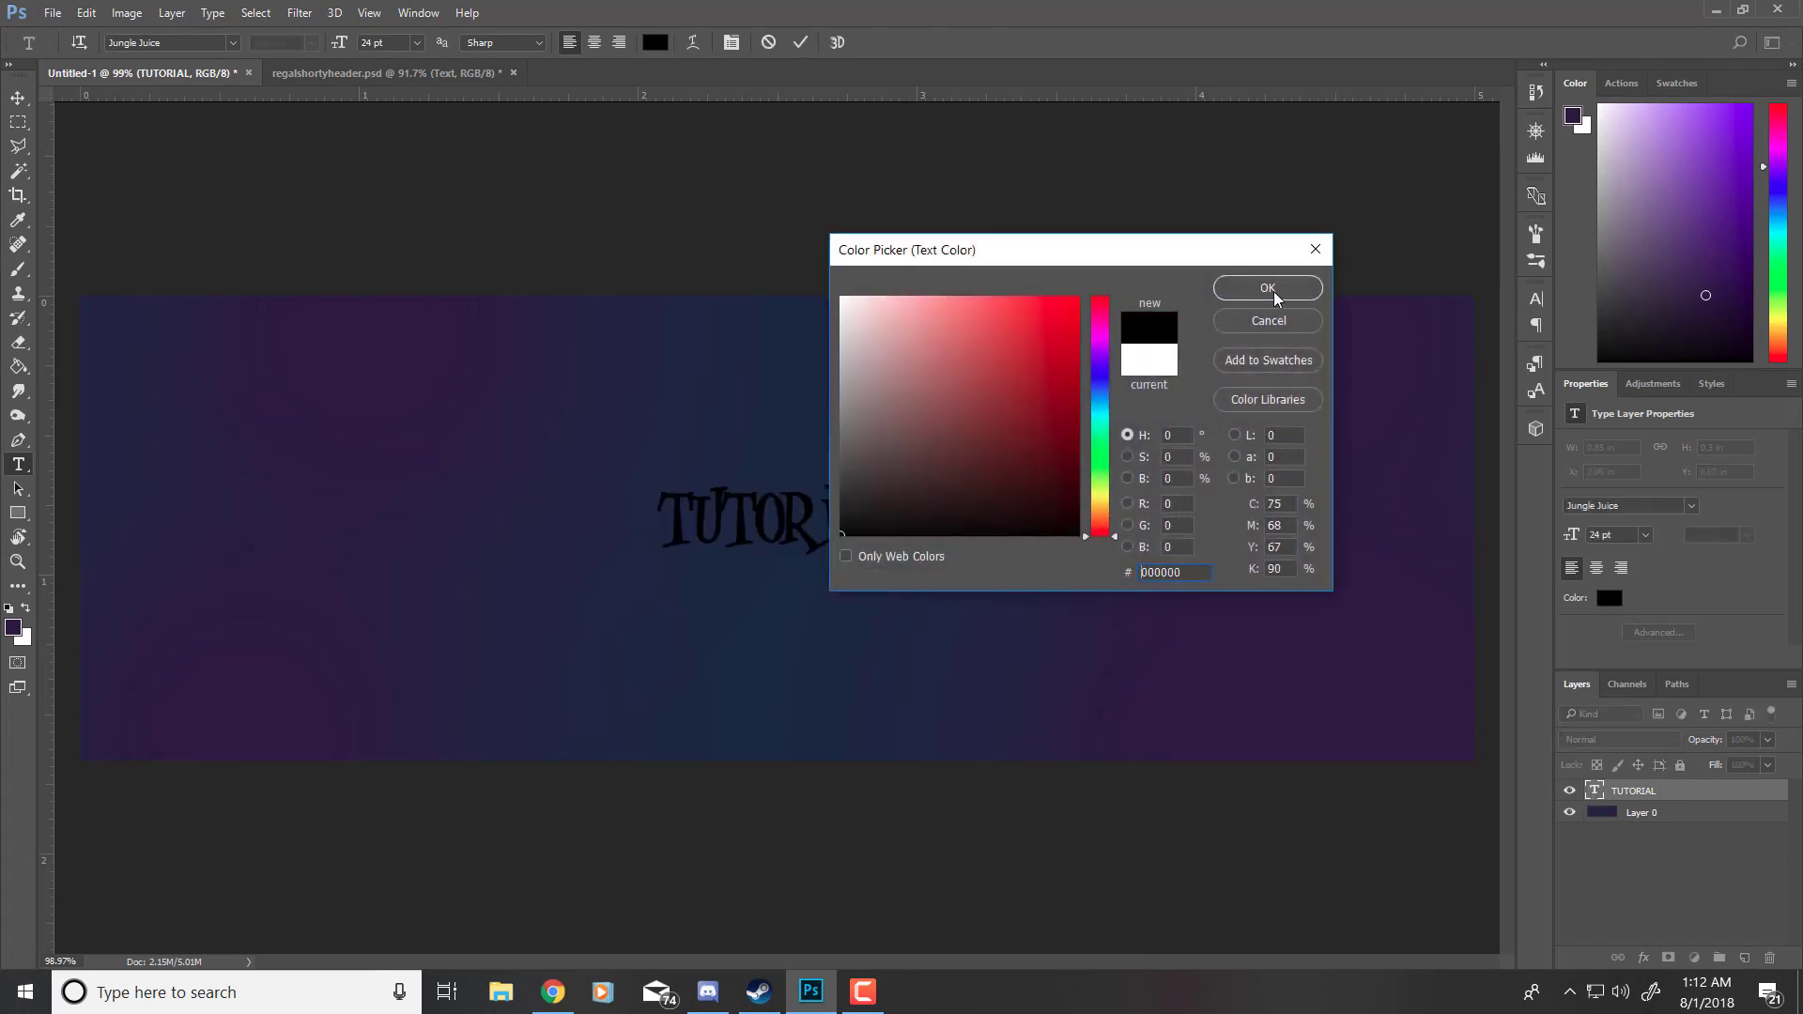
{"action": "left_click", "coordinate": [1268, 287]}
{"action": "left_click", "coordinate": [1631, 790]}
Step: Add a Gradient Overlay to the TUTORIAL layer and move the gradient's orange color stop to 50%
{"action": "right_click", "coordinate": [1602, 796]}
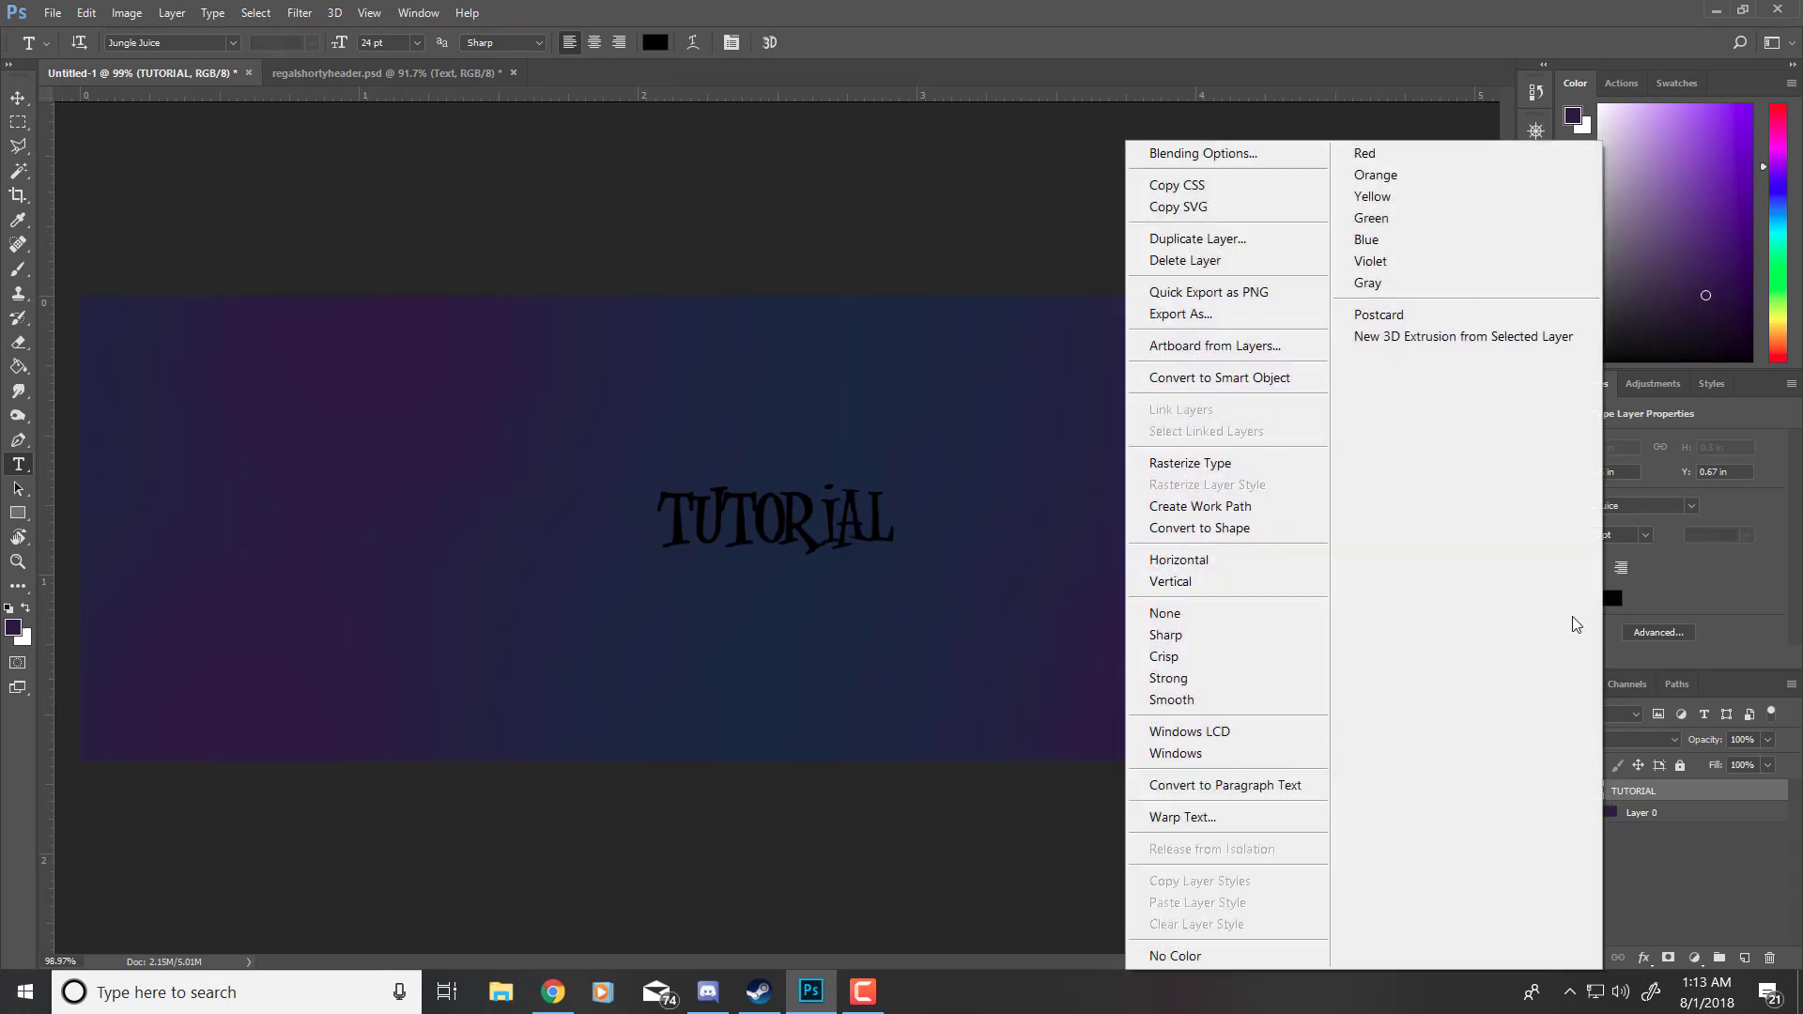
{"action": "left_click", "coordinate": [1174, 154]}
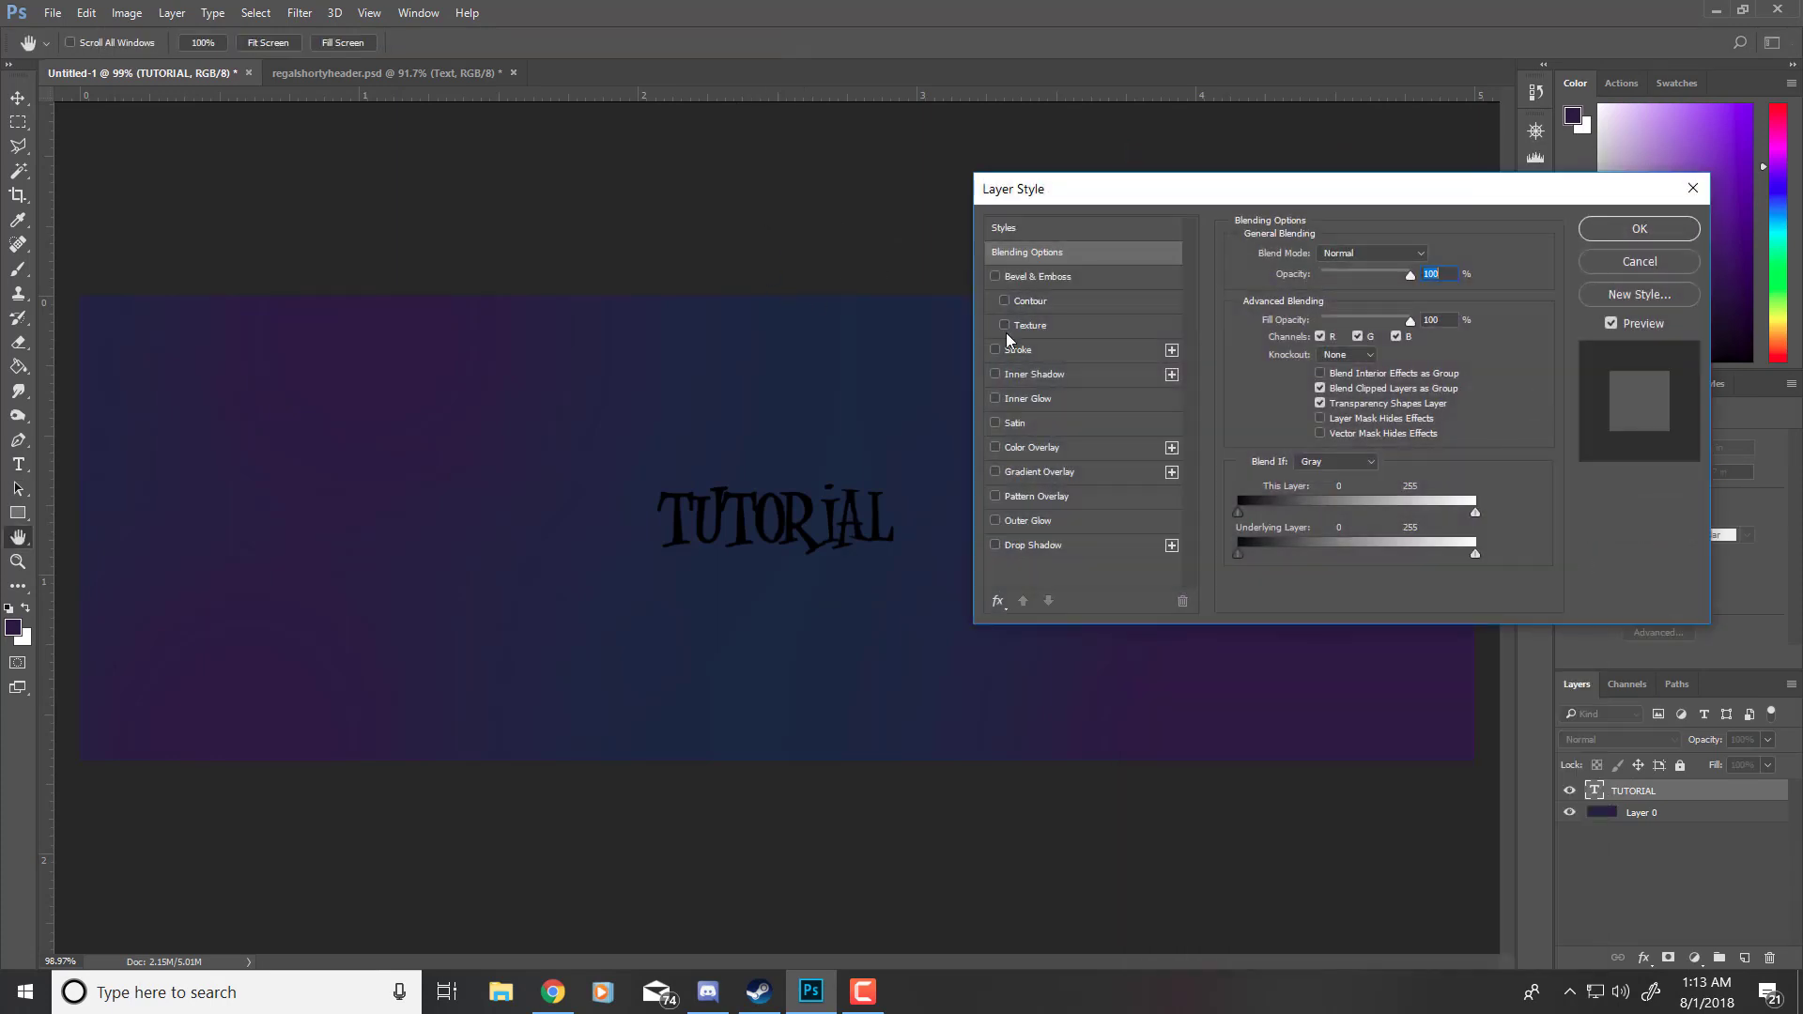
{"action": "left_click", "coordinate": [996, 472]}
{"action": "left_click", "coordinate": [1023, 474]}
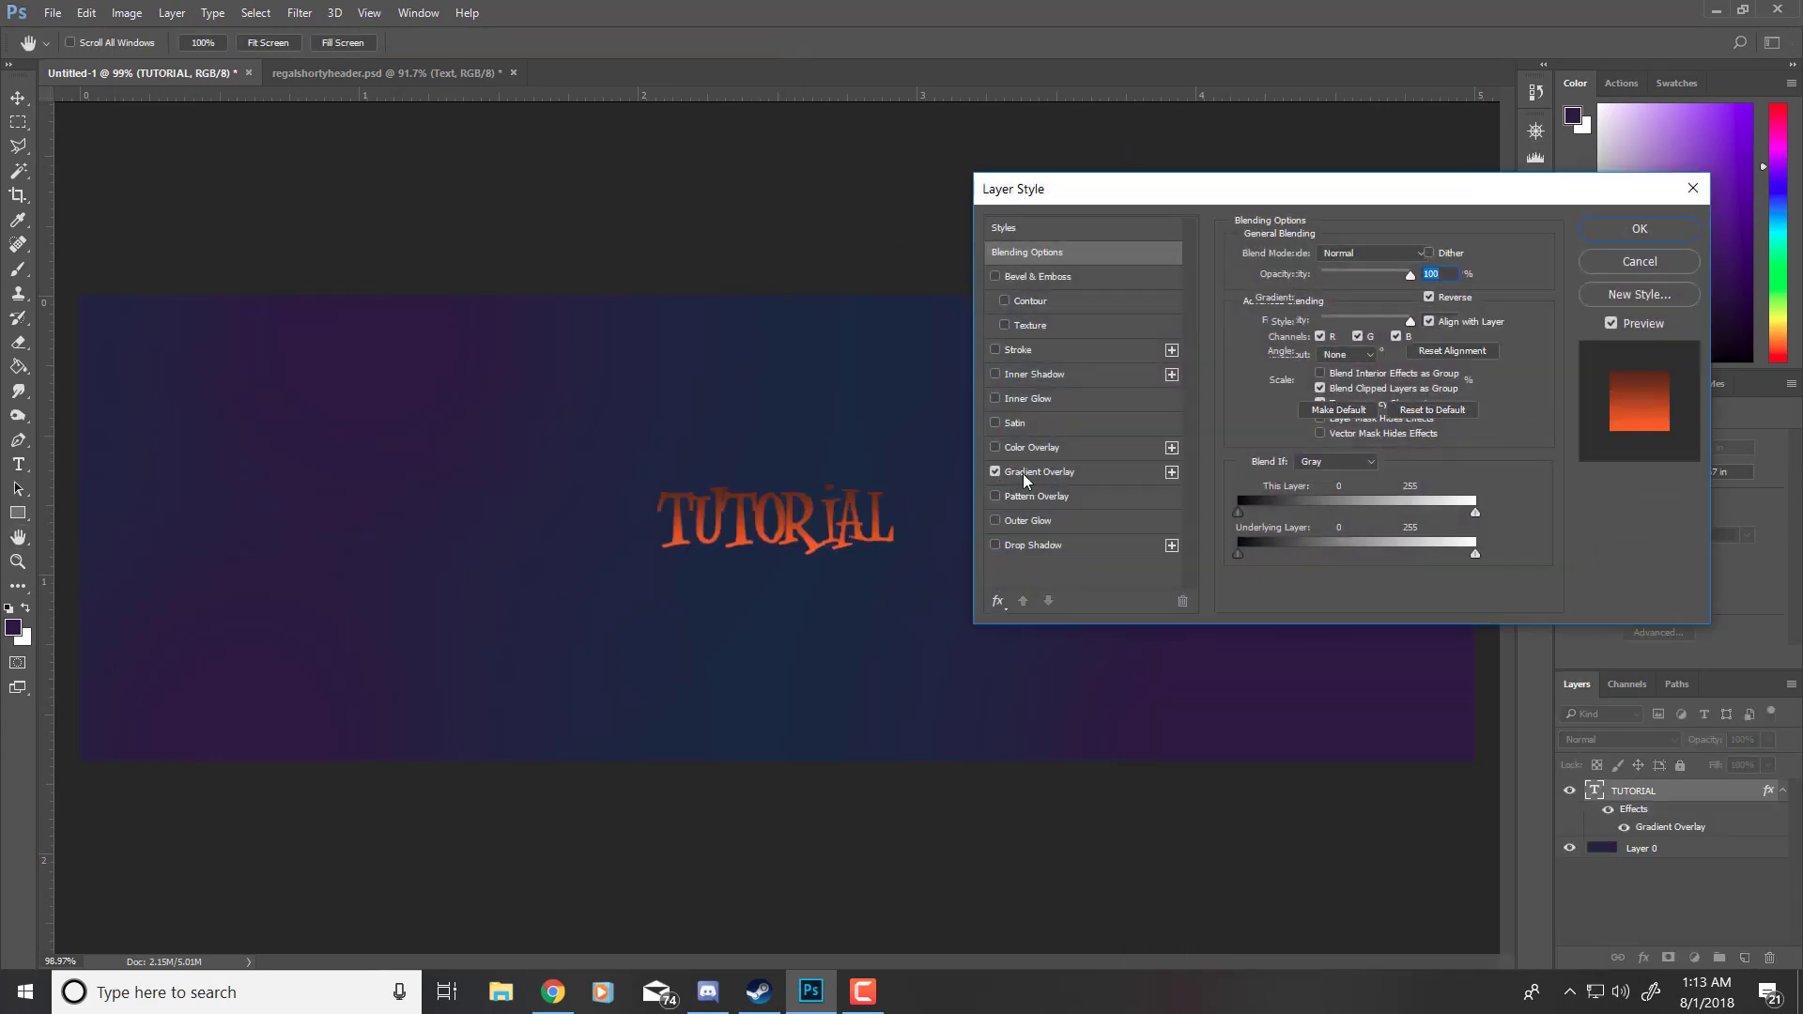
{"action": "left_click", "coordinate": [1372, 300]}
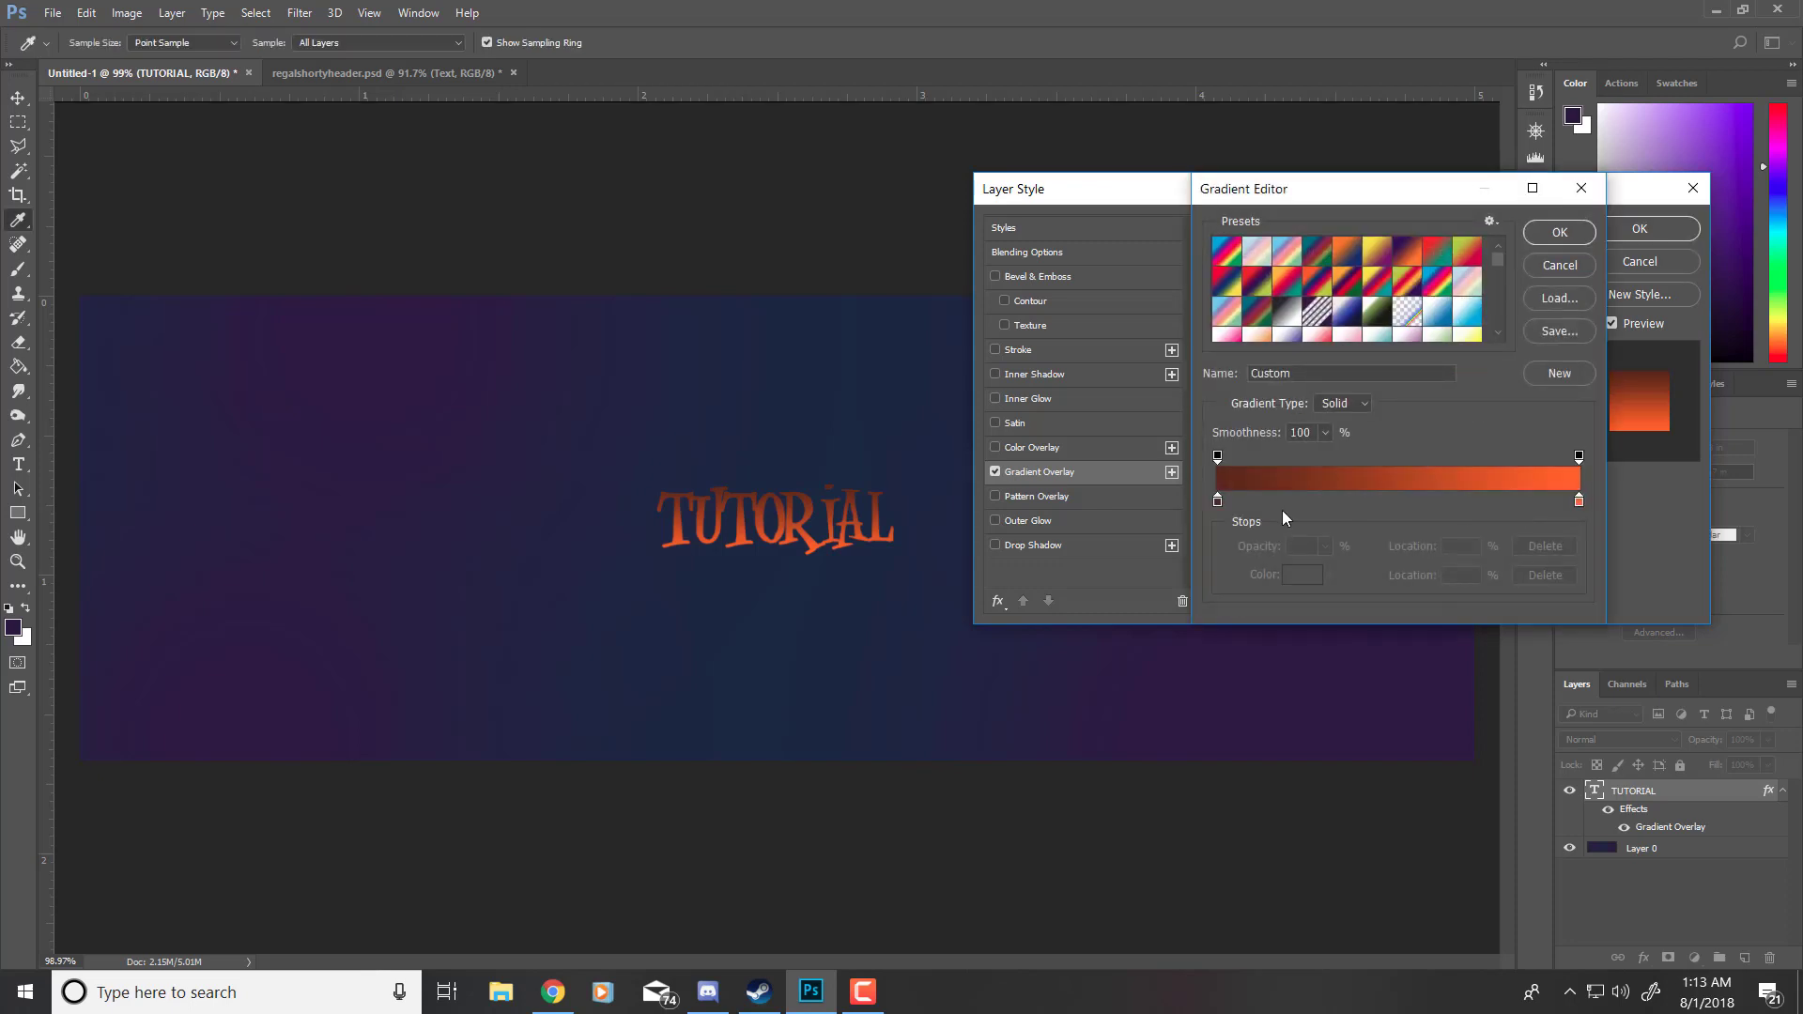
{"action": "left_click", "coordinate": [1219, 502]}
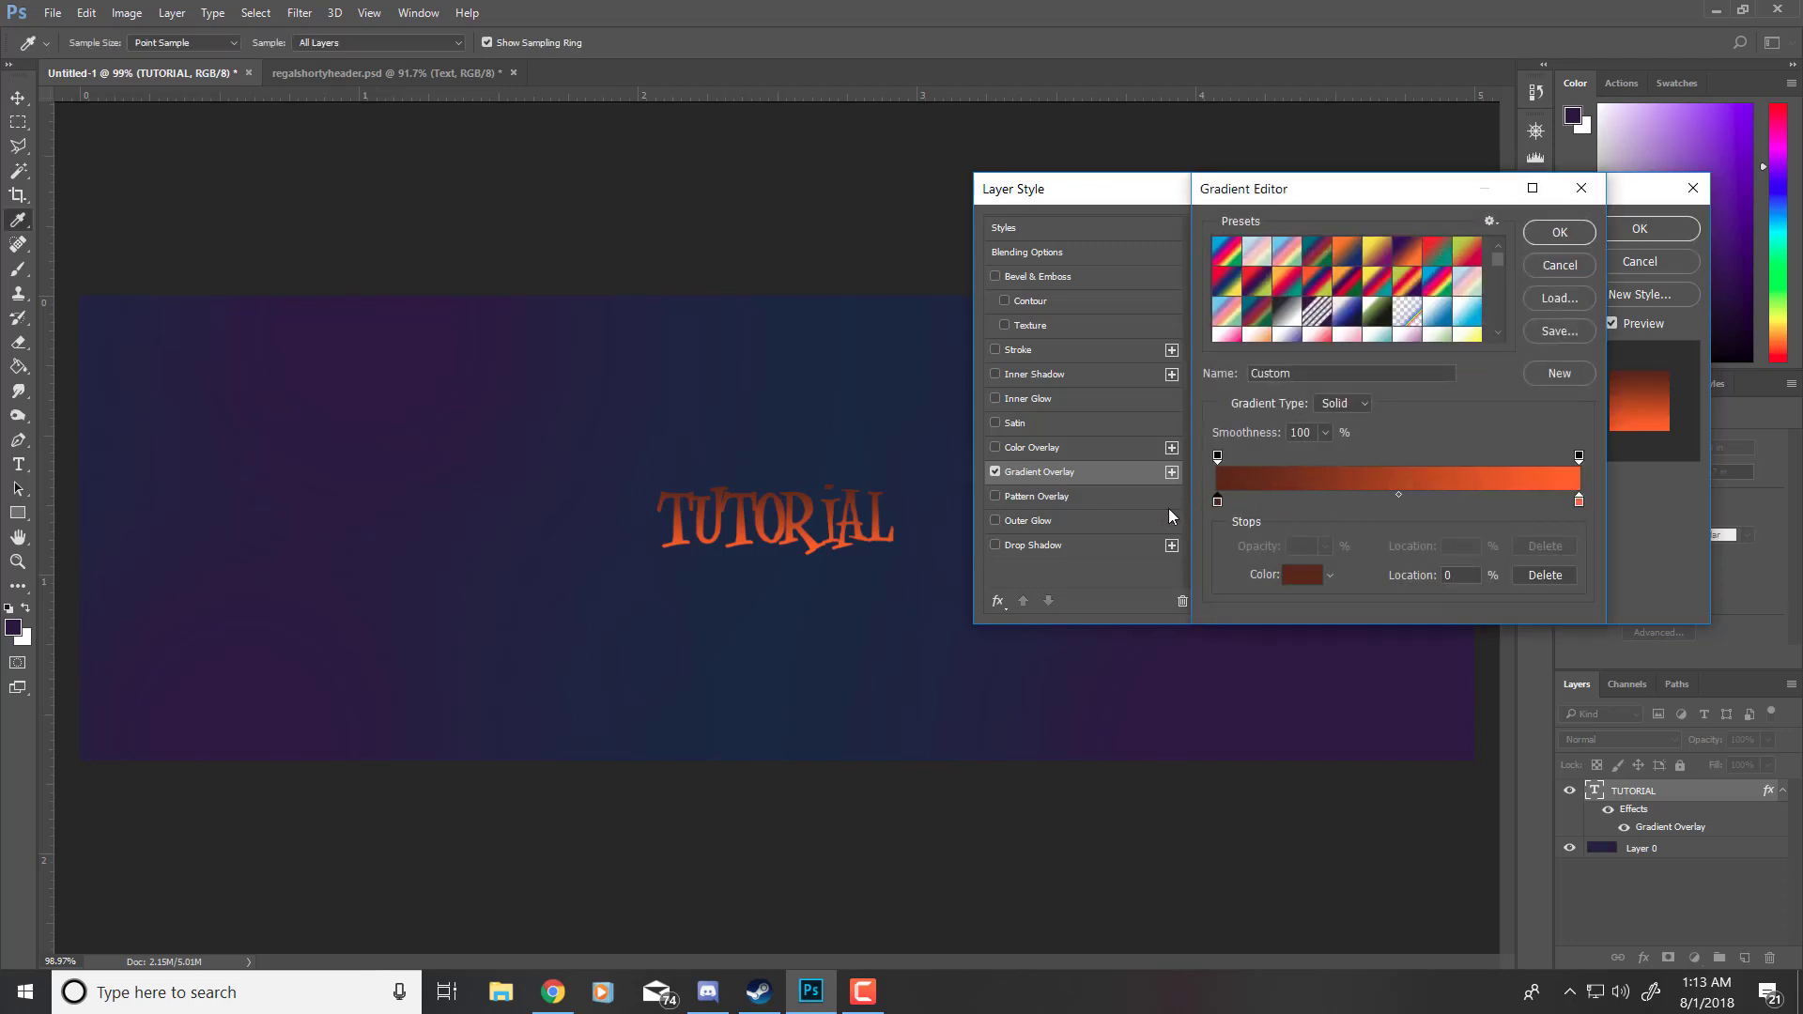
{"action": "left_click_drag", "start_coordinate": [1575, 504], "coordinate": [1403, 508]}
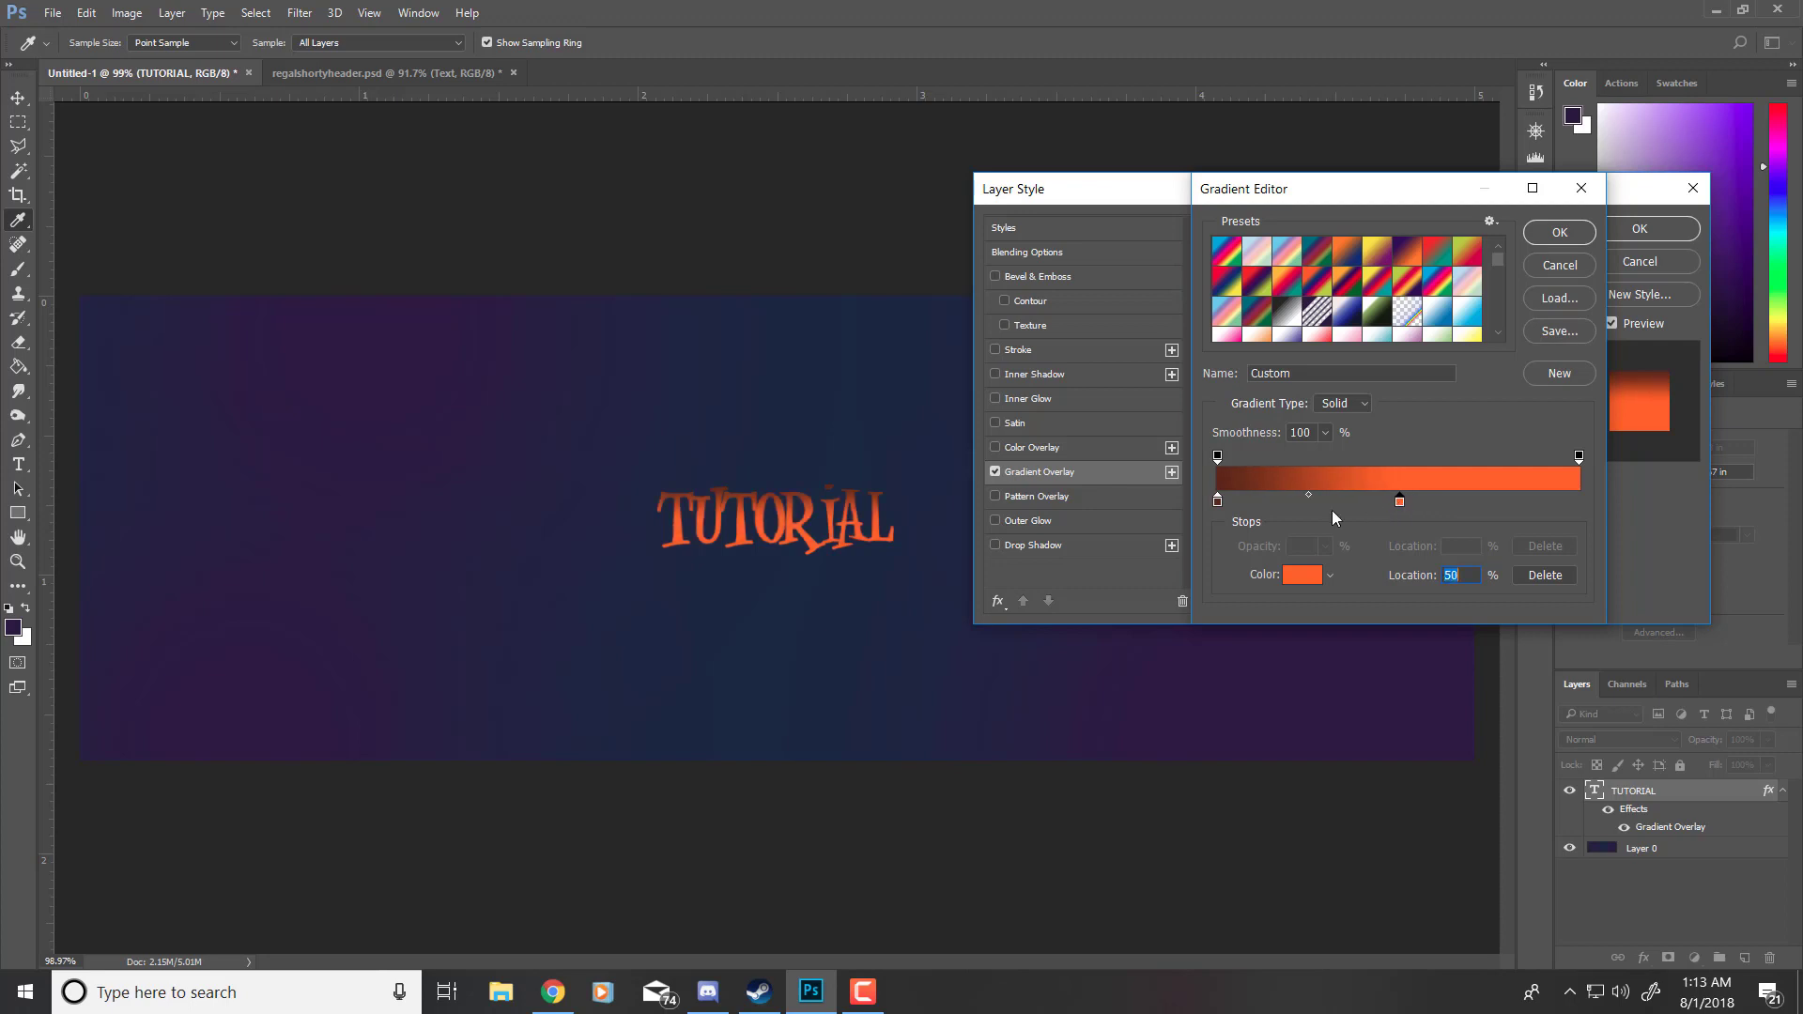
Step: Add a matching dark brown color stop at 100% of the gradient and set the overlay's scale to 150%
{"action": "left_click", "coordinate": [1219, 504]}
{"action": "left_click", "coordinate": [1309, 577]}
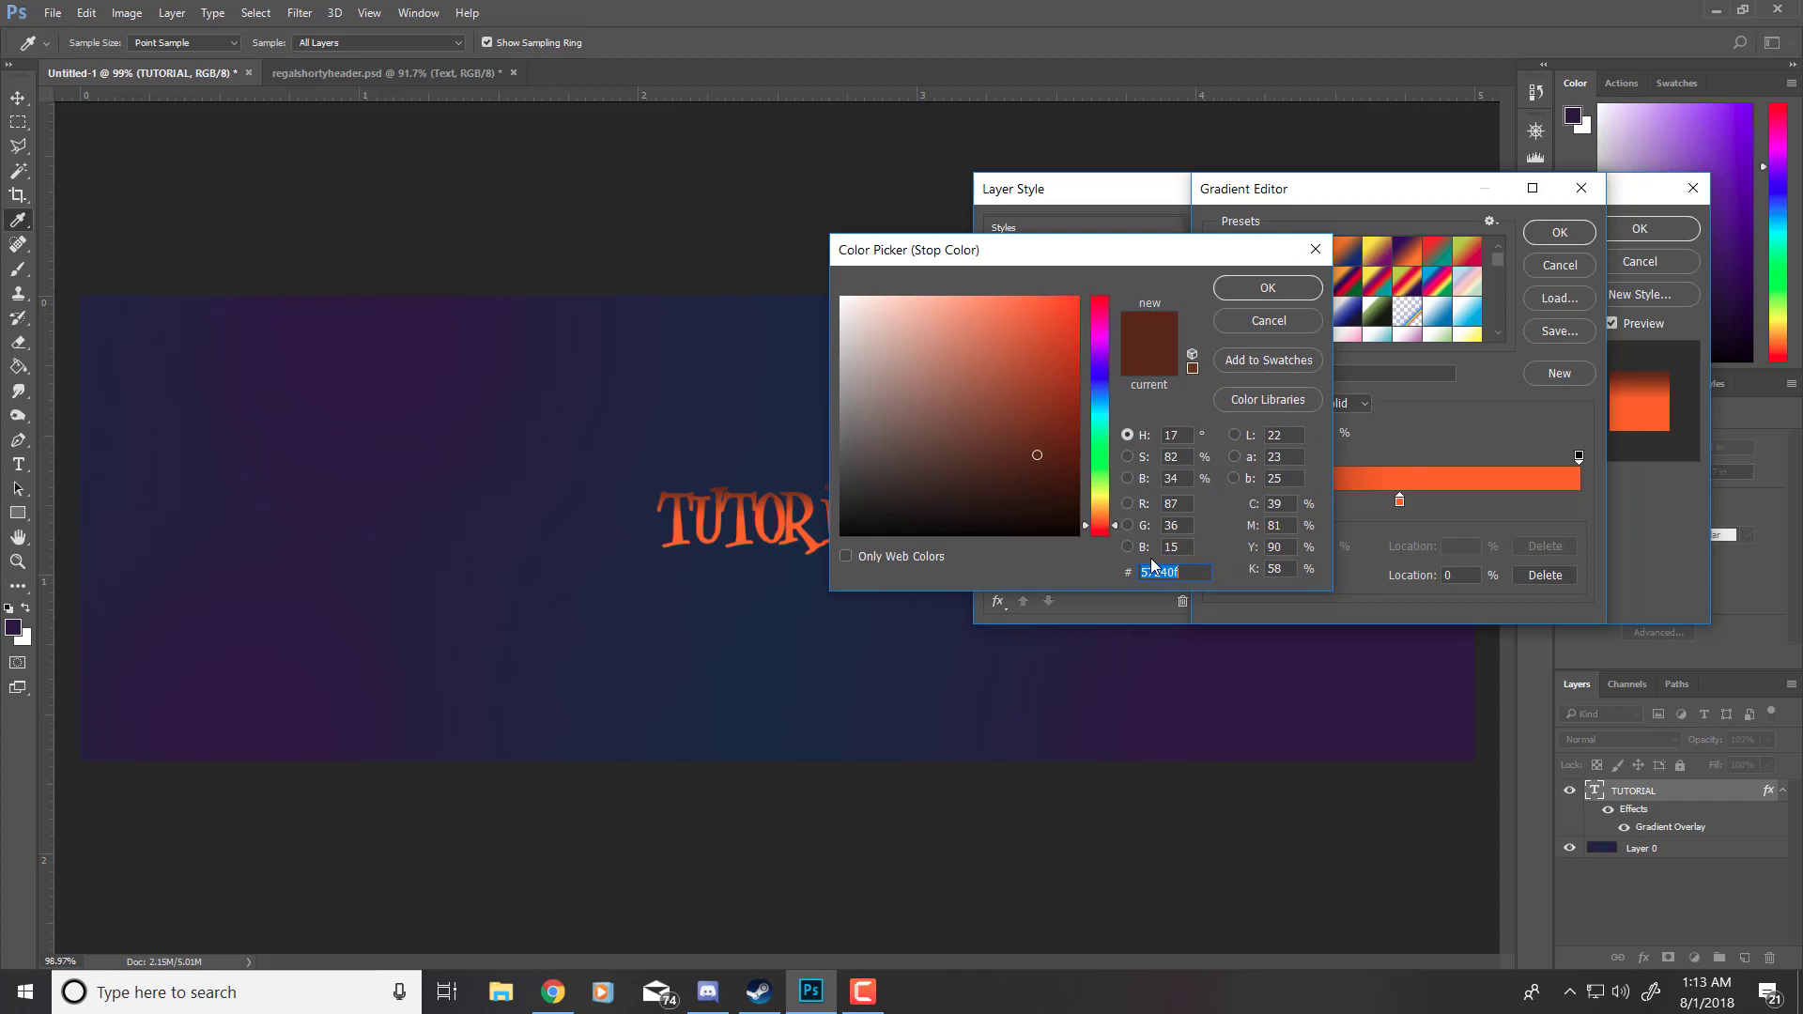
{"action": "left_click", "coordinate": [1272, 287]}
{"action": "left_click", "coordinate": [1564, 503]}
{"action": "left_click_drag", "start_coordinate": [1563, 504], "coordinate": [1579, 503]}
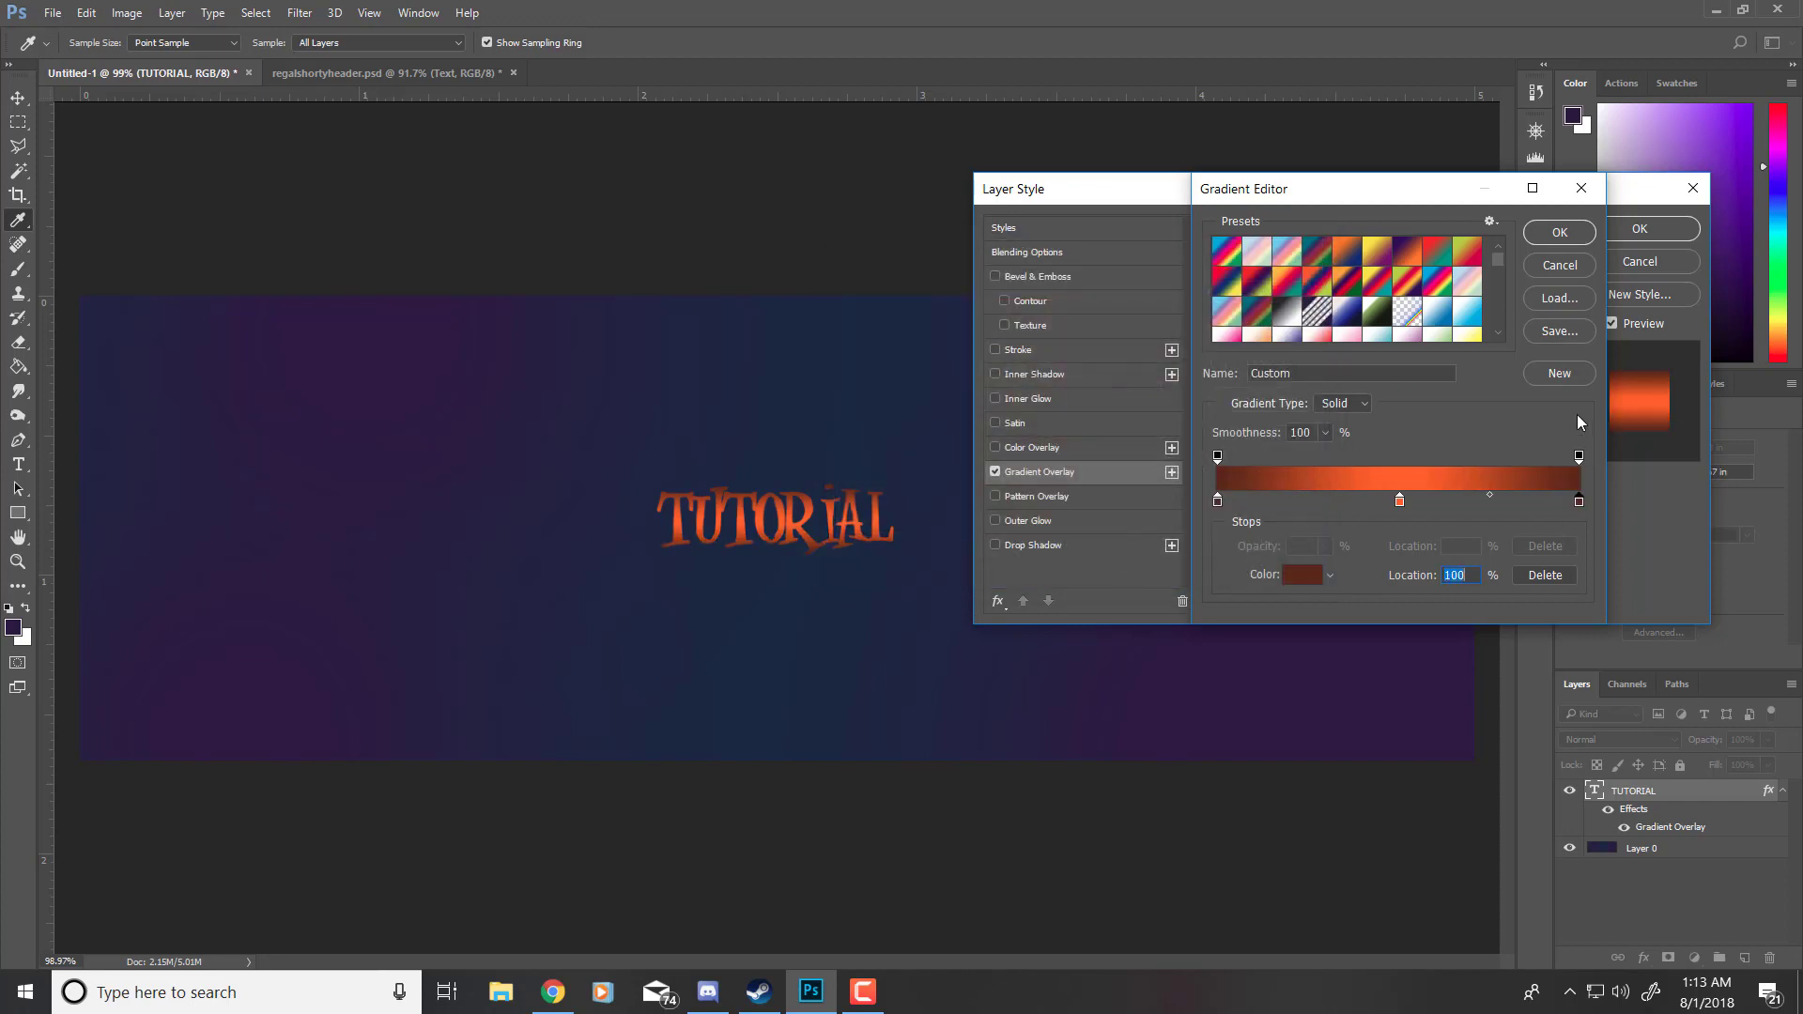
{"action": "left_click", "coordinate": [1564, 232]}
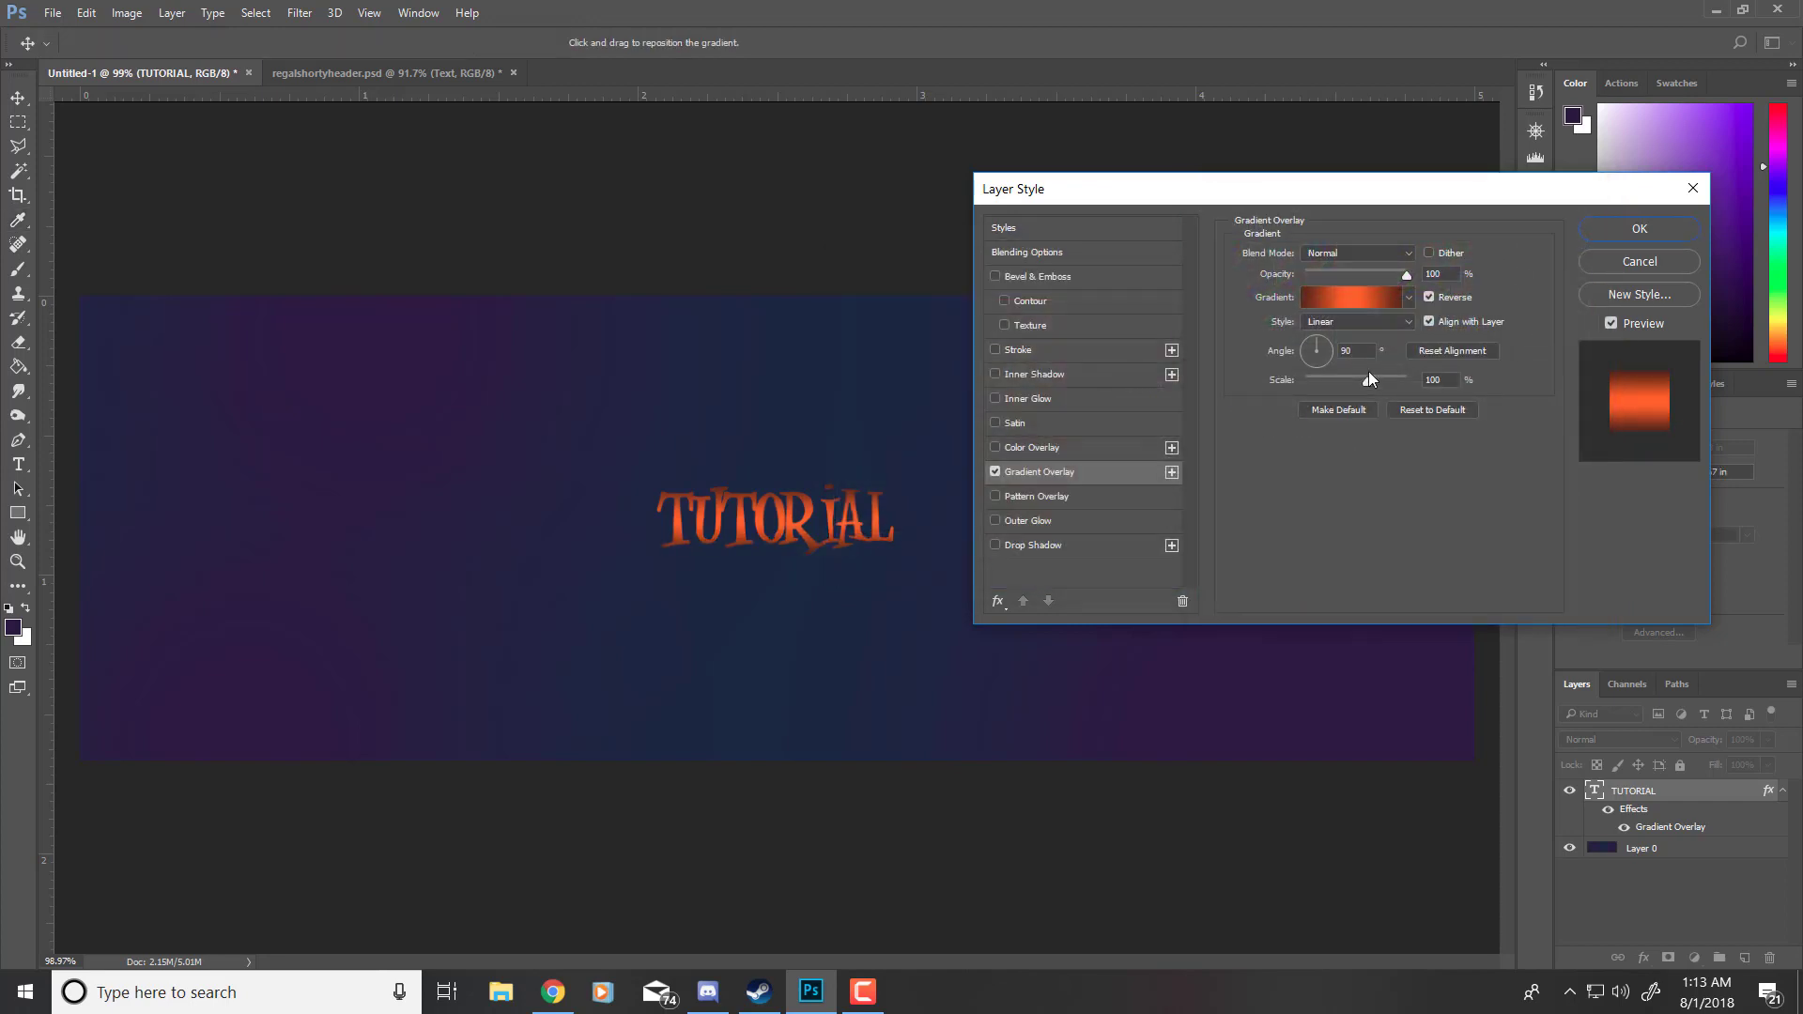
{"action": "left_click_drag", "start_coordinate": [1383, 381], "coordinate": [1409, 380]}
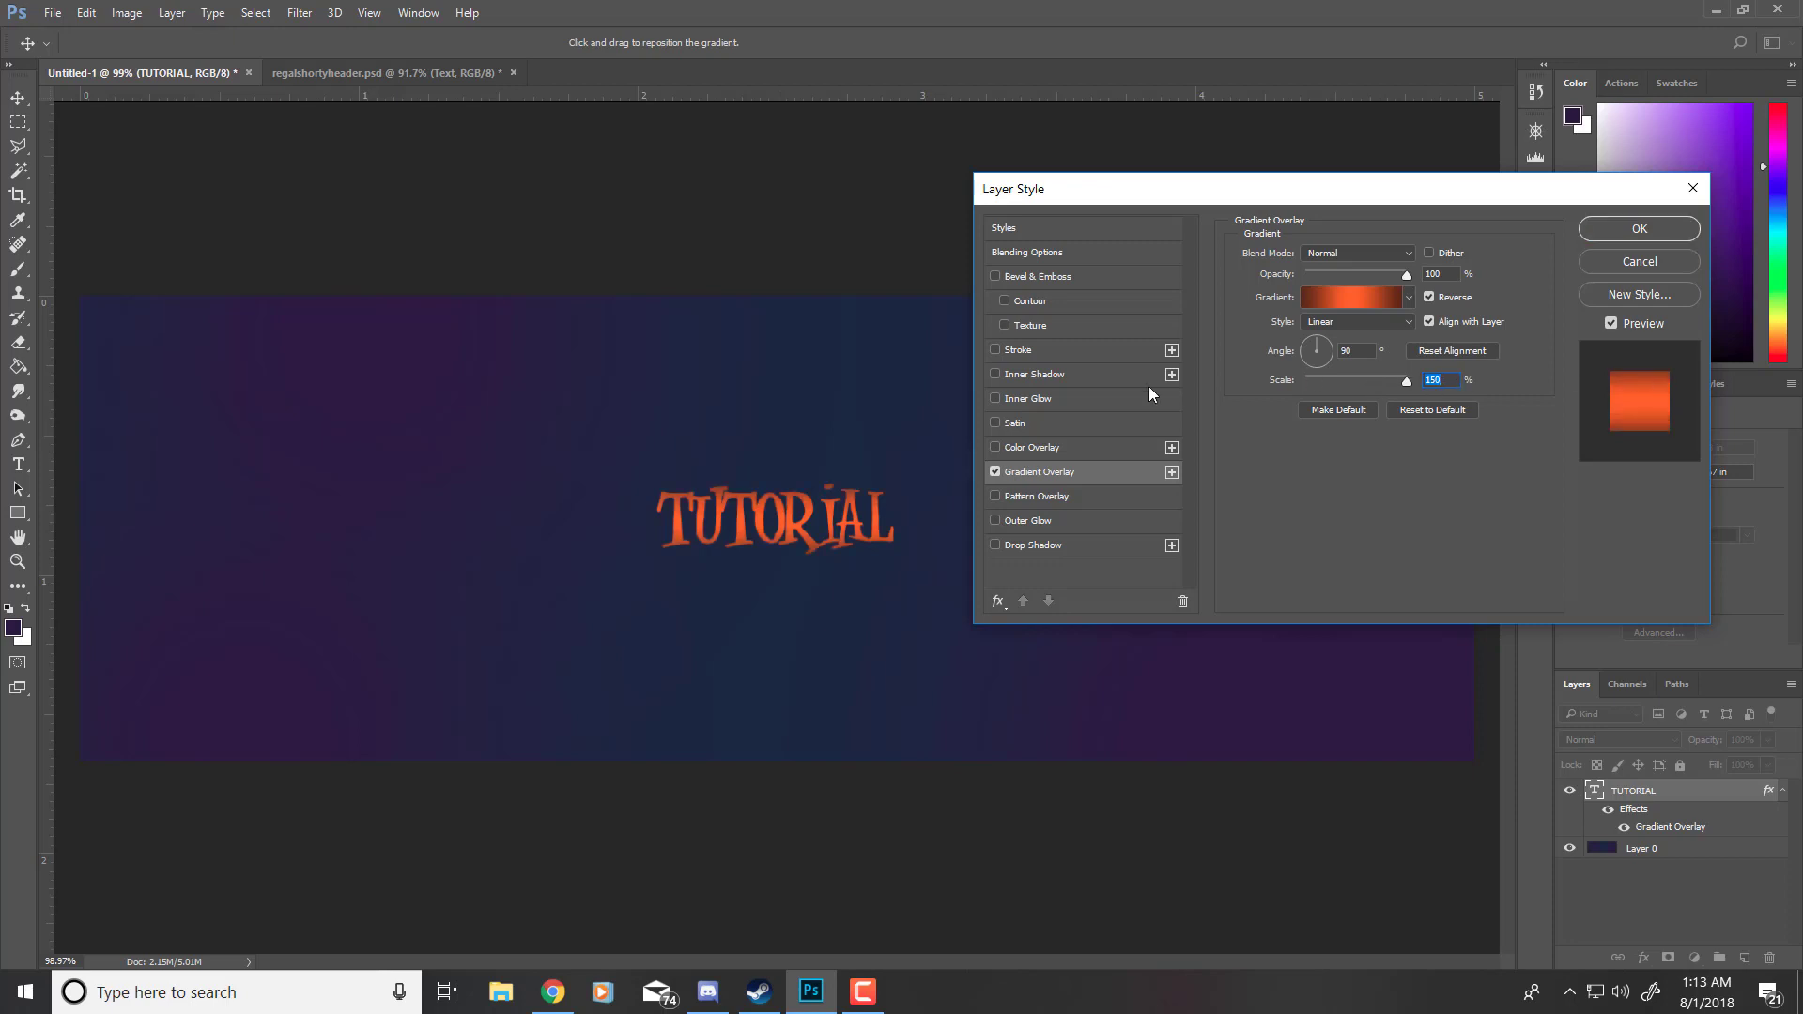
Step: Try a Satin effect on the TUTORIAL text with 10 px distance, 18 px size and 50% opacity, and turn it off
{"action": "left_click", "coordinate": [995, 424]}
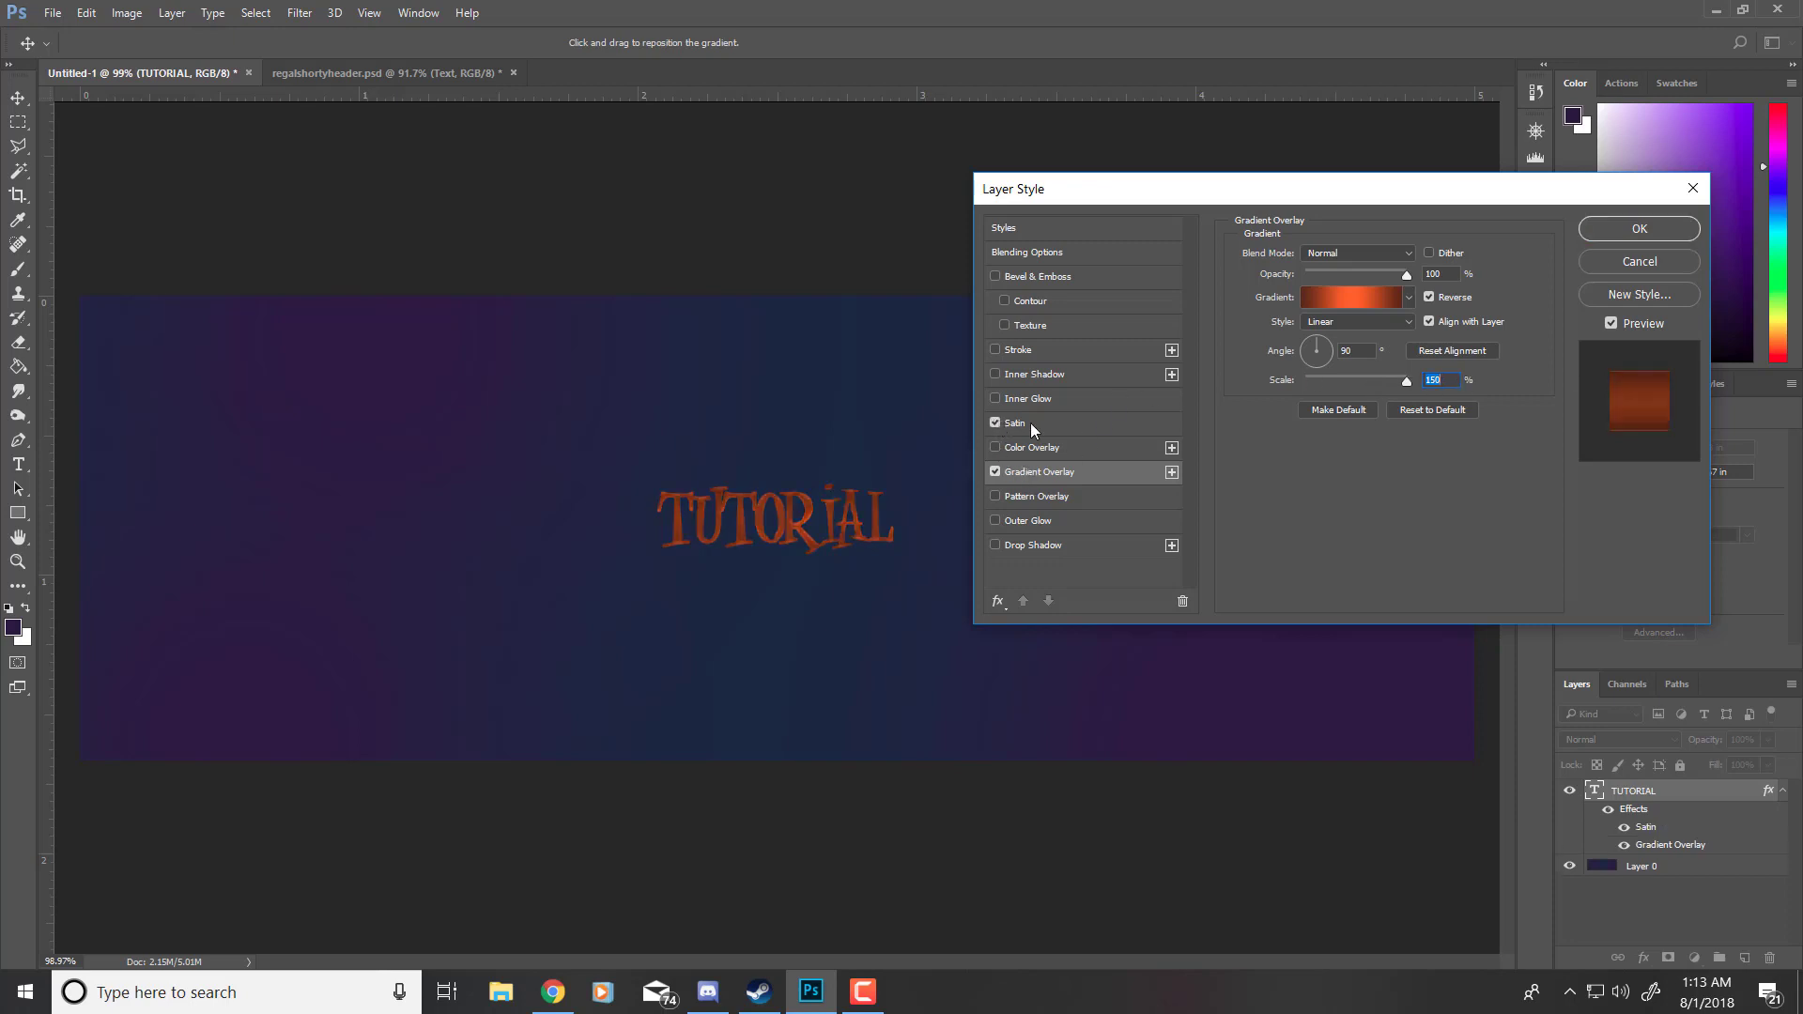
{"action": "left_click", "coordinate": [1032, 427]}
{"action": "left_click", "coordinate": [1432, 342]}
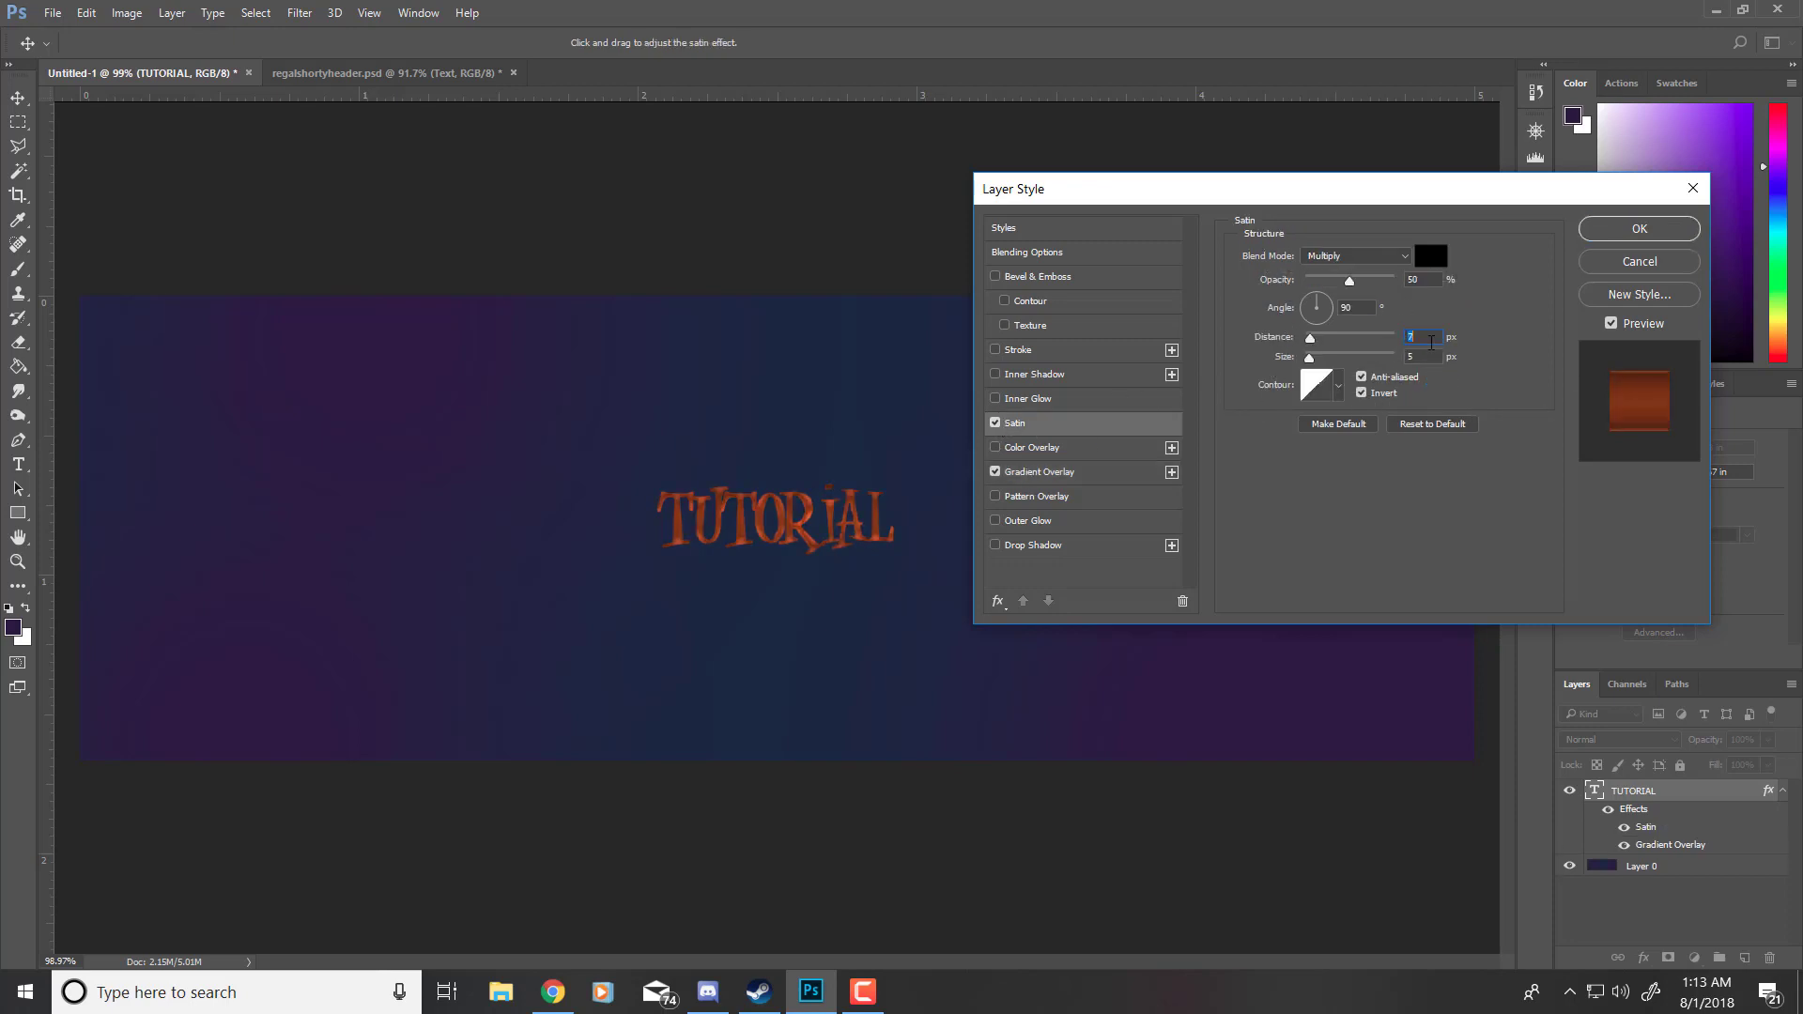
{"action": "left_click", "coordinate": [1432, 357]}
{"action": "type", "text": "10"}
{"action": "type", "text": "3"}
{"action": "left_click_drag", "start_coordinate": [1355, 282], "coordinate": [1456, 343]}
{"action": "left_click", "coordinate": [1431, 341]}
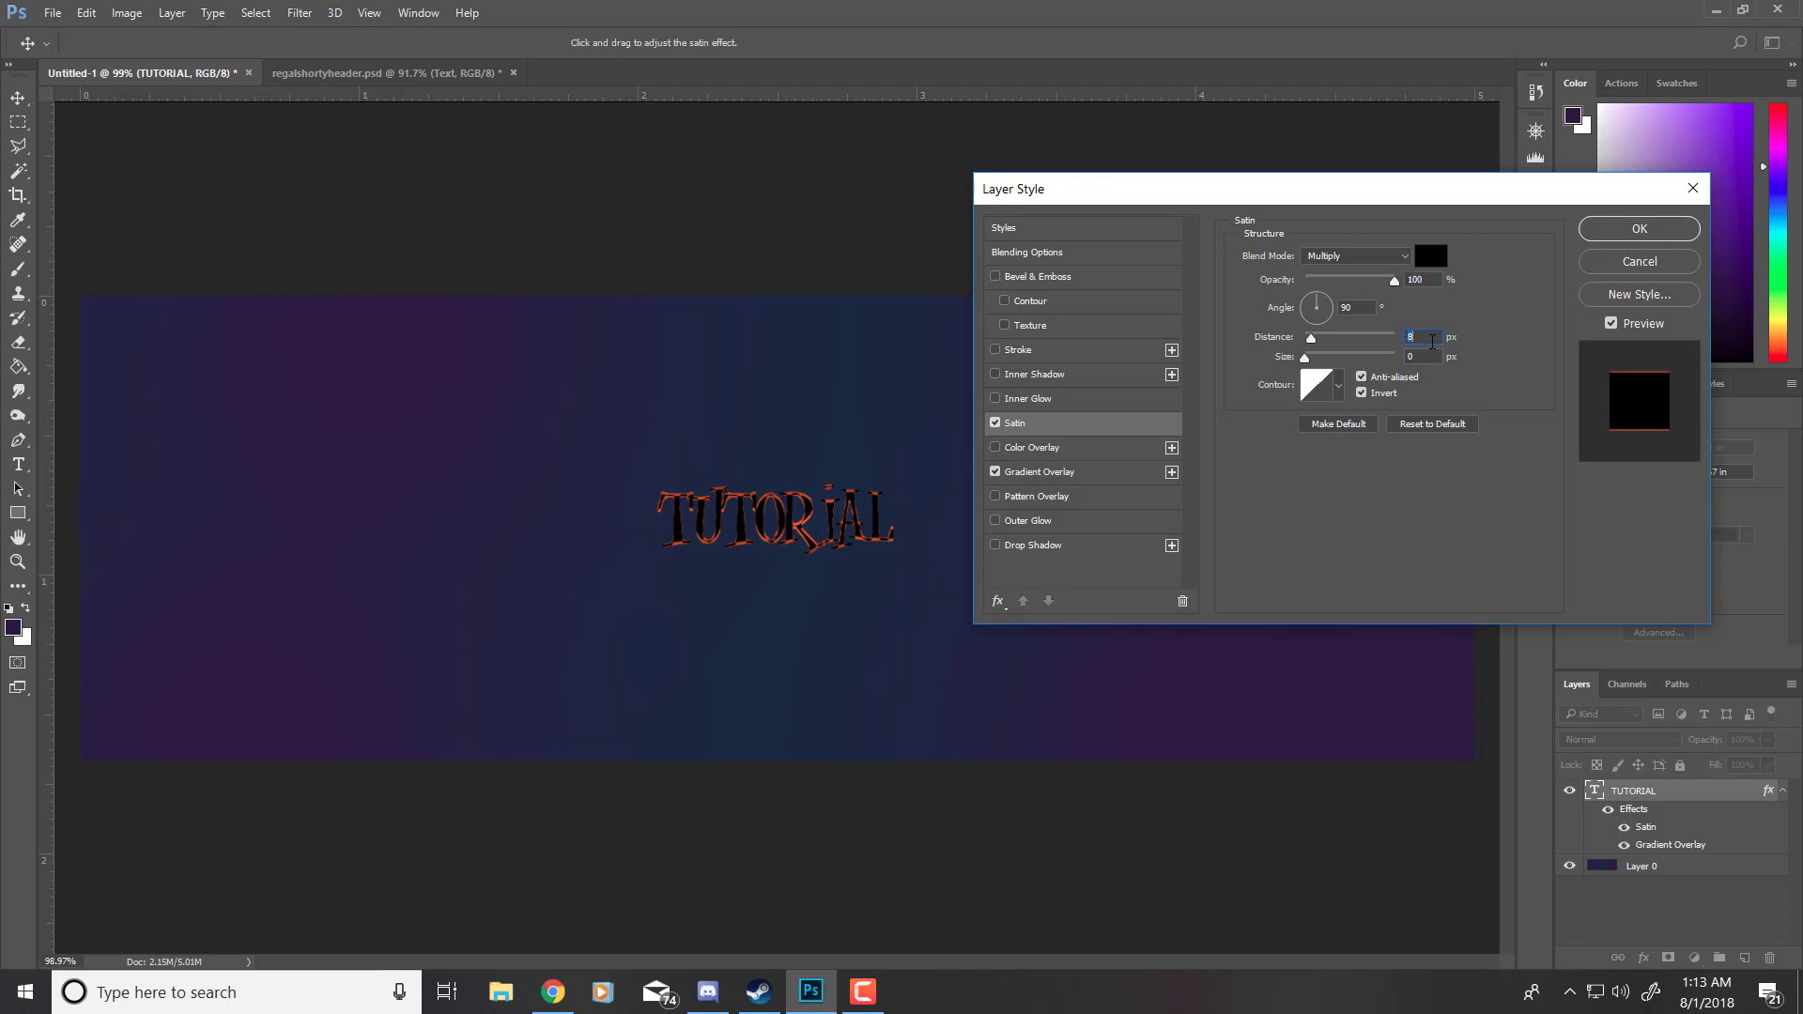
{"action": "type", "text": "1018"}
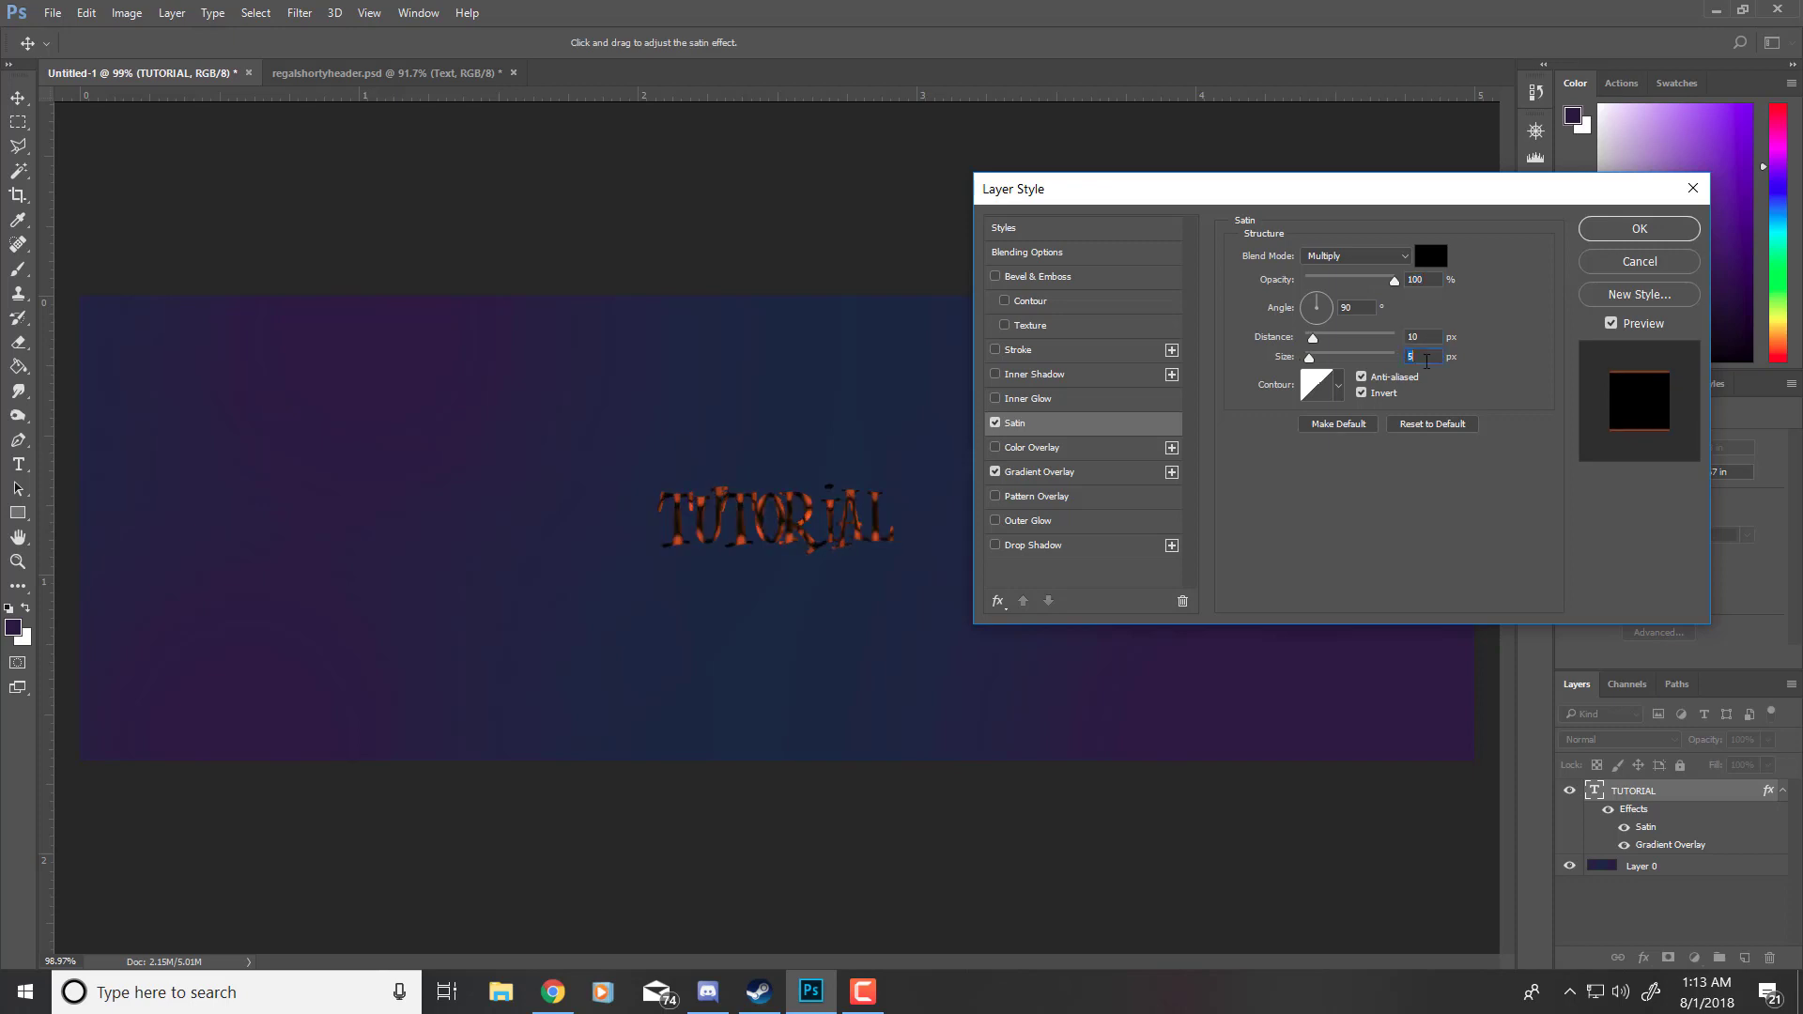
{"action": "left_click", "coordinate": [1423, 278]}
{"action": "key", "text": "Down"}
{"action": "key", "text": "Down"}
{"action": "key", "text": "Down"}
{"action": "key", "text": "Down"}
{"action": "key", "text": "Down"}
{"action": "key", "text": "Down"}
{"action": "key", "text": "Down"}
{"action": "key", "text": "Down"}
{"action": "key", "text": "Down"}
{"action": "key", "text": "Down"}
{"action": "key", "text": "Down"}
{"action": "key", "text": "Down"}
{"action": "key", "text": "Down"}
{"action": "key", "text": "Down"}
{"action": "key", "text": "Down"}
{"action": "key", "text": "Down"}
{"action": "key", "text": "Down"}
{"action": "key", "text": "Down"}
{"action": "key", "text": "Down"}
{"action": "key", "text": "Down"}
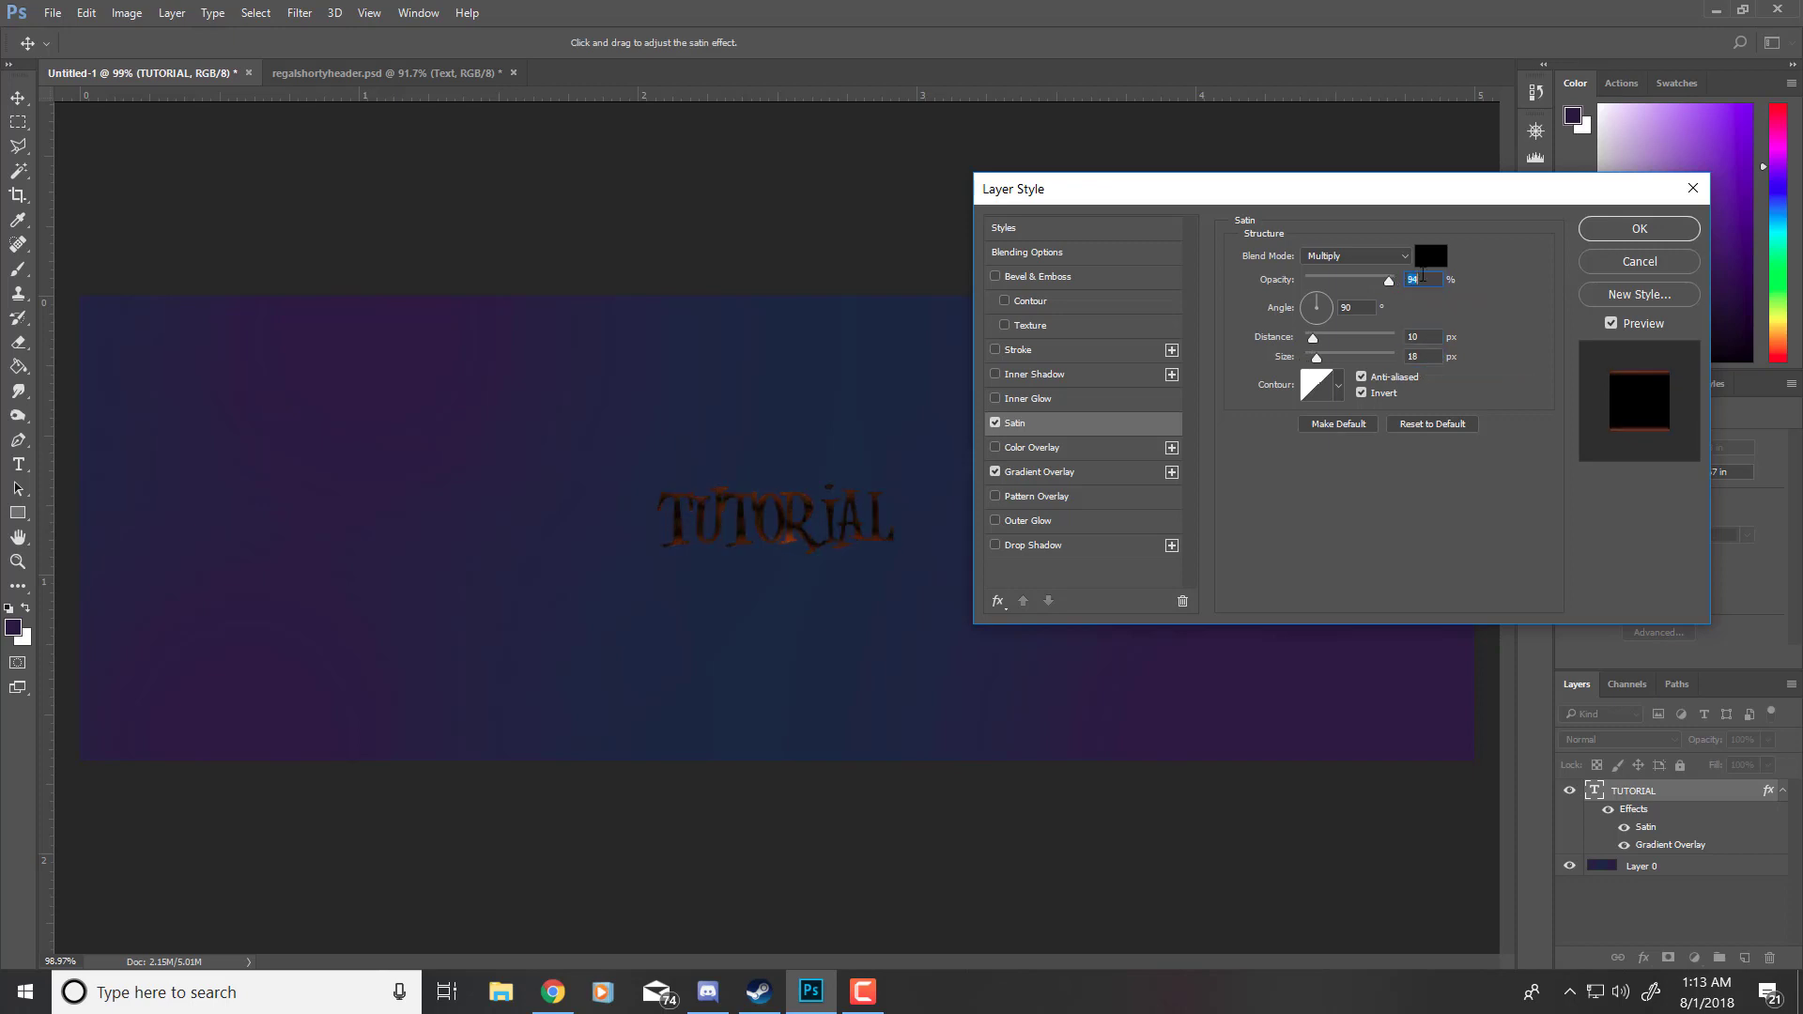
{"action": "key", "text": "Down"}
{"action": "key", "text": "Down"}
{"action": "key", "text": "Down"}
{"action": "key", "text": "Down"}
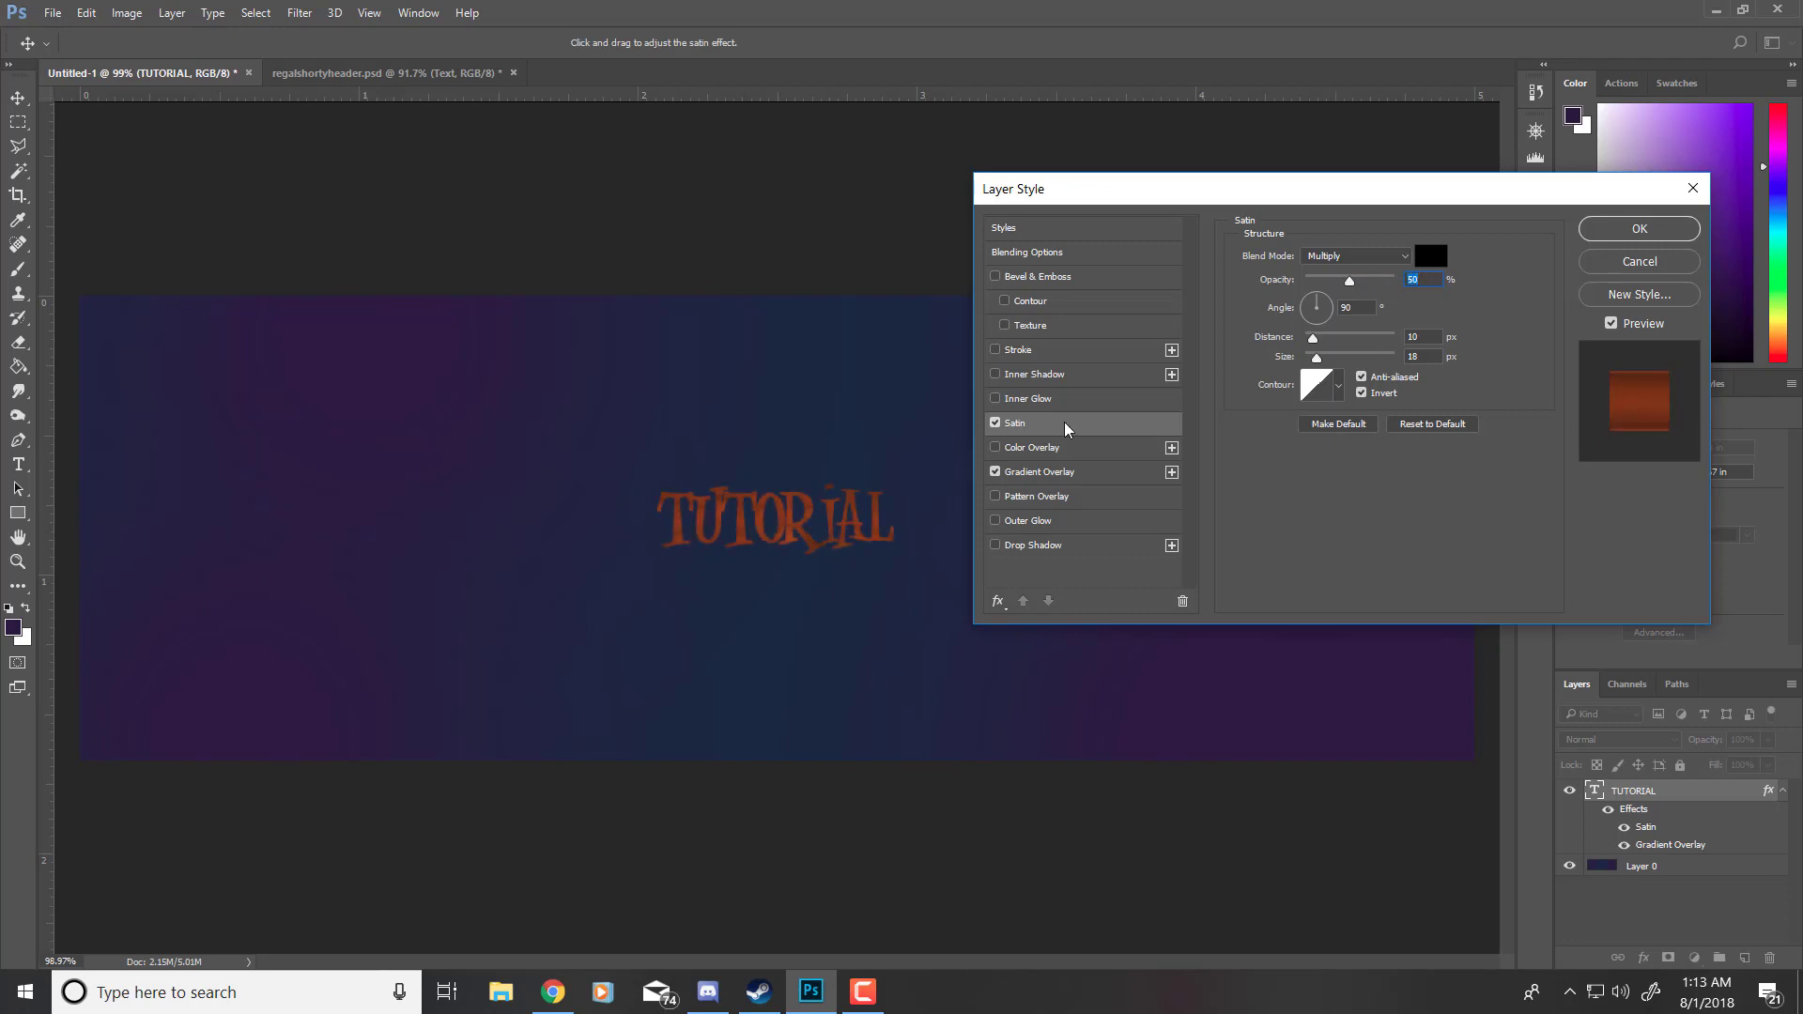
{"action": "left_click", "coordinate": [998, 425]}
Step: Add a white Color Dodge Inner Glow at 55% opacity to the TUTORIAL text and apply the layer style
{"action": "left_click", "coordinate": [998, 402]}
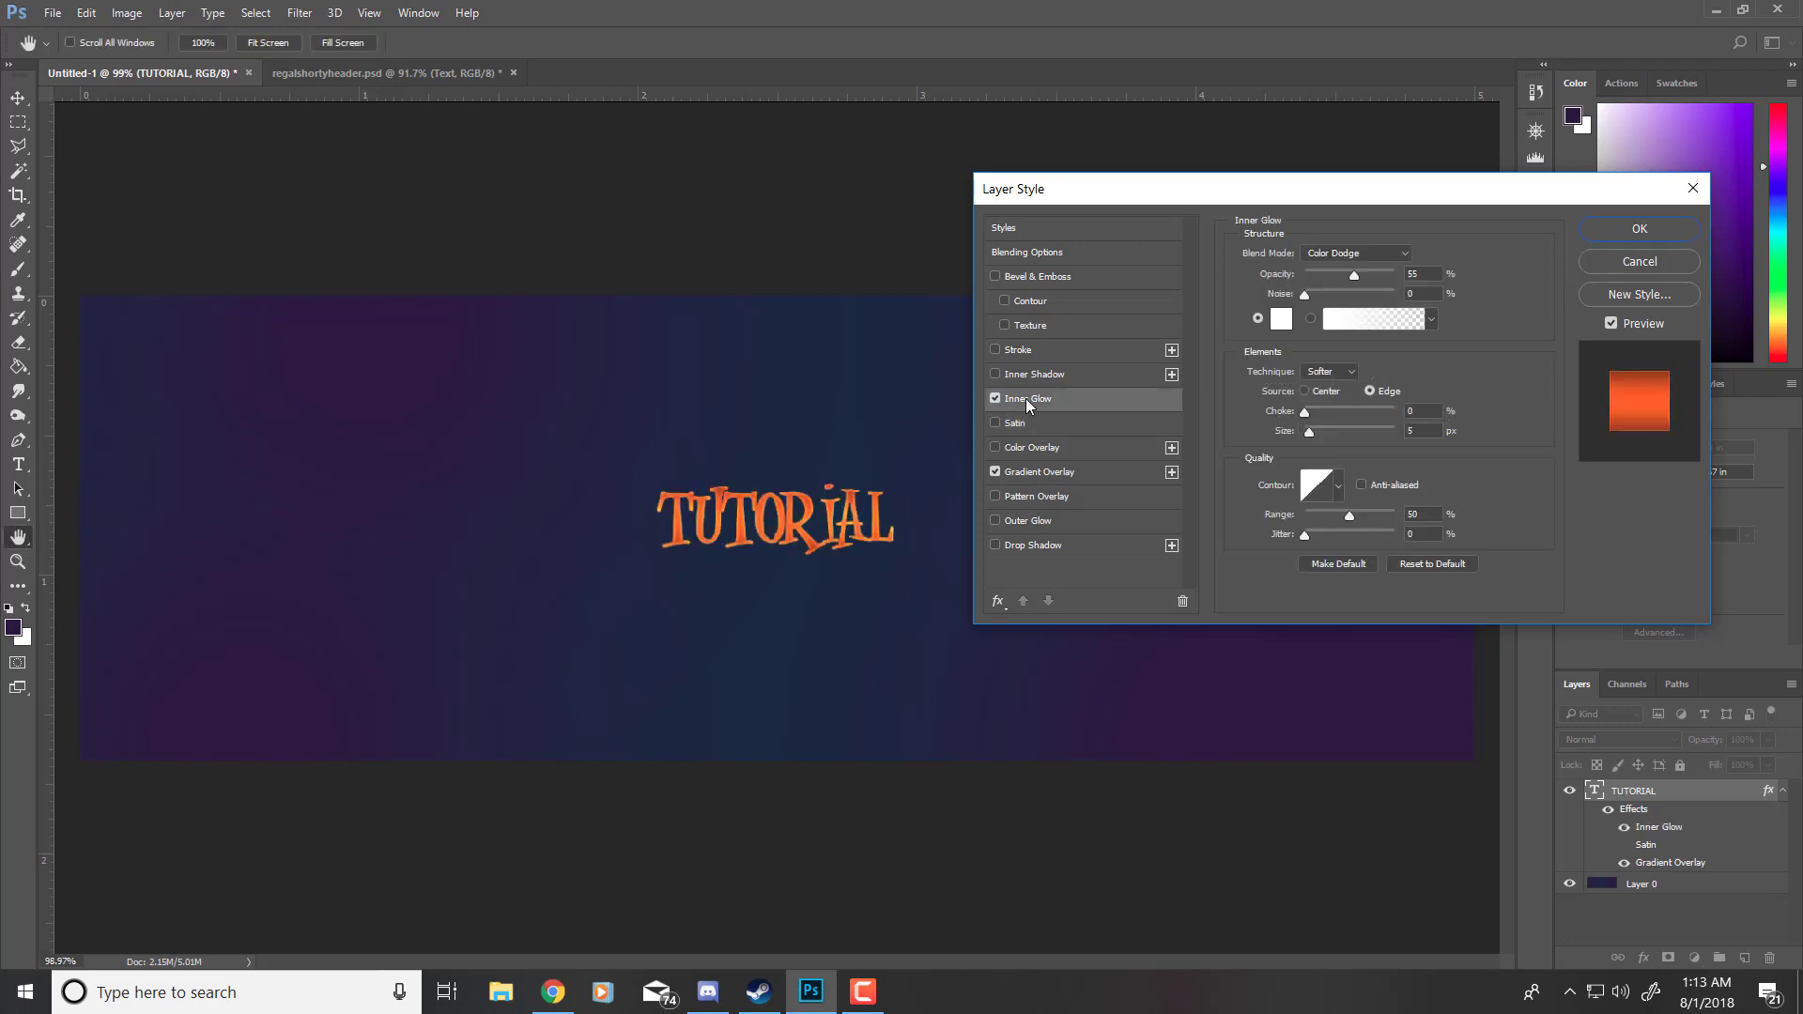
{"action": "left_click", "coordinate": [1427, 431]}
{"action": "left_click", "coordinate": [1639, 230]}
{"action": "key", "text": "t"}
{"action": "scroll", "coordinate": [787, 537], "scroll_direction": "down", "scroll_amount": 1}
{"action": "scroll", "coordinate": [787, 538], "scroll_direction": "up", "scroll_amount": 2}
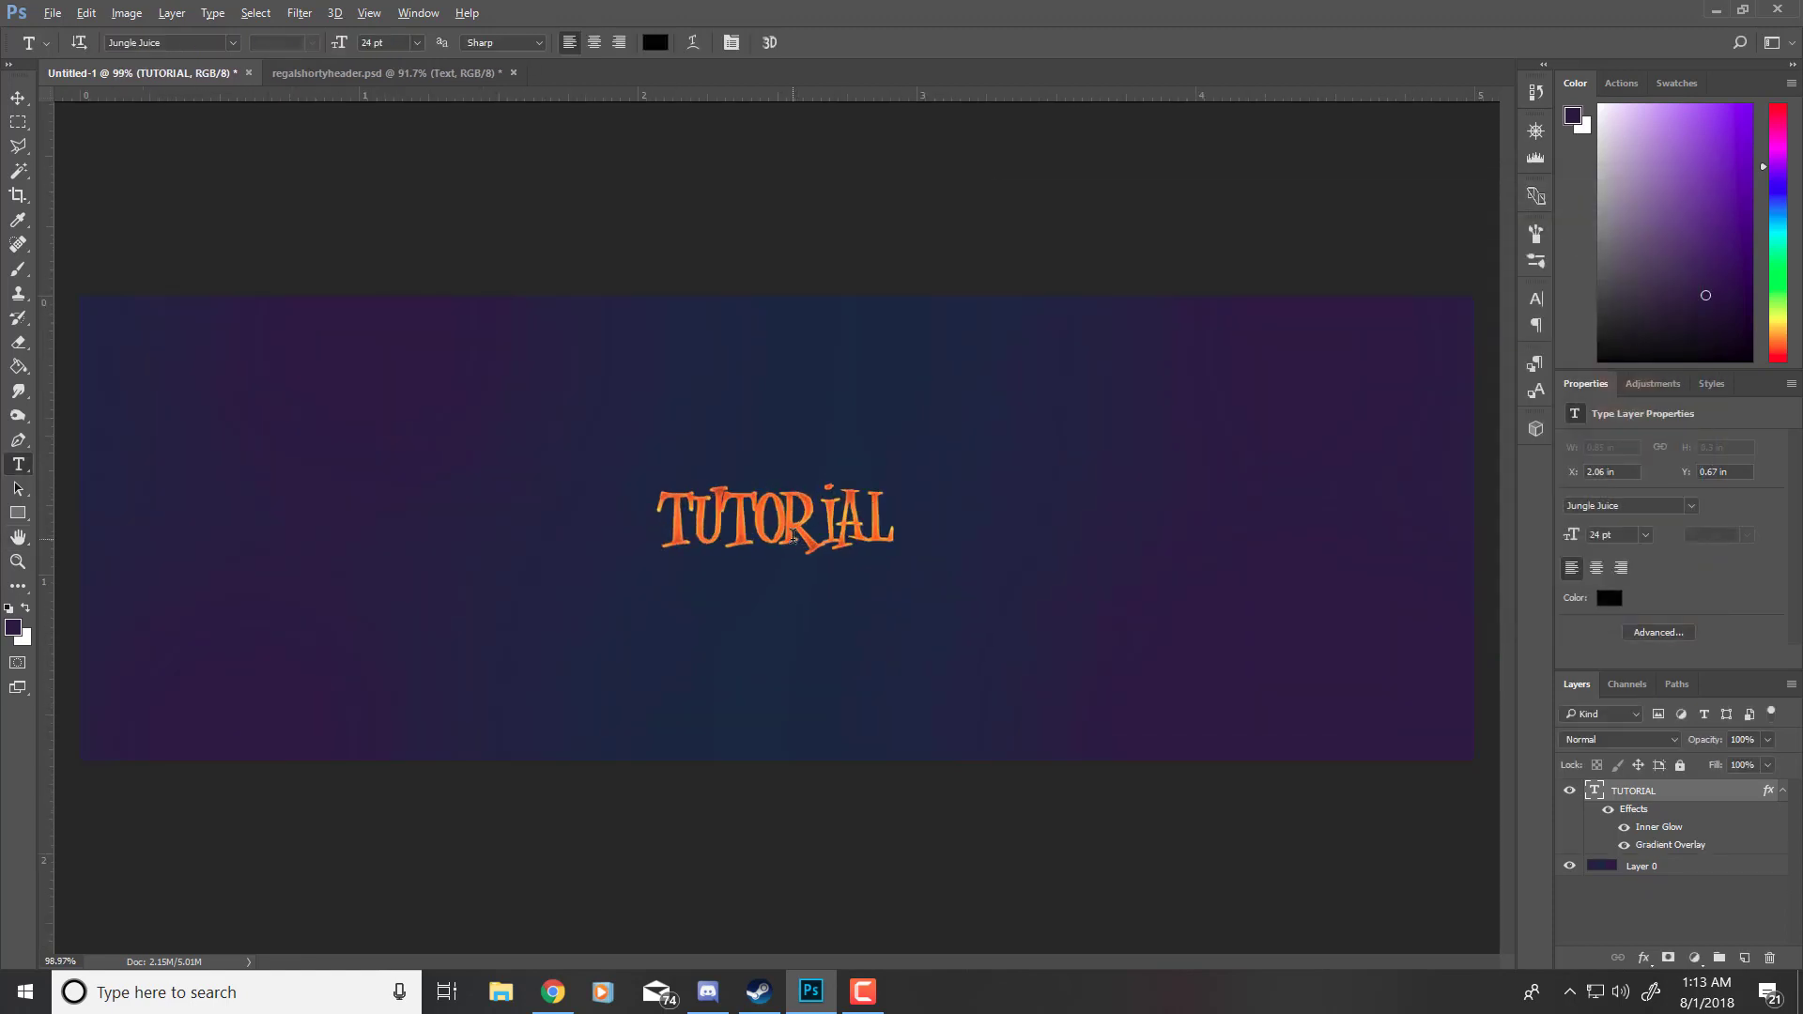
{"action": "scroll", "coordinate": [787, 537], "scroll_direction": "down", "scroll_amount": 1}
Step: Collapse the TUTORIAL layer's effects list and create a new layer placed directly beneath the text layer
{"action": "right_click", "coordinate": [1687, 798]}
{"action": "left_click", "coordinate": [1784, 798]}
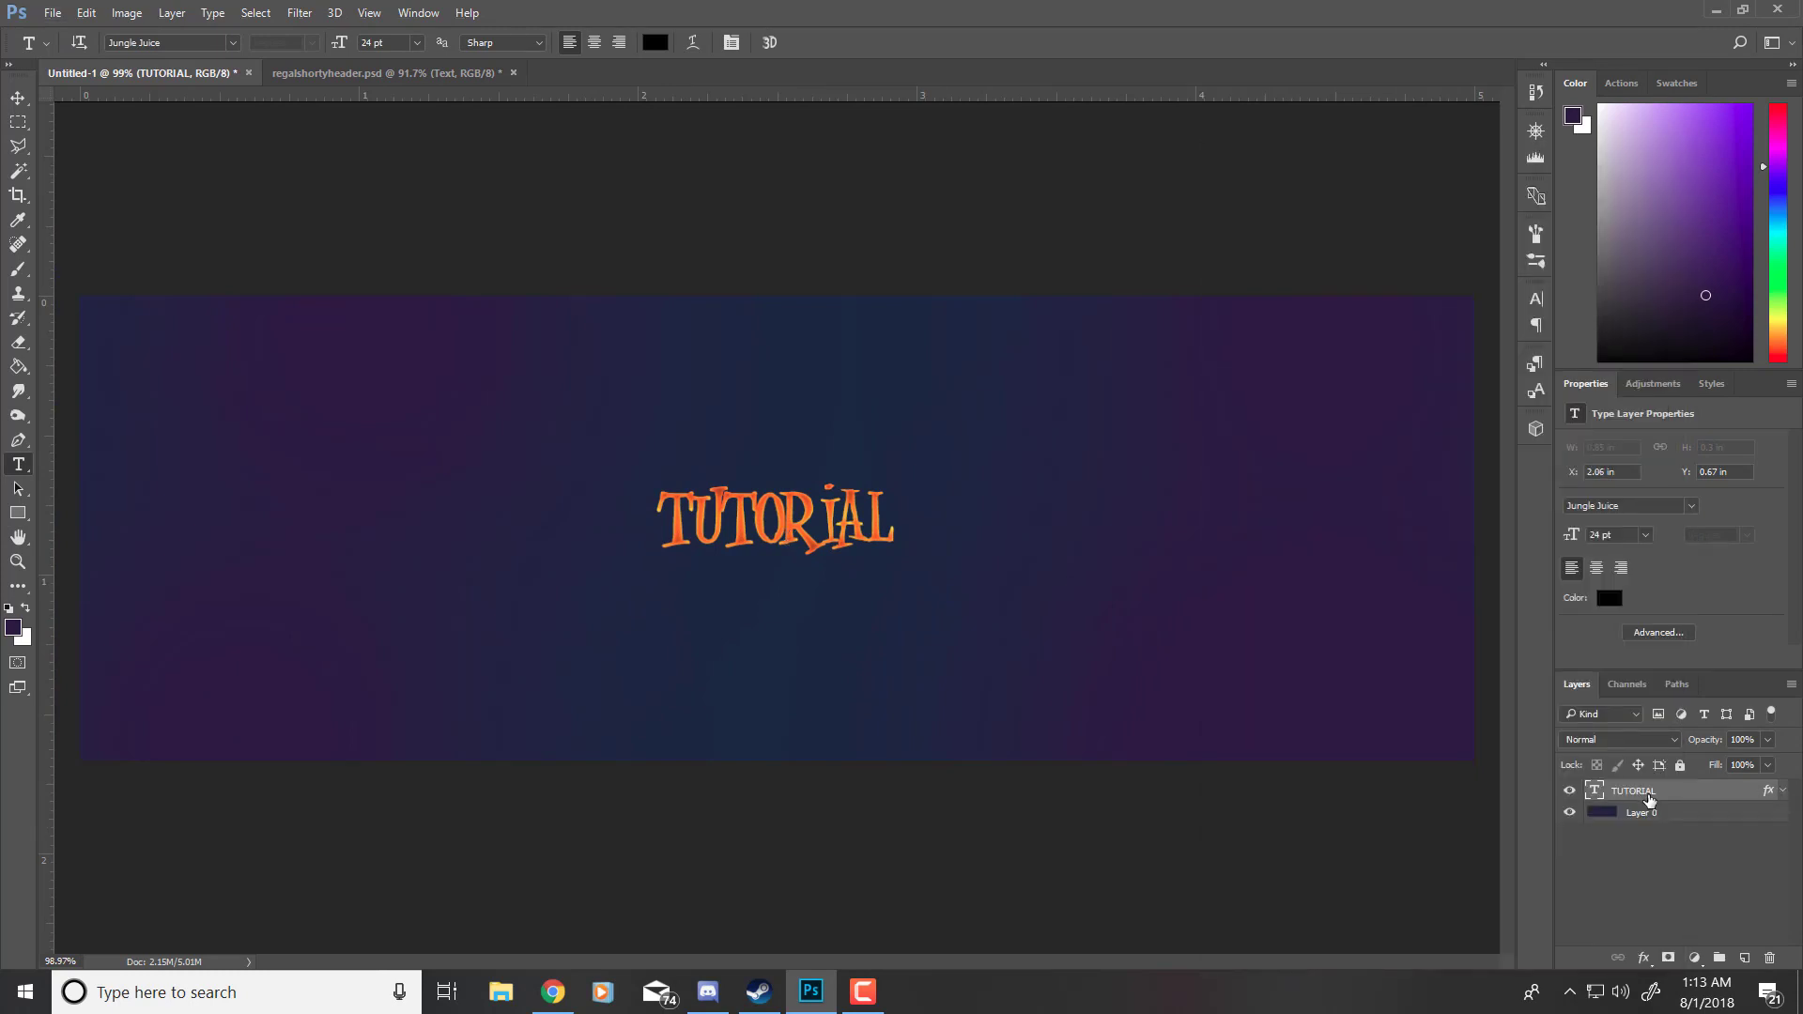
{"action": "left_click", "coordinate": [1741, 958]}
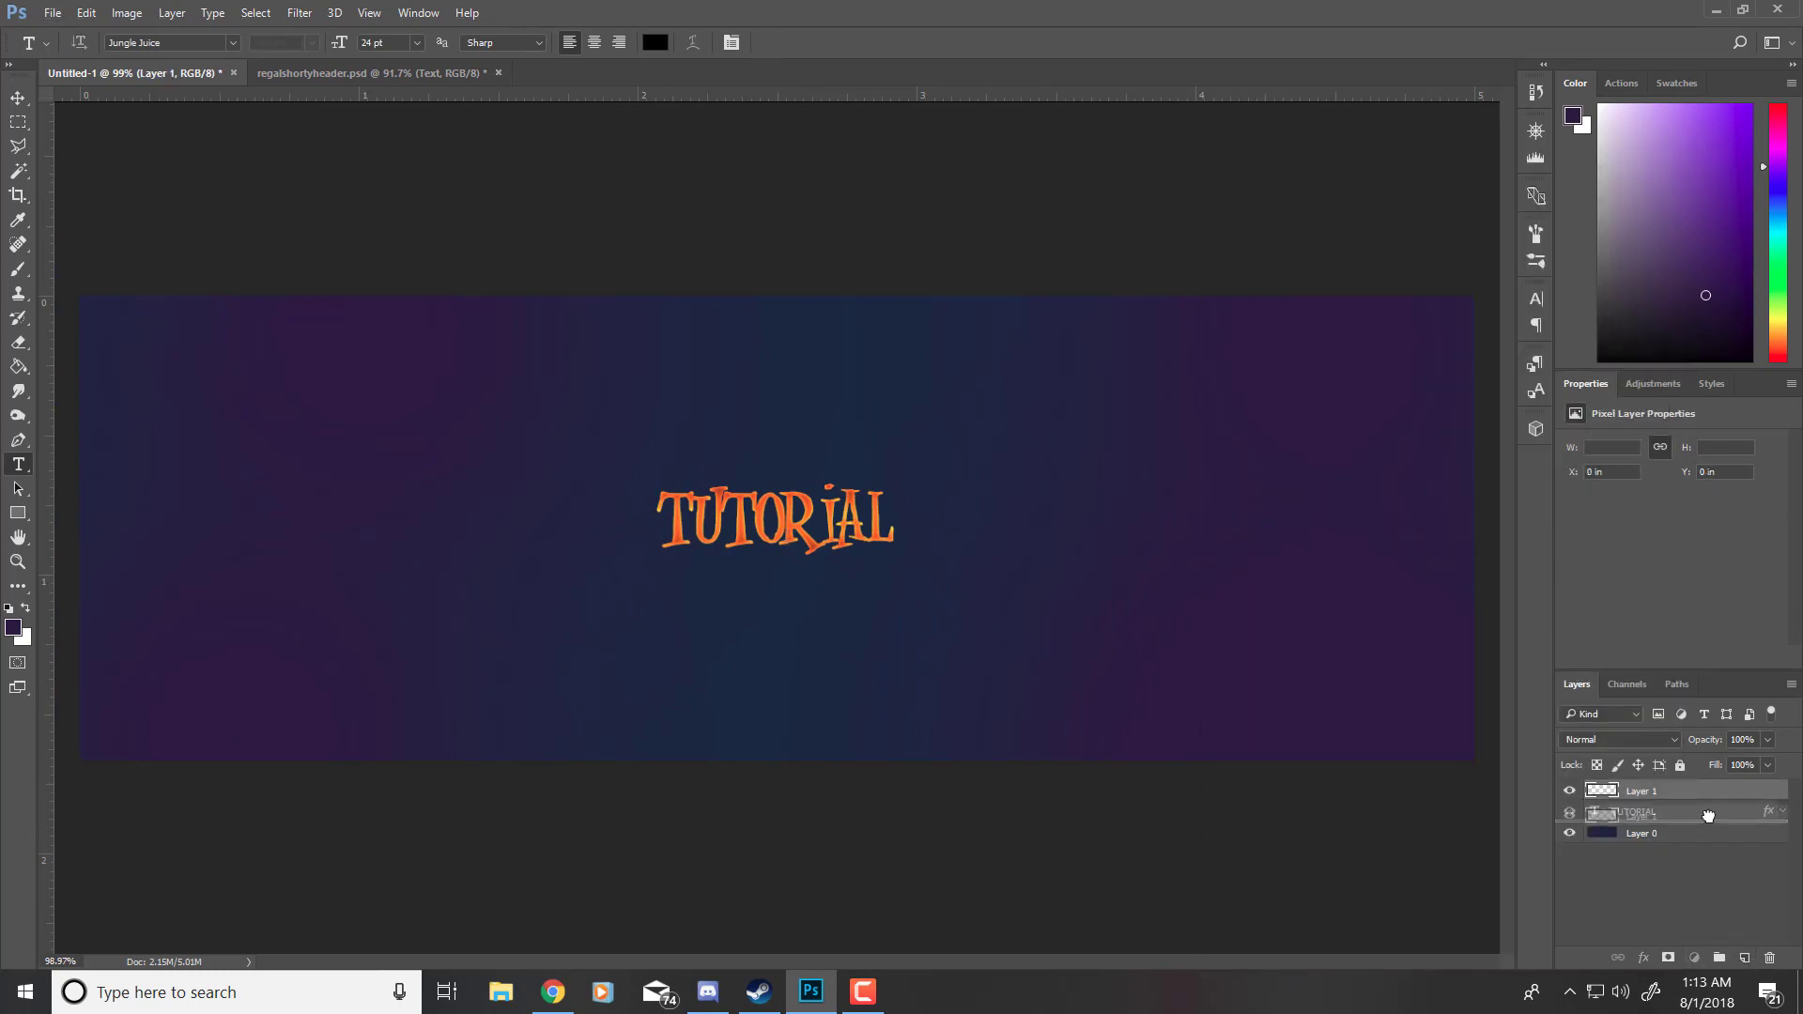
Step: Start a Pen tool path above the first R and curve it along the top of the lettering to the first T
{"action": "scroll", "coordinate": [759, 508], "scroll_direction": "up", "scroll_amount": 5}
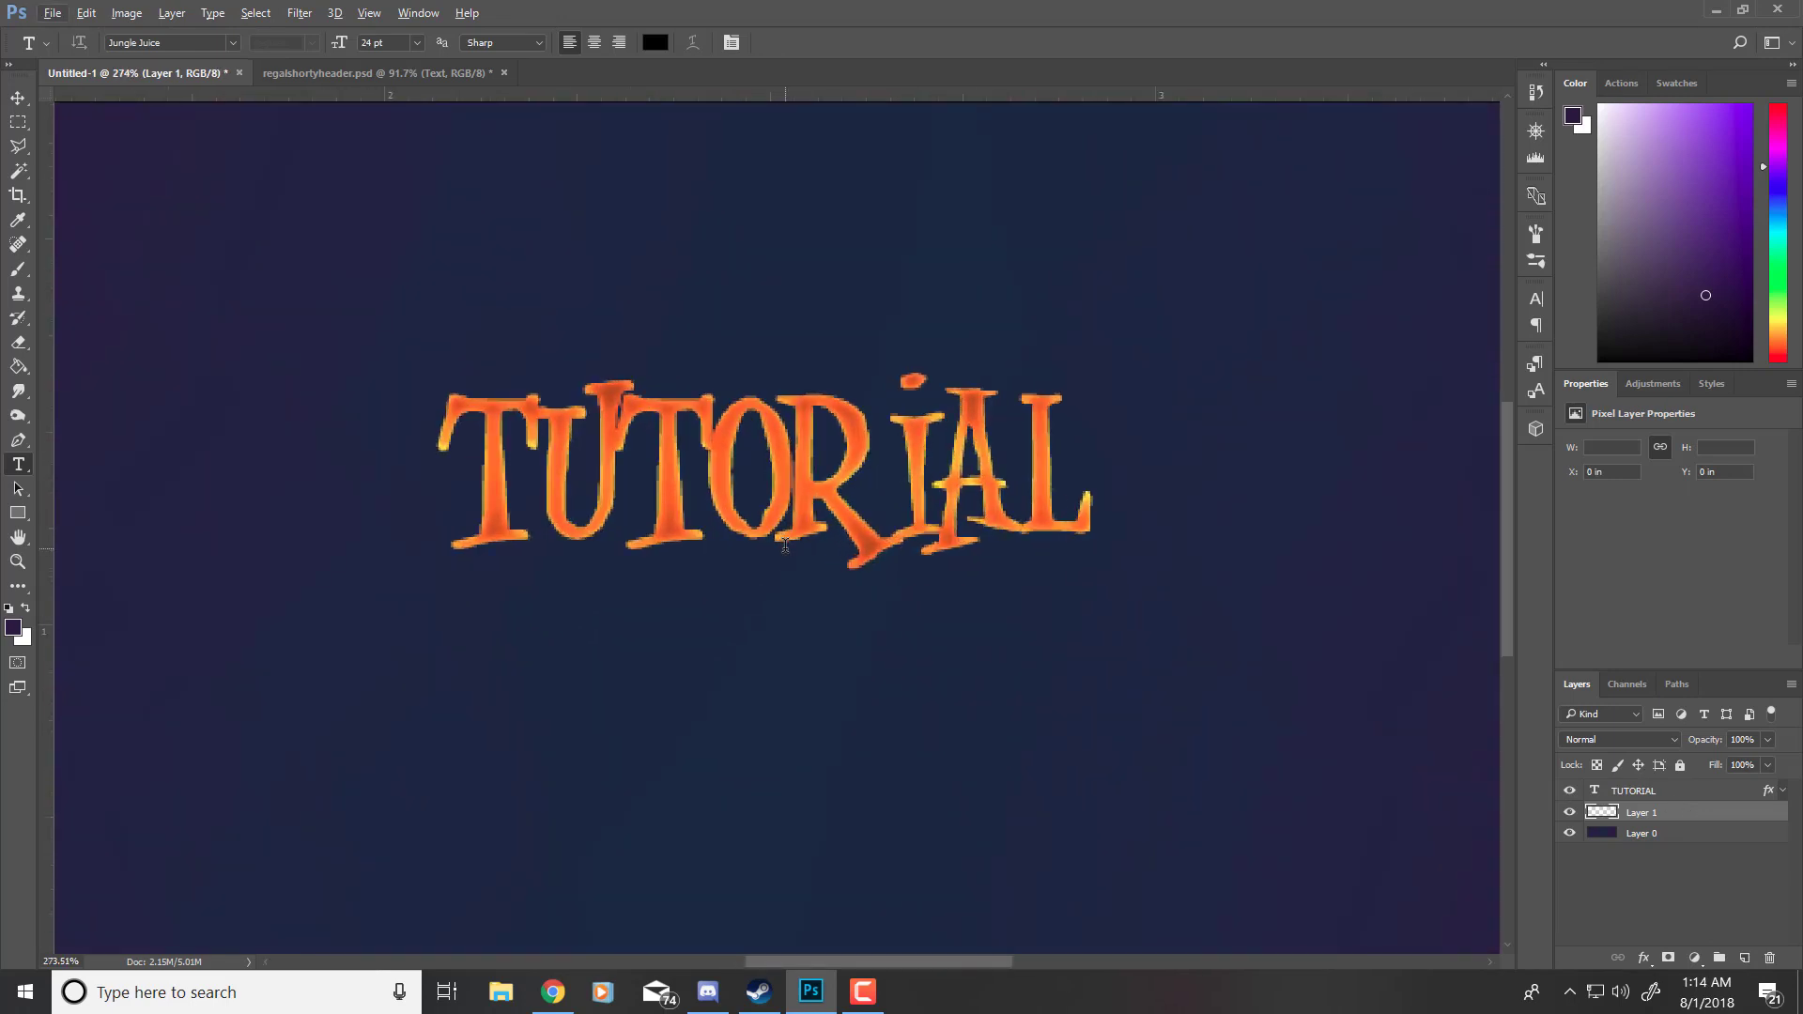
{"action": "key", "text": "p"}
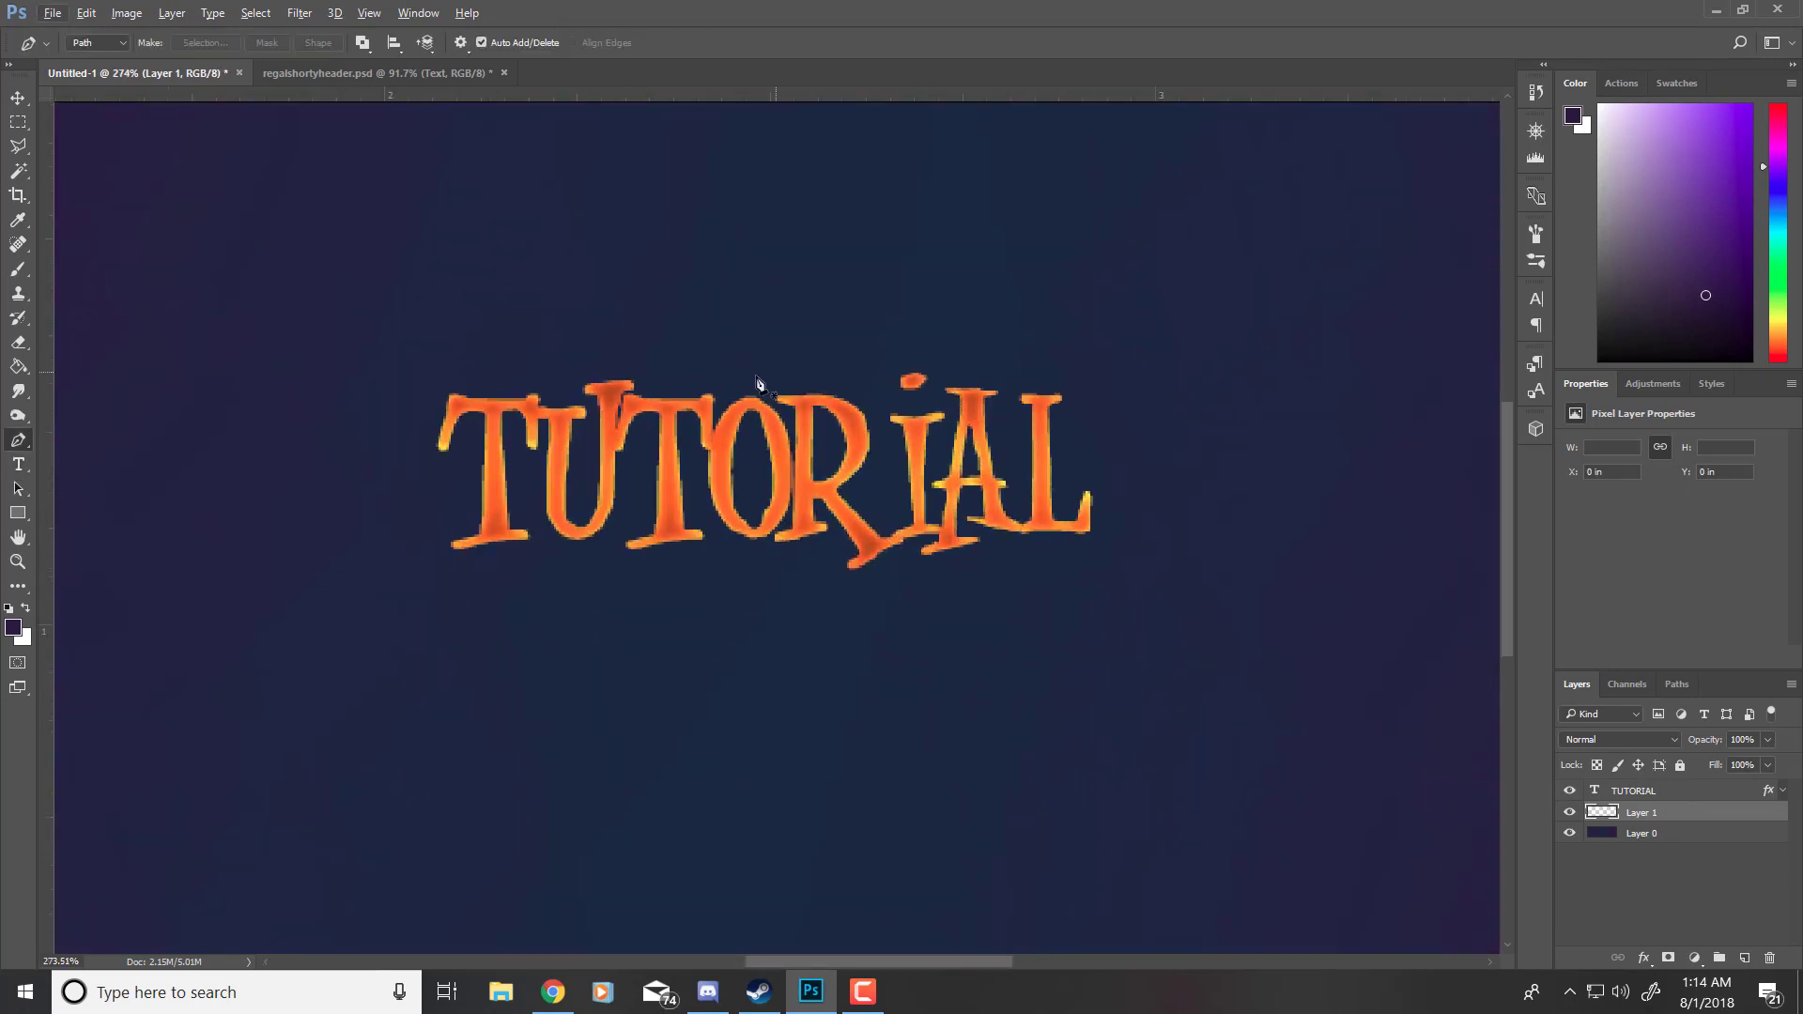
{"action": "left_click", "coordinate": [793, 367]}
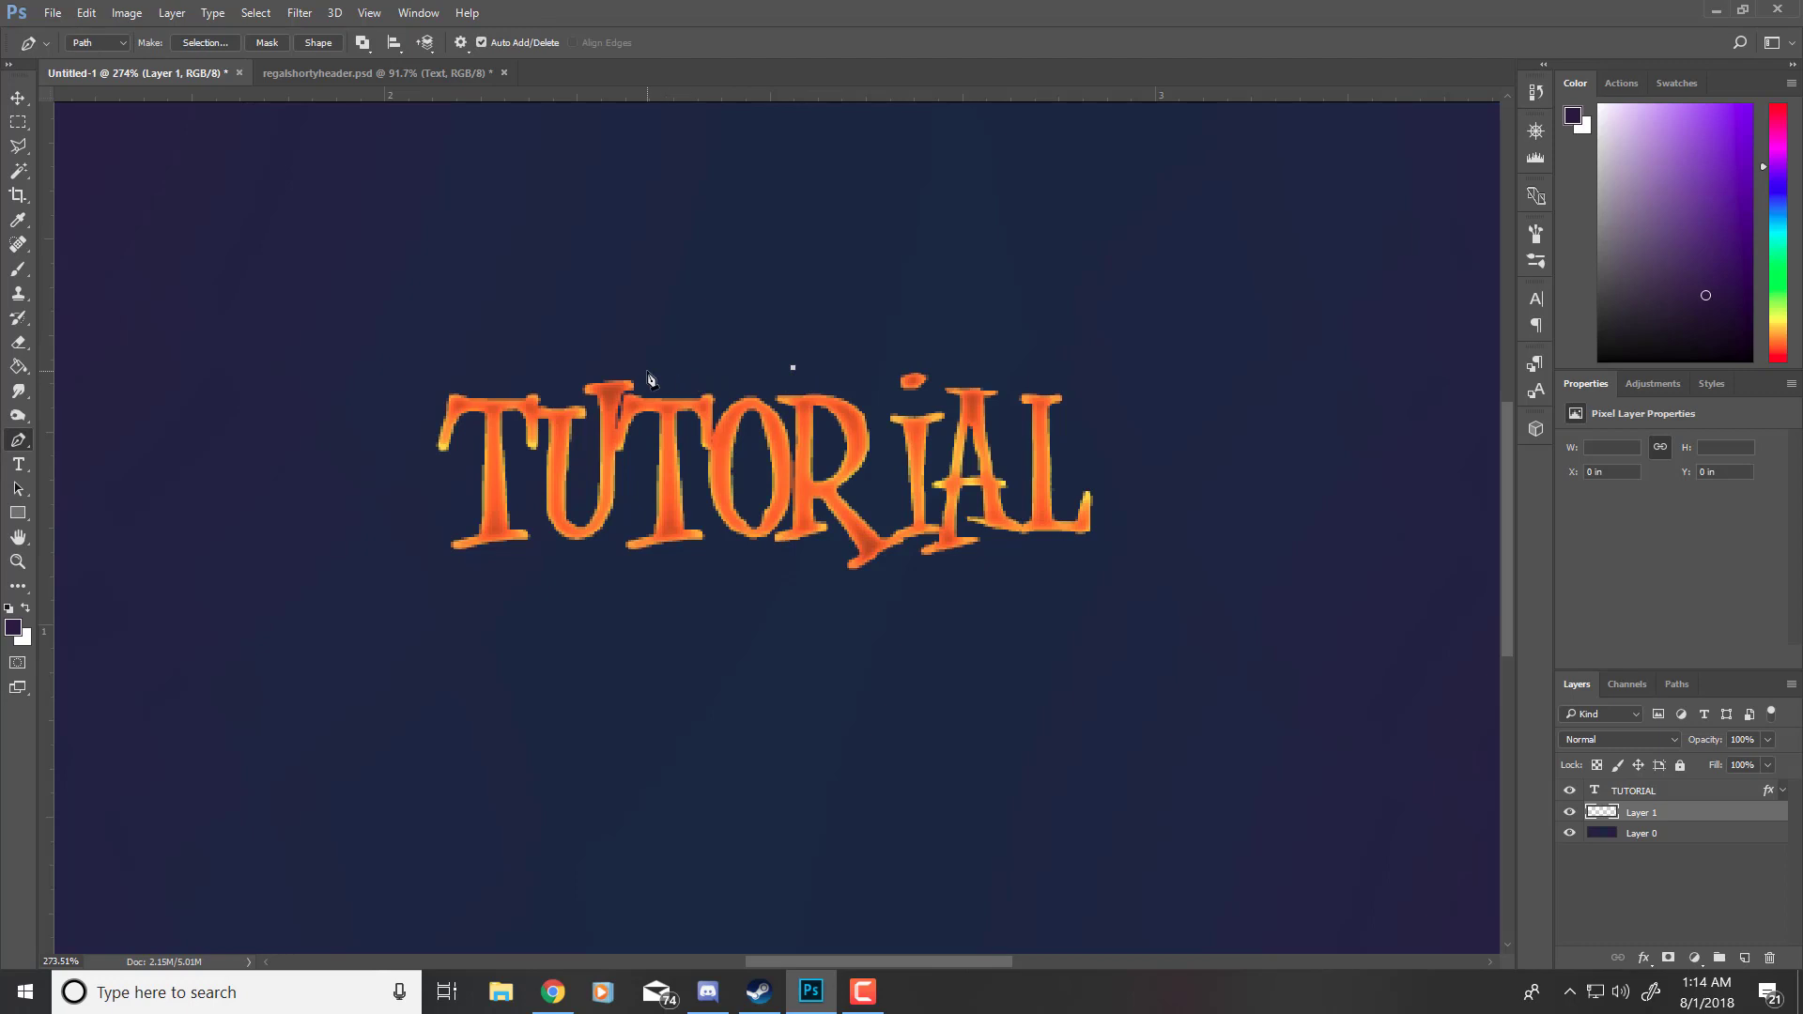
{"action": "left_click_drag", "start_coordinate": [647, 371], "coordinate": [591, 350]}
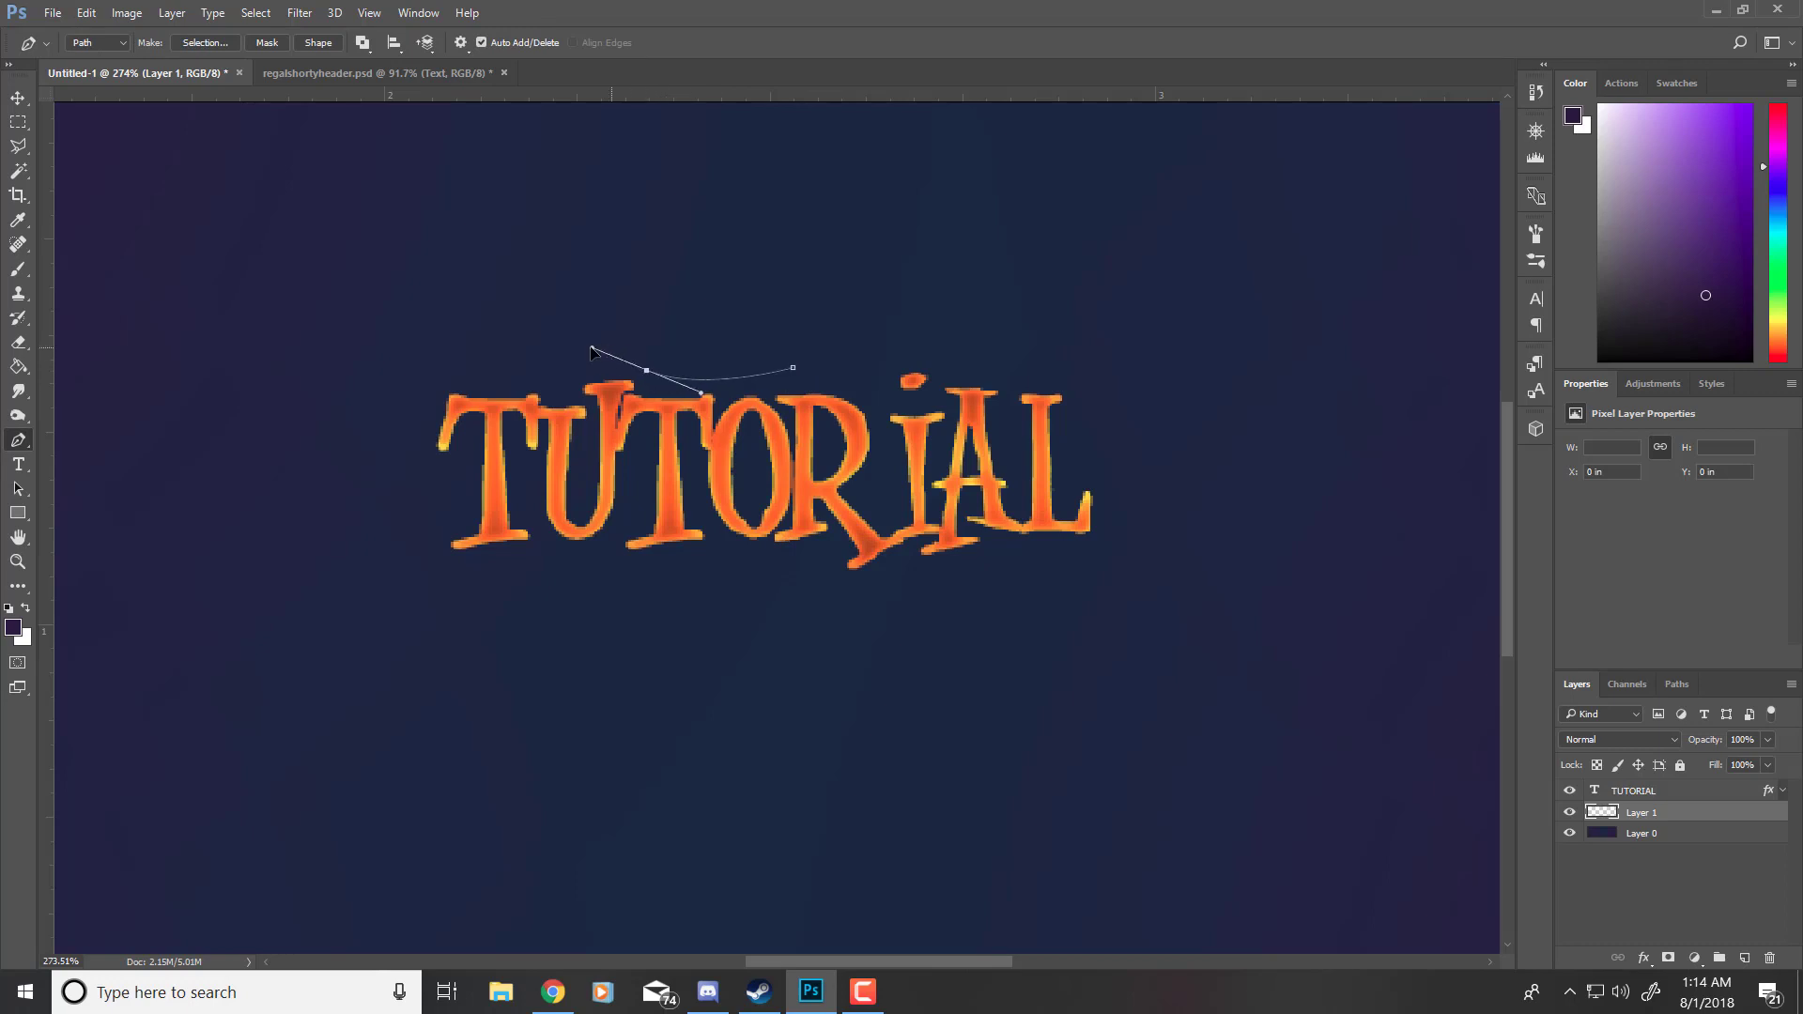
{"action": "left_click", "coordinate": [648, 372]}
{"action": "left_click_drag", "start_coordinate": [454, 375], "coordinate": [524, 350]}
{"action": "left_click", "coordinate": [454, 377]}
Step: Undo the last path points and curve the path around the upper-left corner of the first T
{"action": "left_click", "coordinate": [429, 569]}
{"action": "key", "text": "ctrl+alt+z"}
{"action": "key", "text": "ctrl+alt+z"}
{"action": "key", "text": "ctrl+alt+z"}
{"action": "key", "text": "ctrl+alt+z"}
{"action": "left_click_drag", "start_coordinate": [427, 429], "coordinate": [425, 469]}
{"action": "left_click", "coordinate": [425, 430], "text": "alt"}
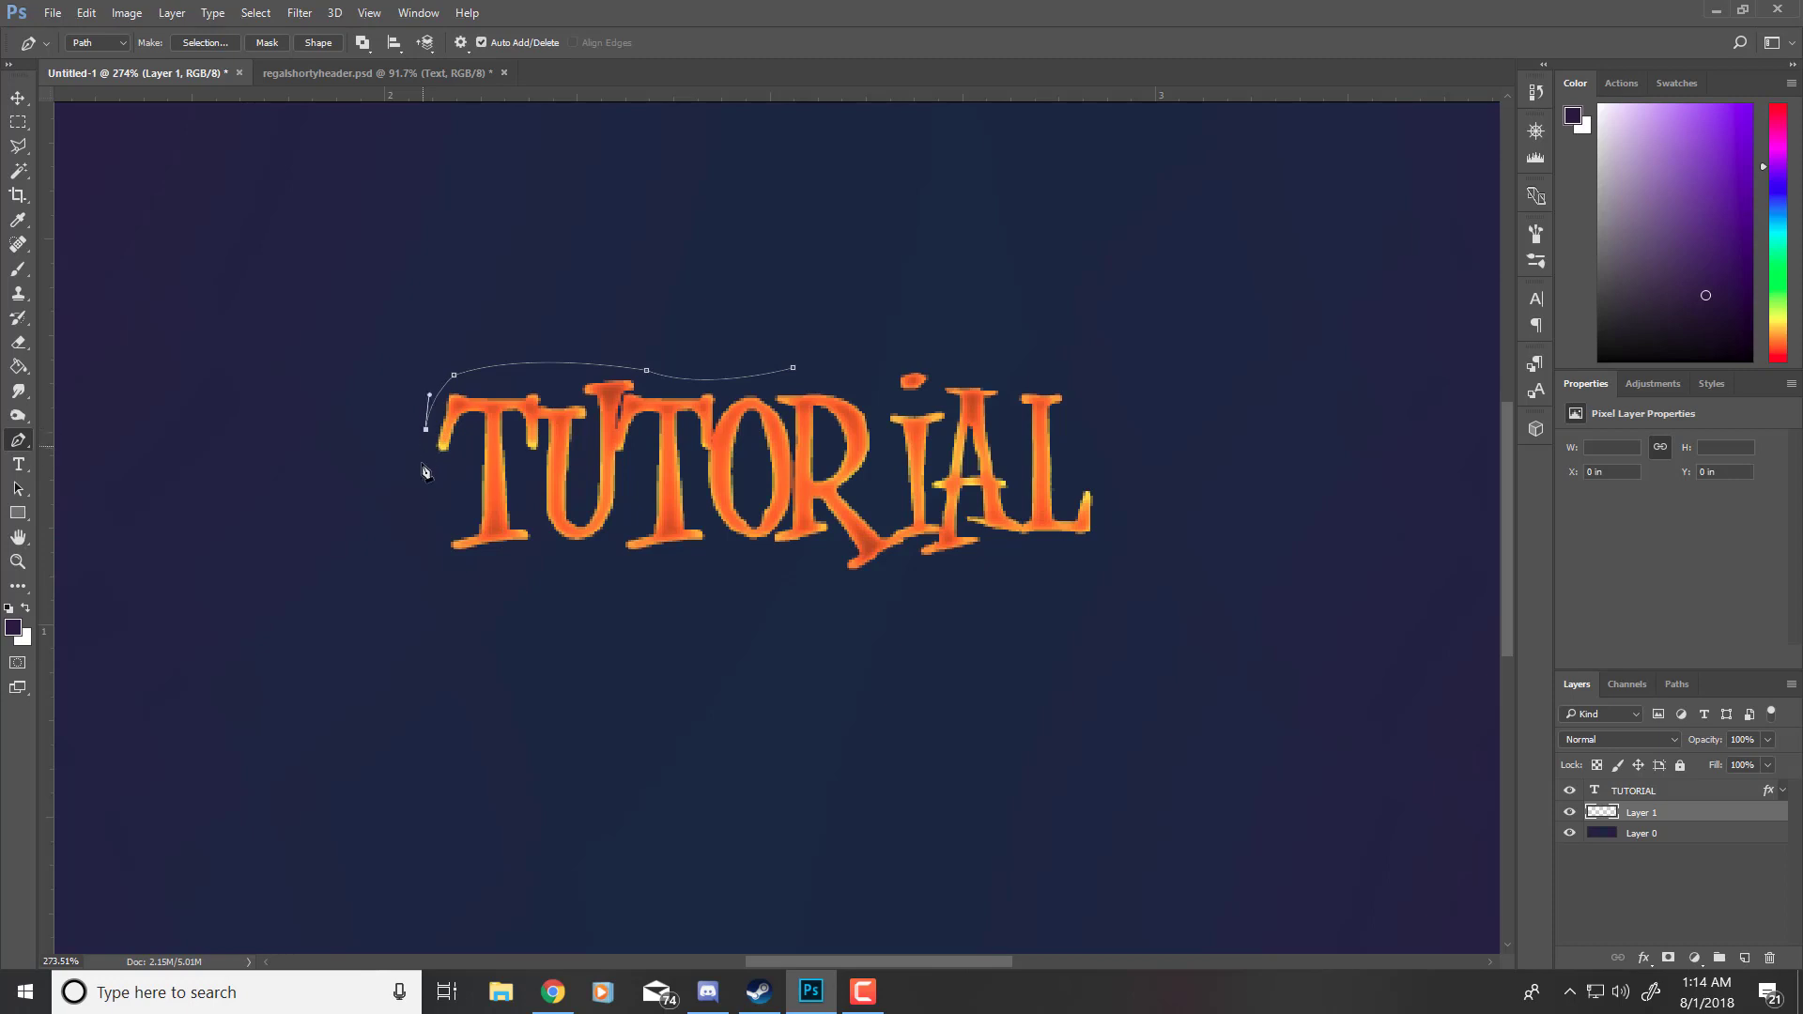
Step: Continue the path down the text's left side and along its underside, dipping below the R's tail, to beneath the L
{"action": "left_click", "coordinate": [433, 576]}
{"action": "left_click_drag", "start_coordinate": [564, 555], "coordinate": [610, 563]}
{"action": "left_click_drag", "start_coordinate": [646, 576], "coordinate": [851, 561]}
{"action": "left_click_drag", "start_coordinate": [844, 596], "coordinate": [958, 588]}
{"action": "left_click", "coordinate": [844, 596], "text": "alt"}
{"action": "left_click_drag", "start_coordinate": [1027, 558], "coordinate": [1108, 517]}
{"action": "left_click", "coordinate": [1027, 558], "text": "alt"}
{"action": "left_click", "coordinate": [1075, 558]}
Step: Carry the path up beside the L and over the A and the dotted I, closing it at its starting point
{"action": "left_click_drag", "start_coordinate": [1114, 393], "coordinate": [1135, 342]}
{"action": "left_click_drag", "start_coordinate": [988, 363], "coordinate": [923, 377]}
{"action": "left_click_drag", "start_coordinate": [886, 373], "coordinate": [783, 349]}
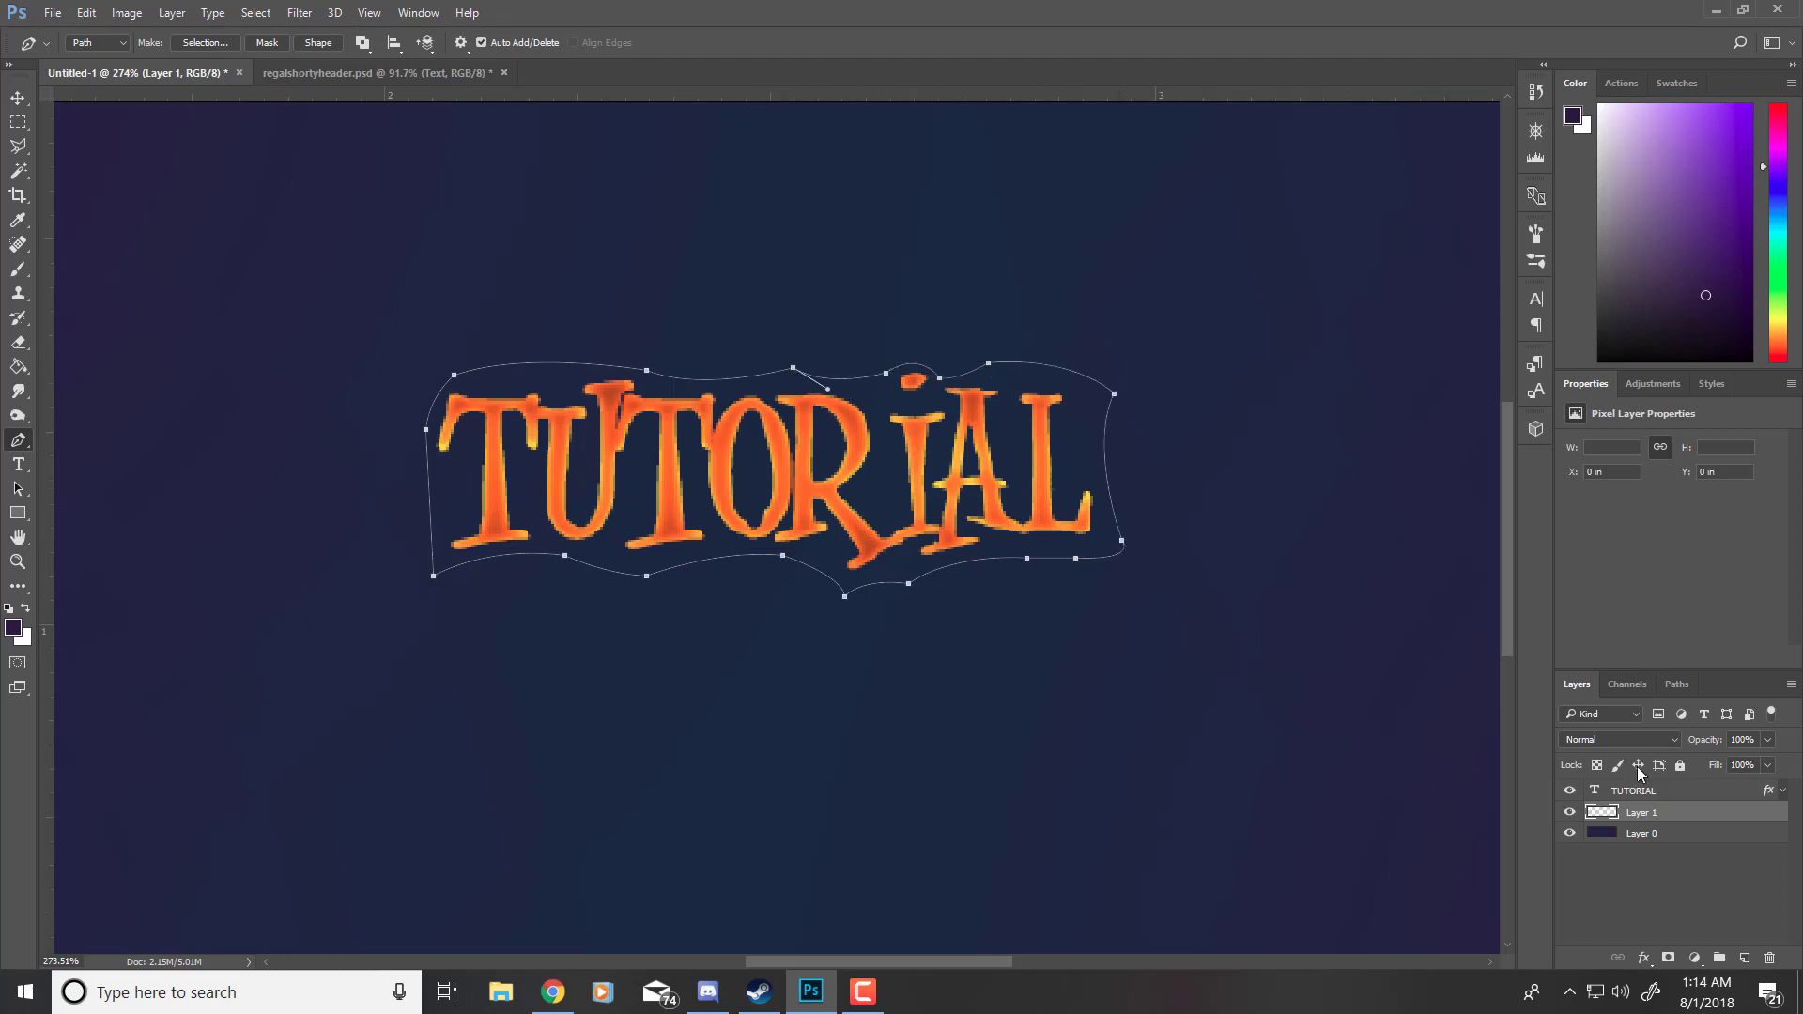
Step: Fill the closed path around the lettering with black on Layer 1 and delete the path
{"action": "right_click", "coordinate": [892, 522]}
{"action": "left_click", "coordinate": [989, 169]}
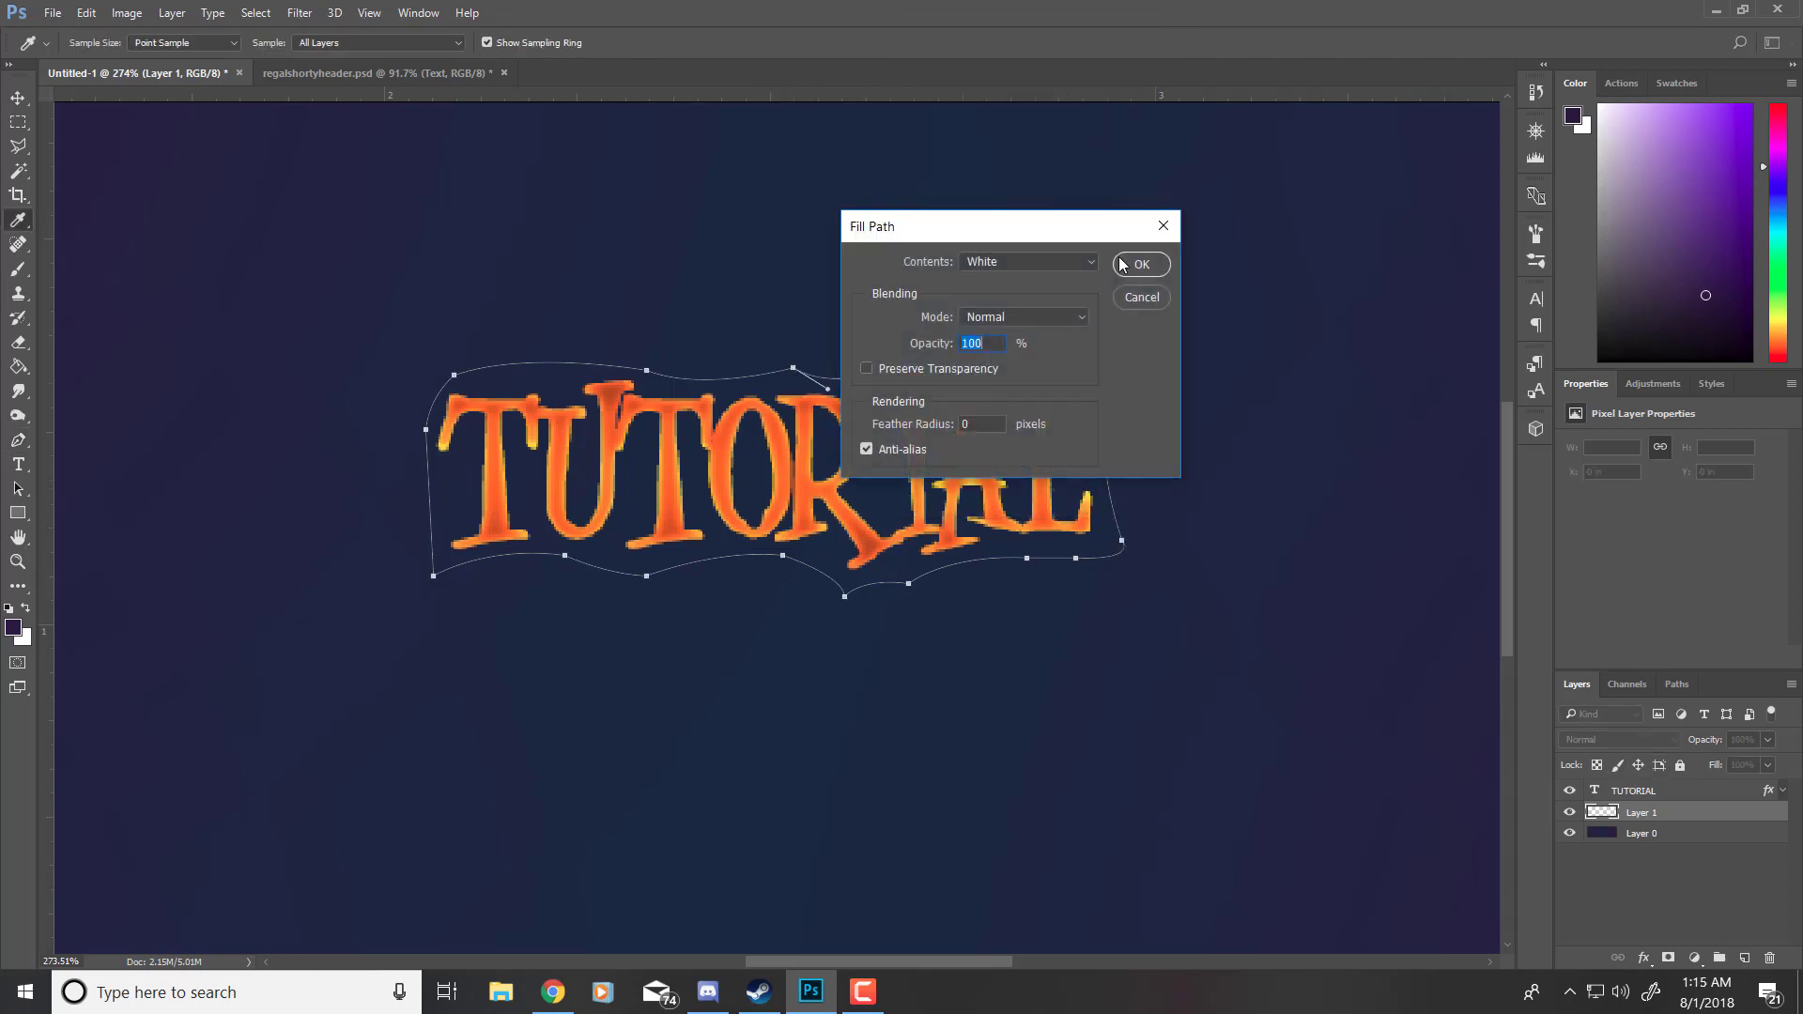
{"action": "left_click", "coordinate": [1028, 262]}
{"action": "left_click", "coordinate": [1000, 385]}
{"action": "left_click", "coordinate": [1143, 264]}
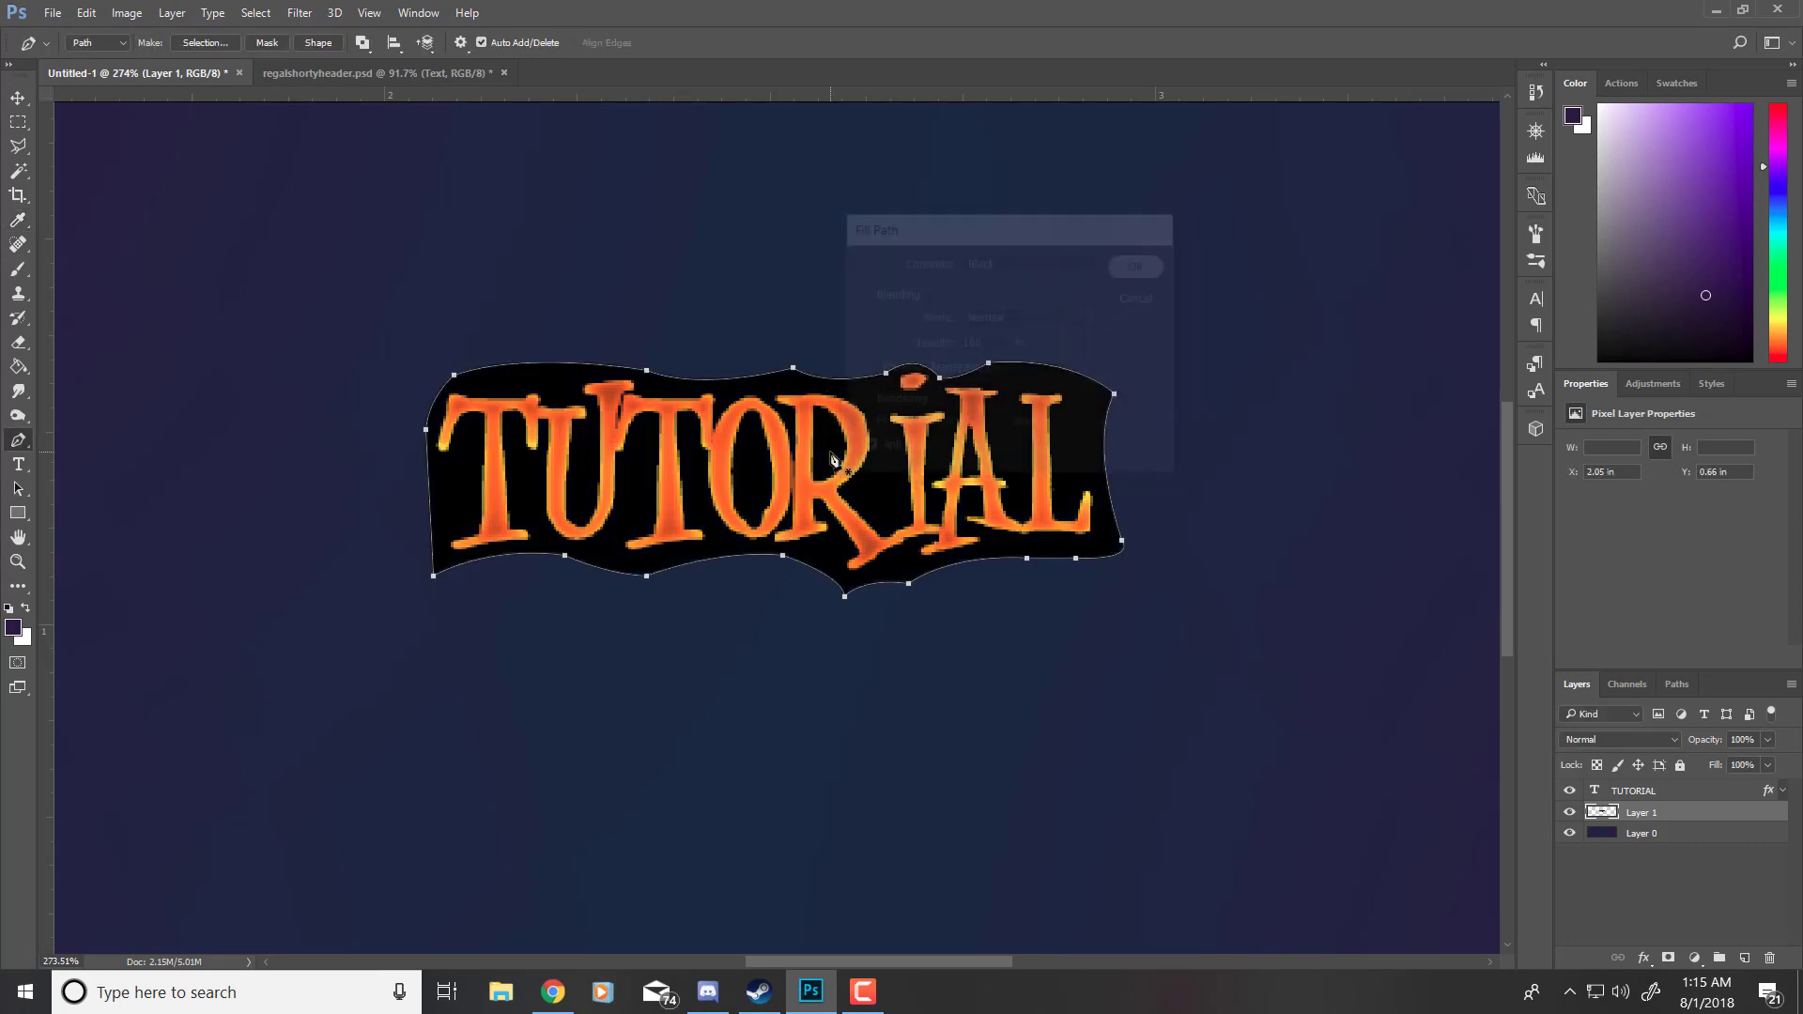
{"action": "right_click", "coordinate": [835, 455]}
{"action": "left_click", "coordinate": [908, 486]}
{"action": "scroll", "coordinate": [770, 494], "scroll_direction": "down", "scroll_amount": 16}
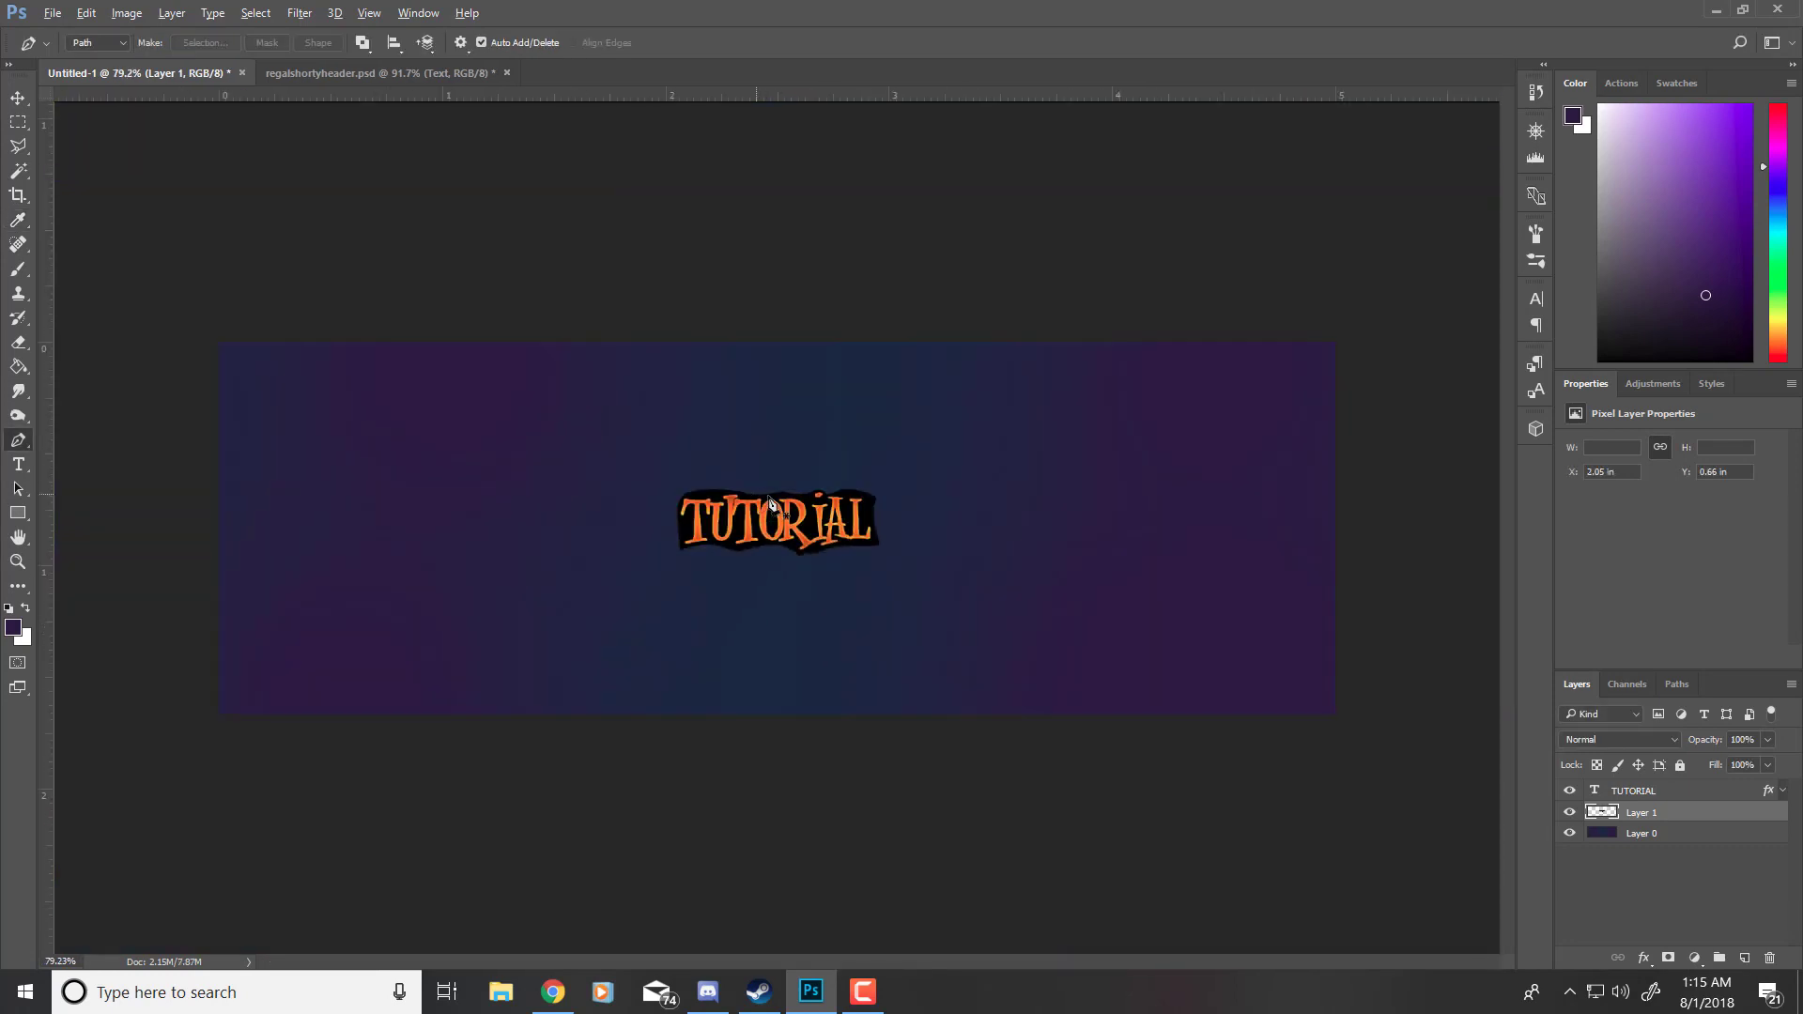
{"action": "scroll", "coordinate": [787, 524], "scroll_direction": "up", "scroll_amount": 6}
{"action": "scroll", "coordinate": [787, 524], "scroll_direction": "down", "scroll_amount": 1}
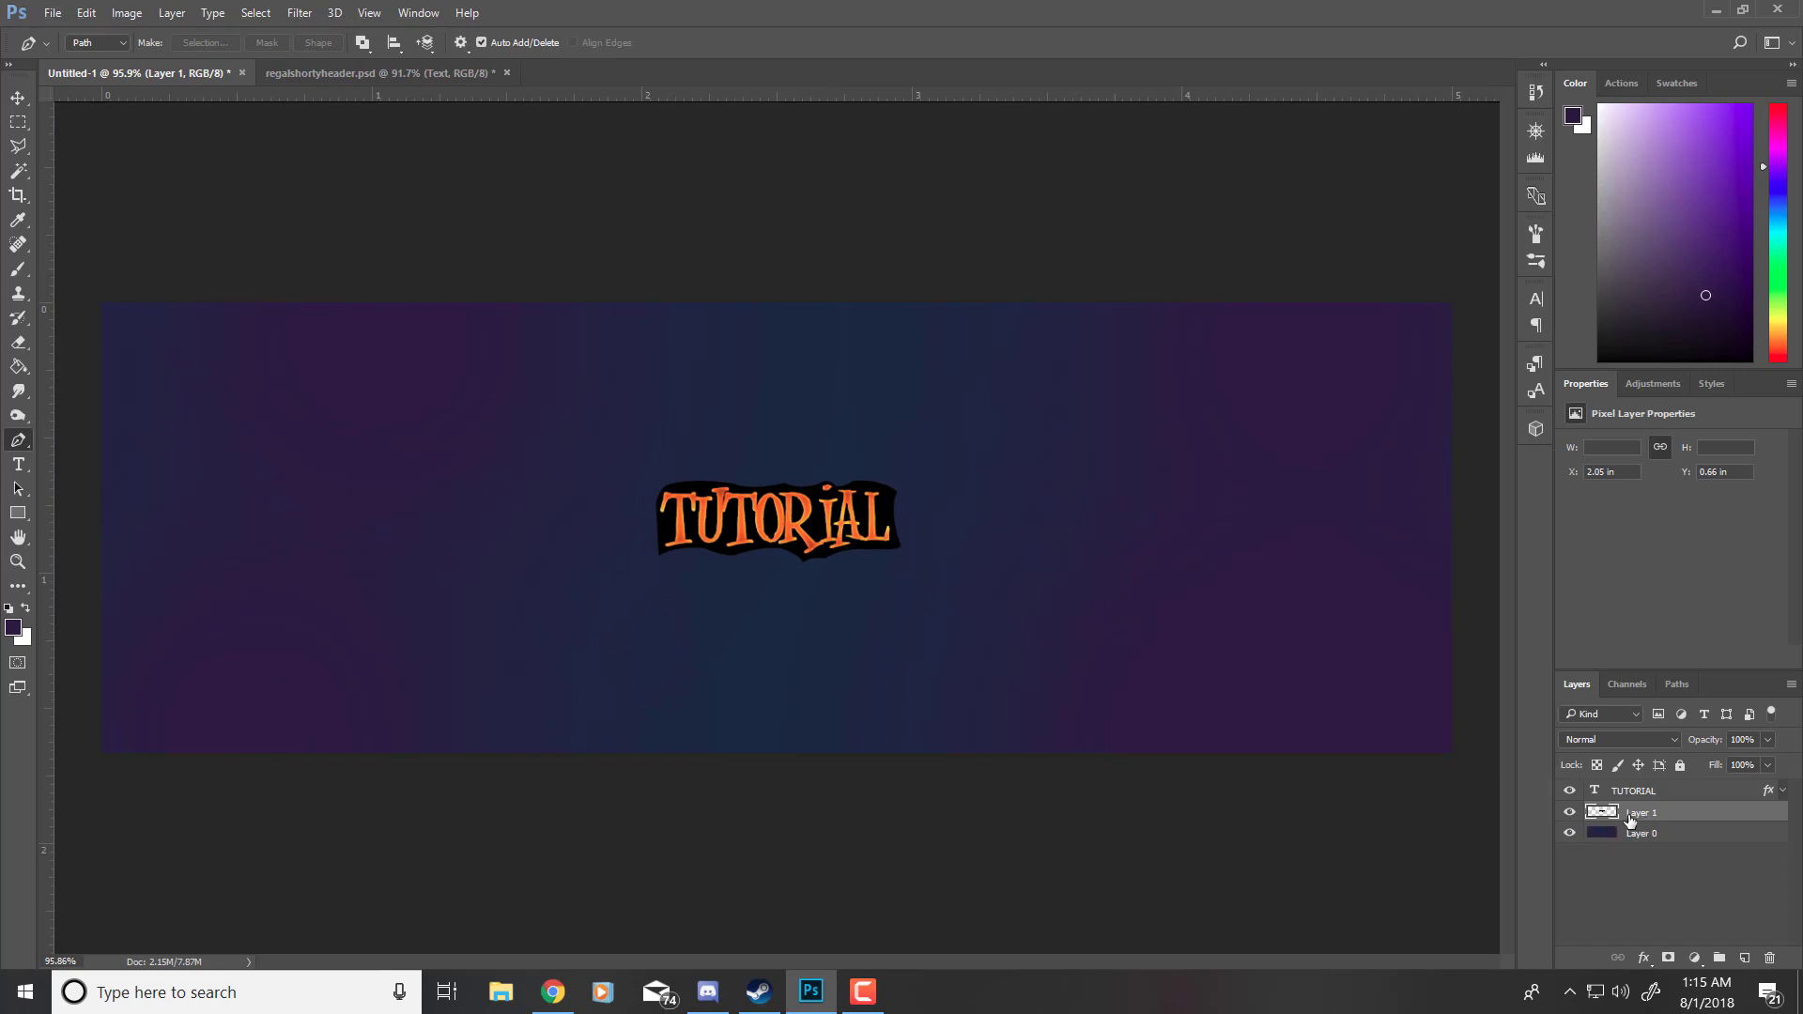
Step: Add a new layer beneath Layer 1 and load the black plate's pixels as a selection
{"action": "left_click", "coordinate": [1744, 958]}
{"action": "left_click_drag", "start_coordinate": [1644, 813], "coordinate": [1640, 842]}
{"action": "right_click", "coordinate": [1607, 819]}
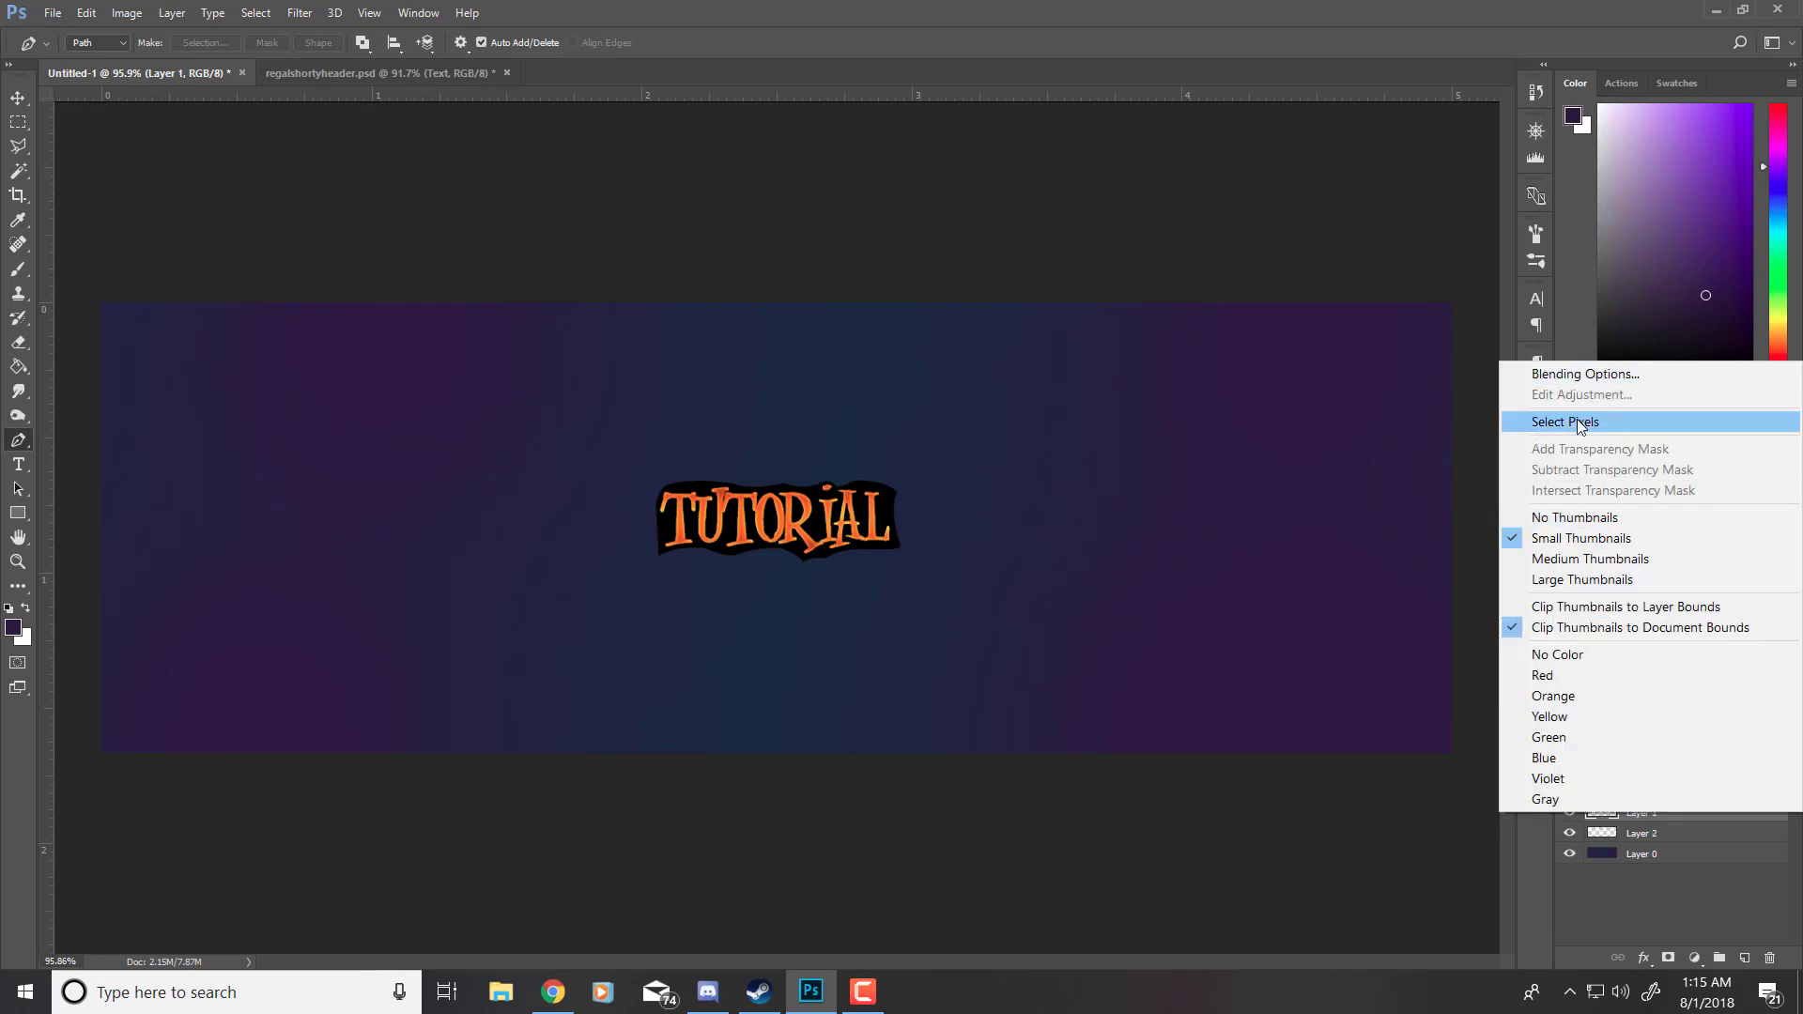
{"action": "left_click", "coordinate": [1576, 419]}
Step: Expand the plate selection by 15 pixels
{"action": "left_click", "coordinate": [270, 13]}
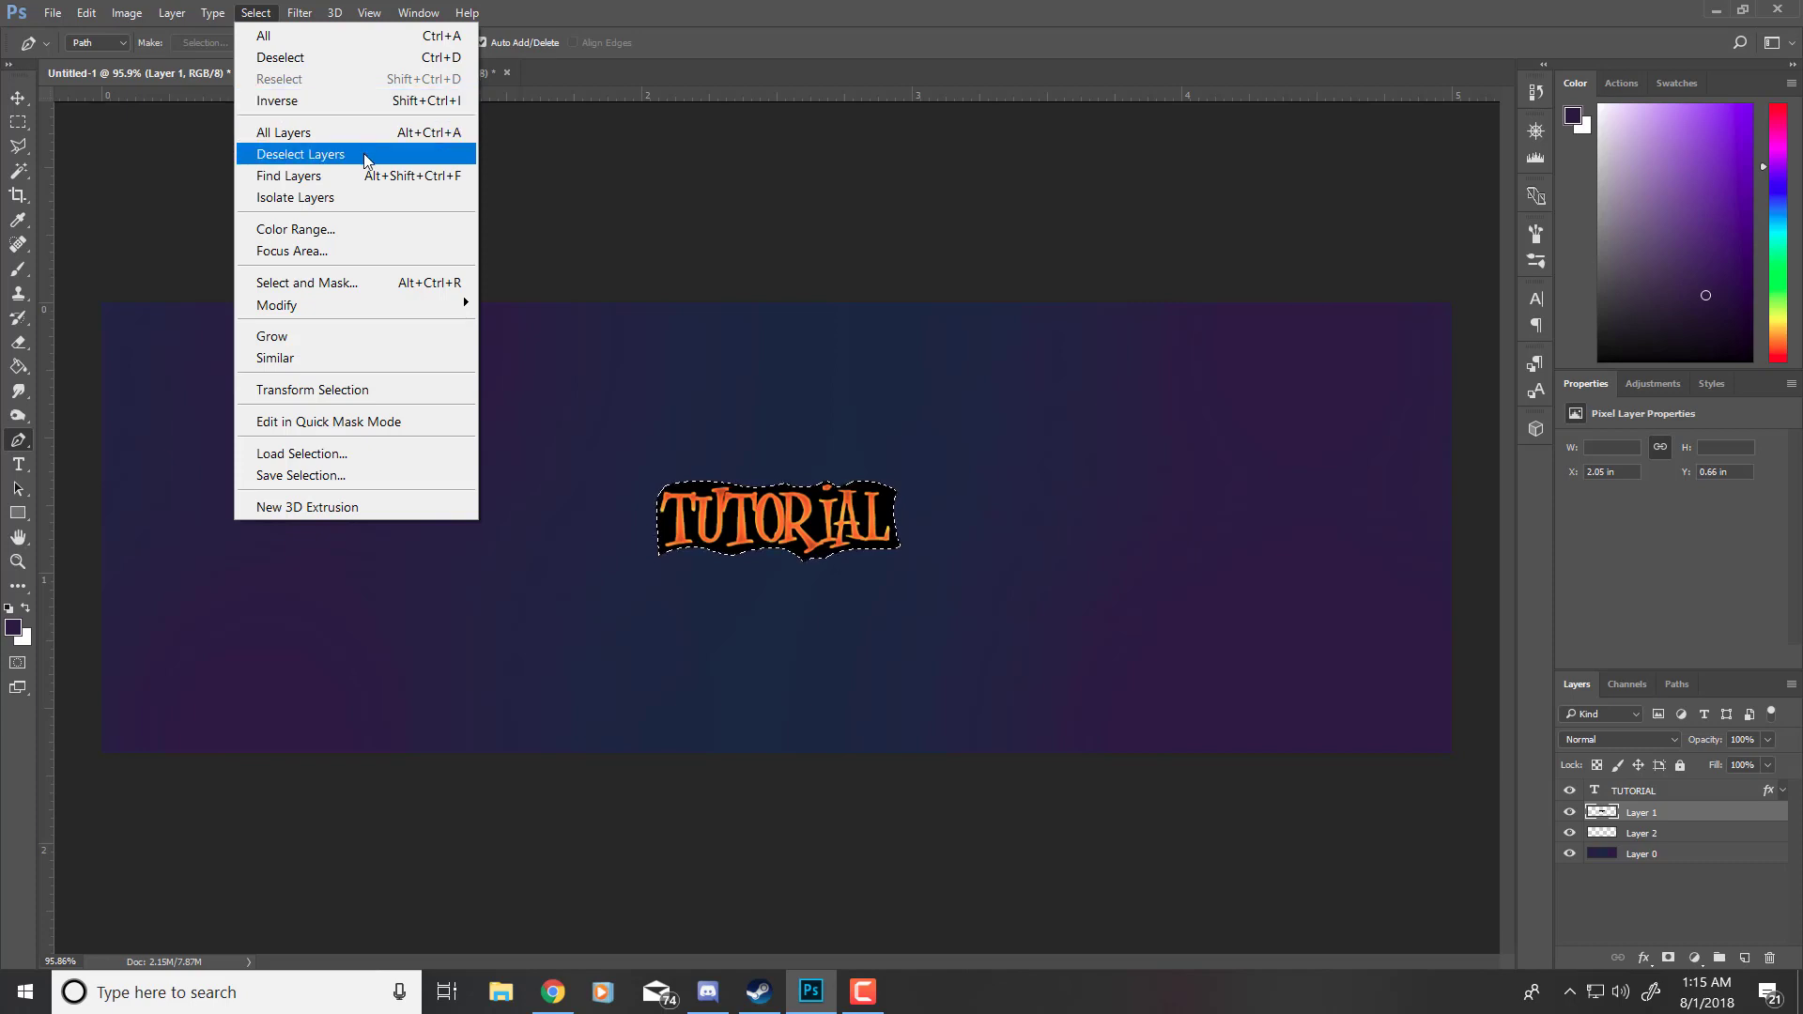
{"action": "mouse_move", "coordinate": [354, 297]}
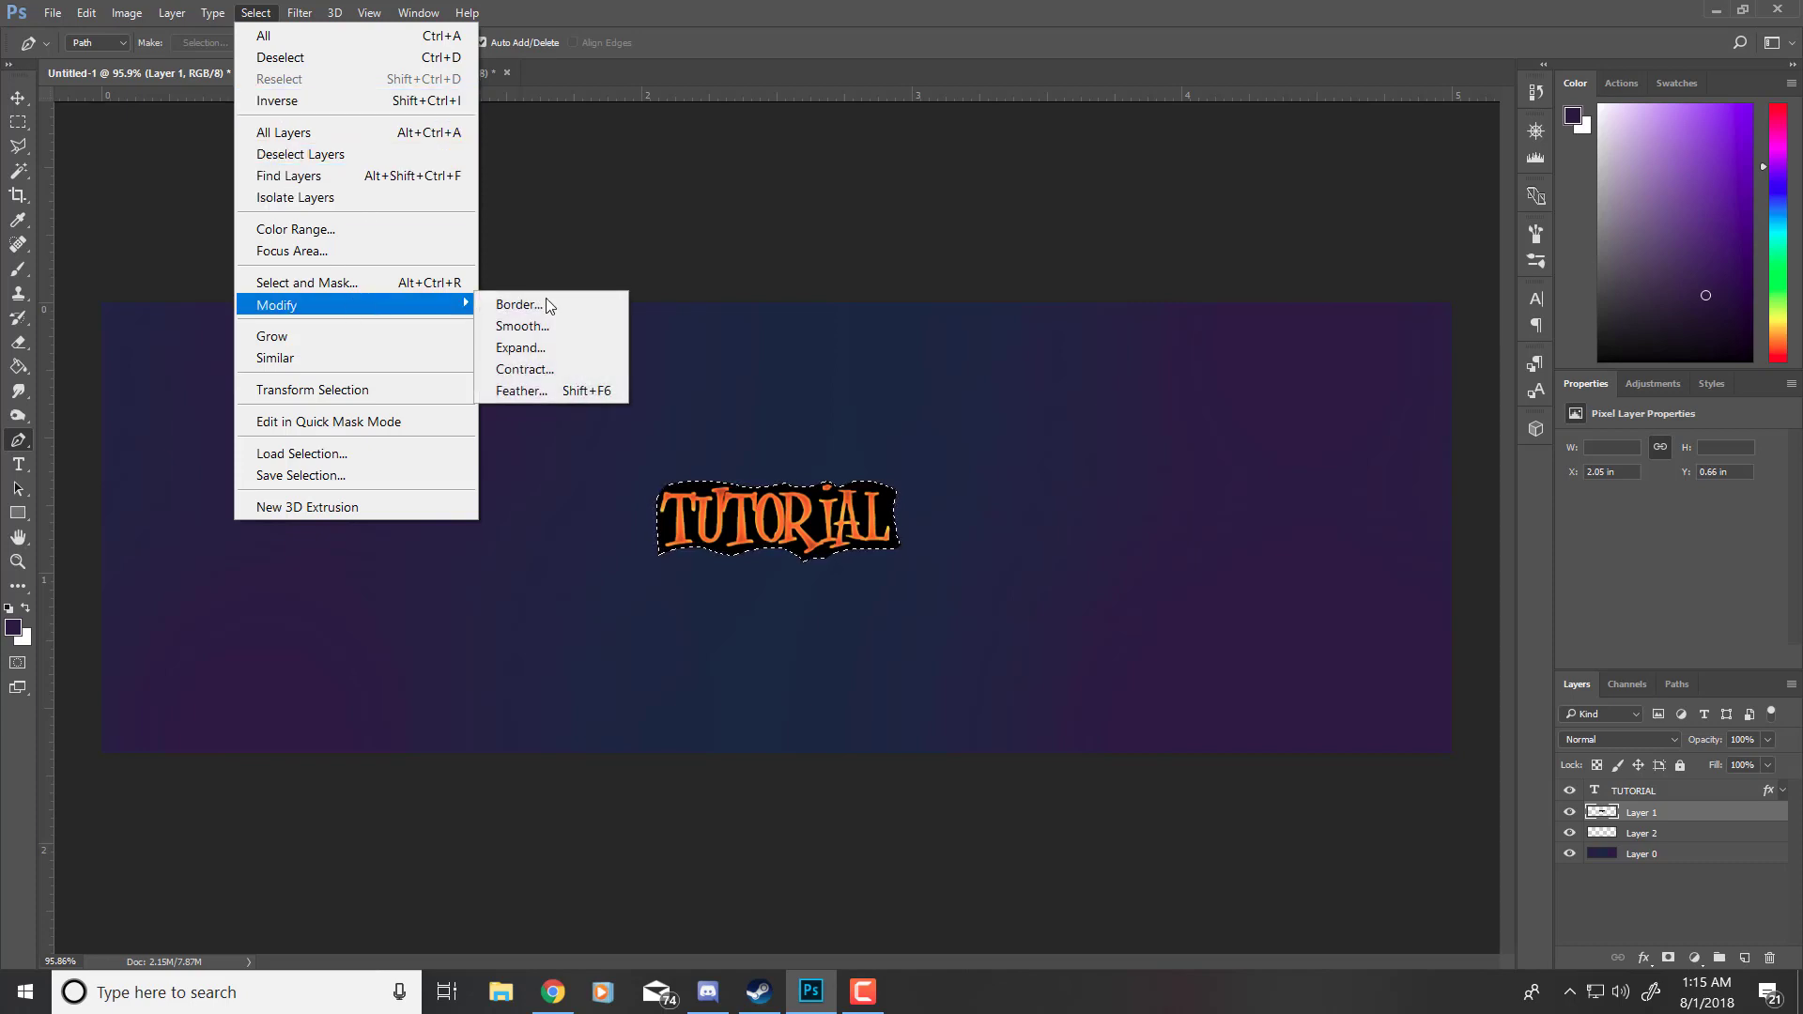
{"action": "left_click", "coordinate": [535, 350]}
{"action": "type", "text": "15"}
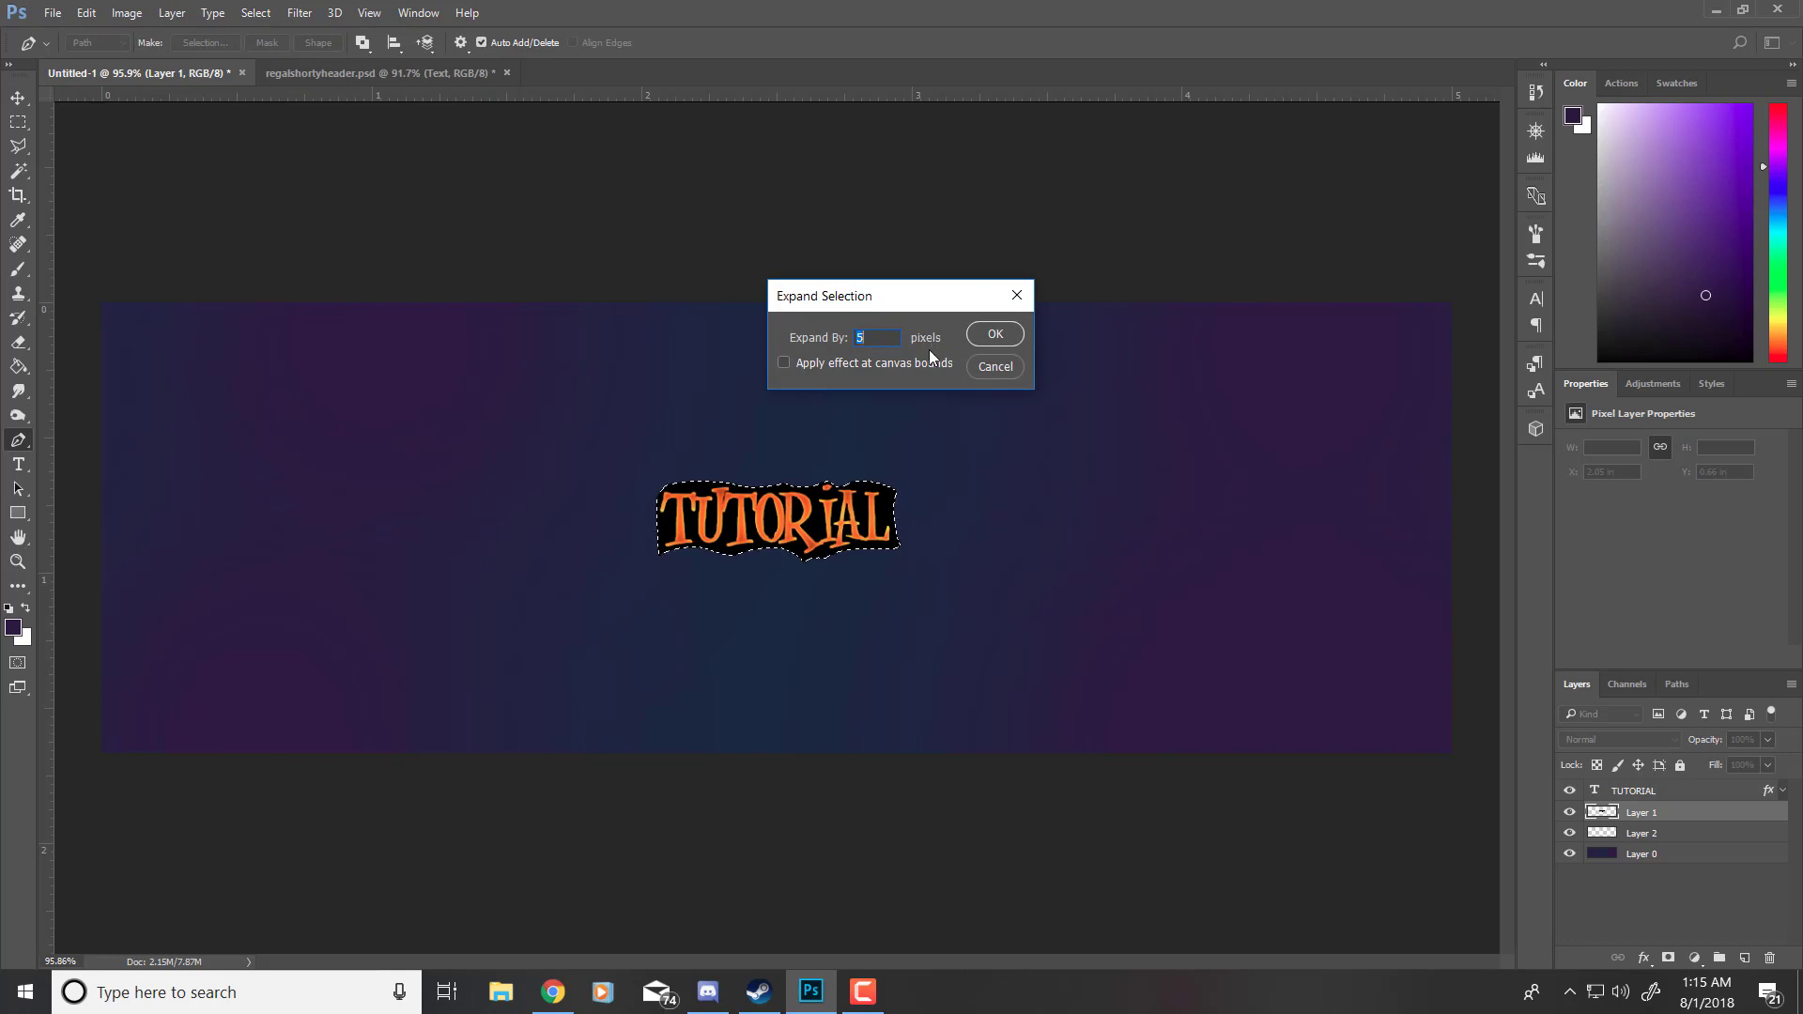
{"action": "key", "text": "Return"}
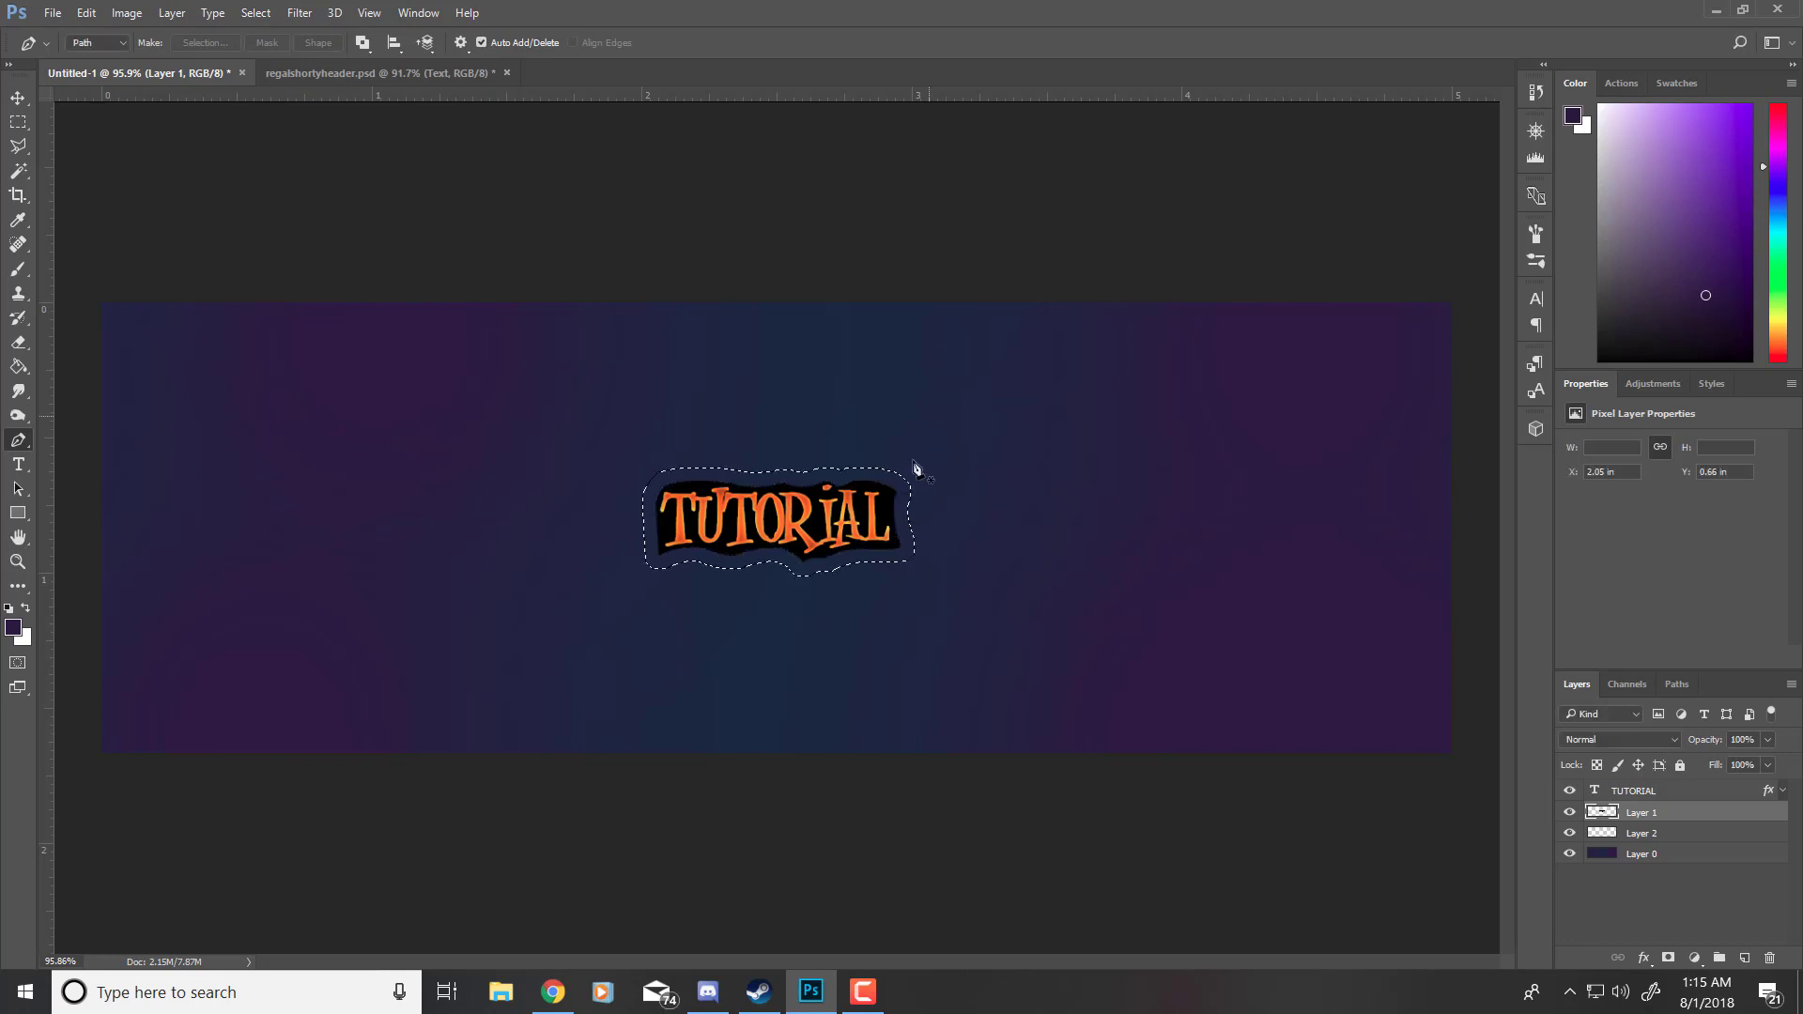
Step: Set the foreground color to dark brown 391300 and fill the expanded selection with it on Layer 2 using the Paint Bucket
{"action": "scroll", "coordinate": [732, 576], "scroll_direction": "up", "scroll_amount": 2}
{"action": "scroll", "coordinate": [799, 564], "scroll_direction": "up", "scroll_amount": 2}
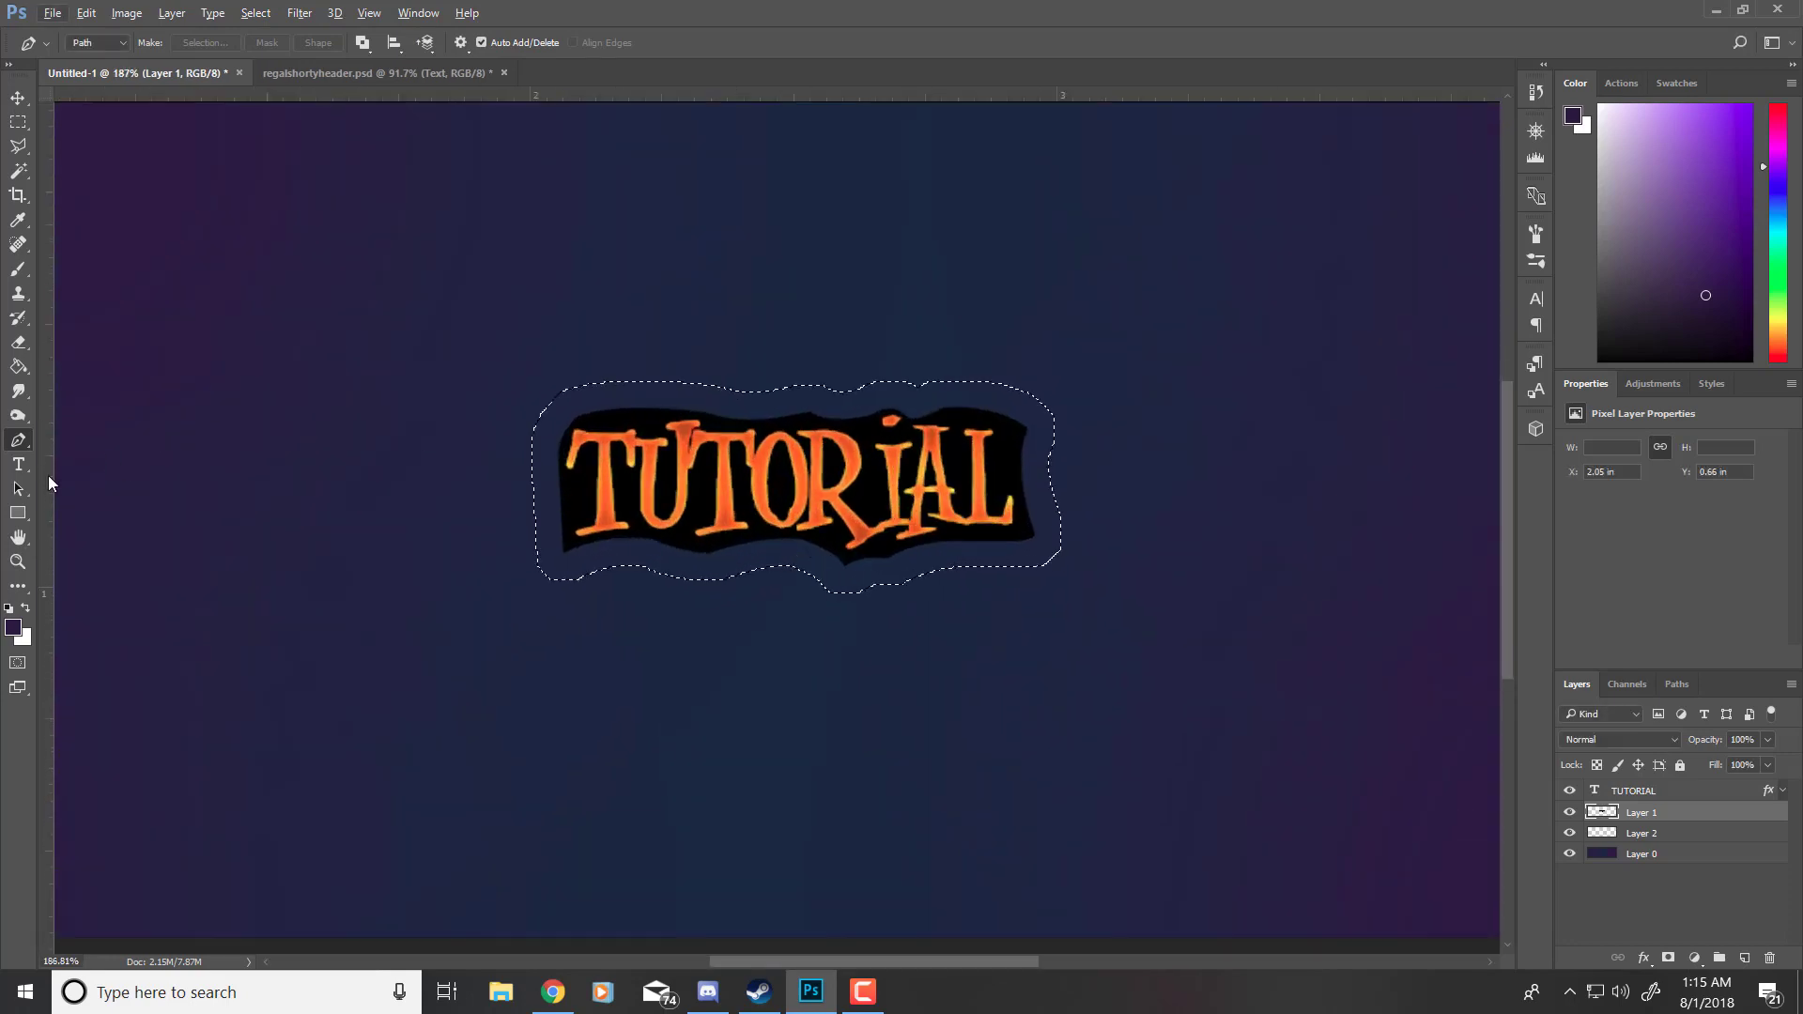
{"action": "left_click", "coordinate": [13, 627]}
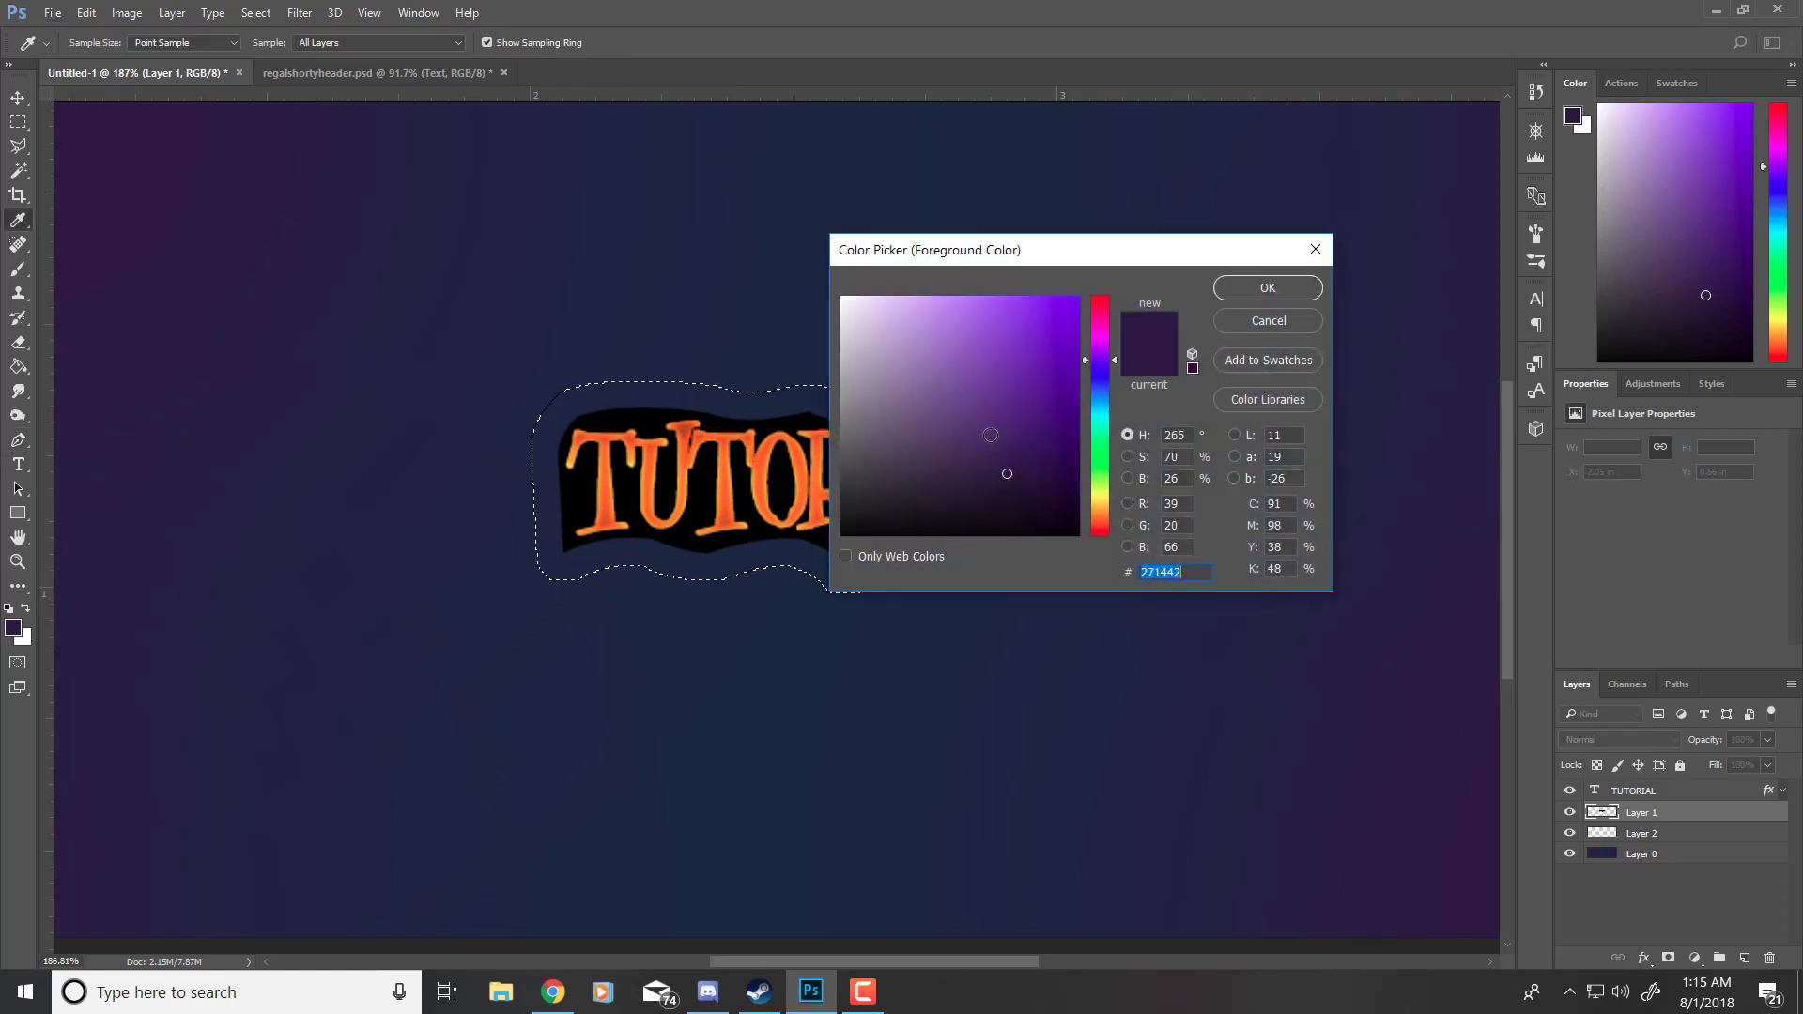
{"action": "left_click_drag", "start_coordinate": [1097, 498], "coordinate": [1159, 522]}
{"action": "left_click_drag", "start_coordinate": [1056, 476], "coordinate": [1112, 482]}
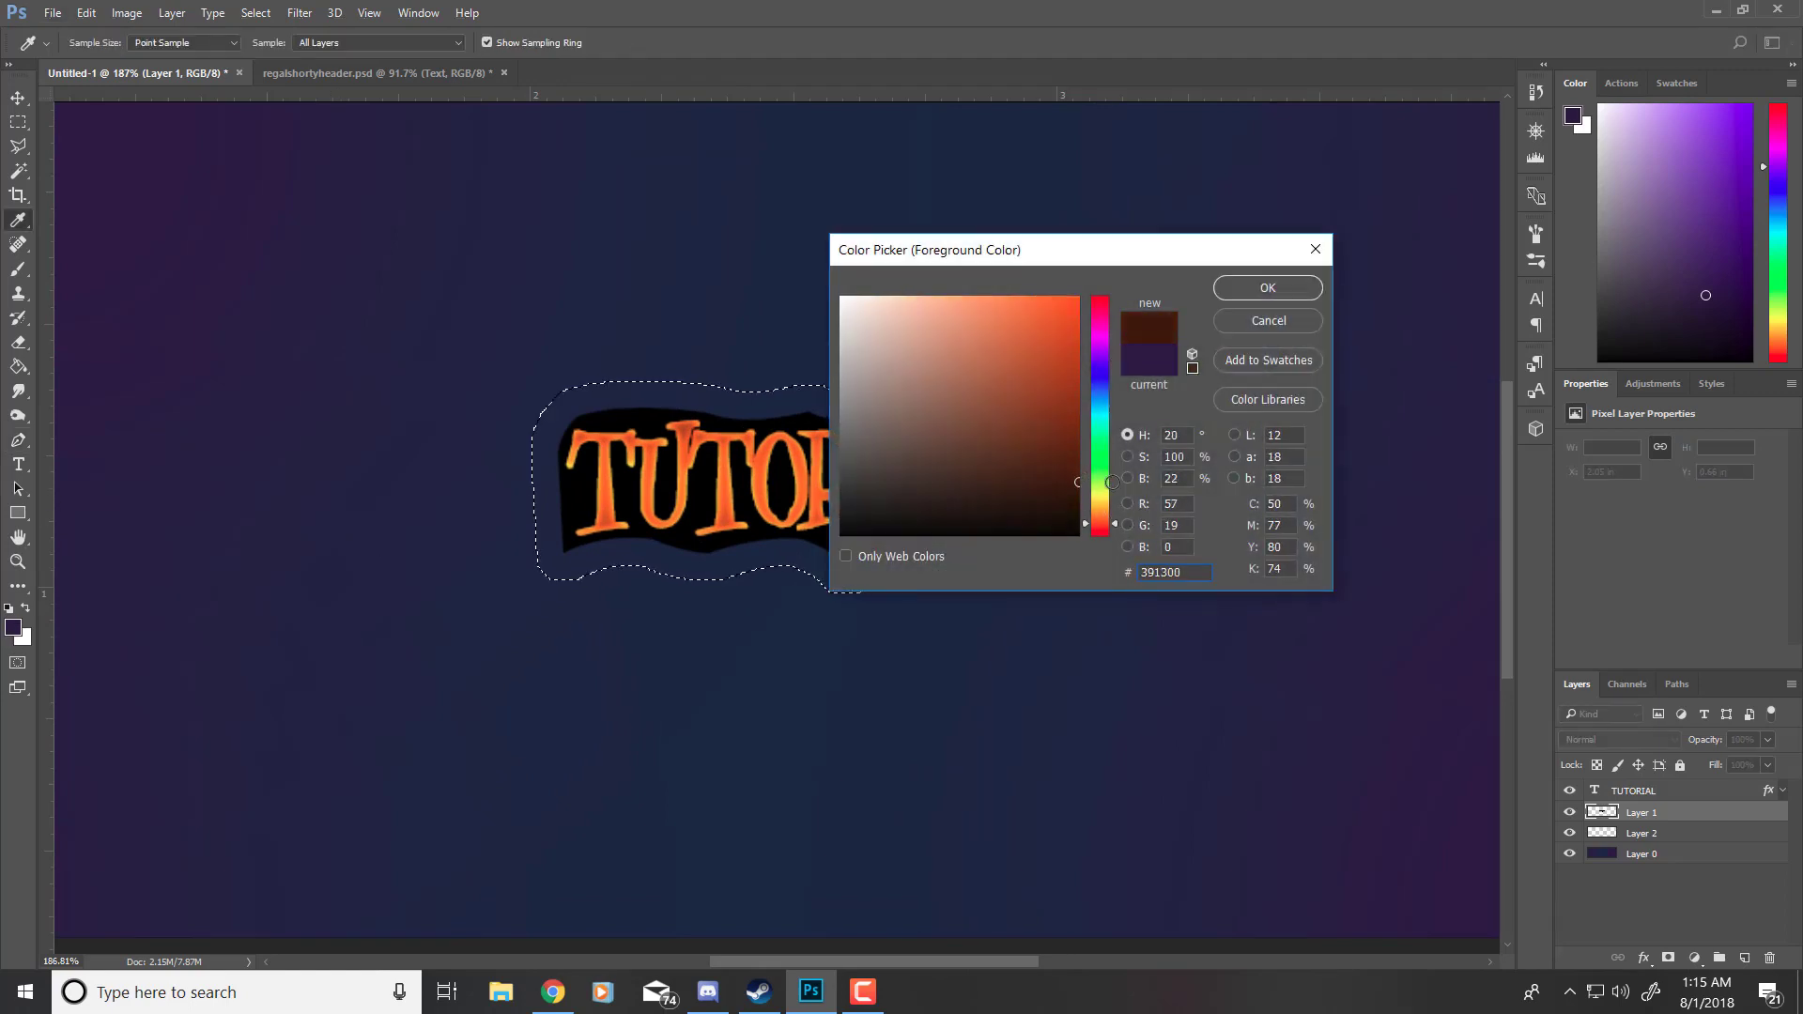
{"action": "left_click", "coordinate": [1265, 288]}
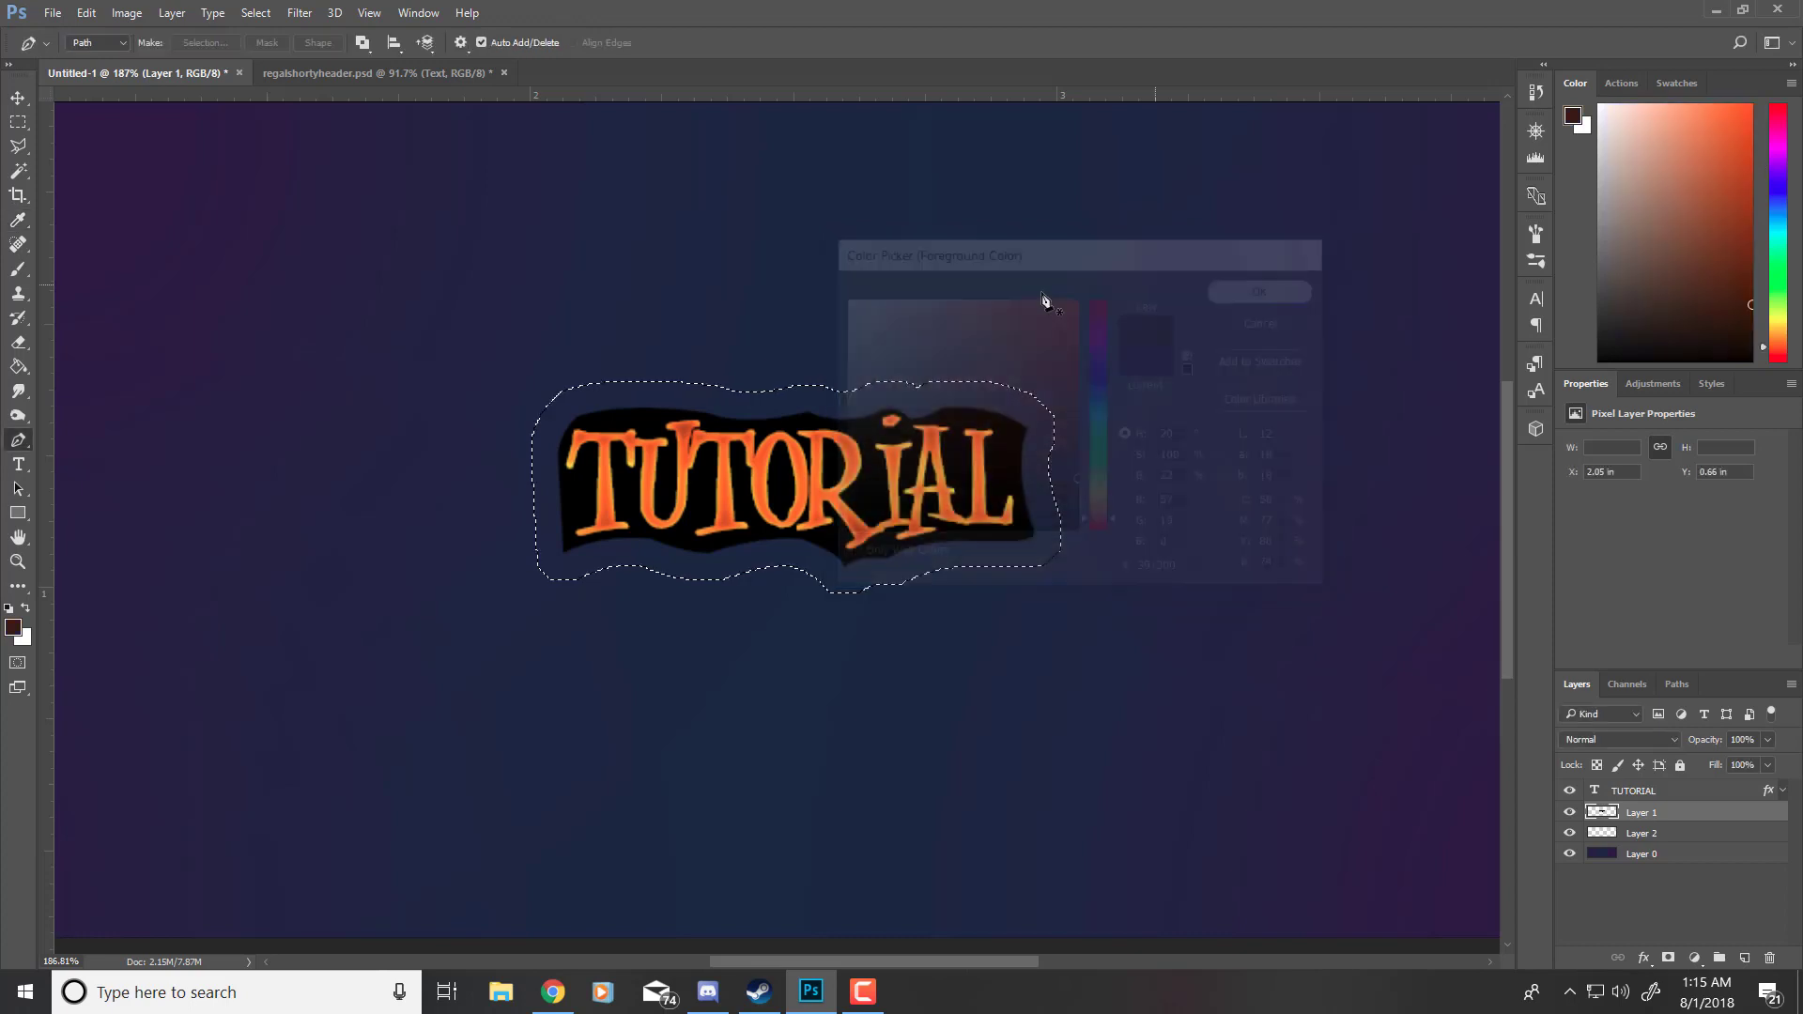
{"action": "left_click", "coordinate": [18, 366]}
{"action": "key", "text": "alt+bracketleft"}
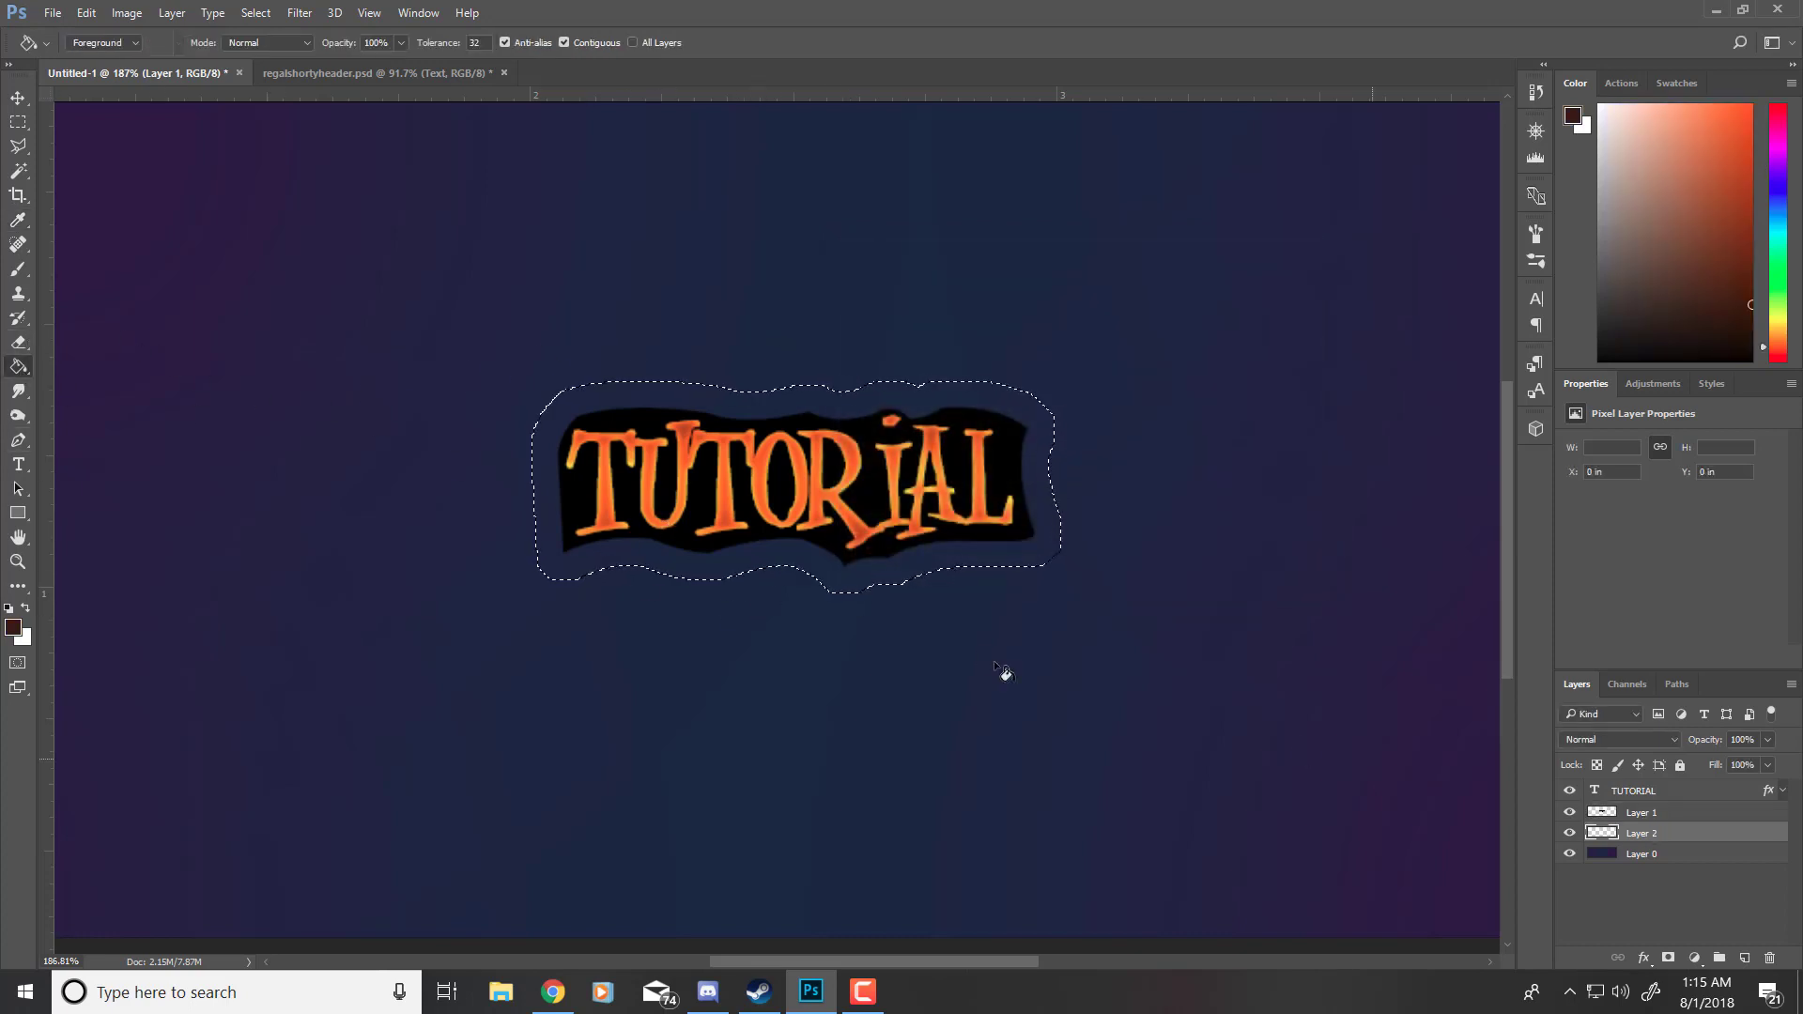
{"action": "left_click", "coordinate": [791, 543]}
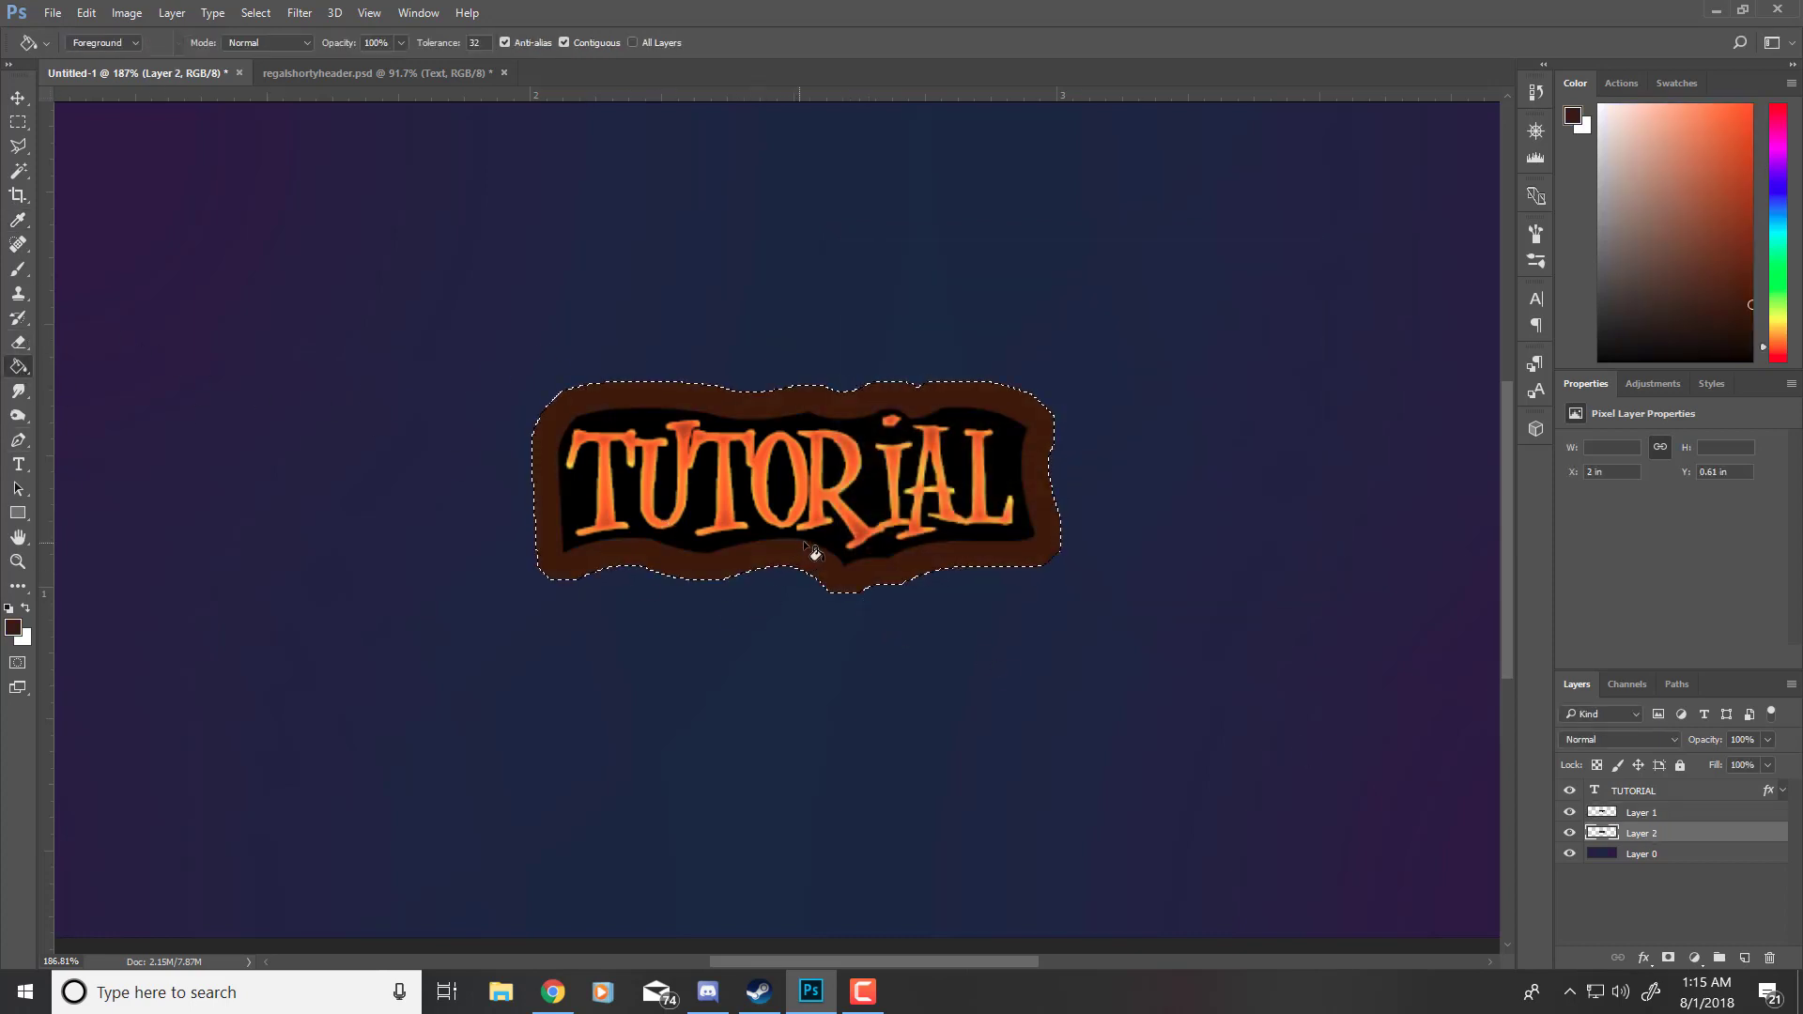
Step: Change the foreground color to yellowish brown 3e2504 and refill the border selection on Layer 2
{"action": "left_click", "coordinate": [14, 628]}
{"action": "left_click", "coordinate": [1099, 520]}
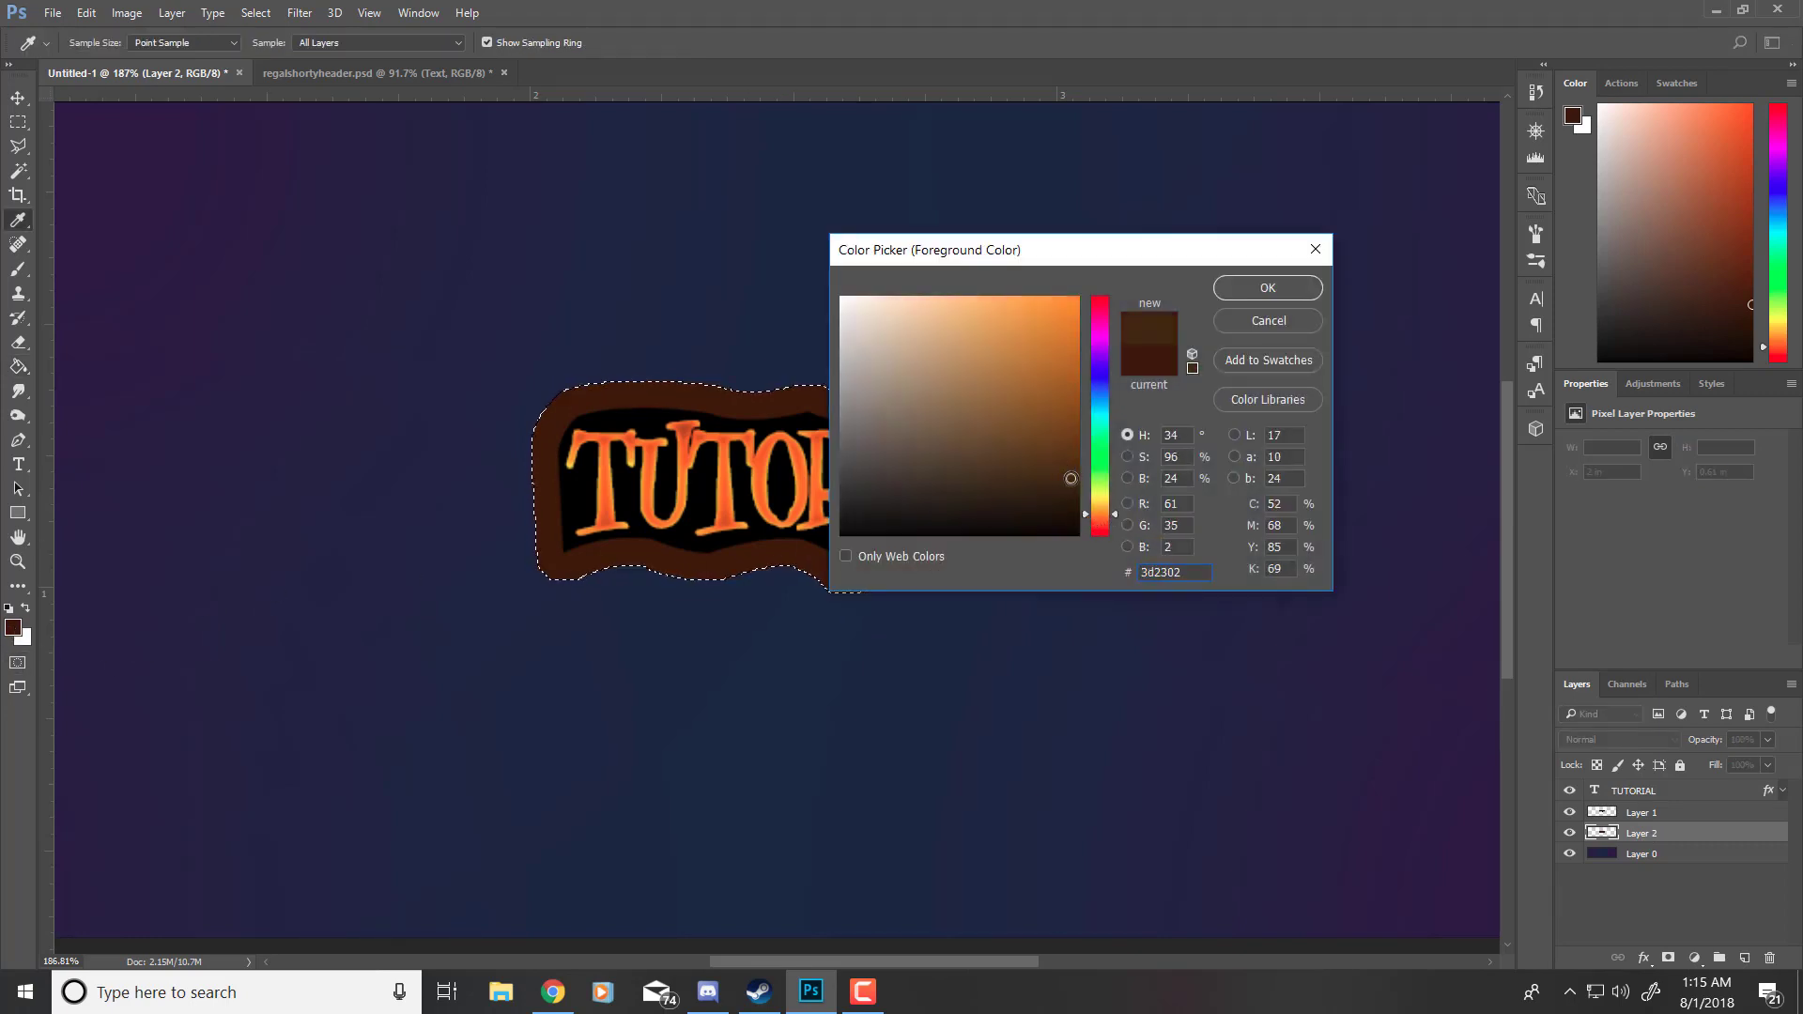
{"action": "left_click", "coordinate": [1268, 287]}
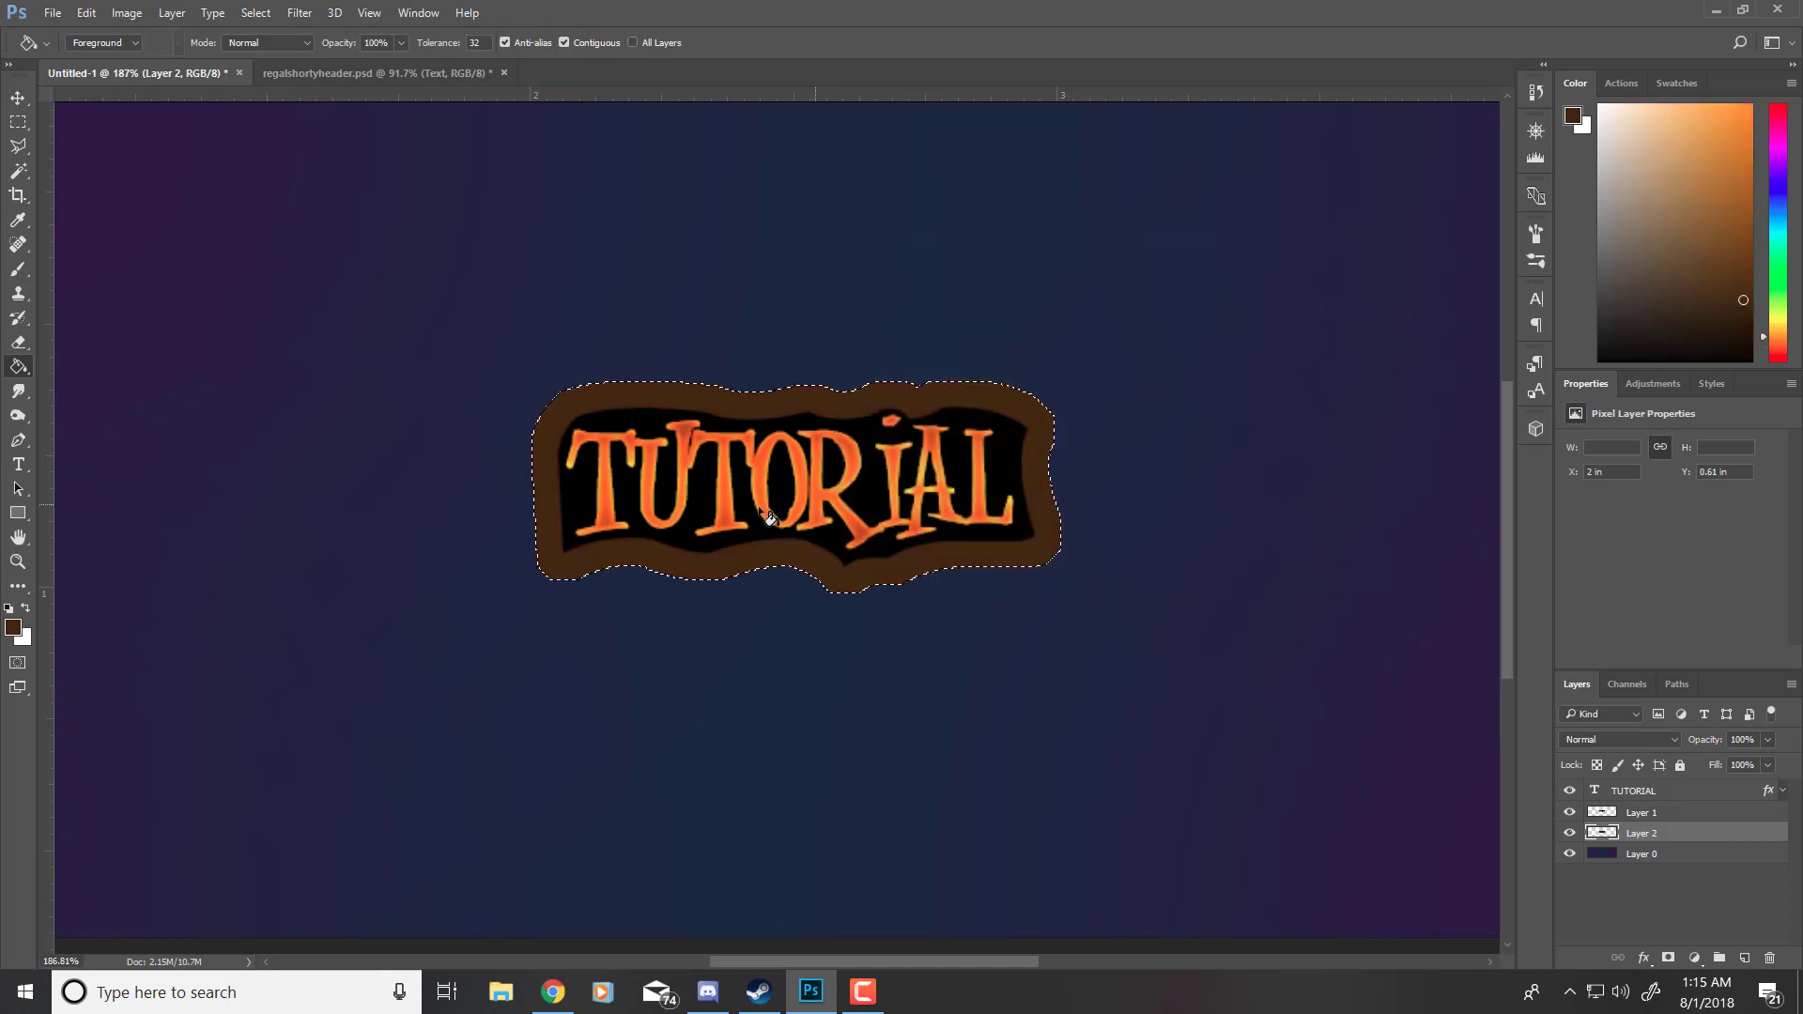
Step: Change the foreground color to very dark reddish brown 2a0b00 and refill the border on Layer 2
{"action": "left_click", "coordinate": [14, 627]}
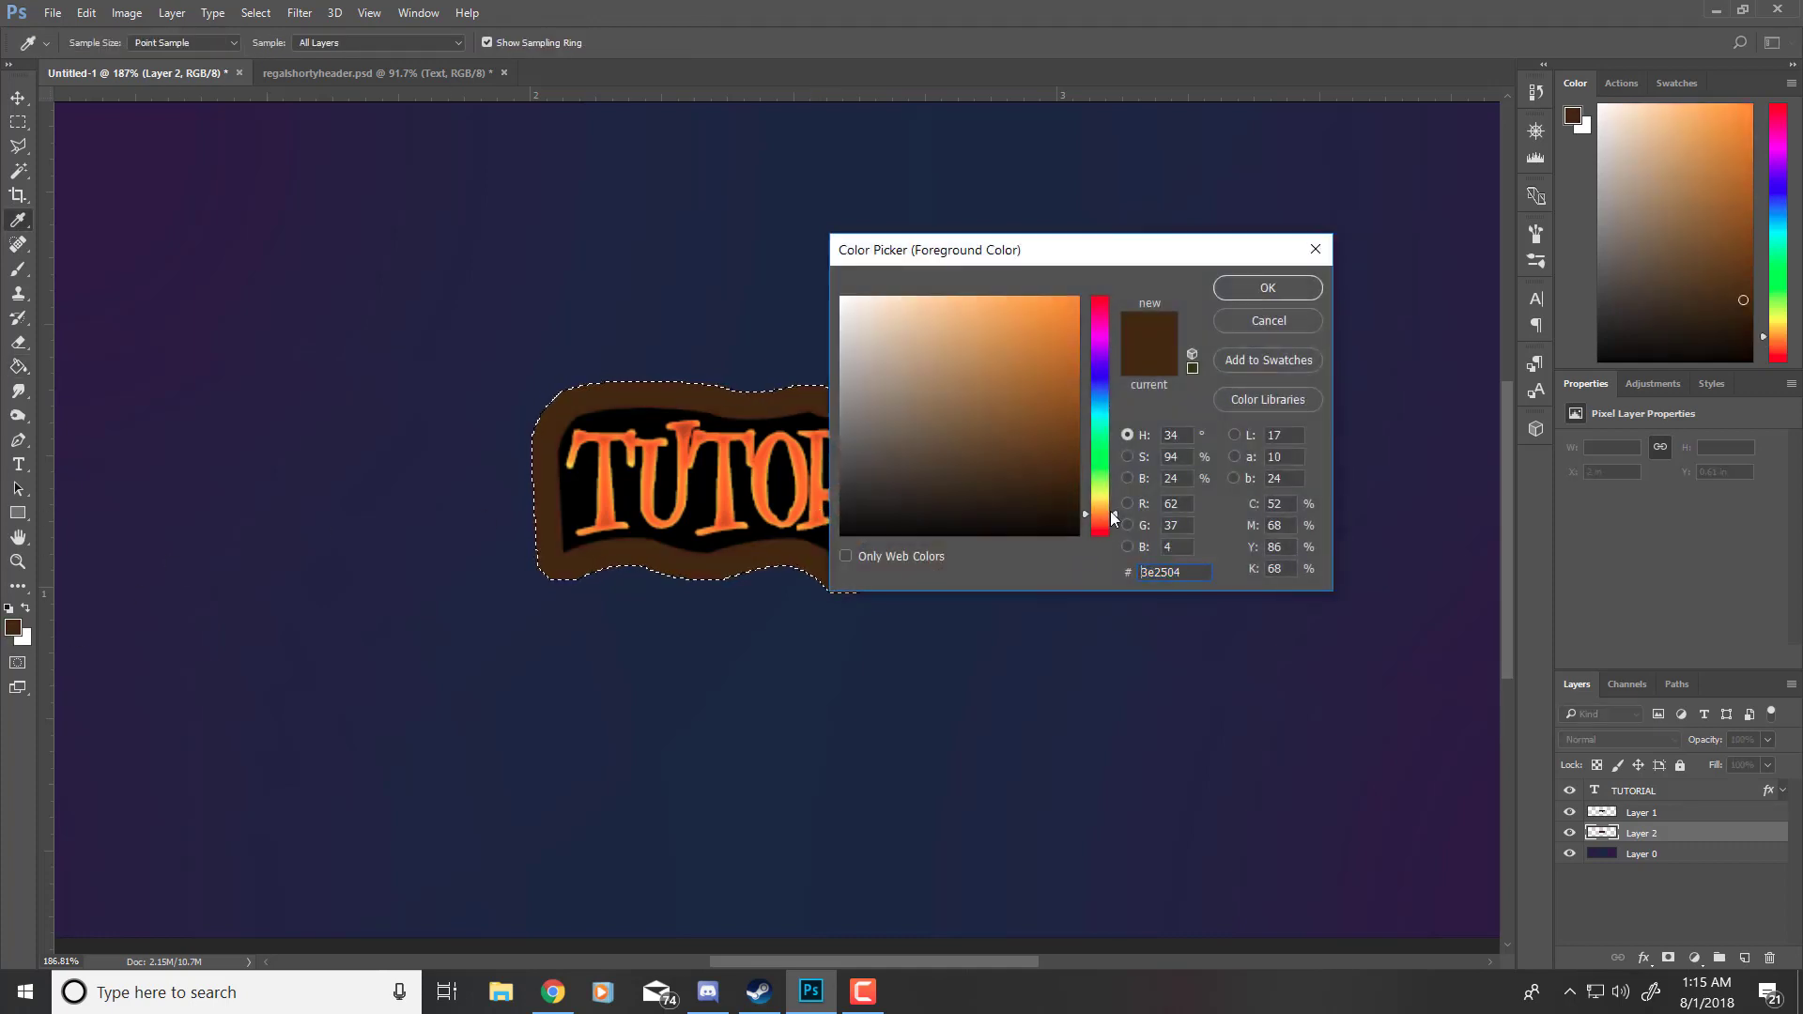
{"action": "left_click_drag", "start_coordinate": [1112, 515], "coordinate": [1201, 527]}
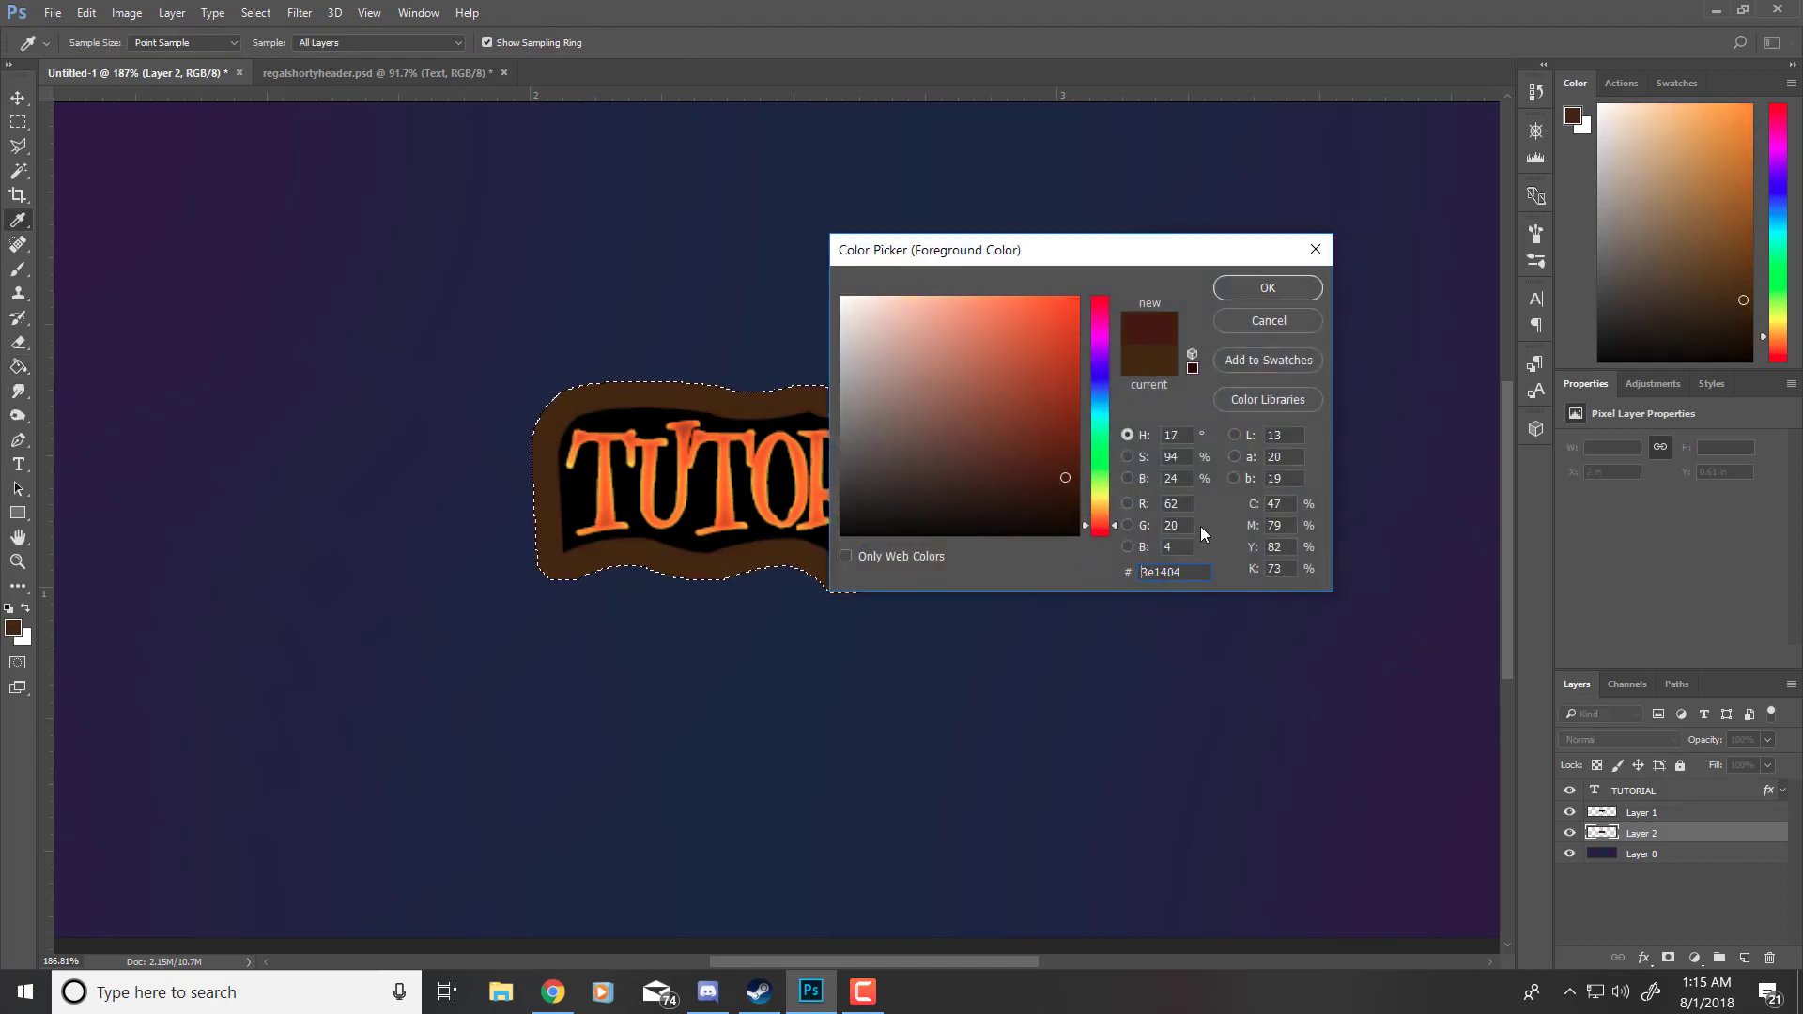
{"action": "left_click_drag", "start_coordinate": [1069, 479], "coordinate": [1120, 491]}
{"action": "left_click", "coordinate": [1257, 297]}
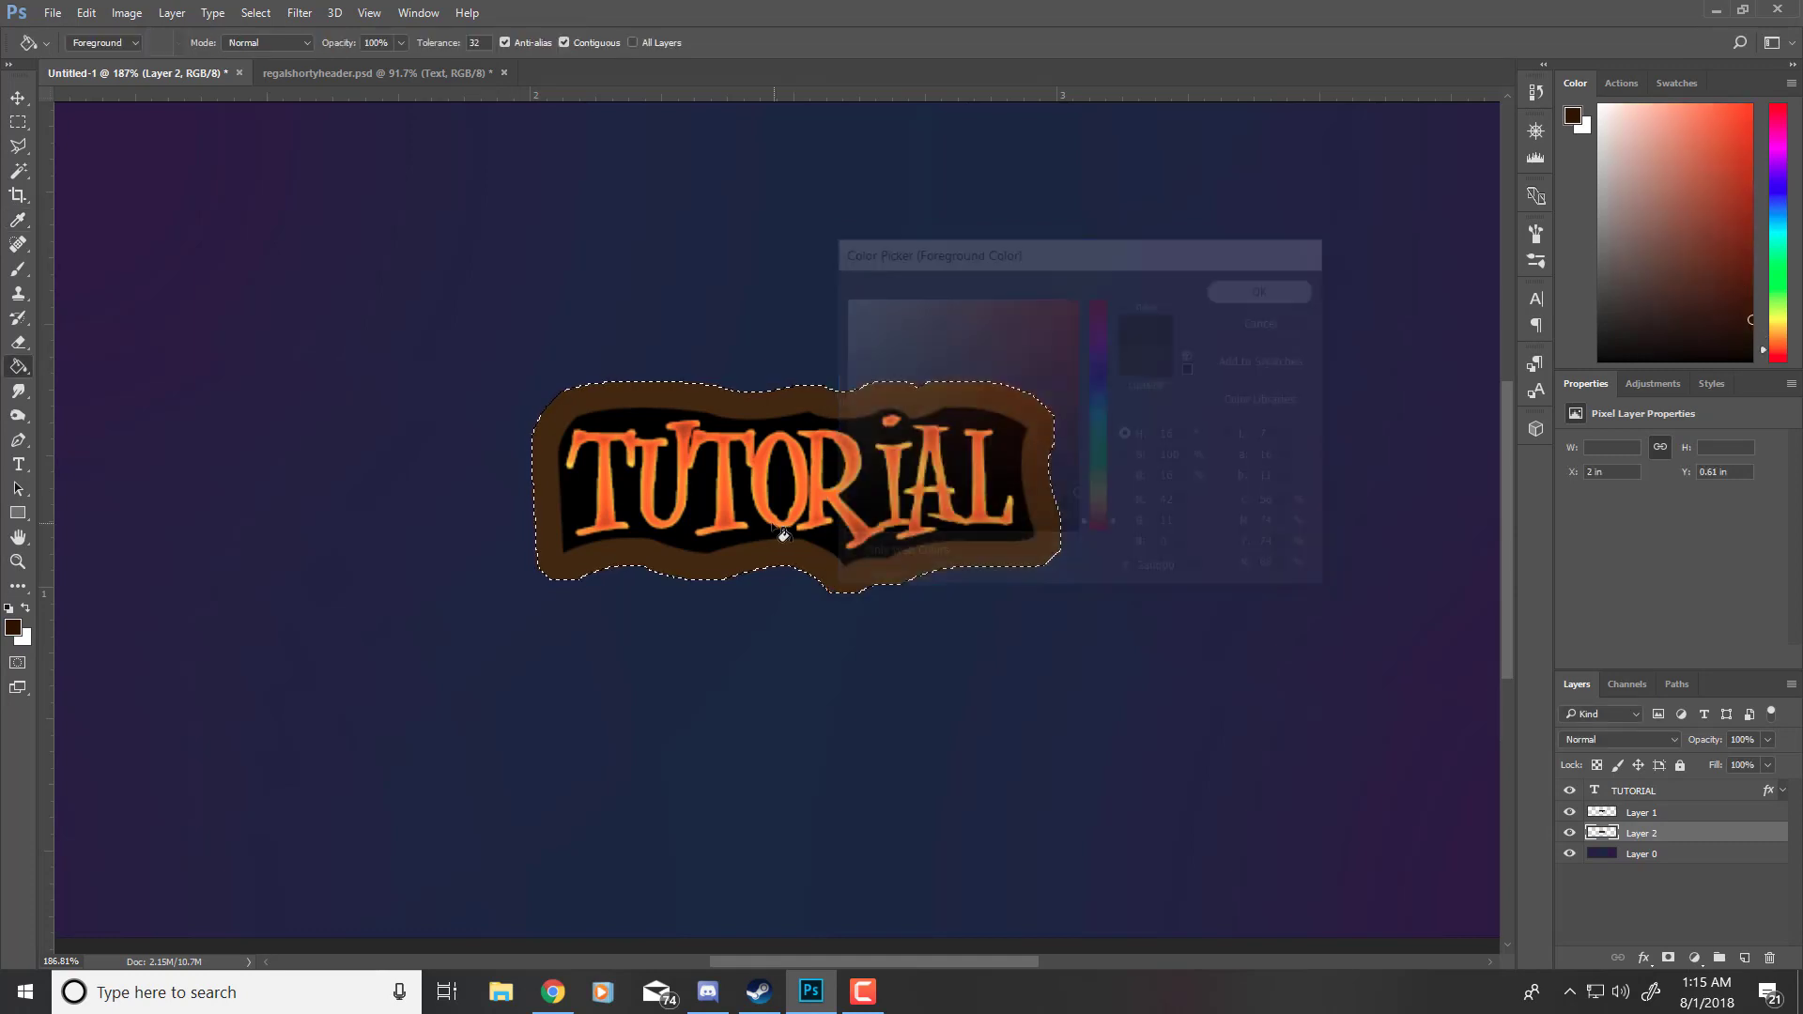
{"action": "left_click", "coordinate": [786, 533]}
Step: Pick a brighter dark red, refill the border selection on Layer 2 with it and deselect
{"action": "left_click", "coordinate": [13, 629]}
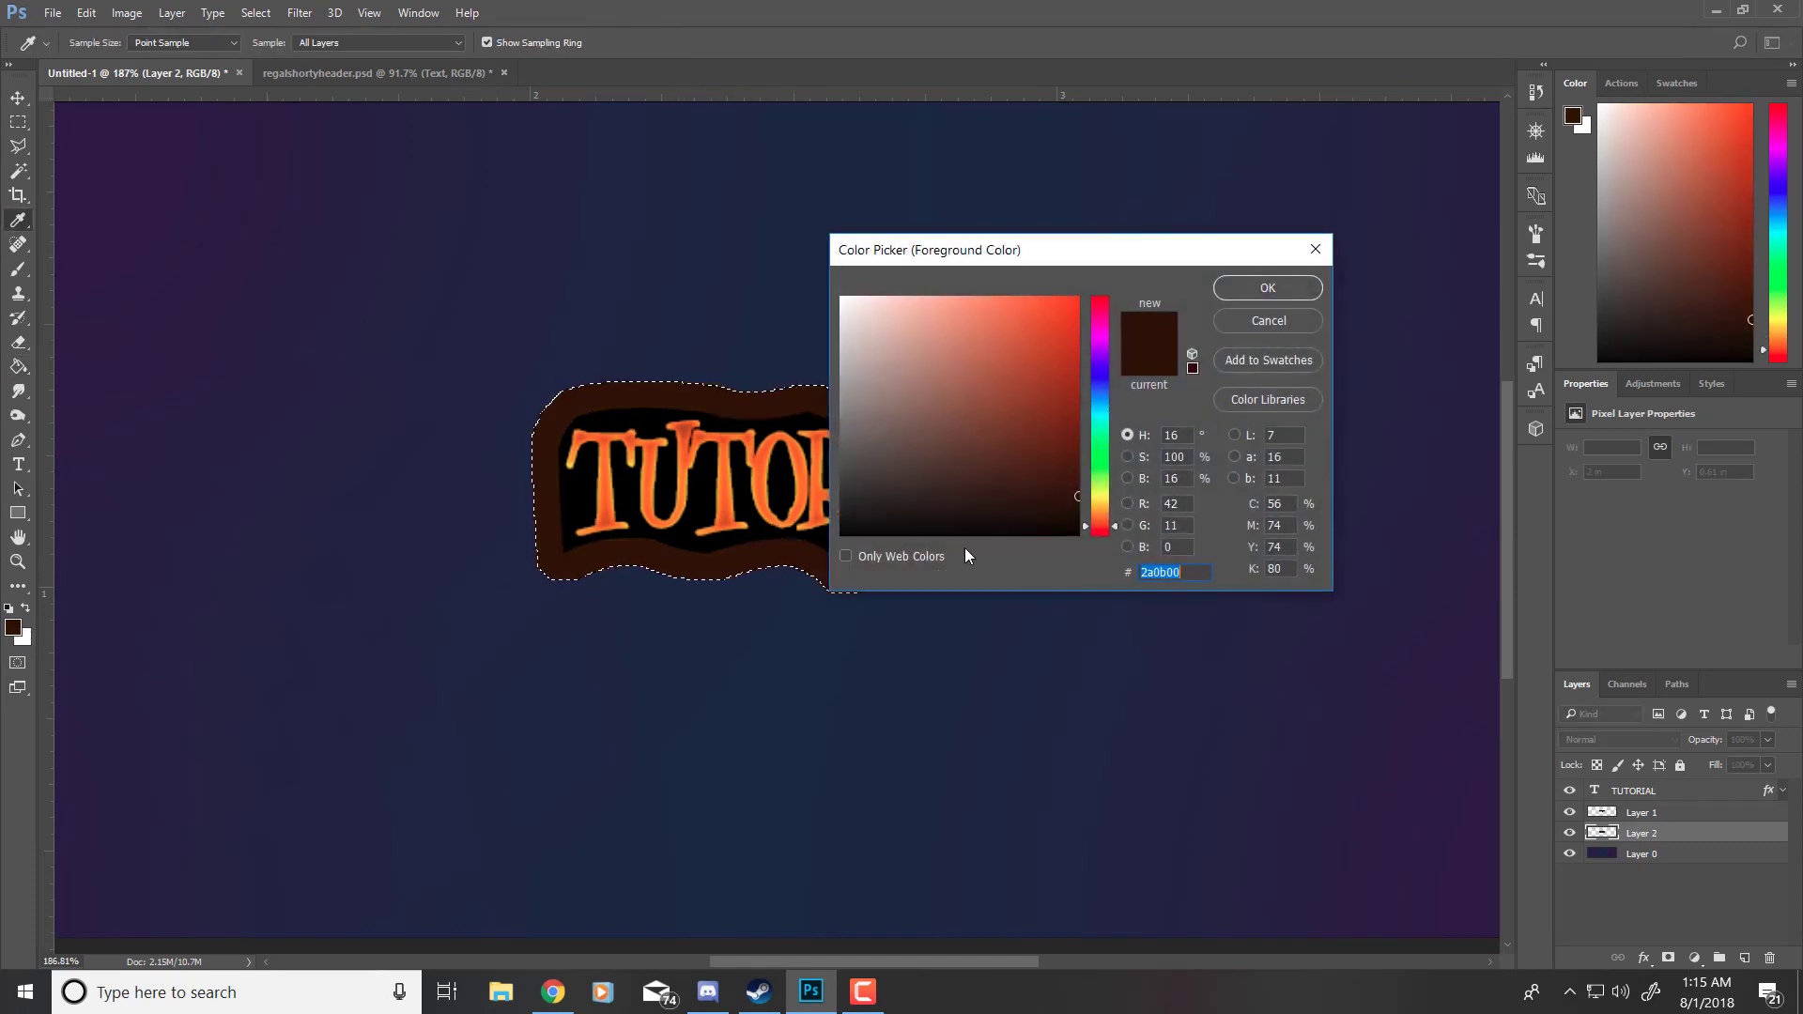
{"action": "type", "text": "7a412d"}
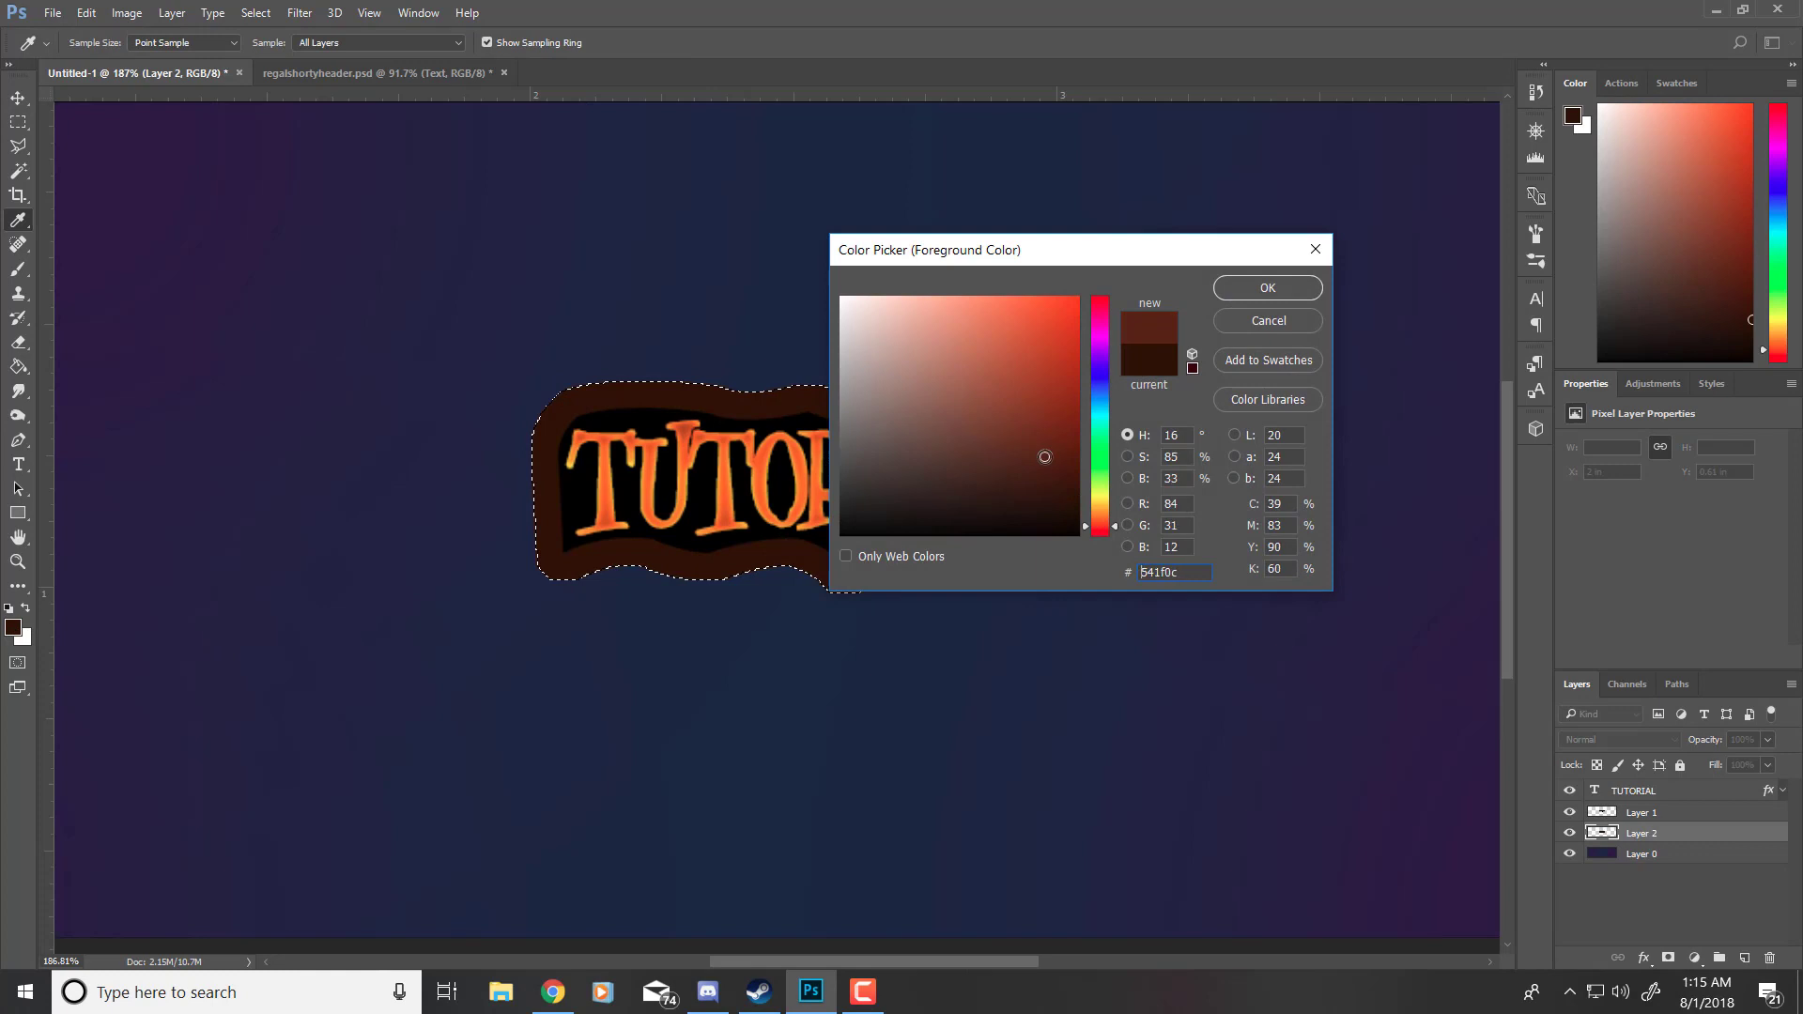
{"action": "left_click", "coordinate": [1258, 293]}
{"action": "left_click", "coordinate": [811, 520]}
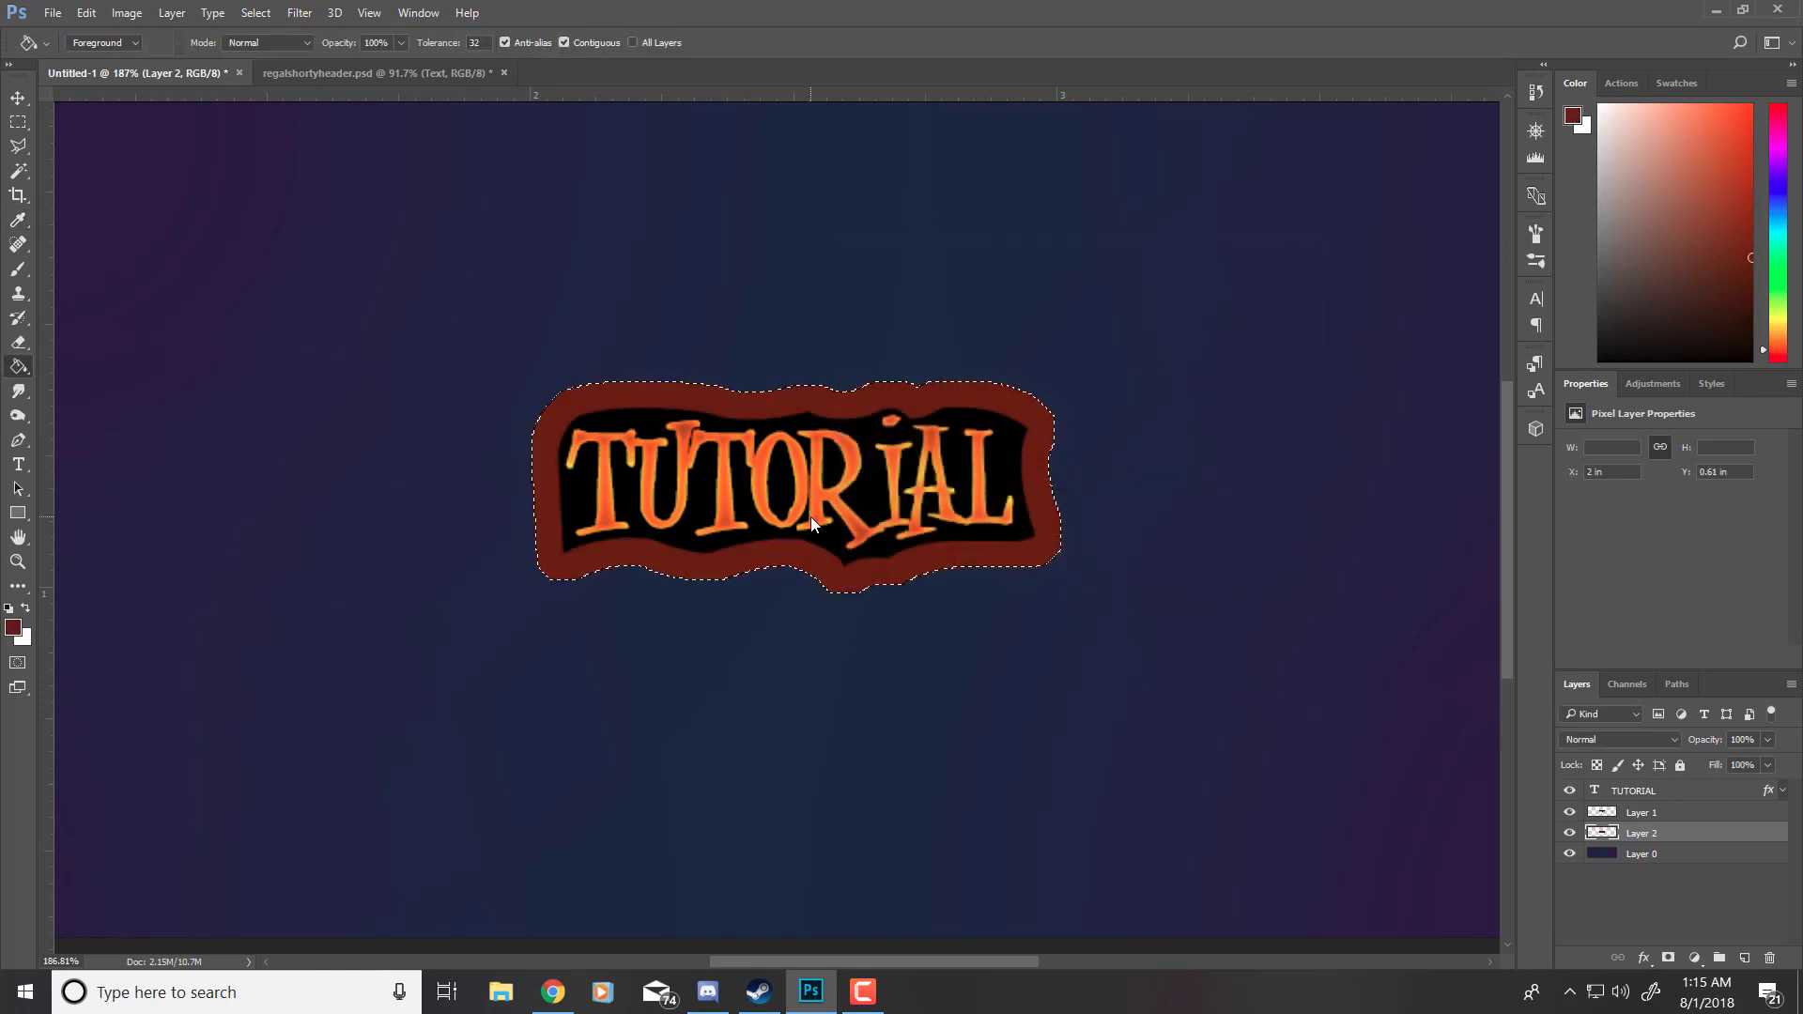
{"action": "key", "text": "ctrl+d"}
{"action": "scroll", "coordinate": [815, 587], "scroll_direction": "down", "scroll_amount": 5}
{"action": "scroll", "coordinate": [812, 582], "scroll_direction": "up", "scroll_amount": 4}
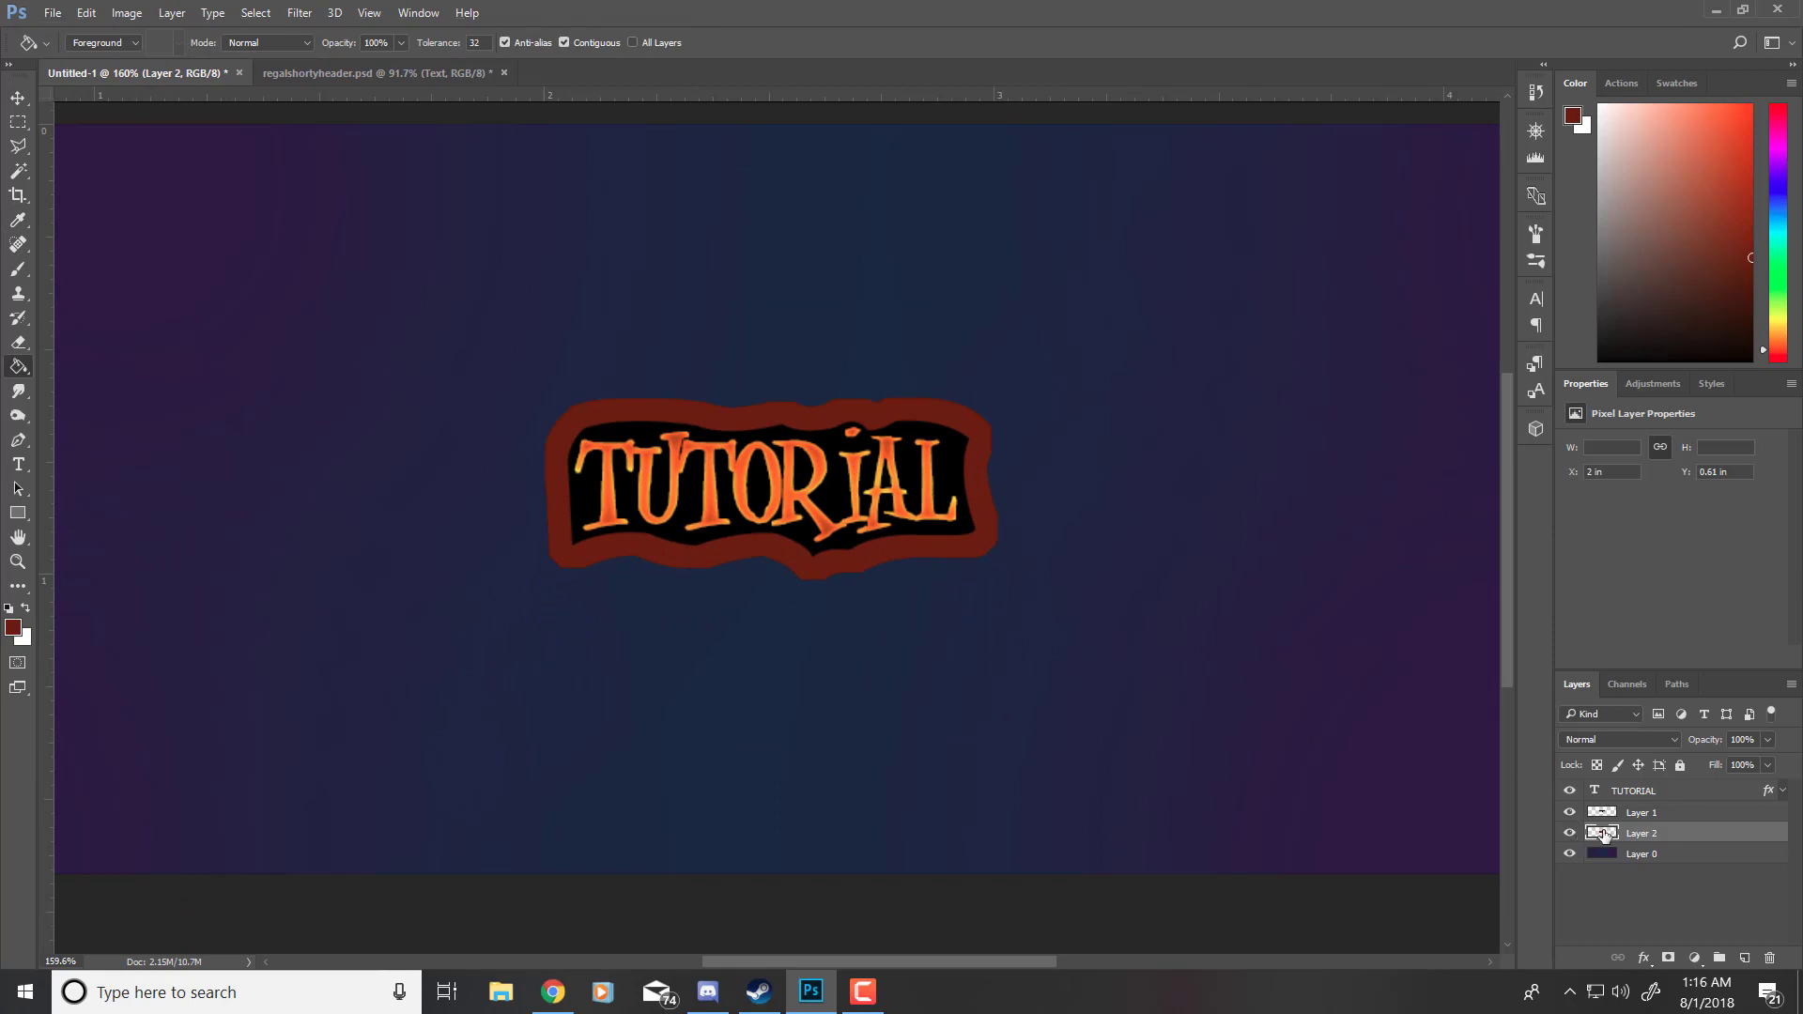
Step: Load the dark red border's pixels on Layer 2 as a selection and add a new layer above it
{"action": "right_click", "coordinate": [1603, 835]}
{"action": "left_click", "coordinate": [1540, 445]}
{"action": "left_click", "coordinate": [1745, 958]}
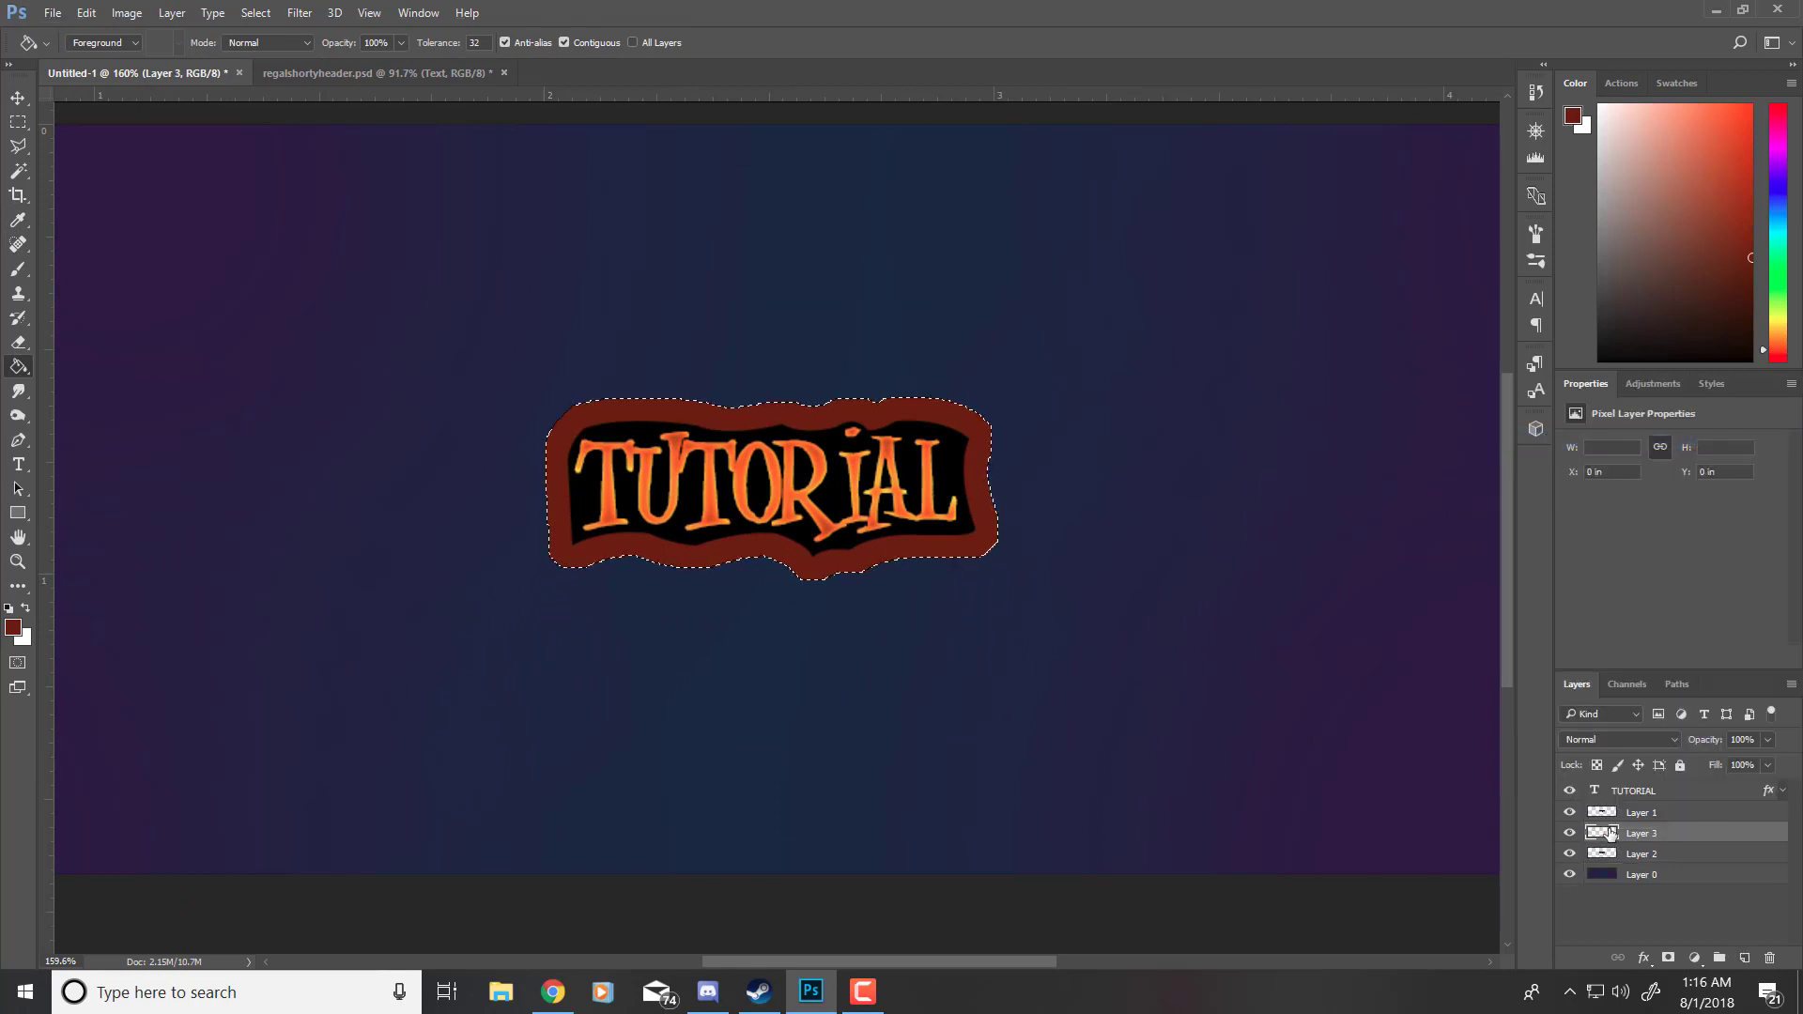
Step: Contract the selection slightly so it sits just inside the dark red border's outer edge
{"action": "left_click", "coordinate": [256, 13]}
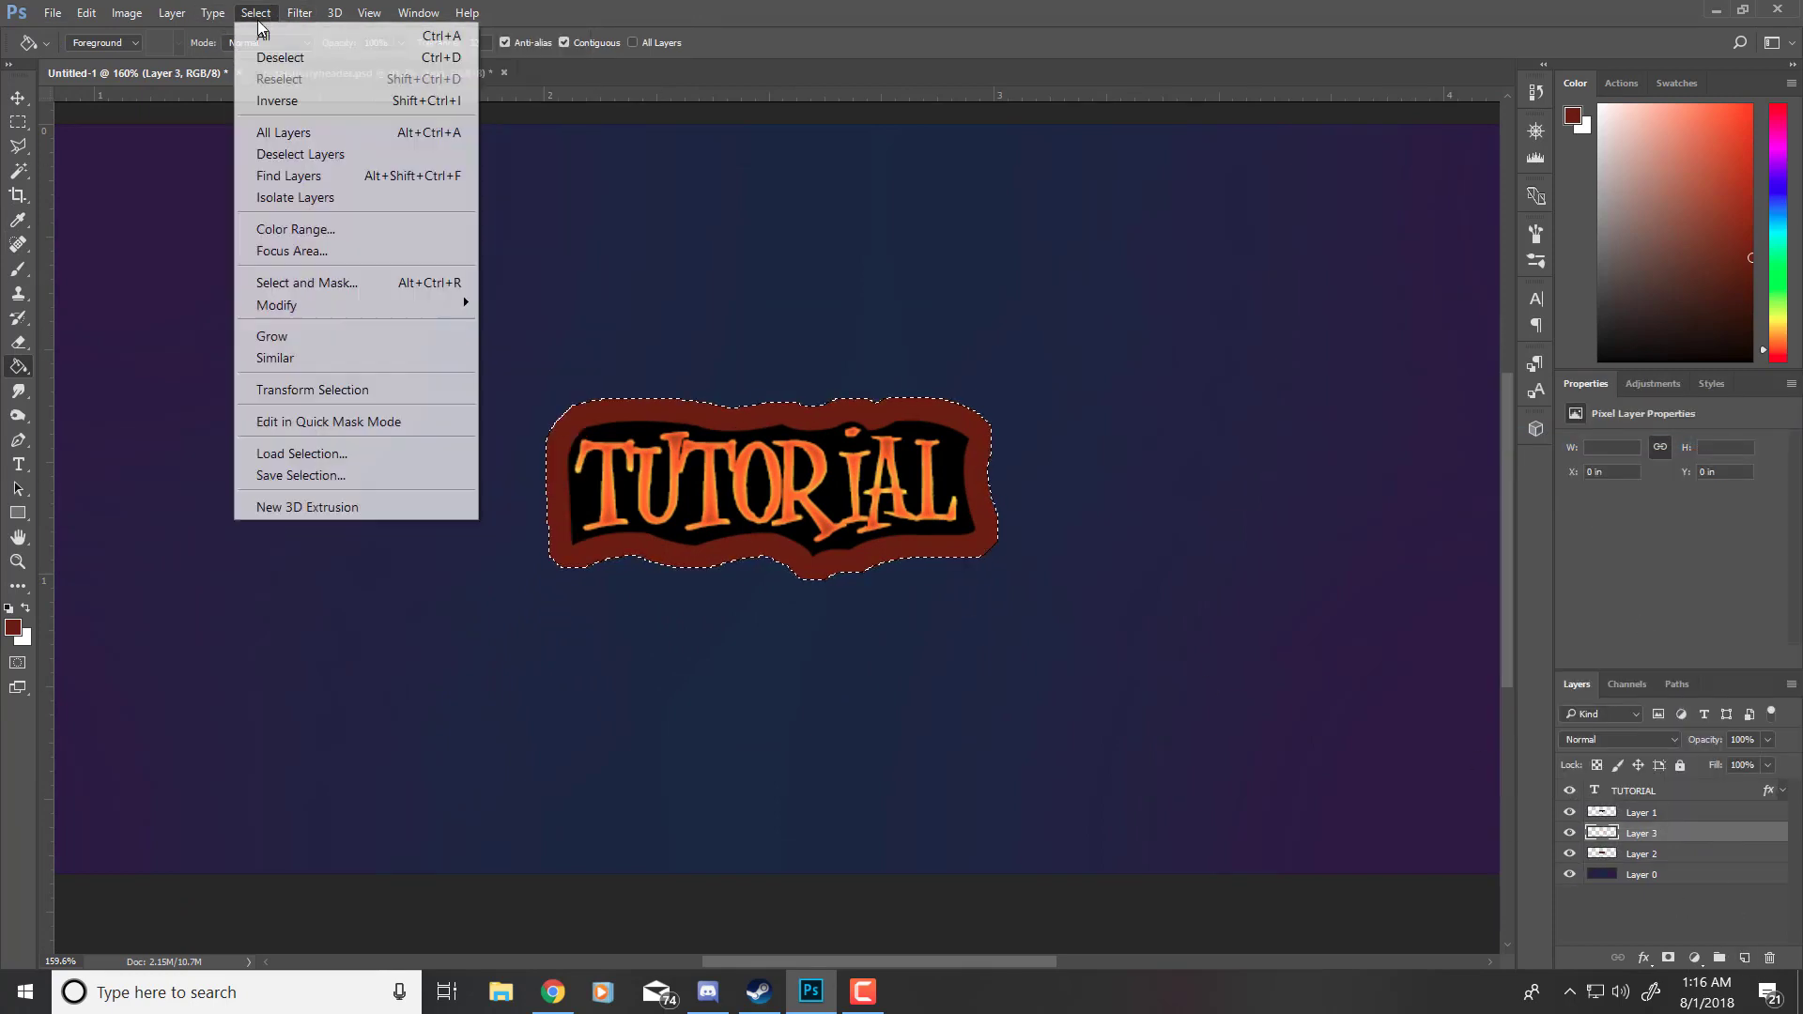
{"action": "mouse_move", "coordinate": [415, 304]}
{"action": "left_click", "coordinate": [568, 369]}
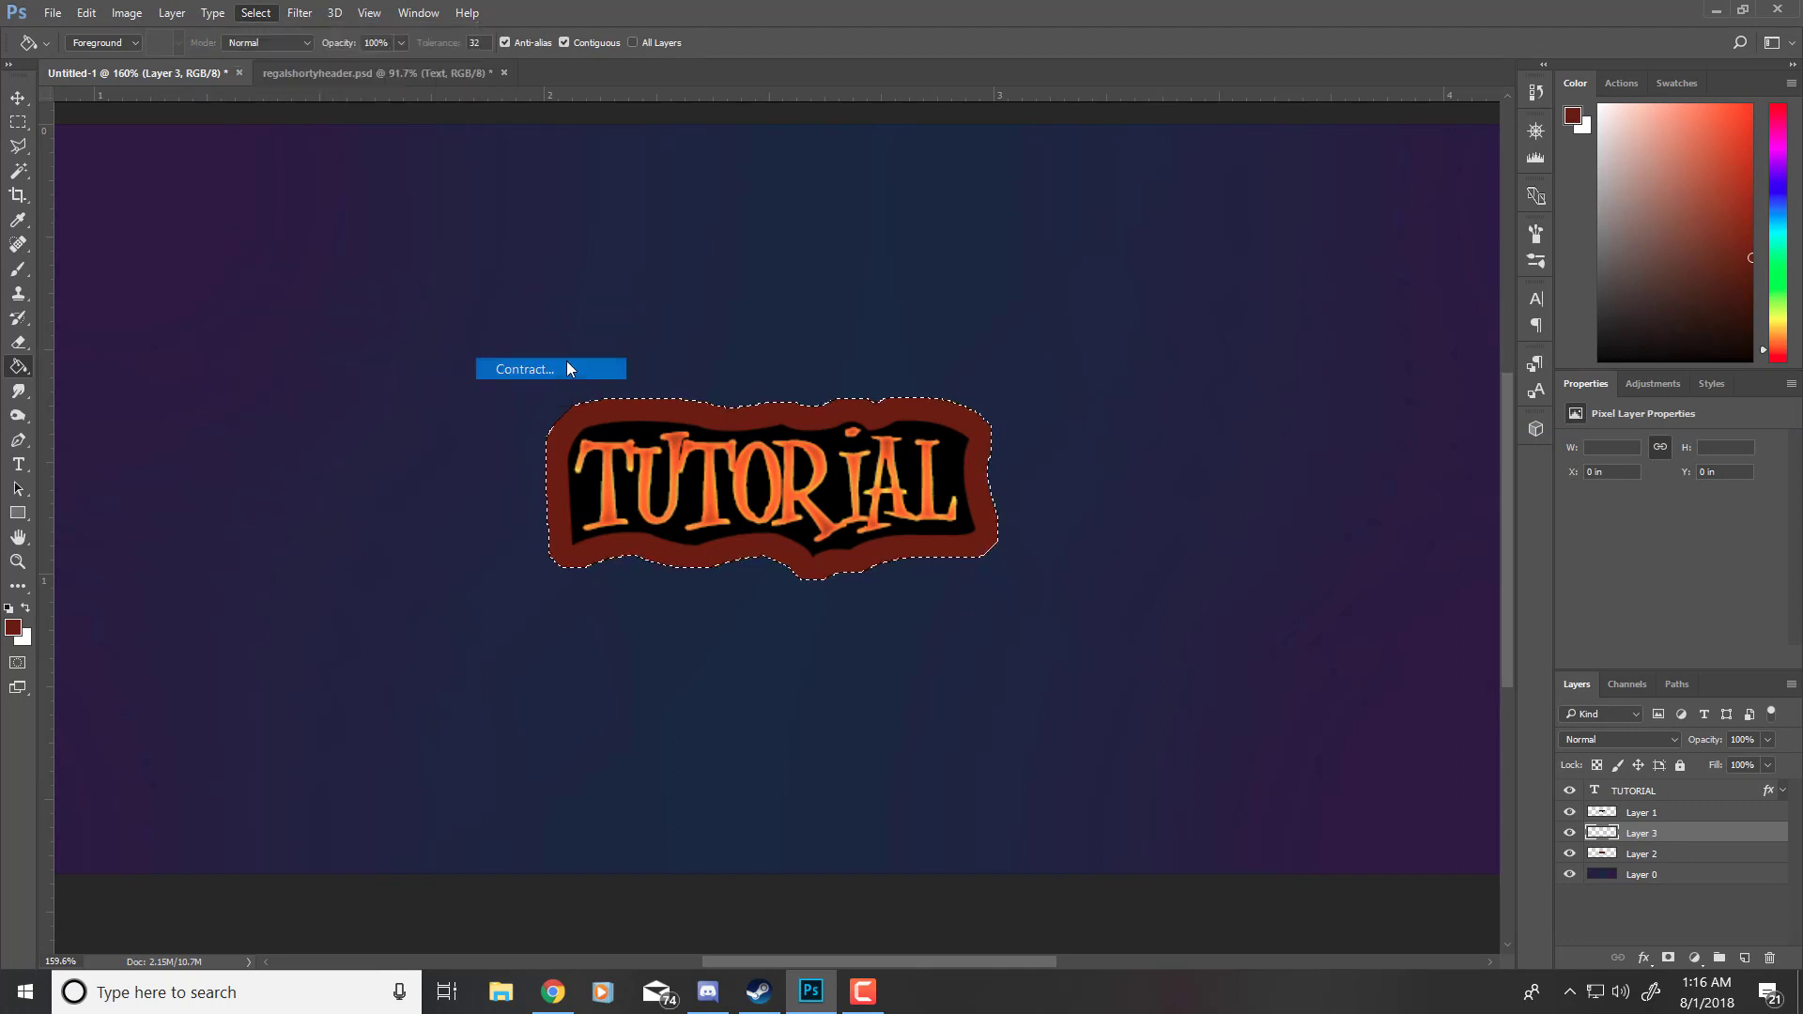
{"action": "left_click", "coordinate": [996, 340]}
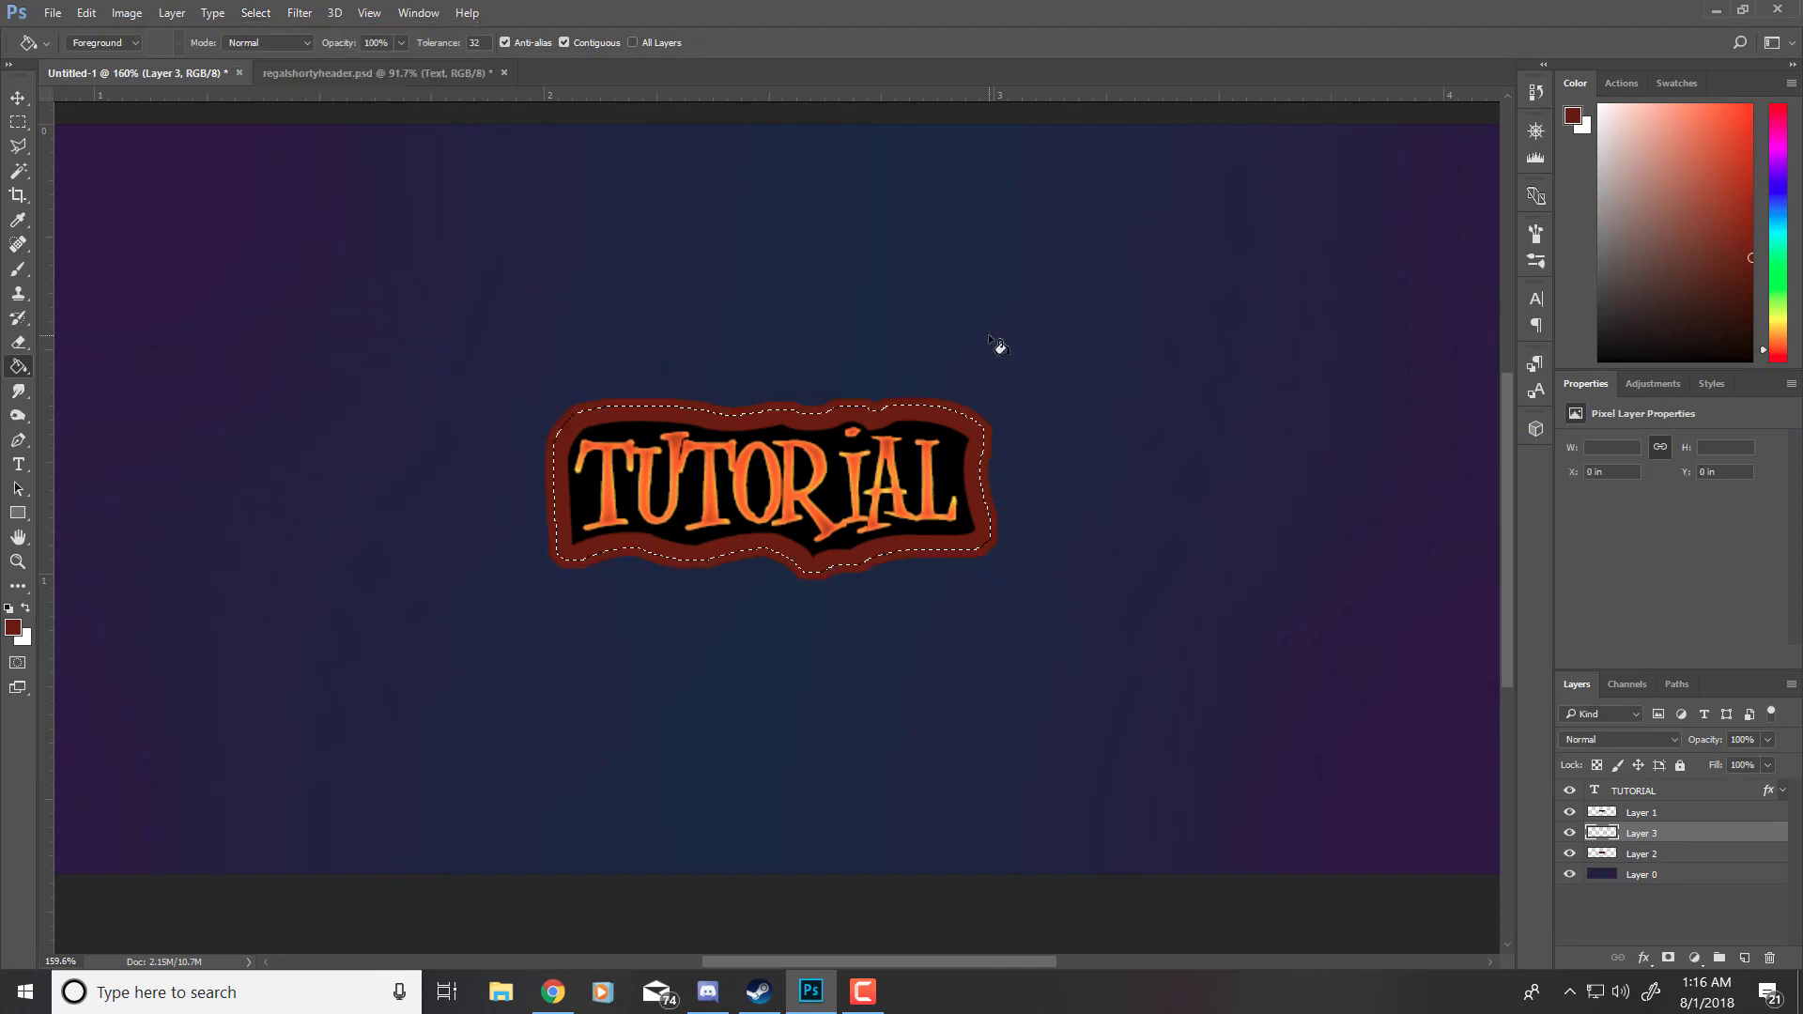
Step: Set the foreground color to orange d16700
{"action": "key", "text": "i"}
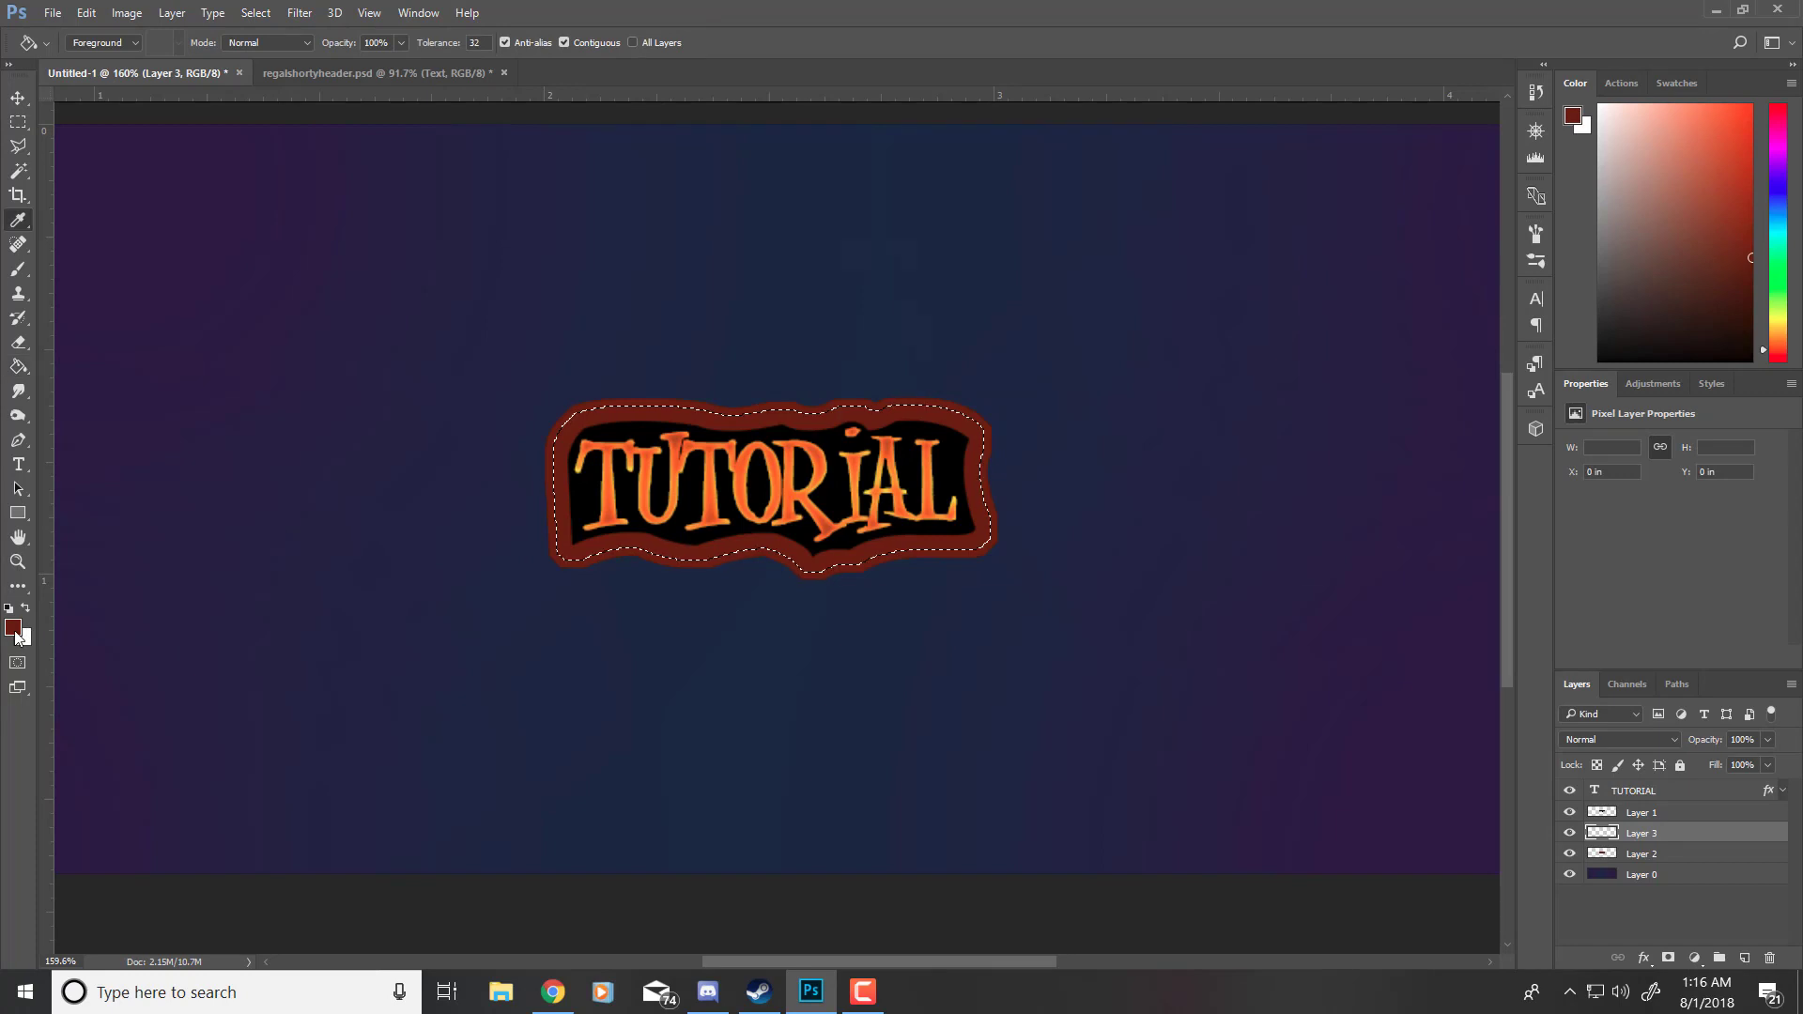
{"action": "left_click", "coordinate": [13, 628]}
{"action": "type", "text": "c93e0d"}
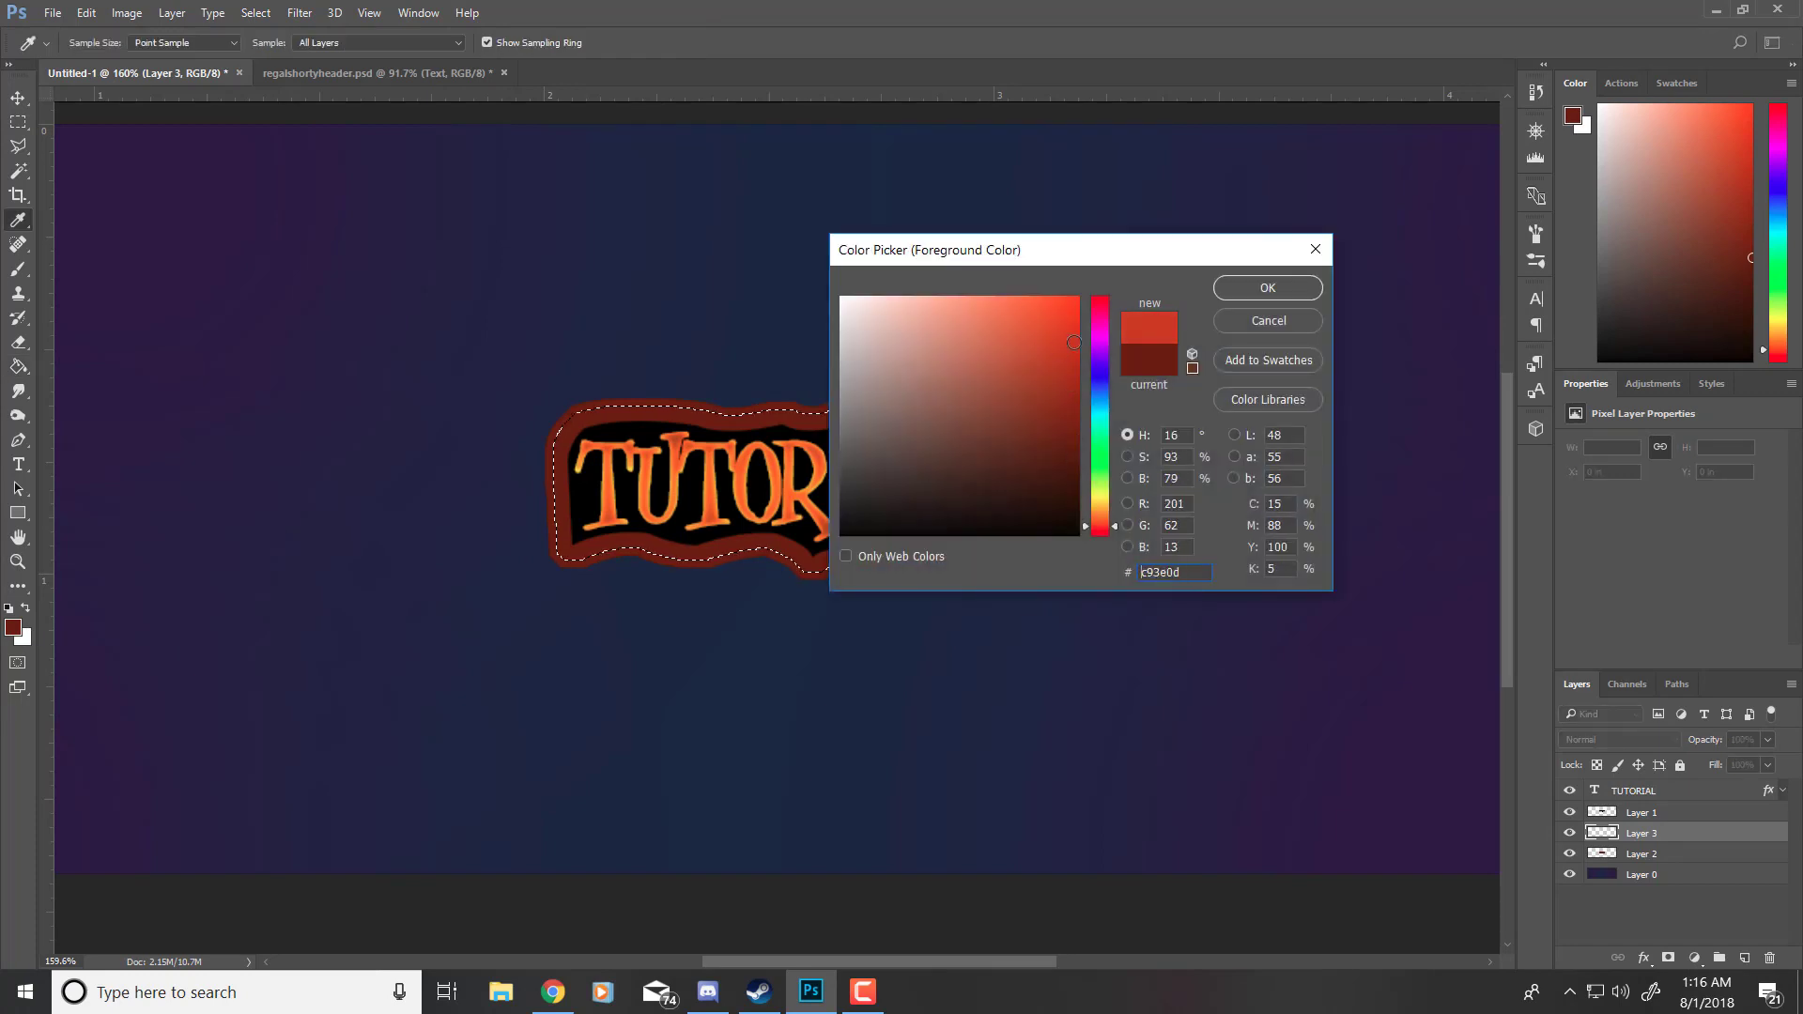
{"action": "type", "text": "d16700"}
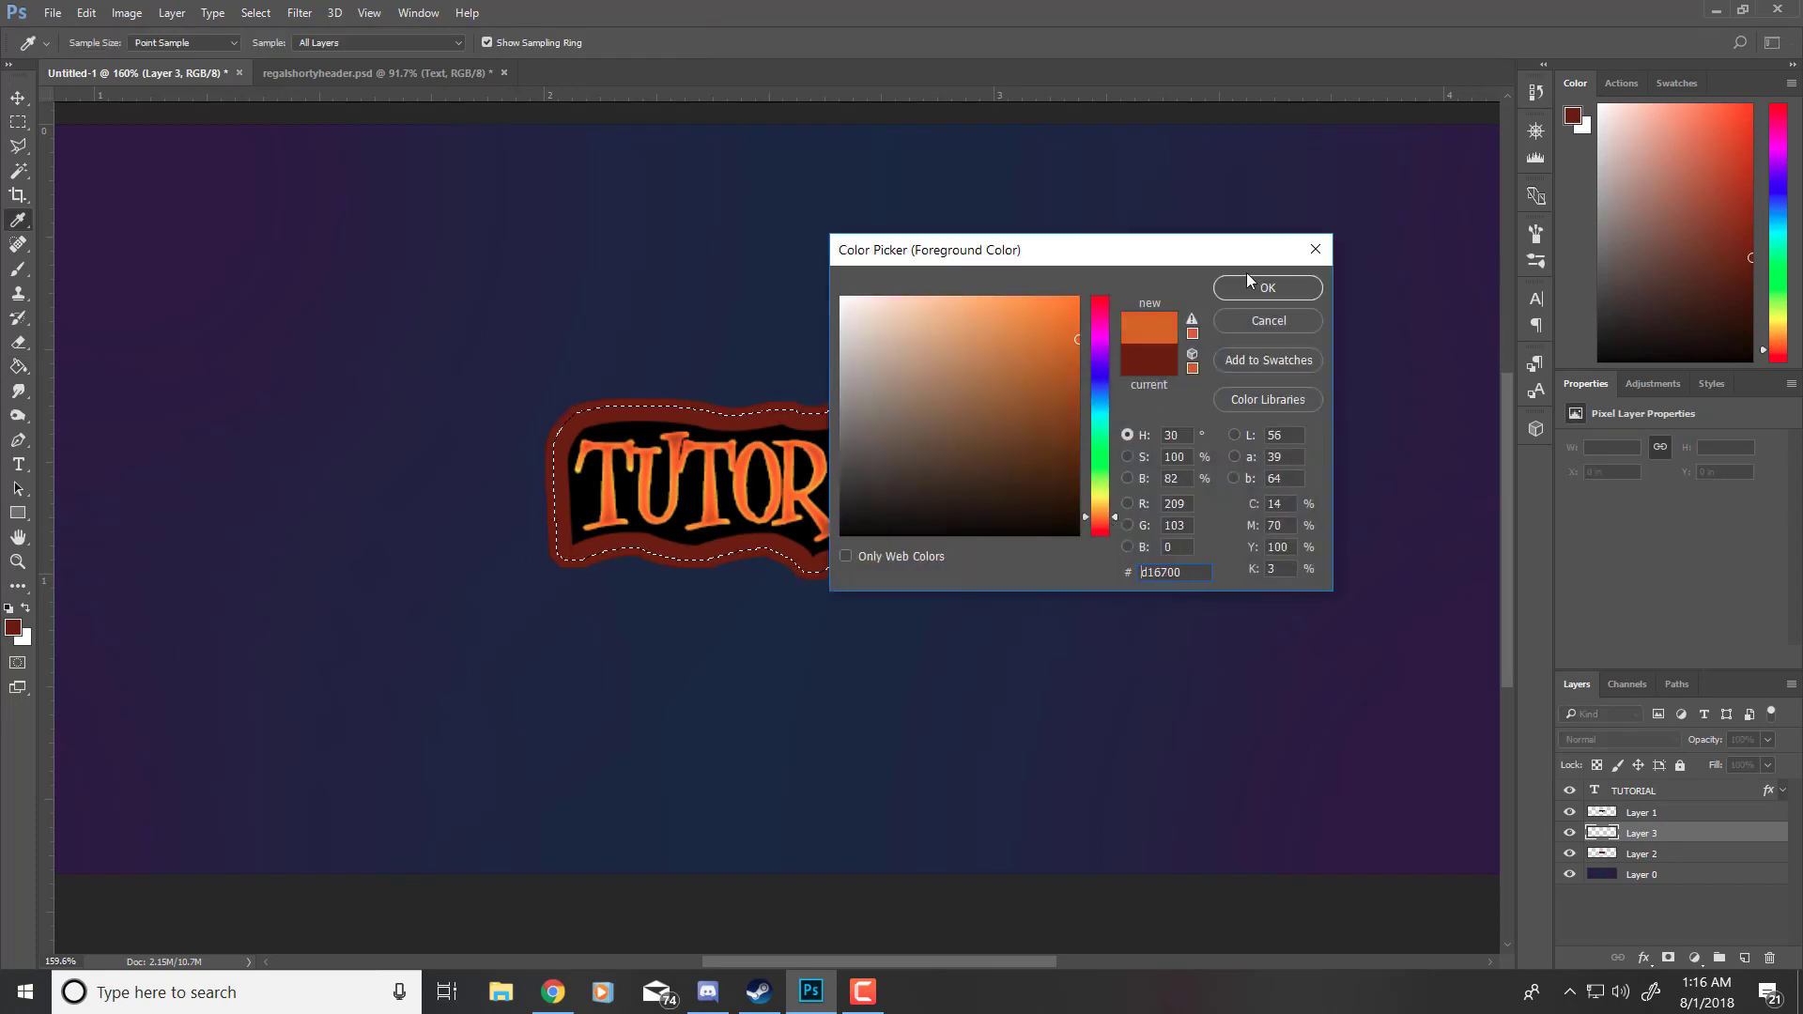
{"action": "left_click", "coordinate": [1259, 286]}
{"action": "key", "text": "g"}
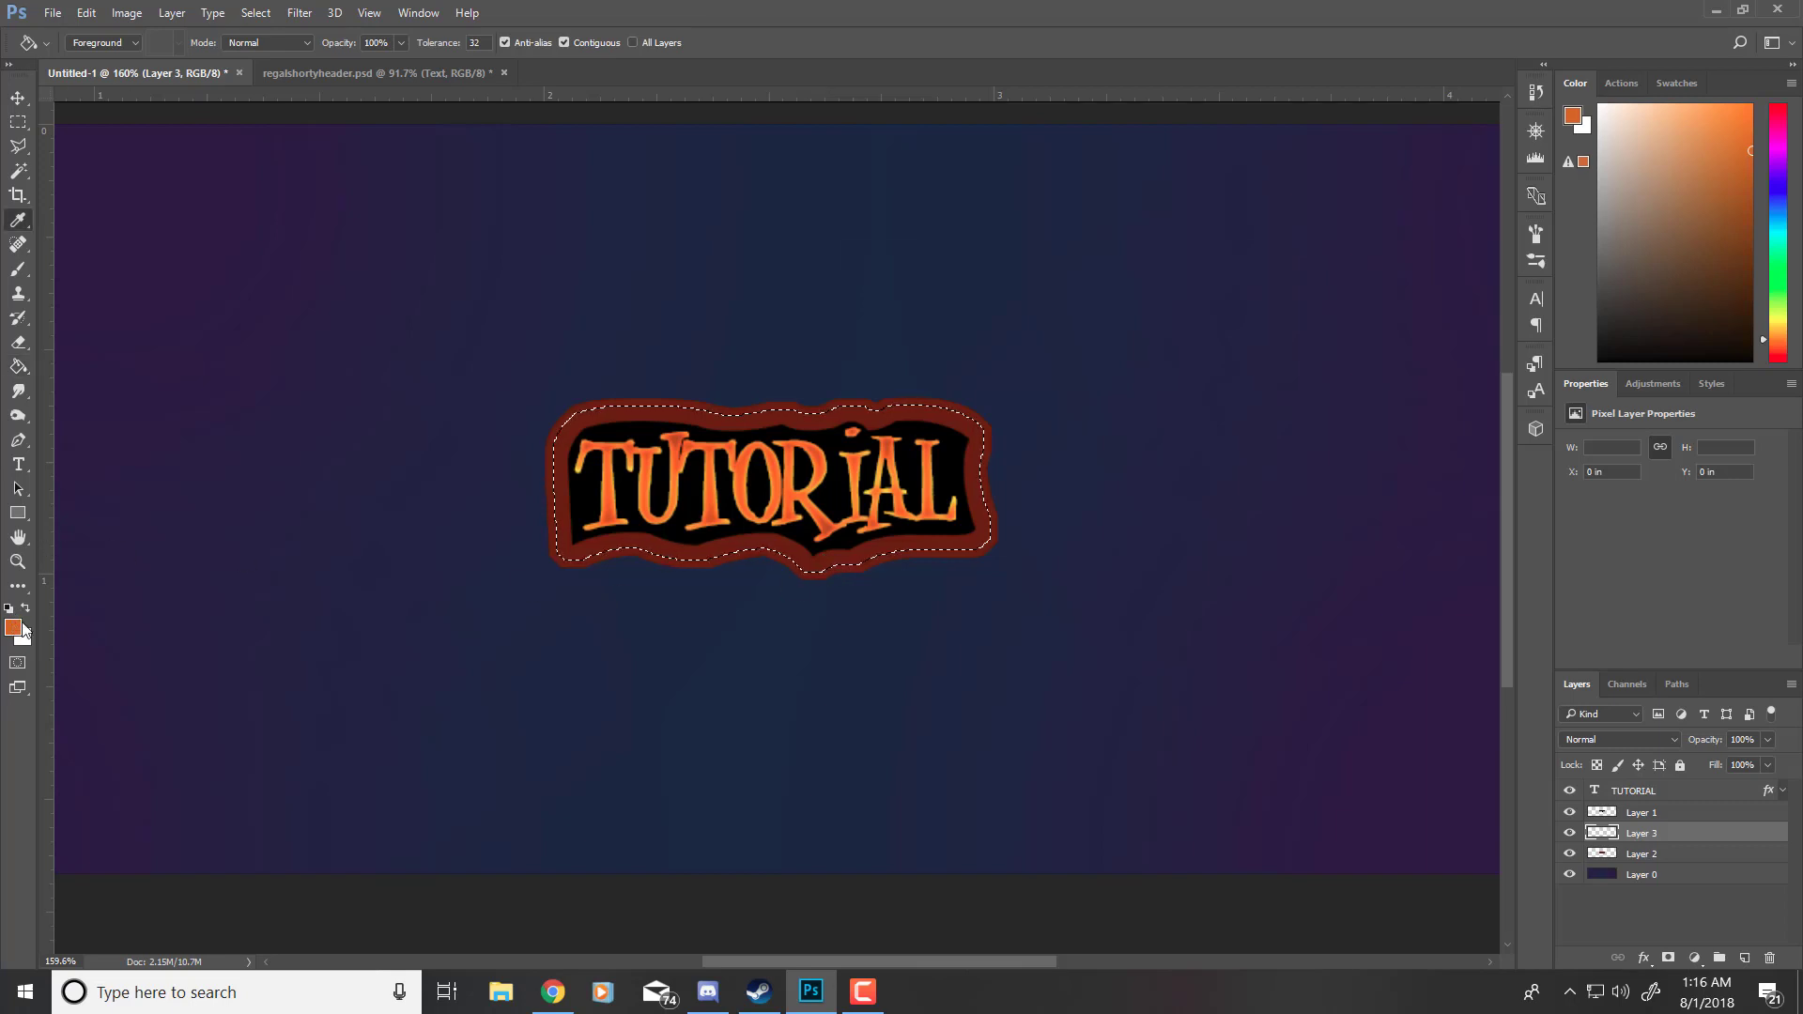
Step: Pick a medium orange-brown foreground color, fill the contracted selection with it on Layer 3 and deselect
{"action": "left_click", "coordinate": [13, 627]}
{"action": "type", "text": "874300"}
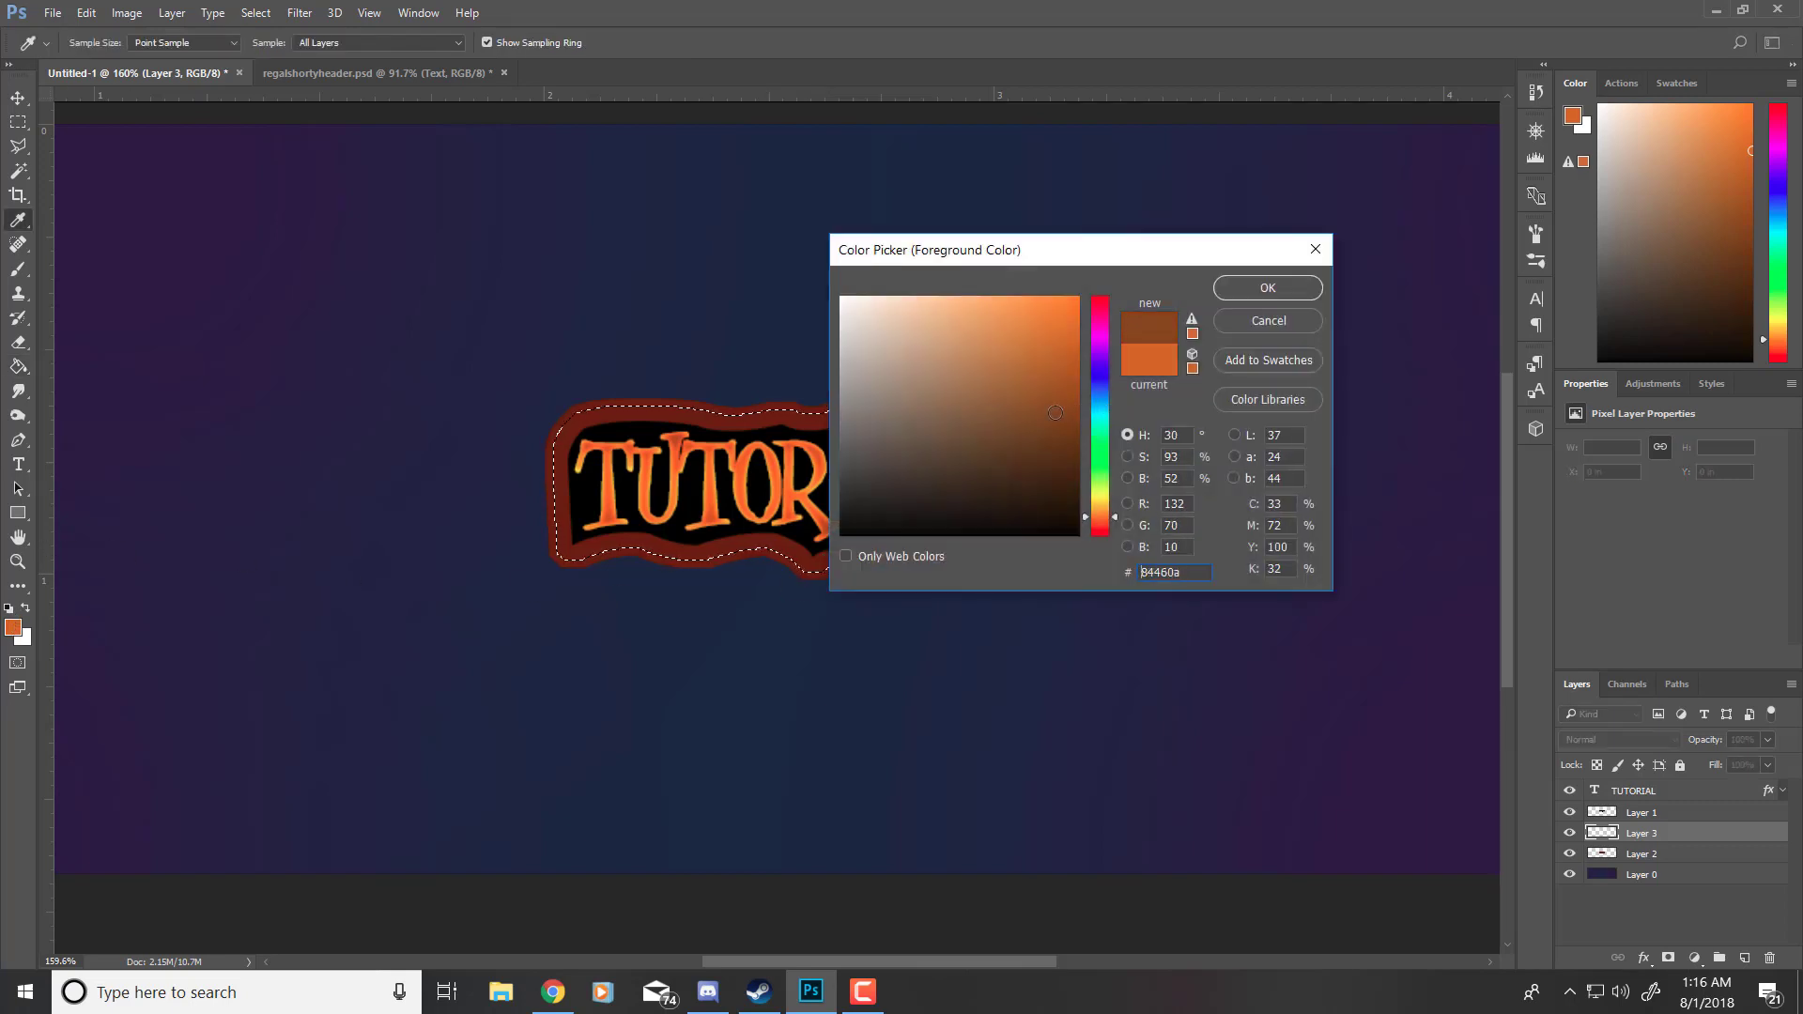
{"action": "left_click_drag", "start_coordinate": [1056, 412], "coordinate": [1058, 432]}
{"action": "left_click", "coordinate": [1259, 288]}
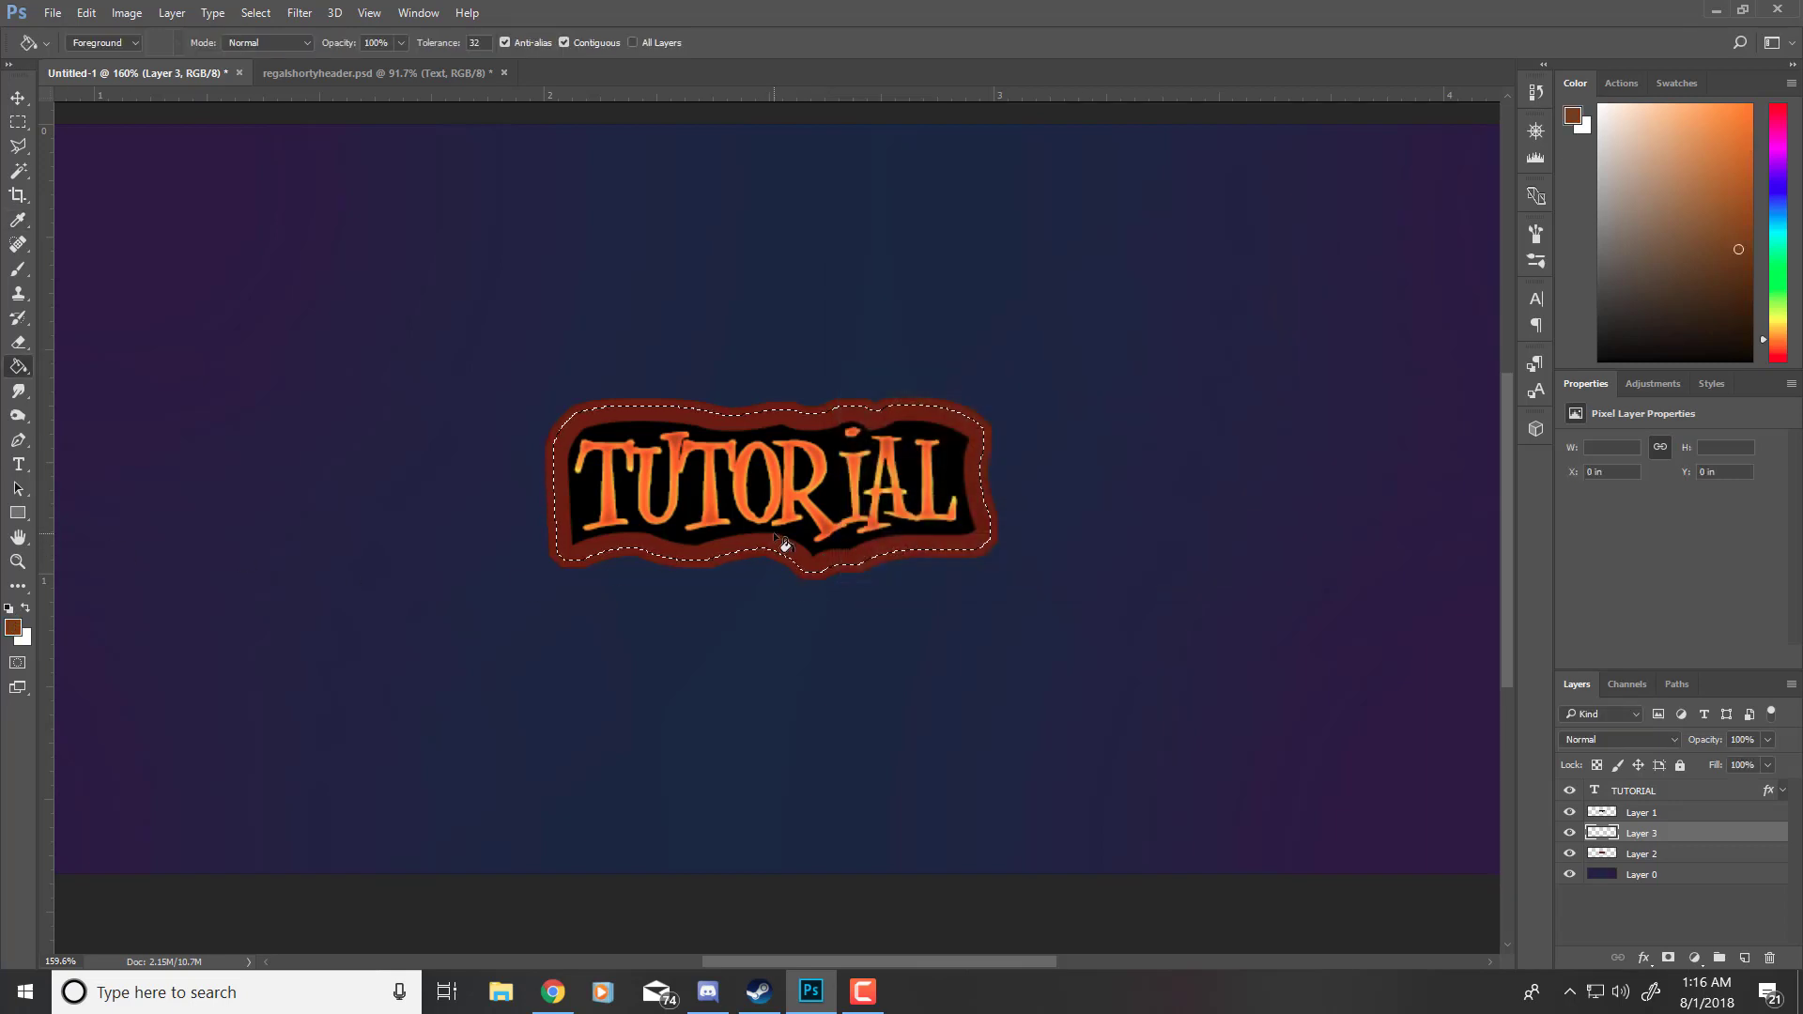
{"action": "left_click", "coordinate": [785, 545]}
{"action": "key", "text": "ctrl+d"}
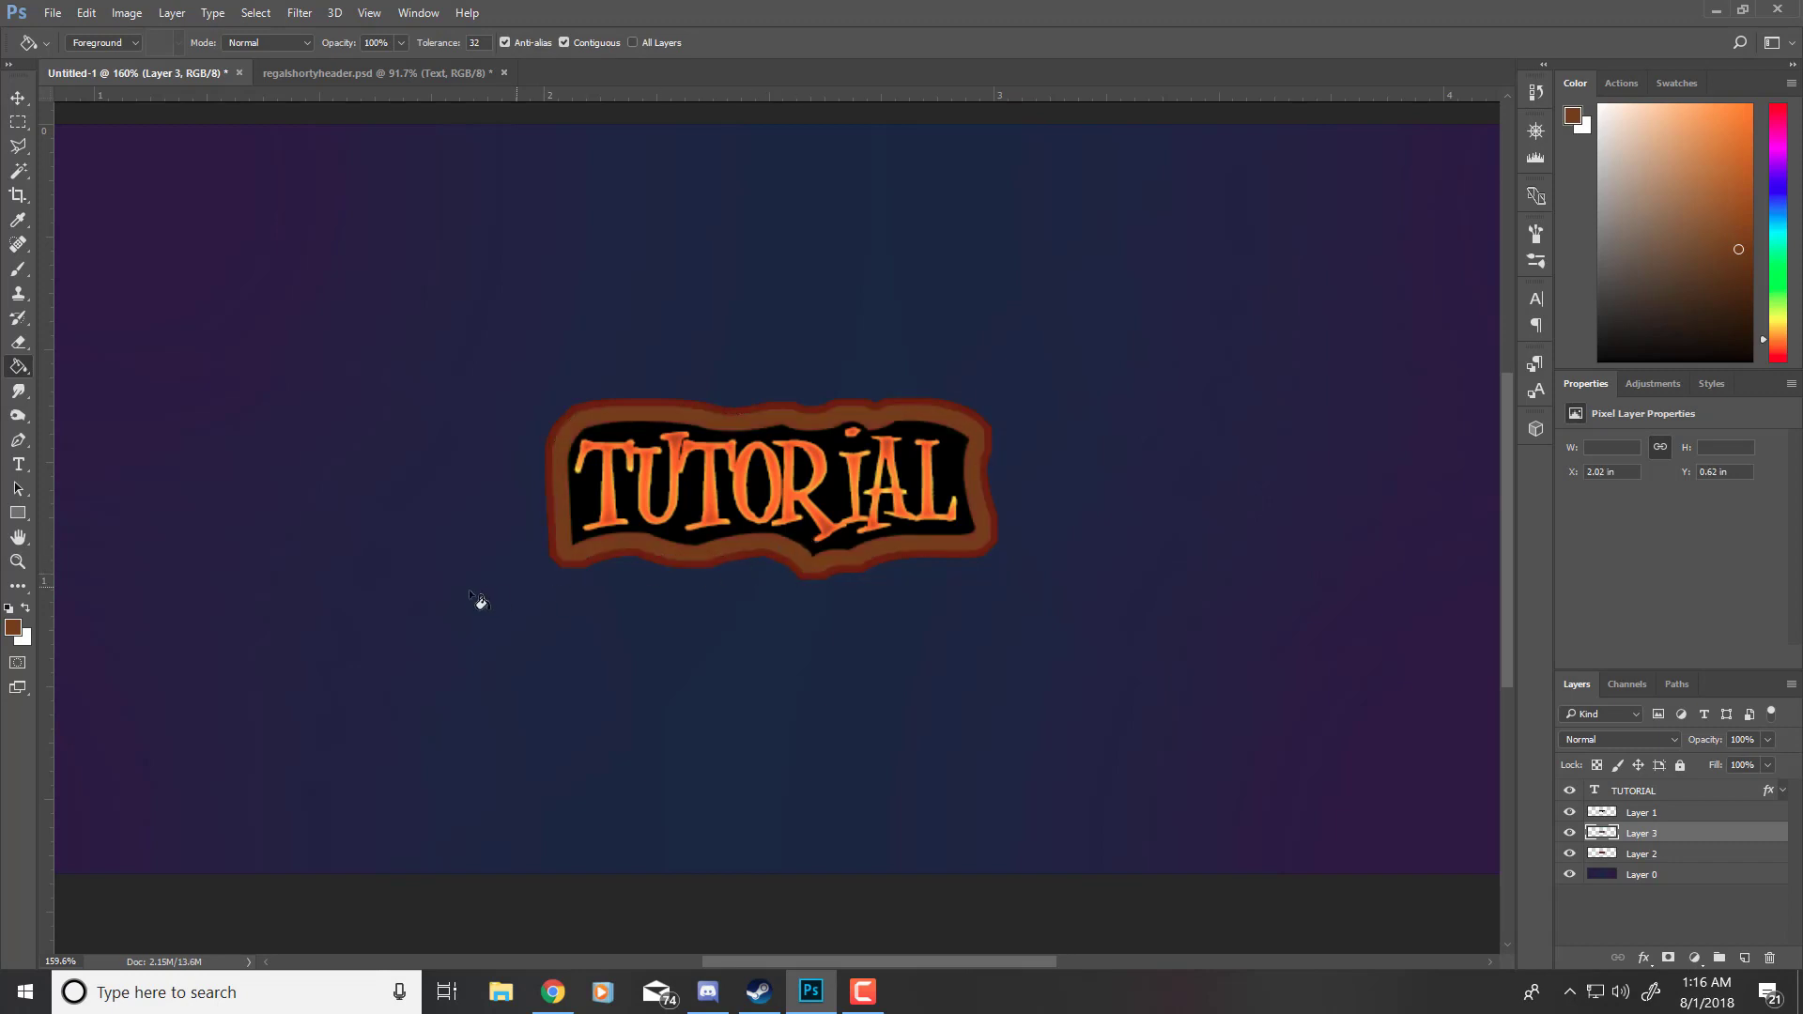
Step: Set the foreground color to orange ce830c and add a new layer directly above Layer 3
{"action": "left_click", "coordinate": [13, 628]}
{"action": "type", "text": "de6e00"}
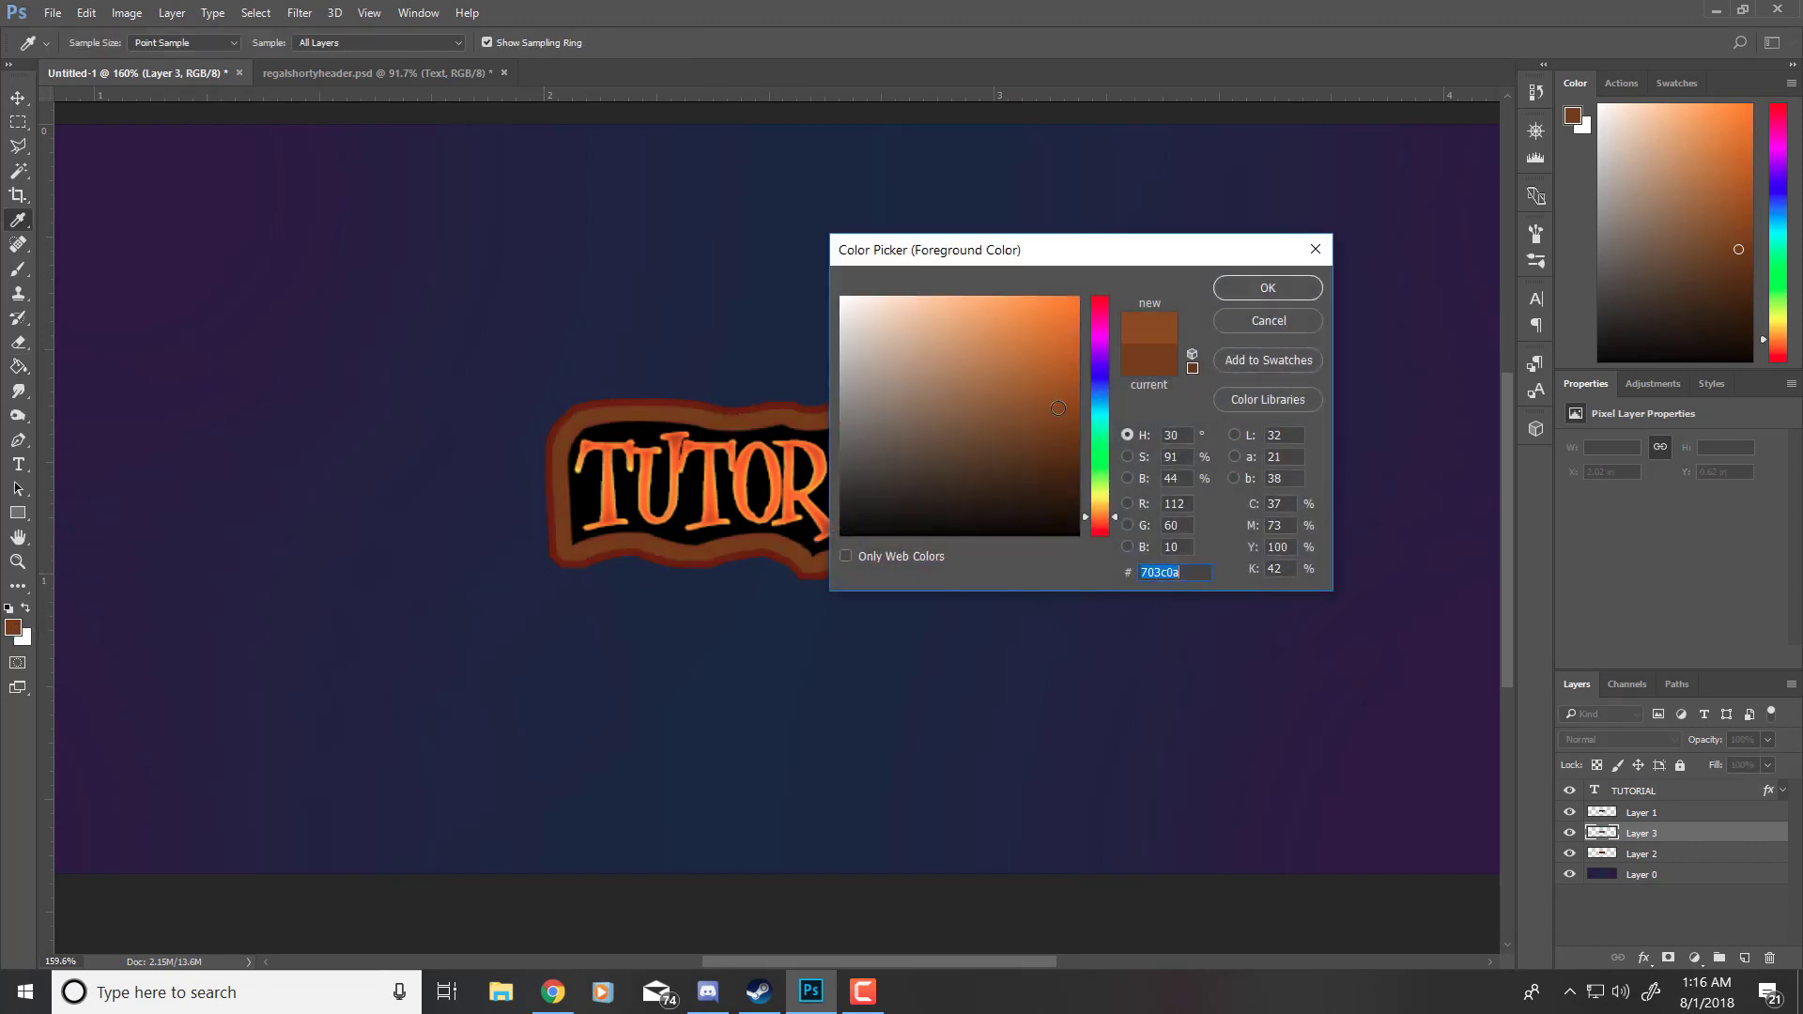
{"action": "left_click_drag", "start_coordinate": [1102, 524], "coordinate": [1095, 511]}
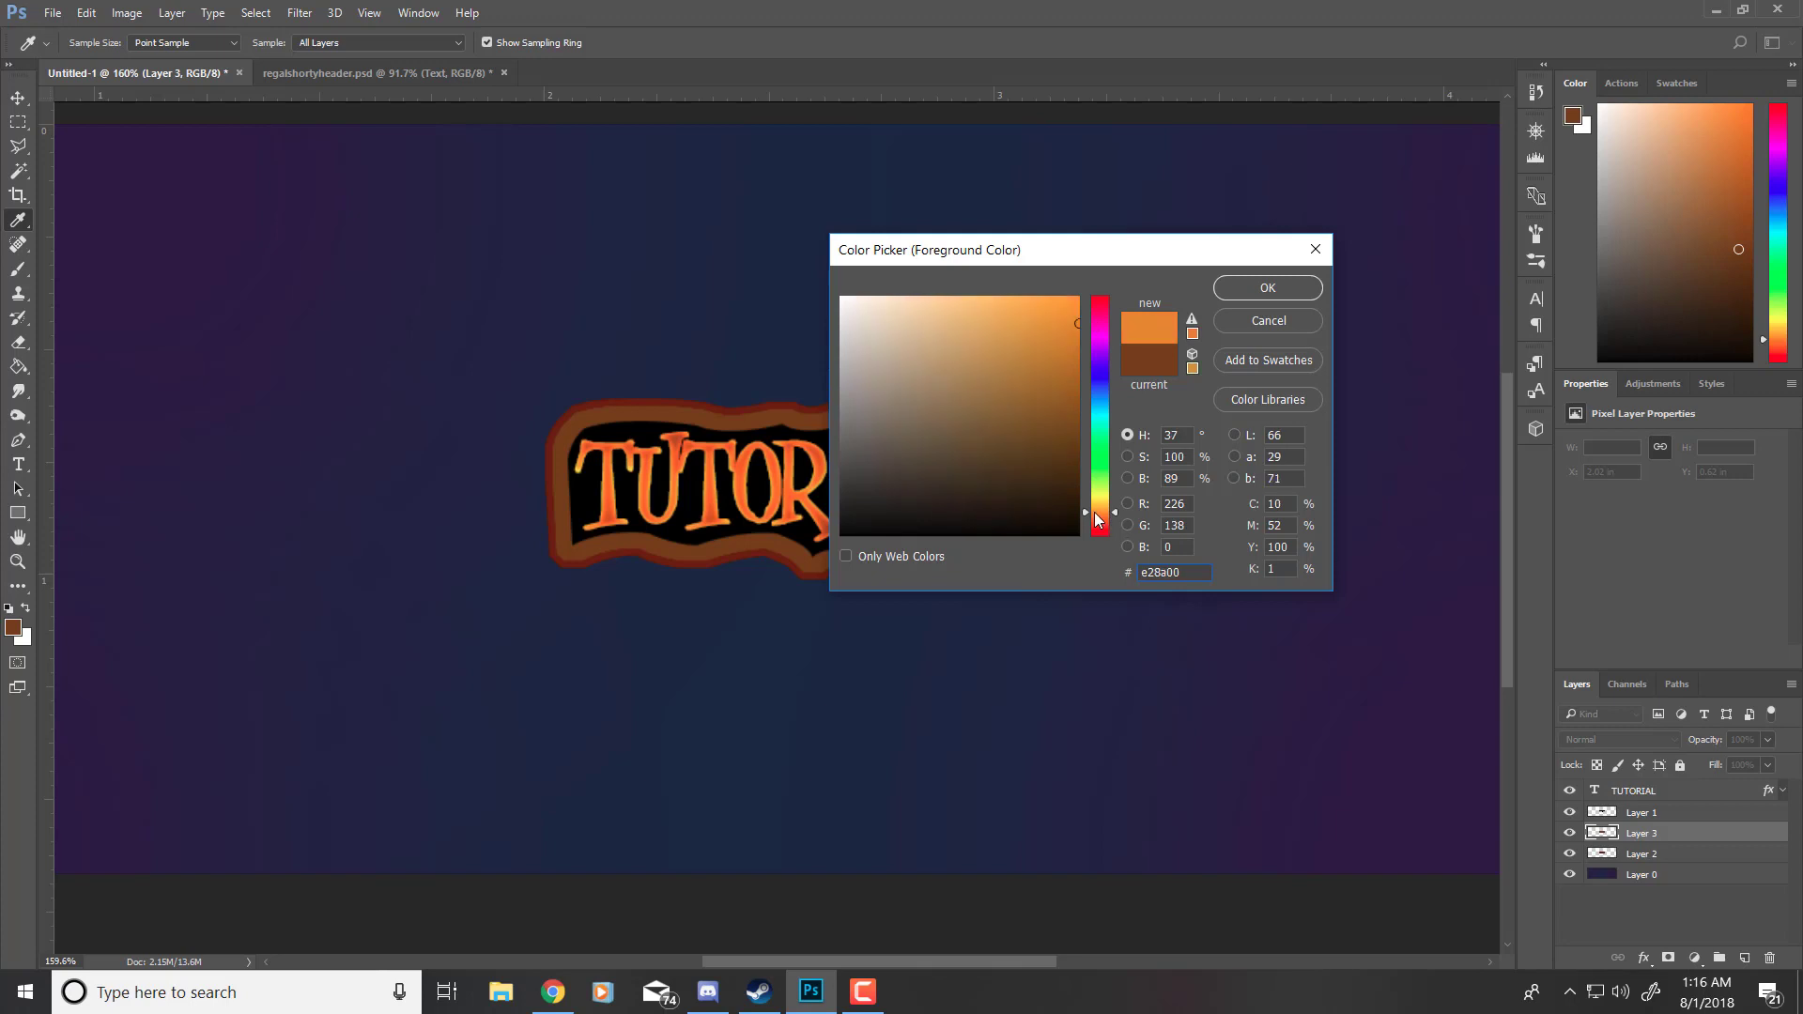
{"action": "left_click", "coordinate": [1065, 343]}
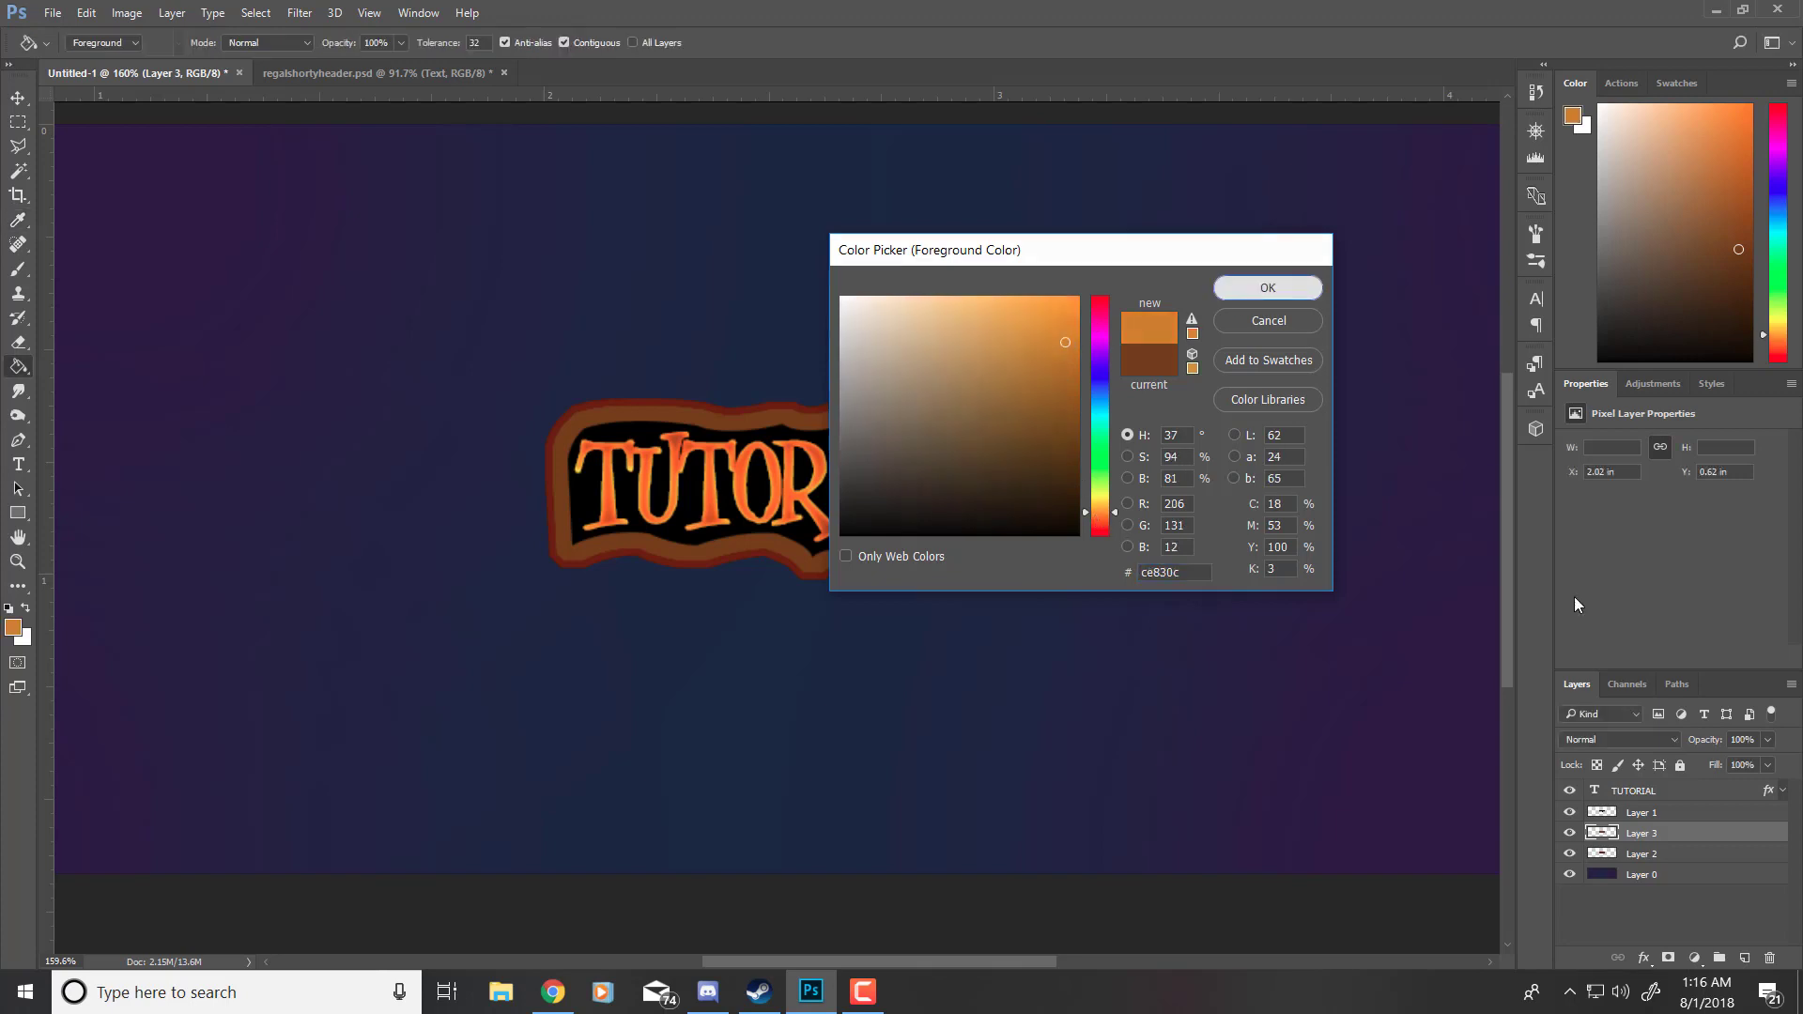
{"action": "key", "text": "Return"}
{"action": "left_click", "coordinate": [1745, 958]}
Step: Load Layer 3's pixels as a selection, try contracting it by 8 pixels, and deselect
{"action": "right_click", "coordinate": [1603, 851]}
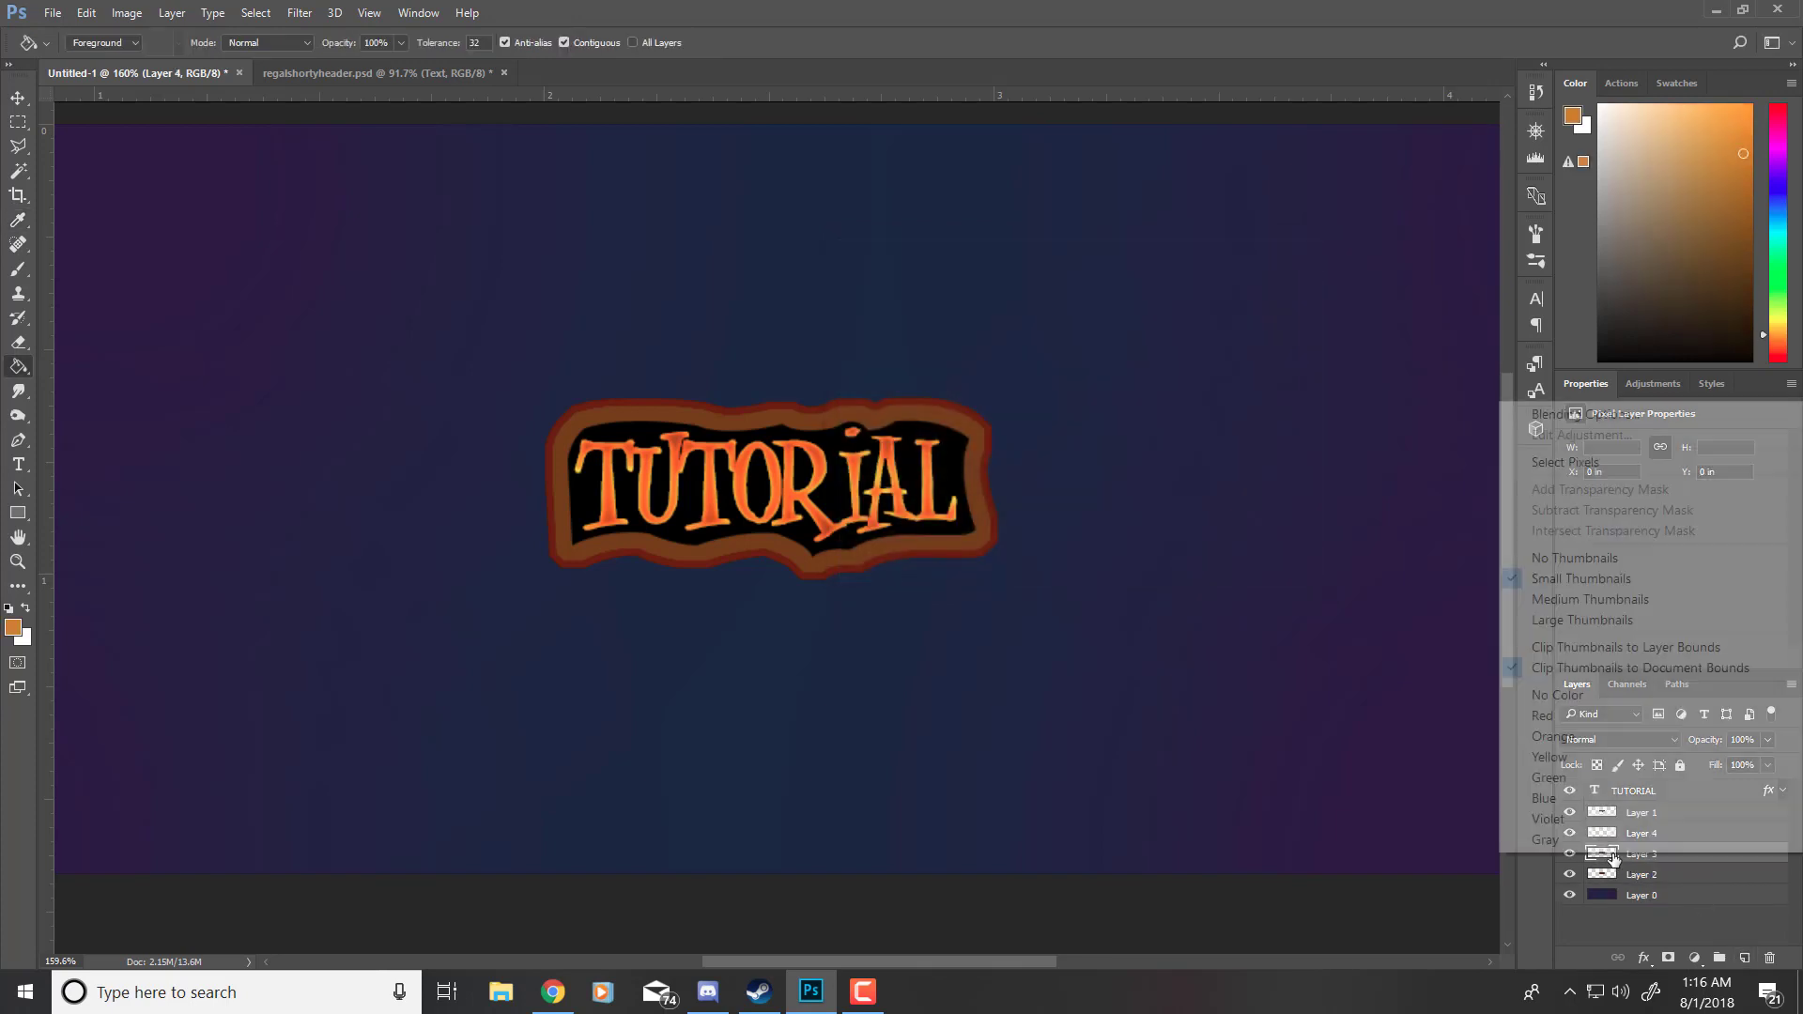
{"action": "left_click", "coordinate": [1540, 462]}
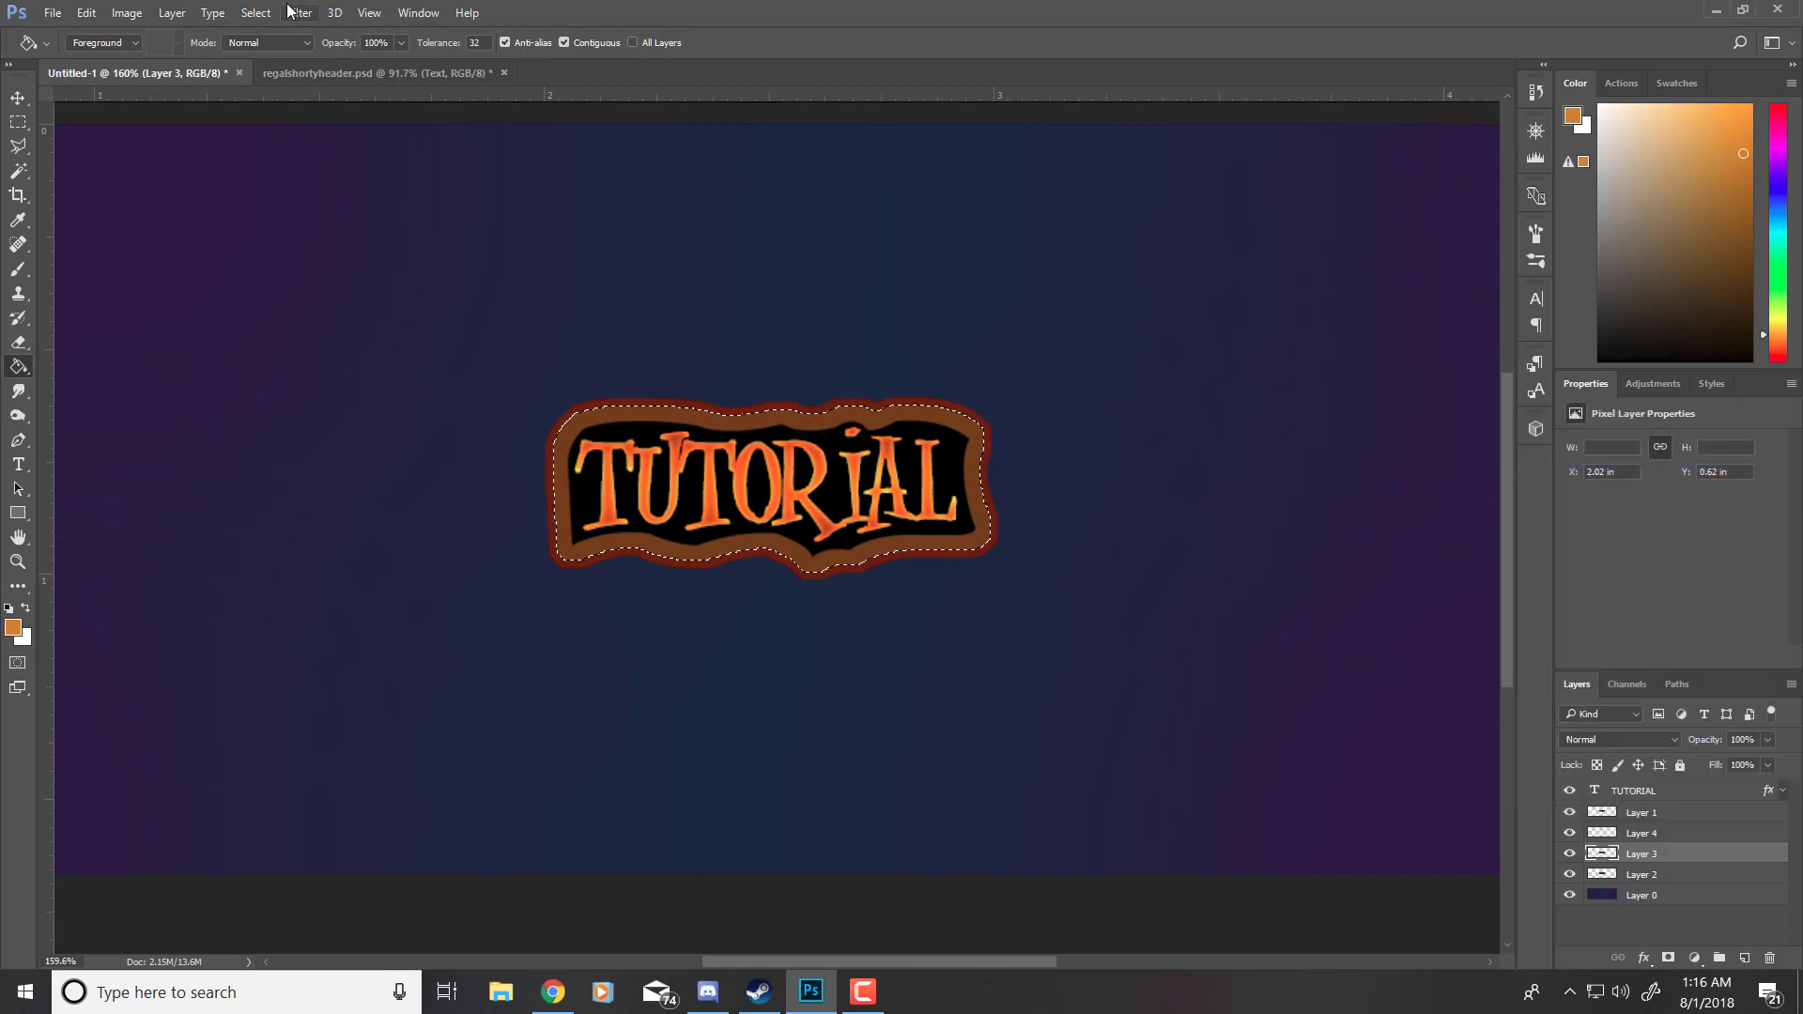
{"action": "left_click", "coordinate": [255, 12]}
{"action": "mouse_move", "coordinate": [437, 305]}
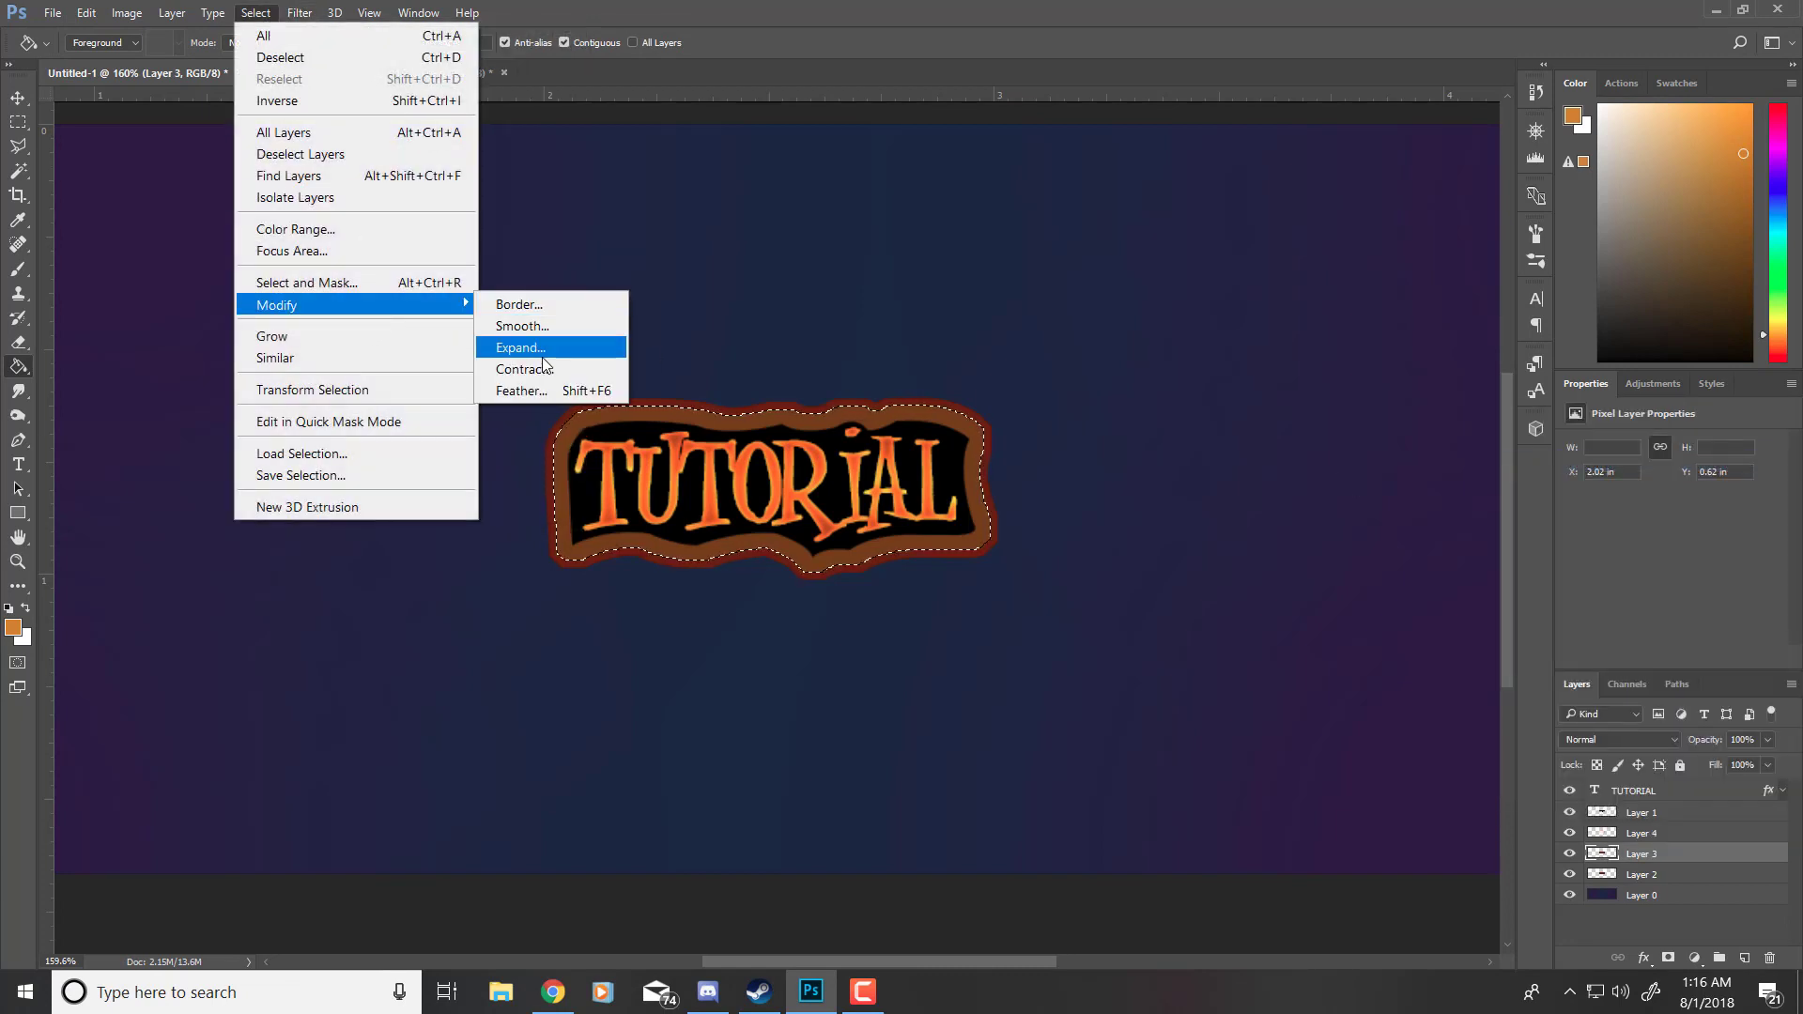
{"action": "left_click", "coordinate": [512, 368]}
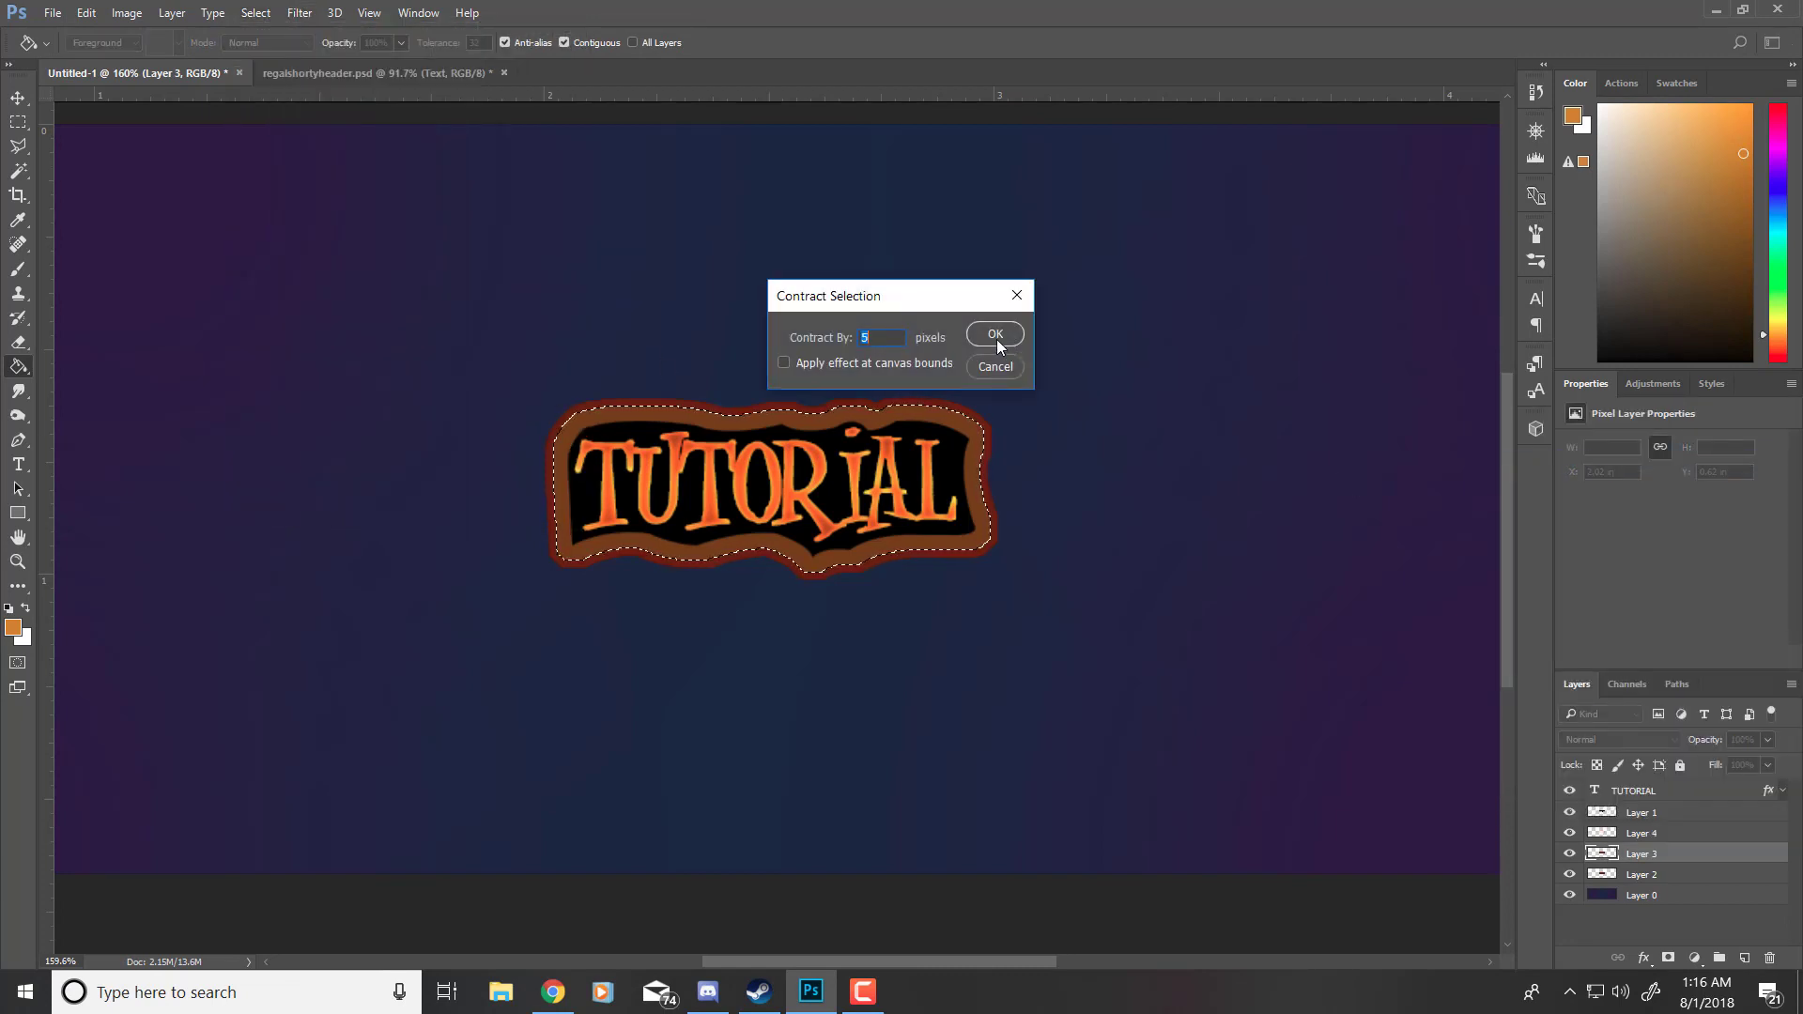
{"action": "type", "text": "8"}
{"action": "left_click", "coordinate": [995, 335]}
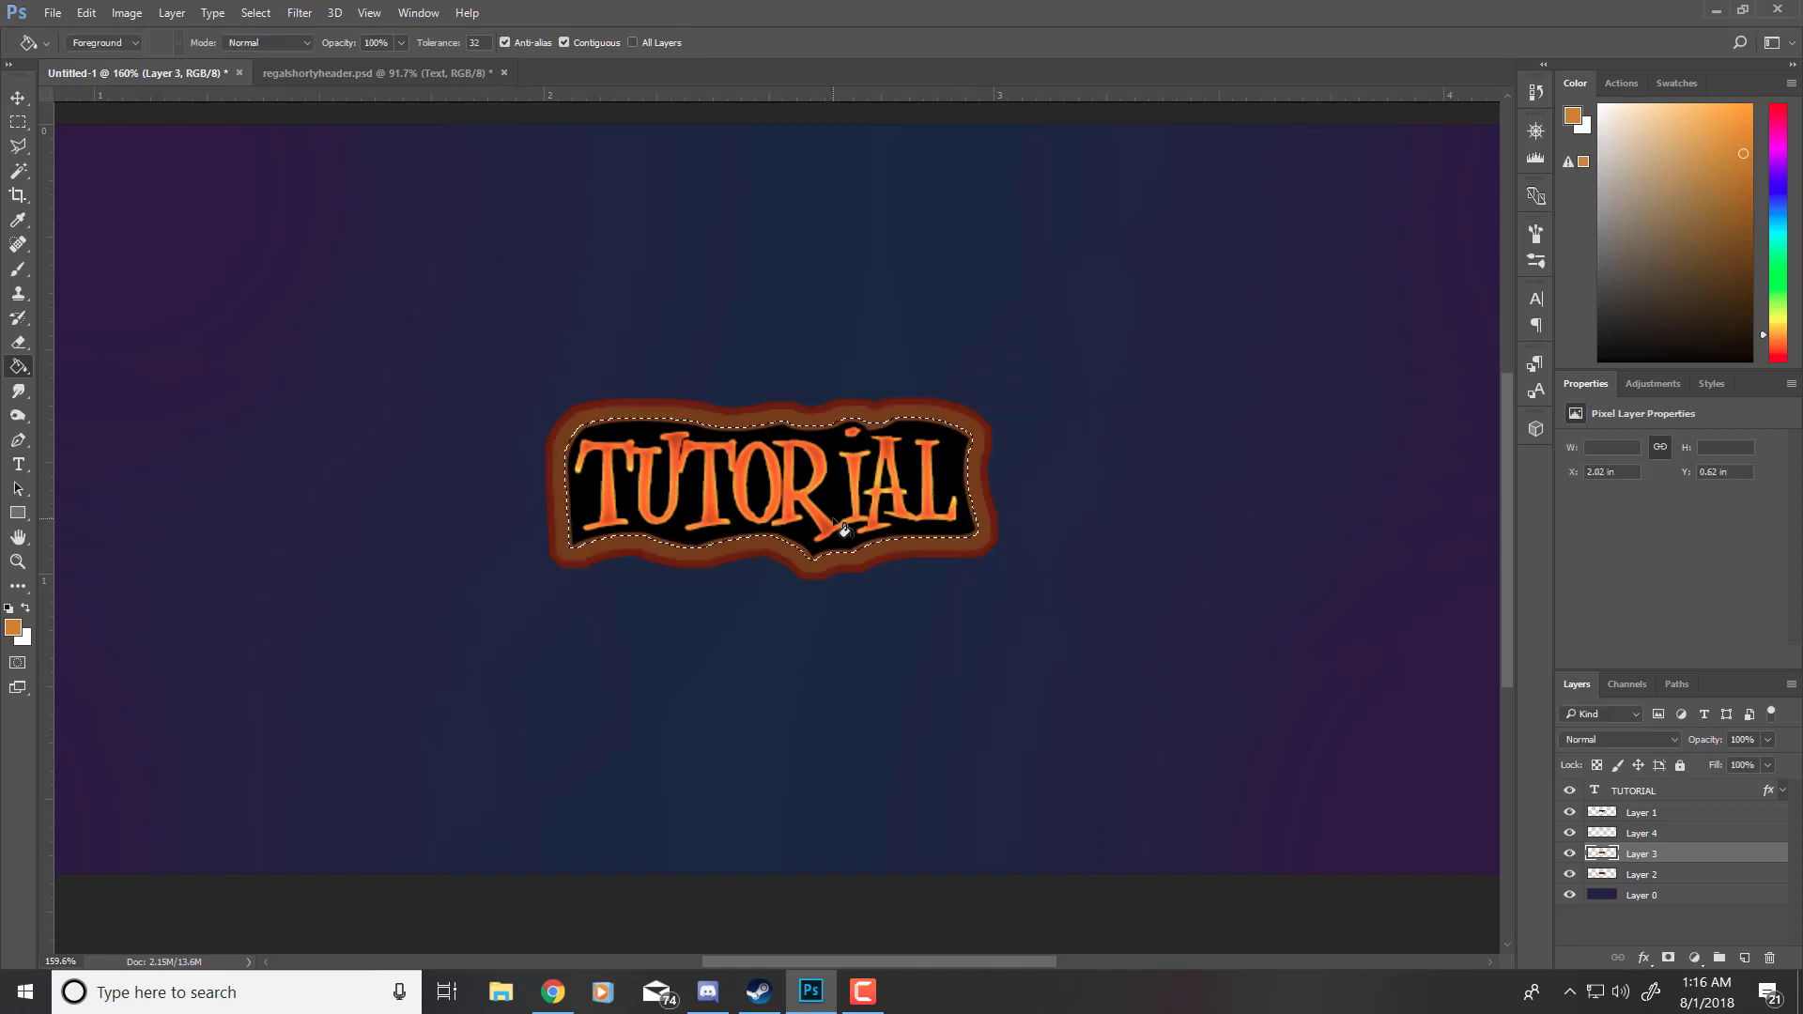
{"action": "key", "text": "ctrl+d"}
Step: Load Layer 3's pixels as a selection again and contract it to sit midway inside the brown border
{"action": "right_click", "coordinate": [1573, 844]}
{"action": "left_click", "coordinate": [1573, 596]}
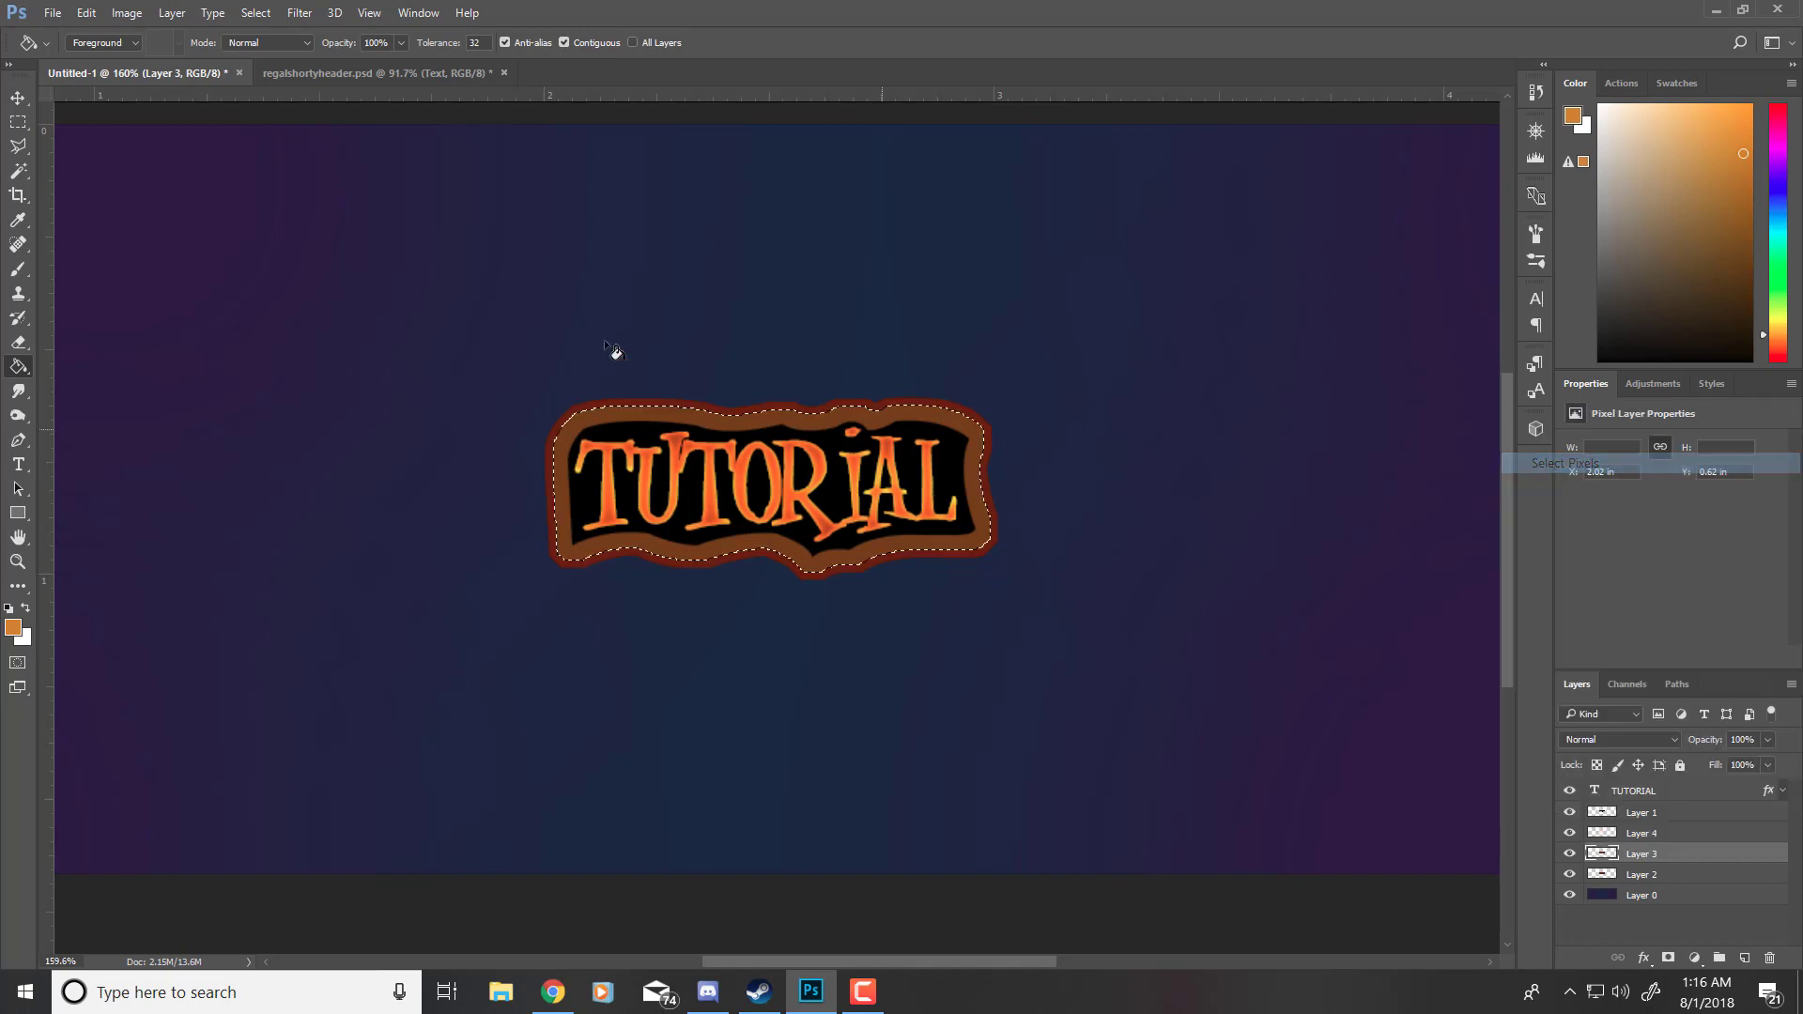
{"action": "left_click", "coordinate": [300, 12]}
{"action": "mouse_move", "coordinate": [255, 12]}
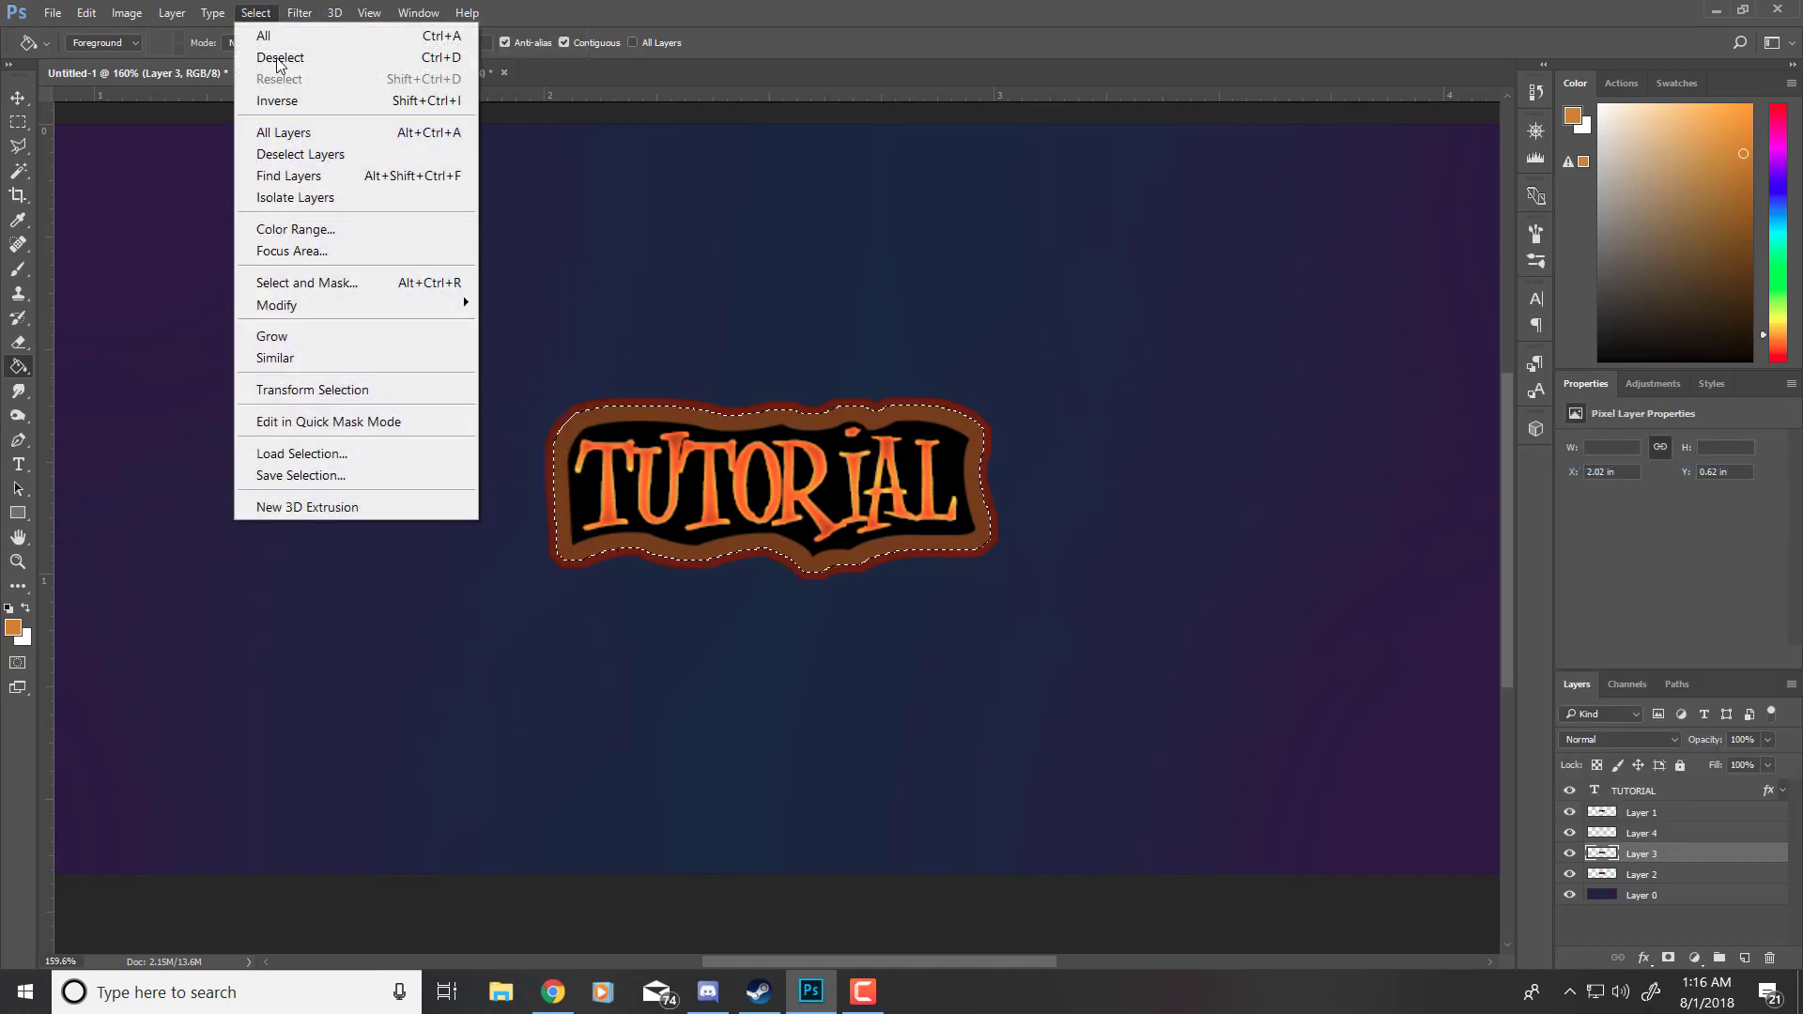
{"action": "mouse_move", "coordinate": [413, 305]}
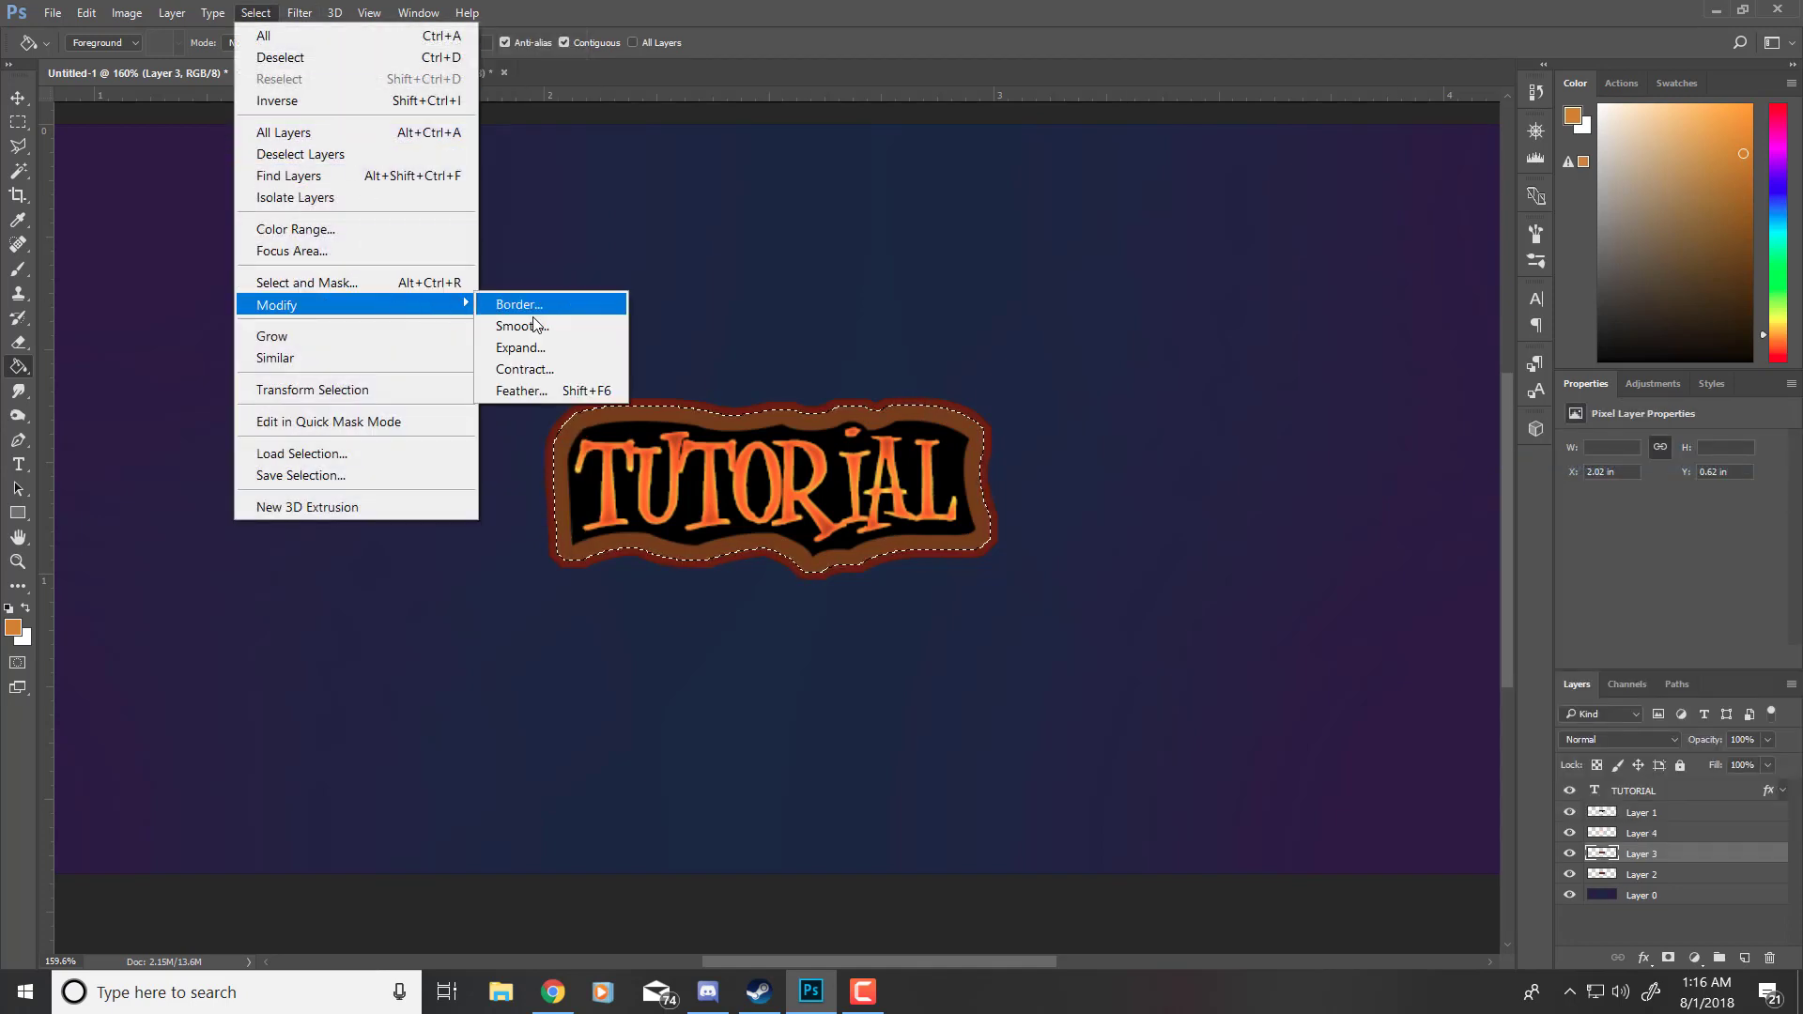
{"action": "left_click", "coordinate": [523, 370]}
{"action": "left_click", "coordinate": [994, 333]}
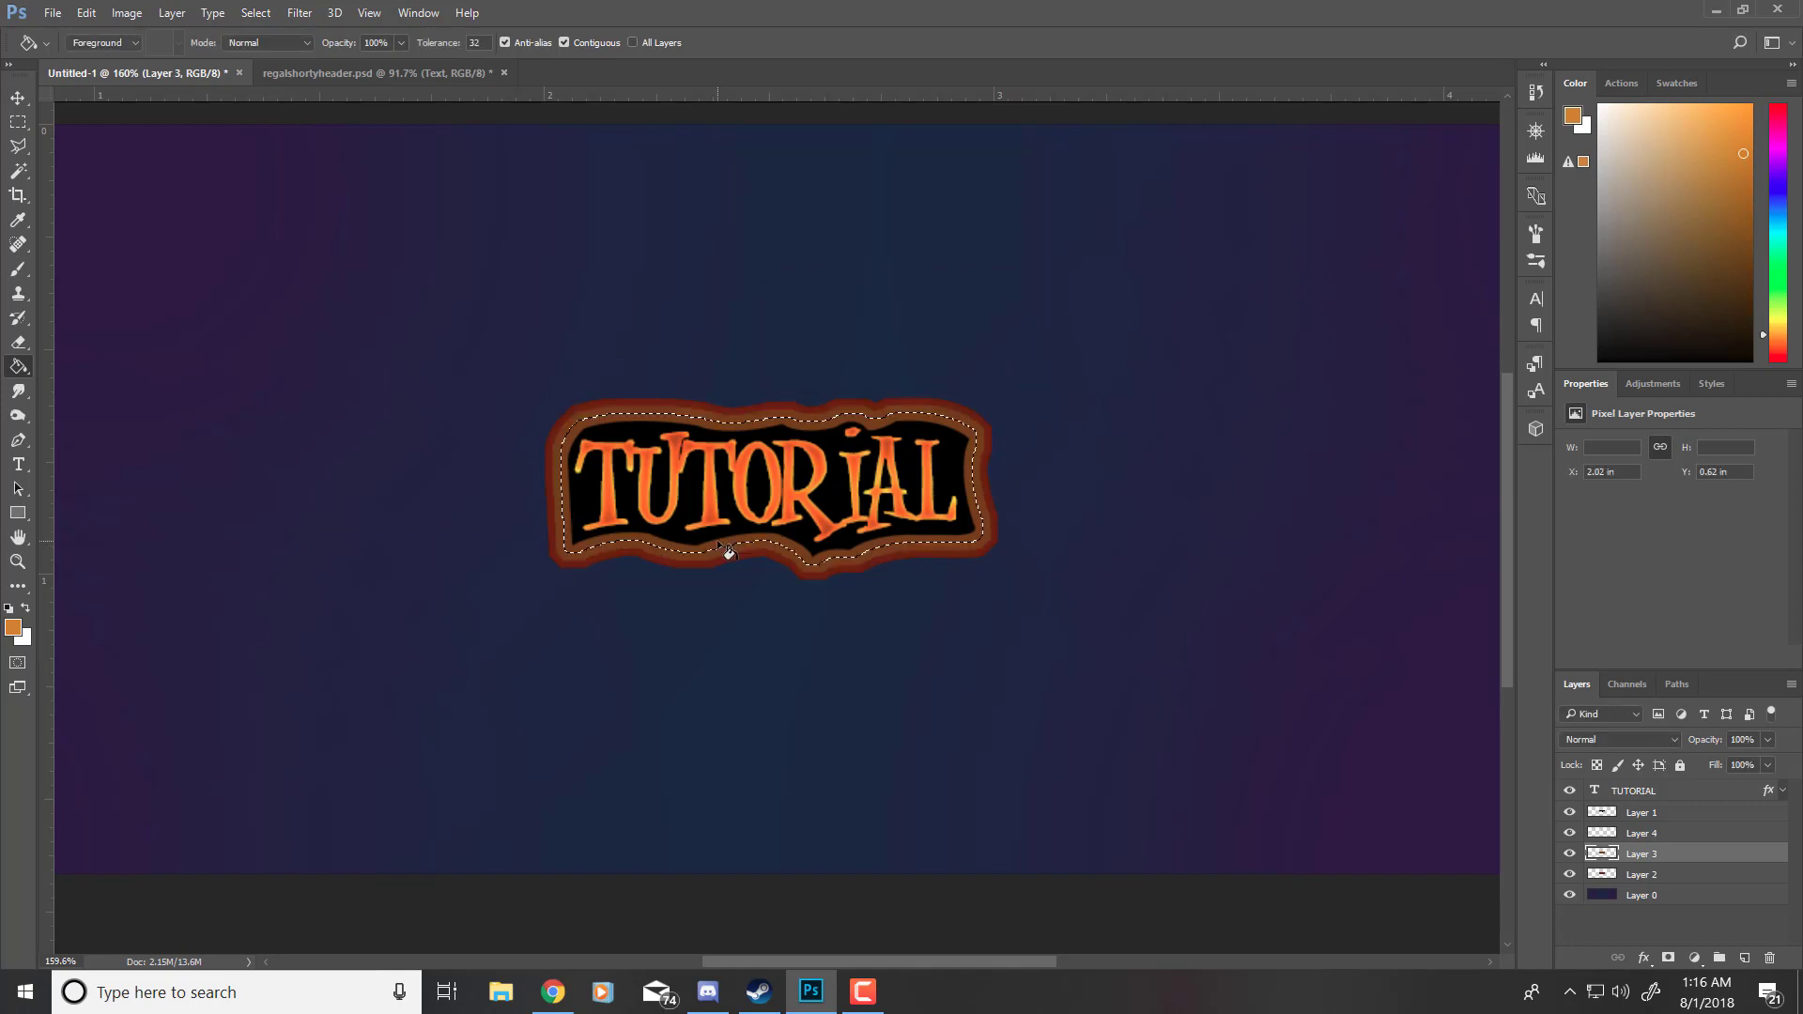
Step: Fill the contracted selection with the orange foreground color on Layer 4 and deselect
{"action": "key", "text": "alt+bracketright"}
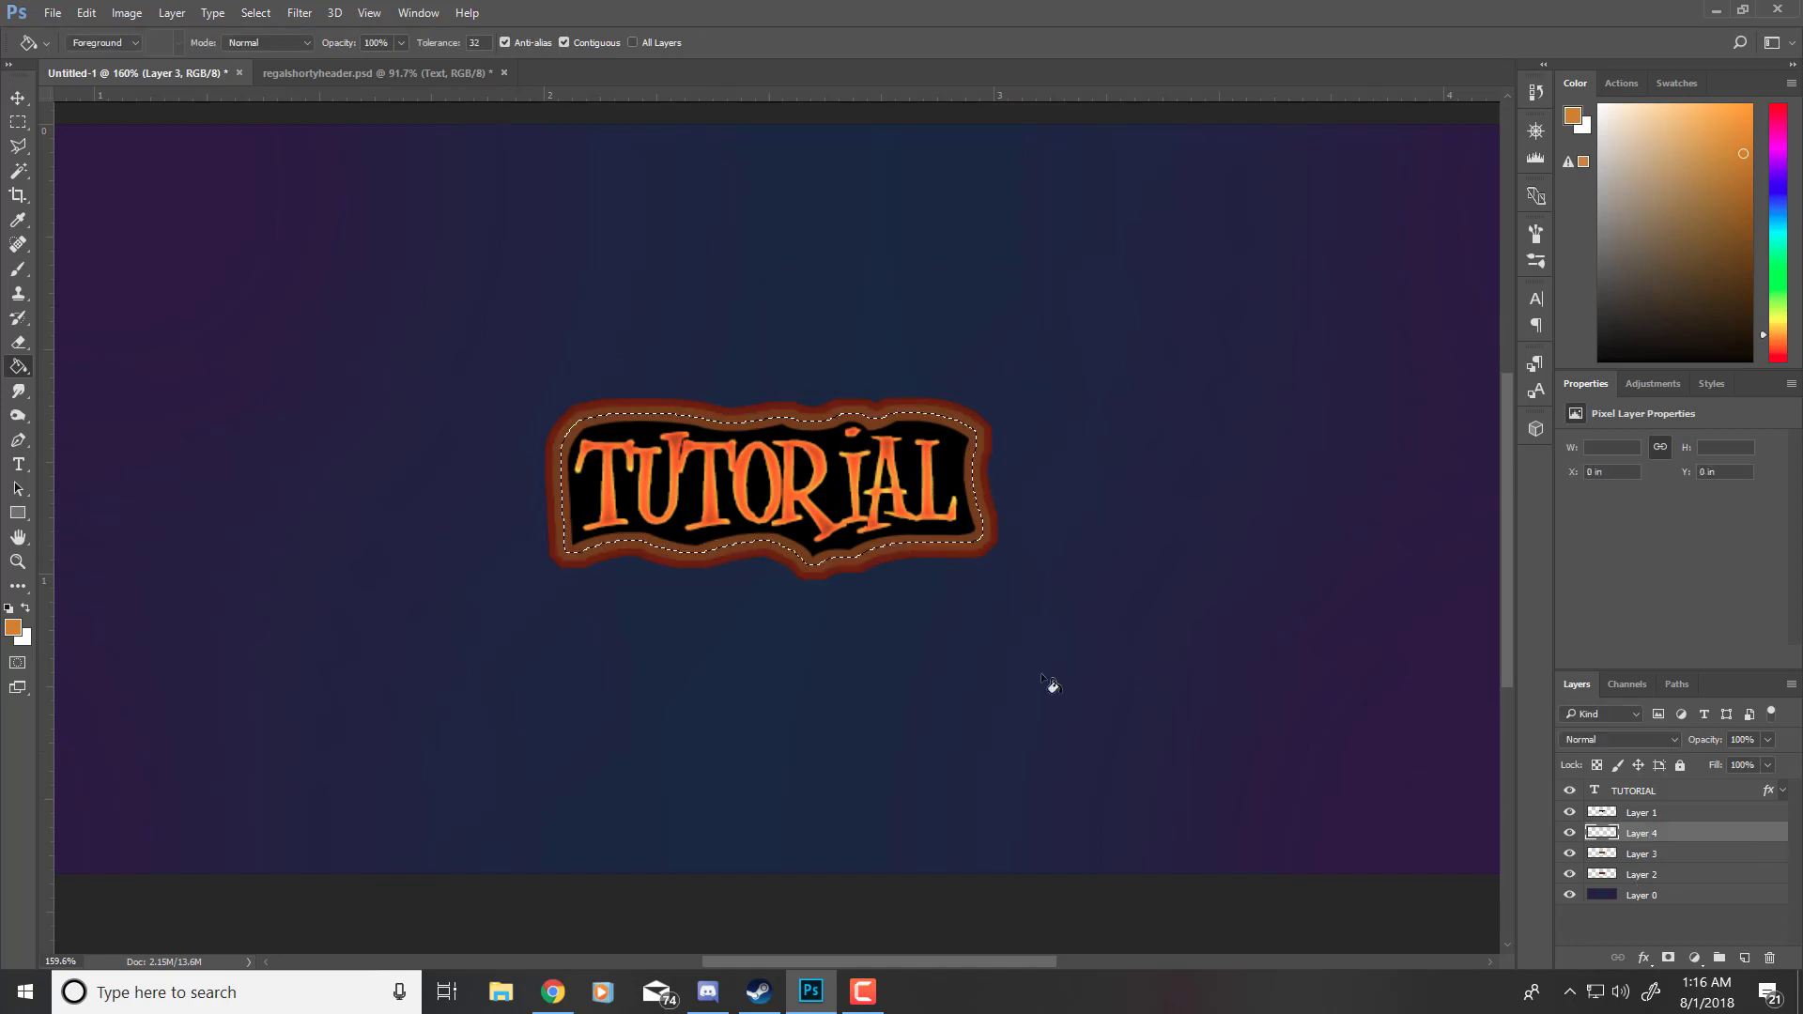
{"action": "left_click", "coordinate": [859, 540]}
{"action": "key", "text": "ctrl+d"}
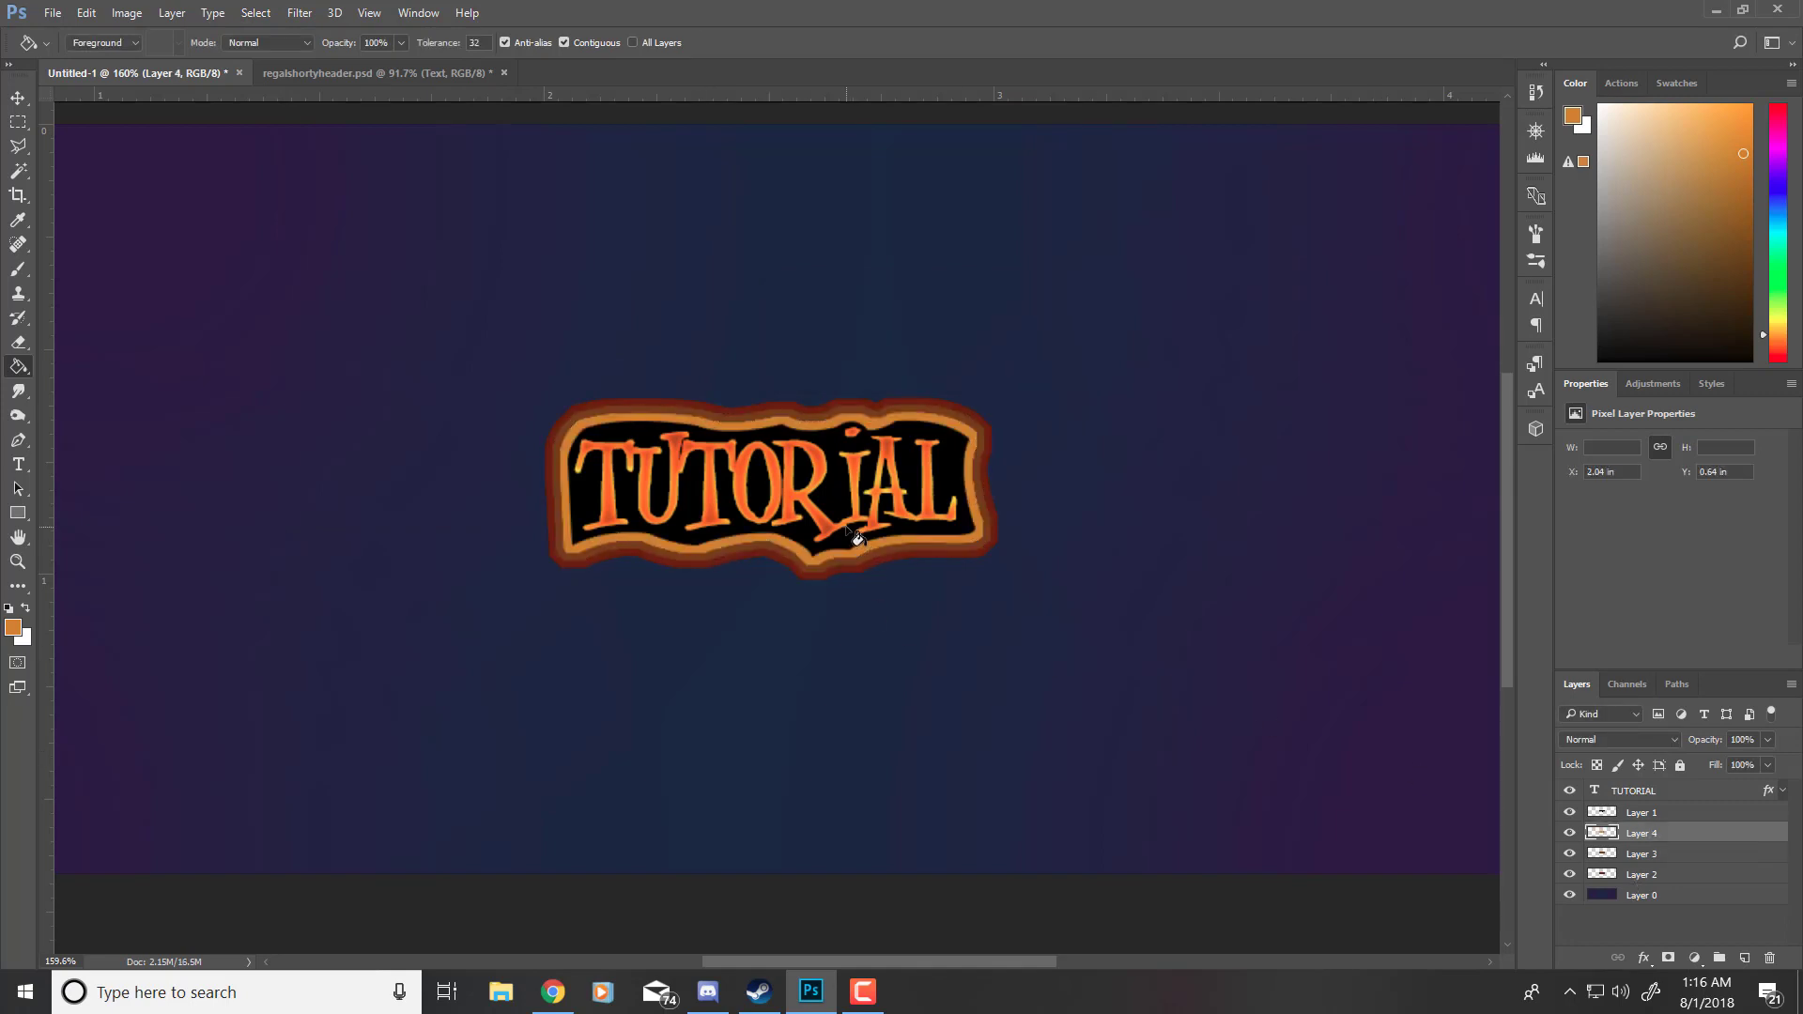
{"action": "scroll", "coordinate": [855, 540], "scroll_direction": "down", "scroll_amount": 5, "text": "alt"}
{"action": "scroll", "coordinate": [843, 544], "scroll_direction": "up", "scroll_amount": 6, "text": "alt"}
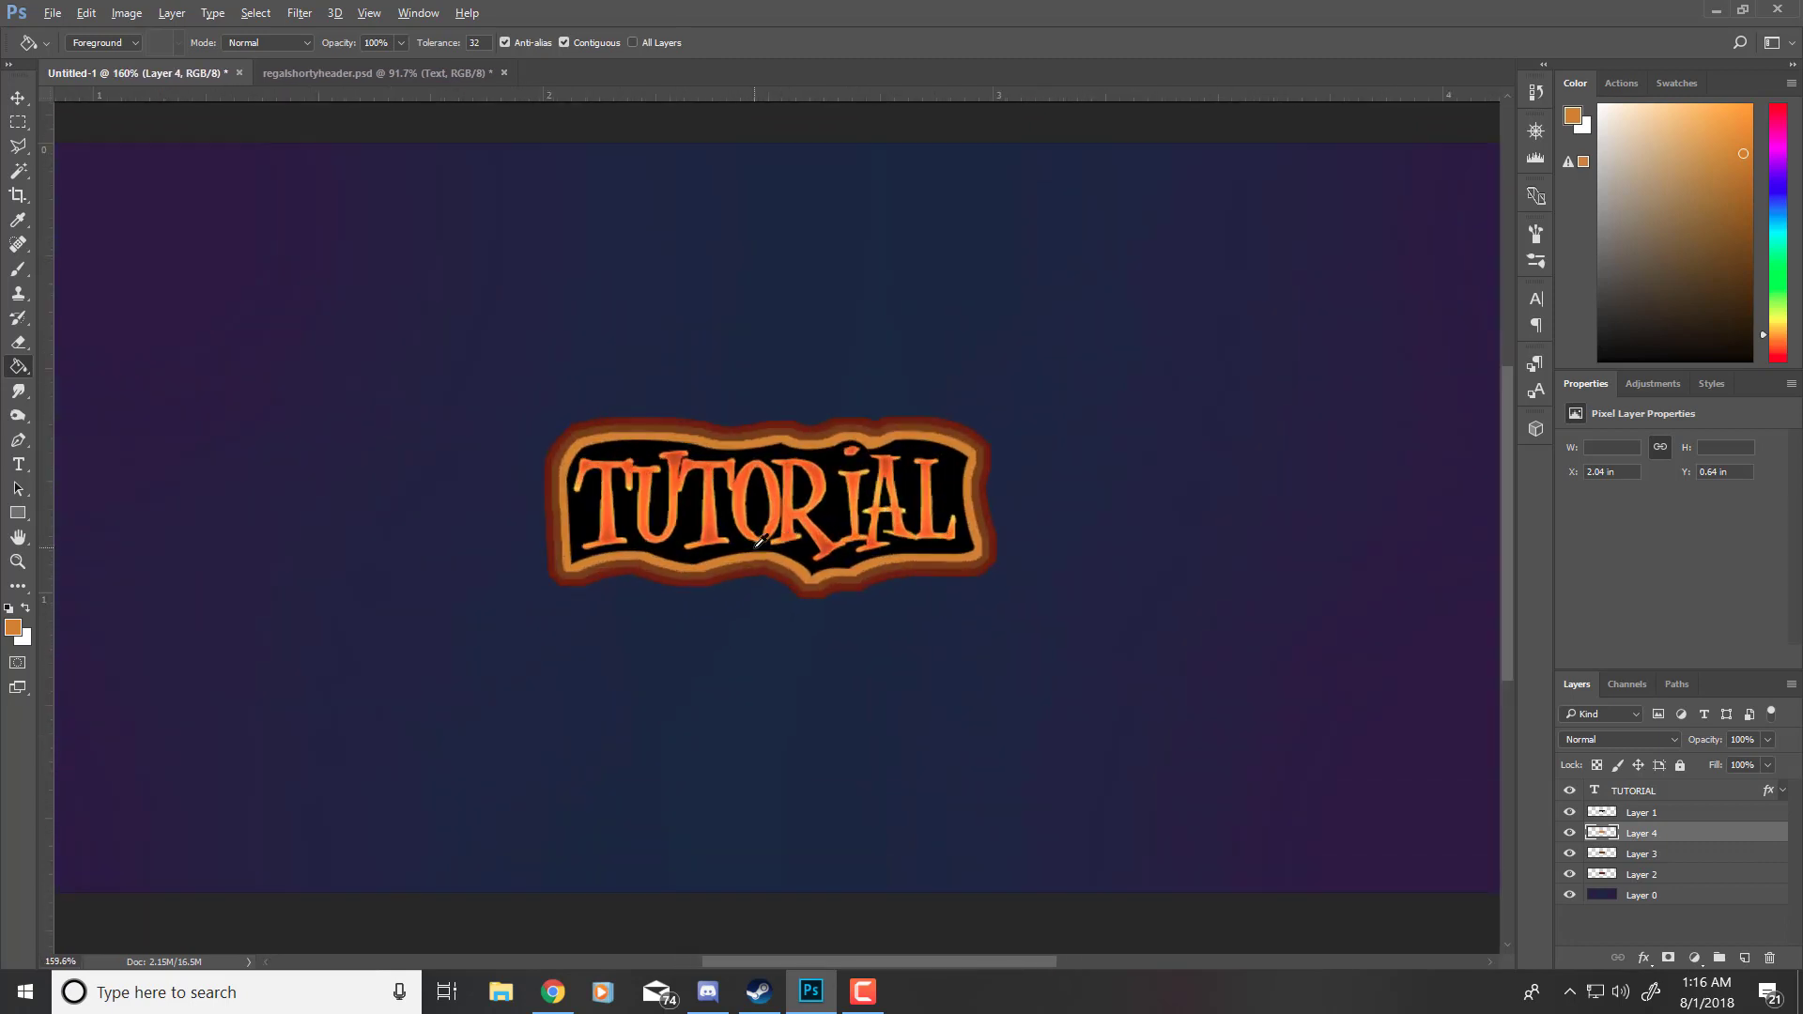
Step: Add an Outer Glow to the orange border on Layer 4 with the Color Dodge blend mode
{"action": "left_click", "coordinate": [1640, 875]}
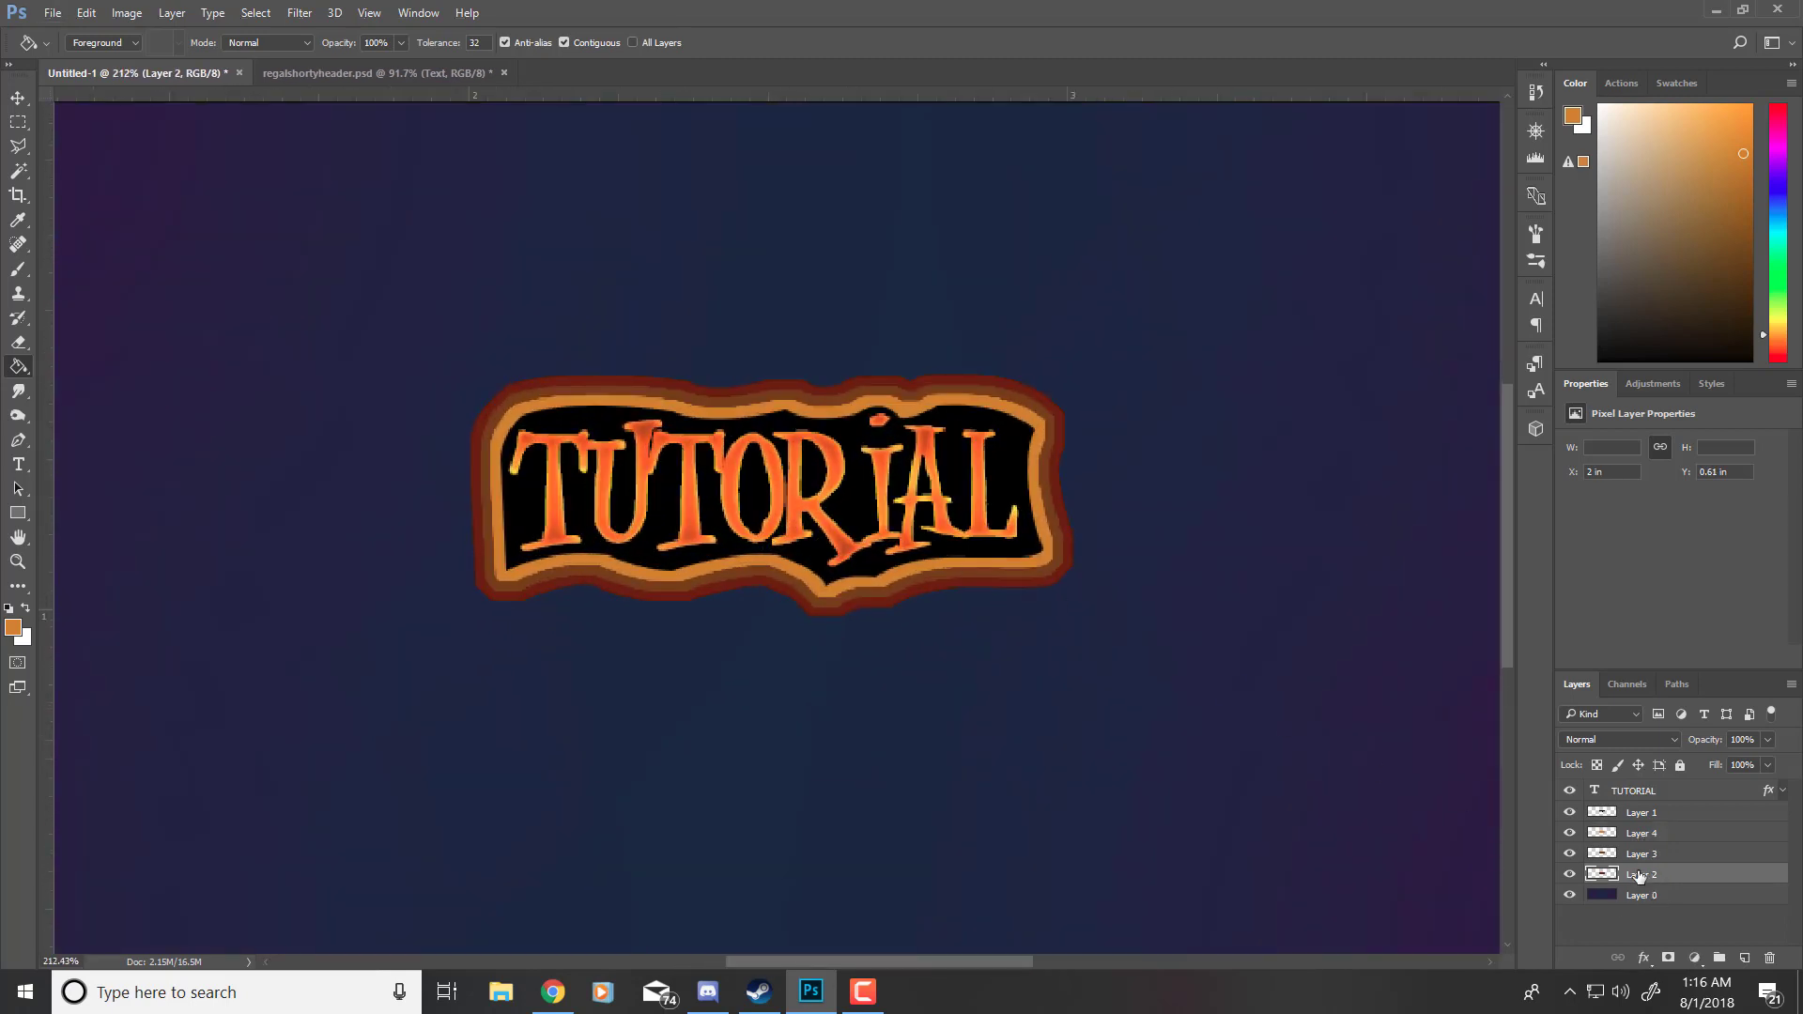
{"action": "left_click", "coordinate": [1643, 857]}
{"action": "left_click", "coordinate": [1607, 836]}
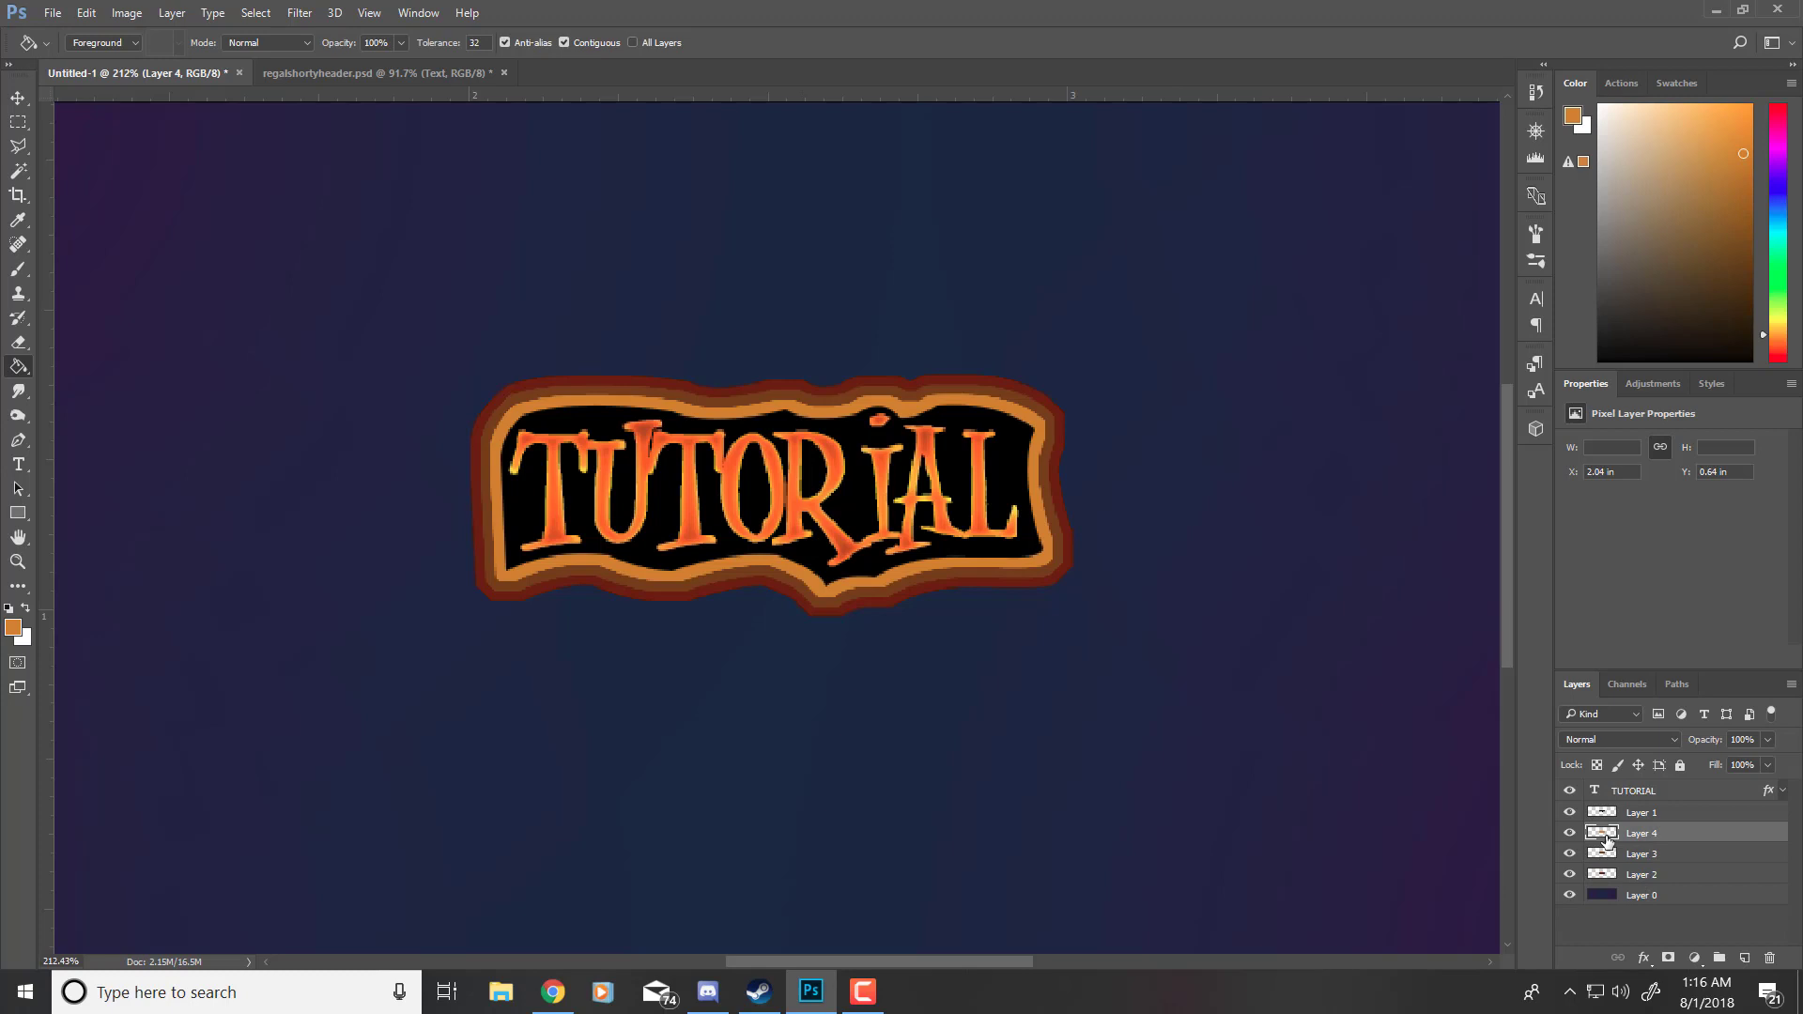
{"action": "double_click", "coordinate": [1607, 839]}
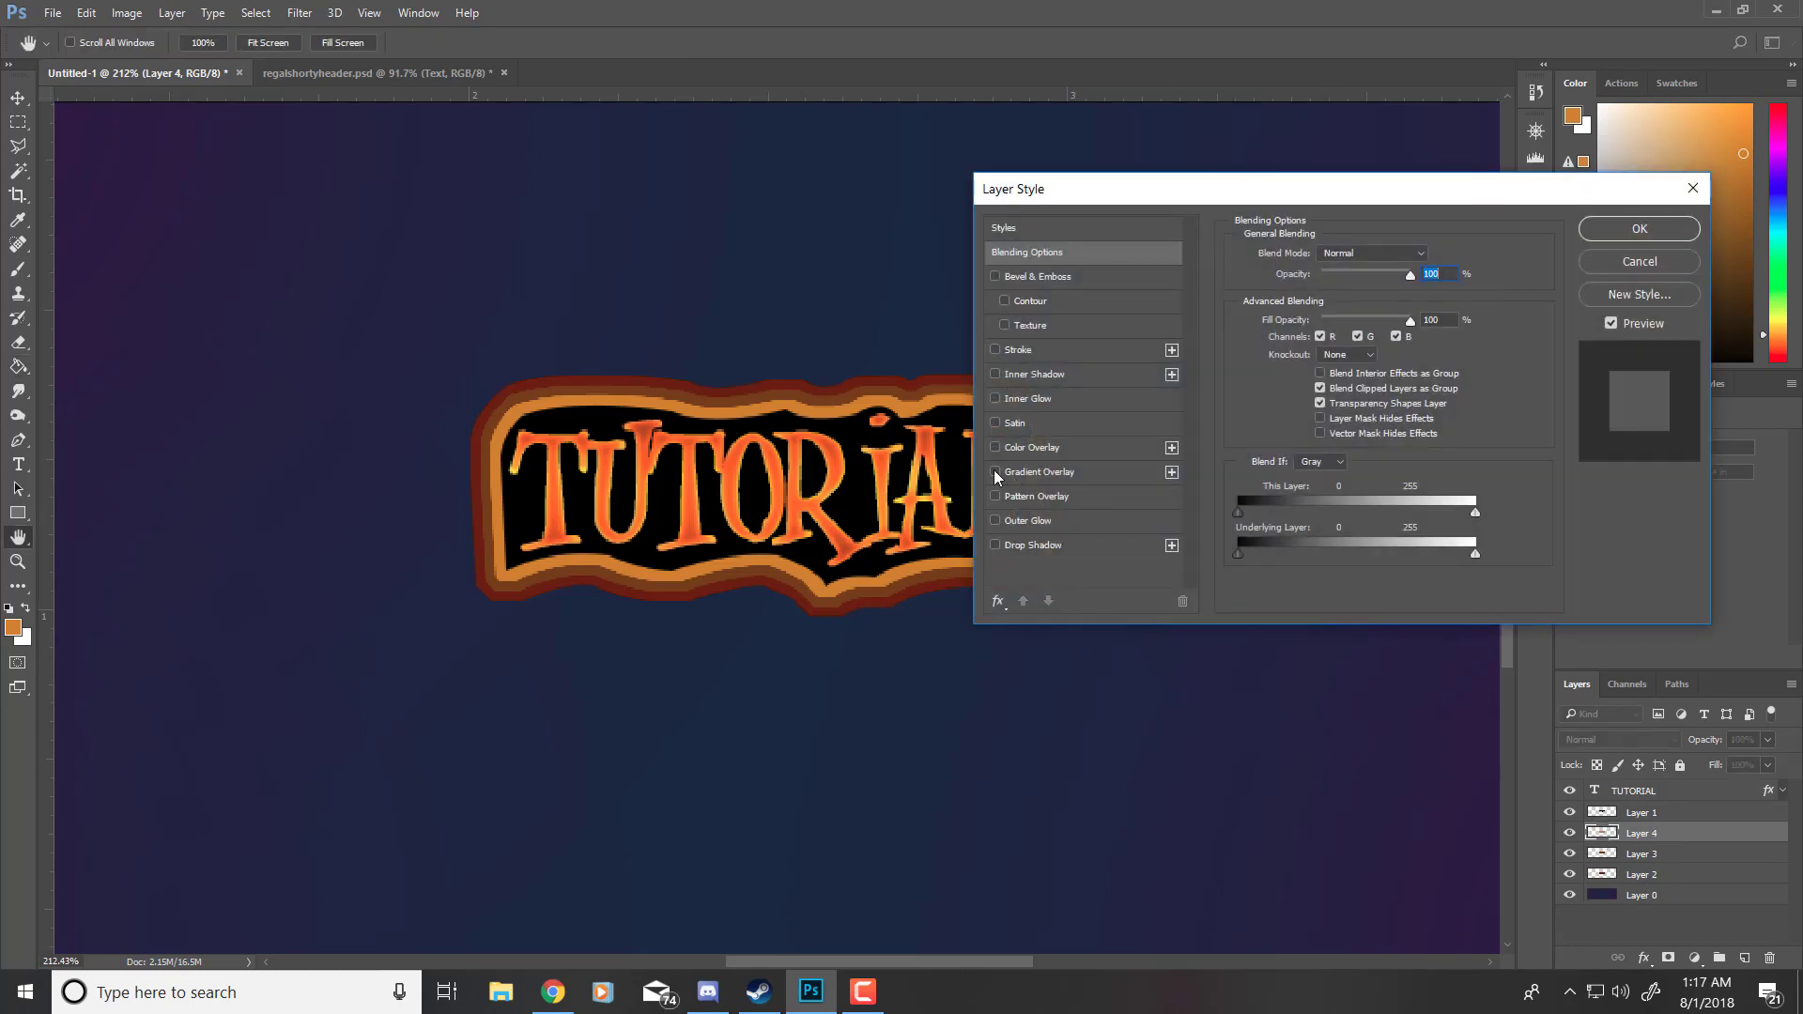
{"action": "left_click", "coordinate": [996, 472]}
{"action": "left_click", "coordinate": [996, 471]}
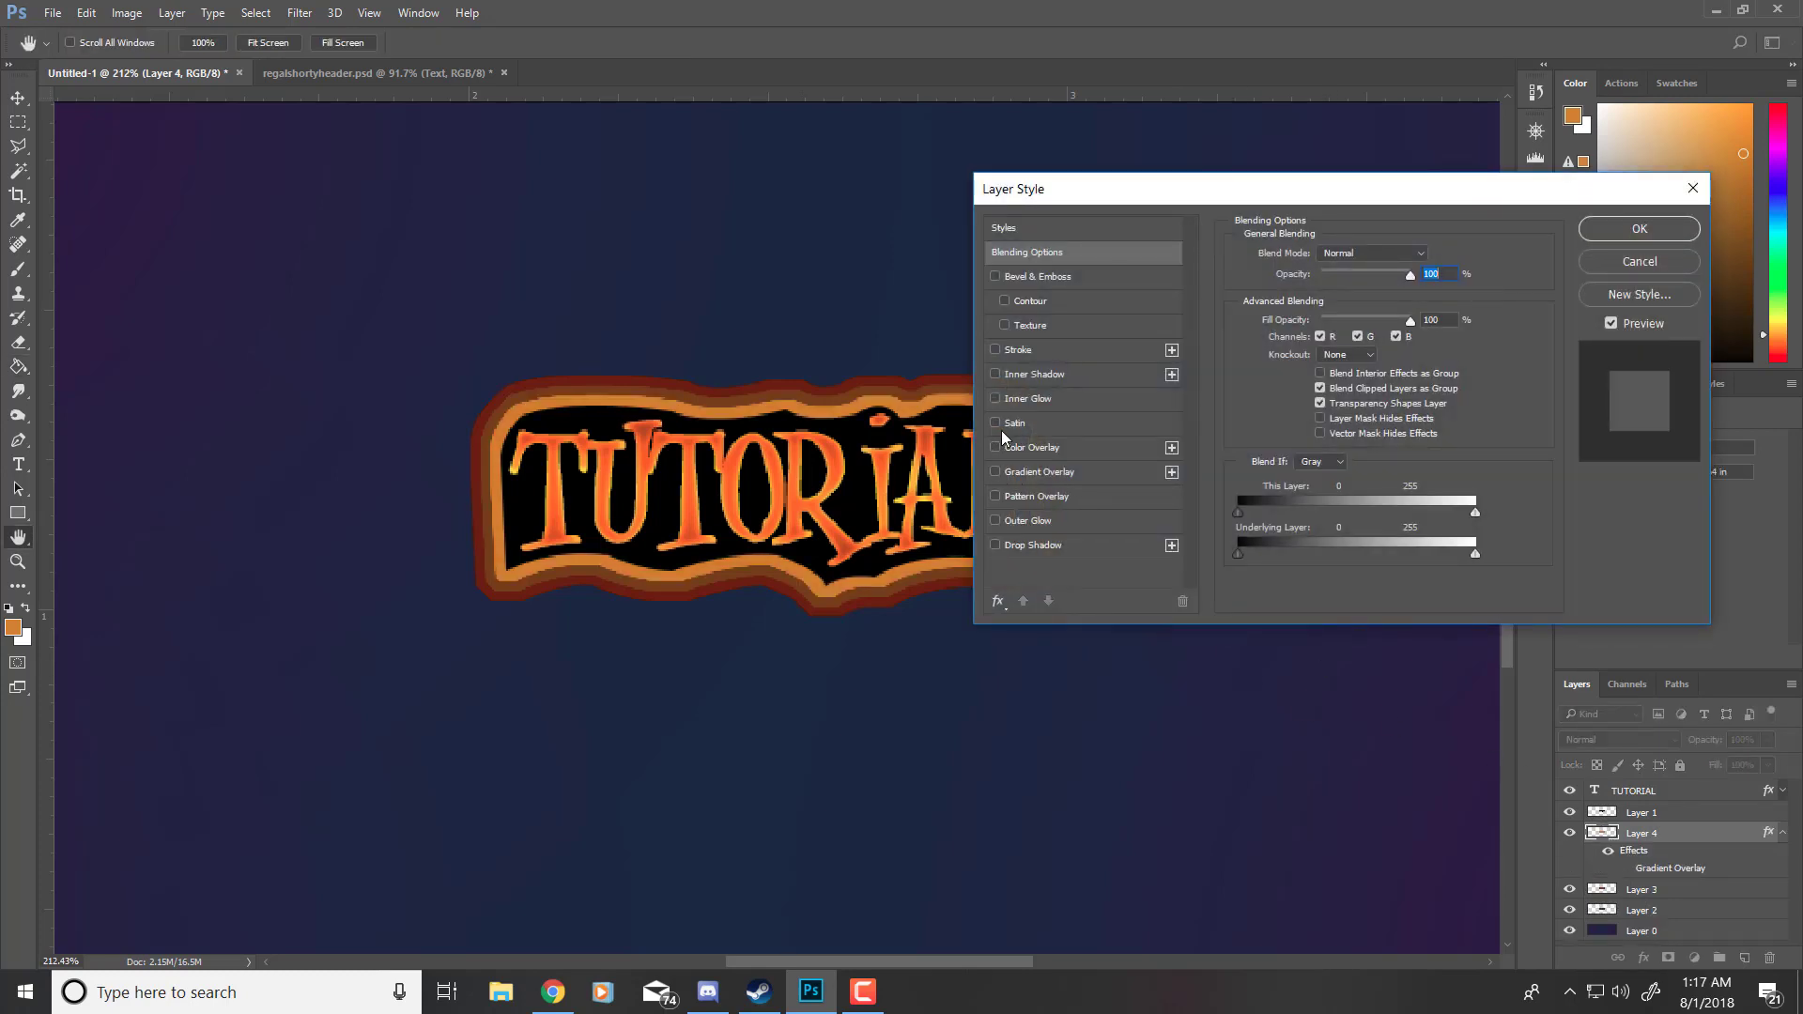
{"action": "left_click", "coordinate": [1007, 522]}
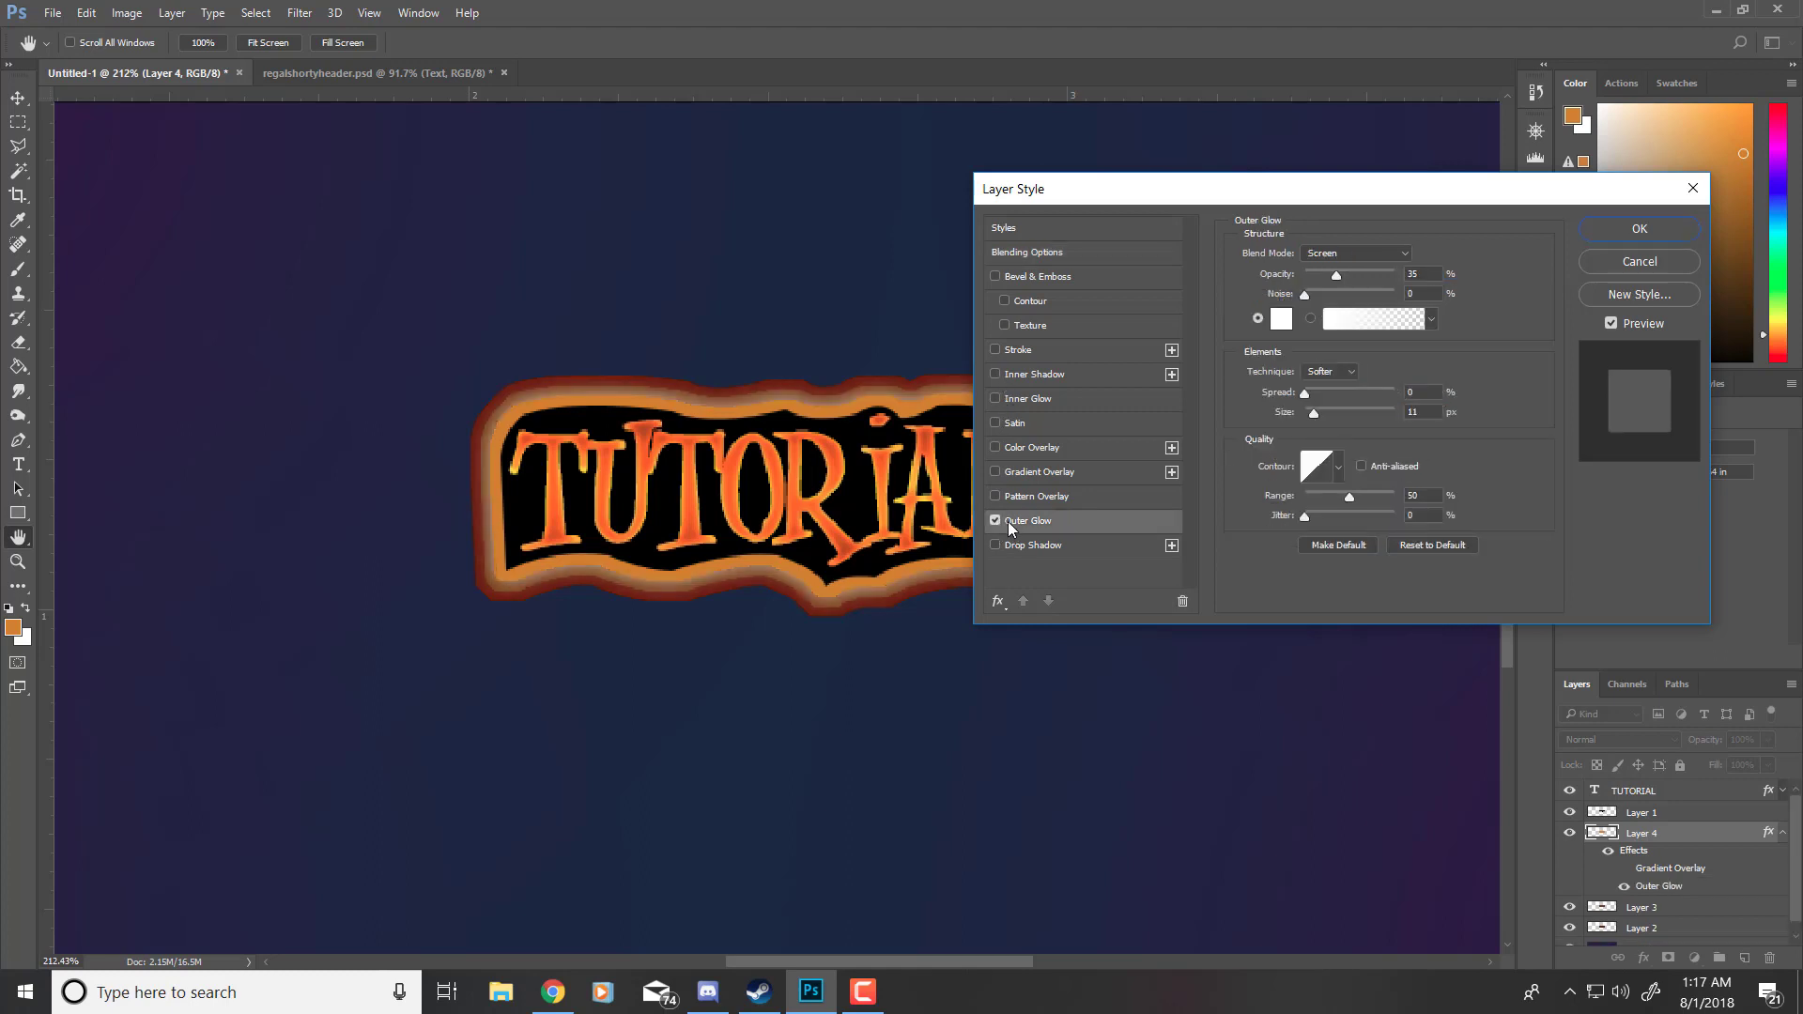
{"action": "left_click", "coordinate": [1372, 254]}
{"action": "left_click", "coordinate": [1379, 404]}
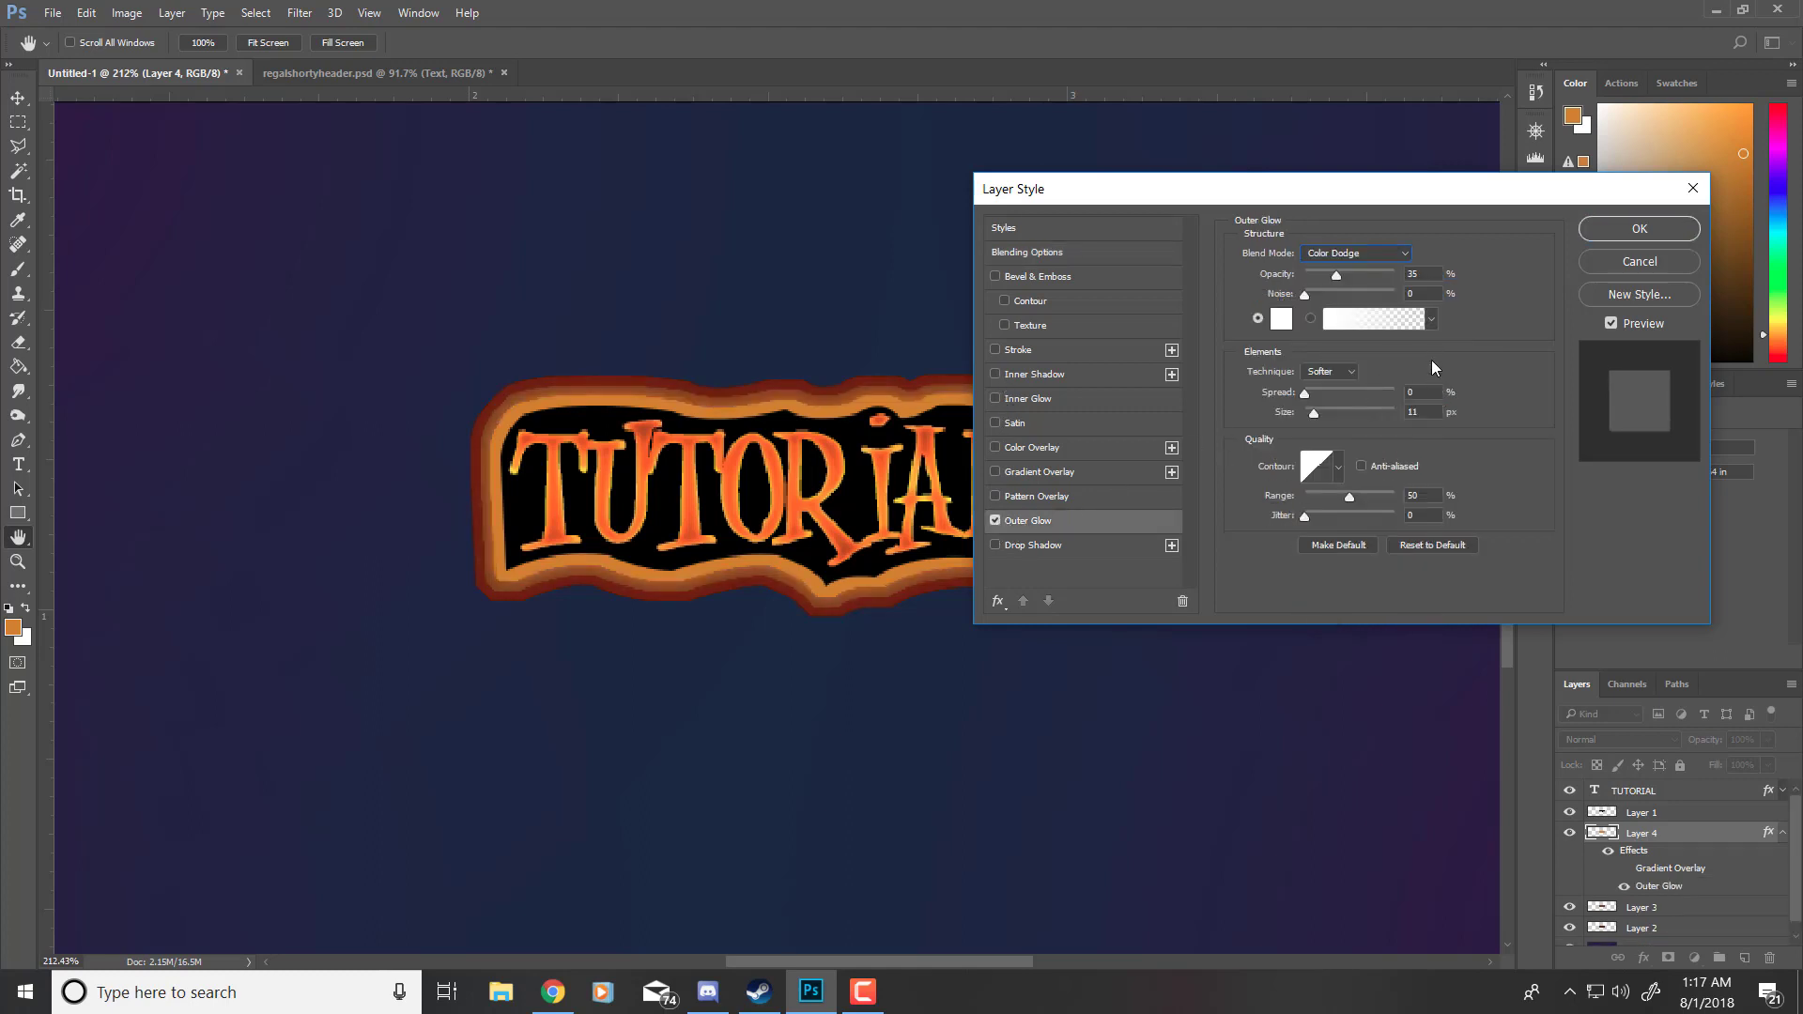
Step: Set the Outer Glow's opacity to 100% and its size to 5 px
{"action": "type", "text": "100"}
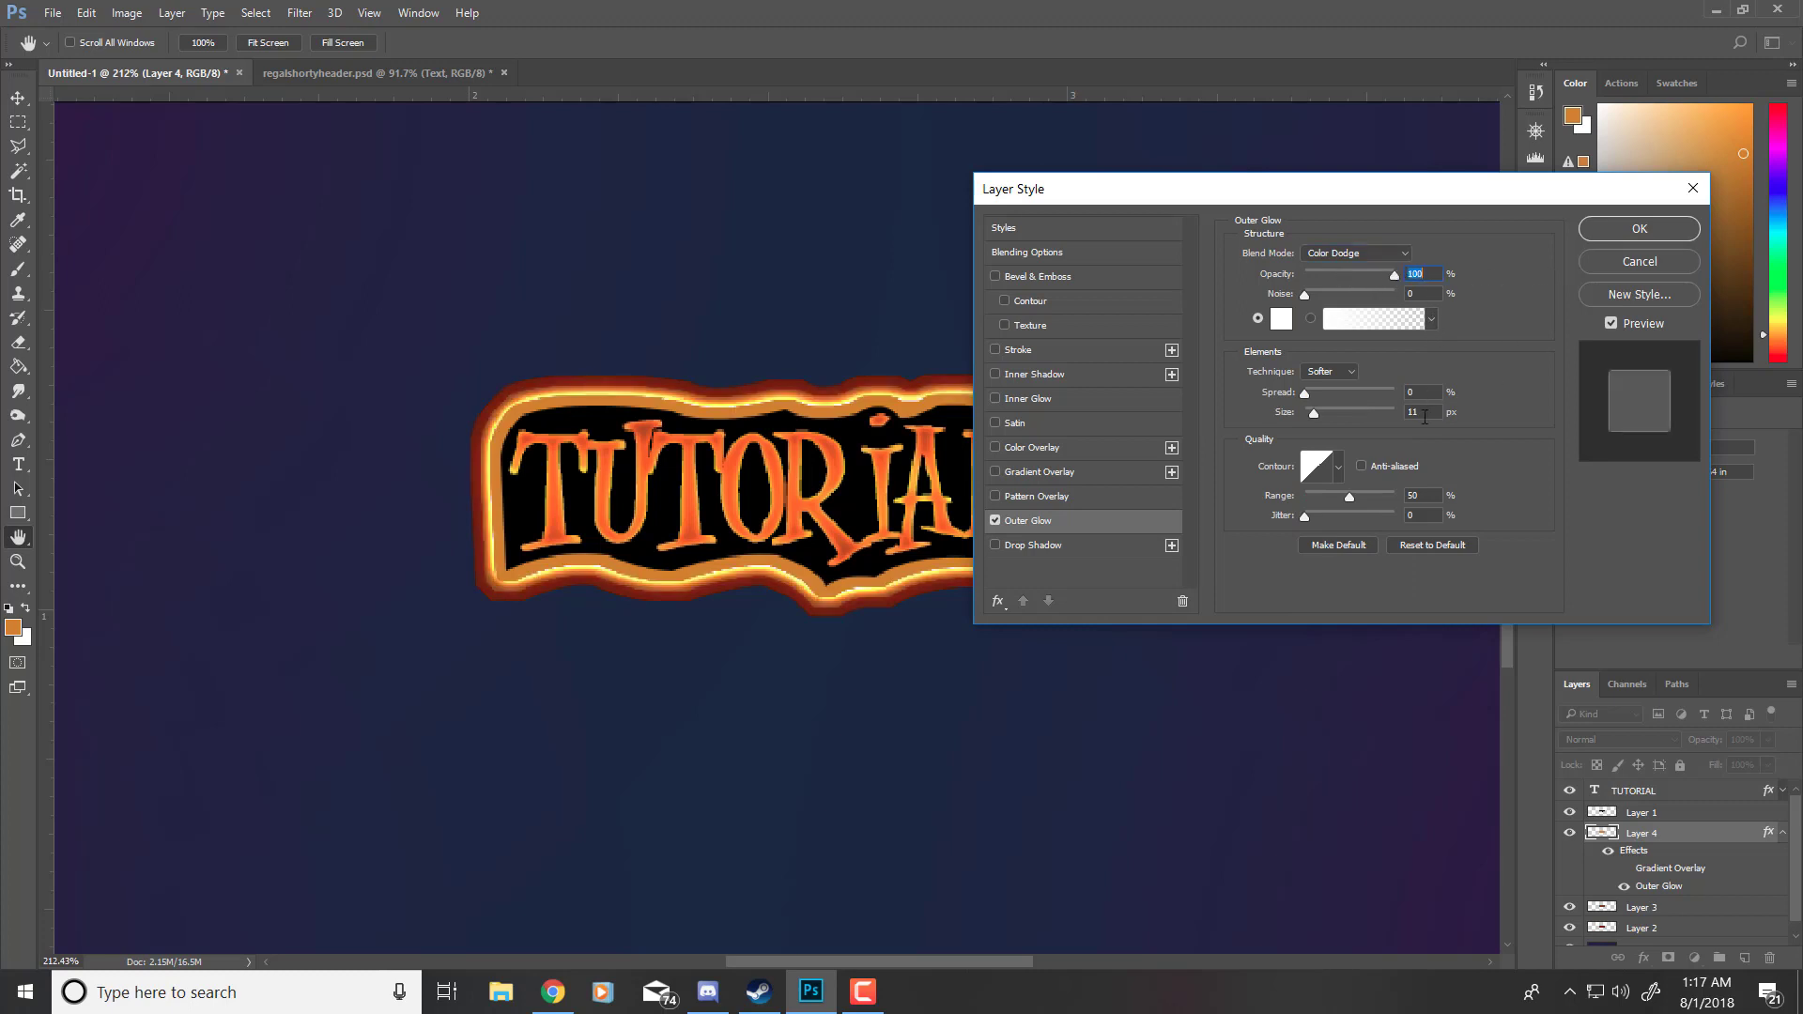
{"action": "double_click", "coordinate": [1424, 411]}
{"action": "type", "text": "0"}
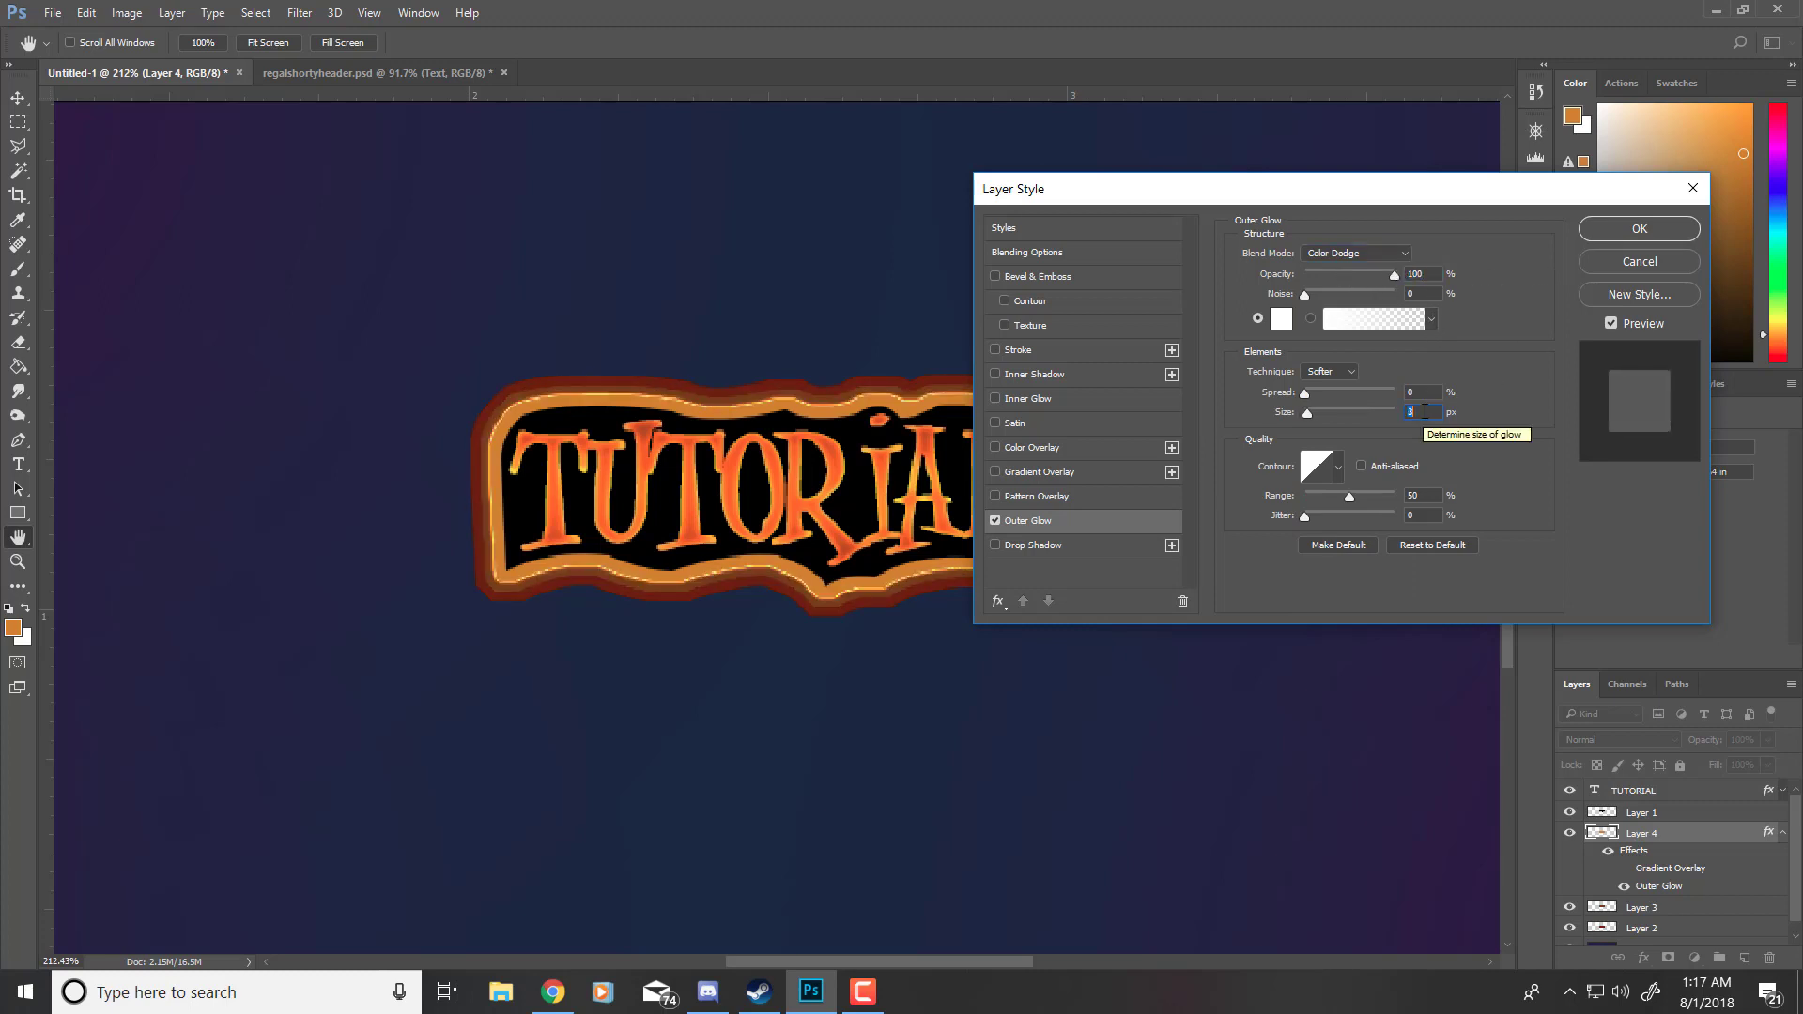
{"action": "type", "text": "4"}
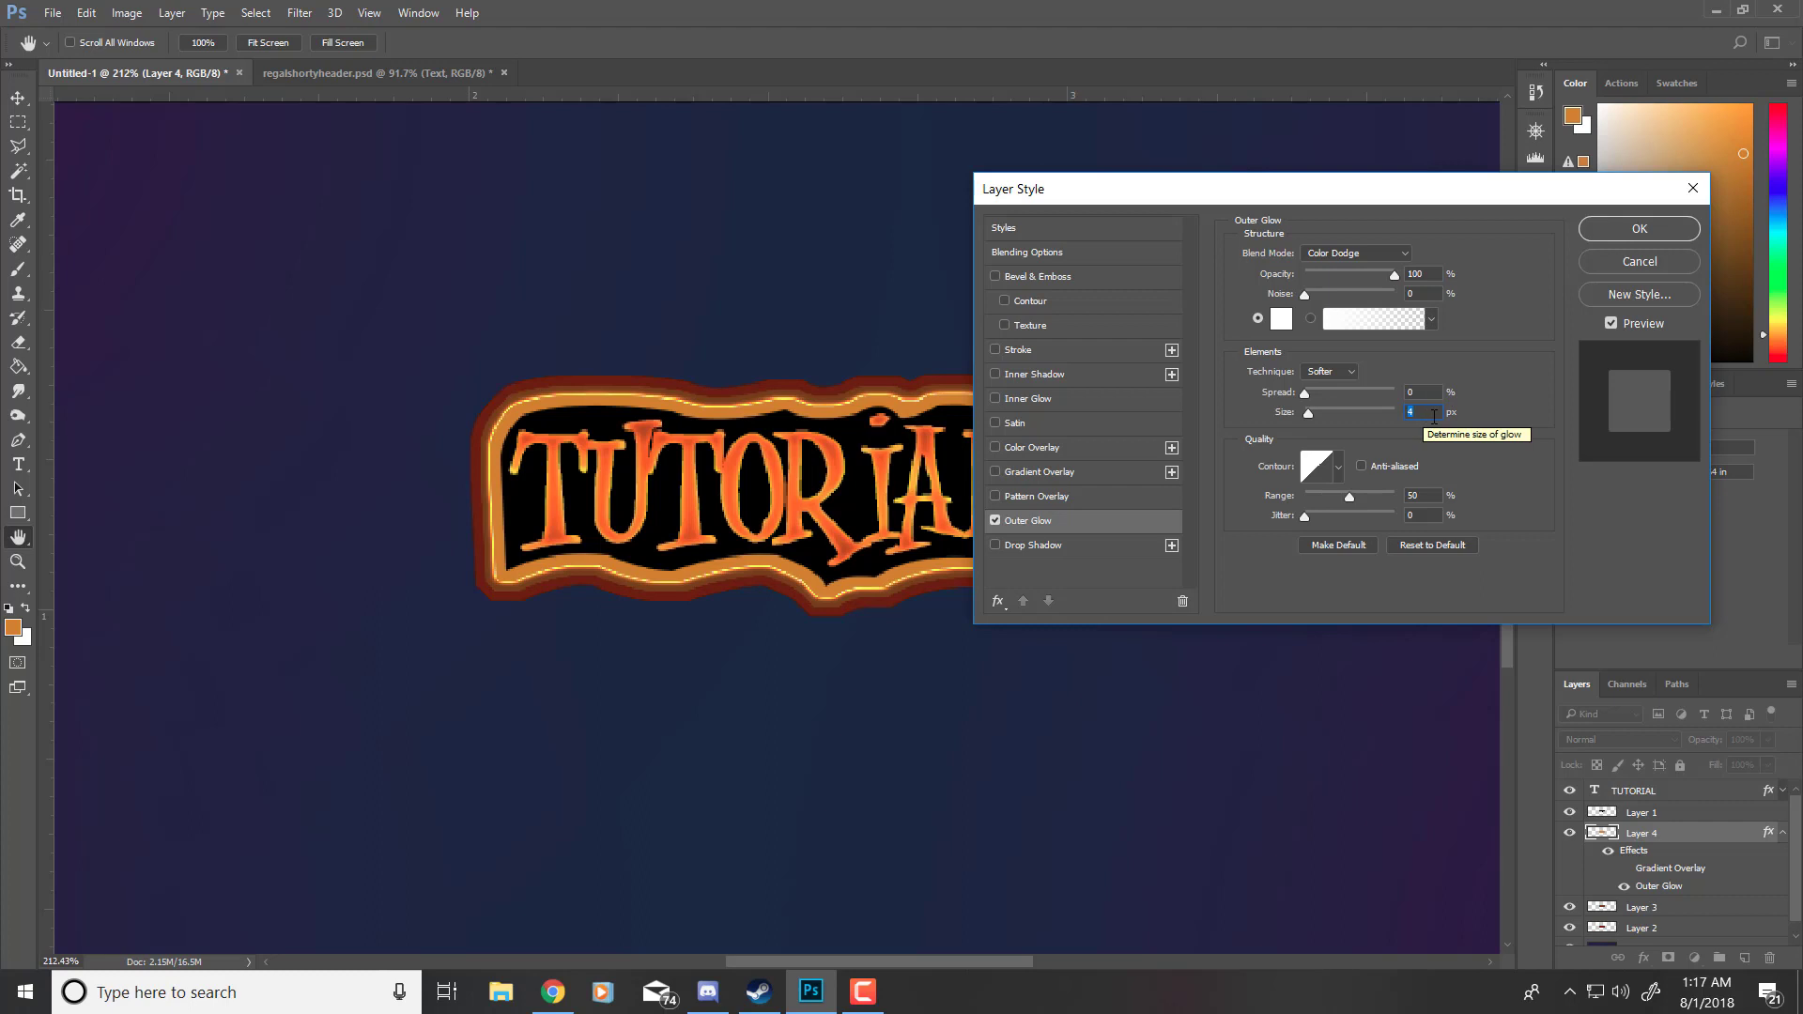
{"action": "key", "text": "Up"}
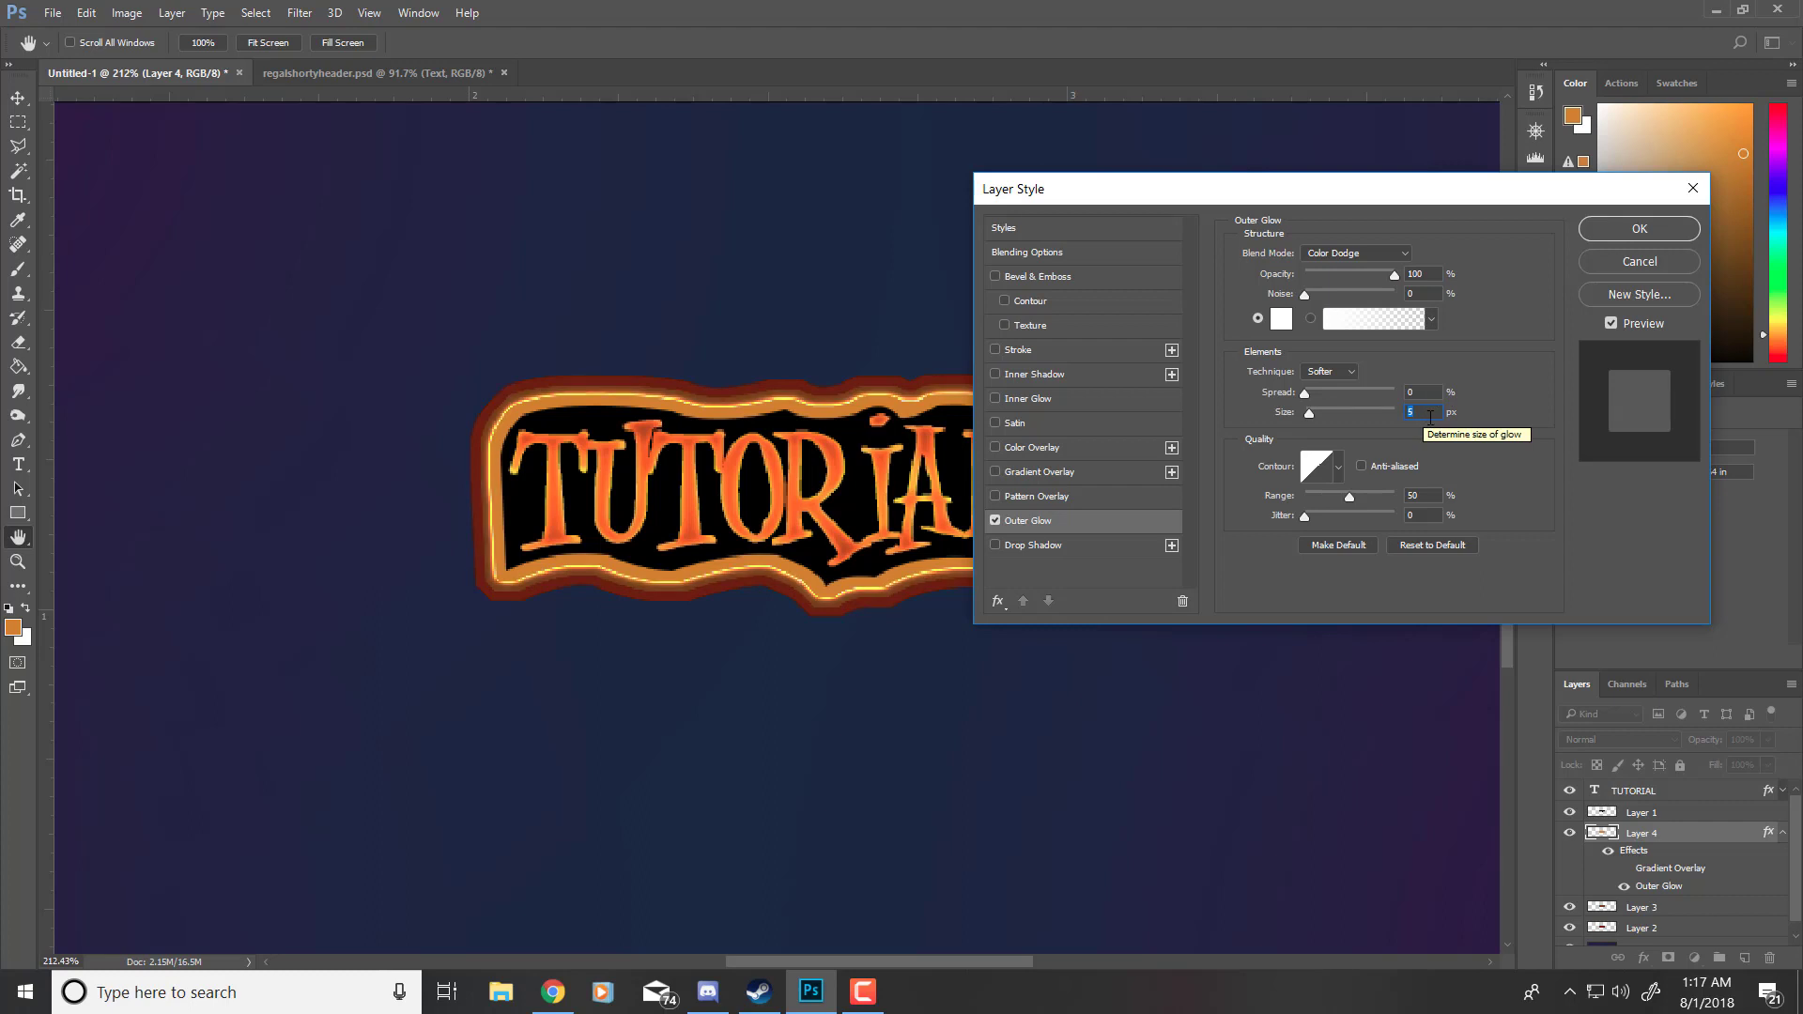
Step: Lower the Outer Glow's opacity to 85% and apply the layer style
{"action": "double_click", "coordinate": [1420, 274]}
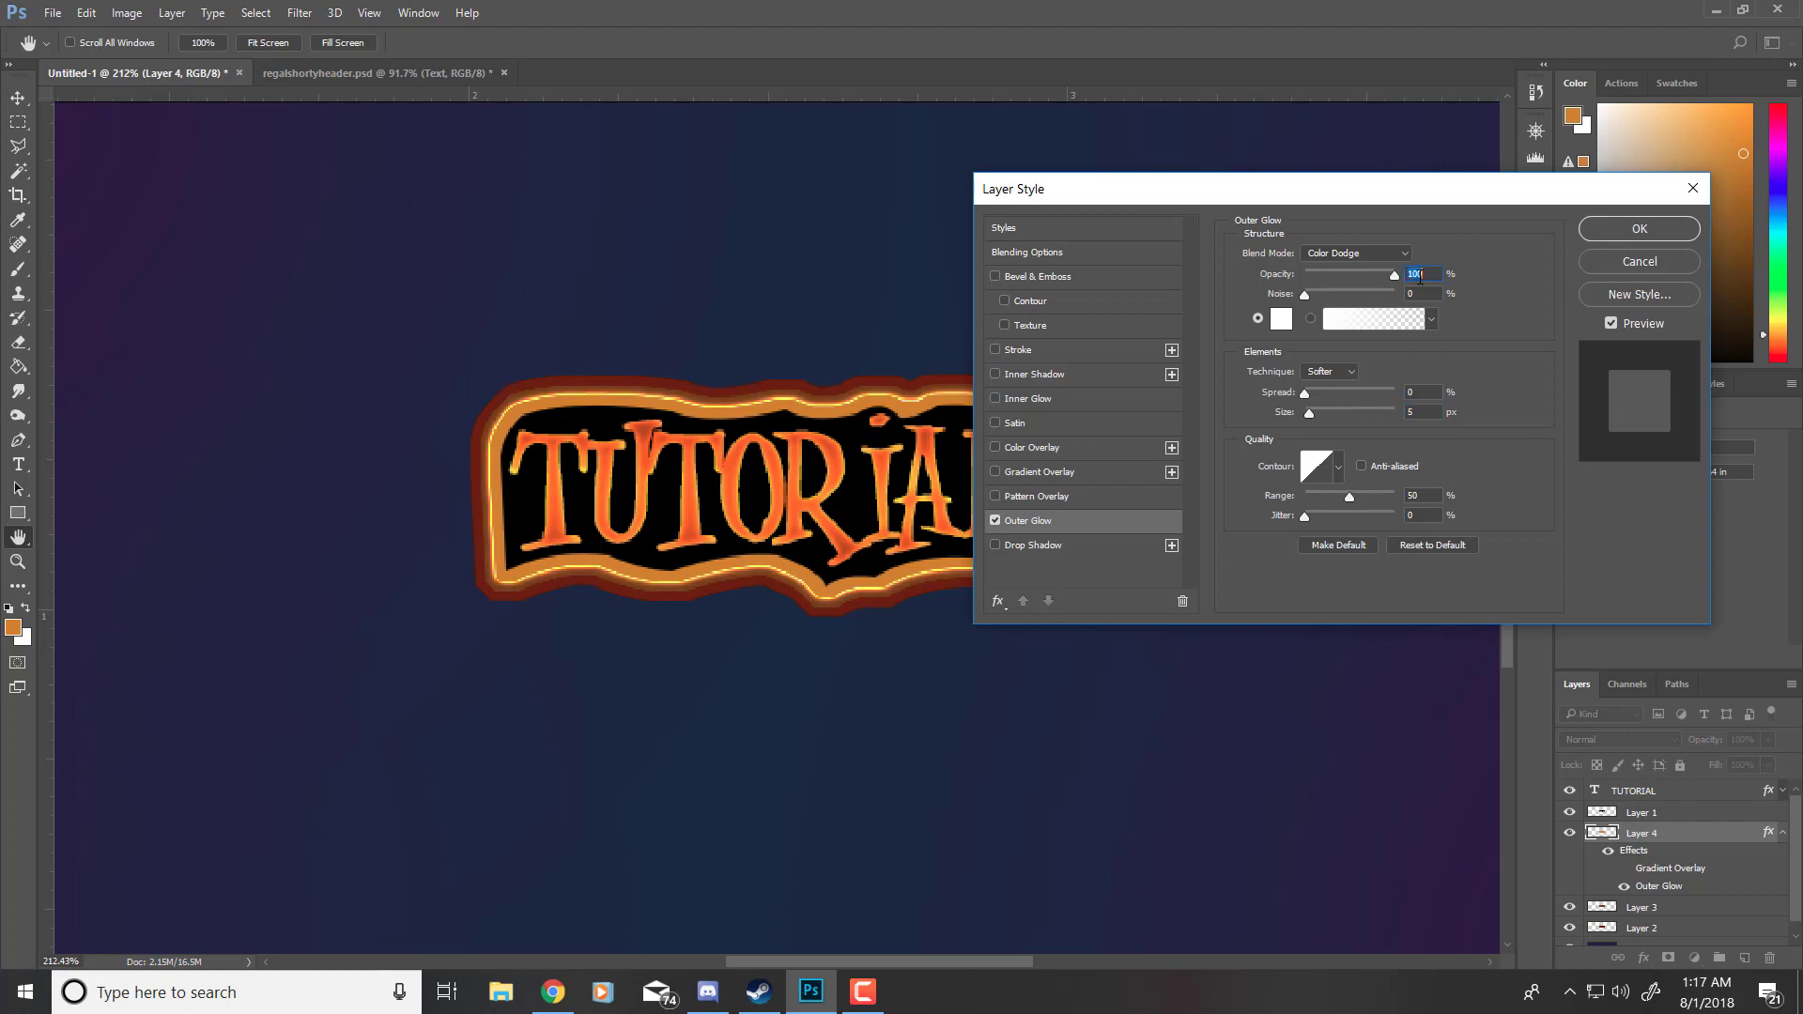
{"action": "scroll", "coordinate": [1421, 278], "scroll_direction": "down", "scroll_amount": 20}
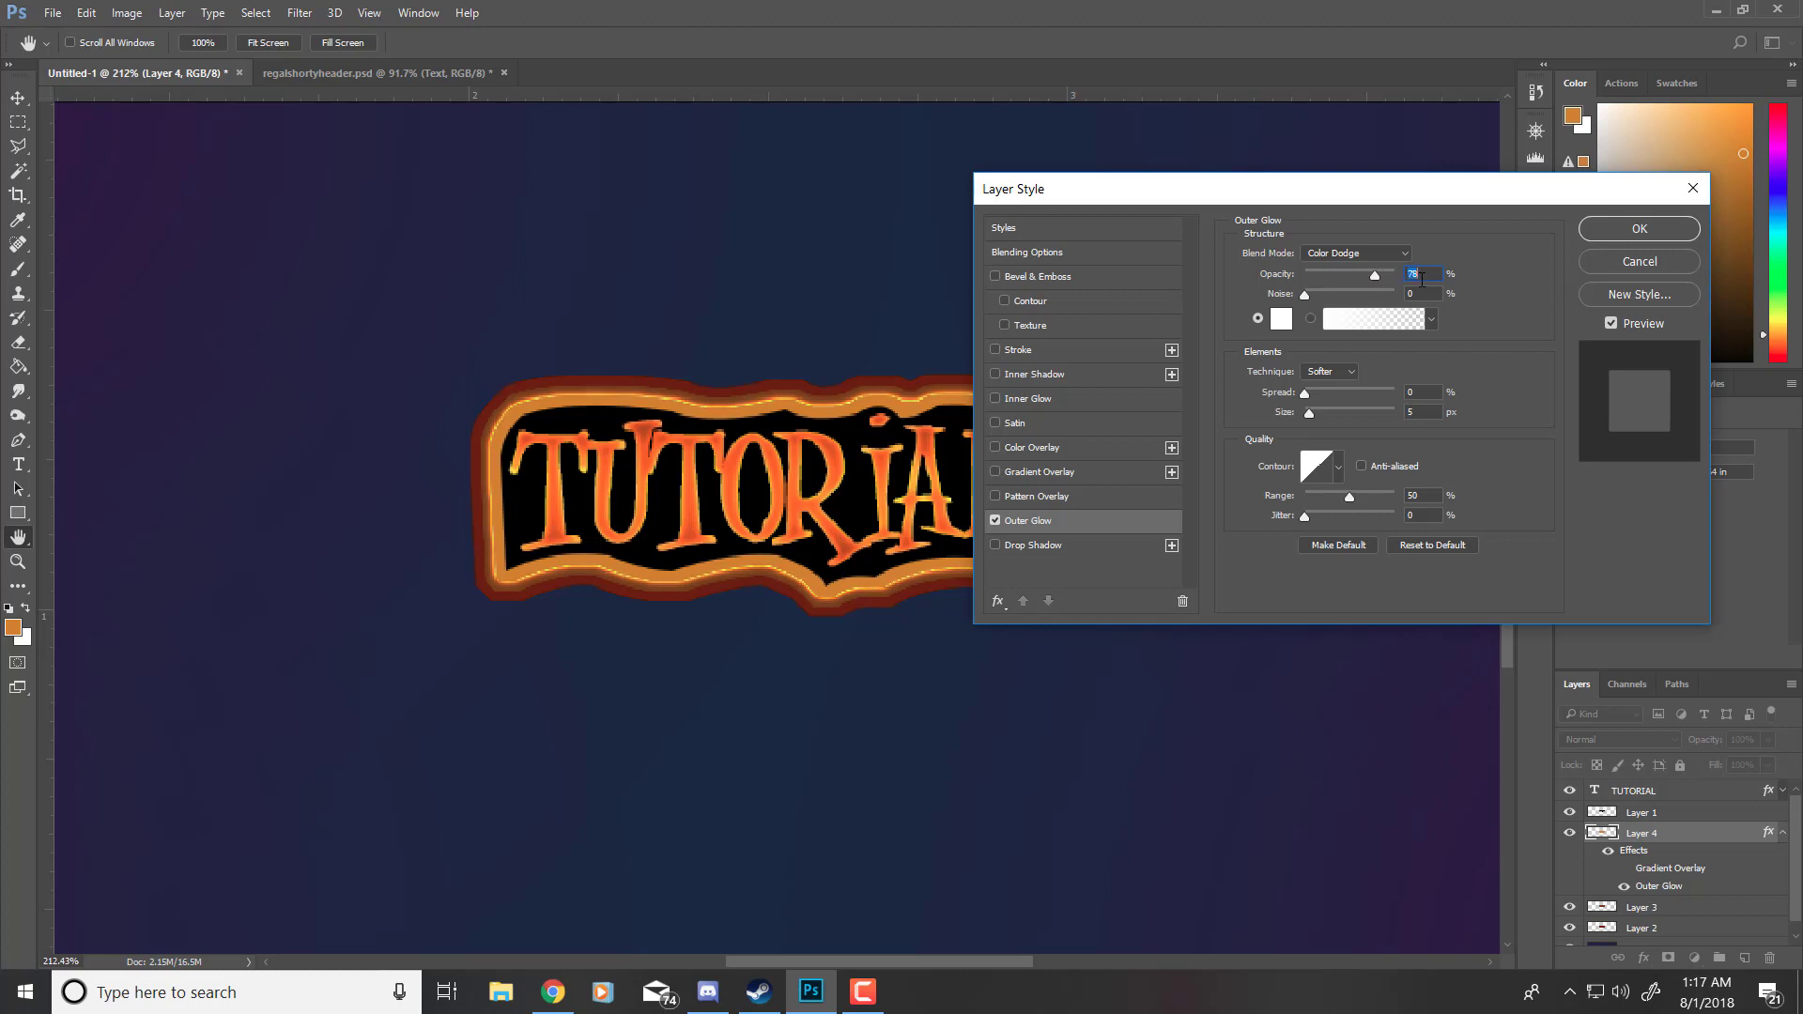
{"action": "scroll", "coordinate": [1421, 279], "scroll_direction": "down", "scroll_amount": 2}
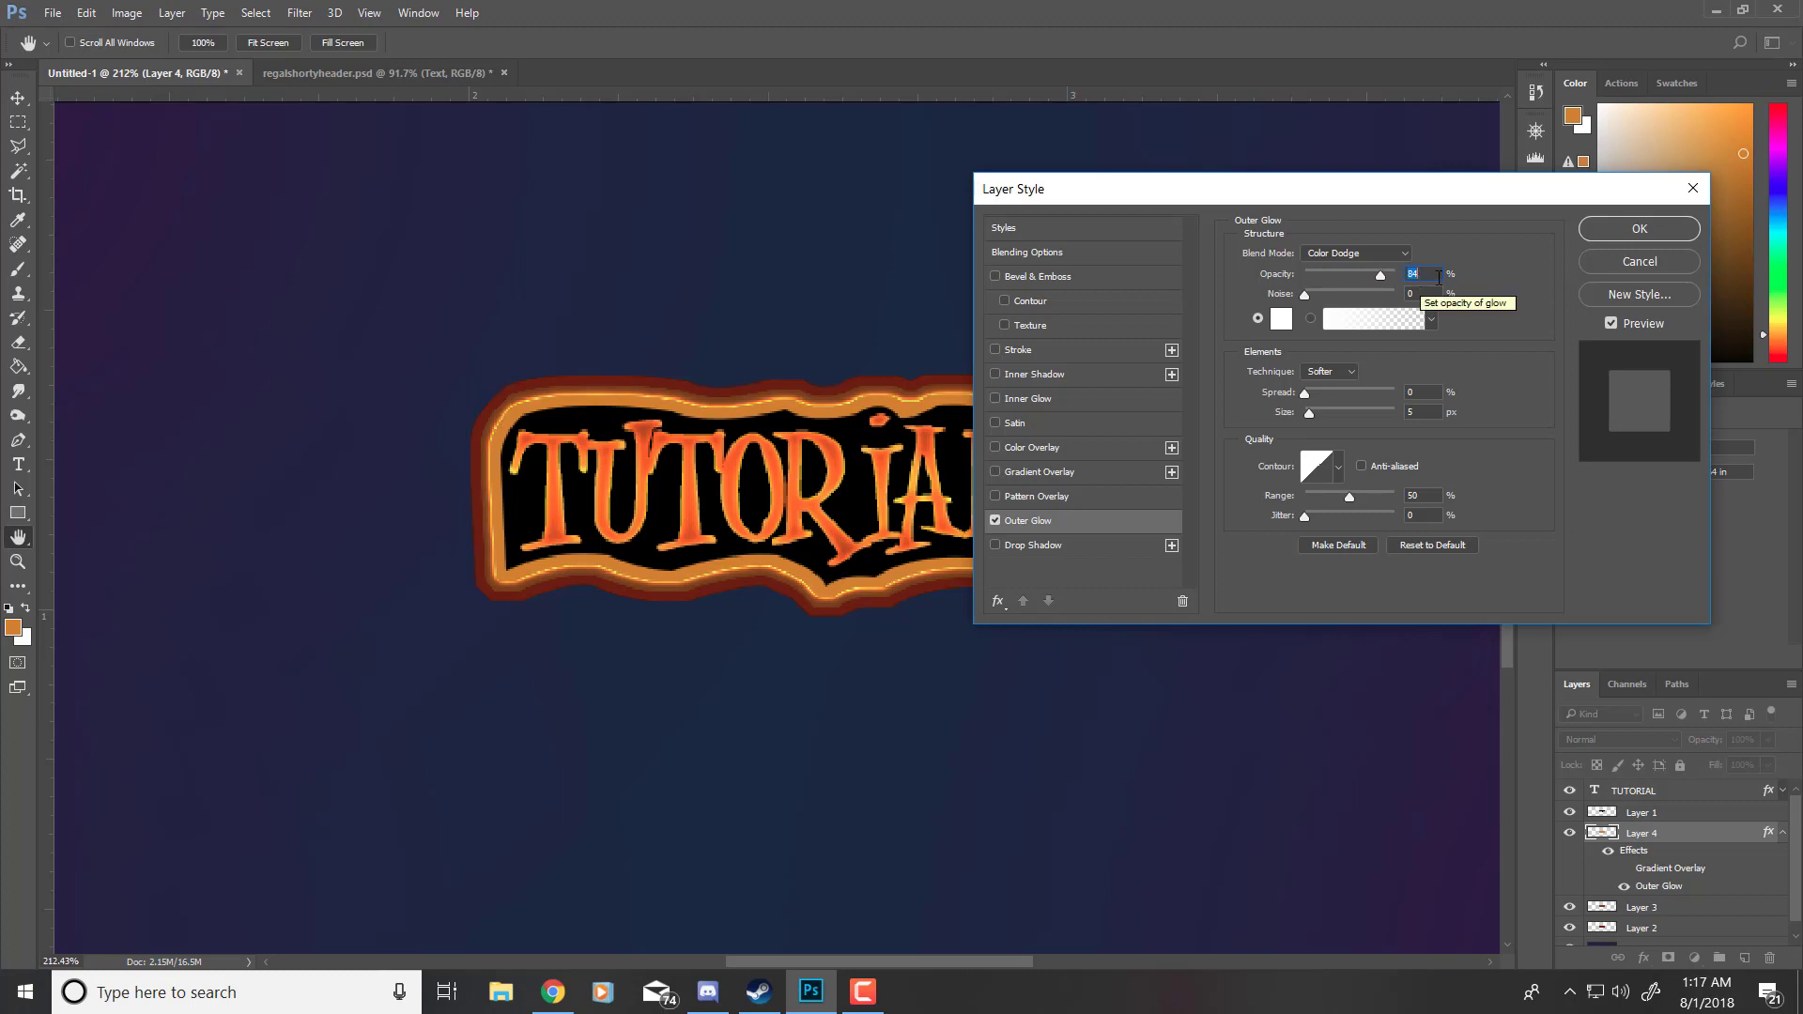
{"action": "scroll", "coordinate": [1439, 278], "scroll_direction": "up", "scroll_amount": 1}
{"action": "left_click_drag", "start_coordinate": [1315, 193], "coordinate": [1199, 185]}
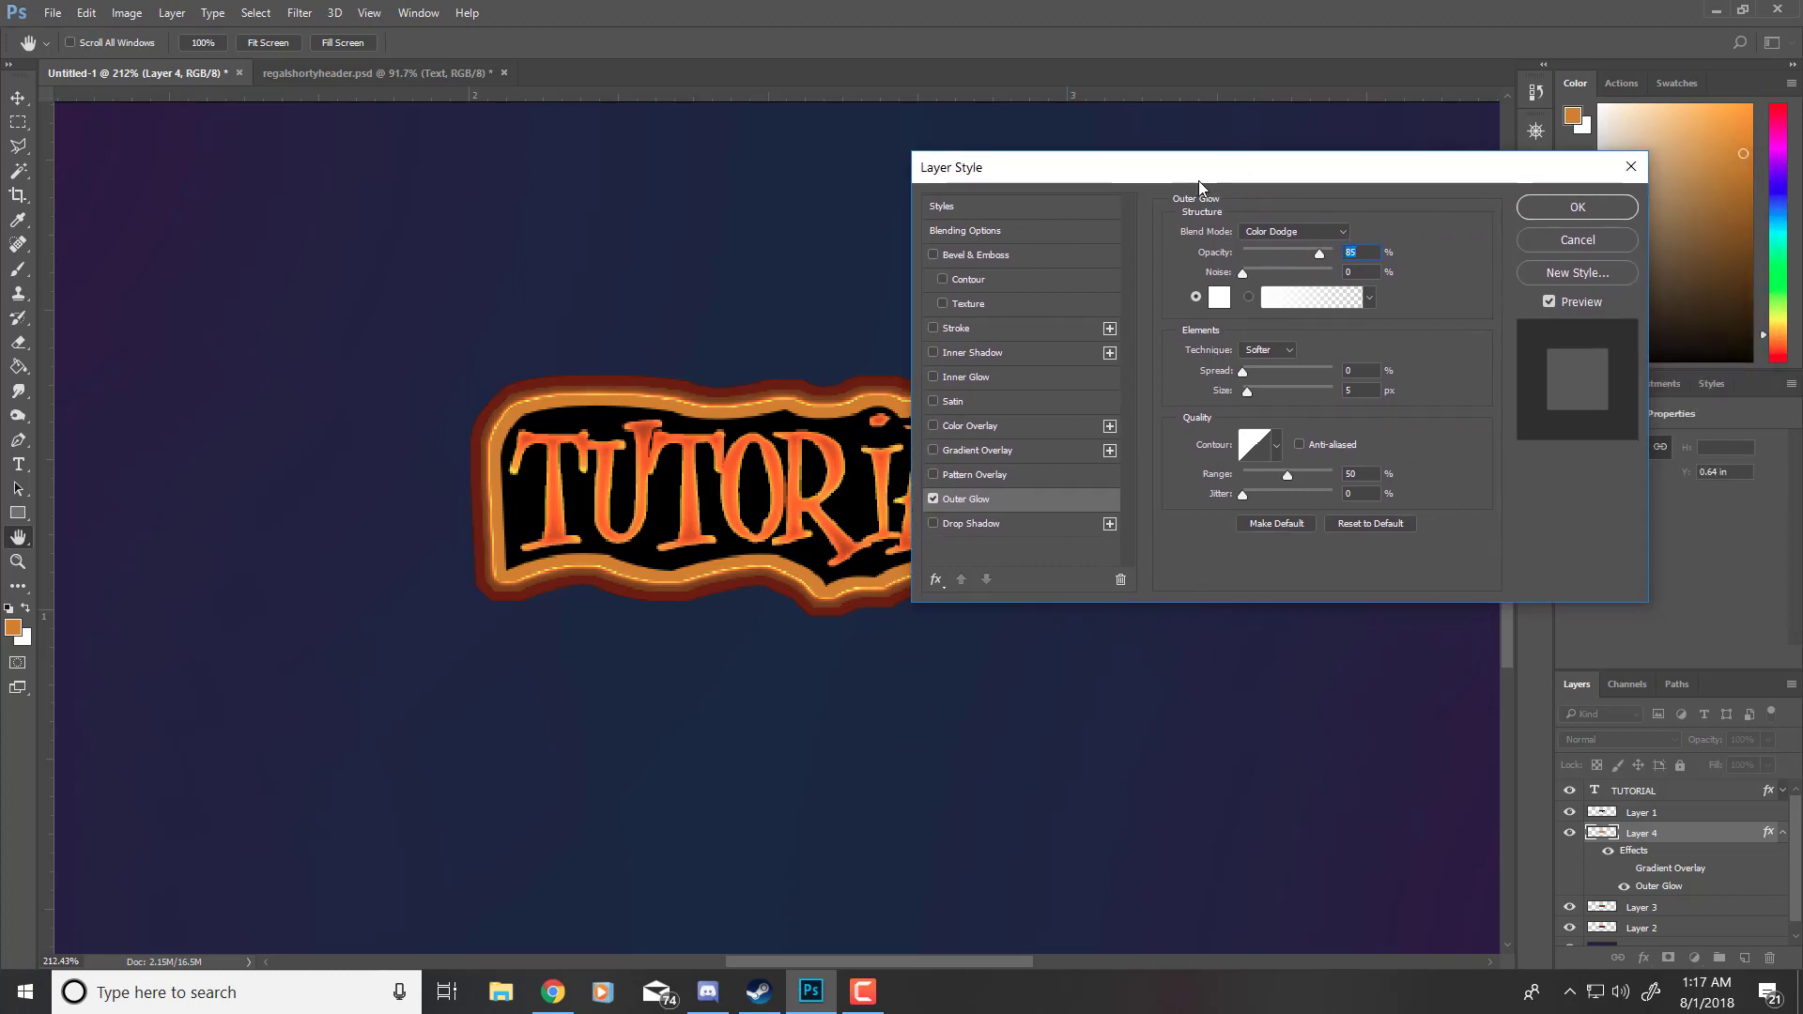
{"action": "left_click", "coordinate": [1578, 207]}
Step: Add a Gradient Overlay to the orange border on Layer 4 with the Soft Light blend mode
{"action": "scroll", "coordinate": [826, 466], "scroll_direction": "down", "scroll_amount": 5}
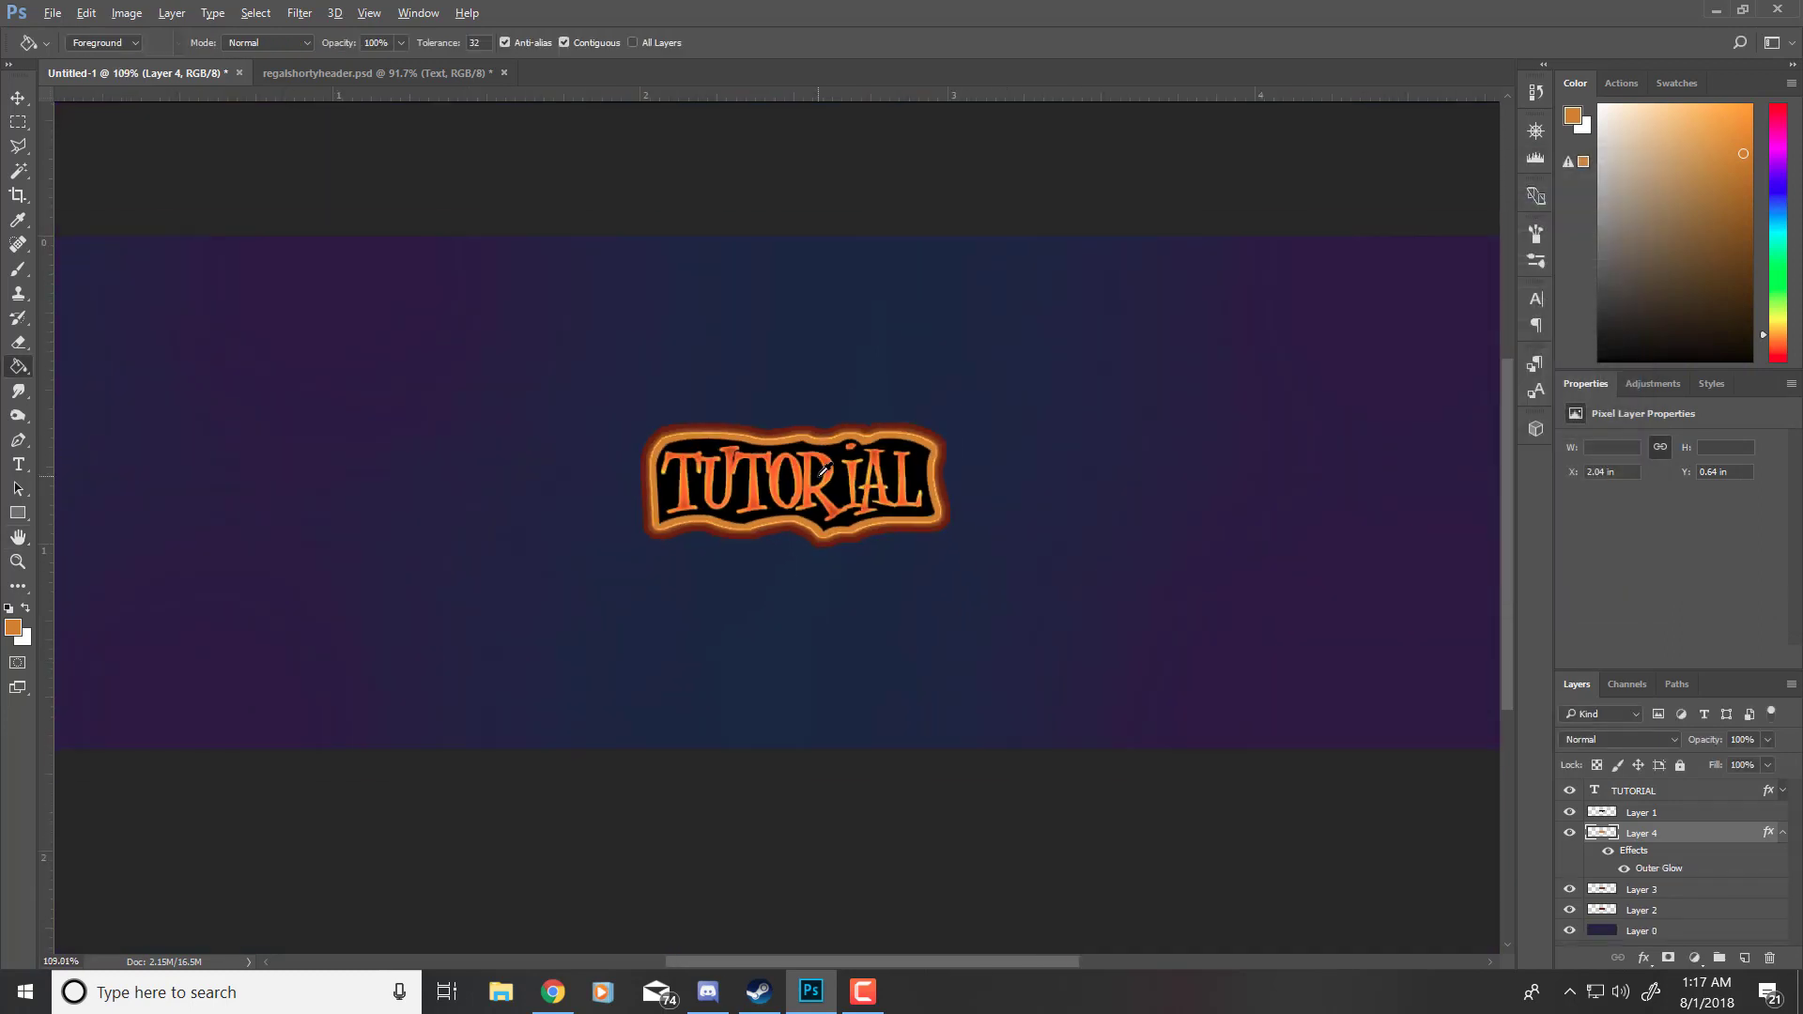
{"action": "scroll", "coordinate": [824, 467], "scroll_direction": "down", "scroll_amount": 2}
{"action": "scroll", "coordinate": [799, 519], "scroll_direction": "up", "scroll_amount": 2}
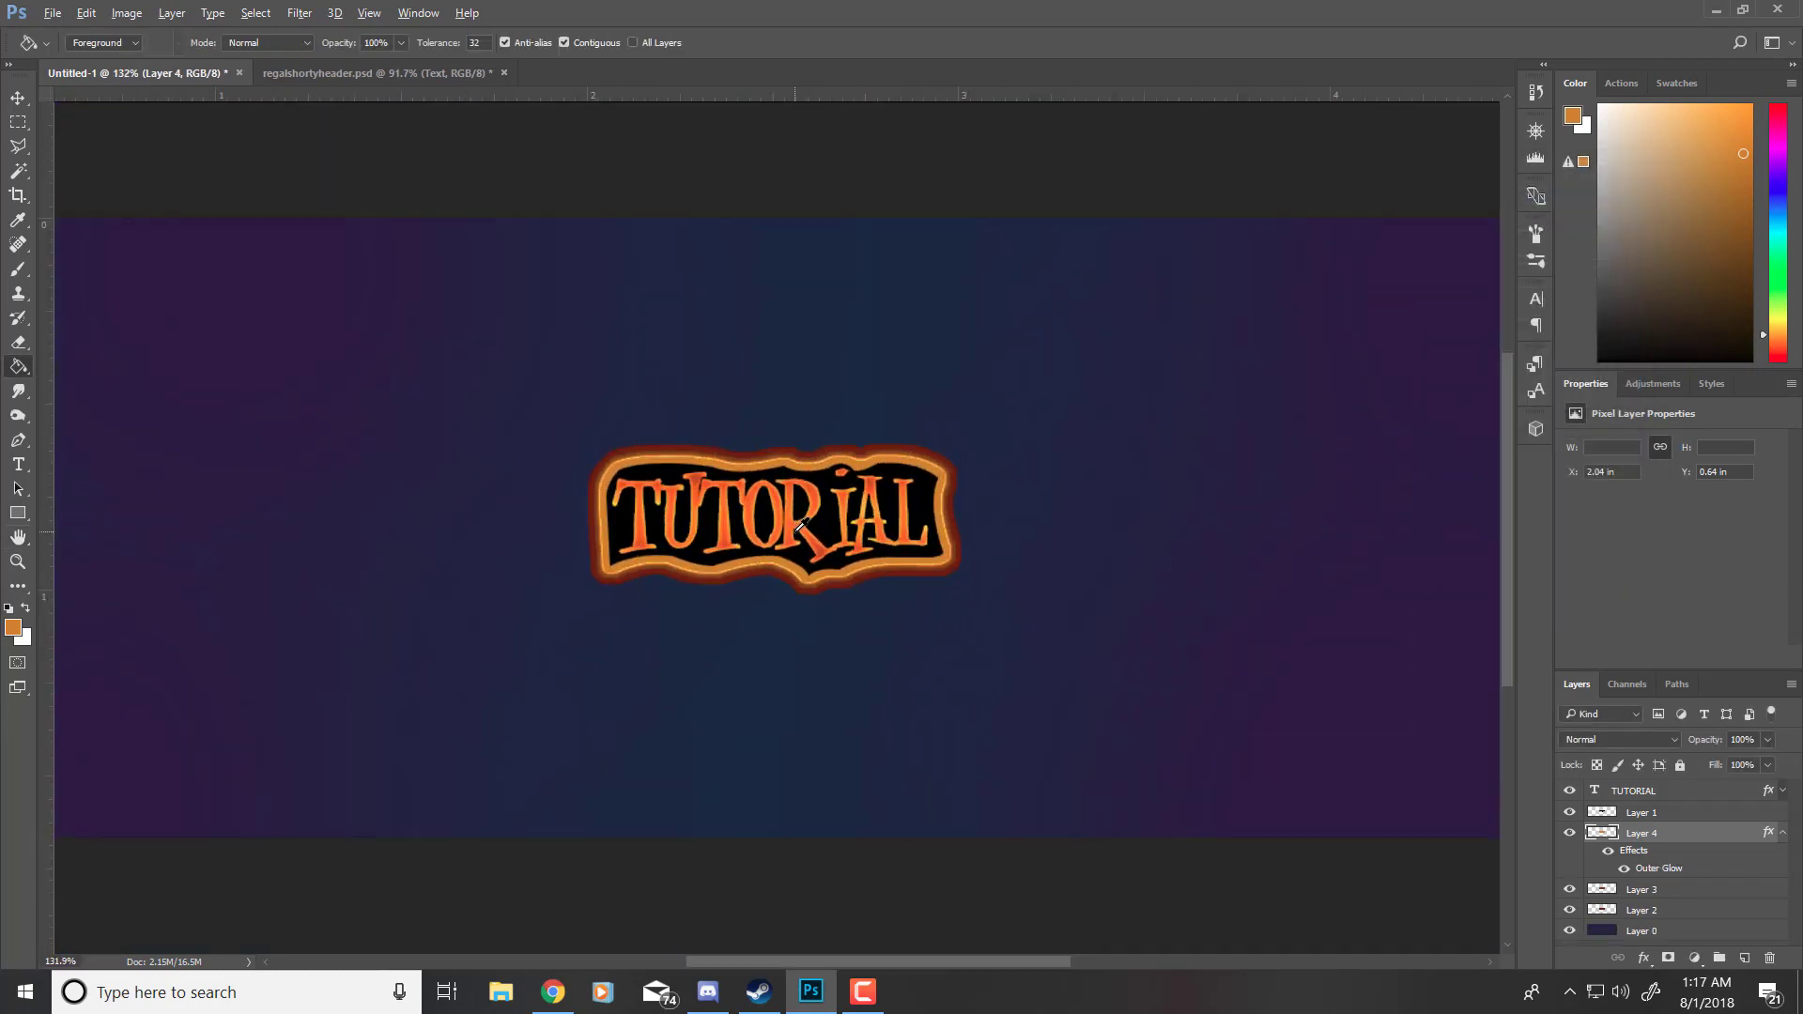
{"action": "scroll", "coordinate": [801, 526], "scroll_direction": "up", "scroll_amount": 4}
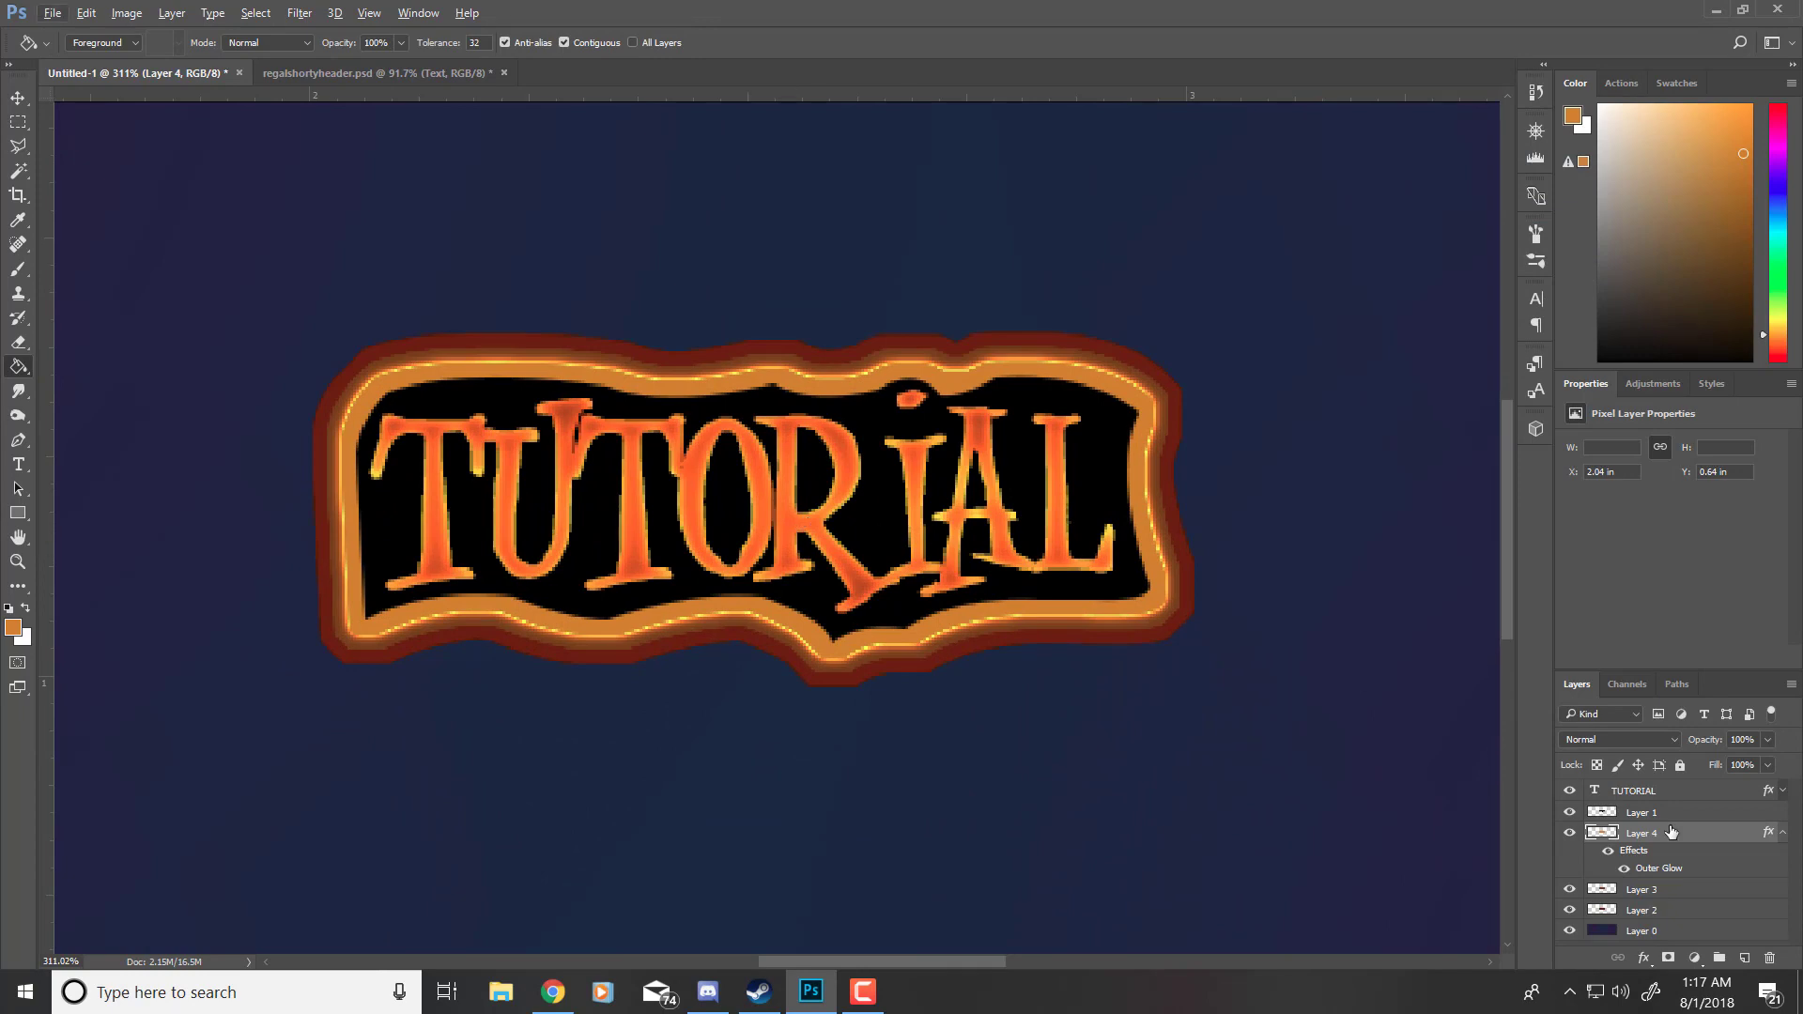
{"action": "left_click", "coordinate": [1778, 834]}
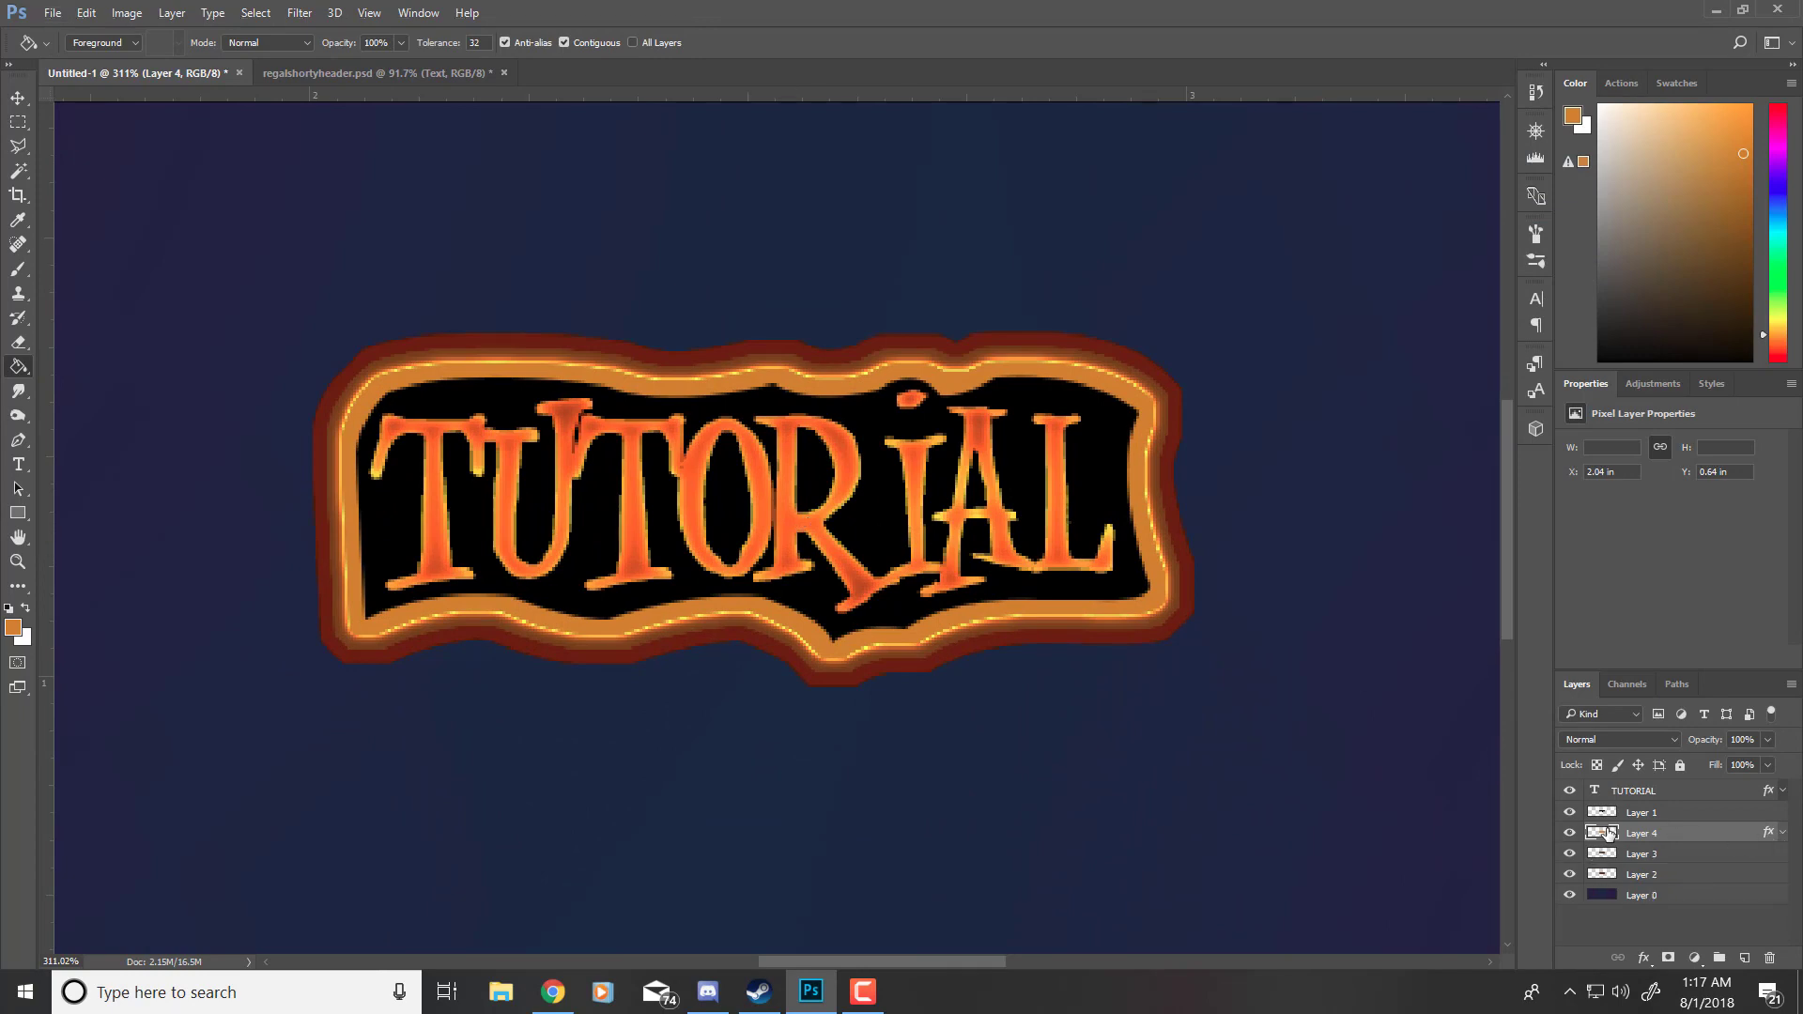
{"action": "double_click", "coordinate": [1608, 834]}
{"action": "left_click", "coordinate": [939, 448]}
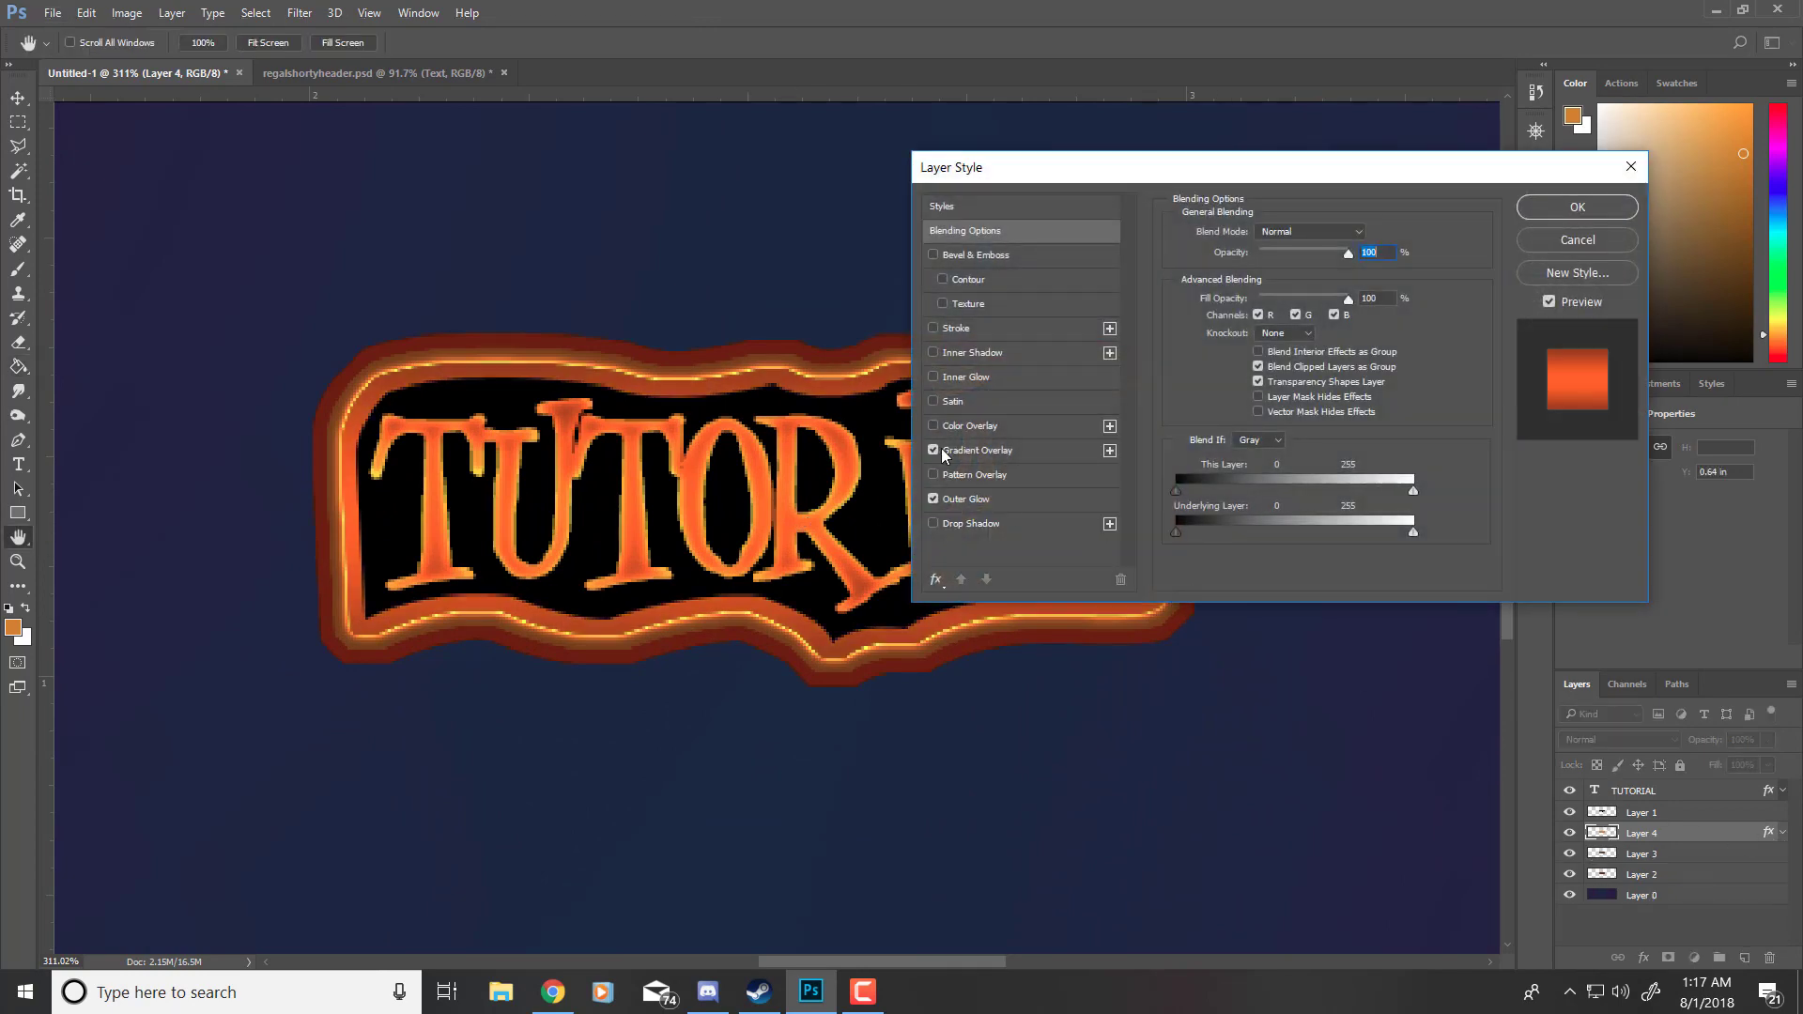
{"action": "left_click", "coordinate": [1313, 232]}
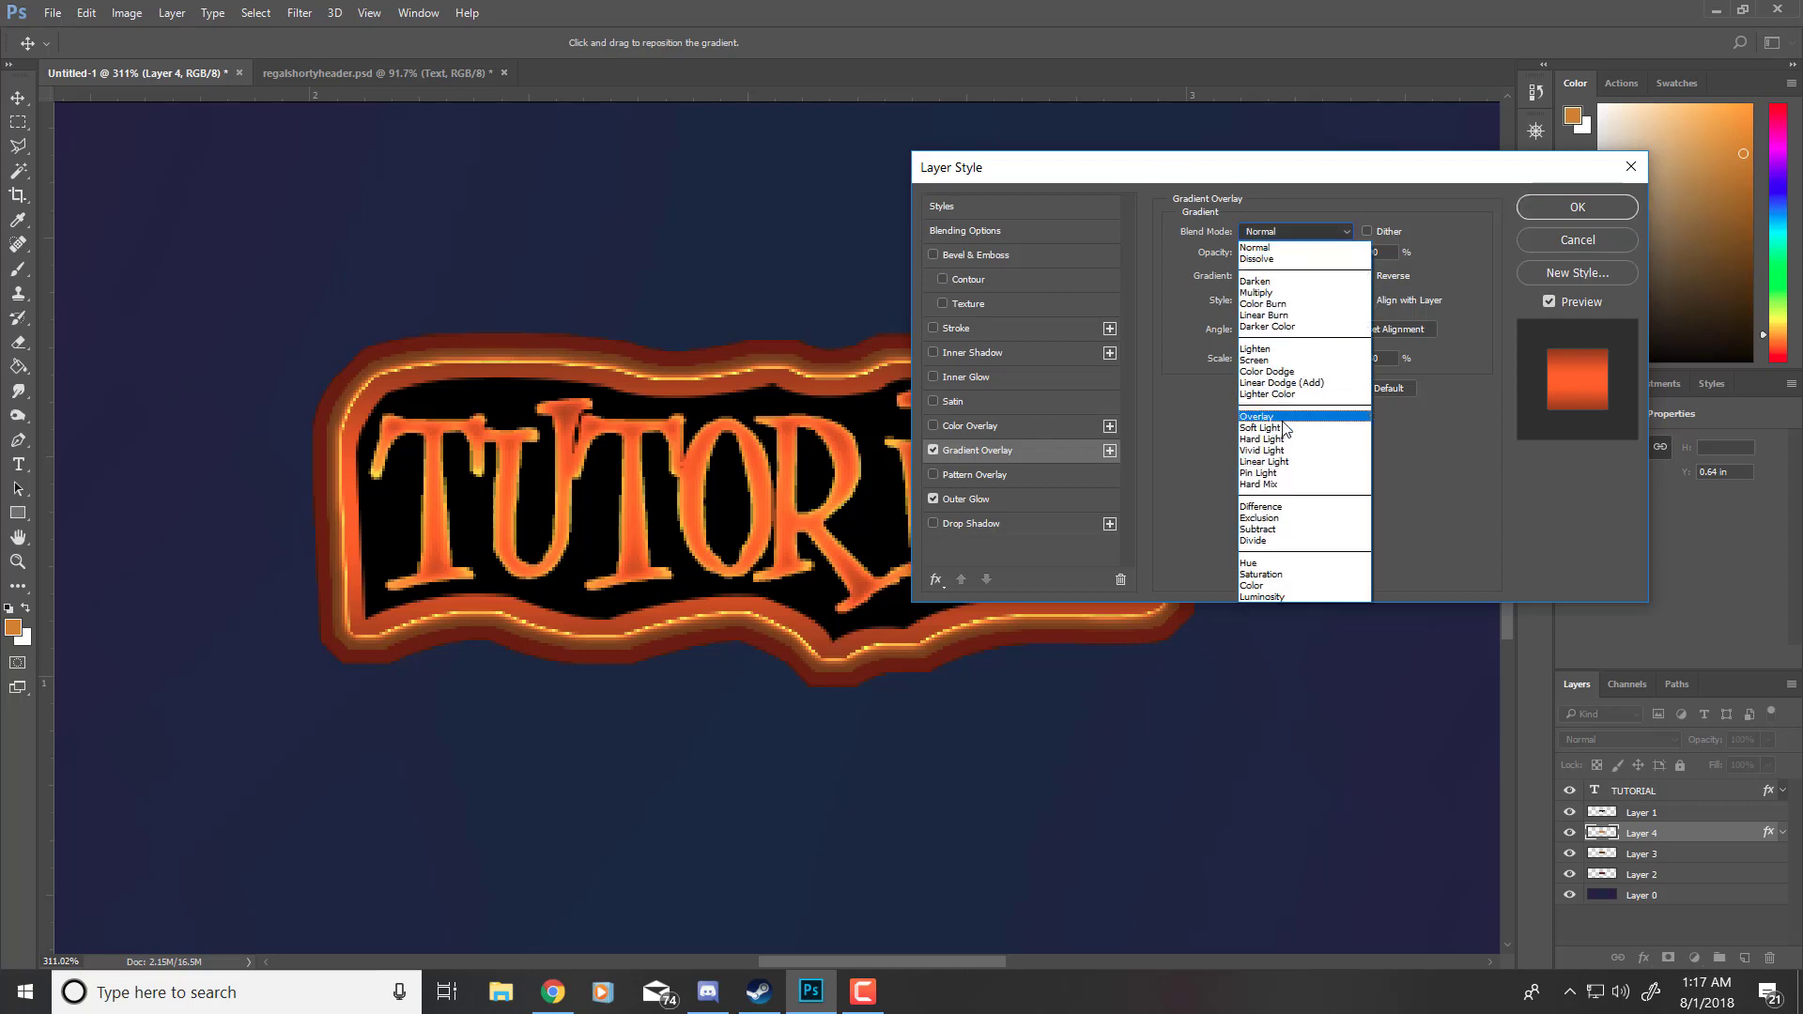
{"action": "left_click", "coordinate": [1257, 428]}
Step: Choose the black-to-white Platinum preset for the Gradient Overlay and apply the layer style
{"action": "left_click", "coordinate": [1305, 278]}
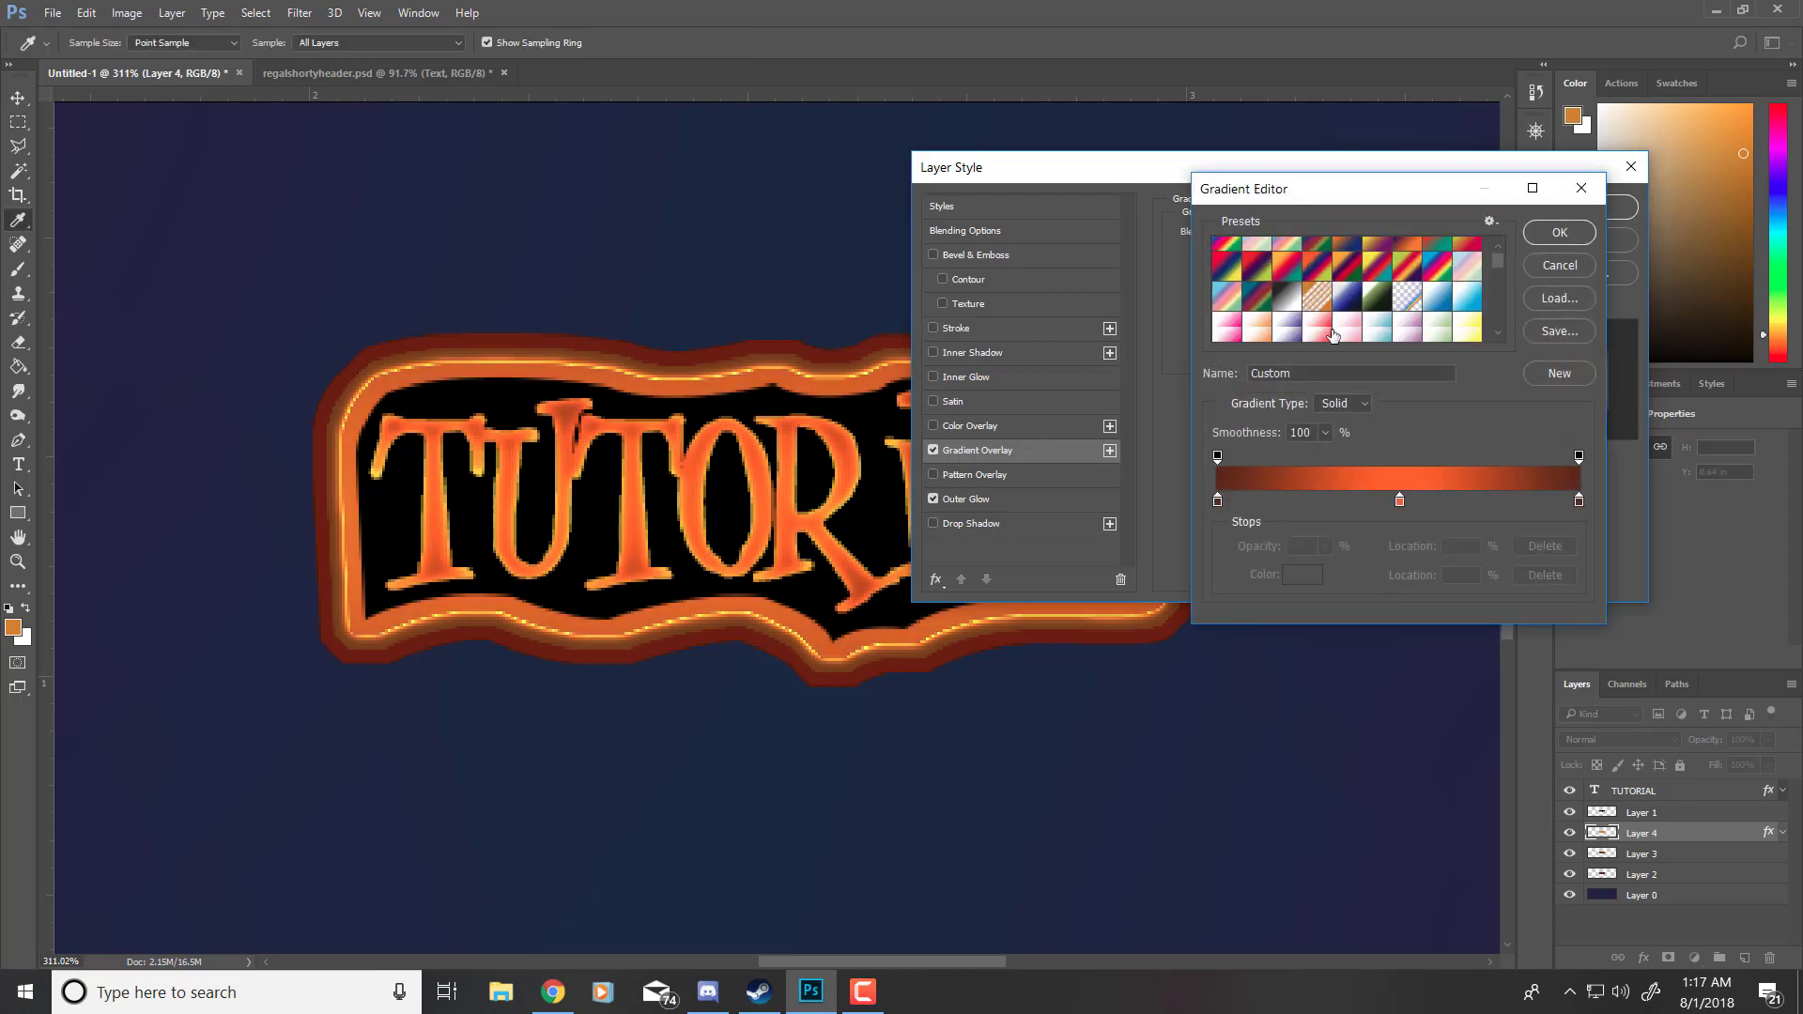
{"action": "left_click", "coordinate": [1377, 317]}
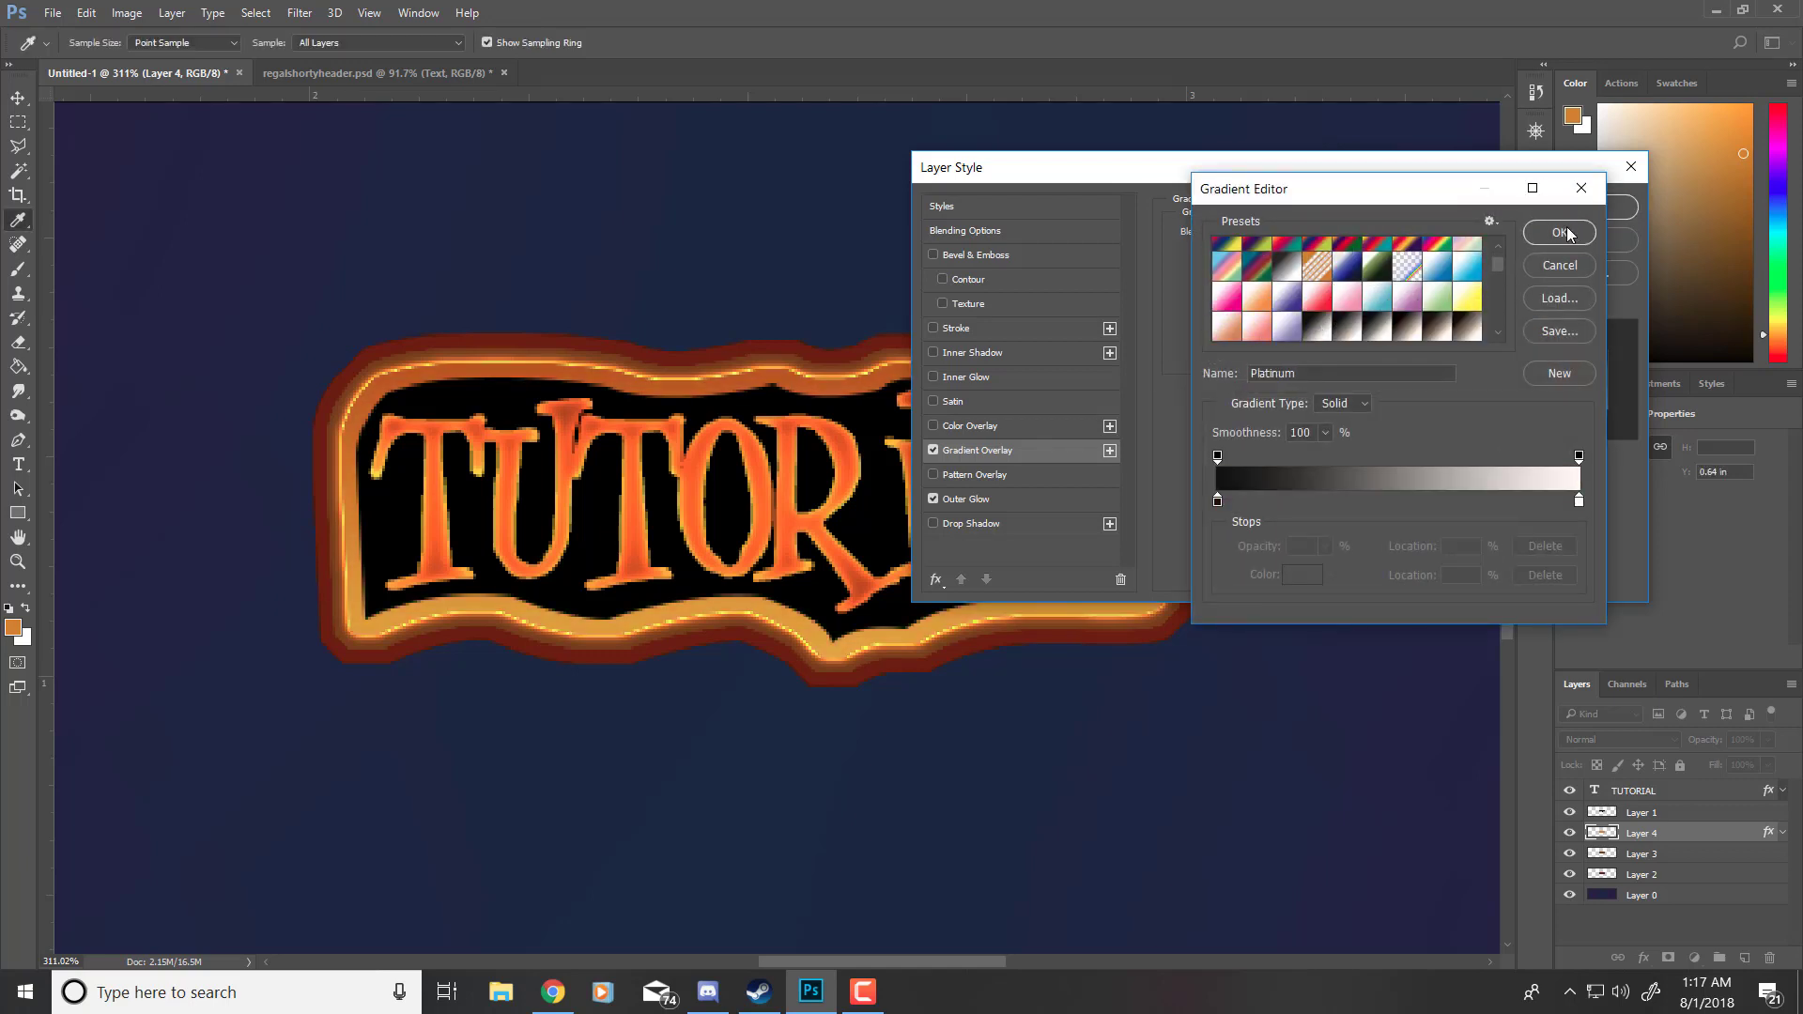
{"action": "left_click", "coordinate": [1561, 233]}
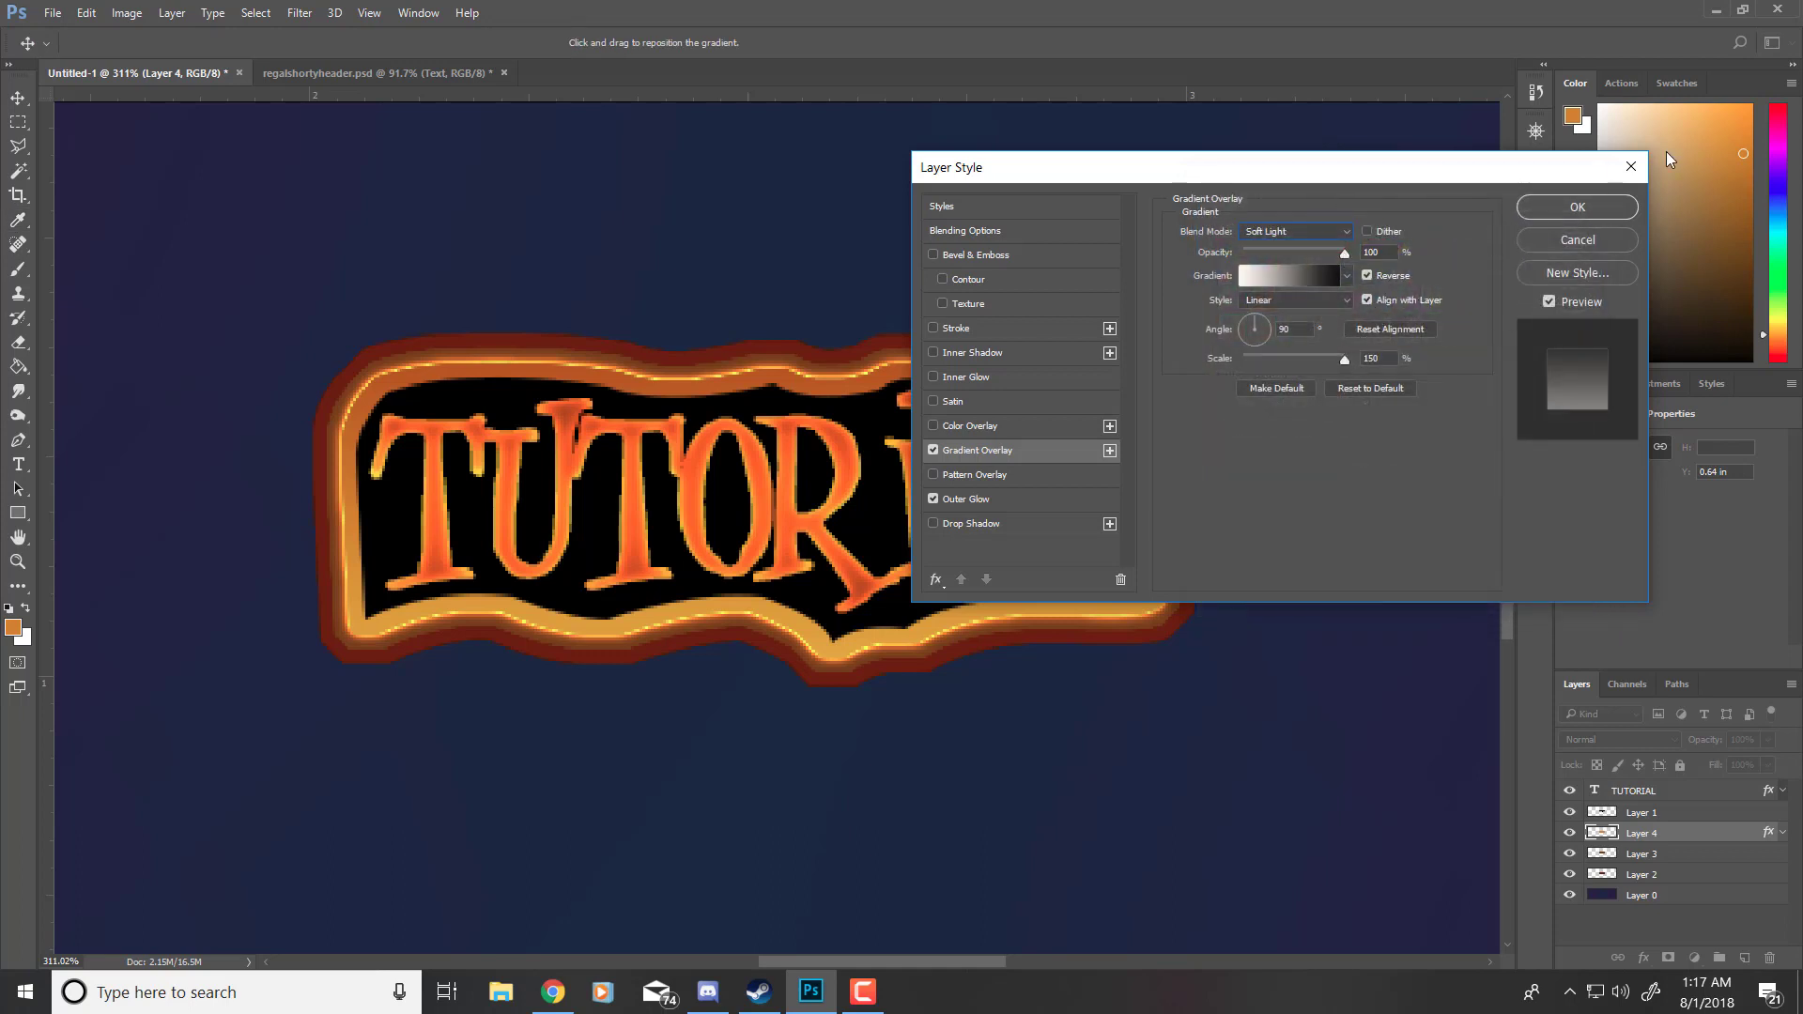
{"action": "left_click", "coordinate": [1343, 277]}
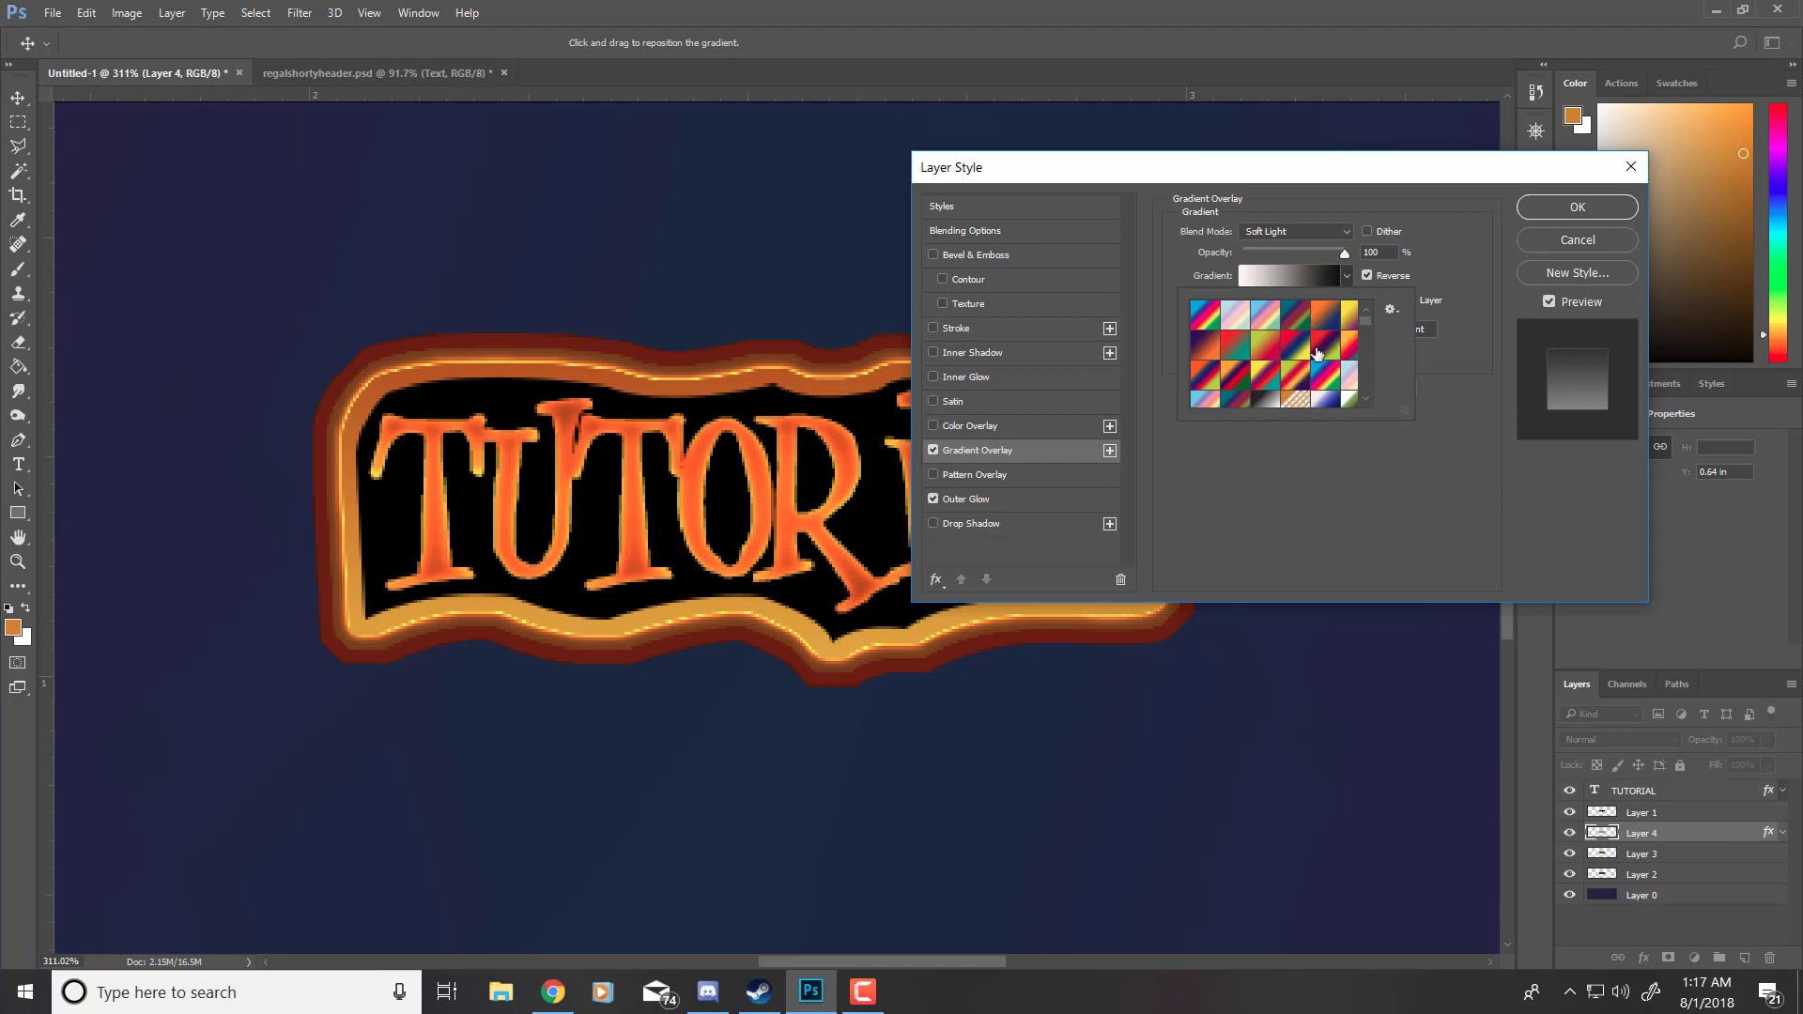
{"action": "left_click", "coordinate": [1287, 275]}
{"action": "left_click", "coordinate": [1580, 191]}
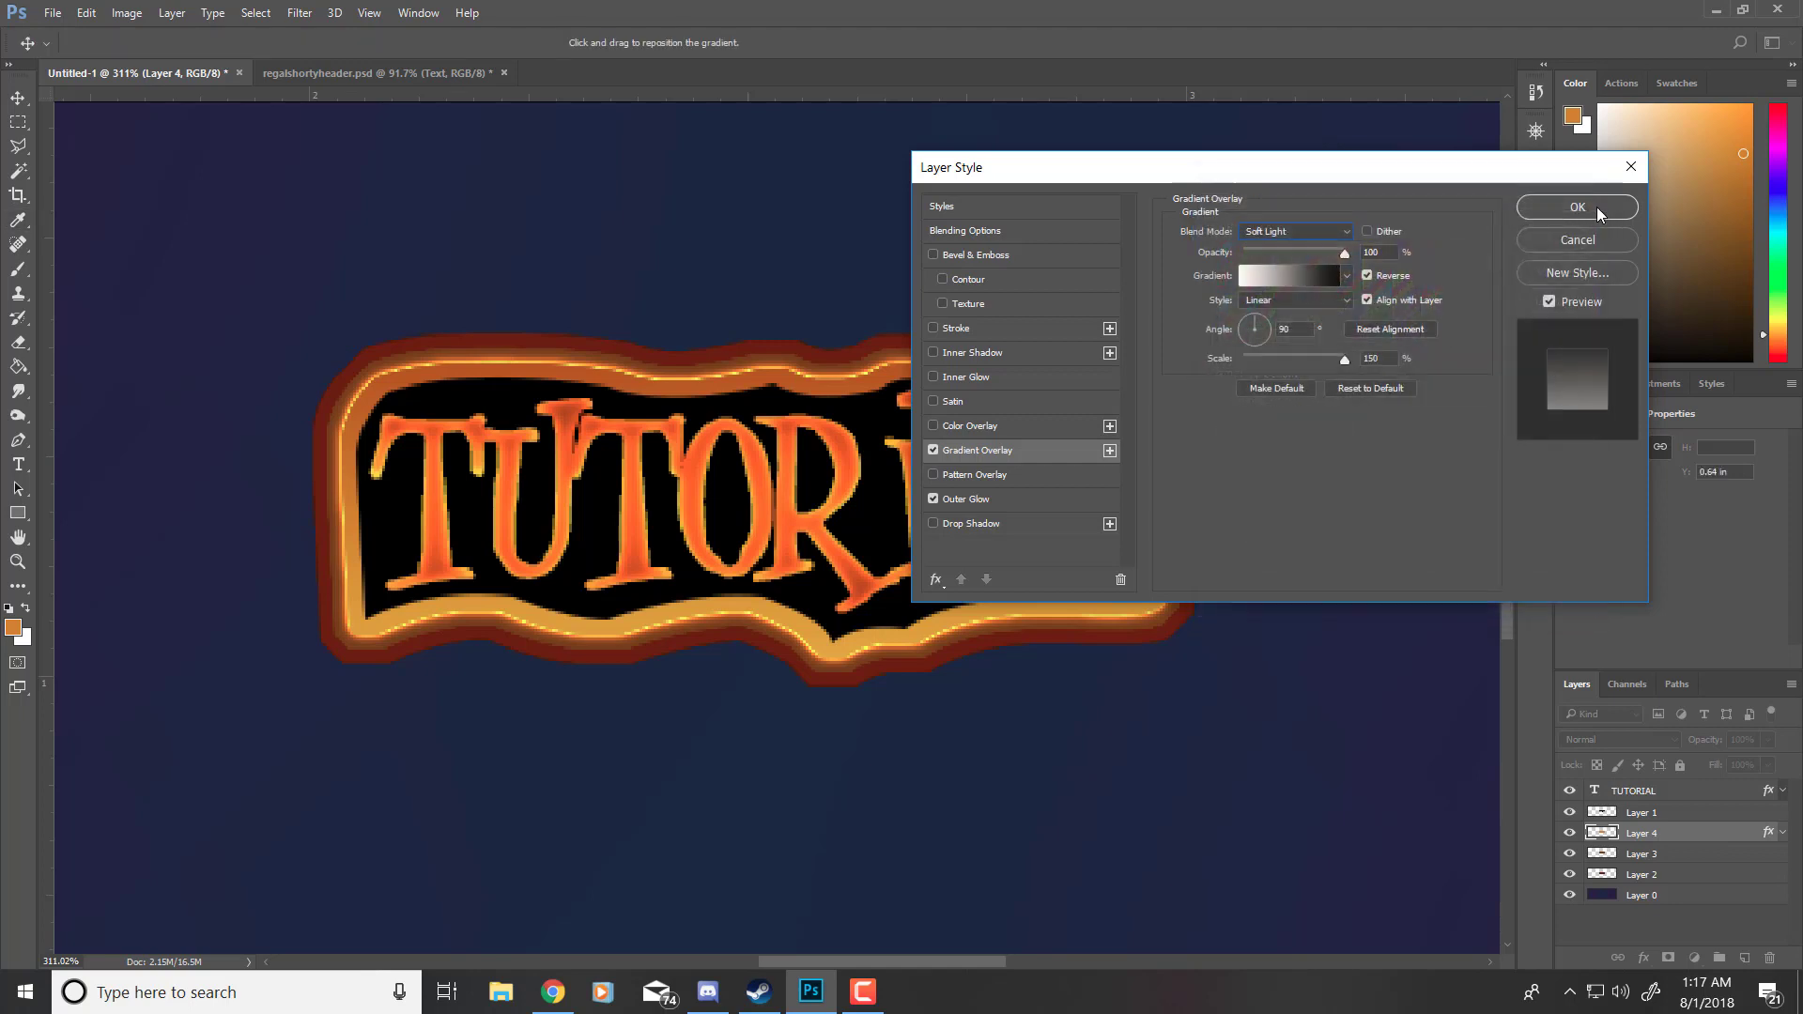
{"action": "left_click", "coordinate": [1594, 208]}
Step: Reopen Layer 4's Gradient Overlay settings and compare the gradient with Reverse on and off
{"action": "key", "text": "g"}
{"action": "scroll", "coordinate": [843, 454], "scroll_direction": "down", "scroll_amount": 4}
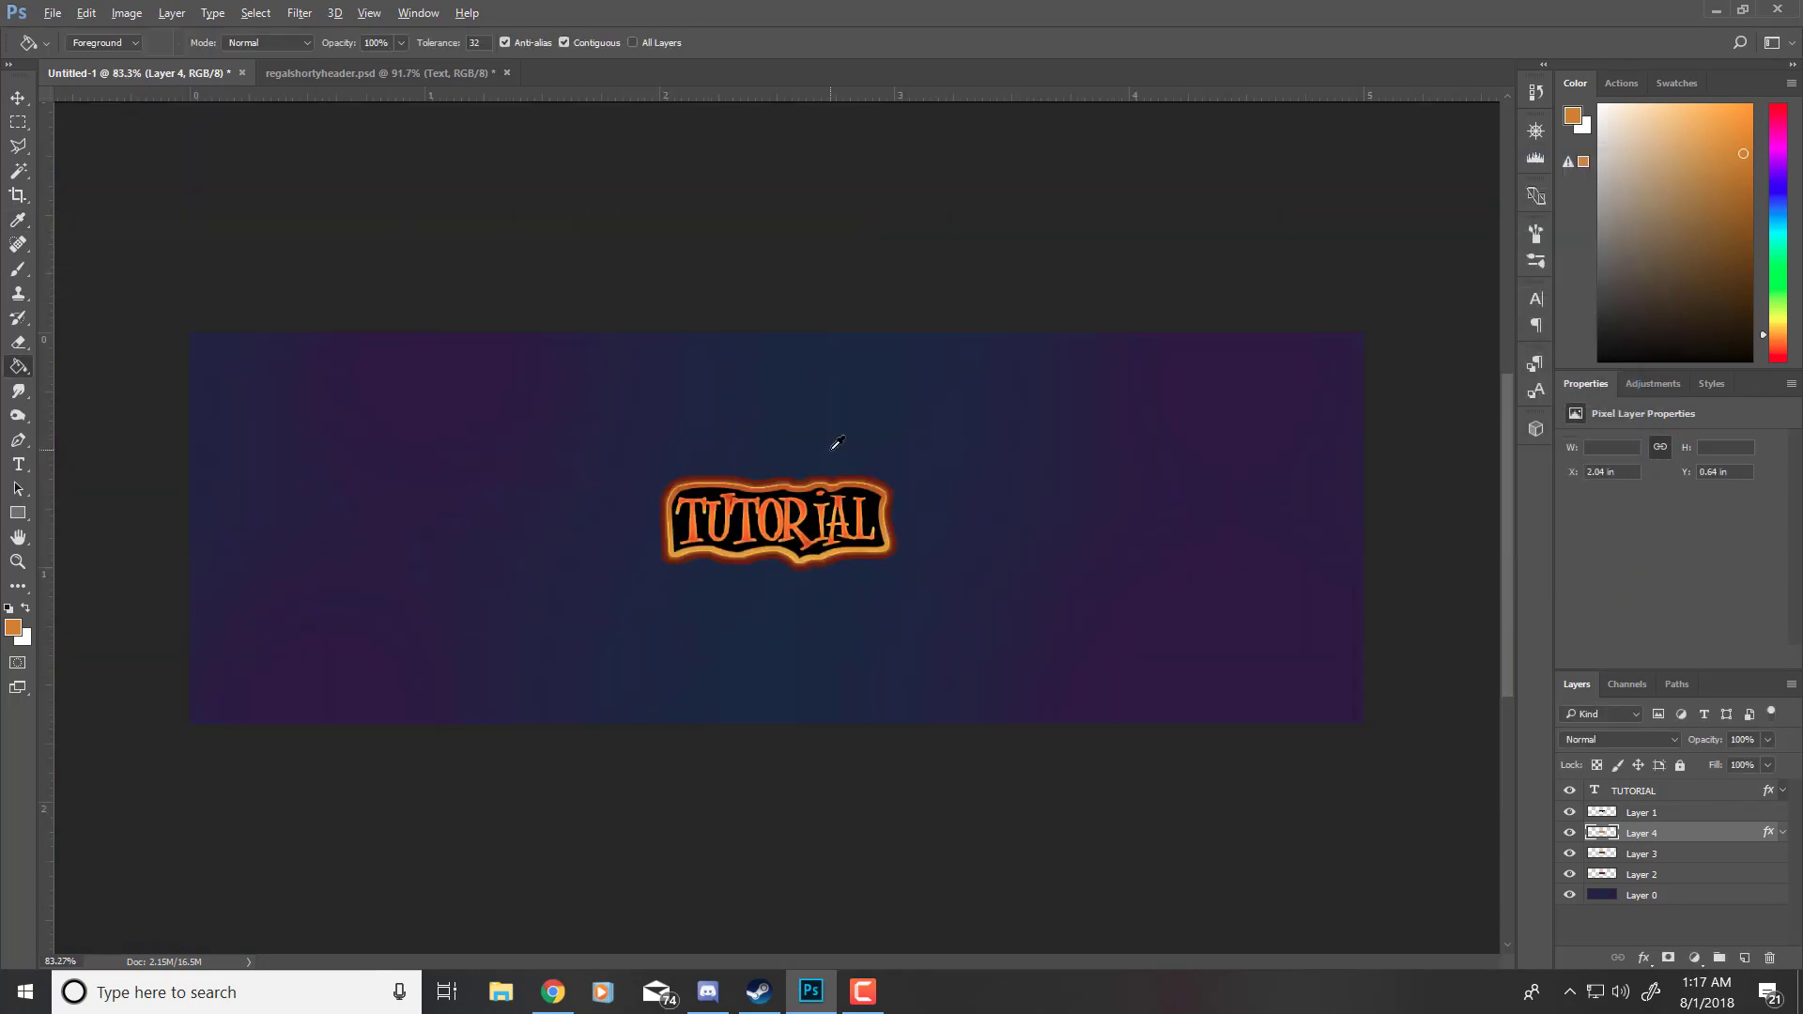
{"action": "scroll", "coordinate": [799, 495], "scroll_direction": "up", "scroll_amount": 2}
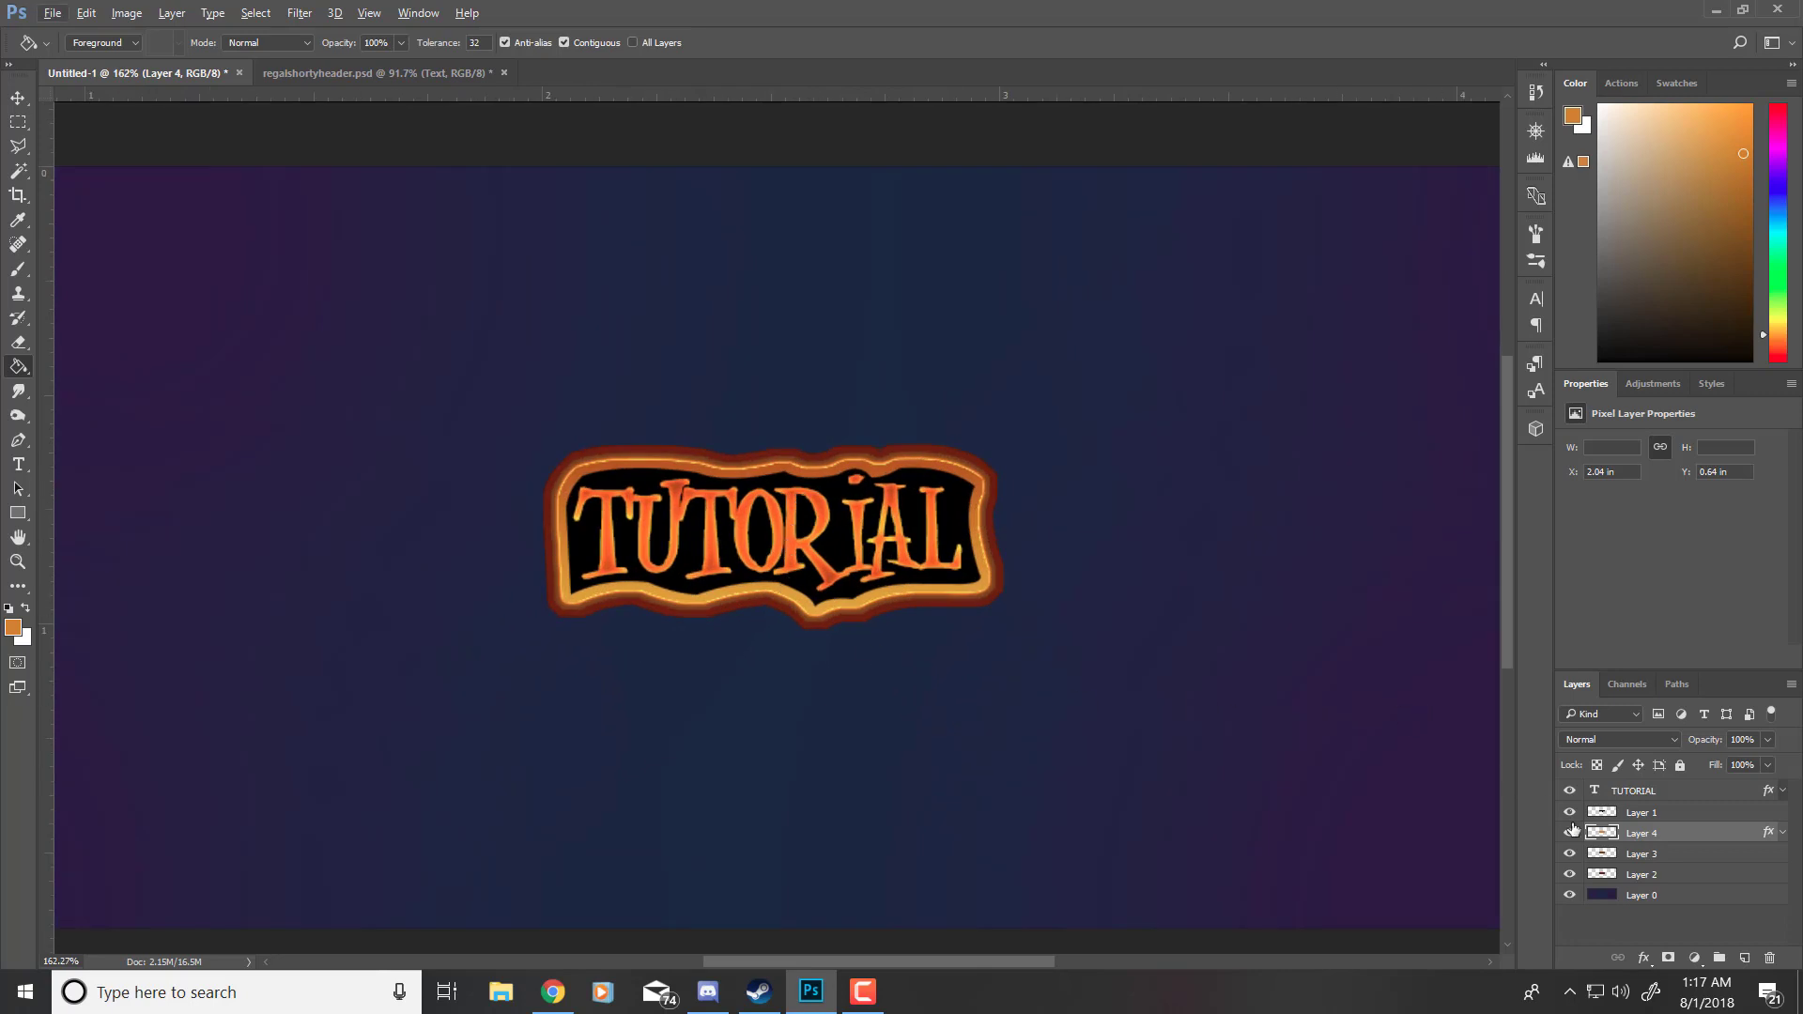
{"action": "double_click", "coordinate": [1601, 836]}
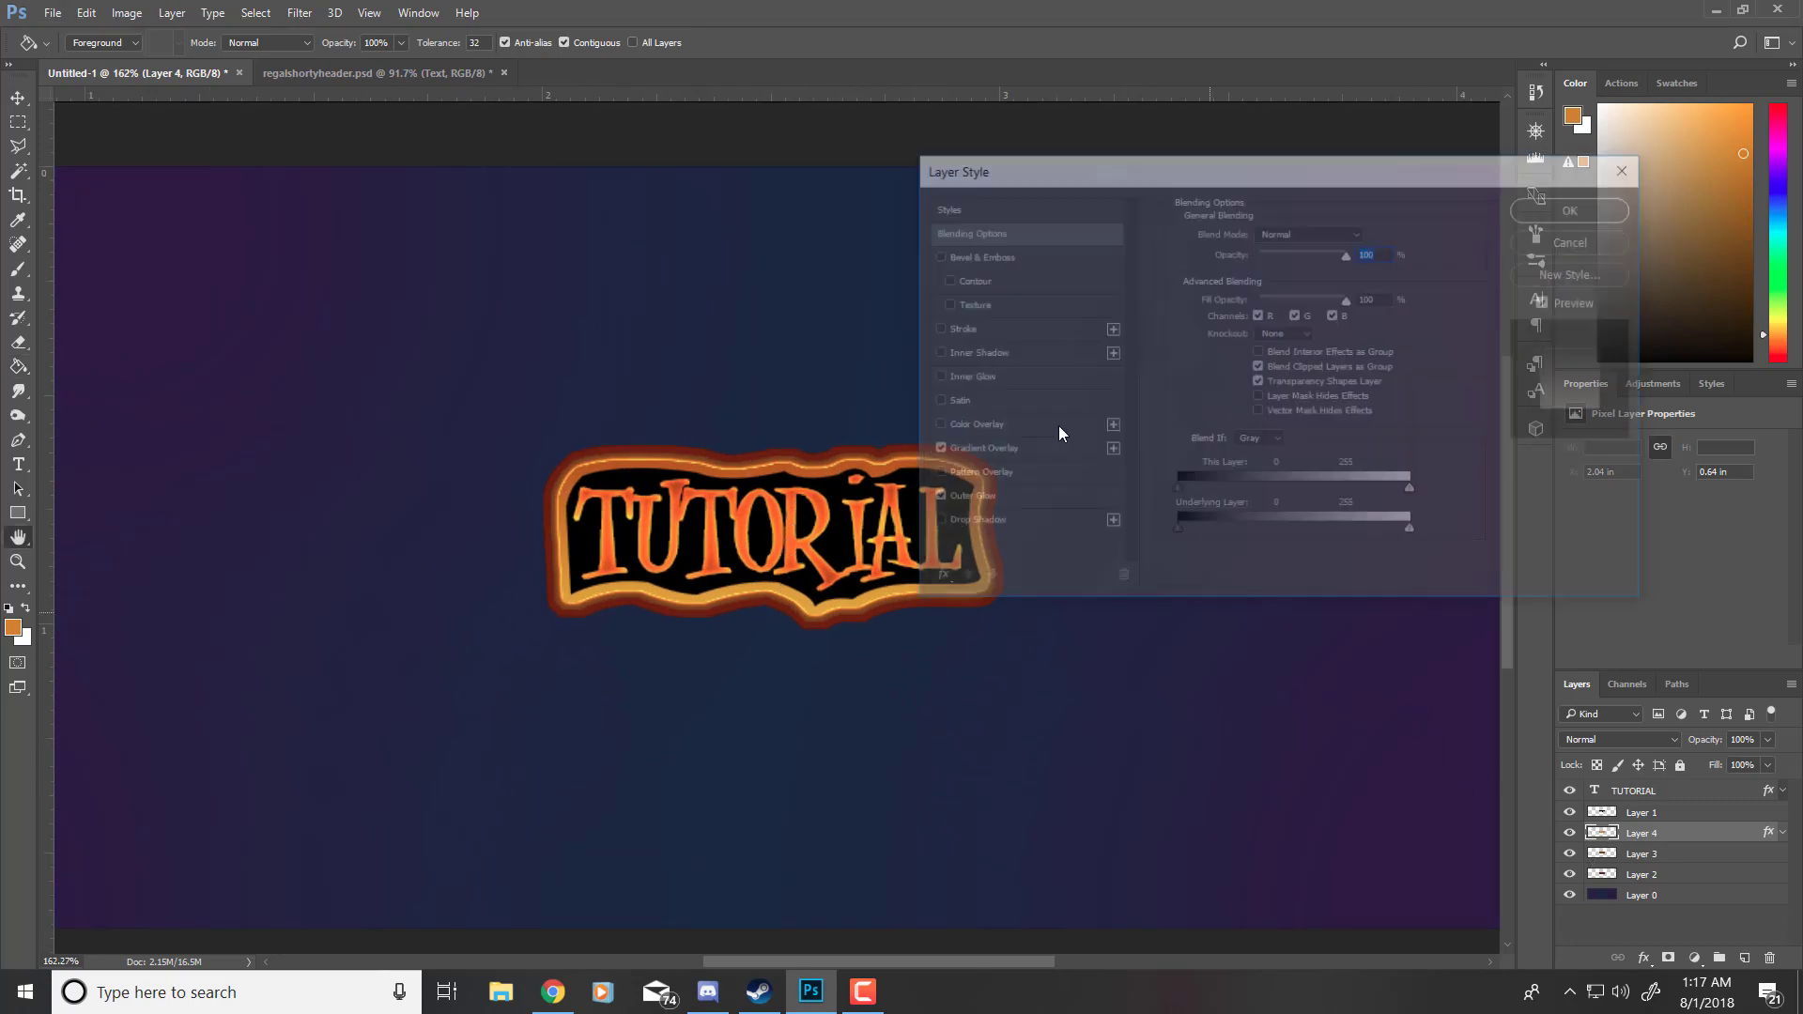
{"action": "left_click", "coordinate": [977, 450]}
{"action": "left_click", "coordinate": [1381, 279]}
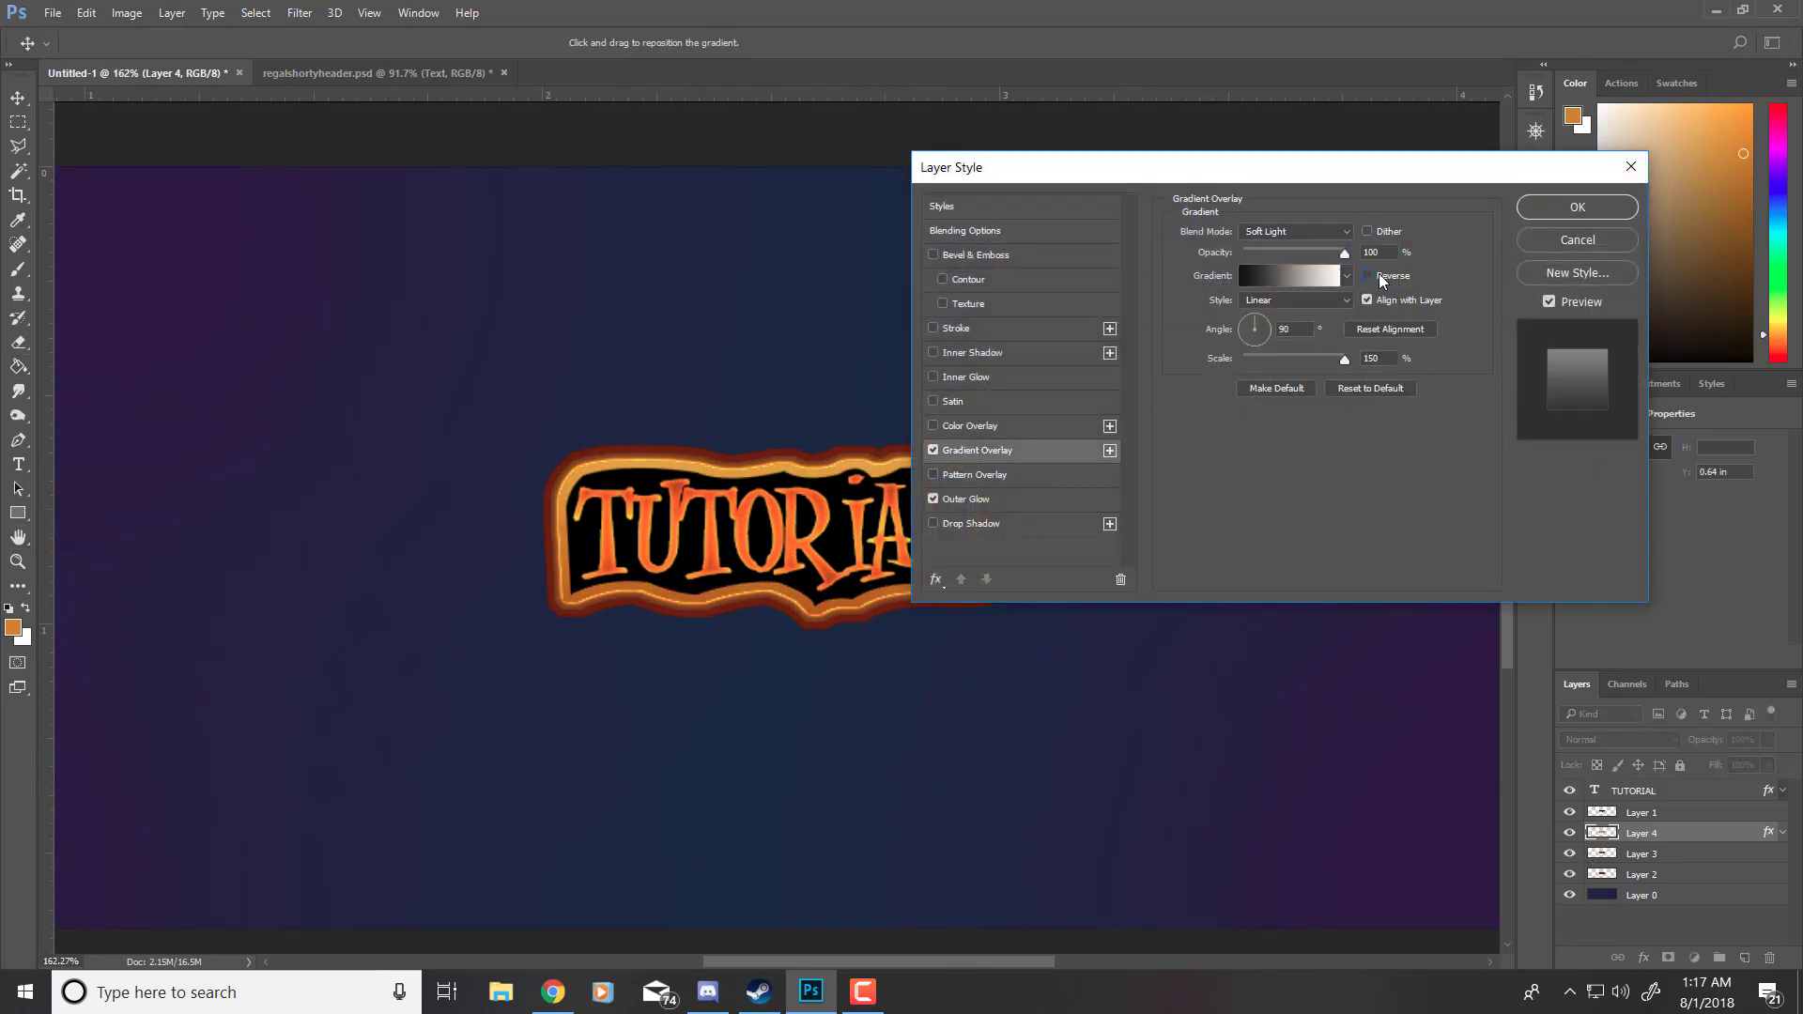
{"action": "left_click", "coordinate": [1381, 279]}
{"action": "mouse_move", "coordinate": [1314, 363]}
{"action": "left_mouse_down"}
{"action": "mouse_move", "coordinate": [1291, 370]}
{"action": "mouse_move", "coordinate": [1583, 372]}
{"action": "left_mouse_up"}
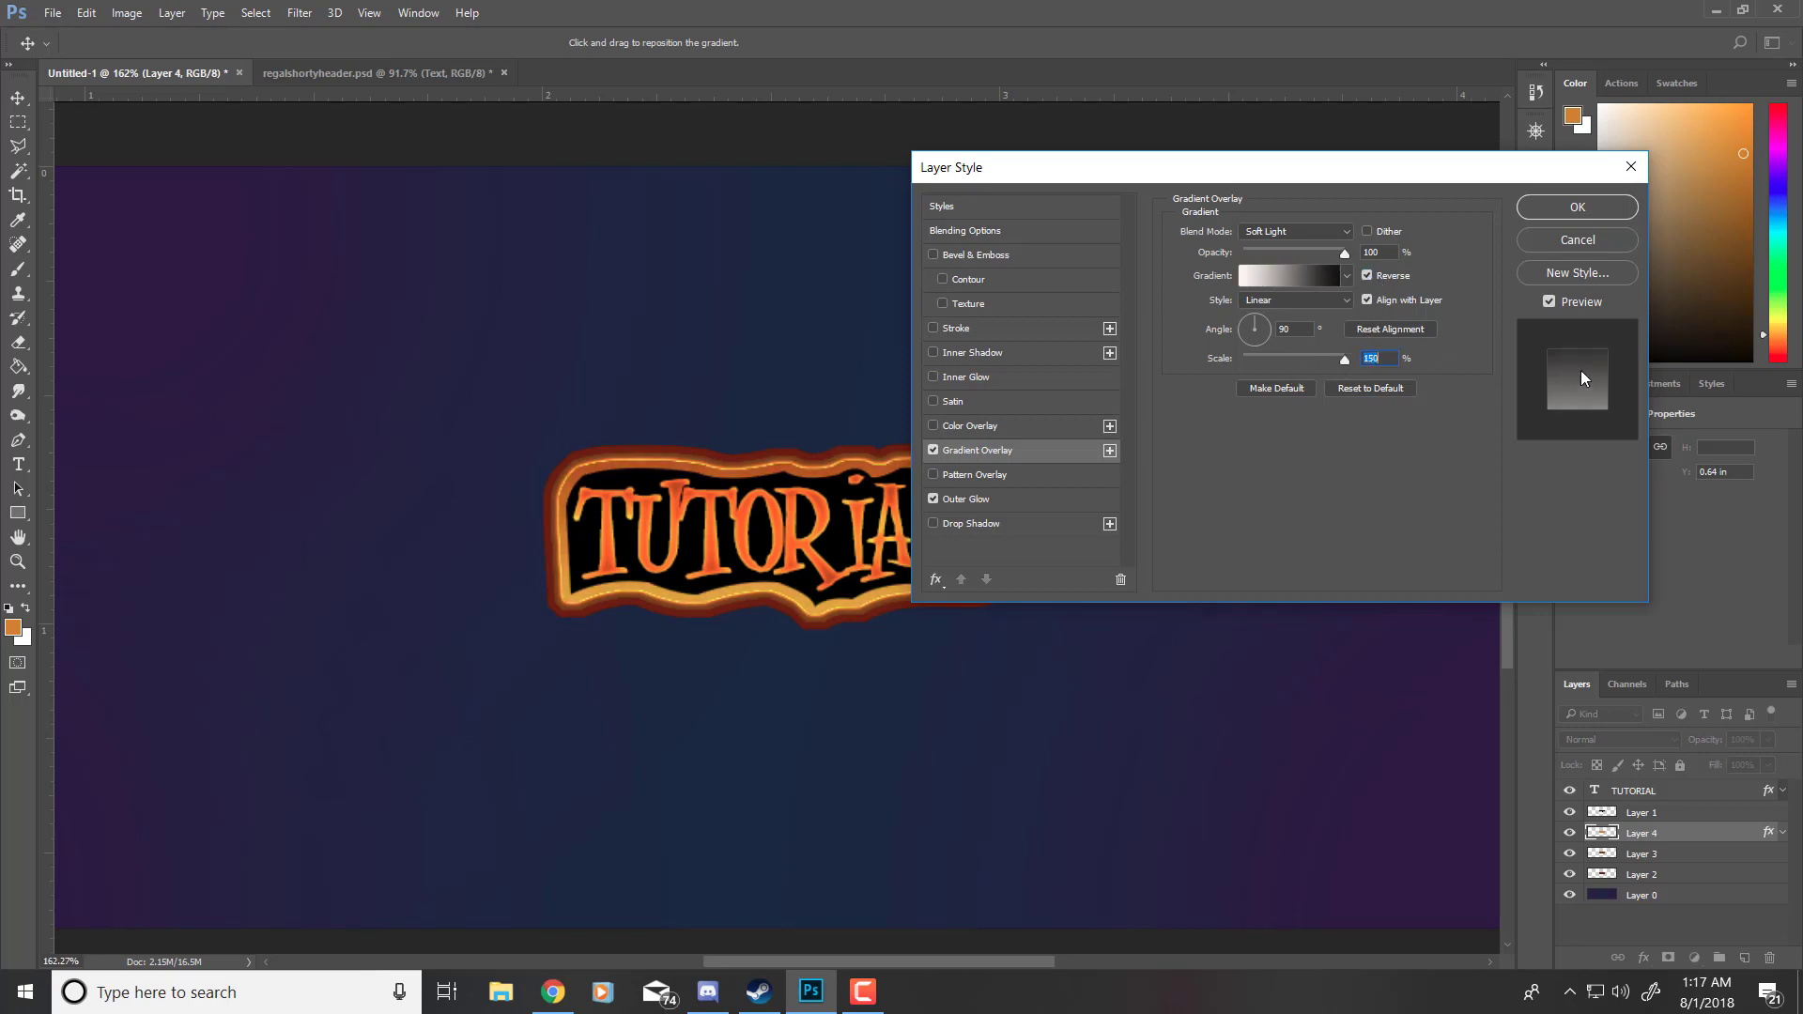
{"action": "left_click", "coordinate": [1374, 277]}
{"action": "left_click", "coordinate": [1373, 277]}
Step: Set the Gradient Overlay's opacity to 50%, compare the border with and without it, and apply the layer style
{"action": "left_click_drag", "start_coordinate": [1349, 256], "coordinate": [1291, 258]}
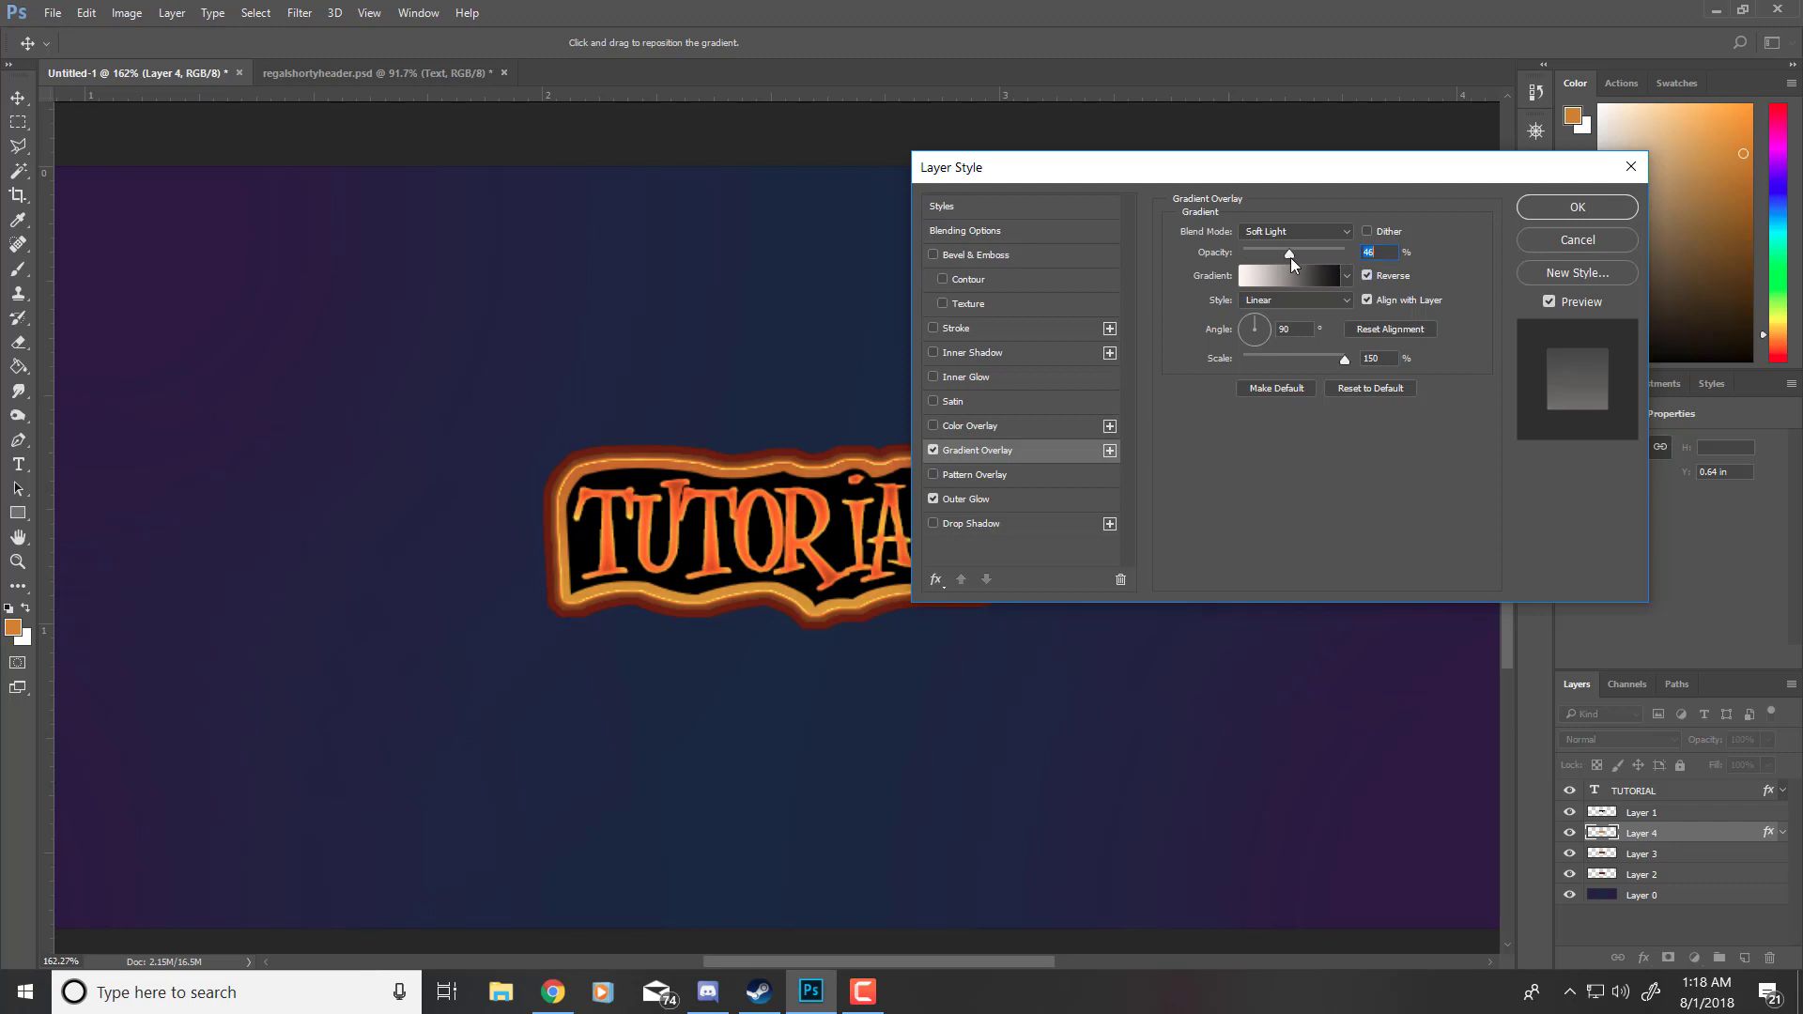
{"action": "type", "text": "50"}
{"action": "left_click", "coordinate": [934, 450]}
{"action": "left_click", "coordinate": [934, 450]}
{"action": "left_click", "coordinate": [1564, 206]}
Step: Try a Satin effect on the border of Layer 3
{"action": "double_click", "coordinate": [1606, 856]}
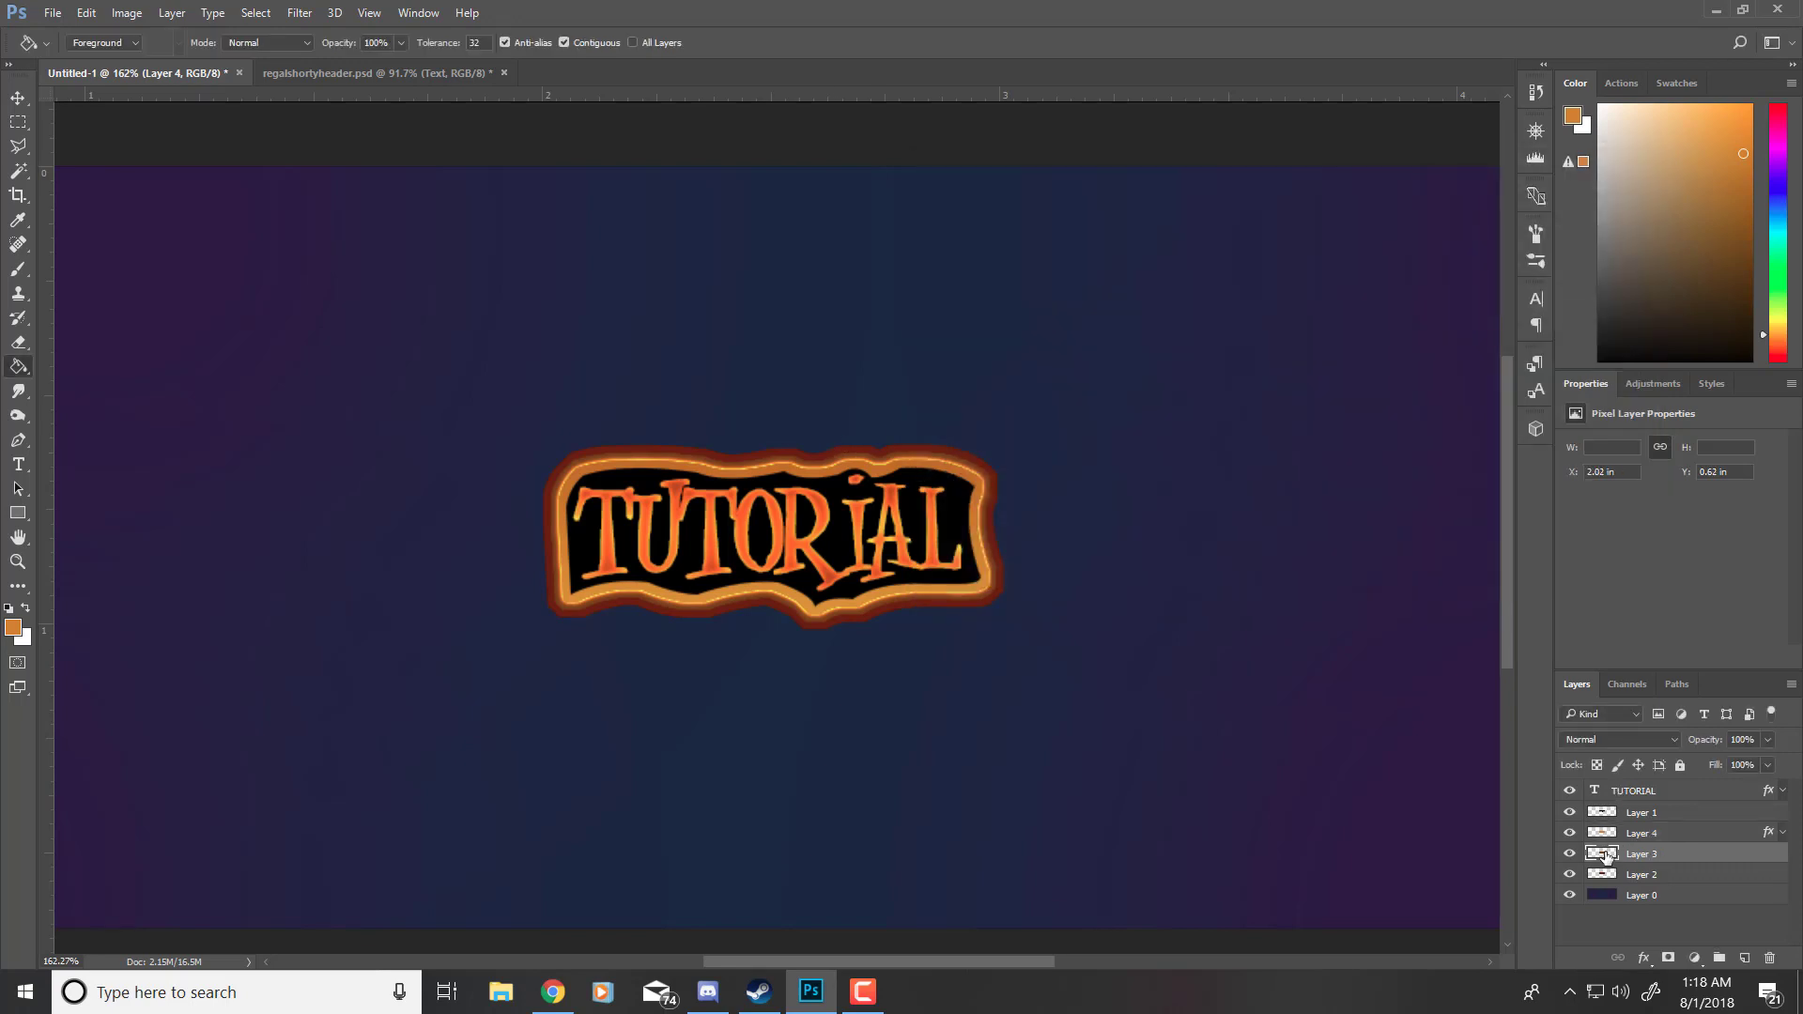
{"action": "left_click", "coordinate": [934, 401]}
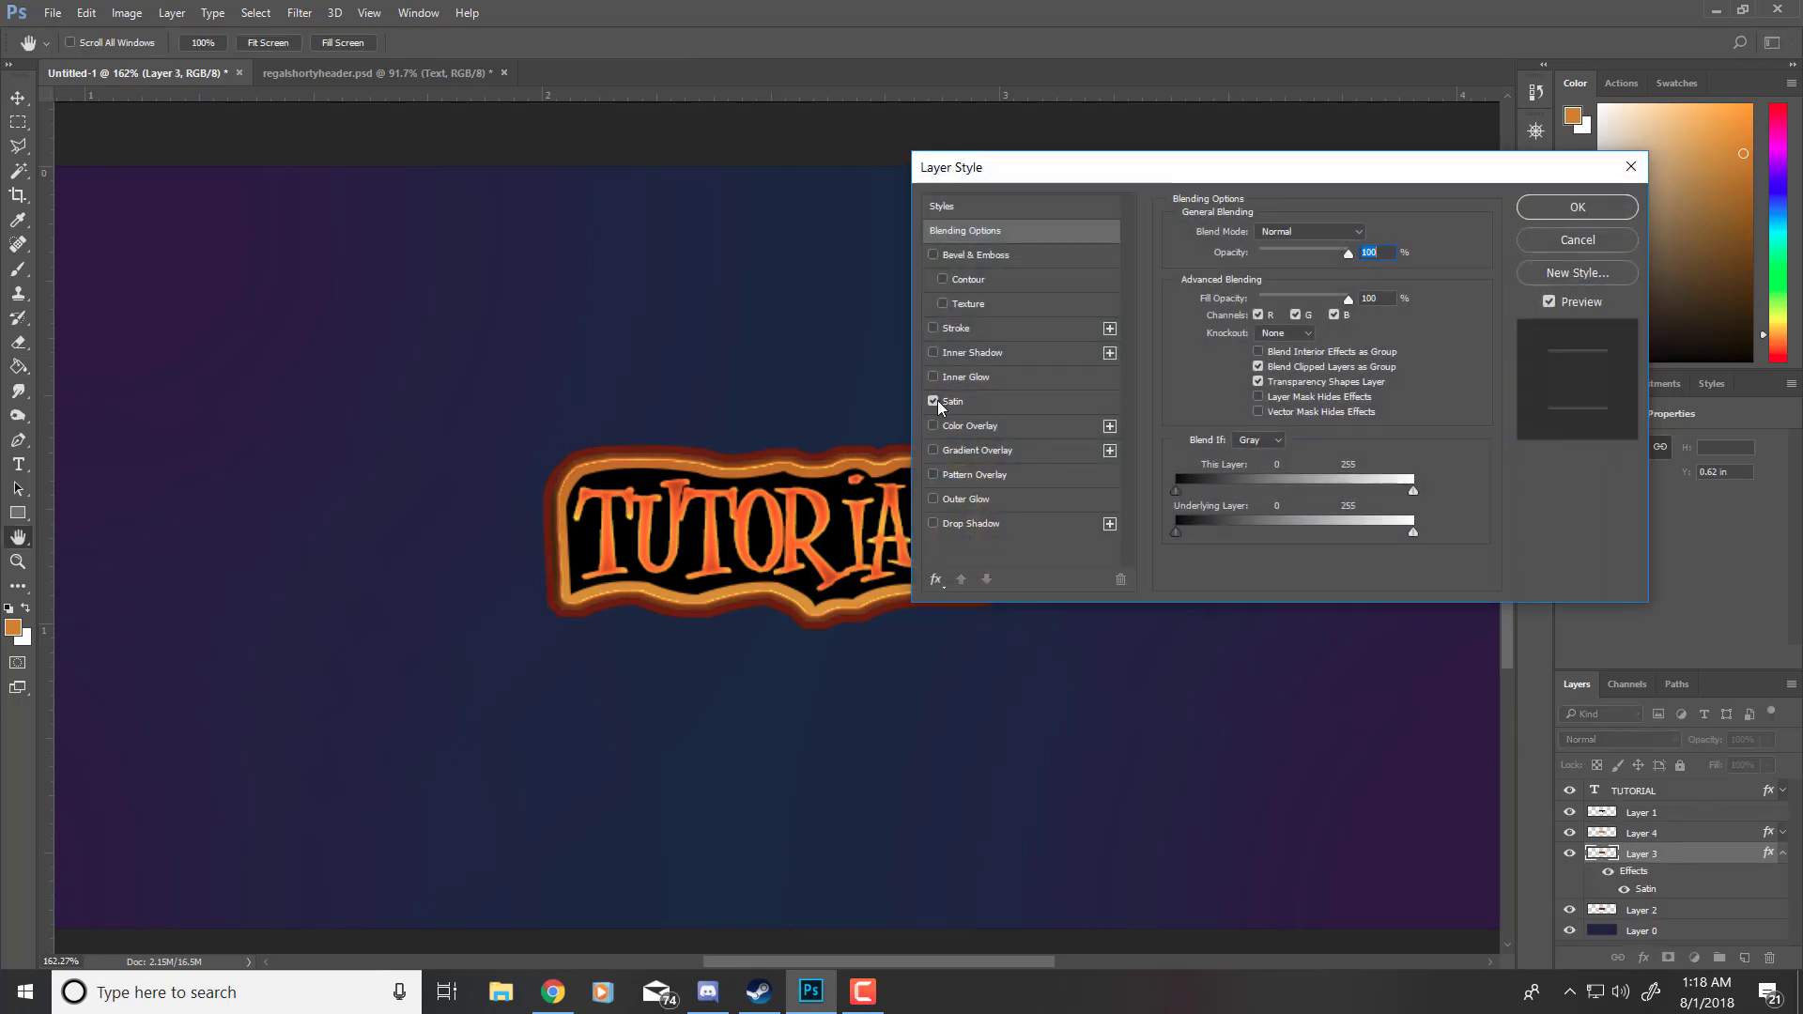
{"action": "left_click", "coordinate": [934, 401]}
{"action": "left_click", "coordinate": [934, 401]}
{"action": "left_click_drag", "start_coordinate": [1085, 177], "coordinate": [1292, 185]}
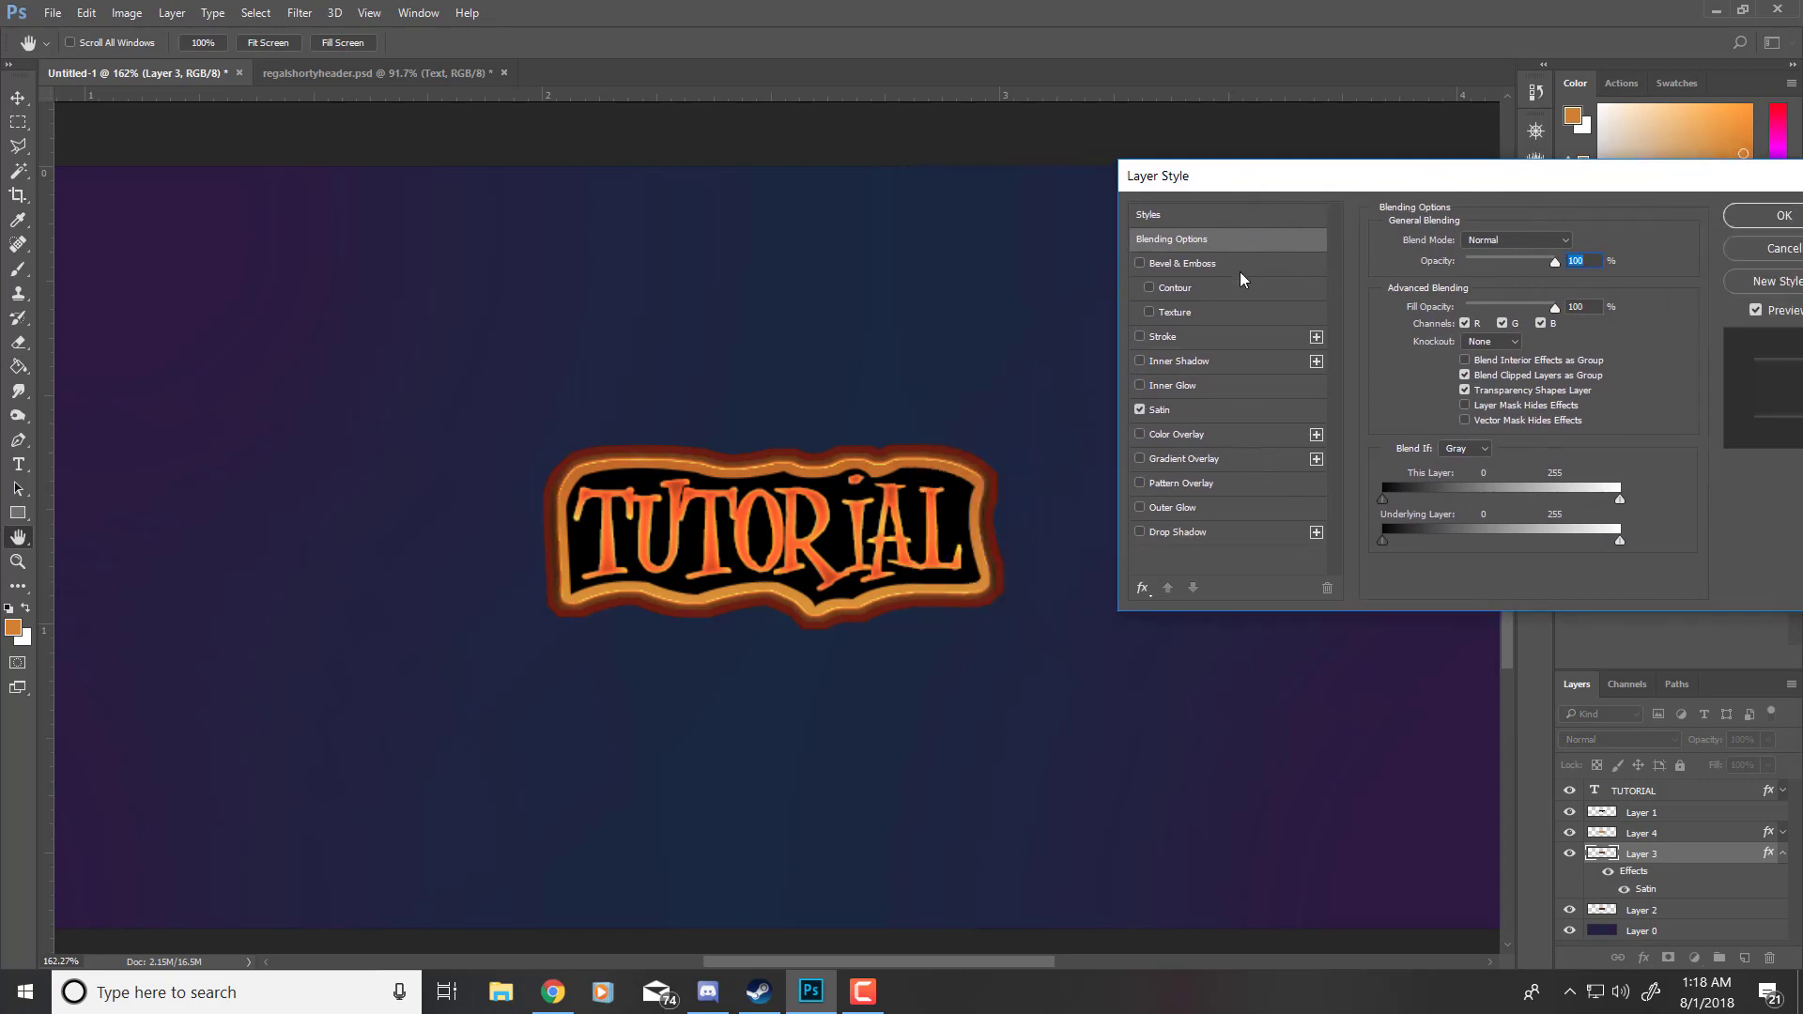
{"action": "left_click", "coordinate": [1137, 410]}
{"action": "left_click", "coordinate": [1139, 410]}
{"action": "left_click", "coordinate": [1755, 217]}
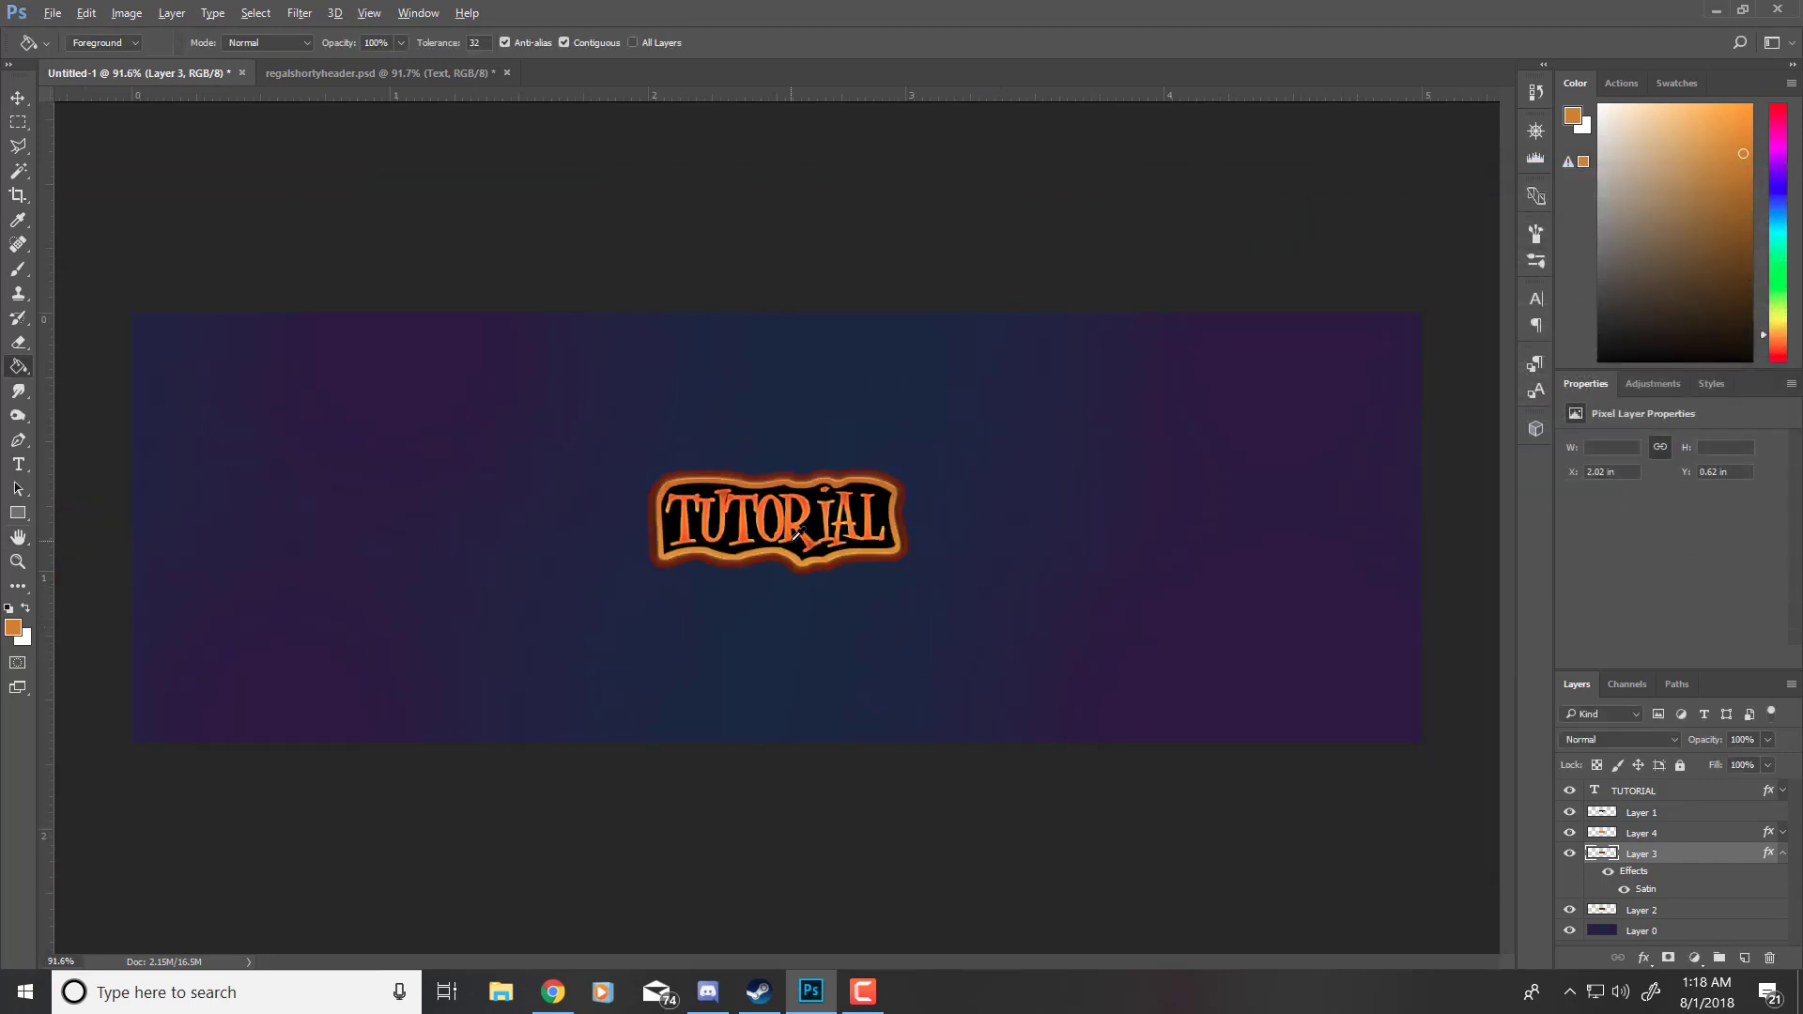
Step: Turn off the Satin effect on Layer 3 and collapse the layer's effects list
{"action": "double_click", "coordinate": [1604, 857]}
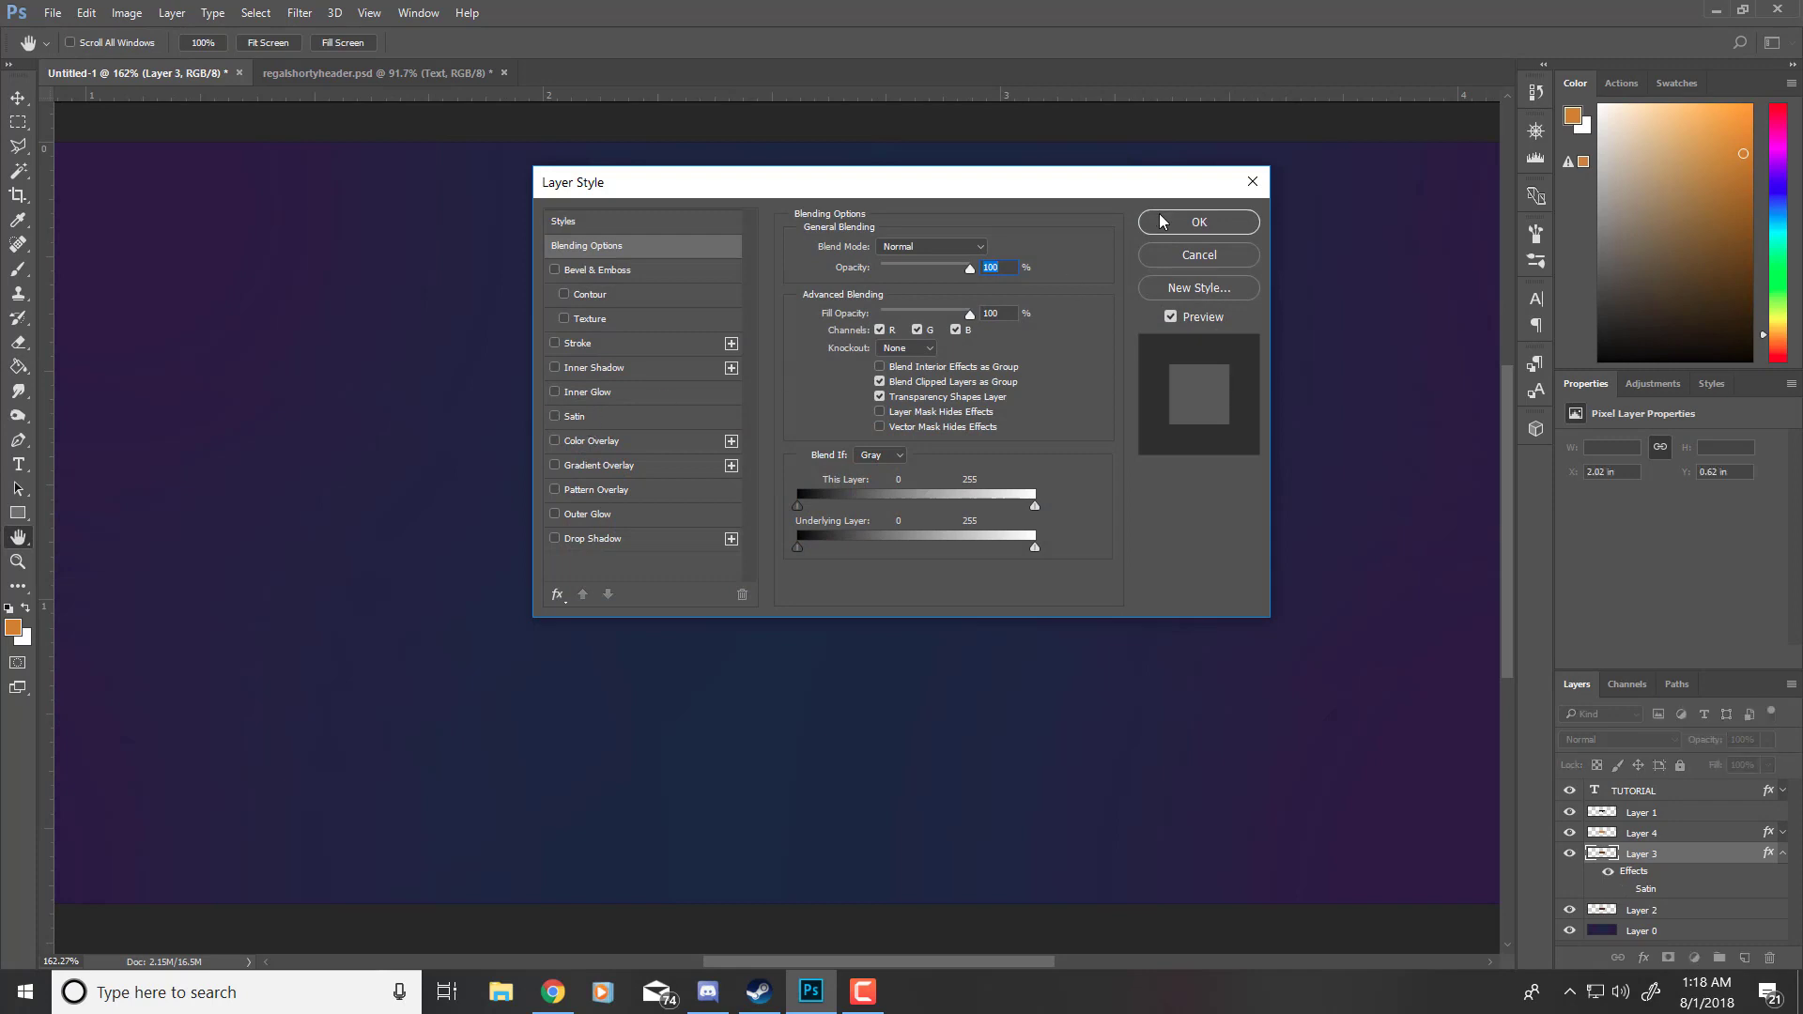
{"action": "left_click", "coordinate": [1162, 221]}
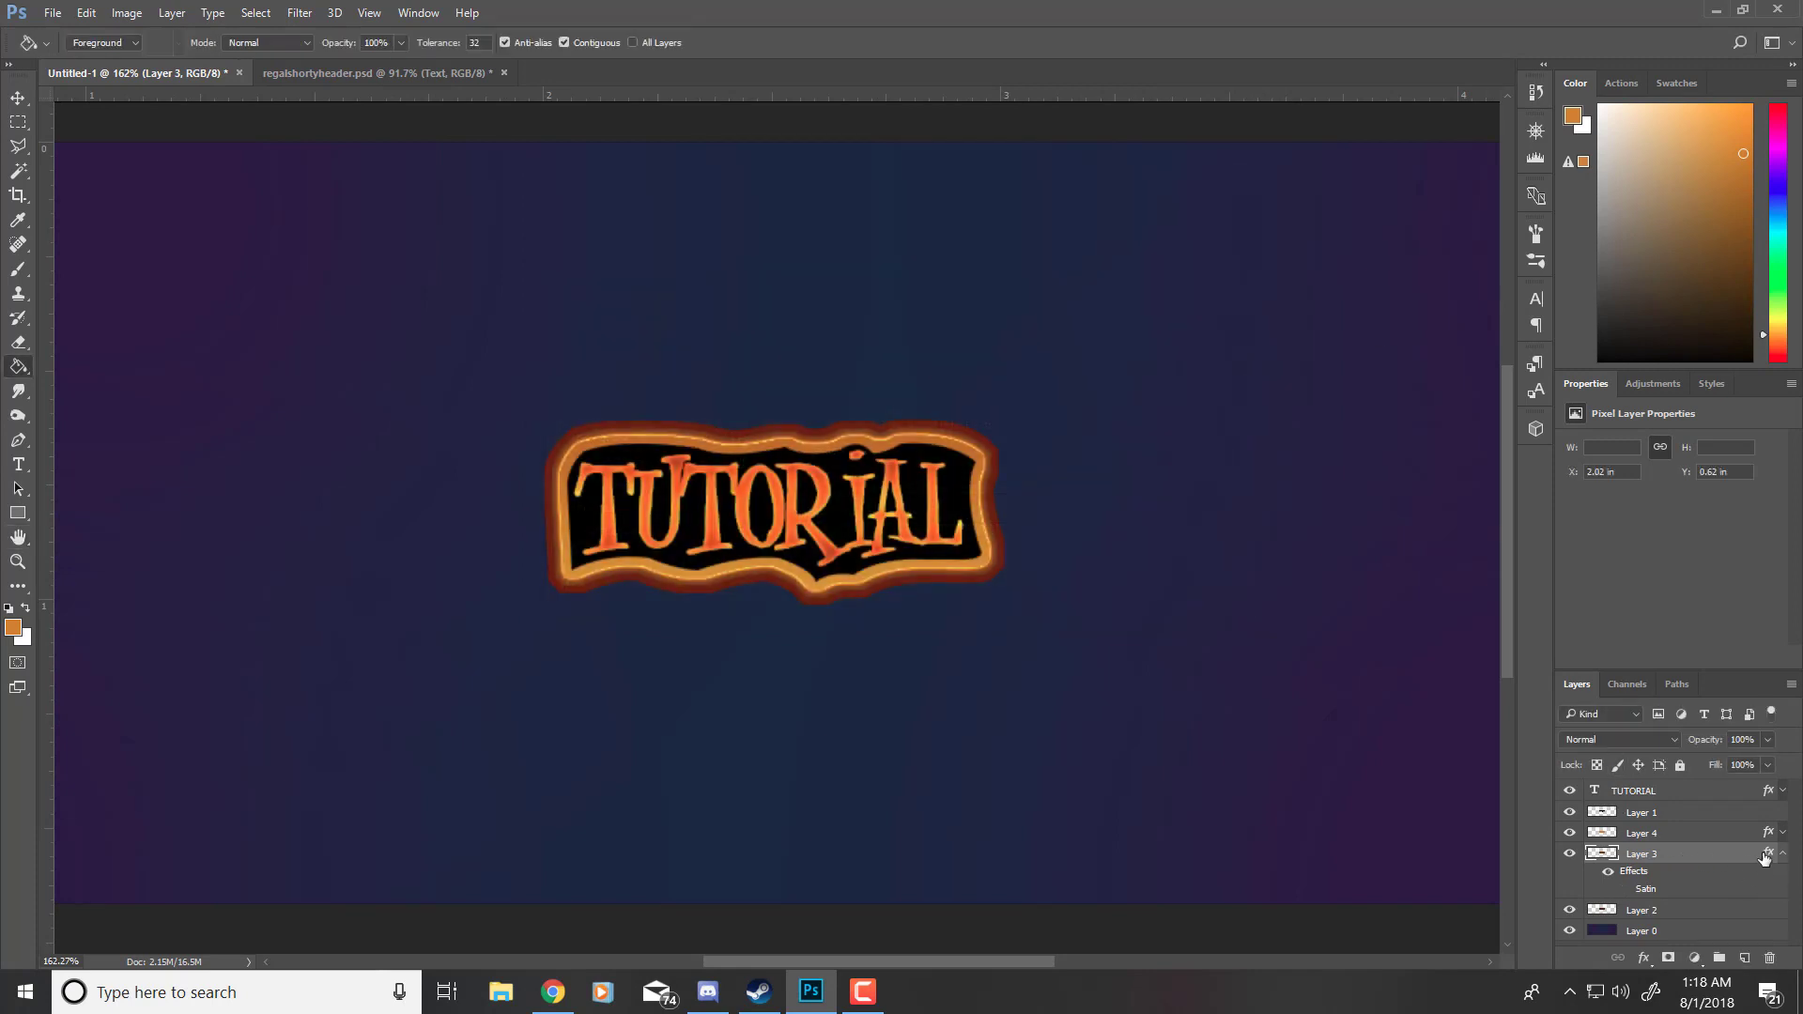
{"action": "left_click", "coordinate": [1783, 853]}
Step: Review the Outer Glow settings of the orange border on Layer 4
{"action": "left_click", "coordinate": [1610, 835]}
{"action": "double_click", "coordinate": [1610, 834]}
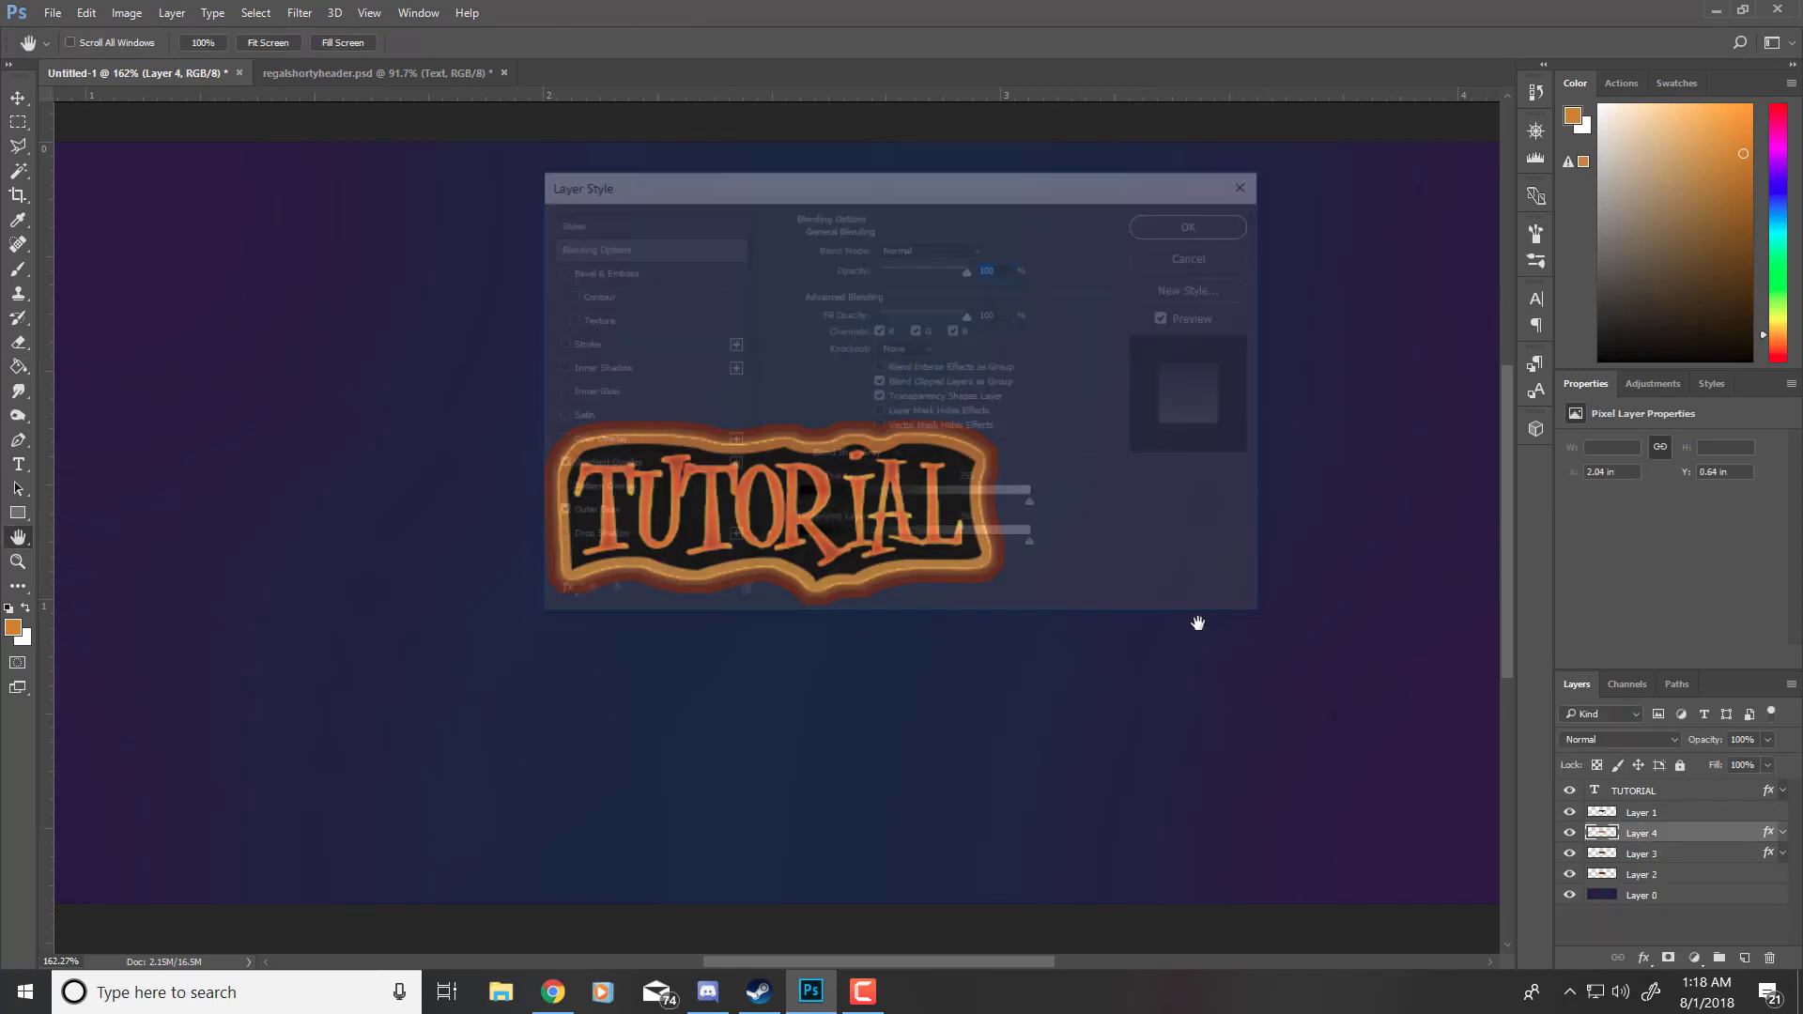
{"action": "left_click", "coordinate": [593, 516]}
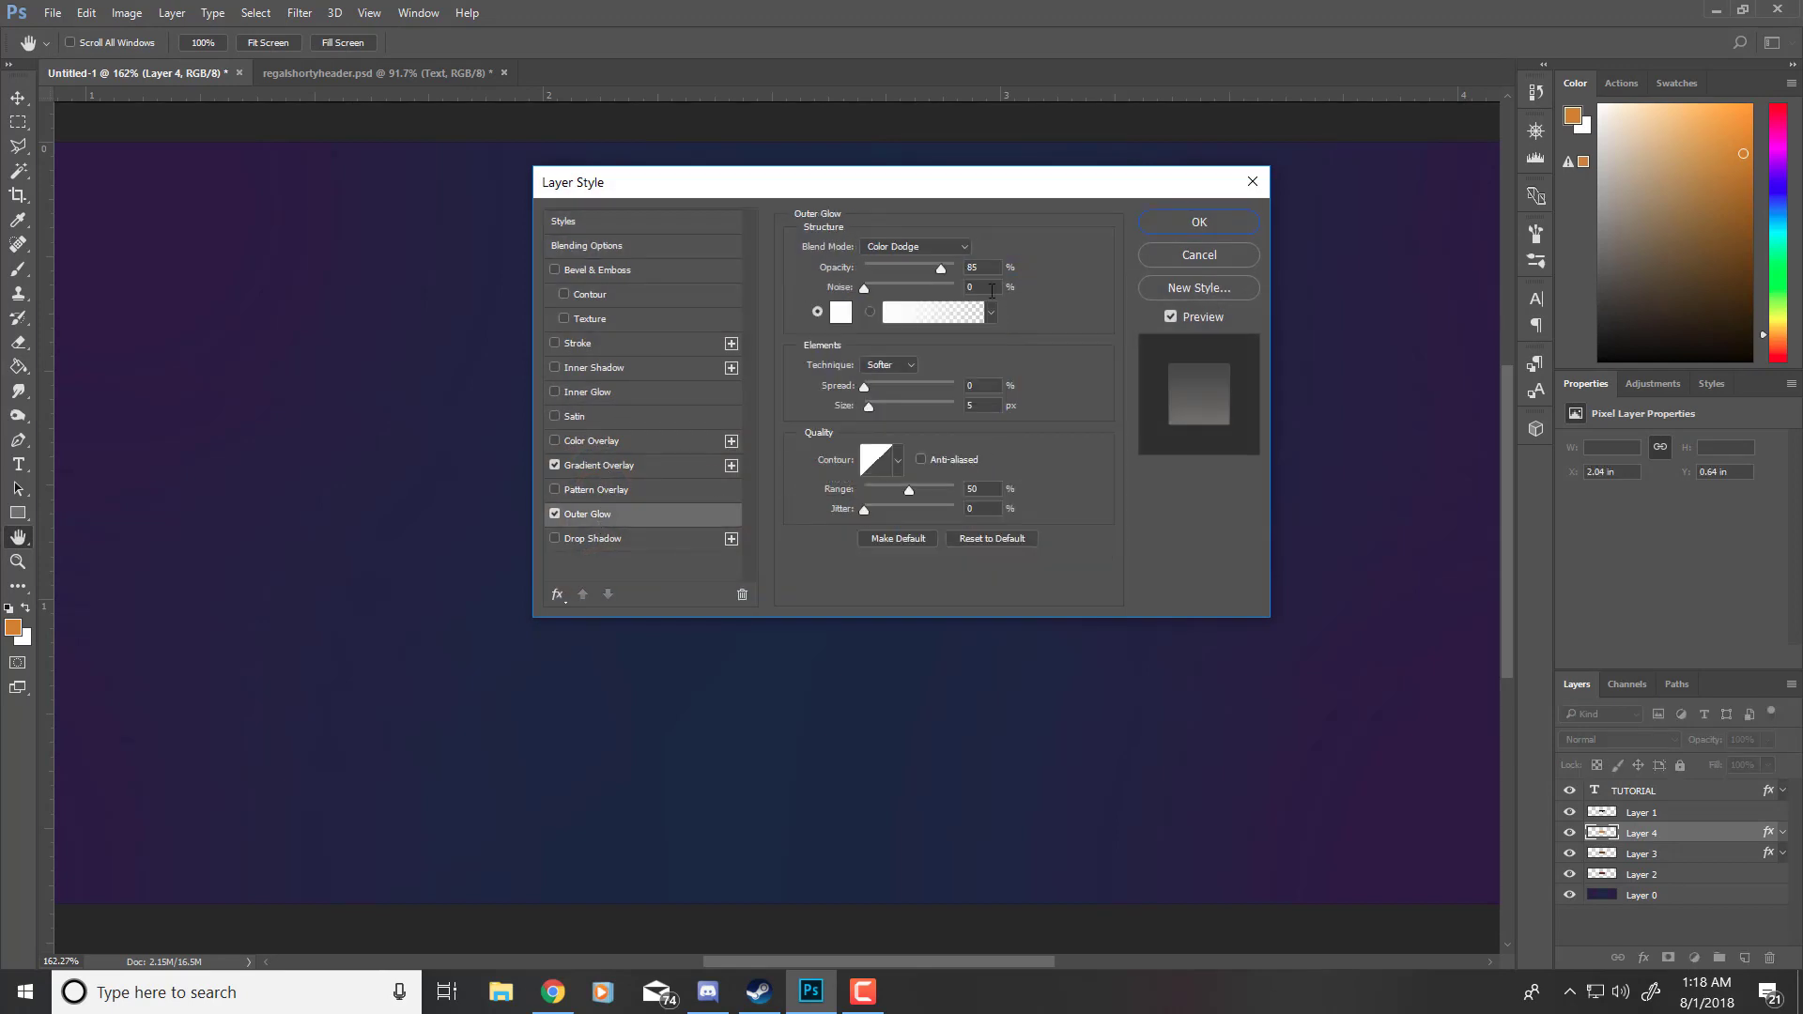
{"action": "scroll", "coordinate": [988, 271], "scroll_direction": "up", "scroll_amount": 1}
{"action": "left_click", "coordinate": [1172, 225]}
Step: Free-transform the dark red border on Layer 2 and move it straight down by about 0.017 in
{"action": "scroll", "coordinate": [763, 510], "scroll_direction": "down", "scroll_amount": 2}
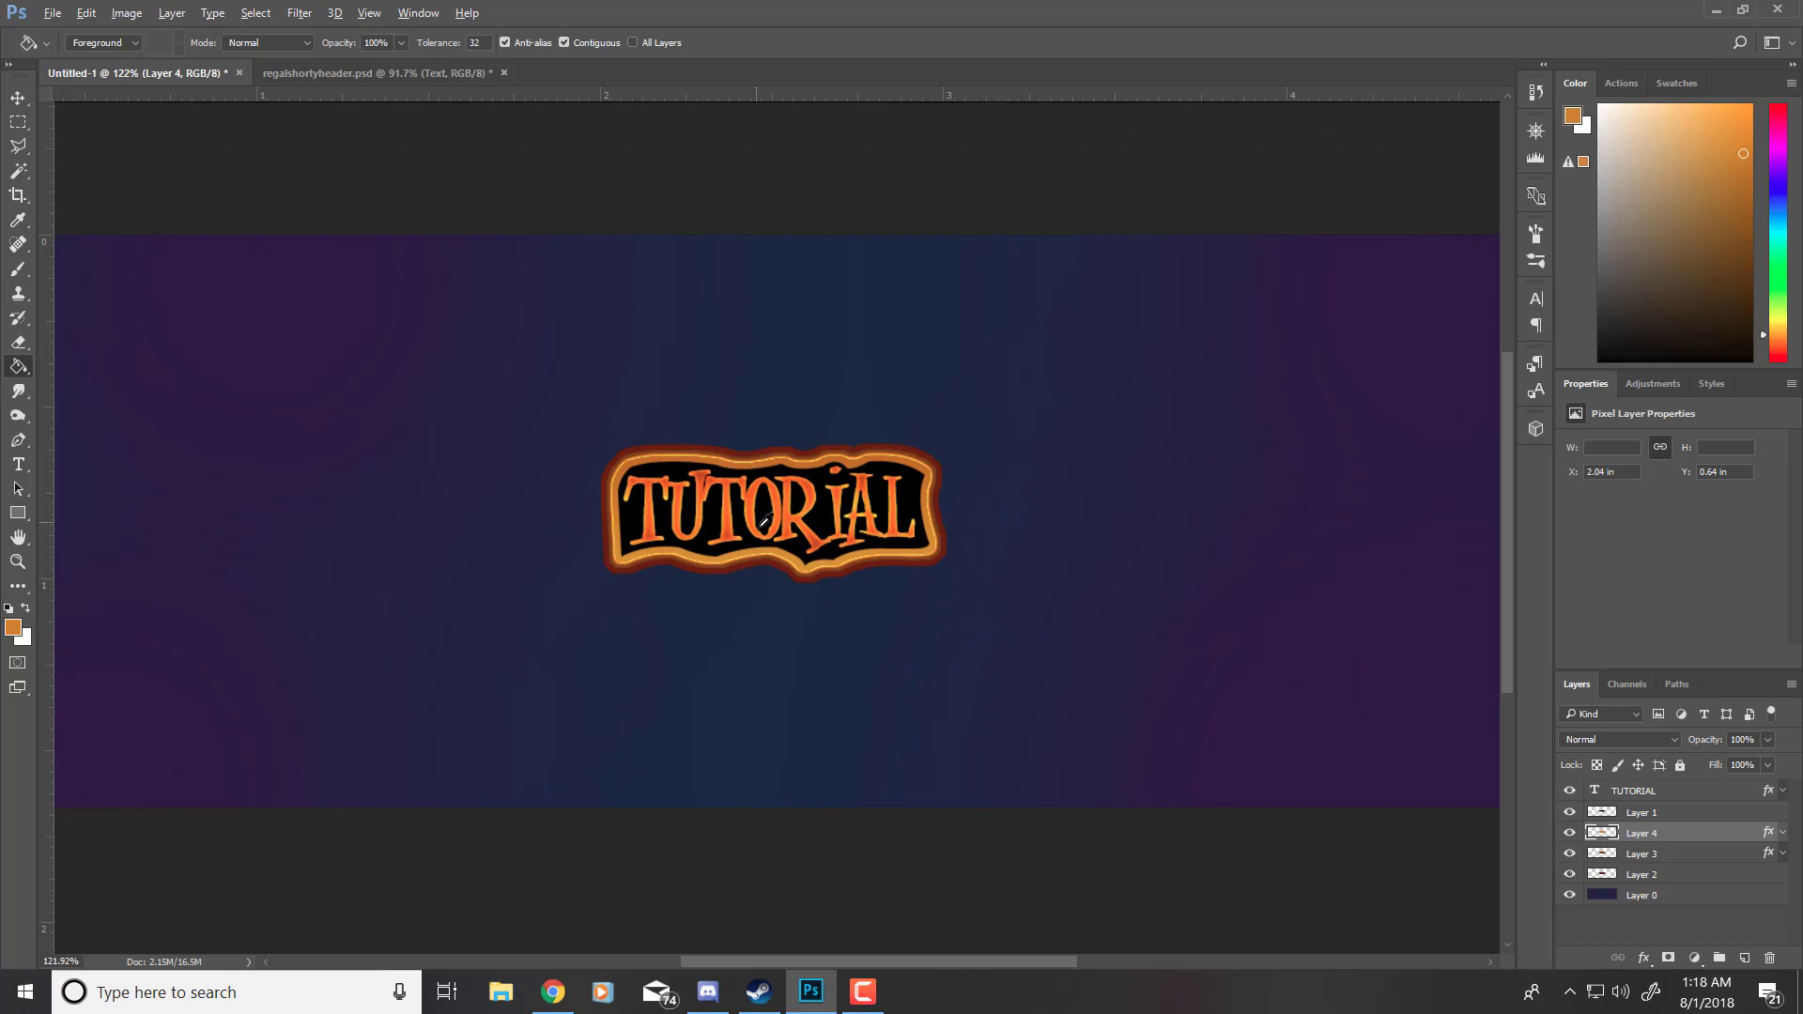
{"action": "scroll", "coordinate": [751, 515], "scroll_direction": "up", "scroll_amount": 2}
{"action": "left_click", "coordinate": [1676, 875]}
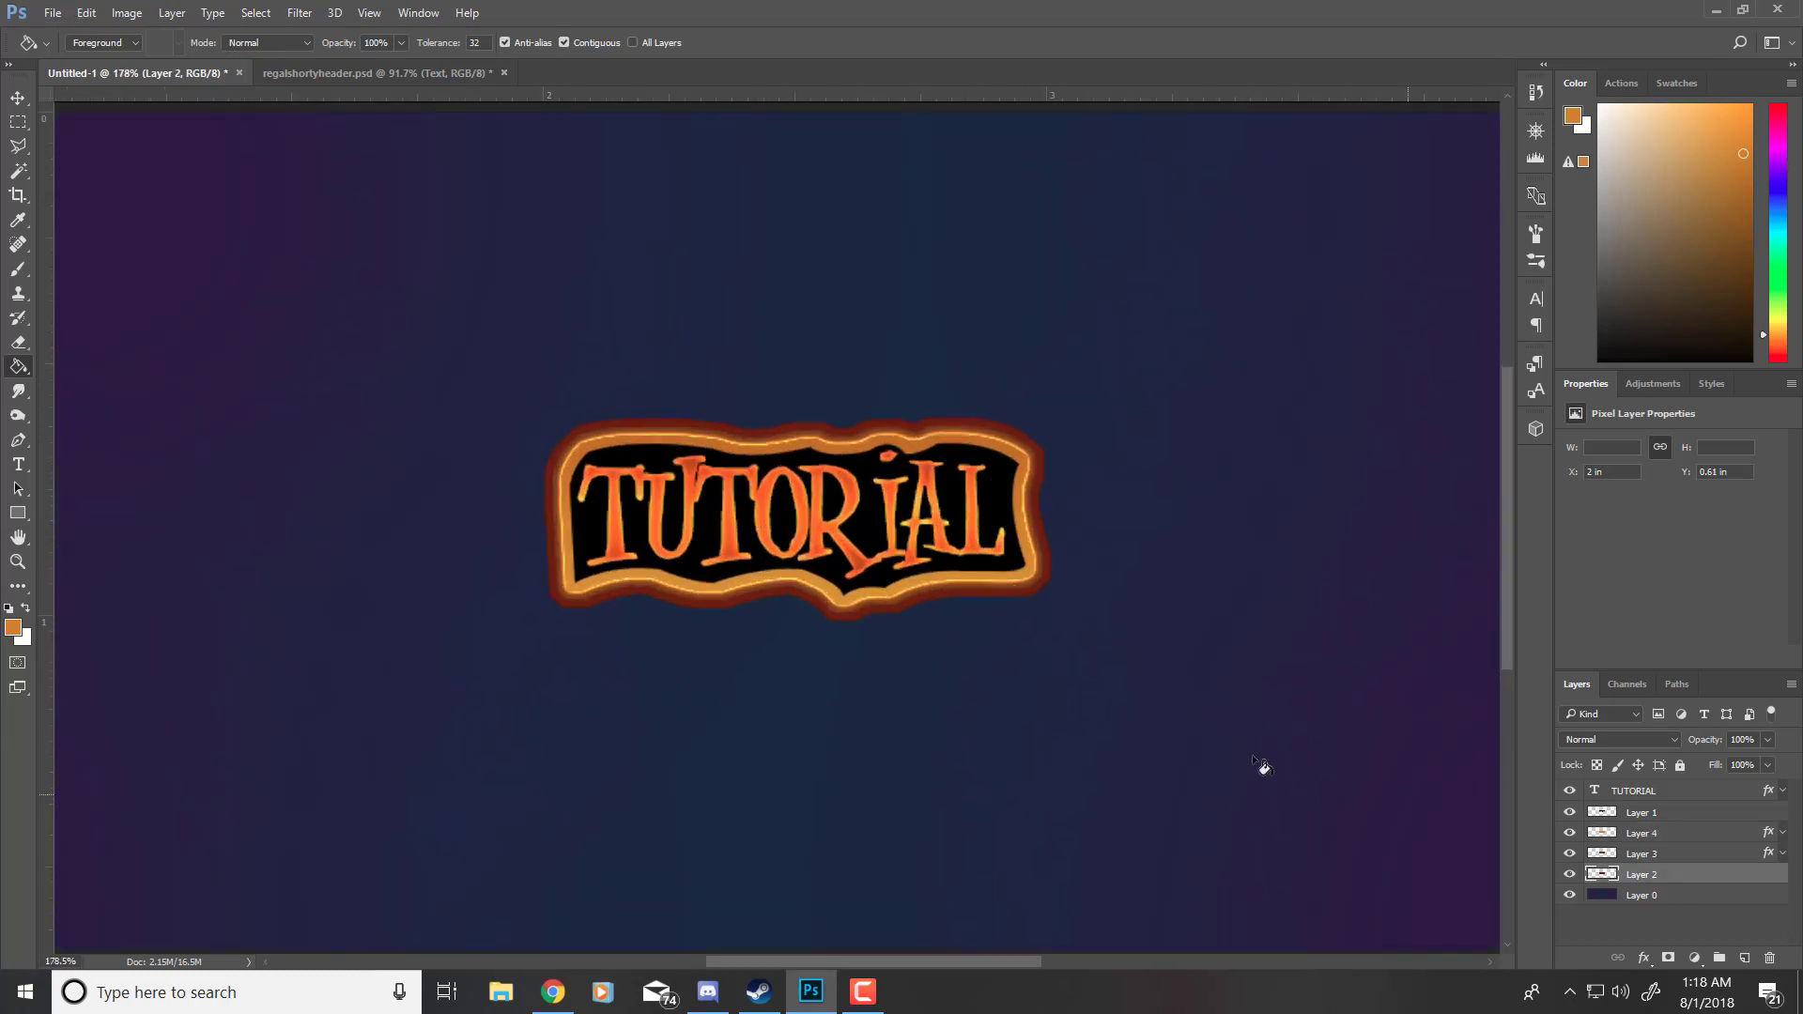
{"action": "key", "text": "ctrl+t"}
{"action": "key", "text": "Down"}
{"action": "key", "text": "Down"}
{"action": "key", "text": "Down"}
{"action": "key", "text": "Down"}
{"action": "key", "text": "Down"}
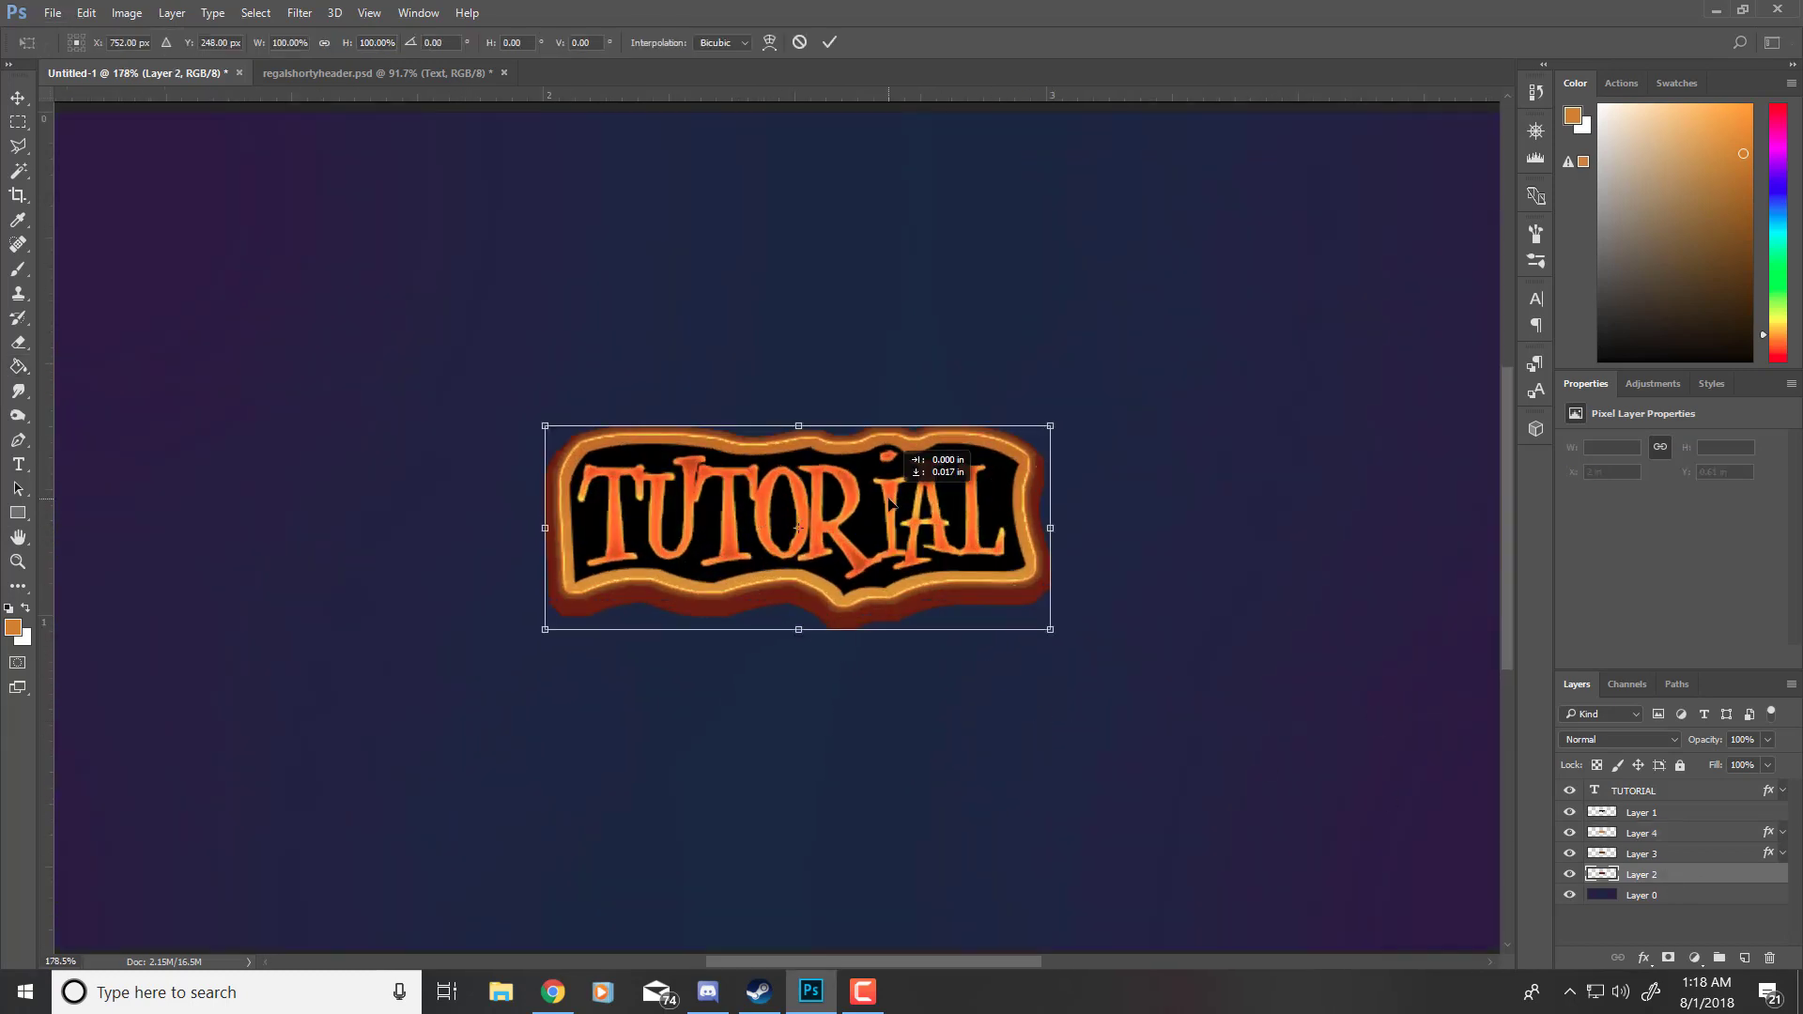
Step: Narrow the Layer 2 border from both sides to 96.69% width, reduce its height slightly, and commit the transform
{"action": "left_click_drag", "start_coordinate": [544, 532], "coordinate": [553, 533]}
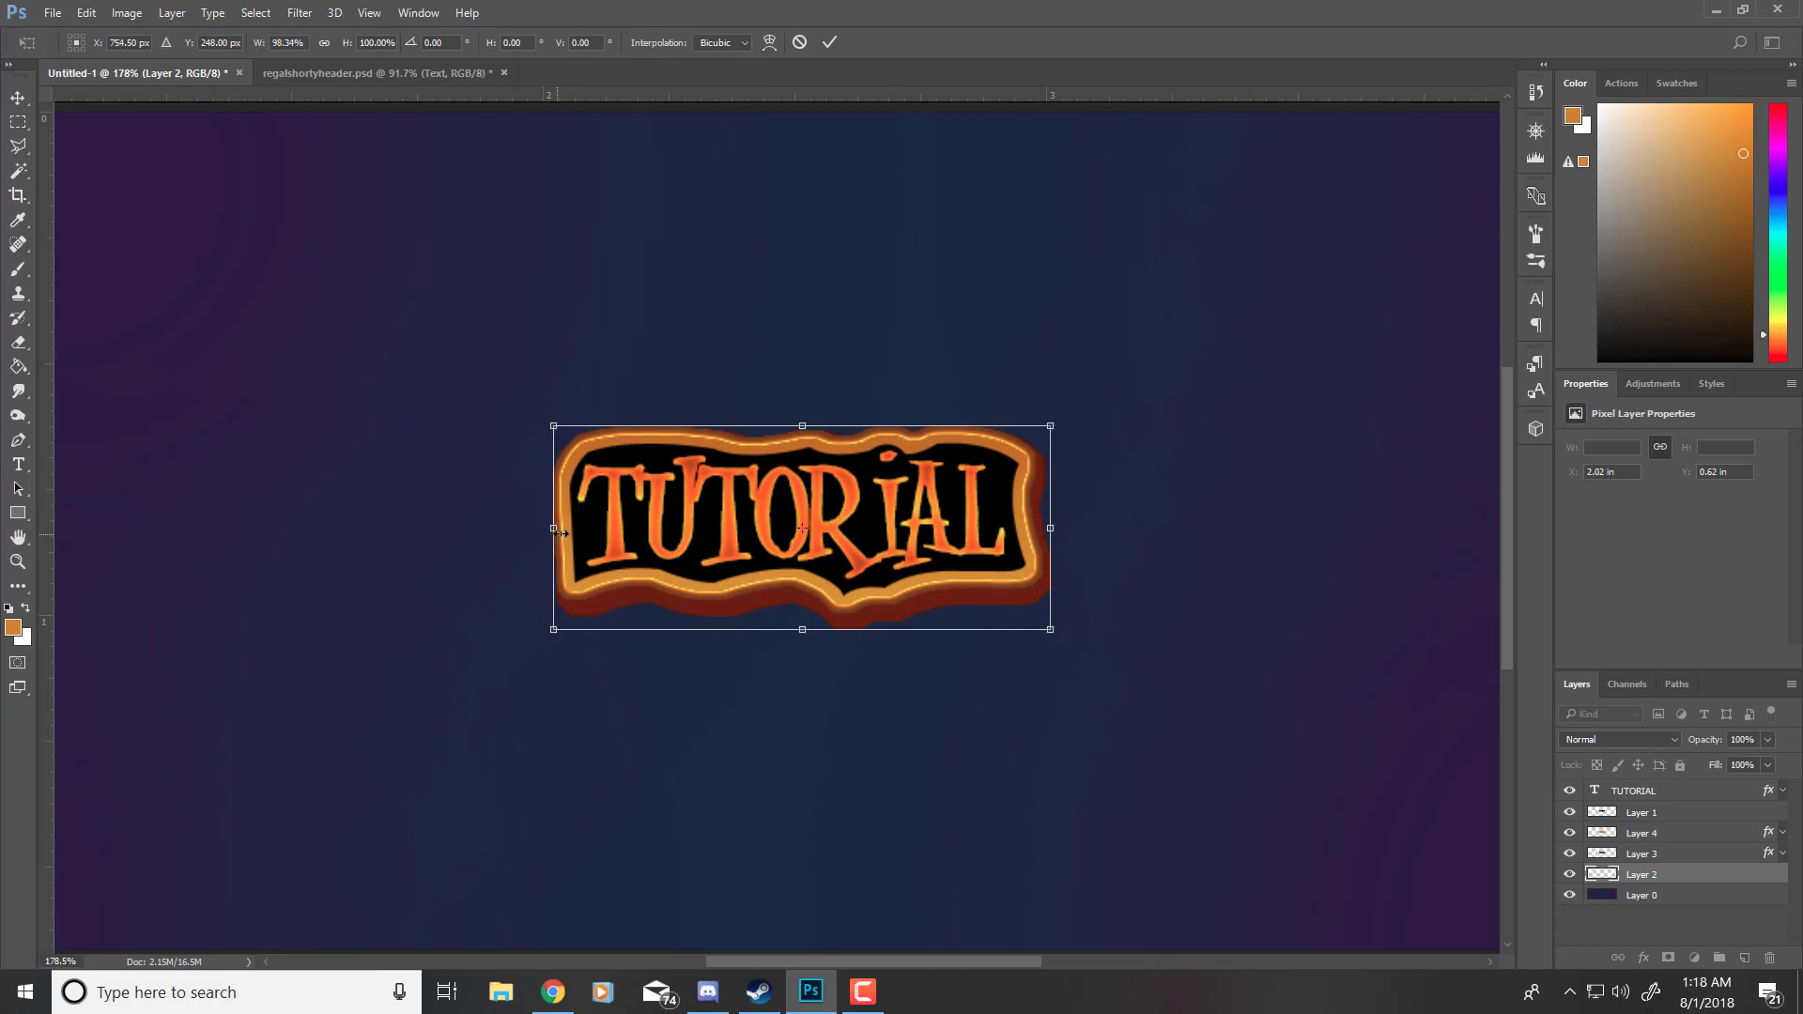
{"action": "left_click_drag", "start_coordinate": [1050, 532], "coordinate": [1041, 532]}
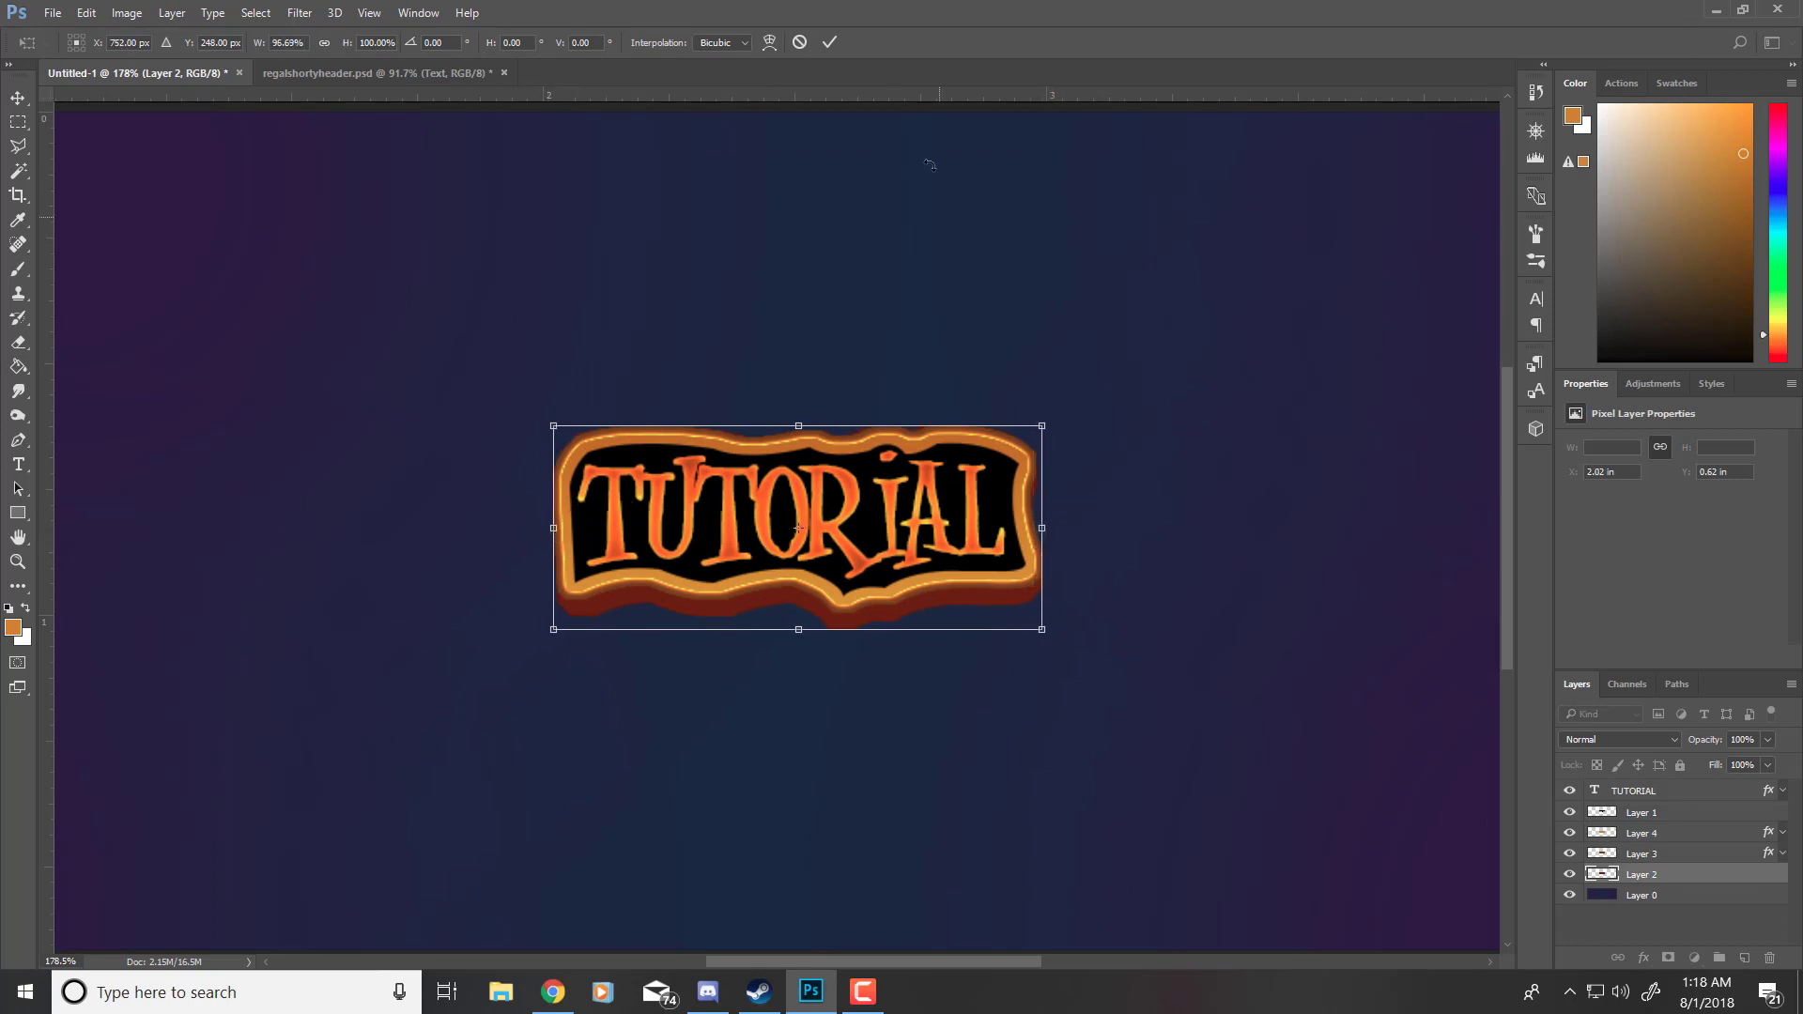
{"action": "left_click_drag", "start_coordinate": [799, 426], "coordinate": [803, 426]}
{"action": "left_click", "coordinate": [829, 43]}
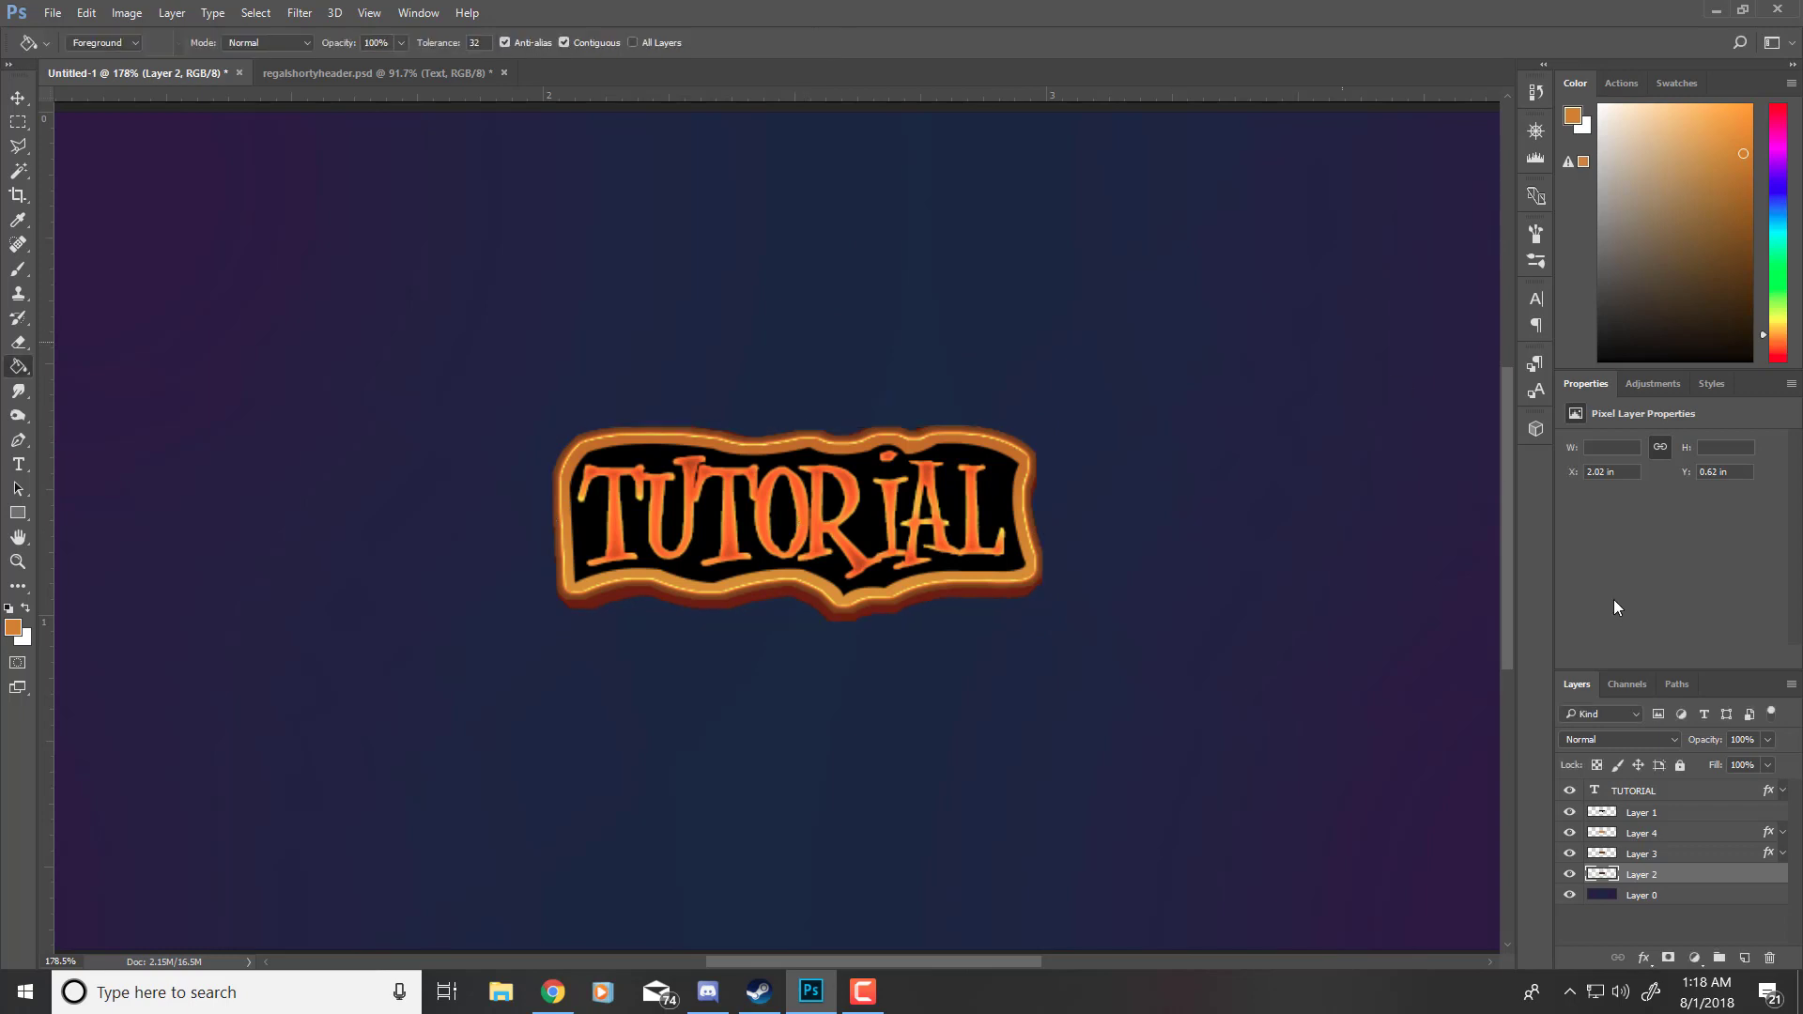
Step: Clip Layer 4 and Layer 3 to Layer 2 with a clipping mask
{"action": "left_click", "coordinate": [1664, 835]}
{"action": "left_click", "coordinate": [1668, 852], "text": "shift"}
{"action": "right_click", "coordinate": [1667, 850]}
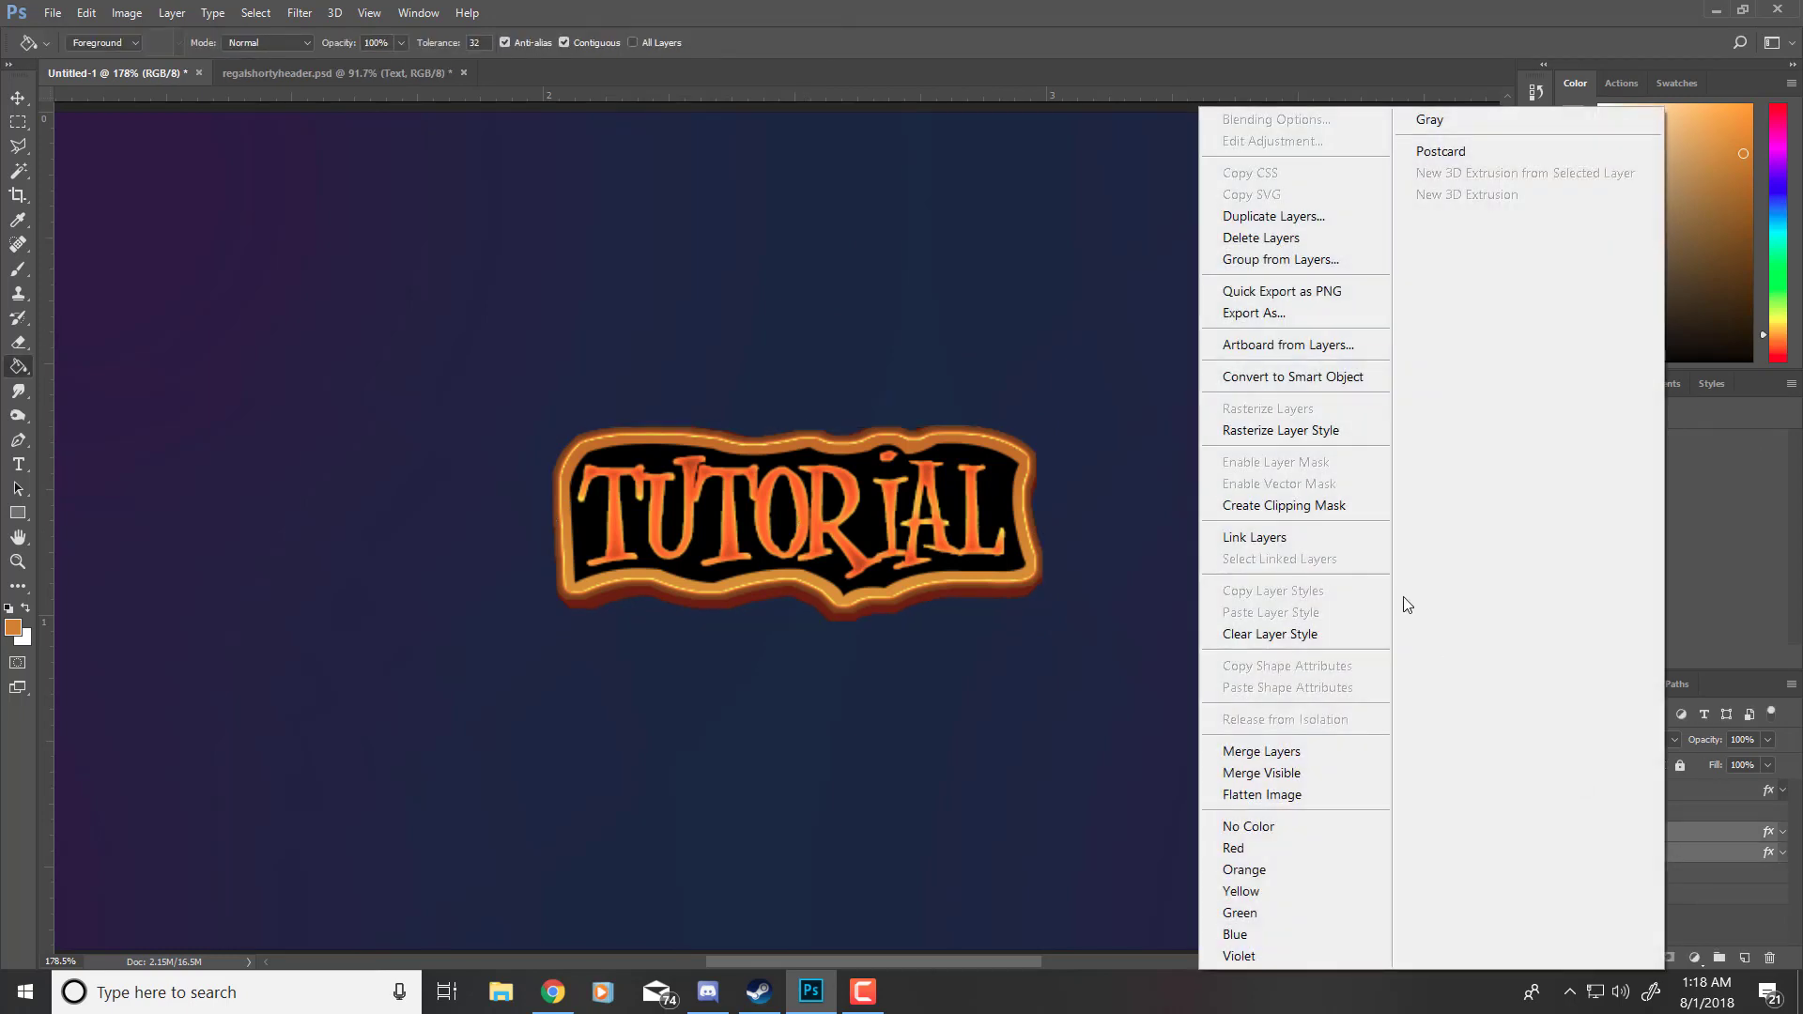
{"action": "left_click", "coordinate": [1305, 510]}
{"action": "left_click", "coordinate": [1653, 875]}
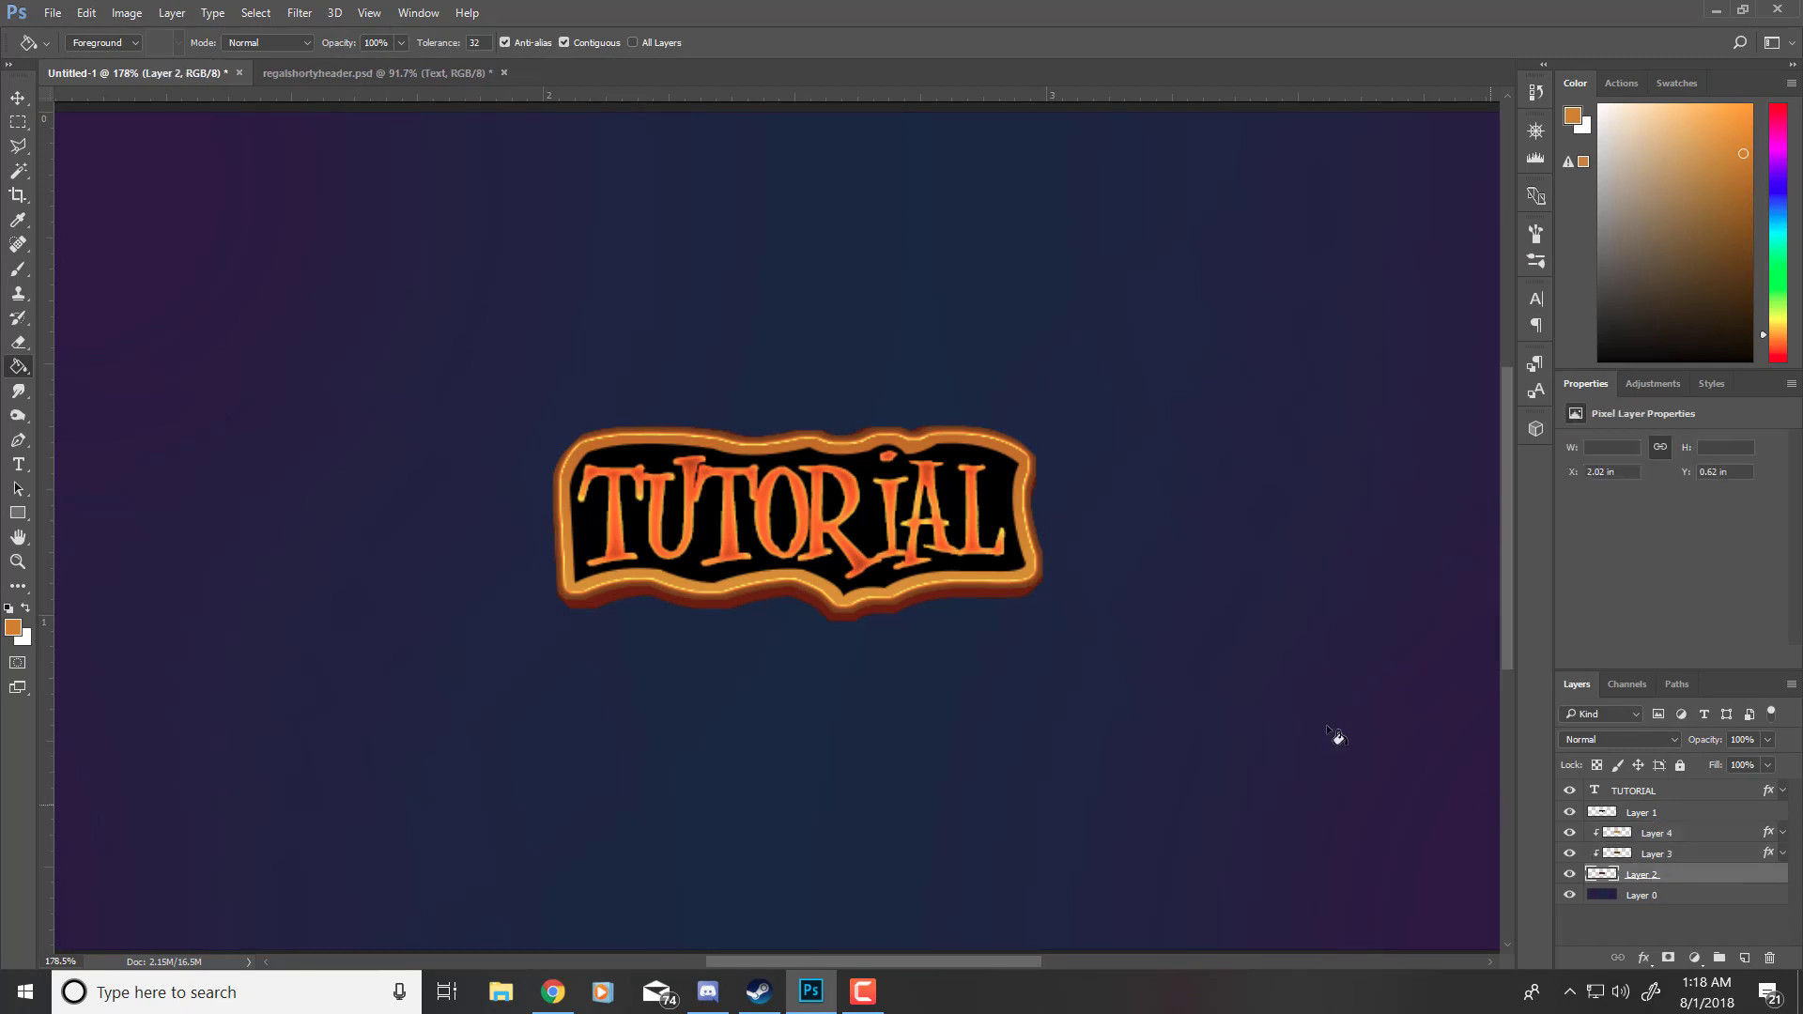
{"action": "scroll", "coordinate": [888, 507], "scroll_direction": "up", "scroll_amount": 1}
{"action": "scroll", "coordinate": [888, 507], "scroll_direction": "up", "scroll_amount": 3}
{"action": "key", "text": "ctrl+t"}
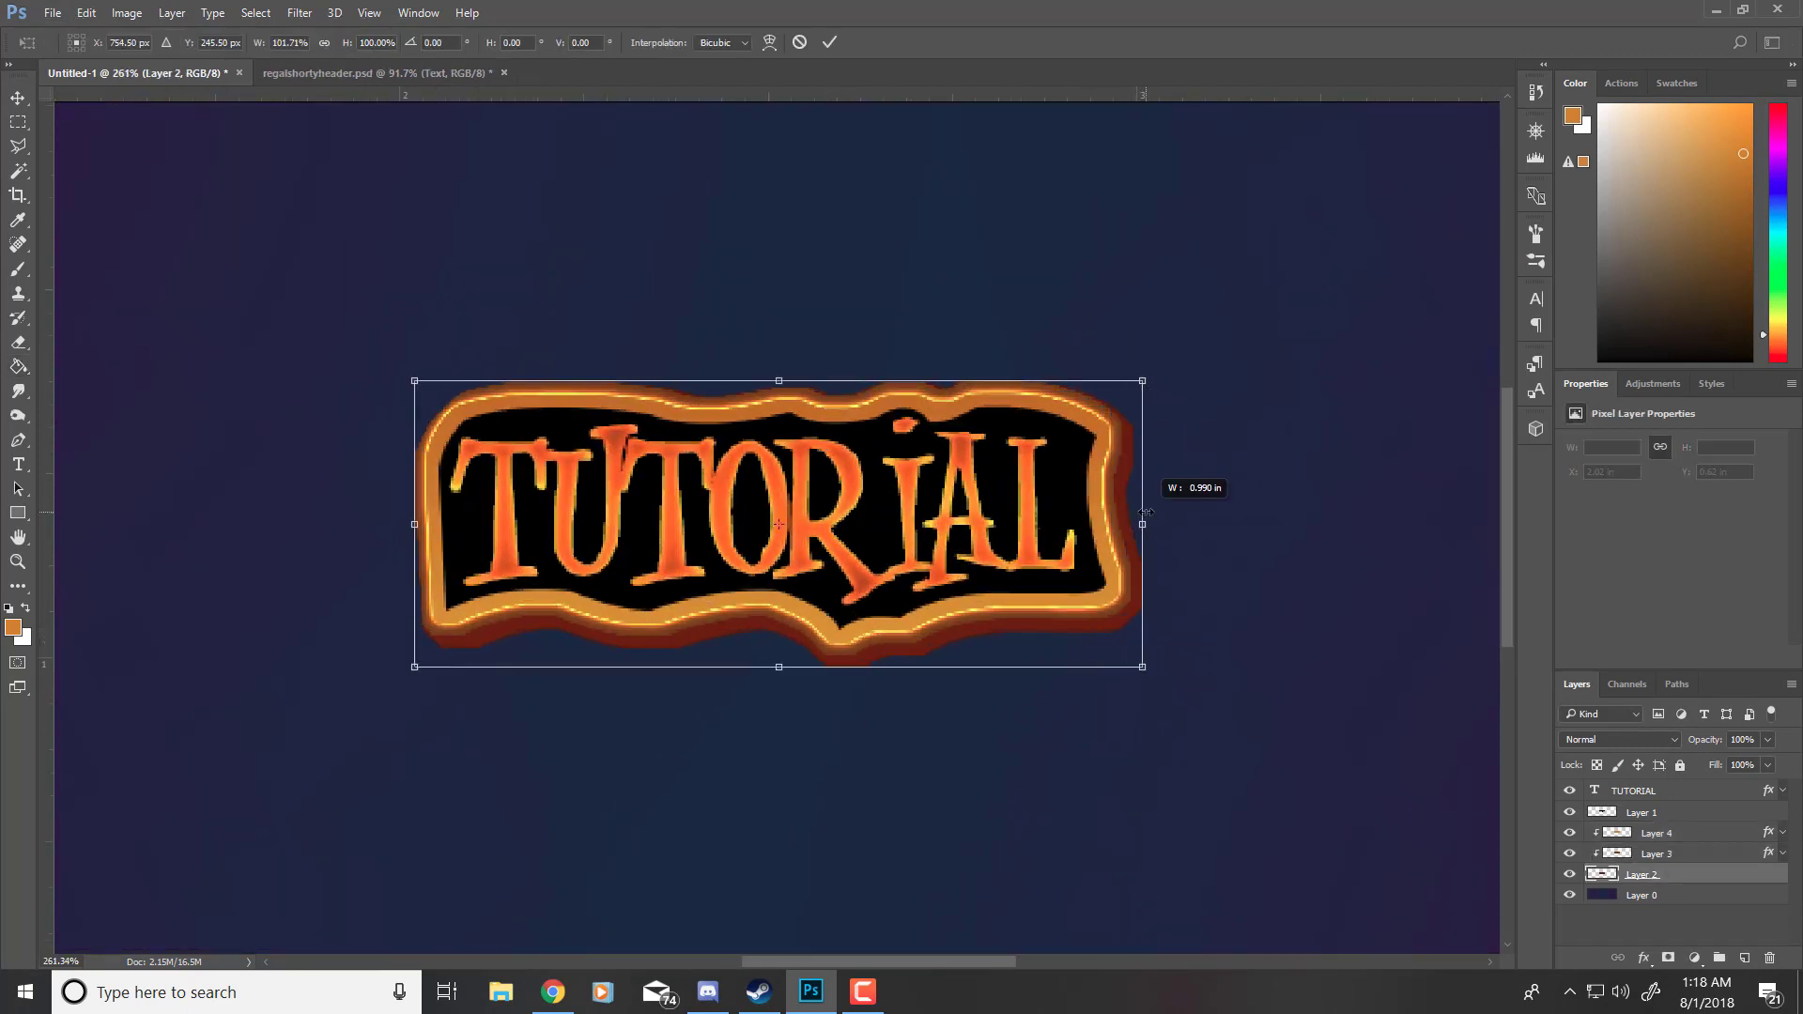
{"action": "left_click_drag", "start_coordinate": [779, 383], "coordinate": [778, 382]}
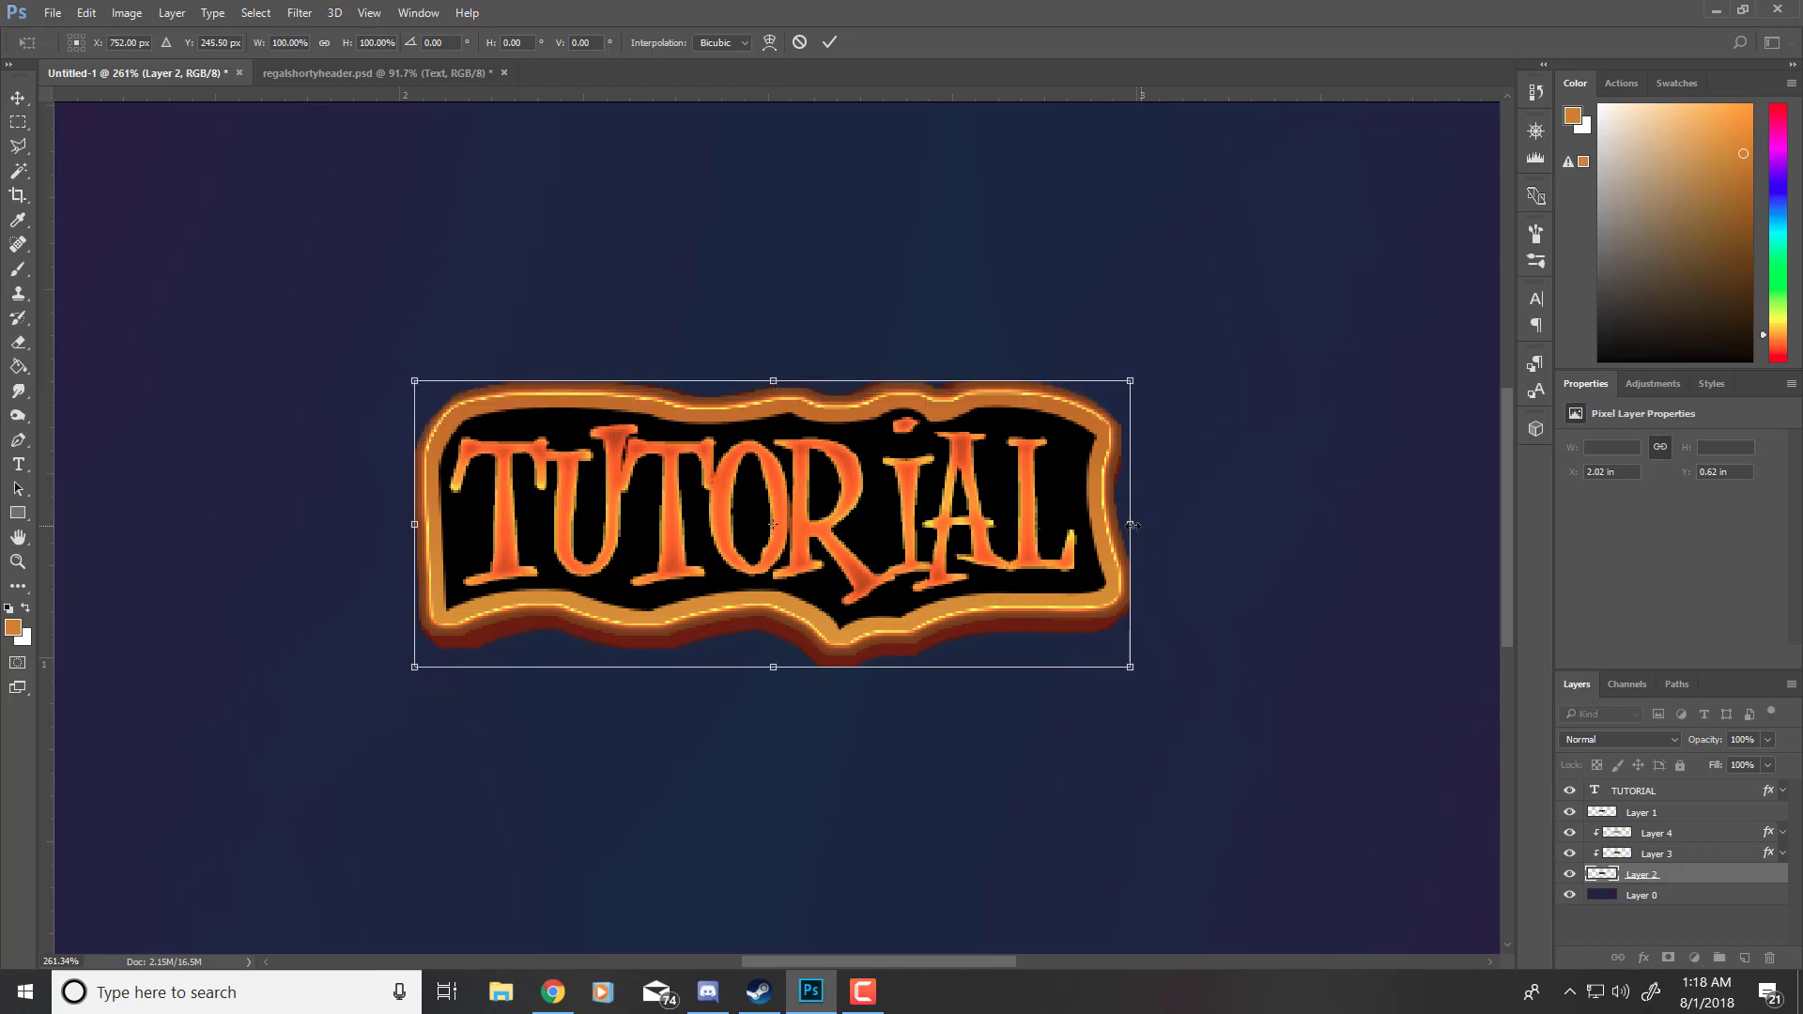
{"action": "left_click_drag", "start_coordinate": [1132, 525], "coordinate": [1118, 525]}
{"action": "left_click_drag", "start_coordinate": [771, 674], "coordinate": [762, 663]}
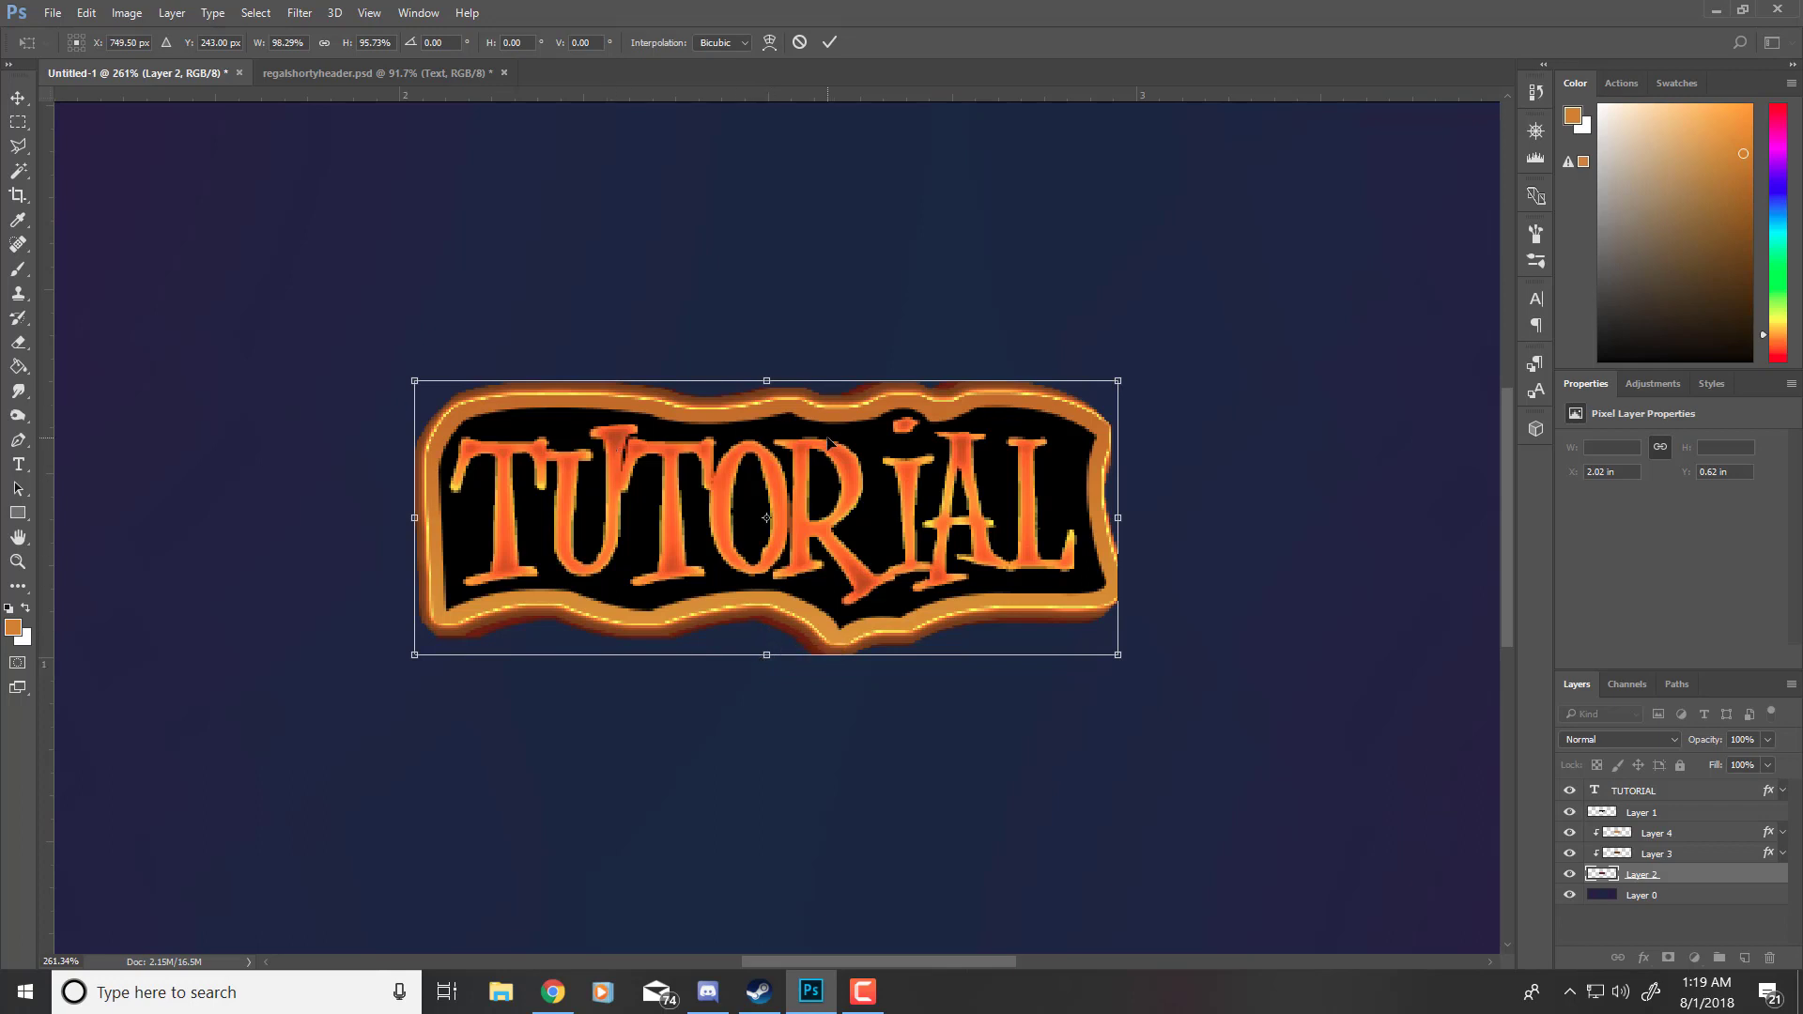
{"action": "mouse_move", "coordinate": [827, 441]}
{"action": "left_mouse_down"}
{"action": "mouse_move", "coordinate": [815, 462]}
{"action": "mouse_move", "coordinate": [844, 456]}
{"action": "mouse_move", "coordinate": [821, 470]}
{"action": "mouse_move", "coordinate": [859, 470]}
{"action": "mouse_move", "coordinate": [818, 451]}
{"action": "mouse_move", "coordinate": [822, 470]}
{"action": "left_mouse_up"}
{"action": "left_click", "coordinate": [801, 42]}
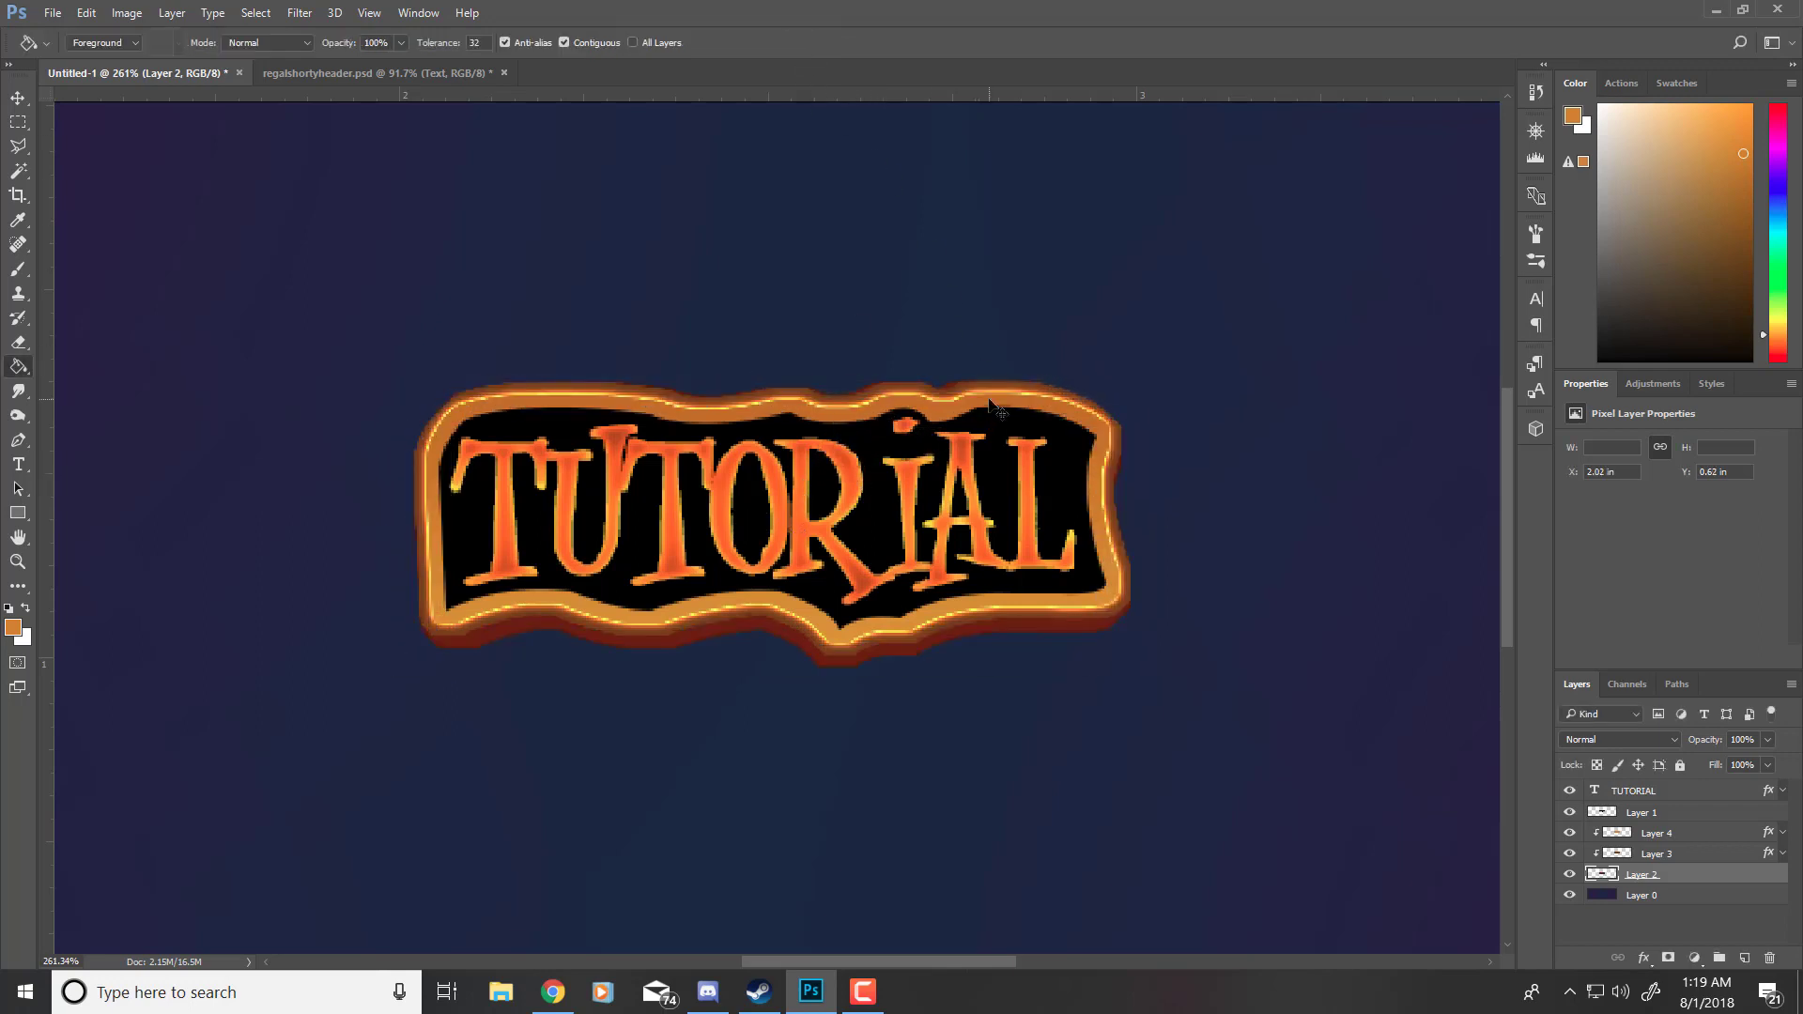
Step: Undo the clipping mask and the last Layer 2 resize, and move the dark red border straight down about 5 px
{"action": "key", "text": "ctrl+z"}
{"action": "key", "text": "ctrl+alt+z"}
{"action": "key", "text": "ctrl+t"}
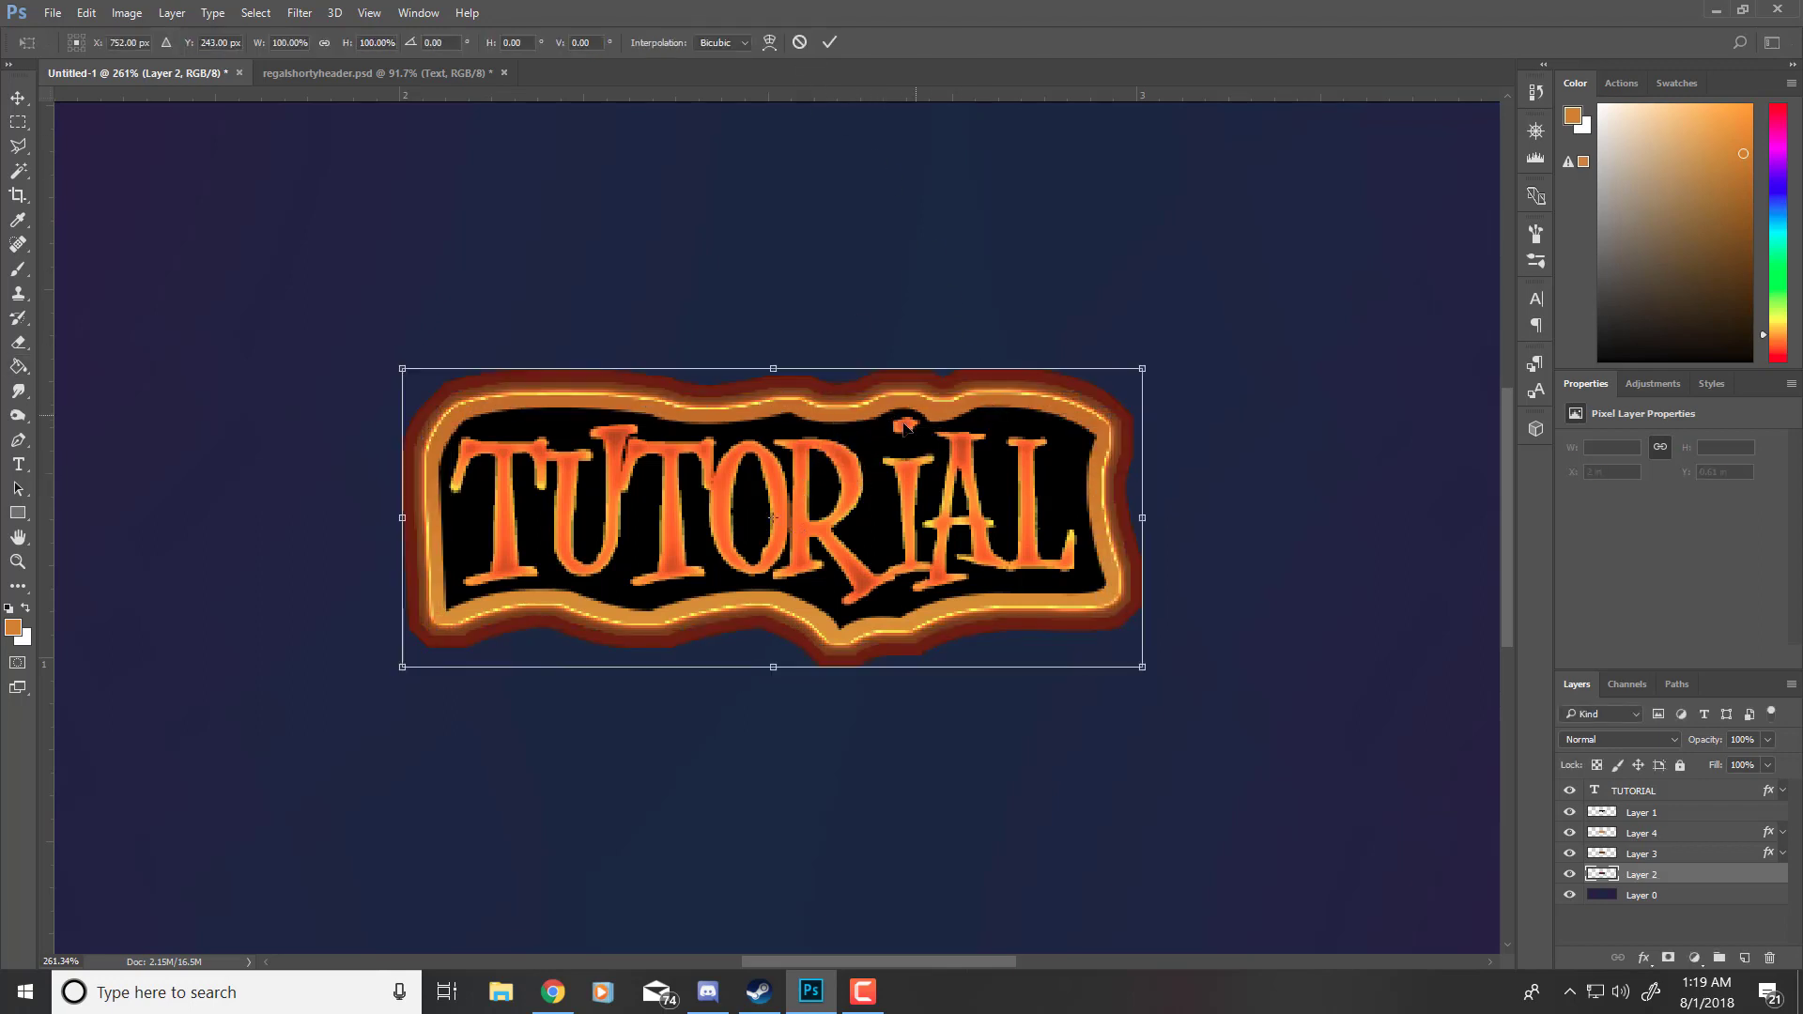
{"action": "left_click_drag", "start_coordinate": [897, 432], "coordinate": [892, 449]}
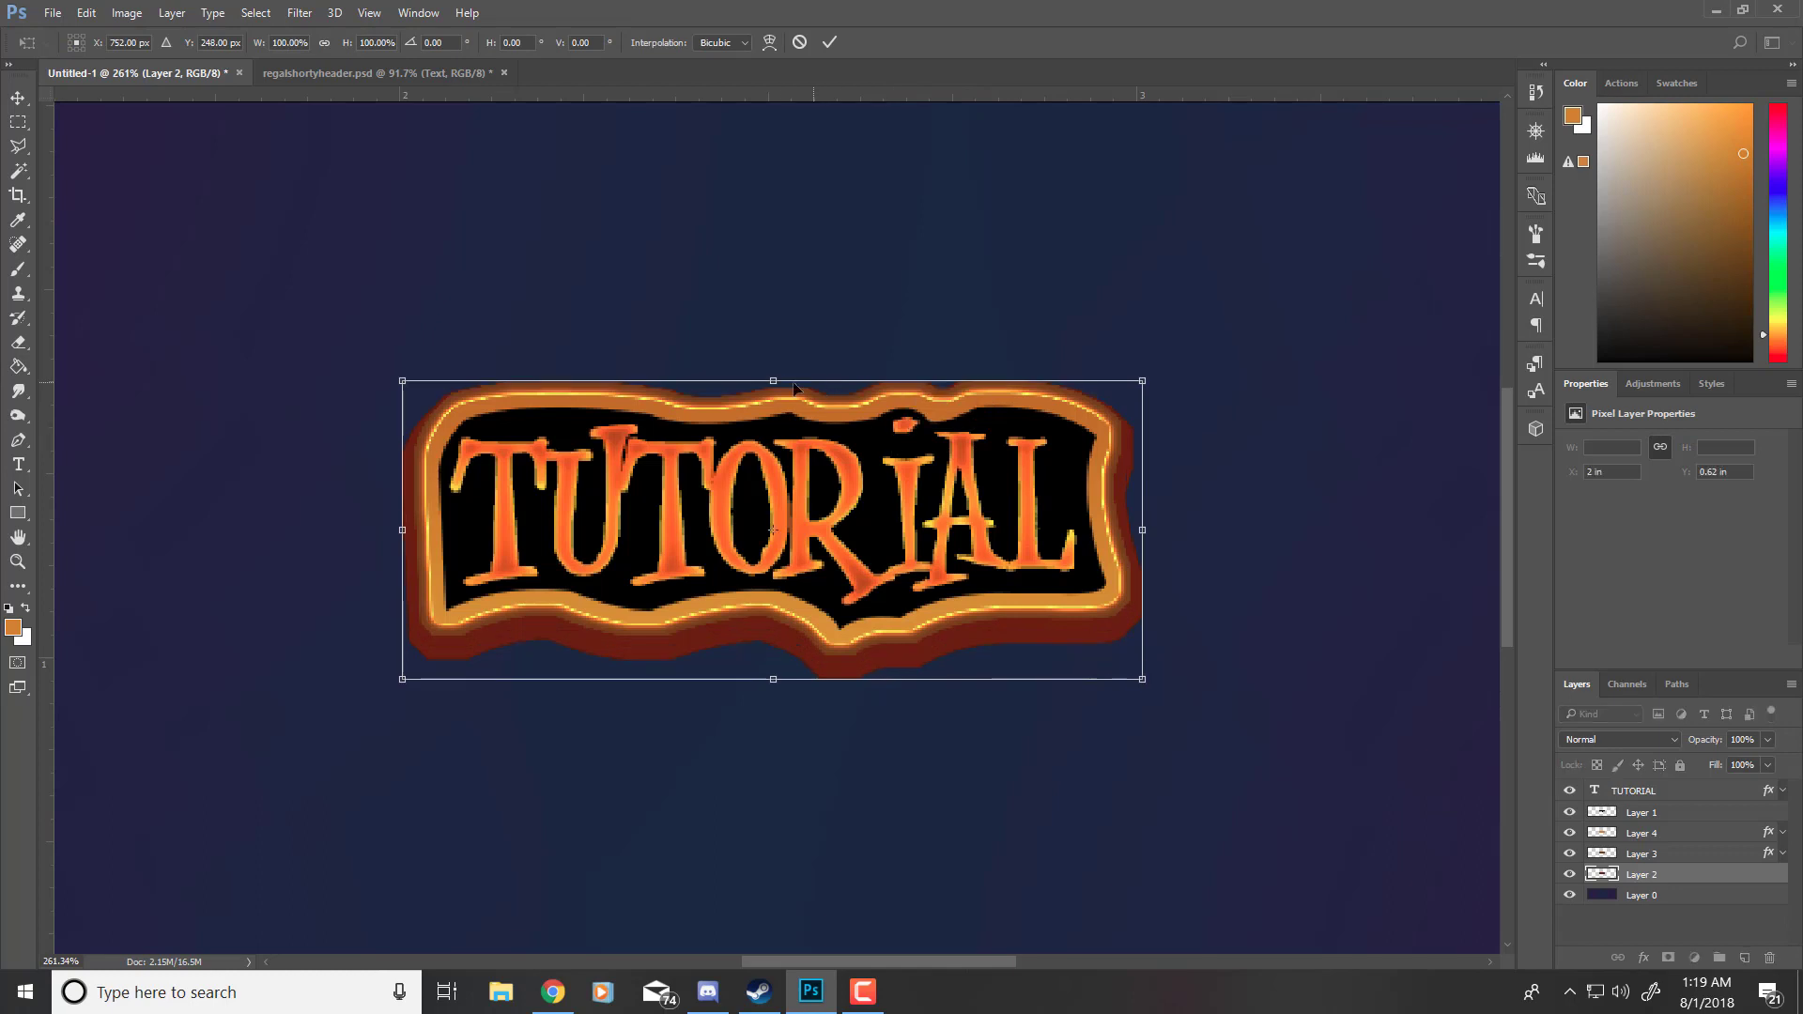
Step: Narrow the Layer 2 border from both sides to 96.69% width, trim its height from the upper and lower edges, and commit the transform
{"action": "left_click_drag", "start_coordinate": [782, 383], "coordinate": [806, 390]}
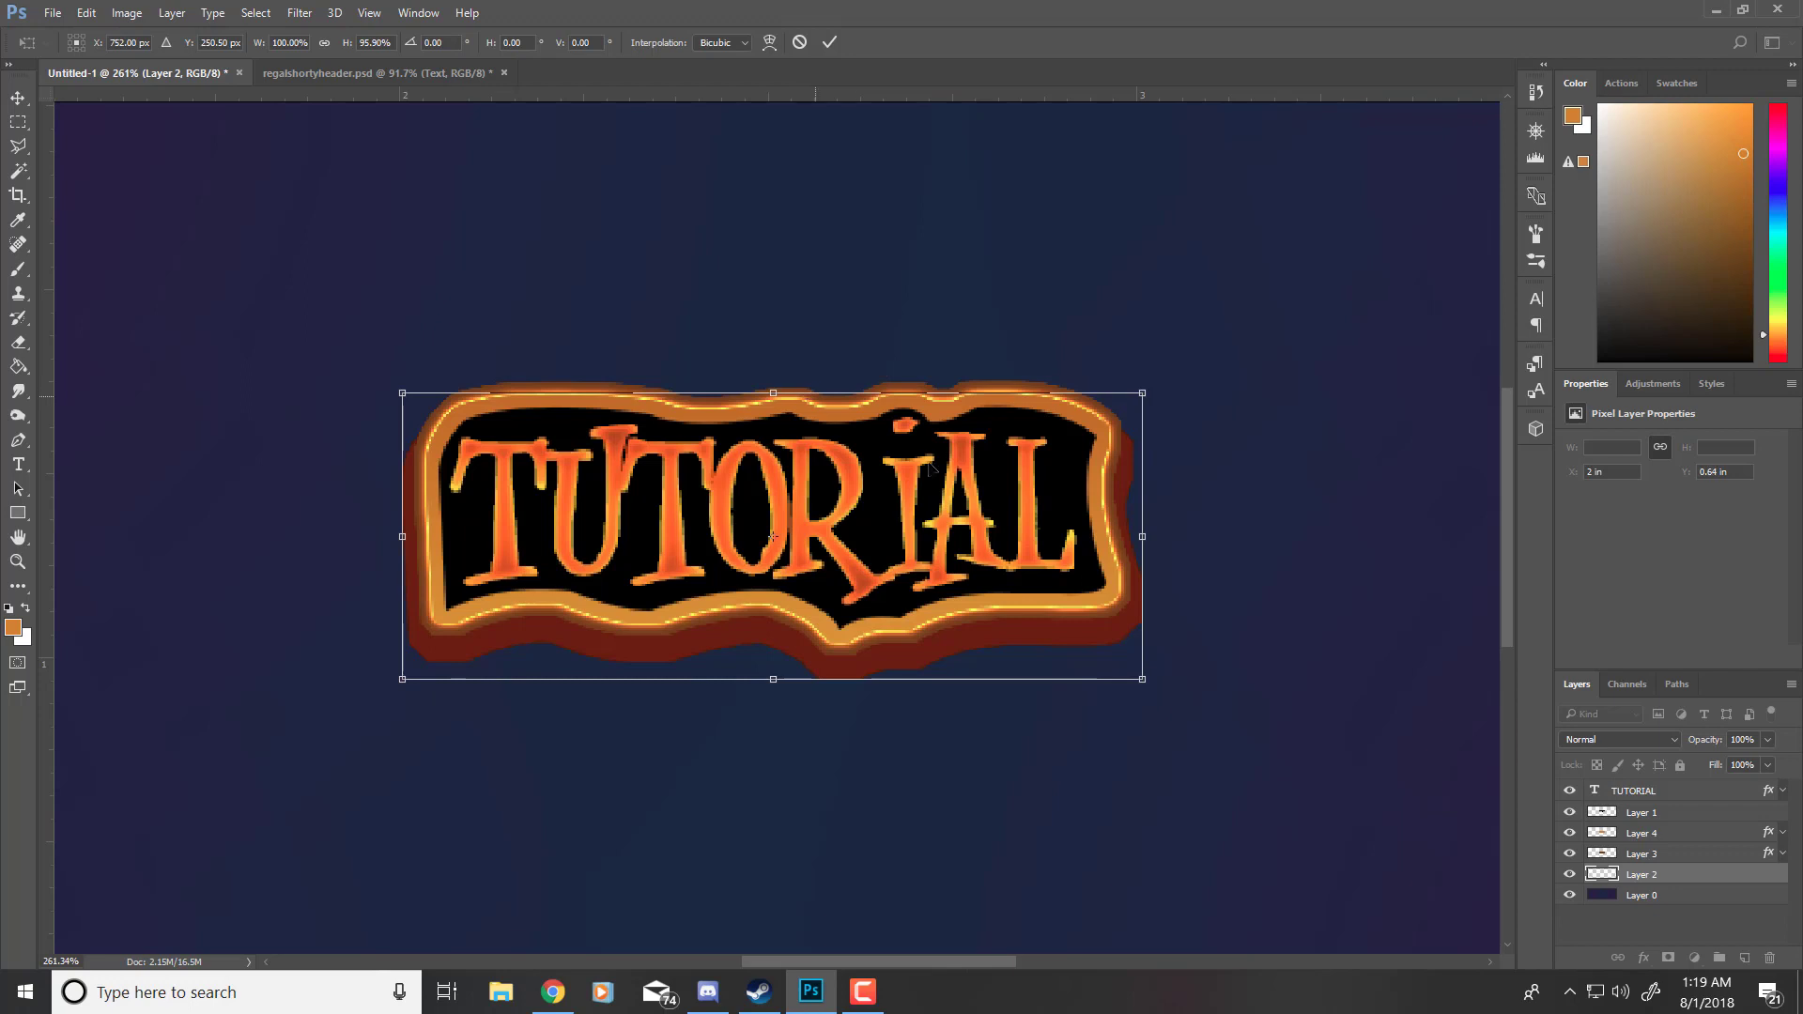
{"action": "left_click_drag", "start_coordinate": [1153, 539], "coordinate": [1138, 536]}
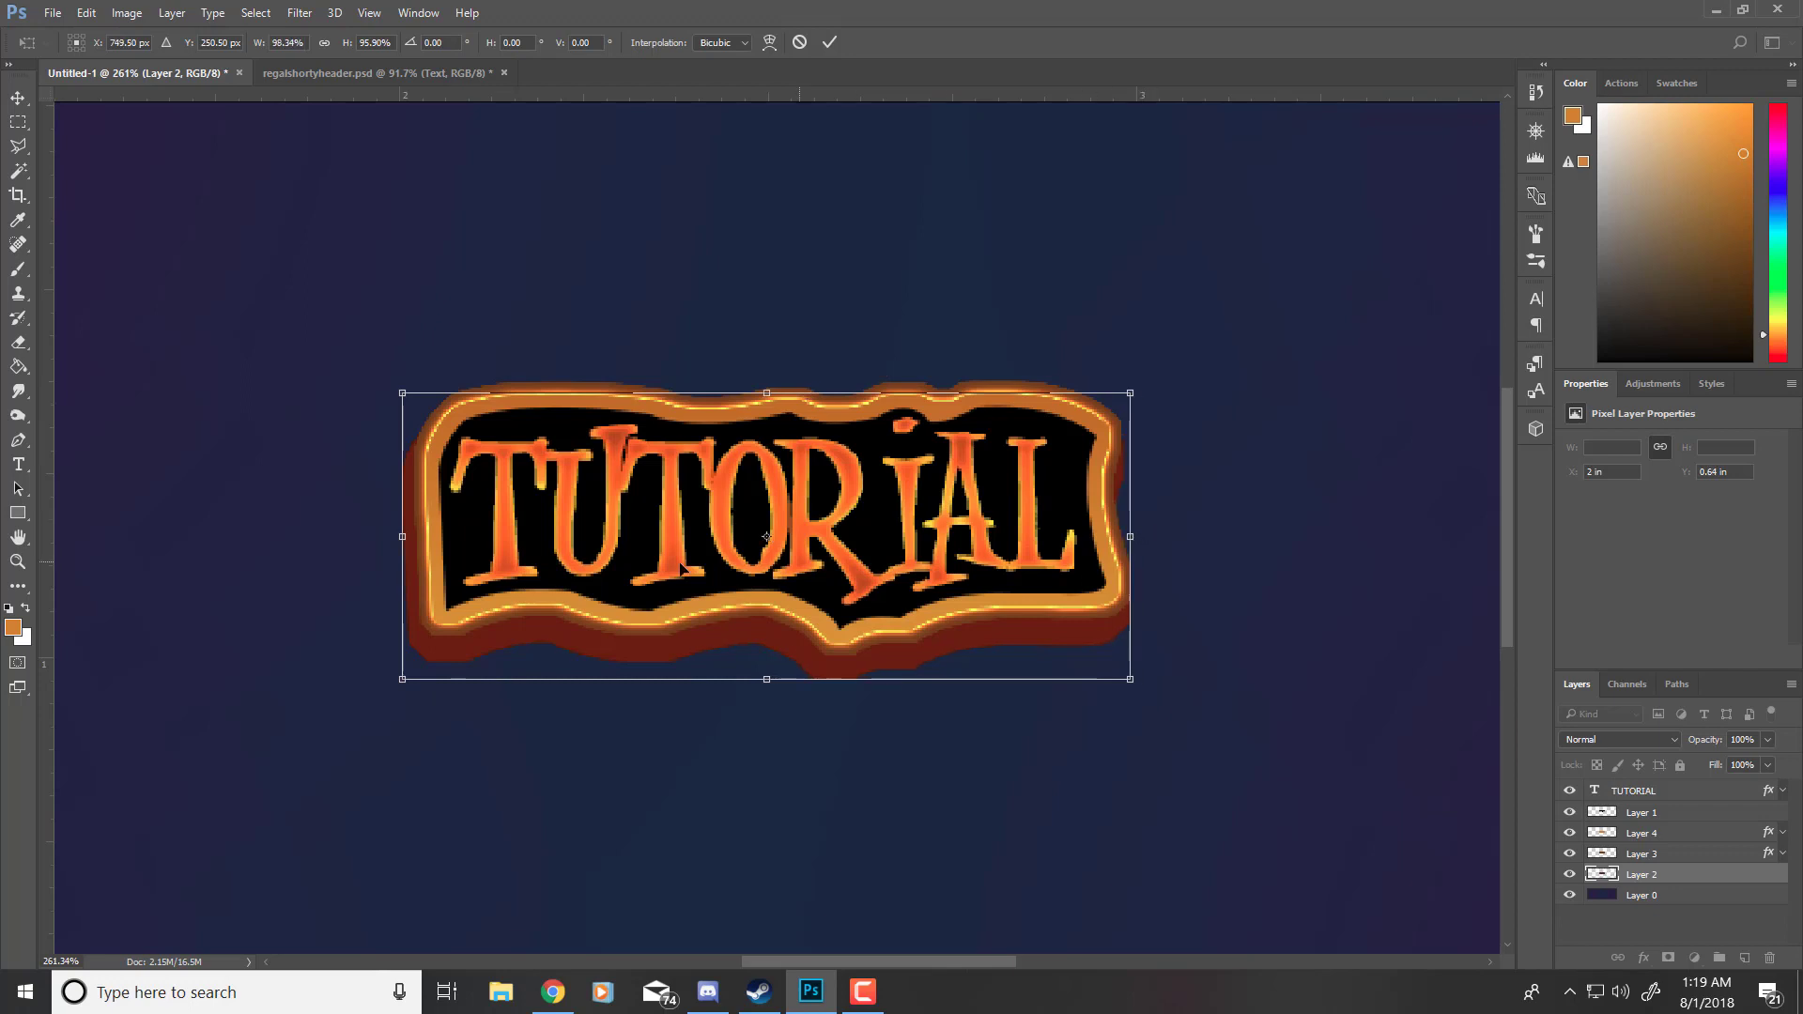
{"action": "left_click_drag", "start_coordinate": [408, 548], "coordinate": [419, 542]}
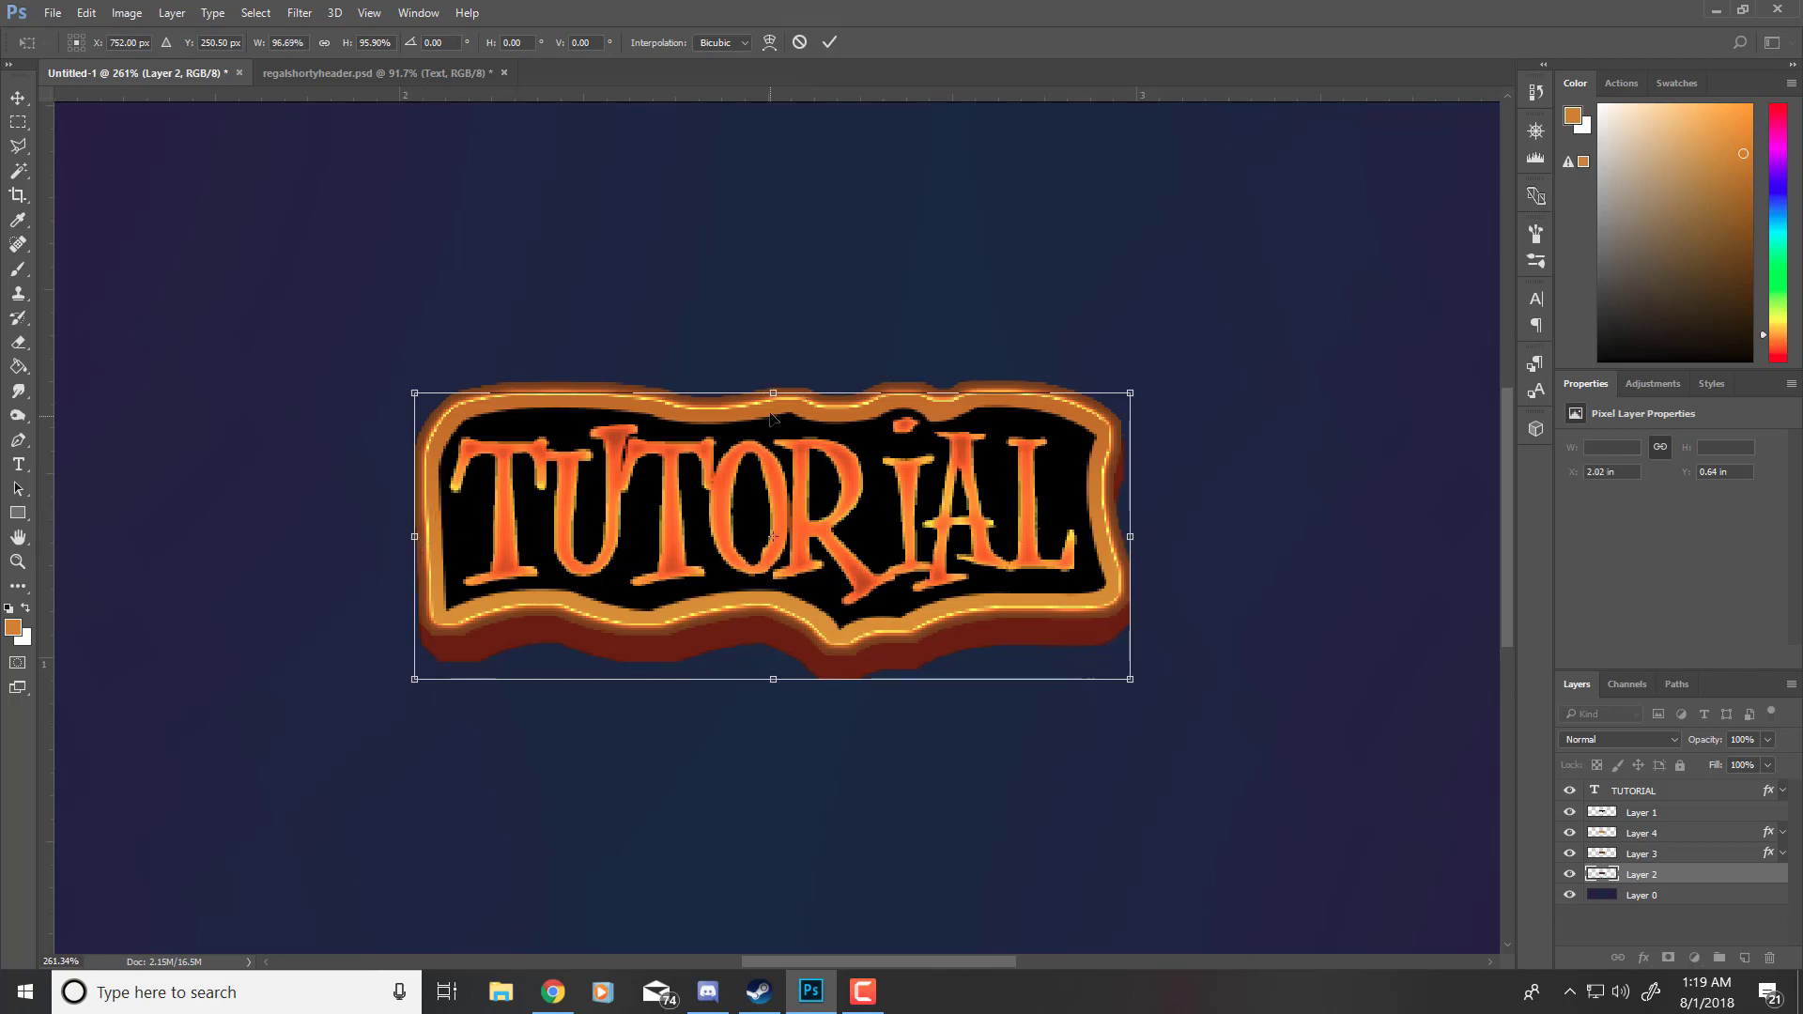
{"action": "scroll", "coordinate": [773, 395], "scroll_direction": "up", "scroll_amount": 6}
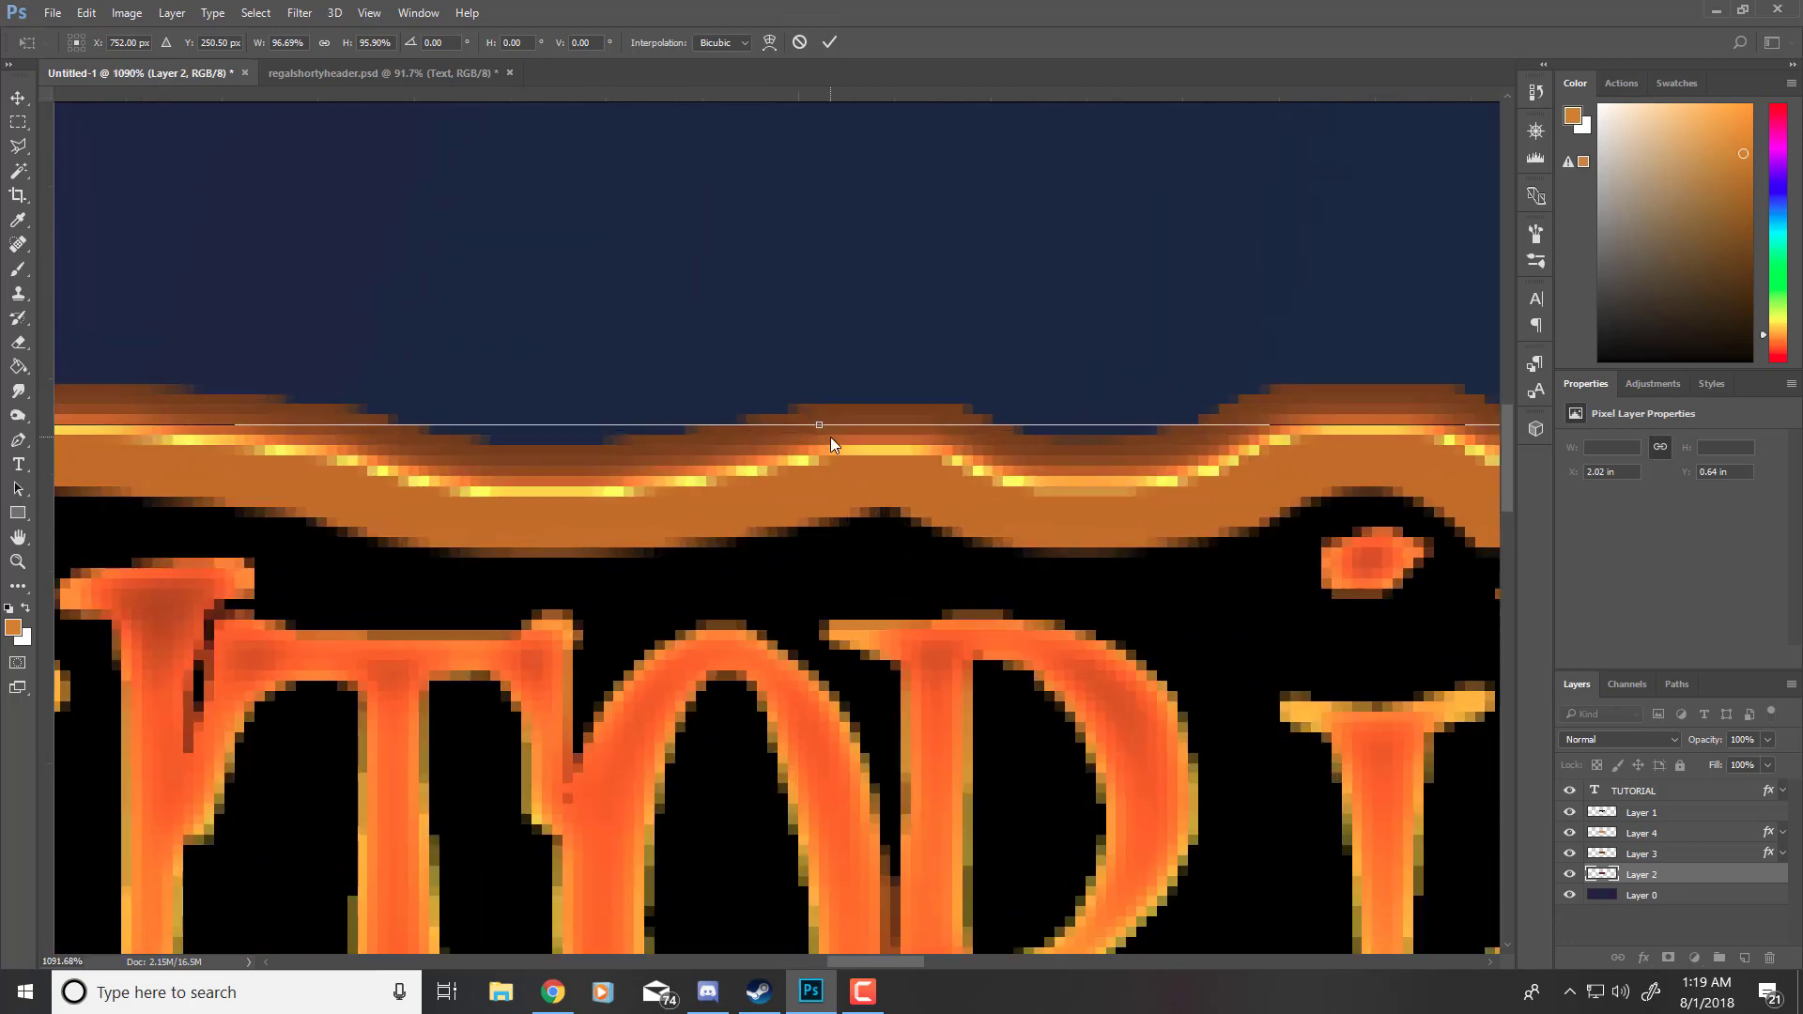
{"action": "left_click_drag", "start_coordinate": [822, 425], "coordinate": [830, 389]}
{"action": "scroll", "coordinate": [760, 440], "scroll_direction": "down", "scroll_amount": 5}
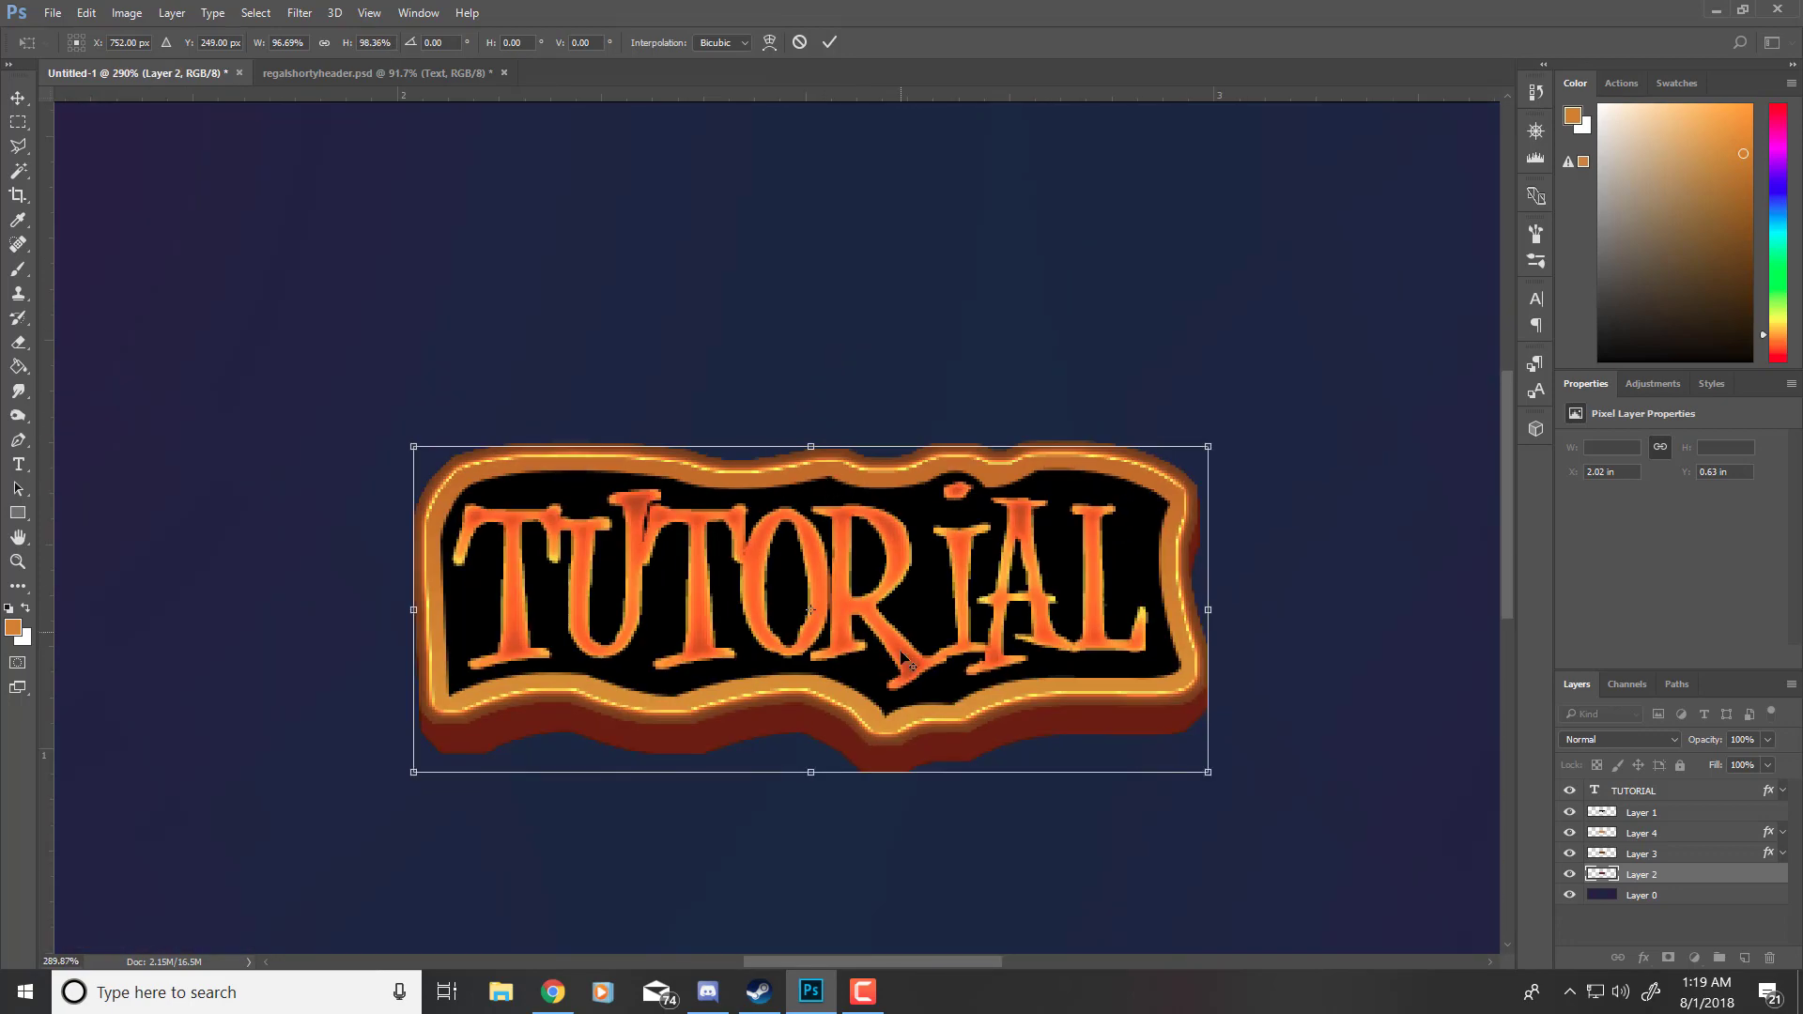
{"action": "scroll", "coordinate": [778, 848], "scroll_direction": "up", "scroll_amount": 1}
{"action": "mouse_move", "coordinate": [757, 849]}
{"action": "left_mouse_down"}
{"action": "mouse_move", "coordinate": [757, 780]}
{"action": "mouse_move", "coordinate": [757, 814]}
{"action": "left_mouse_up"}
{"action": "left_click", "coordinate": [827, 49]}
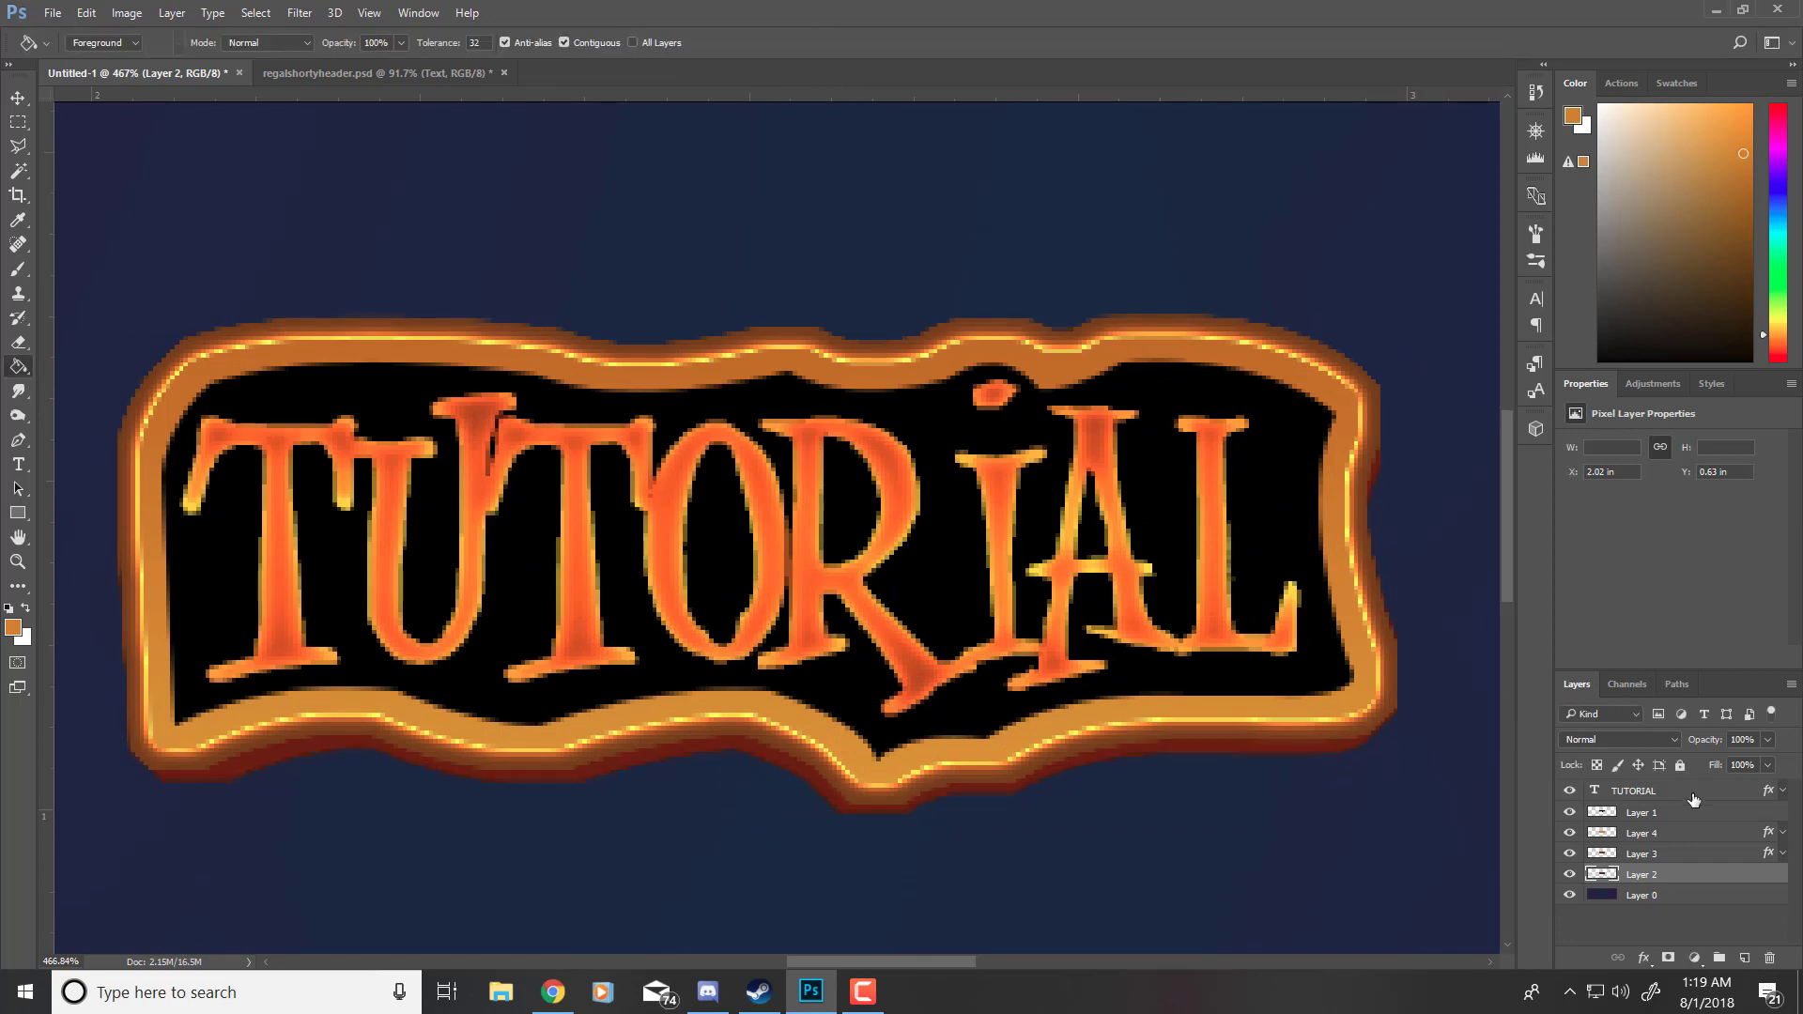
Step: Clip Layer 3 and Layer 4 to the resized Layer 2 border with a clipping mask
{"action": "left_click", "coordinate": [1663, 855]}
{"action": "left_click", "coordinate": [1659, 839], "text": "shift"}
{"action": "right_click", "coordinate": [1658, 846]}
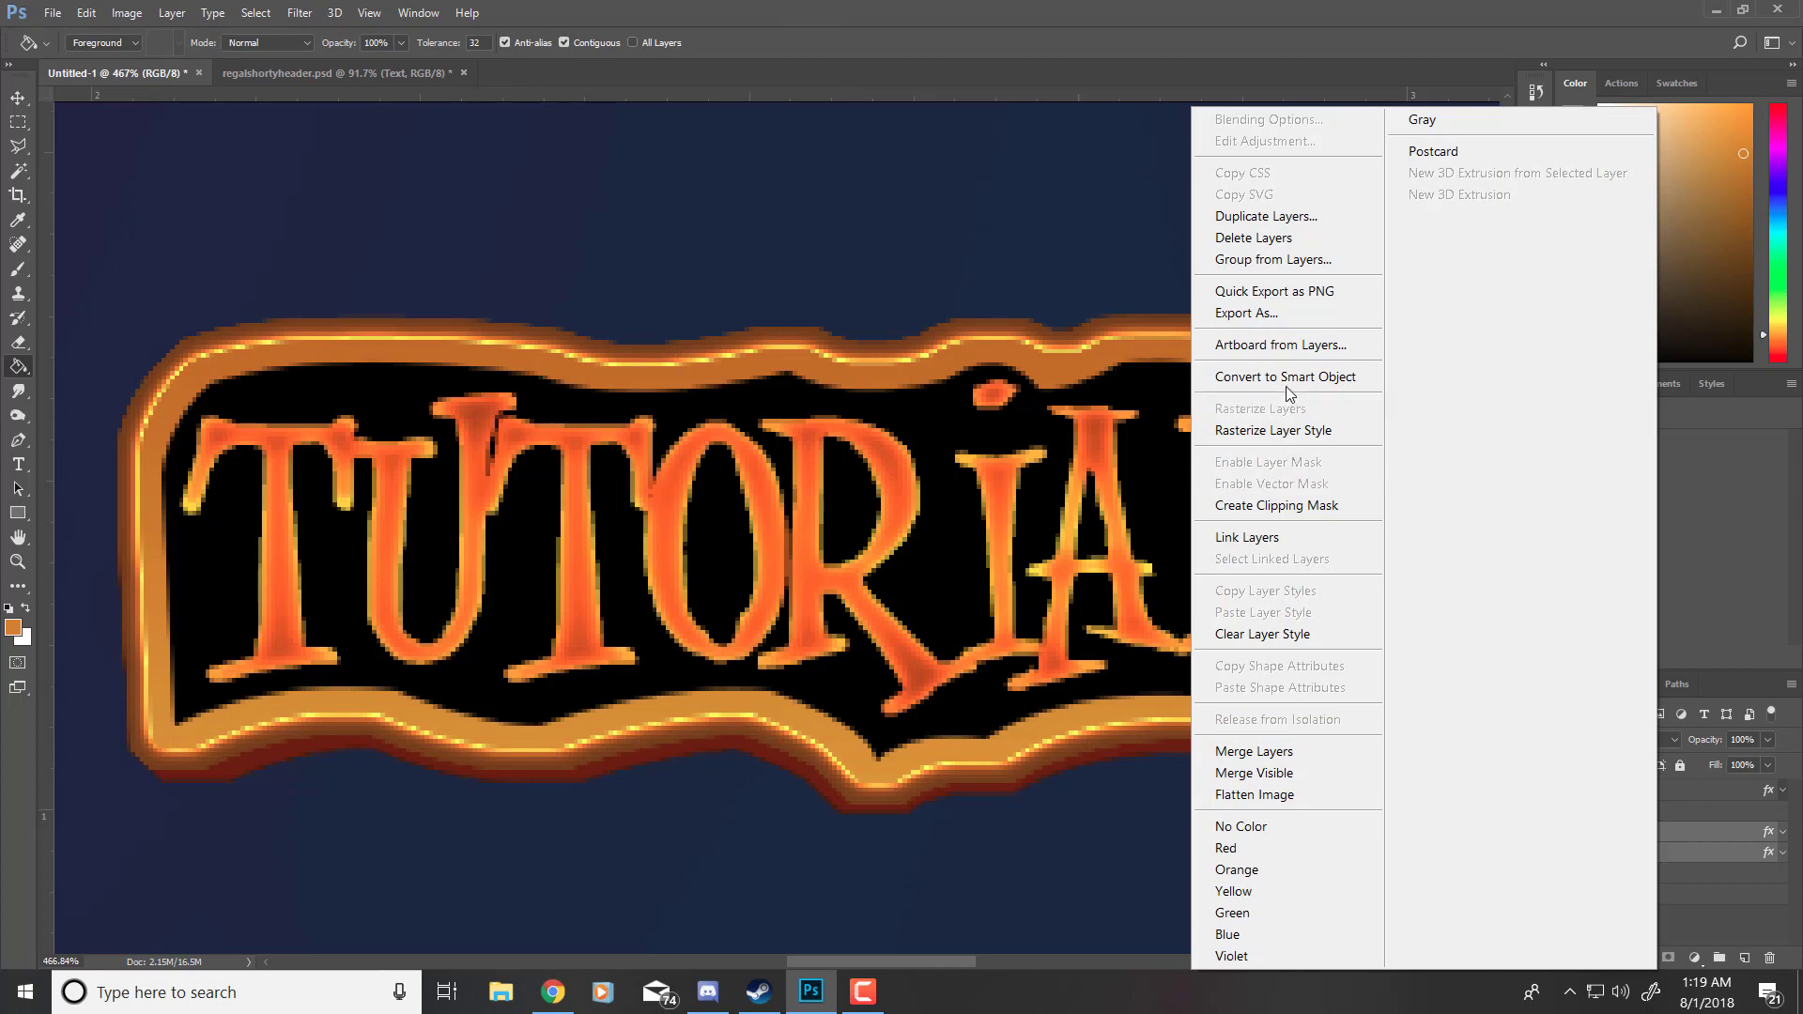
{"action": "left_click", "coordinate": [1281, 506]}
{"action": "scroll", "coordinate": [827, 554], "scroll_direction": "down", "scroll_amount": 10}
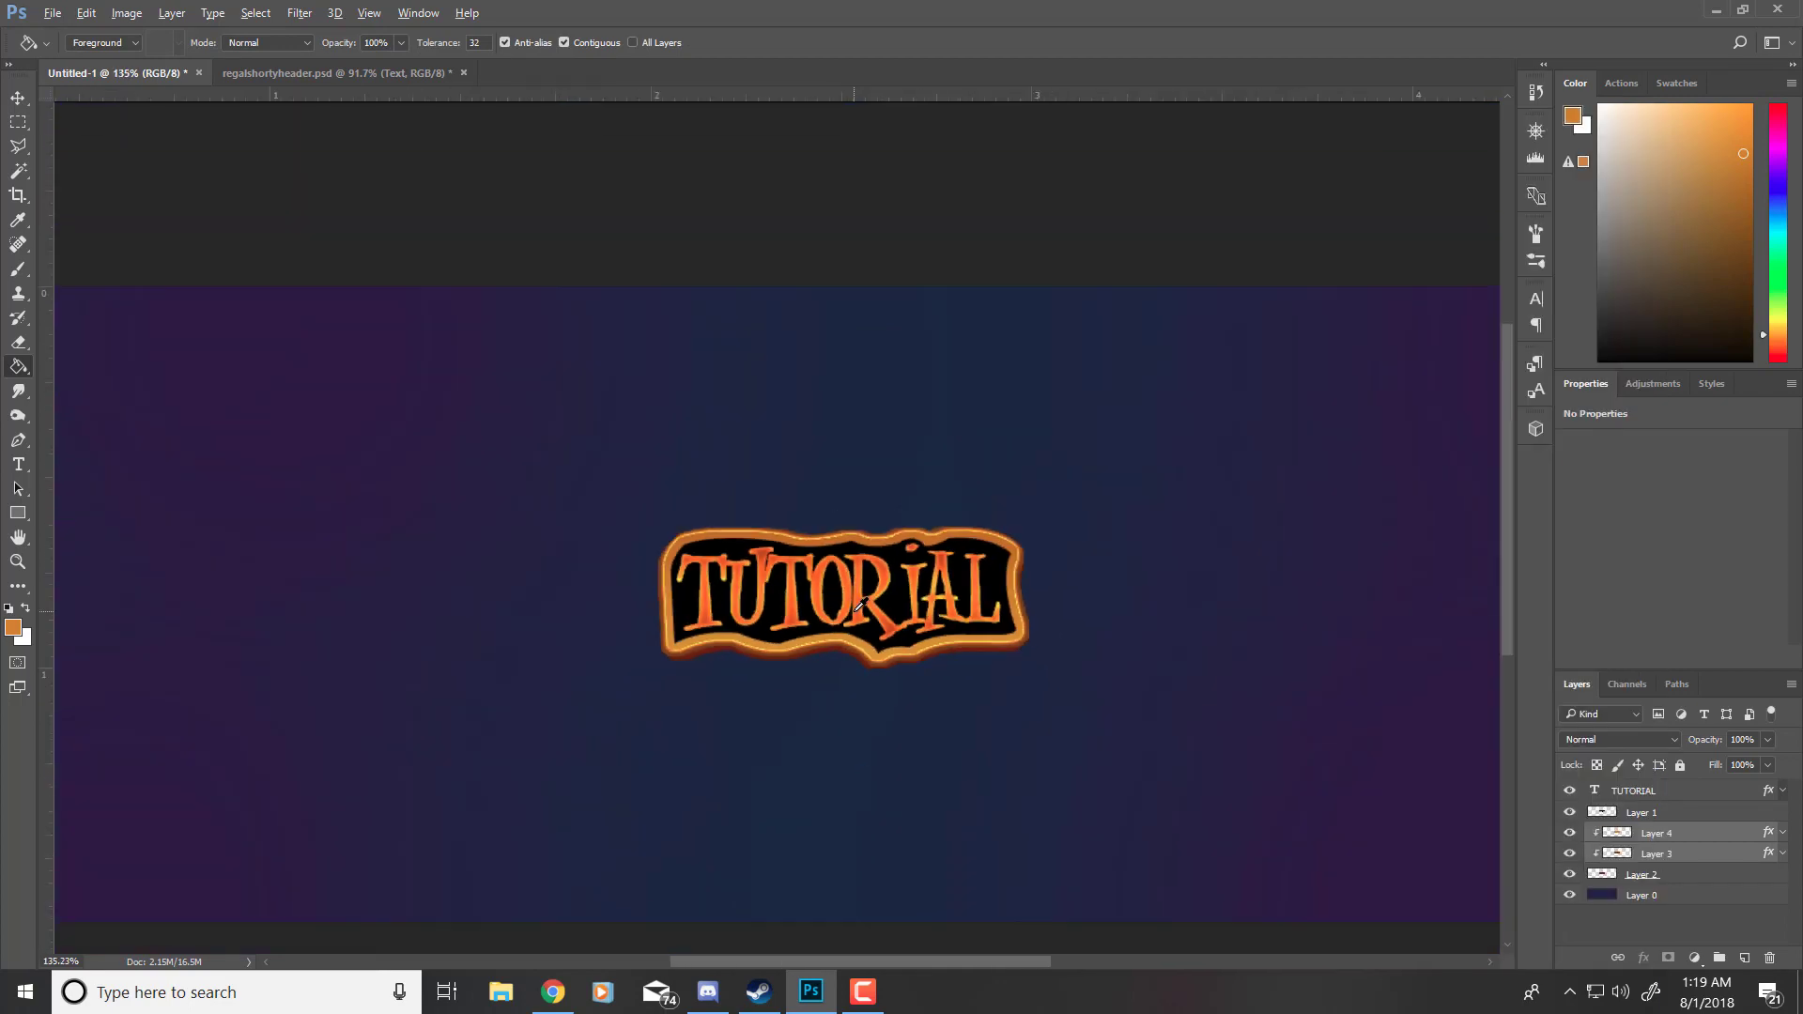
{"action": "scroll", "coordinate": [806, 553], "scroll_direction": "up", "scroll_amount": 5}
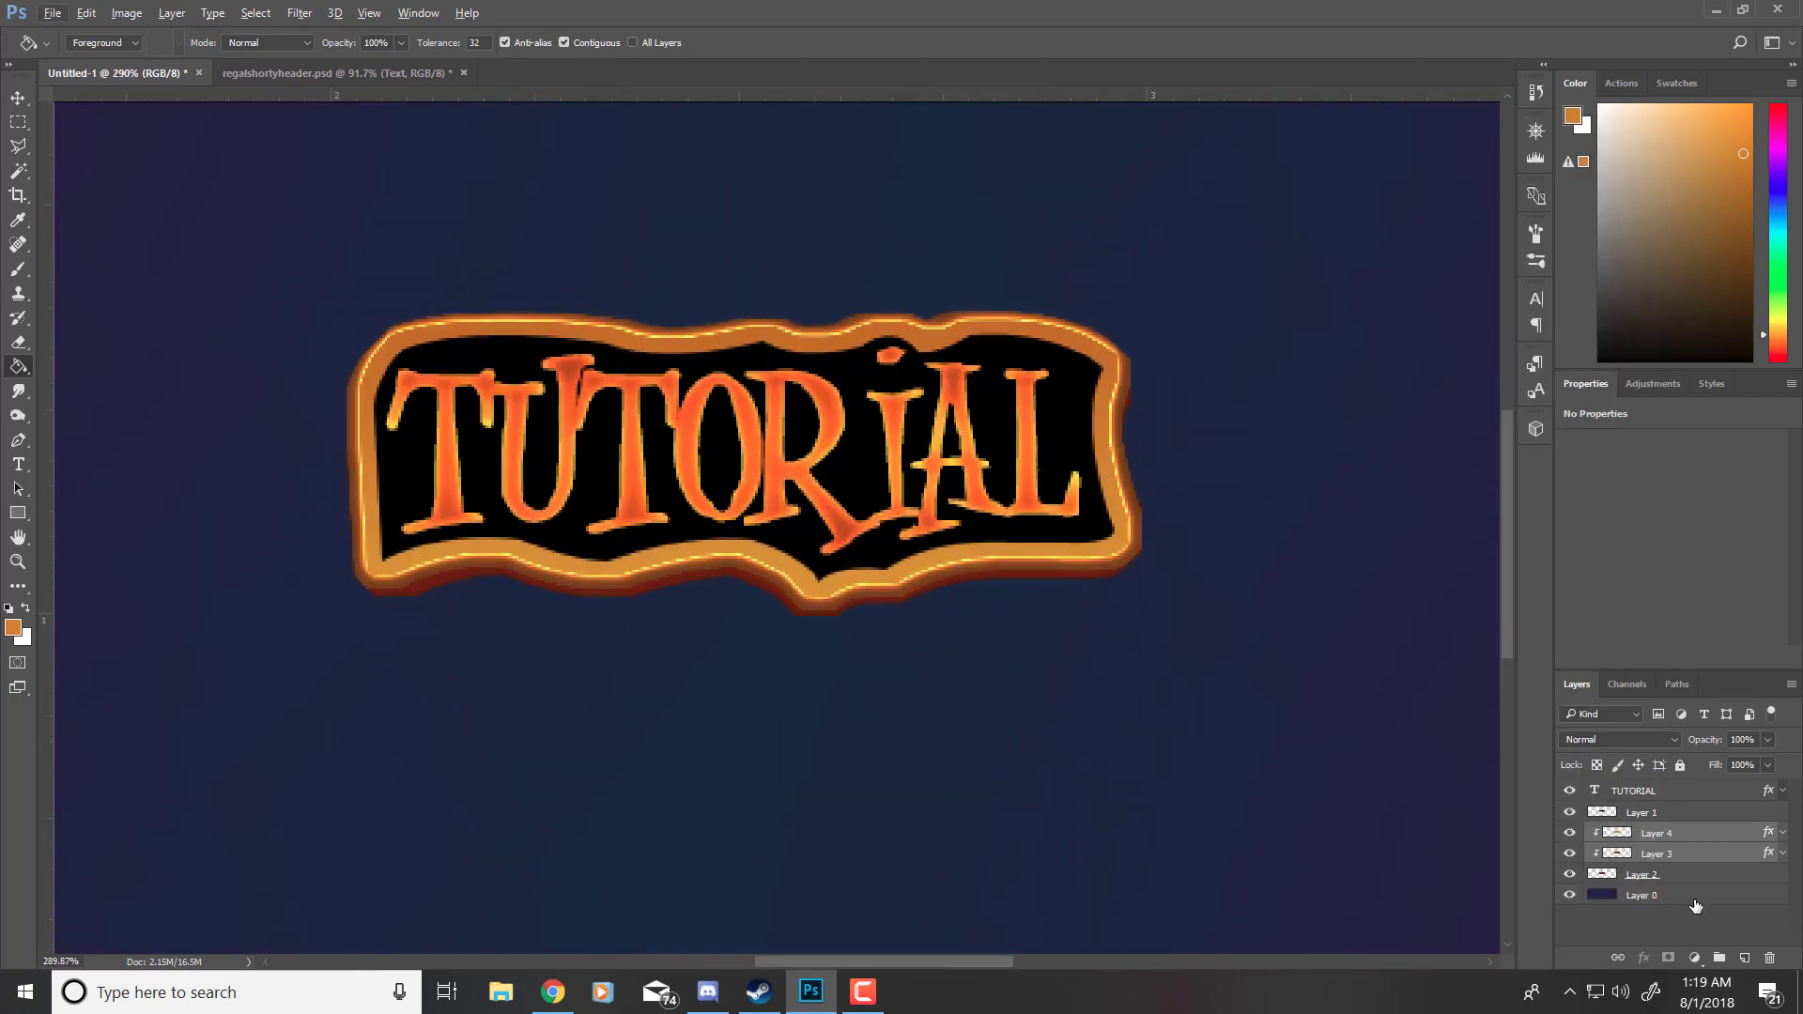
Step: Shorten the Layer 2 border slightly by raising its lower edge, and commit the transform
{"action": "left_click", "coordinate": [1617, 876]}
{"action": "scroll", "coordinate": [734, 602], "scroll_direction": "up", "scroll_amount": 1}
{"action": "key", "text": "ctrl+t"}
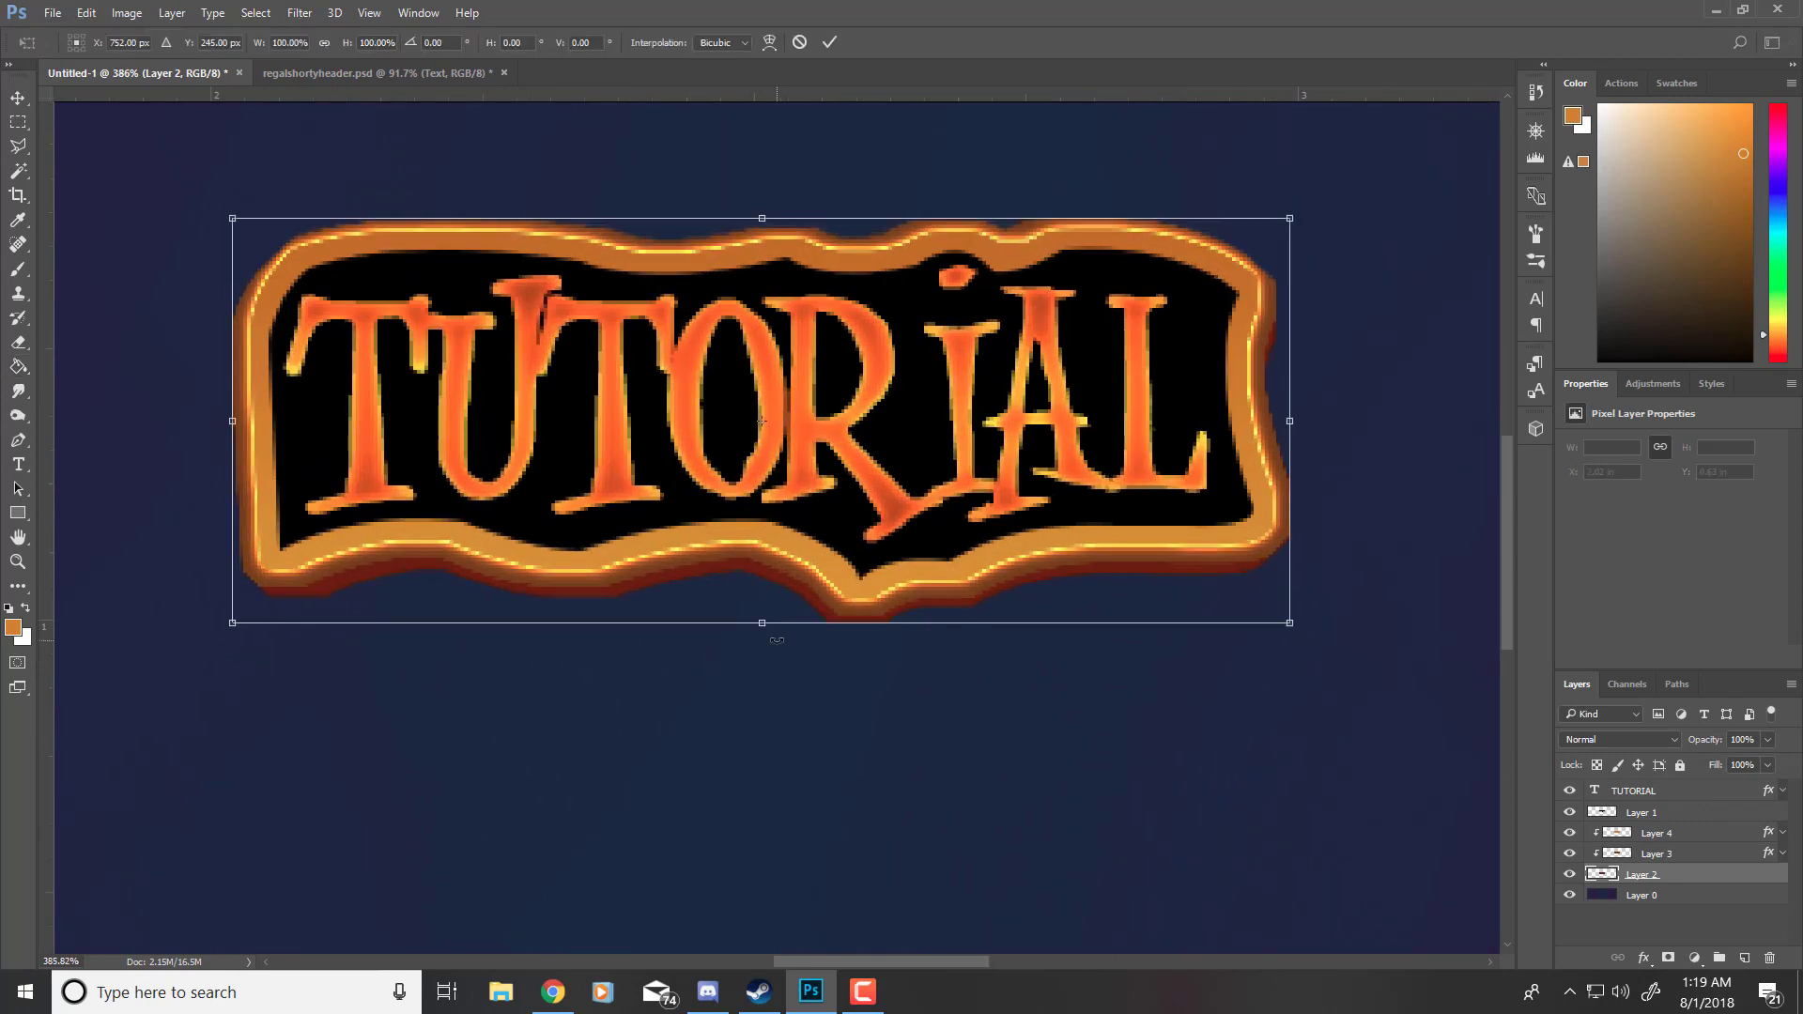
{"action": "left_click_drag", "start_coordinate": [753, 622], "coordinate": [704, 612]}
{"action": "key", "text": "Return"}
{"action": "key", "text": "g"}
{"action": "scroll", "coordinate": [736, 362], "scroll_direction": "down", "scroll_amount": 5}
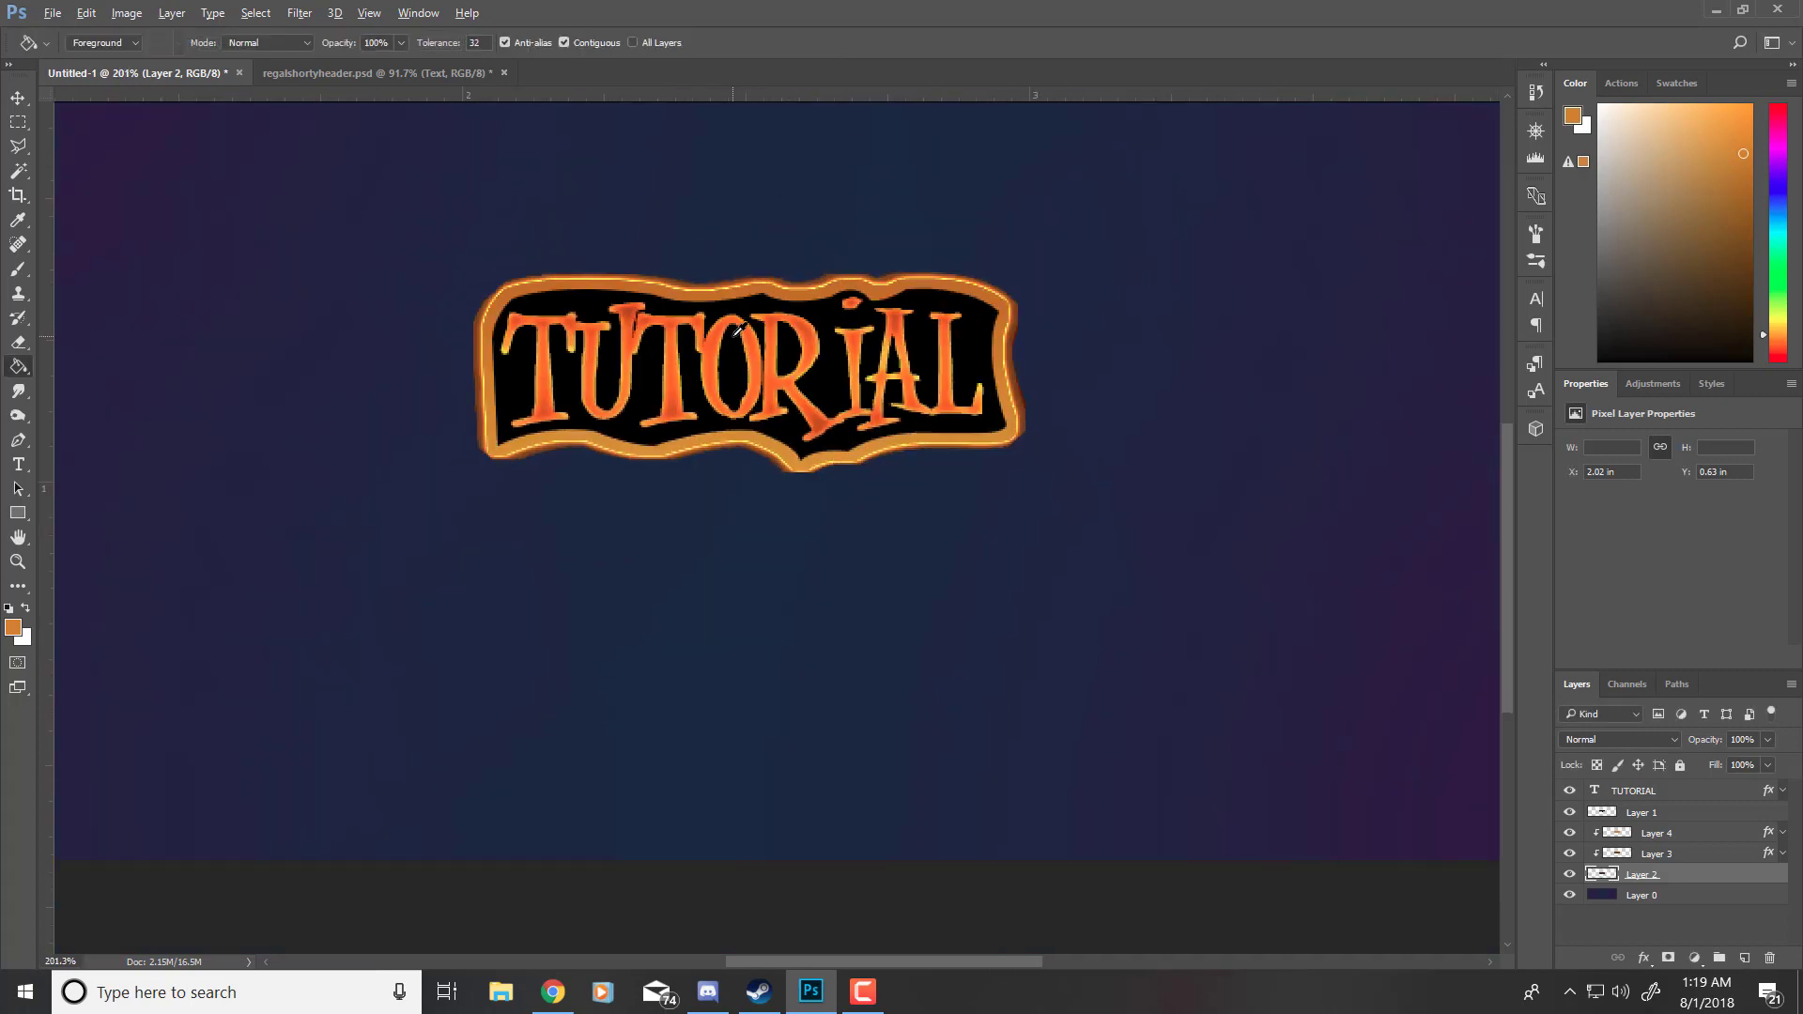
Step: Stretch the Layer 2 border downward to 103.77% height and commit the transform
{"action": "scroll", "coordinate": [736, 362], "scroll_direction": "up", "scroll_amount": 3}
{"action": "key", "text": "ctrl+t"}
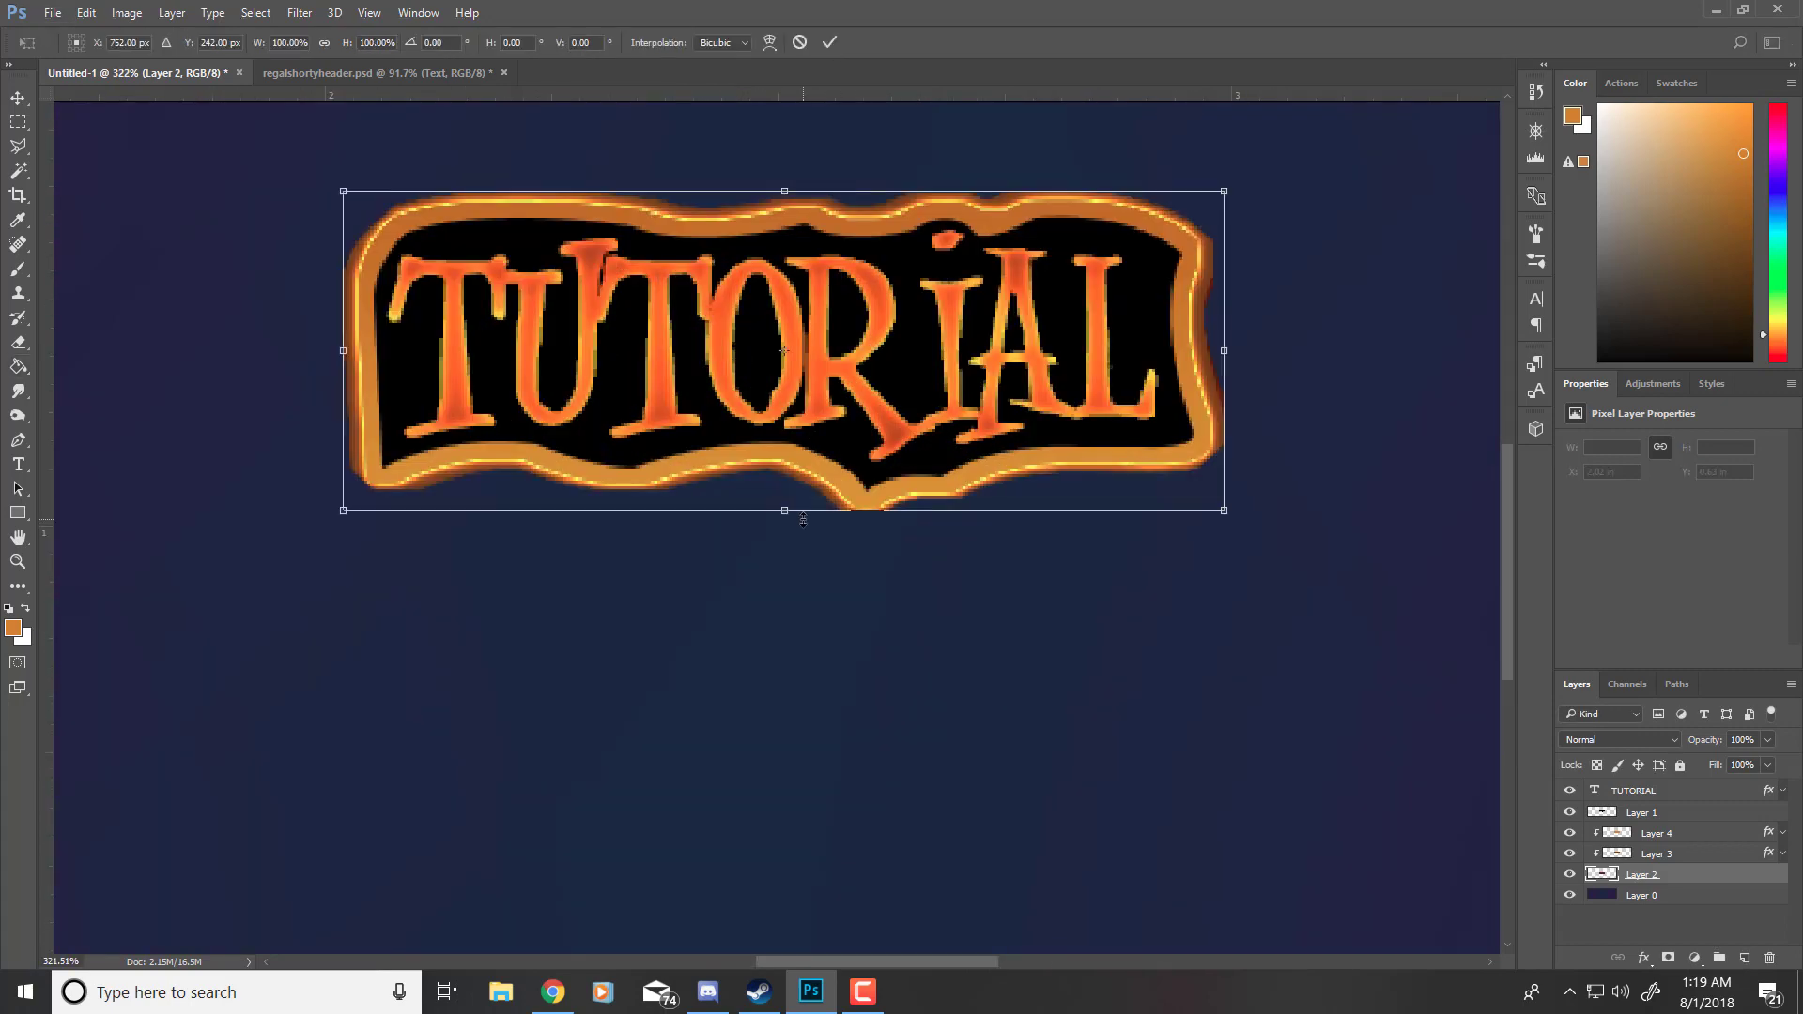
{"action": "left_click_drag", "start_coordinate": [784, 520], "coordinate": [784, 531]}
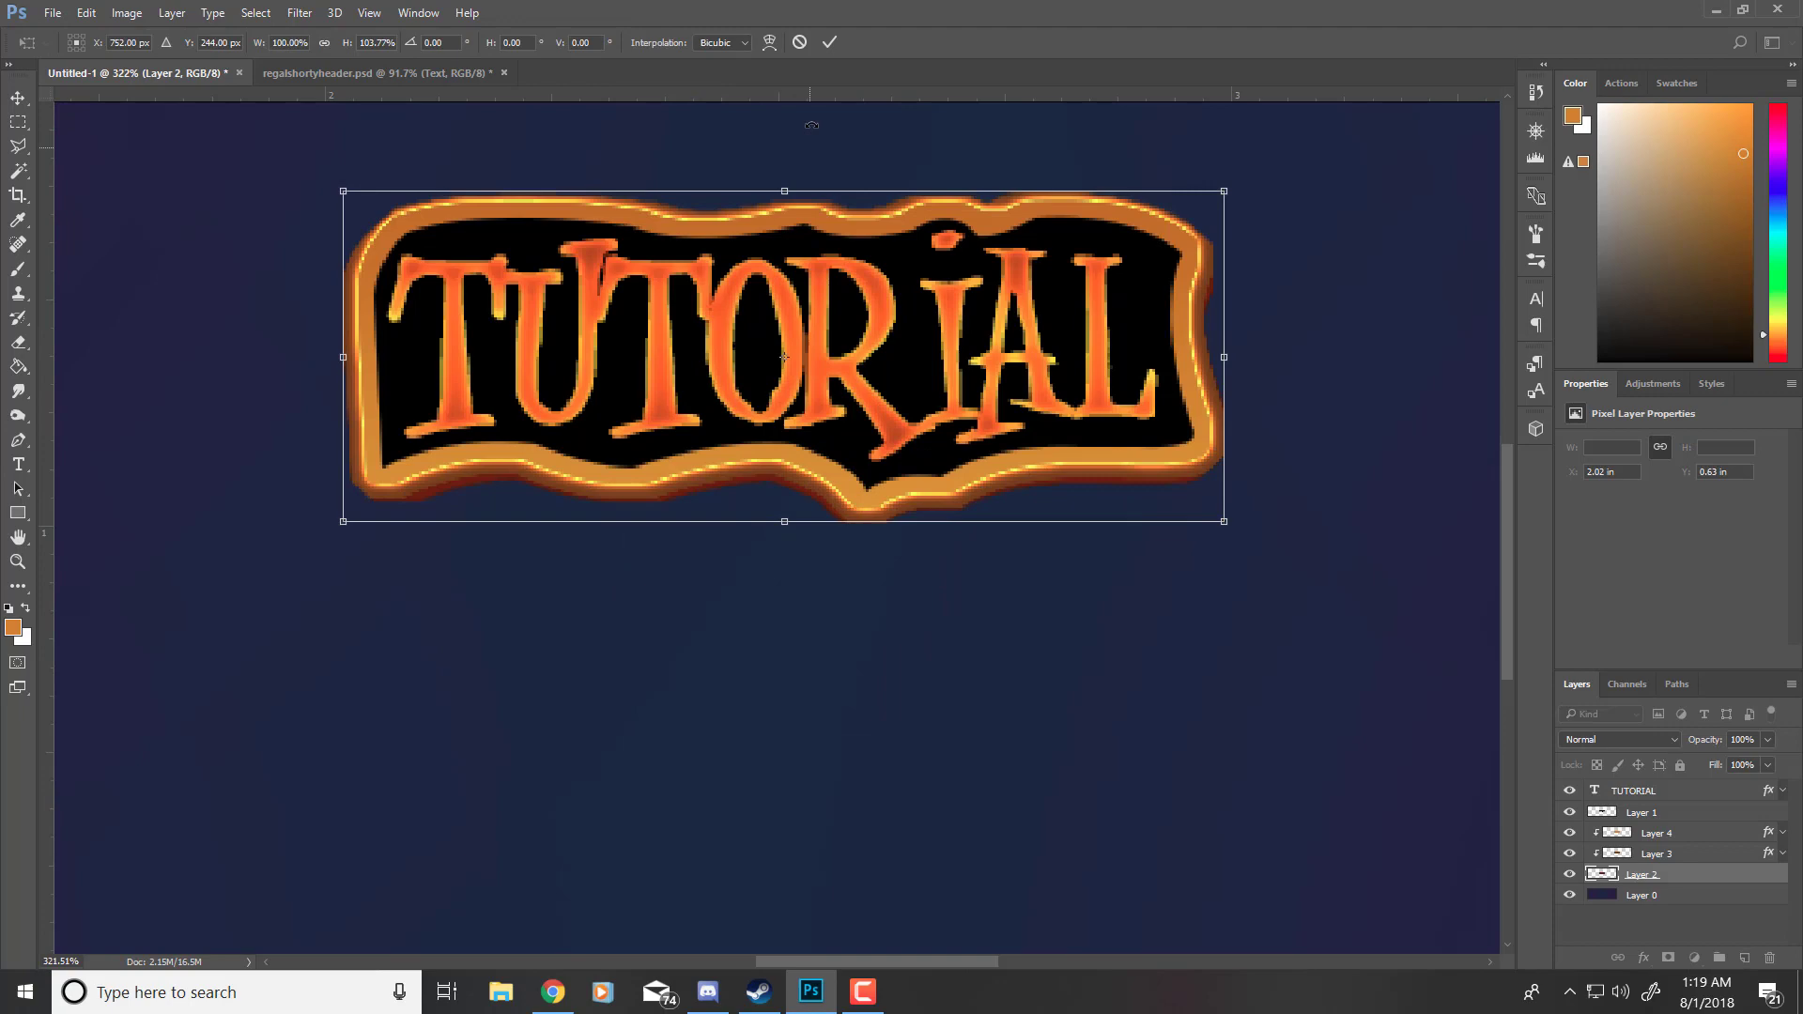
{"action": "left_click", "coordinate": [830, 42]}
Step: Add a Drop Shadow effect to Layer 2, increase the shadow size slightly, and apply it
{"action": "scroll", "coordinate": [815, 189], "scroll_direction": "down", "scroll_amount": 5}
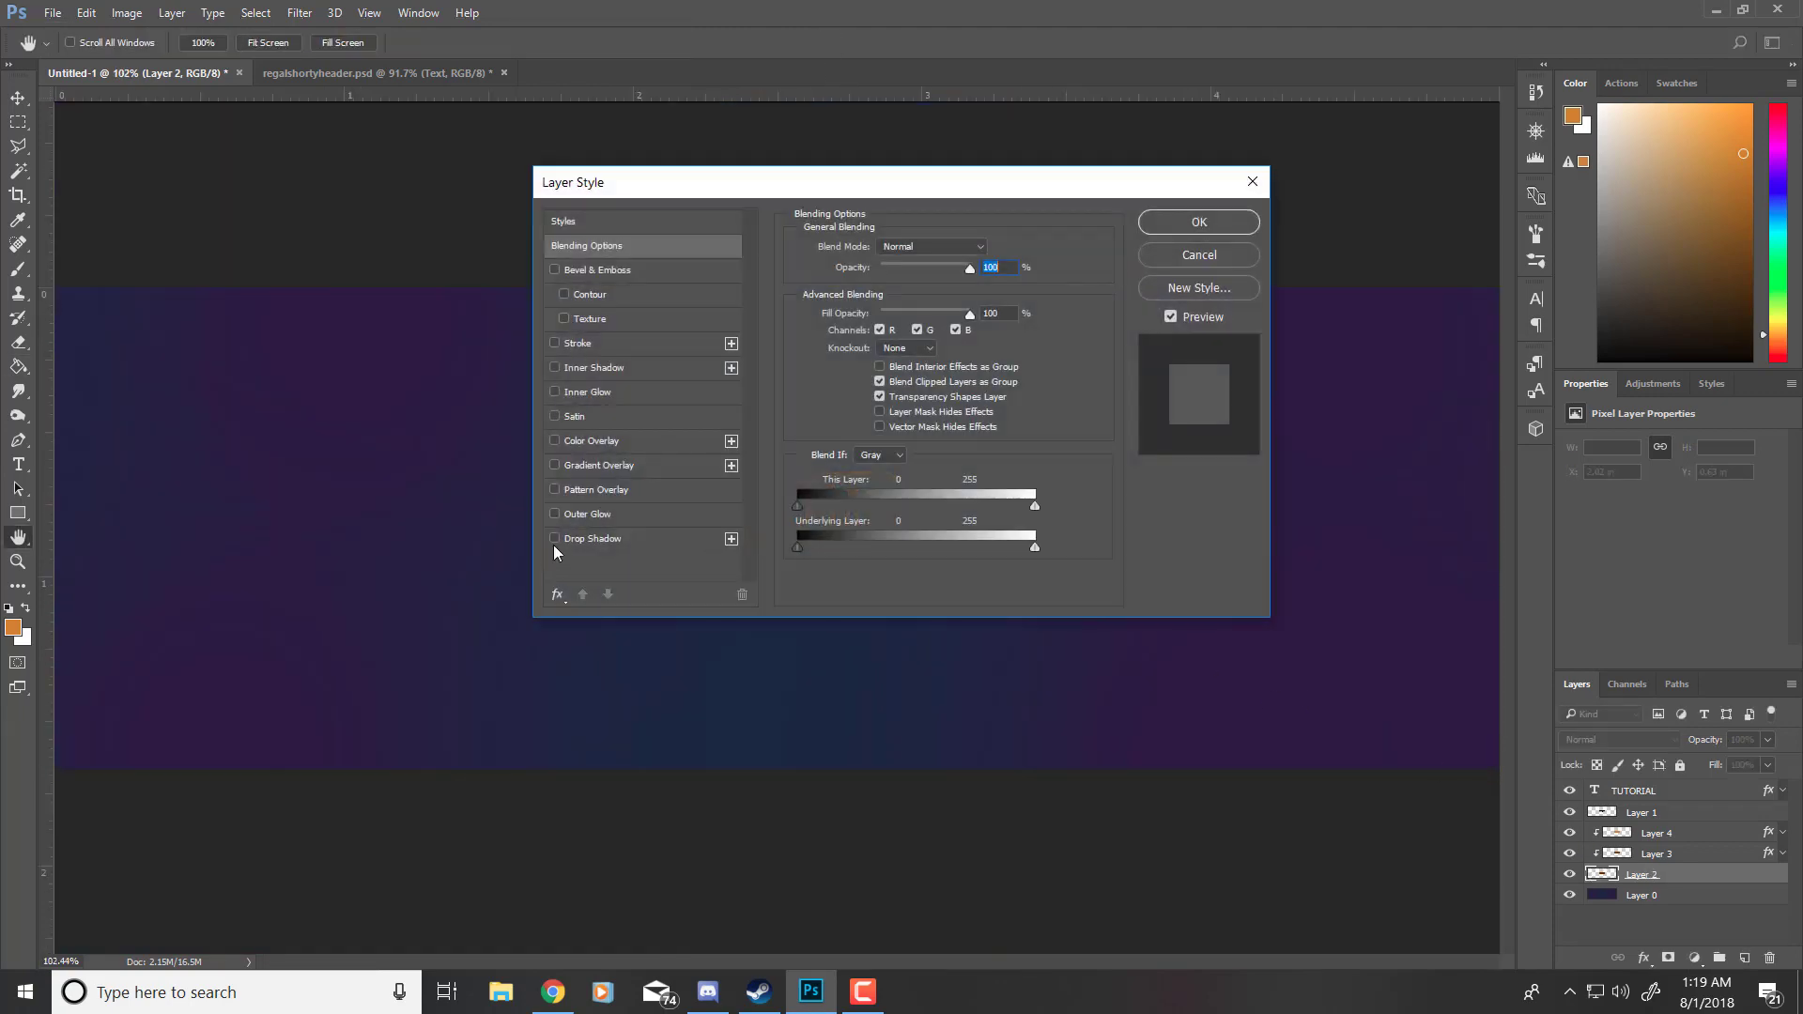
{"action": "left_click", "coordinate": [554, 540]}
{"action": "left_click_drag", "start_coordinate": [1072, 179], "coordinate": [1533, 168]}
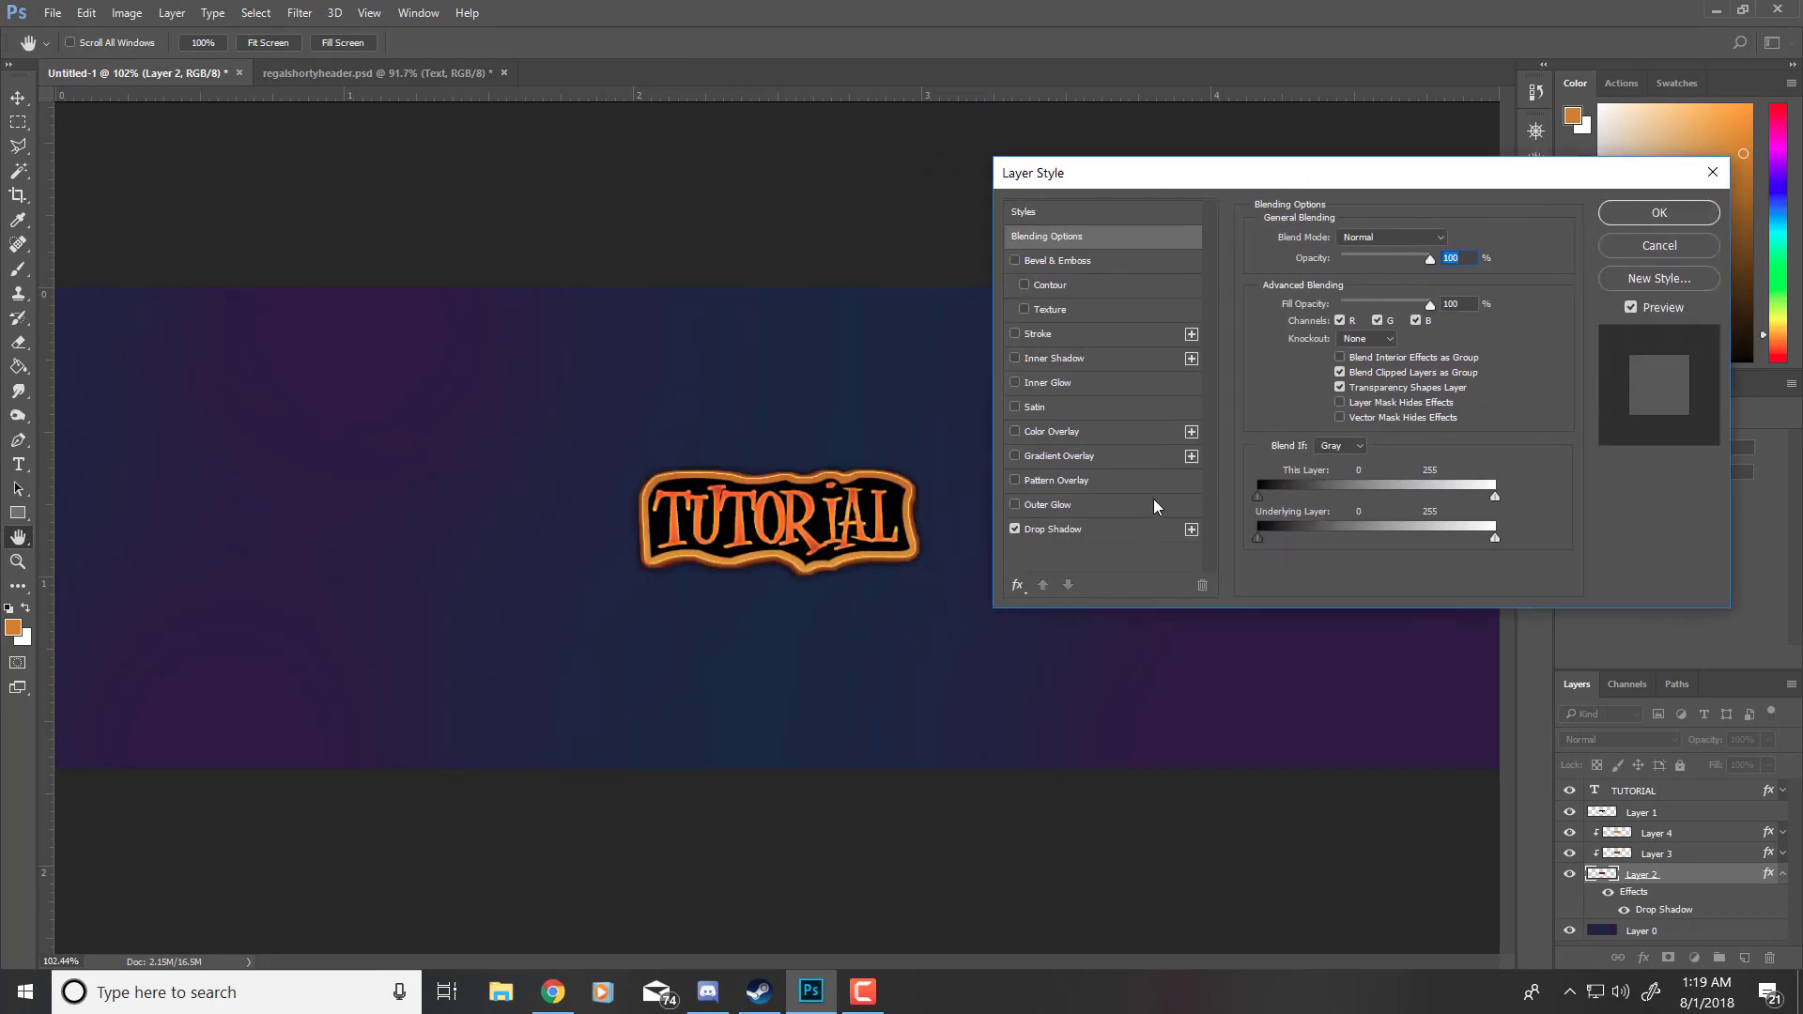
{"action": "left_click", "coordinate": [1071, 530]}
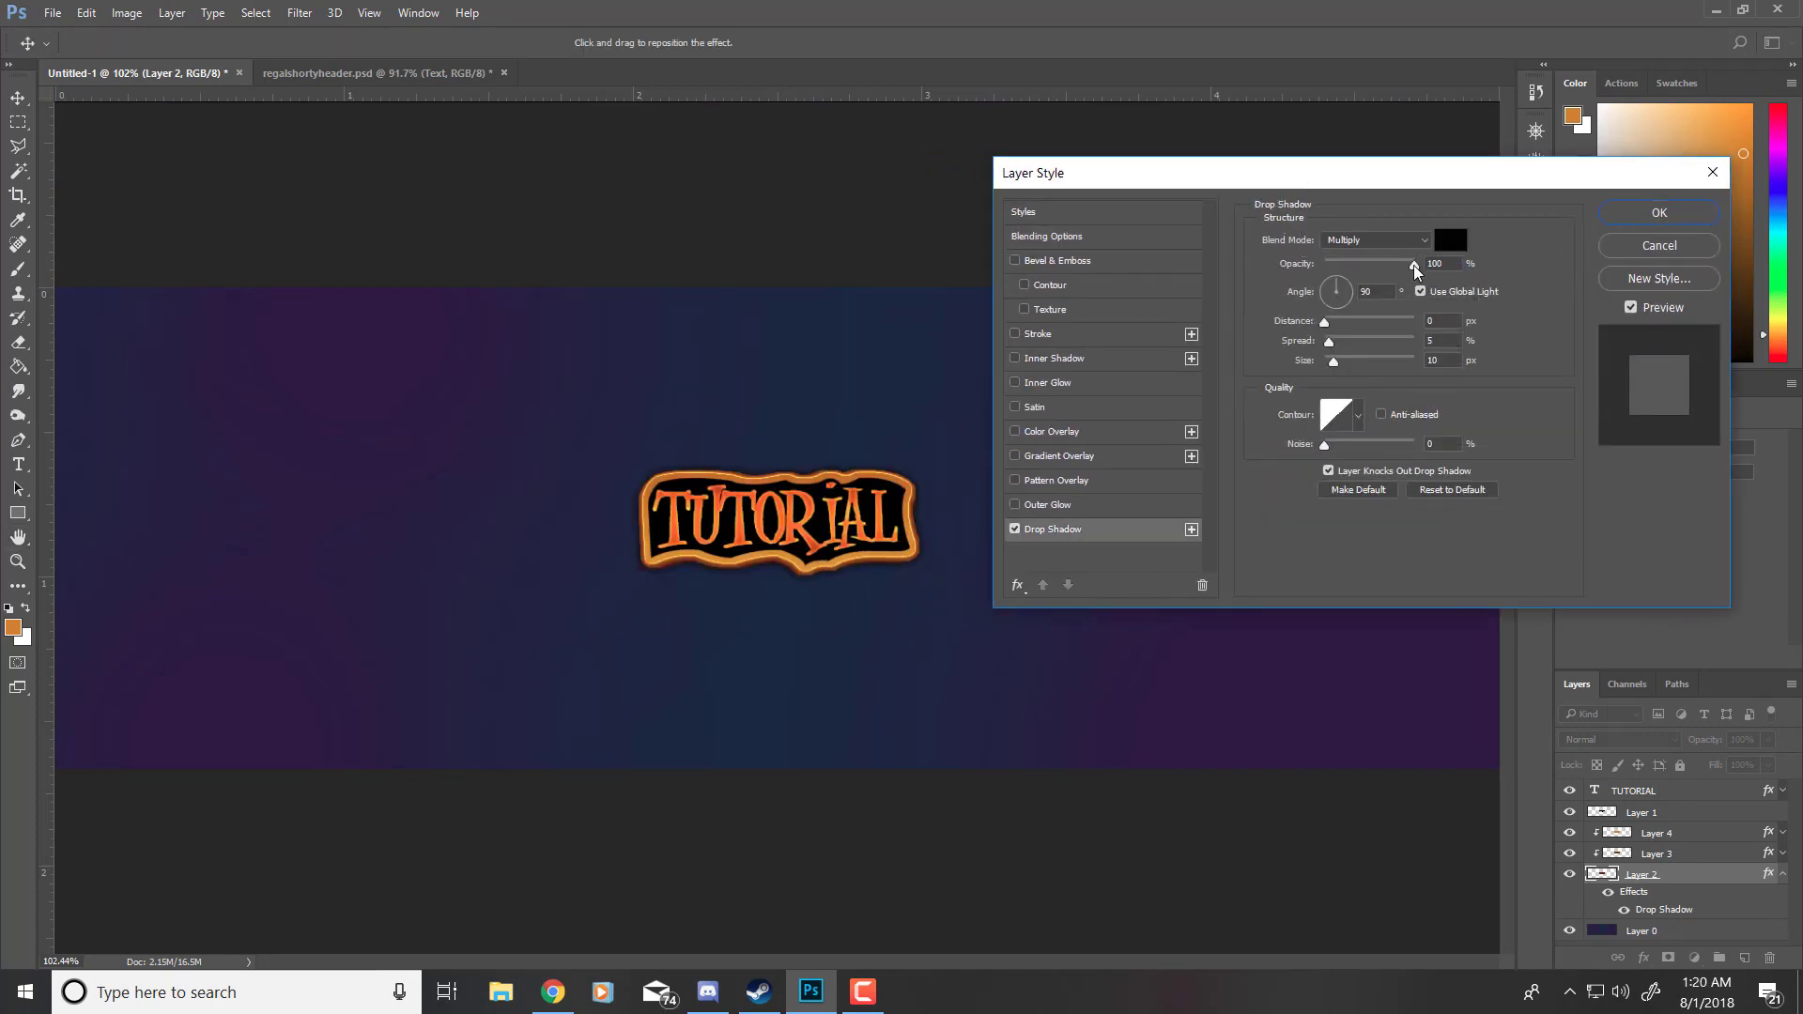
{"action": "left_click", "coordinate": [1440, 360]}
{"action": "key", "text": "Up"}
{"action": "left_click", "coordinate": [1644, 215]}
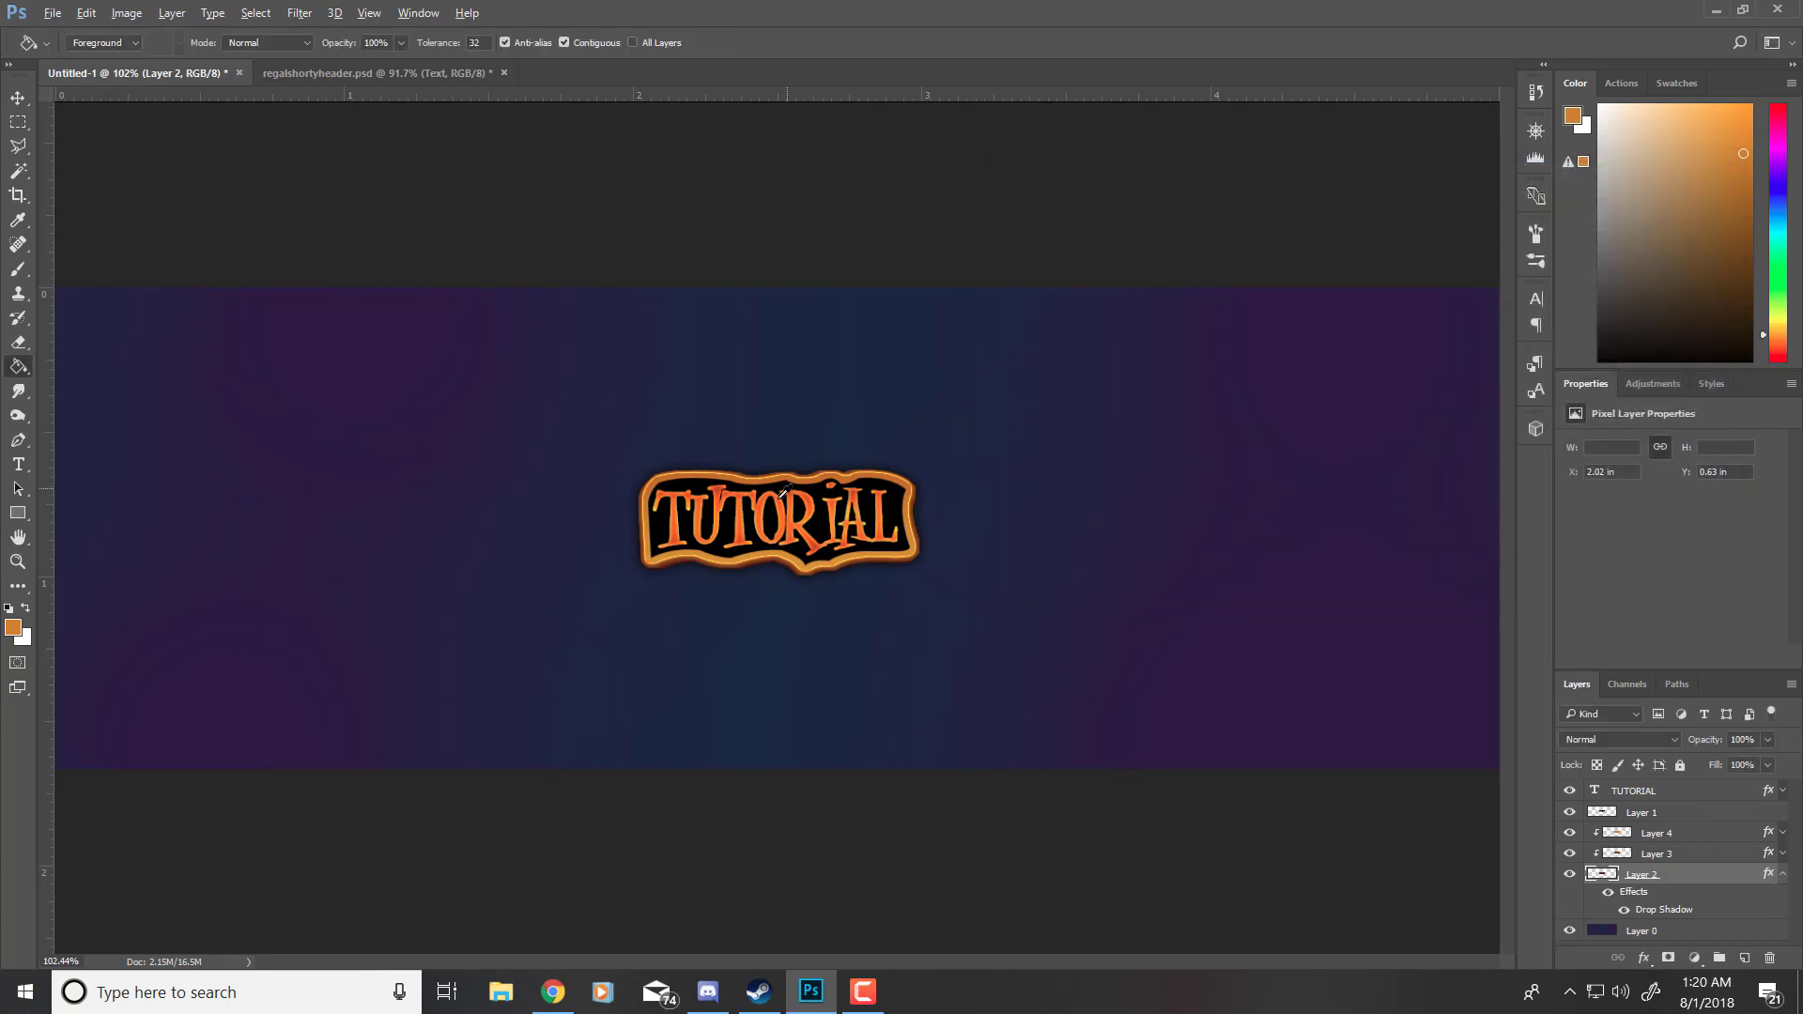
Step: Collapse the effects list under Layer 2
{"action": "scroll", "coordinate": [767, 522], "scroll_direction": "down", "scroll_amount": 5}
{"action": "scroll", "coordinate": [766, 523], "scroll_direction": "up", "scroll_amount": 3}
{"action": "scroll", "coordinate": [772, 516], "scroll_direction": "up", "scroll_amount": 2}
{"action": "scroll", "coordinate": [772, 515], "scroll_direction": "down", "scroll_amount": 2}
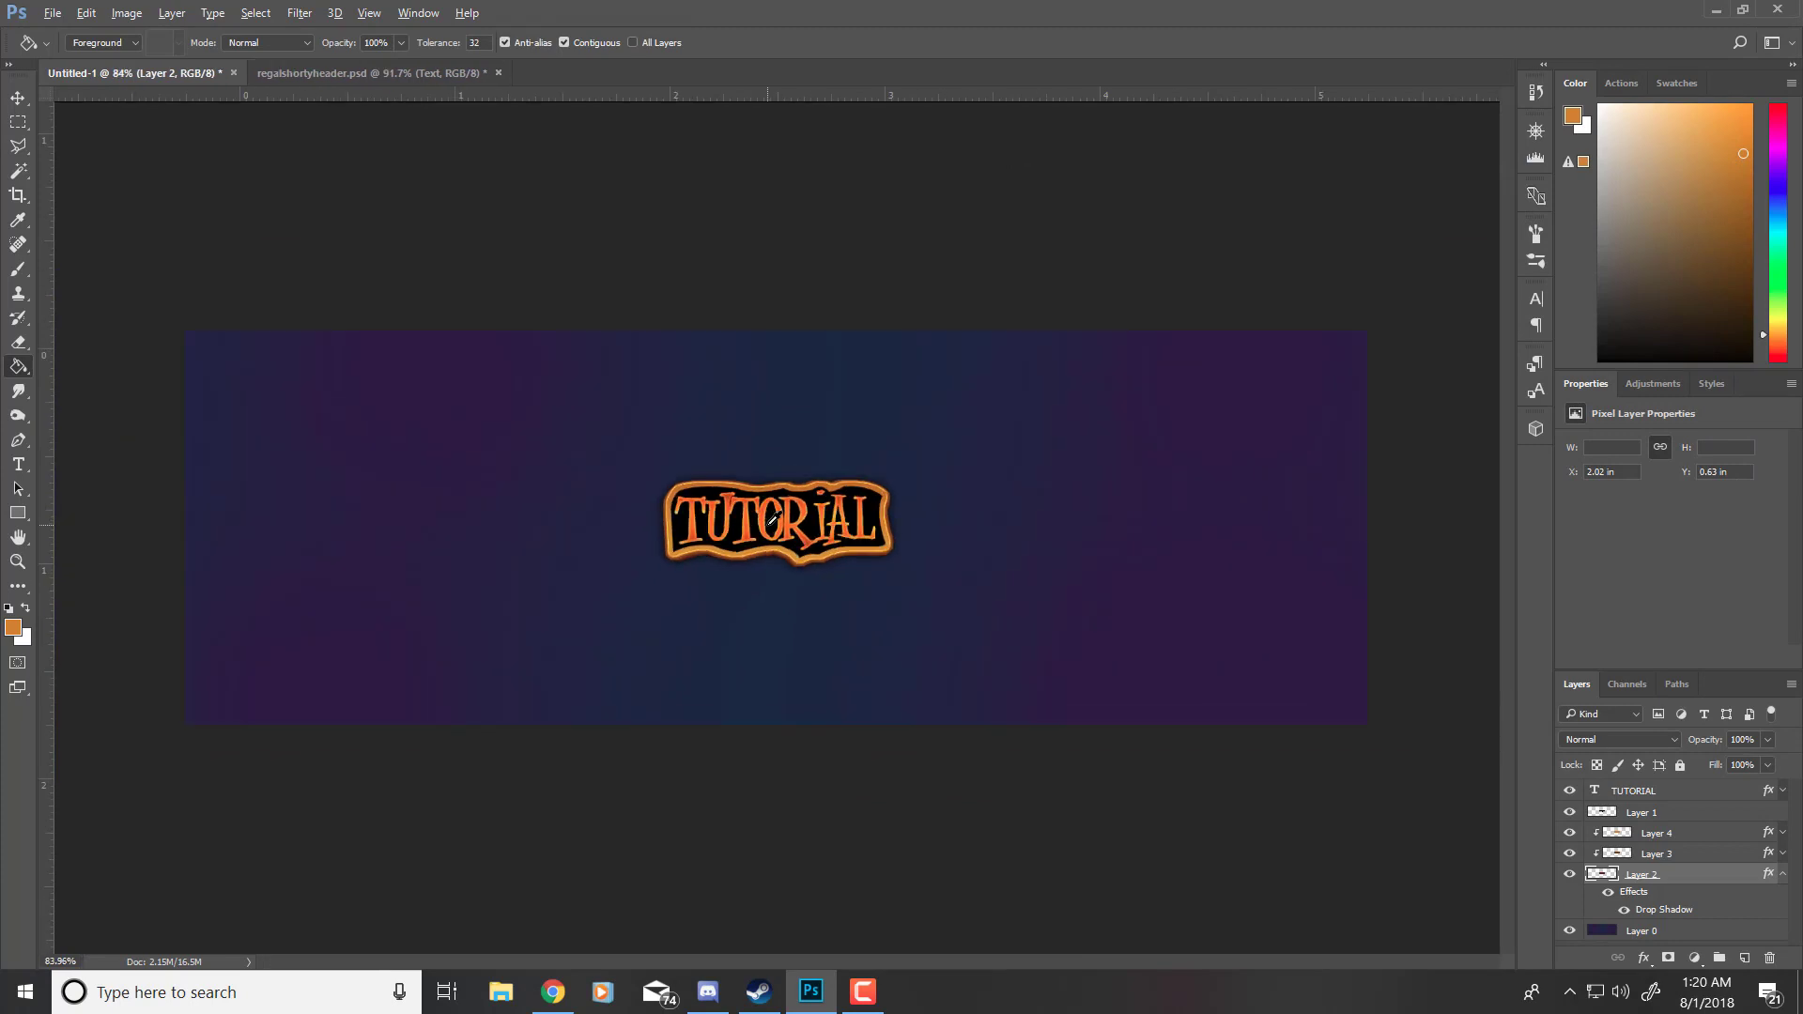
{"action": "scroll", "coordinate": [773, 515], "scroll_direction": "up", "scroll_amount": 3}
{"action": "left_click", "coordinate": [1780, 876]}
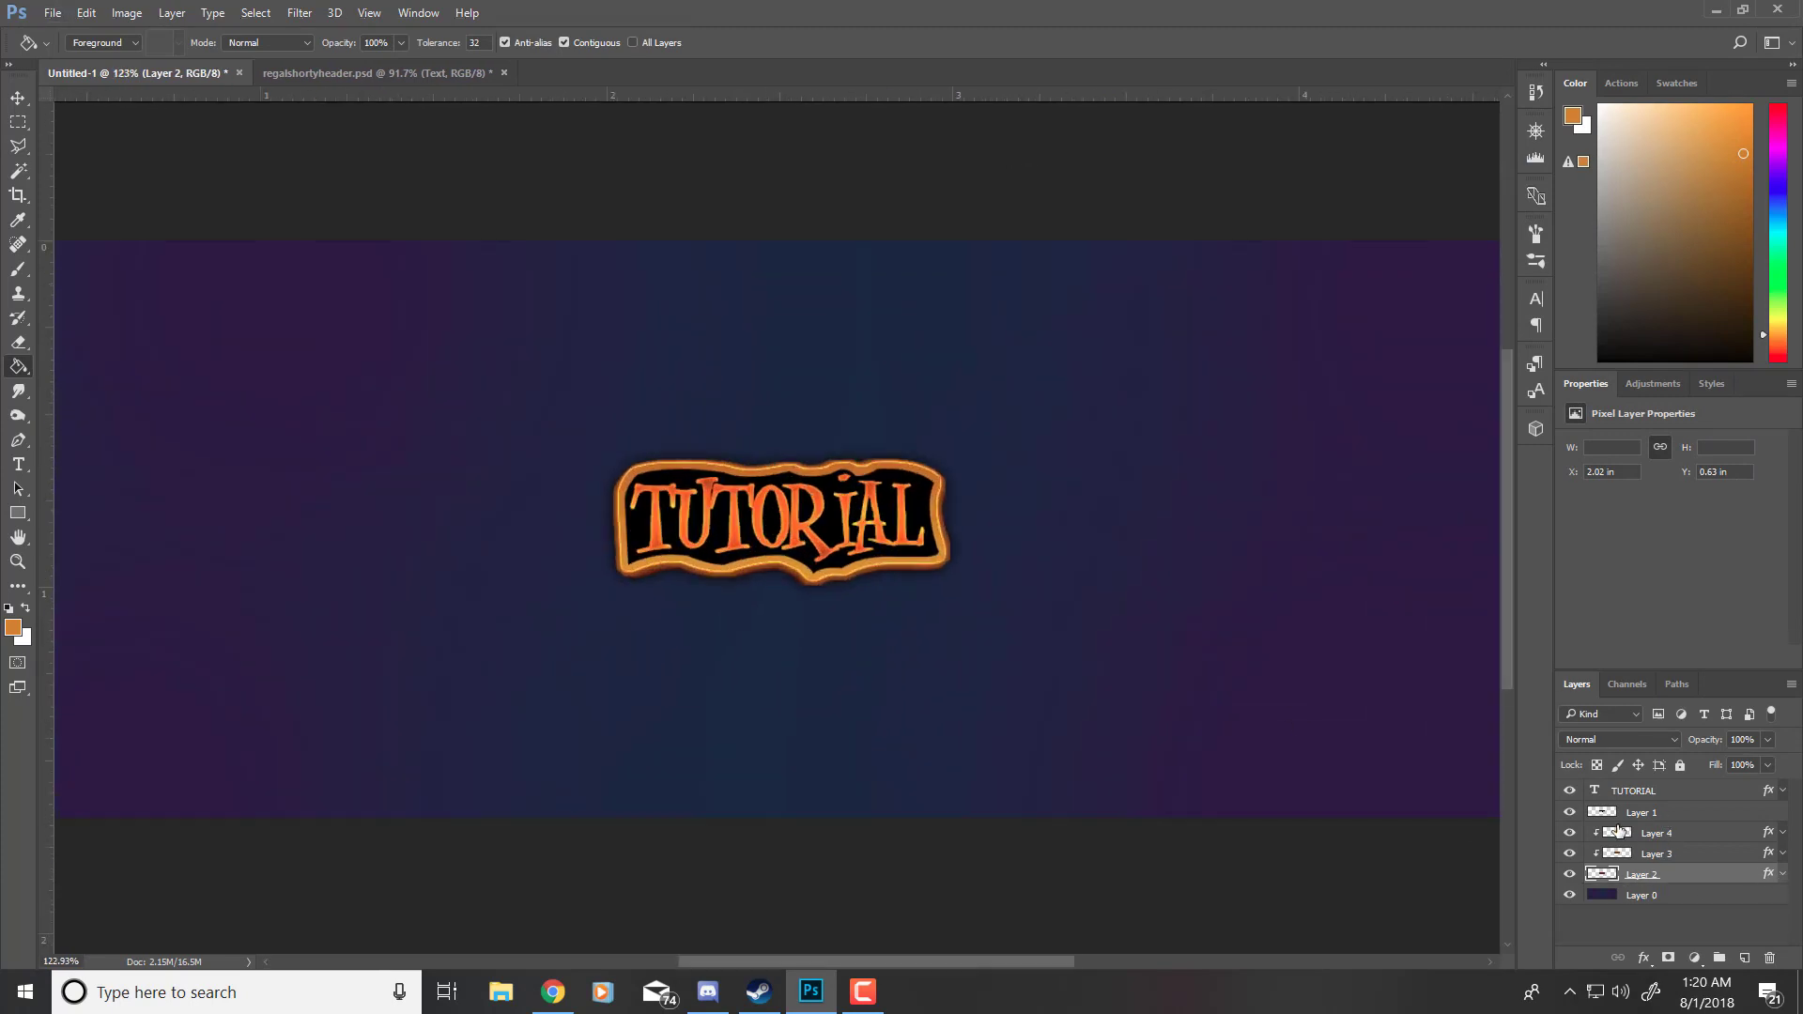
Step: Add a Color Overlay effect to the black plate on Layer 1
{"action": "left_click", "coordinate": [1602, 814]}
{"action": "double_click", "coordinate": [1599, 813]}
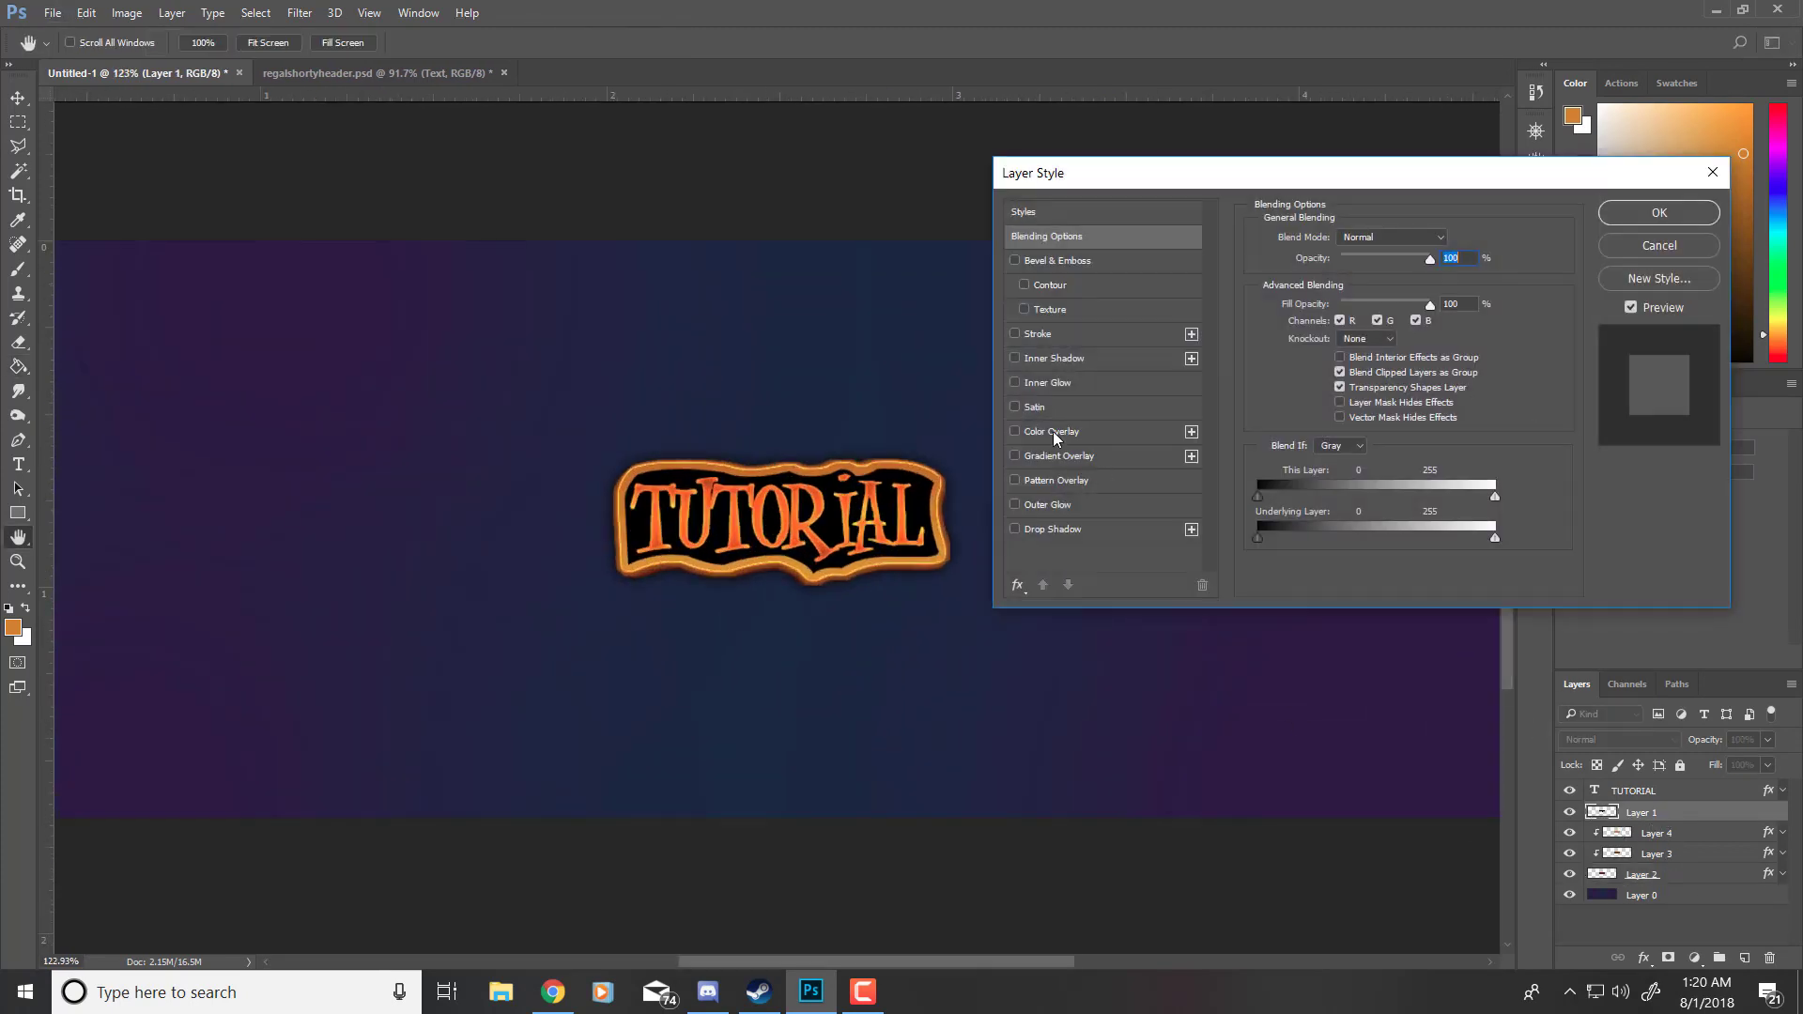
{"action": "left_click", "coordinate": [1660, 212]}
{"action": "left_click", "coordinate": [1014, 431]}
{"action": "left_click", "coordinate": [1044, 430]}
Step: Set Layer 1's overlay color to dark brown 191102, apply the layer style, and collapse its effects list
{"action": "left_click", "coordinate": [1451, 240]}
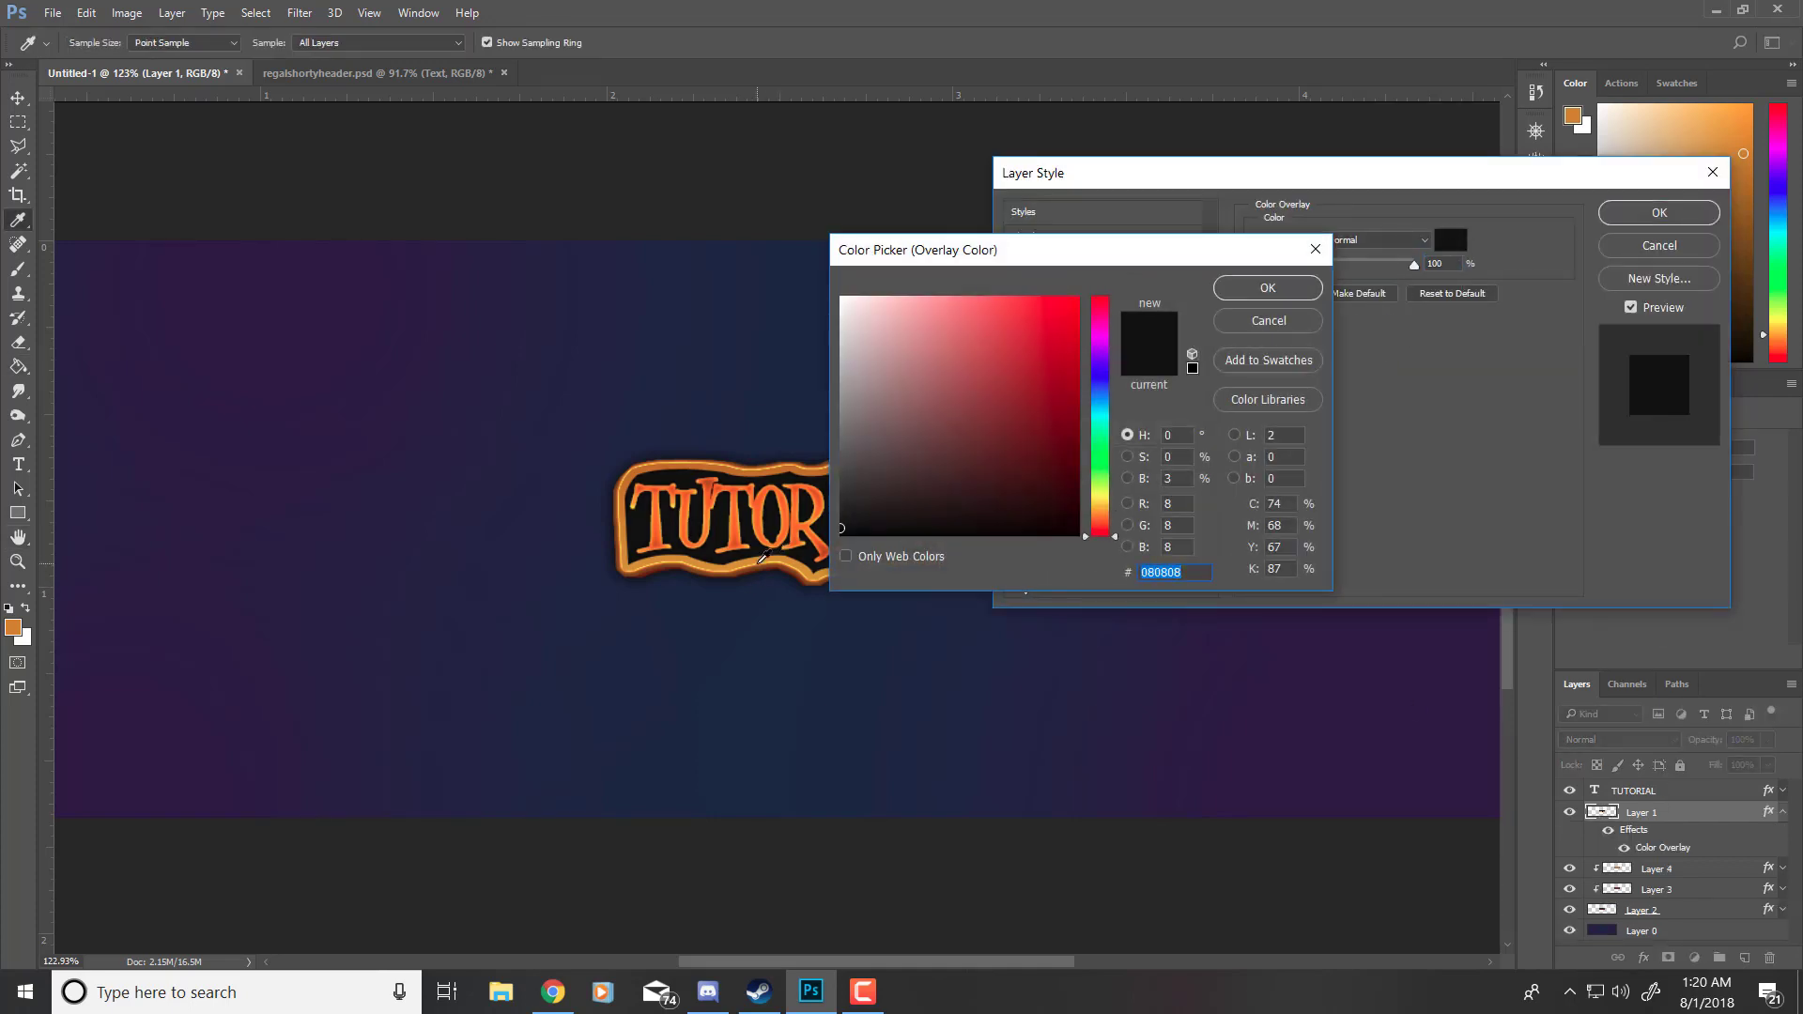
{"action": "left_click", "coordinate": [759, 558]}
{"action": "mouse_move", "coordinate": [1031, 372]}
{"action": "left_mouse_down"}
{"action": "mouse_move", "coordinate": [1073, 472]}
{"action": "mouse_move", "coordinate": [1051, 496]}
{"action": "mouse_move", "coordinate": [1064, 512]}
{"action": "left_mouse_up"}
{"action": "left_click", "coordinate": [1250, 289]}
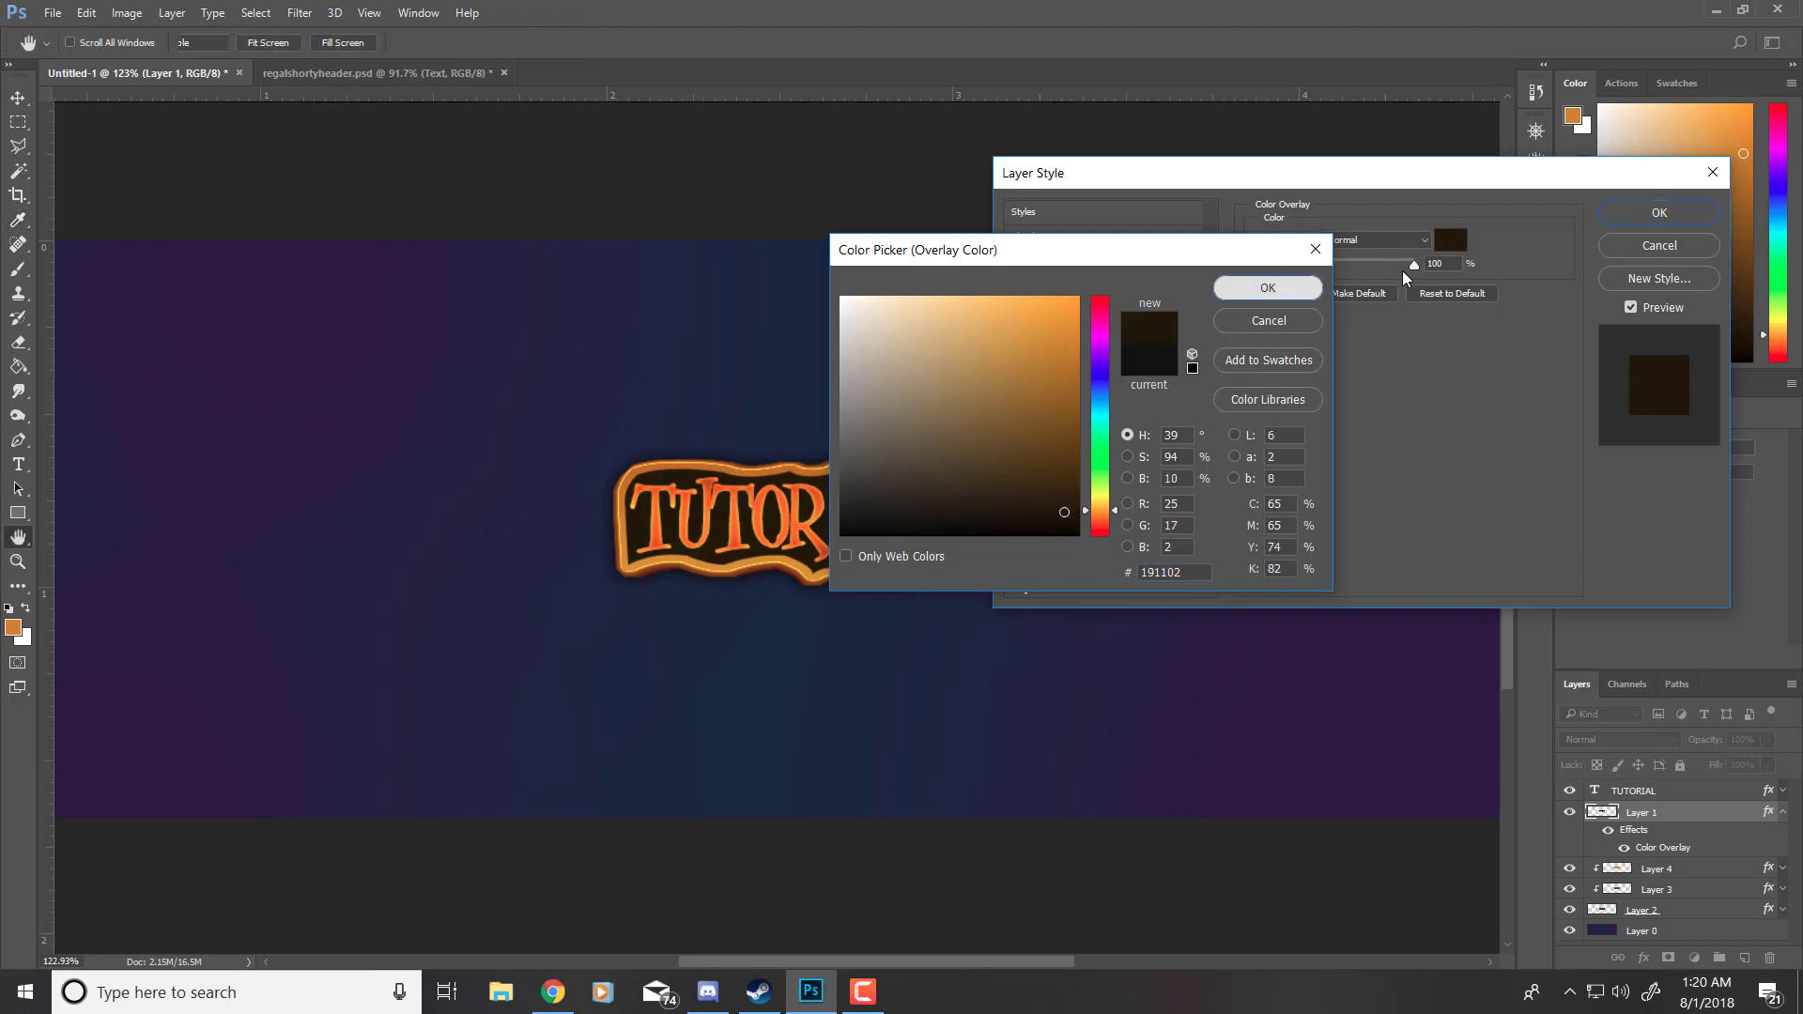
{"action": "left_click", "coordinate": [1642, 219]}
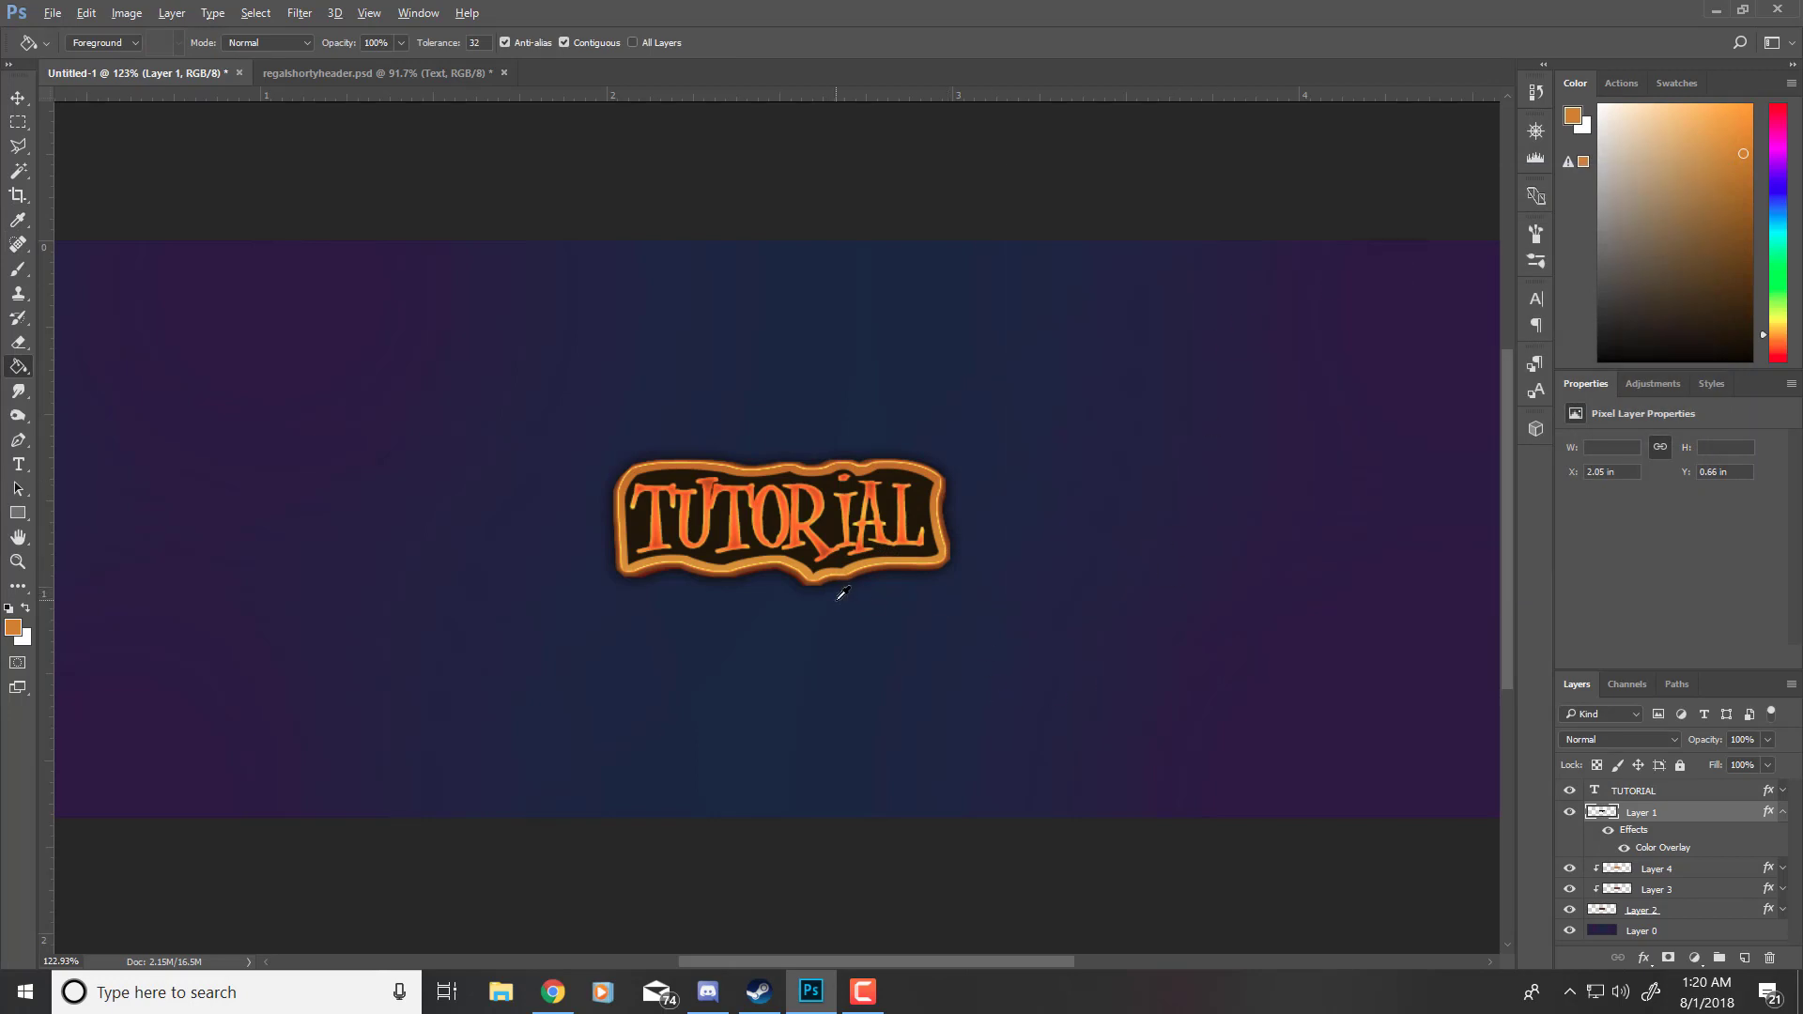
{"action": "scroll", "coordinate": [838, 599], "scroll_direction": "down", "scroll_amount": 4}
{"action": "scroll", "coordinate": [838, 599], "scroll_direction": "up", "scroll_amount": 4}
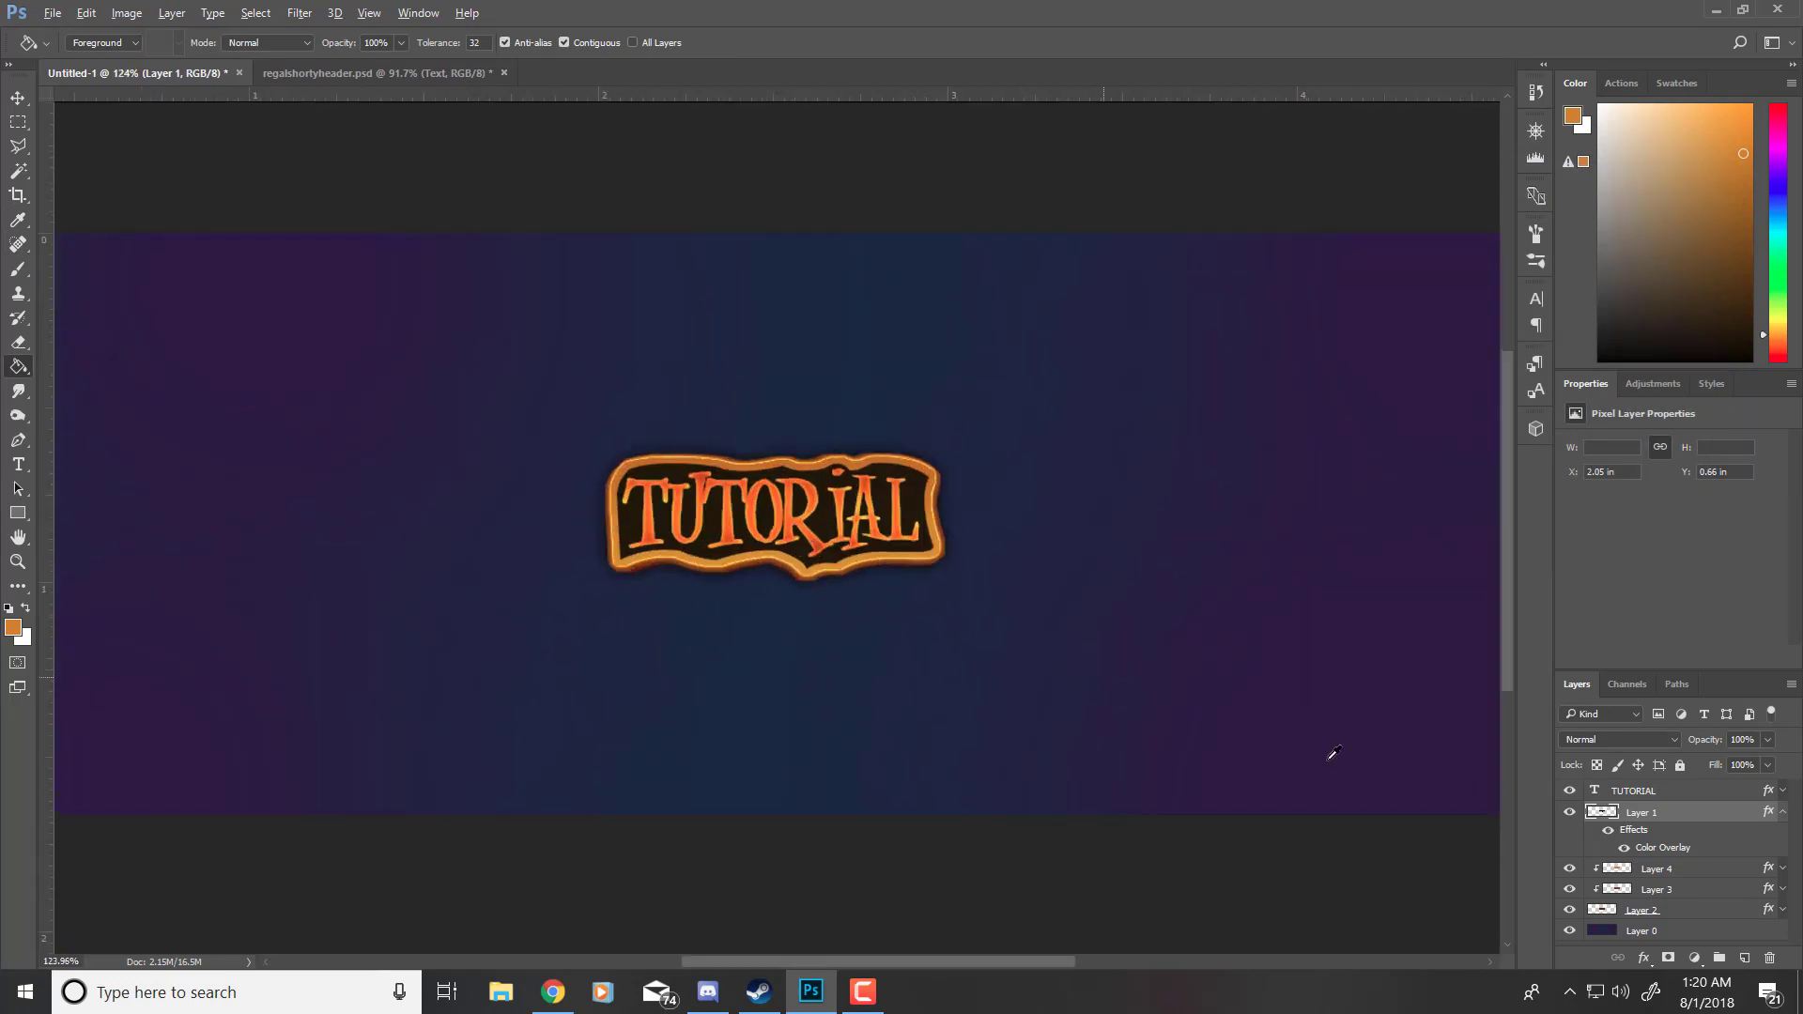
{"action": "left_click", "coordinate": [1778, 813]}
Step: Duplicate the TUTORIAL text layer and place the copy directly beneath the original
{"action": "left_click", "coordinate": [1677, 796]}
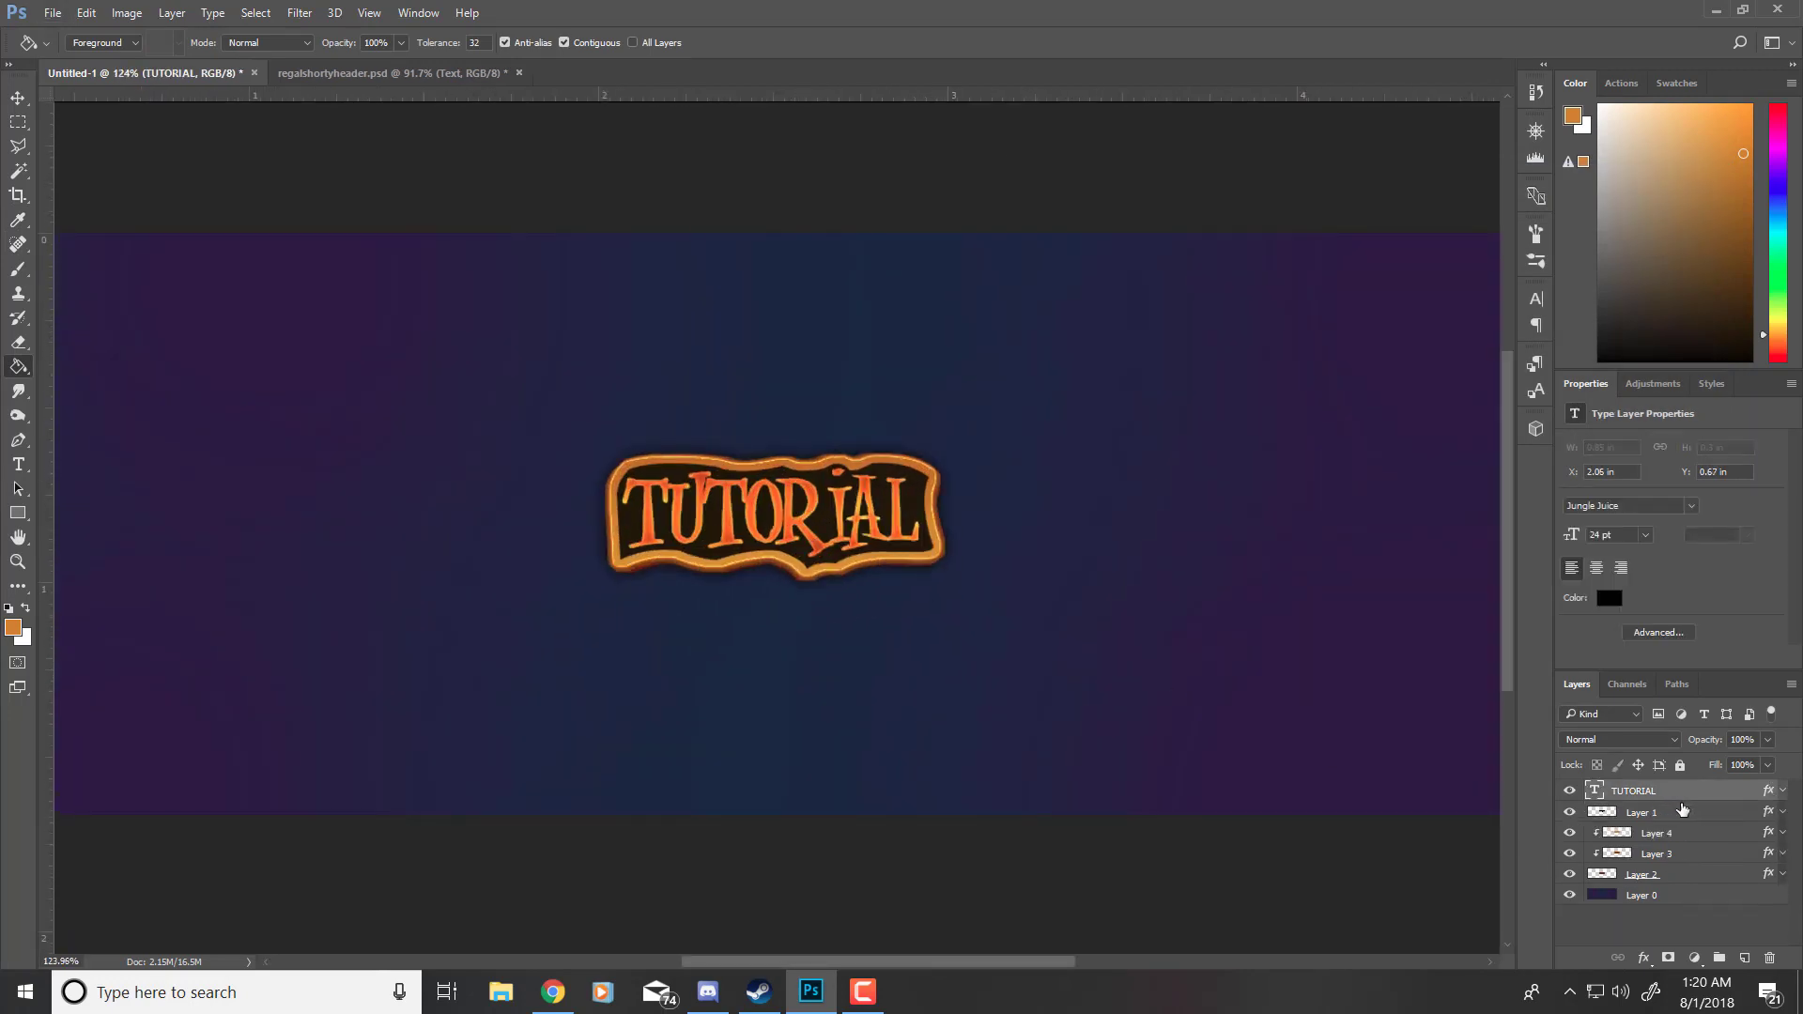
{"action": "key", "text": "ctrl+j"}
{"action": "left_click_drag", "start_coordinate": [1652, 798], "coordinate": [1697, 827]}
{"action": "scroll", "coordinate": [845, 566], "scroll_direction": "down", "scroll_amount": 4}
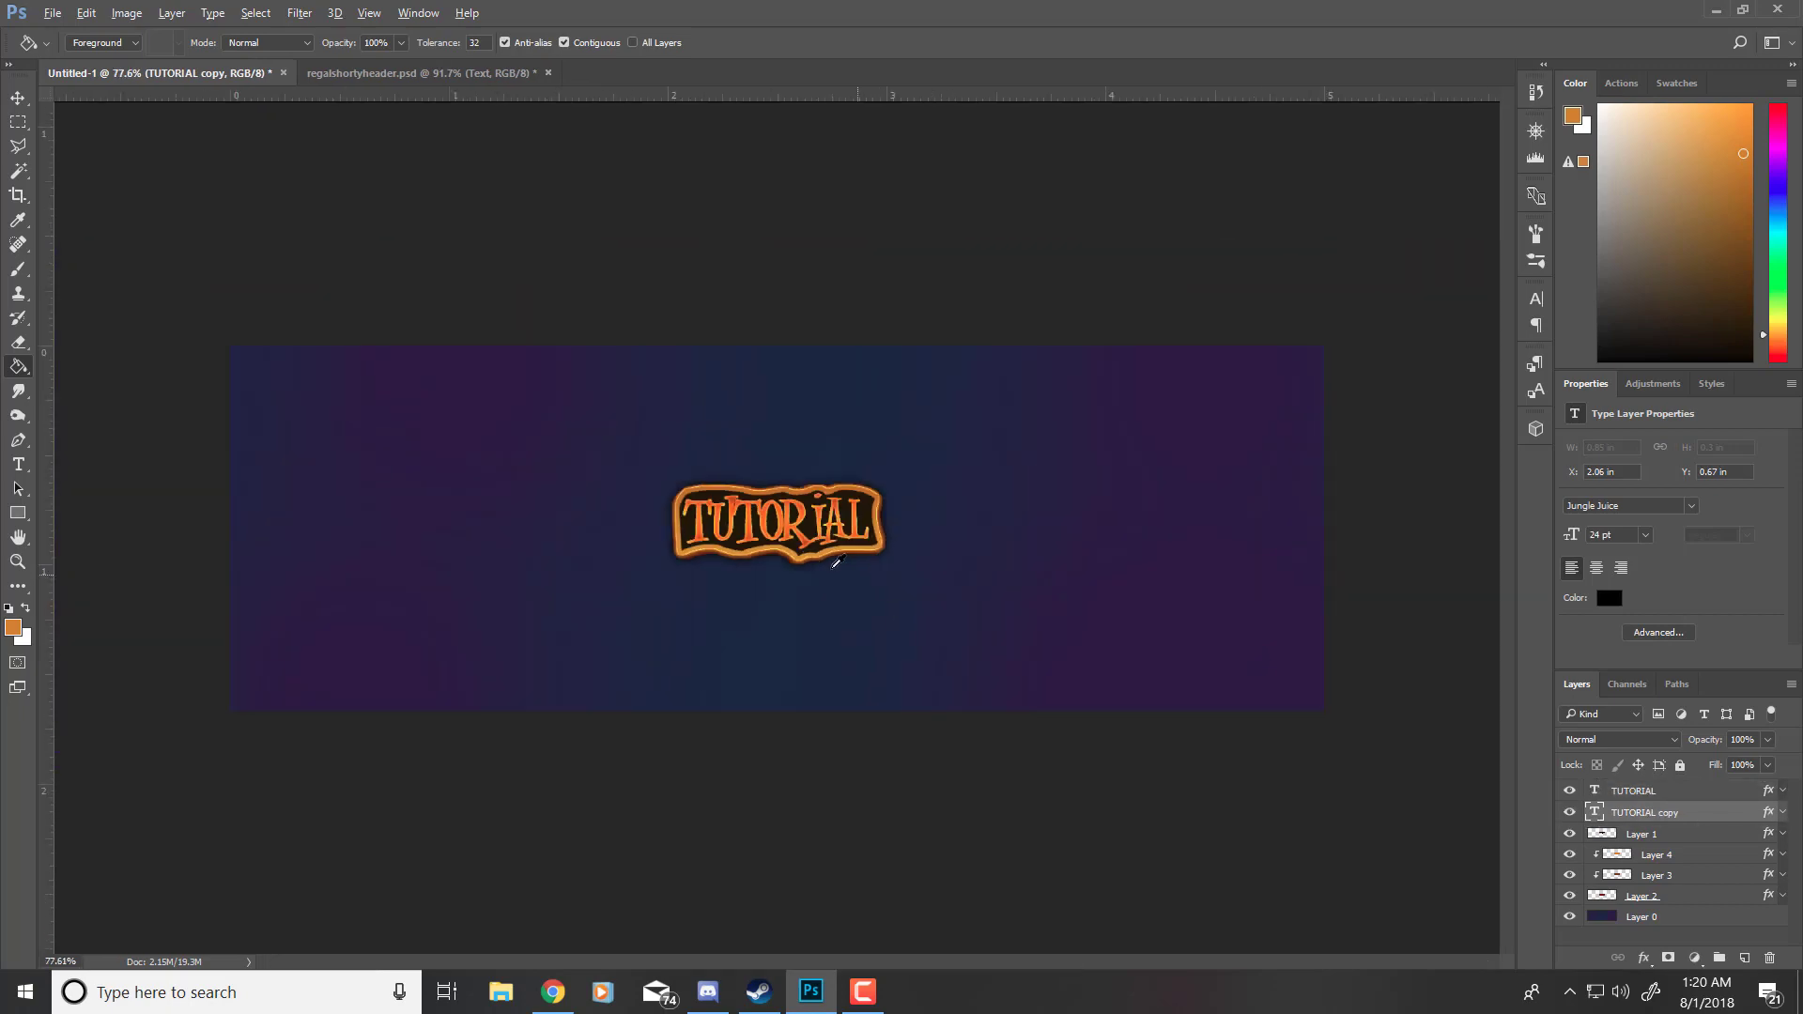
{"action": "scroll", "coordinate": [835, 562], "scroll_direction": "up", "scroll_amount": 5}
{"action": "scroll", "coordinate": [775, 537], "scroll_direction": "down", "scroll_amount": 1}
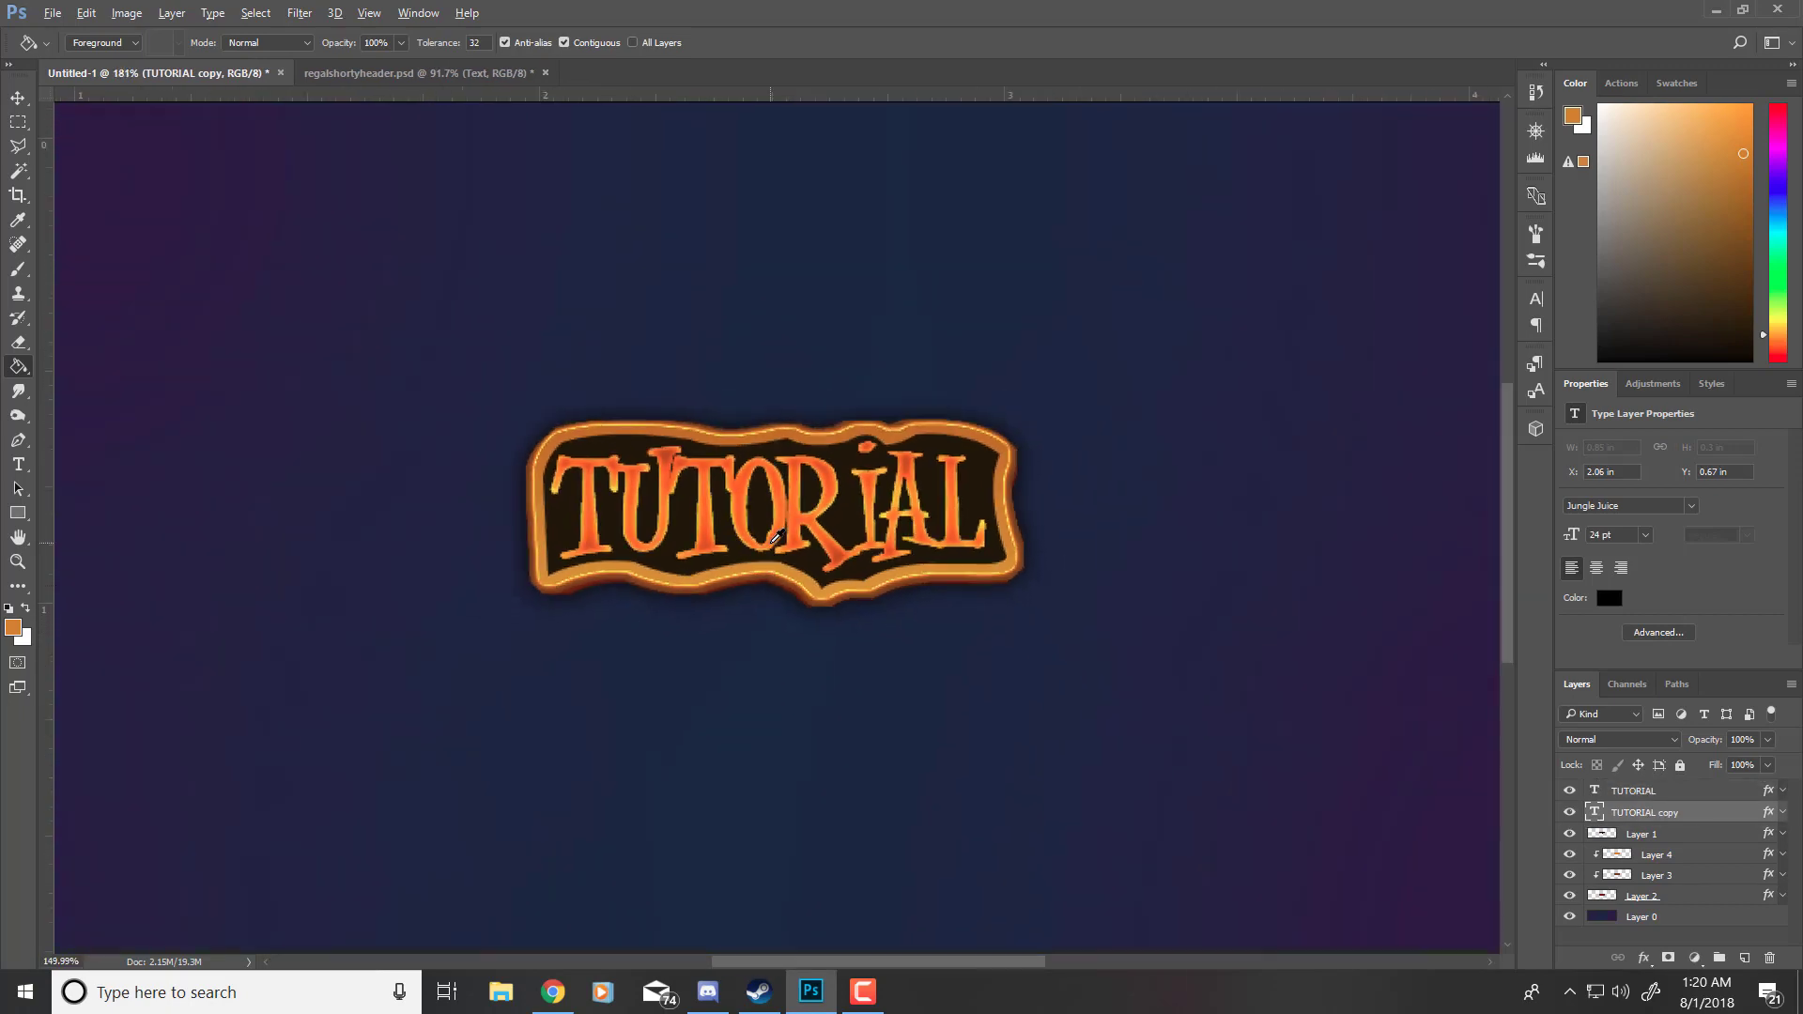
{"action": "scroll", "coordinate": [776, 537], "scroll_direction": "down", "scroll_amount": 3}
{"action": "scroll", "coordinate": [787, 538], "scroll_direction": "up", "scroll_amount": 2}
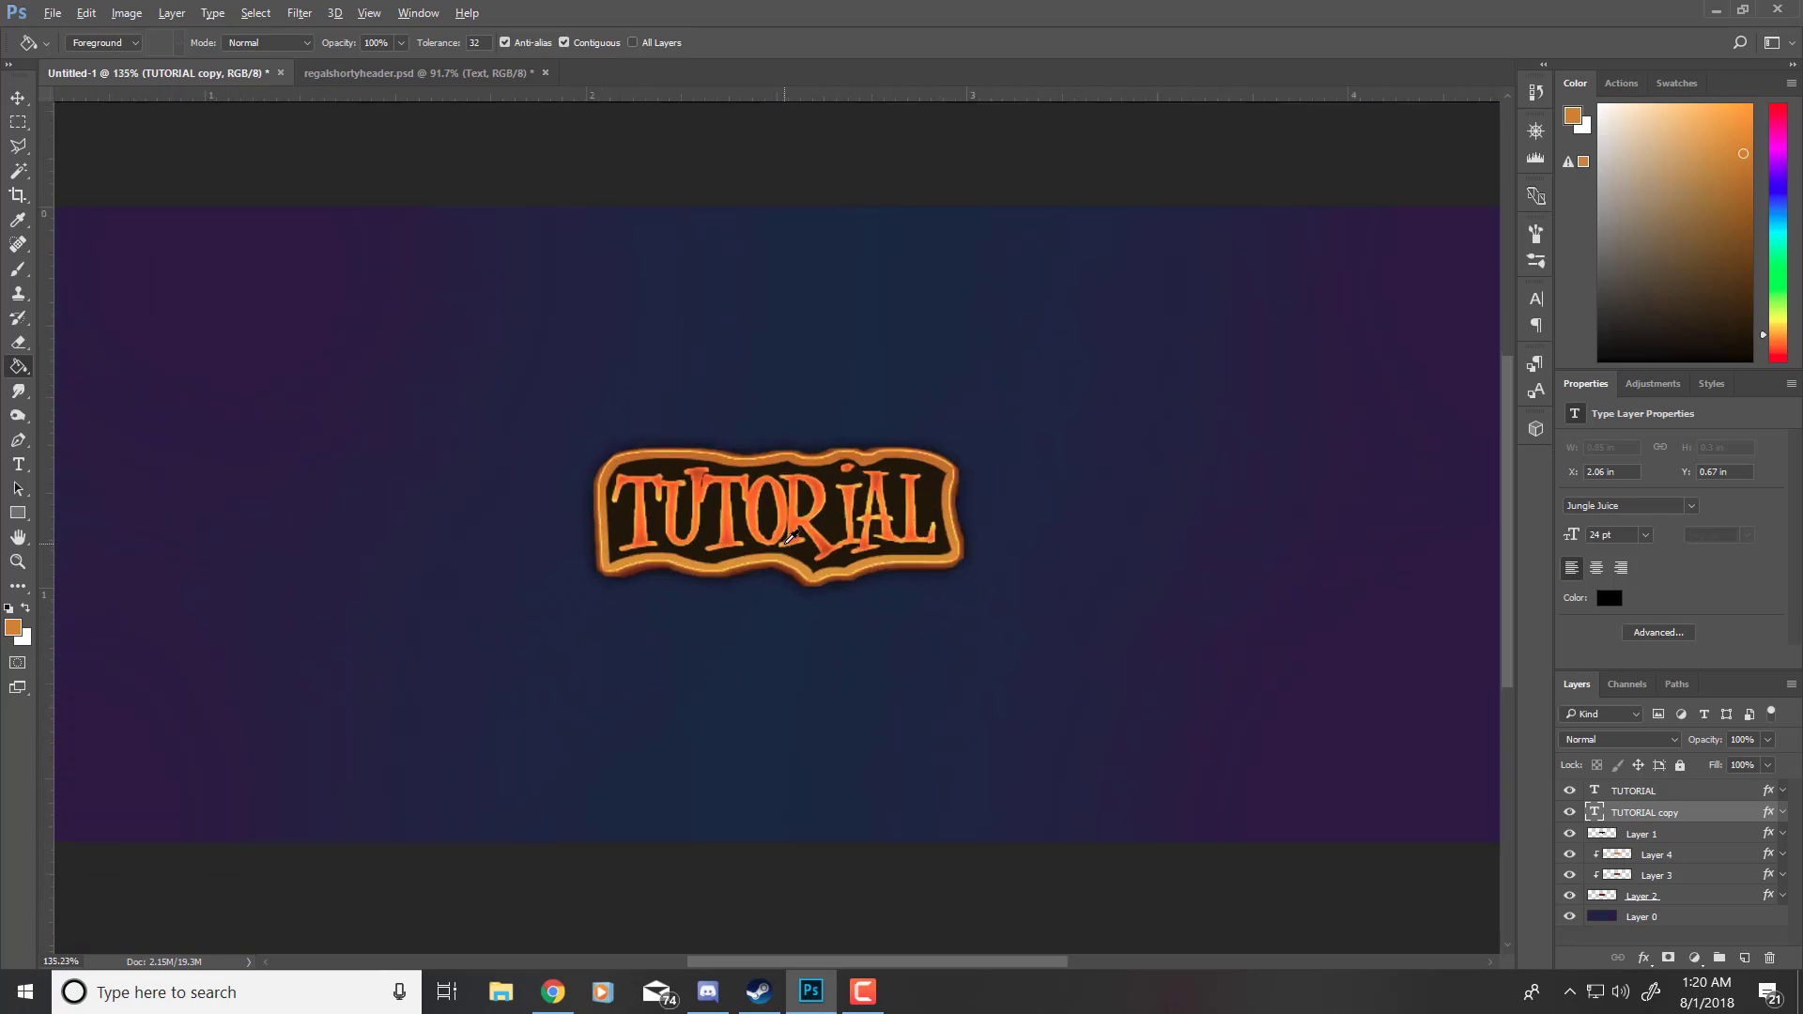
Step: Rasterize the type of the TUTORIAL copy layer
{"action": "scroll", "coordinate": [790, 537], "scroll_direction": "up", "scroll_amount": 1}
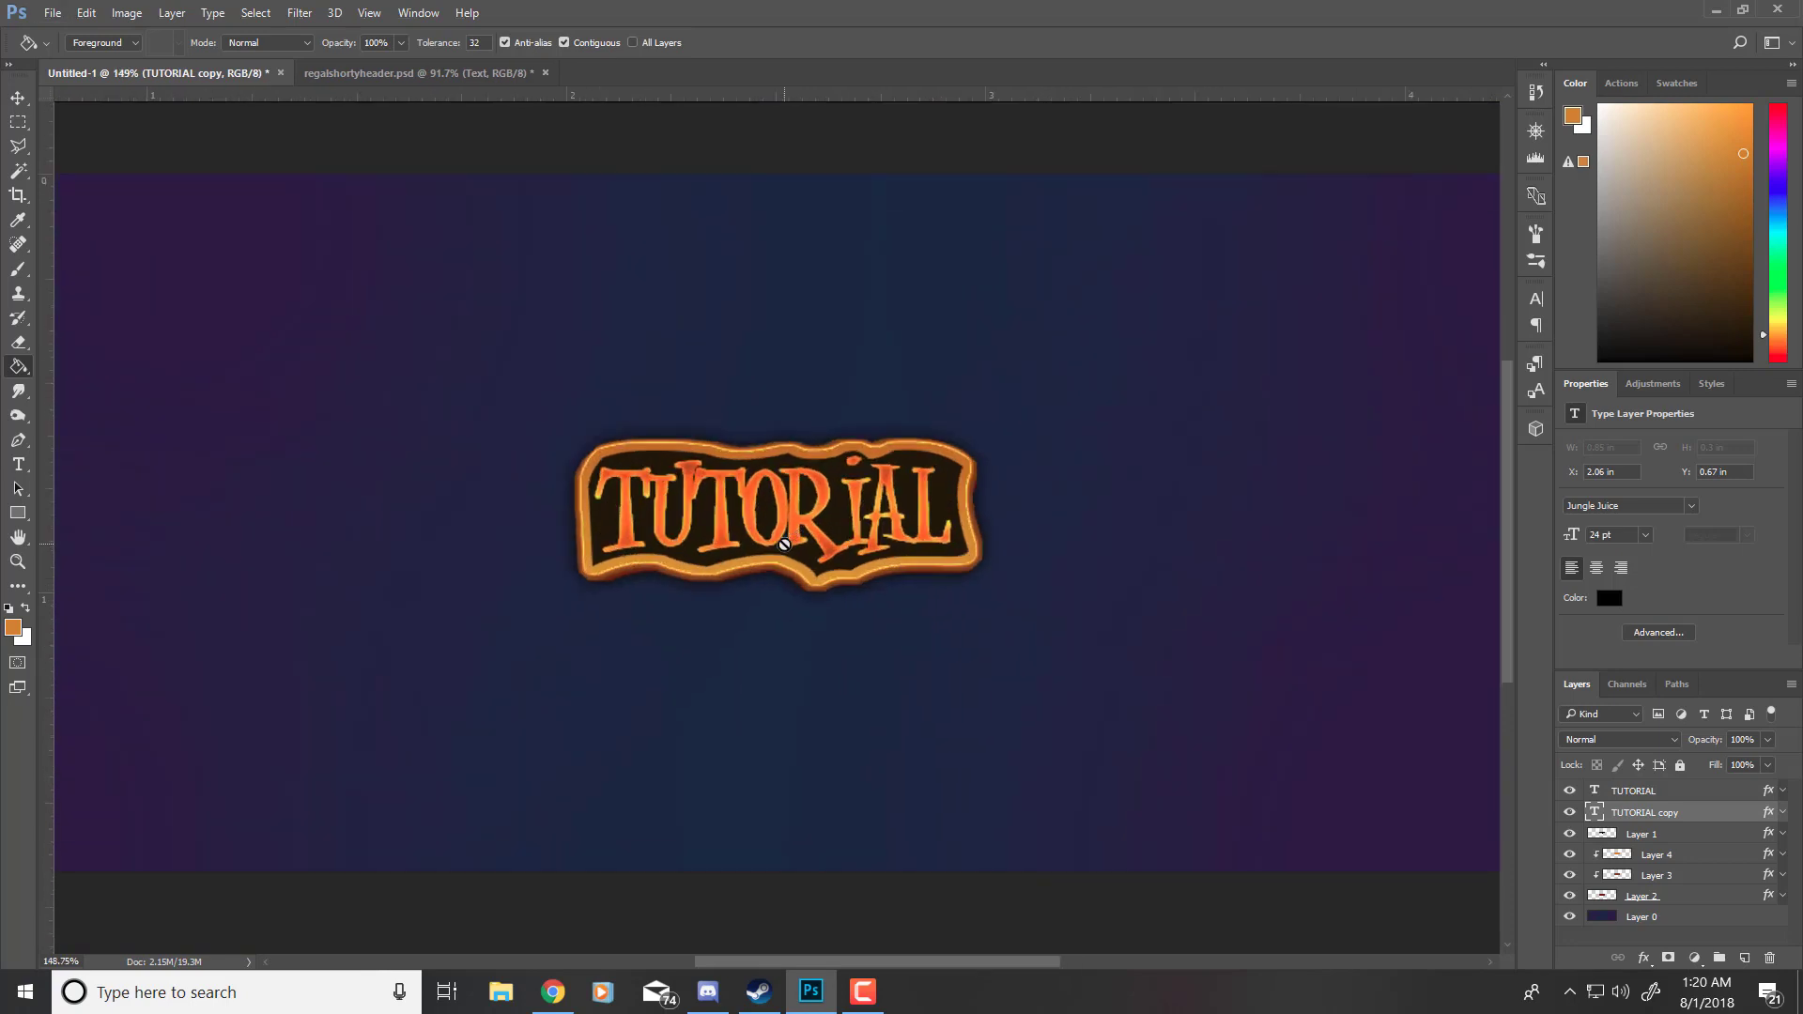
{"action": "scroll", "coordinate": [790, 537], "scroll_direction": "up", "scroll_amount": 2}
{"action": "scroll", "coordinate": [790, 538], "scroll_direction": "down", "scroll_amount": 1}
{"action": "scroll", "coordinate": [790, 538], "scroll_direction": "up", "scroll_amount": 2}
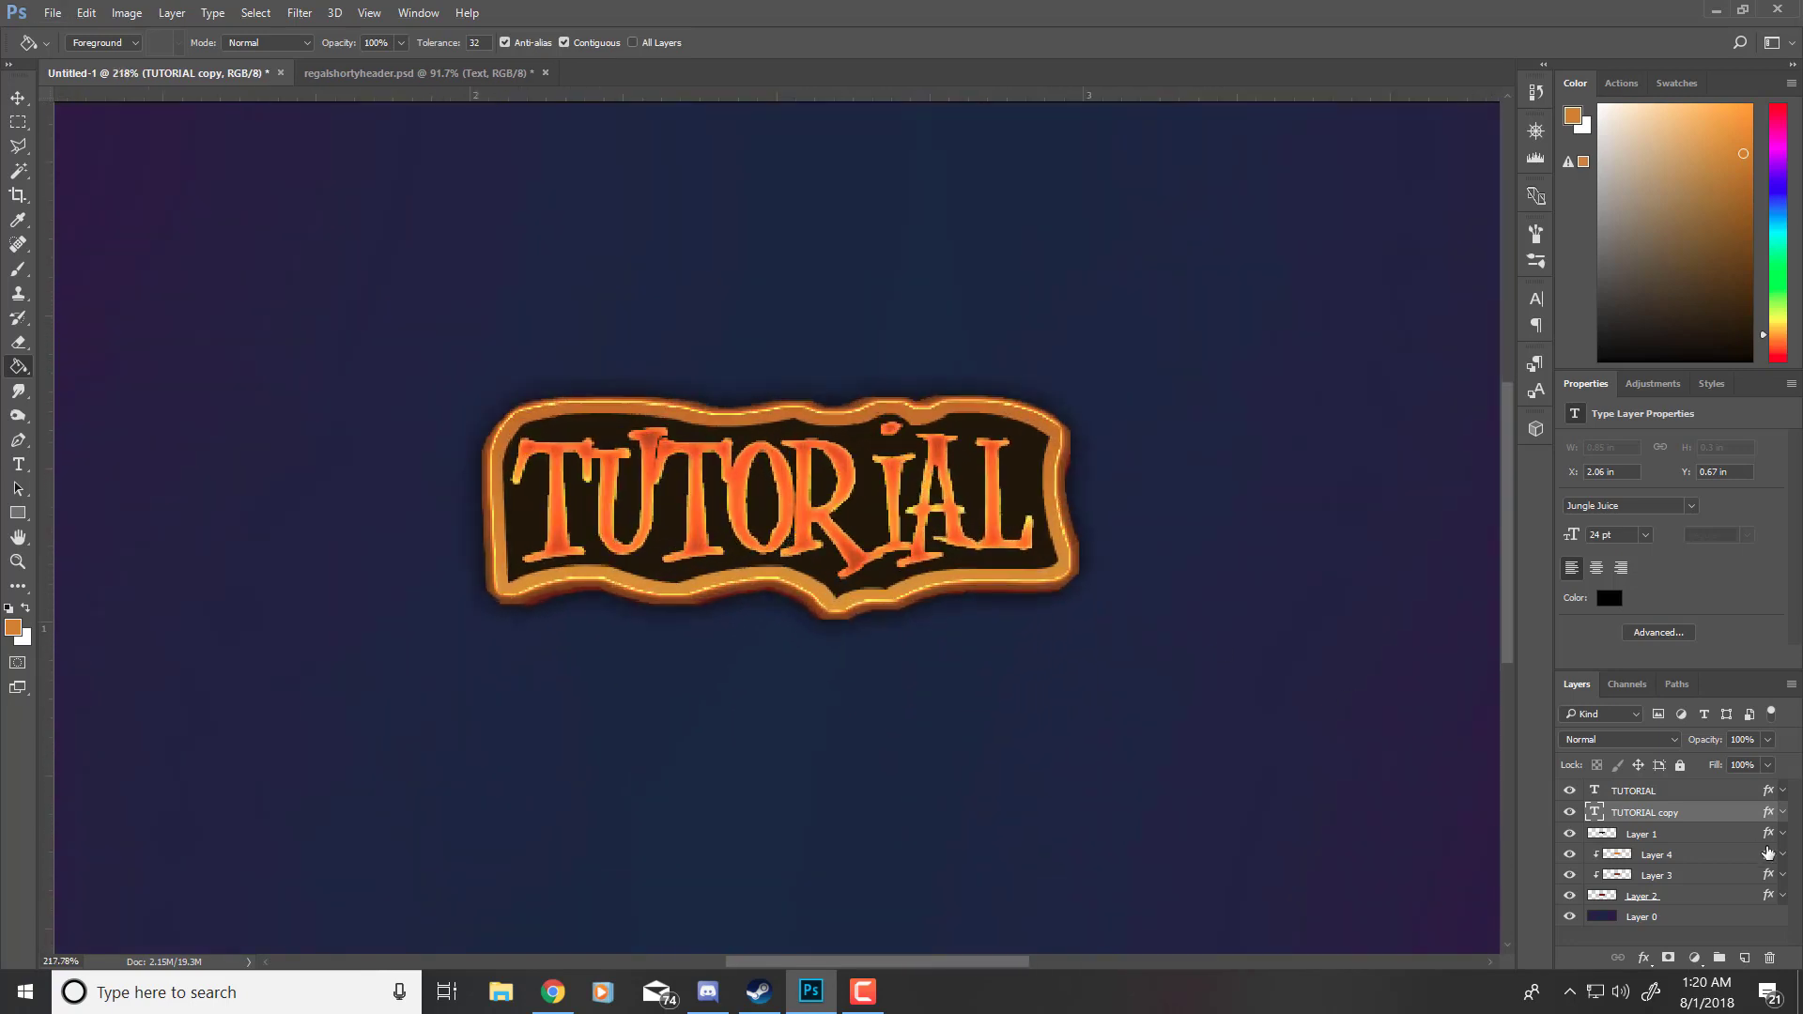
{"action": "left_click", "coordinate": [1667, 800]}
{"action": "mouse_move", "coordinate": [1667, 800]}
{"action": "left_mouse_down"}
{"action": "mouse_move", "coordinate": [1682, 809]}
{"action": "mouse_move", "coordinate": [1658, 813]}
{"action": "left_mouse_up"}
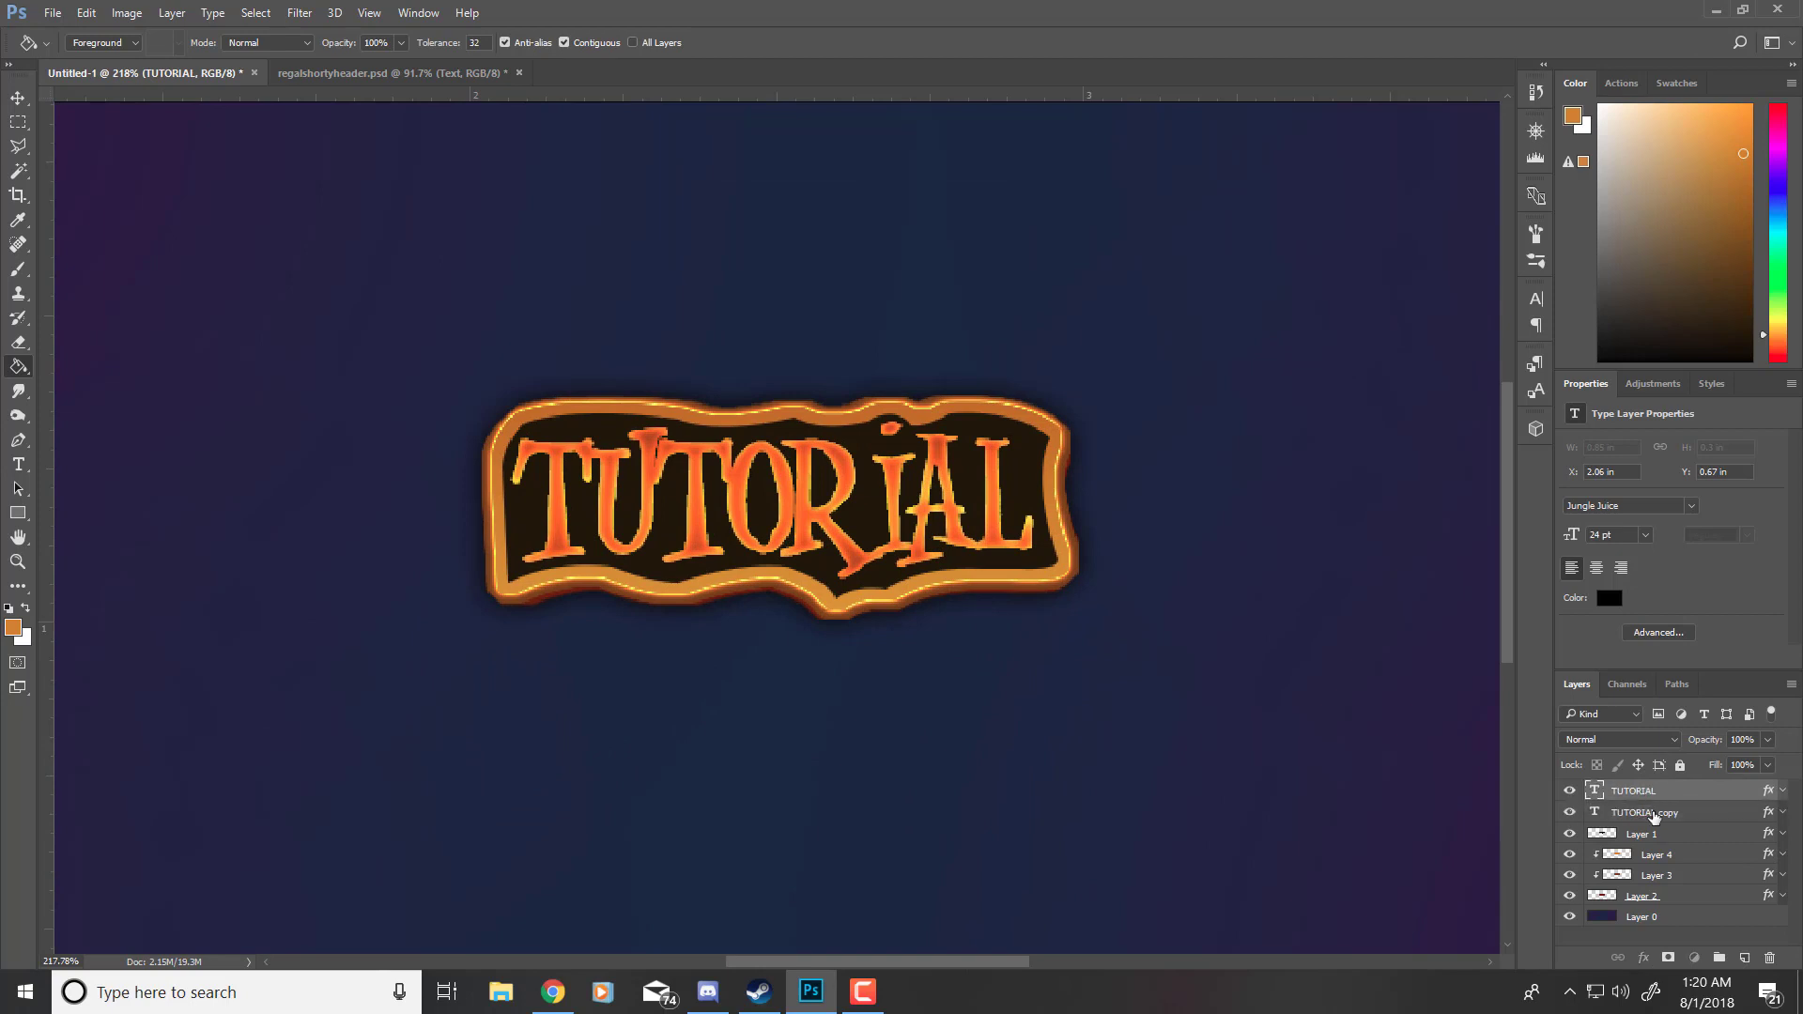
{"action": "left_click", "coordinate": [1658, 813]}
{"action": "right_click", "coordinate": [1656, 814]}
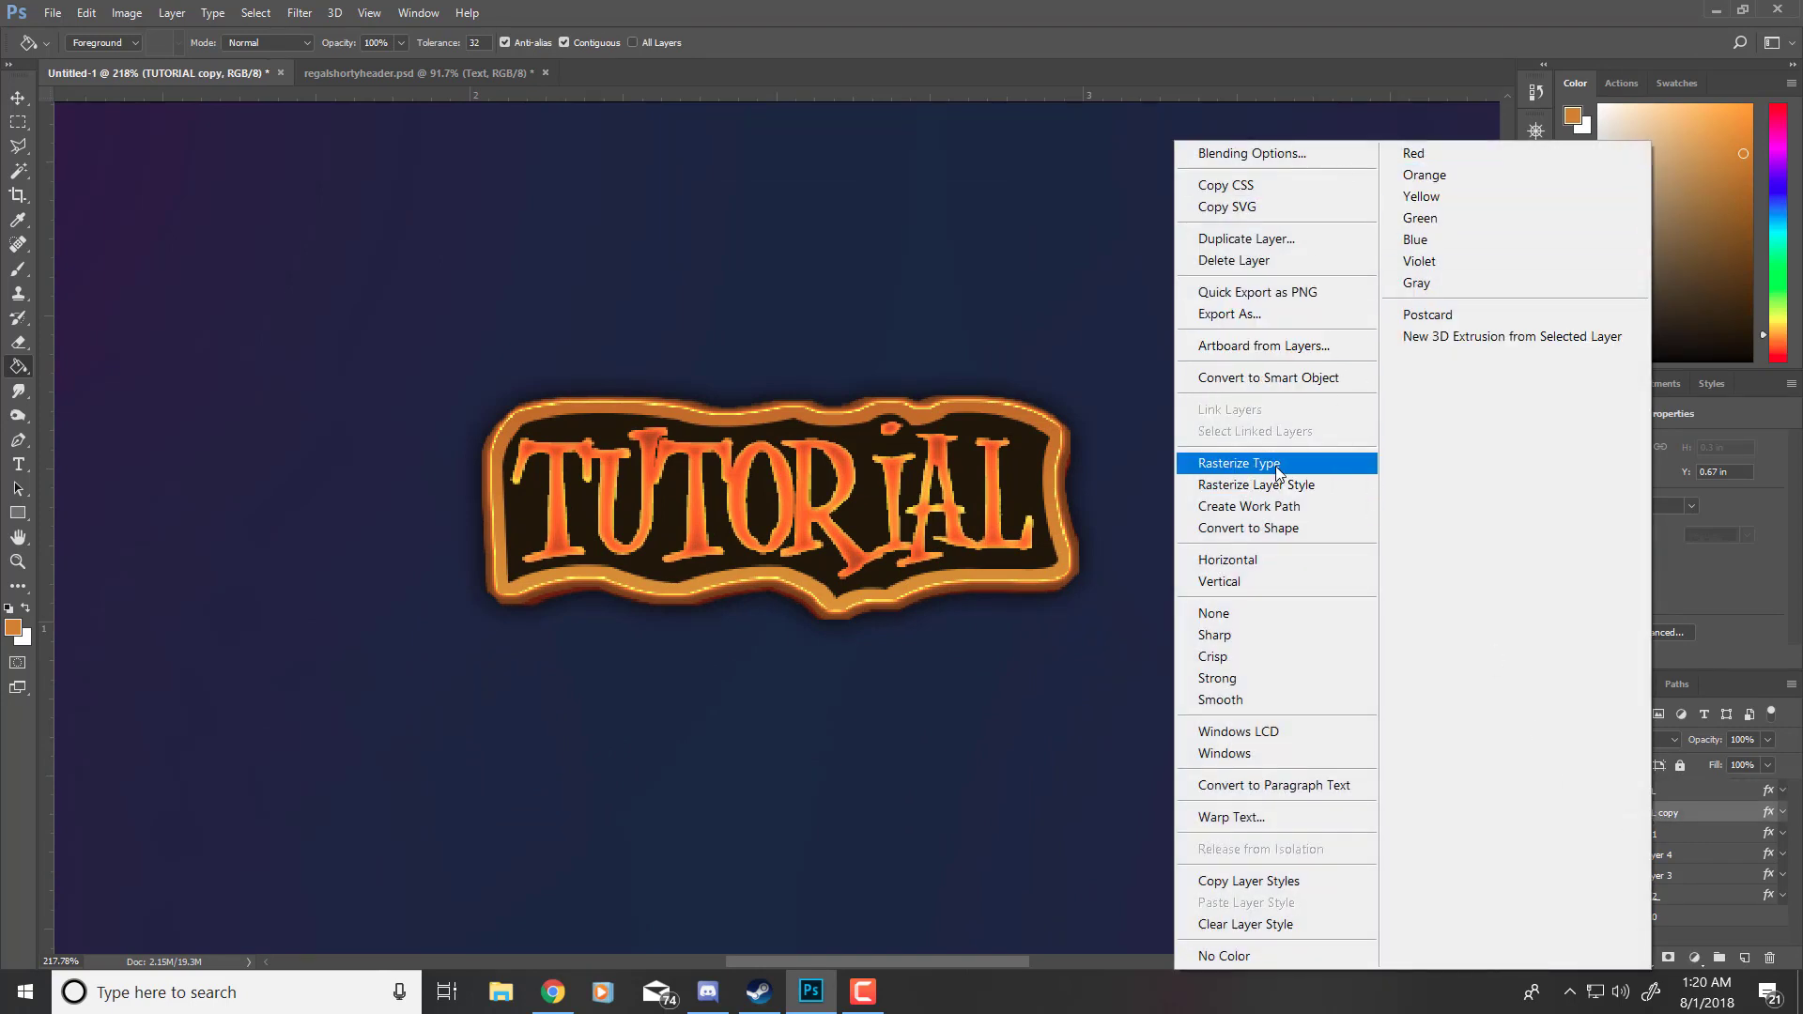
{"action": "left_click", "coordinate": [1305, 466]}
Step: Clear the layer style from the rasterized TUTORIAL copy layer
{"action": "right_click", "coordinate": [1656, 815]}
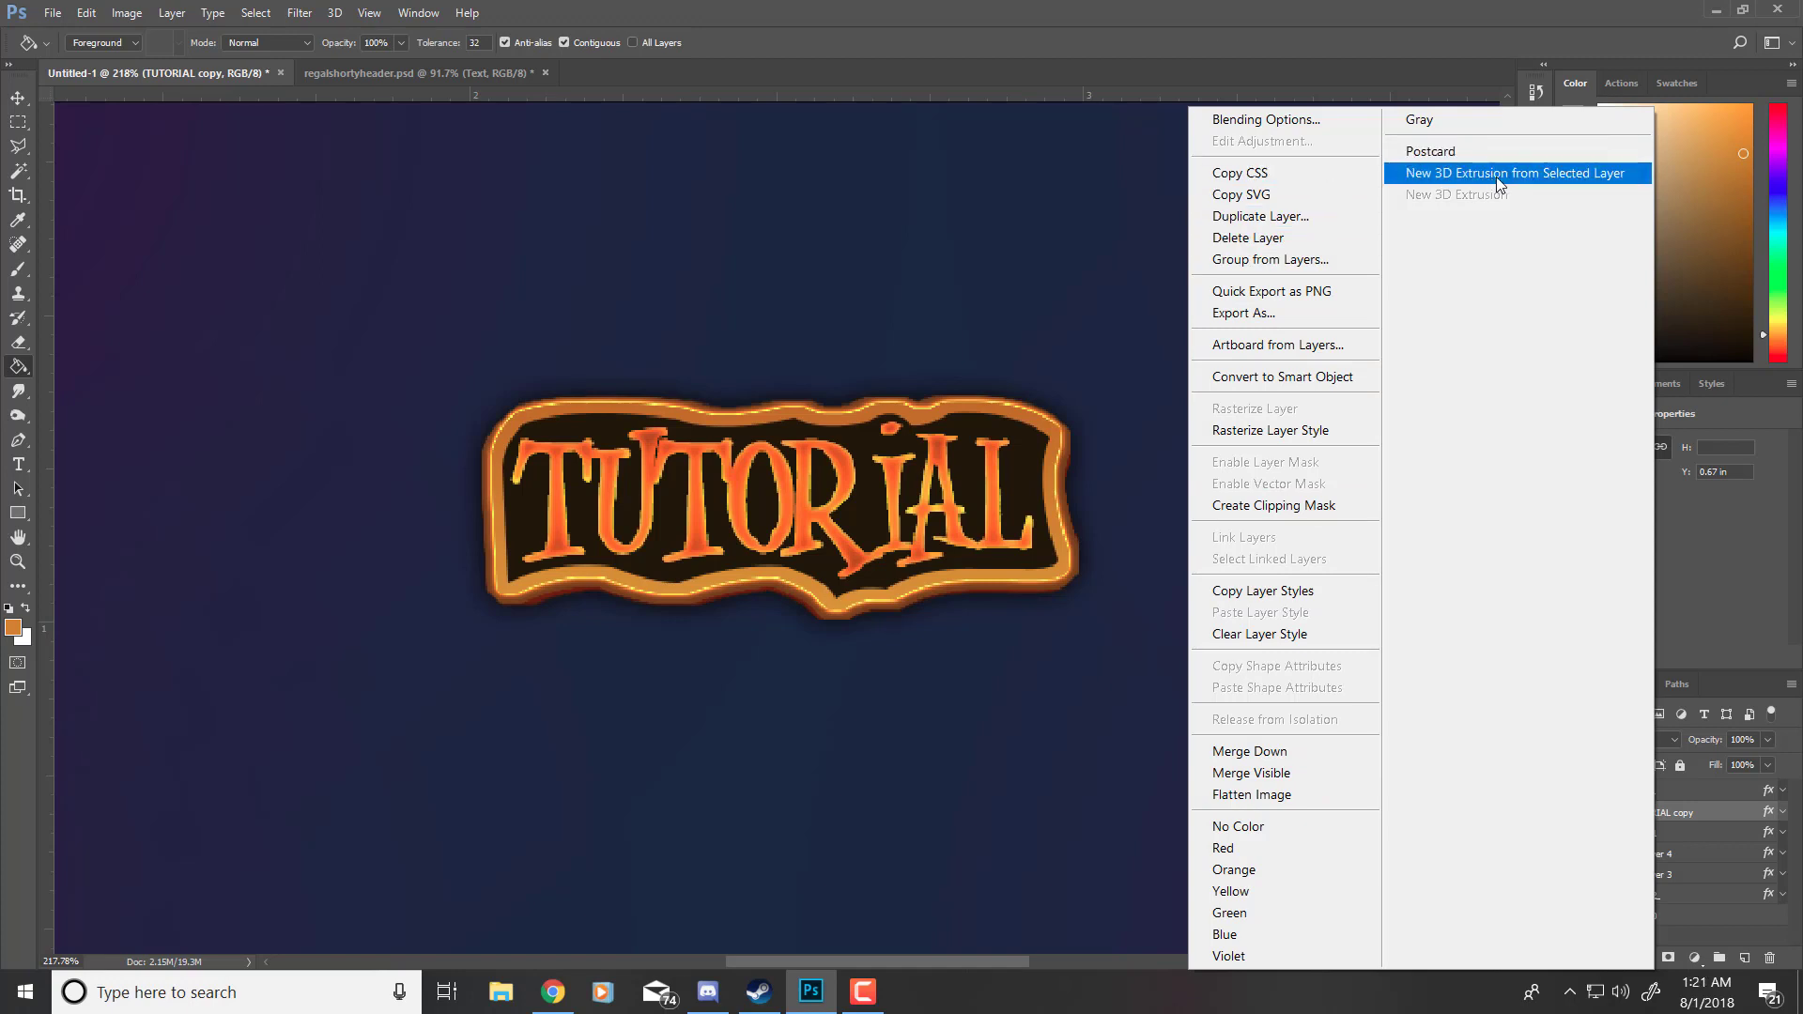
{"action": "right_click", "coordinate": [1733, 820]}
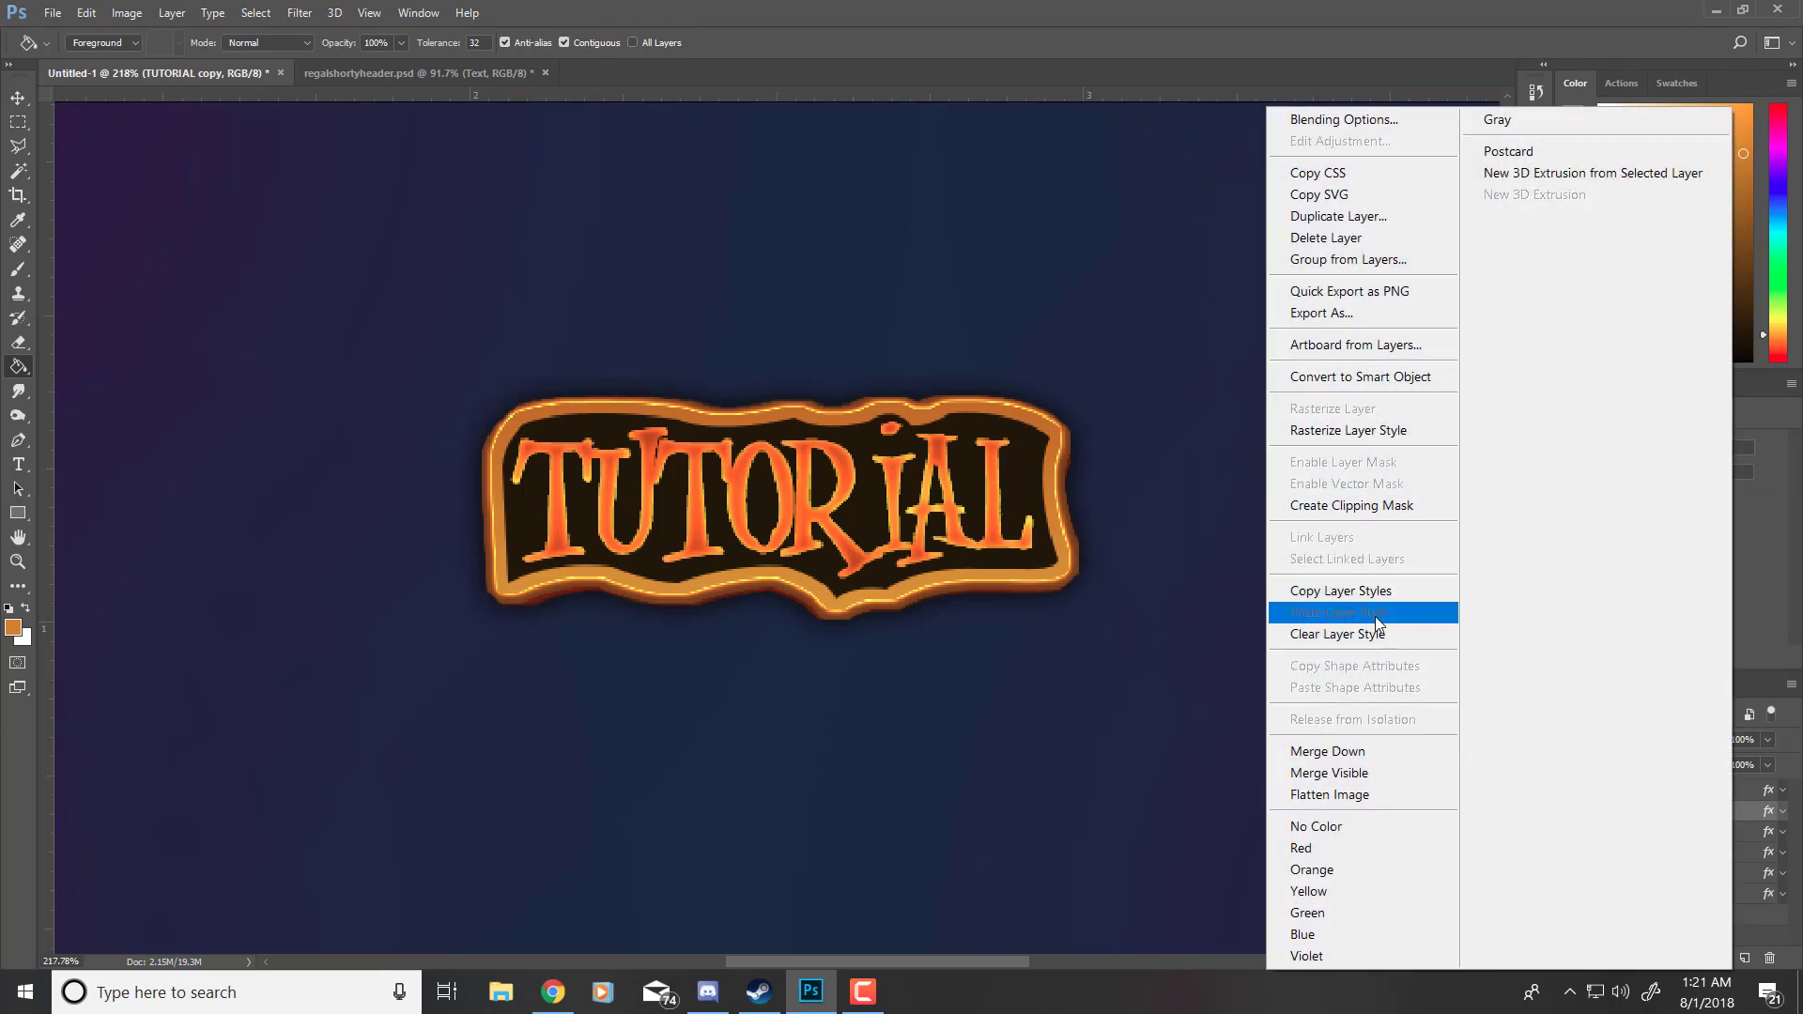
{"action": "left_click", "coordinate": [1333, 634]}
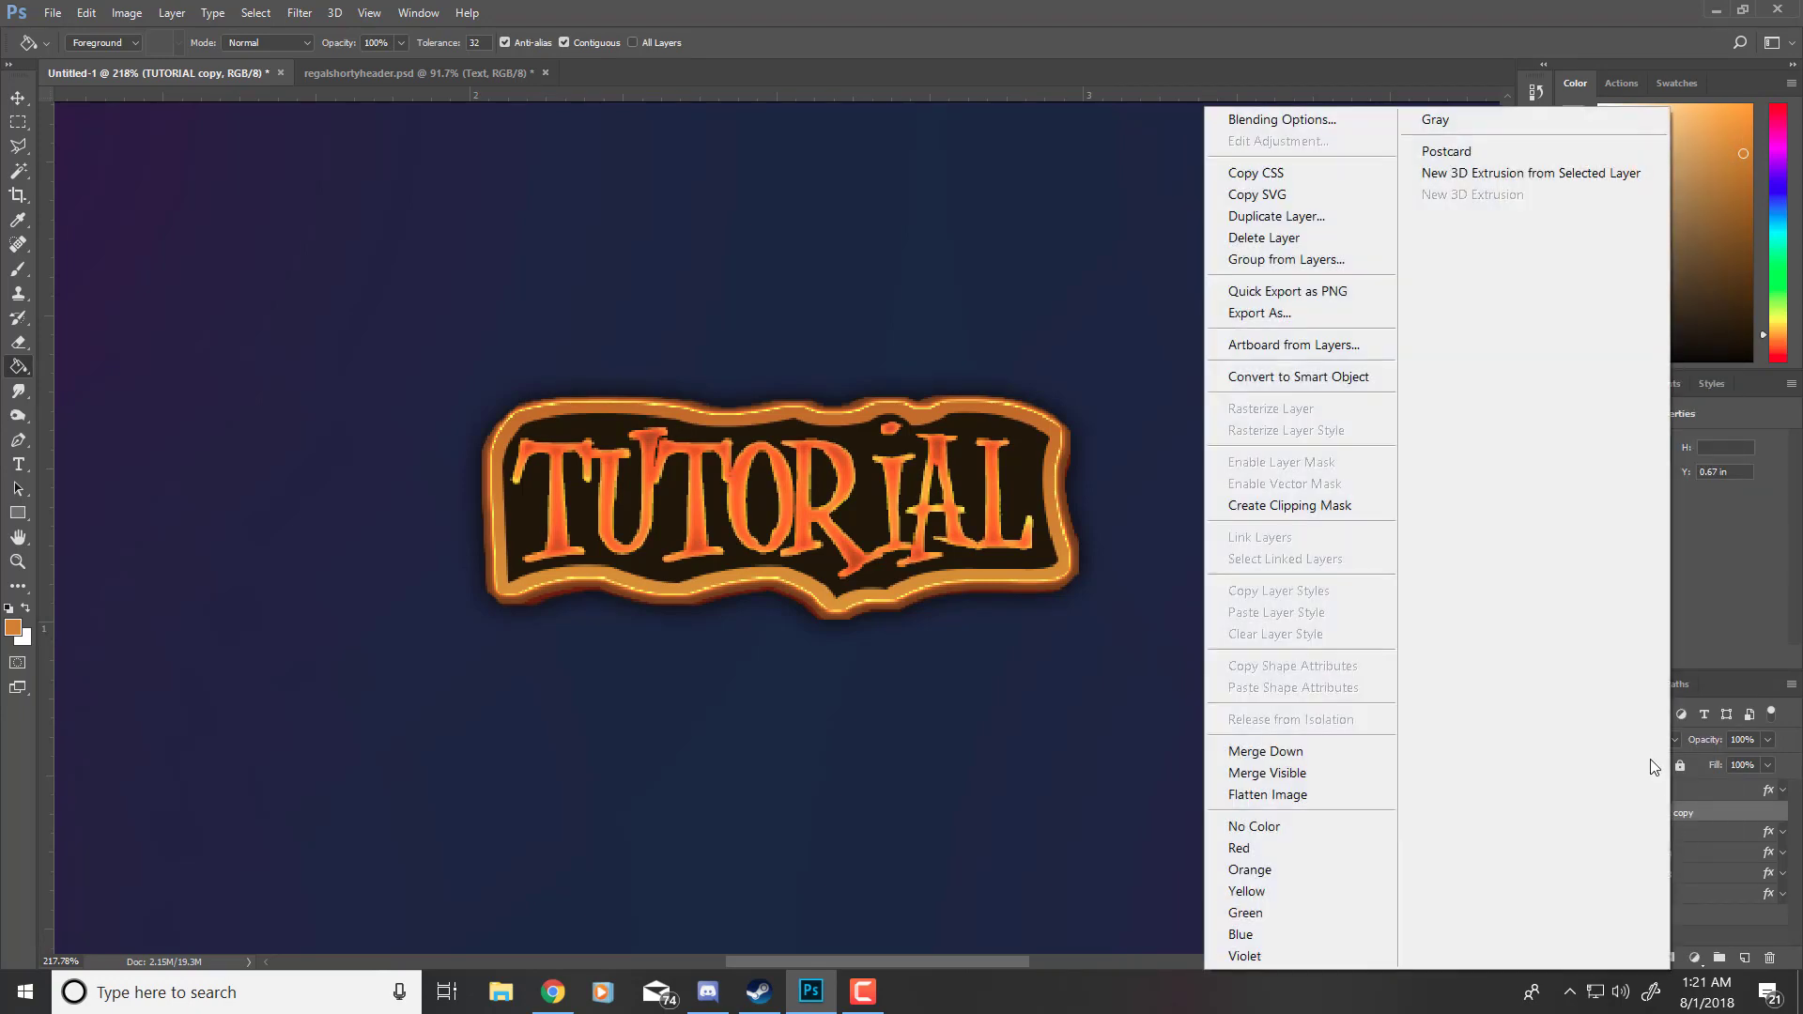
Step: Create a new 3D extrusion from the TUTORIAL copy layer and switch to the 3D workspace
{"action": "left_click", "coordinate": [1484, 172]}
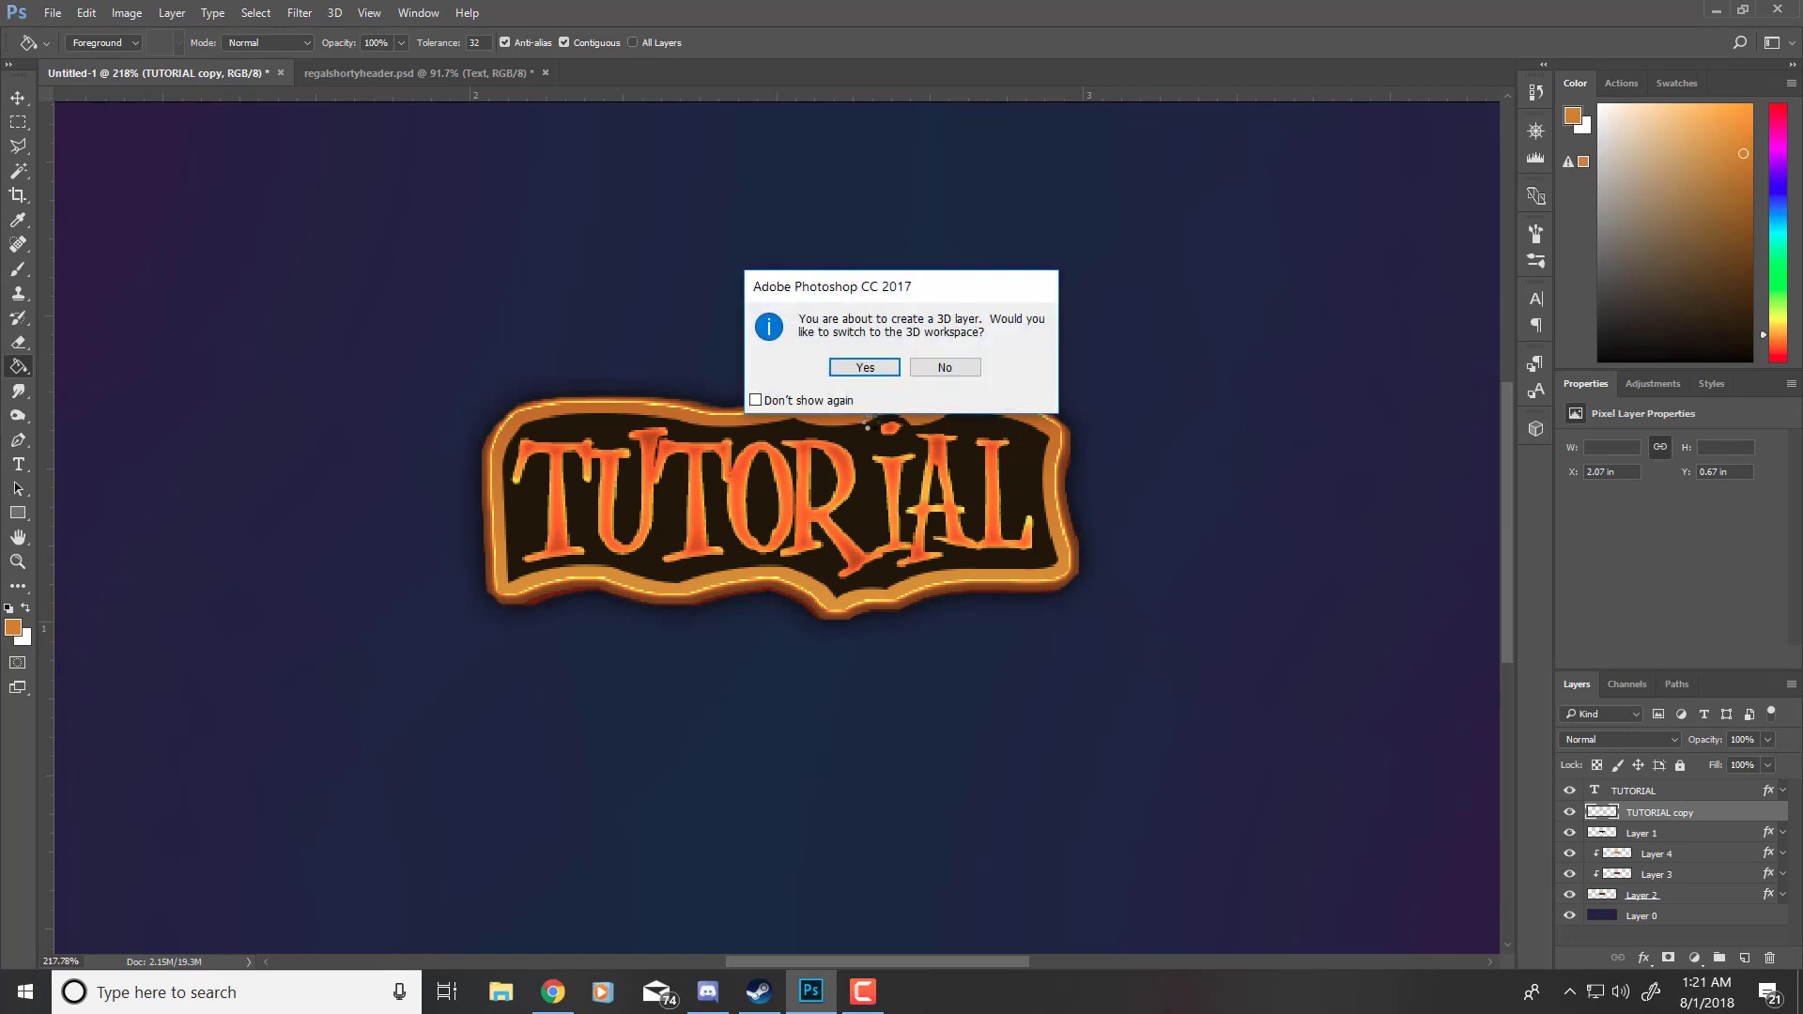
{"action": "left_click", "coordinate": [861, 365]}
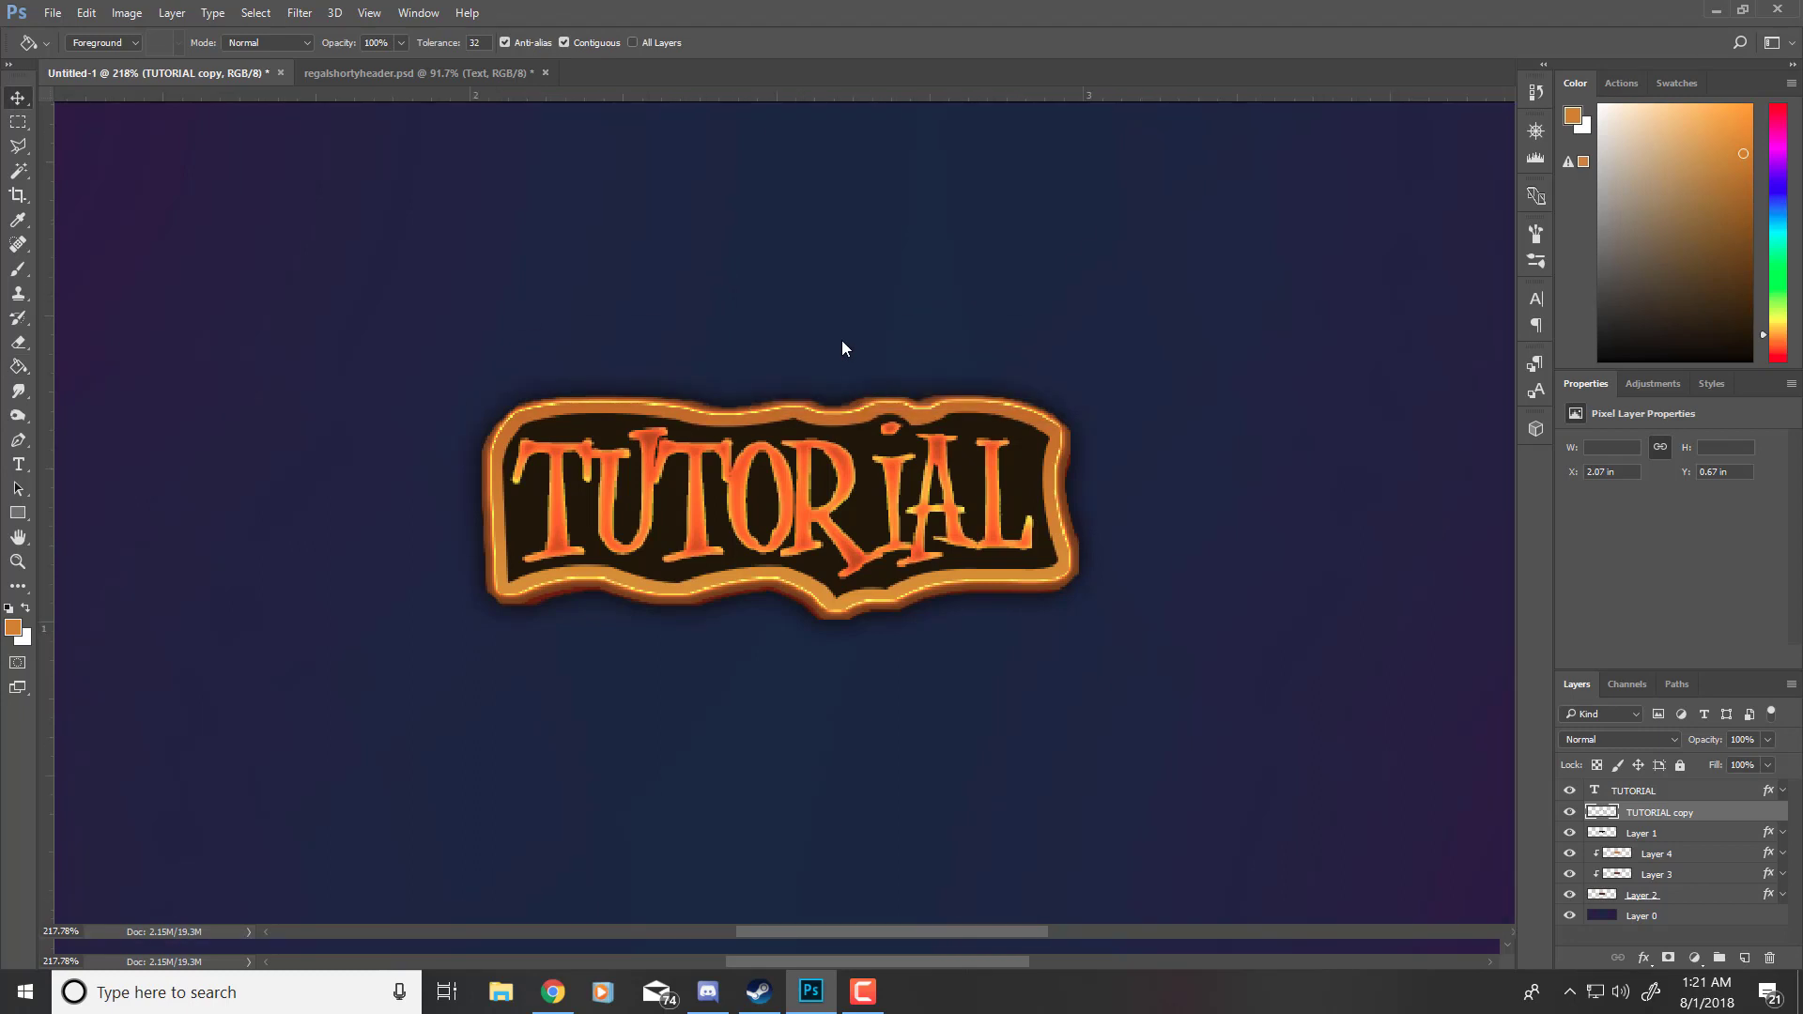
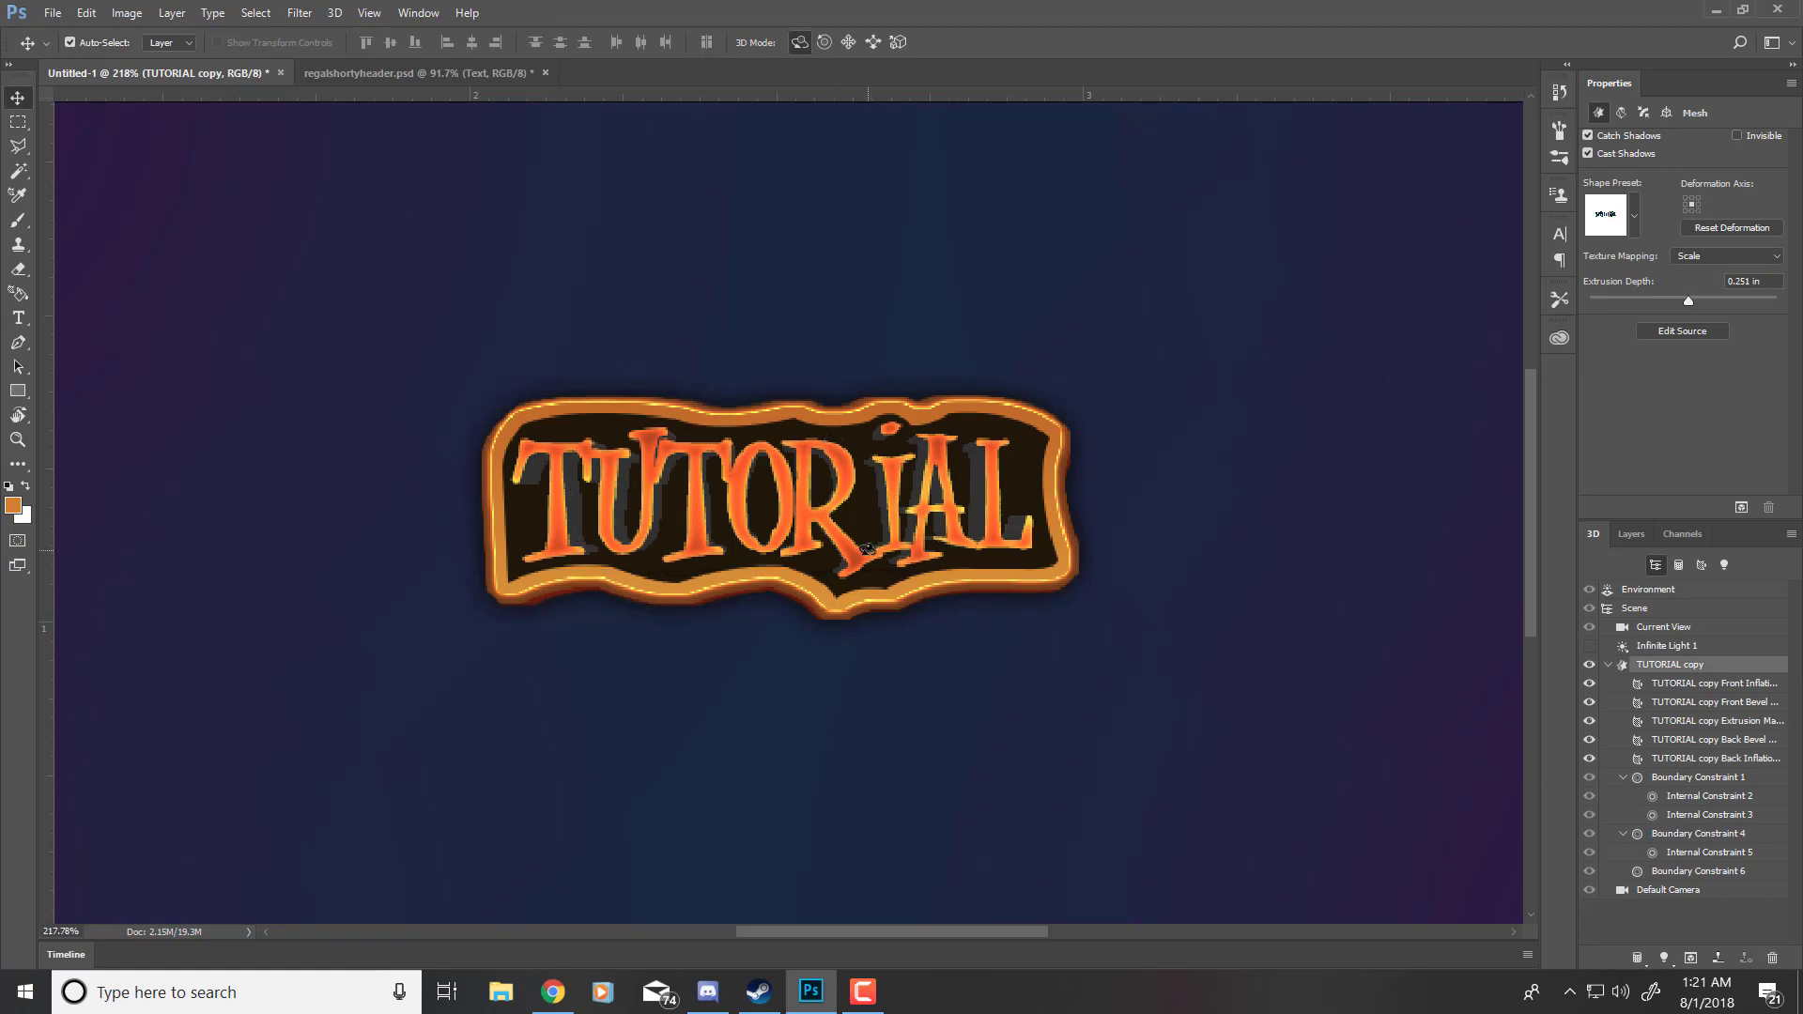
Step: Adjust the angle of the 3D extrusion behind the TUTORIAL lettering and return to the layer list
{"action": "mouse_move", "coordinate": [792, 507]}
{"action": "left_mouse_down"}
{"action": "mouse_move", "coordinate": [794, 447]}
{"action": "mouse_move", "coordinate": [822, 540]}
{"action": "mouse_move", "coordinate": [786, 516]}
{"action": "left_mouse_up"}
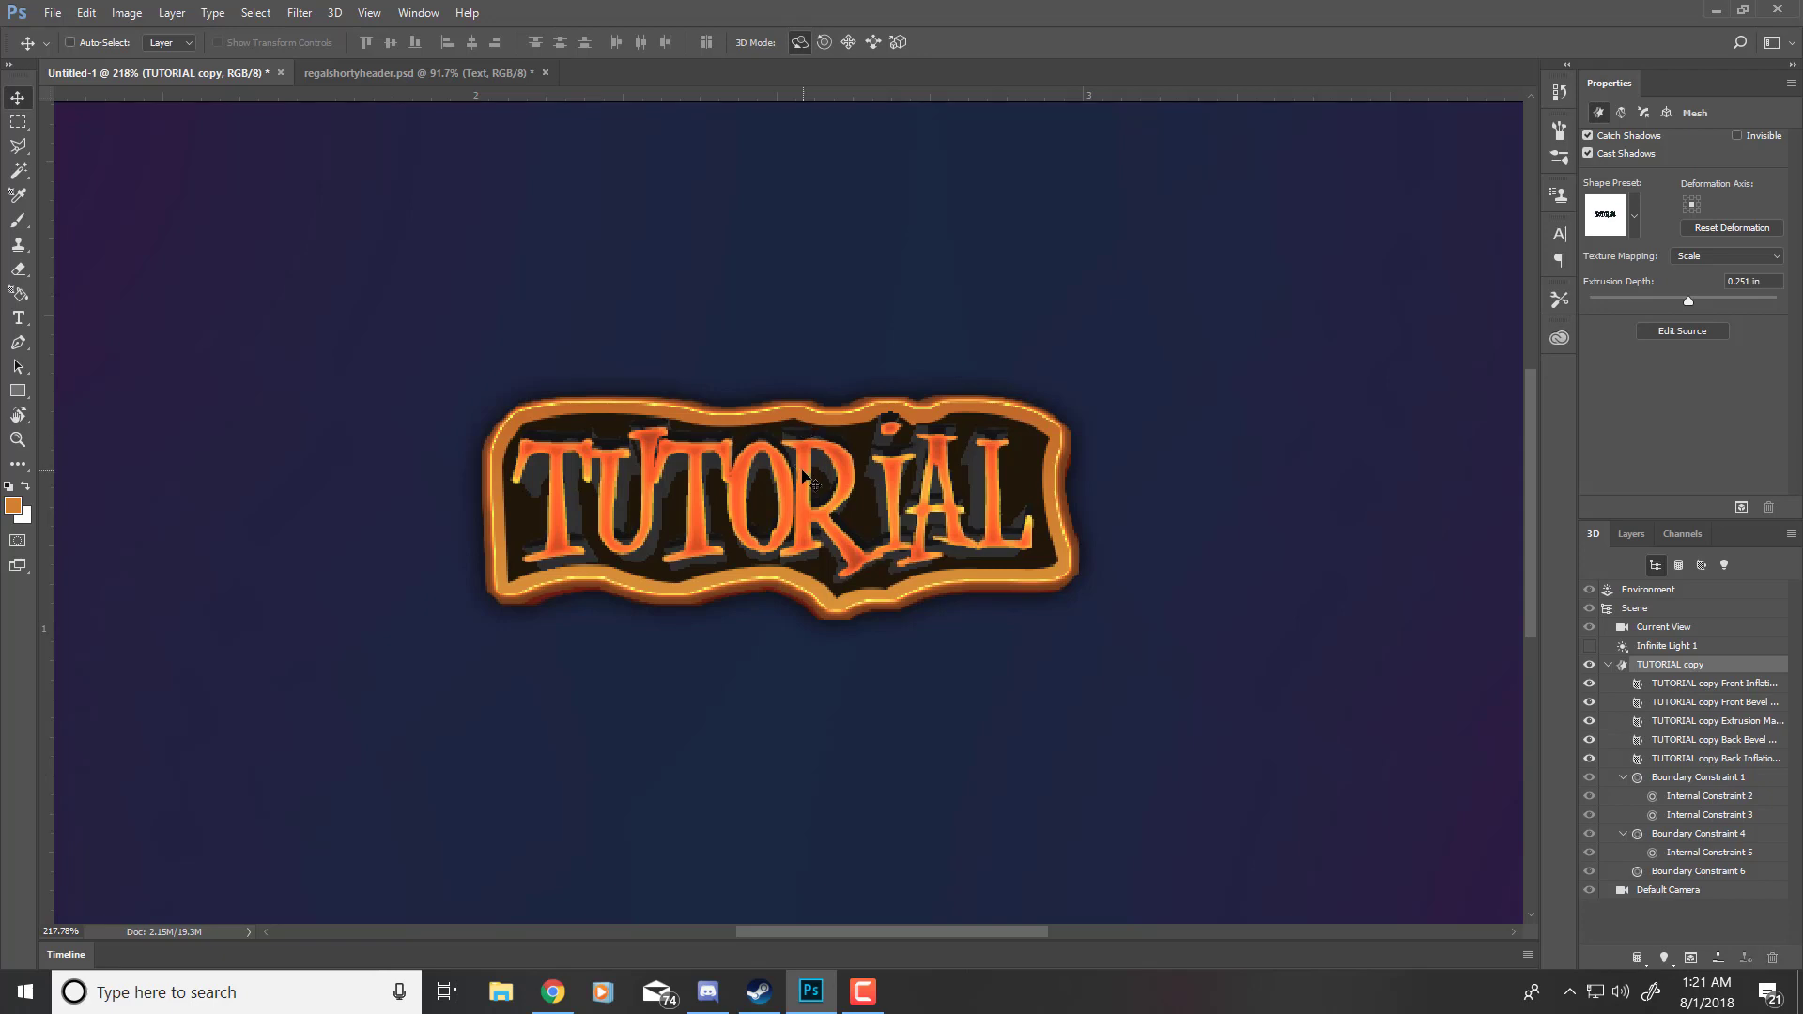
{"action": "key", "text": "ctrl+z"}
{"action": "left_click", "coordinate": [1633, 533]}
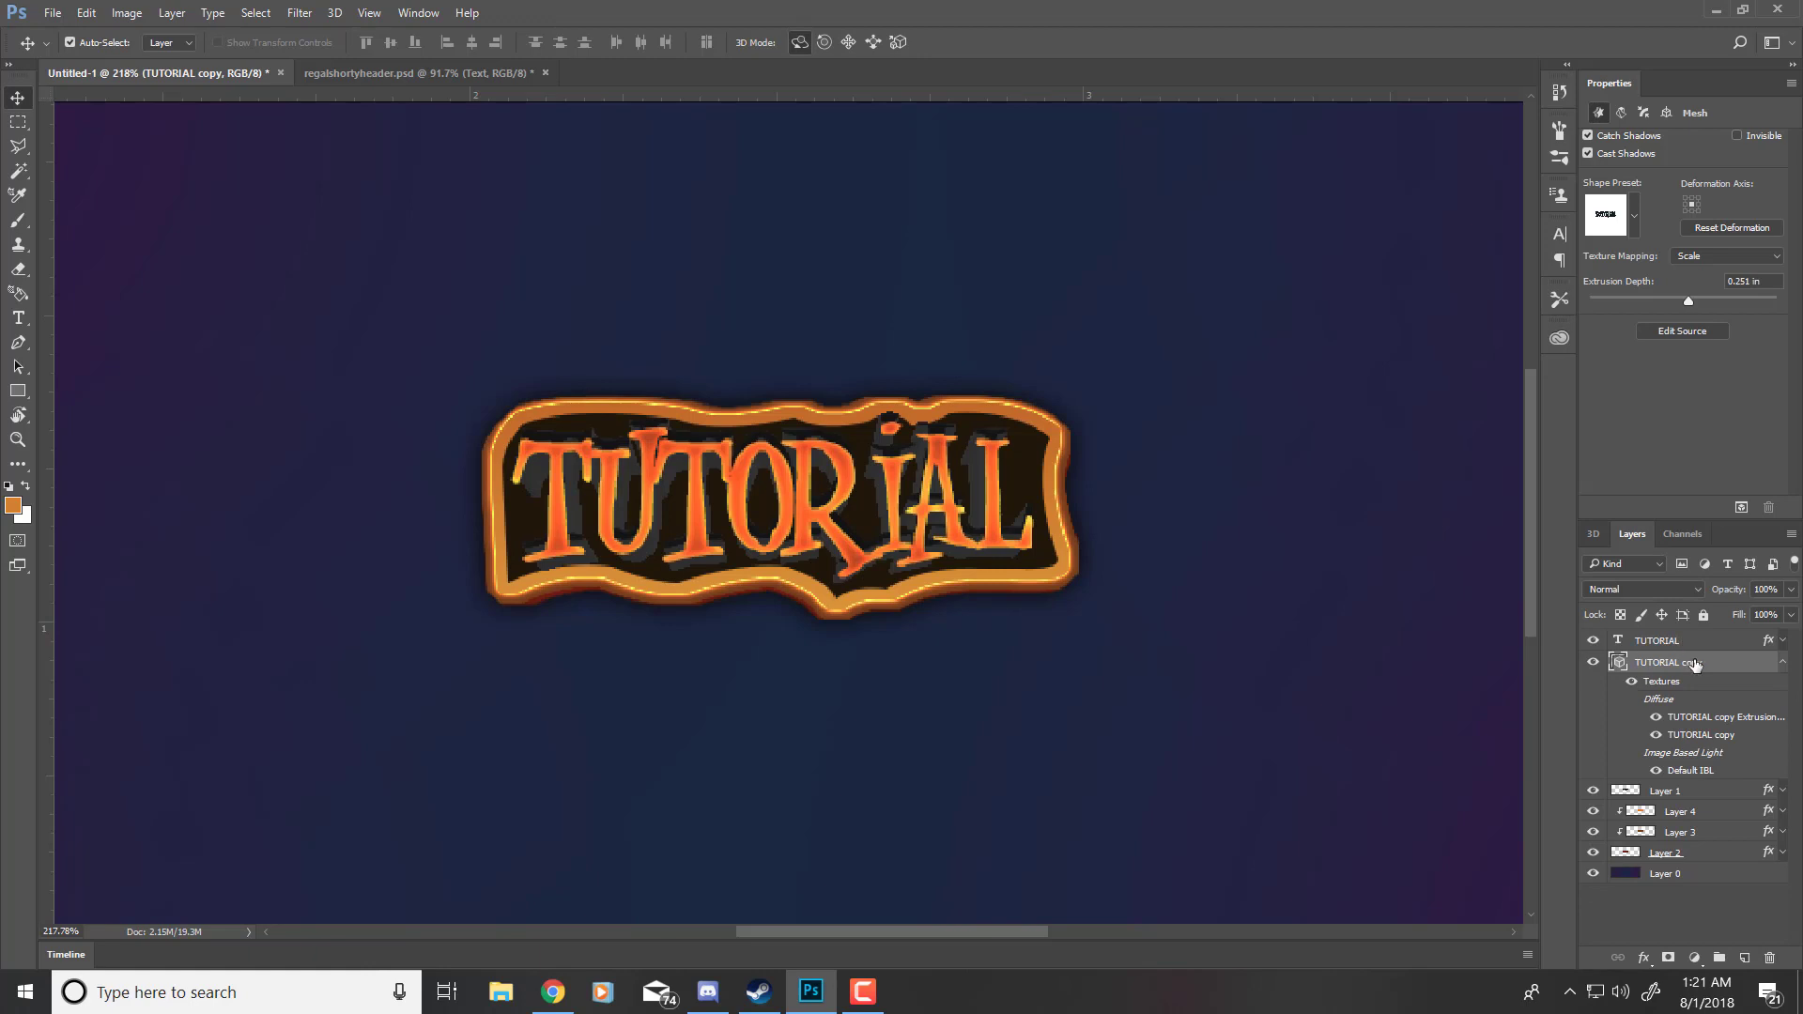
Step: Rasterize the 3D TUTORIAL copy layer and switch to the Essentials workspace
{"action": "right_click", "coordinate": [1686, 662]}
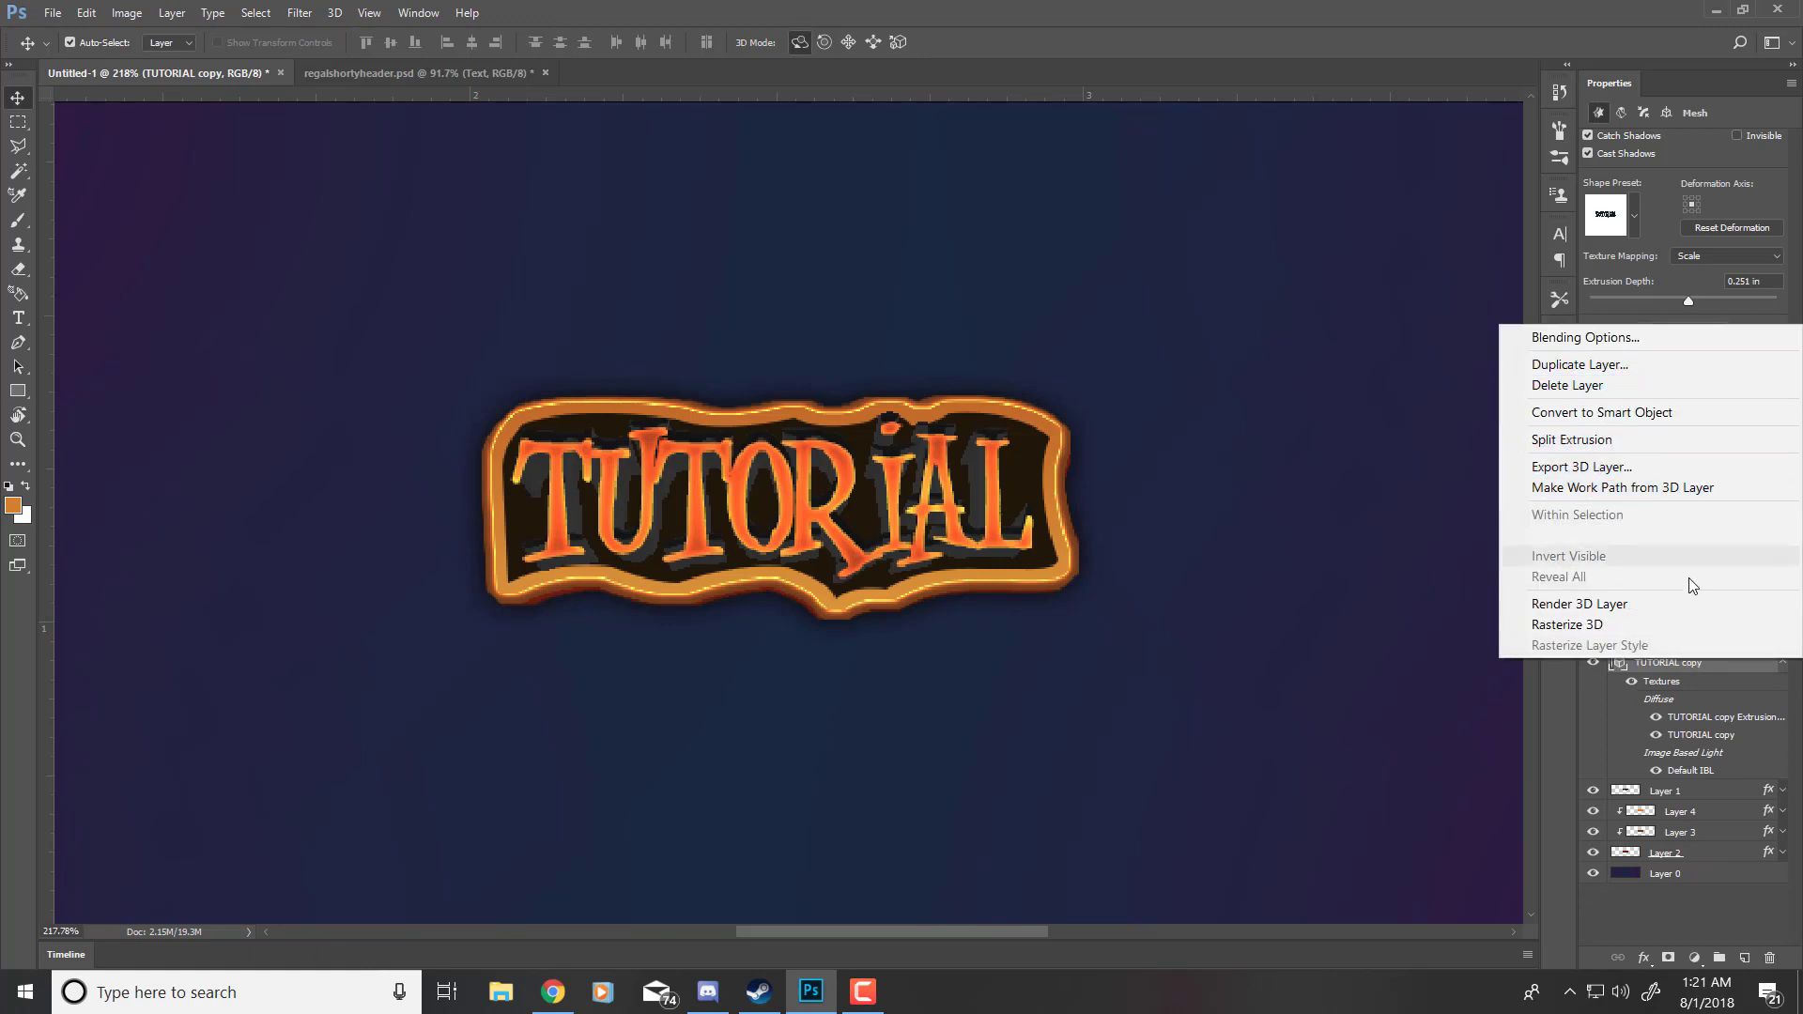
{"action": "left_click", "coordinate": [1630, 627]}
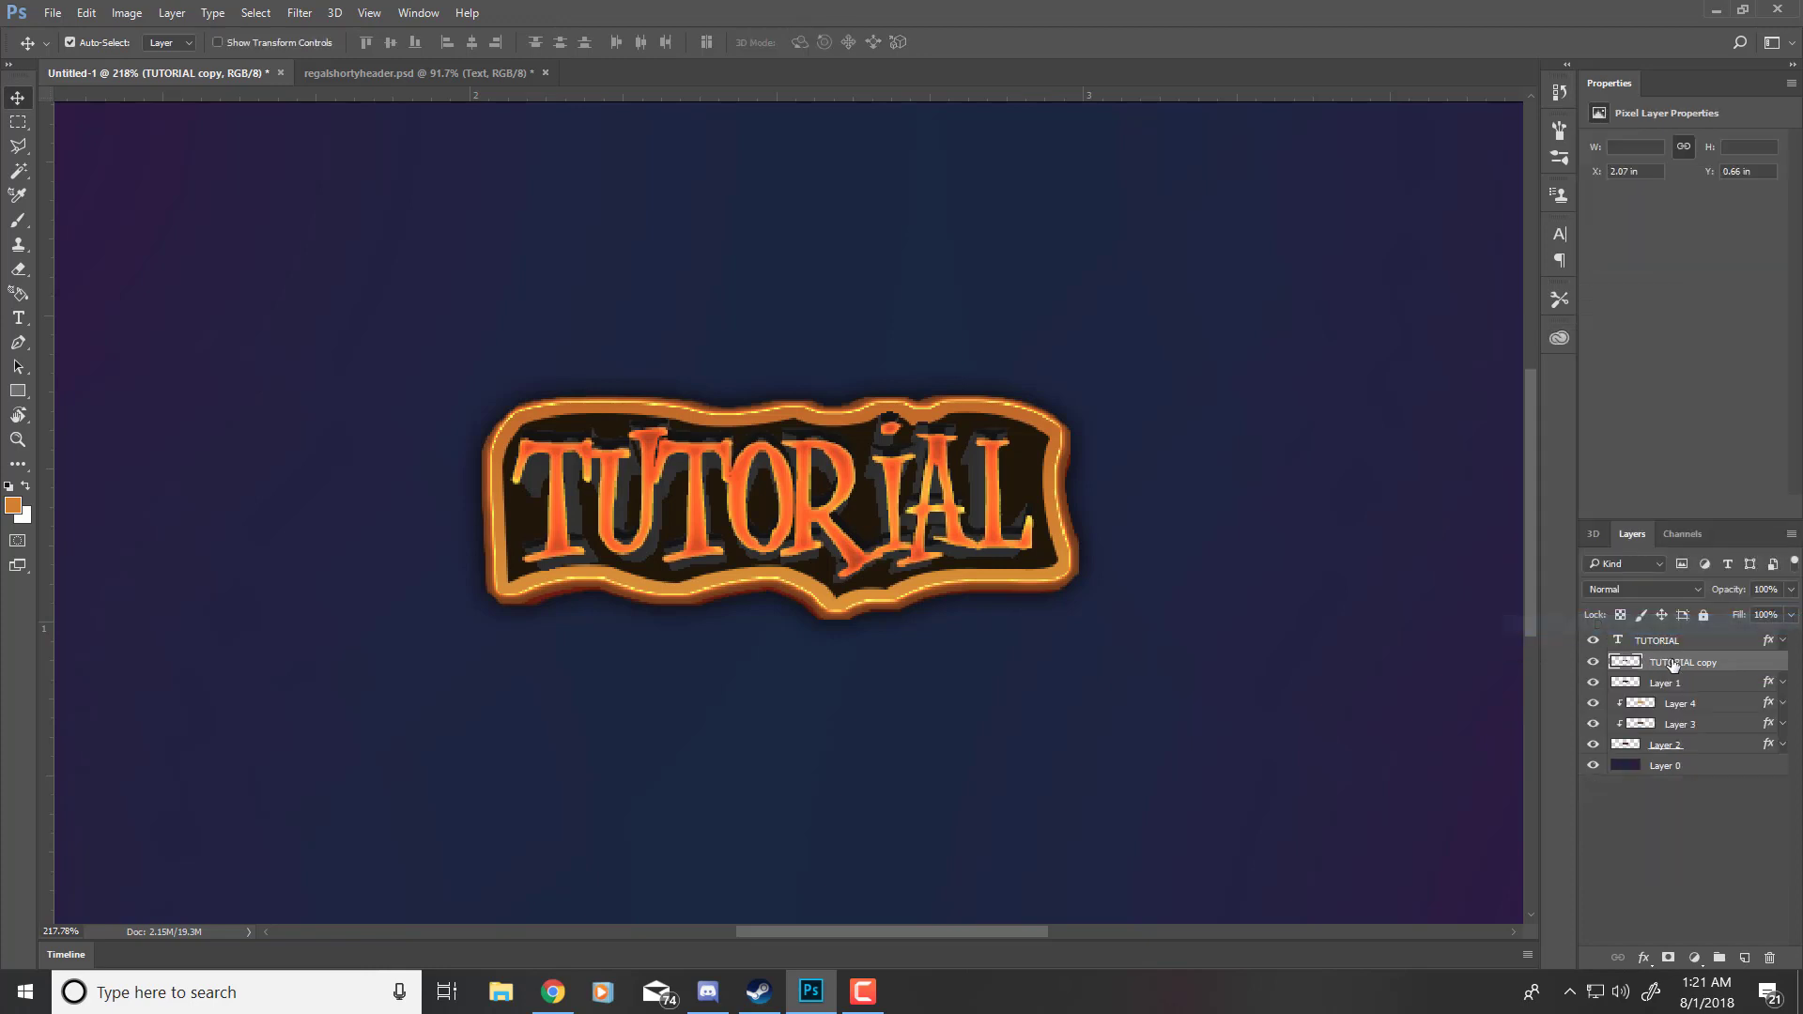
{"action": "left_click", "coordinate": [1778, 42]}
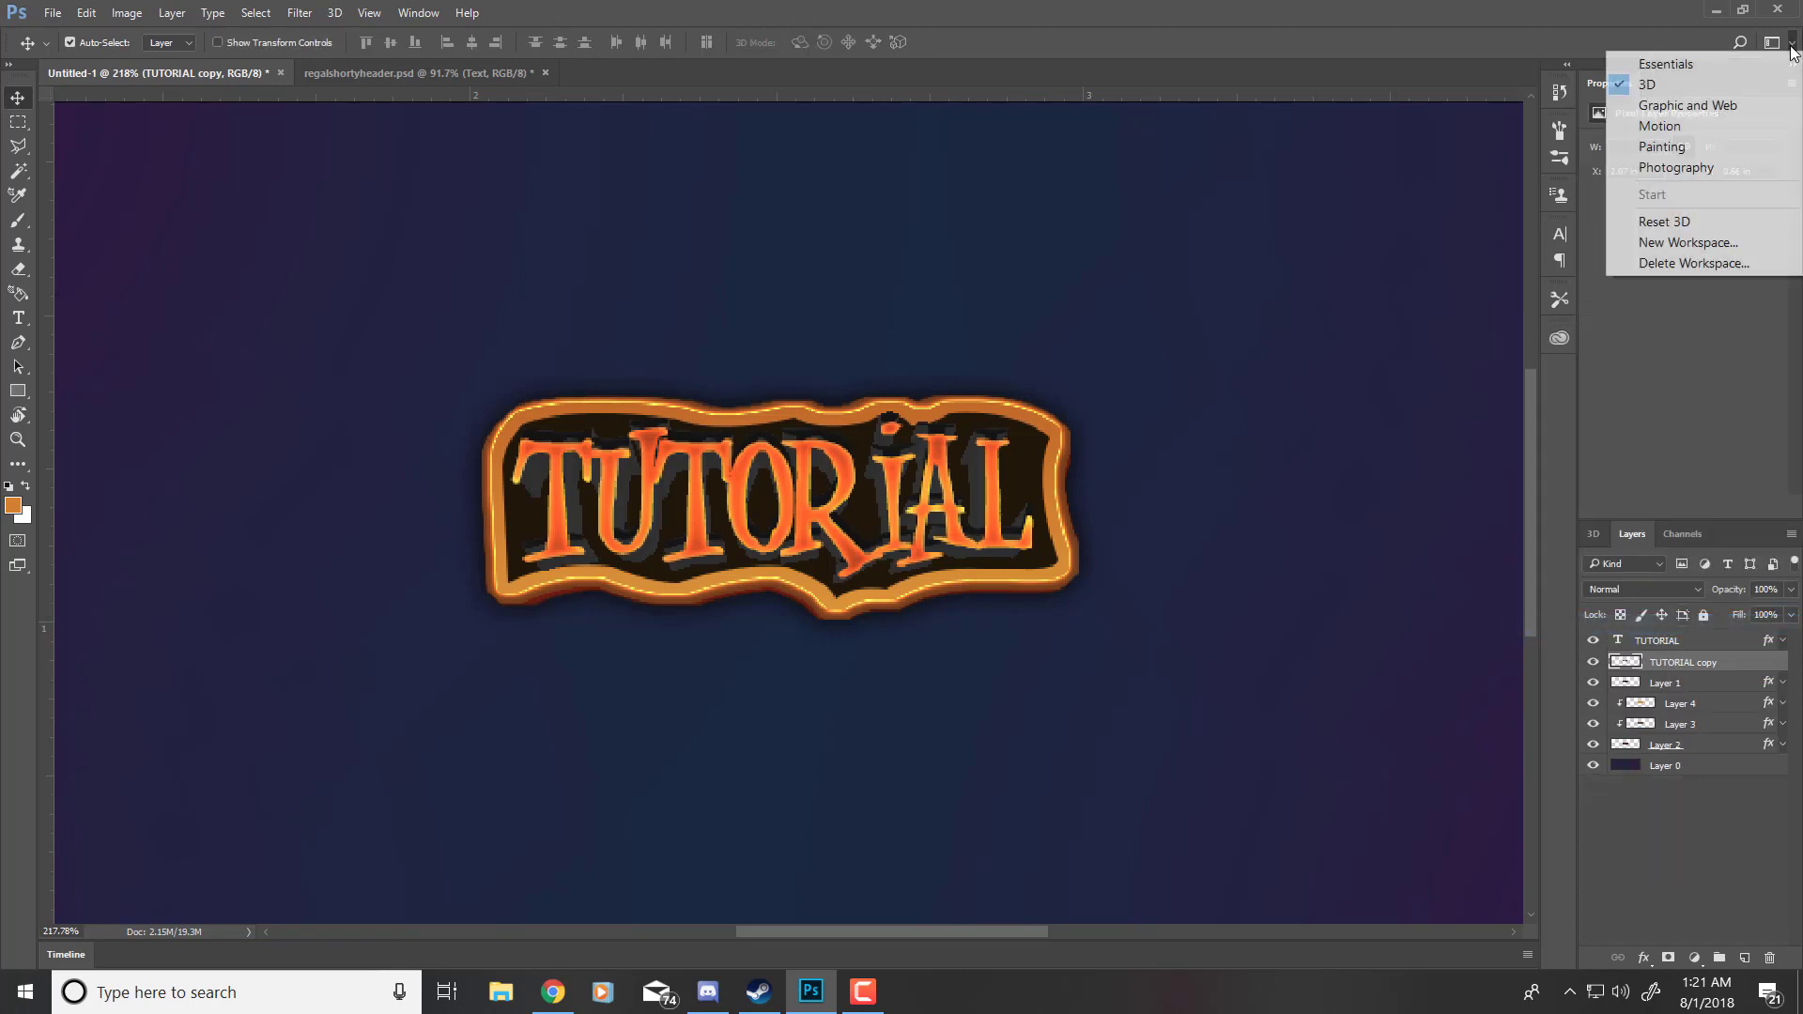
{"action": "left_click", "coordinate": [1715, 69]}
Step: Free-transform the TUTORIAL copy layer and shift it down behind the text to a Y position of 245 px
{"action": "key", "text": "ctrl+t"}
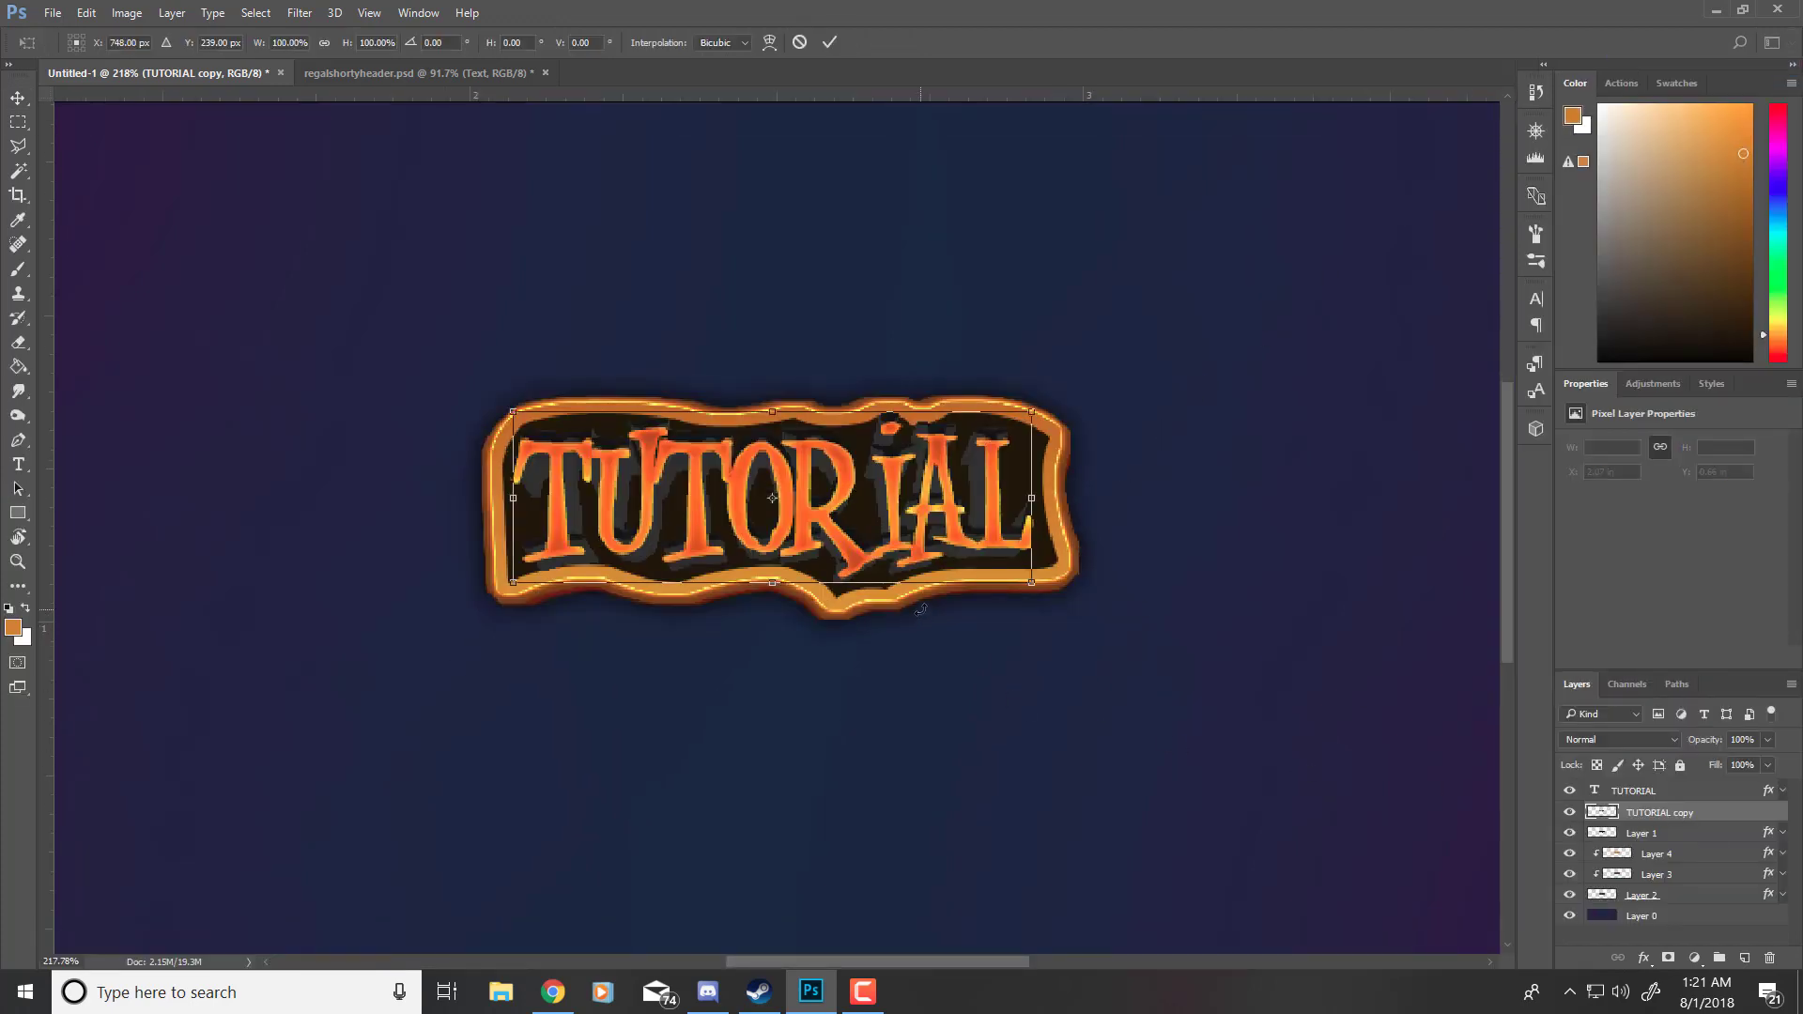
{"action": "key", "text": "Down"}
{"action": "key", "text": "Down"}
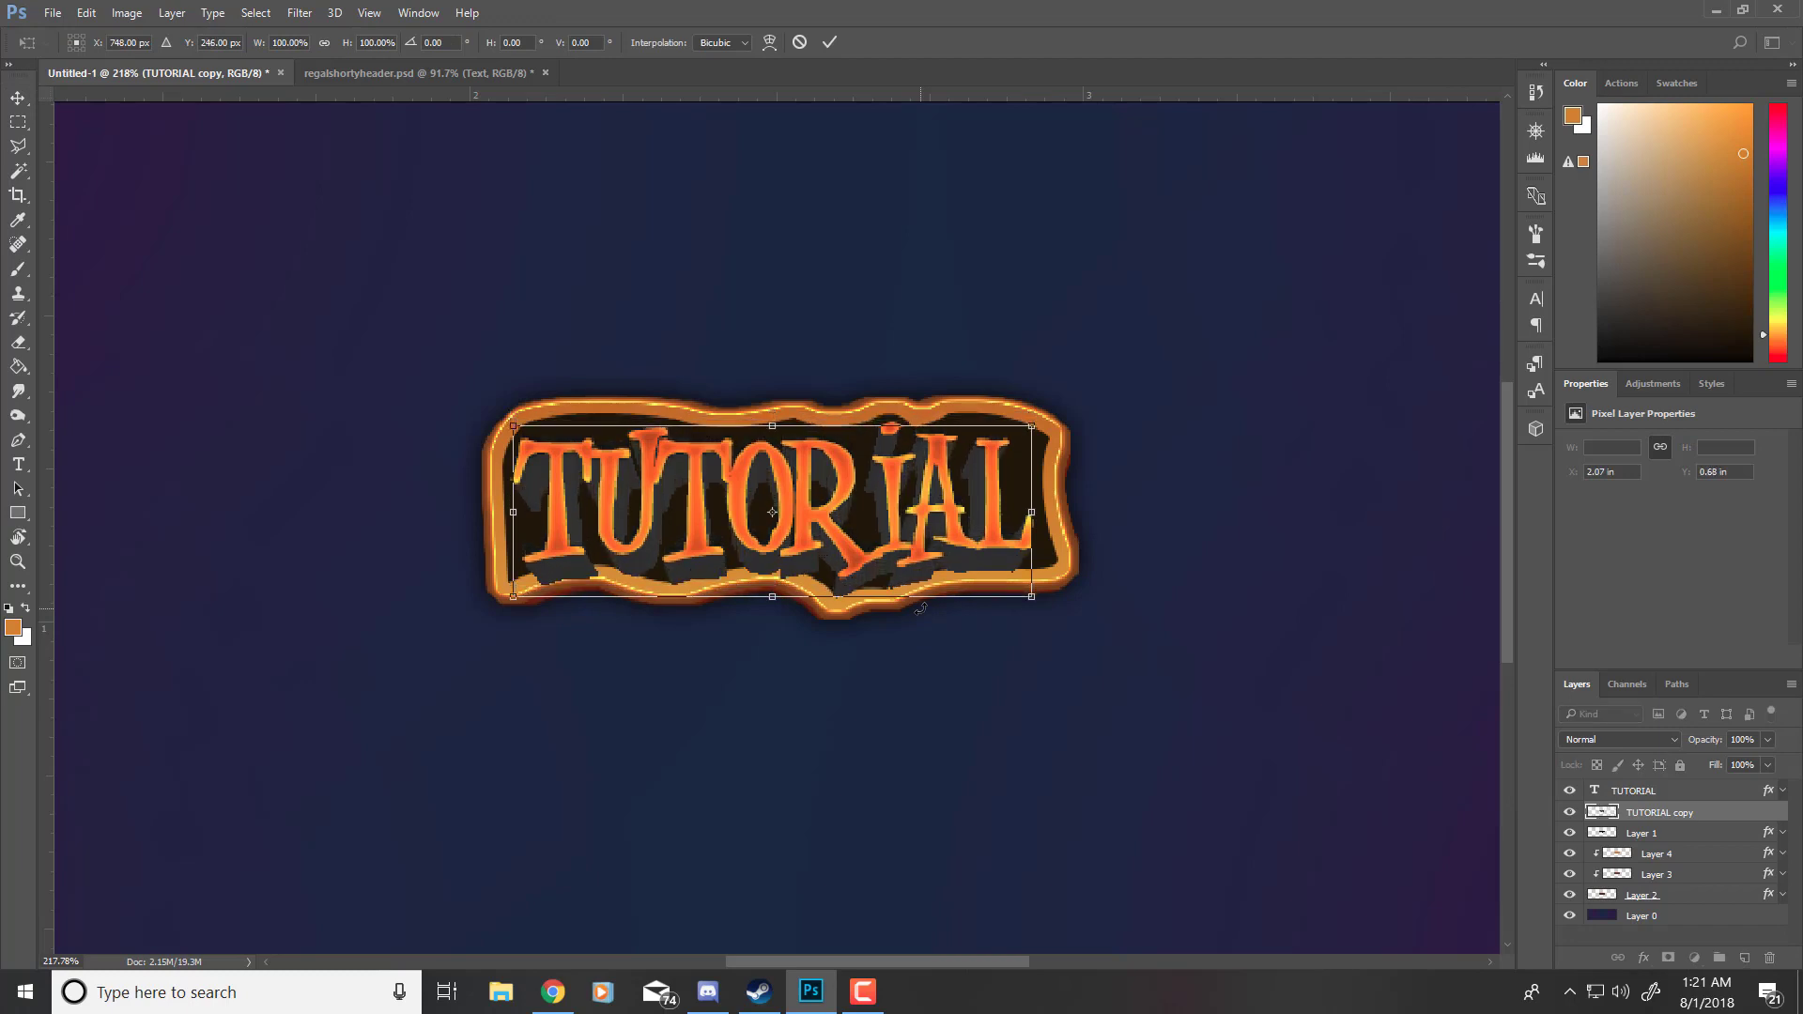
{"action": "key", "text": "Up"}
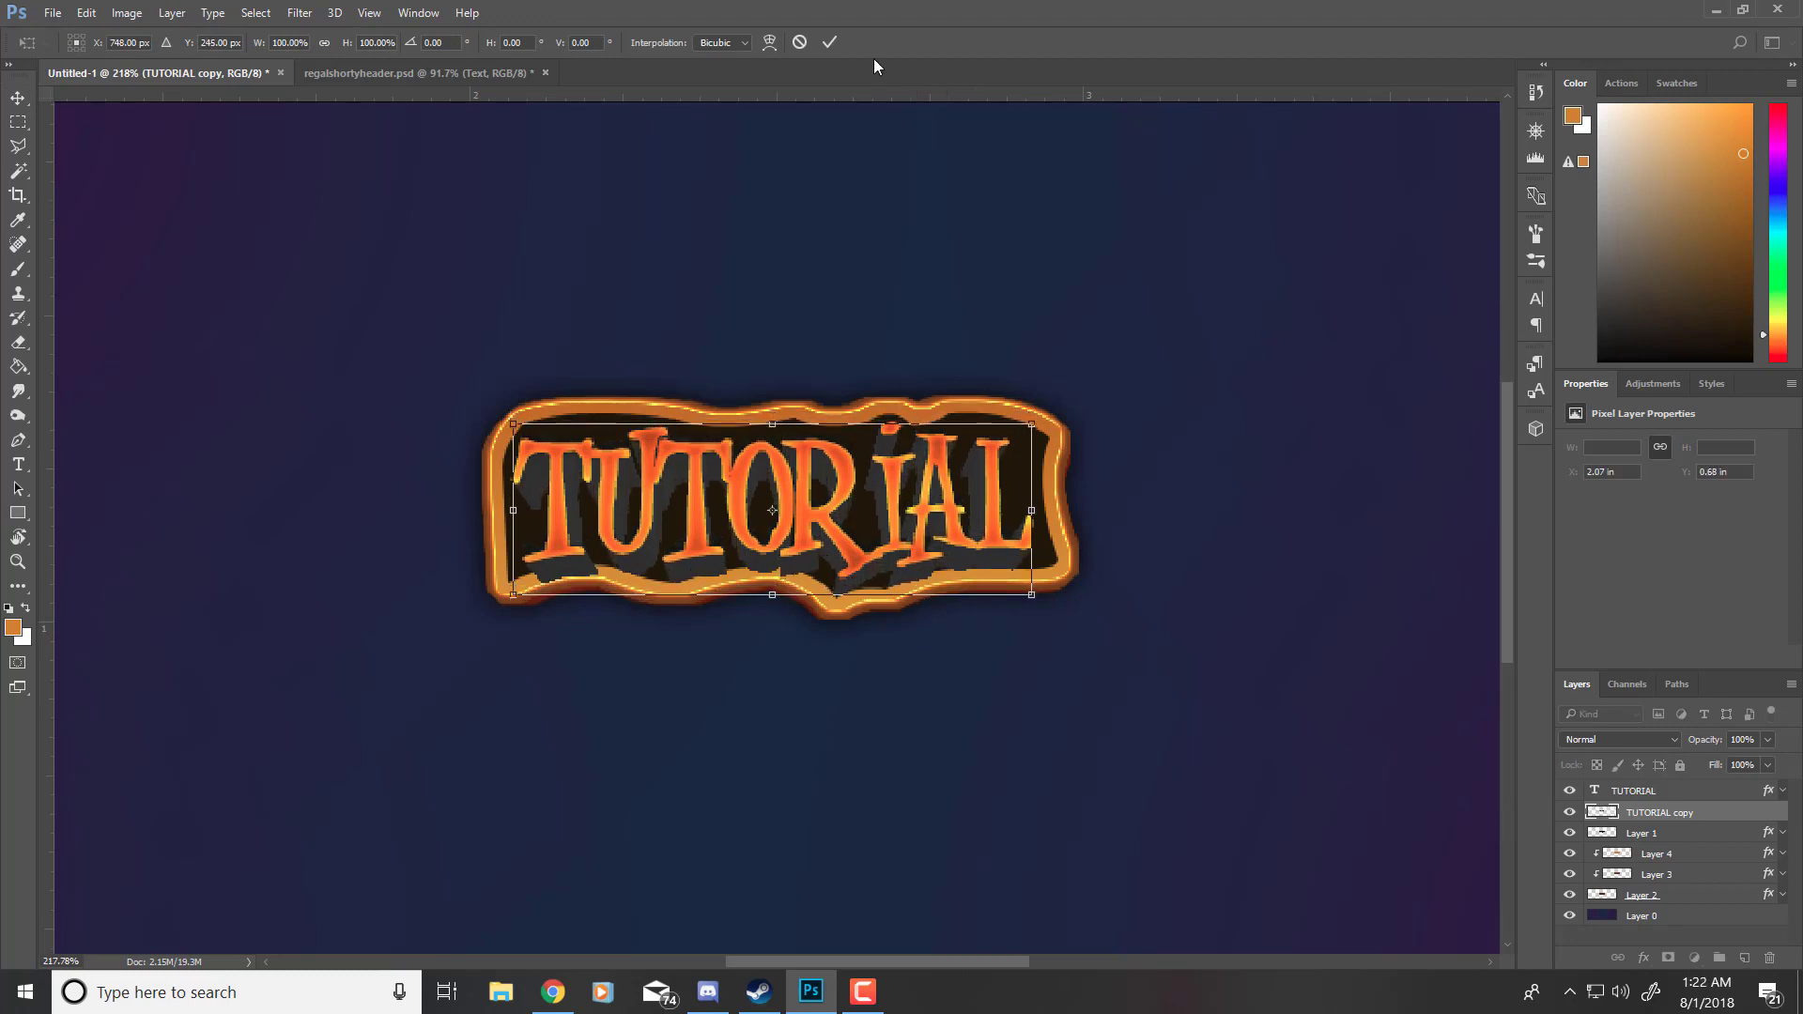
{"action": "left_click", "coordinate": [829, 43]}
Step: Select the TUTORIAL text and TUTORIAL copy layers together and shift both up inside the orange border to Y 242 px
{"action": "scroll", "coordinate": [814, 357], "scroll_direction": "down", "scroll_amount": 13}
{"action": "scroll", "coordinate": [790, 515], "scroll_direction": "up", "scroll_amount": 8}
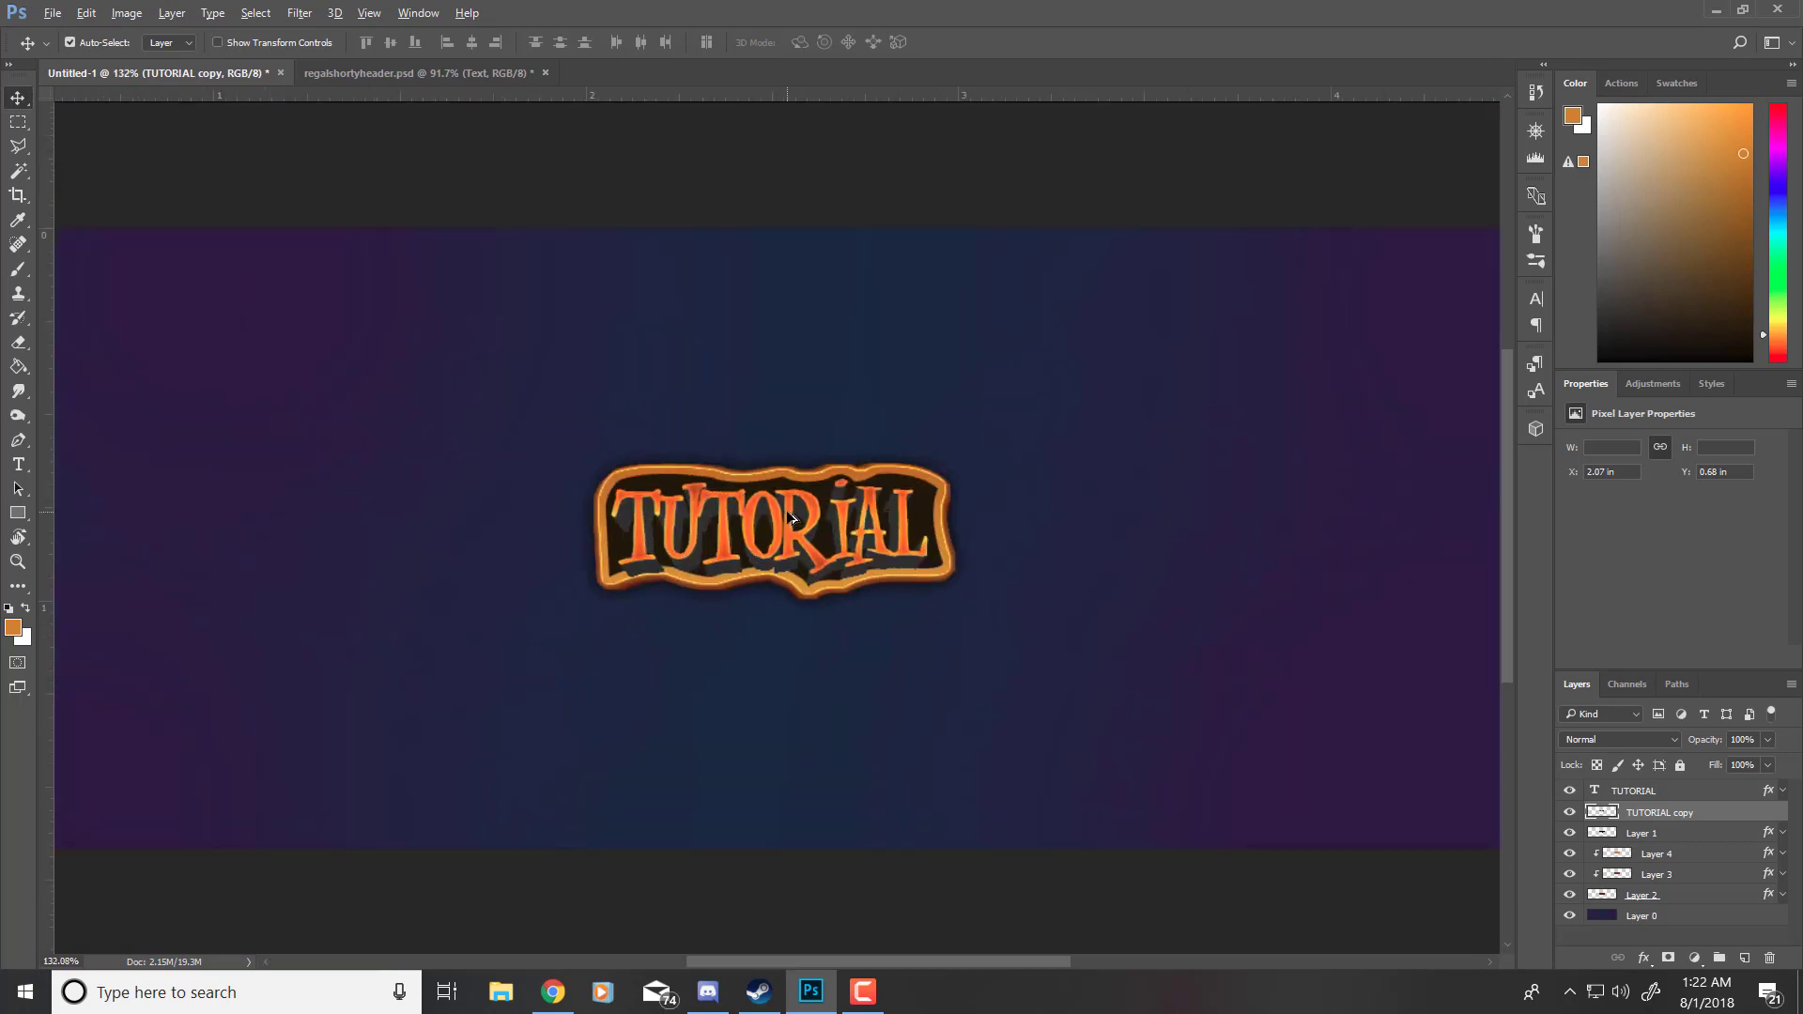
{"action": "scroll", "coordinate": [790, 516], "scroll_direction": "up", "scroll_amount": 7}
{"action": "left_click", "coordinate": [1617, 793], "text": "shift"}
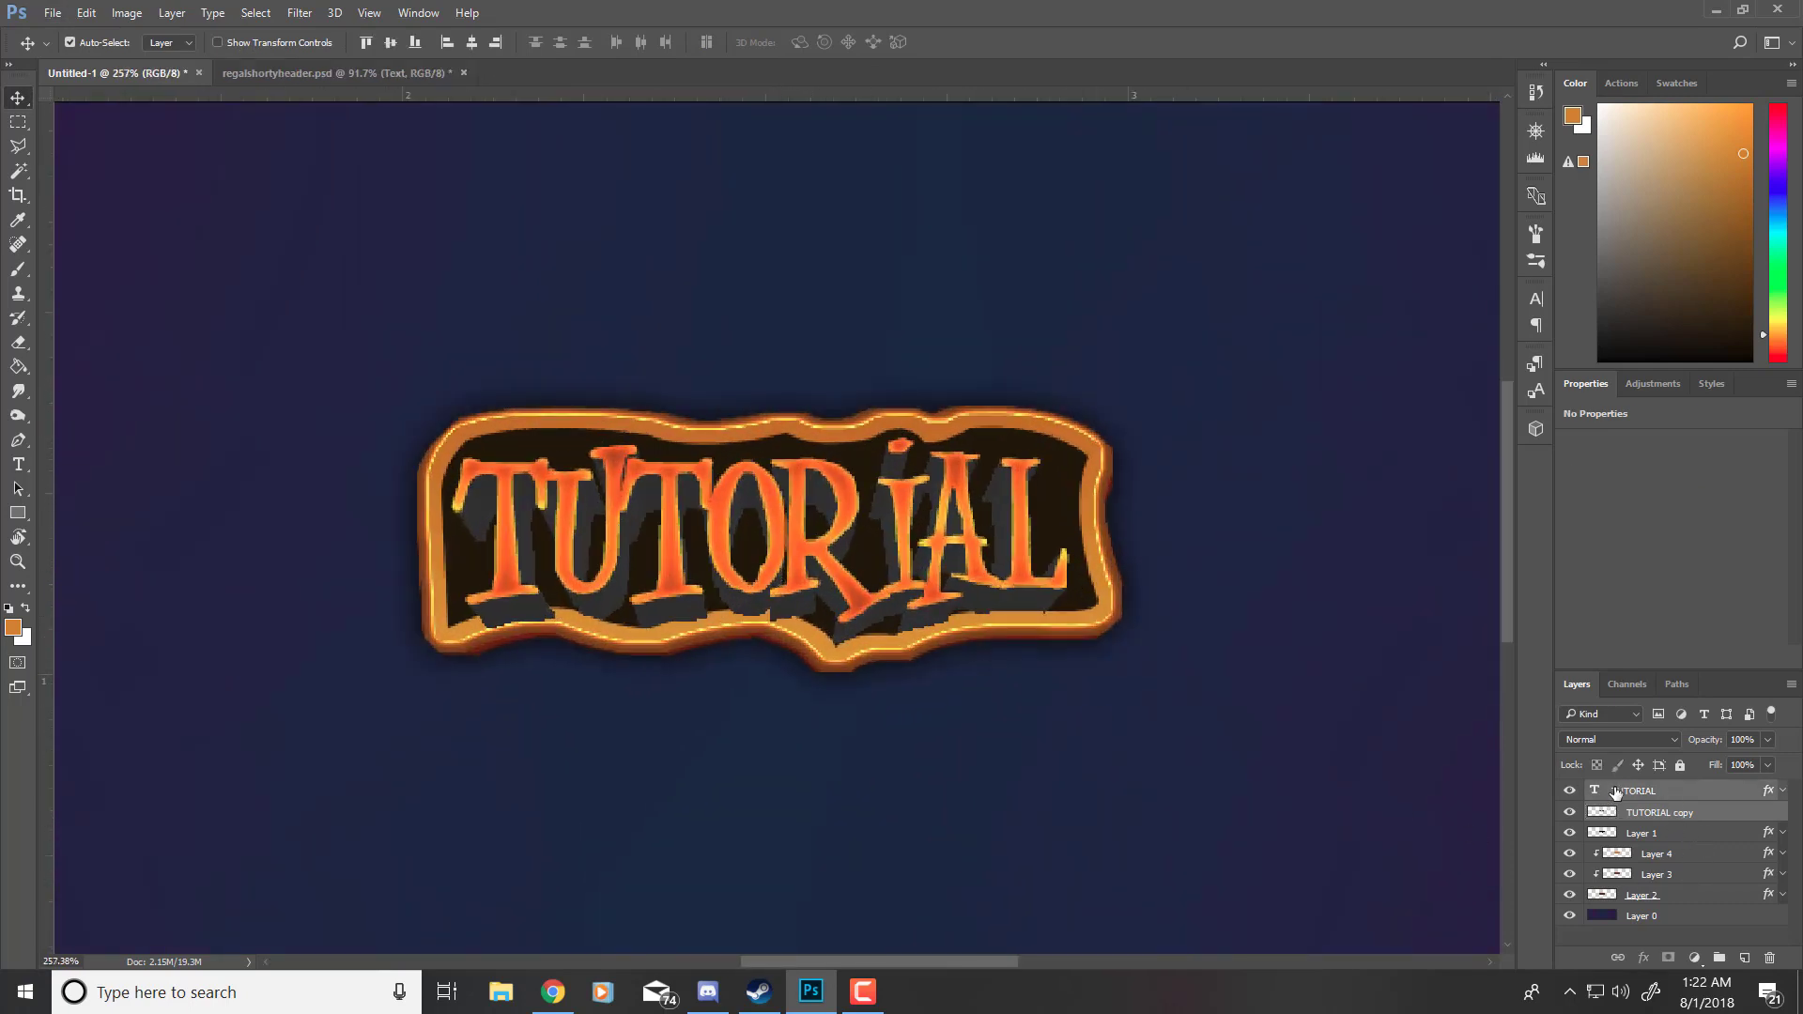
{"action": "key", "text": "ctrl+t"}
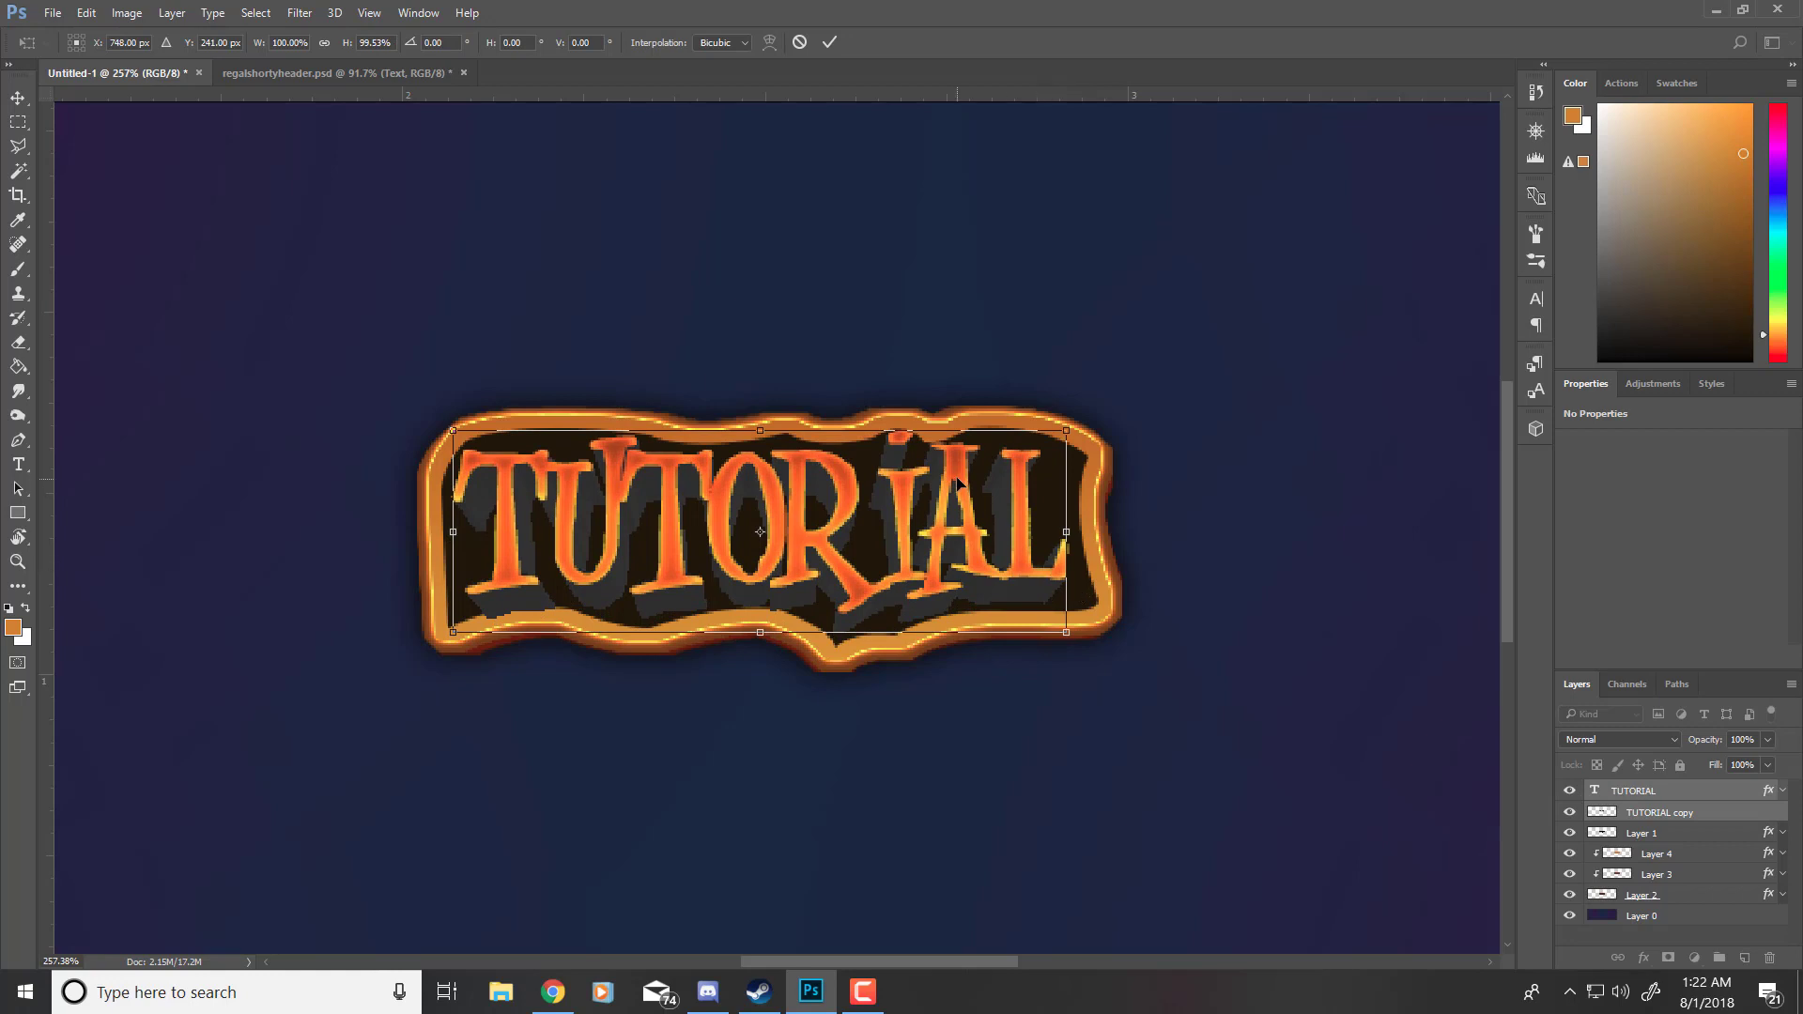
{"action": "key", "text": "Down"}
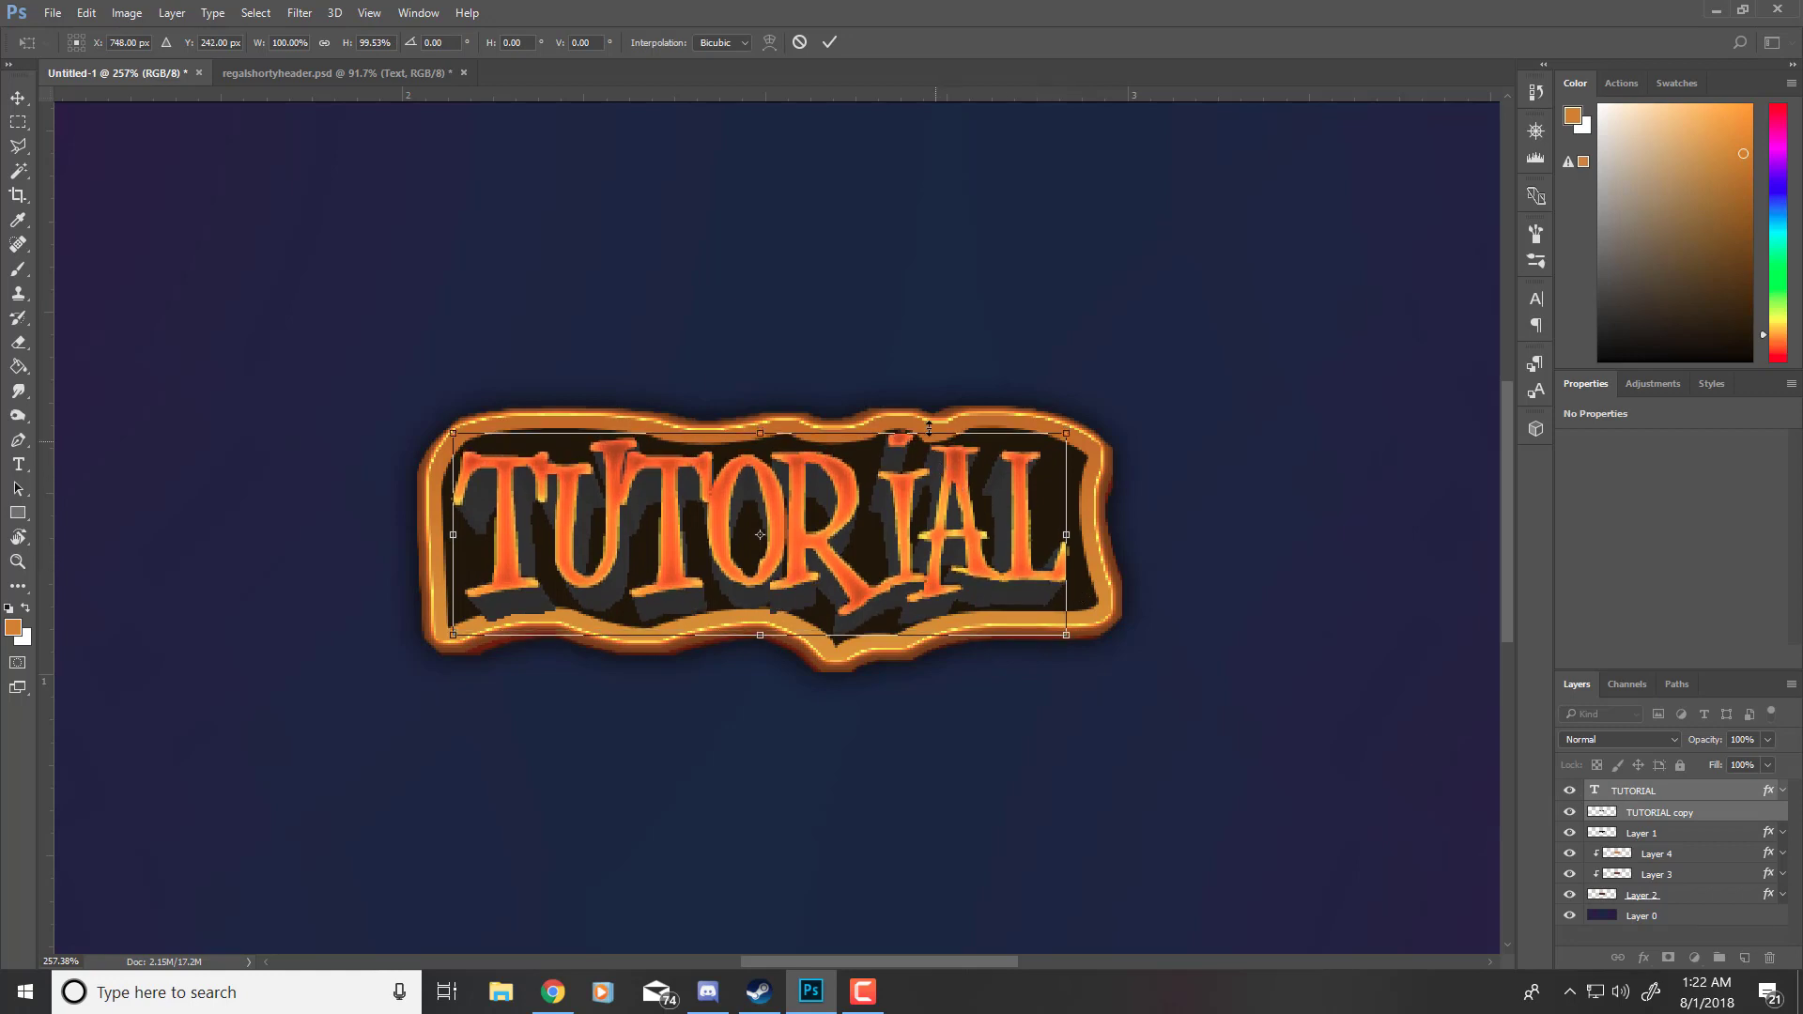
{"action": "left_click", "coordinate": [832, 47]}
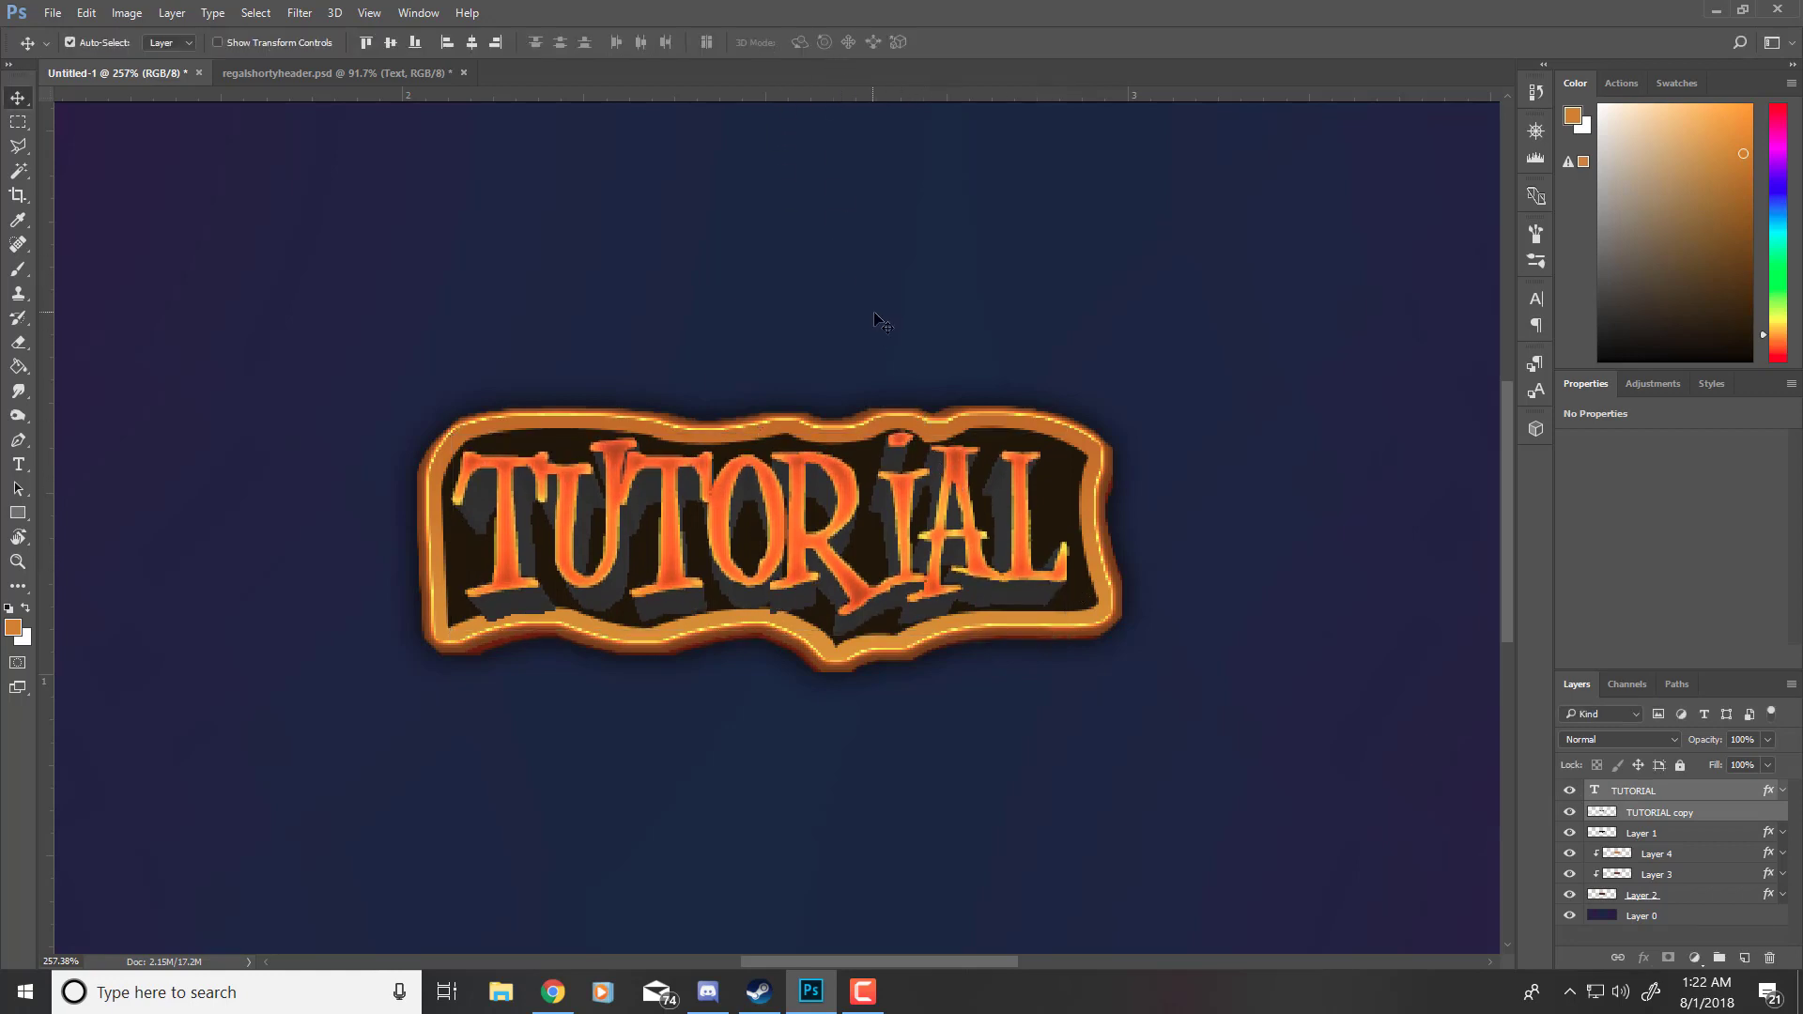
{"action": "key", "text": "ctrl+t"}
{"action": "left_click", "coordinate": [830, 43]}
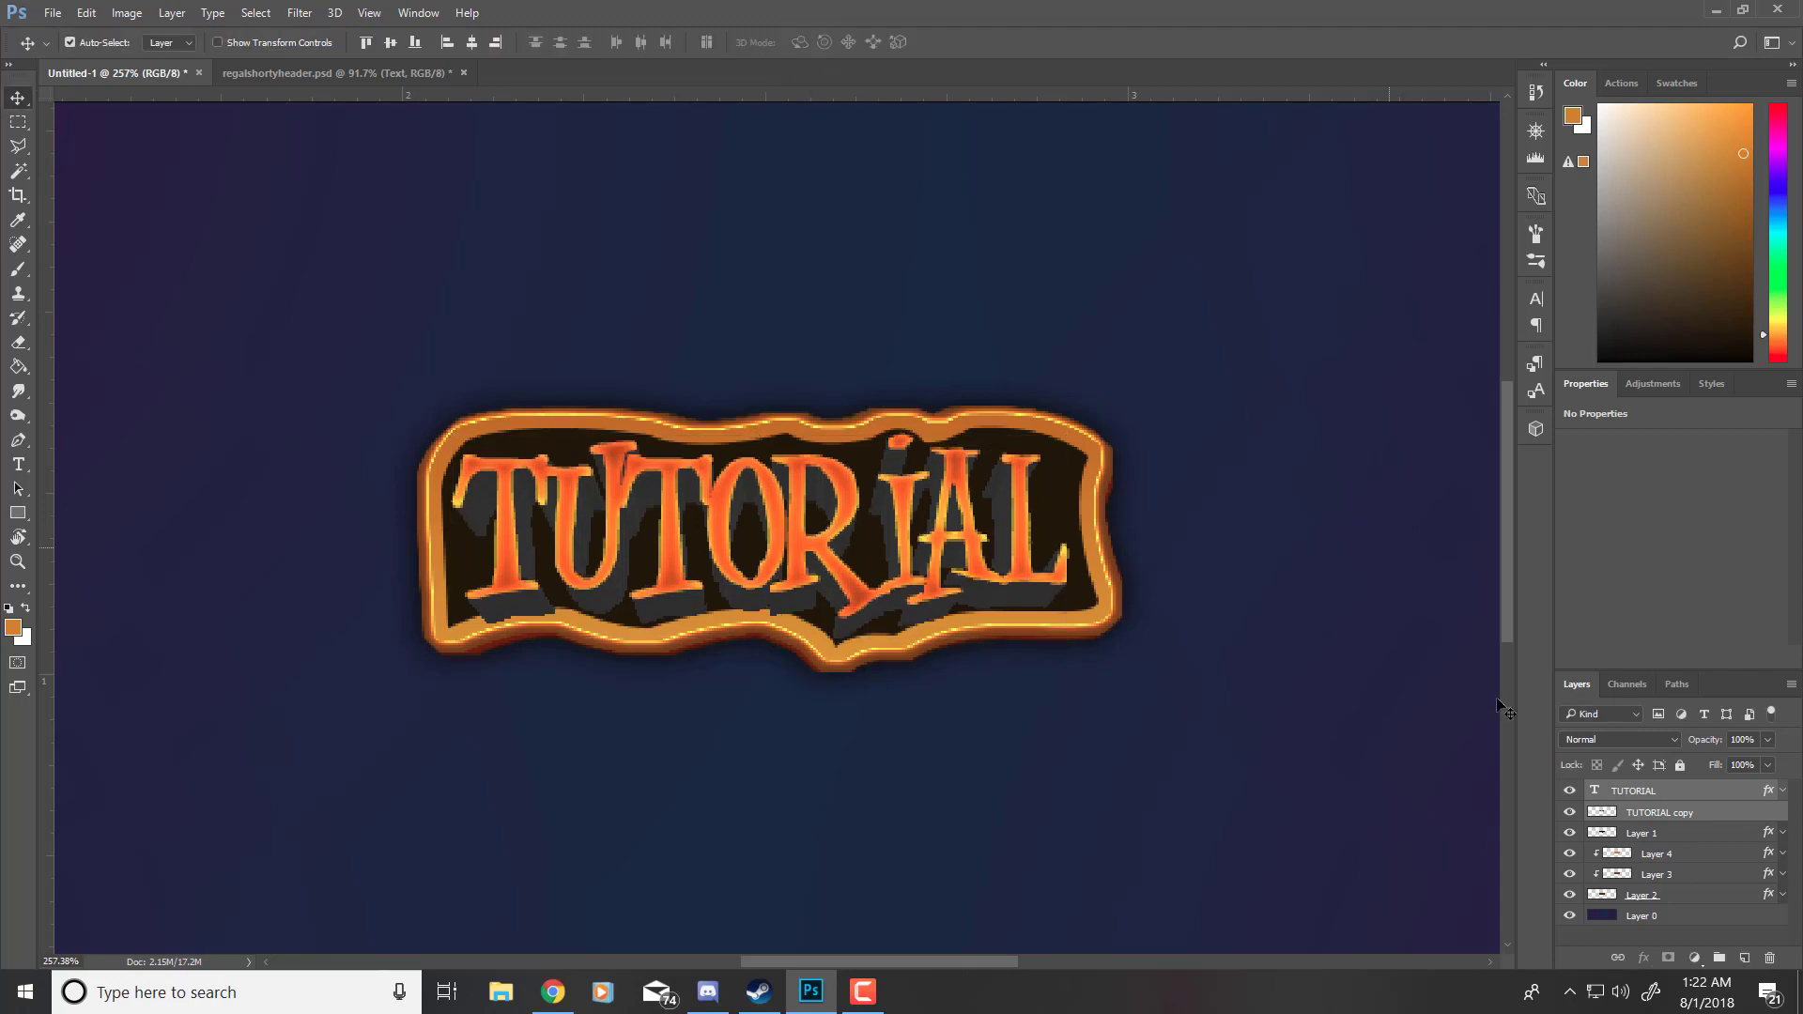
{"action": "left_click", "coordinate": [1604, 815]}
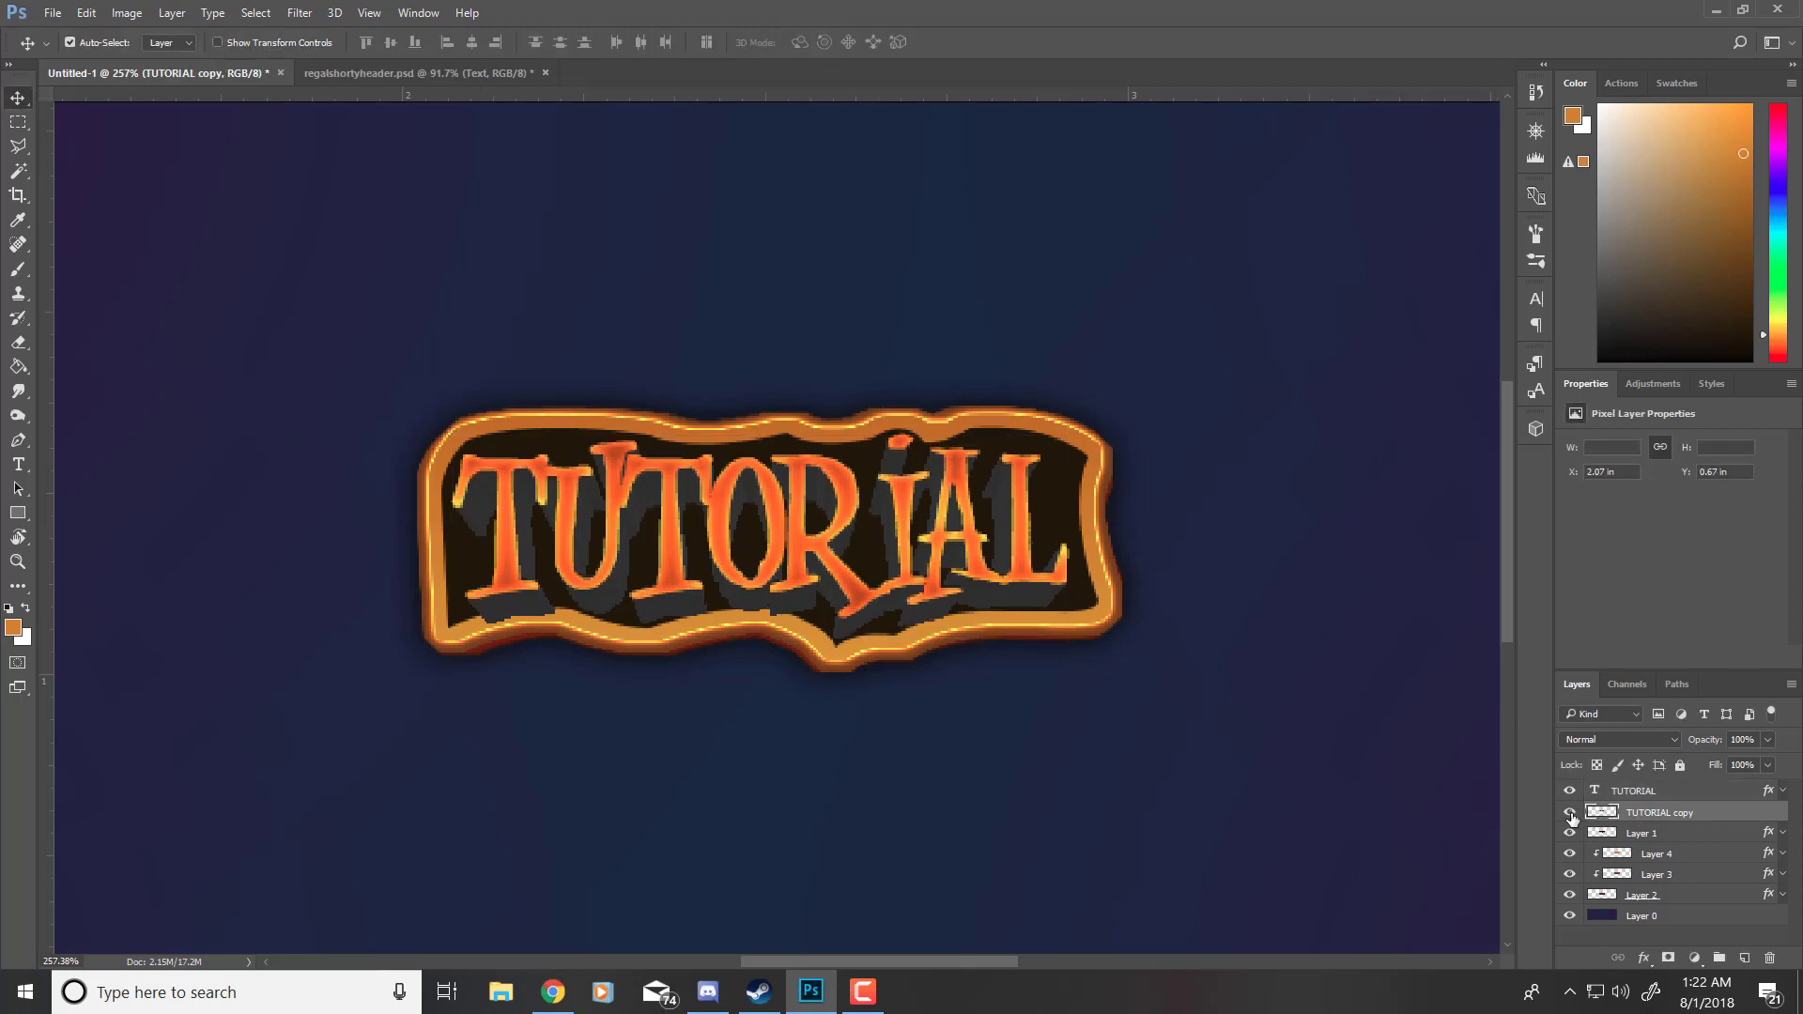
{"action": "double_click", "coordinate": [1602, 812]}
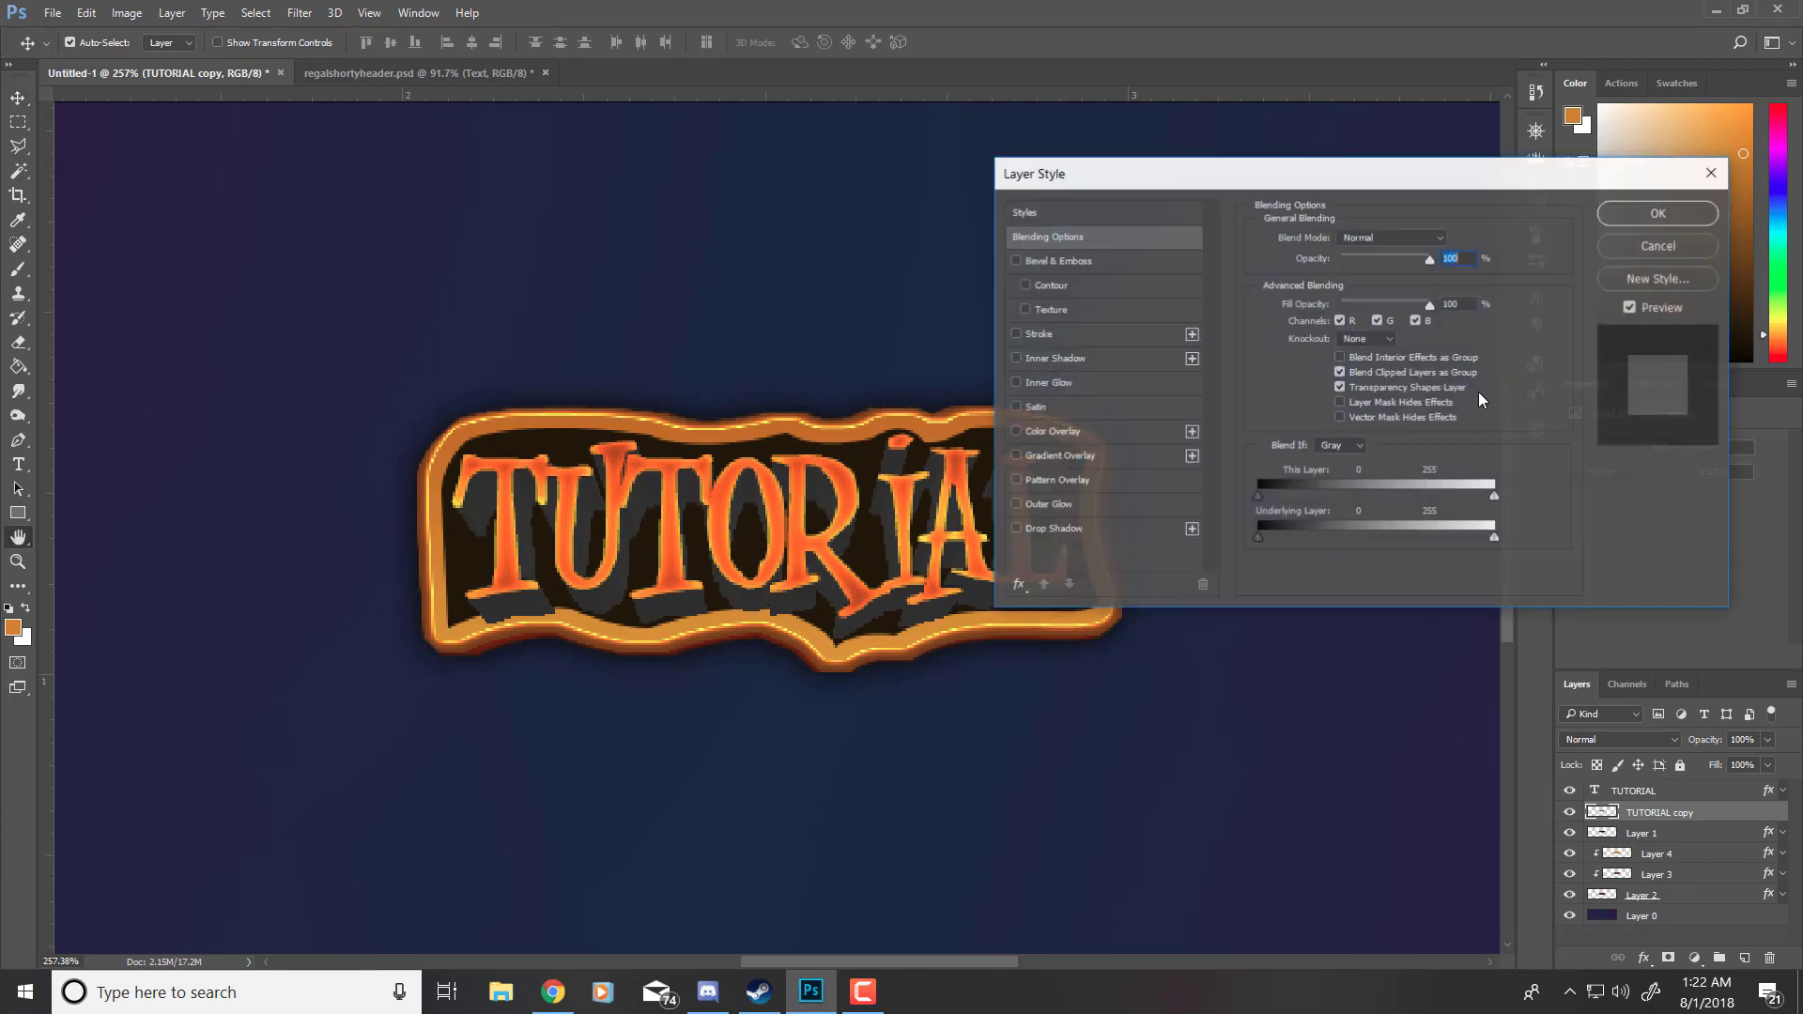
{"action": "left_click", "coordinate": [1639, 250]}
{"action": "right_click", "coordinate": [1613, 813]}
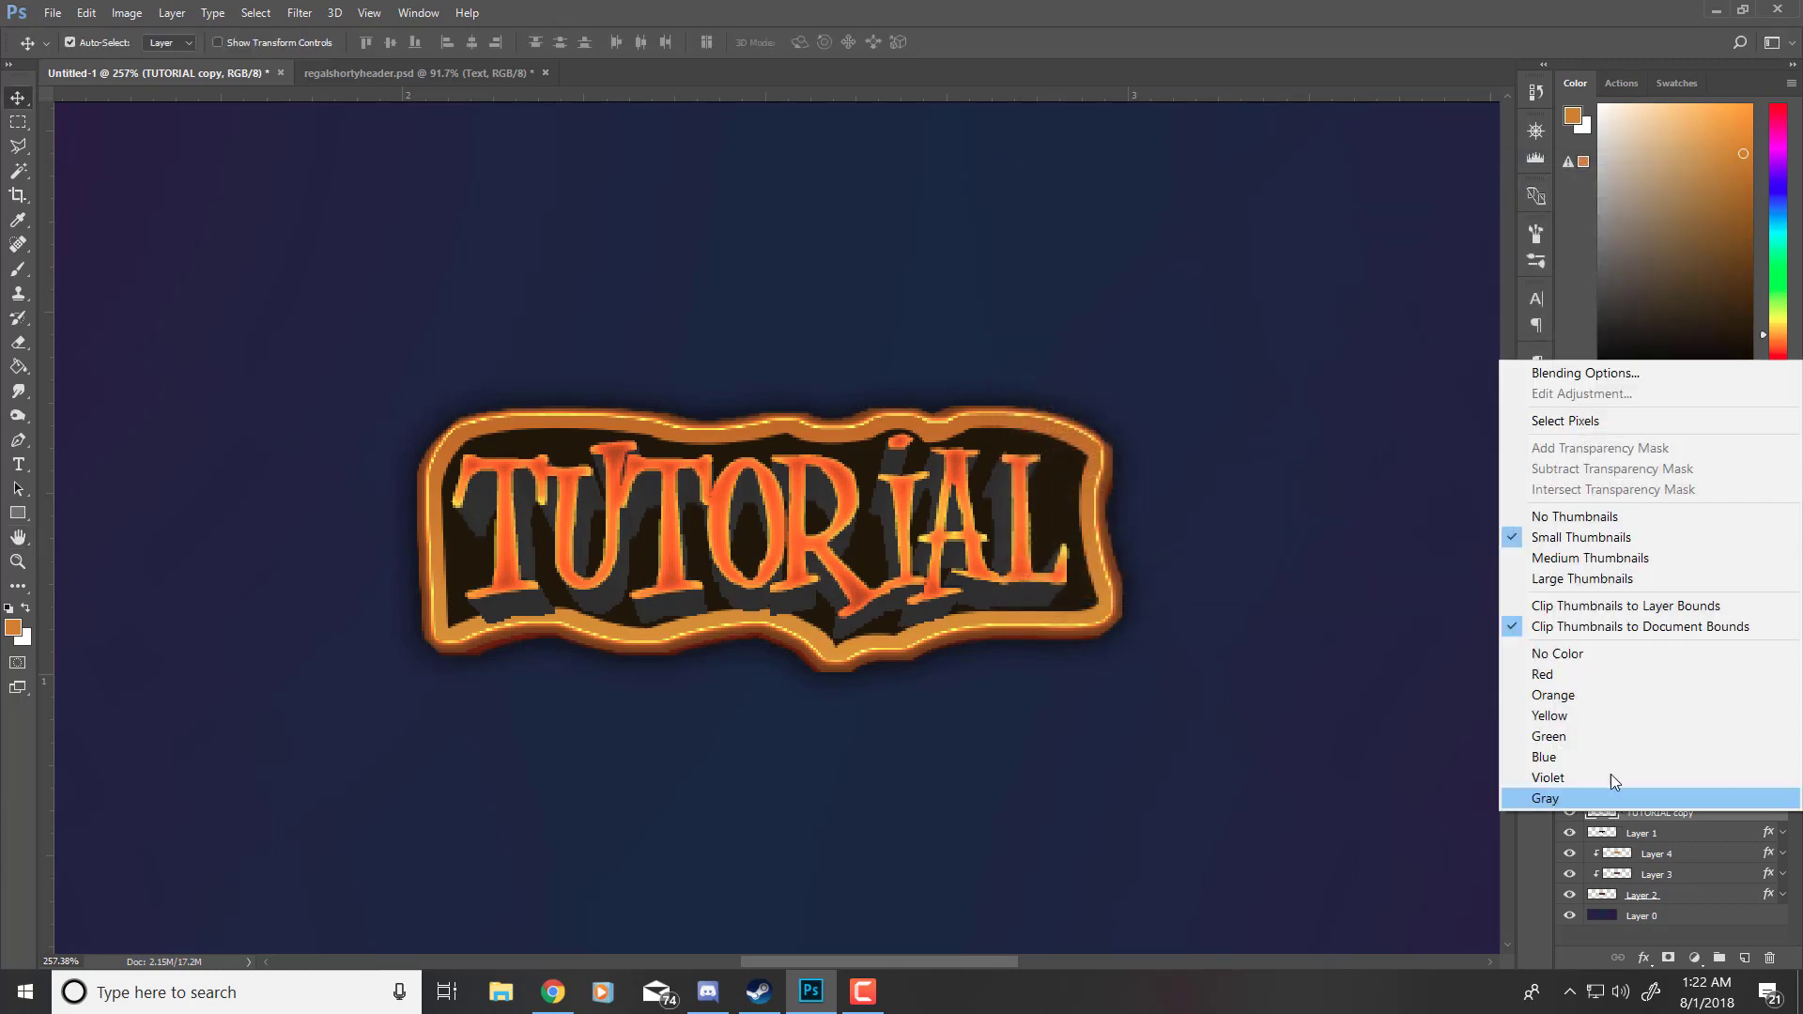
{"action": "left_click", "coordinate": [1565, 421]}
{"action": "scroll", "coordinate": [523, 537], "scroll_direction": "up", "scroll_amount": 6}
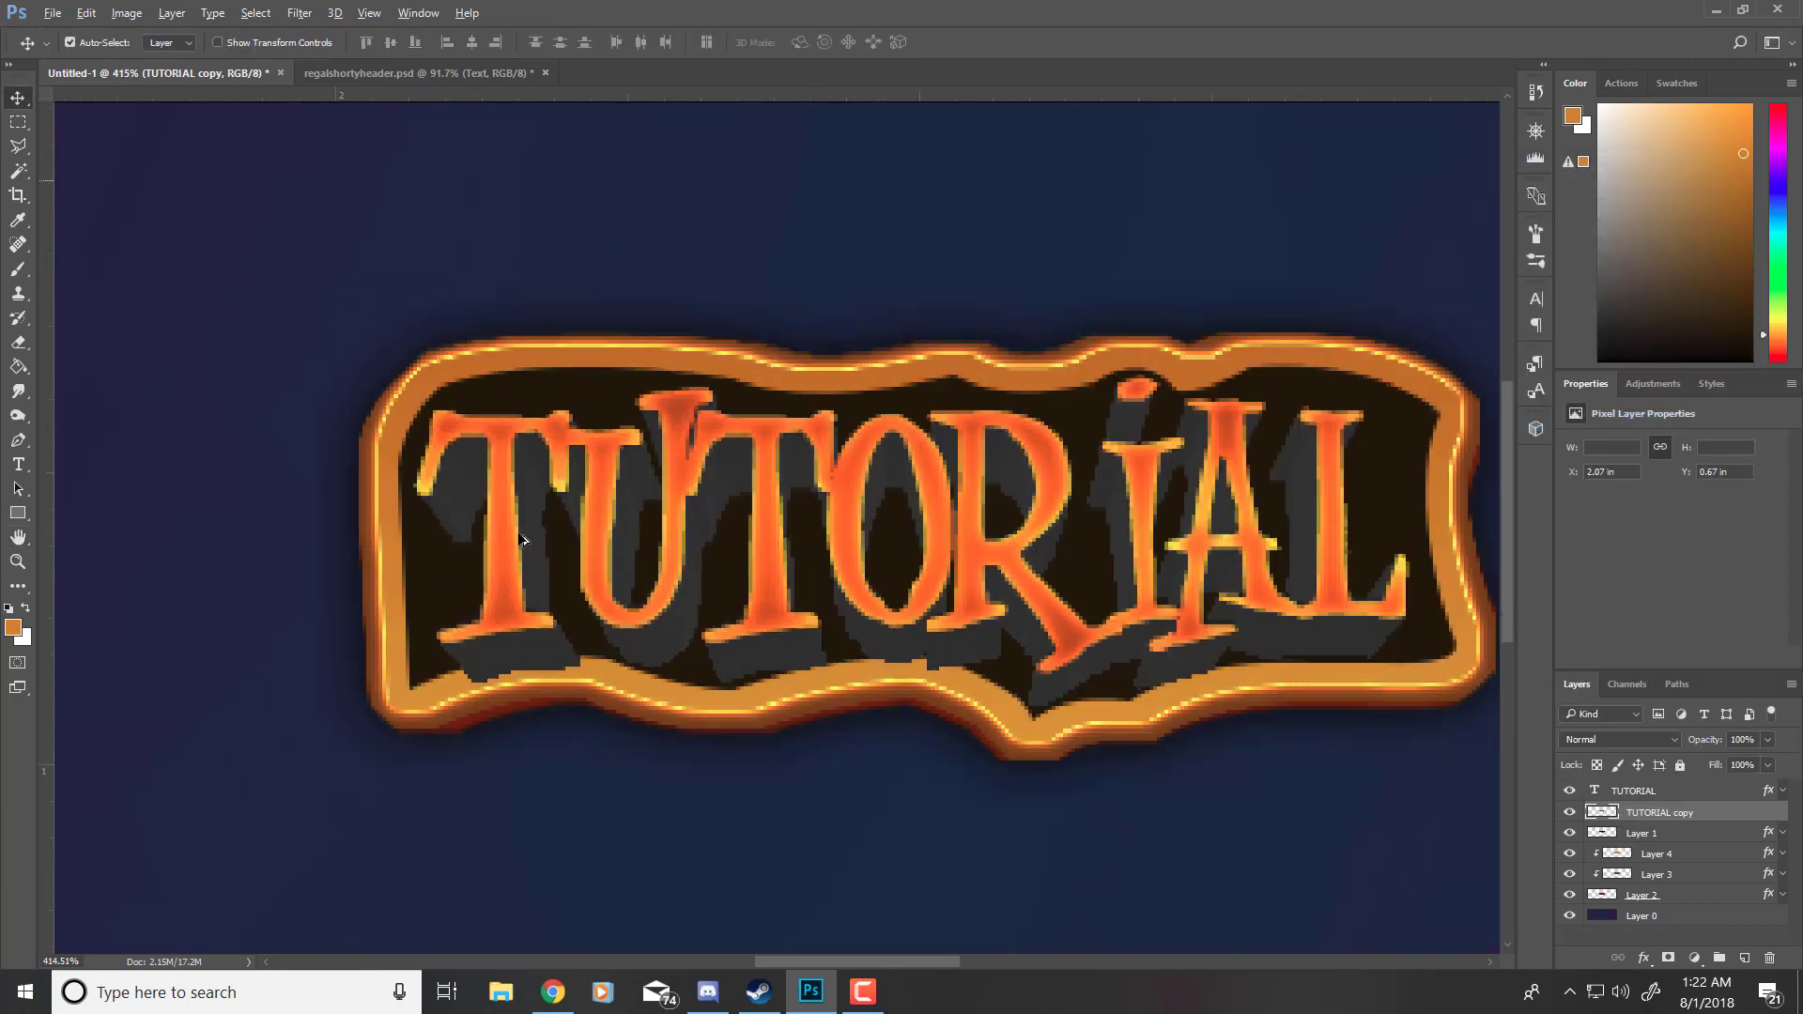
{"action": "scroll", "coordinate": [610, 567], "scroll_direction": "down", "scroll_amount": 5}
{"action": "scroll", "coordinate": [613, 572], "scroll_direction": "down", "scroll_amount": 6}
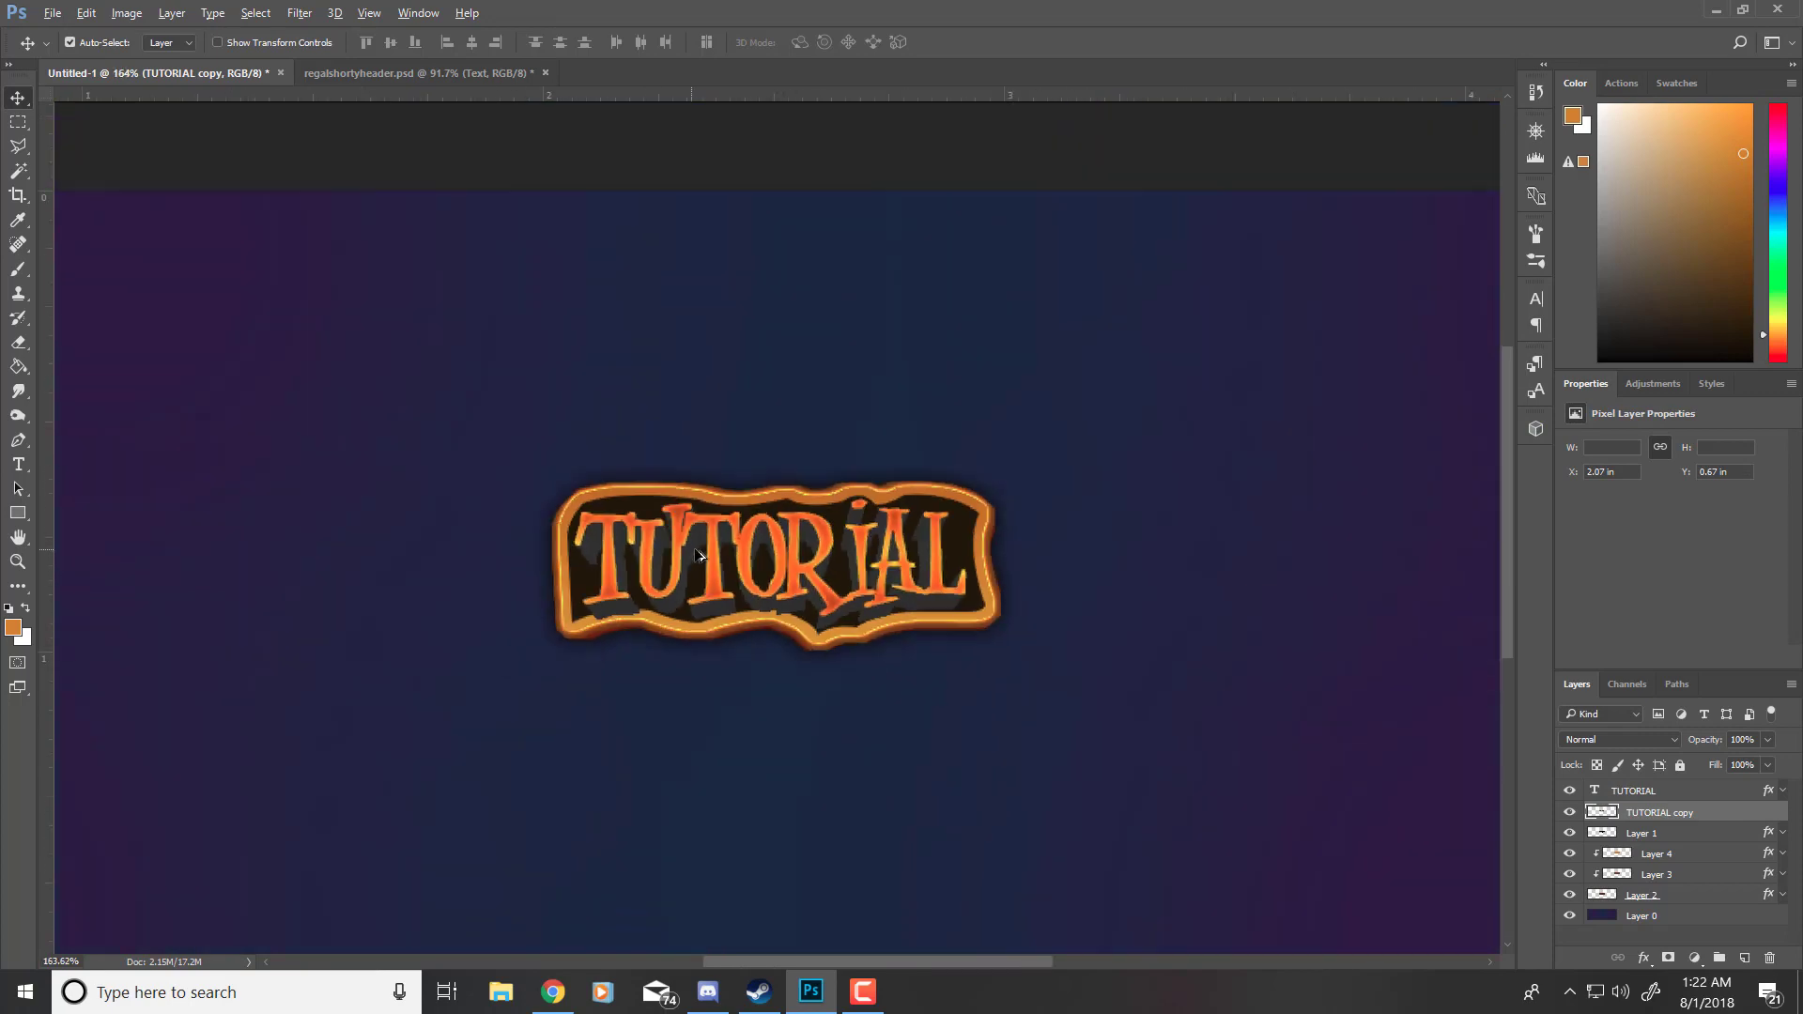
{"action": "scroll", "coordinate": [789, 564], "scroll_direction": "up", "scroll_amount": 4}
{"action": "scroll", "coordinate": [776, 540], "scroll_direction": "up", "scroll_amount": 3}
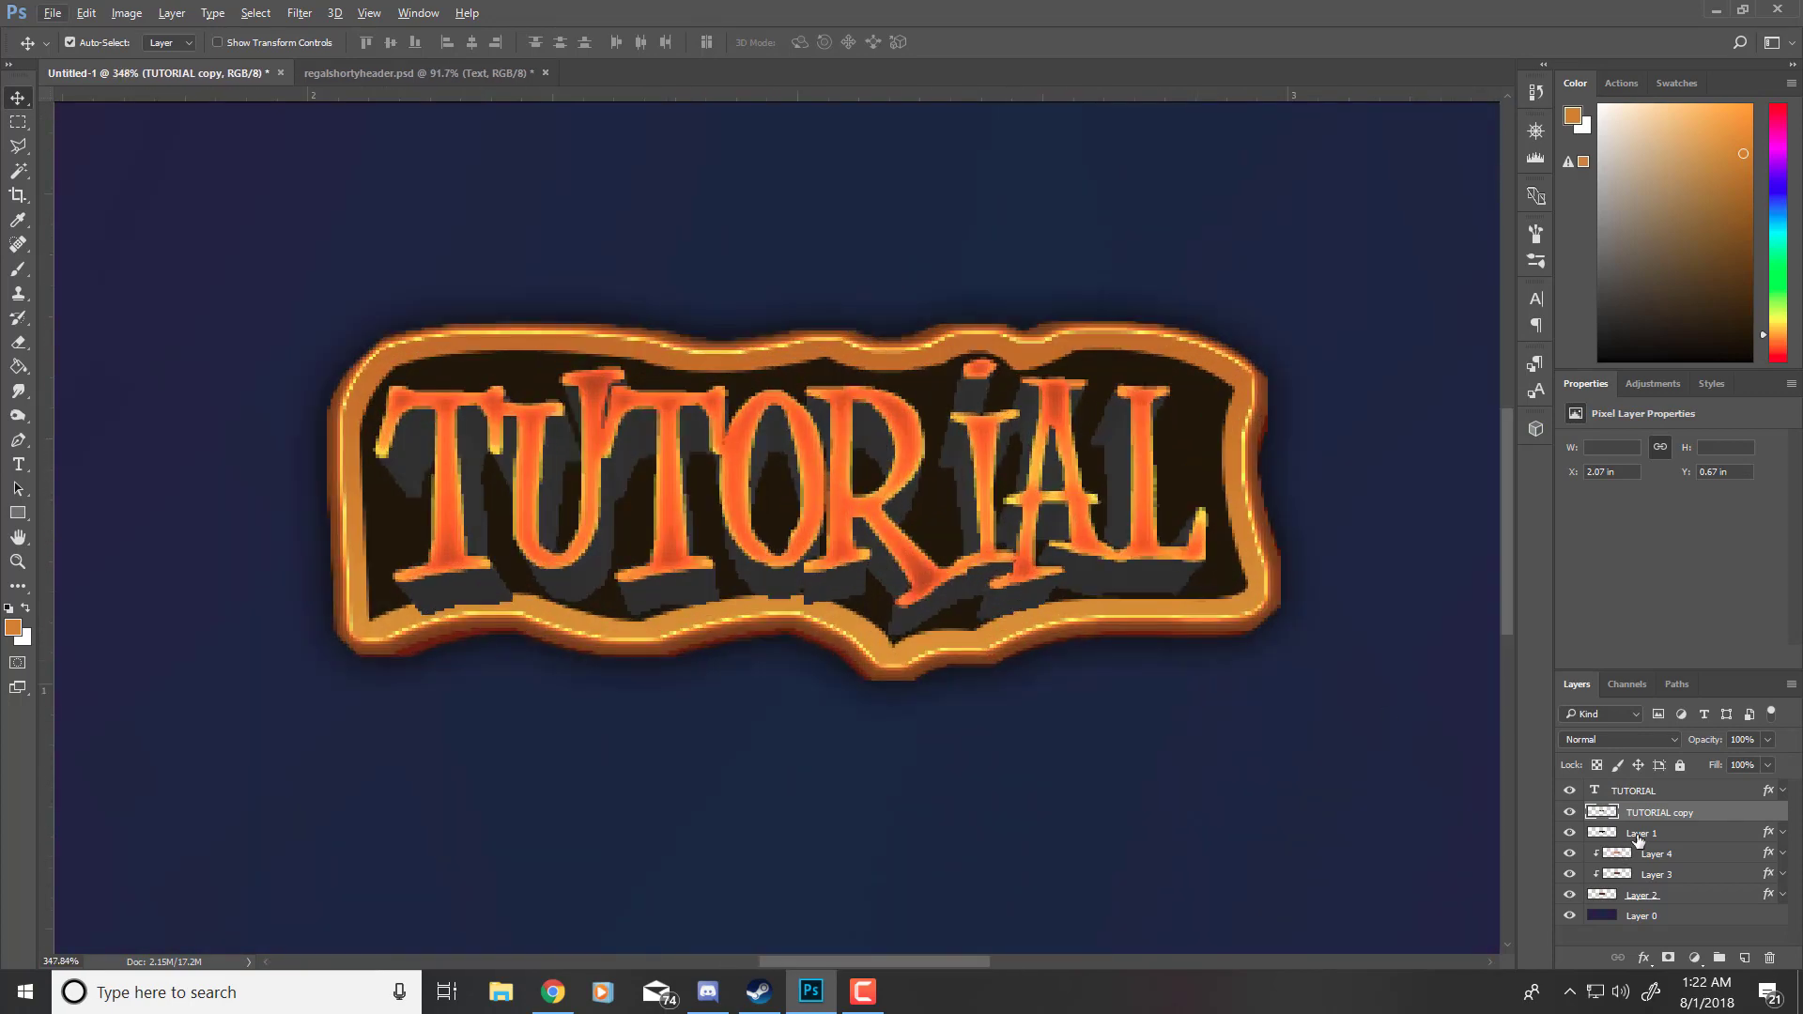
Step: Select the pixels of the TUTORIAL copy layer and feather the selection
{"action": "right_click", "coordinate": [1601, 814]}
{"action": "left_click", "coordinate": [1566, 423]}
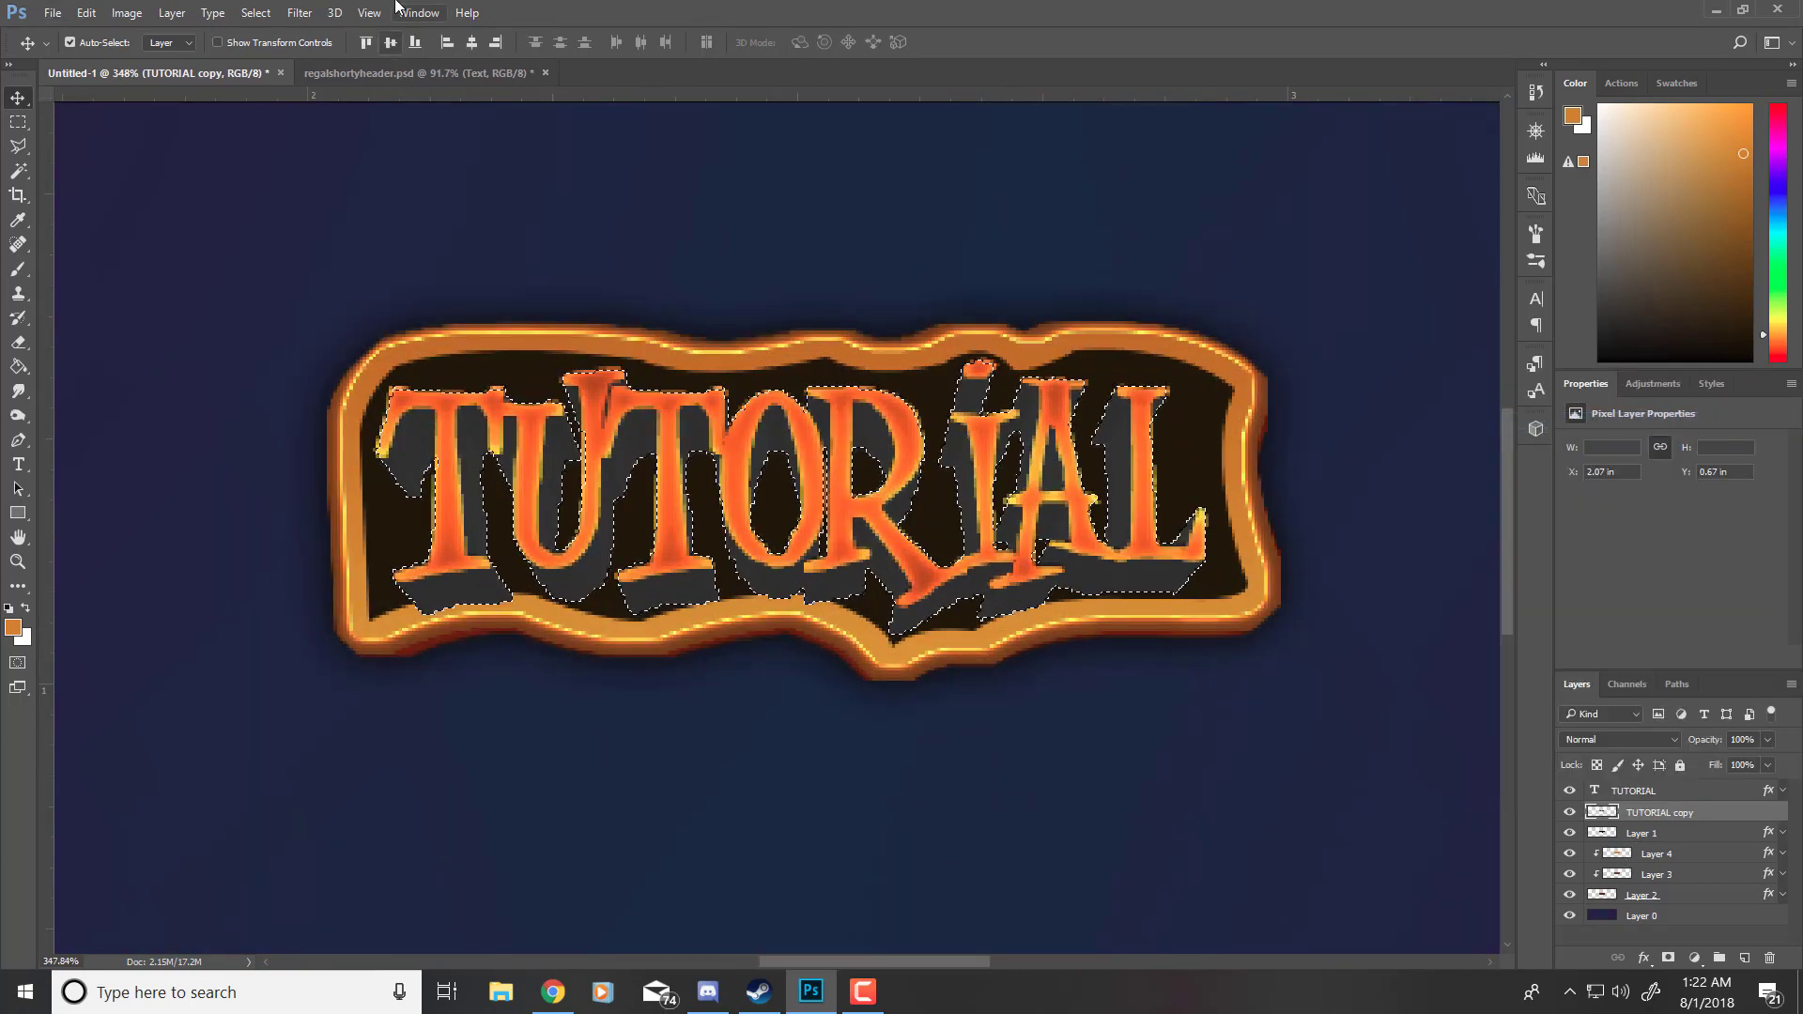
{"action": "left_click", "coordinate": [256, 12]}
{"action": "mouse_move", "coordinate": [404, 314]}
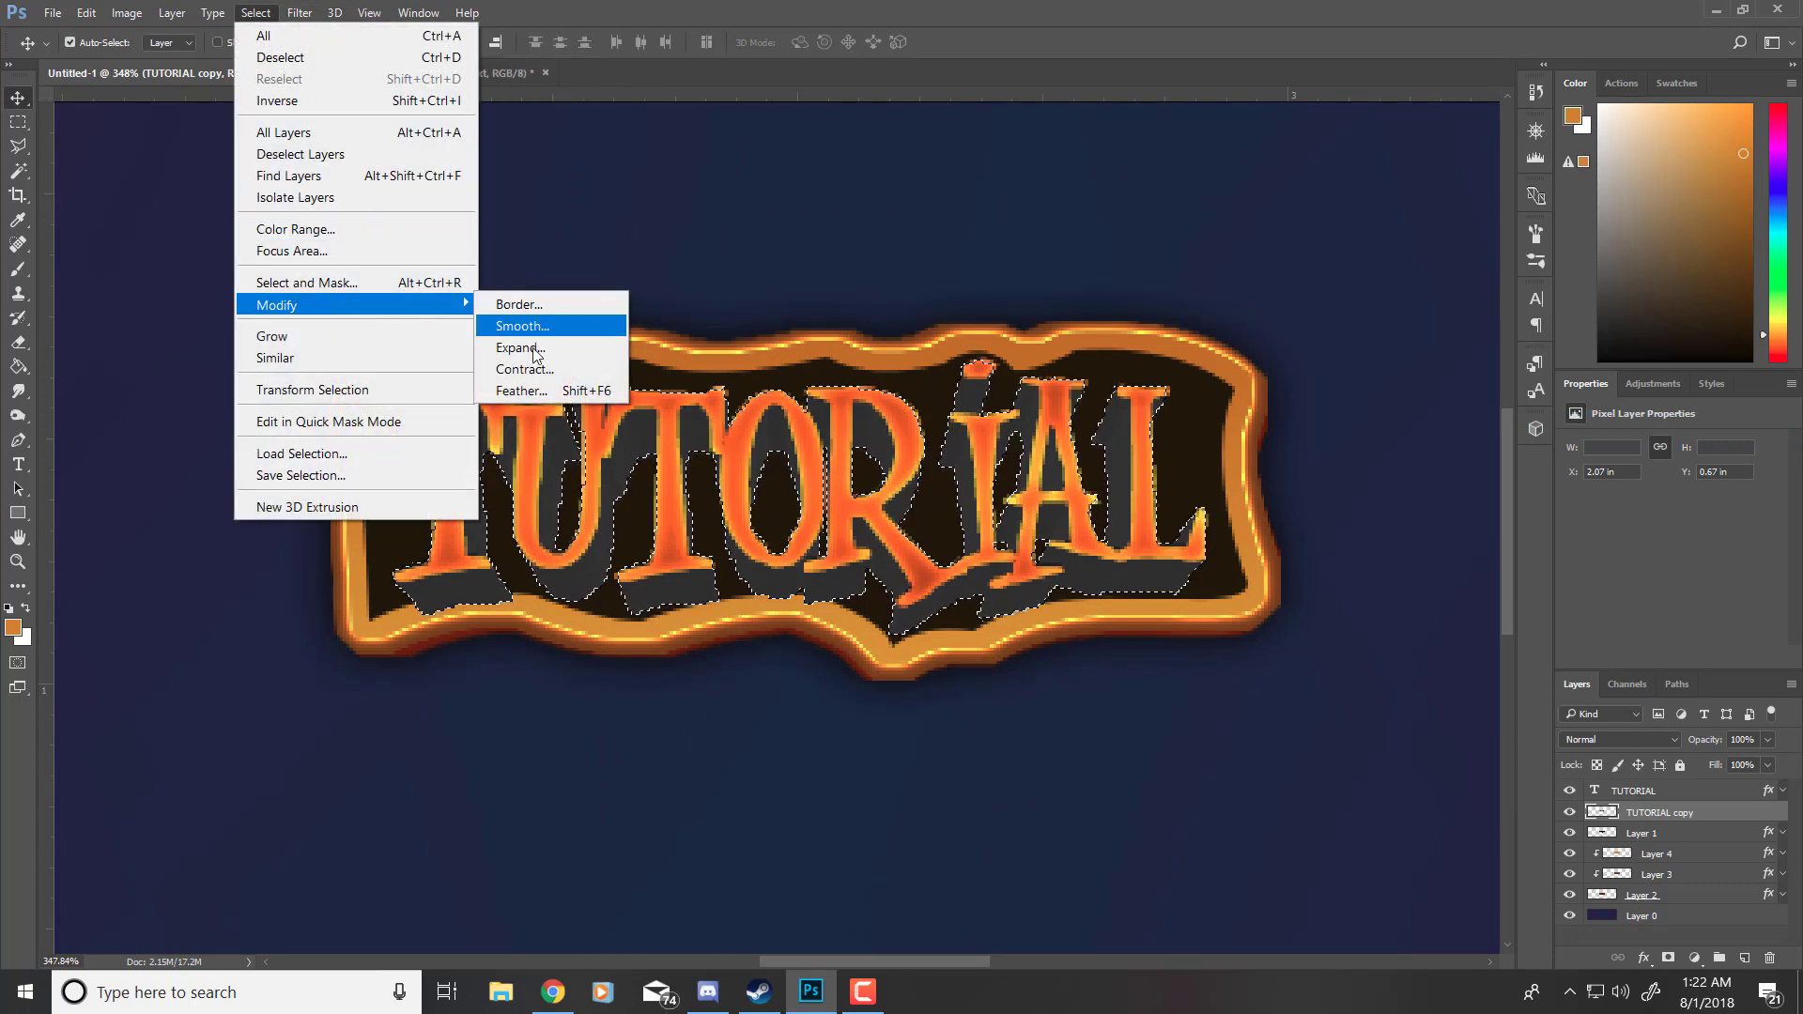
{"action": "left_click", "coordinate": [533, 388]}
{"action": "left_click", "coordinate": [1002, 336]}
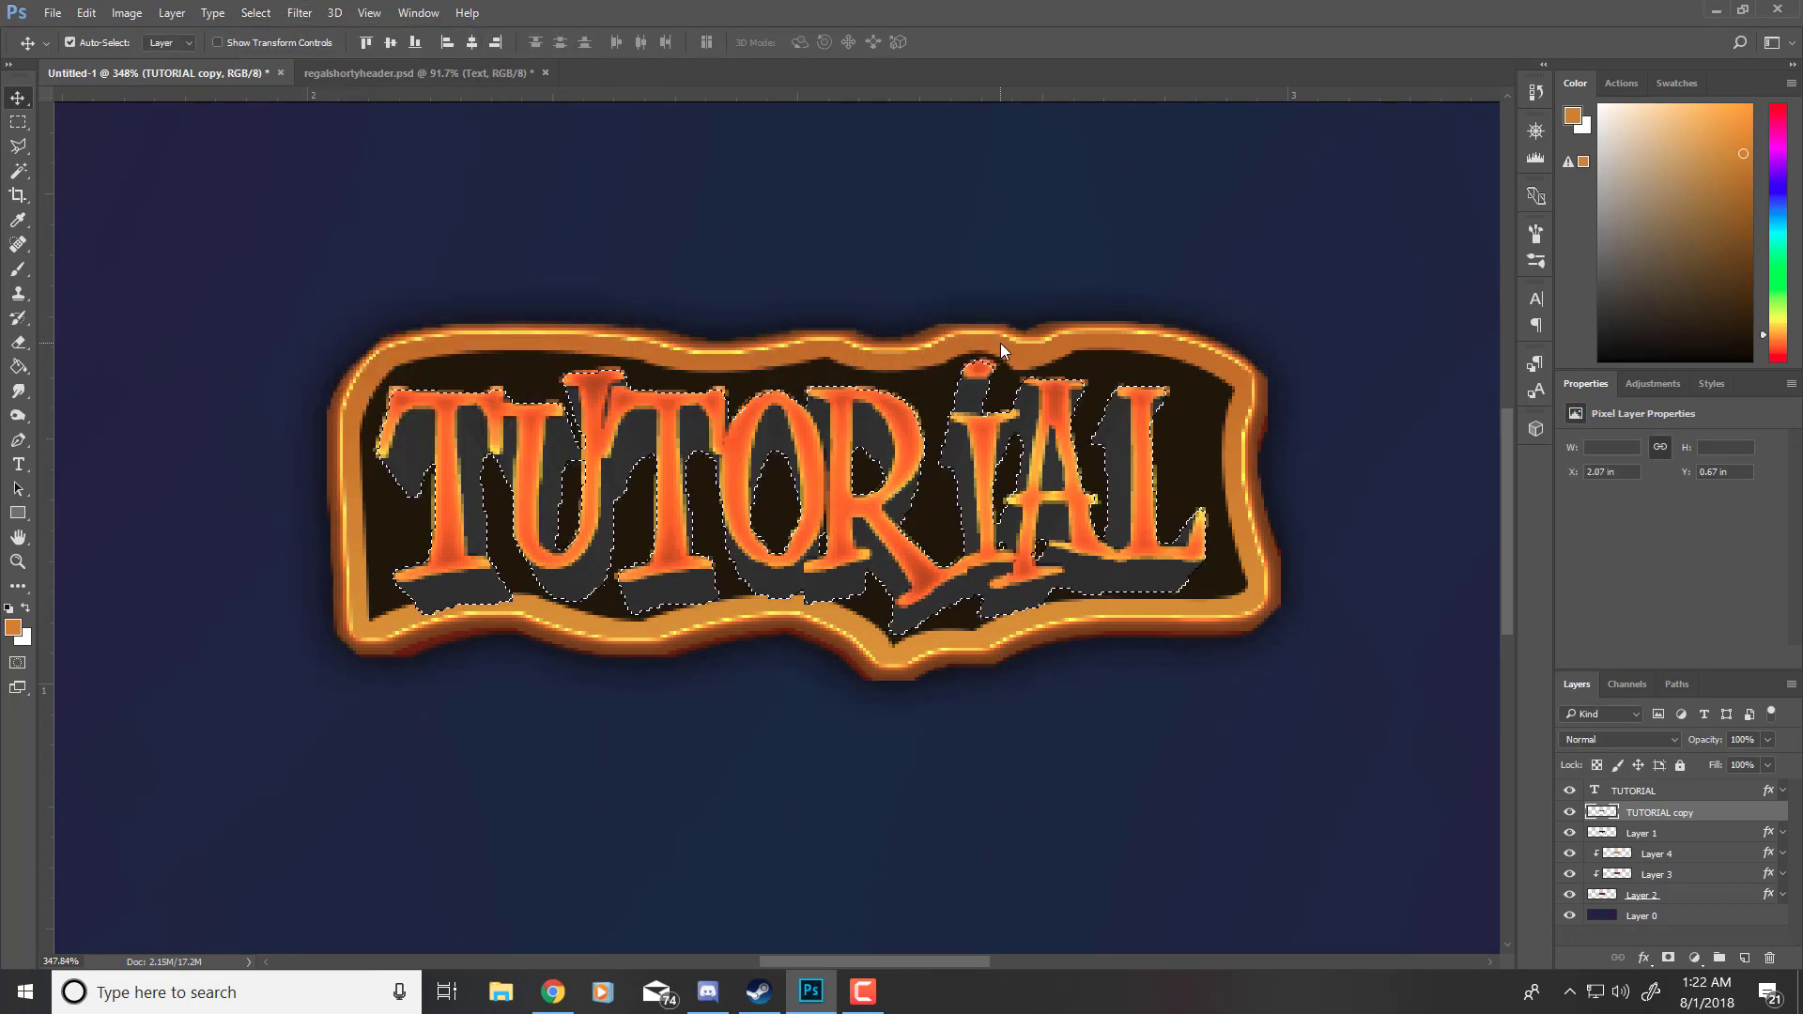
Step: Copy the feathered selection to a new layer and remove the original TUTORIAL copy layer
{"action": "key", "text": "ctrl+j"}
{"action": "left_click", "coordinate": [1657, 842]}
{"action": "key", "text": "ctrl+e"}
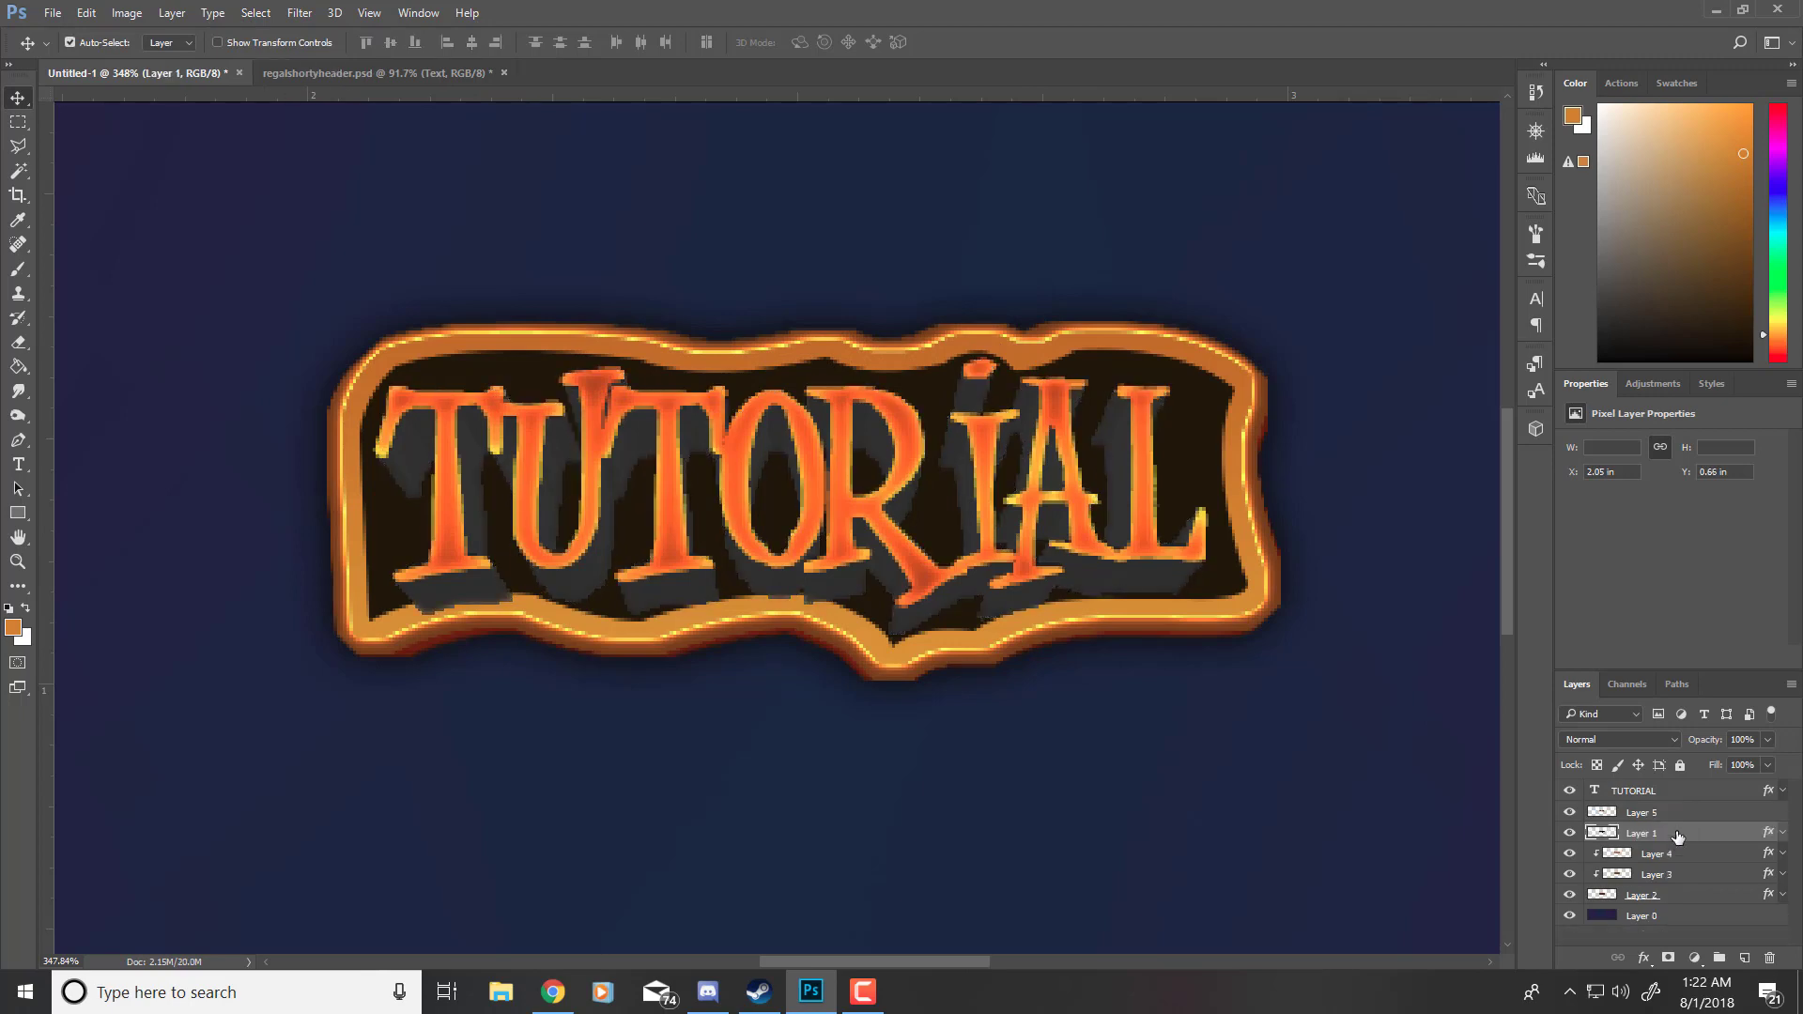
Step: Add a Color Overlay effect to Layer 5, the feathered extrusion behind the text
{"action": "left_click", "coordinate": [1653, 813]}
{"action": "scroll", "coordinate": [1196, 616], "scroll_direction": "up", "scroll_amount": 2}
{"action": "scroll", "coordinate": [1136, 499], "scroll_direction": "down", "scroll_amount": 5}
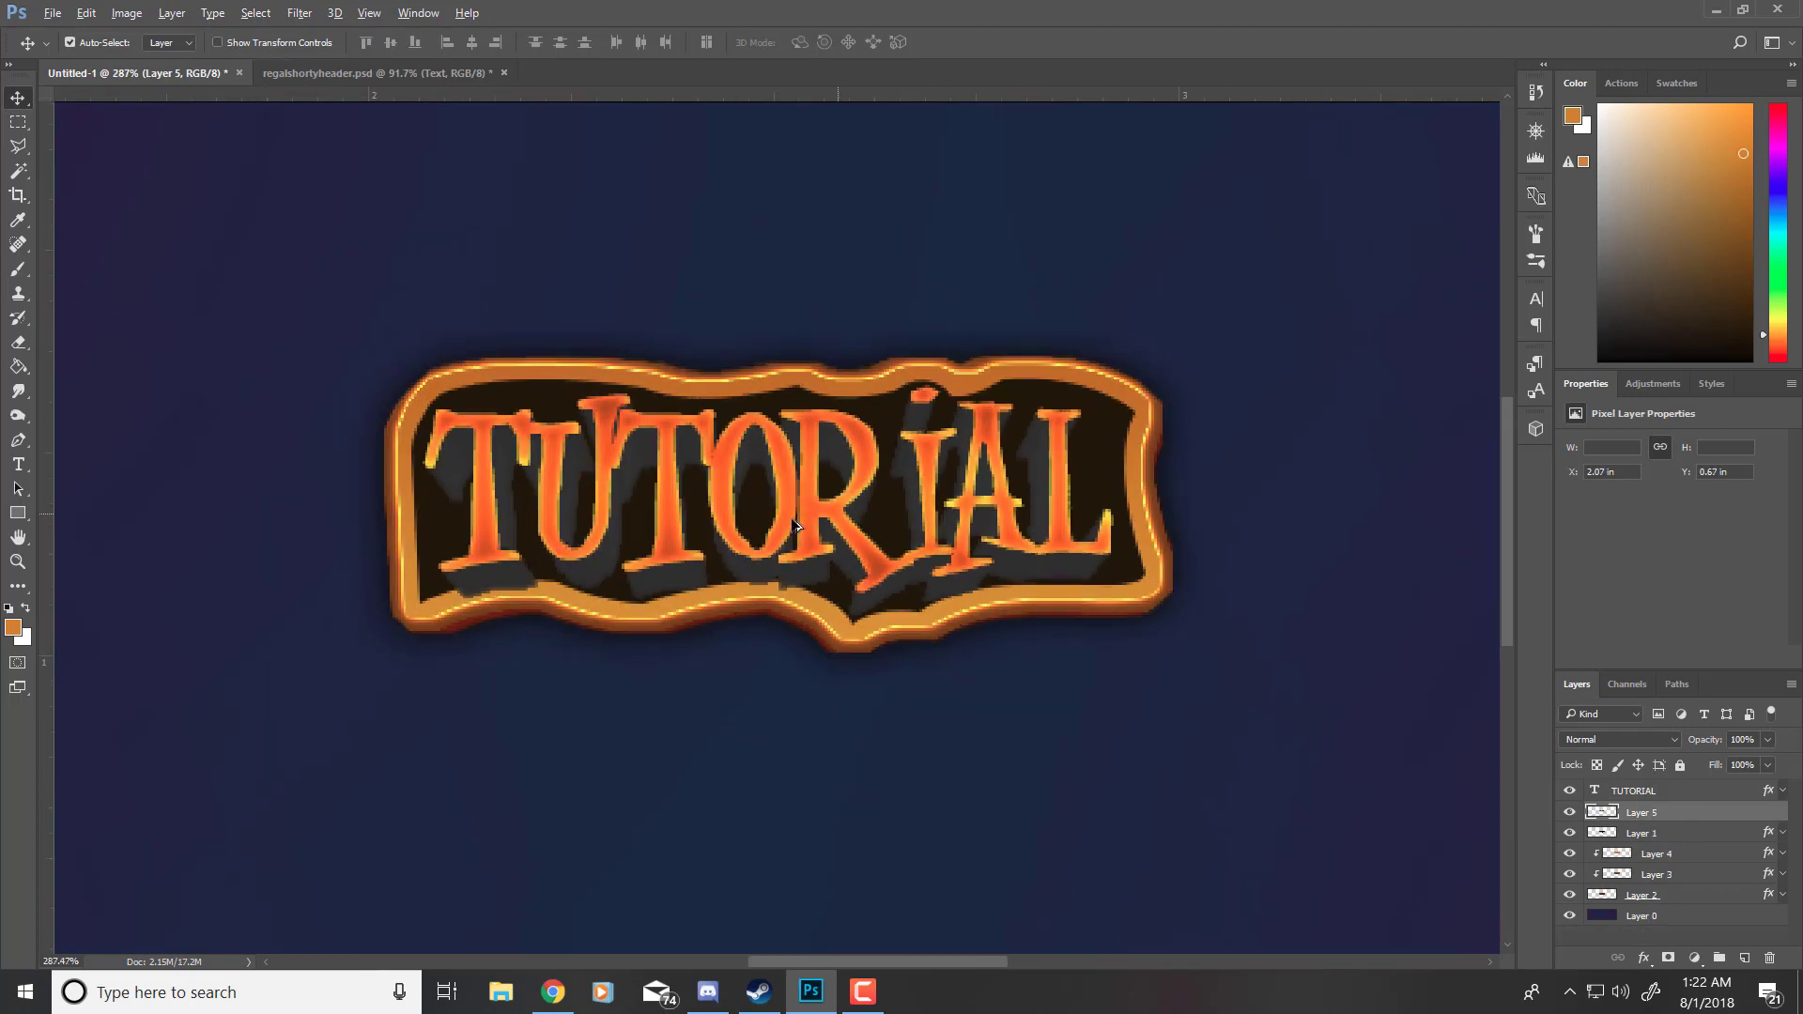
{"action": "scroll", "coordinate": [693, 532], "scroll_direction": "up", "scroll_amount": 6}
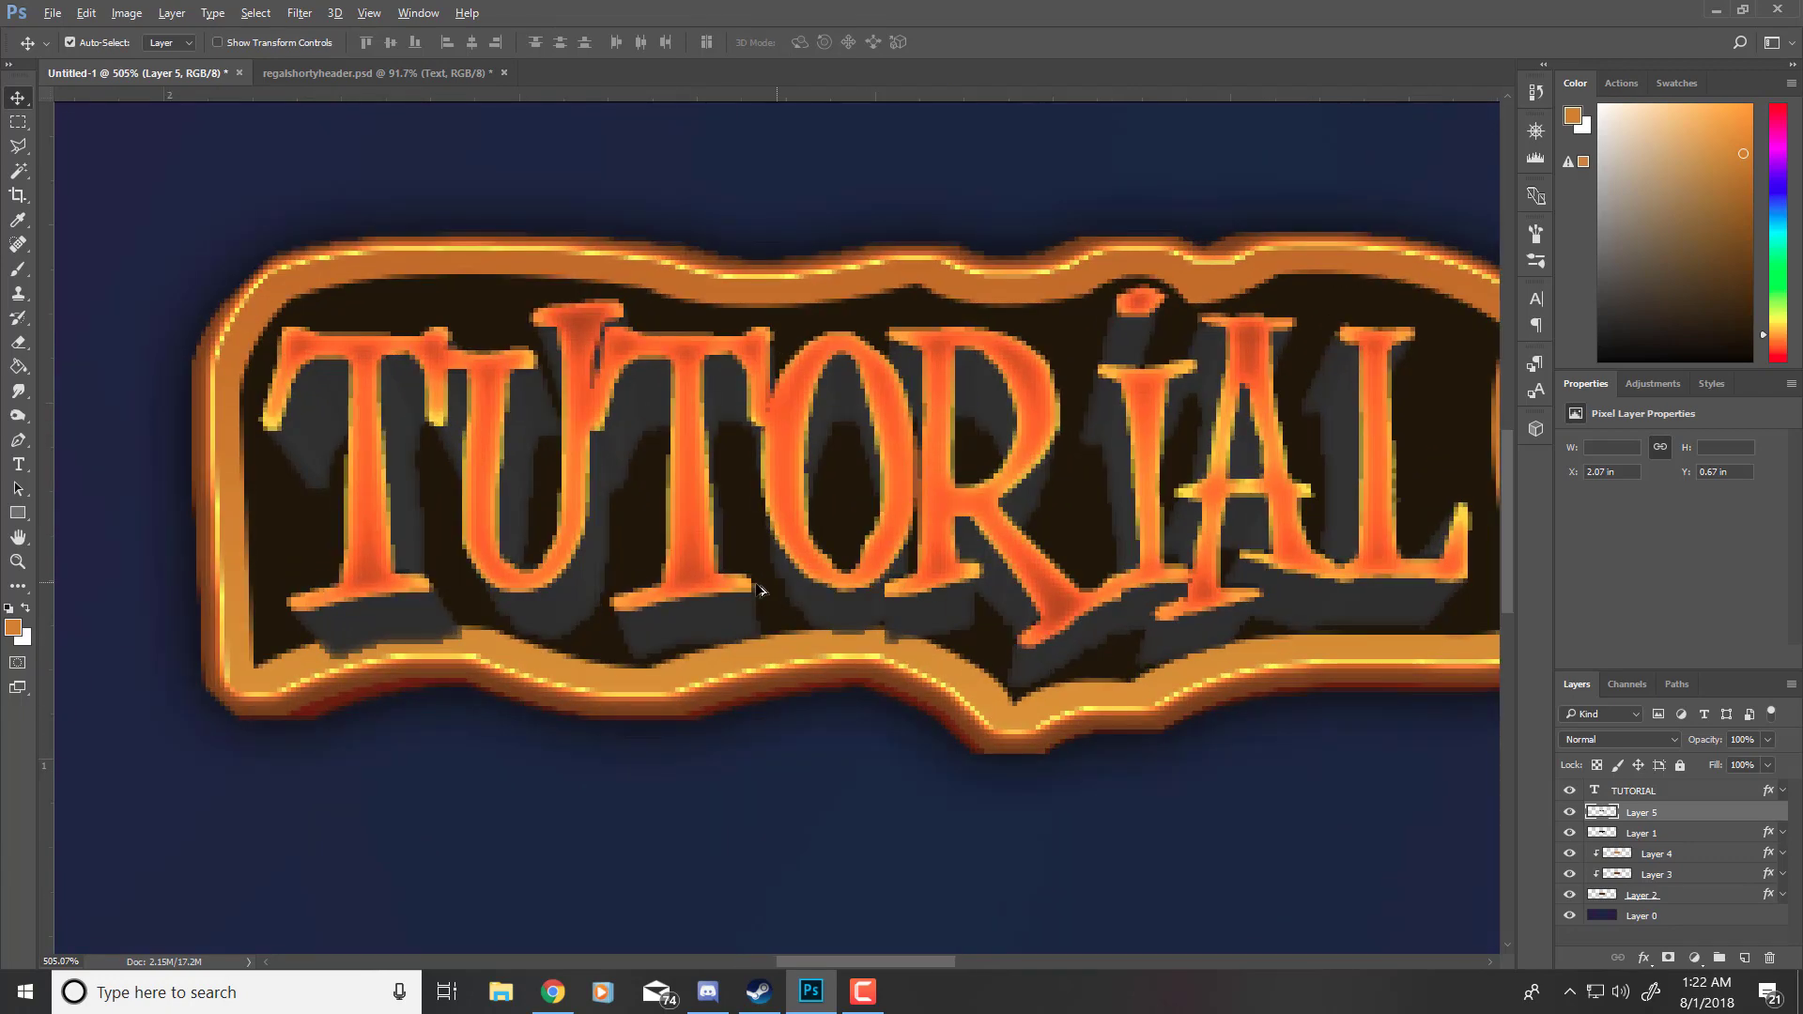
{"action": "scroll", "coordinate": [721, 532], "scroll_direction": "down", "scroll_amount": 8}
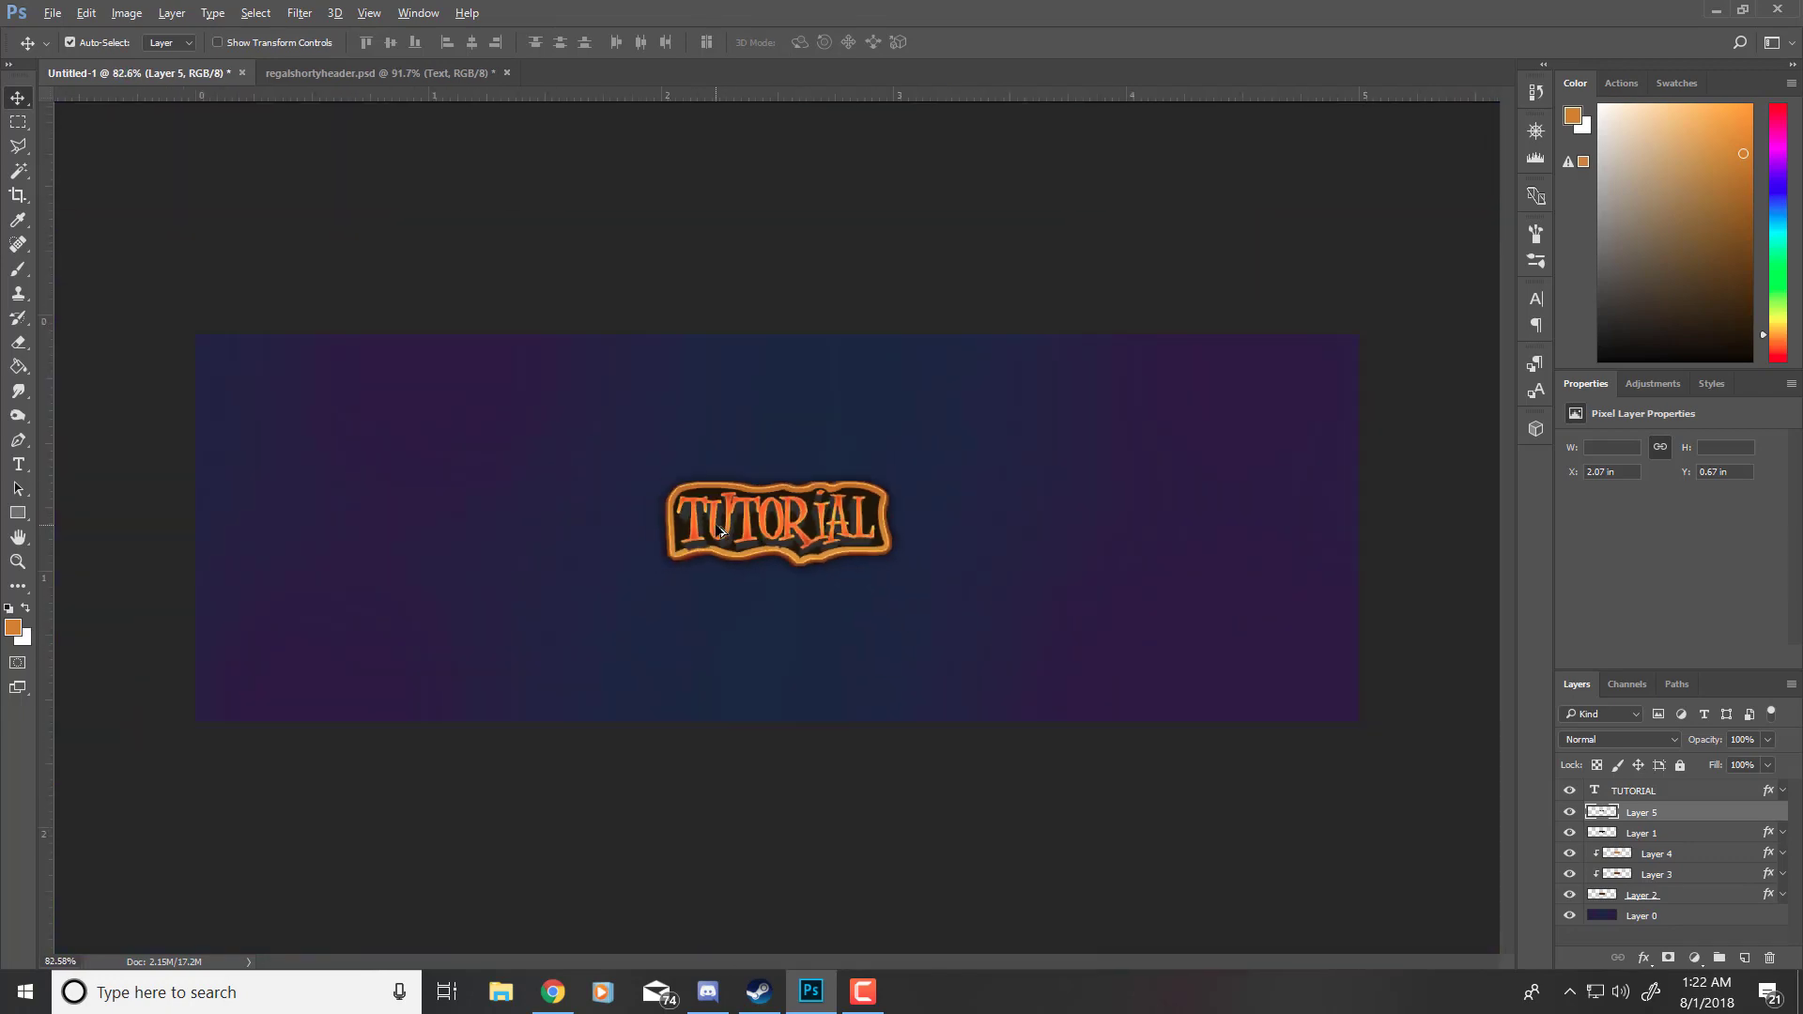
{"action": "scroll", "coordinate": [772, 518], "scroll_direction": "up", "scroll_amount": 8}
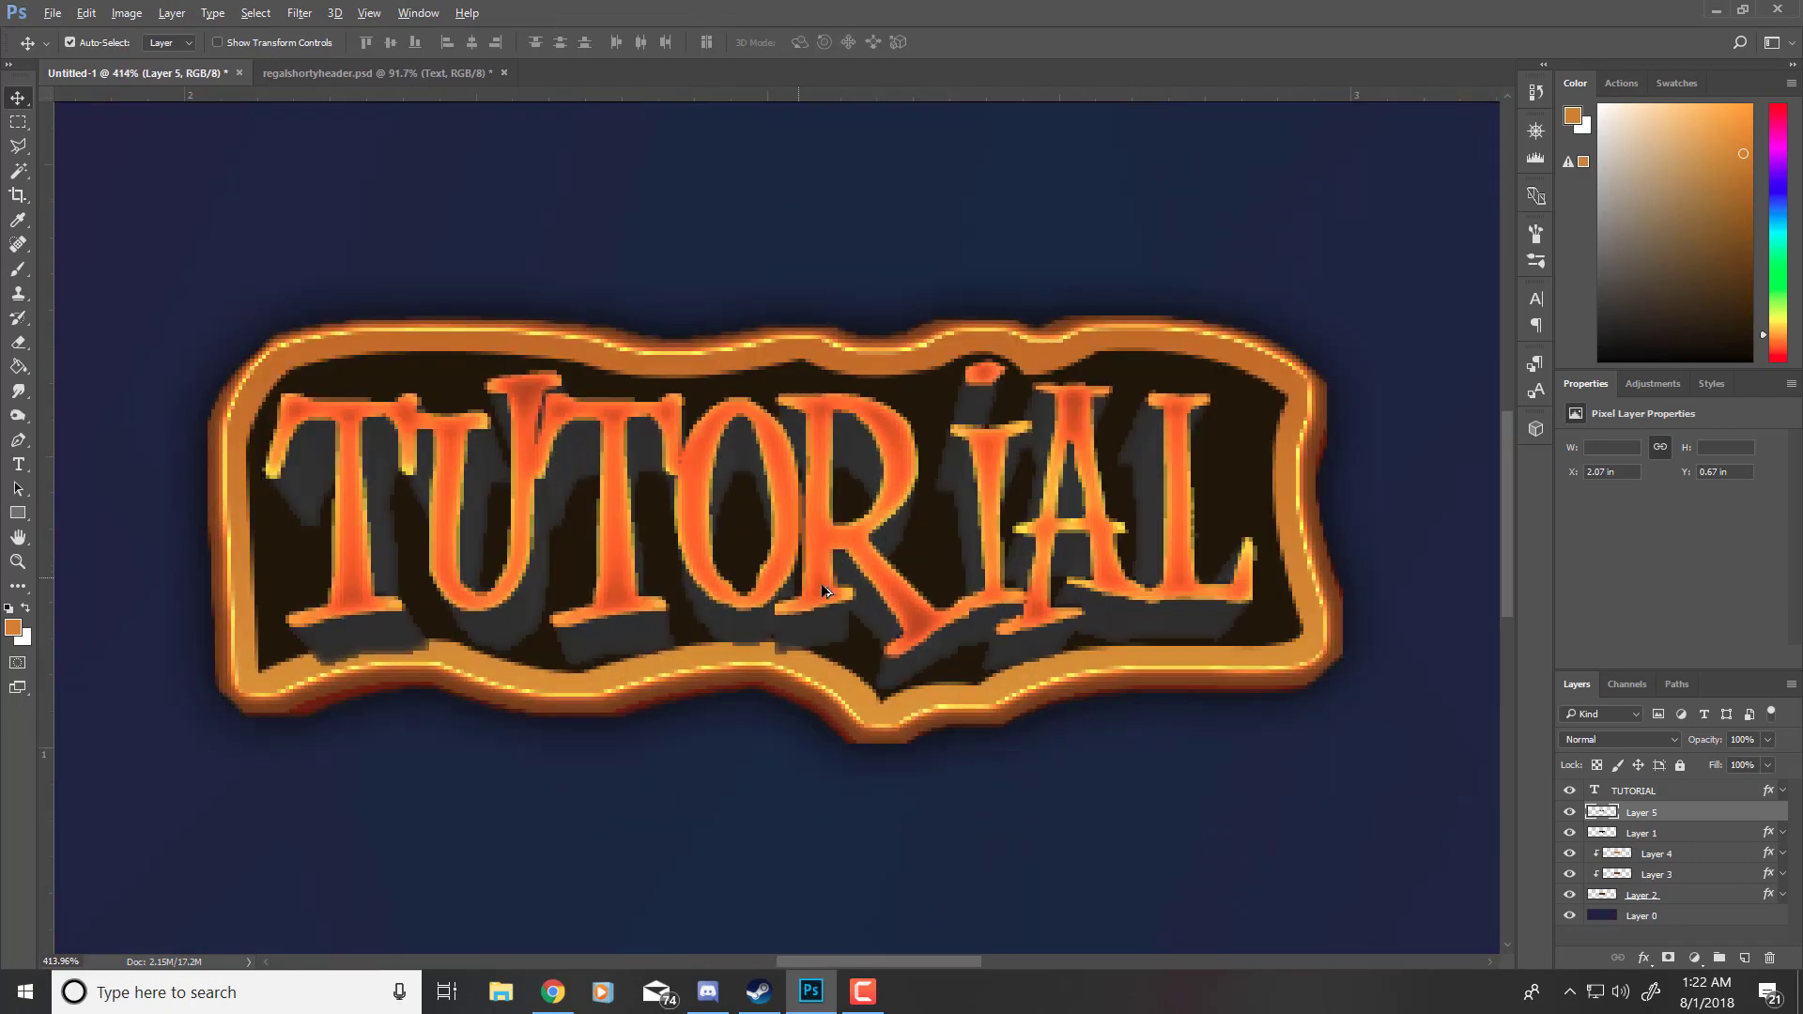
{"action": "right_click", "coordinate": [1604, 817]}
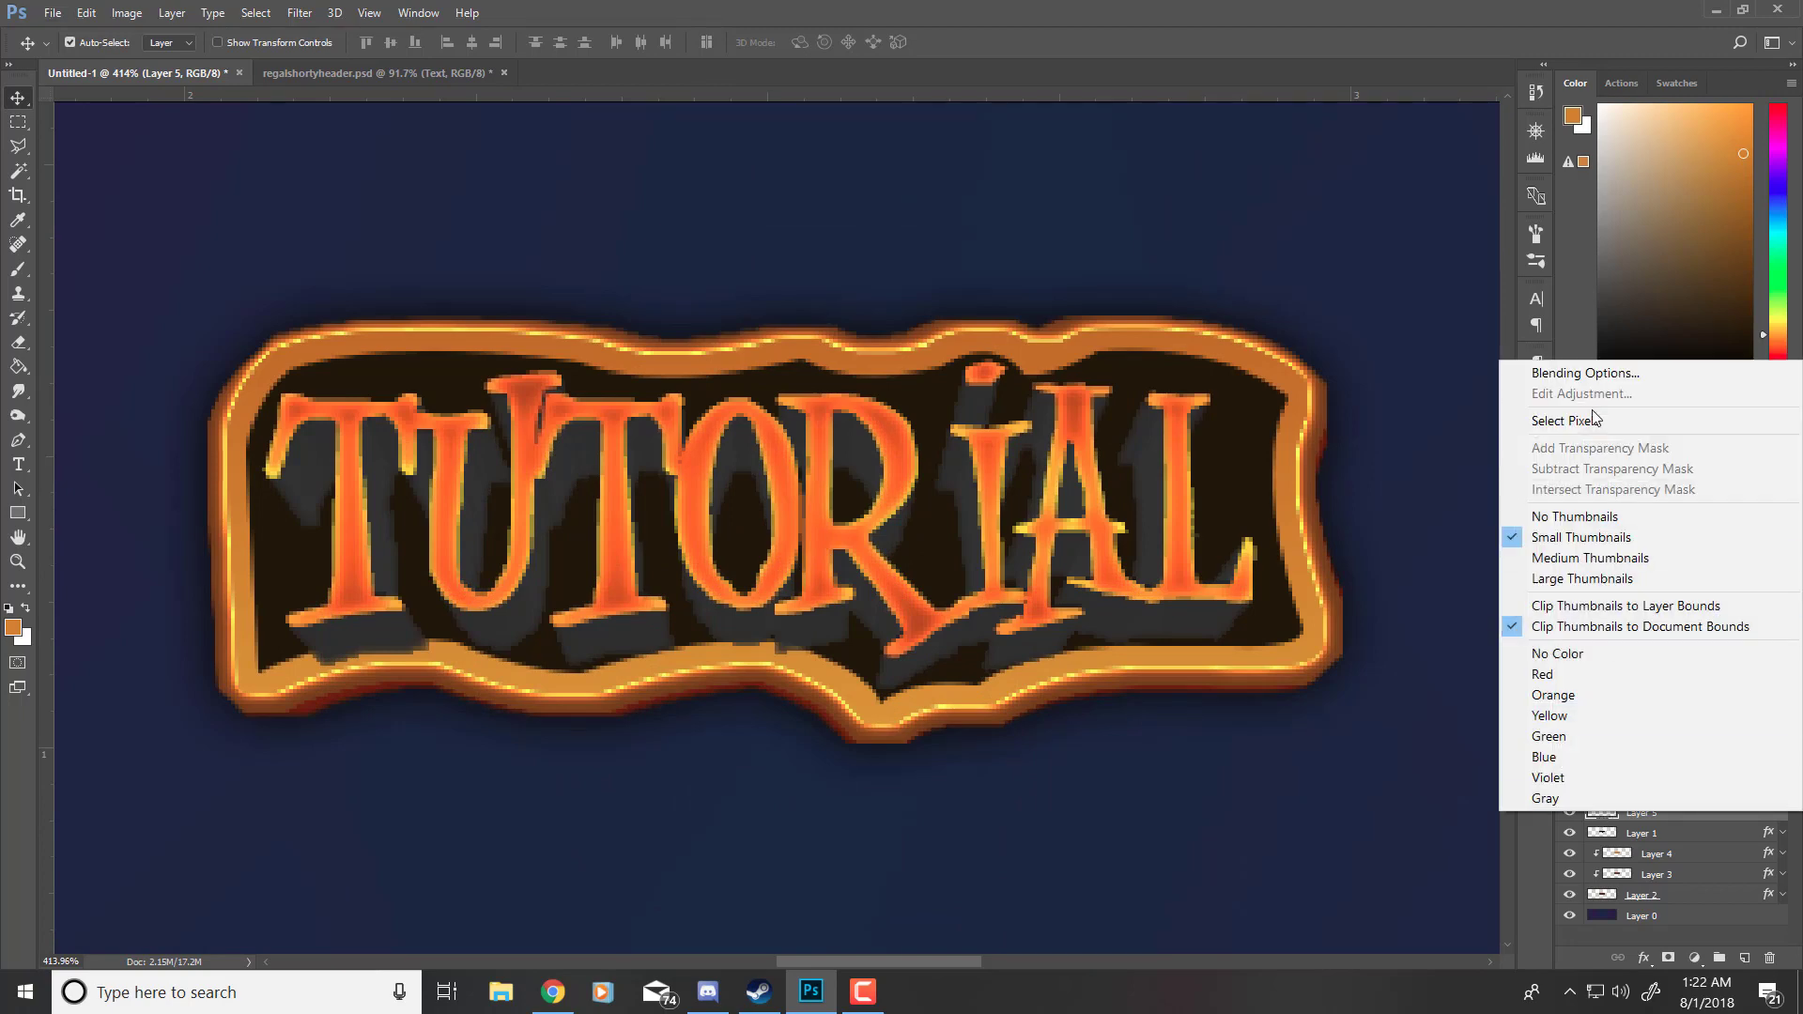
{"action": "left_click", "coordinate": [1590, 375]}
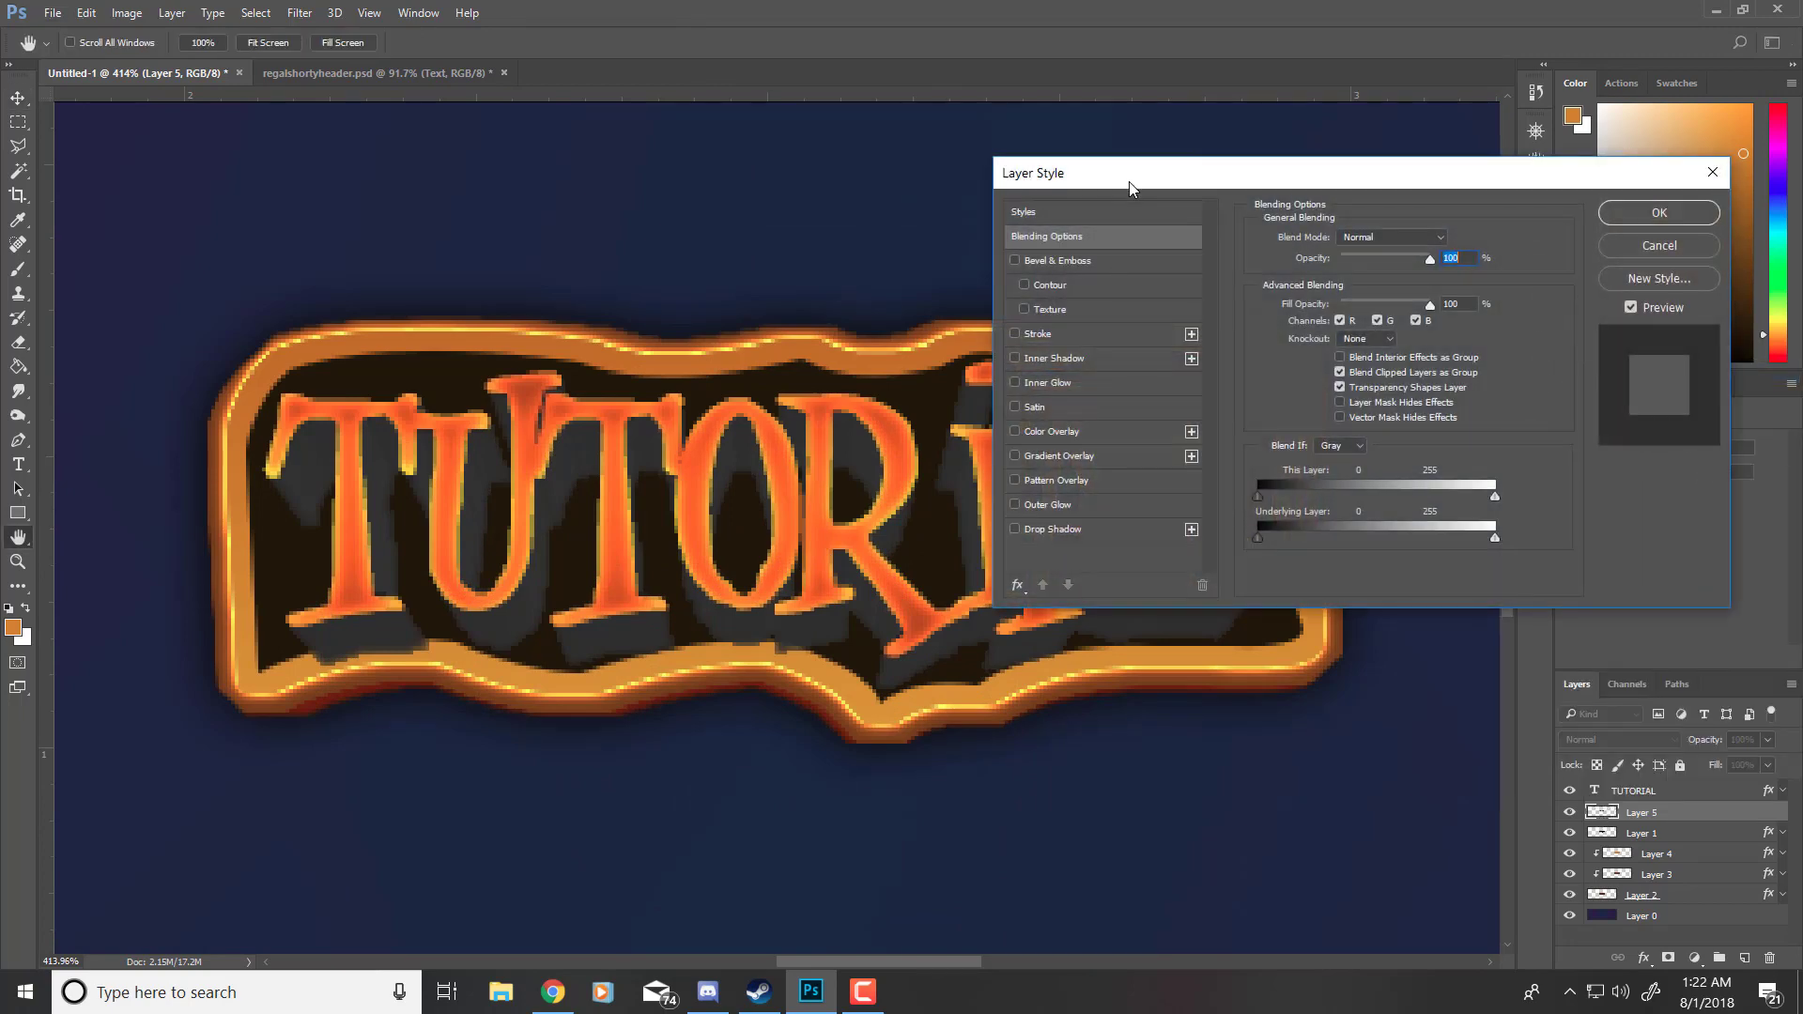
{"action": "left_click_drag", "start_coordinate": [1129, 183], "coordinate": [1340, 233]}
{"action": "left_click", "coordinate": [1224, 481]}
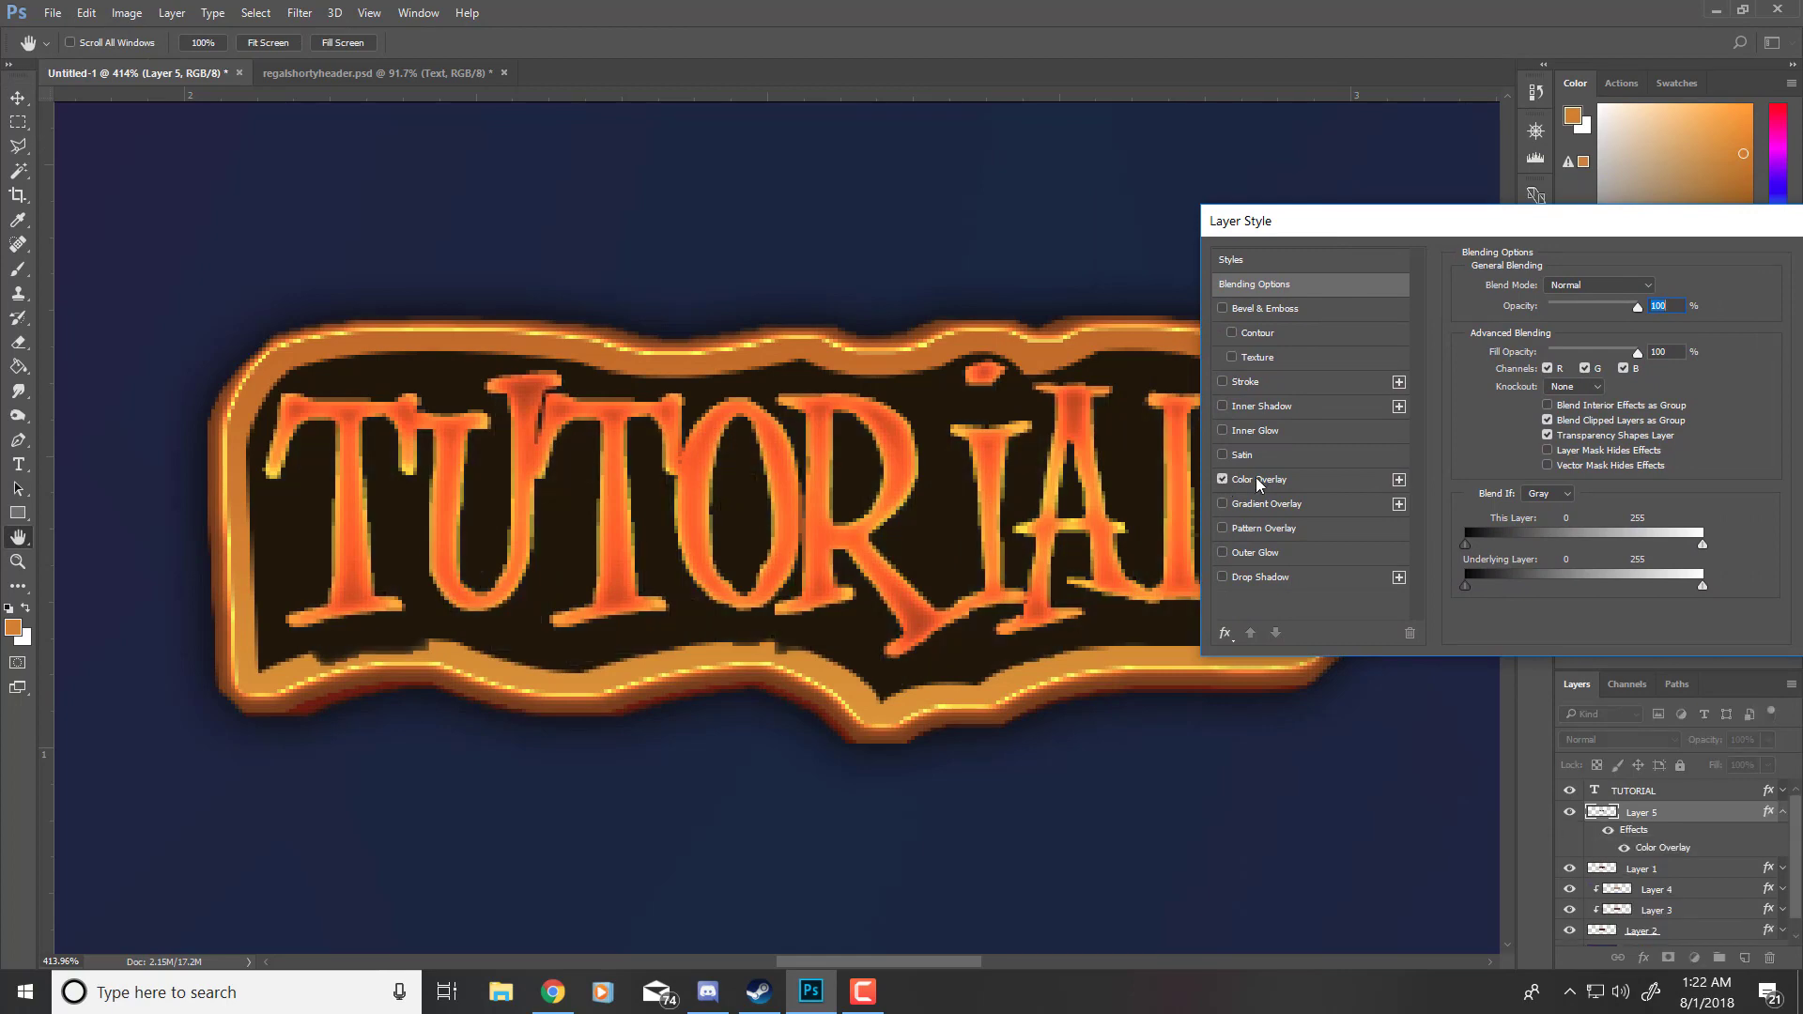
{"action": "left_click", "coordinate": [1254, 478]}
Step: Set the Color Overlay colour of Layer 5 to dark brown 4e2304
{"action": "left_click", "coordinate": [1657, 292]}
{"action": "left_click", "coordinate": [1071, 407]}
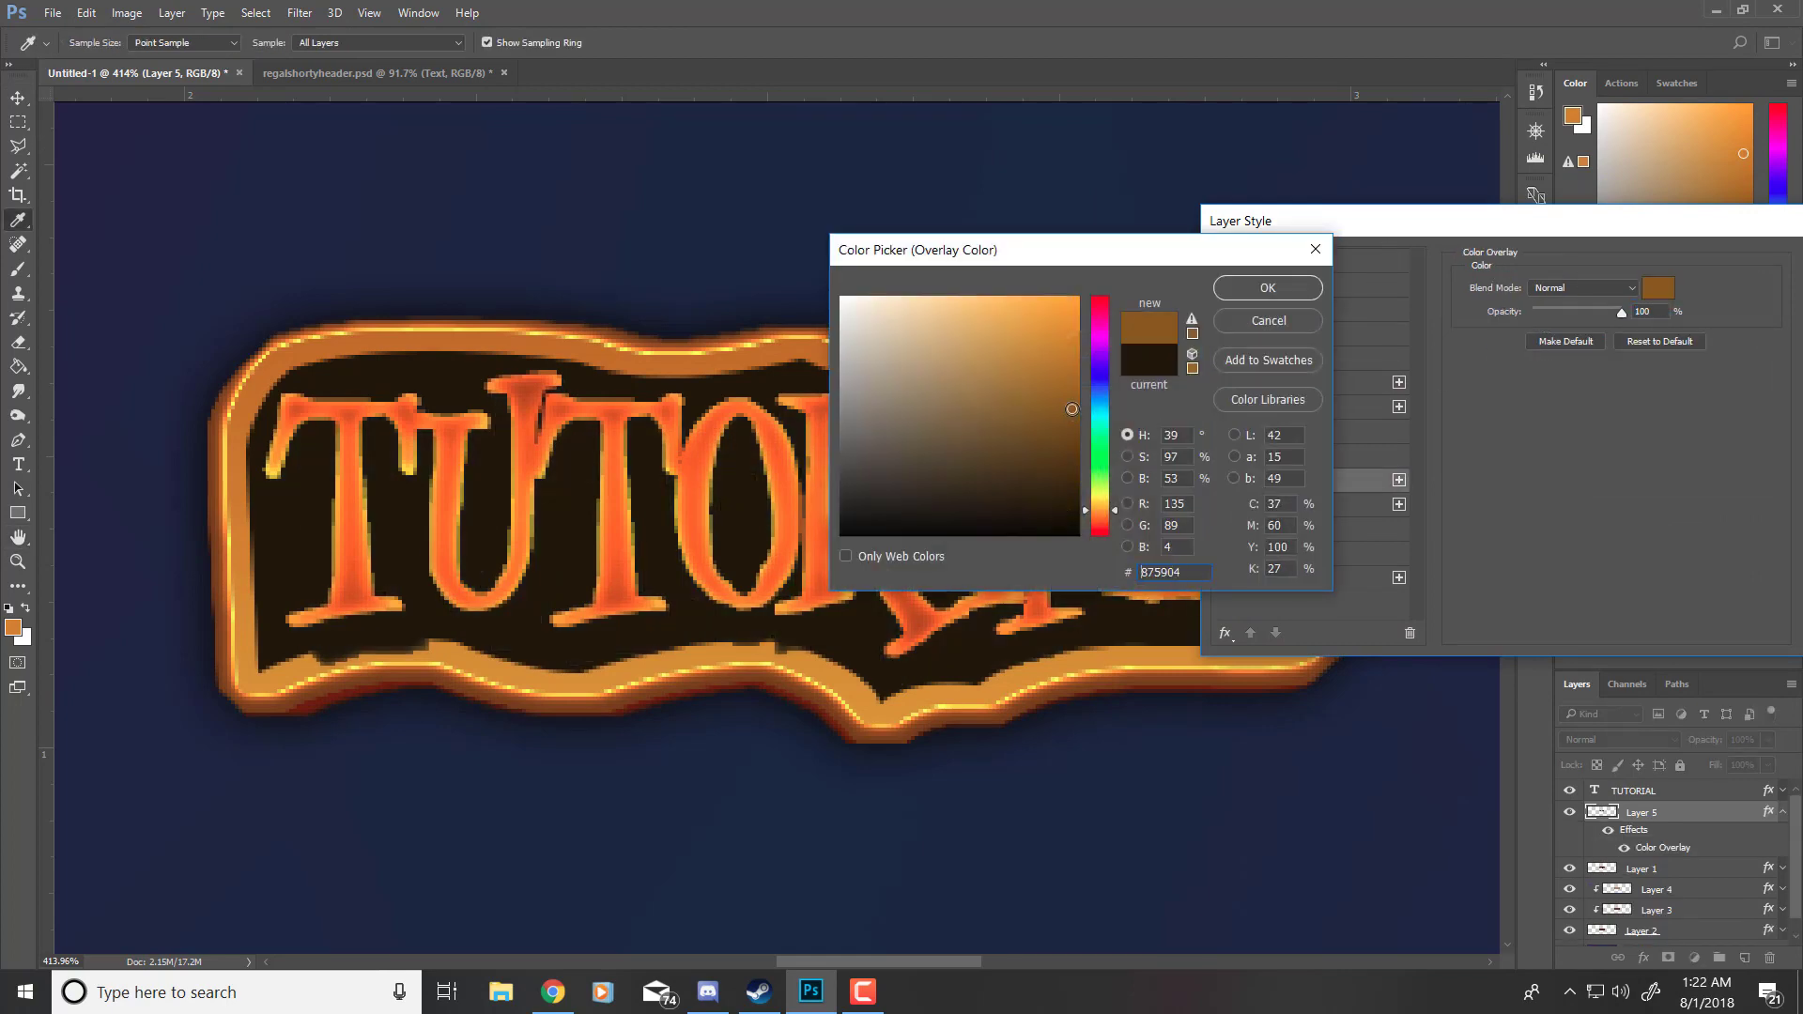
{"action": "left_click", "coordinate": [1068, 445]}
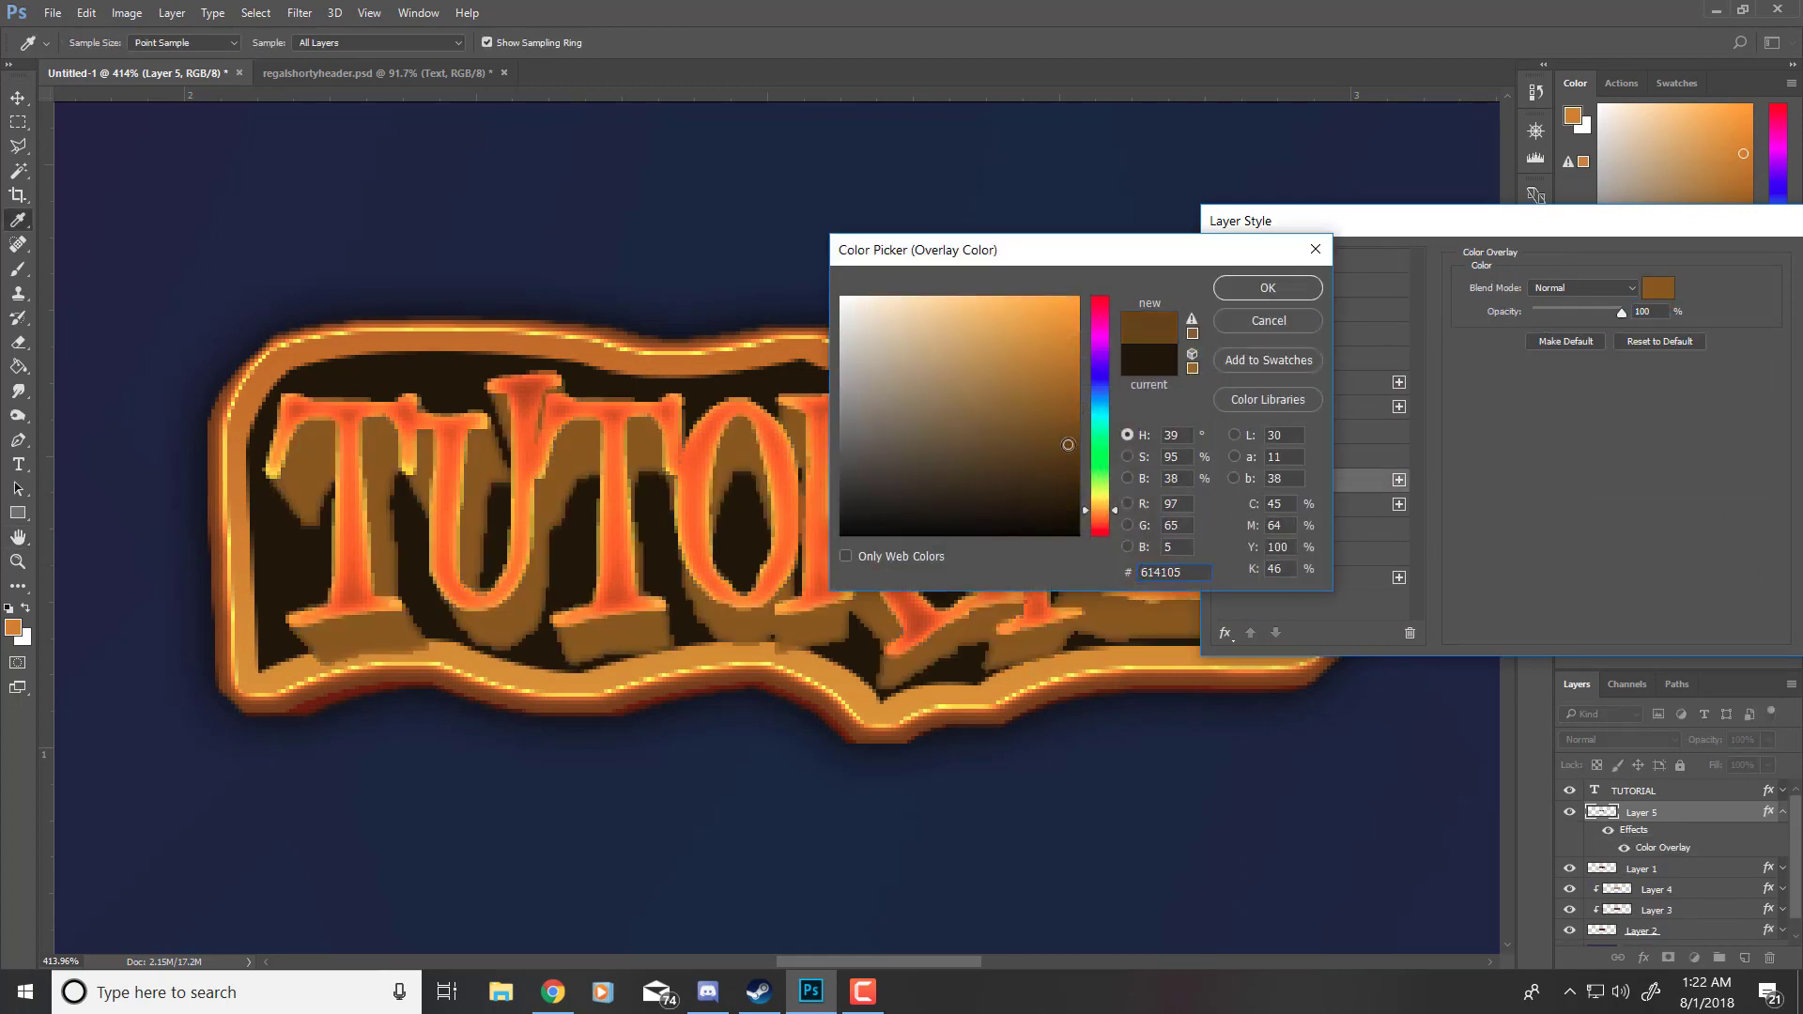
{"action": "left_click_drag", "start_coordinate": [1108, 510], "coordinate": [1106, 520]}
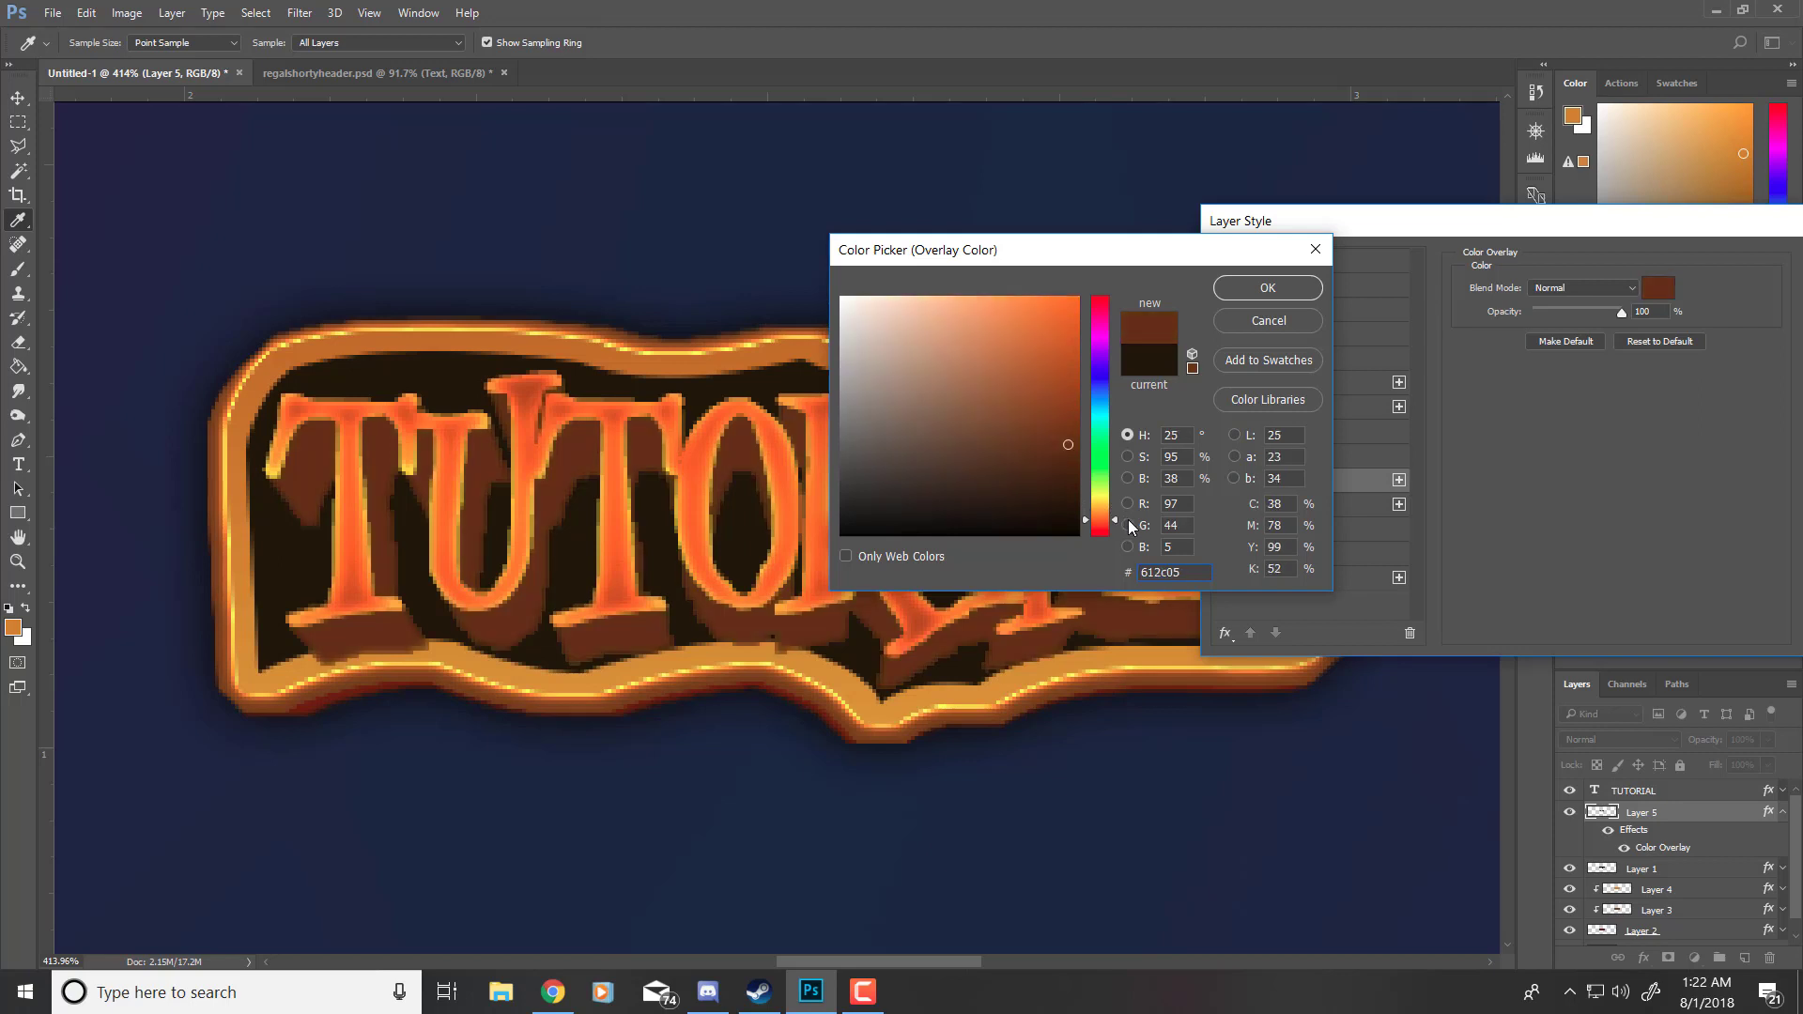
{"action": "left_click", "coordinate": [1054, 448]}
{"action": "left_click", "coordinate": [1059, 424]}
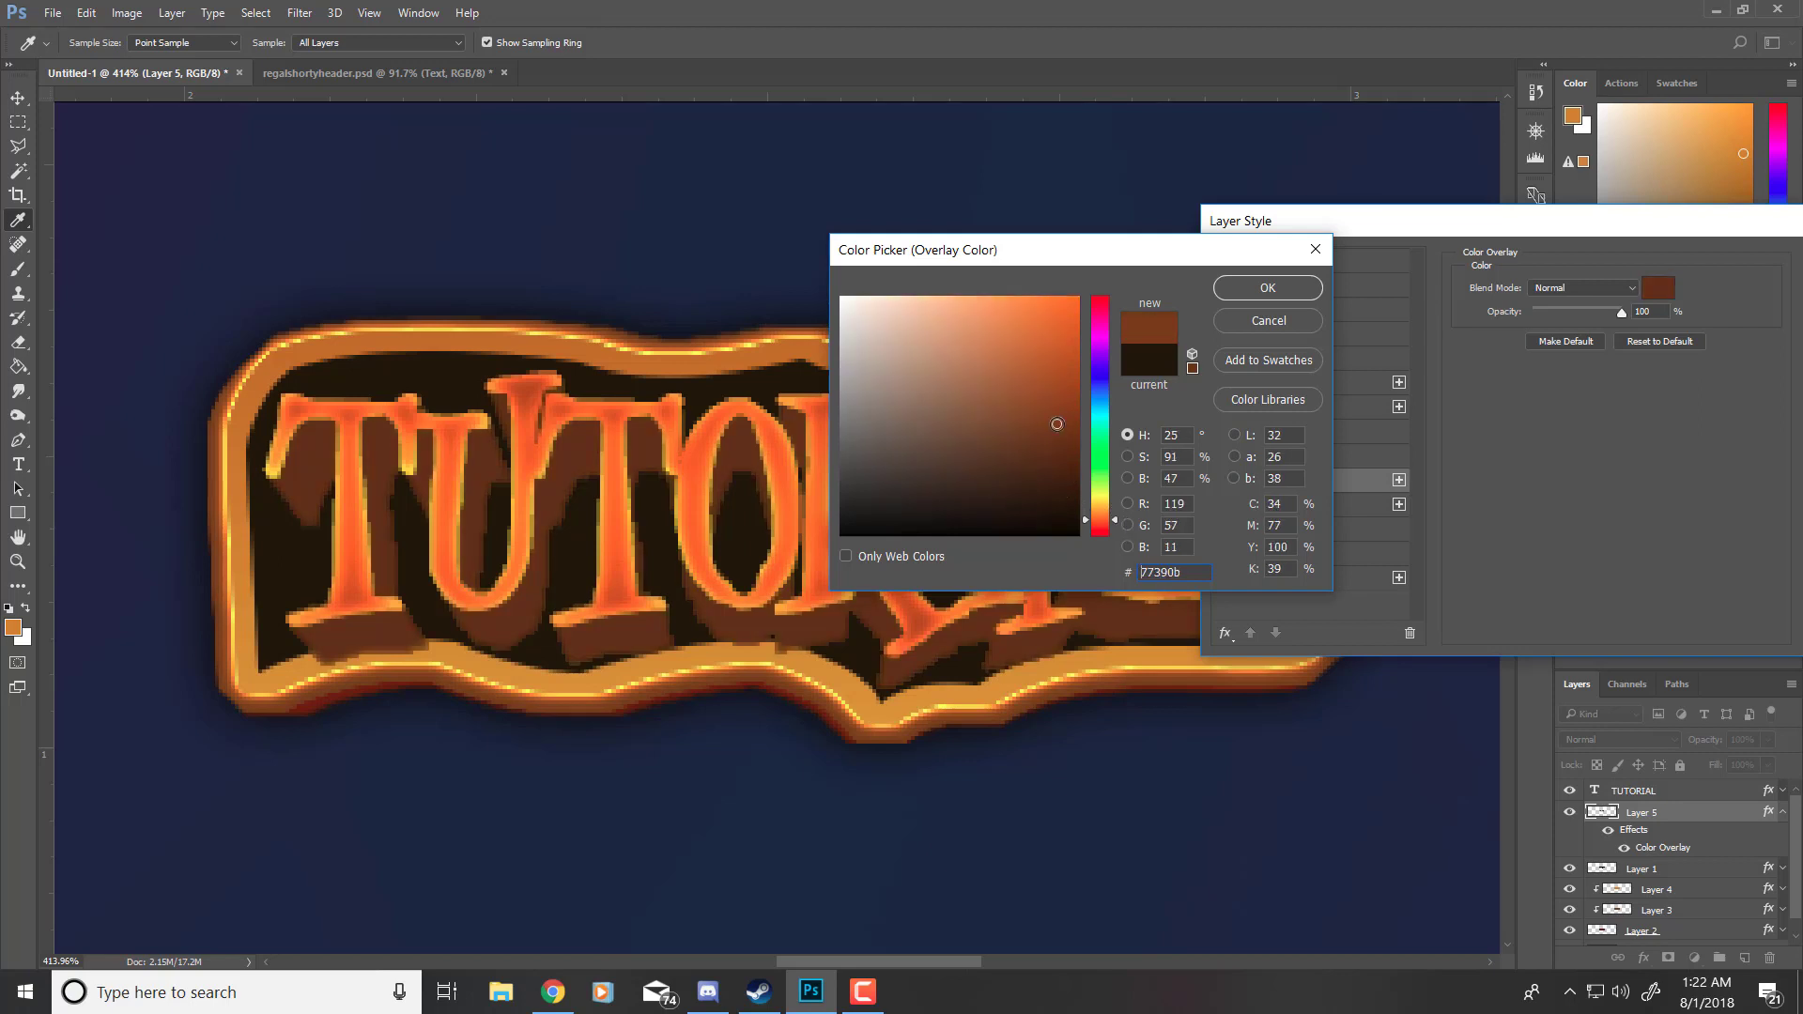
{"action": "left_click", "coordinate": [1064, 448]}
{"action": "left_click", "coordinate": [1068, 464]}
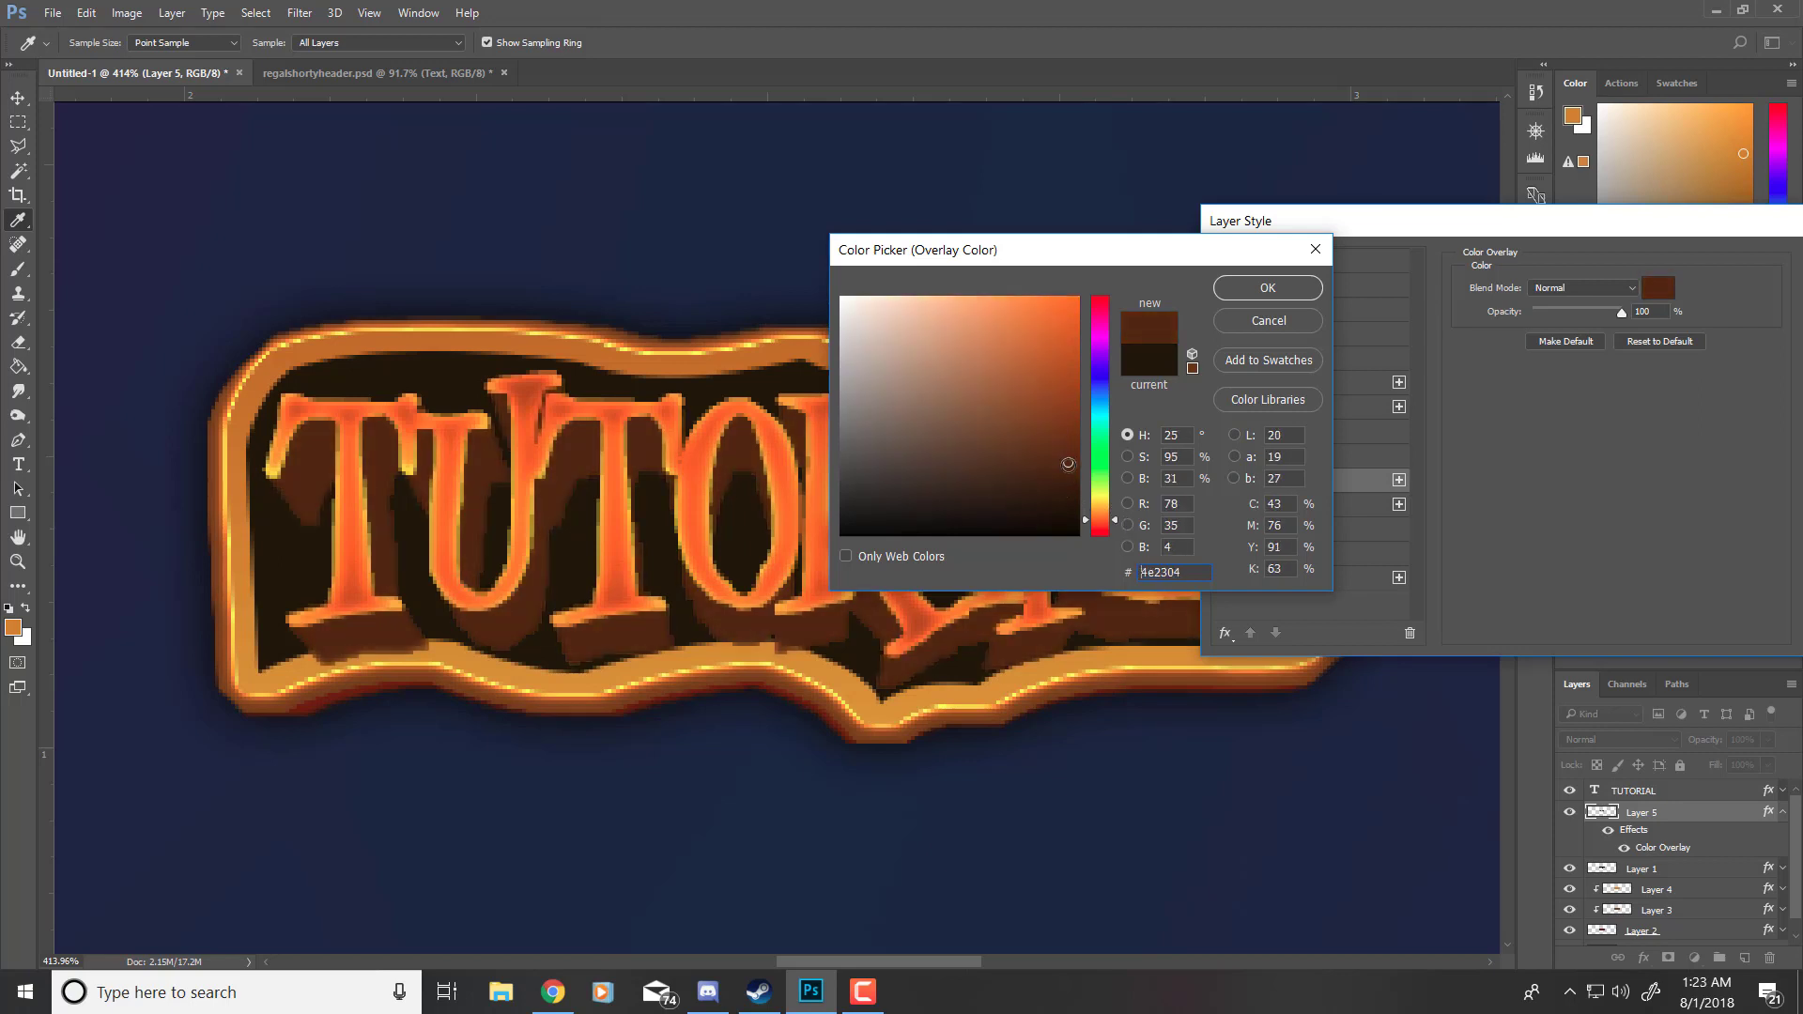
{"action": "left_click", "coordinate": [1267, 287]}
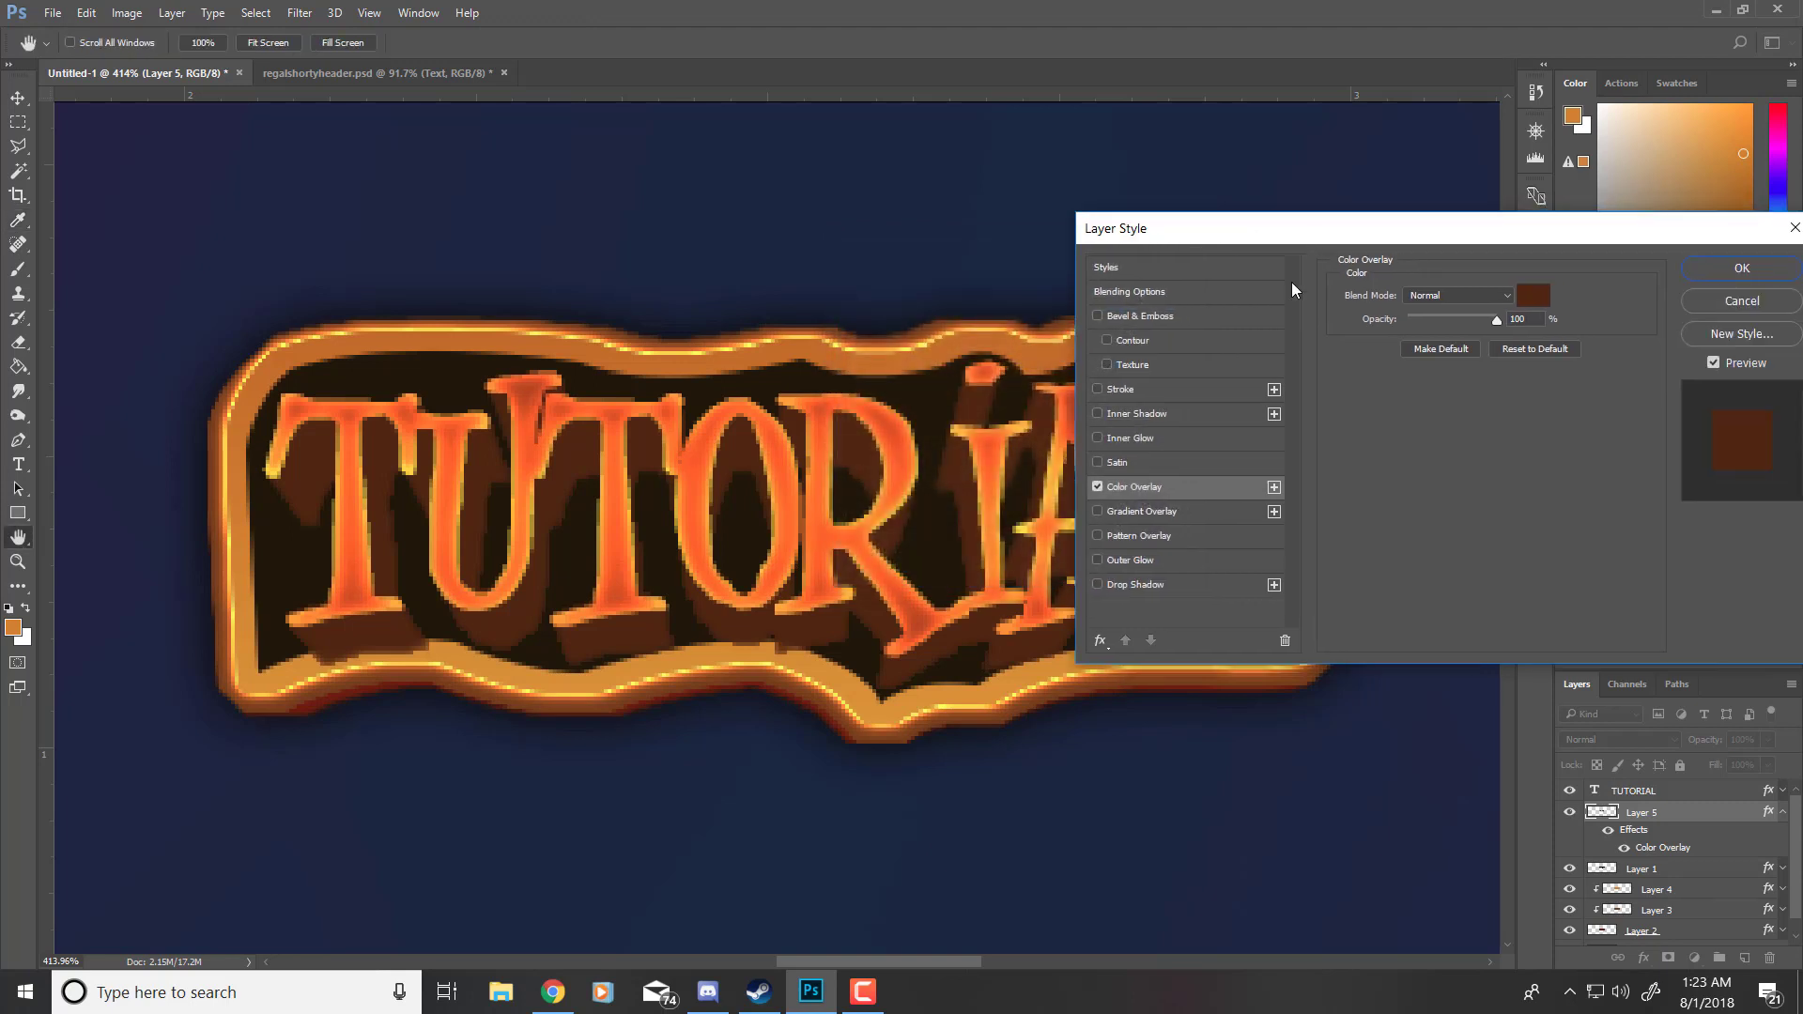
Step: Add a white Color Dodge Inner Glow to Layer 5 with 50% opacity and a size of 8 px
{"action": "left_click", "coordinate": [1099, 438]}
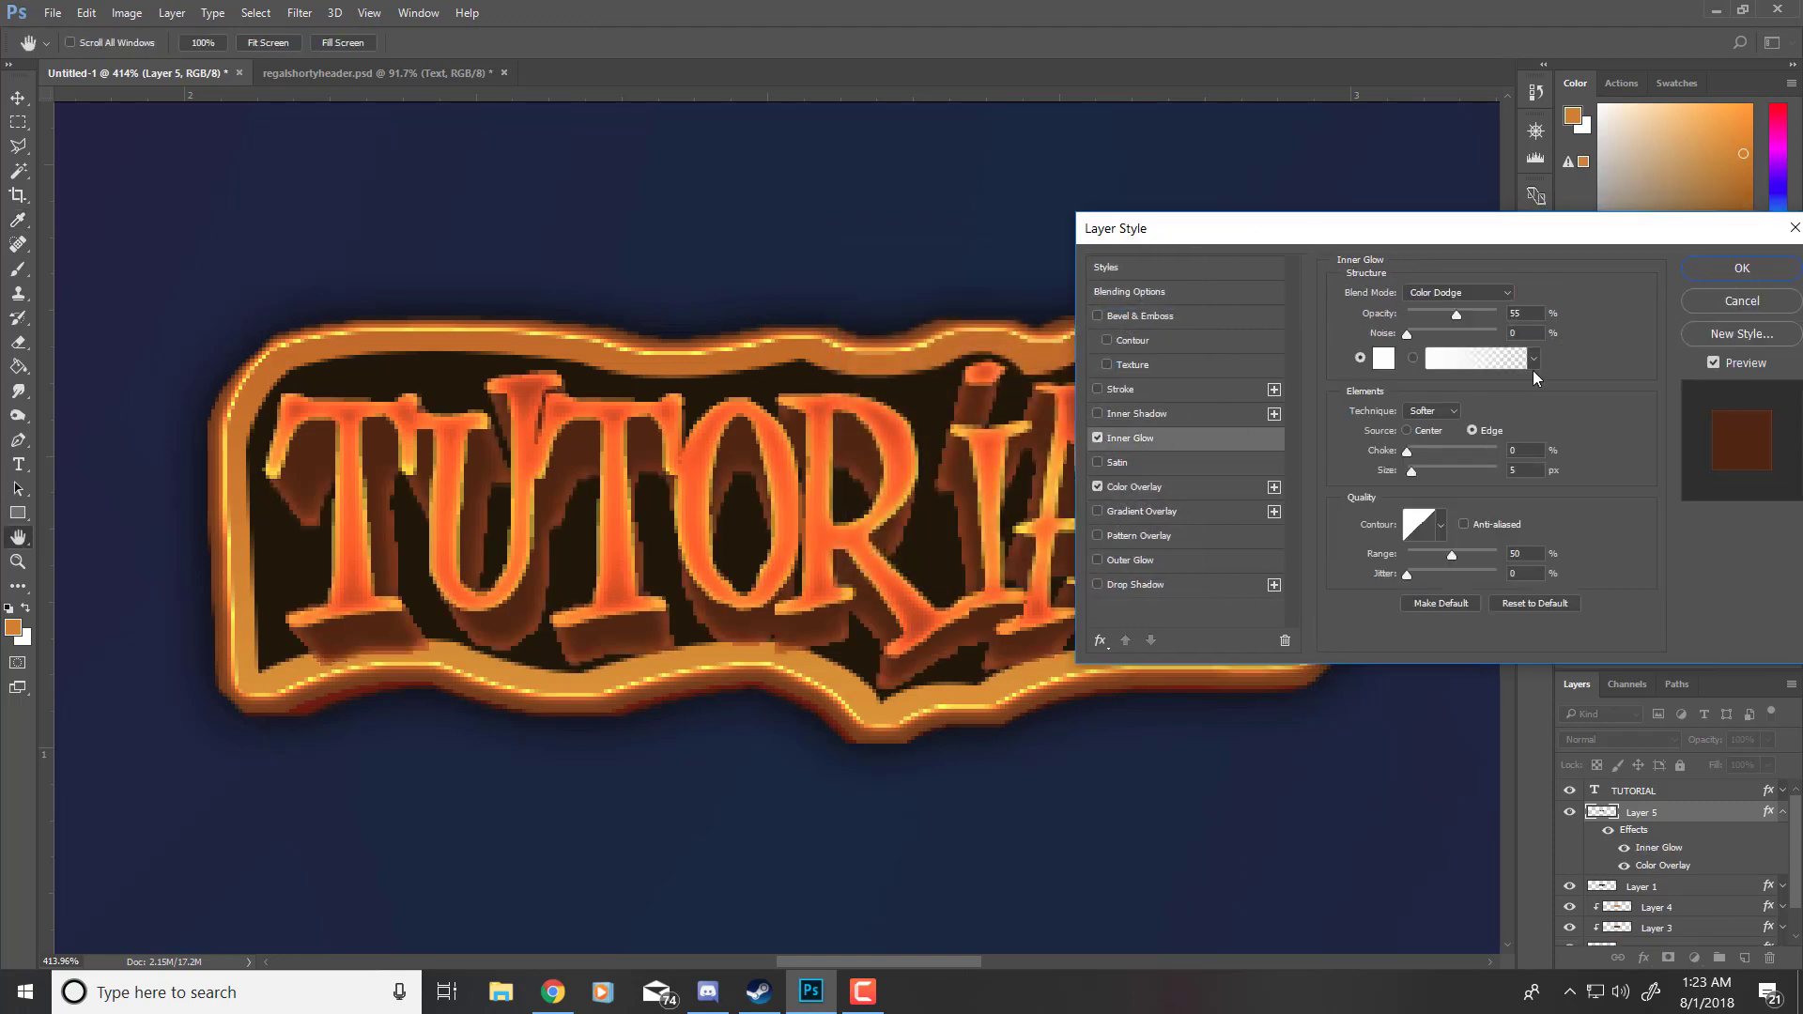
{"action": "double_click", "coordinate": [1533, 472]}
{"action": "type", "text": "10"}
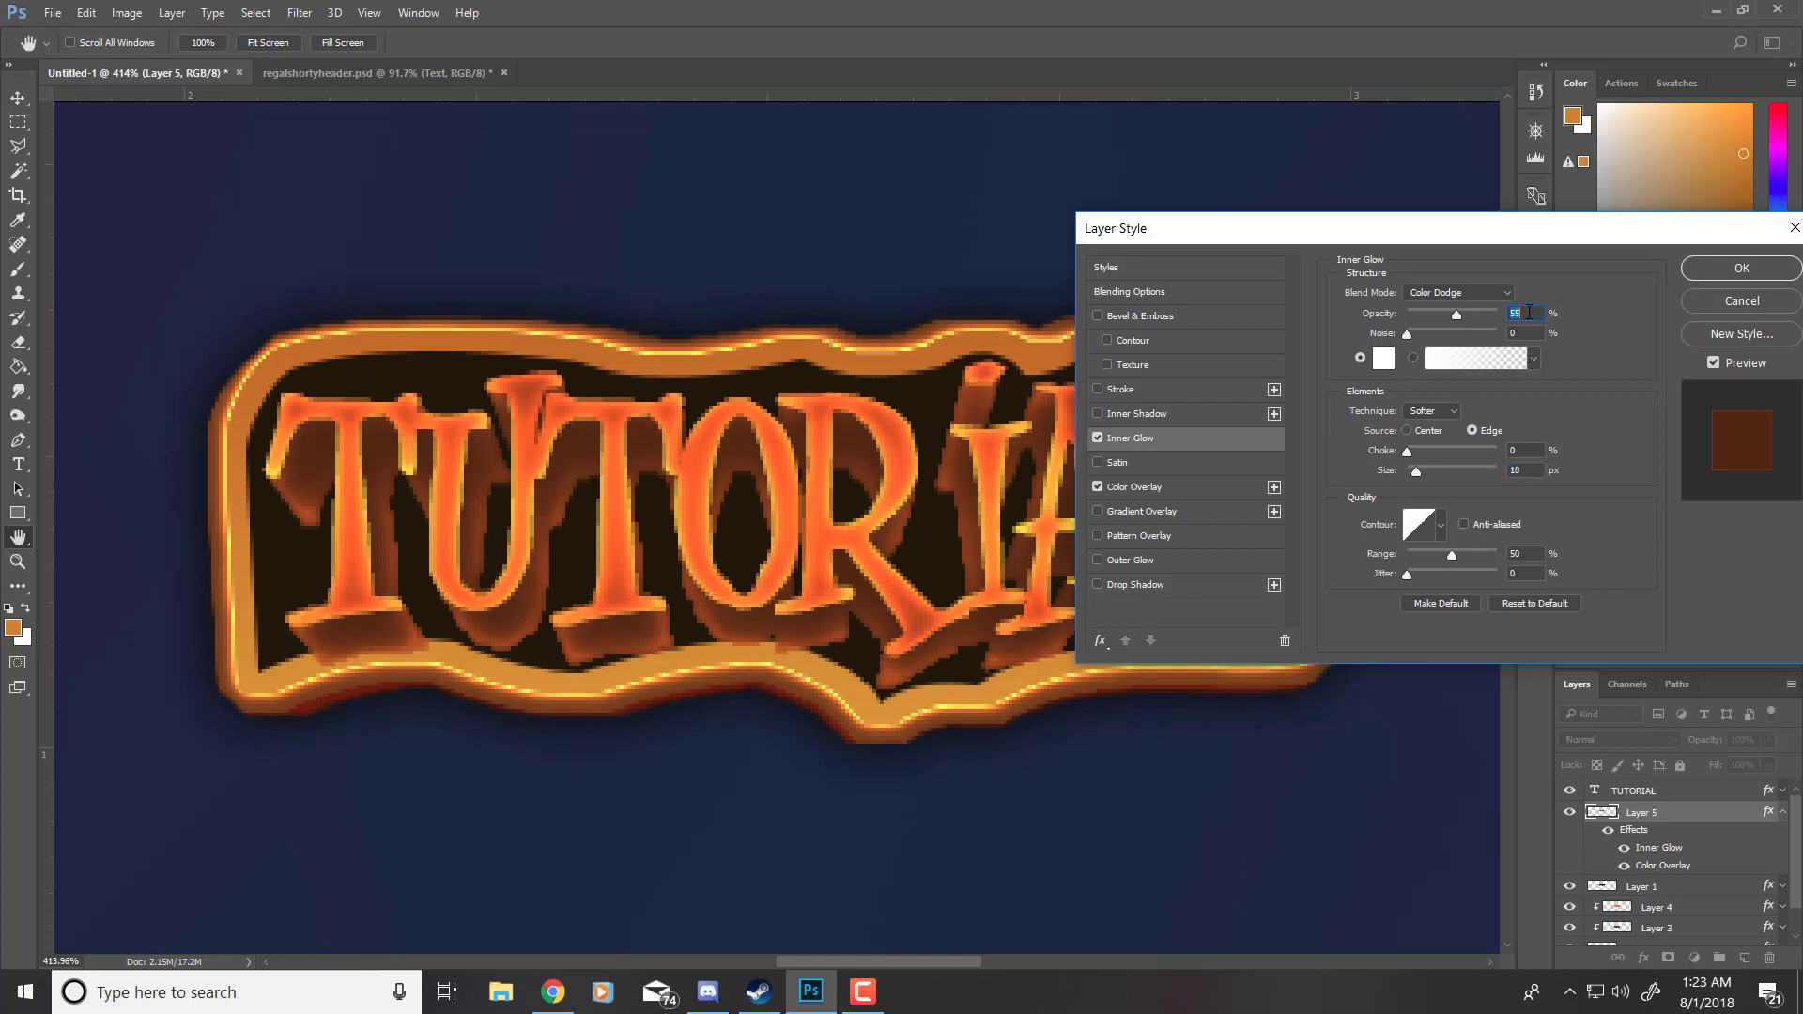
{"action": "scroll", "coordinate": [1529, 312], "scroll_direction": "down", "scroll_amount": 11}
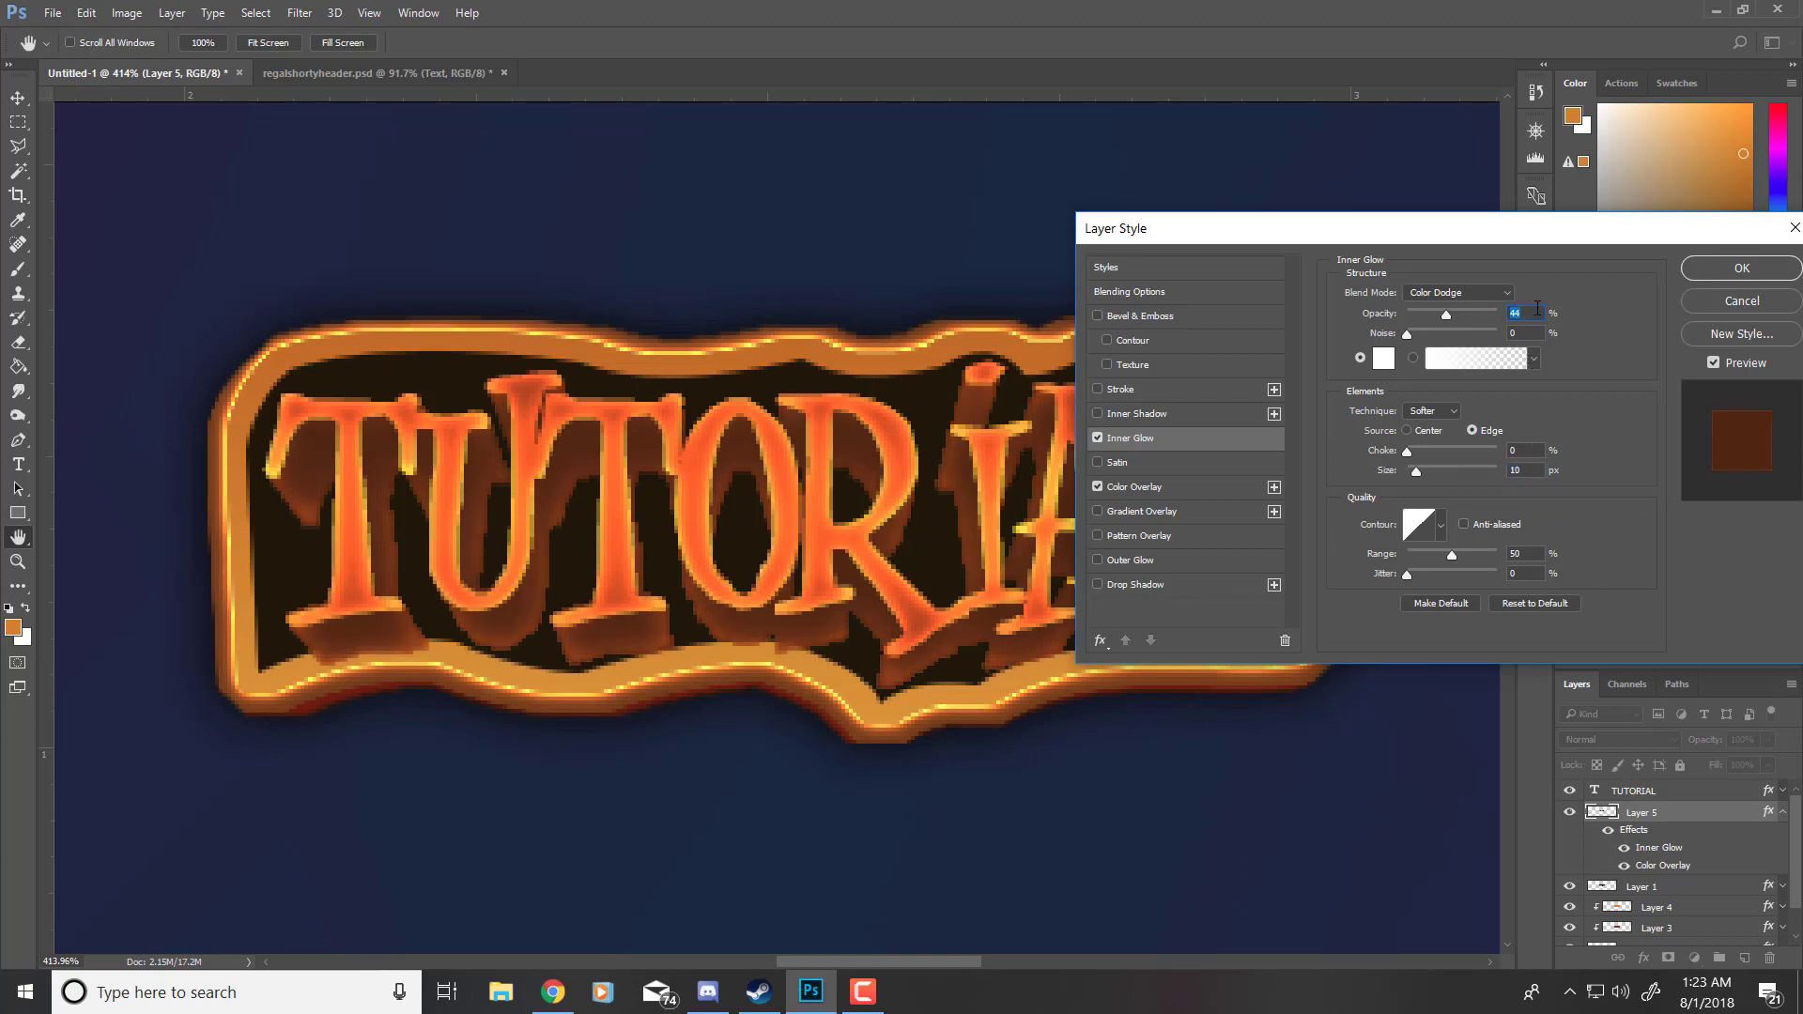
{"action": "scroll", "coordinate": [1538, 308], "scroll_direction": "up", "scroll_amount": 2}
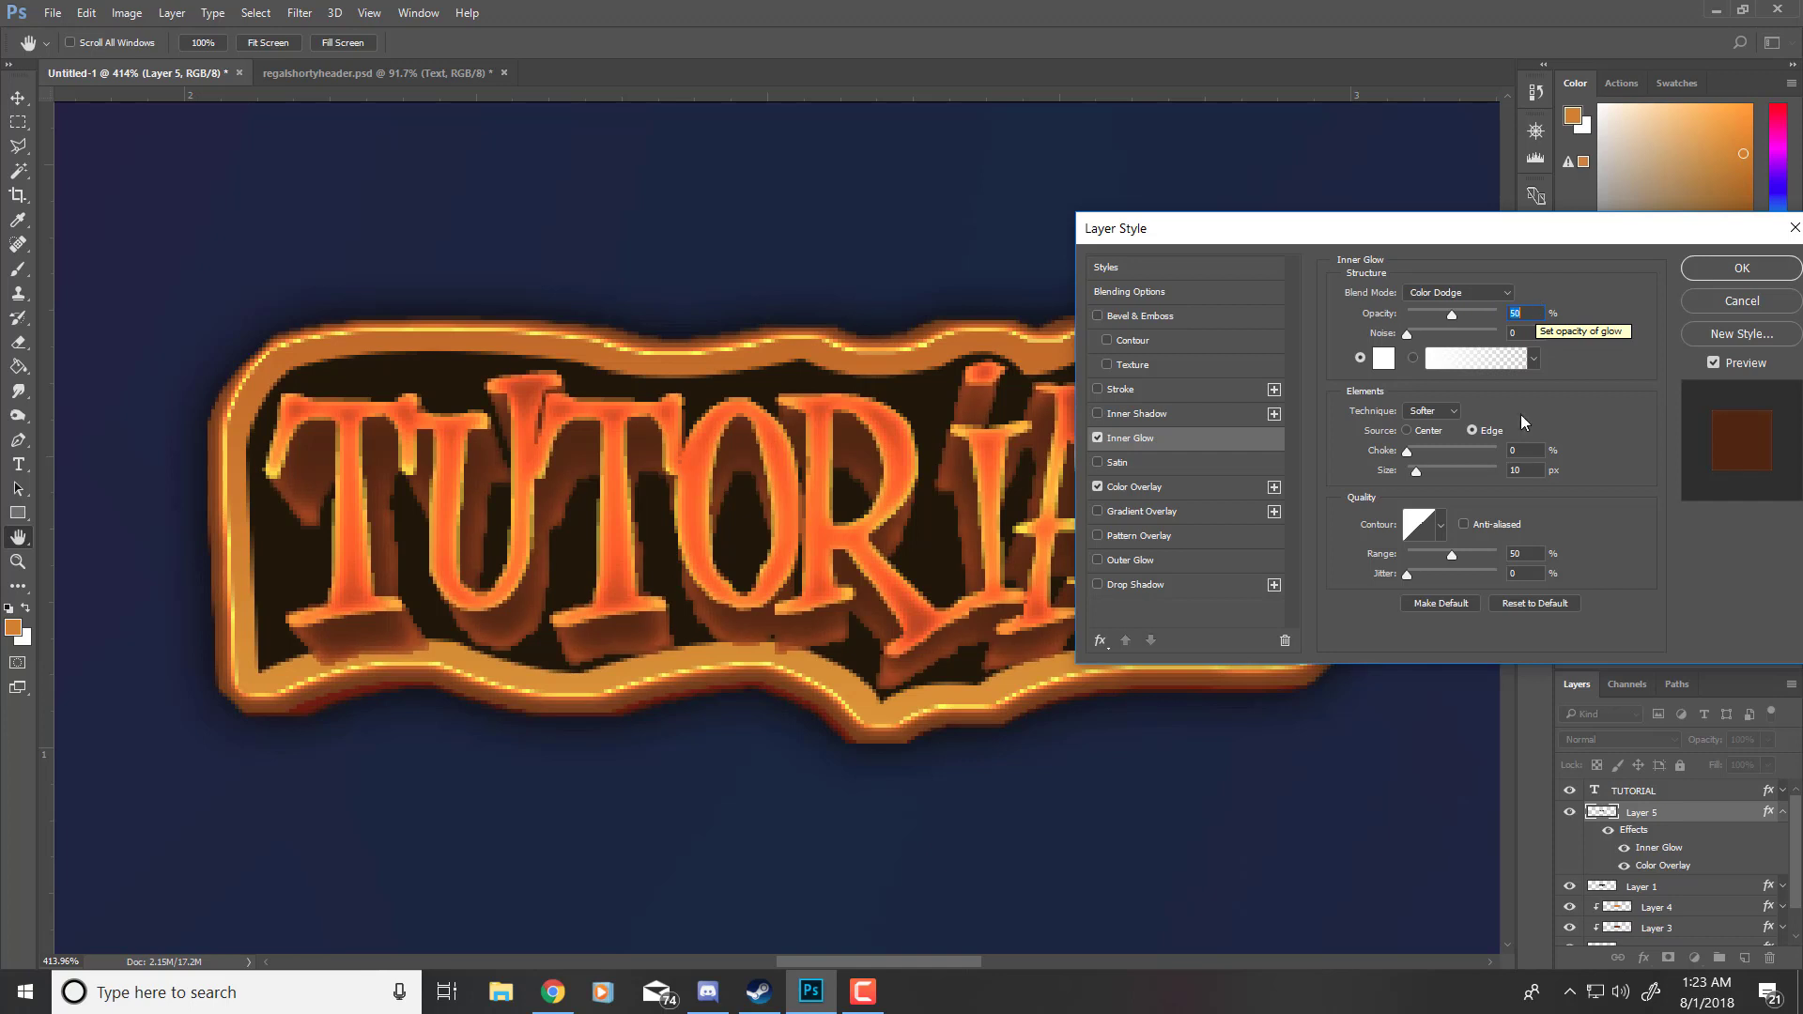
{"action": "left_click", "coordinate": [1526, 469]}
{"action": "scroll", "coordinate": [1529, 472], "scroll_direction": "down", "scroll_amount": 7}
{"action": "scroll", "coordinate": [1531, 474], "scroll_direction": "up", "scroll_amount": 2}
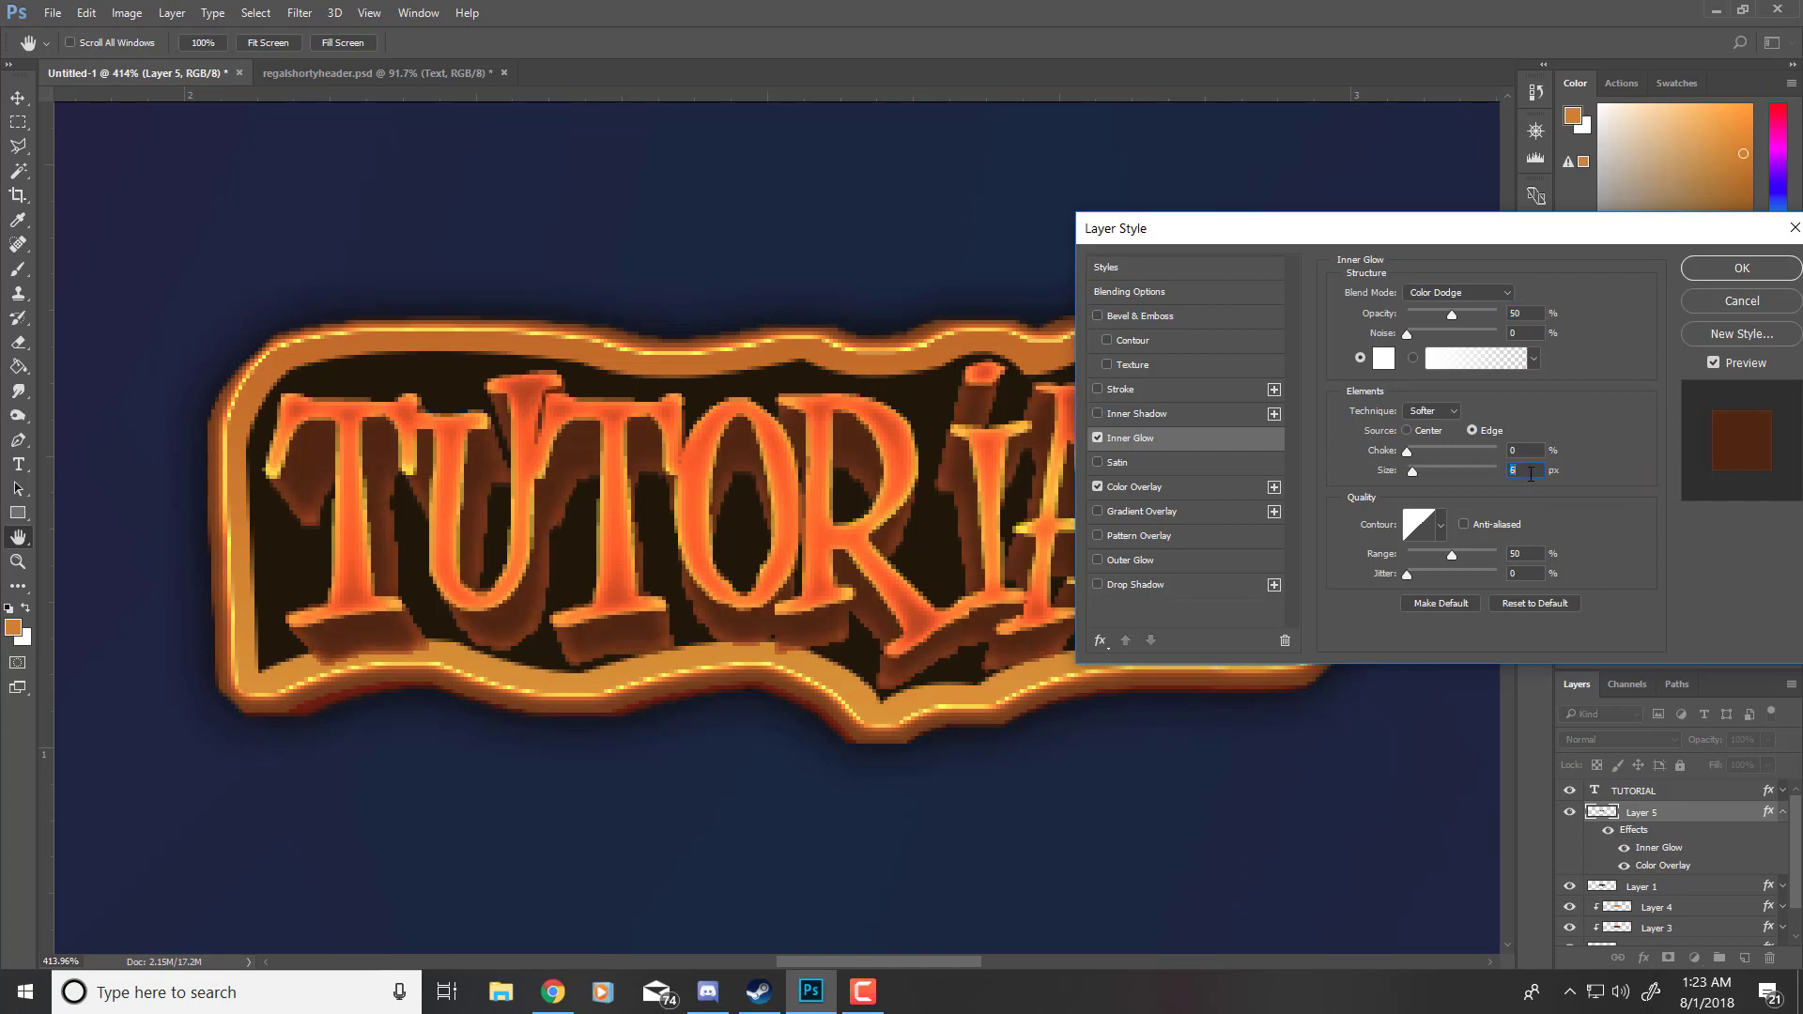
{"action": "scroll", "coordinate": [1531, 474], "scroll_direction": "up", "scroll_amount": 2}
{"action": "left_click_drag", "start_coordinate": [1361, 239], "coordinate": [1226, 228]}
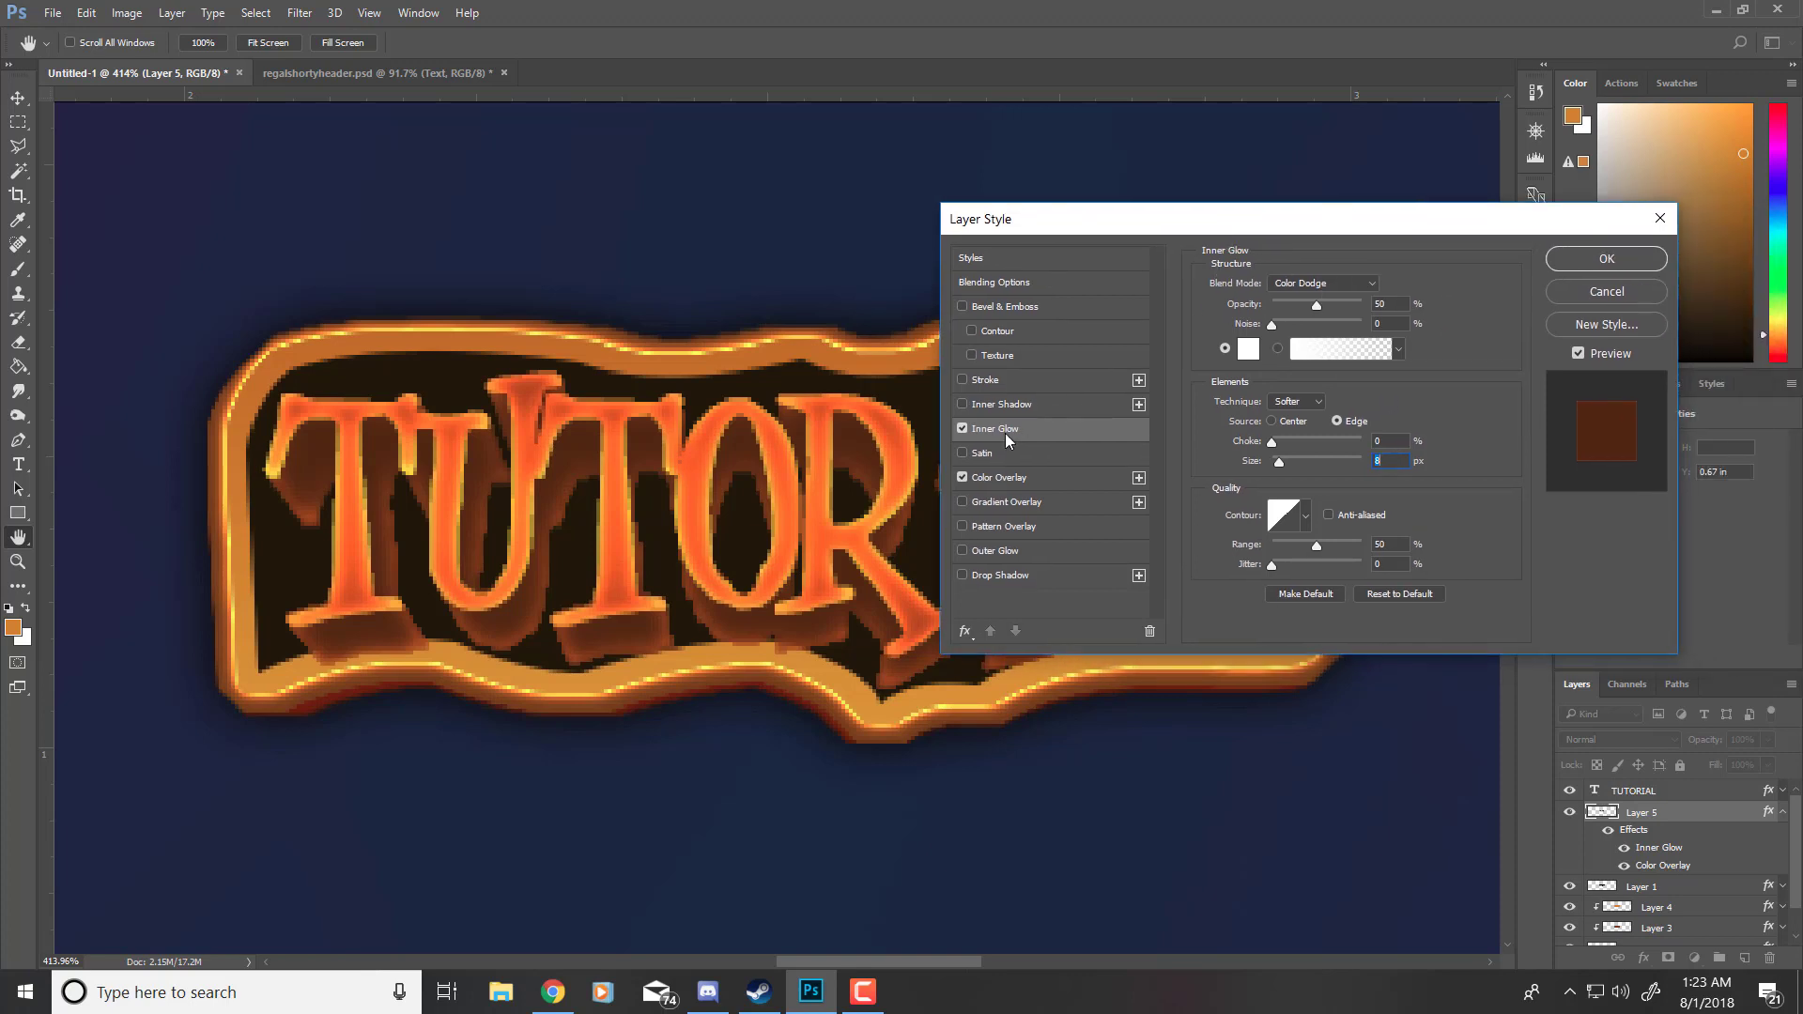
Step: Add a black Drop Shadow to Layer 5 with a size of 10 px and apply the layer styles
{"action": "left_click", "coordinate": [962, 575]}
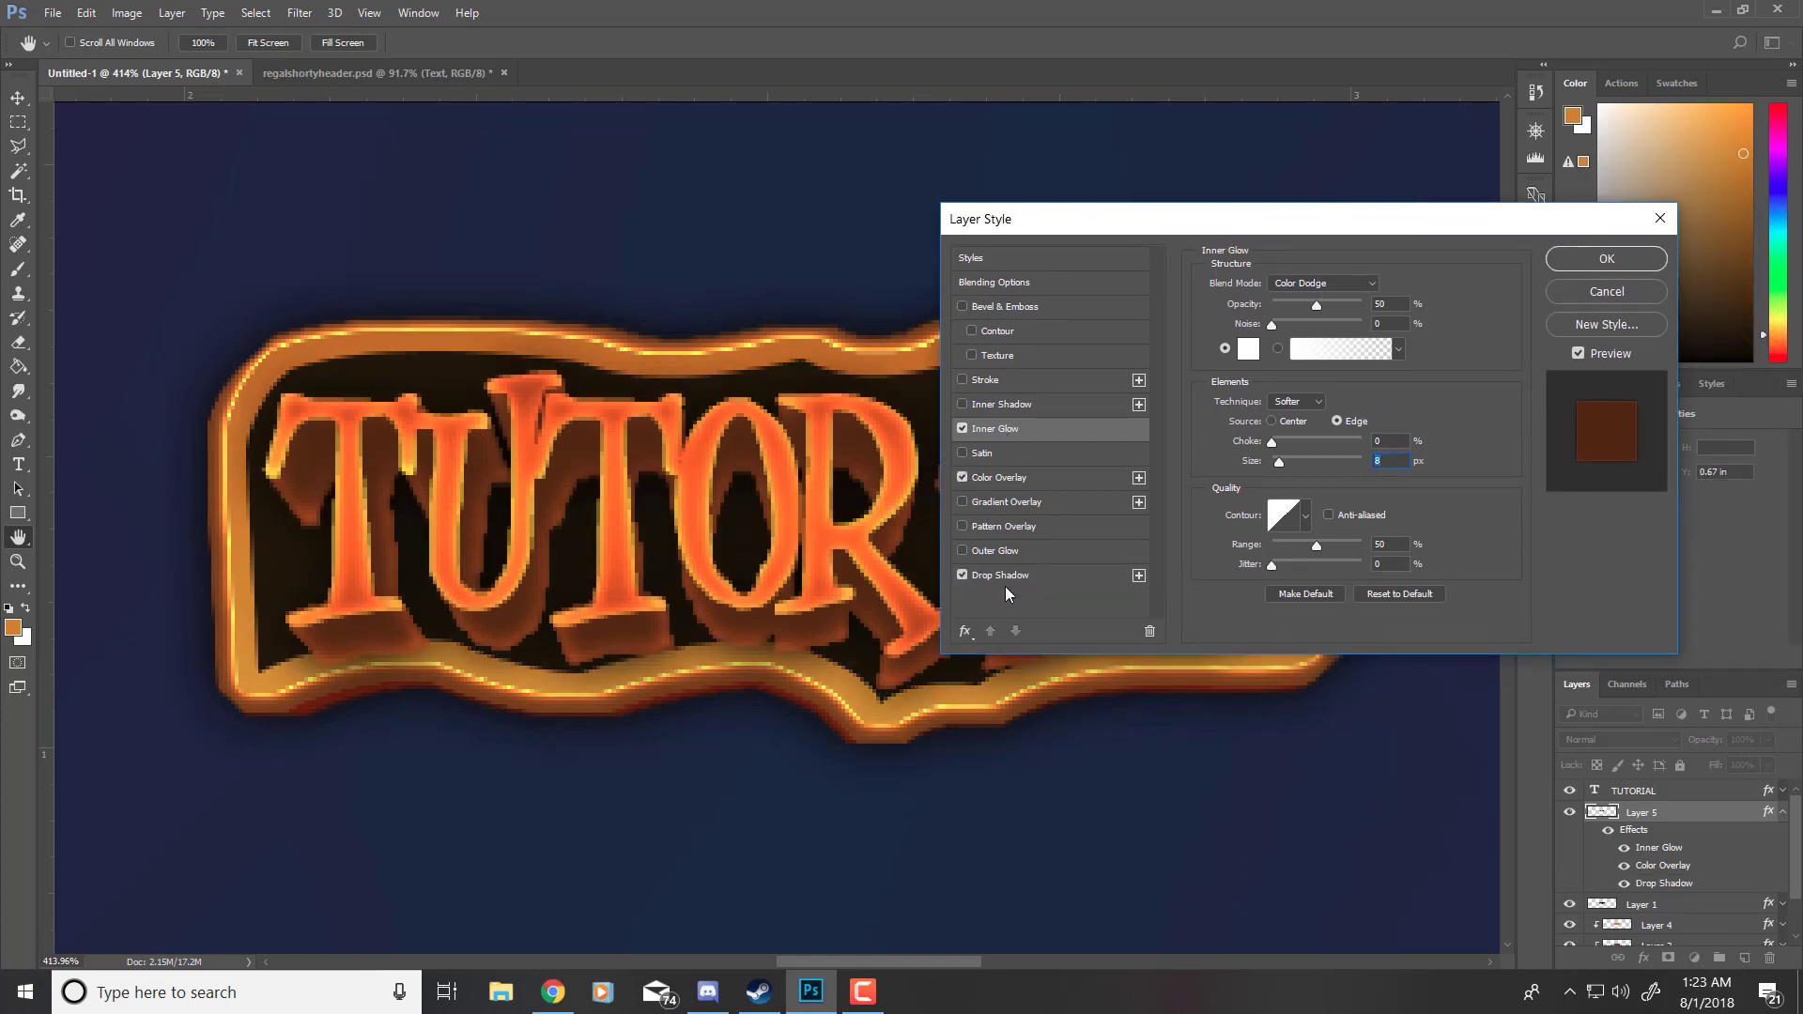
{"action": "left_click", "coordinate": [1007, 576]}
{"action": "left_click", "coordinate": [1399, 405]}
{"action": "scroll", "coordinate": [1397, 404], "scroll_direction": "down", "scroll_amount": 5}
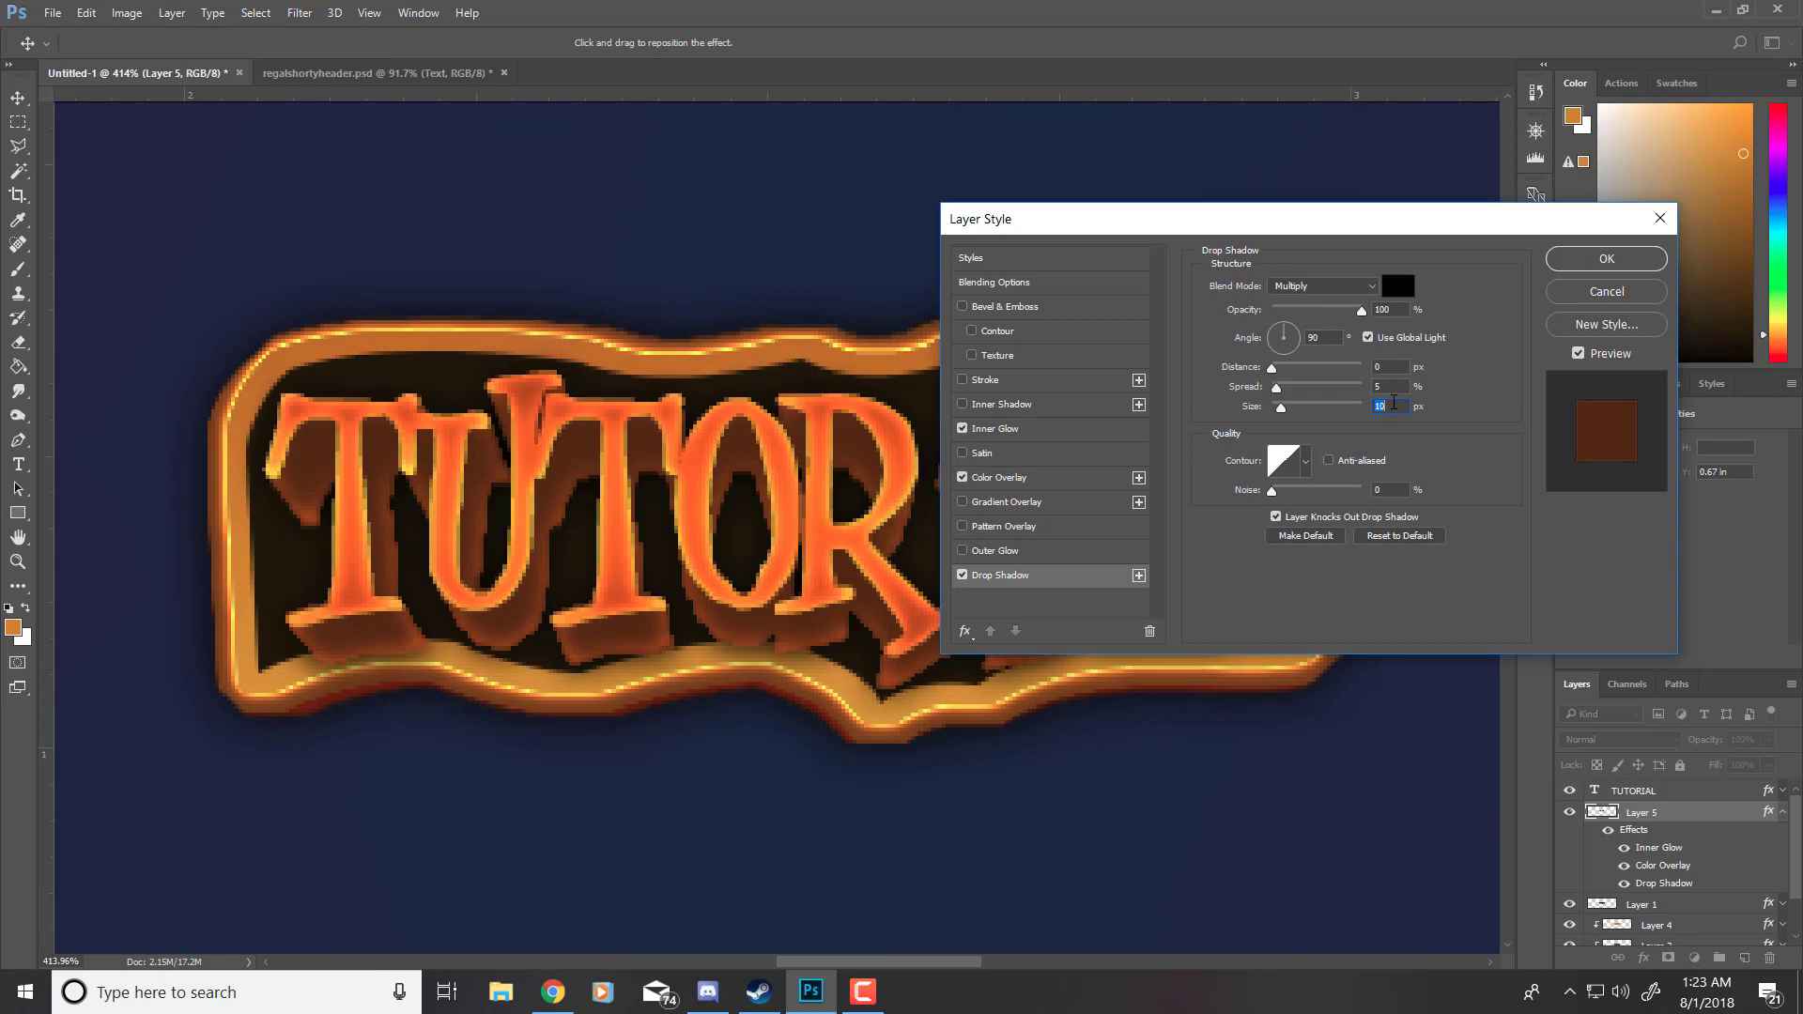
{"action": "left_click", "coordinate": [1582, 256]}
{"action": "scroll", "coordinate": [897, 459], "scroll_direction": "down", "scroll_amount": 5}
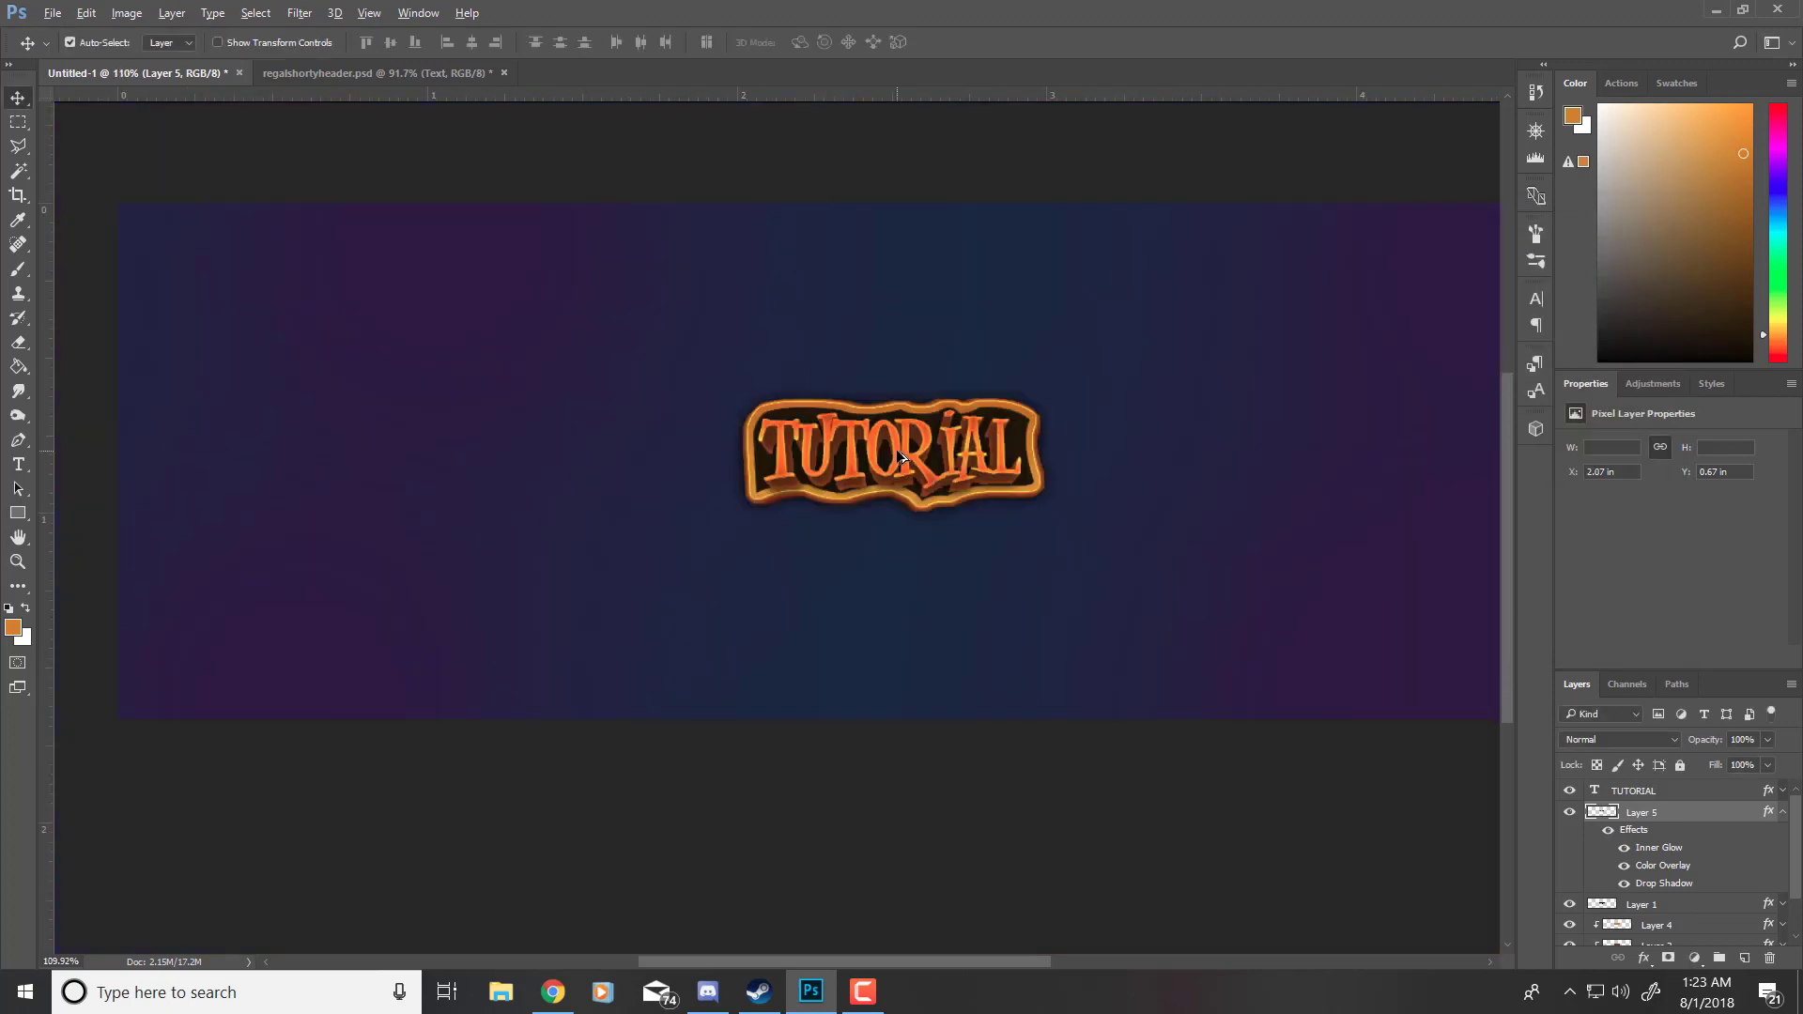
{"action": "scroll", "coordinate": [806, 504], "scroll_direction": "up", "scroll_amount": 5}
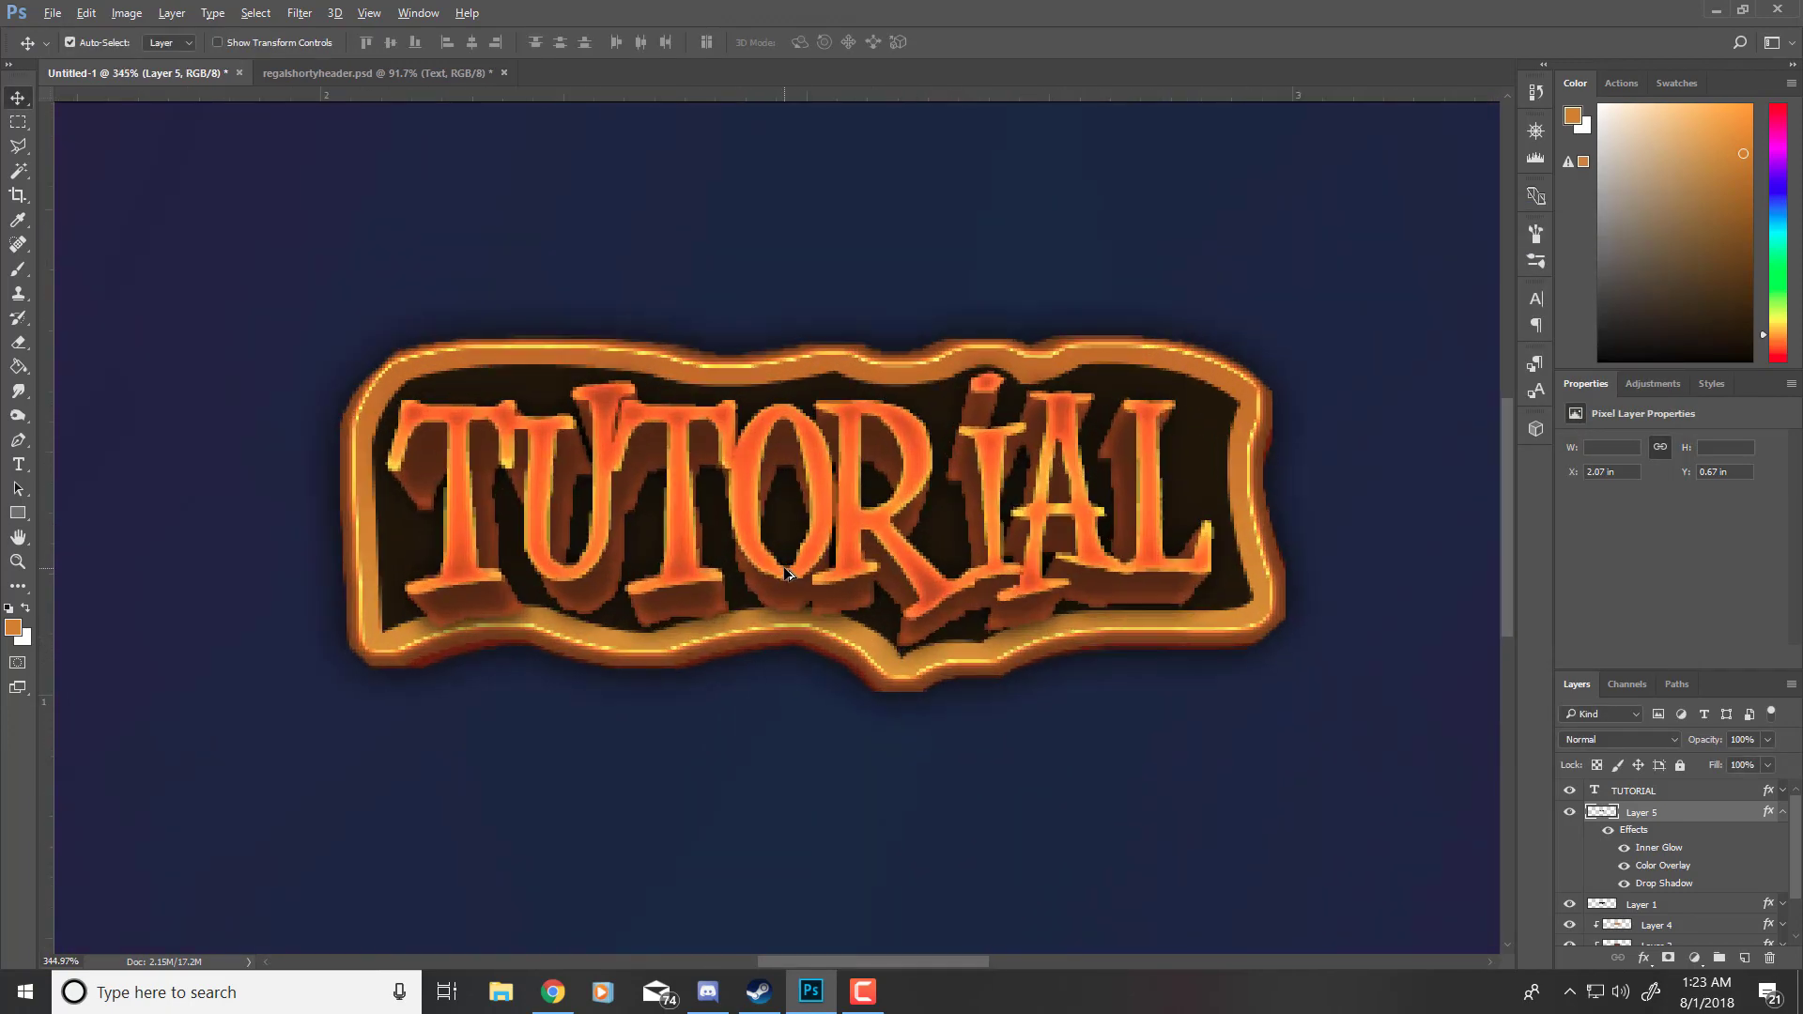
Step: Clip Layer 5 to Layer 1 with a clipping mask
{"action": "left_click", "coordinate": [1783, 813]}
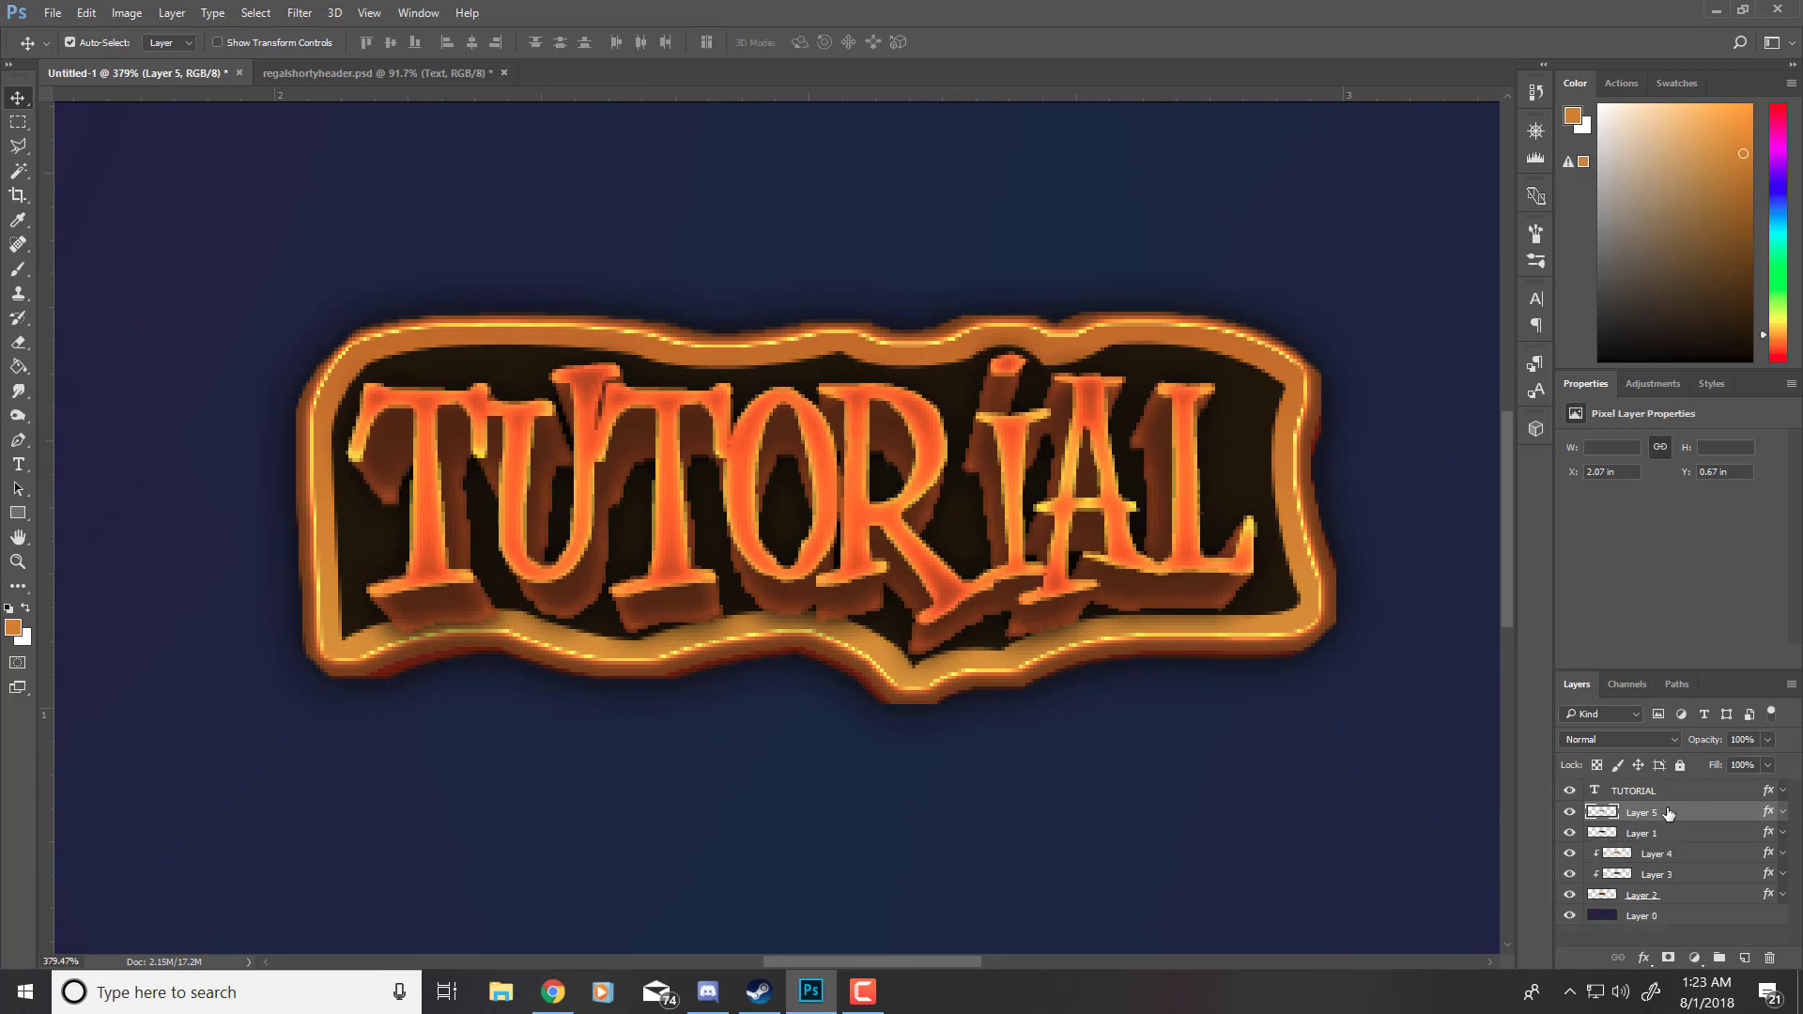
{"action": "right_click", "coordinate": [1669, 814]}
{"action": "left_click", "coordinate": [1582, 837]}
{"action": "right_click", "coordinate": [1658, 813]}
{"action": "left_click", "coordinate": [1313, 510]}
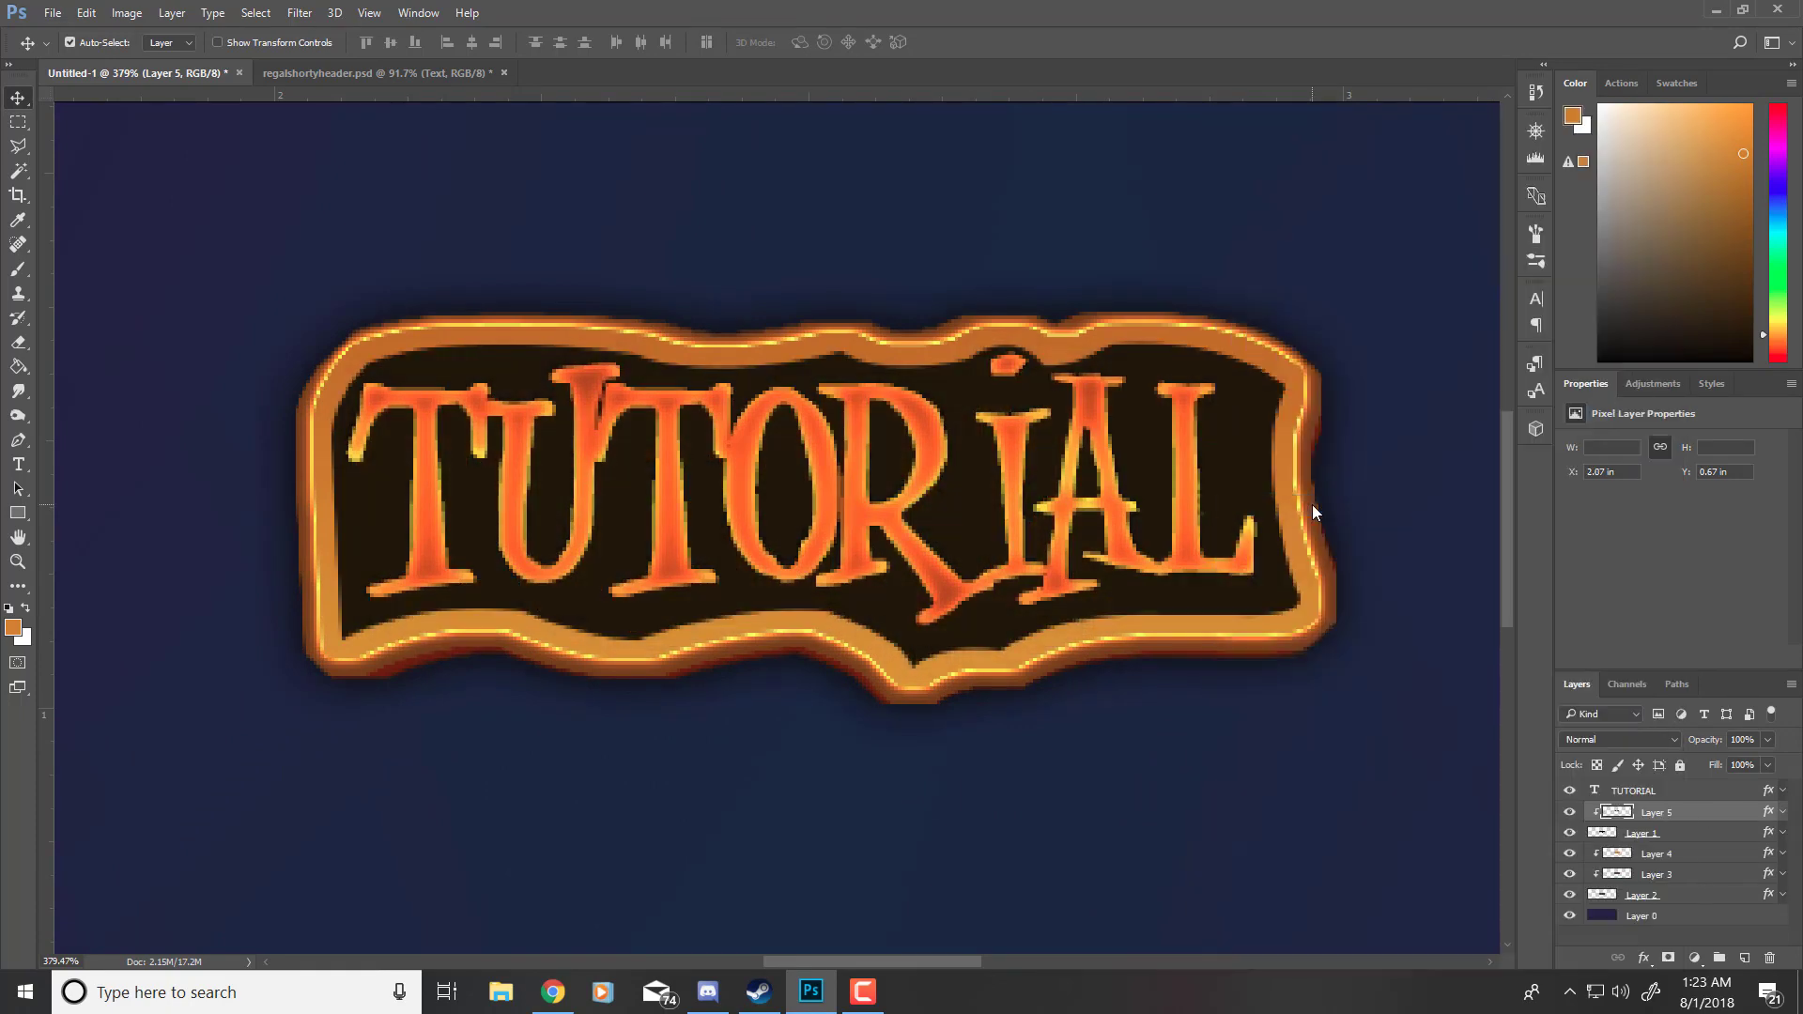
Step: Rasterize the layer style of Layer 1, the dark background shape behind the text
{"action": "left_click", "coordinate": [1678, 833]}
{"action": "right_click", "coordinate": [1680, 835]}
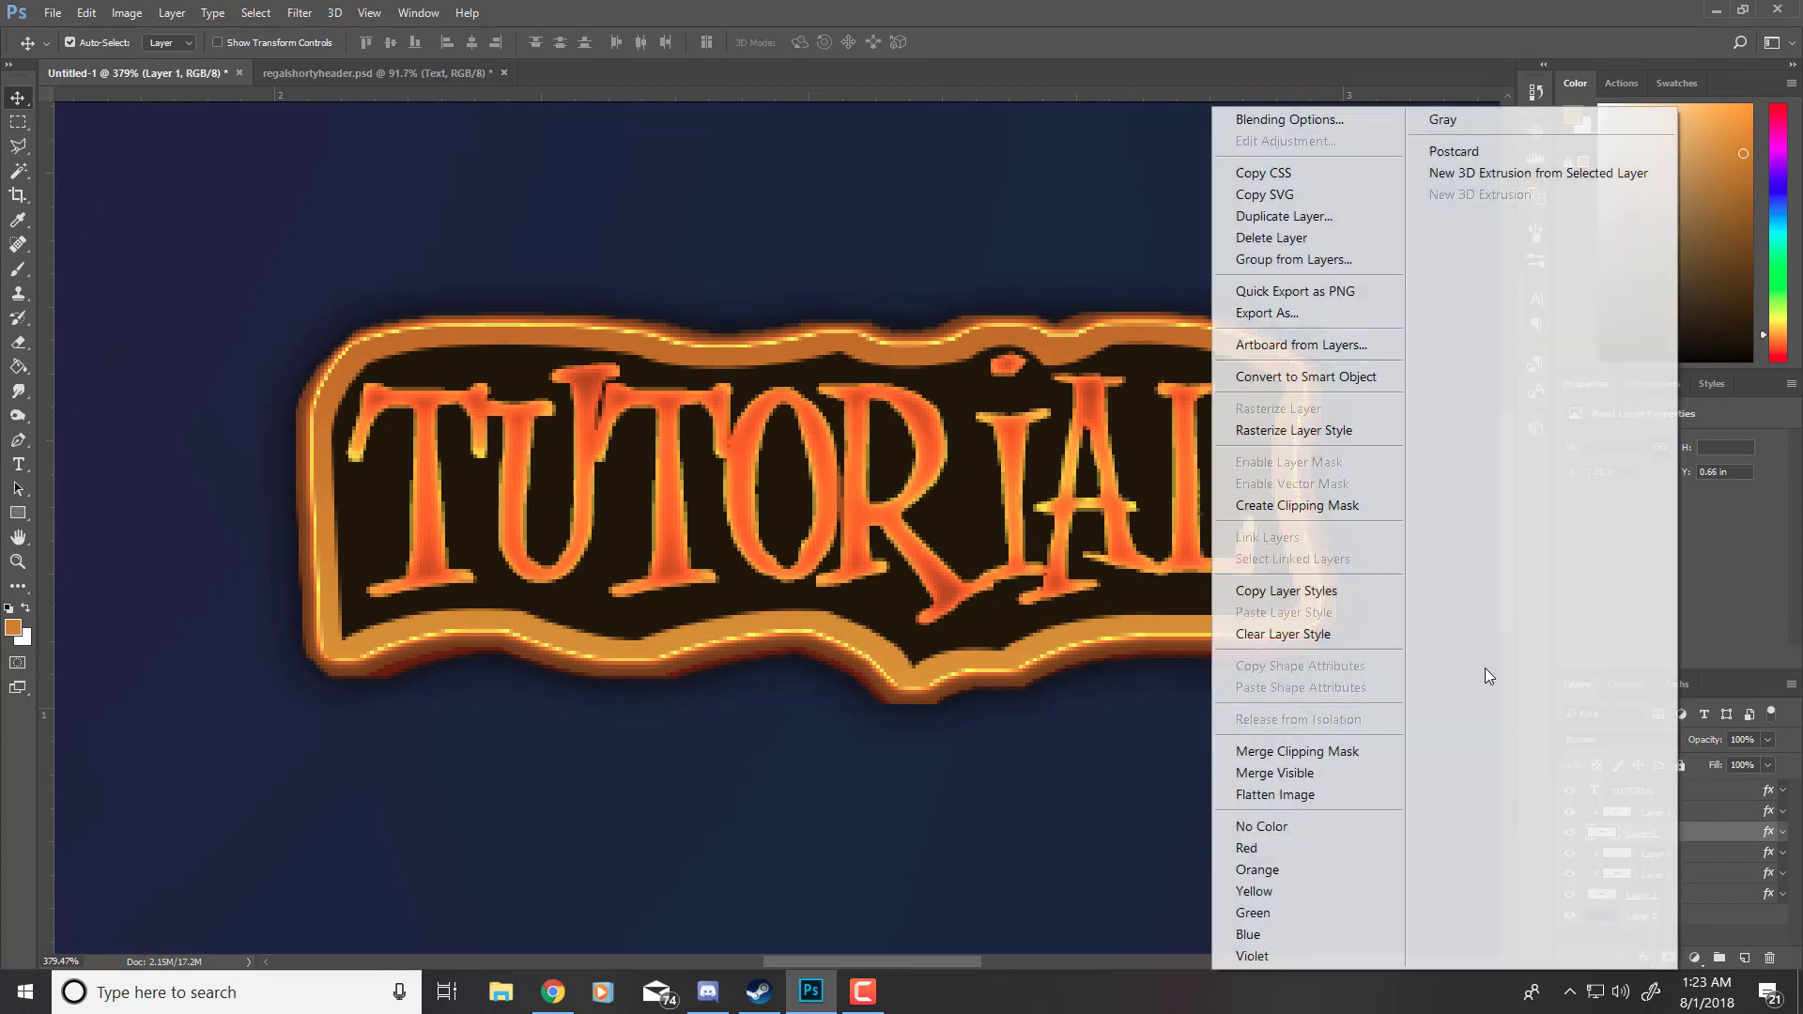
{"action": "left_click", "coordinate": [1303, 438]}
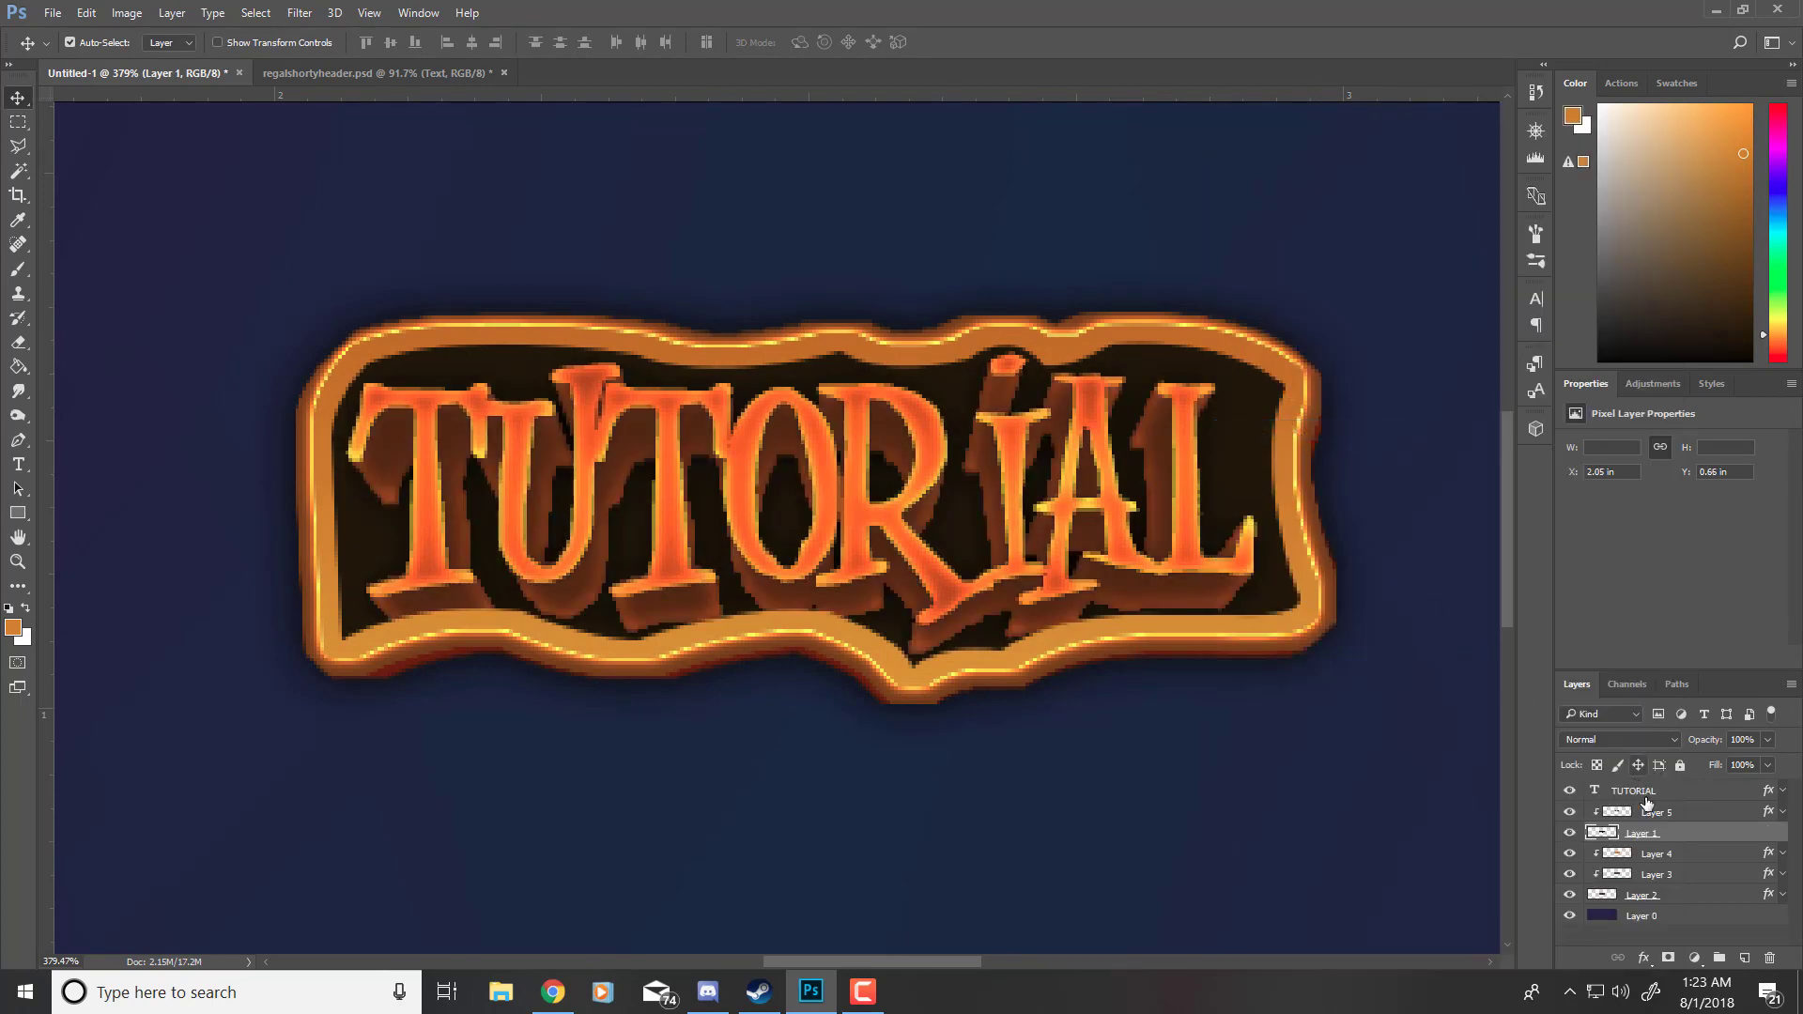
{"action": "scroll", "coordinate": [935, 639], "scroll_direction": "down", "scroll_amount": 4}
{"action": "scroll", "coordinate": [817, 628], "scroll_direction": "up", "scroll_amount": 4}
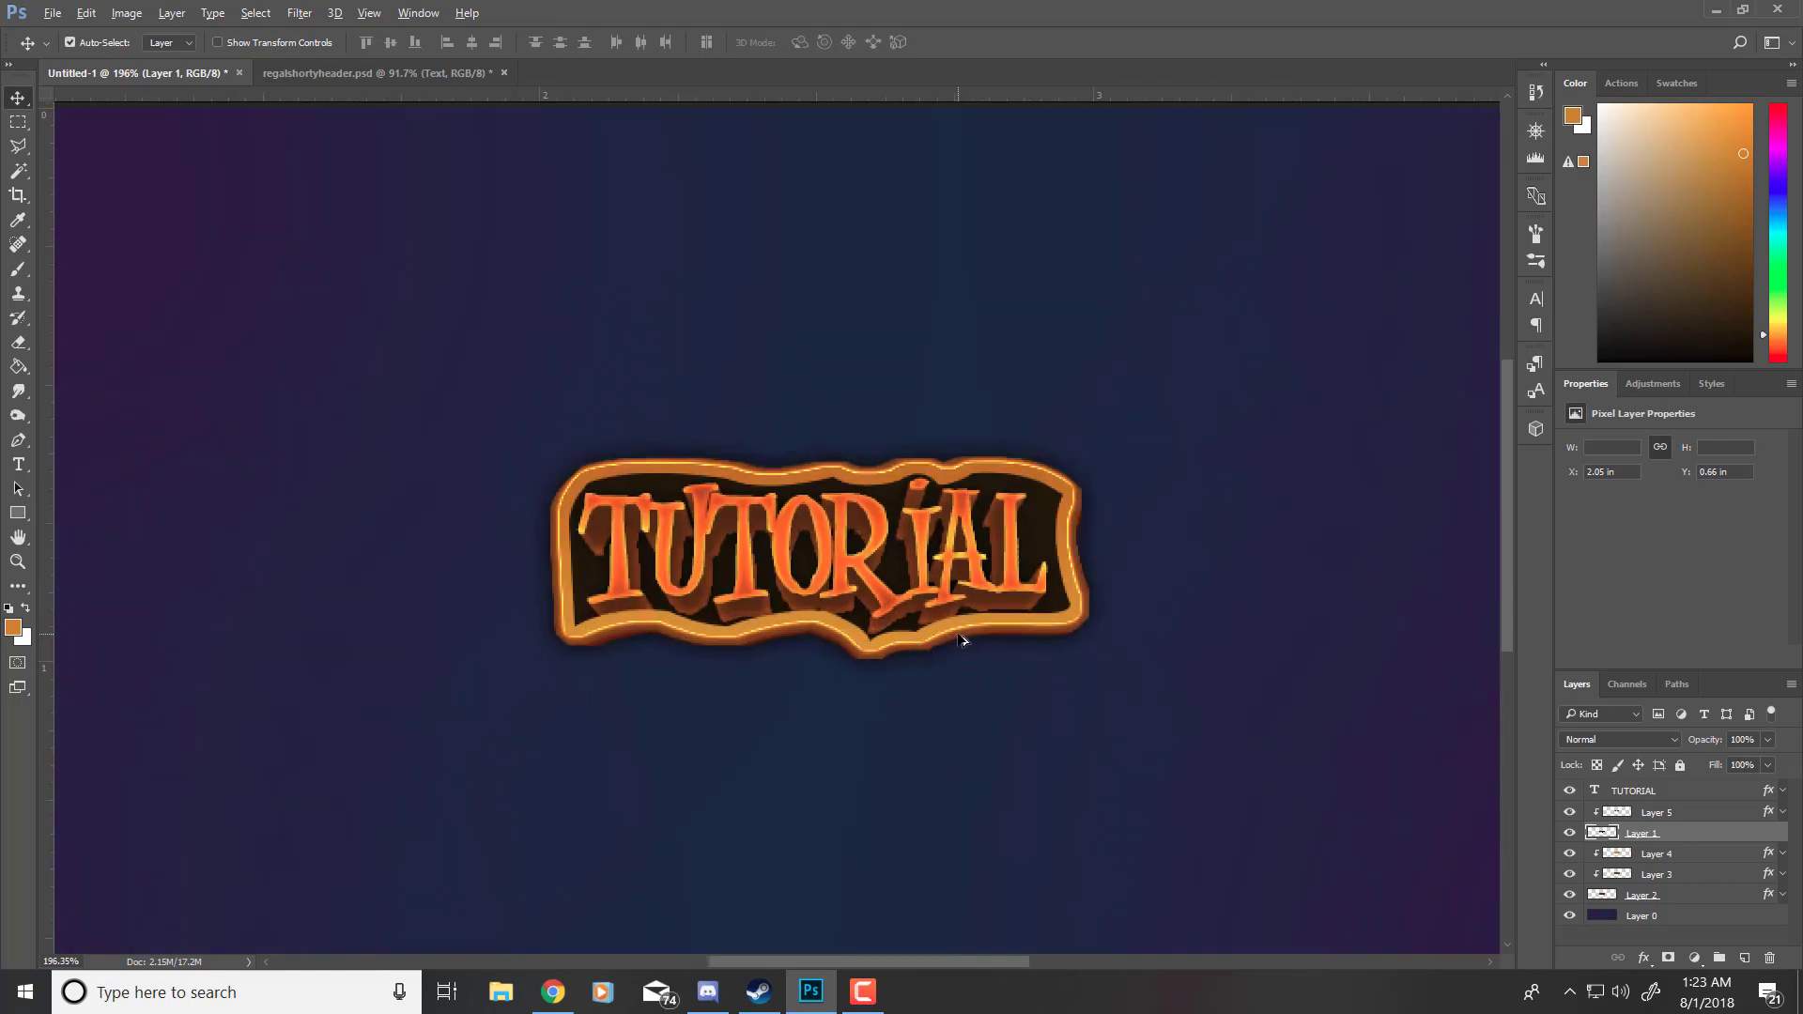
{"action": "scroll", "coordinate": [594, 600], "scroll_direction": "up", "scroll_amount": 3}
Step: Release the clipping mask that ties Layer 5 to Layer 1
{"action": "right_click", "coordinate": [1652, 834]}
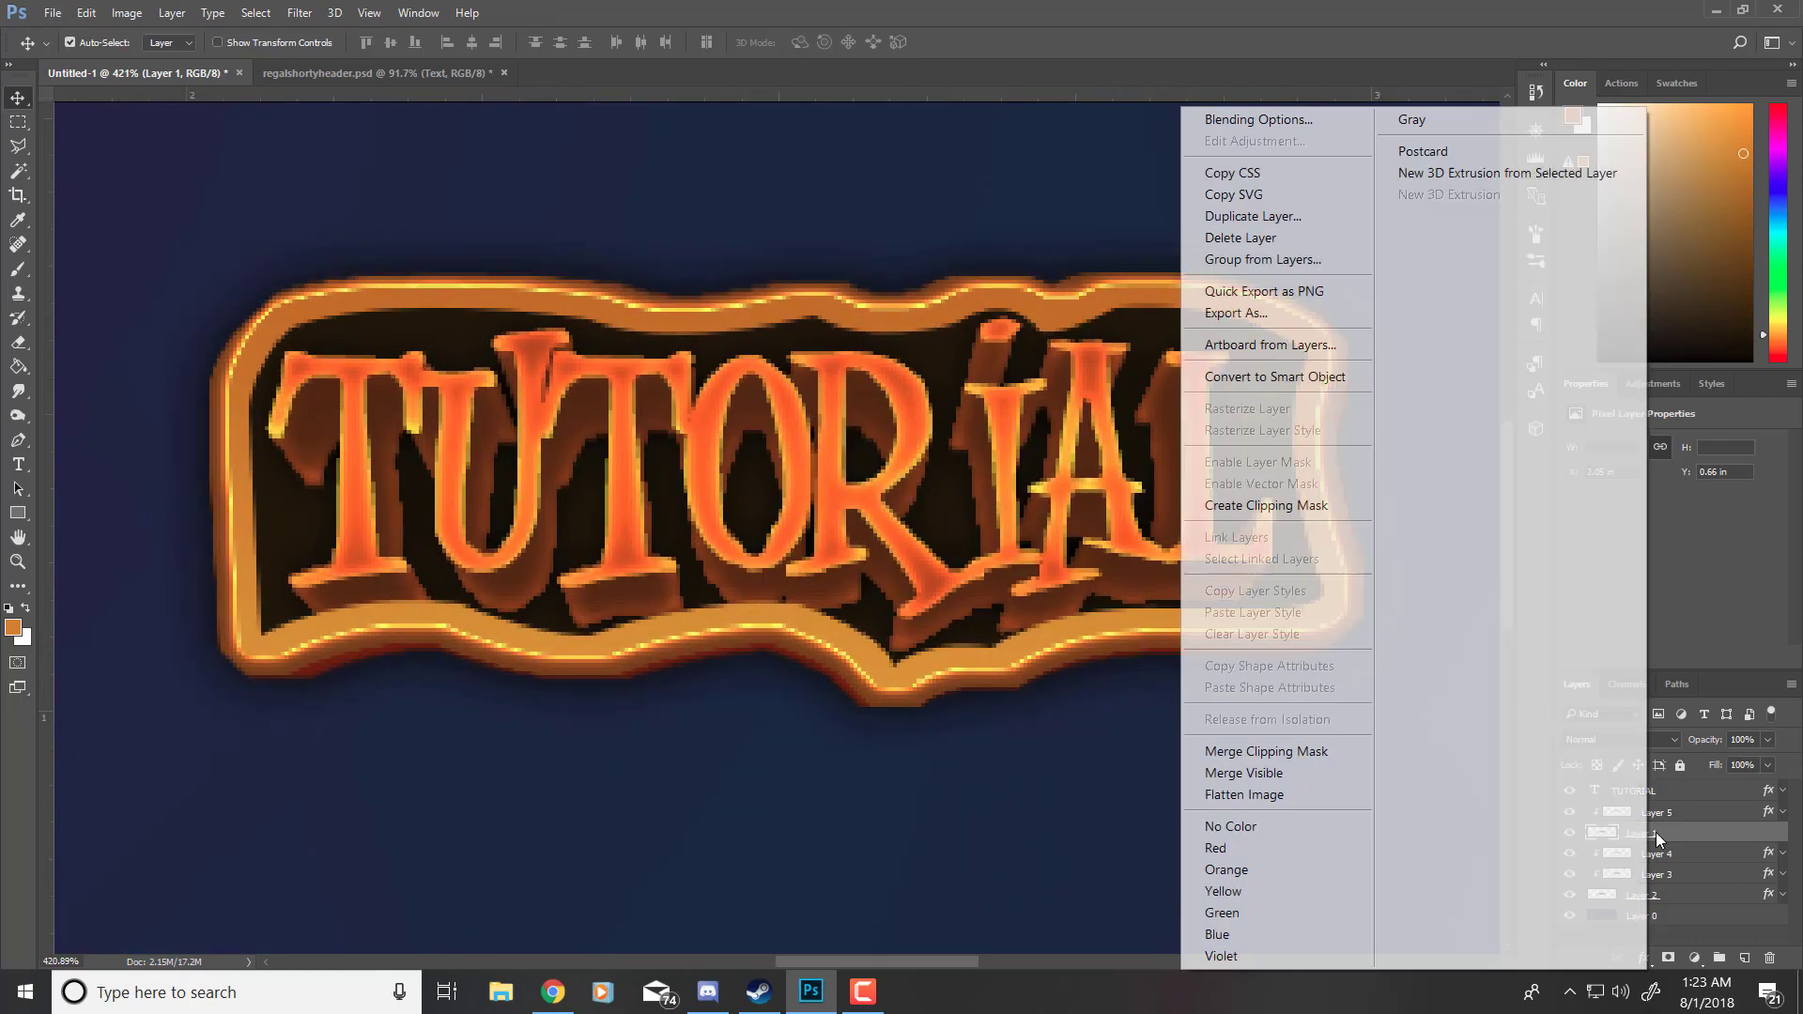
{"action": "left_click", "coordinate": [1679, 823]}
{"action": "right_click", "coordinate": [1681, 823]}
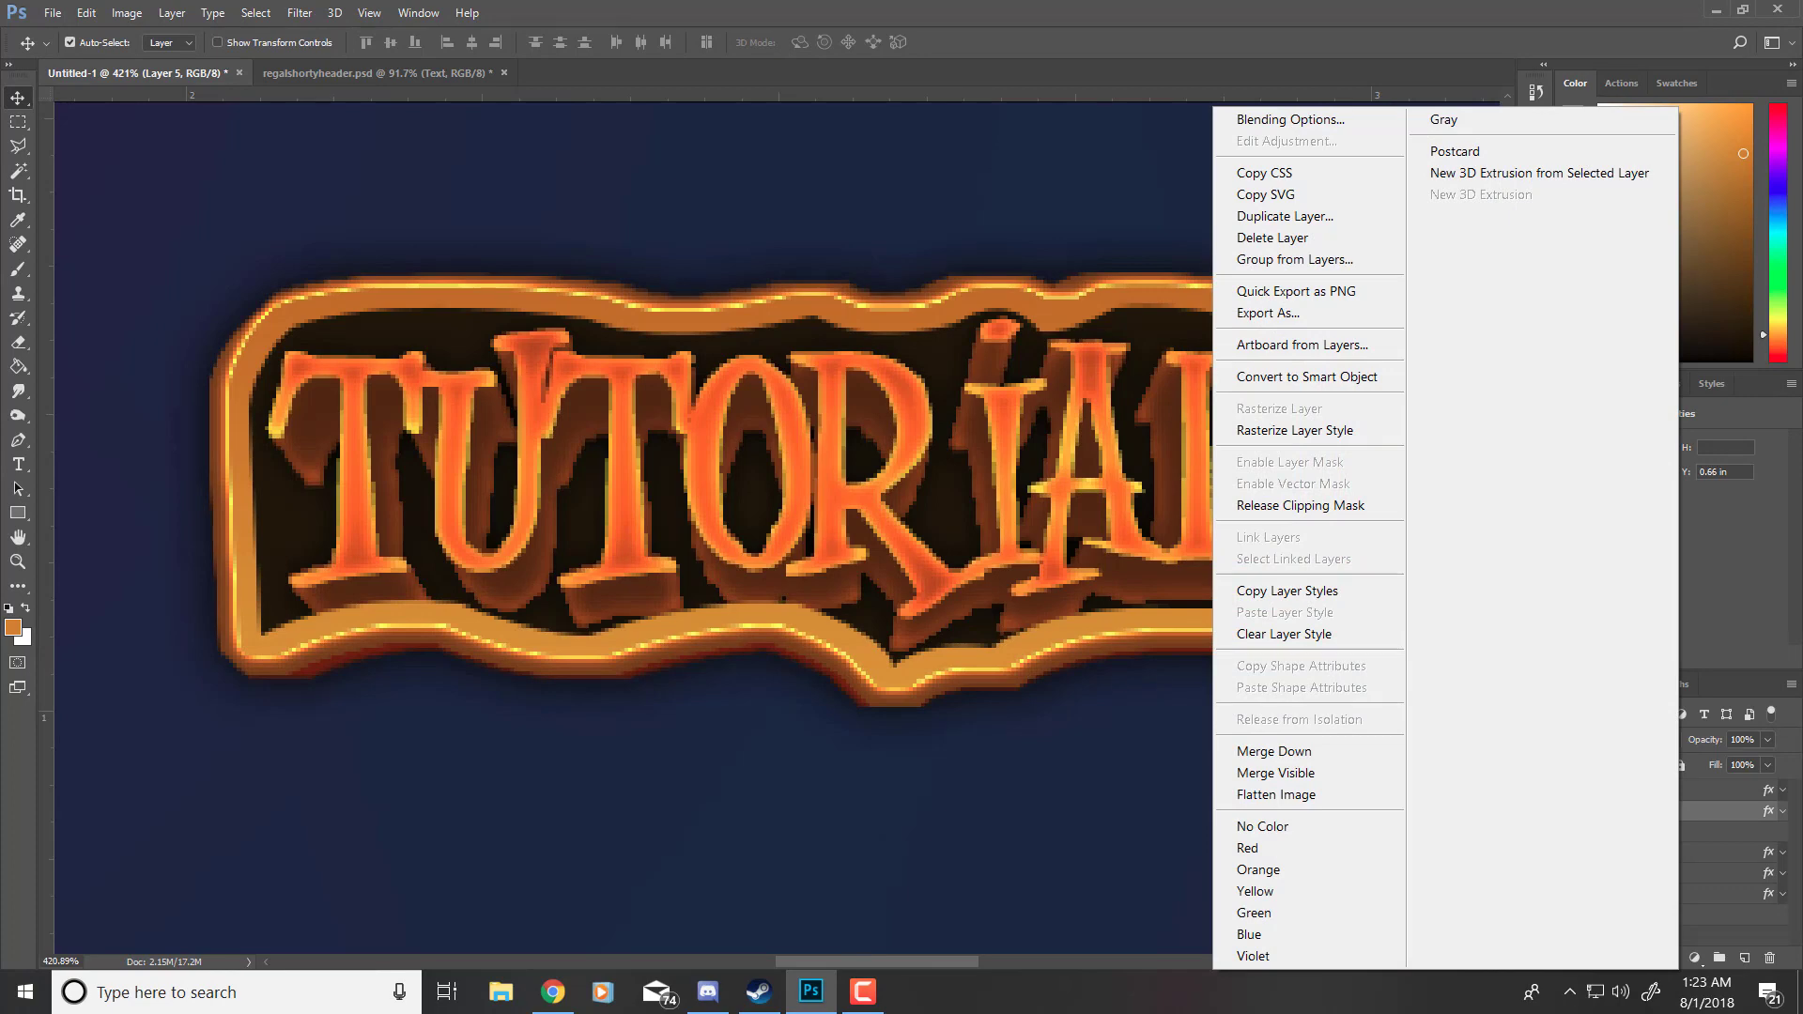
{"action": "key", "text": "alt+Tab"}
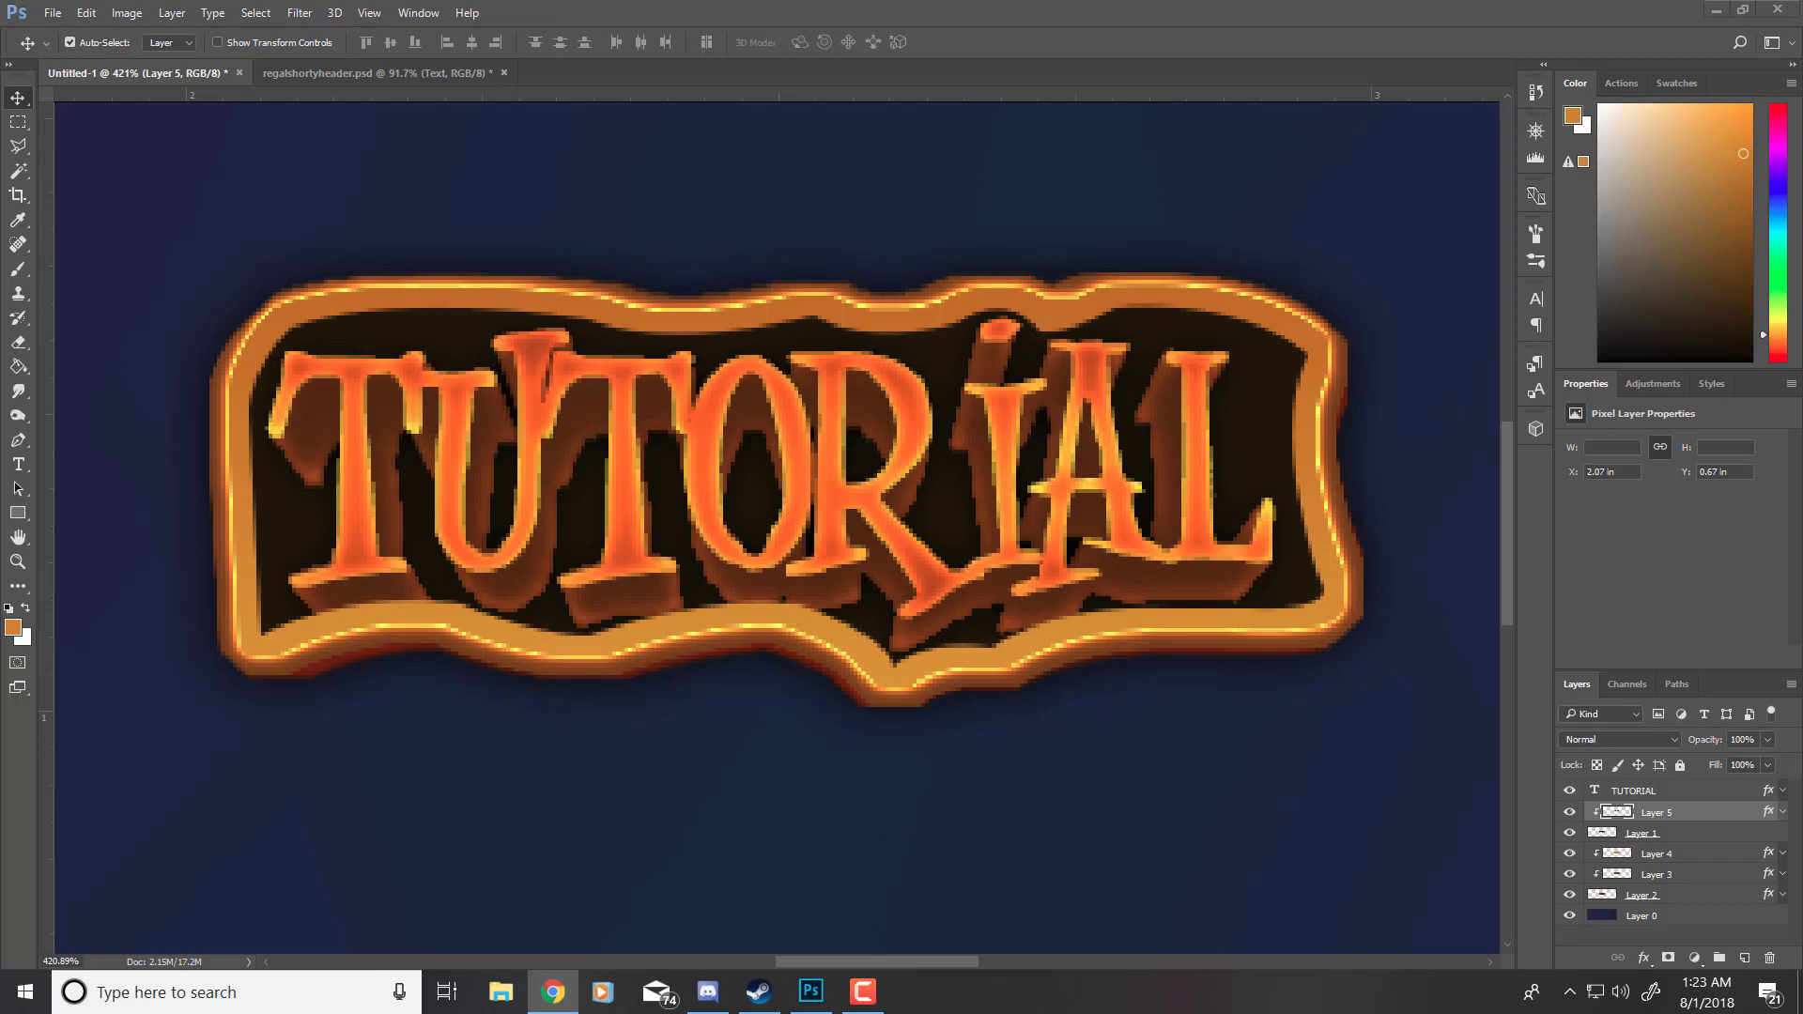
{"action": "left_click", "coordinate": [1673, 815]}
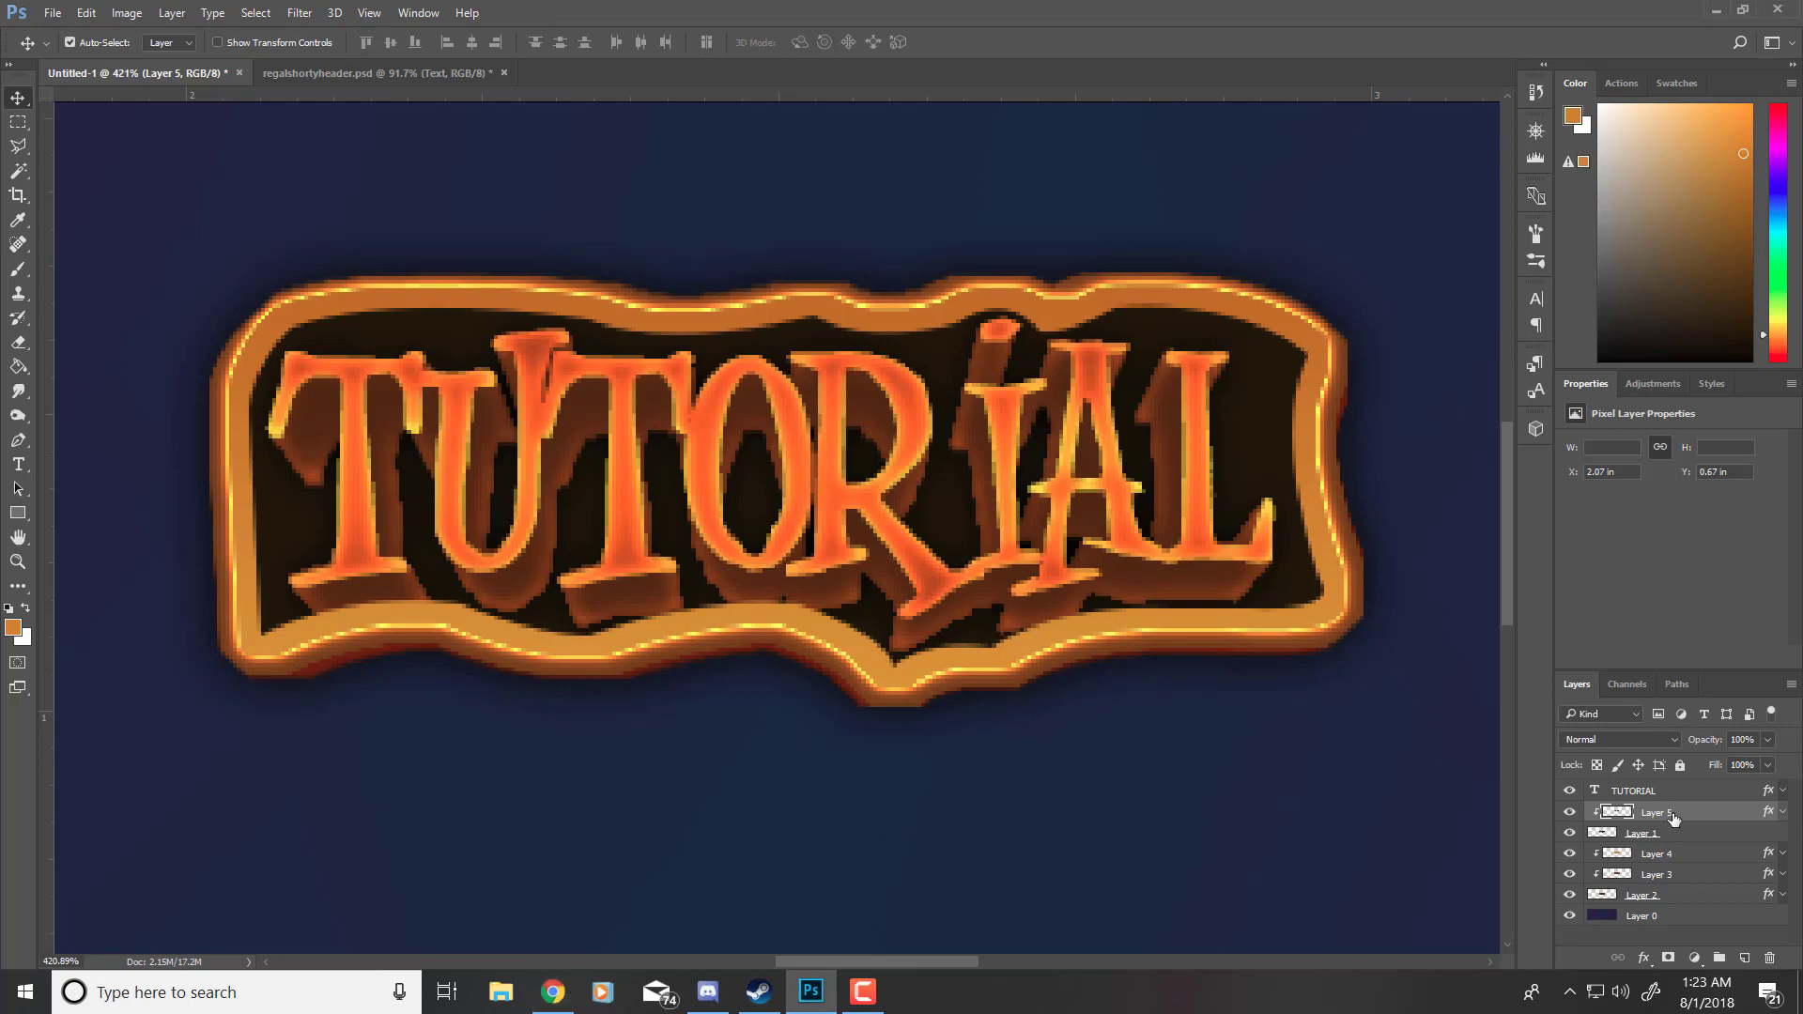
{"action": "right_click", "coordinate": [1673, 815]}
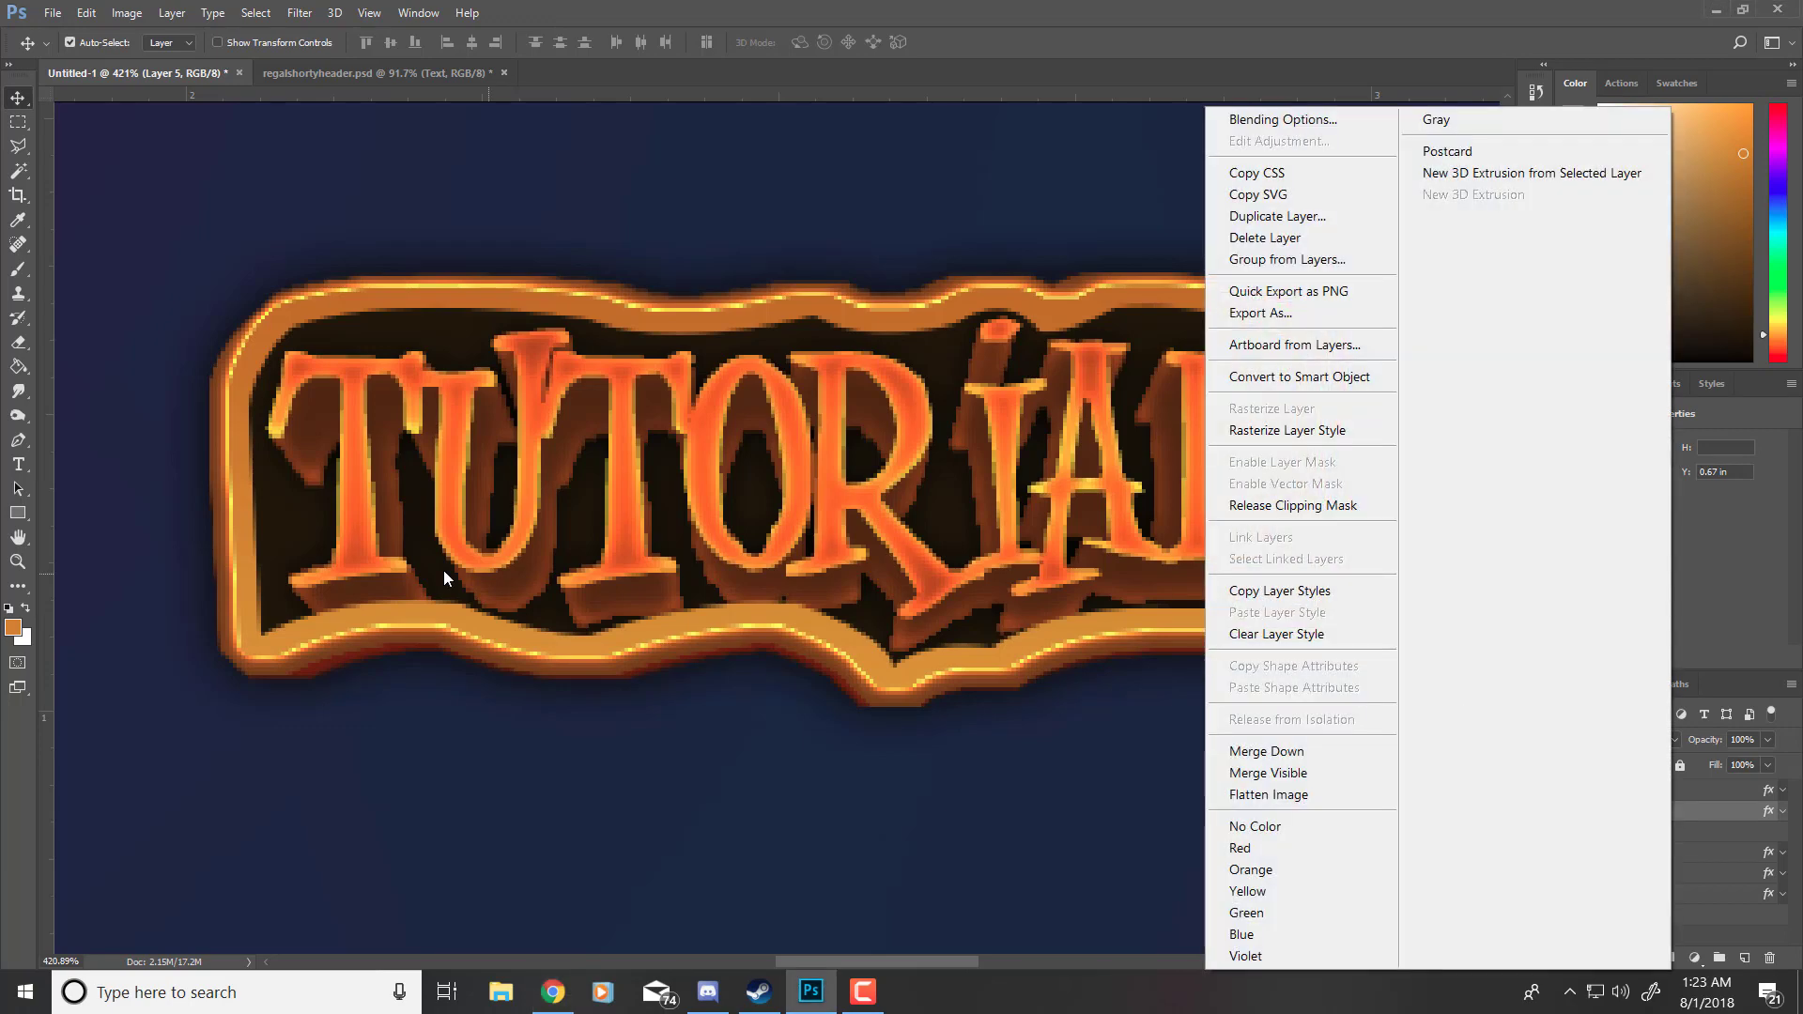
{"action": "left_click", "coordinate": [1292, 505]}
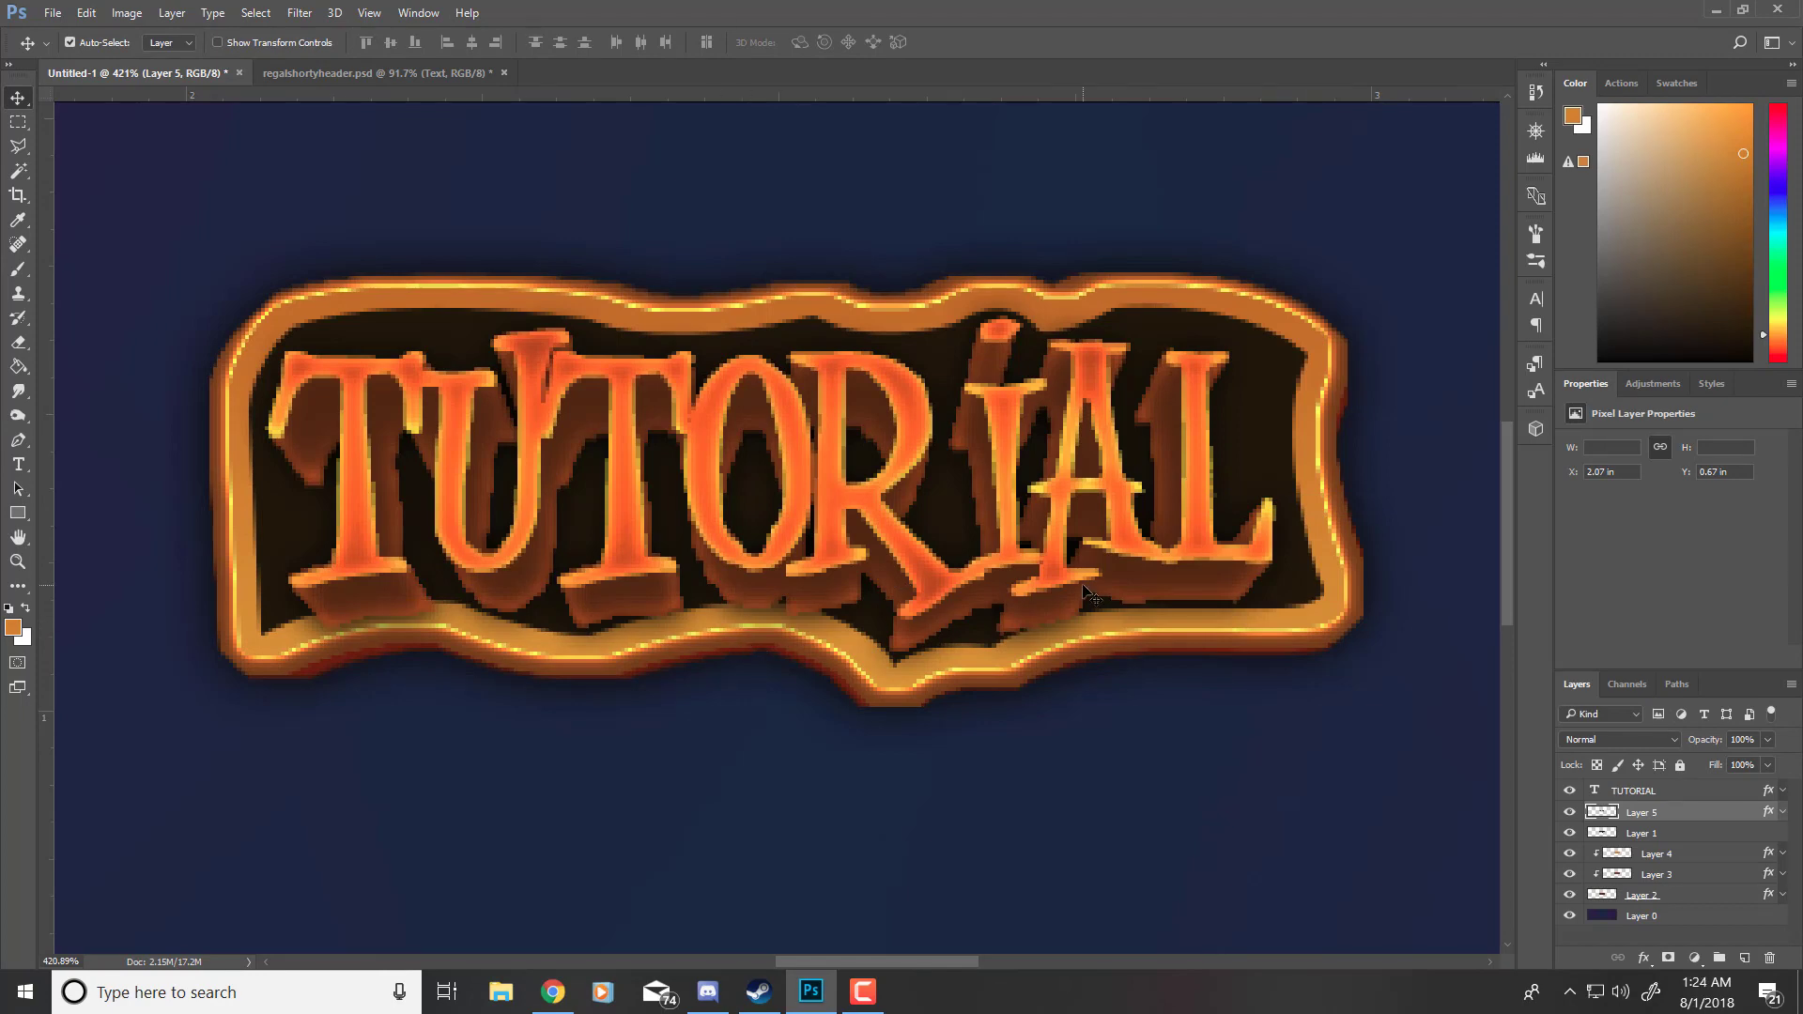
Step: Select the TUTORIAL layer, switch to regalshortyheader.psd and find the texture layers in its Text group
{"action": "left_click", "coordinate": [1649, 795]}
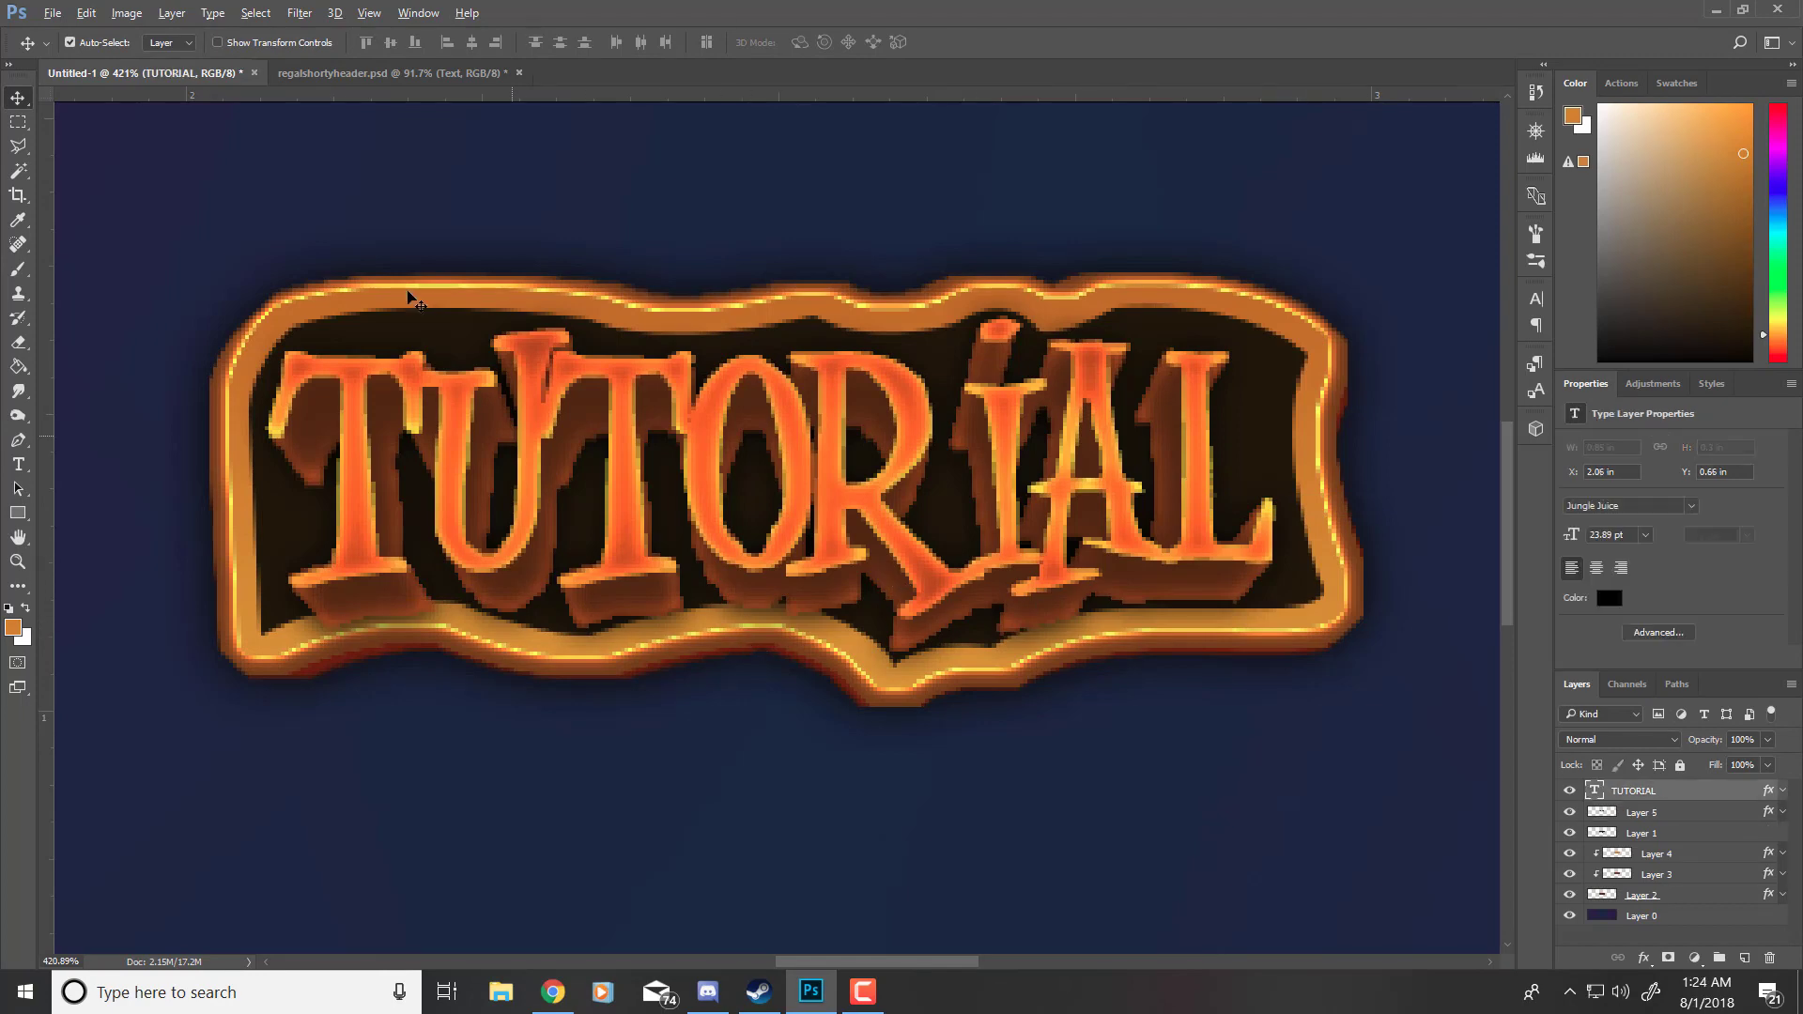
{"action": "left_click", "coordinate": [389, 72]}
{"action": "scroll", "coordinate": [667, 634], "scroll_direction": "up", "scroll_amount": 5}
{"action": "scroll", "coordinate": [667, 634], "scroll_direction": "down", "scroll_amount": 4}
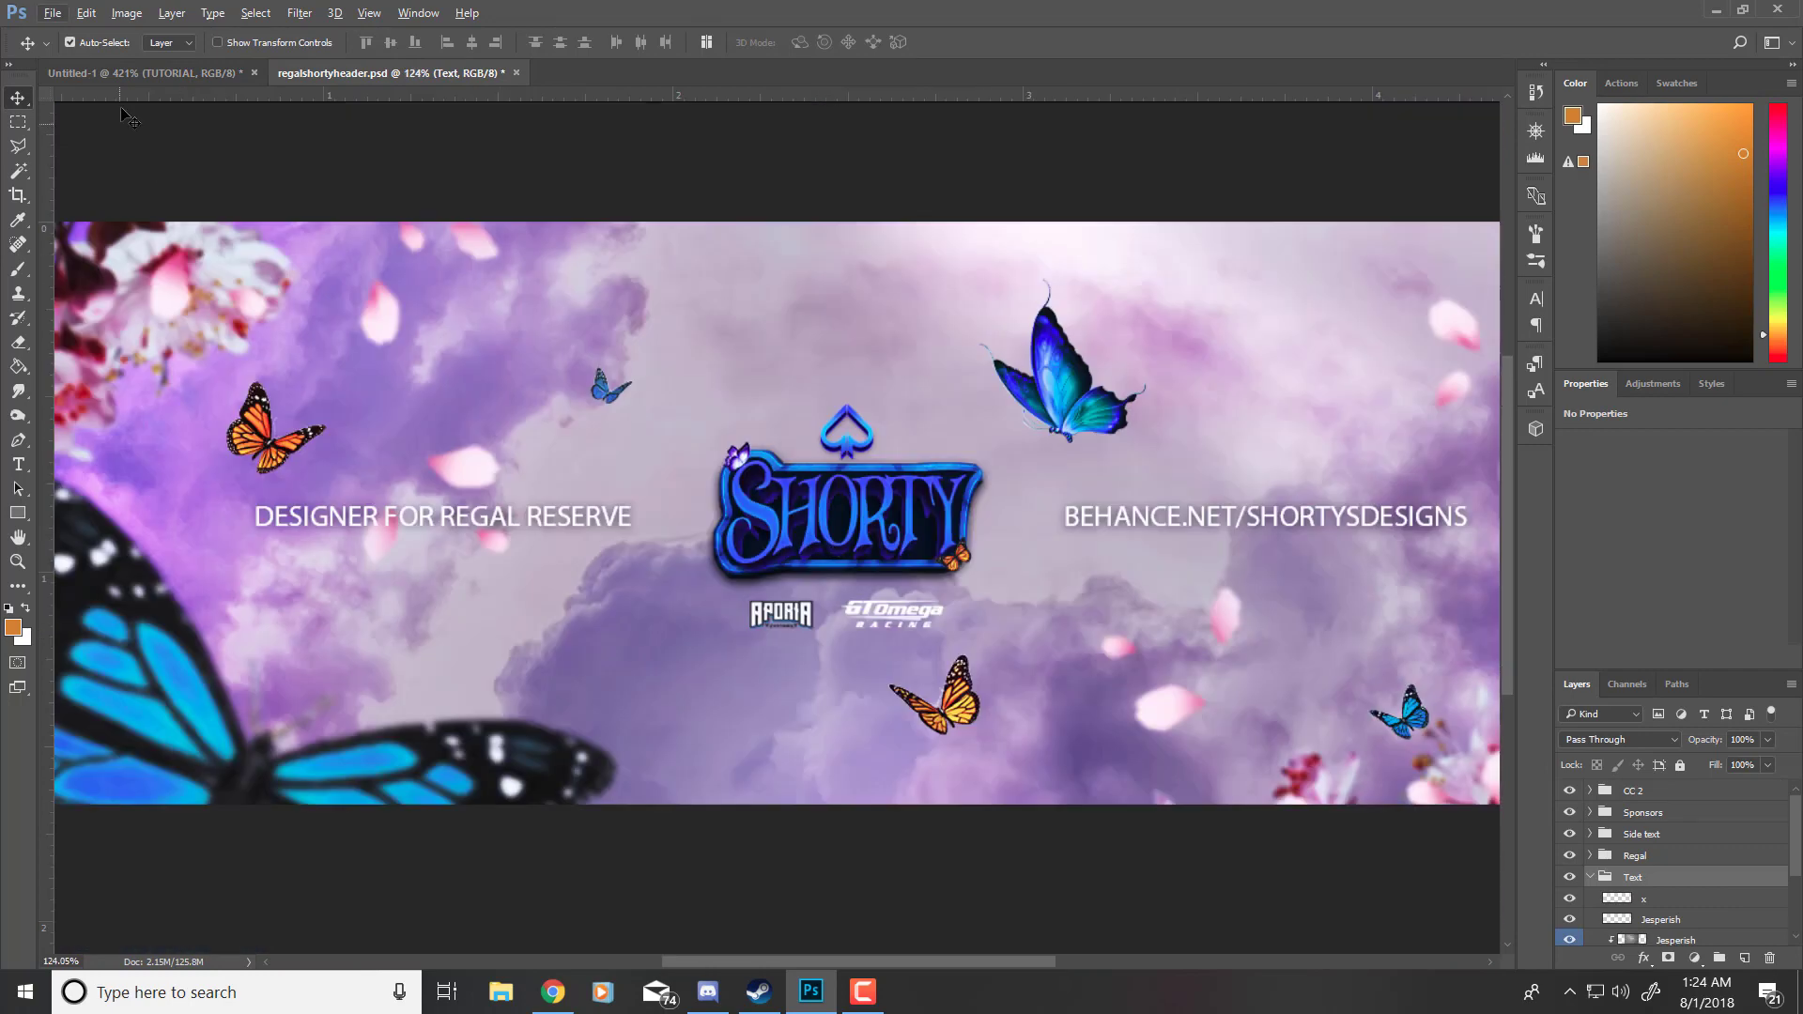
{"action": "left_click", "coordinate": [138, 68]}
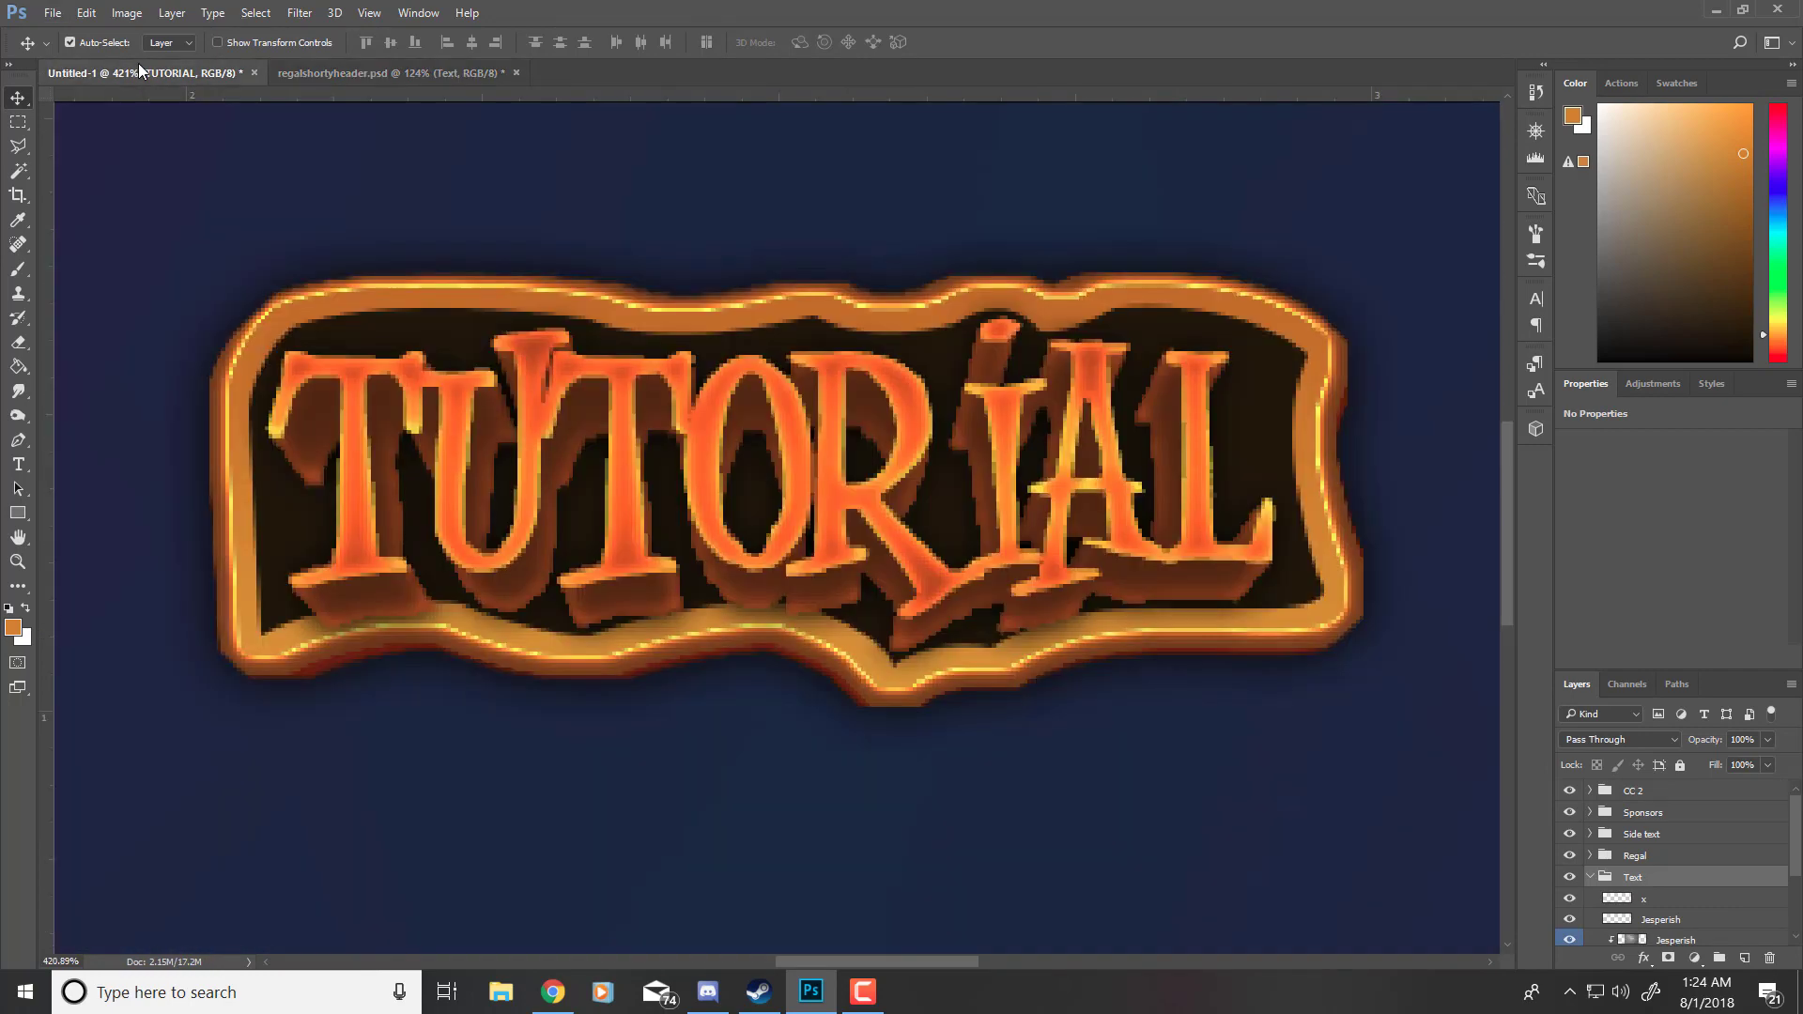
{"action": "left_click", "coordinate": [395, 74]}
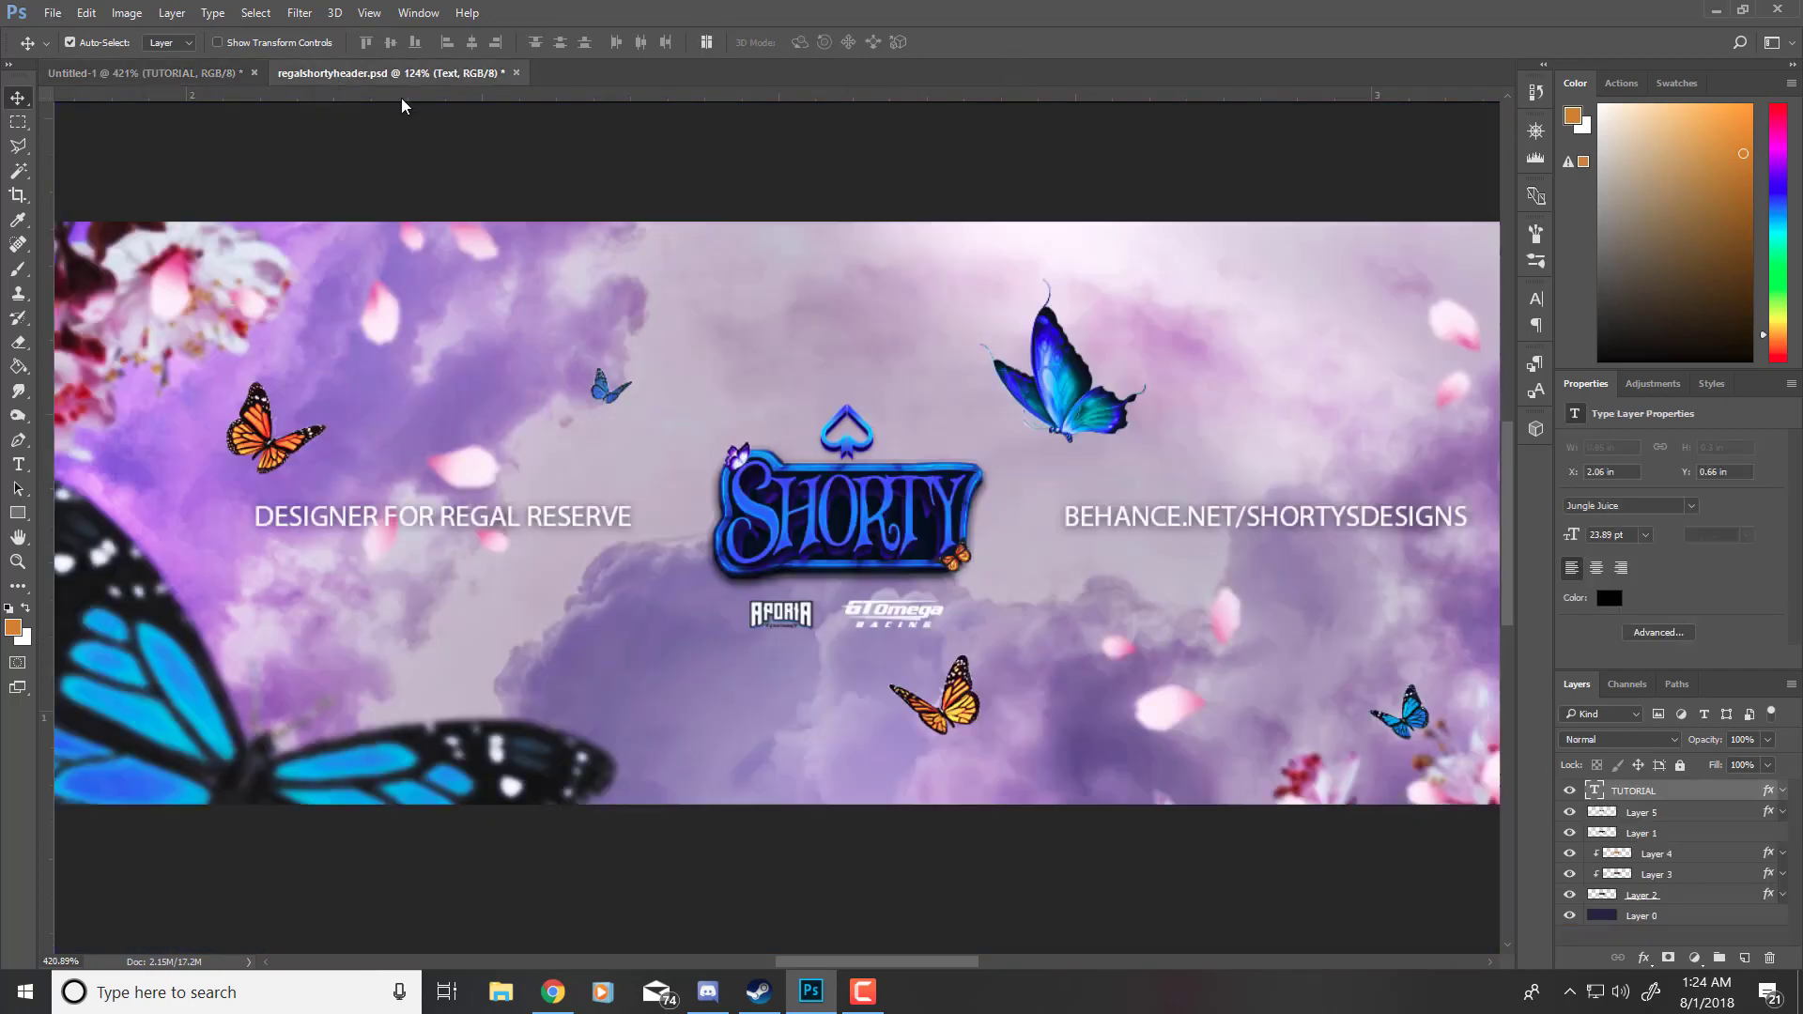
{"action": "scroll", "coordinate": [1605, 888], "scroll_direction": "down", "scroll_amount": 2}
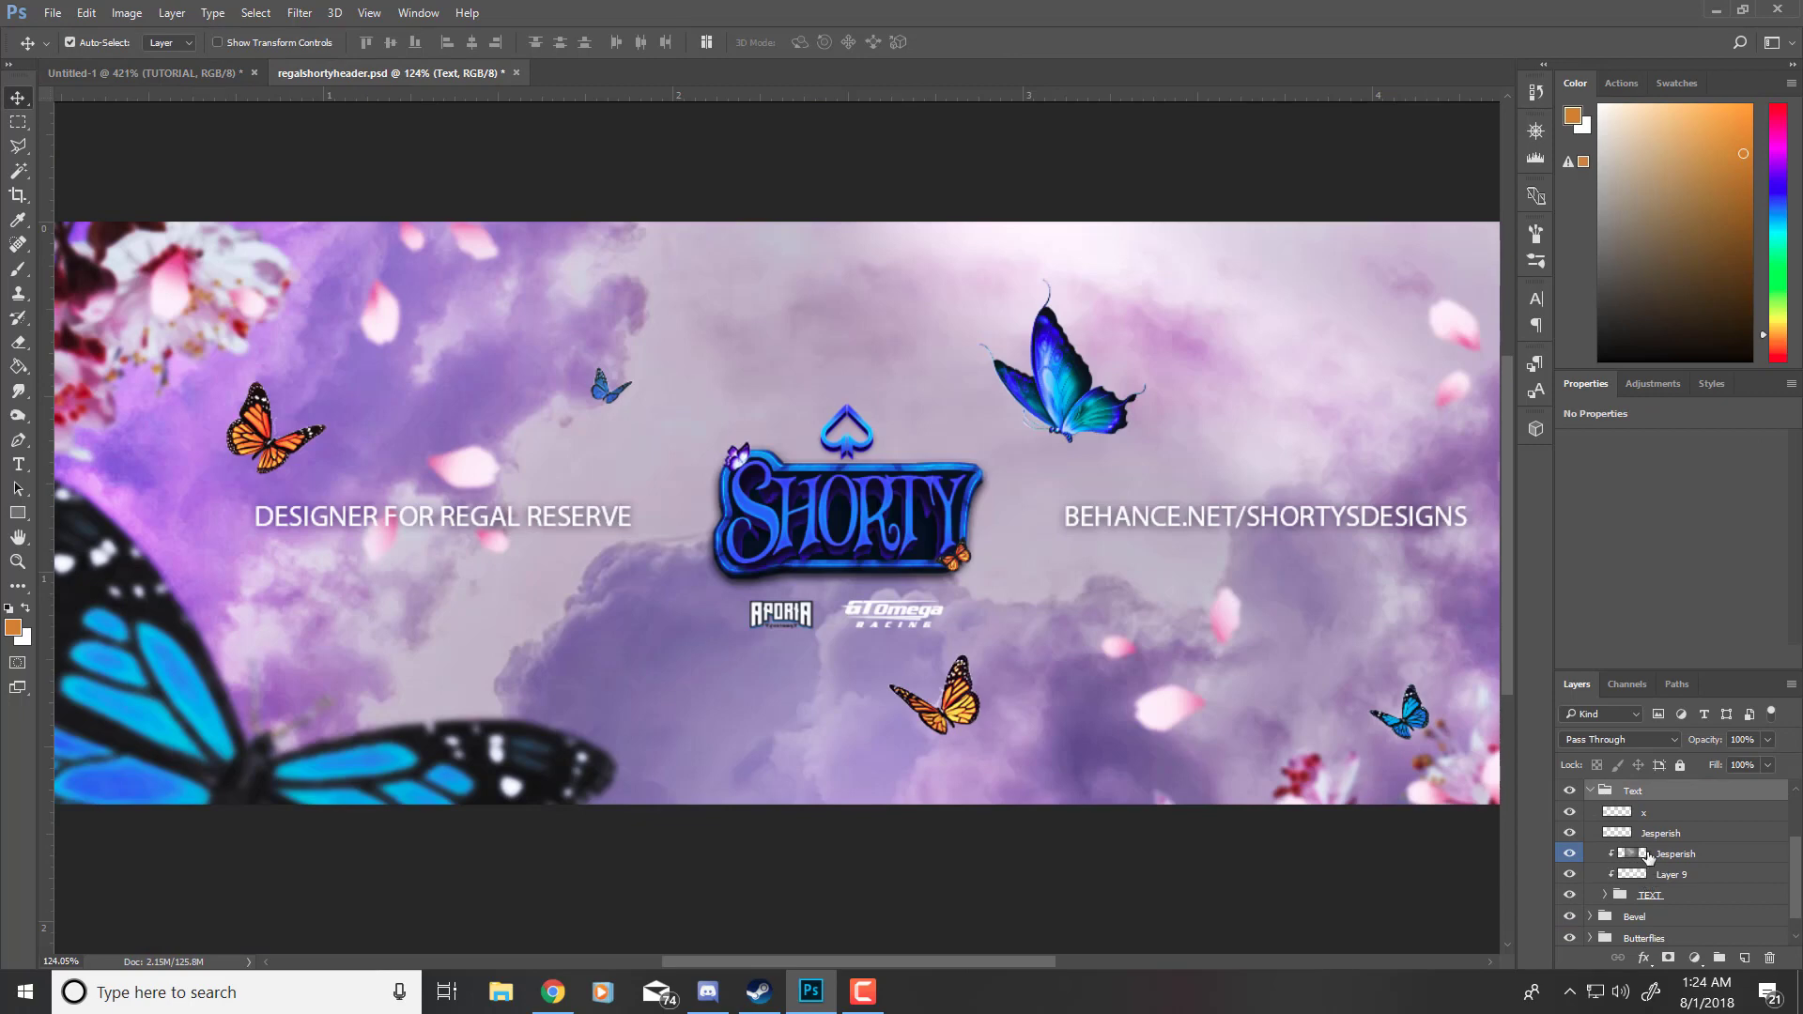
Step: Toggle the visibility of the clipped Jesperish layer and Layer 9 to examine their effect on the SHORTY text
{"action": "left_click", "coordinate": [1597, 854]}
{"action": "left_click", "coordinate": [1568, 853]}
{"action": "left_click", "coordinate": [1568, 855]}
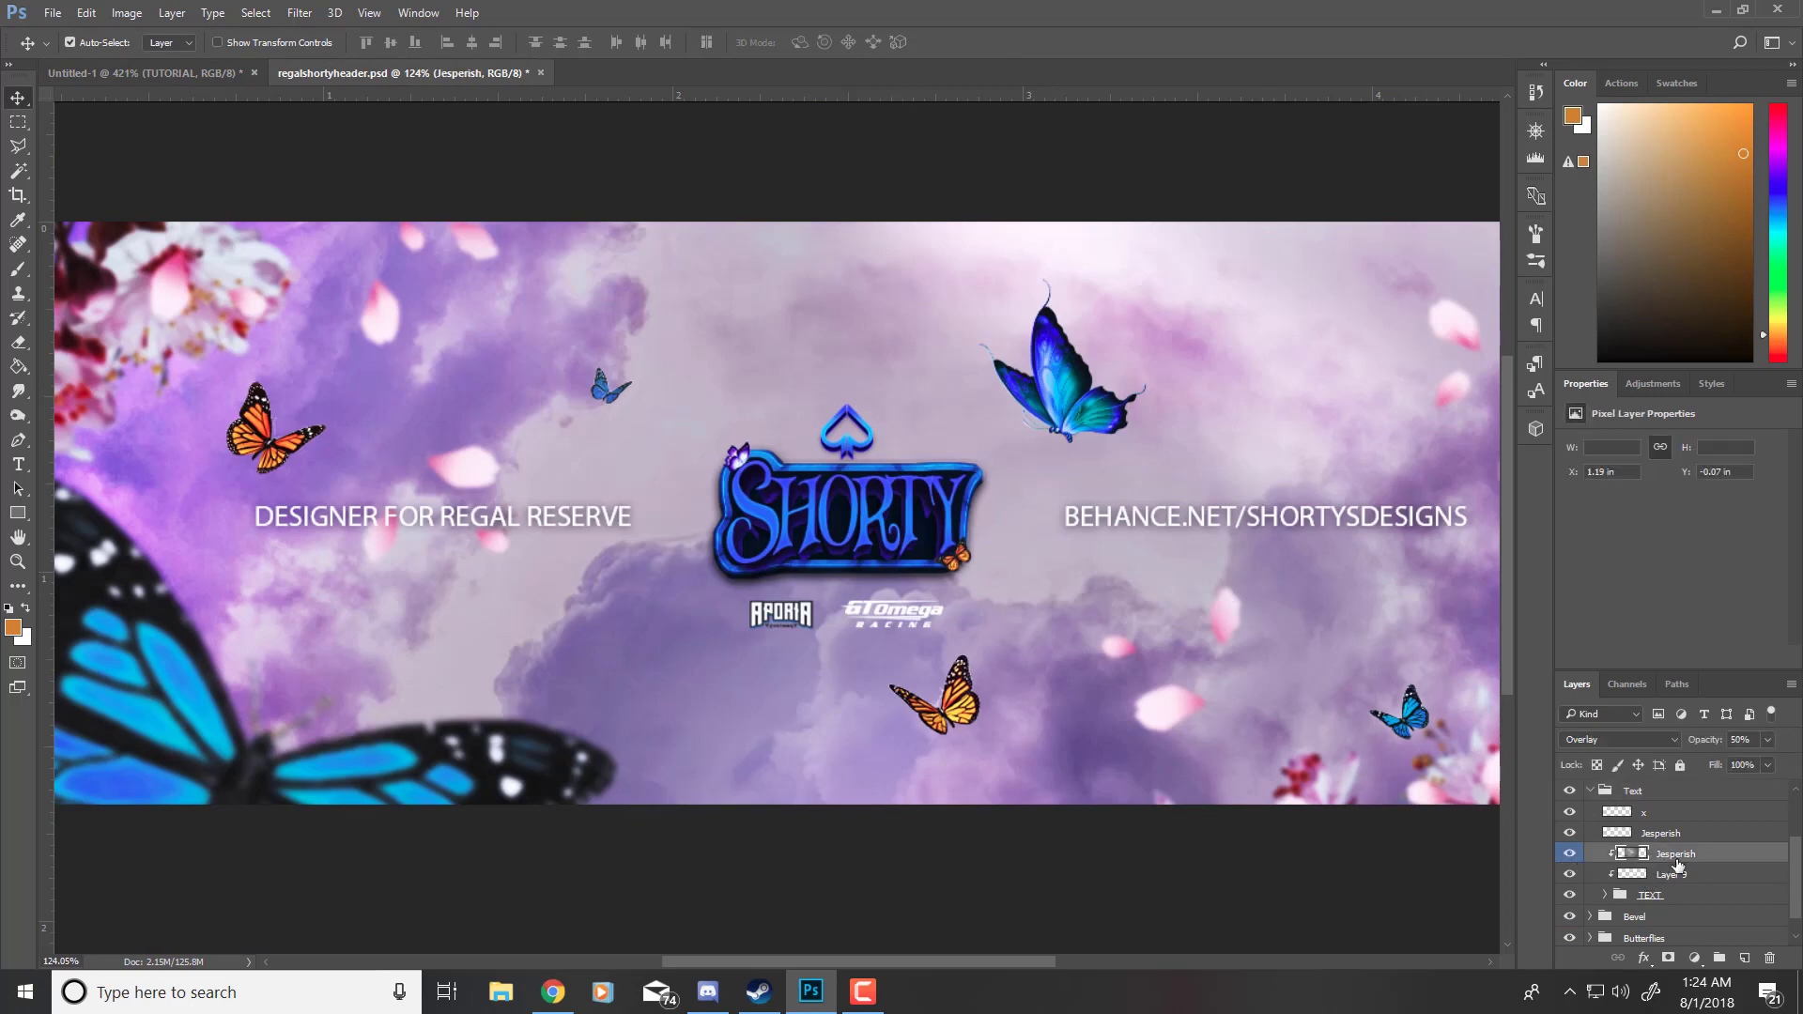
{"action": "left_click", "coordinate": [1676, 875]}
{"action": "left_click", "coordinate": [1571, 874]}
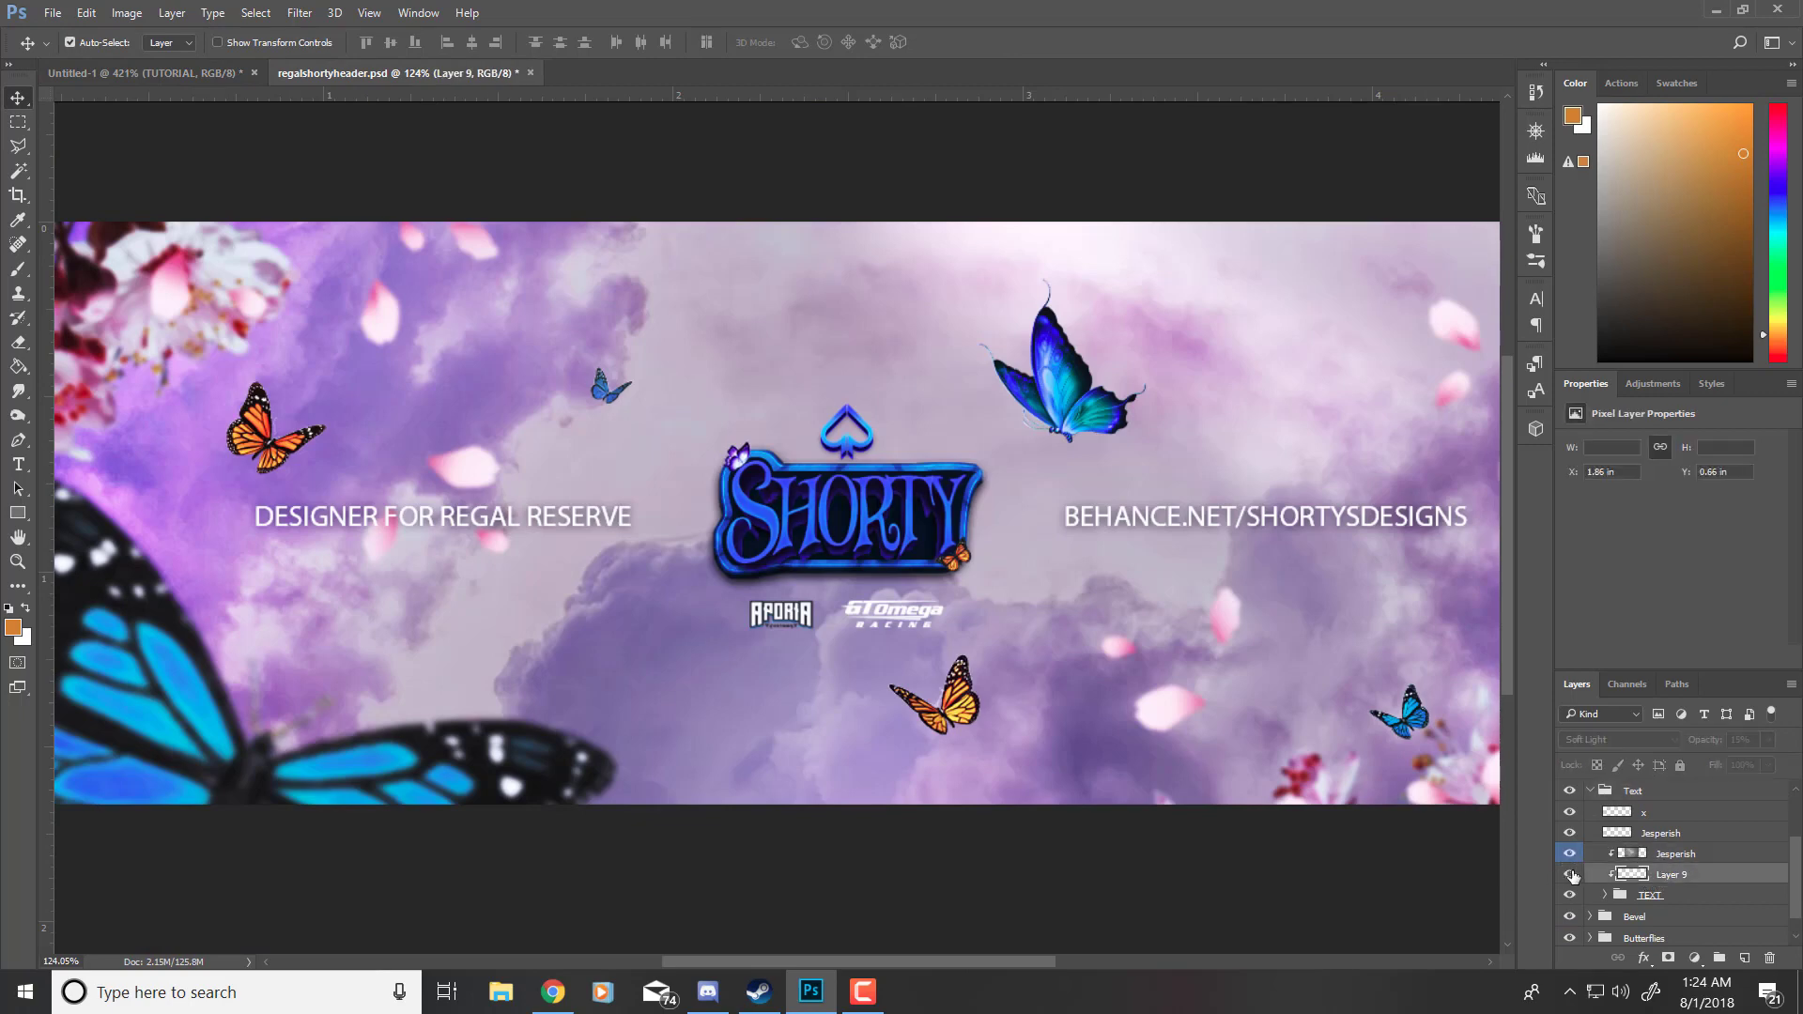
Step: Copy the Jesperish texture layer and Layer 9 into Untitled-1 and place them between the TUTORIAL layer and Layer 5
{"action": "left_click", "coordinate": [1679, 857], "text": "shift"}
{"action": "left_click_drag", "start_coordinate": [1679, 856], "coordinate": [1078, 691]}
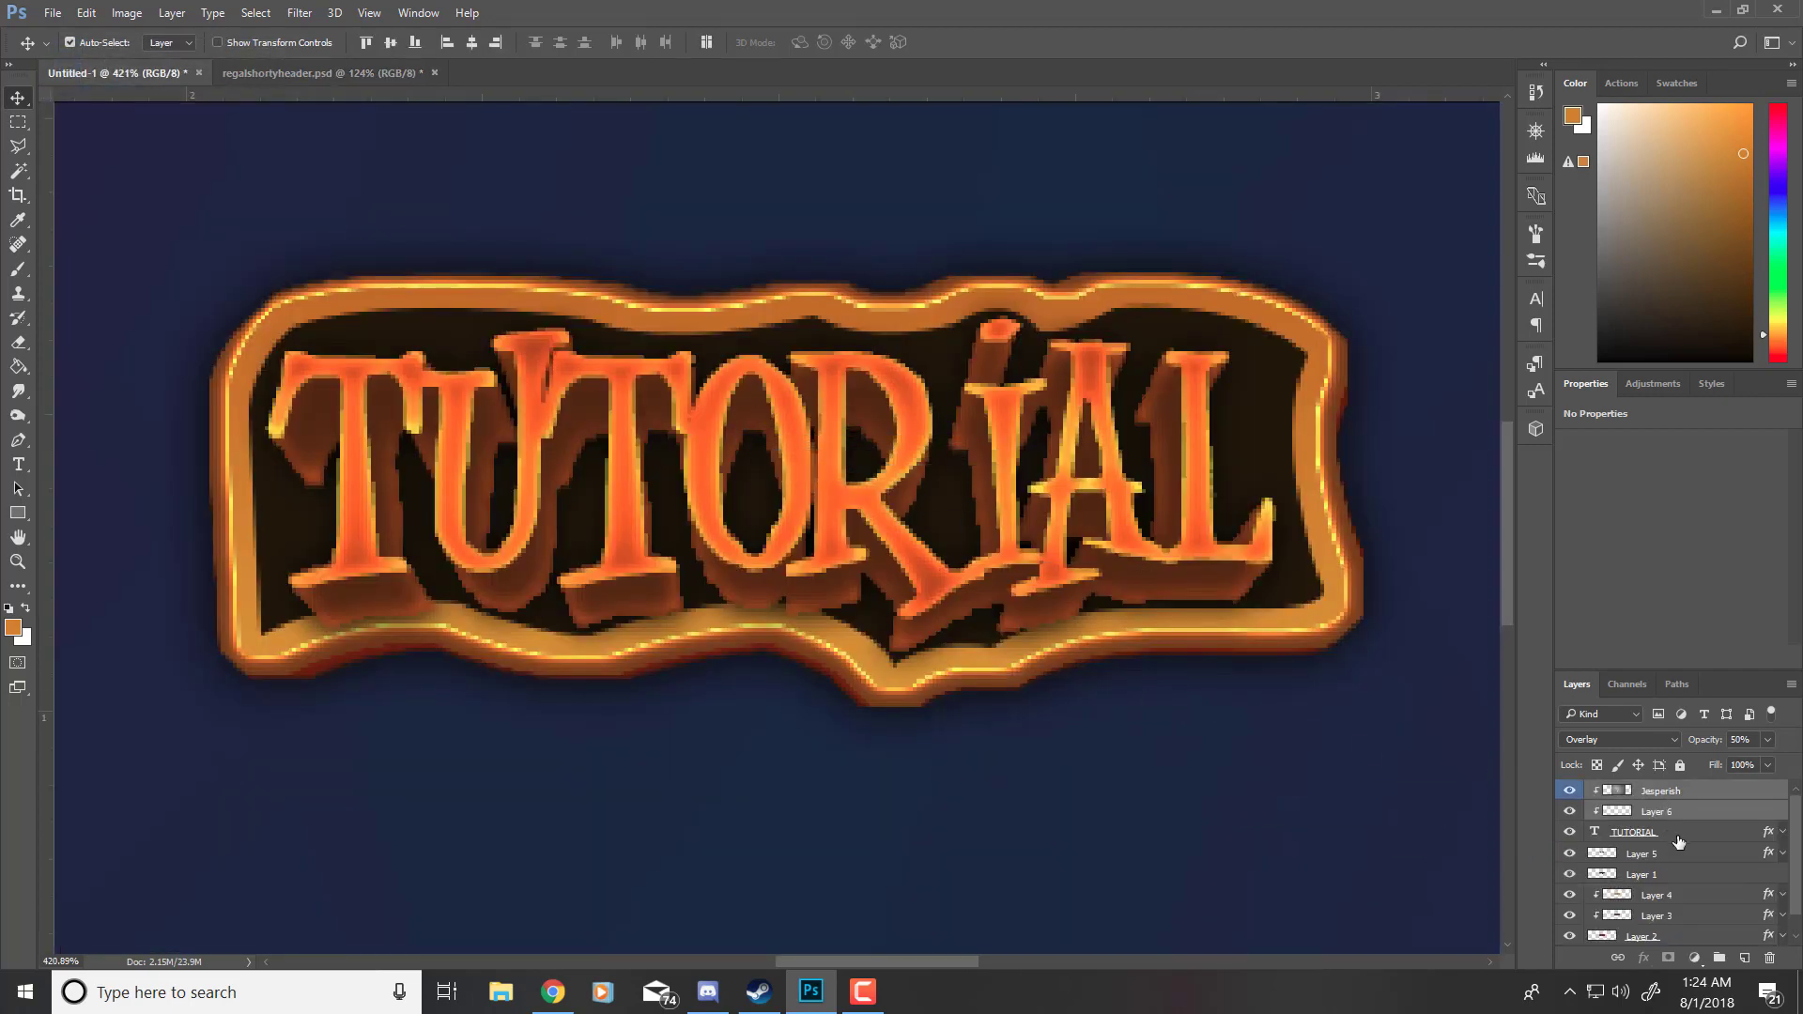
{"action": "left_click_drag", "start_coordinate": [1668, 813], "coordinate": [1650, 853]}
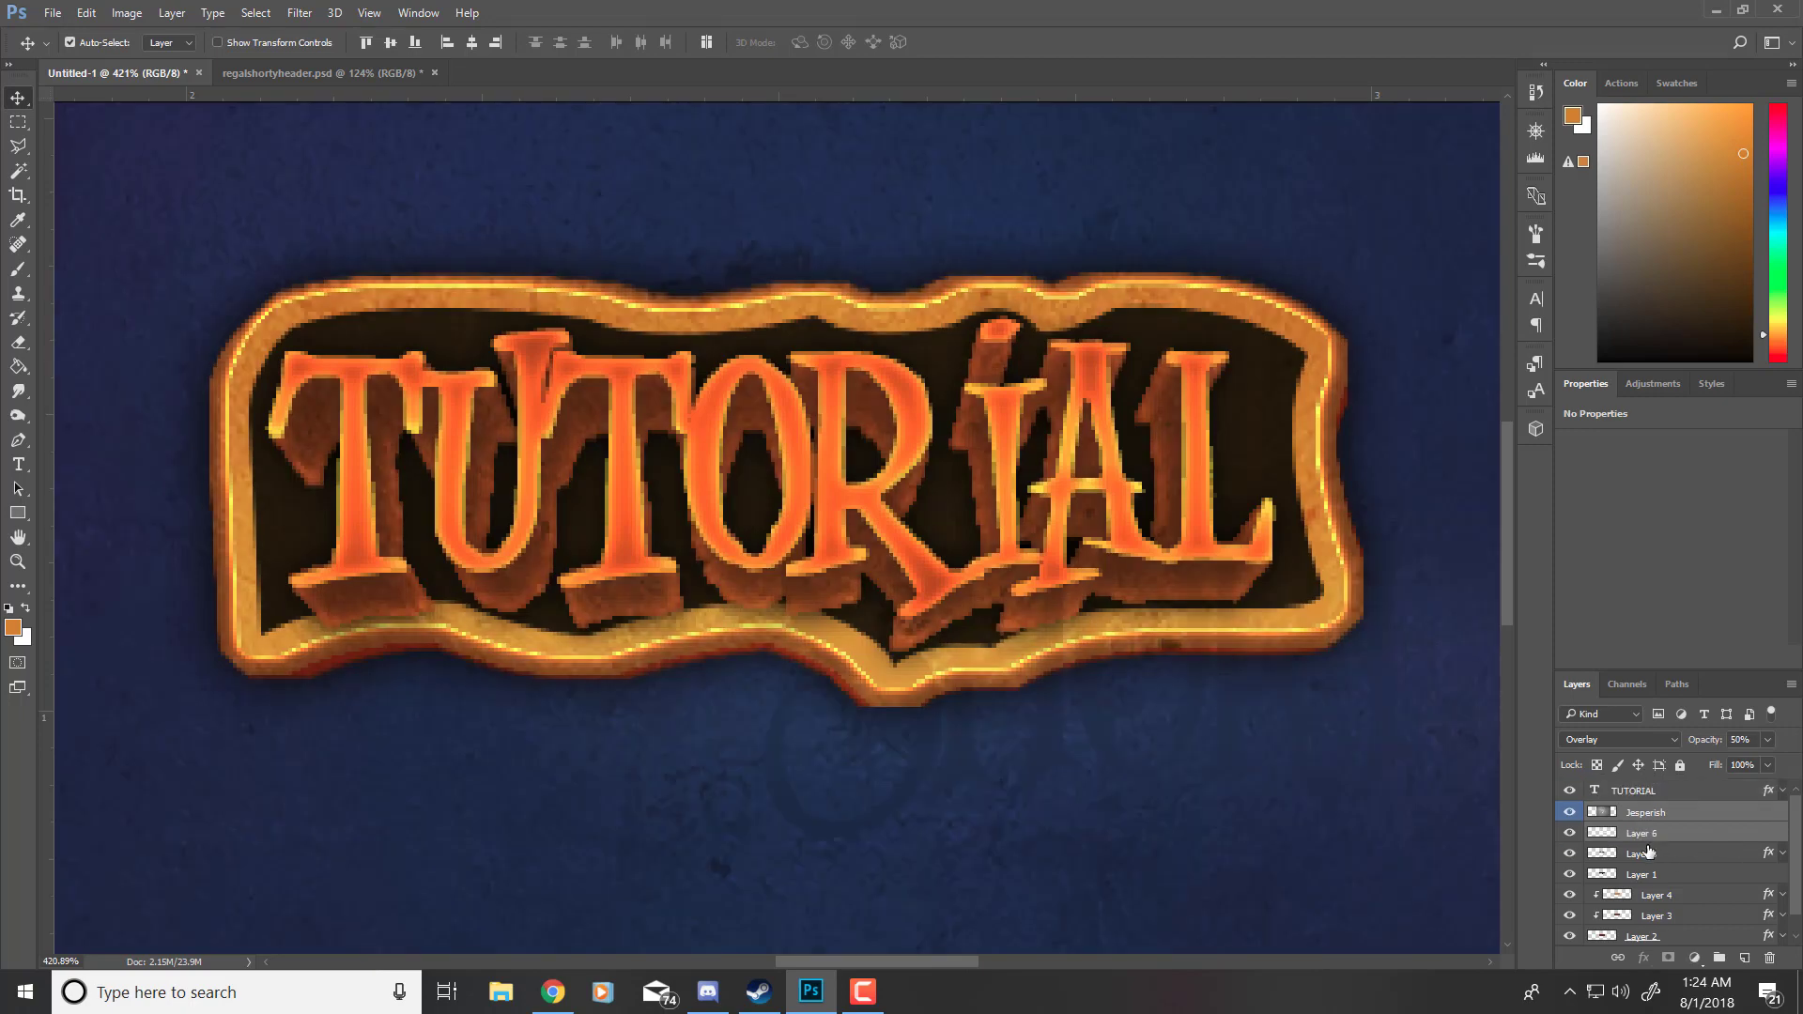
Step: Hide Layer 6 and toggle the visibility of the Jesperish texture to compare the logo with and without it
{"action": "left_click", "coordinate": [1571, 820]}
{"action": "left_click", "coordinate": [1571, 820]}
{"action": "left_click", "coordinate": [1570, 819]}
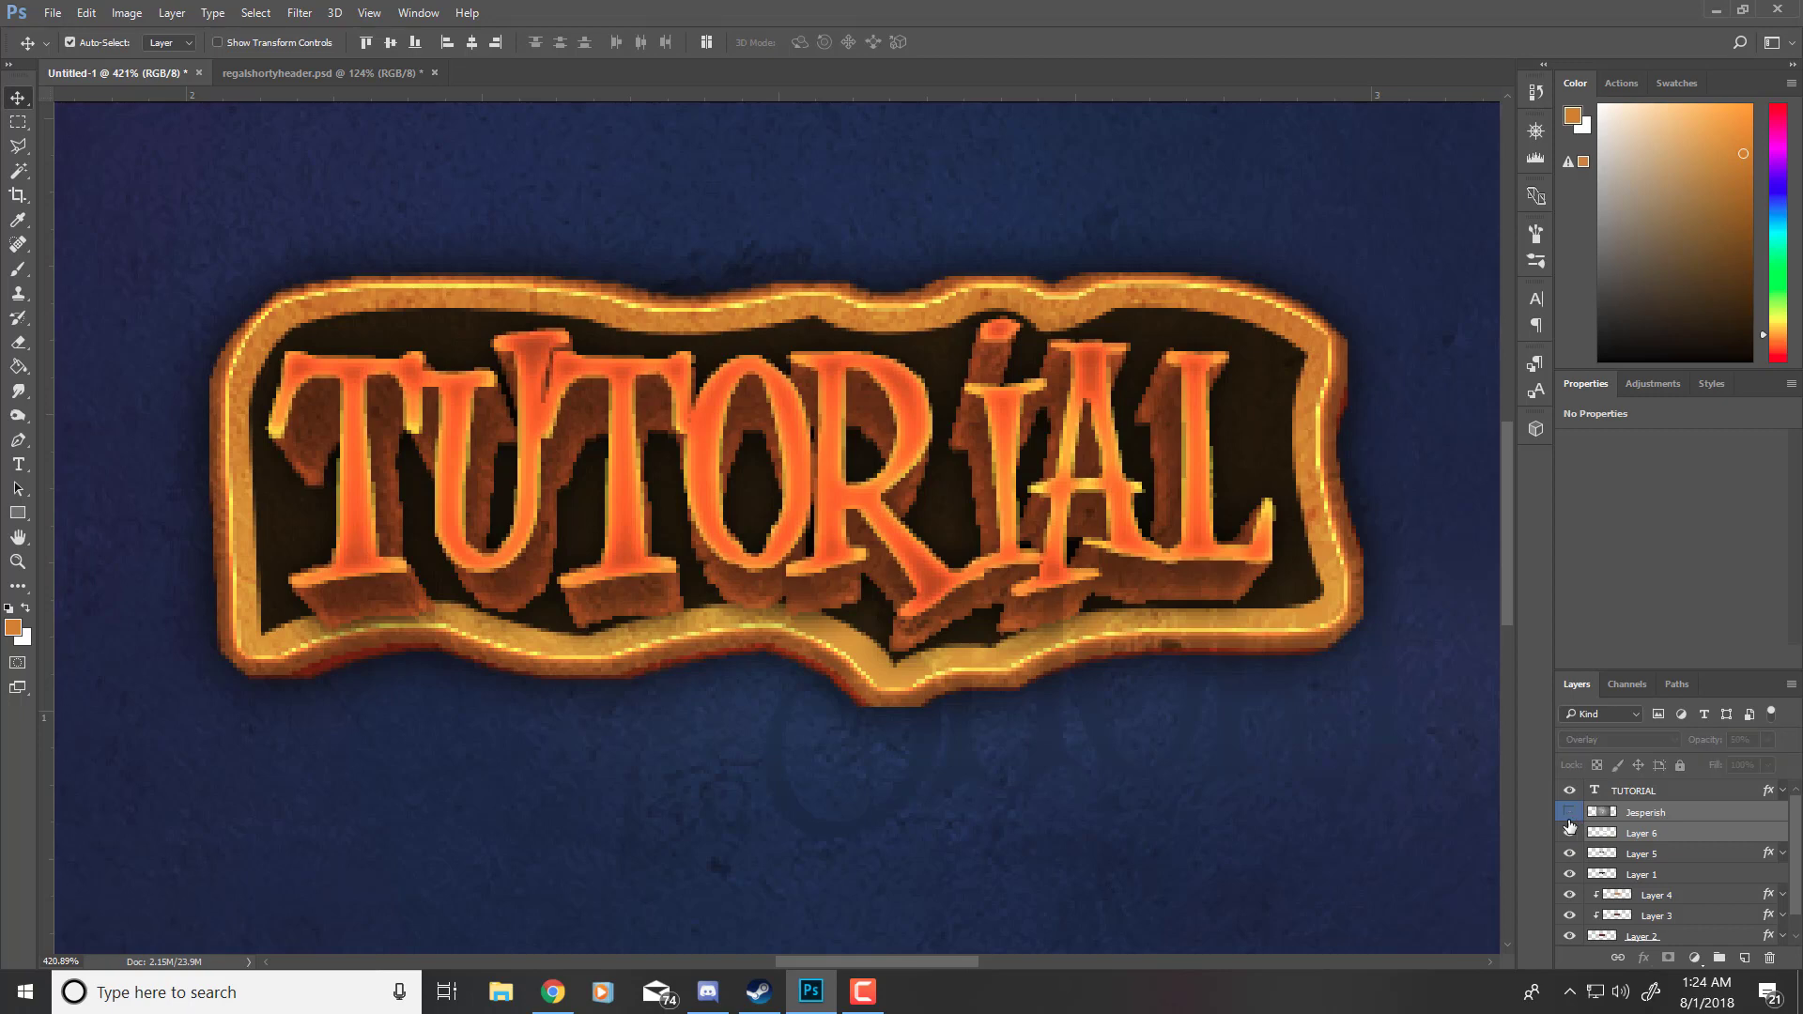
{"action": "left_click", "coordinate": [1569, 819]}
{"action": "left_click", "coordinate": [1570, 819]}
{"action": "left_click", "coordinate": [1570, 820]}
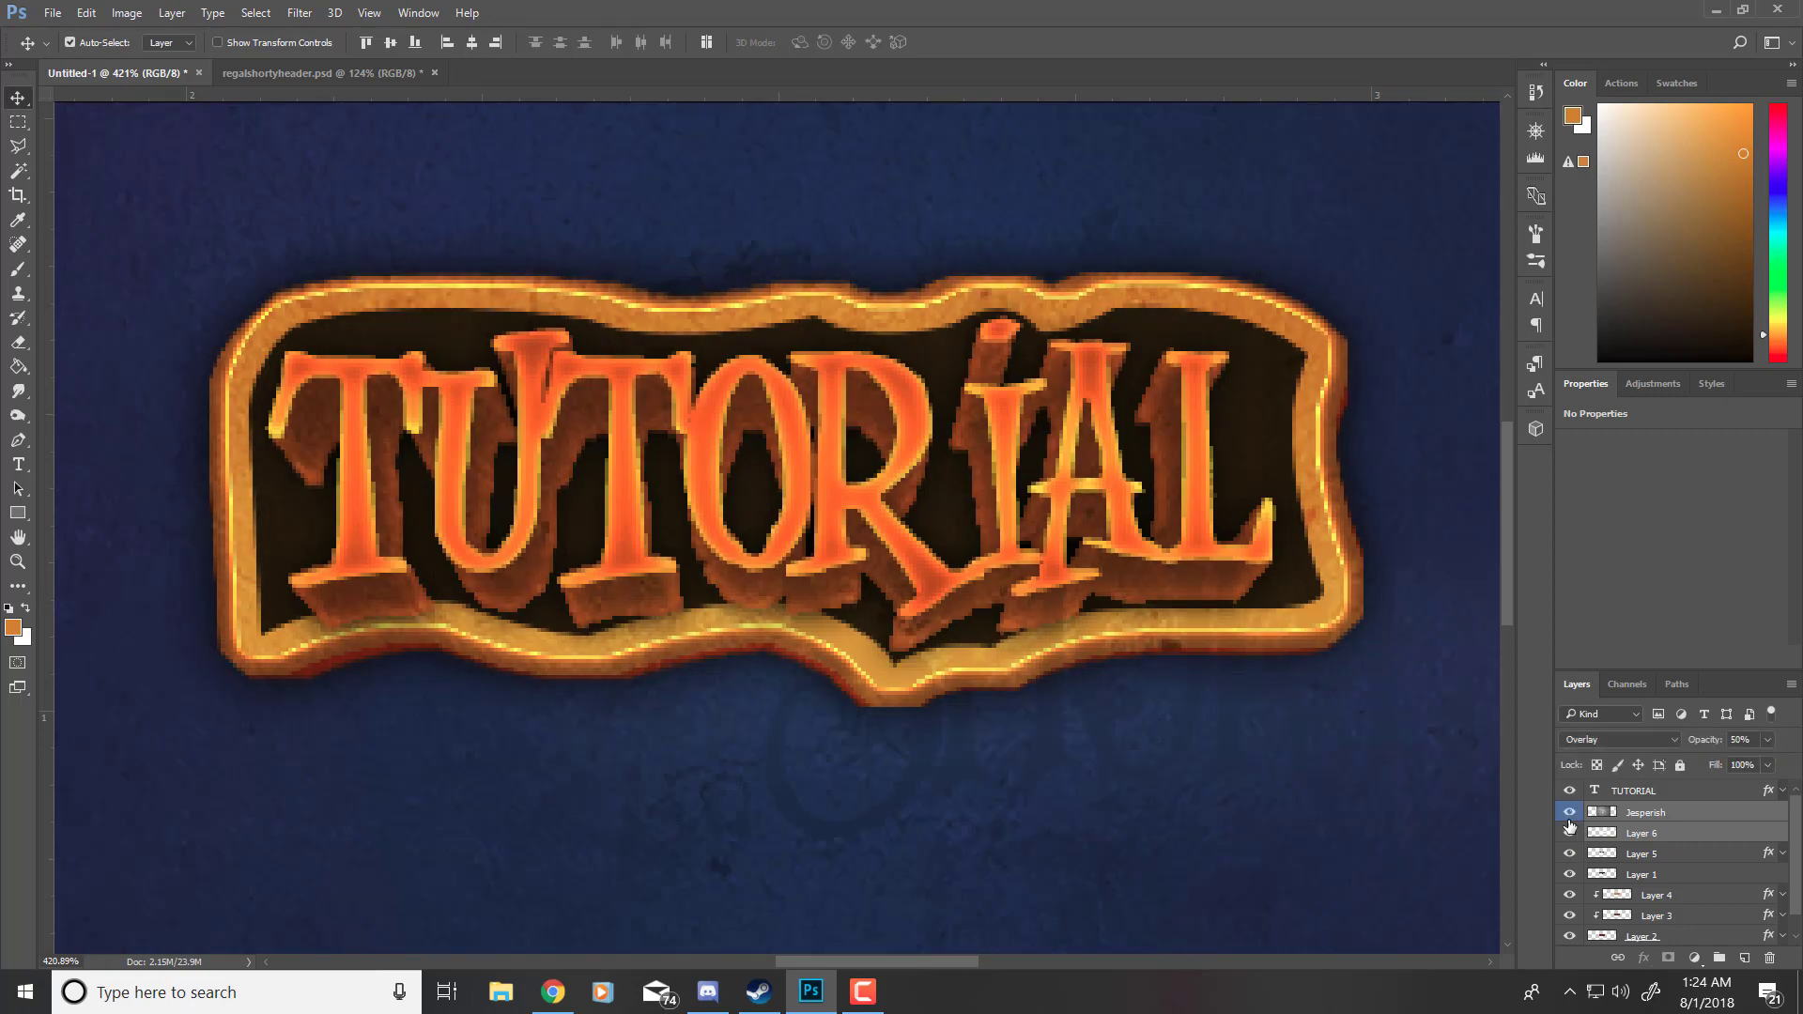
Step: Hide the Jesperish texture layer and select Layer 6
{"action": "left_click", "coordinate": [1608, 856]}
{"action": "left_click", "coordinate": [1572, 833]}
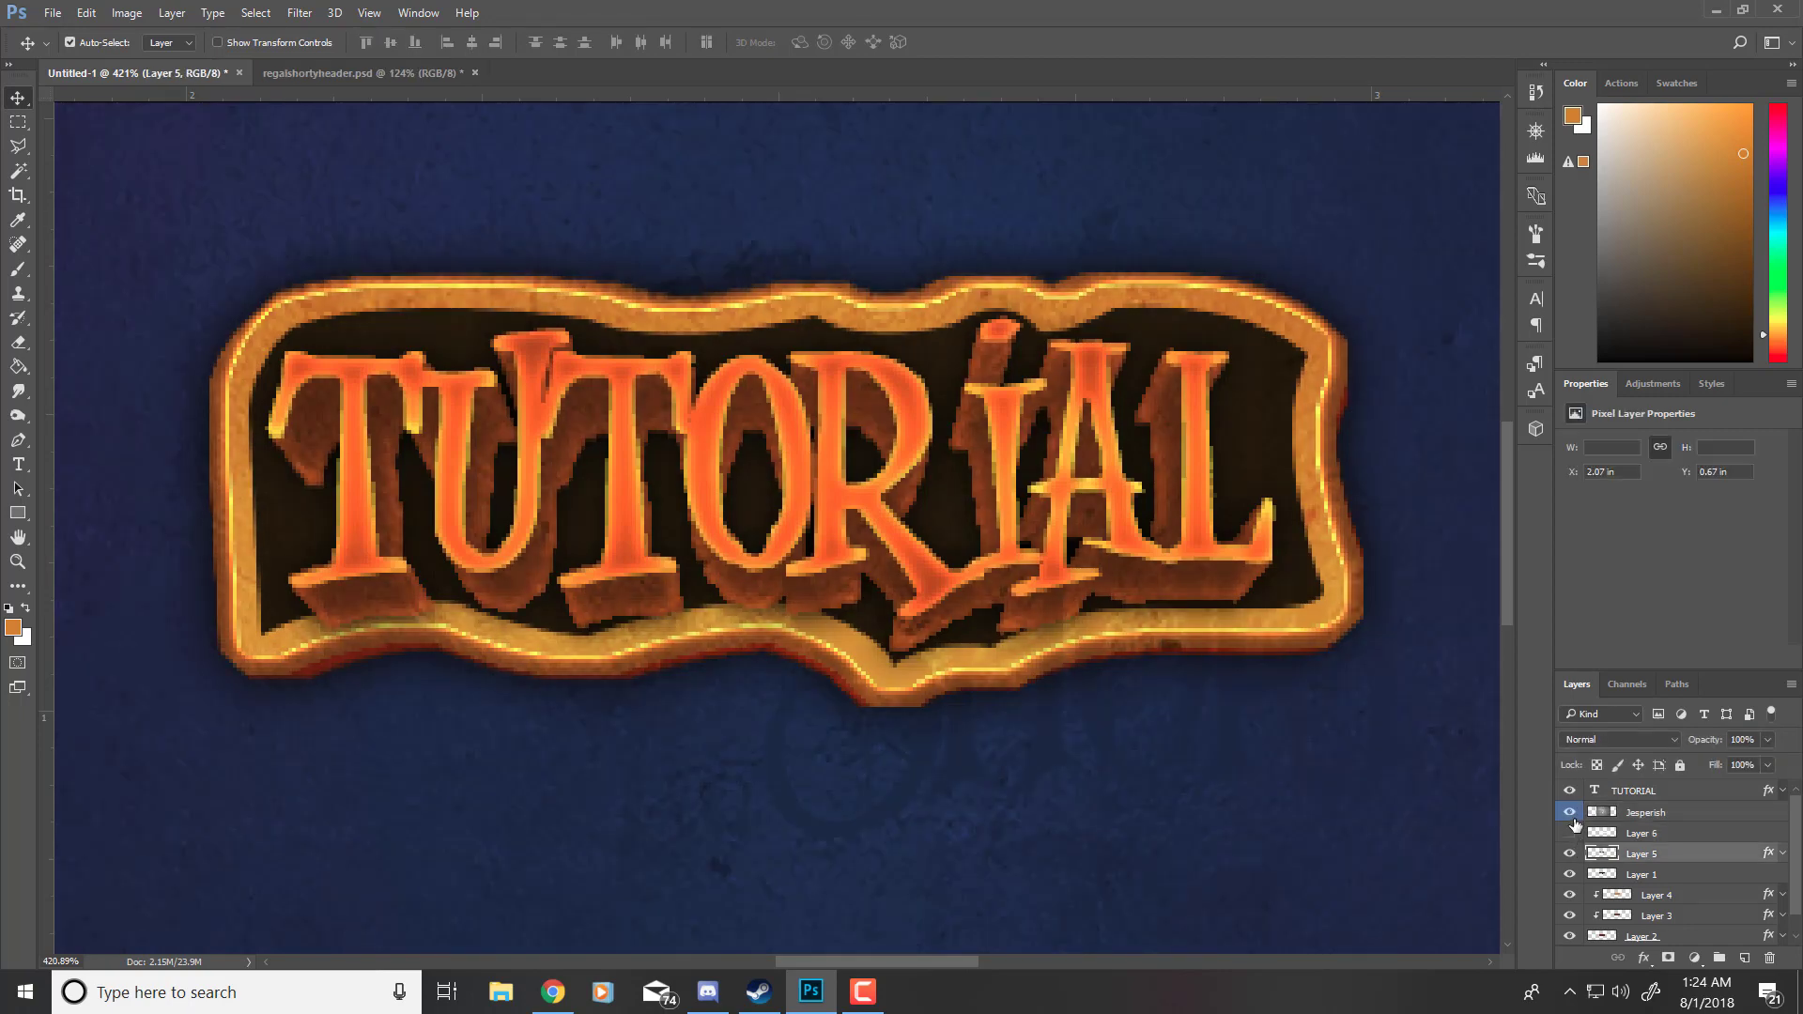
{"action": "left_click", "coordinate": [1572, 819]}
{"action": "left_click", "coordinate": [1605, 838]}
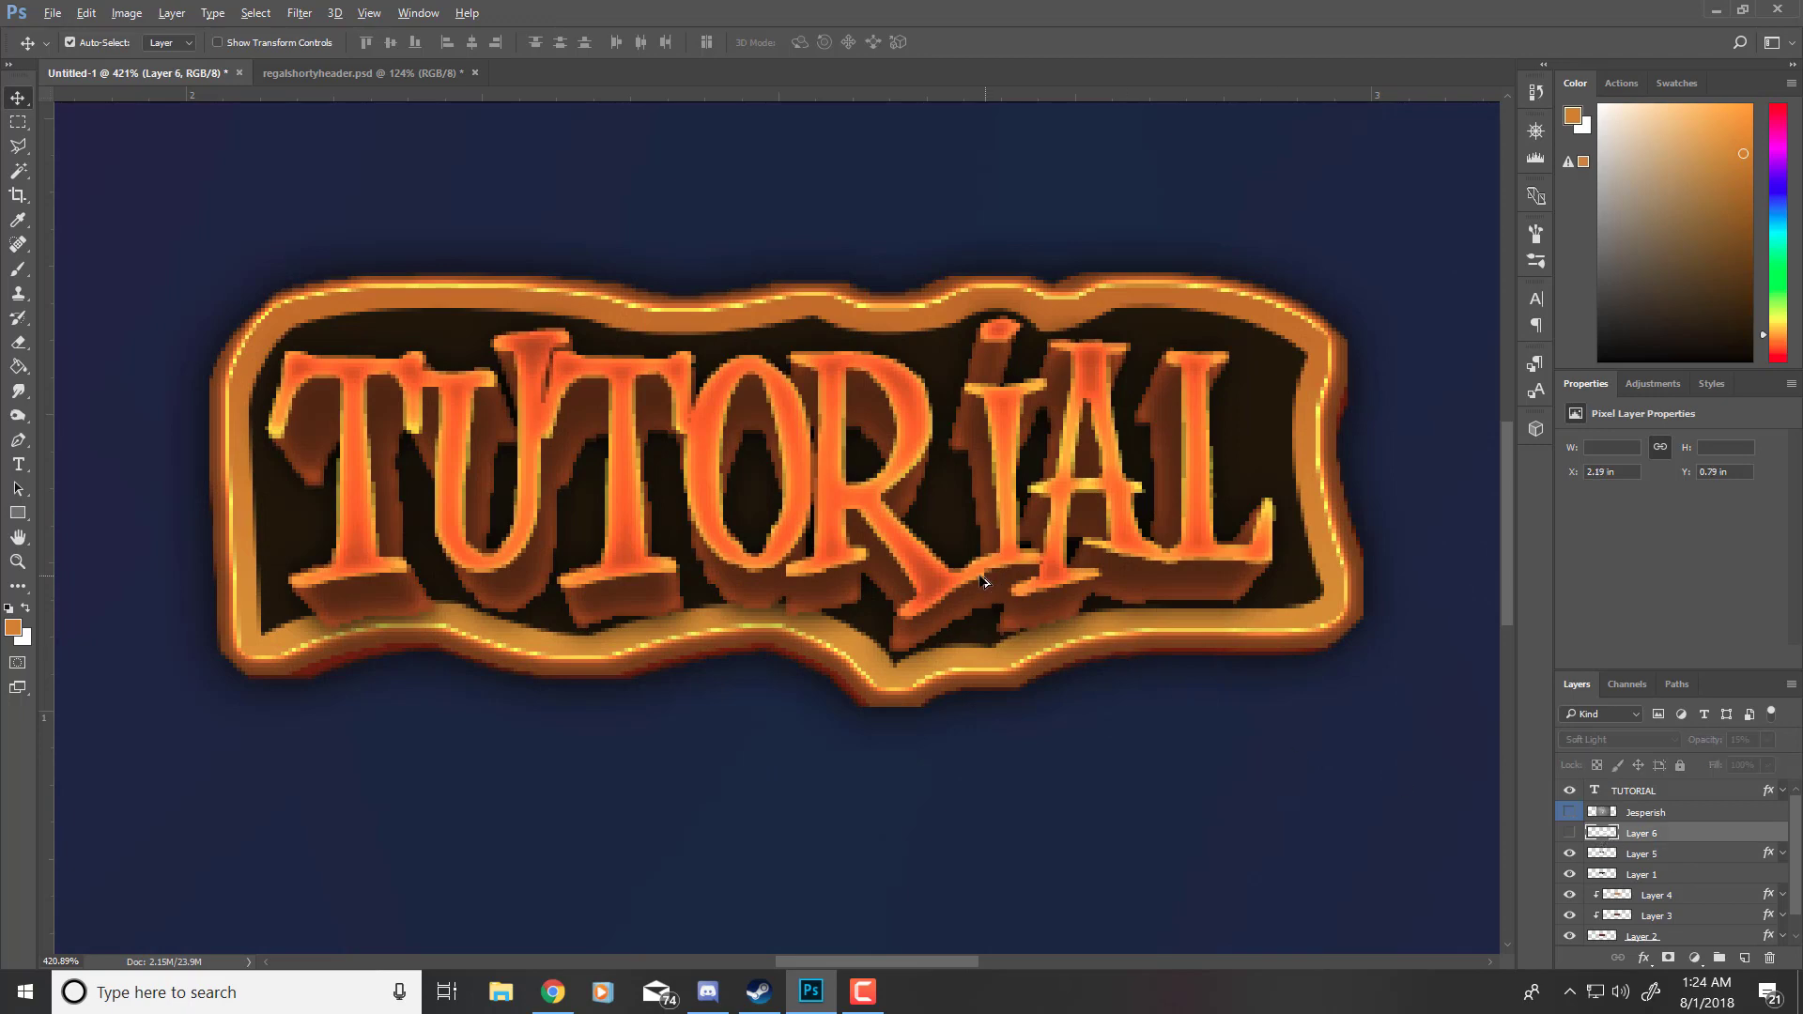
{"action": "scroll", "coordinate": [981, 580], "scroll_direction": "down", "scroll_amount": 10}
{"action": "scroll", "coordinate": [928, 604], "scroll_direction": "up", "scroll_amount": 3}
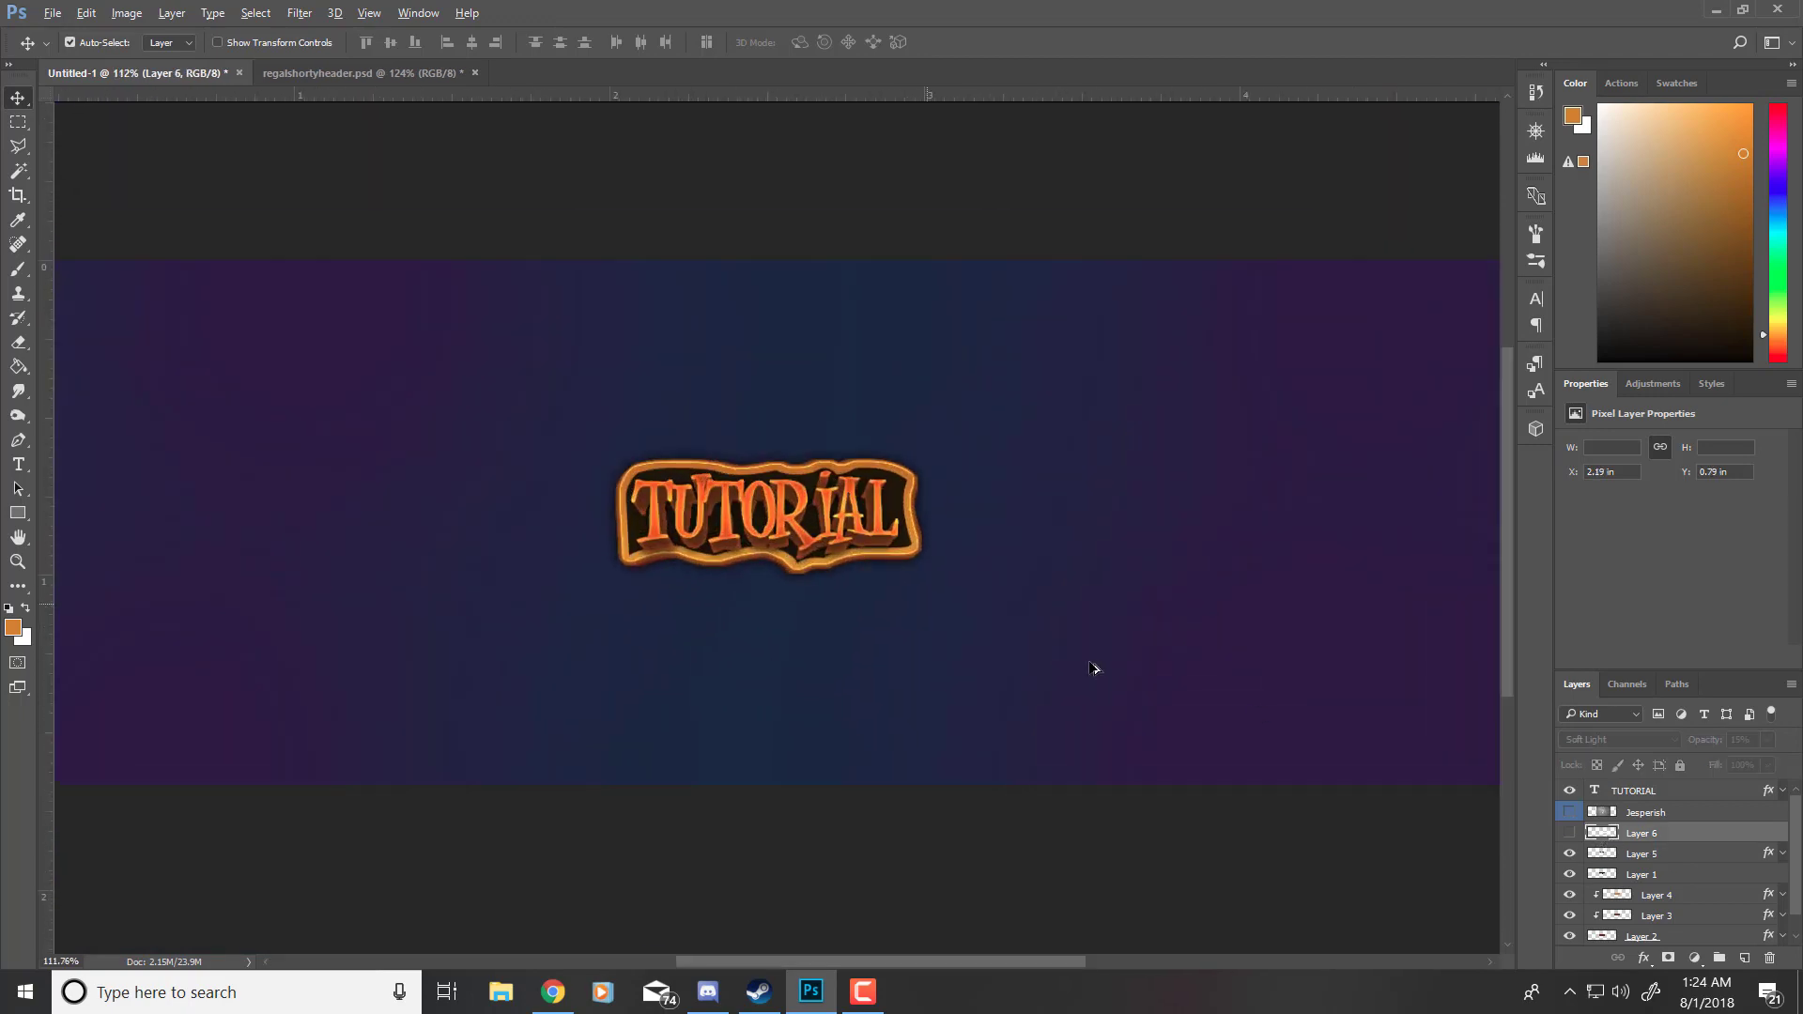
Step: Show Layer 6 and move it up and to the left over the TUTORIAL logo, to about X 1.81 in, Y 0.61 in
{"action": "left_click", "coordinate": [1570, 833]}
{"action": "key", "text": "ctrl+t"}
{"action": "left_click_drag", "start_coordinate": [994, 580], "coordinate": [859, 522]}
{"action": "left_click", "coordinate": [827, 42]}
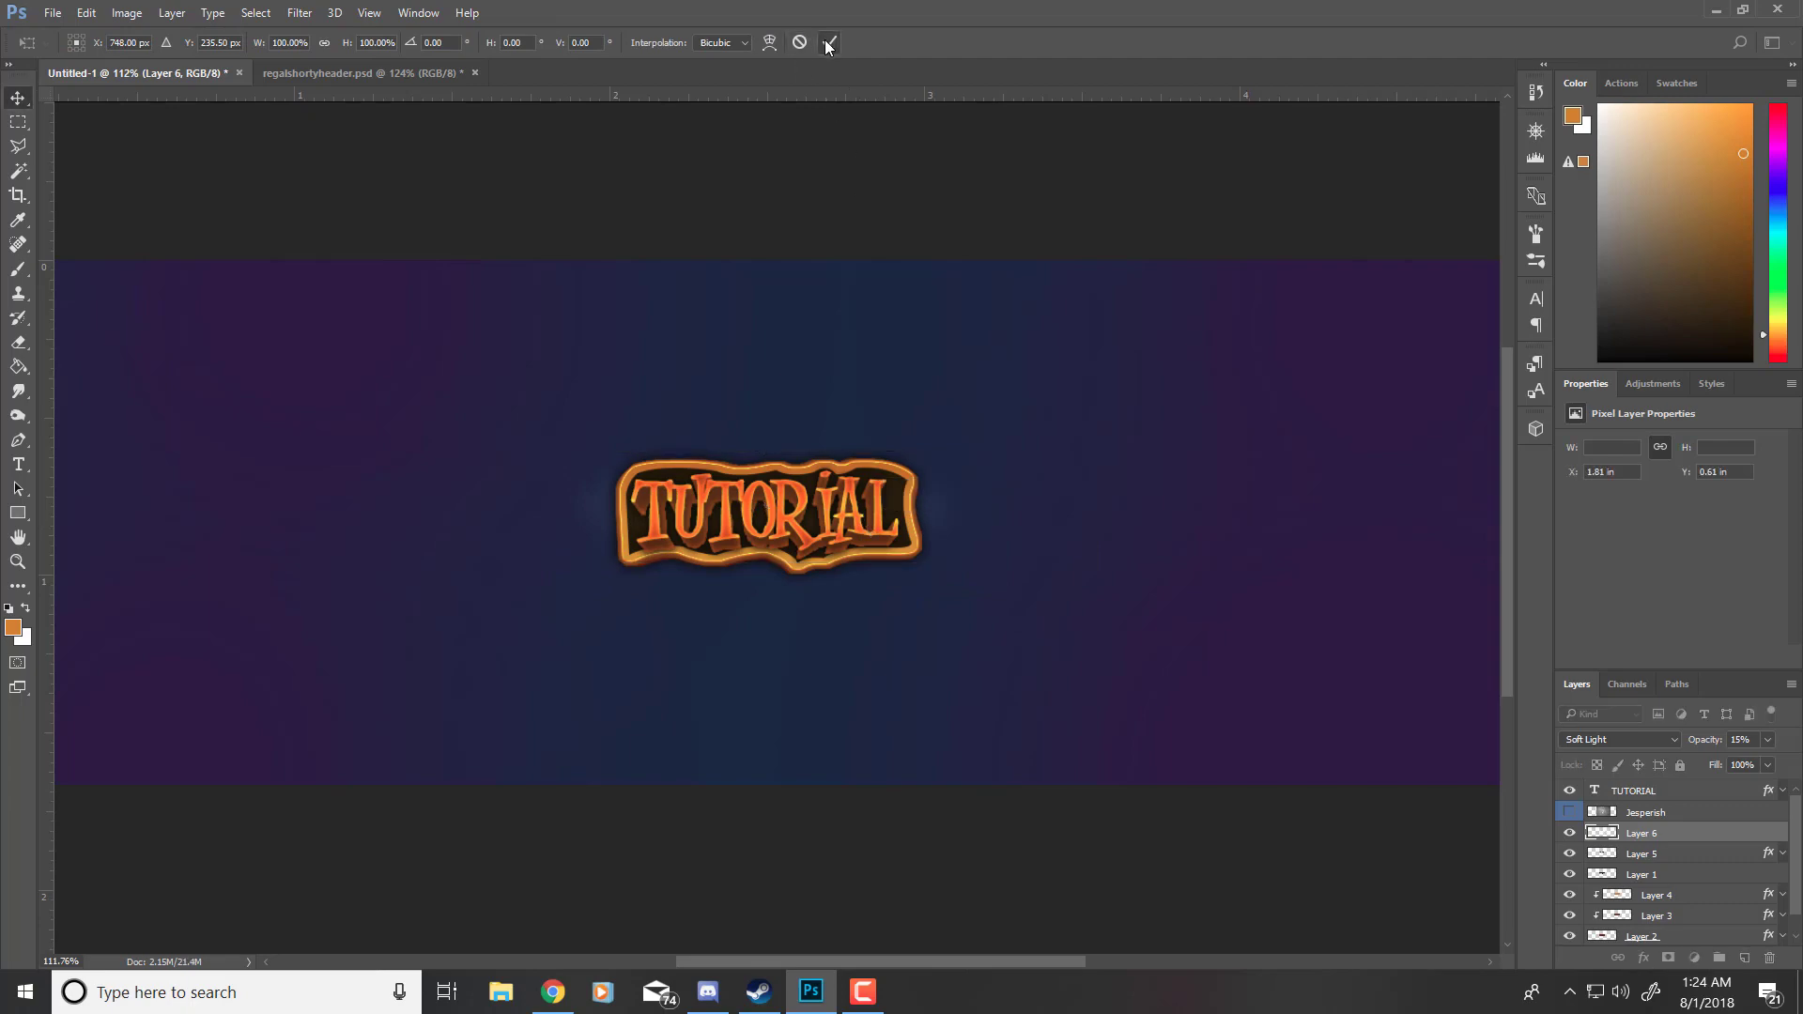
Step: Reduce the brush size to 177 px and swap the visible texture from Layer 6 to the Jesperish layer
{"action": "scroll", "coordinate": [765, 494], "scroll_direction": "up", "scroll_amount": 4}
{"action": "key", "text": "b"}
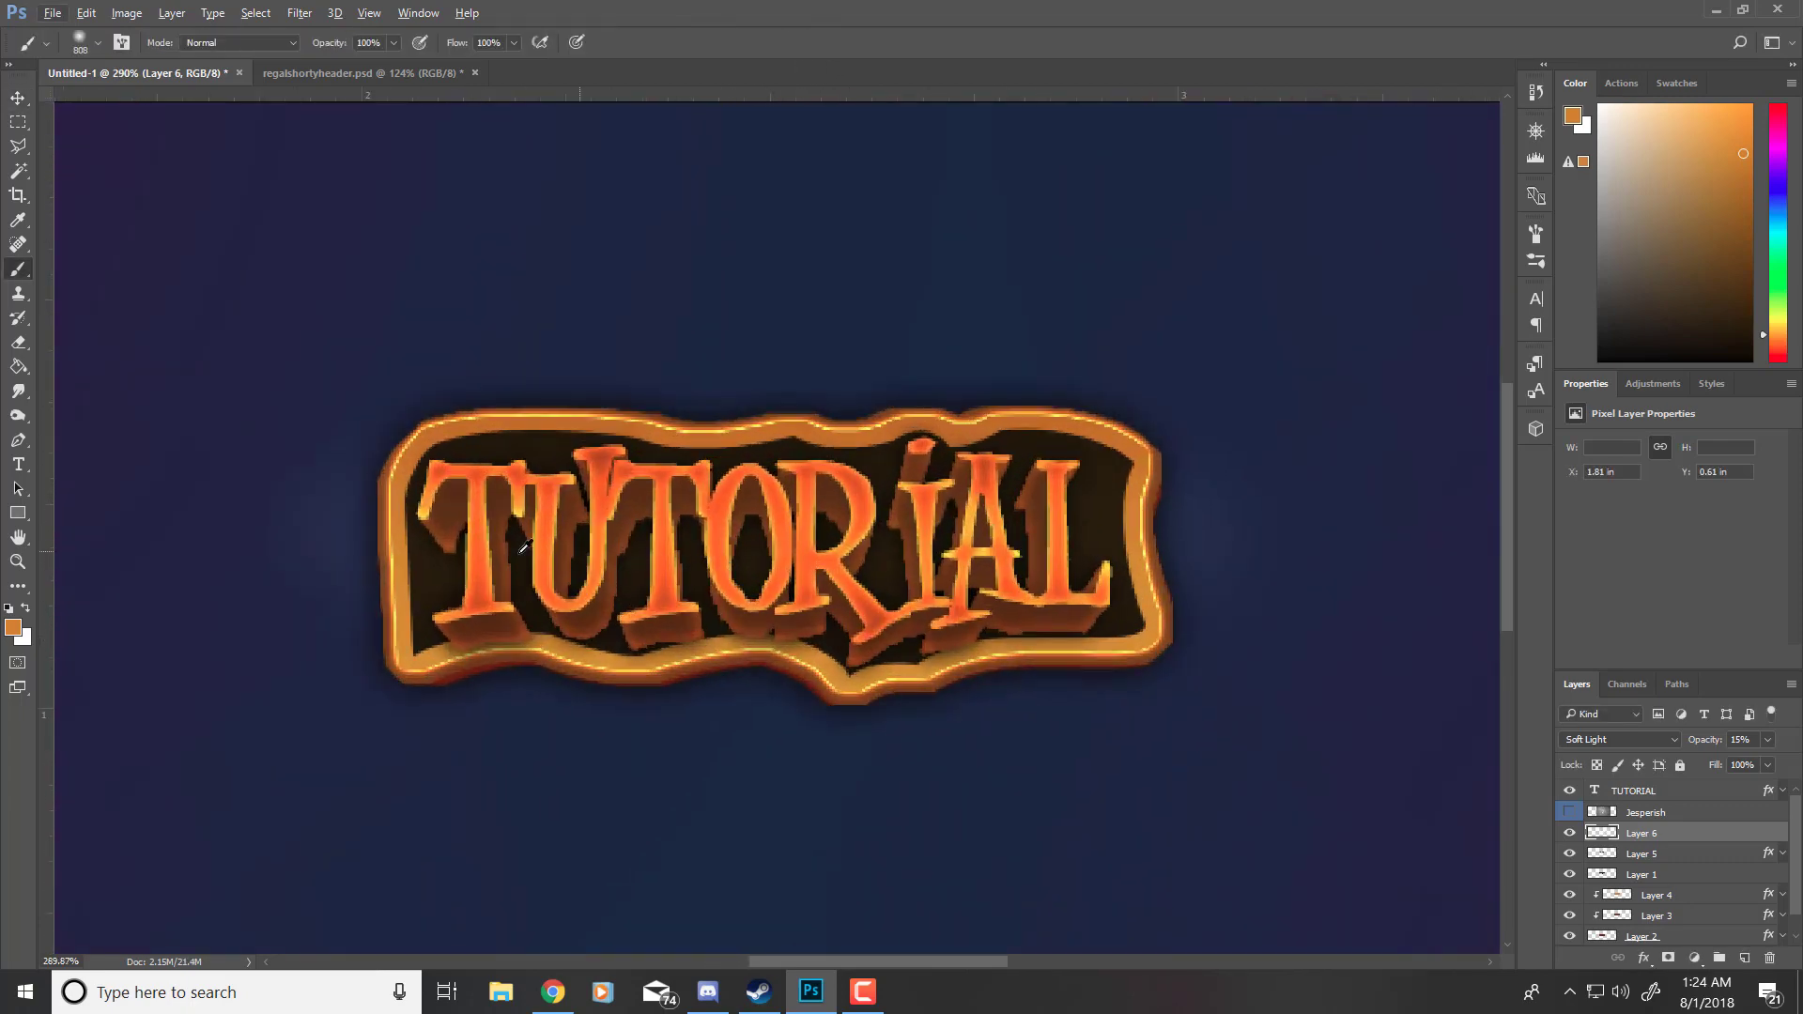
{"action": "left_click_drag", "start_coordinate": [718, 555], "coordinate": [508, 584]}
{"action": "left_click", "coordinate": [1569, 833]}
{"action": "left_click", "coordinate": [1570, 813]}
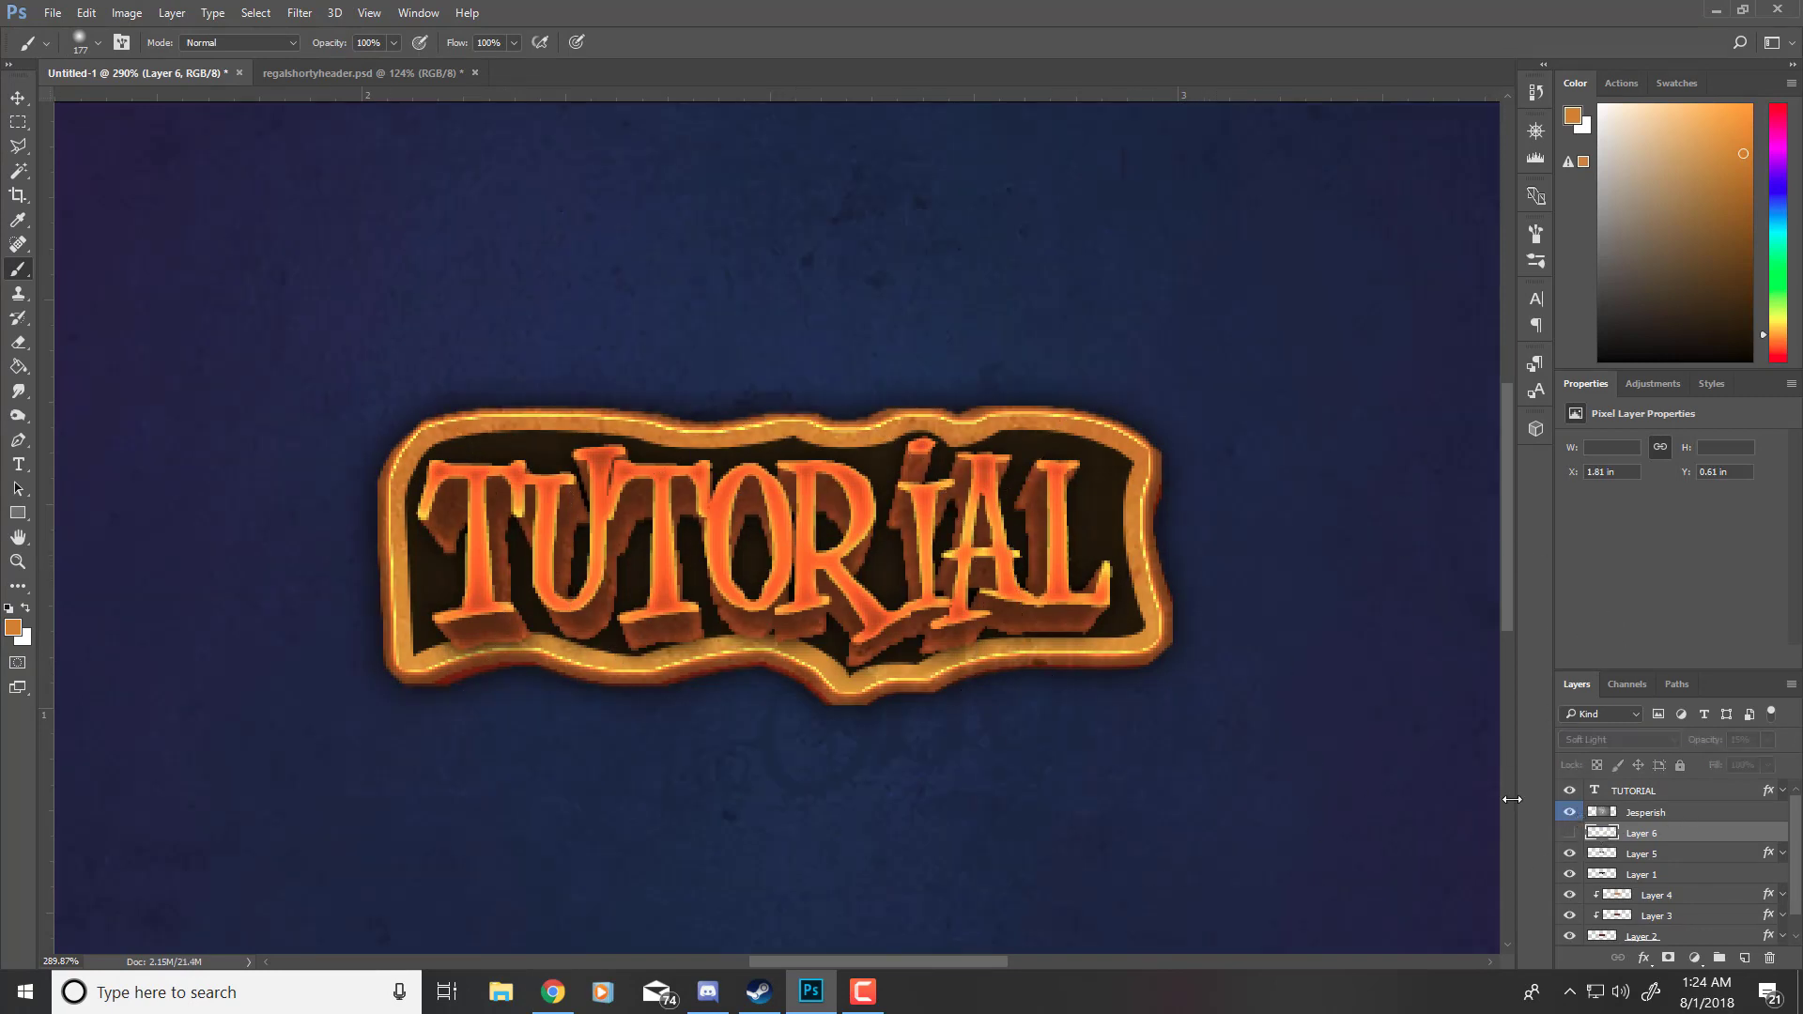
Step: Move the Jesperish texture down and to the left over the logo, to about X 1.27 in, Y 0.34 in
{"action": "scroll", "coordinate": [1043, 637], "scroll_direction": "down", "scroll_amount": 5}
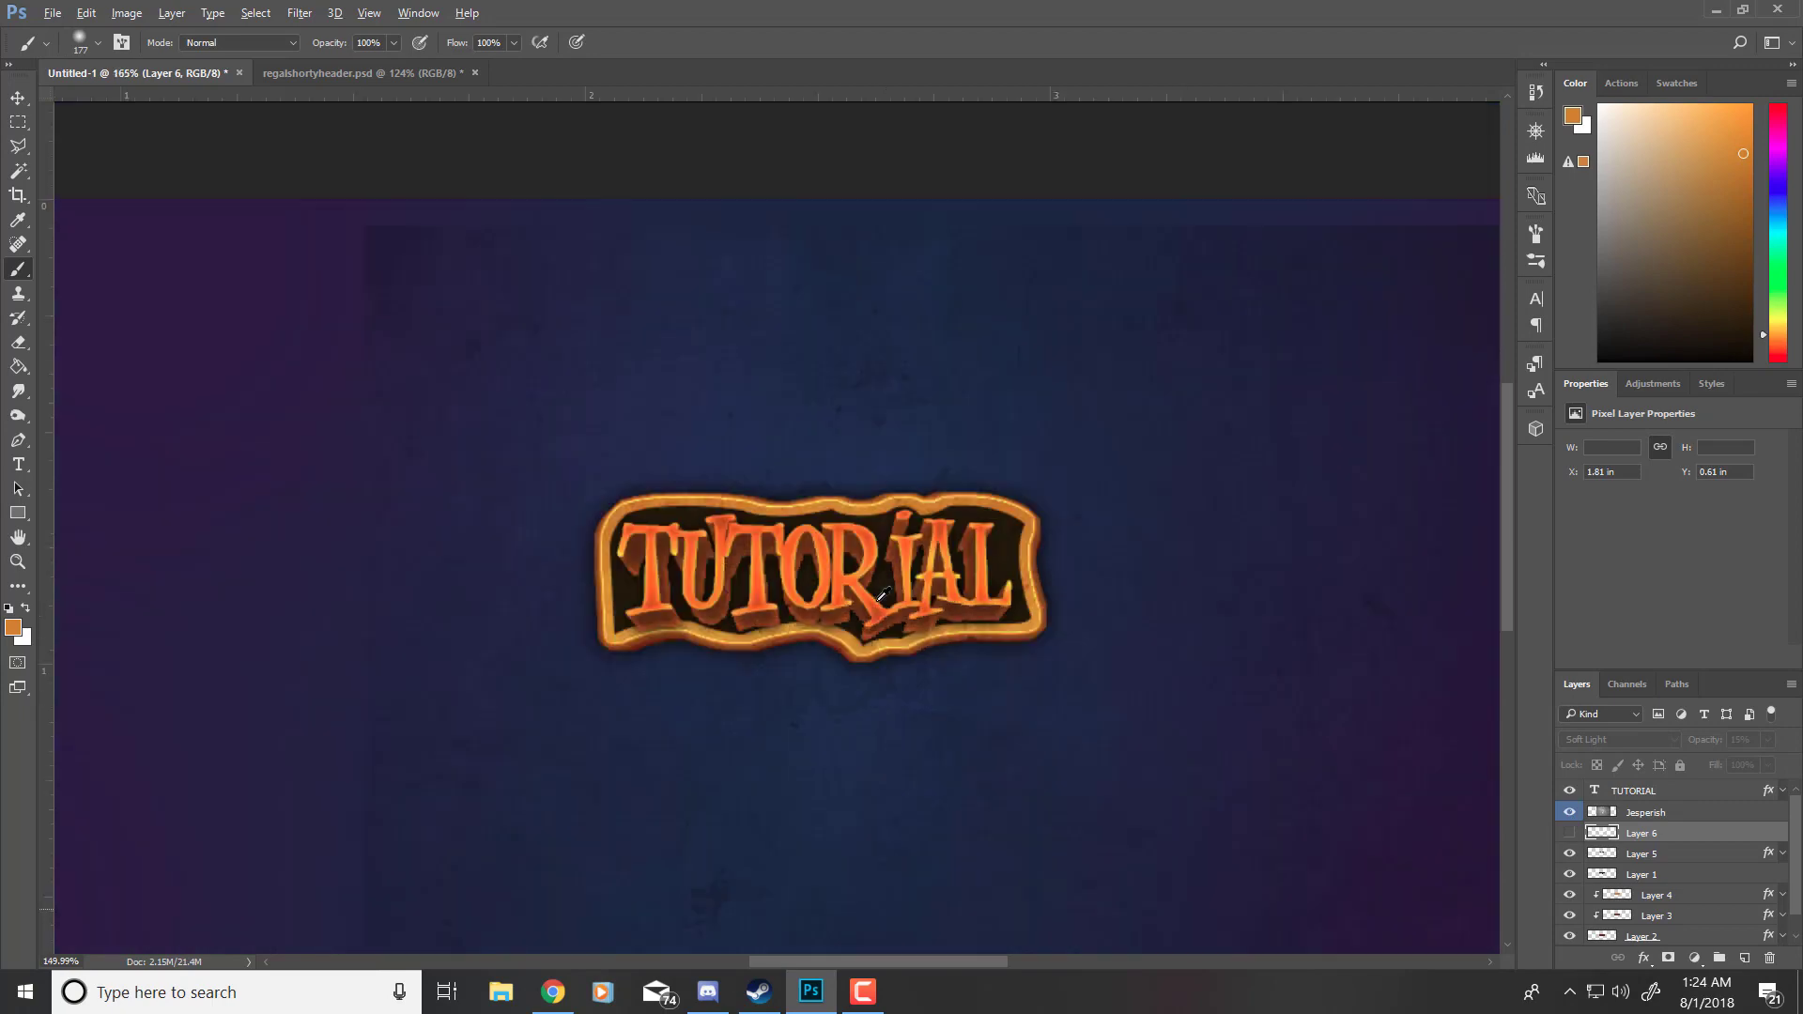
{"action": "left_click", "coordinate": [1585, 814]}
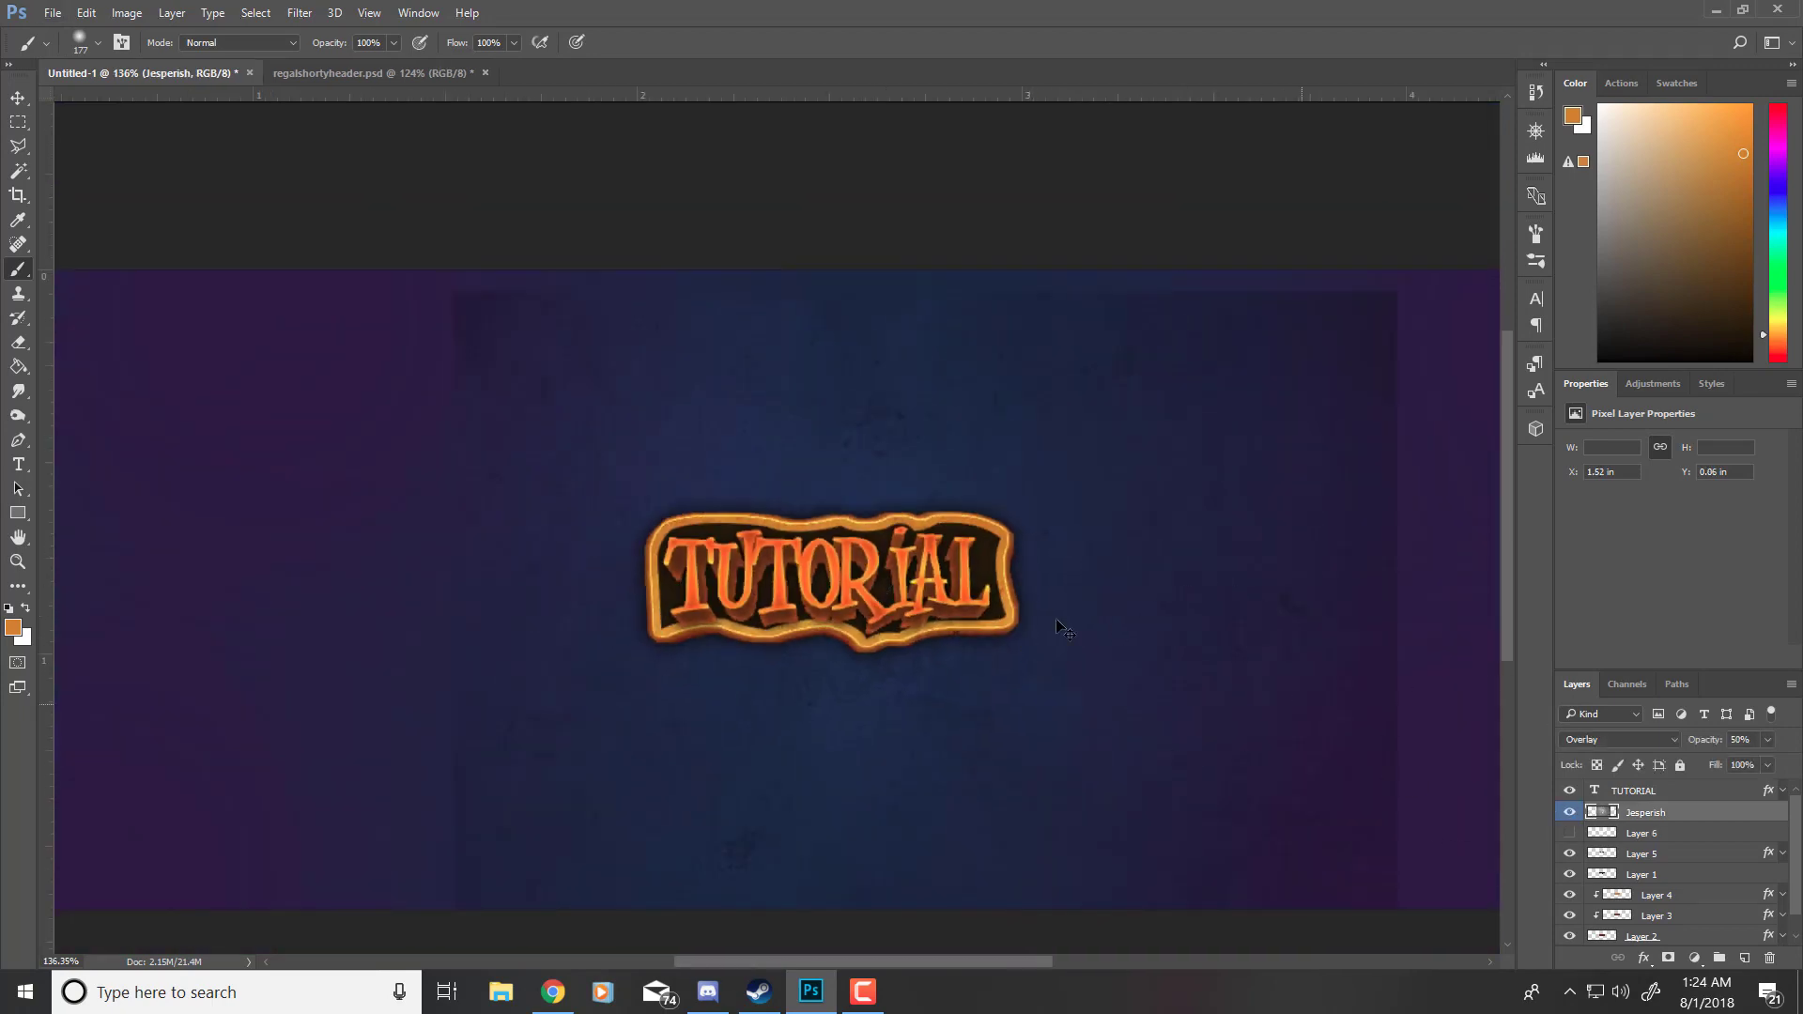
{"action": "key", "text": "ctrl+t"}
{"action": "left_click_drag", "start_coordinate": [1010, 699], "coordinate": [881, 801]}
{"action": "left_click", "coordinate": [829, 41]}
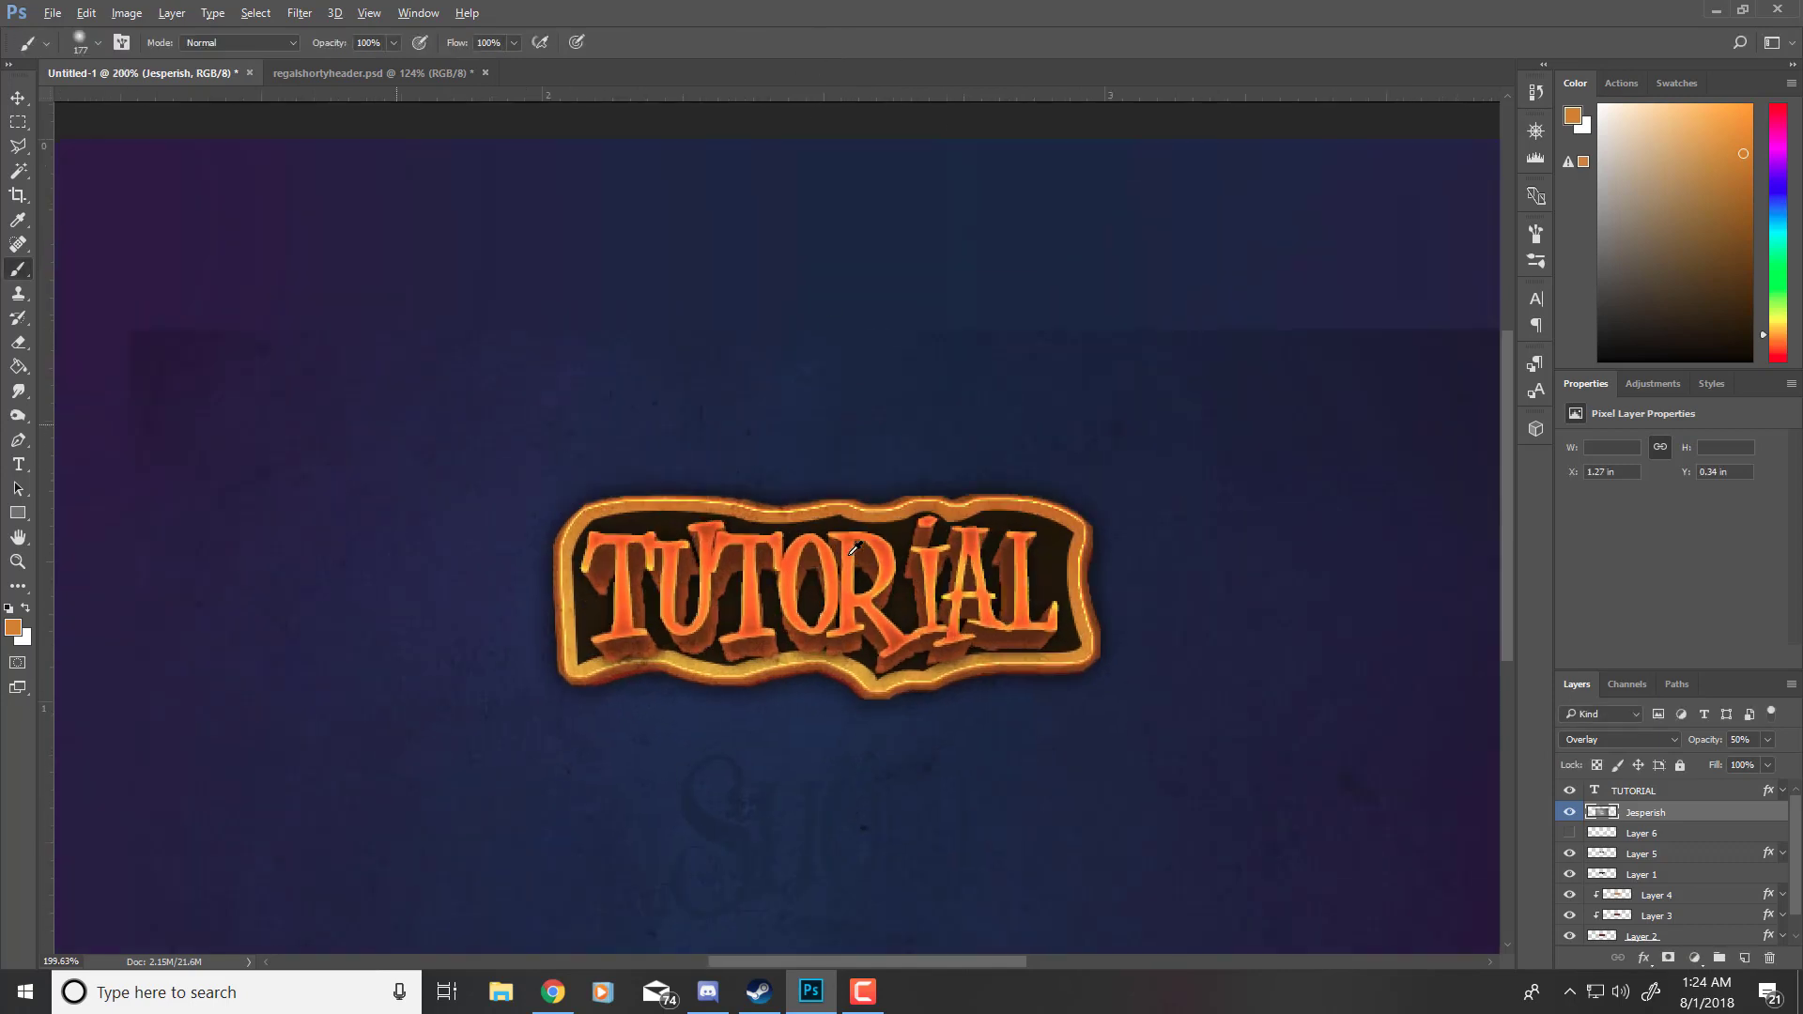
Step: Load the TUTORIAL lettering as a selection and make the Jesperish layer active
{"action": "scroll", "coordinate": [842, 547], "scroll_direction": "up", "scroll_amount": 3}
{"action": "right_click", "coordinate": [1599, 798]}
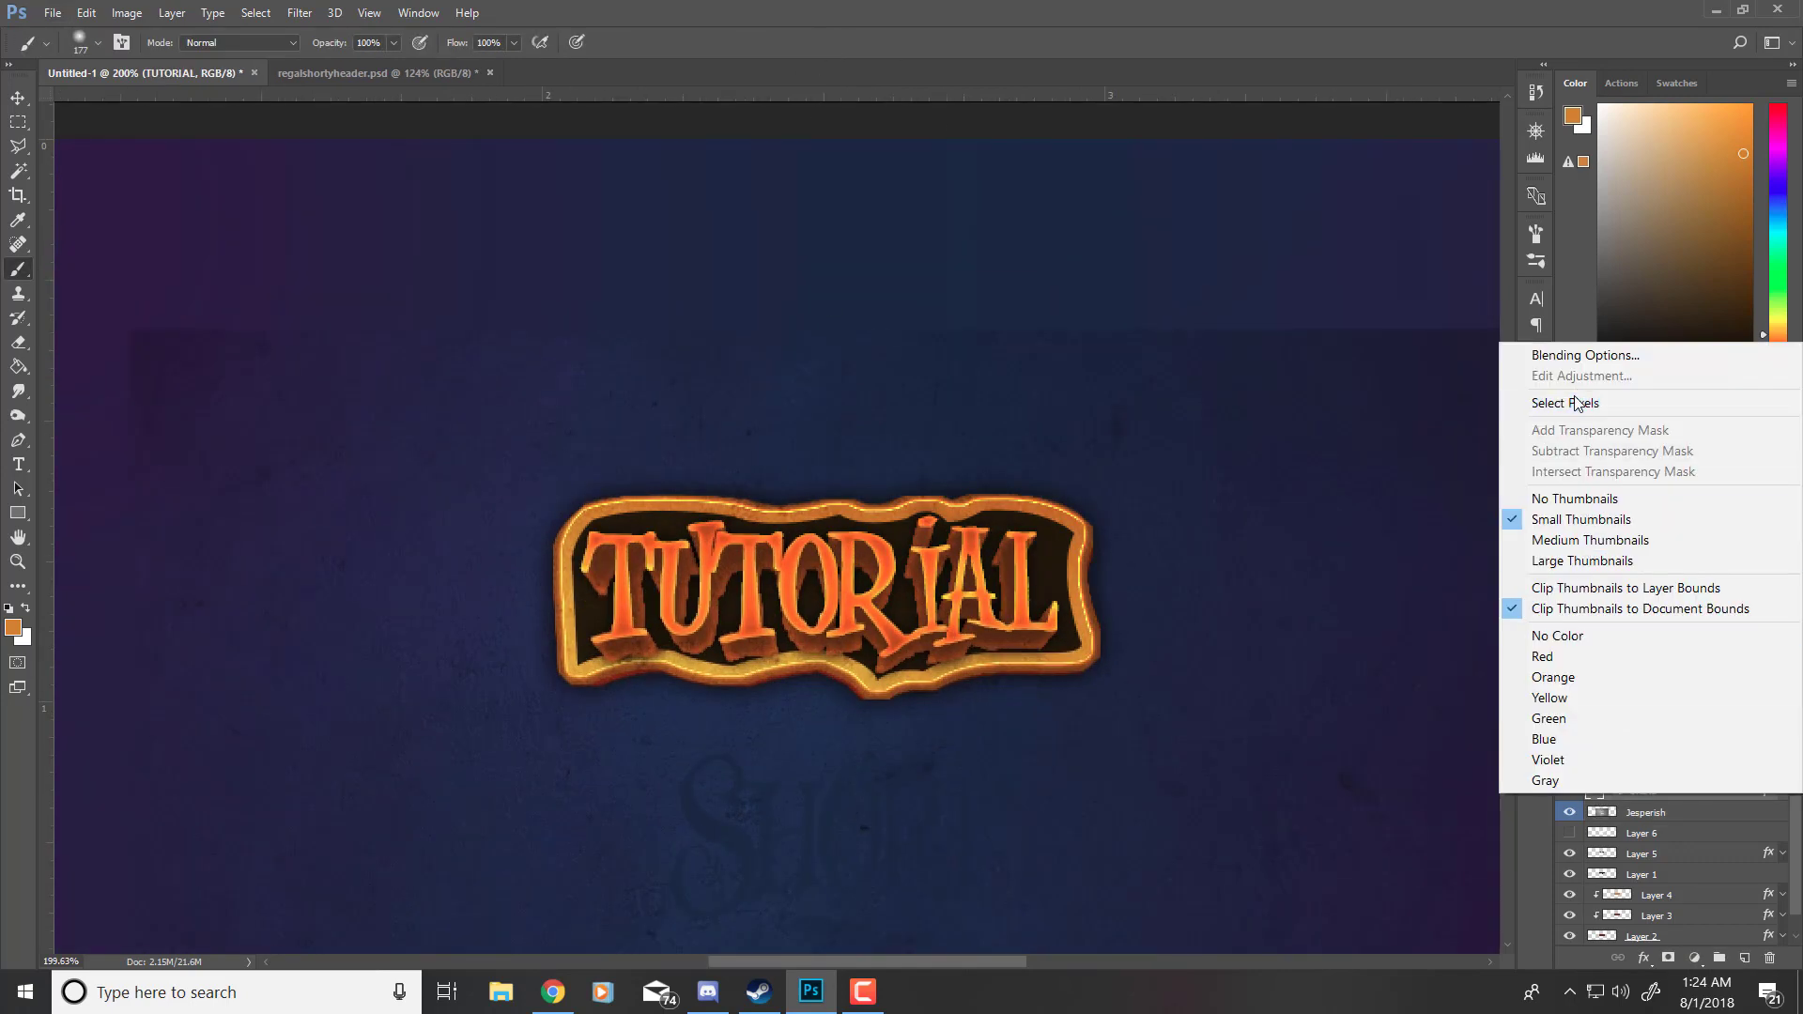
{"action": "left_click", "coordinate": [1625, 404]}
{"action": "left_click", "coordinate": [1649, 815]}
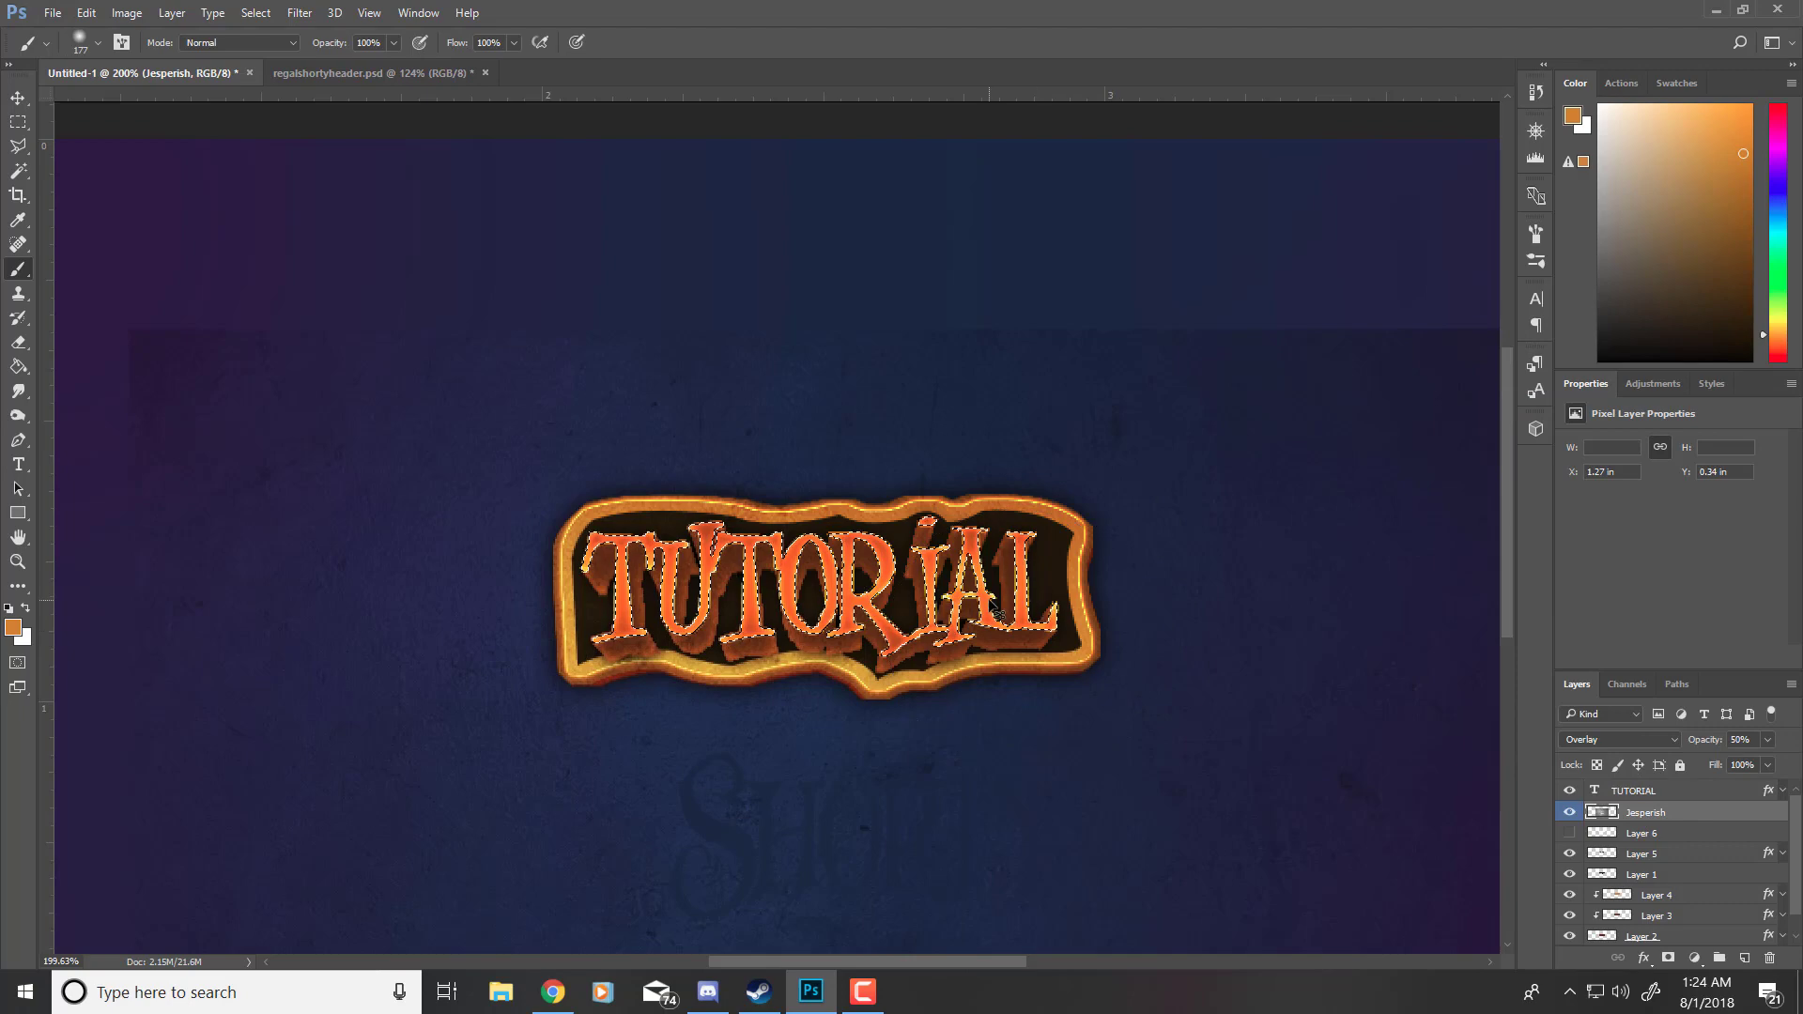
{"action": "scroll", "coordinate": [986, 599], "scroll_direction": "up", "scroll_amount": 4}
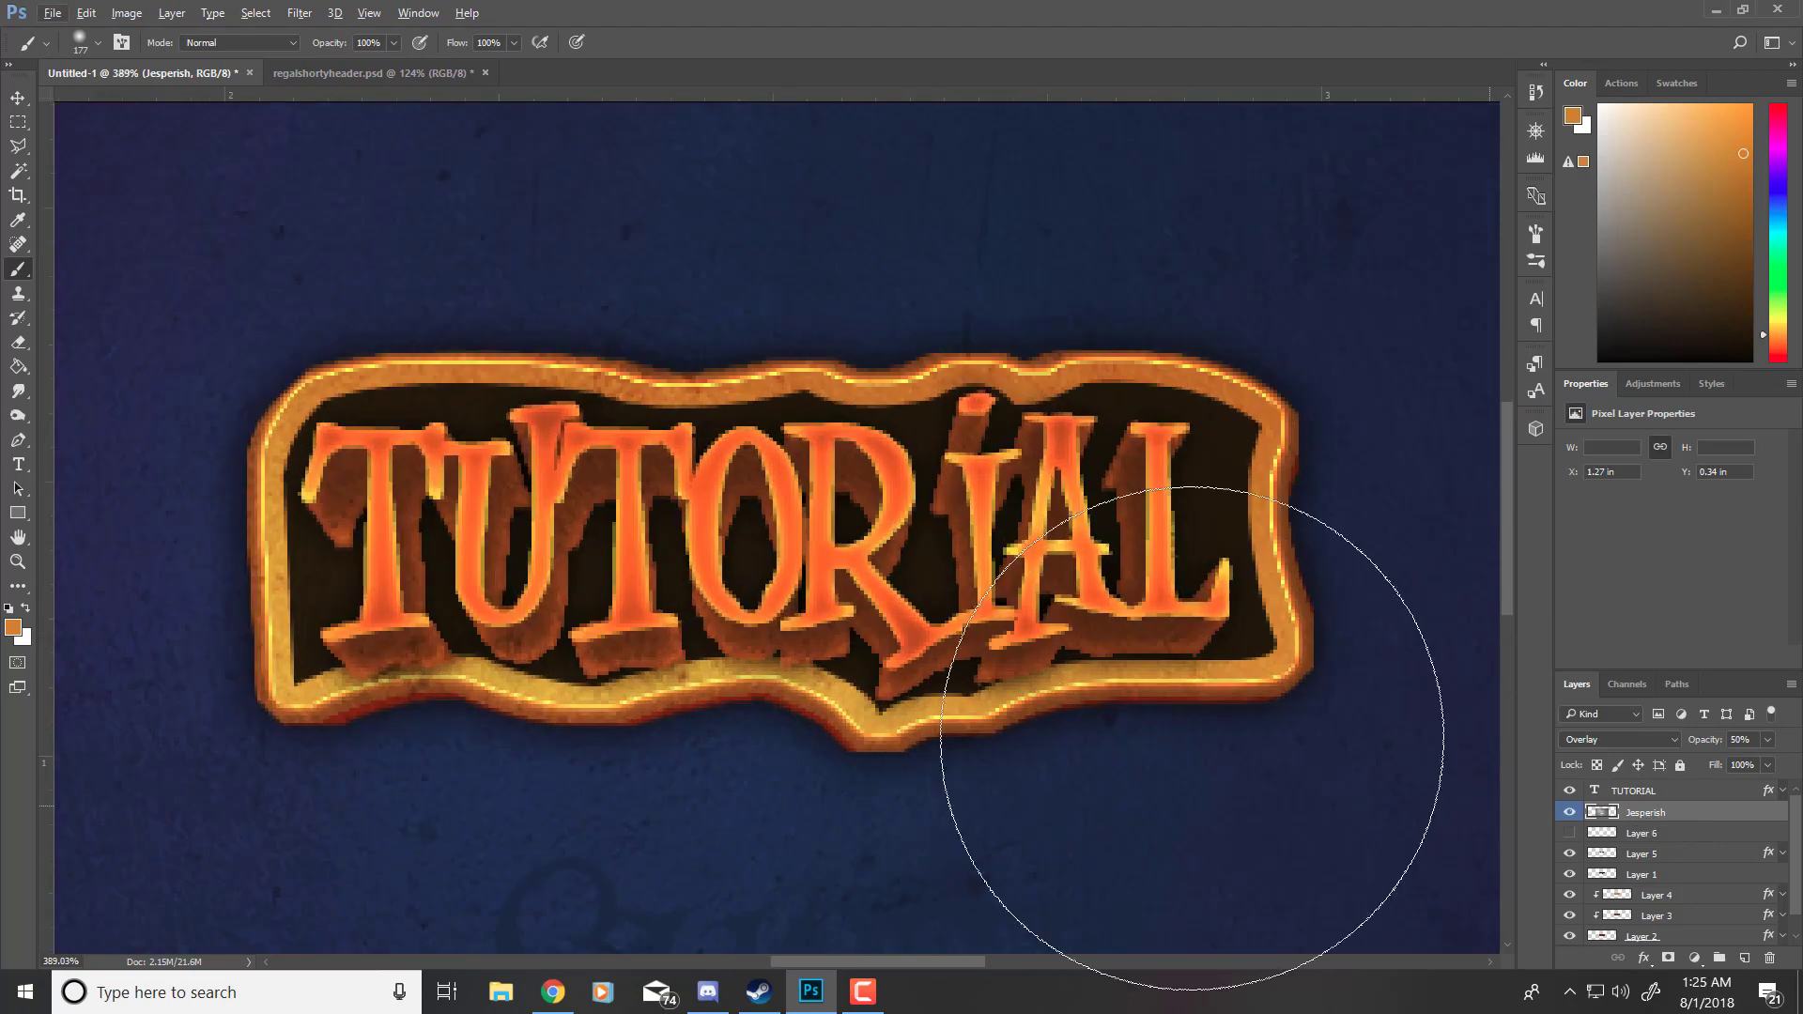
{"action": "left_click", "coordinate": [1571, 815]}
{"action": "left_click", "coordinate": [1612, 854]}
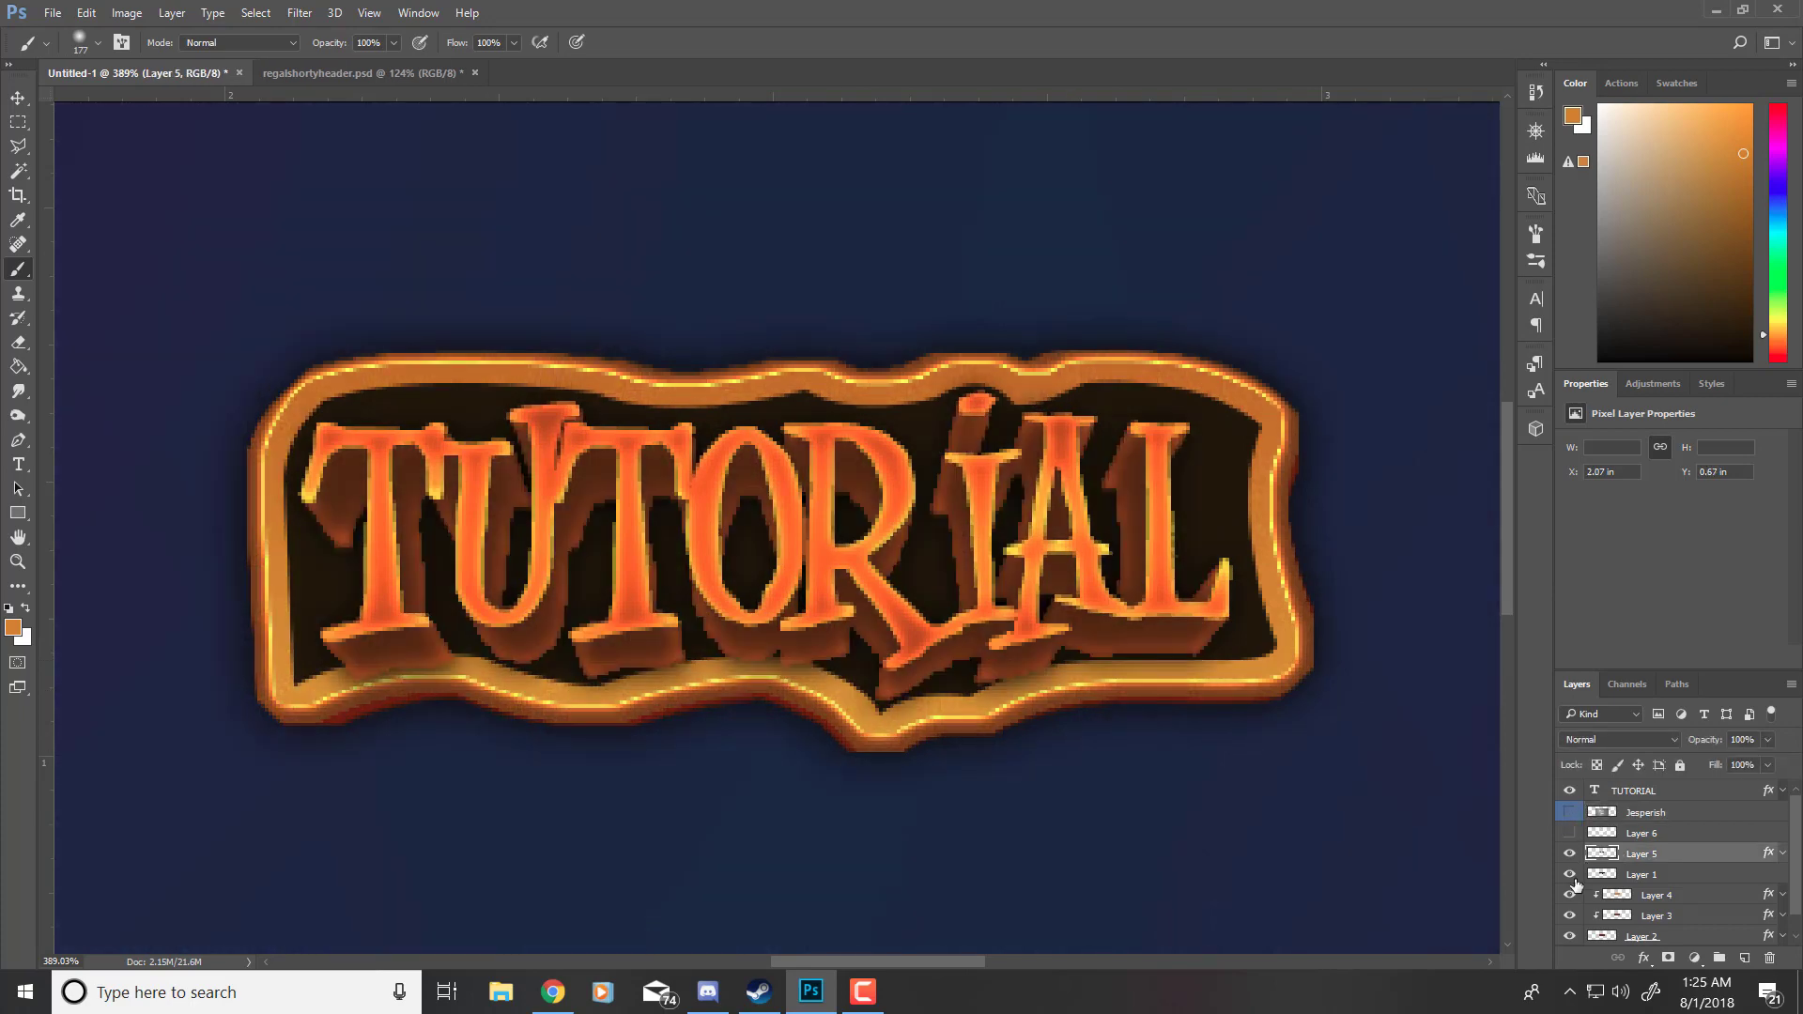
{"action": "left_click", "coordinate": [1639, 875]}
{"action": "left_click", "coordinate": [1644, 856], "text": "shift"}
{"action": "right_click", "coordinate": [1652, 851]}
{"action": "left_click", "coordinate": [1668, 857]}
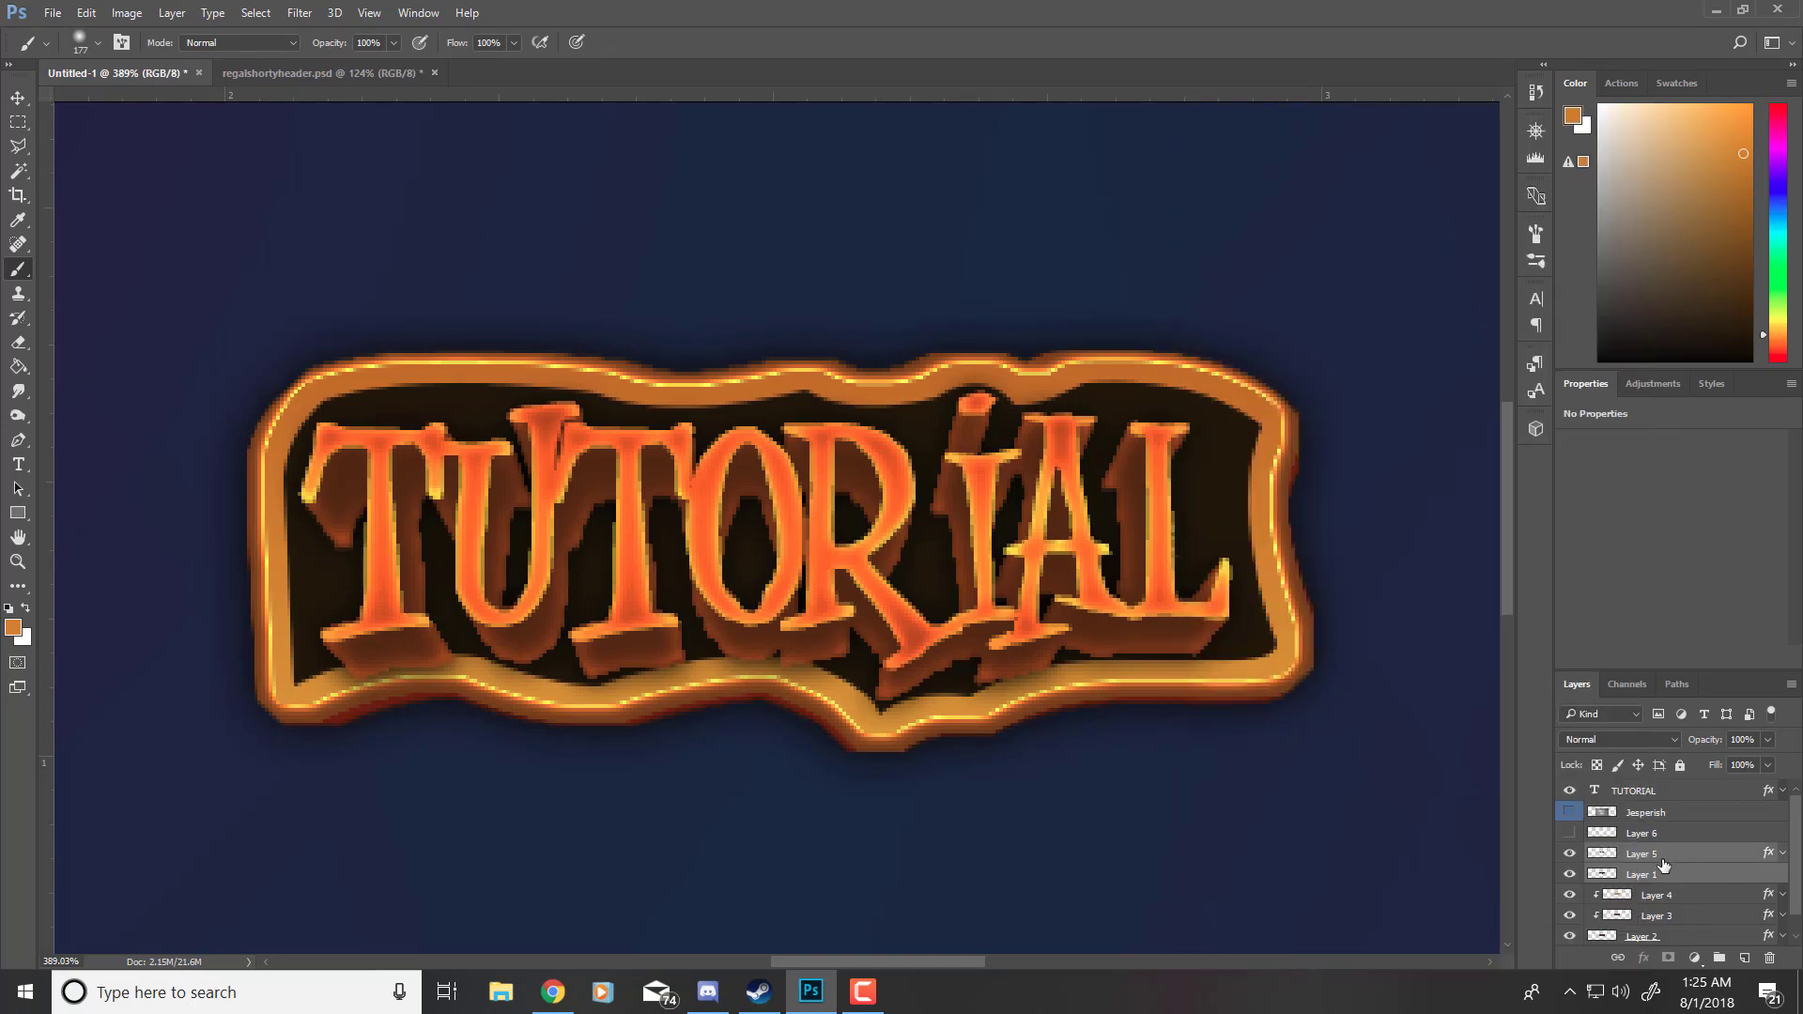
{"action": "left_click", "coordinate": [1657, 858]}
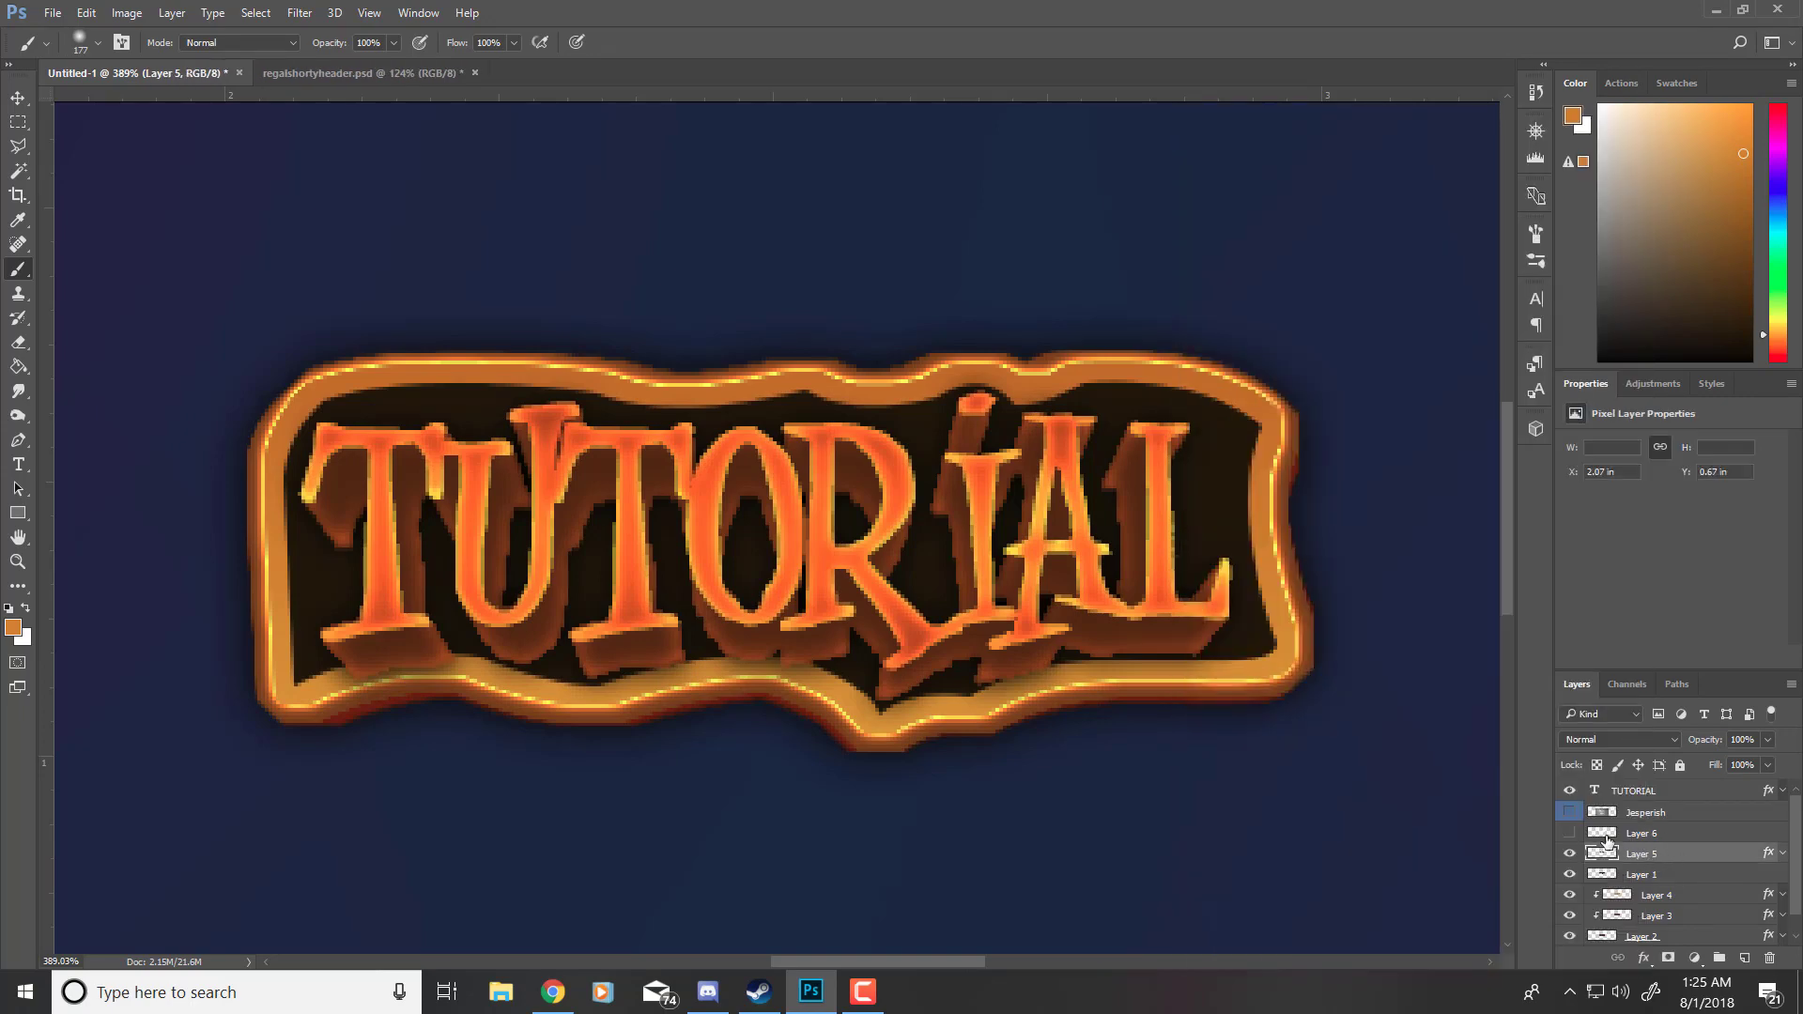
Step: Show the Jesperish layer and clip it together with Layer 6 to Layer 5
{"action": "left_click", "coordinate": [1571, 816]}
{"action": "right_click", "coordinate": [1651, 817]}
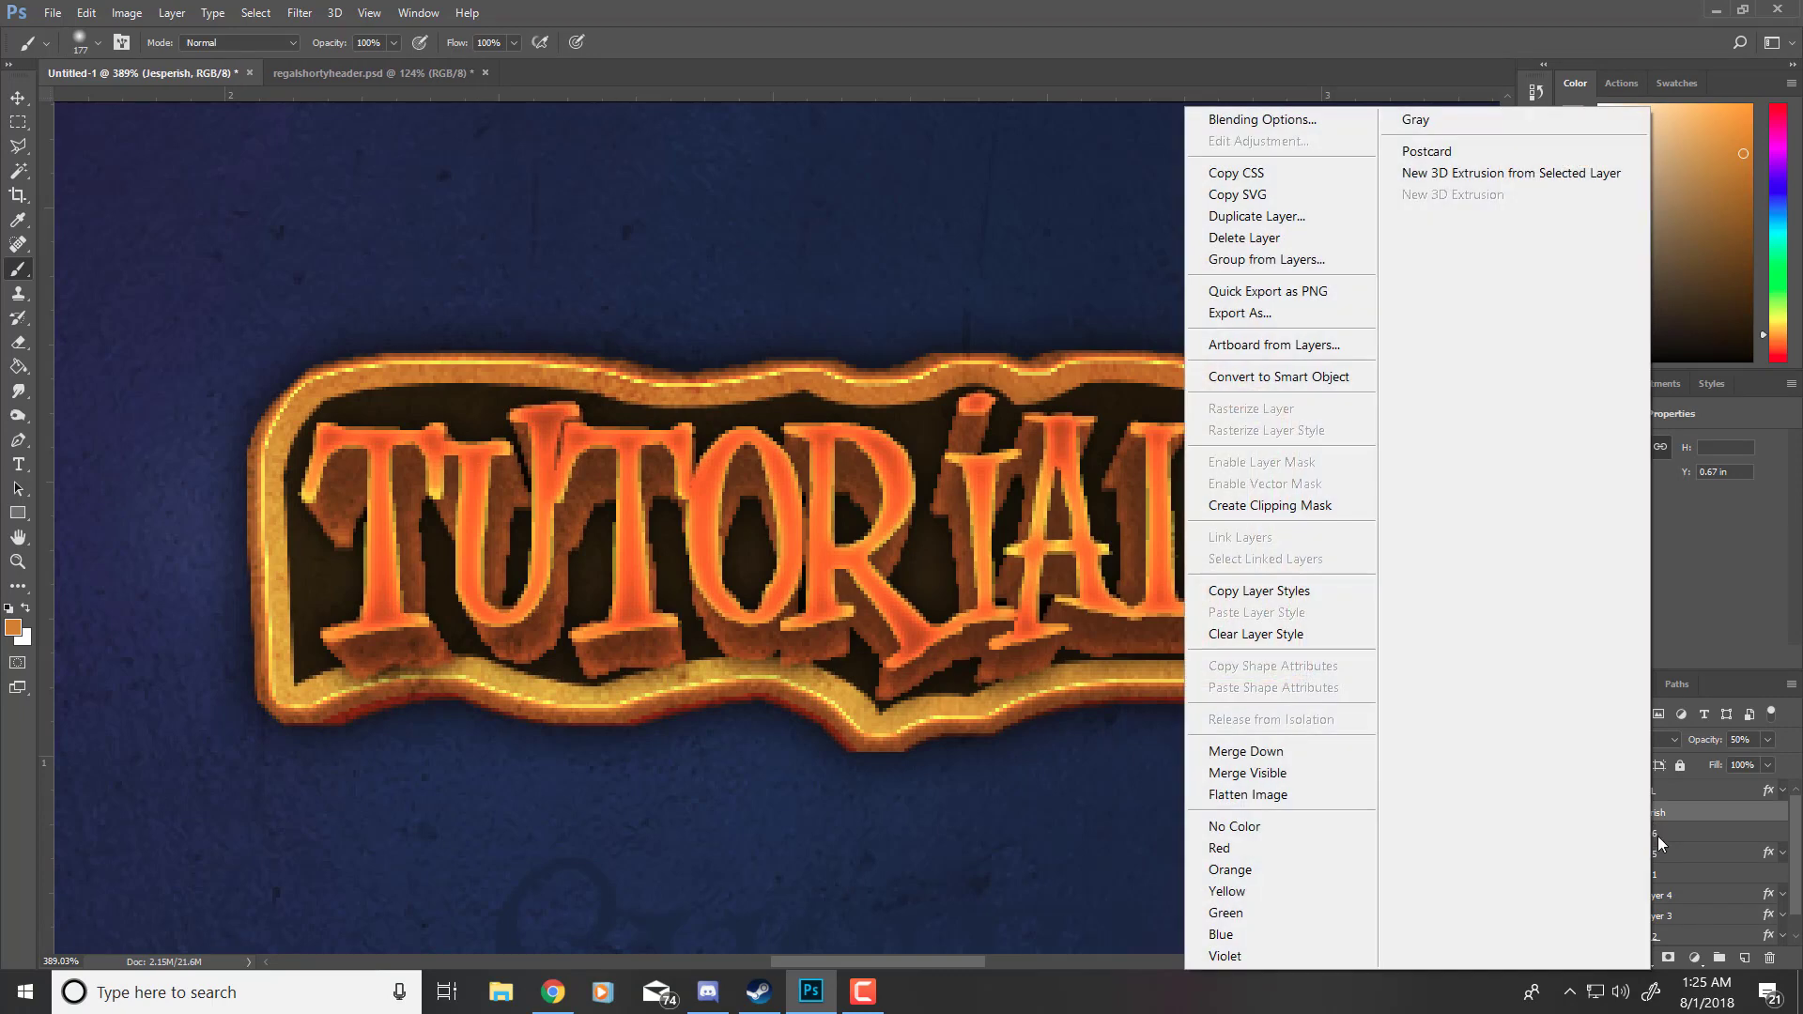
{"action": "left_click", "coordinate": [1659, 836]}
{"action": "left_click", "coordinate": [1659, 836], "text": "shift"}
{"action": "right_click", "coordinate": [1659, 836]}
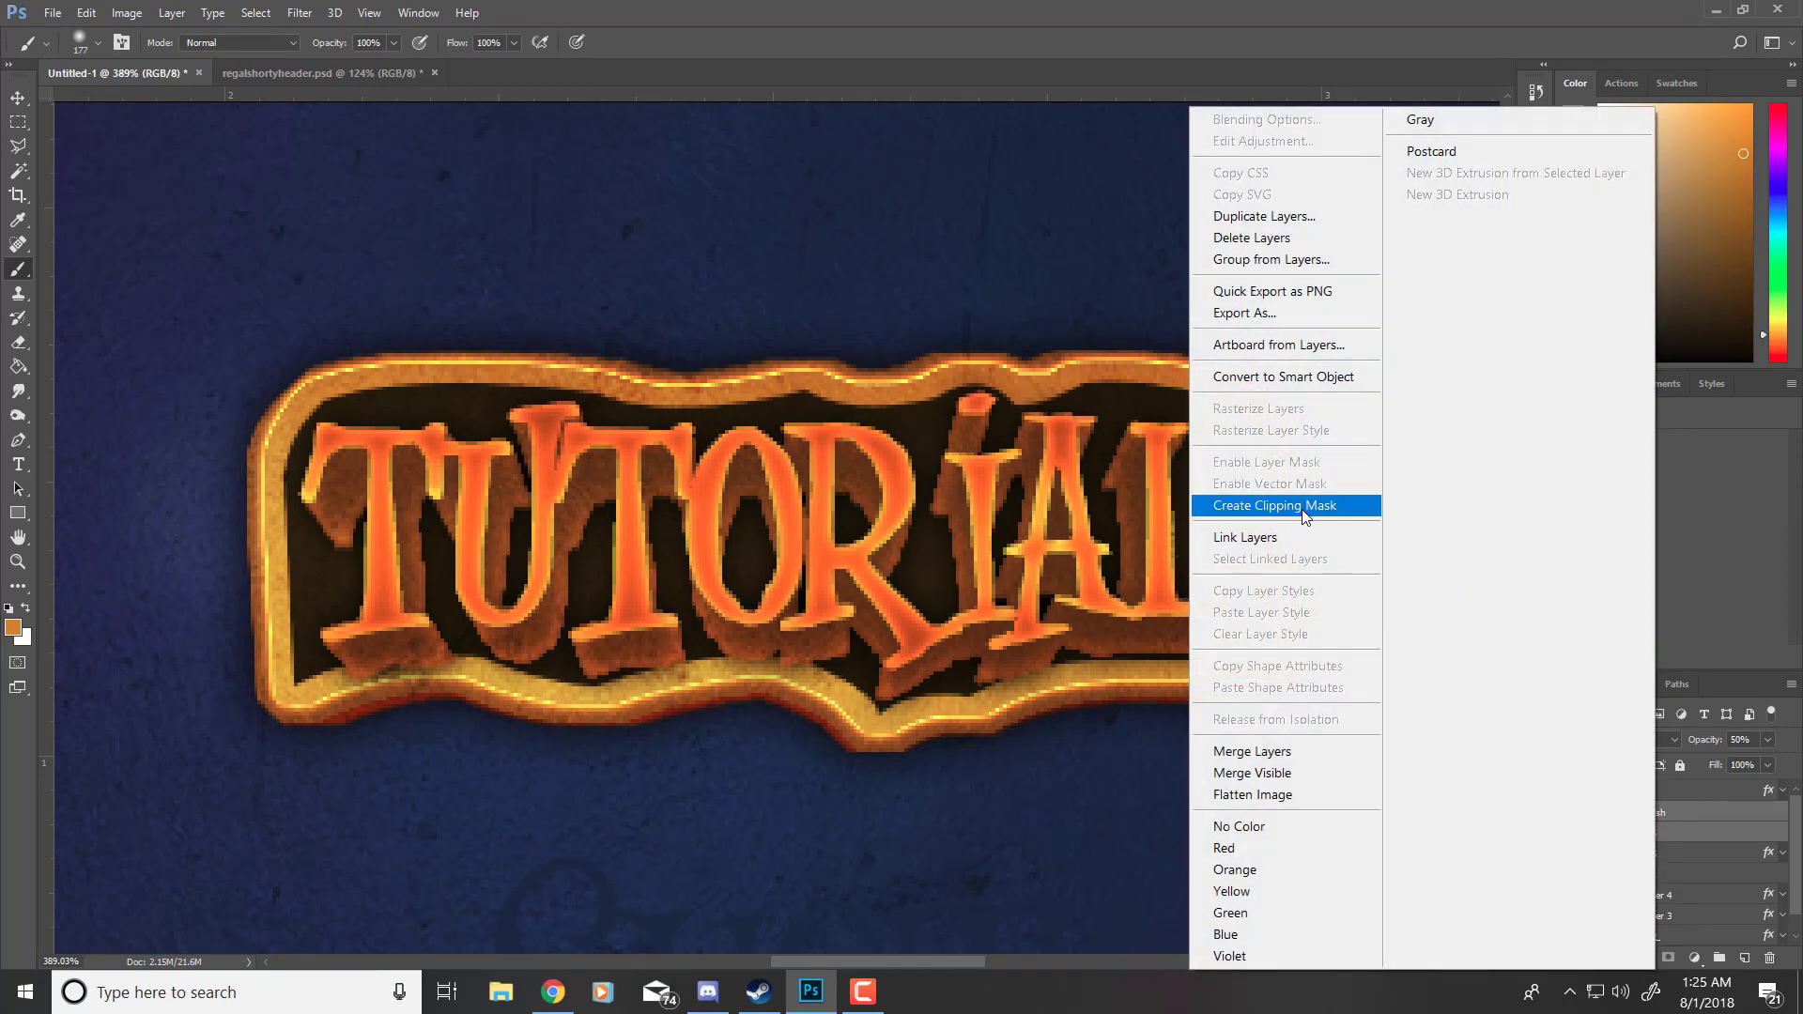
{"action": "left_click", "coordinate": [1334, 504]}
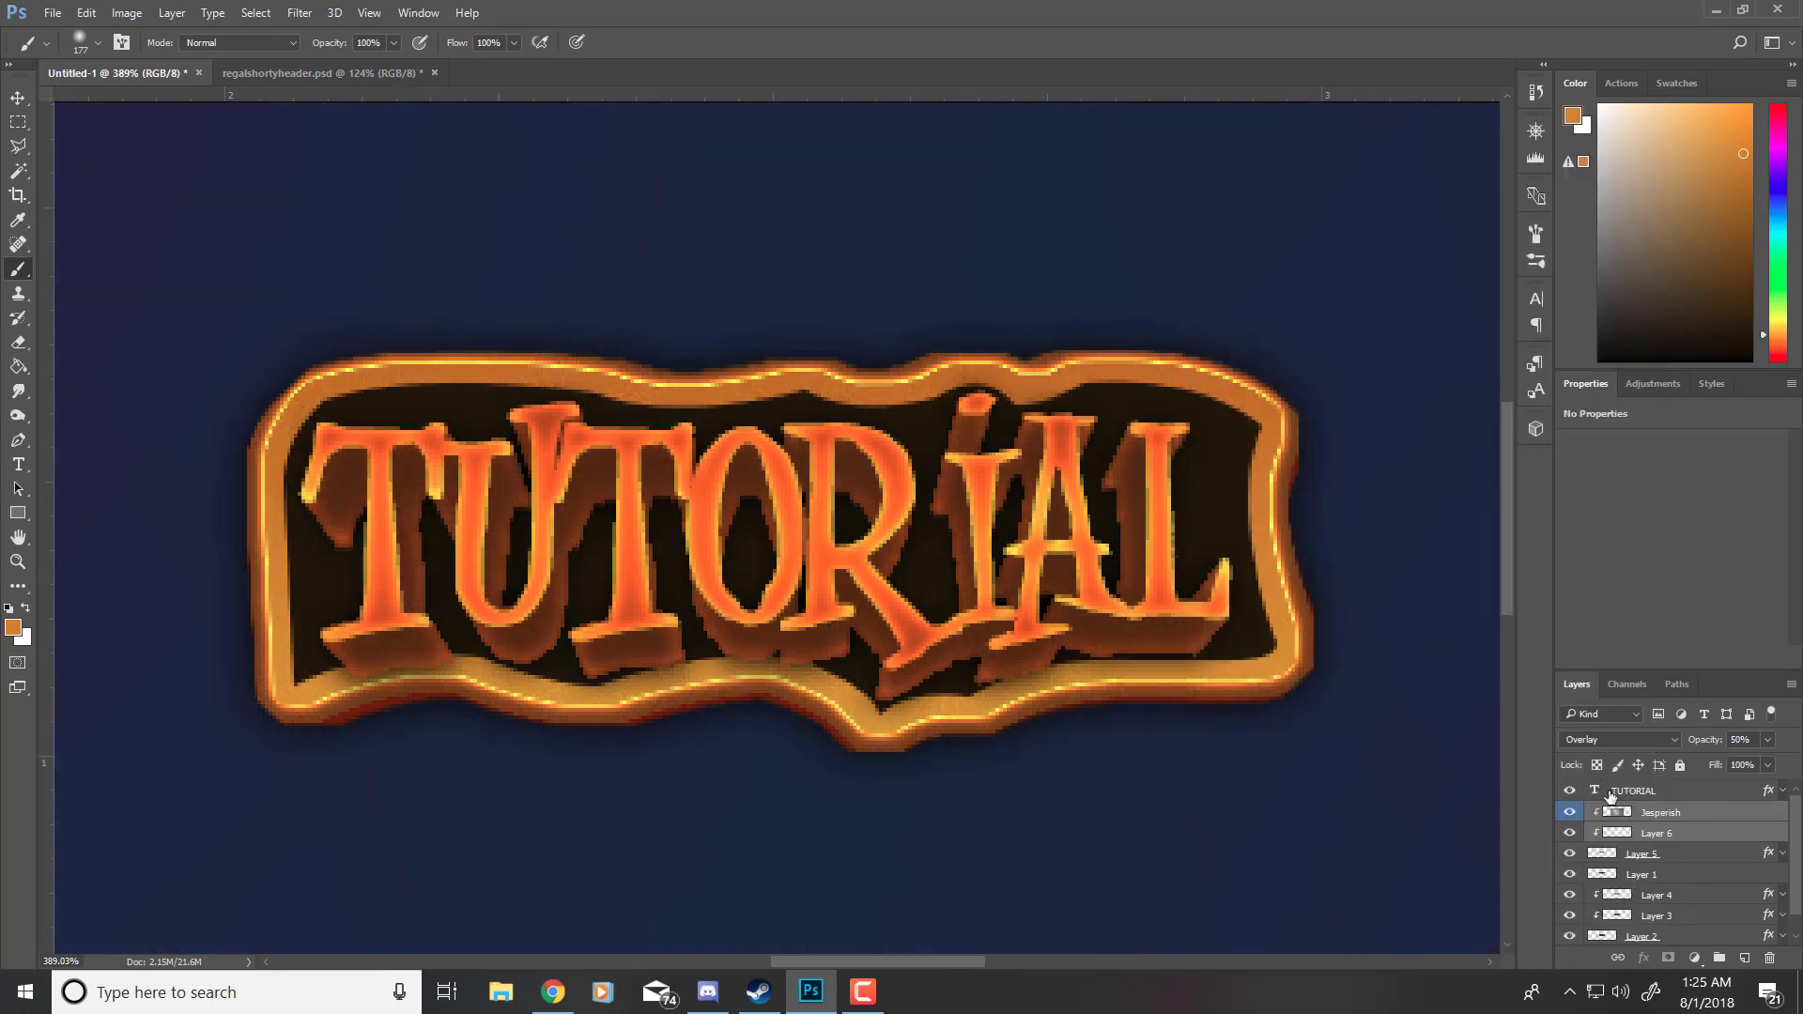
Step: Rasterize the layer style of Layer 5 so the clipped textures apply to the brown extrusion
{"action": "right_click", "coordinate": [1654, 855]}
{"action": "left_click", "coordinate": [1221, 431]}
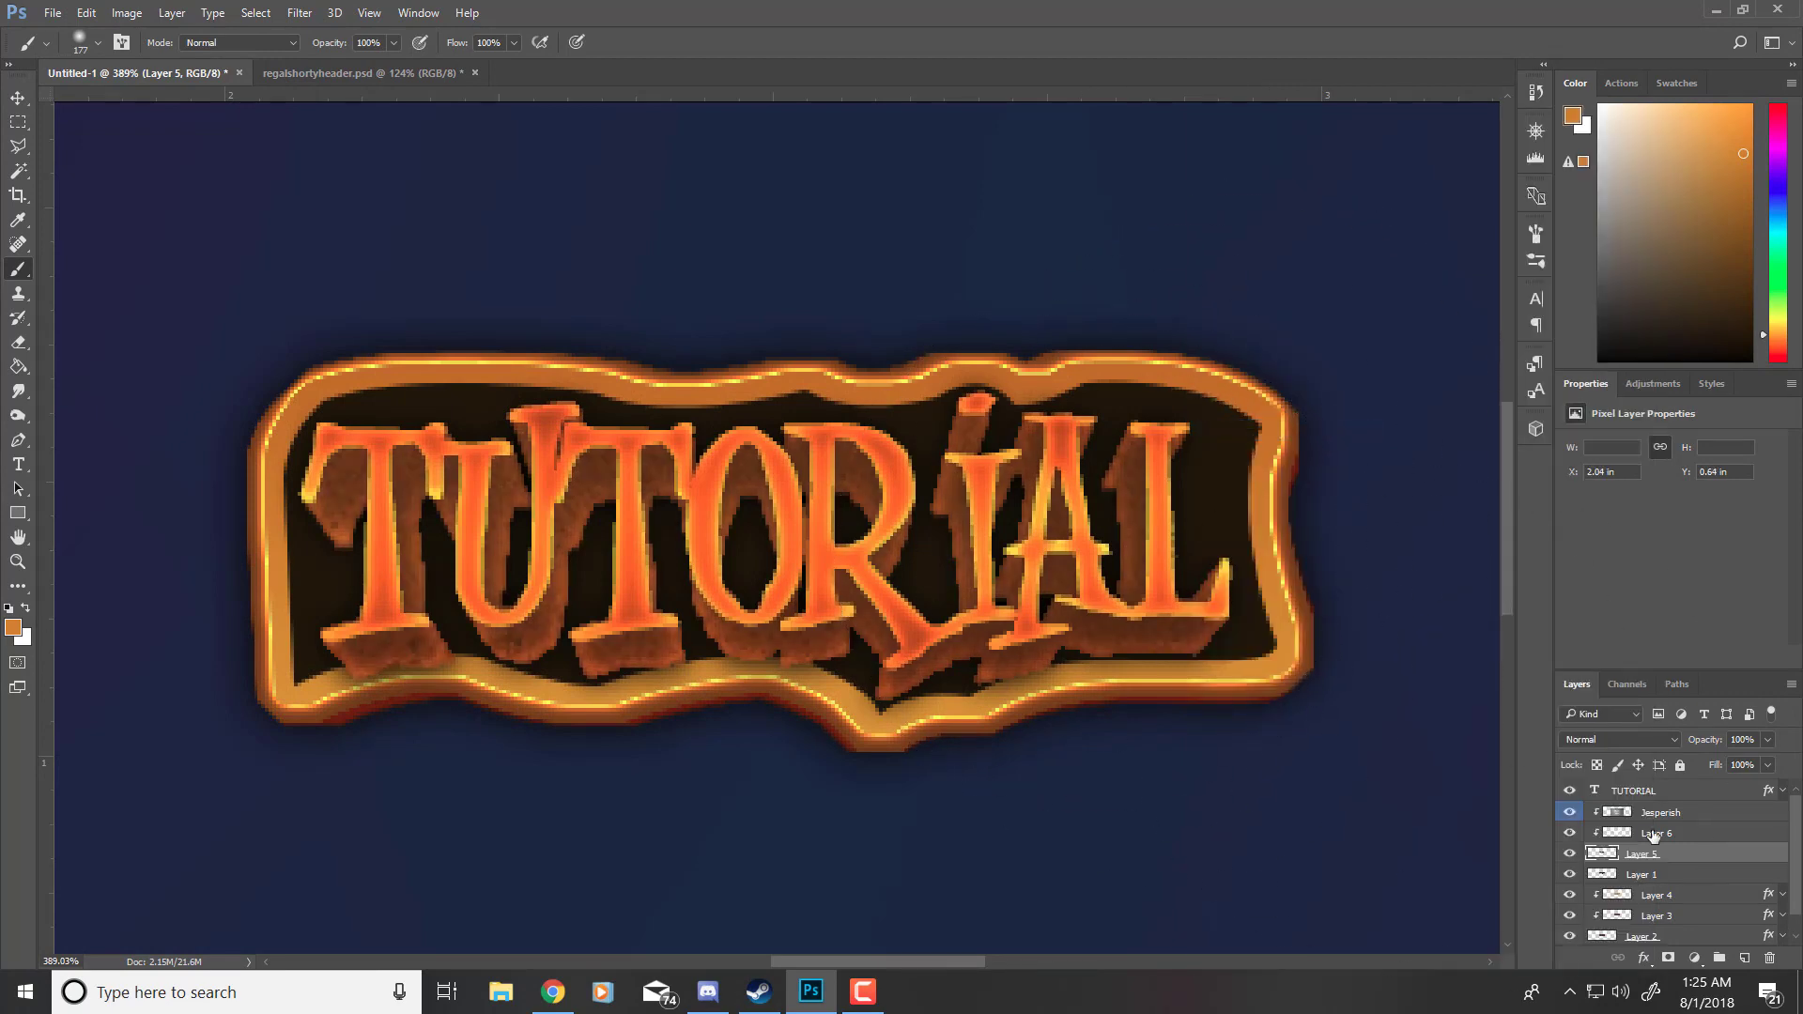
{"action": "scroll", "coordinate": [711, 484], "scroll_direction": "down", "scroll_amount": 10}
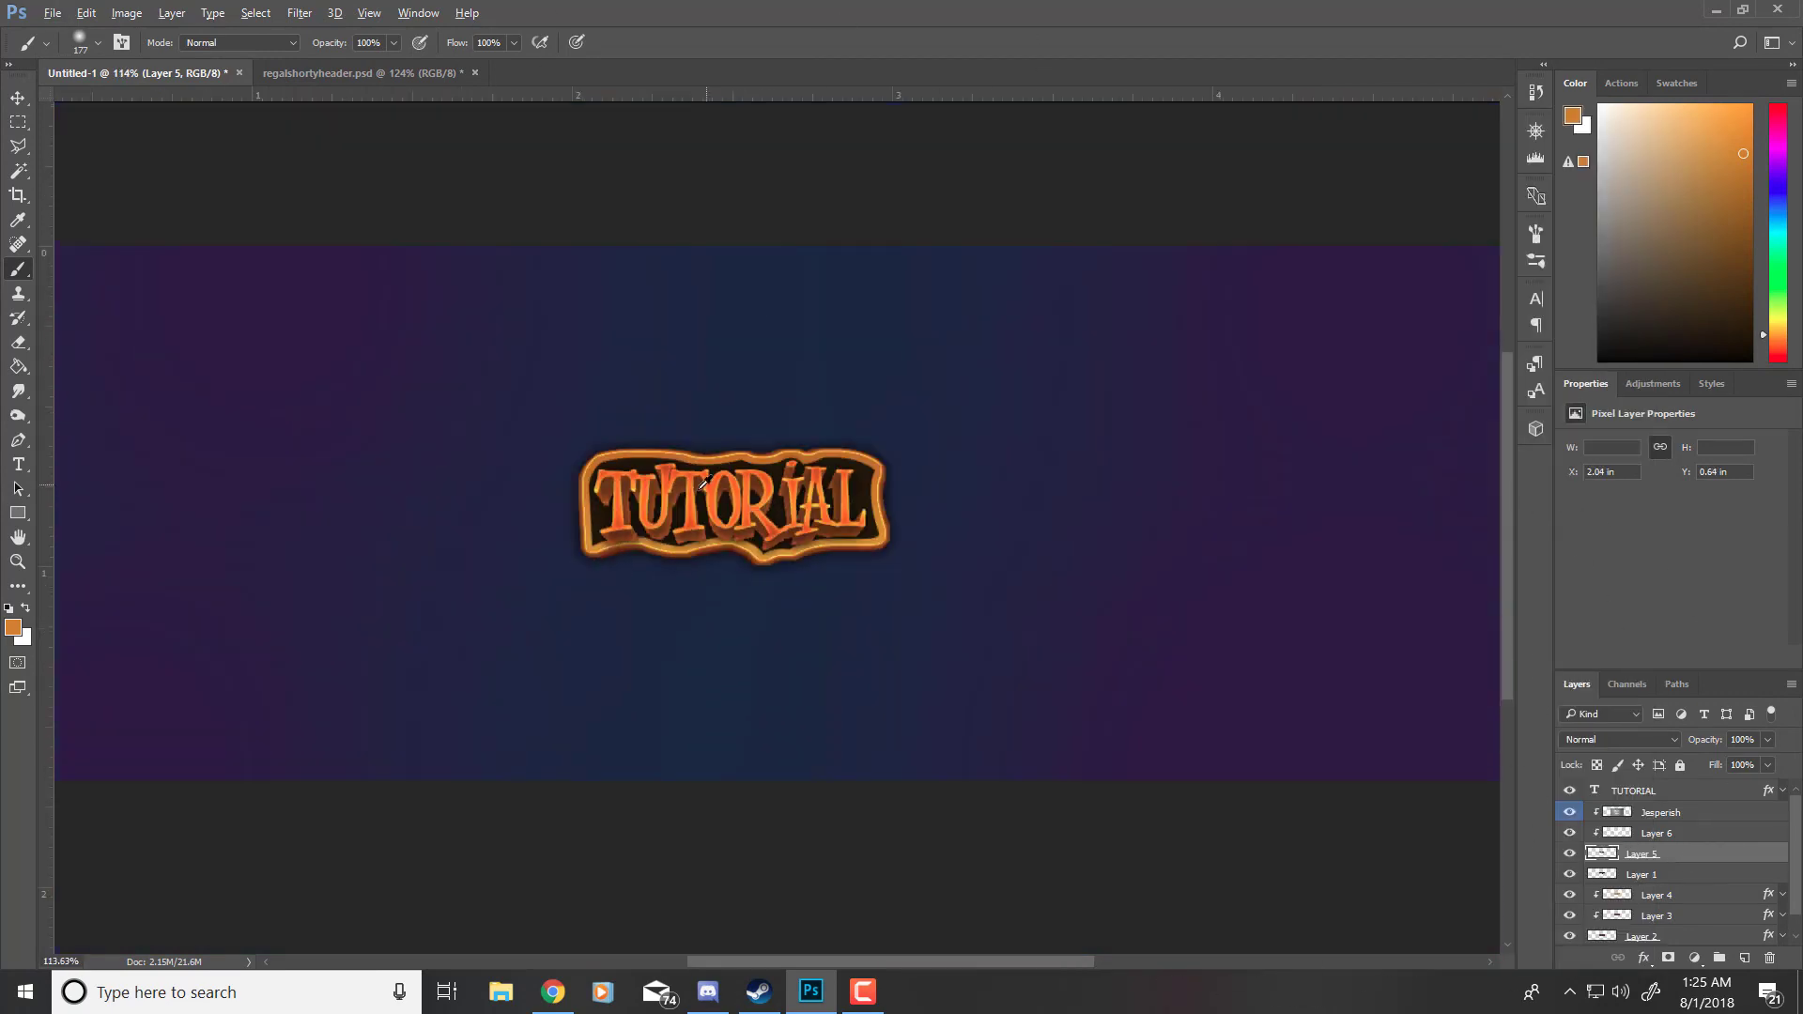
Step: Set the opacity of the Jesperish texture layer to 30%
{"action": "scroll", "coordinate": [709, 480], "scroll_direction": "up", "scroll_amount": 13}
{"action": "left_click", "coordinate": [1694, 811]}
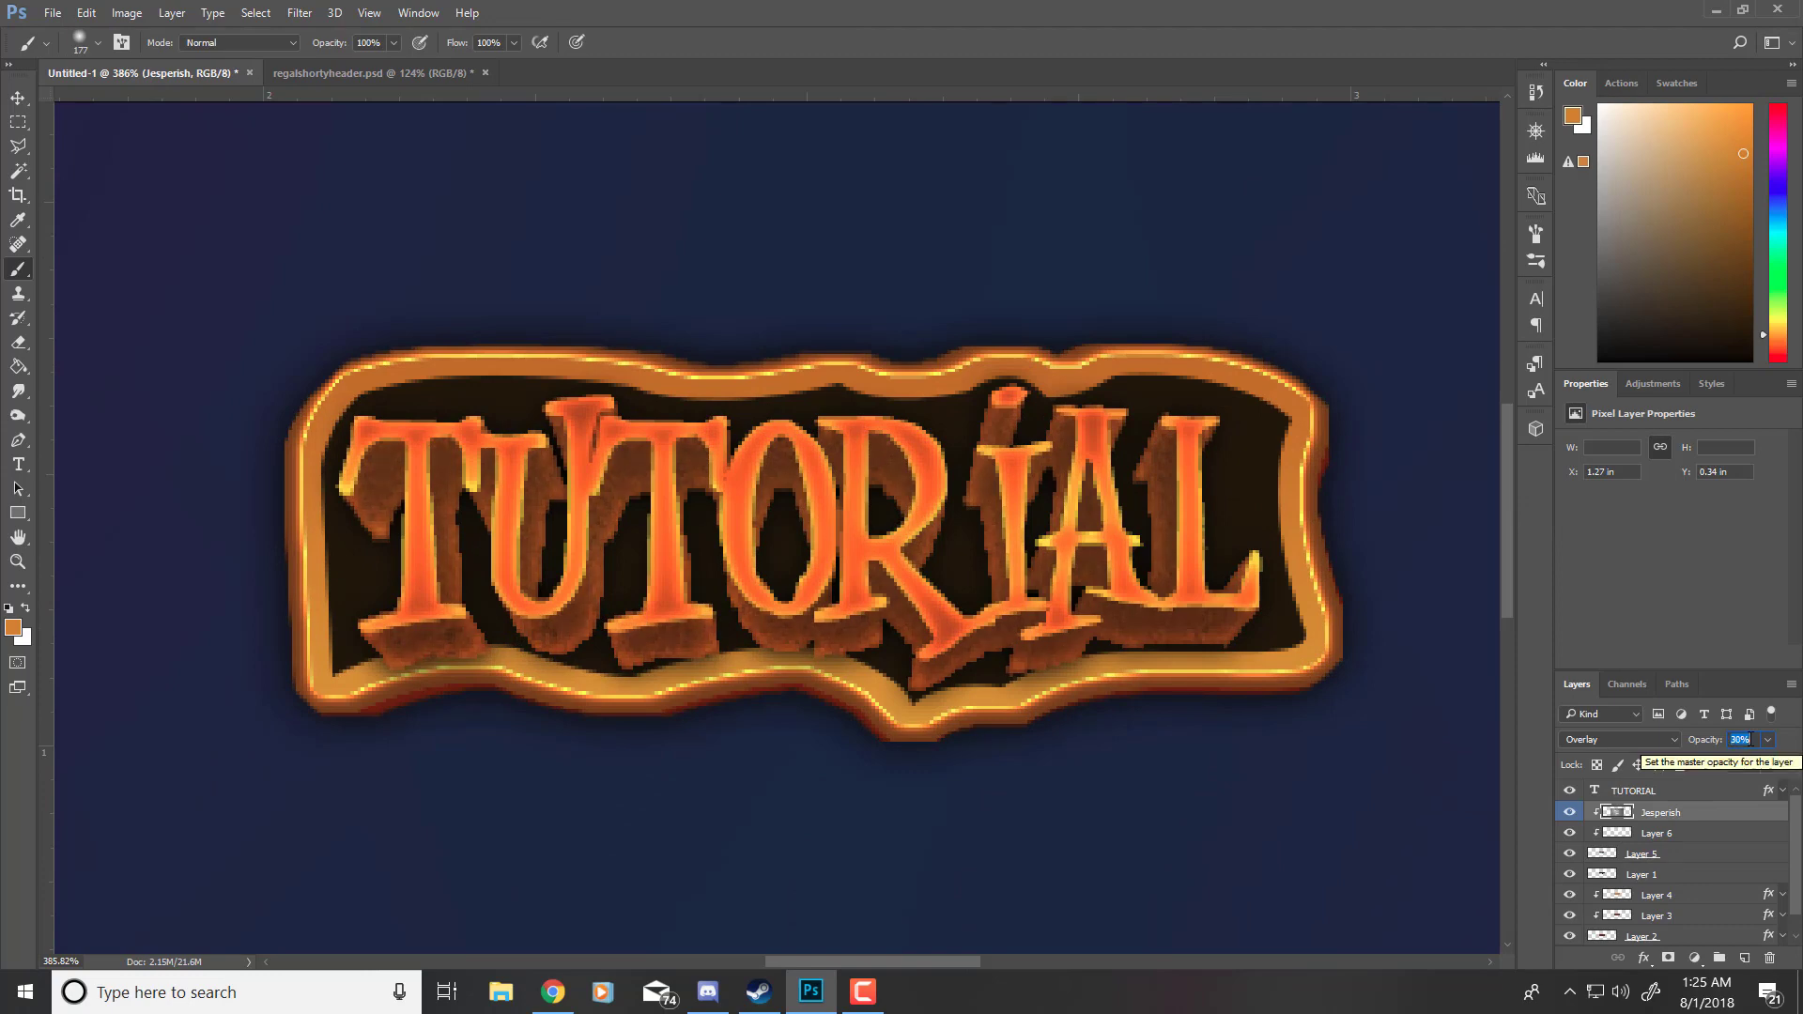
{"action": "left_click", "coordinate": [1659, 853]}
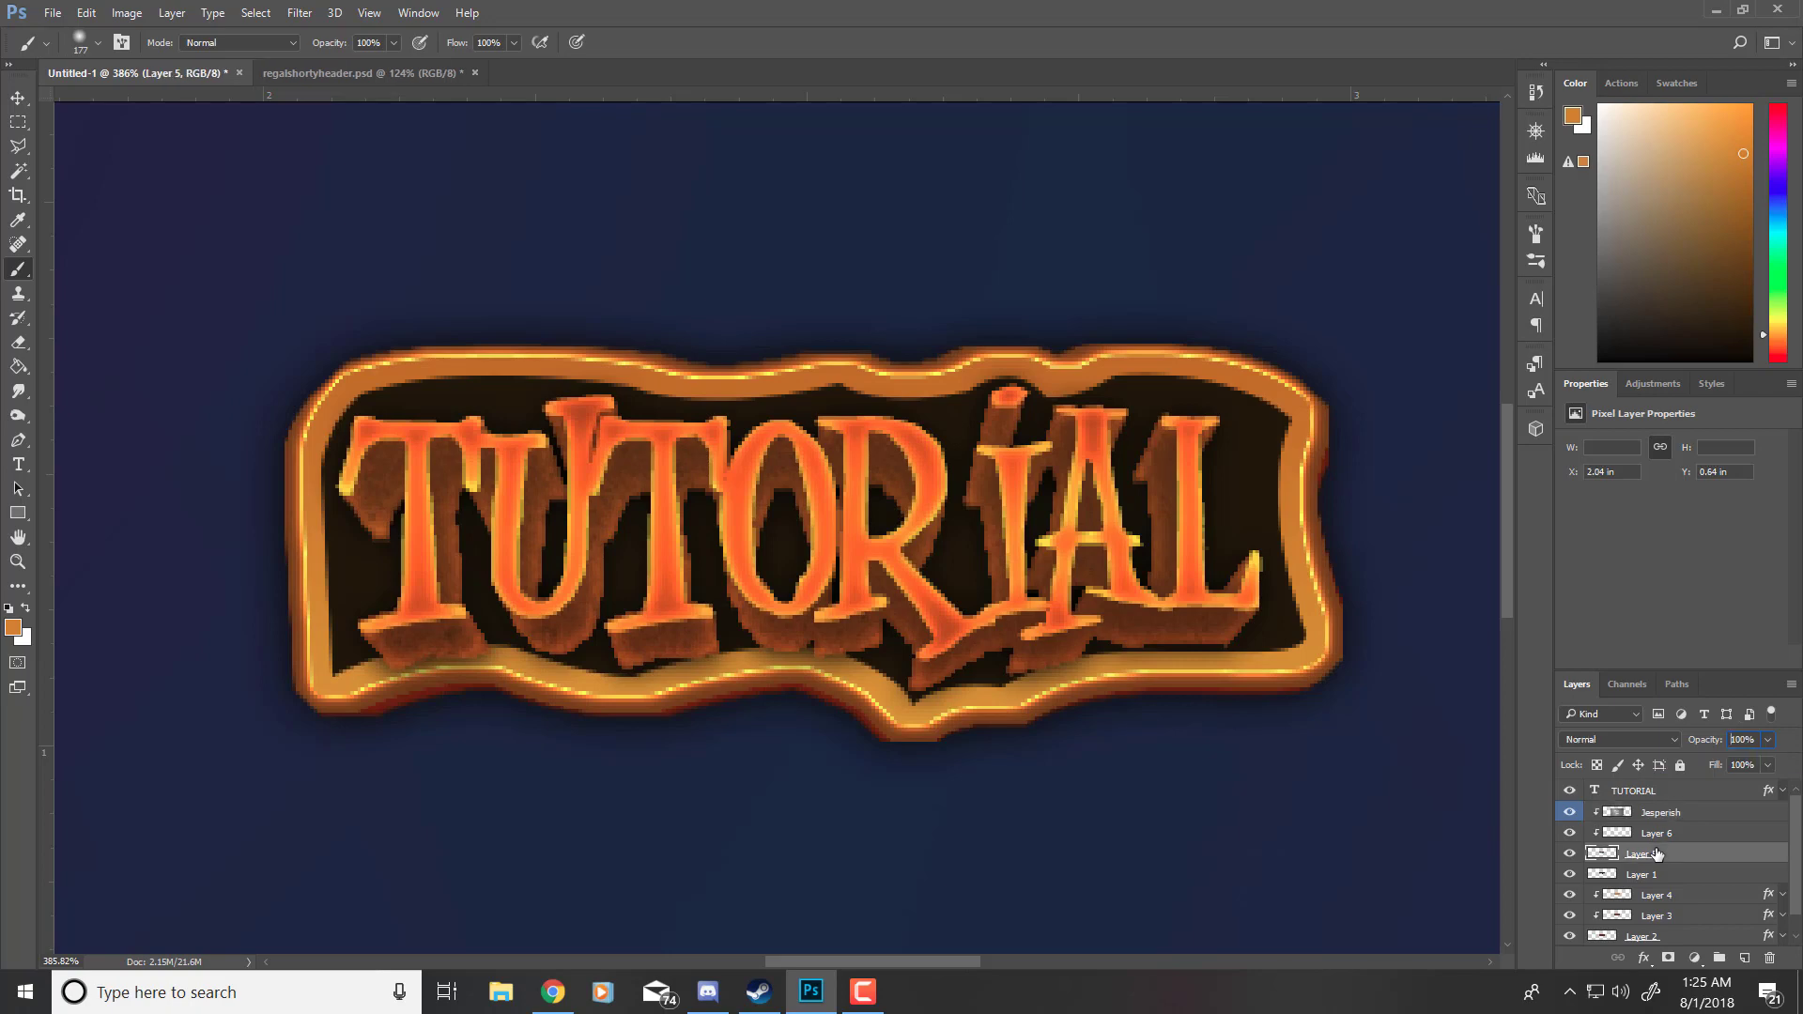
{"action": "scroll", "coordinate": [776, 583], "scroll_direction": "down", "scroll_amount": 8}
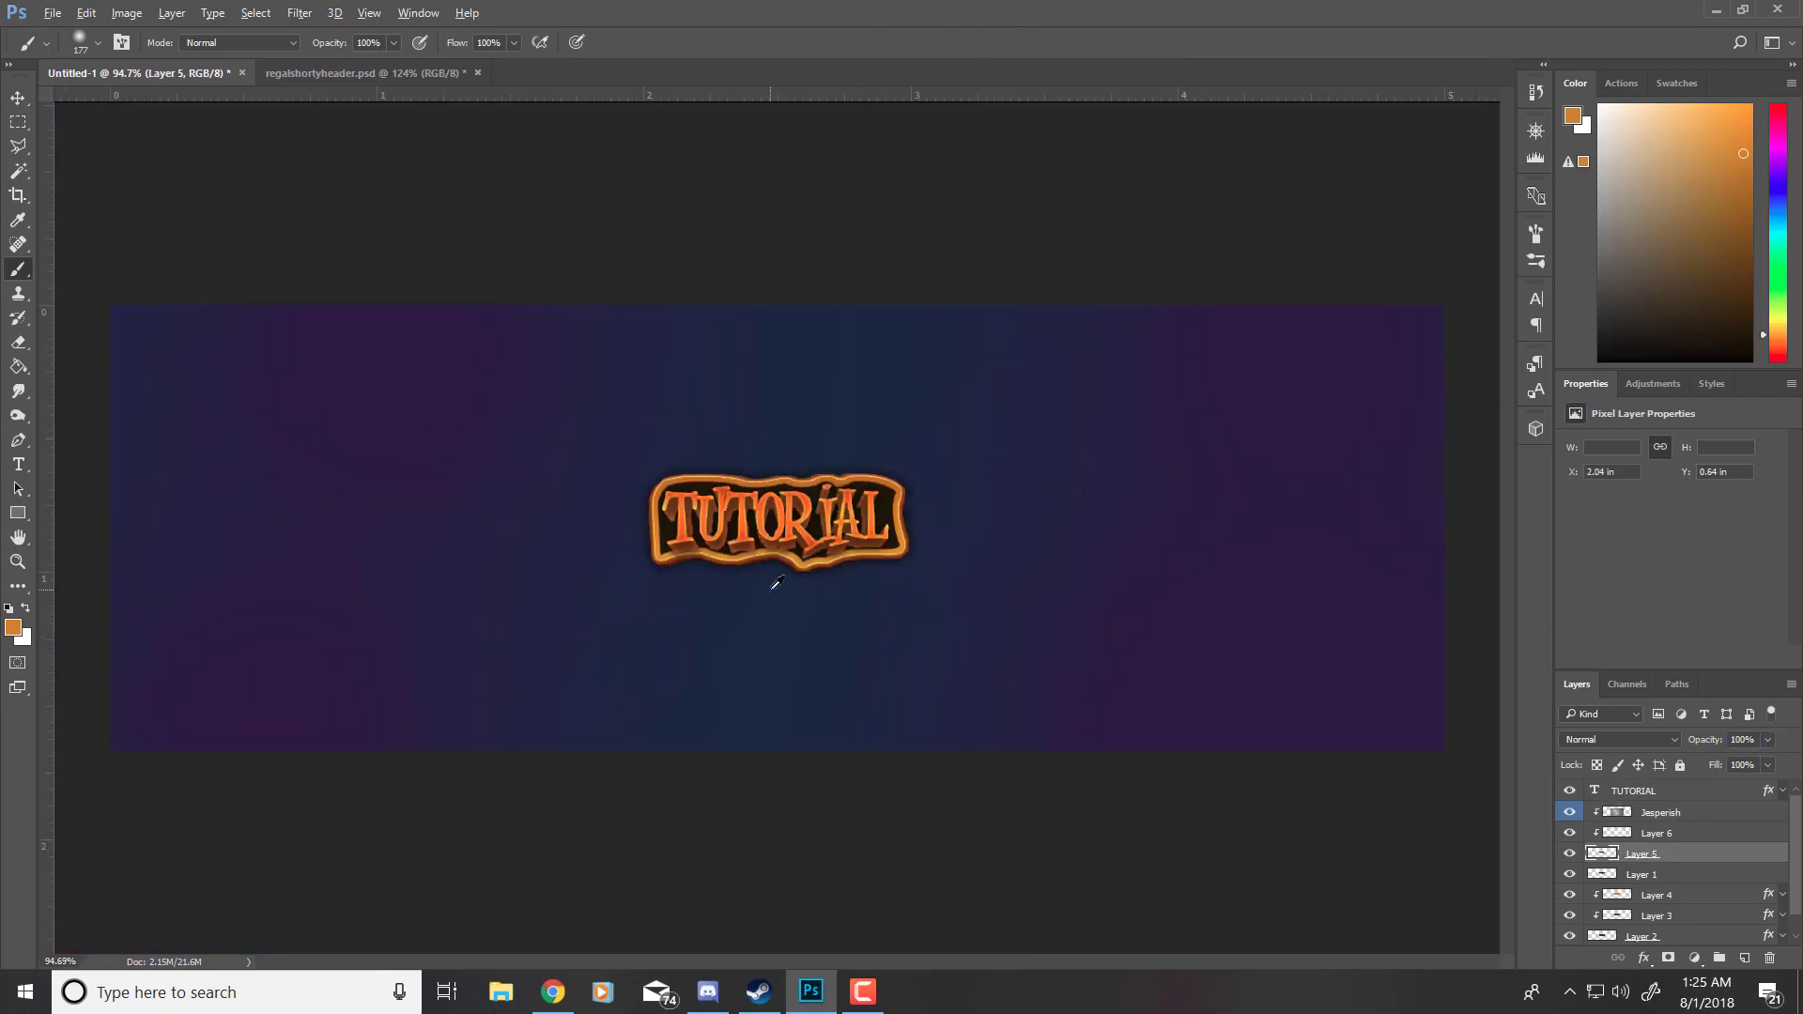
{"action": "scroll", "coordinate": [781, 545], "scroll_direction": "up", "scroll_amount": 5}
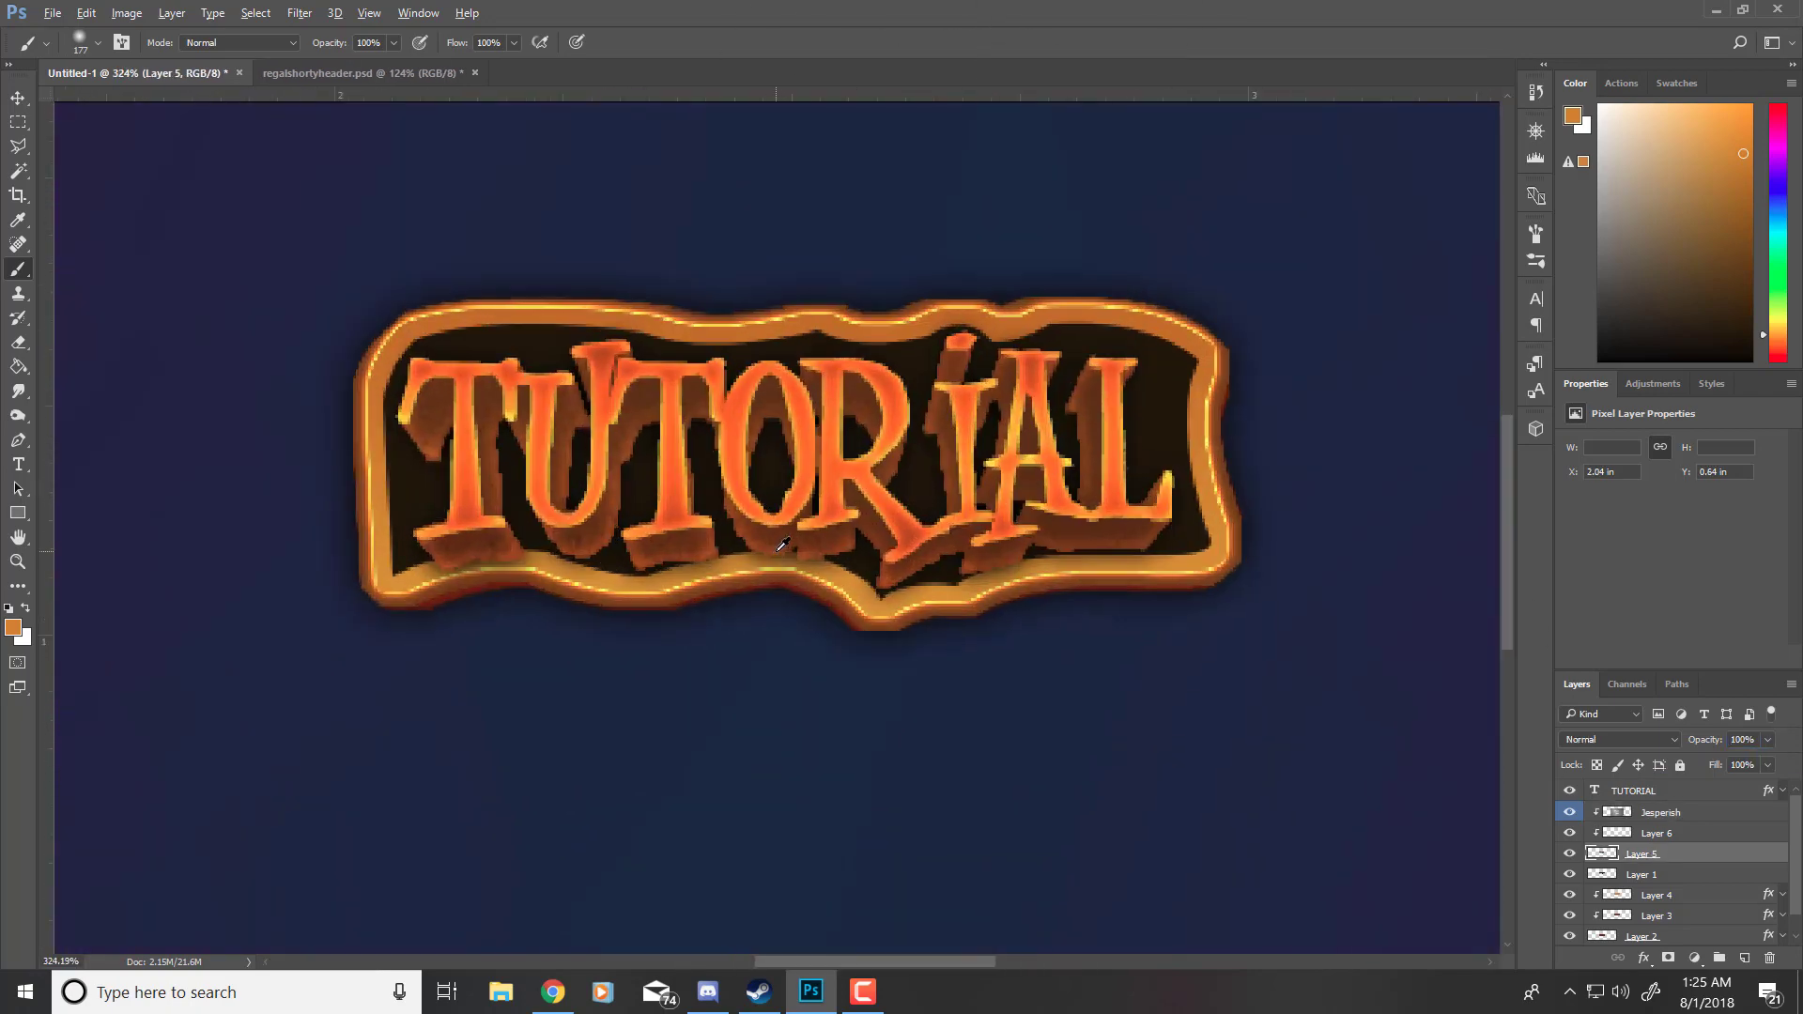
{"action": "scroll", "coordinate": [783, 543], "scroll_direction": "down", "scroll_amount": 5}
{"action": "scroll", "coordinate": [794, 539], "scroll_direction": "up", "scroll_amount": 4}
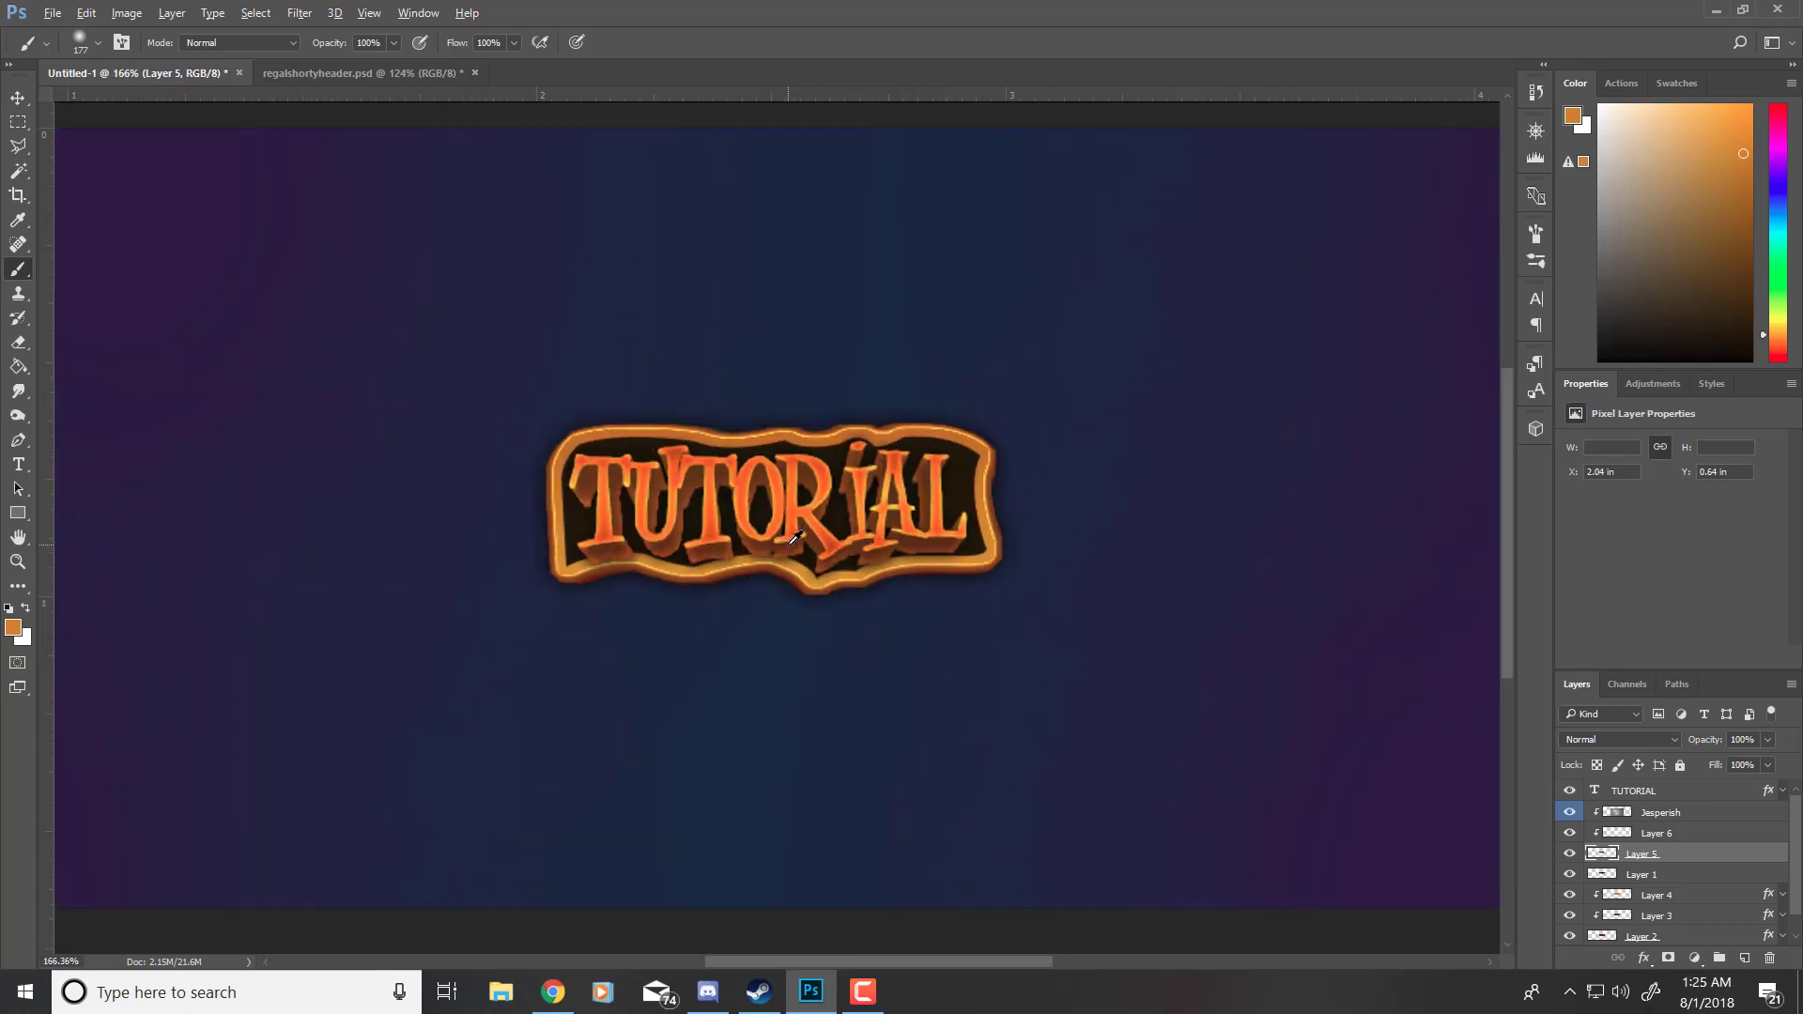
Step: Add a new empty layer above Layer 4 clipped to Layer 2, and set the brush size to 75 px
{"action": "left_click", "coordinate": [1655, 893]}
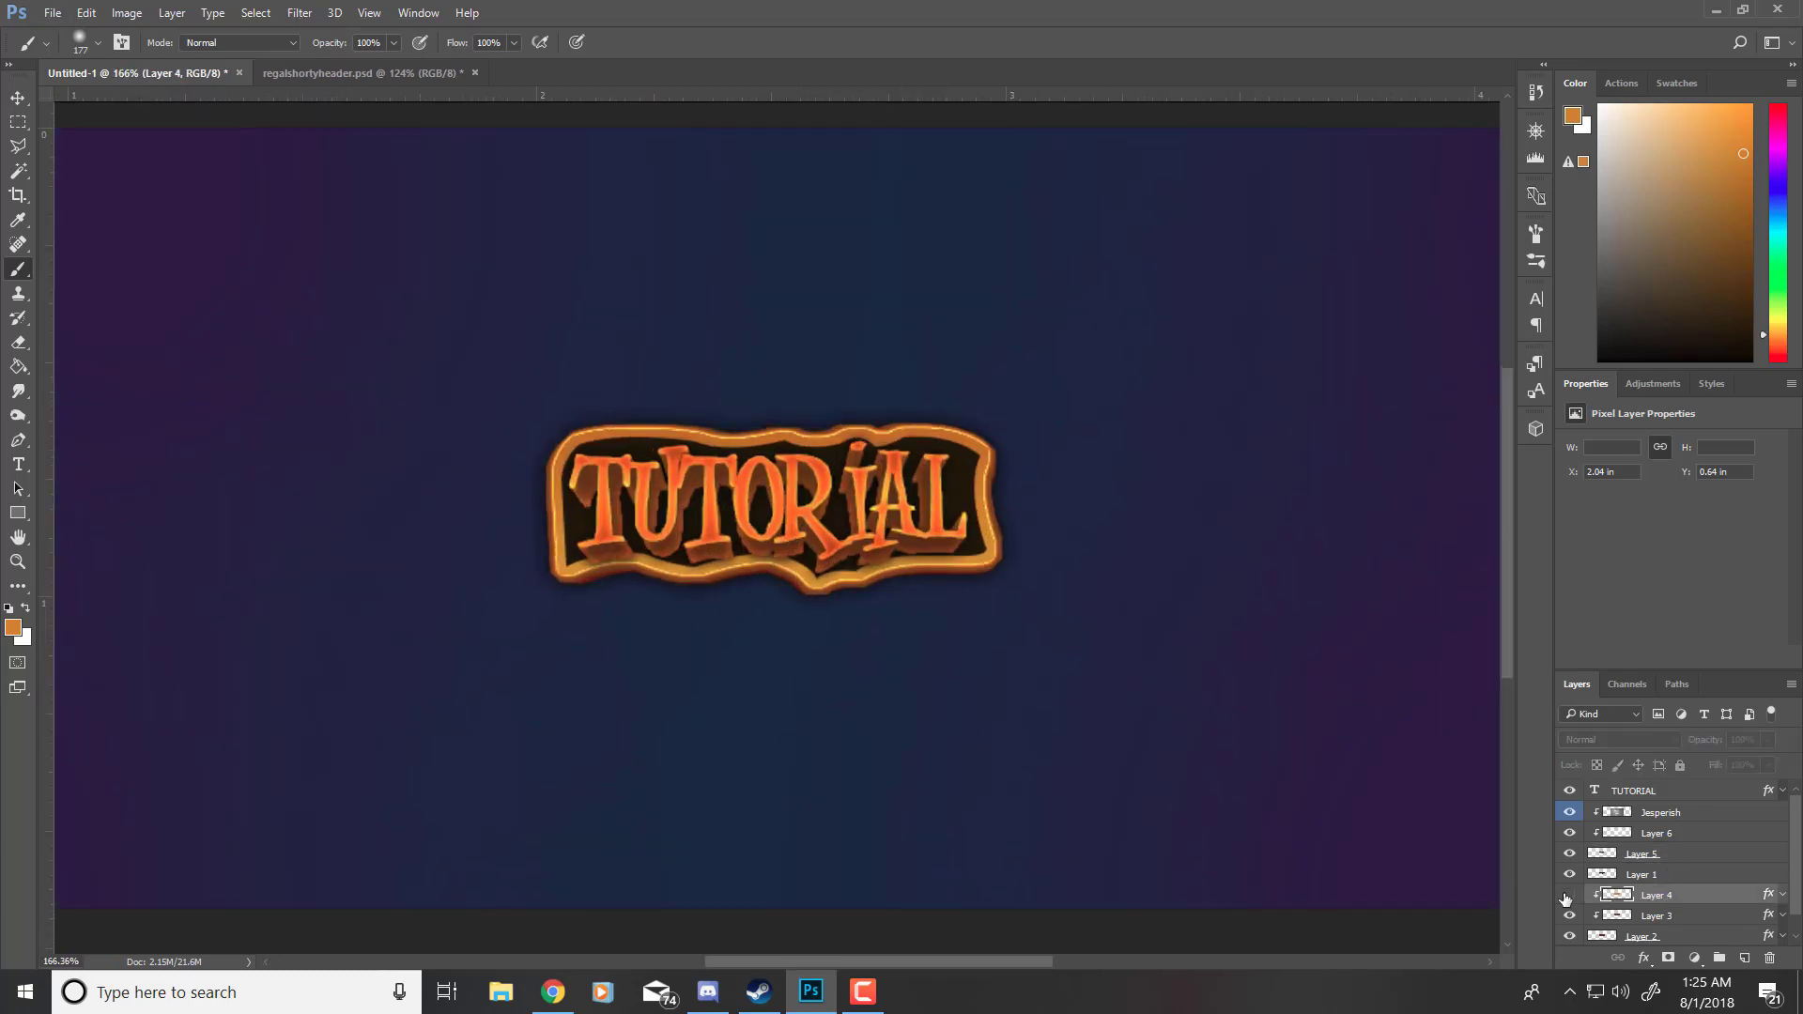
{"action": "scroll", "coordinate": [1622, 900], "scroll_direction": "down", "scroll_amount": 1}
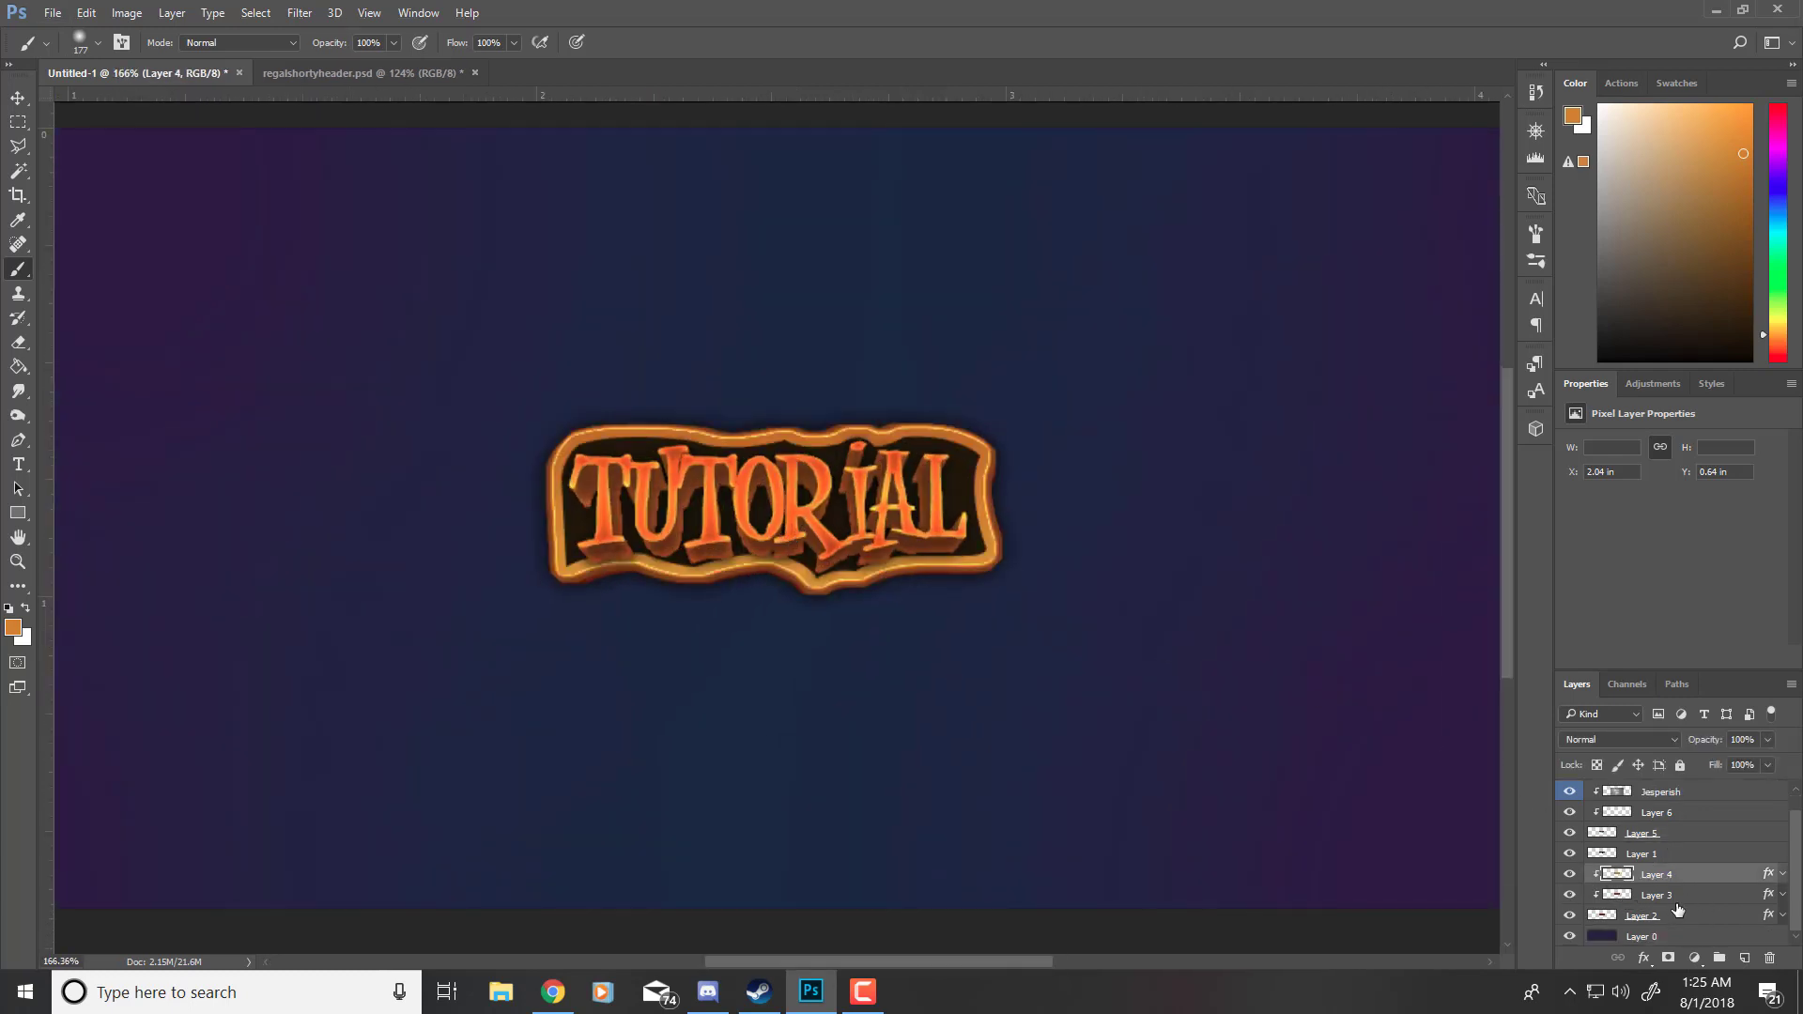
{"action": "left_click", "coordinate": [1745, 958]}
{"action": "right_click", "coordinate": [1658, 874]}
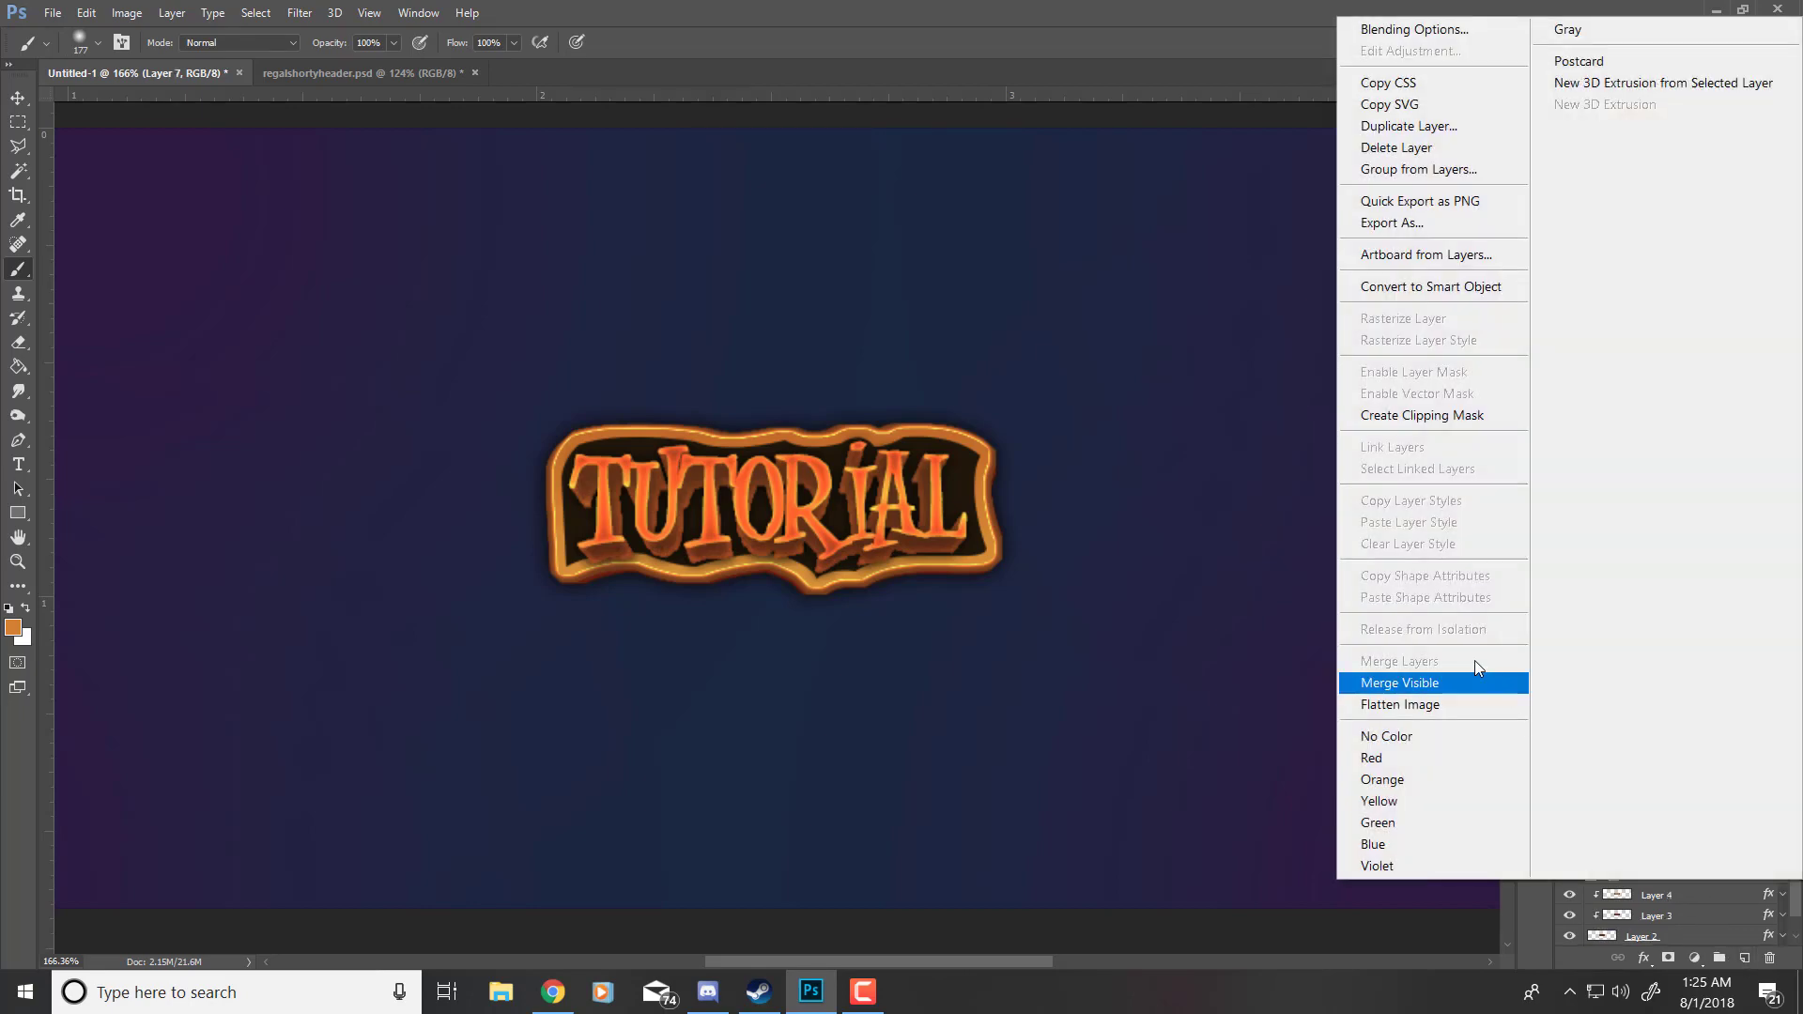
{"action": "left_click", "coordinate": [1422, 416]}
{"action": "scroll", "coordinate": [644, 566], "scroll_direction": "up", "scroll_amount": 6}
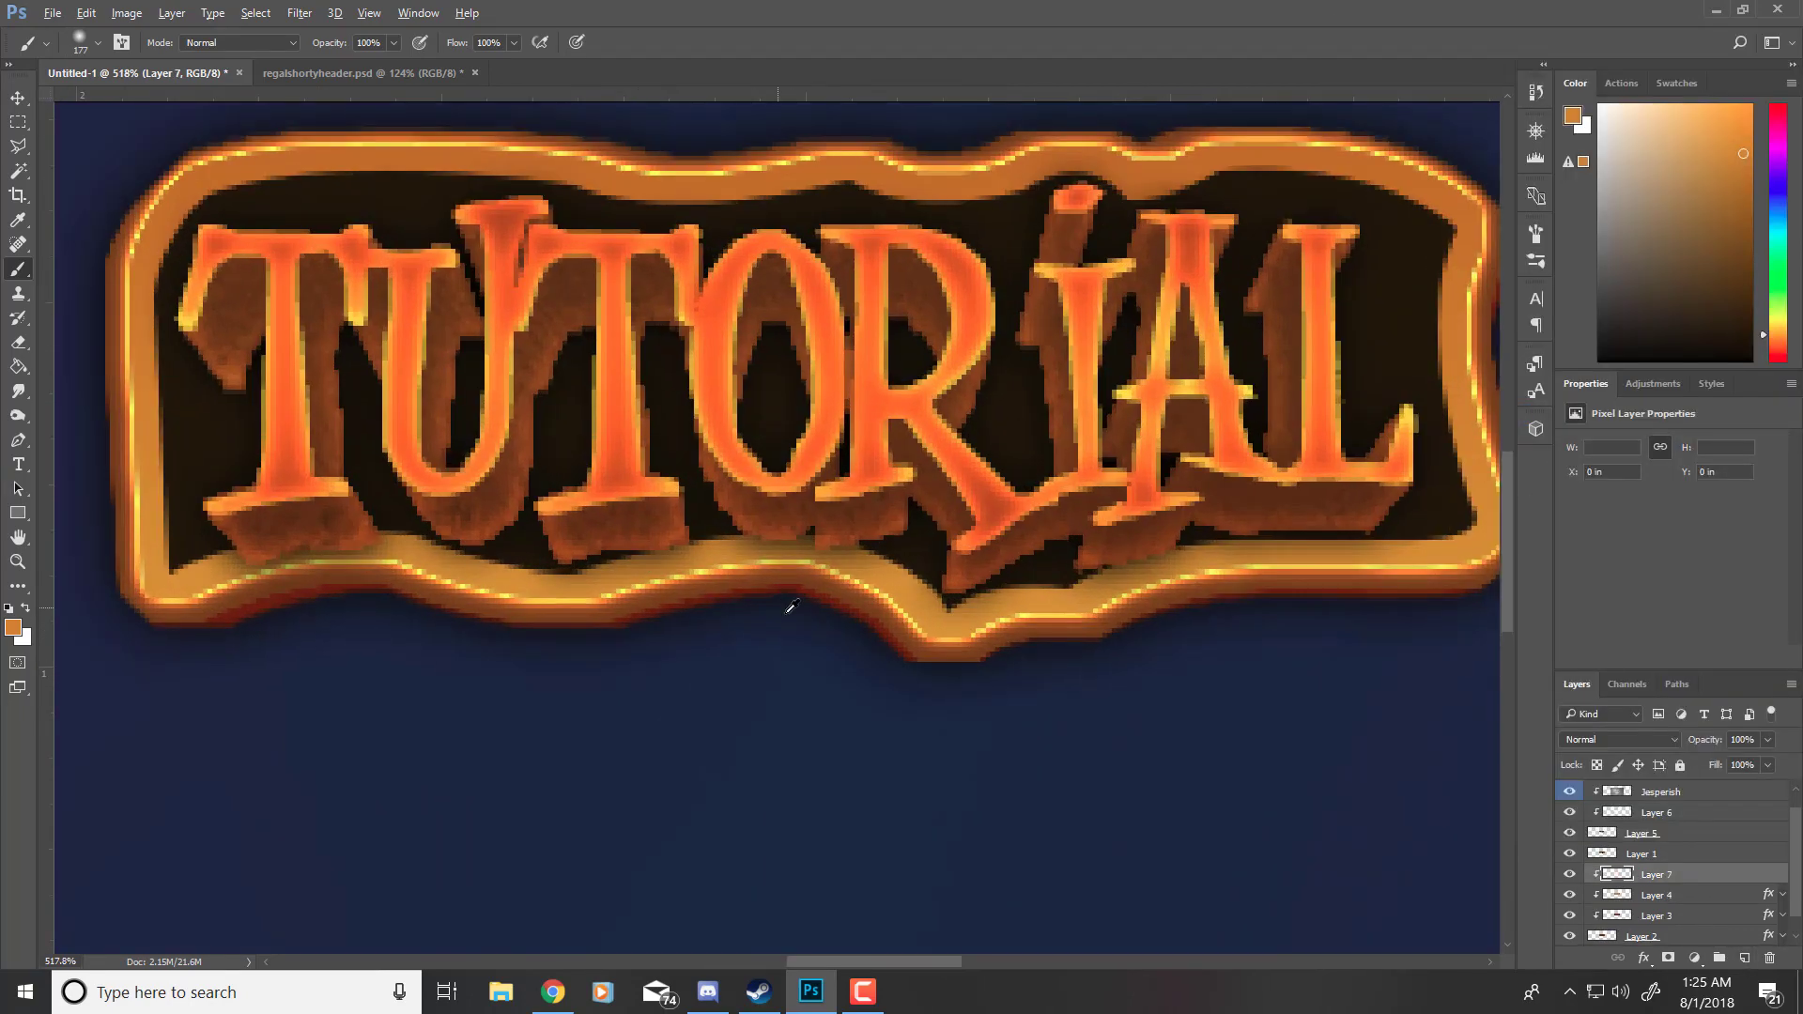
{"action": "left_click_drag", "start_coordinate": [820, 601], "coordinate": [784, 606]}
Step: Duplicate the TUTORIAL text layer and clear the layer style of the copy
{"action": "scroll", "coordinate": [1654, 851], "scroll_direction": "up", "scroll_amount": 1}
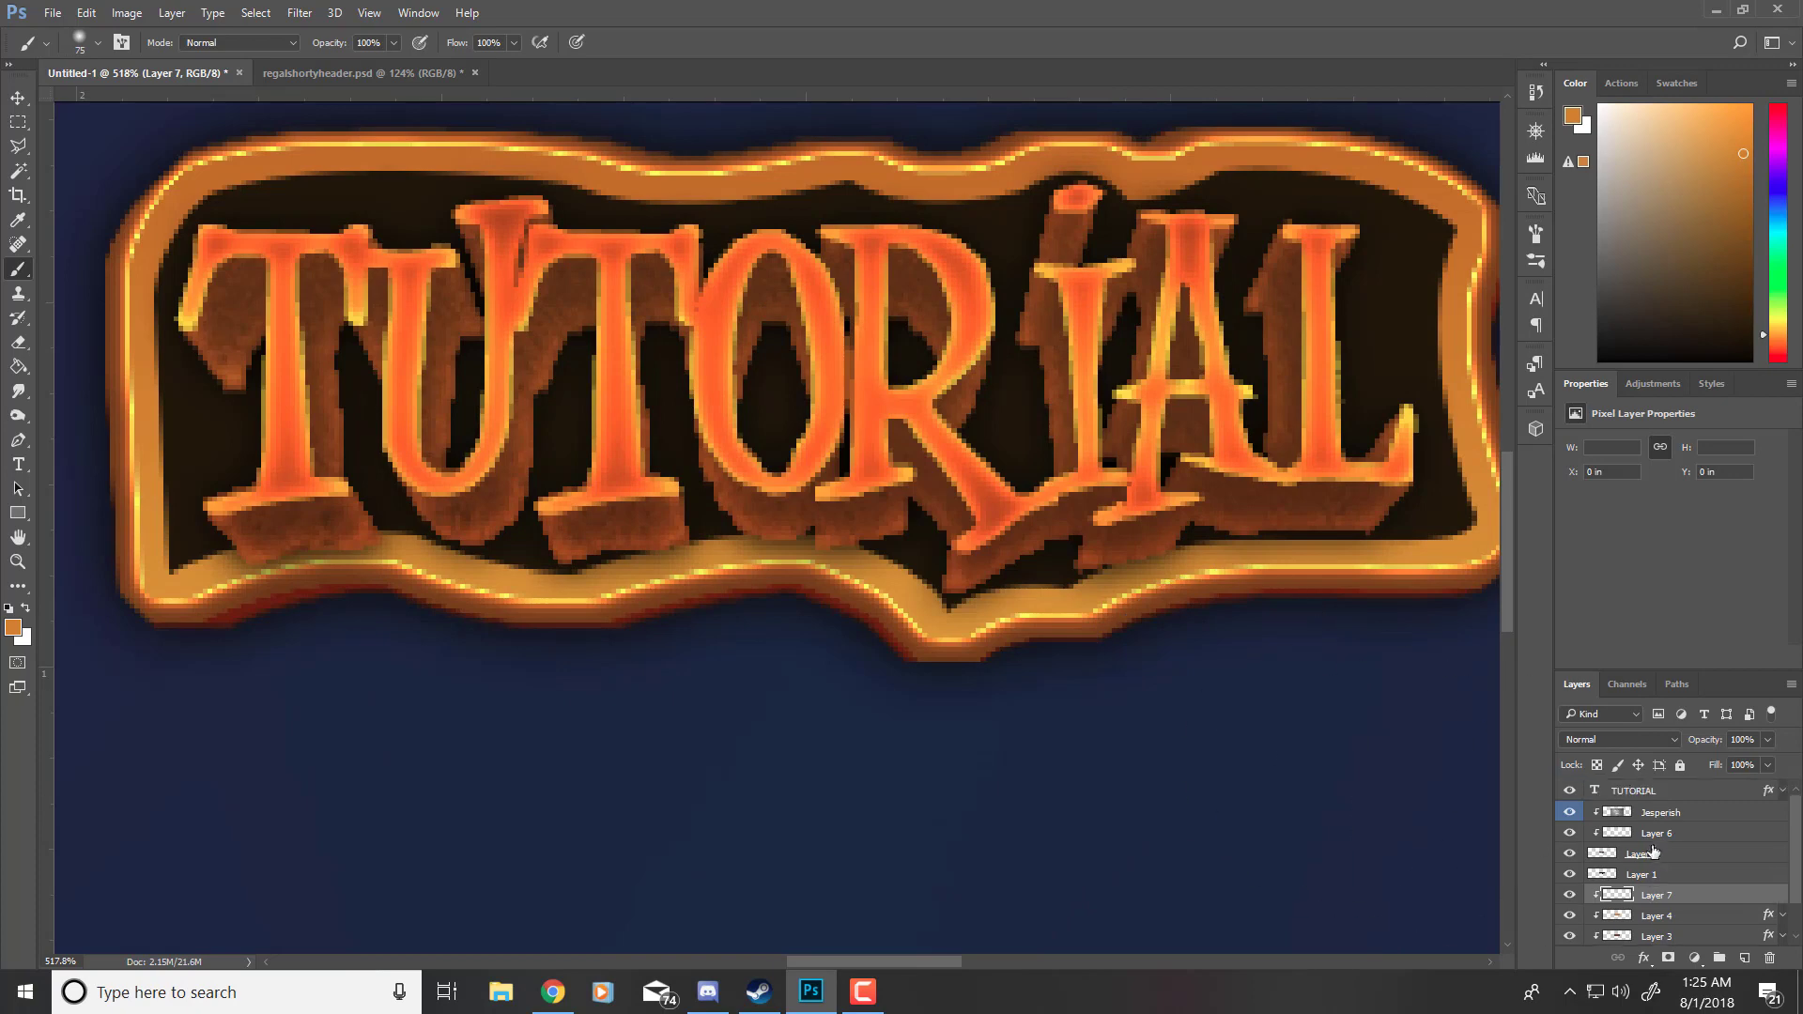
{"action": "left_click", "coordinate": [1657, 796]}
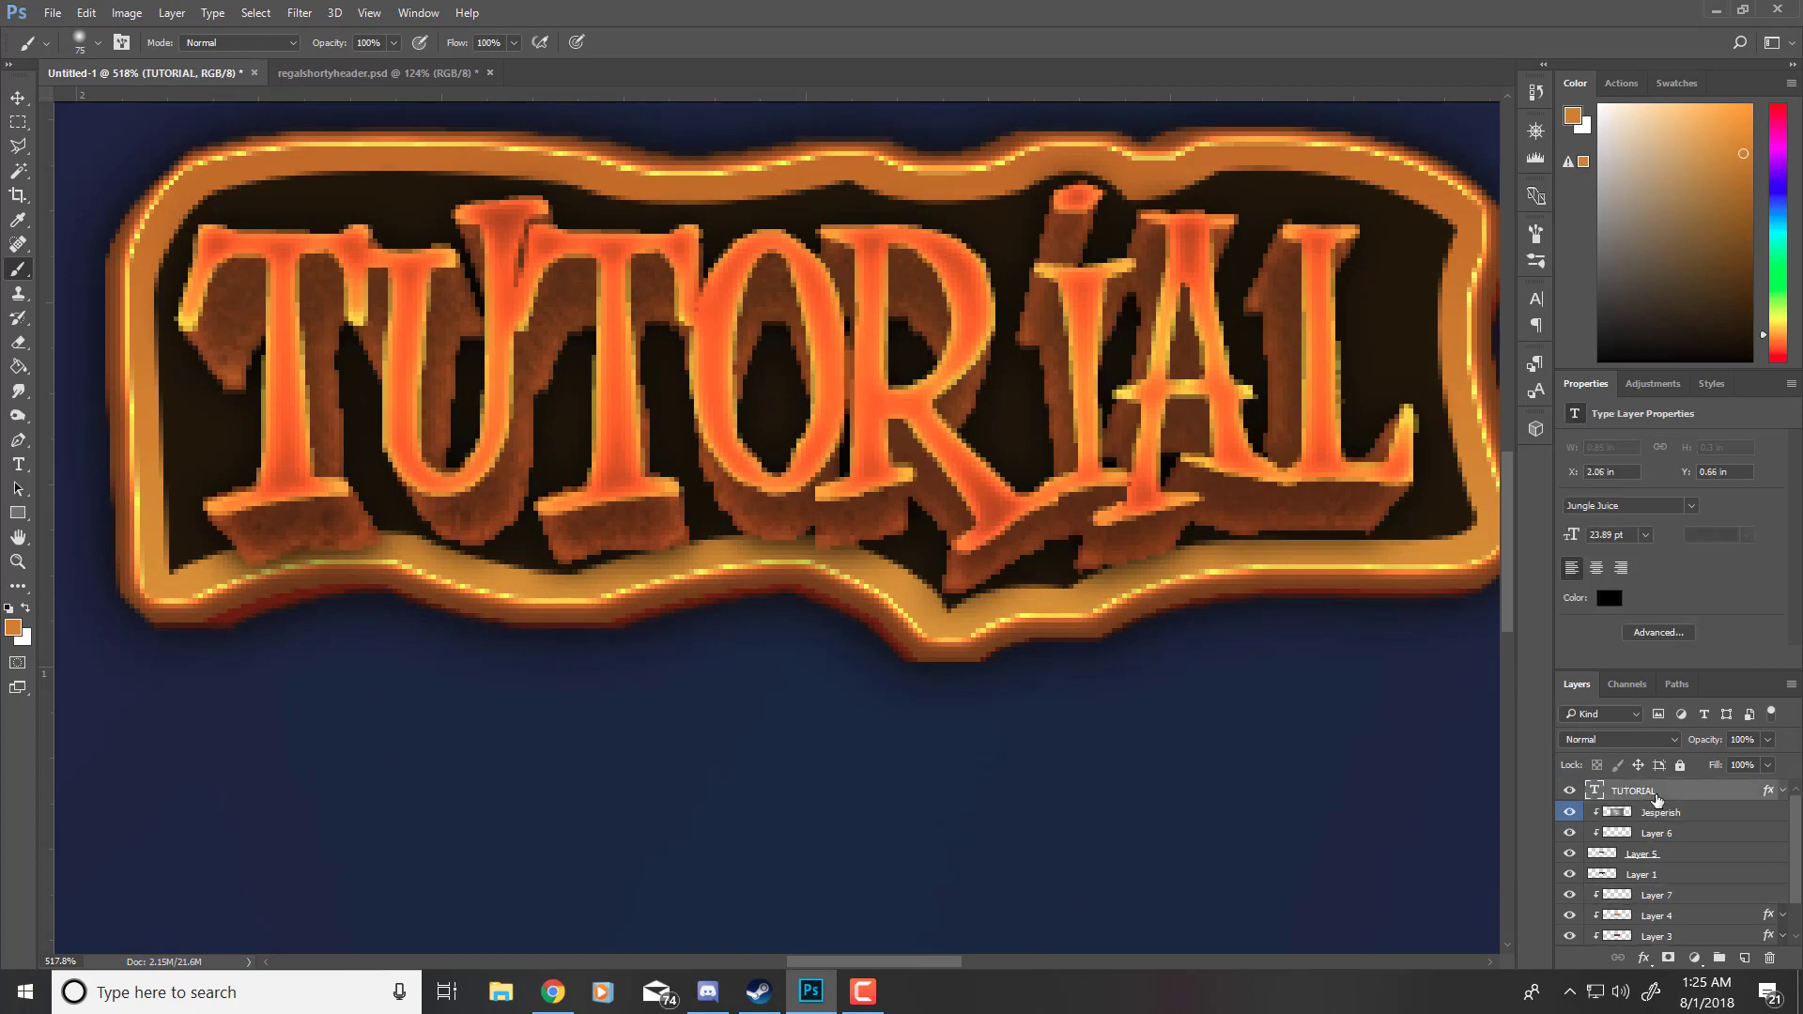
{"action": "key", "text": "ctrl+j"}
{"action": "right_click", "coordinate": [1658, 797]}
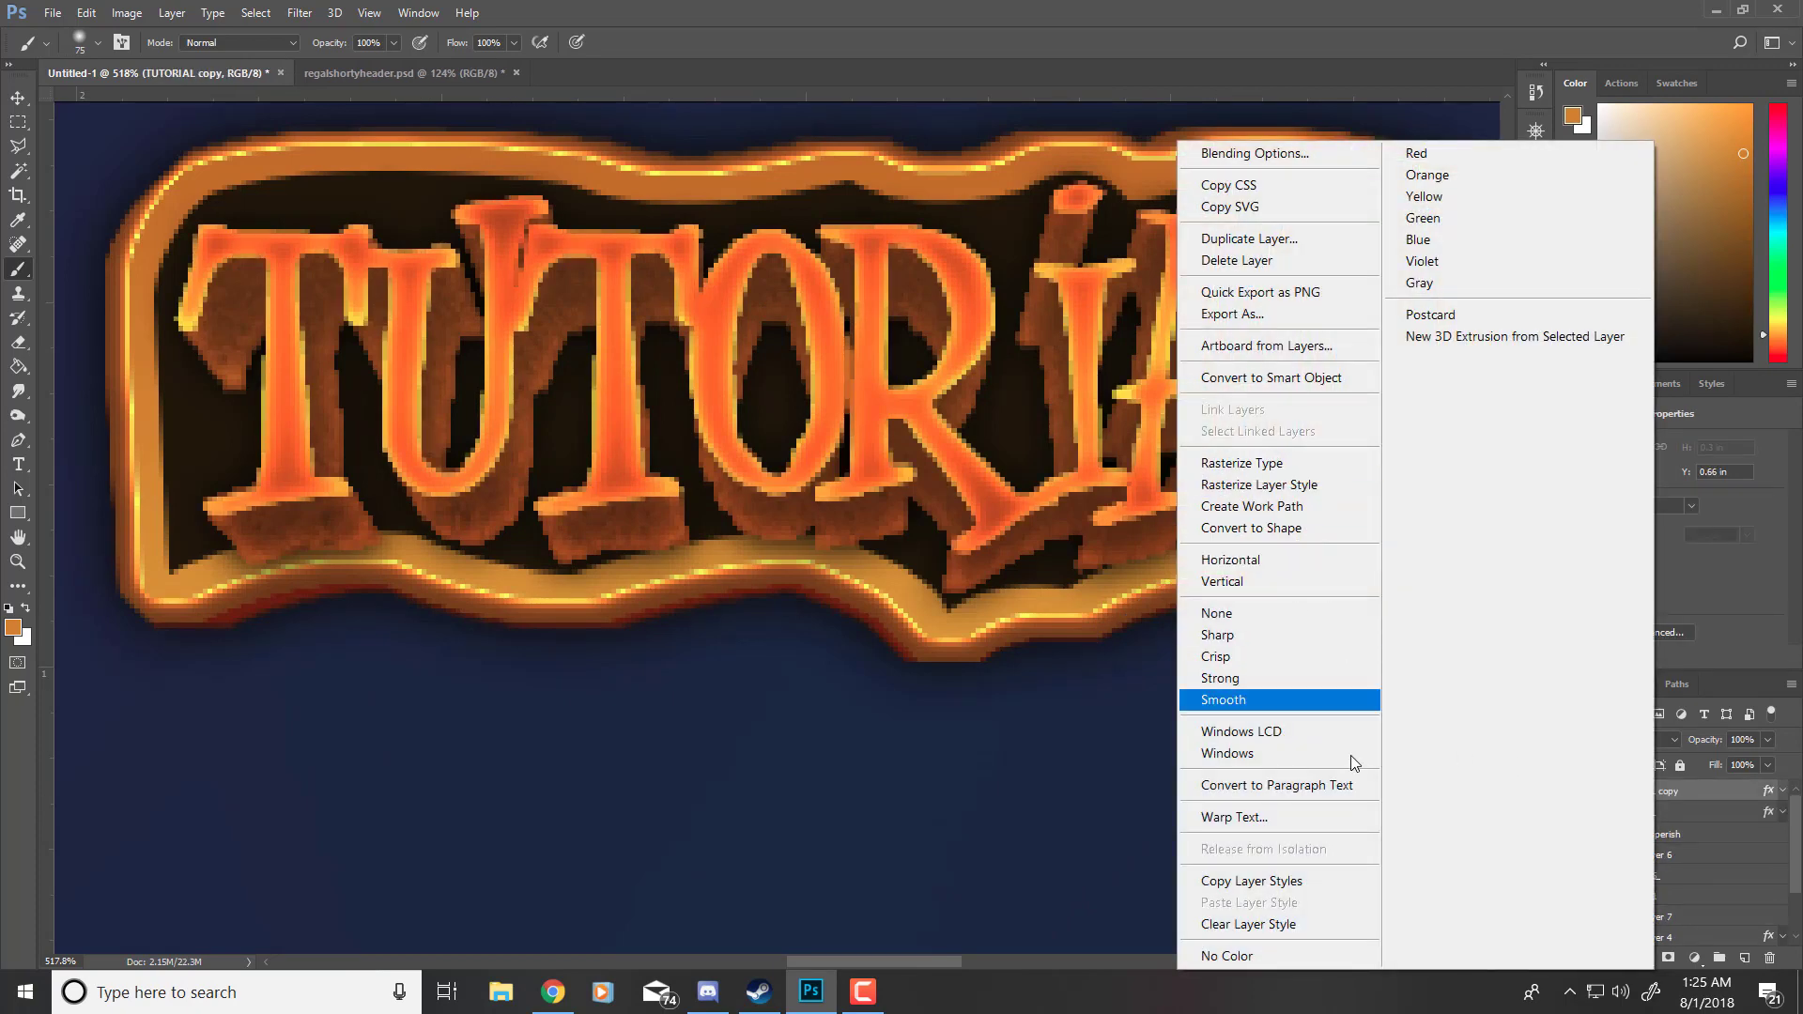
{"action": "left_click", "coordinate": [1301, 925]}
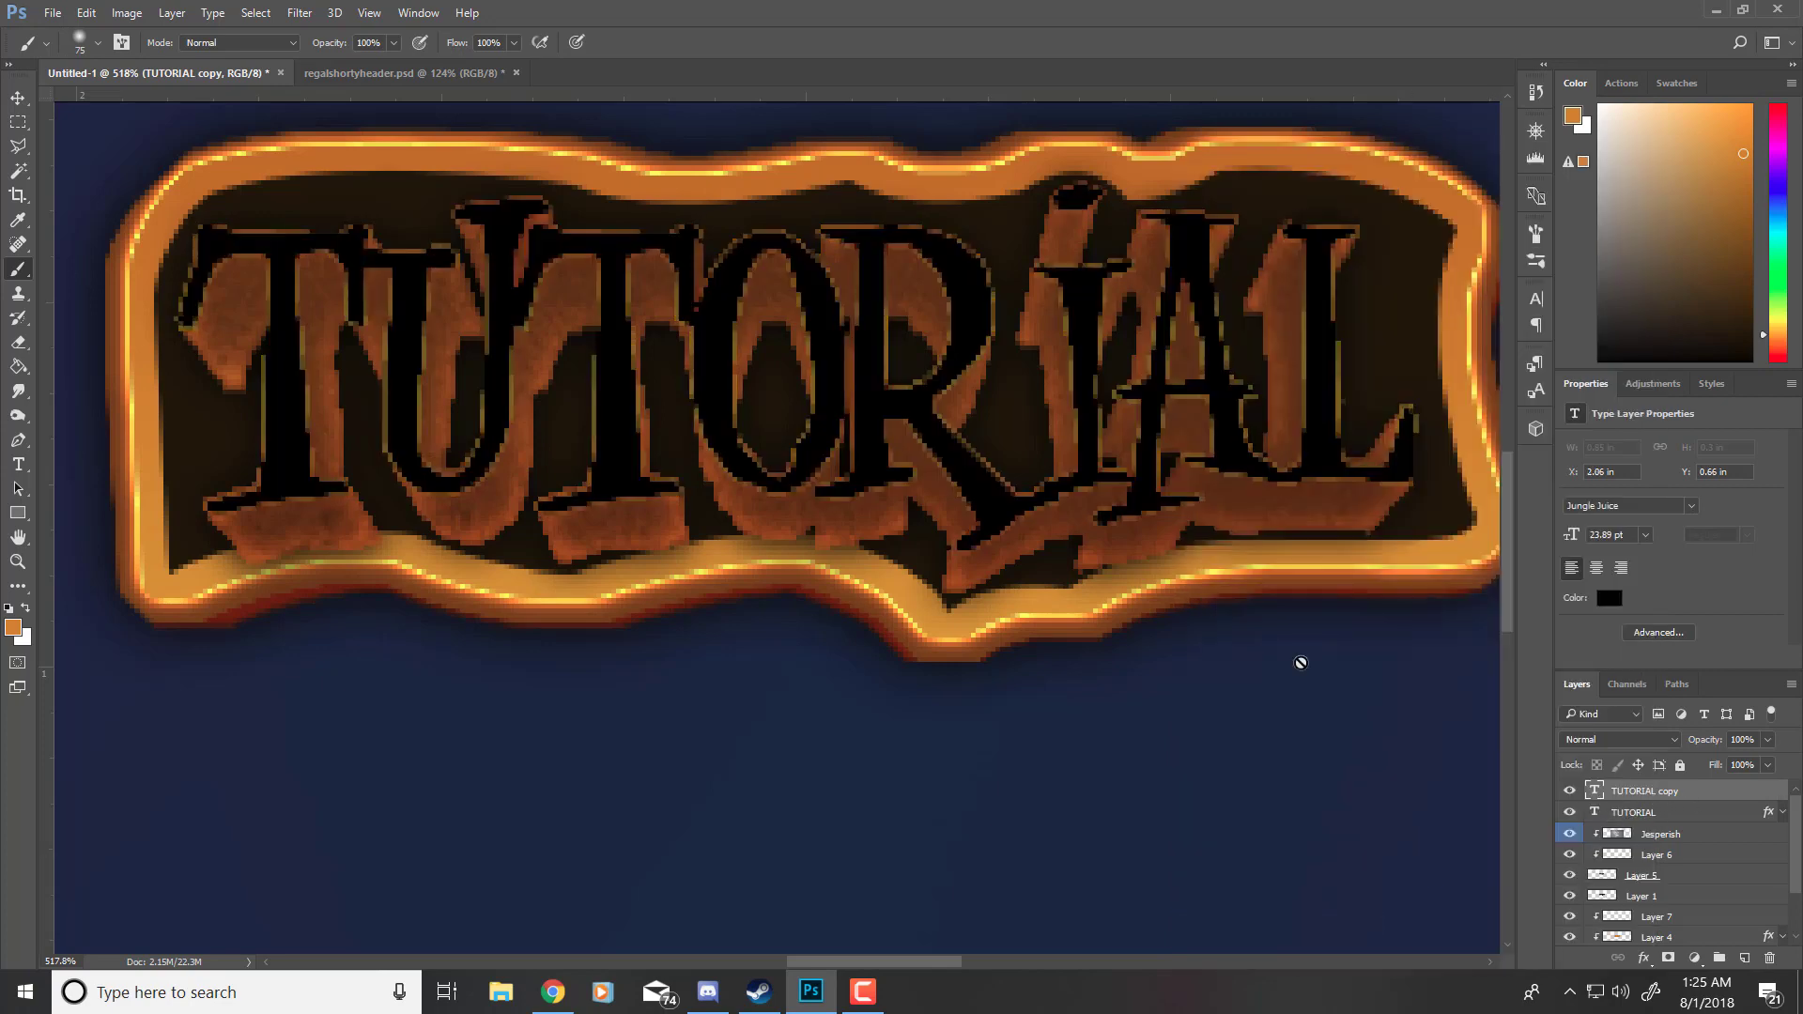
Step: Rasterize the TUTORIAL copy text layer and apply a Gaussian Blur with a 3.0 pixel radius
{"action": "left_click", "coordinate": [213, 13]}
{"action": "mouse_move", "coordinate": [298, 12]}
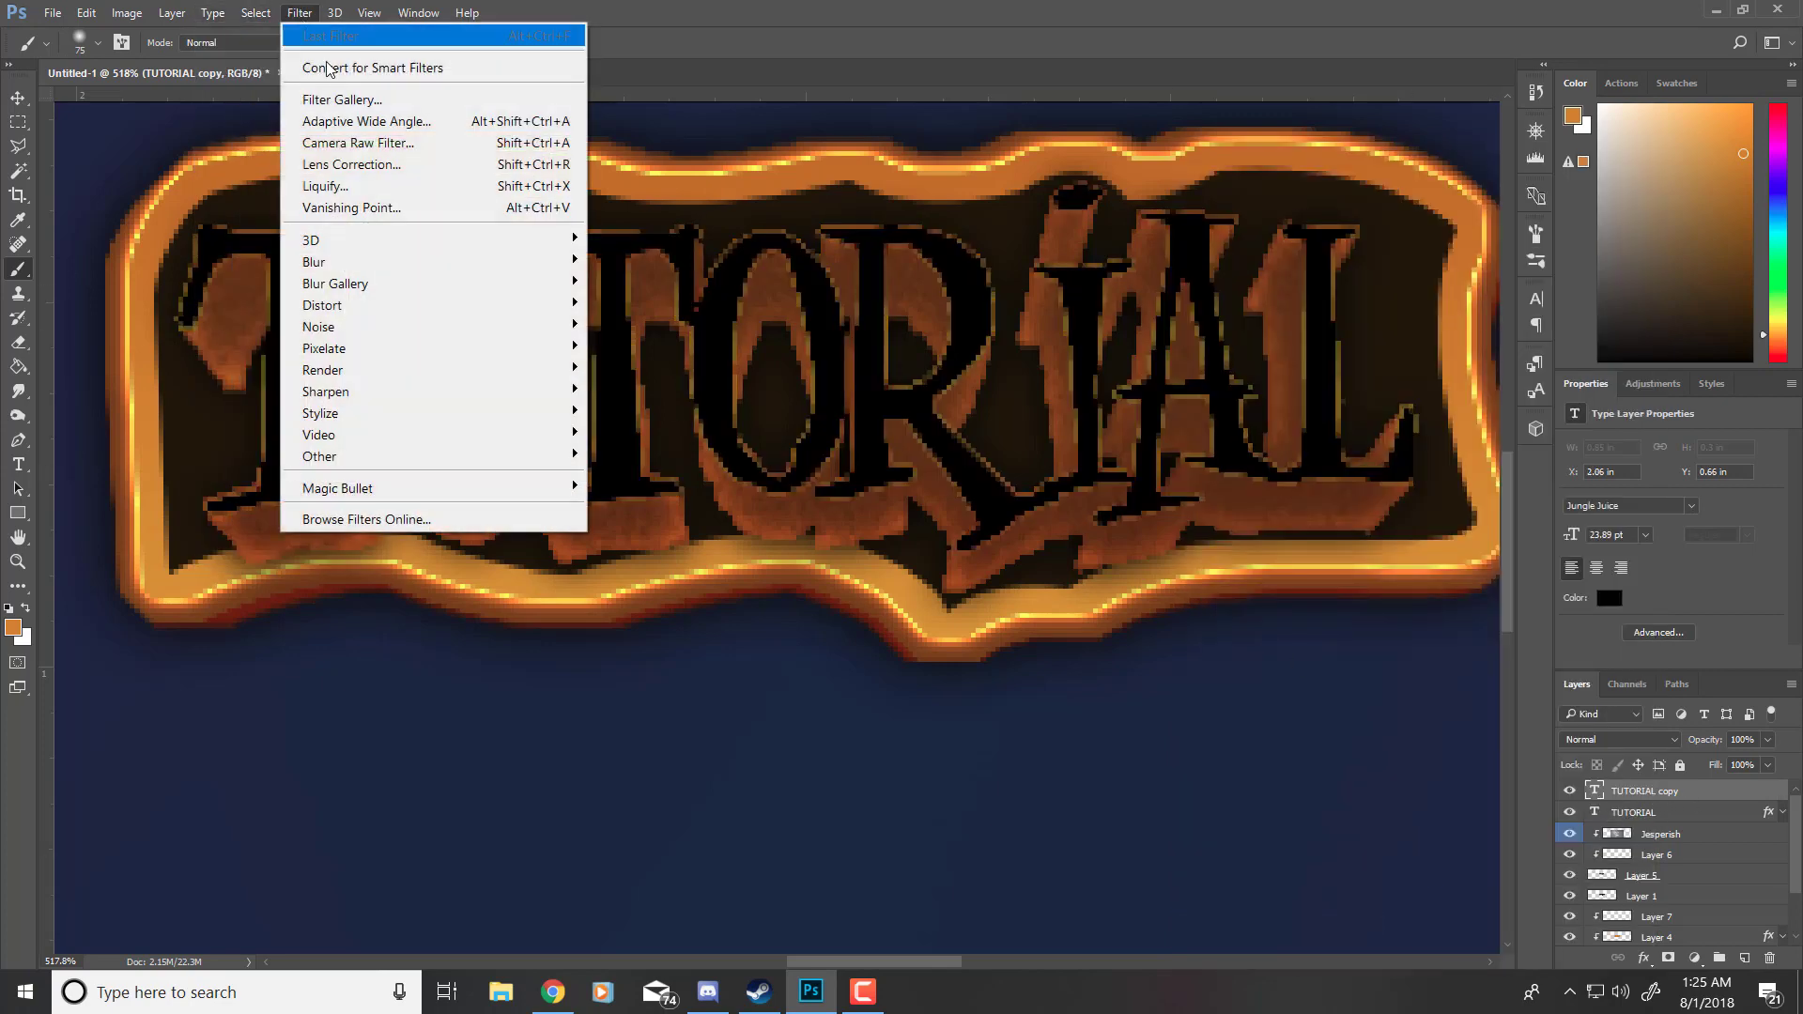
{"action": "mouse_move", "coordinate": [461, 268]}
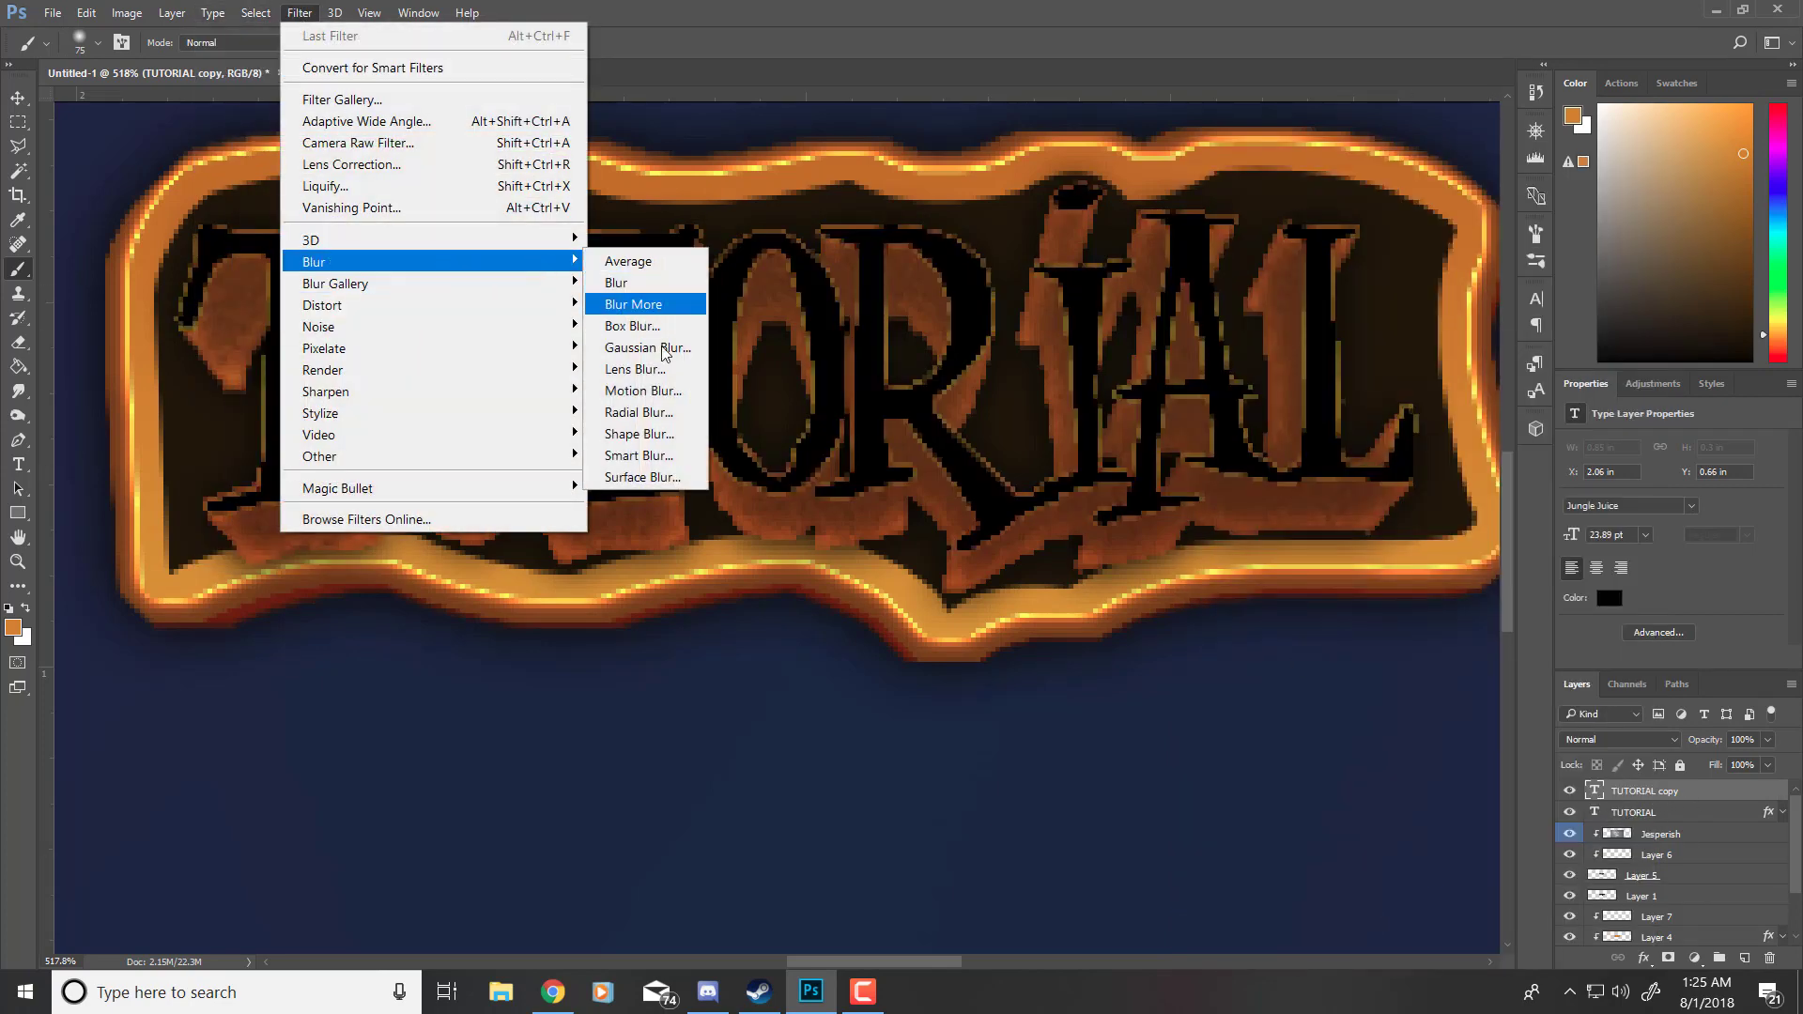
{"action": "left_click", "coordinate": [658, 349]}
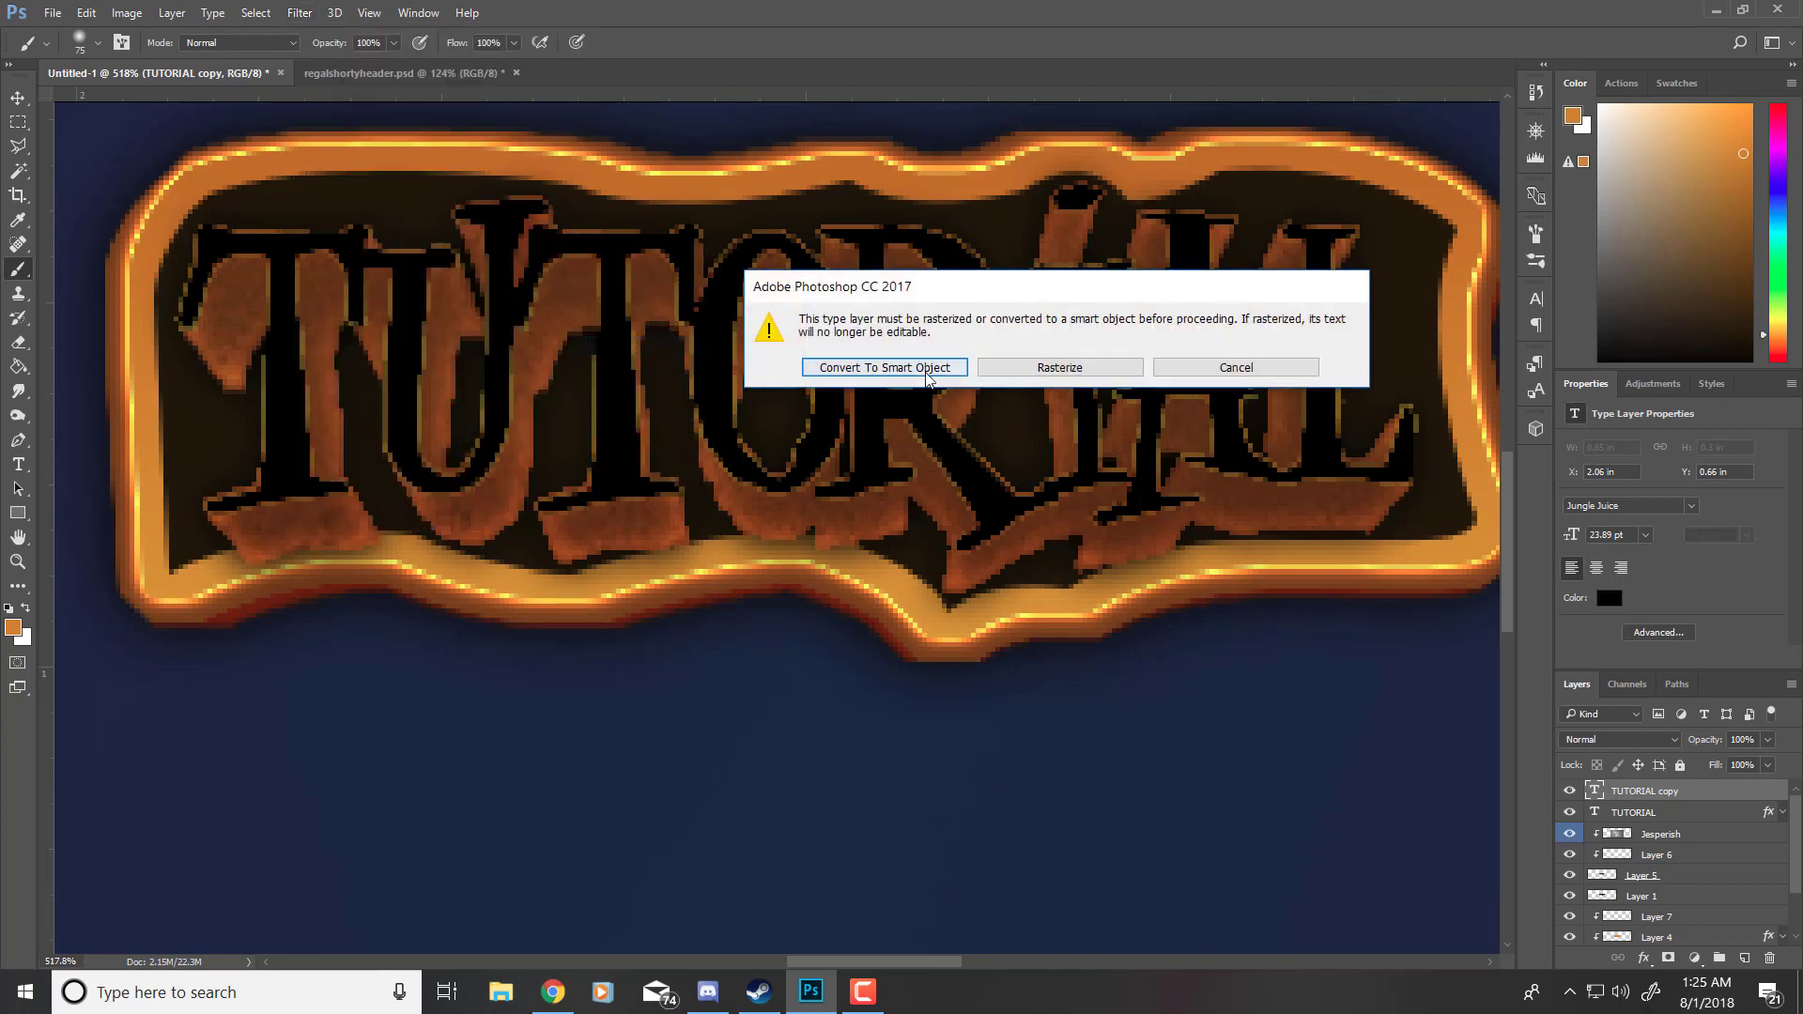
{"action": "left_click", "coordinate": [1060, 367]}
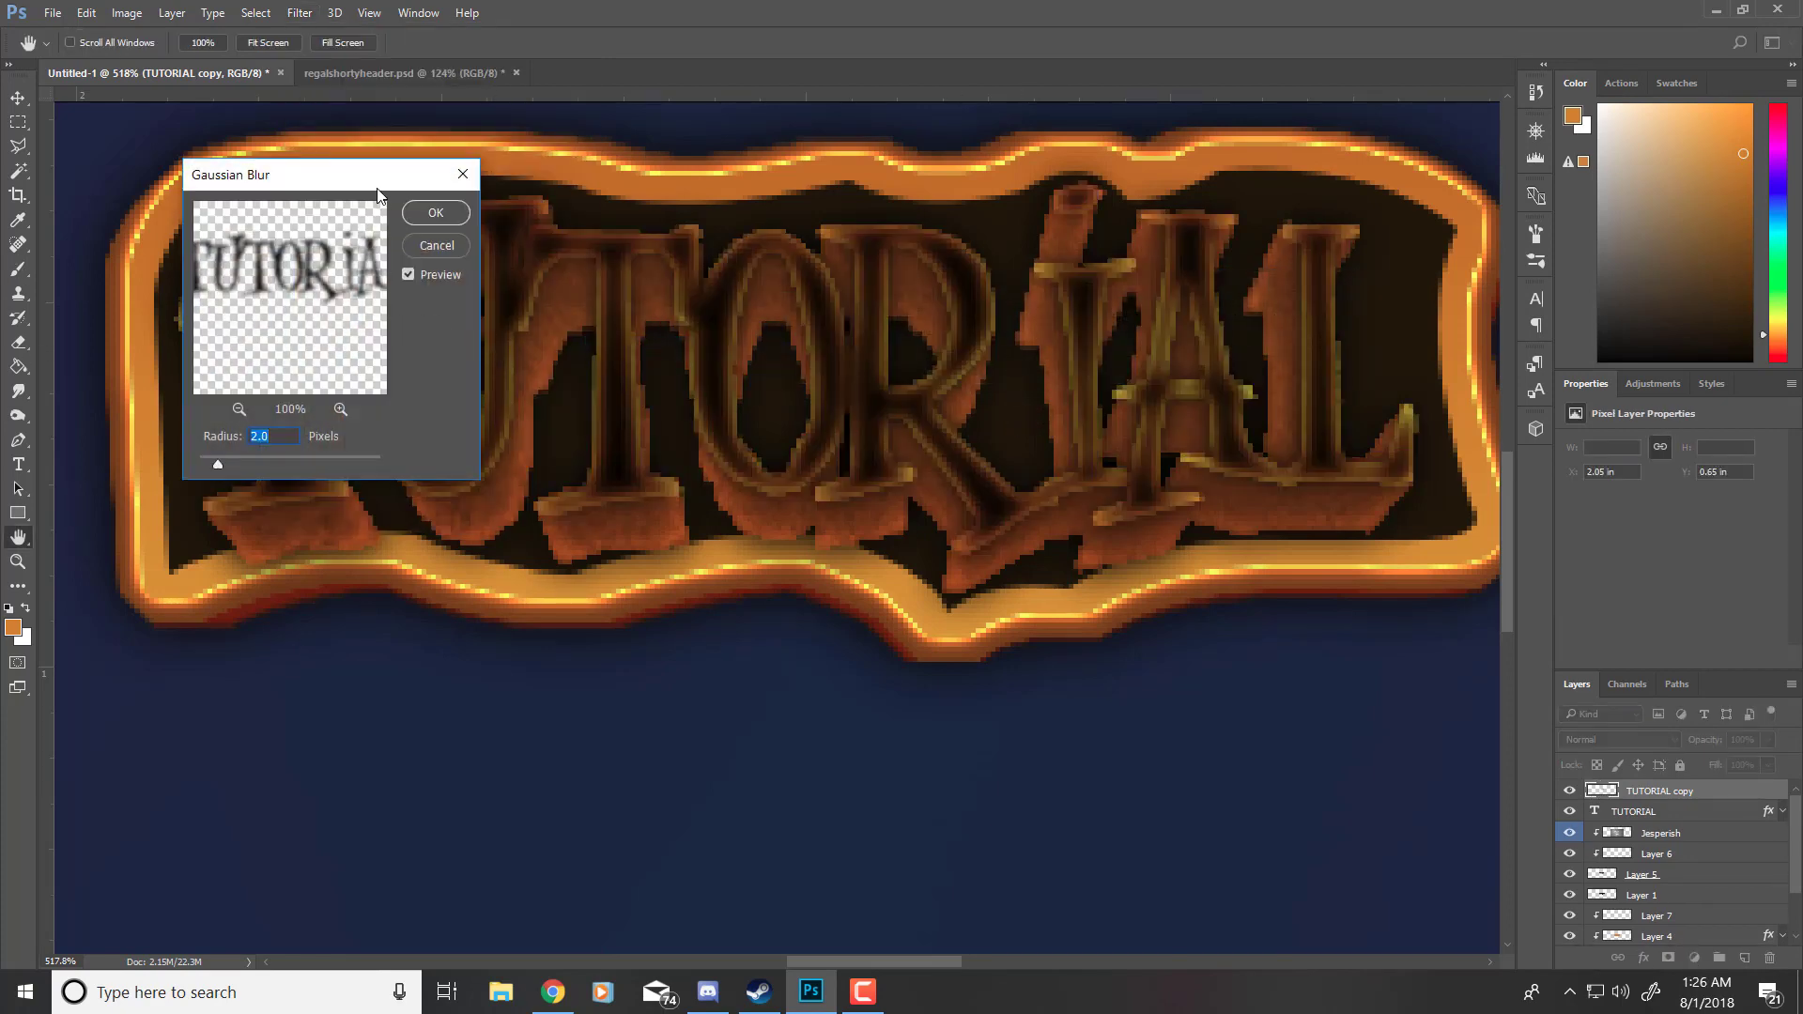
{"action": "left_click_drag", "start_coordinate": [378, 189], "coordinate": [629, 221]}
{"action": "left_click", "coordinate": [482, 498]}
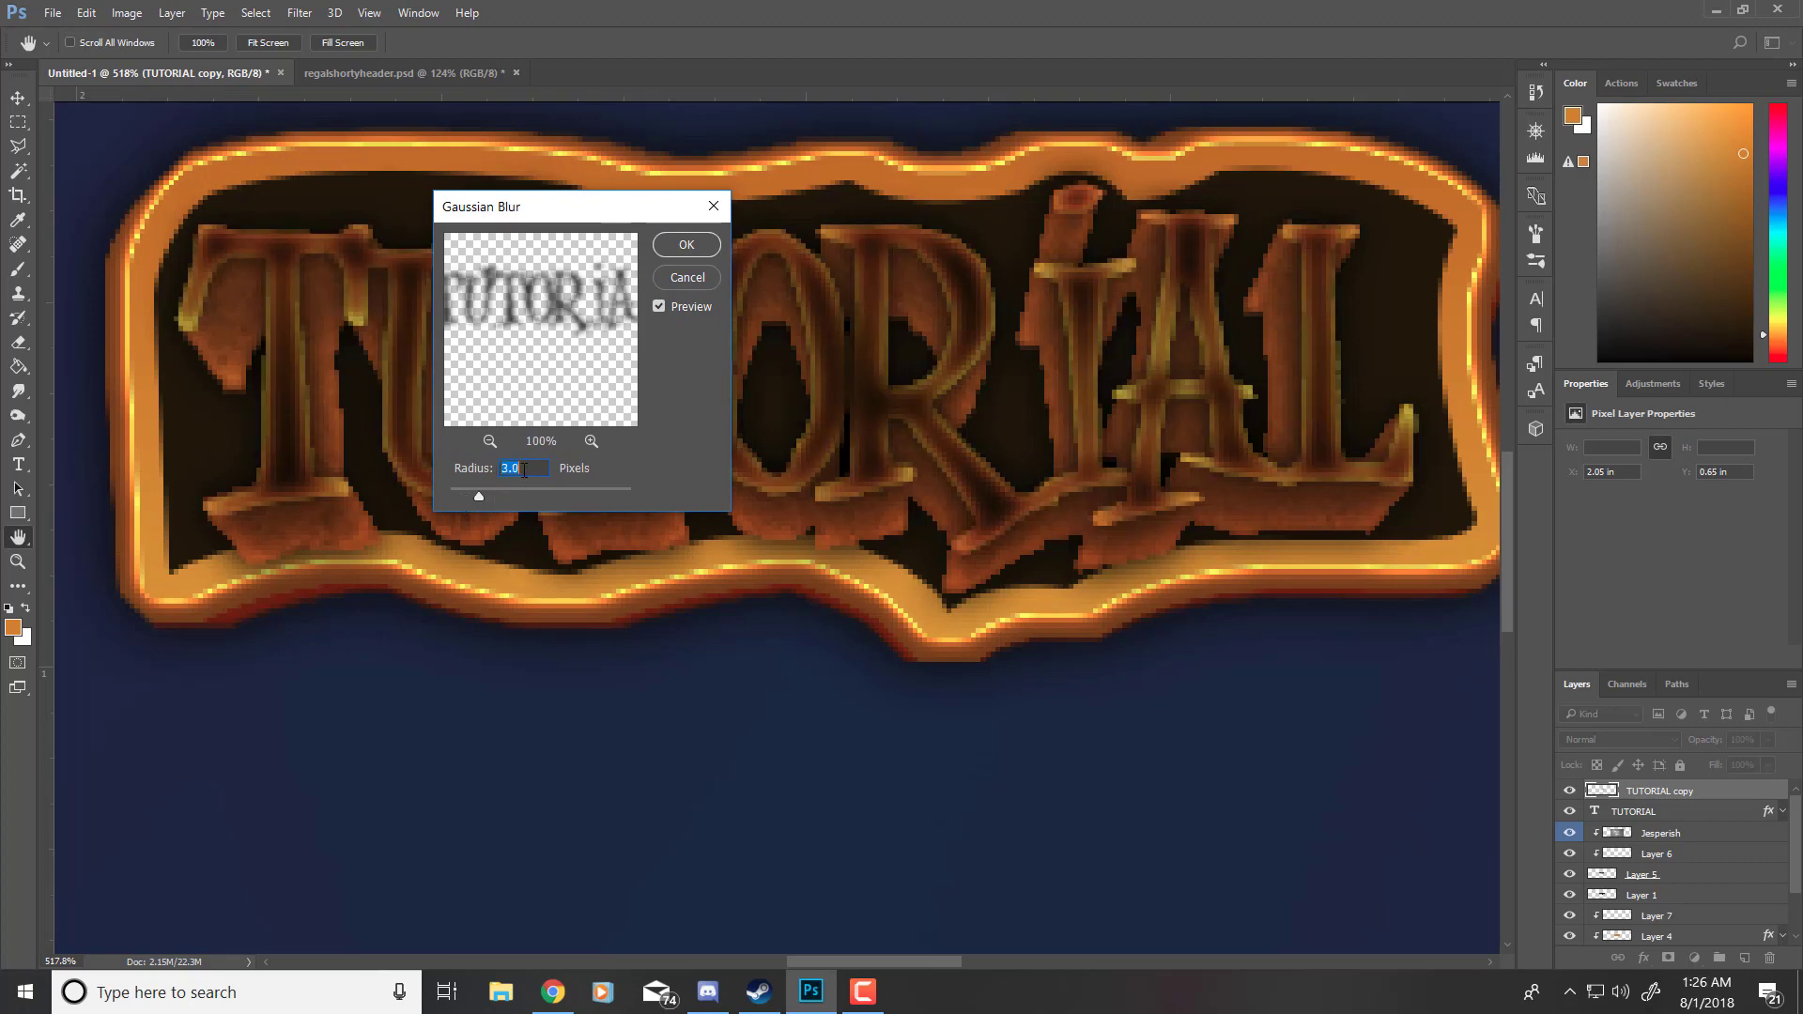
{"action": "left_click", "coordinate": [693, 242]}
{"action": "key", "text": "b"}
Step: Move the blurred TUTORIAL copy below Layer 1 and enlarge it to about 172% so it spreads beyond the border
{"action": "mouse_move", "coordinate": [1663, 791]}
{"action": "left_mouse_down"}
{"action": "mouse_move", "coordinate": [1721, 938]}
{"action": "mouse_move", "coordinate": [1729, 906]}
{"action": "left_mouse_up"}
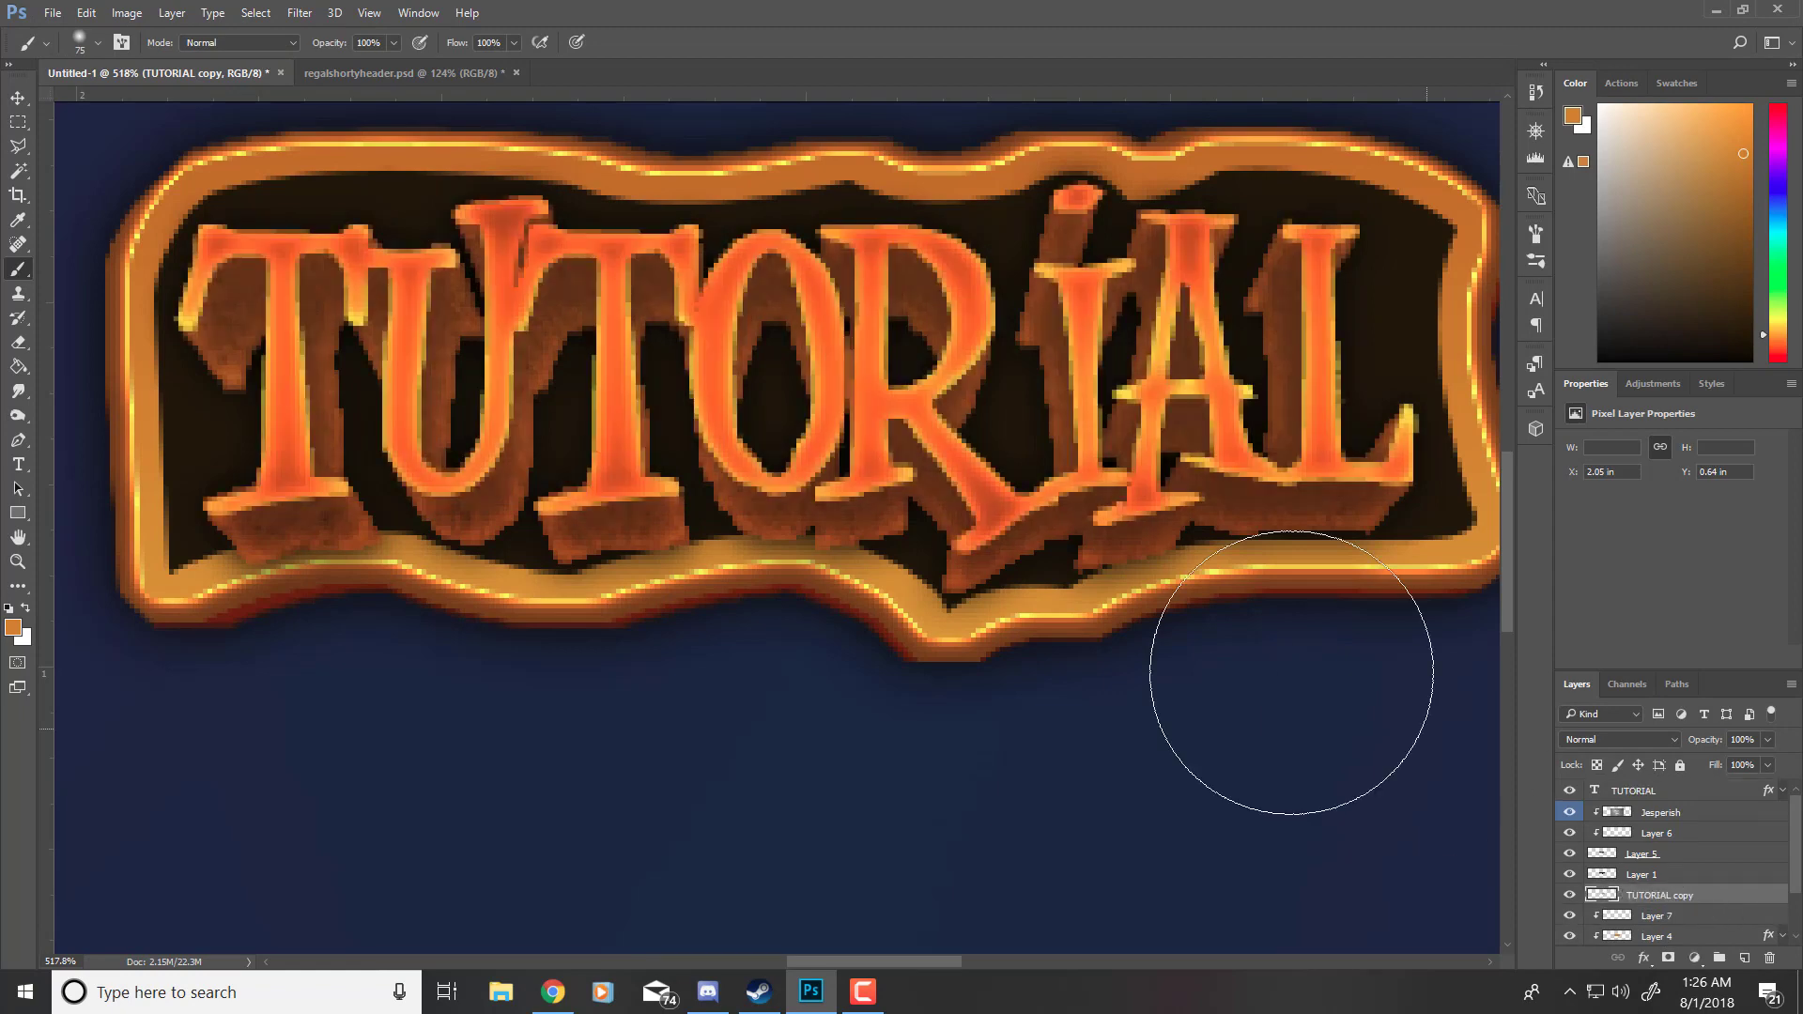
{"action": "key", "text": "ctrl+t"}
{"action": "key", "text": "ctrl+0"}
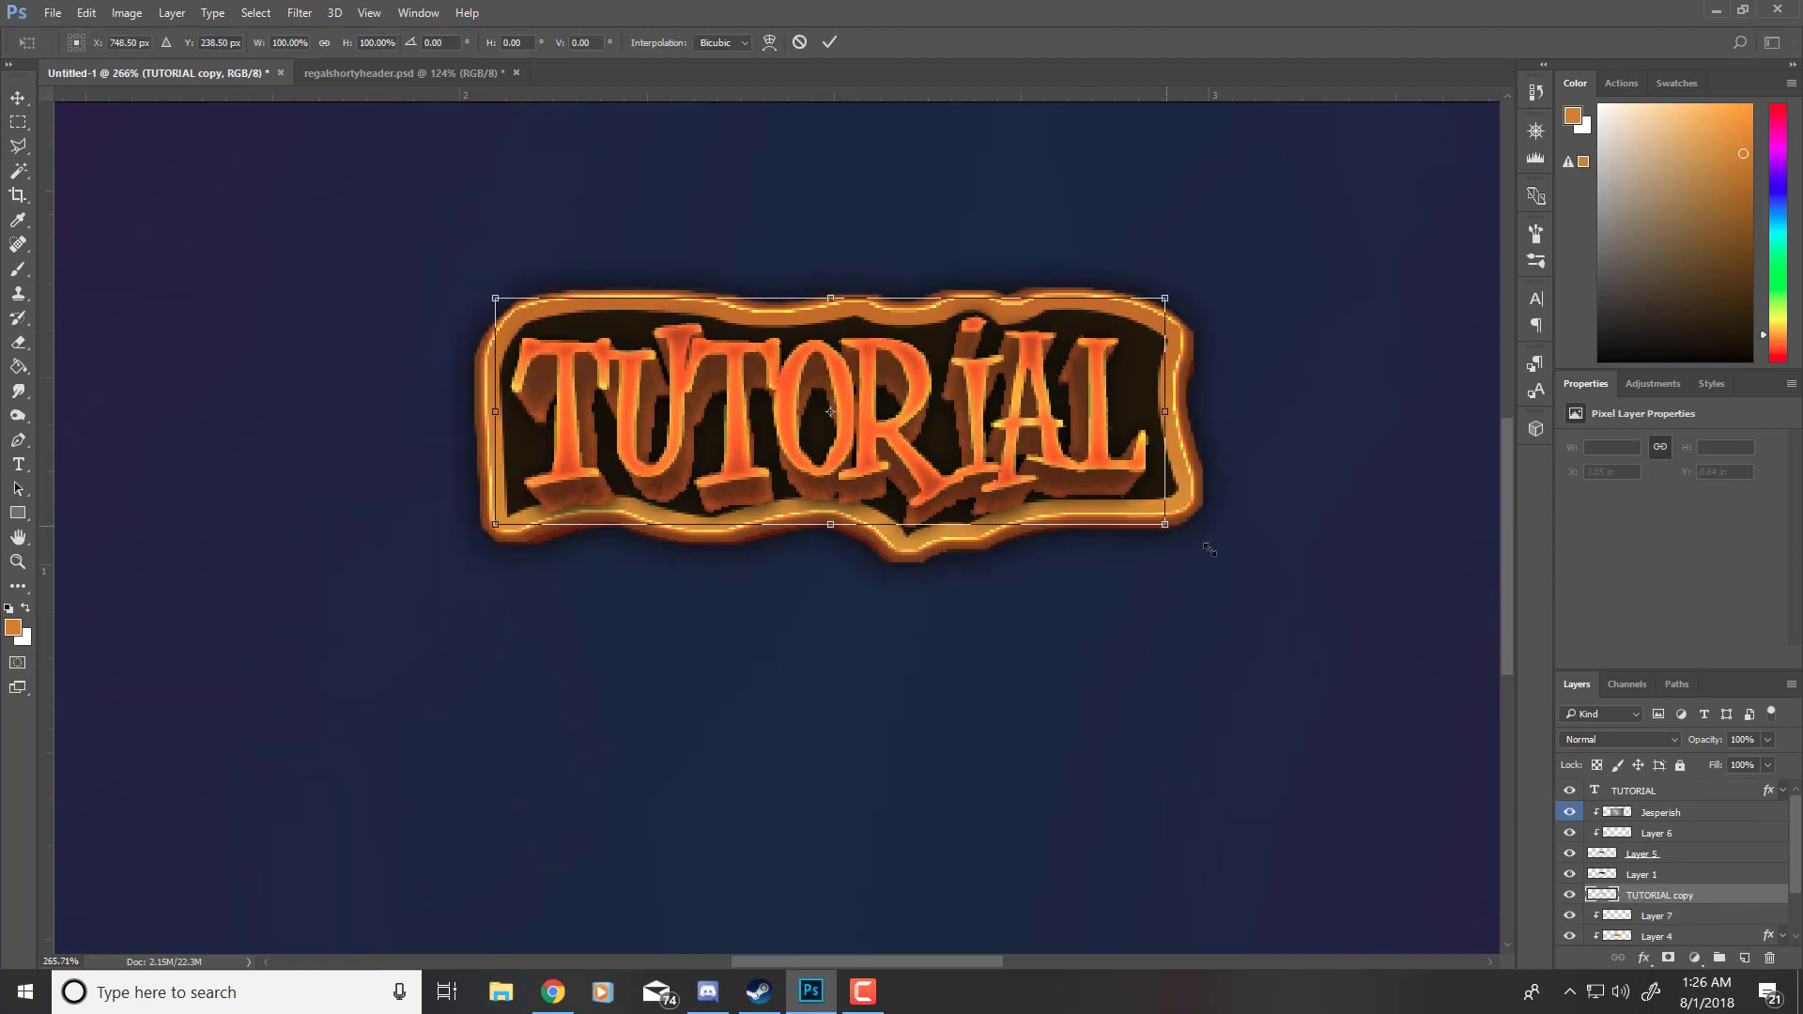
{"action": "left_click_drag", "start_coordinate": [1209, 549], "coordinate": [1359, 601]}
{"action": "left_click_drag", "start_coordinate": [504, 310], "coordinate": [164, 193]}
{"action": "left_click_drag", "start_coordinate": [1051, 491], "coordinate": [1120, 528]}
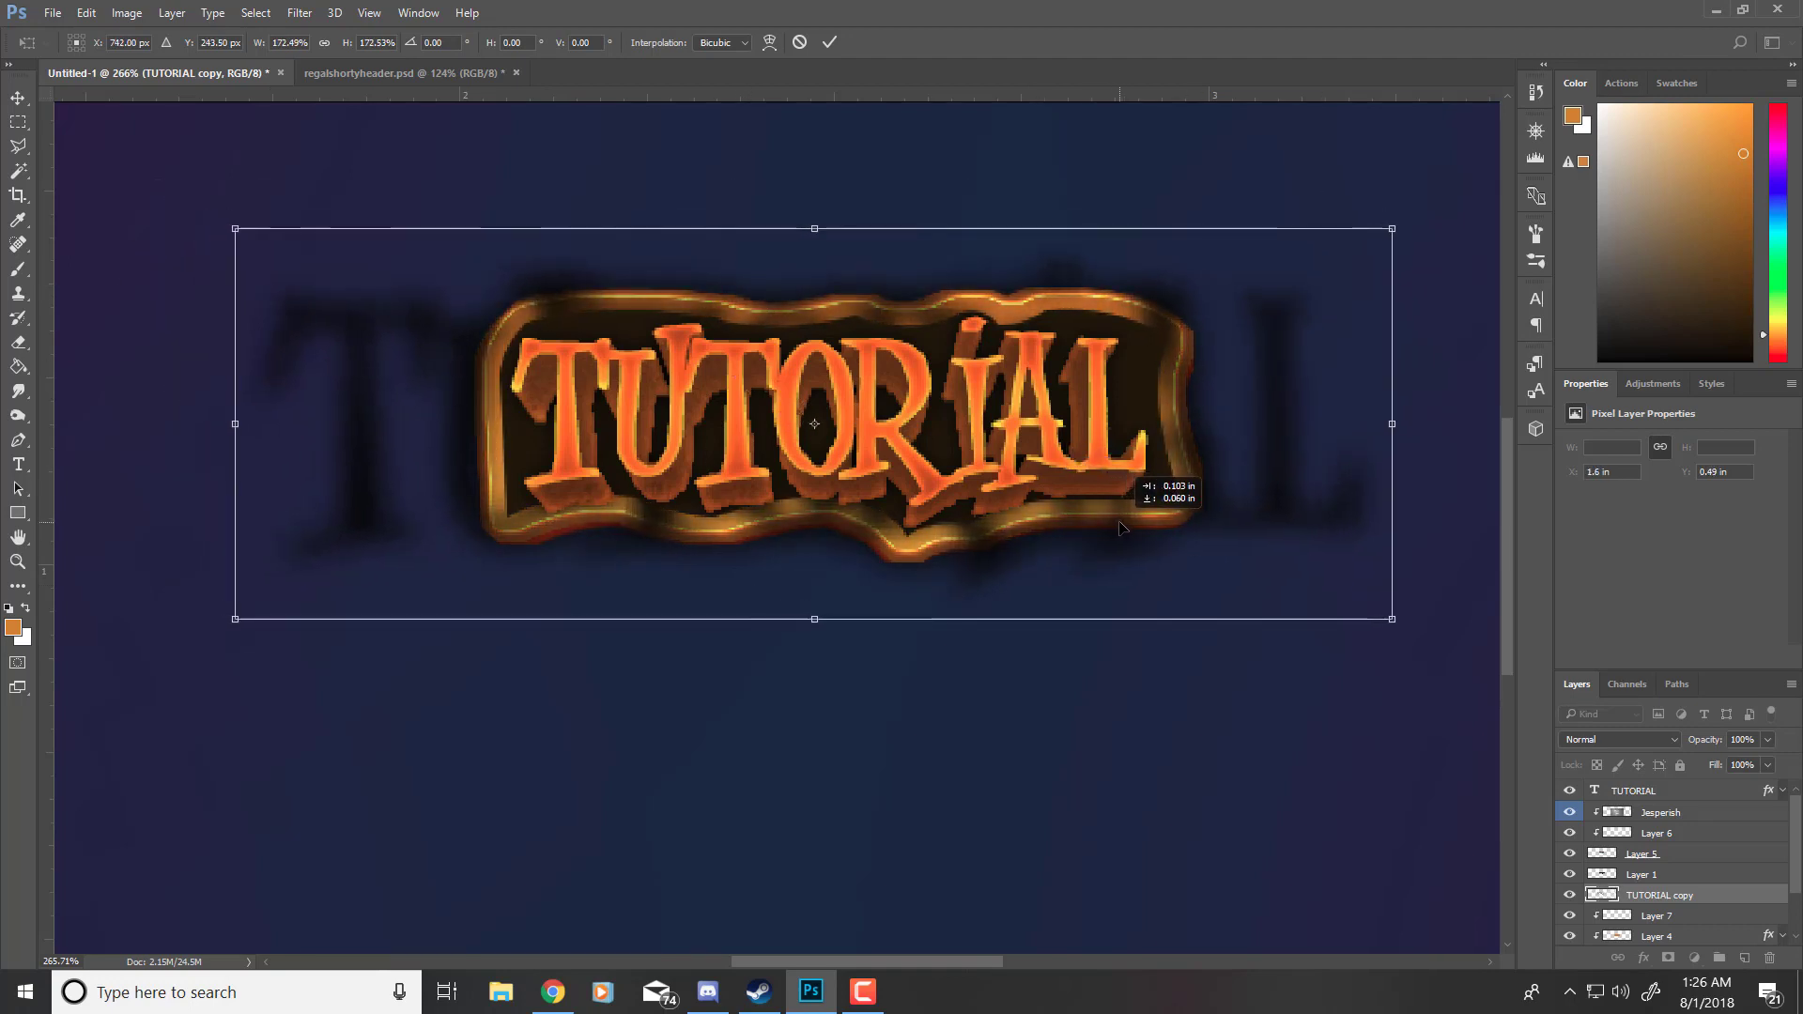
{"action": "left_click", "coordinate": [830, 42]}
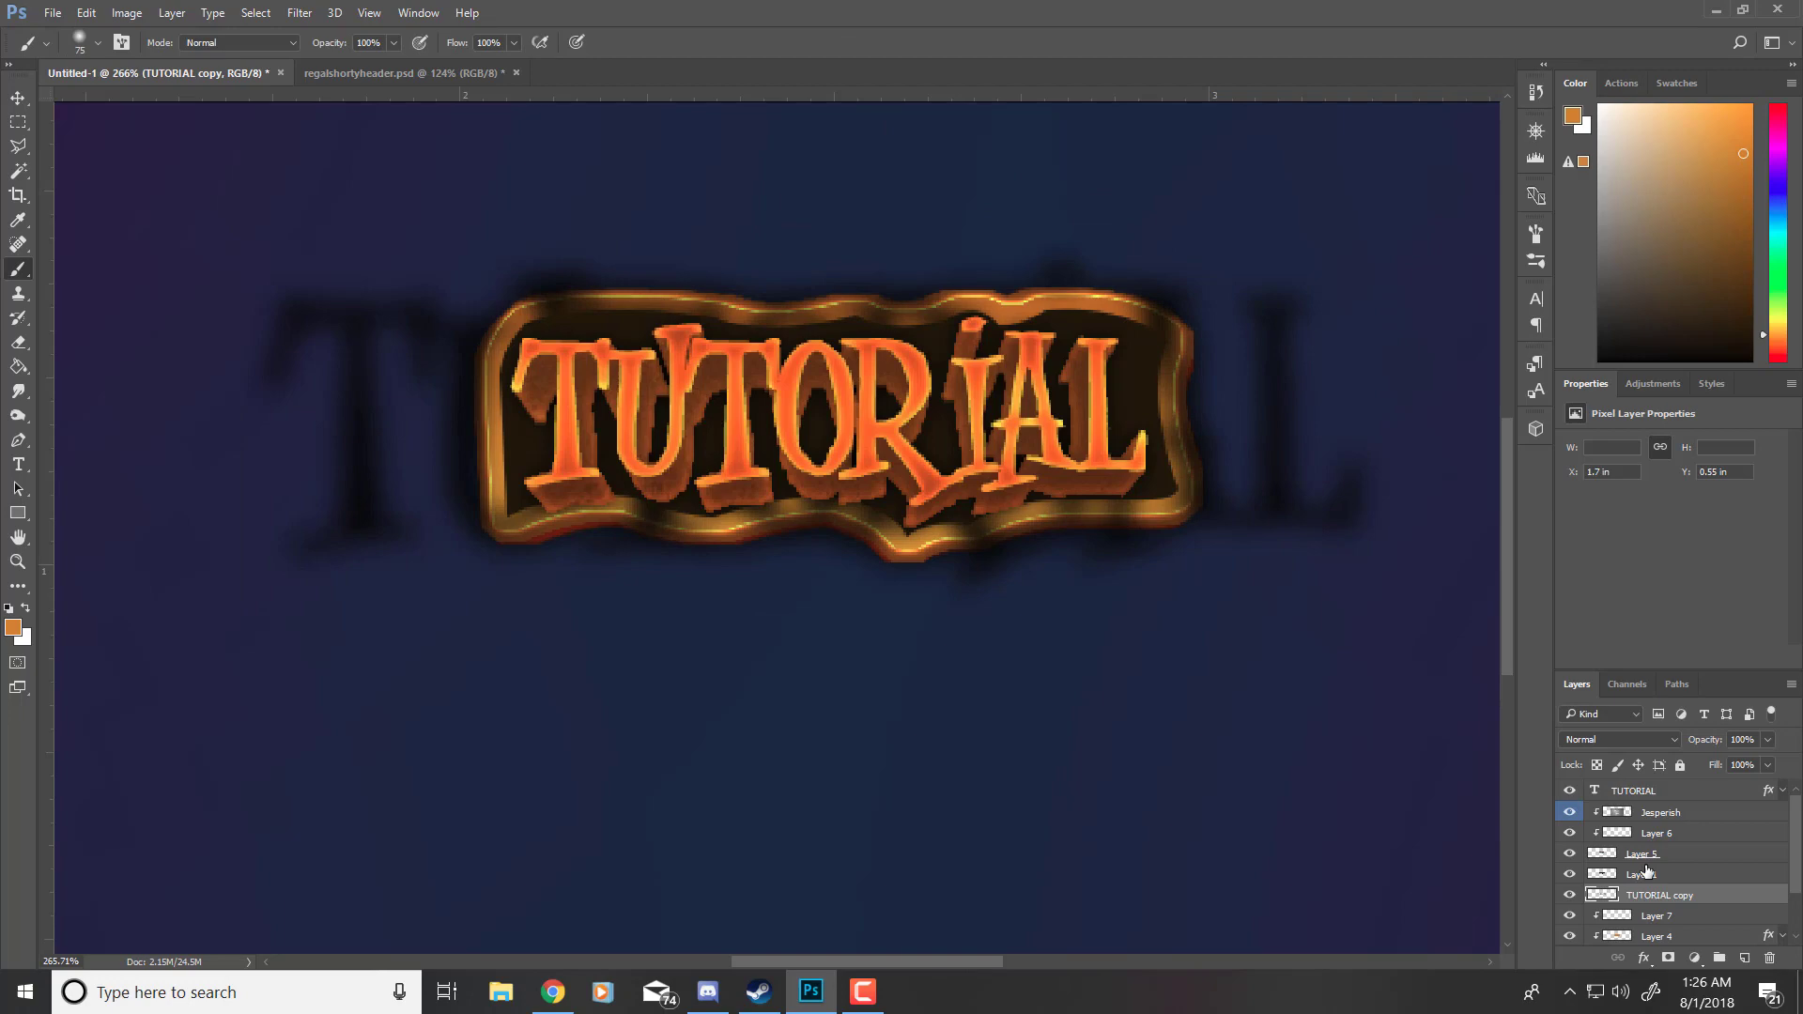
Step: Clip the enlarged TUTORIAL copy to the orange border and reduce its opacity to 53%
{"action": "right_click", "coordinate": [1695, 897]}
{"action": "left_click", "coordinate": [1446, 648]}
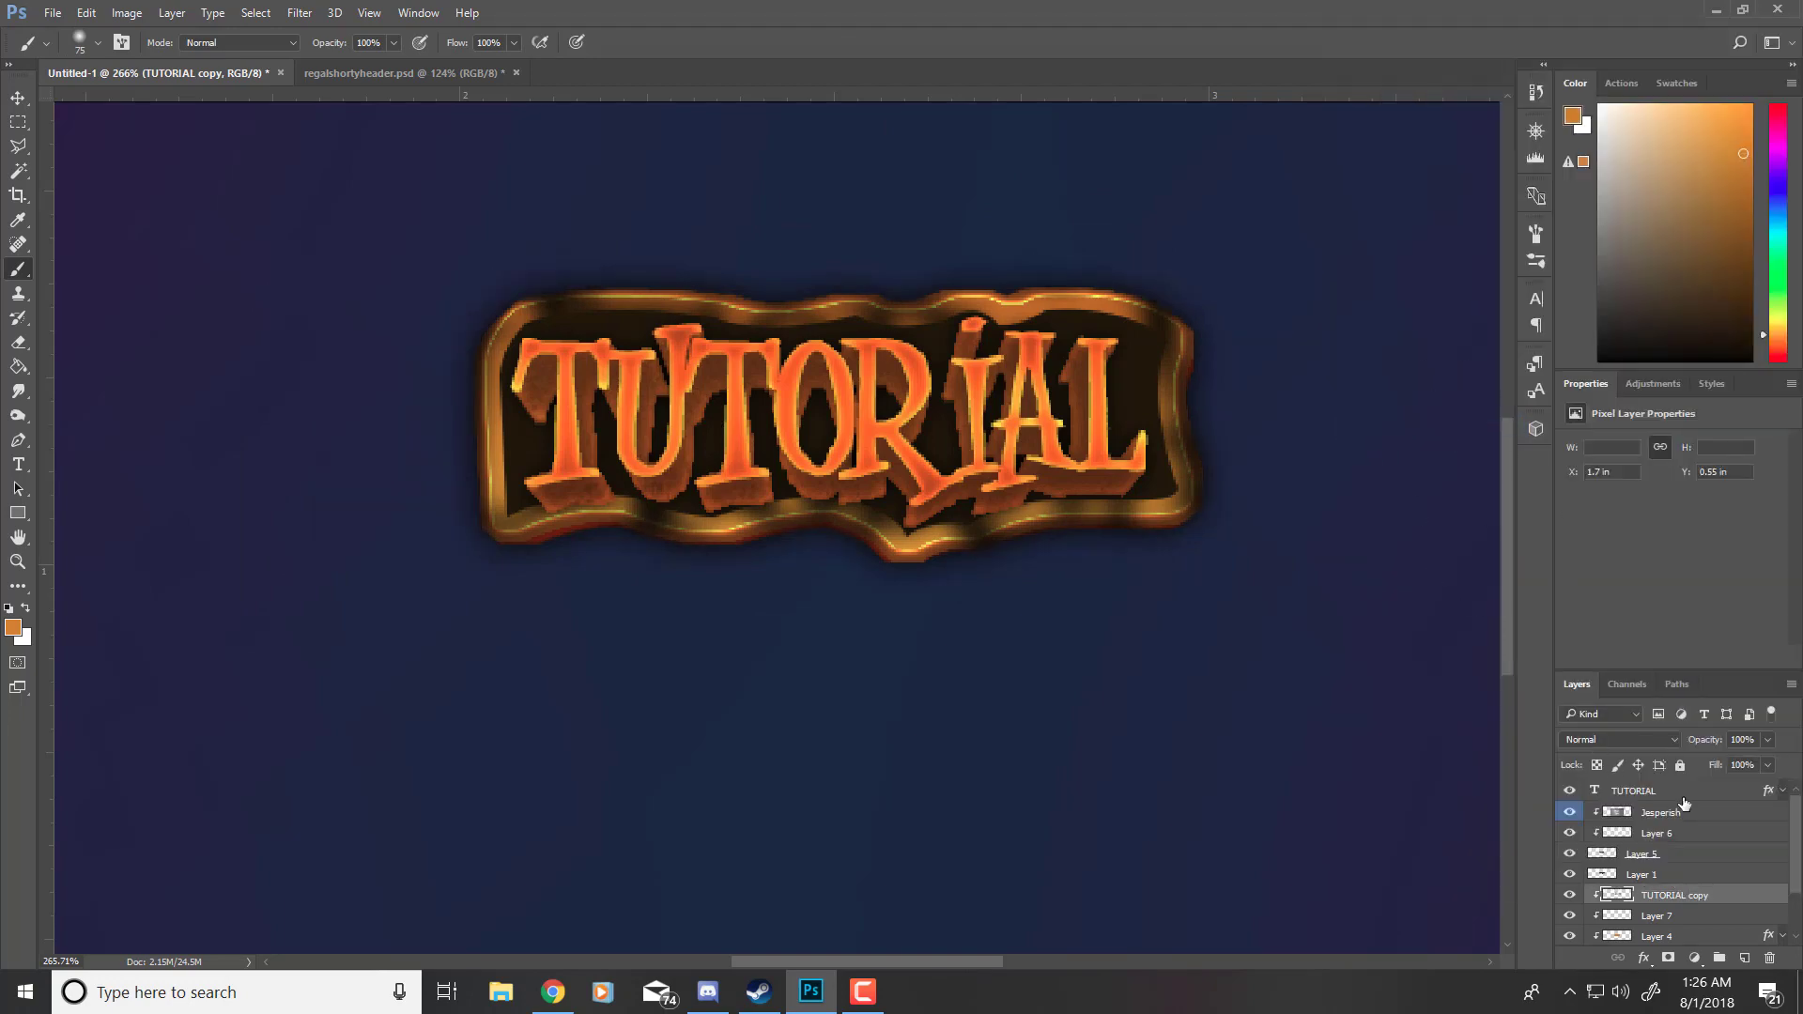
{"action": "type", "text": "75"}
{"action": "key", "text": "Return"}
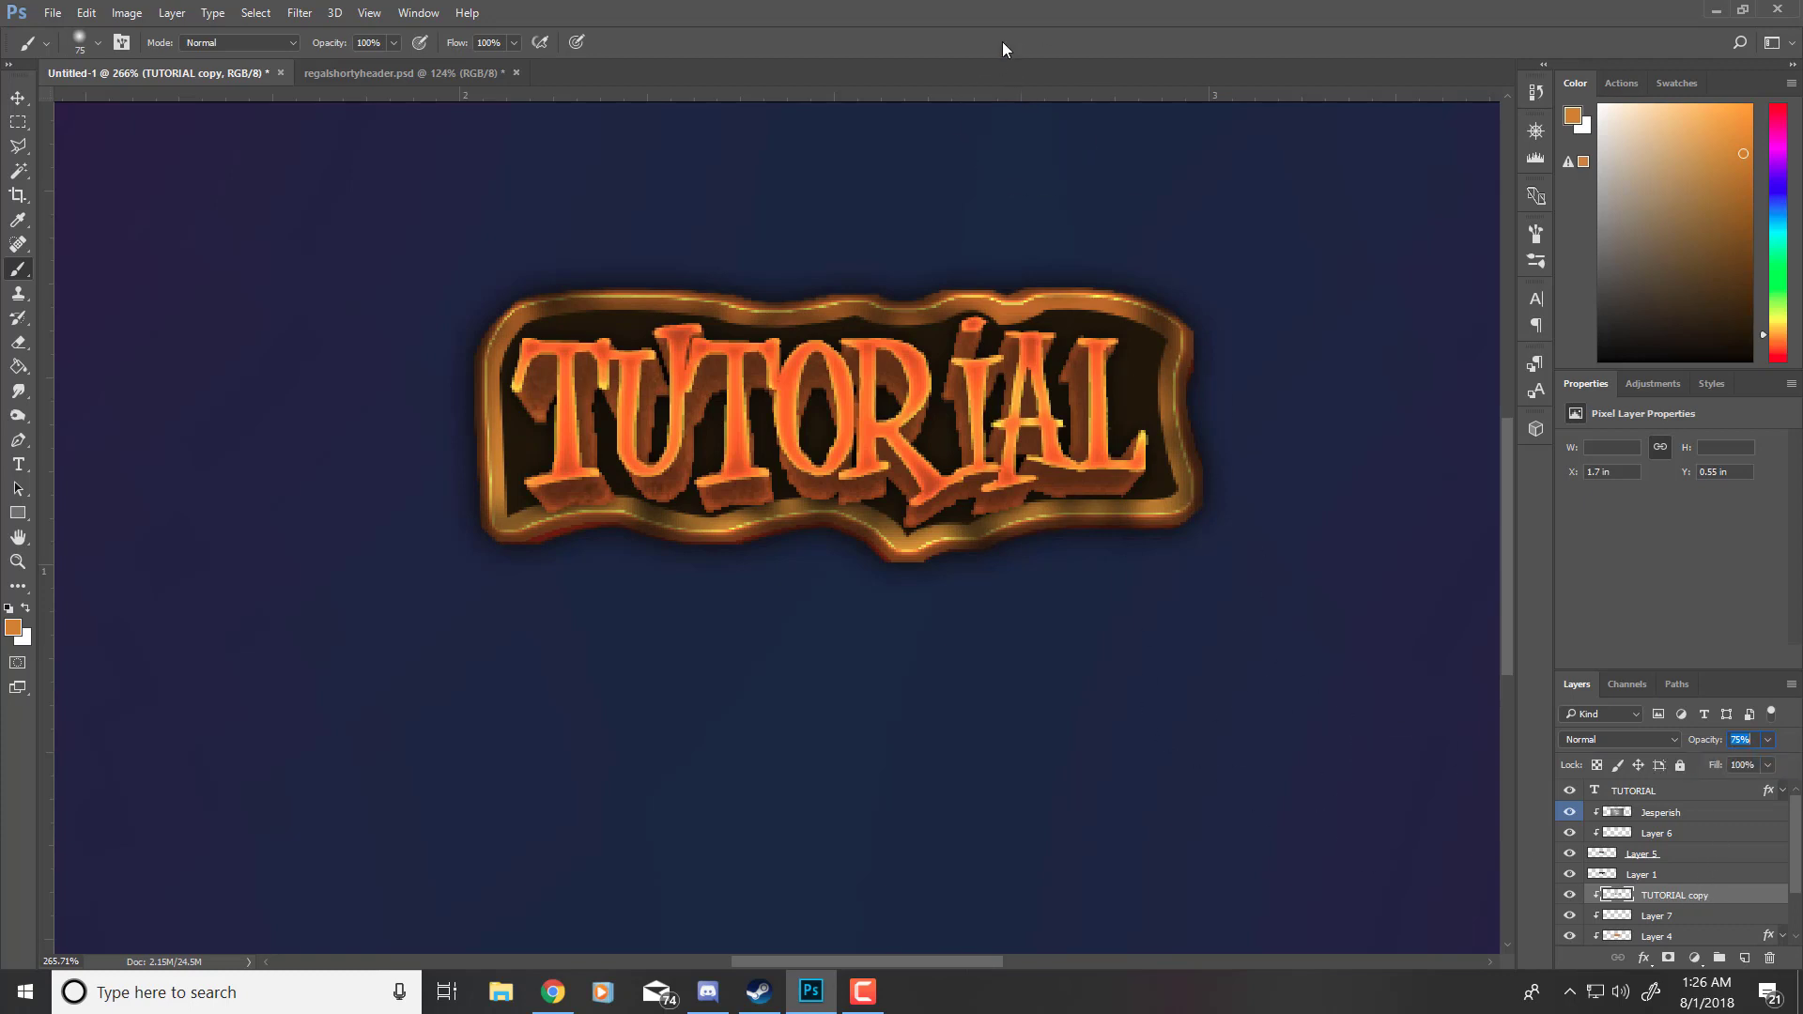
{"action": "scroll", "coordinate": [858, 470], "scroll_direction": "down", "scroll_amount": 6}
{"action": "scroll", "coordinate": [1243, 625], "scroll_direction": "up", "scroll_amount": 3}
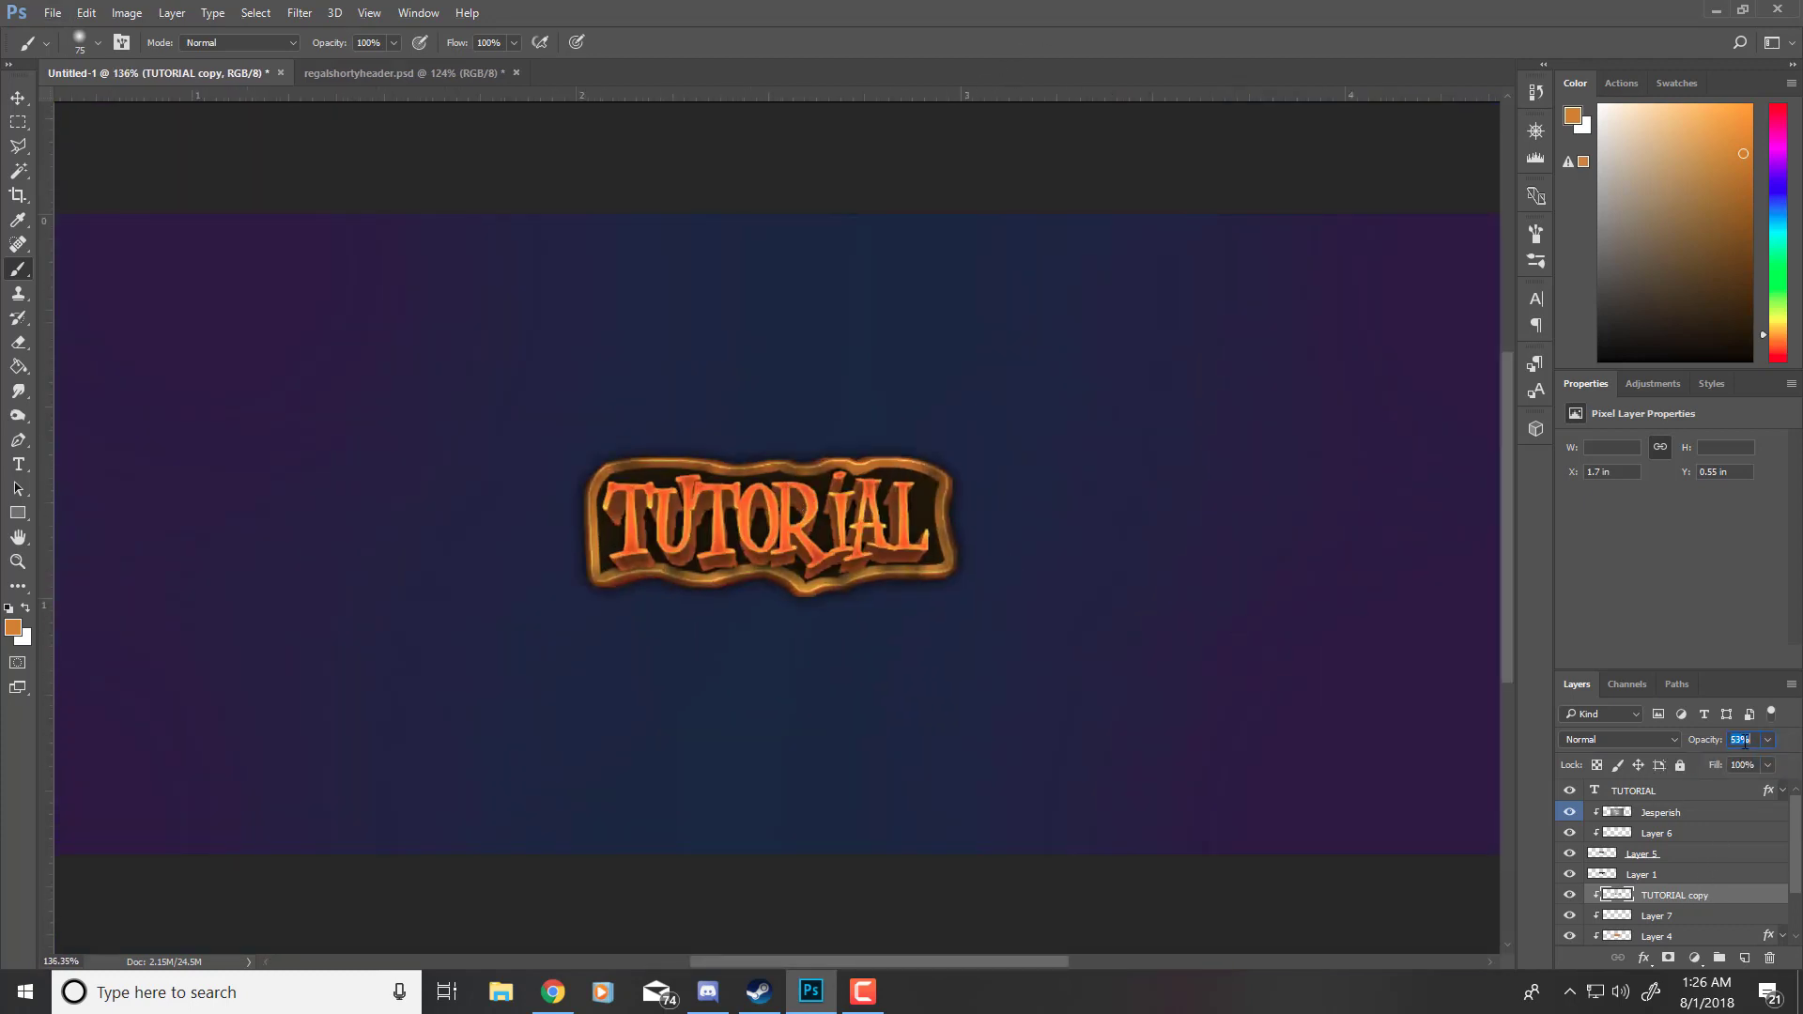
{"action": "scroll", "coordinate": [1745, 740], "scroll_direction": "down", "scroll_amount": 2}
Step: Add a new empty layer above TUTORIAL copy and clip it to the orange border
{"action": "left_click", "coordinate": [1745, 958]}
{"action": "right_click", "coordinate": [1673, 902]}
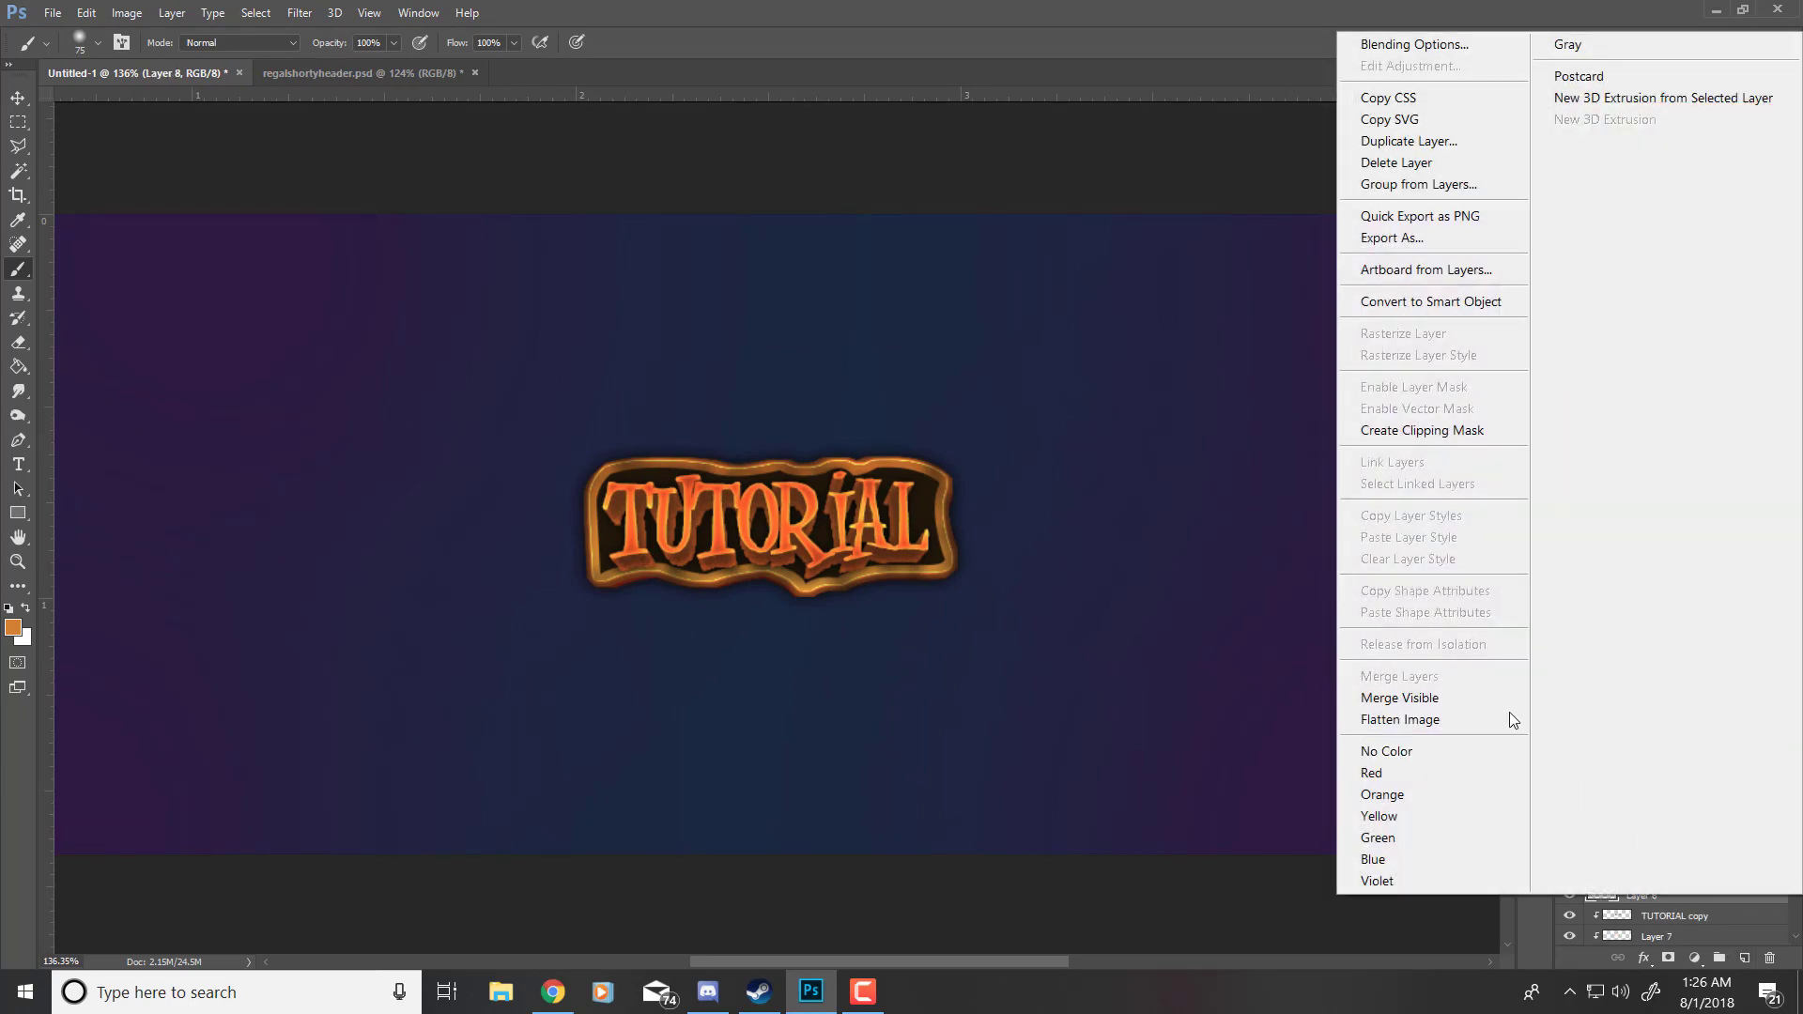
{"action": "left_click", "coordinate": [1430, 430]}
Step: Draw a closed, curved band-shaped path with the Pen tool across the lower border beneath the O and R
{"action": "scroll", "coordinate": [838, 575], "scroll_direction": "up", "scroll_amount": 14}
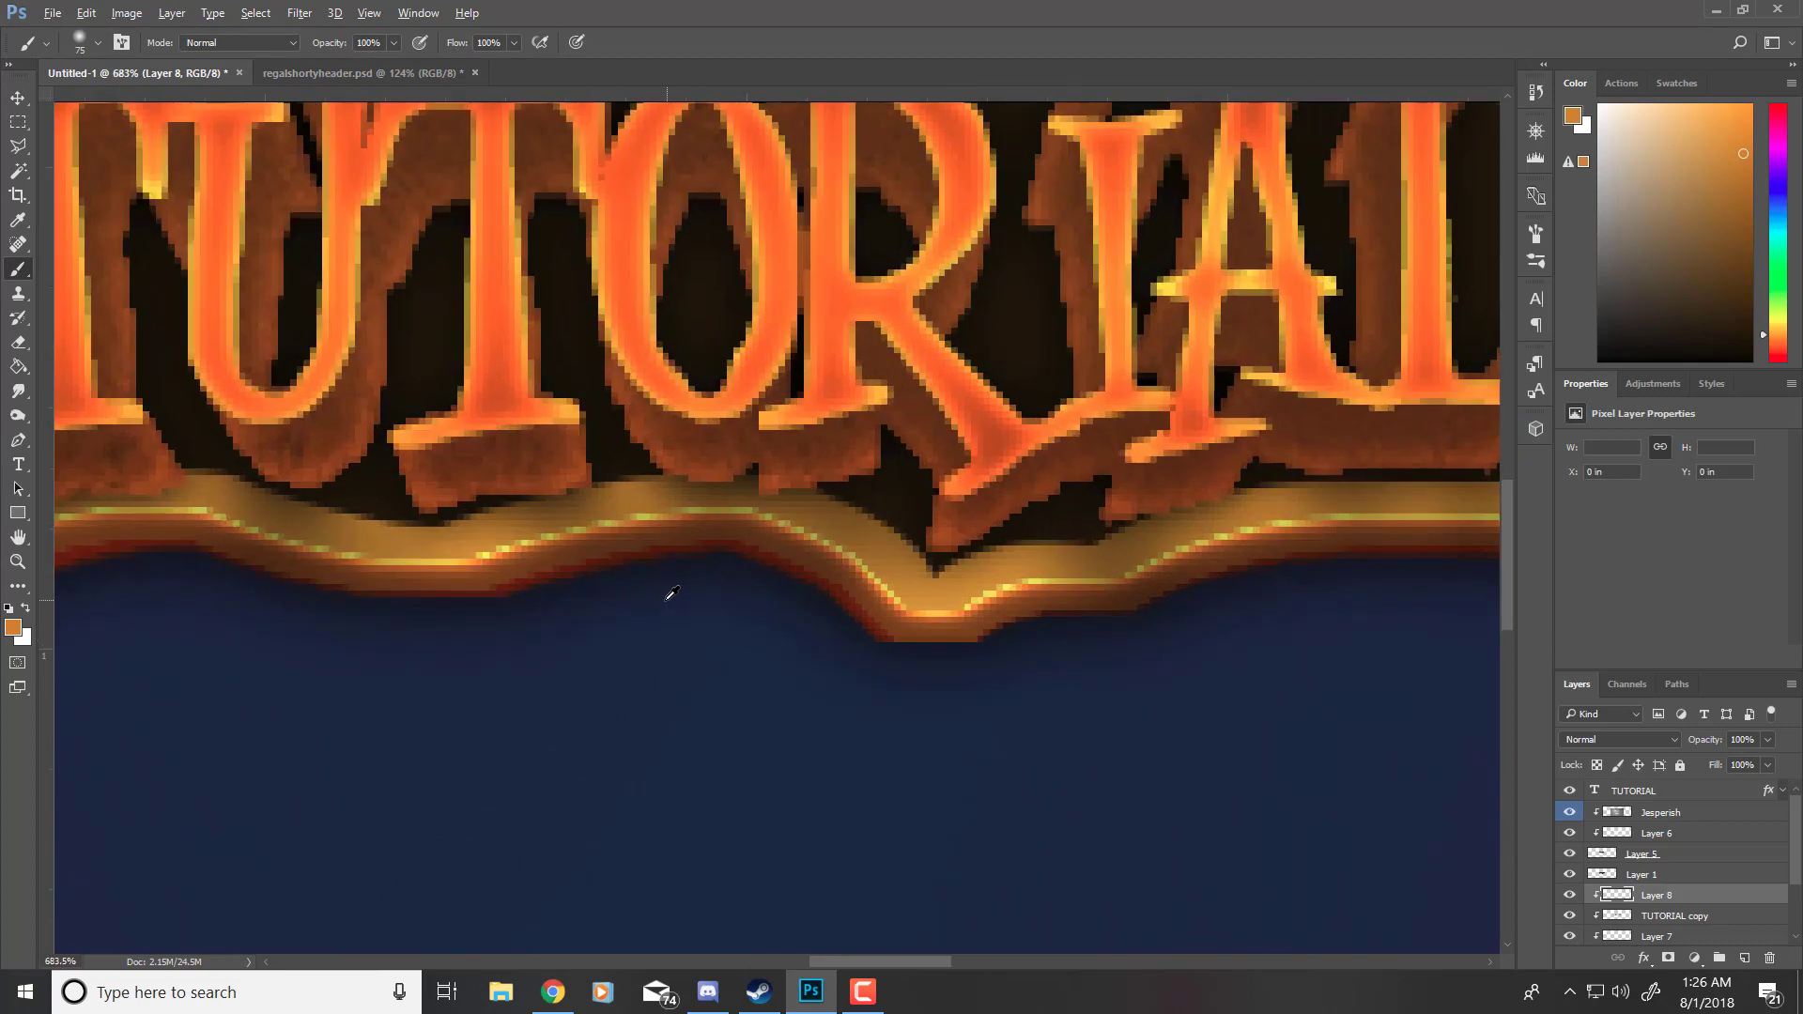
{"action": "key", "text": "p"}
{"action": "left_click", "coordinate": [733, 611]}
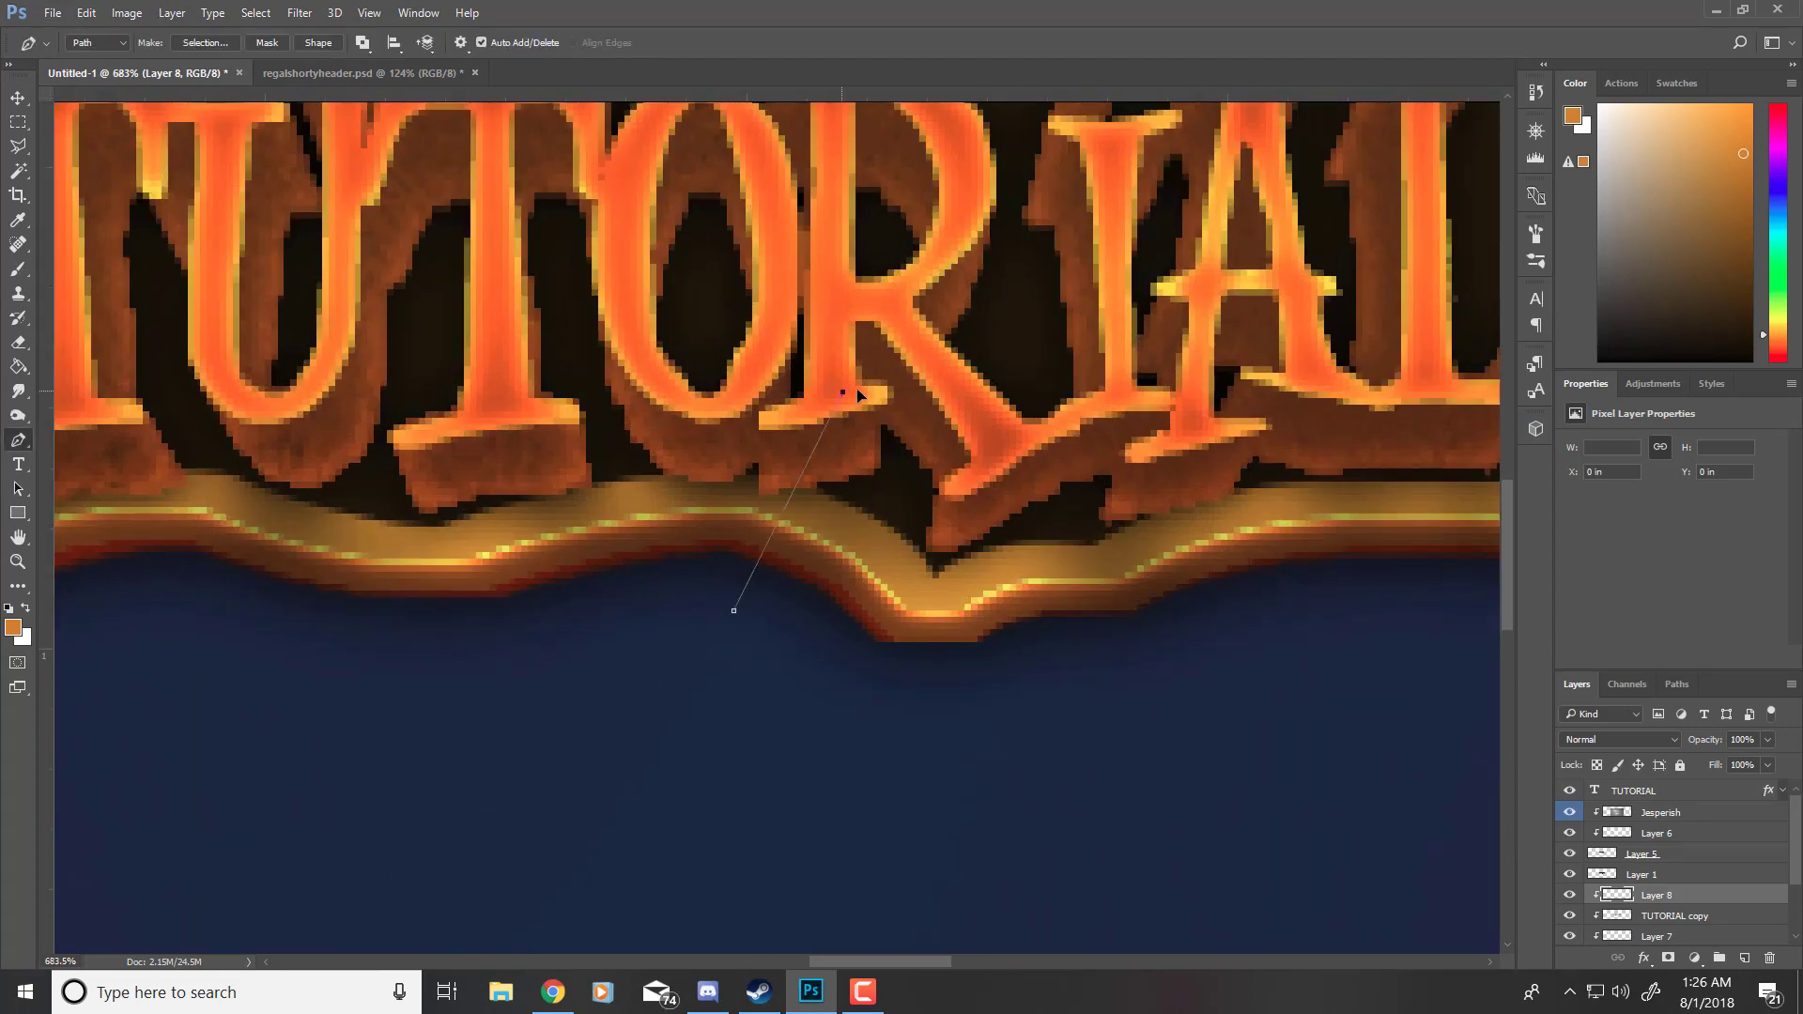
{"action": "mouse_move", "coordinate": [844, 390]}
{"action": "left_mouse_down"}
{"action": "mouse_move", "coordinate": [934, 360]}
{"action": "mouse_move", "coordinate": [946, 330]}
{"action": "left_mouse_up"}
{"action": "left_click", "coordinate": [842, 391], "text": "alt"}
{"action": "left_click_drag", "start_coordinate": [644, 609], "coordinate": [624, 762]}
{"action": "left_click", "coordinate": [645, 609], "text": "alt"}
{"action": "left_click", "coordinate": [733, 611]}
Step: Fill the path with black at 100% opacity on Layer 8 and delete the path
{"action": "right_click", "coordinate": [739, 619]}
{"action": "left_click", "coordinate": [793, 222]}
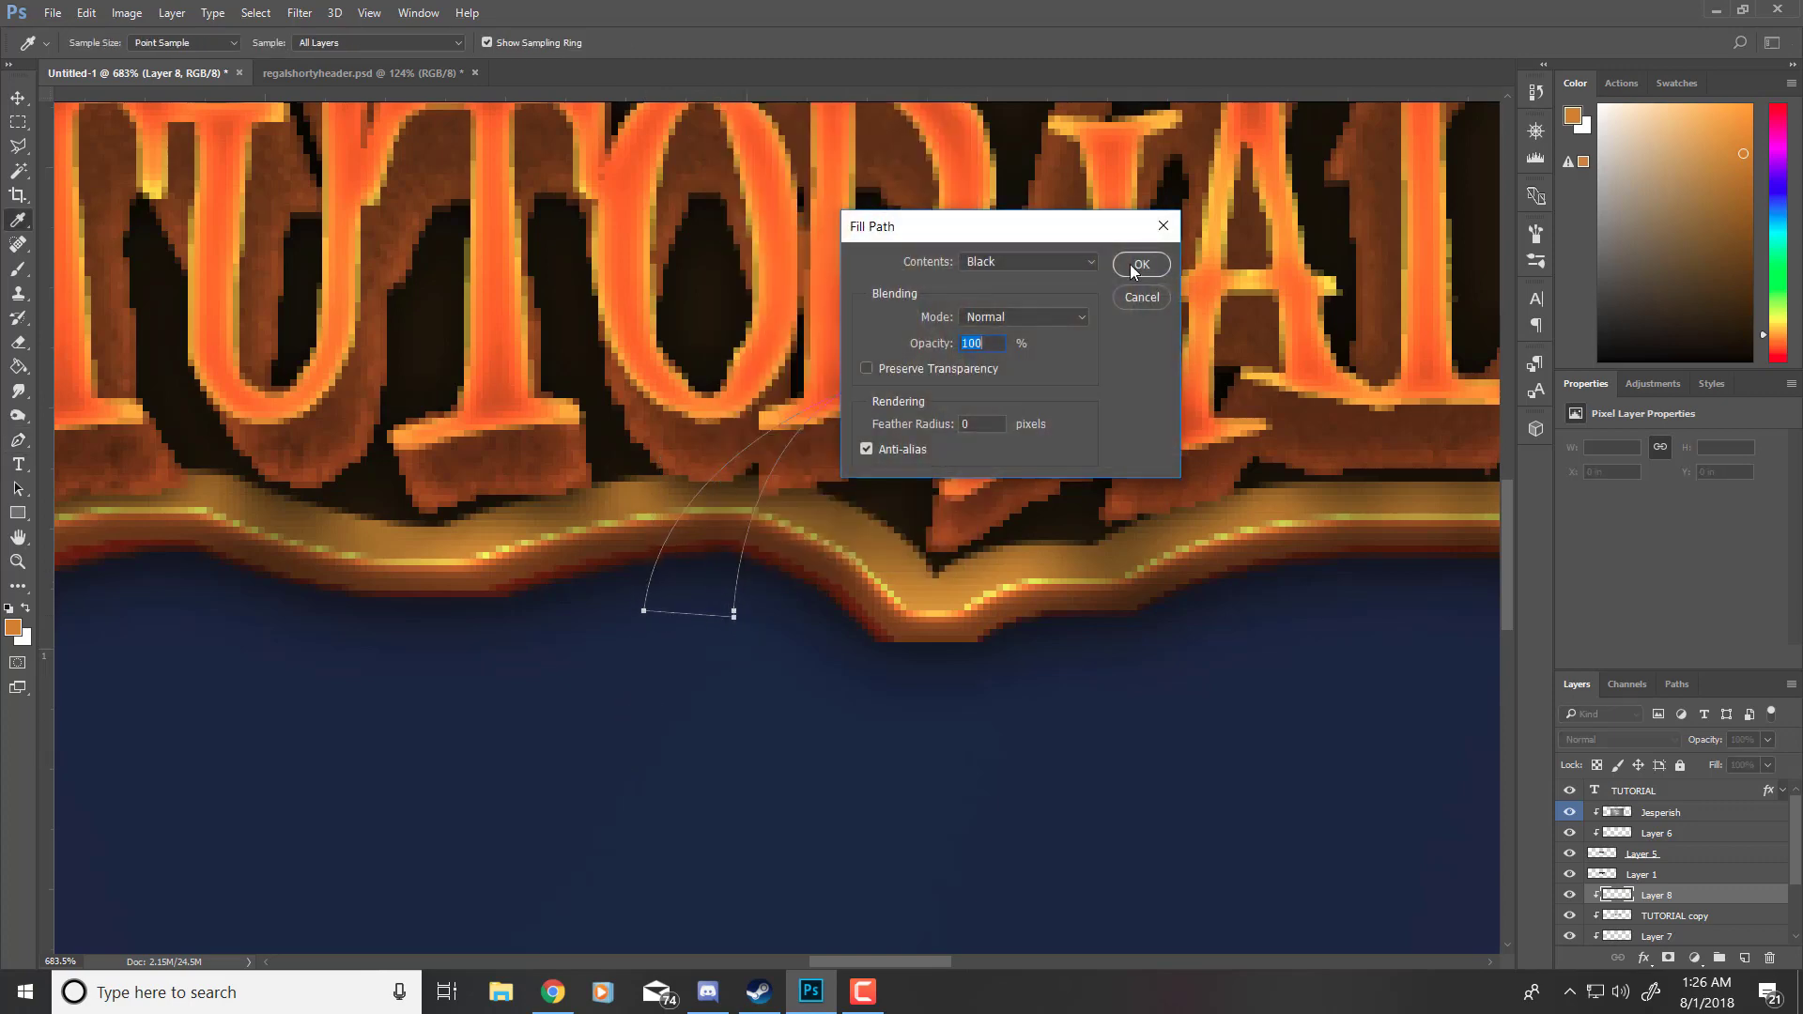
{"action": "left_click", "coordinate": [1136, 264]}
{"action": "right_click", "coordinate": [719, 570]}
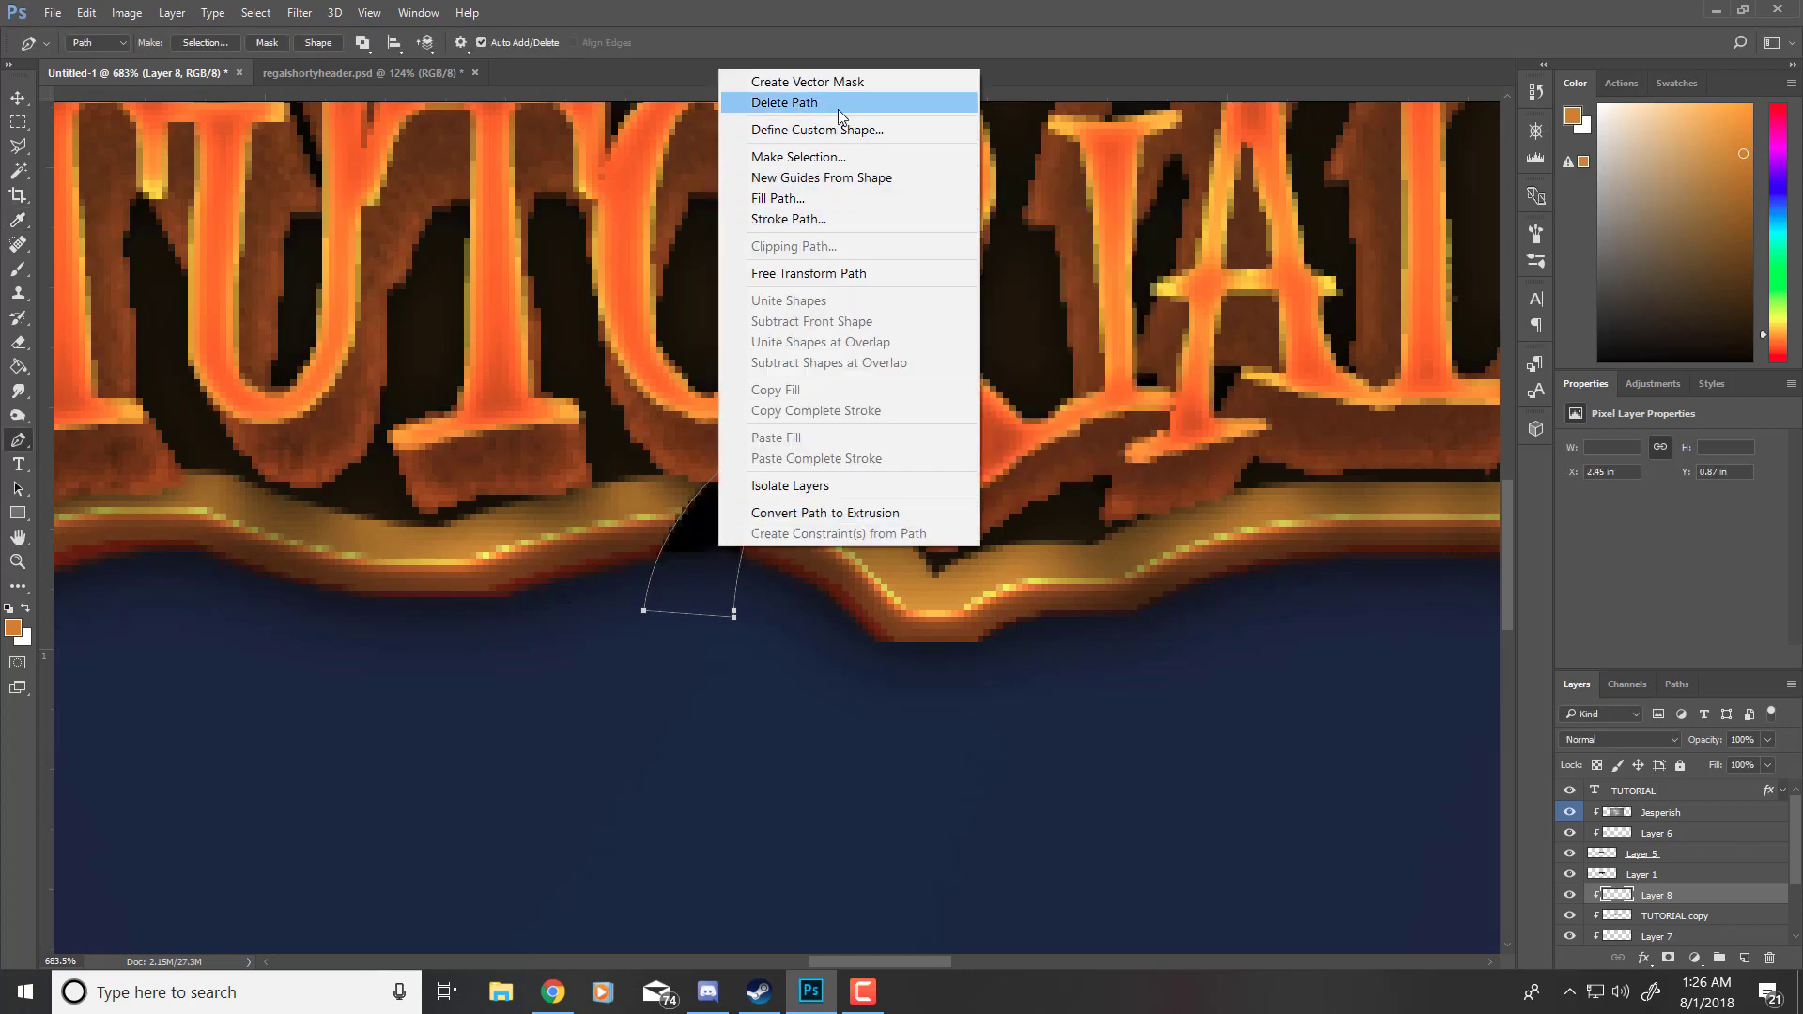
{"action": "left_click", "coordinate": [784, 102]}
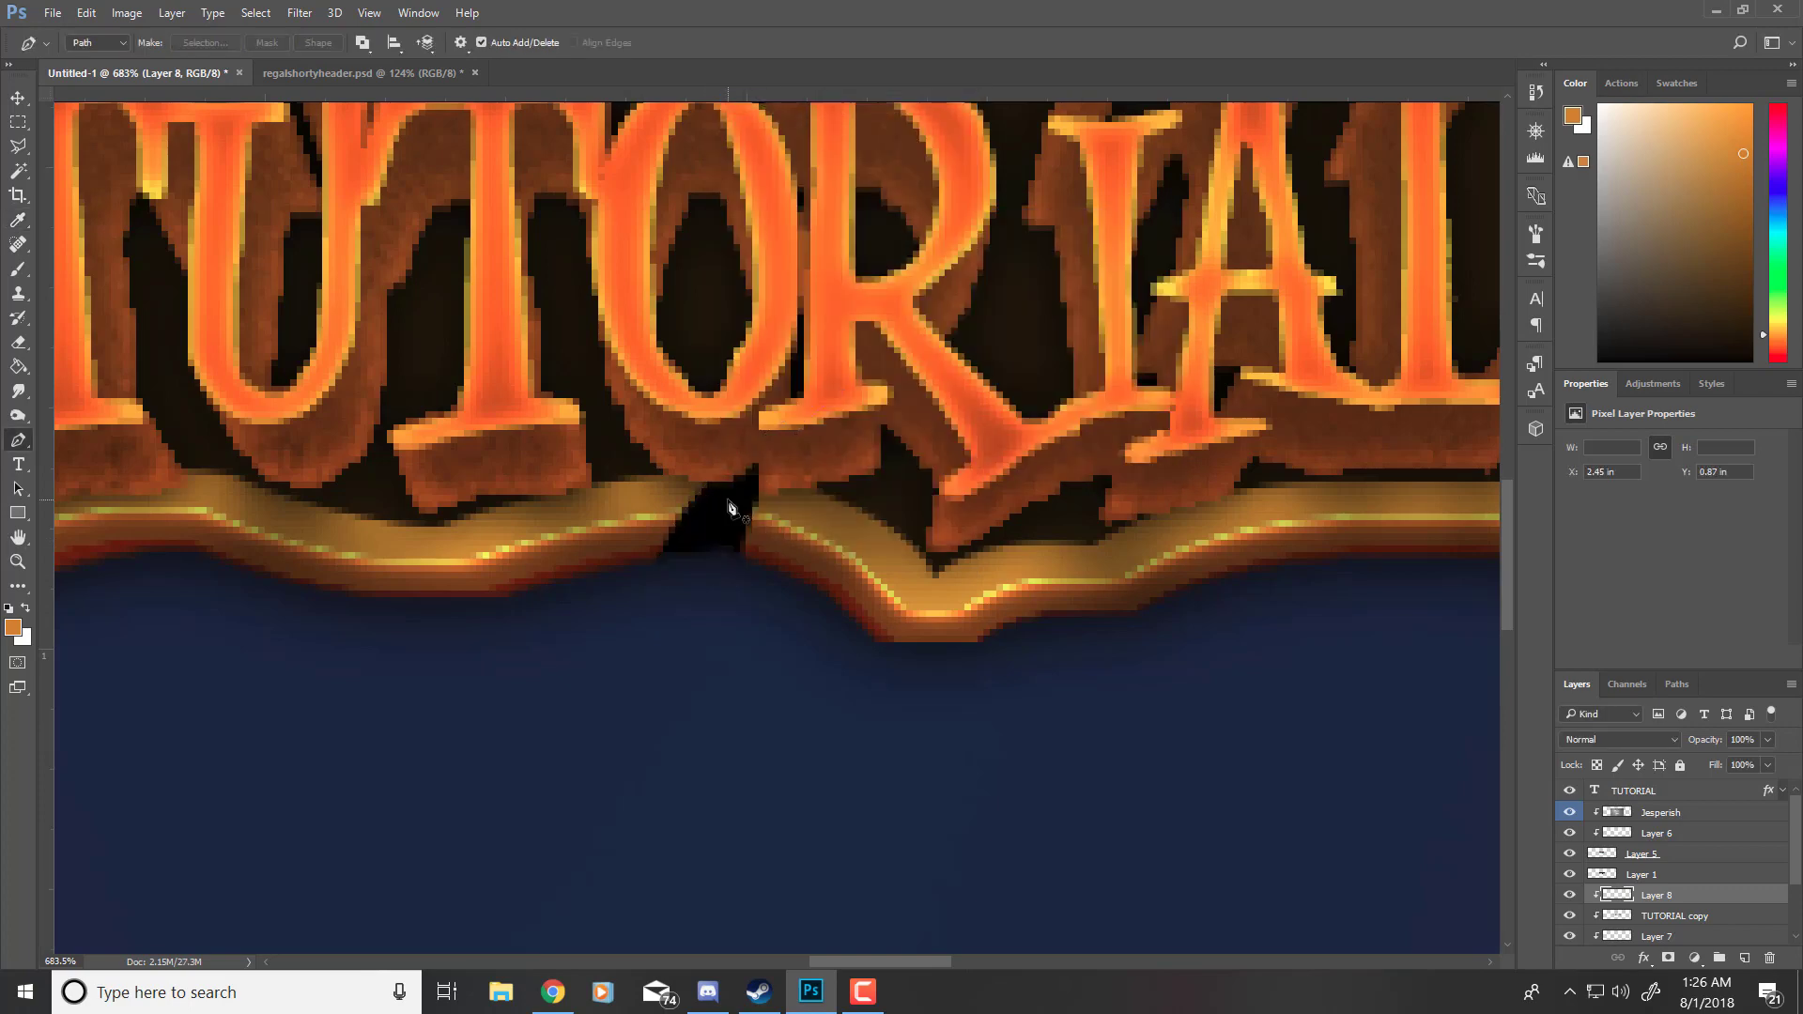
Step: Try painting soft black brush strokes across the lower border and undo them
{"action": "key", "text": "b"}
{"action": "key", "text": "d"}
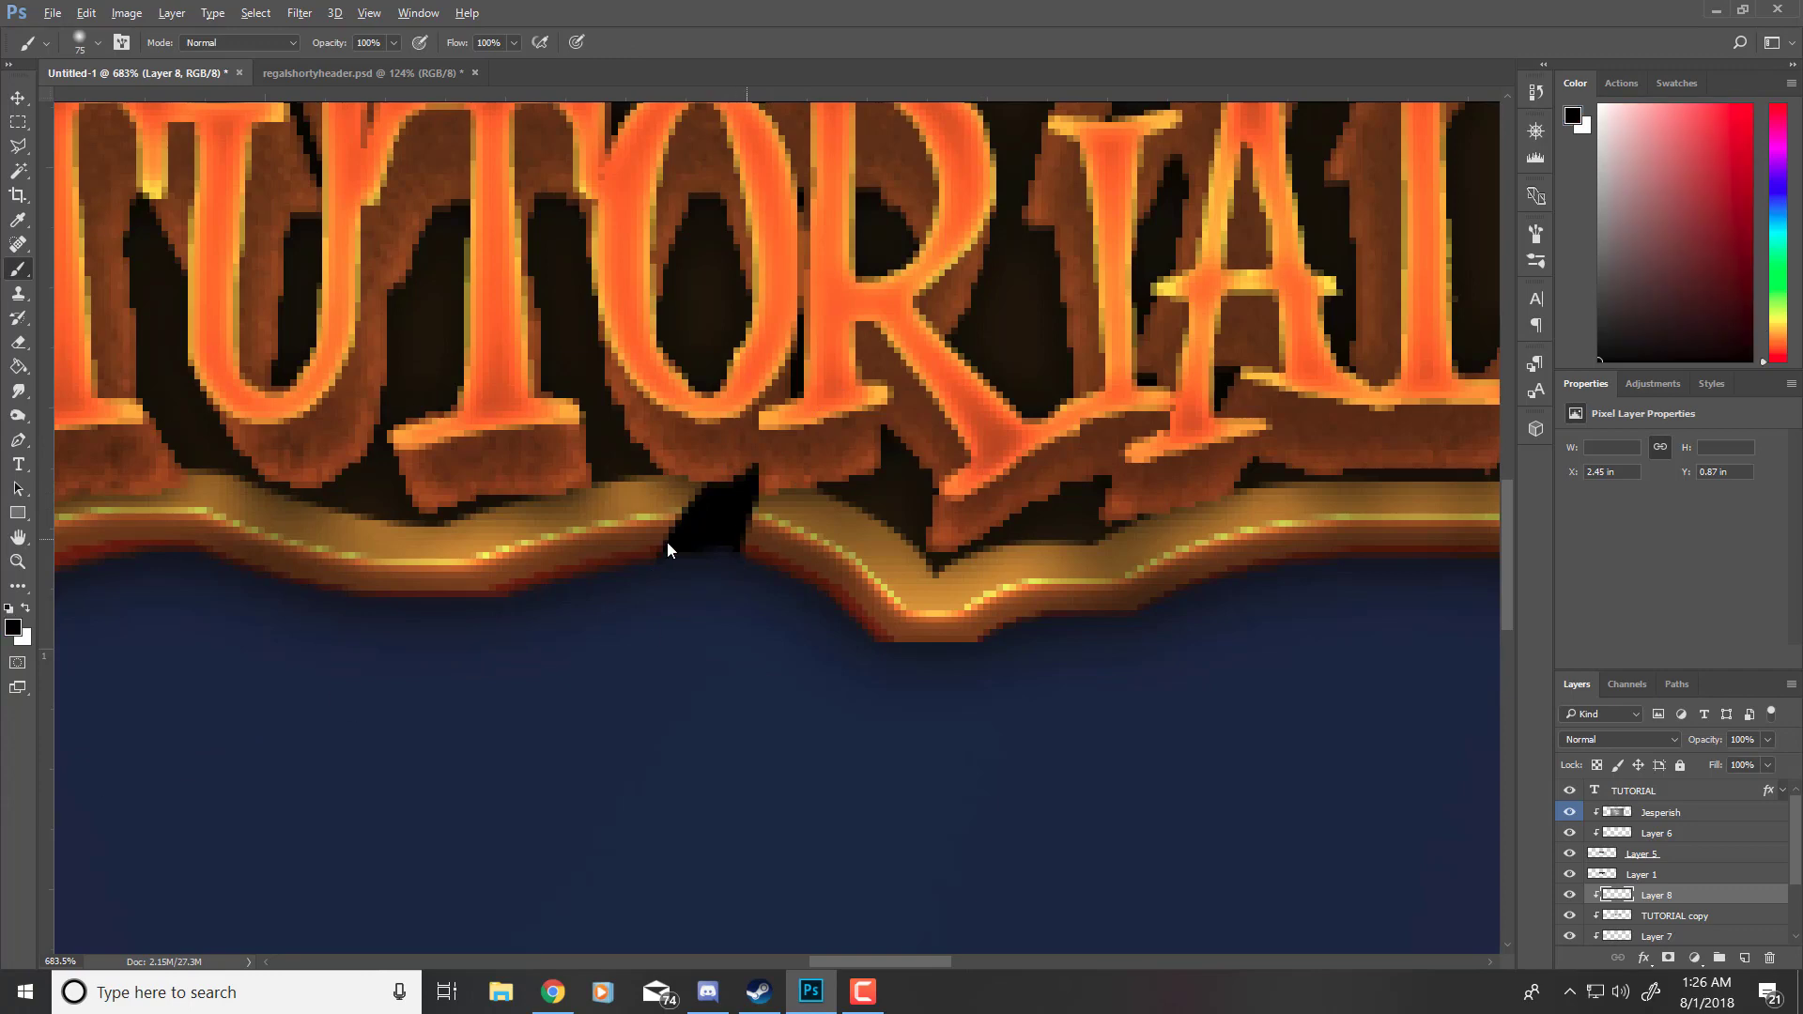
{"action": "left_click_drag", "start_coordinate": [755, 598], "coordinate": [916, 530]}
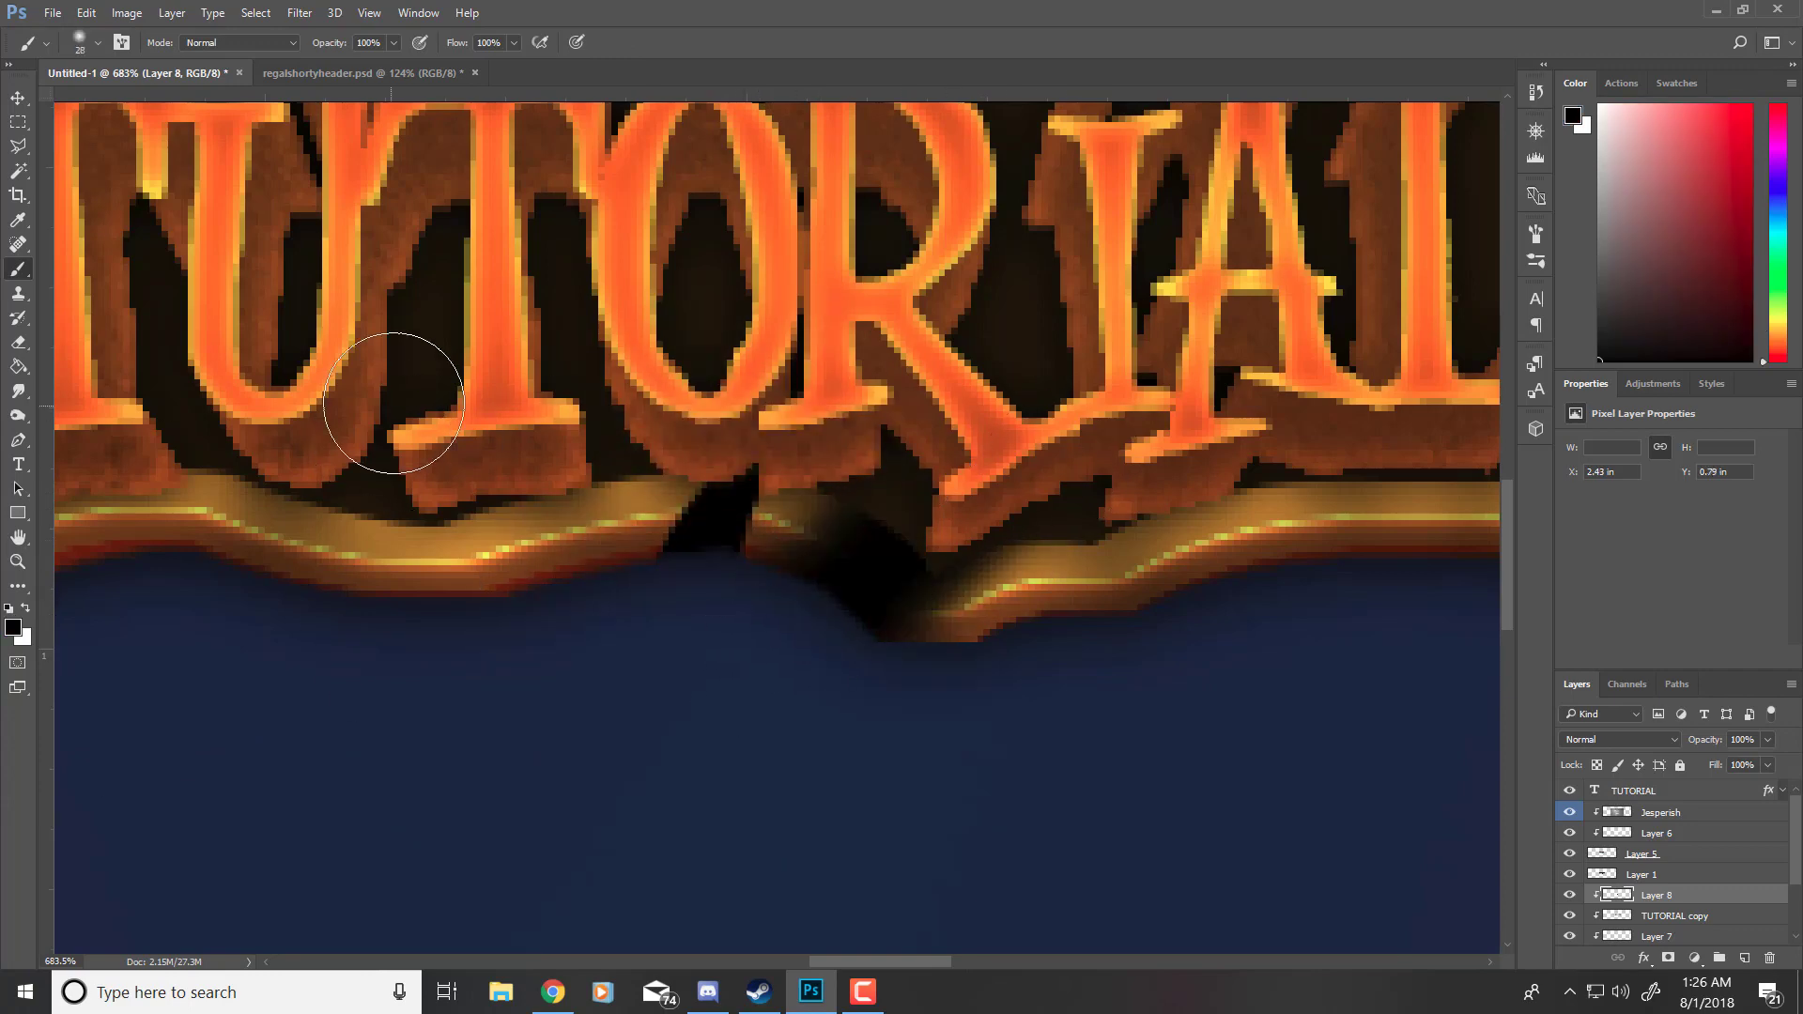
{"action": "left_click_drag", "start_coordinate": [469, 484], "coordinate": [601, 610]}
{"action": "key", "text": "ctrl+alt+z"}
{"action": "key", "text": "ctrl+alt+z"}
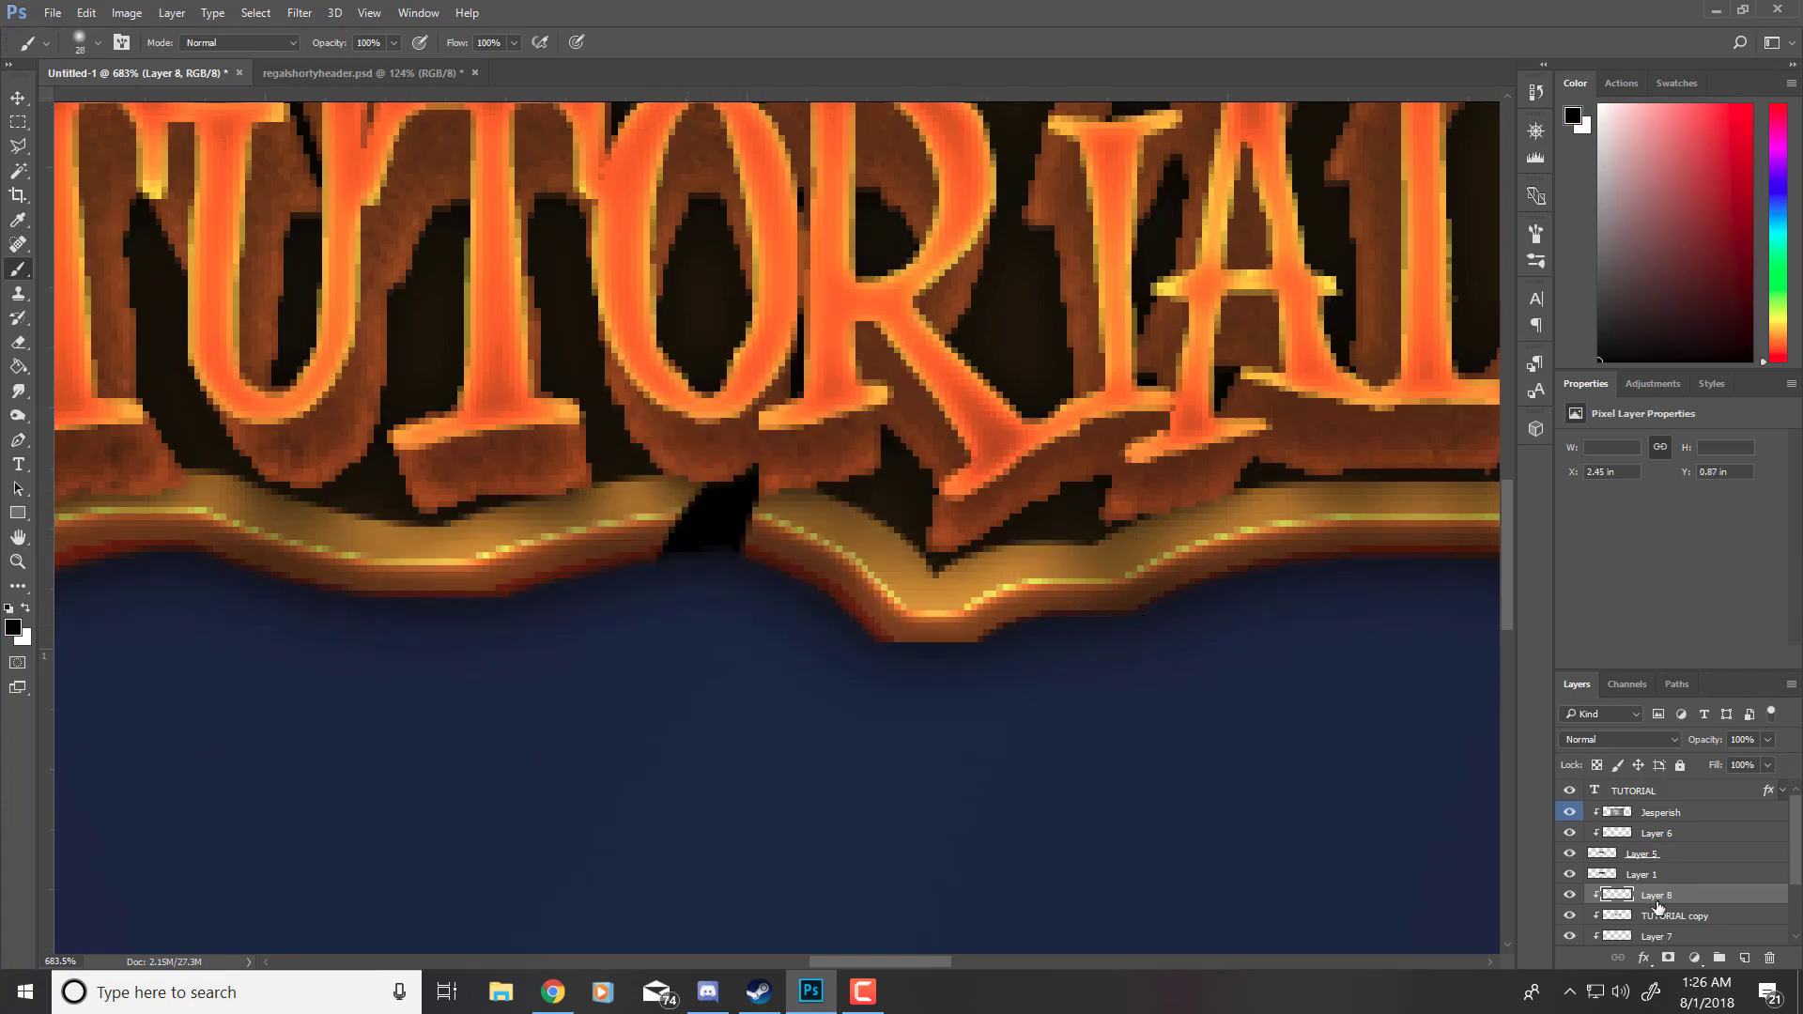
Step: Try the Soft Light blend mode on Layer 8 and return it to Normal
{"action": "left_click", "coordinate": [1616, 739]}
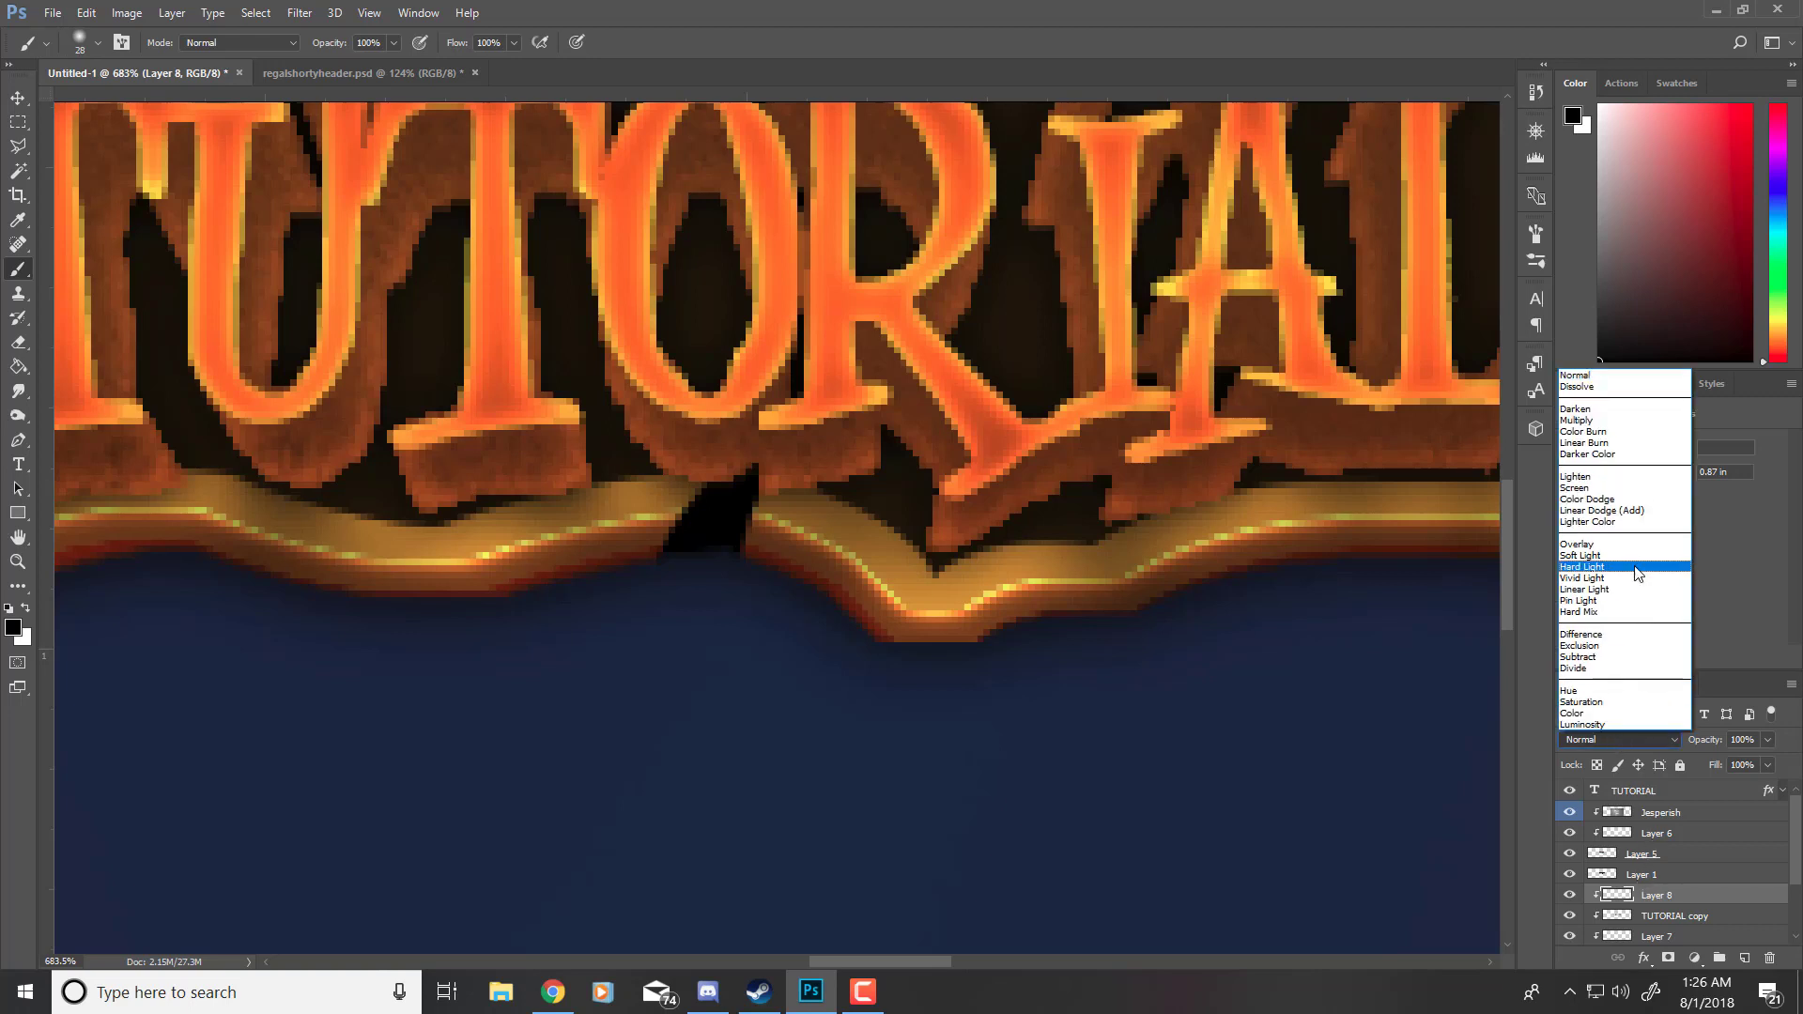
{"action": "left_click", "coordinate": [1610, 575]}
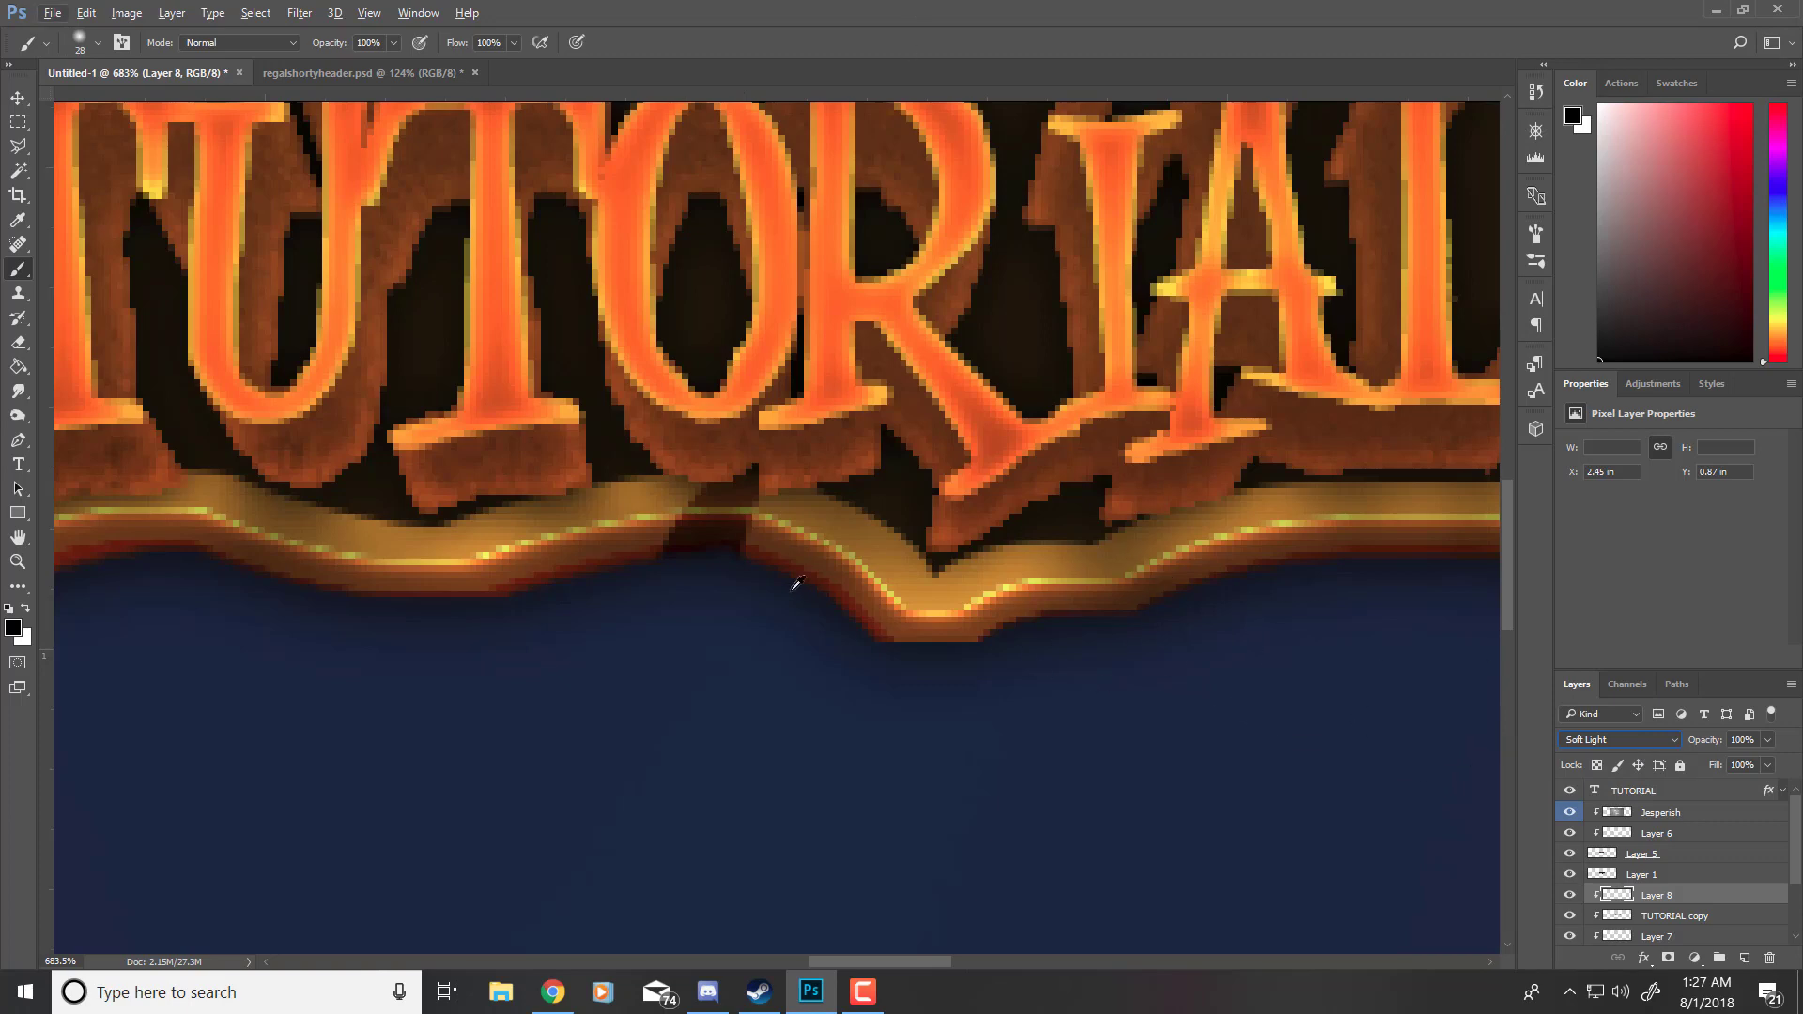
{"action": "scroll", "coordinate": [836, 606], "scroll_direction": "down", "scroll_amount": 10}
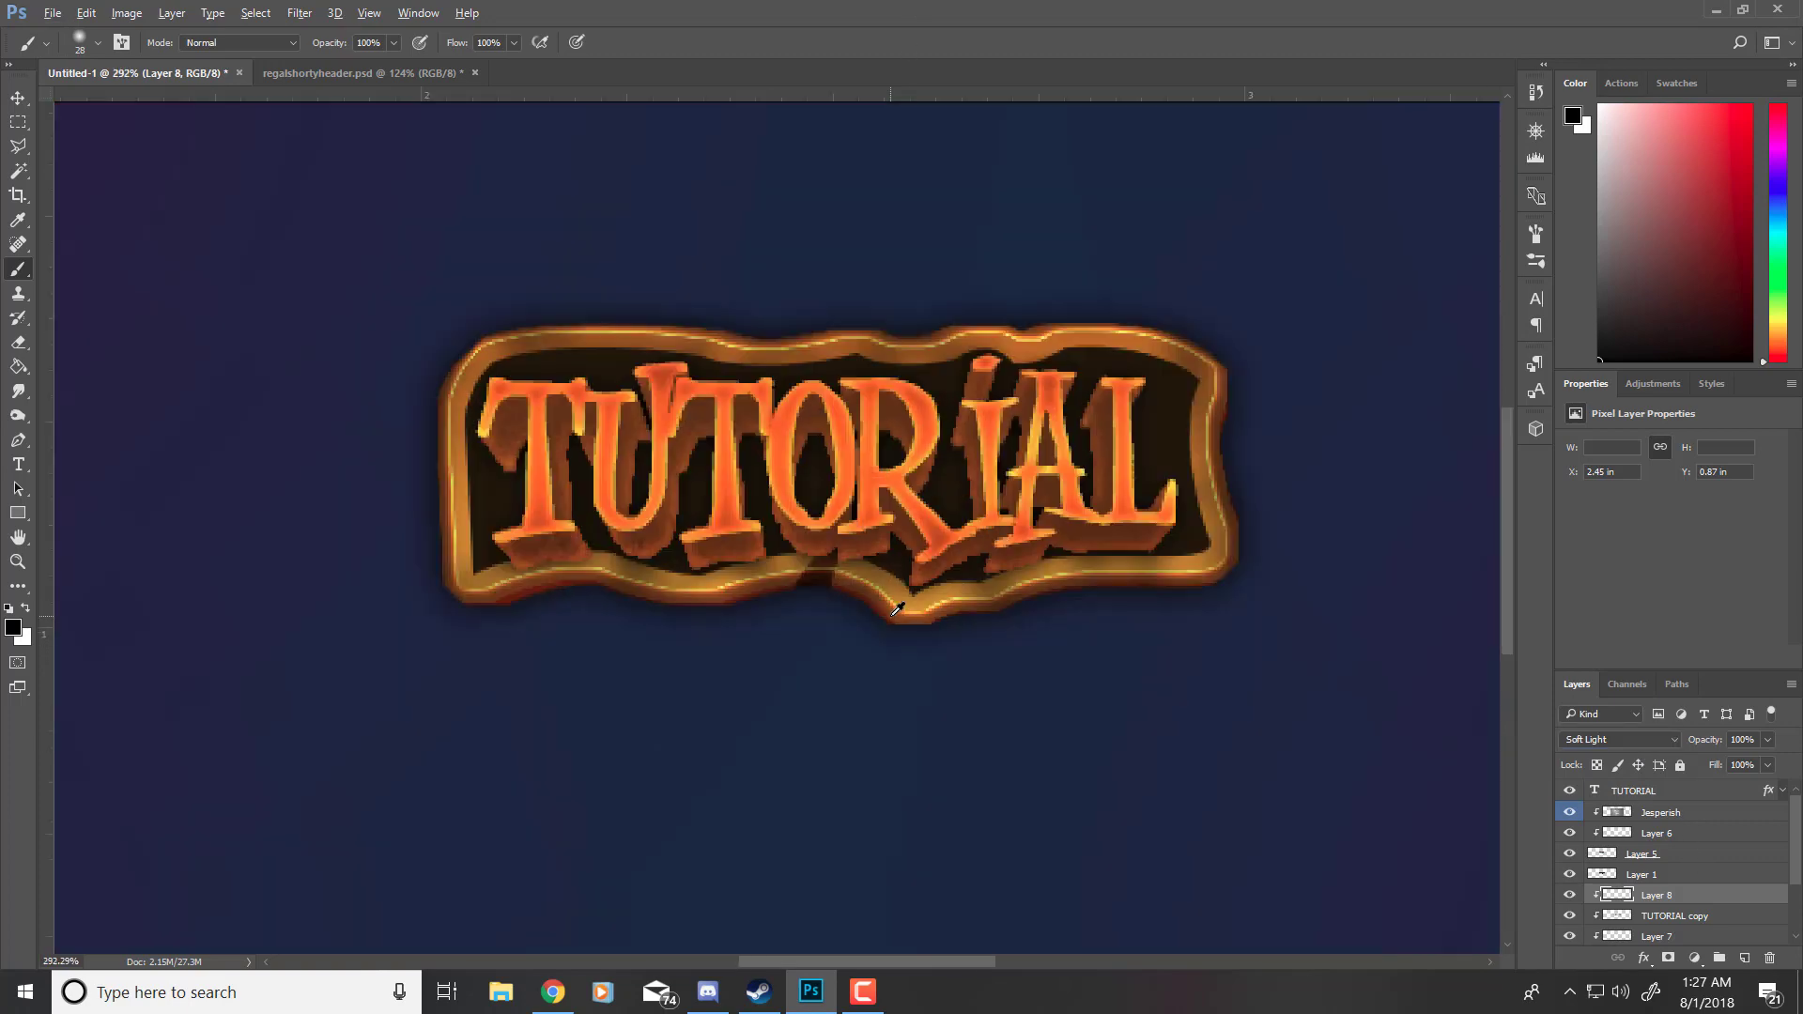
{"action": "scroll", "coordinate": [832, 615], "scroll_direction": "up", "scroll_amount": 10}
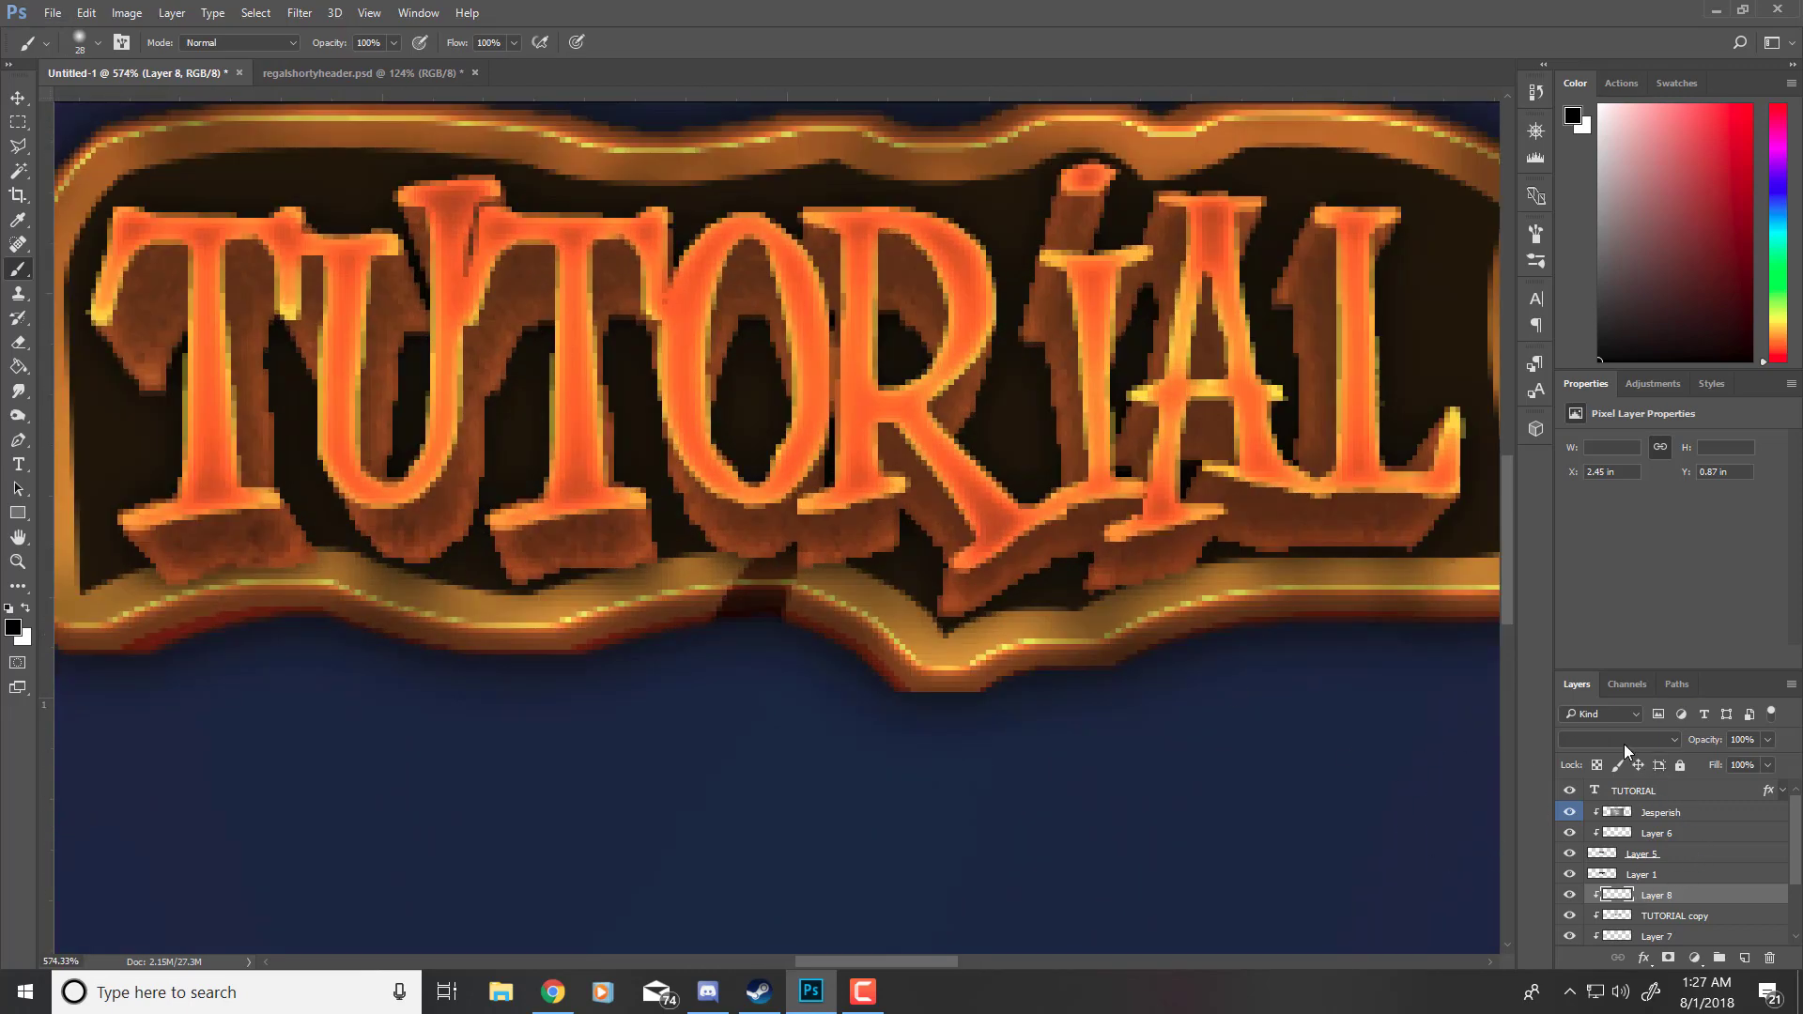
{"action": "left_click", "coordinate": [1617, 740]}
{"action": "left_click", "coordinate": [1598, 382]}
Step: Set the opacity of the black band on Layer 8 to 50%
{"action": "left_click", "coordinate": [1769, 741]}
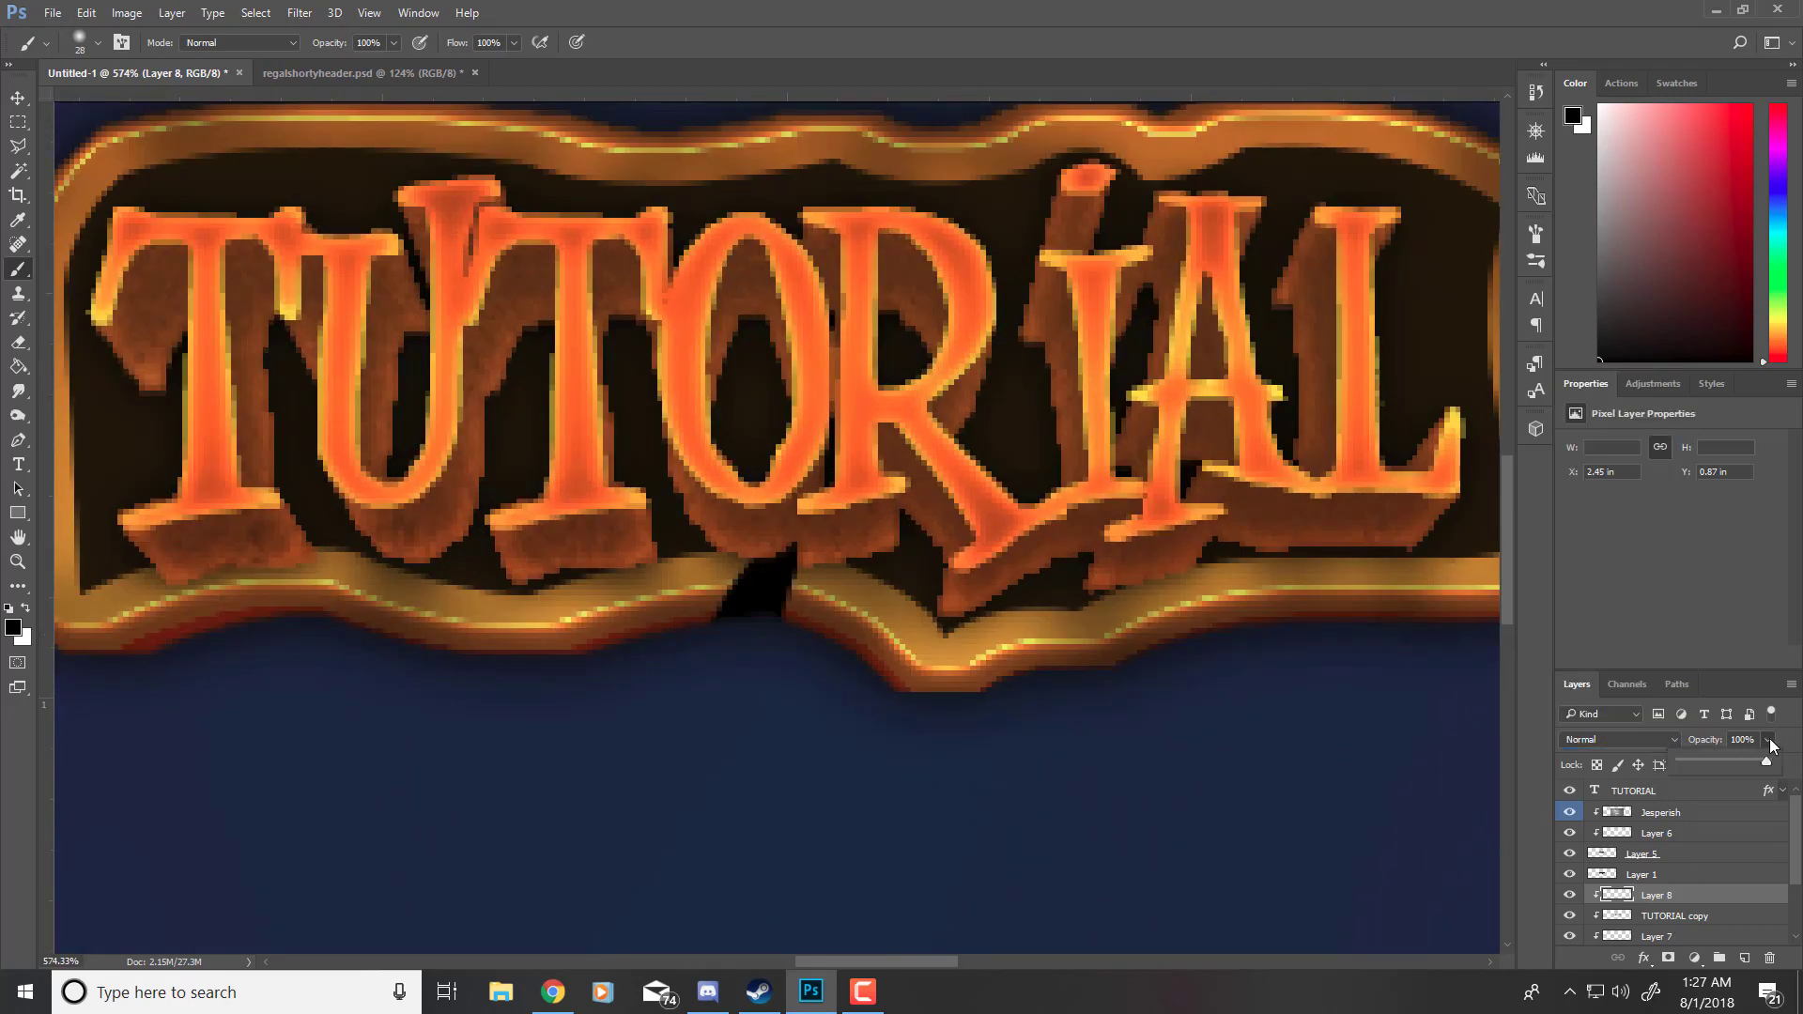
{"action": "left_click_drag", "start_coordinate": [1730, 758], "coordinate": [1726, 758]}
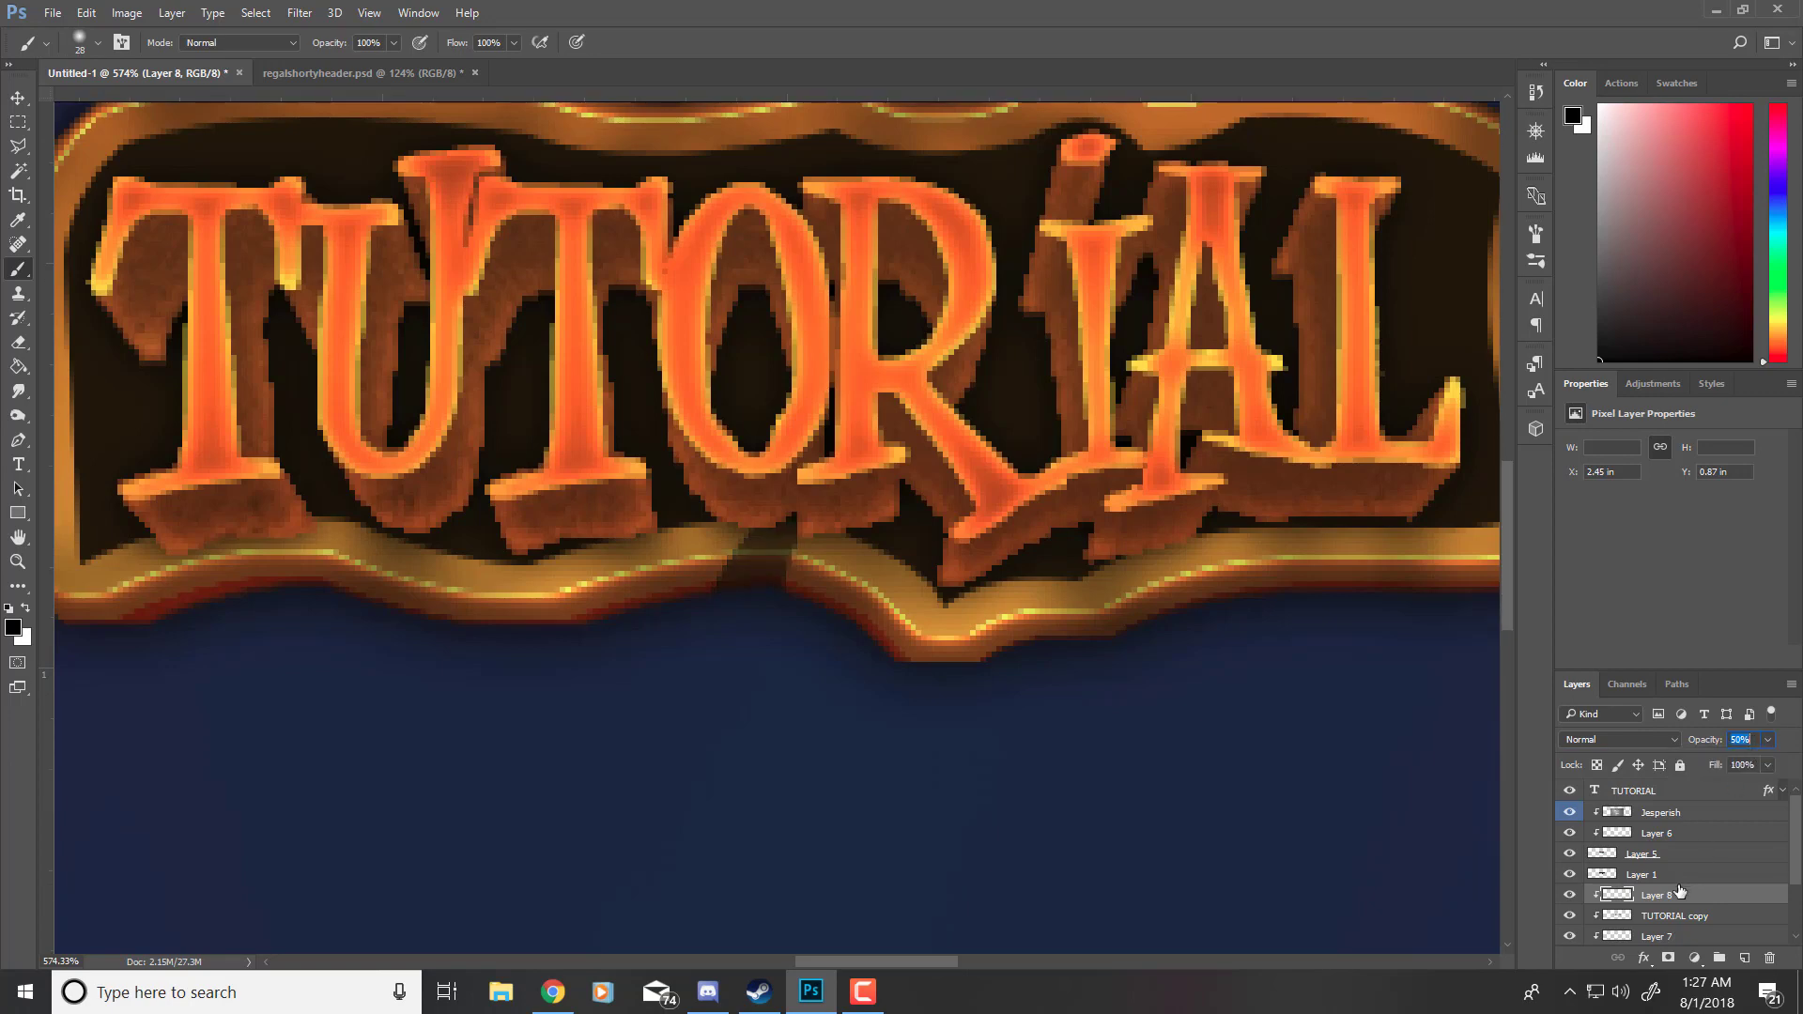
{"action": "scroll", "coordinate": [789, 561], "scroll_direction": "down", "scroll_amount": 8}
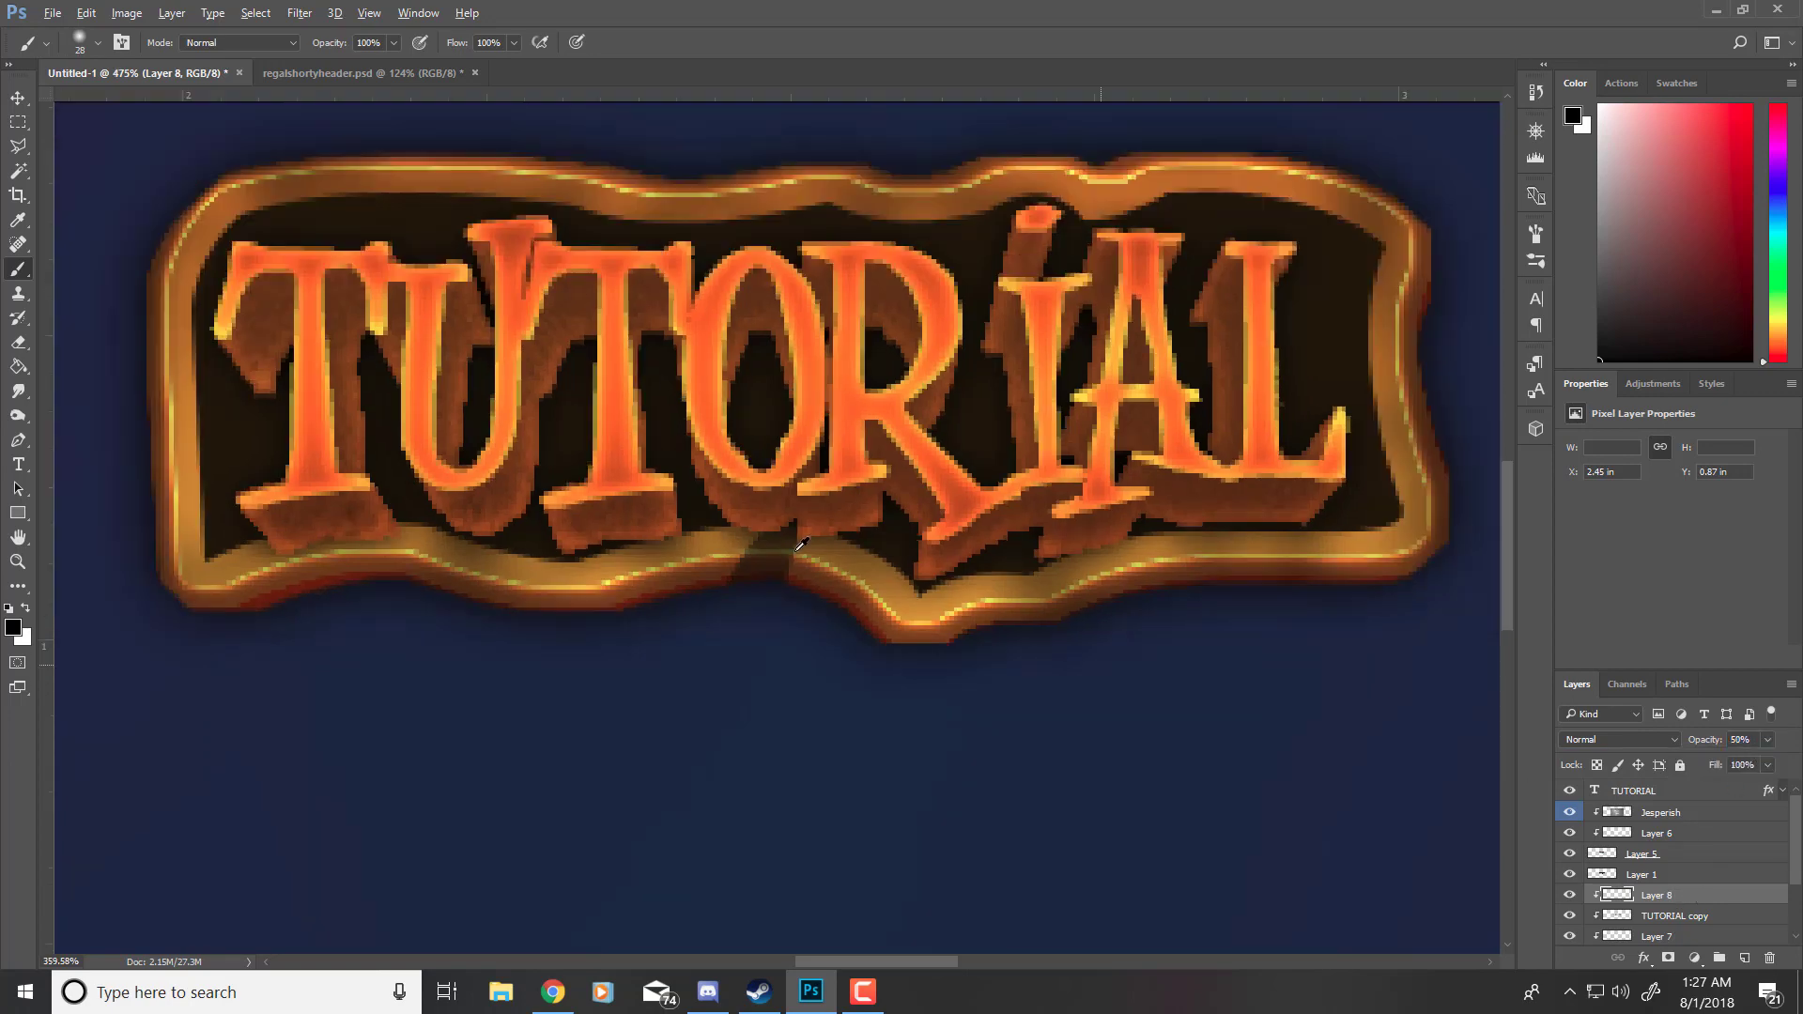
{"action": "scroll", "coordinate": [793, 552], "scroll_direction": "up", "scroll_amount": 3}
{"action": "scroll", "coordinate": [798, 545], "scroll_direction": "up", "scroll_amount": 1}
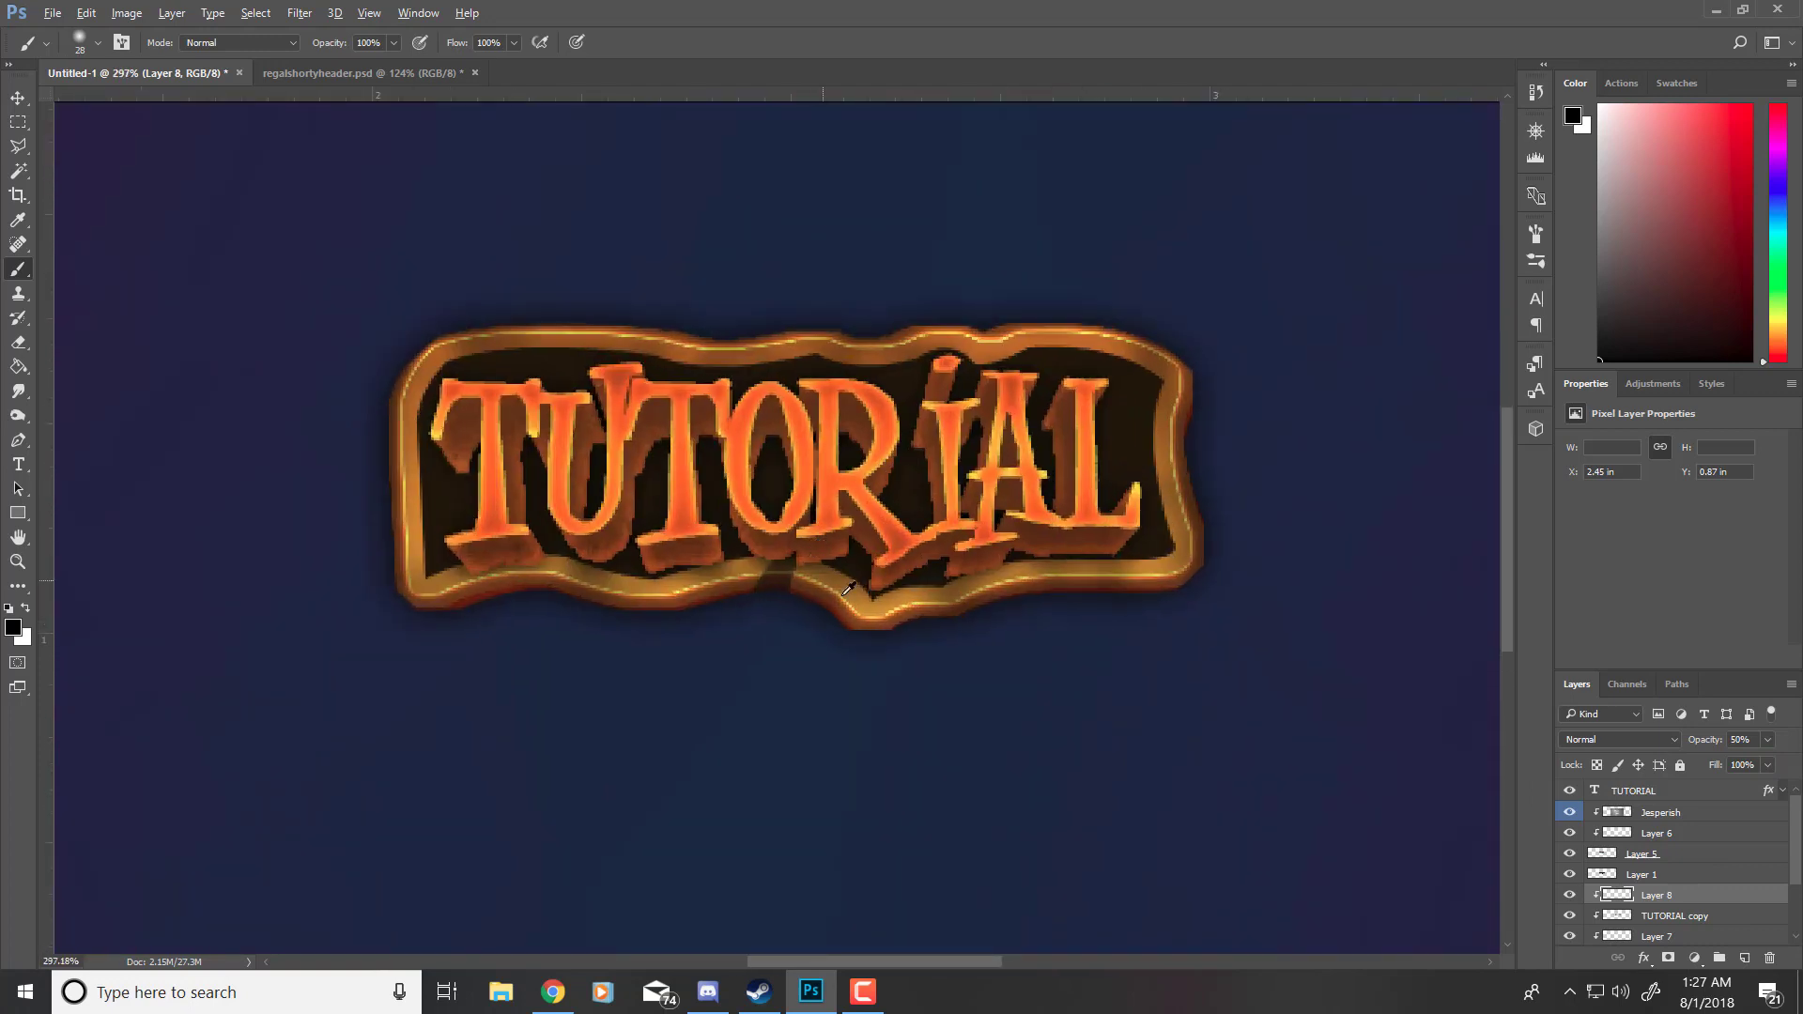
Step: Duplicate the Layer 8 band, rotate the copy across the lower border beneath the A, and clip it to the border
{"action": "key", "text": "ctrl+j"}
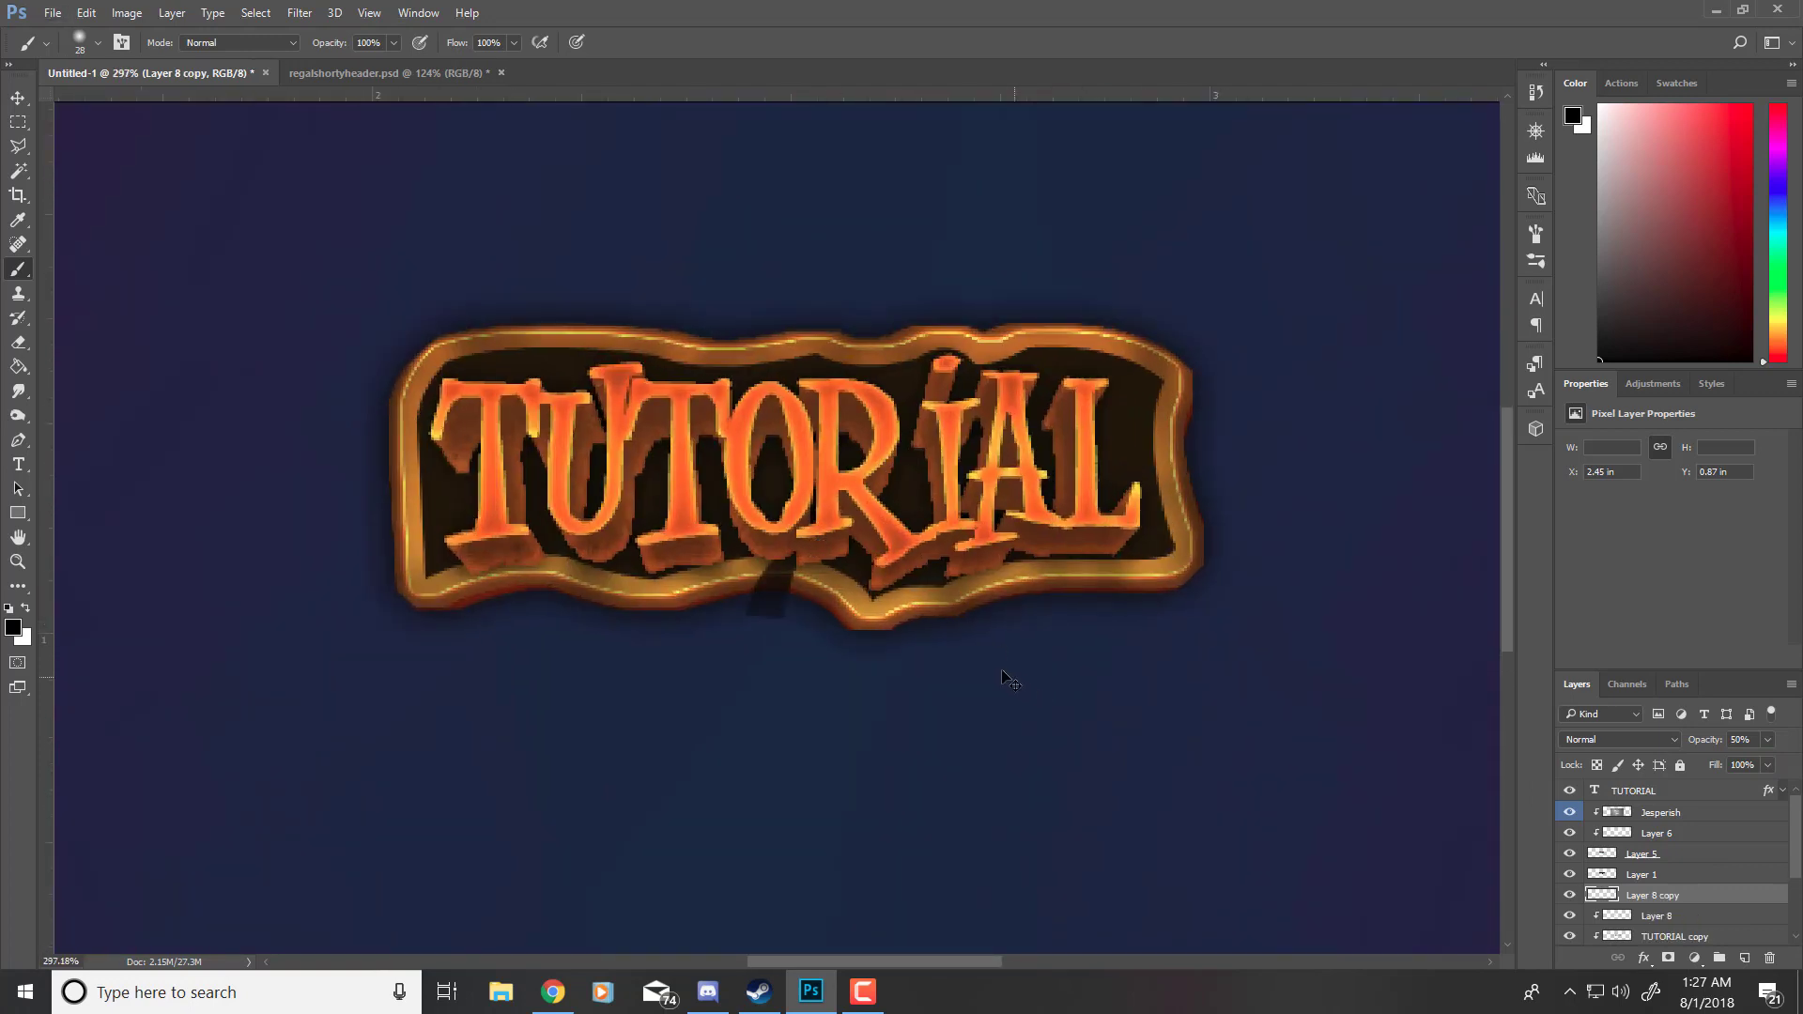
{"action": "key", "text": "ctrl+t"}
{"action": "left_click_drag", "start_coordinate": [812, 587], "coordinate": [1037, 608]}
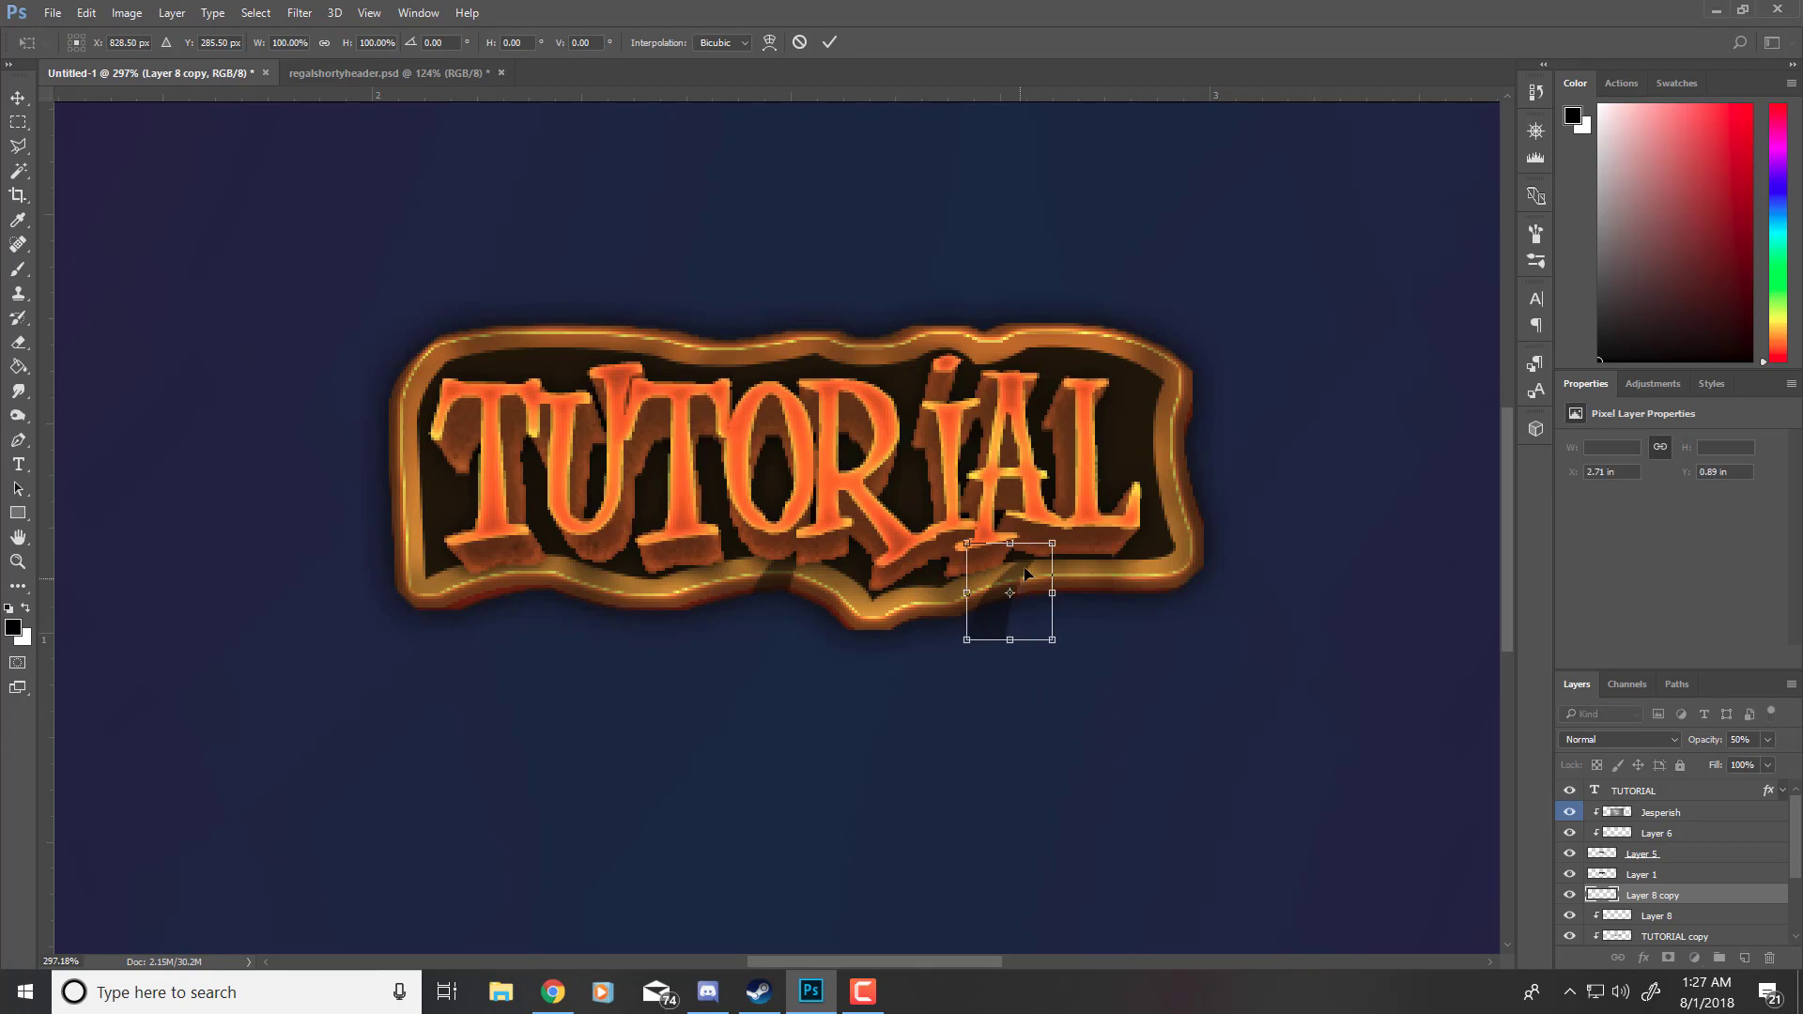
{"action": "left_click_drag", "start_coordinate": [1067, 536], "coordinate": [933, 511]}
{"action": "key", "text": "Return"}
{"action": "right_click", "coordinate": [1655, 894]}
{"action": "left_click", "coordinate": [1423, 427]}
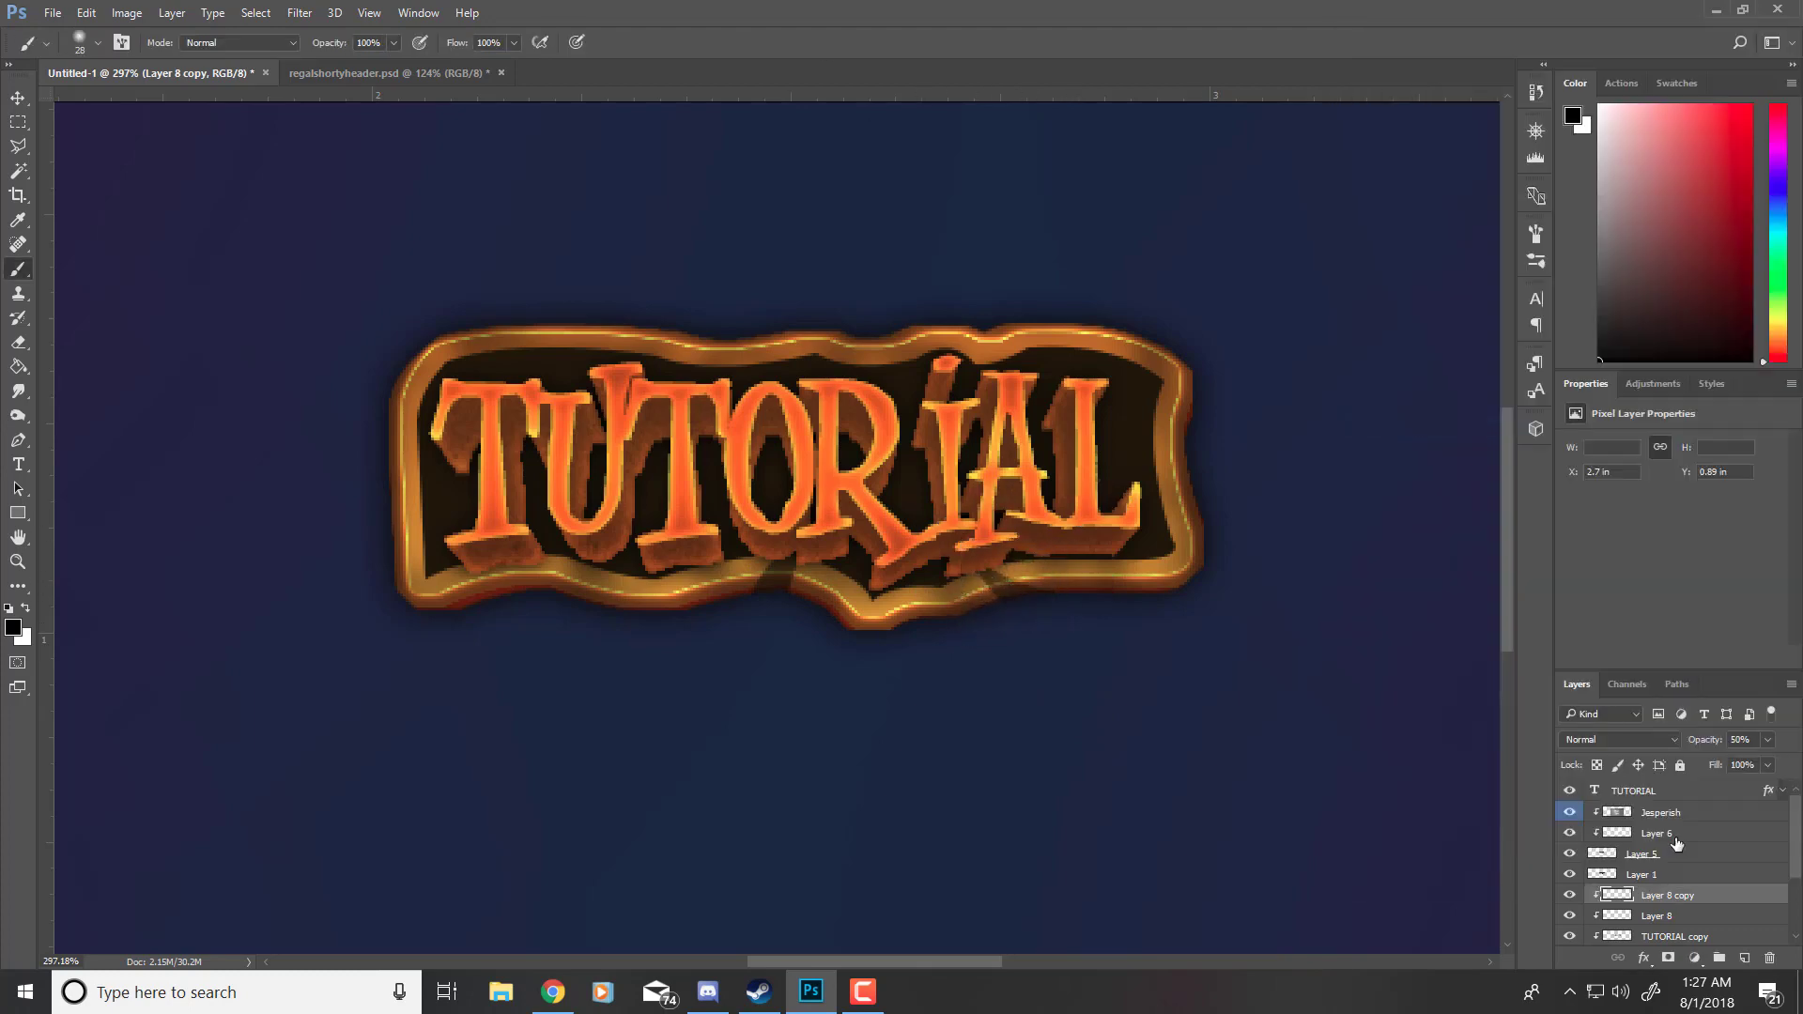
Step: Add two more clipped band copies, one on the lower border beneath the first U and one on the left border
{"action": "key", "text": "ctrl+j"}
{"action": "key", "text": "ctrl+t"}
{"action": "key", "text": "ctrl+j"}
{"action": "key", "text": "ctrl+t"}
{"action": "right_click", "coordinate": [1655, 891]}
{"action": "left_click", "coordinate": [1423, 427]}
Step: Duplicate the band again, flip the copy horizontally over the border's upper-left corner, and clip it to the border
{"action": "key", "text": "ctrl+j"}
{"action": "key", "text": "ctrl+t"}
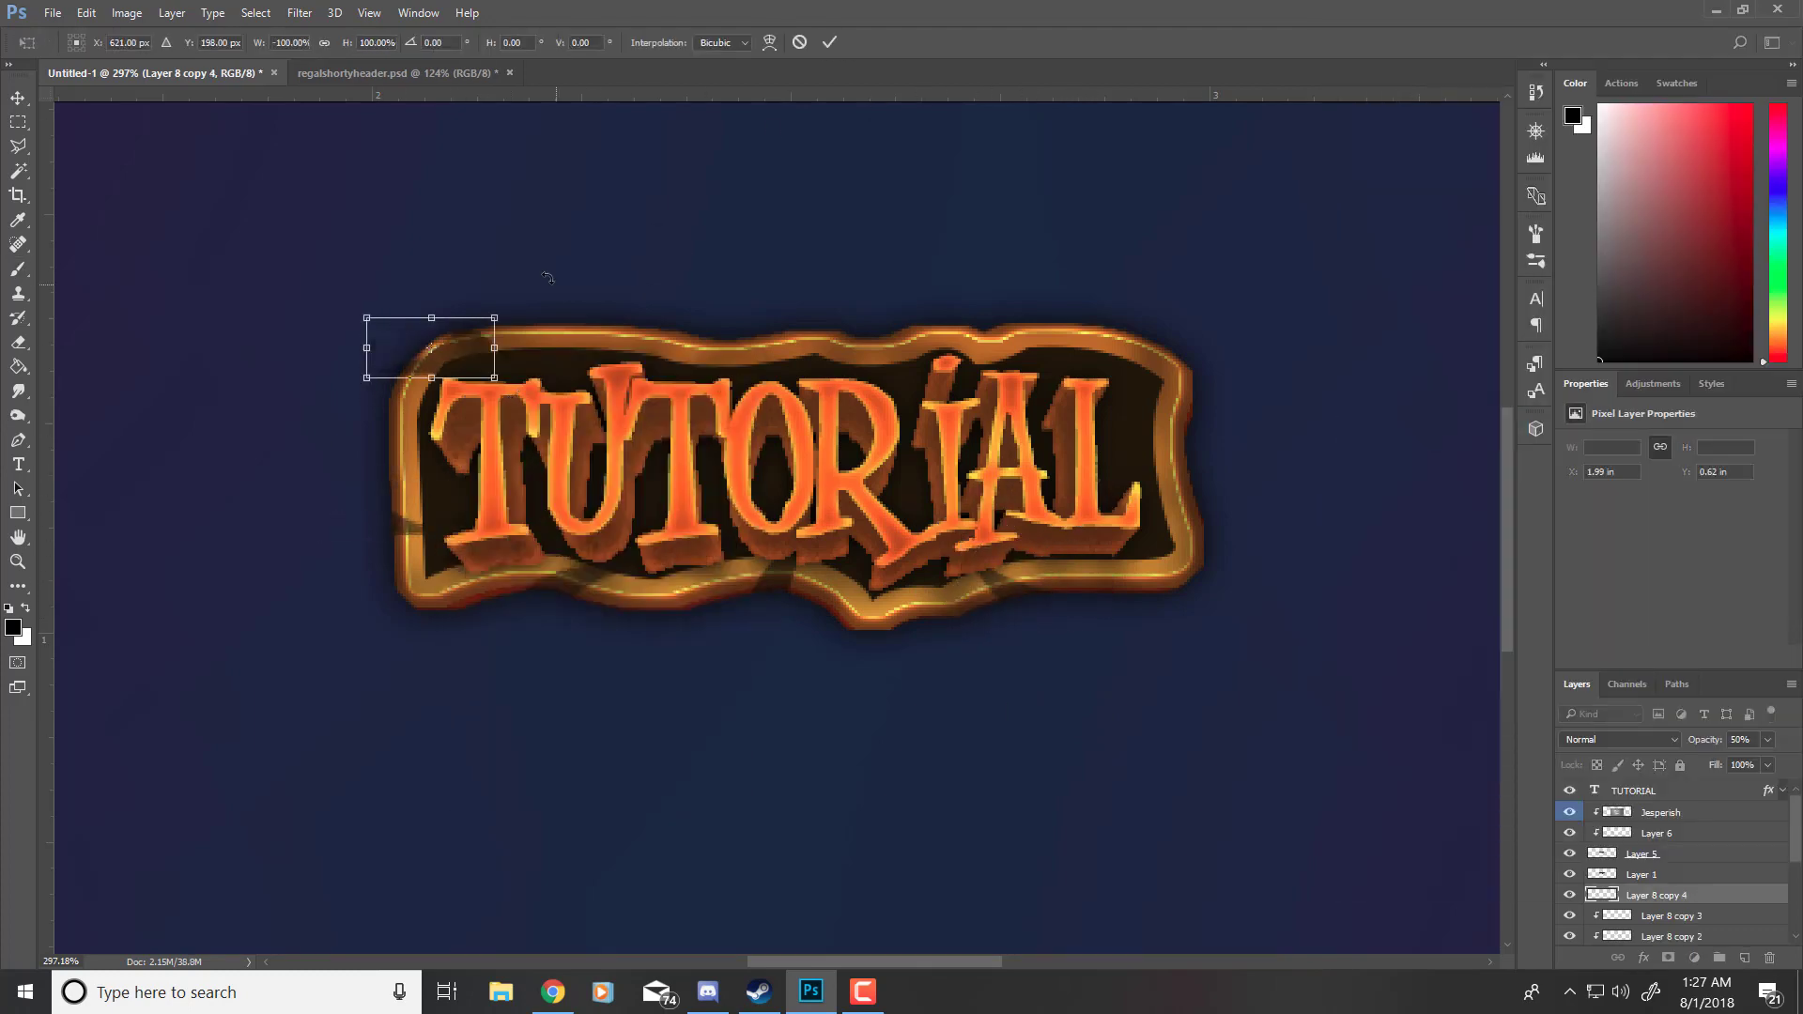
{"action": "key", "text": "Return"}
{"action": "right_click", "coordinate": [1655, 894]}
{"action": "left_click", "coordinate": [1423, 427]}
Step: Duplicate the band four more times and place the copies, rotated to fit, along the upper and right border
{"action": "key", "text": "ctrl+j"}
{"action": "key", "text": "ctrl+t"}
{"action": "left_click", "coordinate": [830, 44]}
{"action": "key", "text": "ctrl+j"}
{"action": "key", "text": "ctrl+t"}
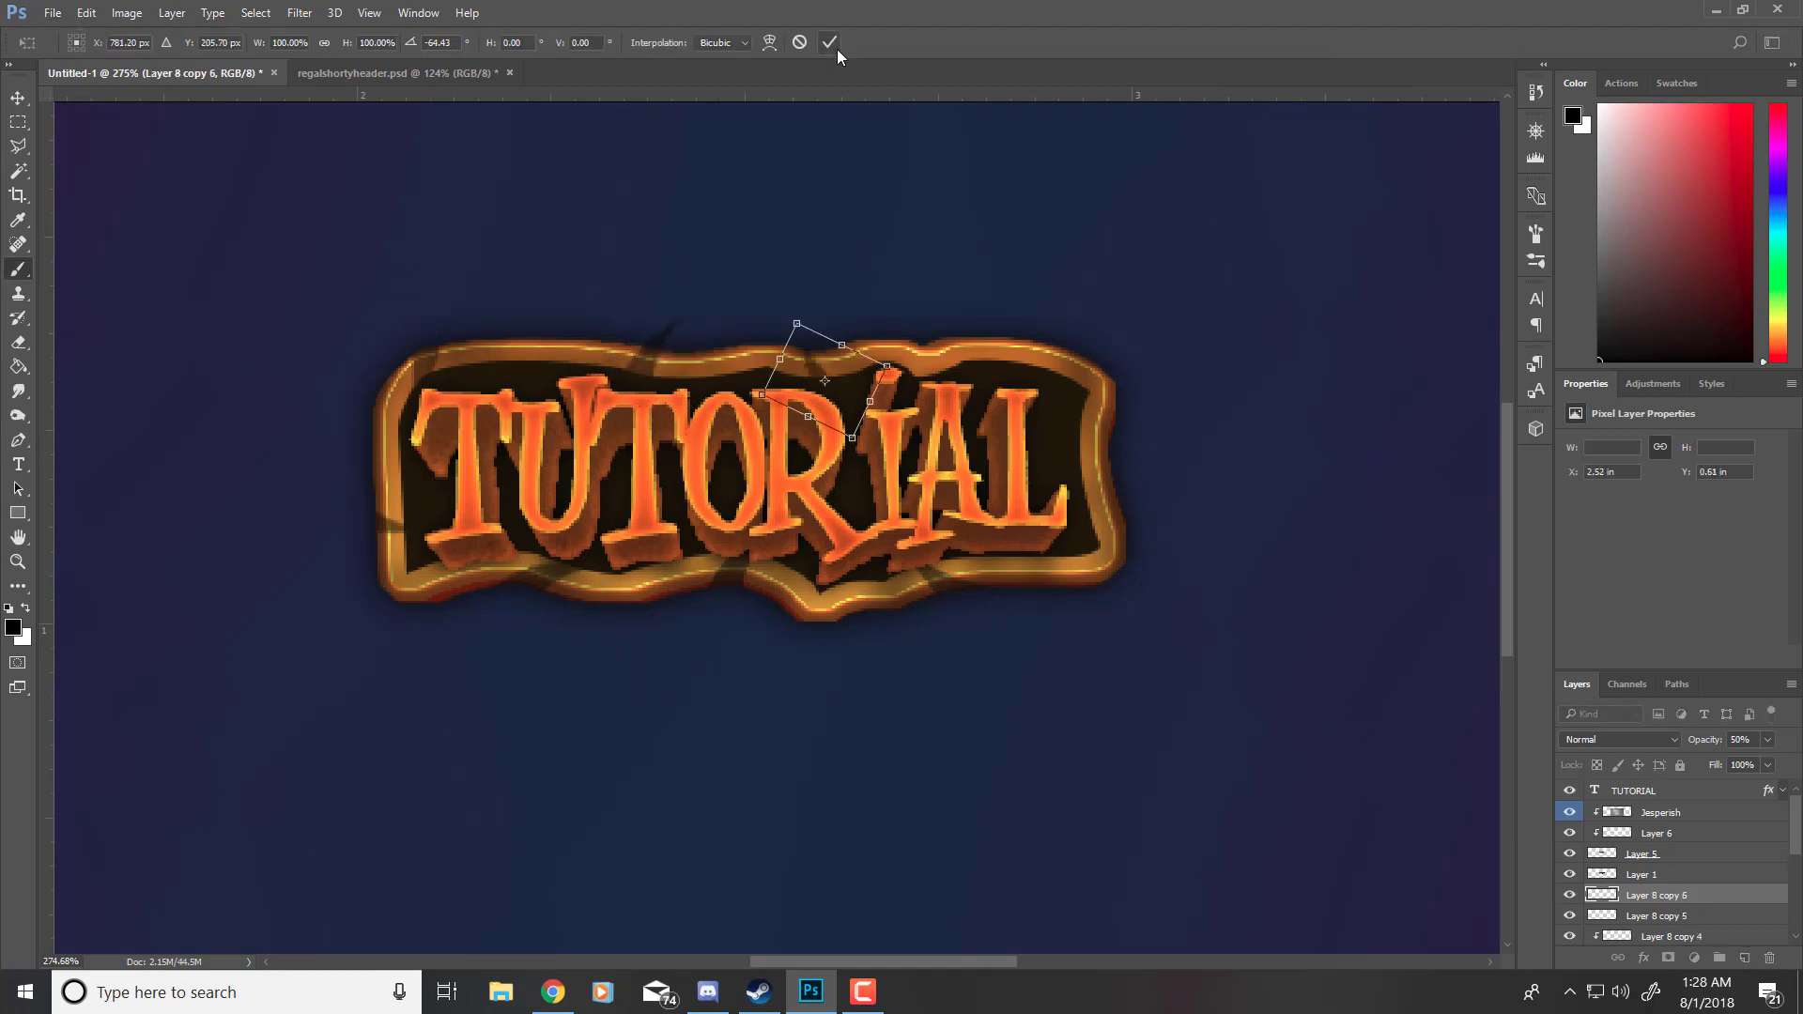
{"action": "left_click", "coordinate": [831, 43]}
{"action": "key", "text": "ctrl+j"}
{"action": "key", "text": "ctrl+t"}
Step: Clip Layer 8 copy 5 through Layer 8 copy 8 to the orange border
{"action": "left_click", "coordinate": [1662, 848], "text": "shift"}
{"action": "right_click", "coordinate": [1665, 838]}
{"action": "left_click", "coordinate": [1282, 505]}
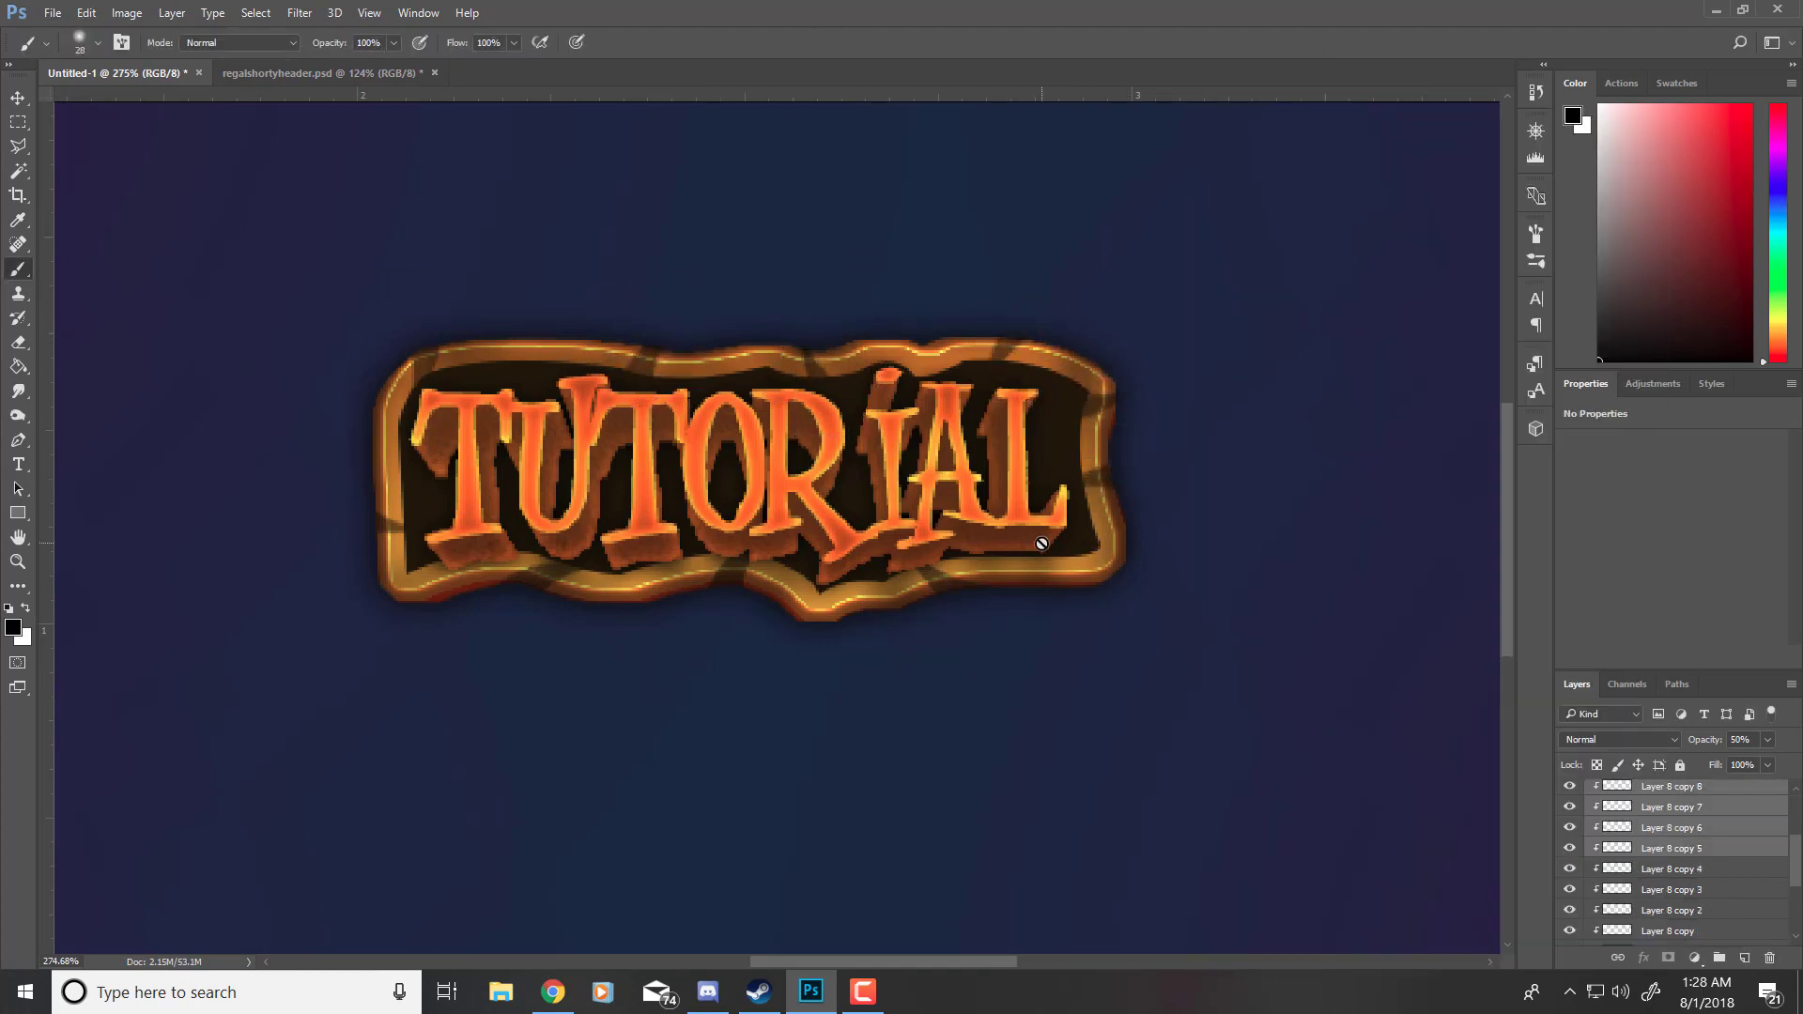
{"action": "scroll", "coordinate": [810, 529], "scroll_direction": "down", "scroll_amount": 4}
{"action": "scroll", "coordinate": [810, 529], "scroll_direction": "down", "scroll_amount": 2}
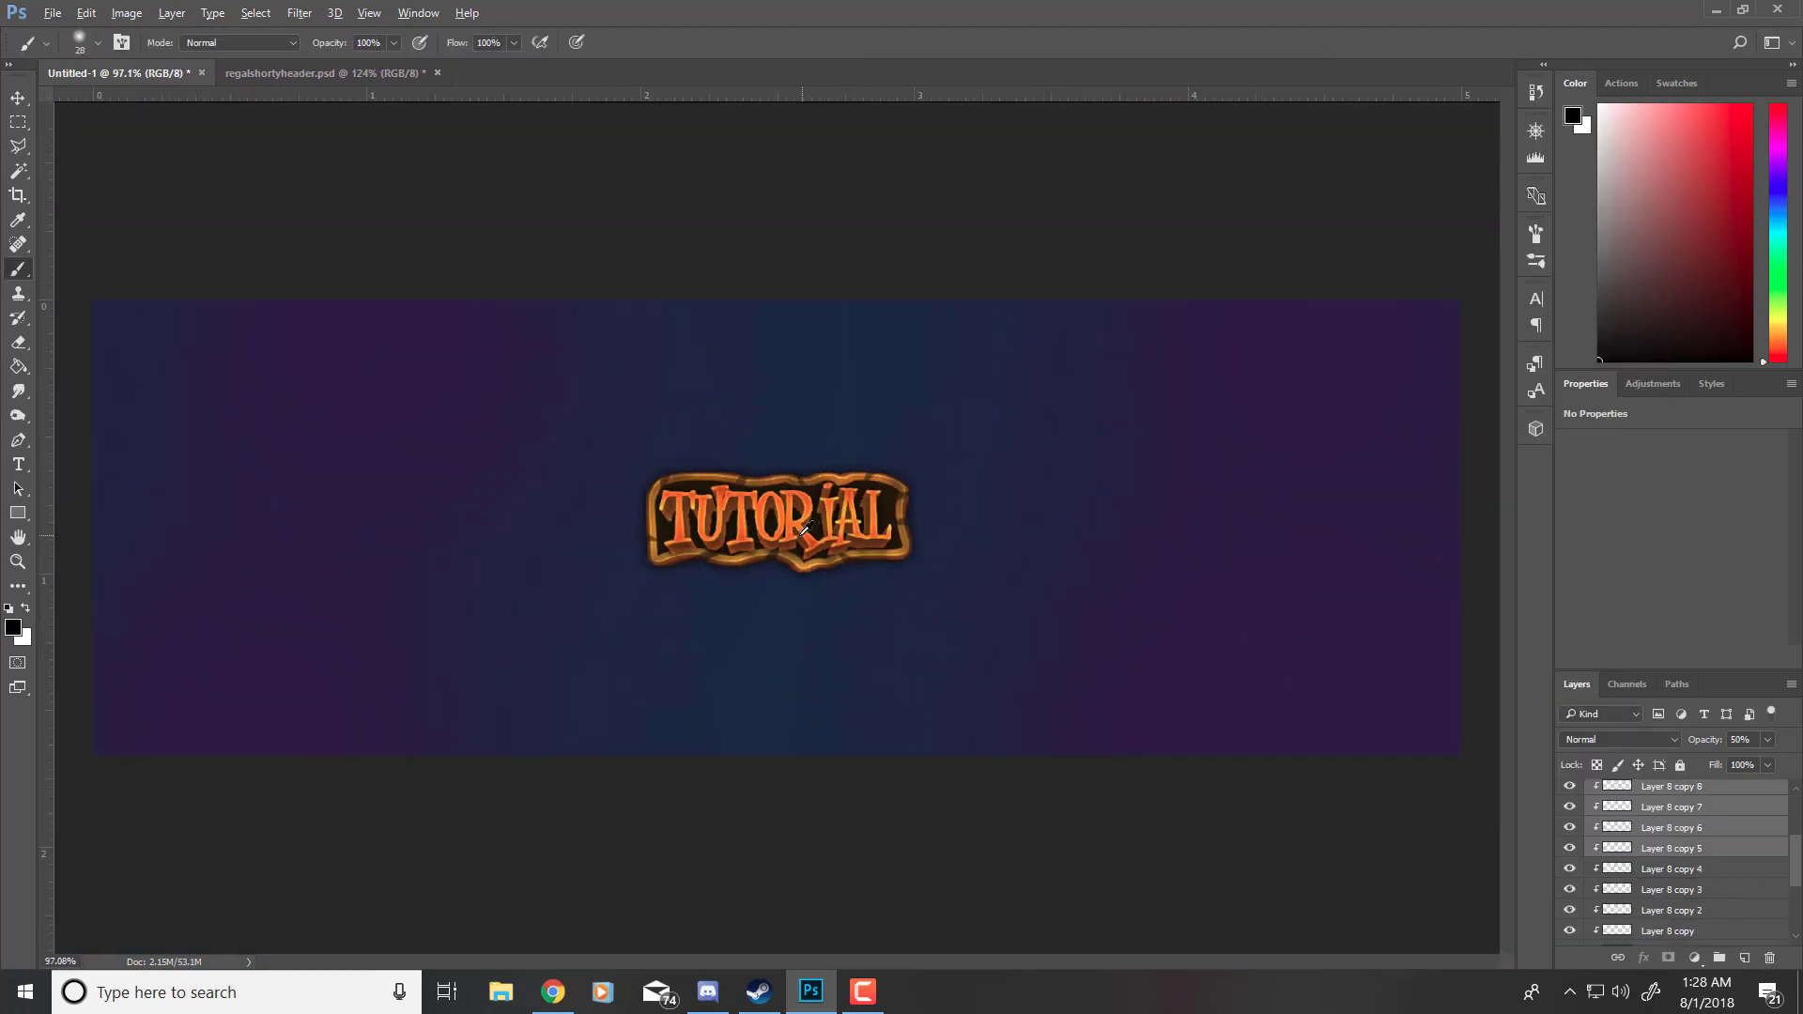
{"action": "scroll", "coordinate": [798, 530], "scroll_direction": "up", "scroll_amount": 5}
{"action": "scroll", "coordinate": [797, 529], "scroll_direction": "up", "scroll_amount": 1}
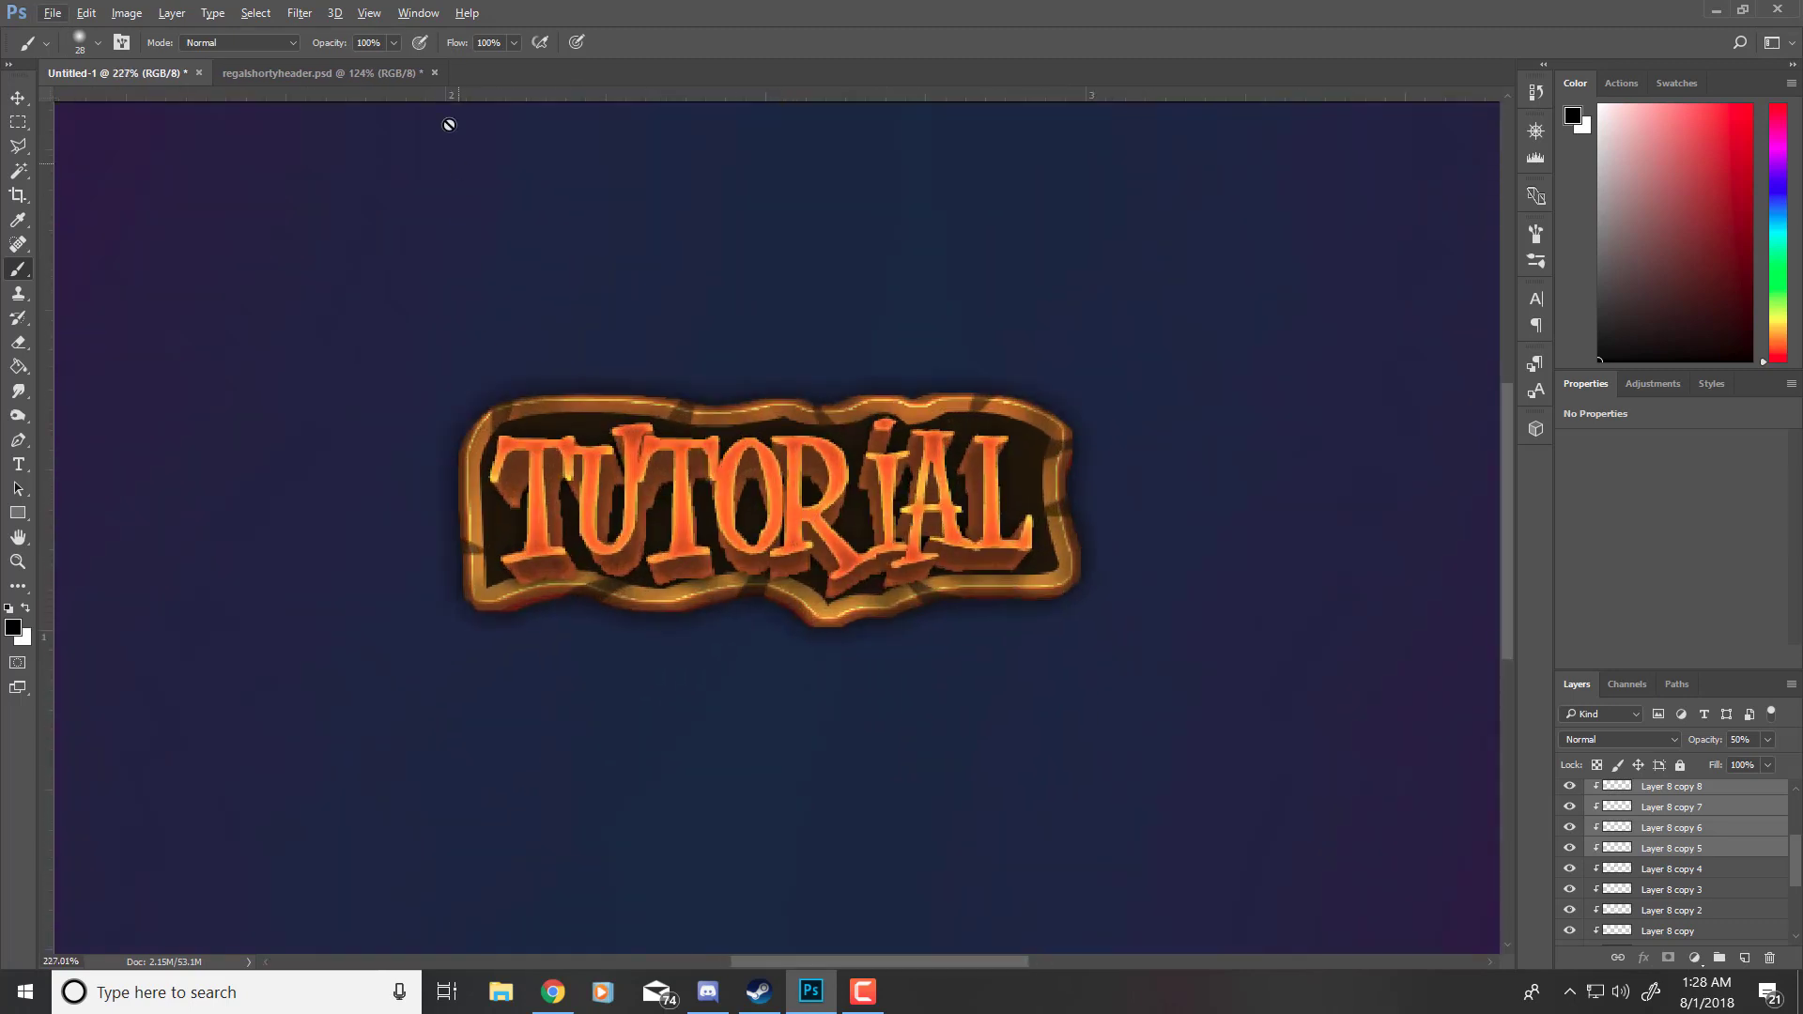
Step: Copy the Jesperish texture layer from the Text group of regalshortyheader.psd into the TUTORIAL document, directly above Layer 8 copy 9
{"action": "left_click", "coordinate": [362, 69]}
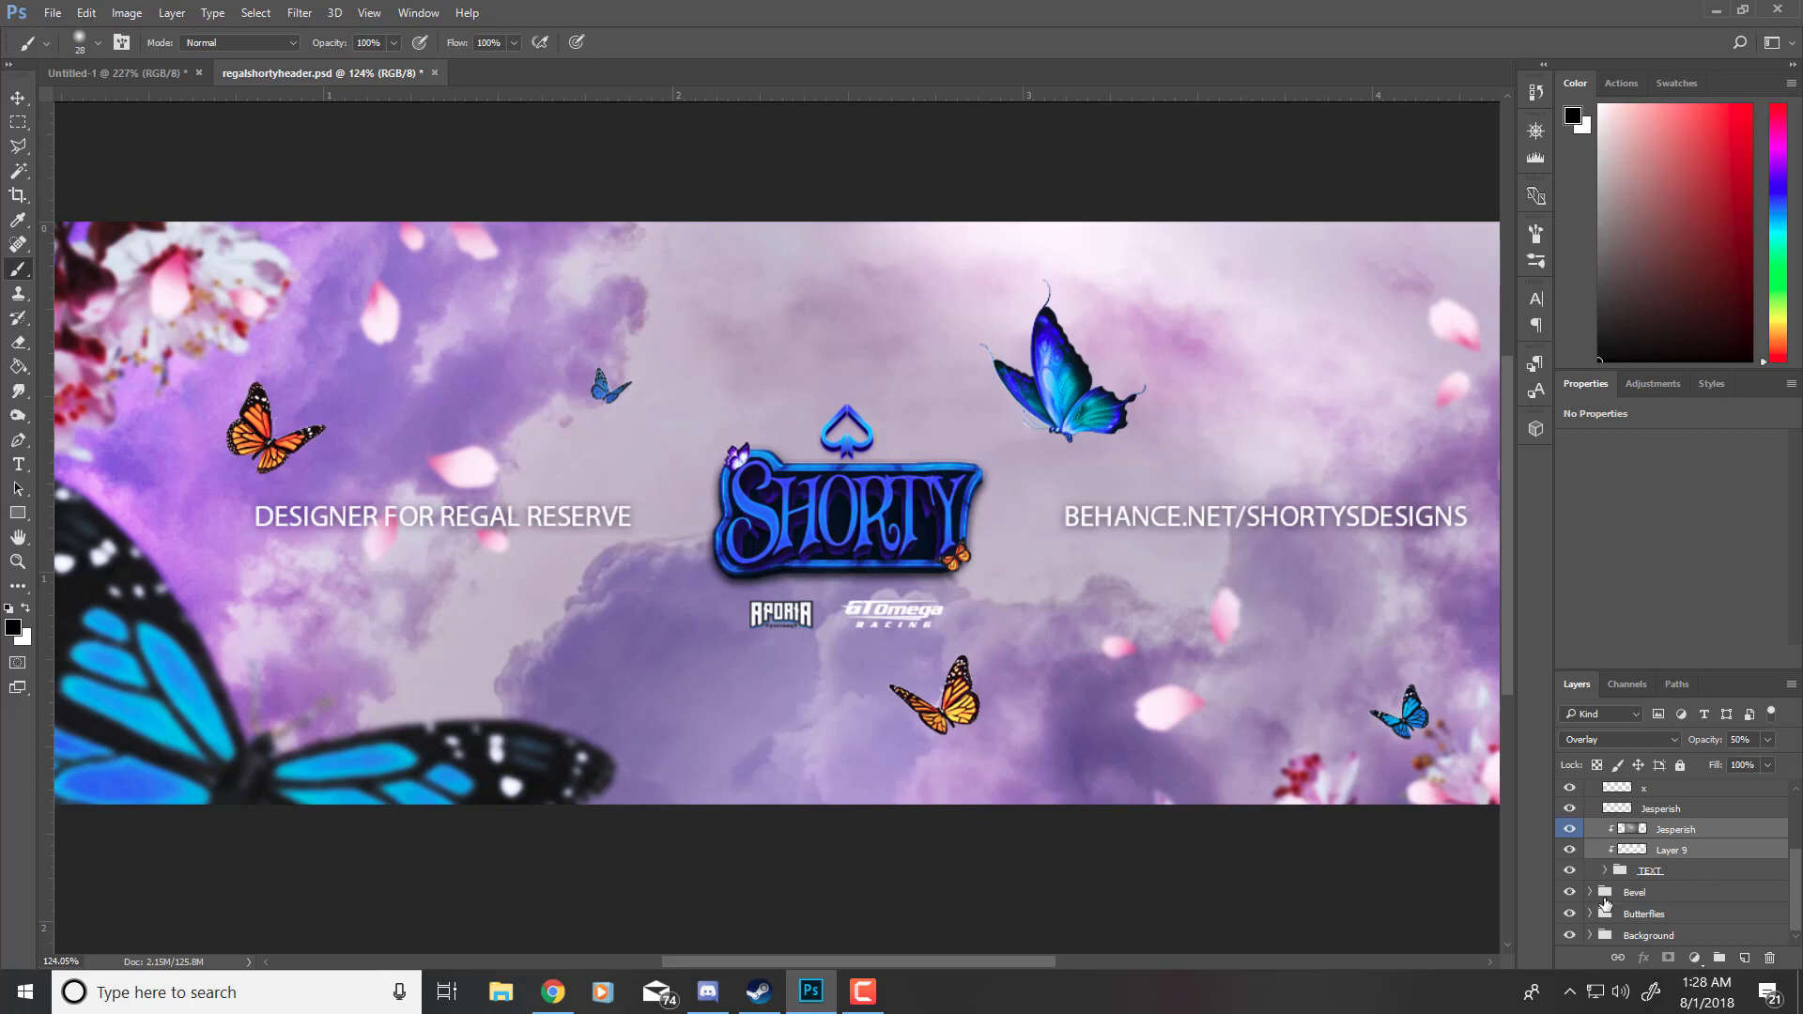
{"action": "scroll", "coordinate": [1600, 868], "scroll_direction": "up", "scroll_amount": 1}
{"action": "left_click", "coordinate": [1594, 833]}
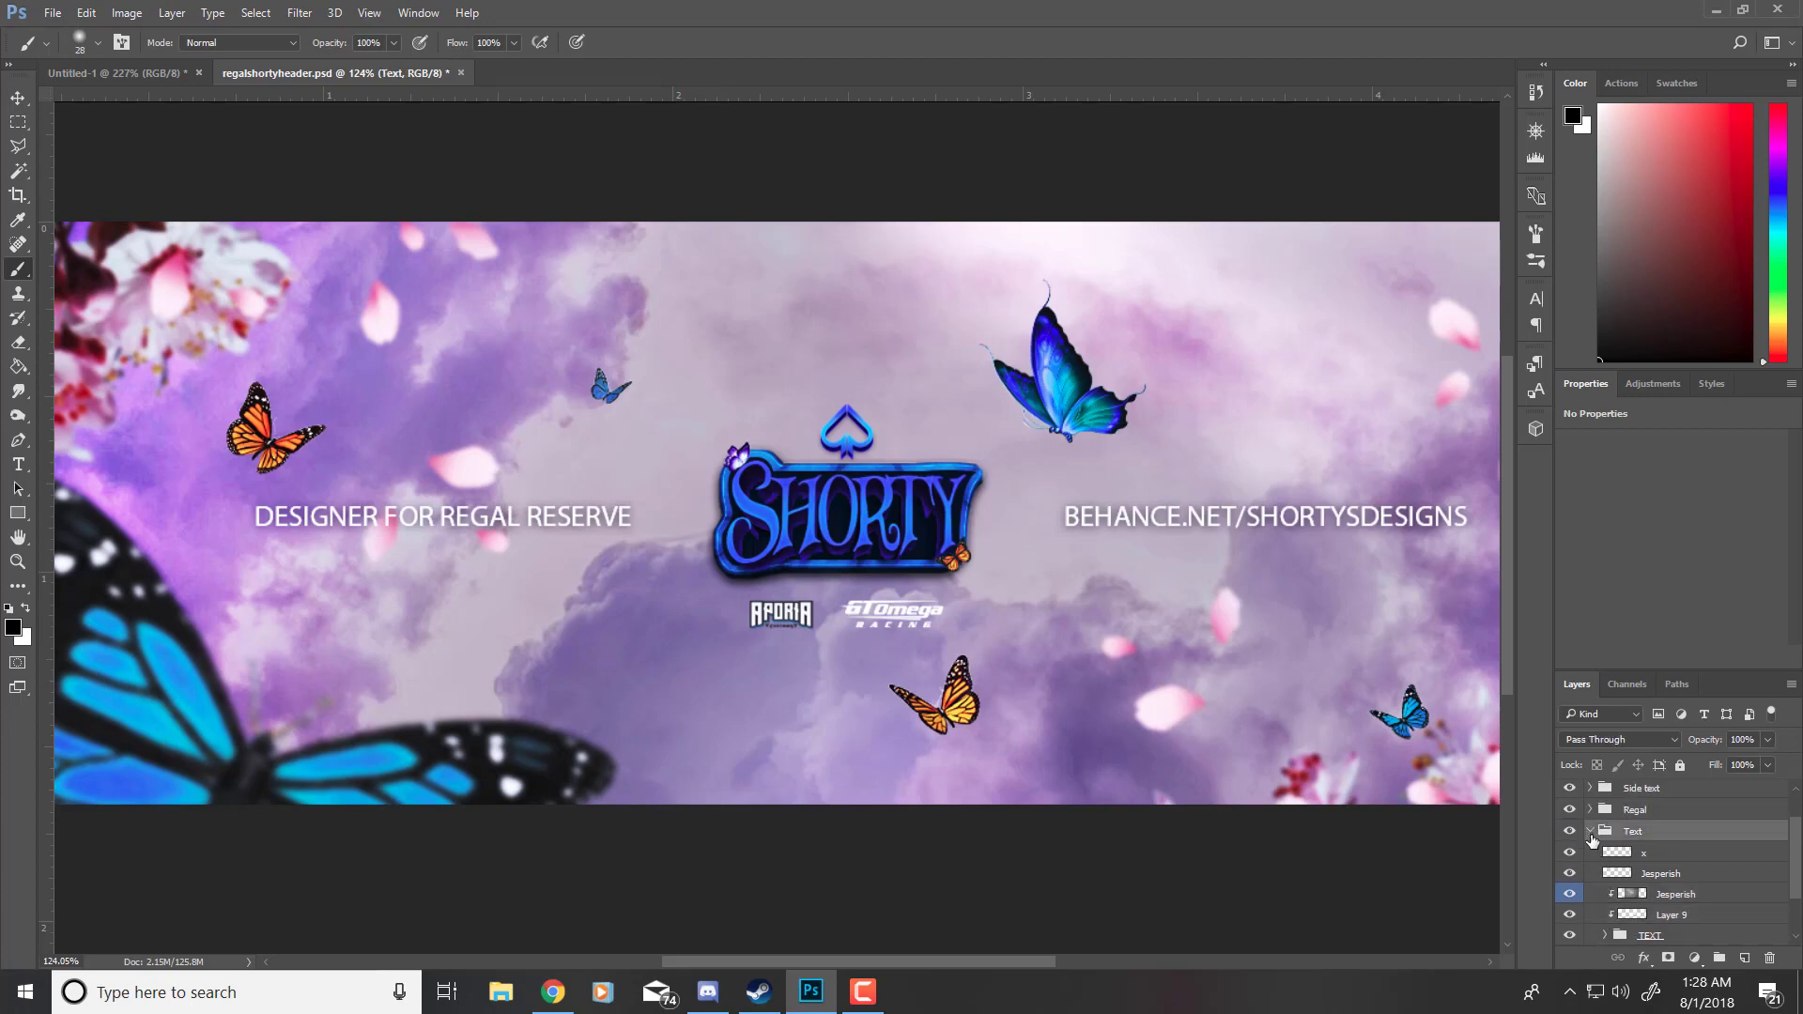
{"action": "left_click", "coordinate": [1591, 832]}
{"action": "left_click", "coordinate": [1591, 892]}
{"action": "scroll", "coordinate": [1597, 873], "scroll_direction": "down", "scroll_amount": 1}
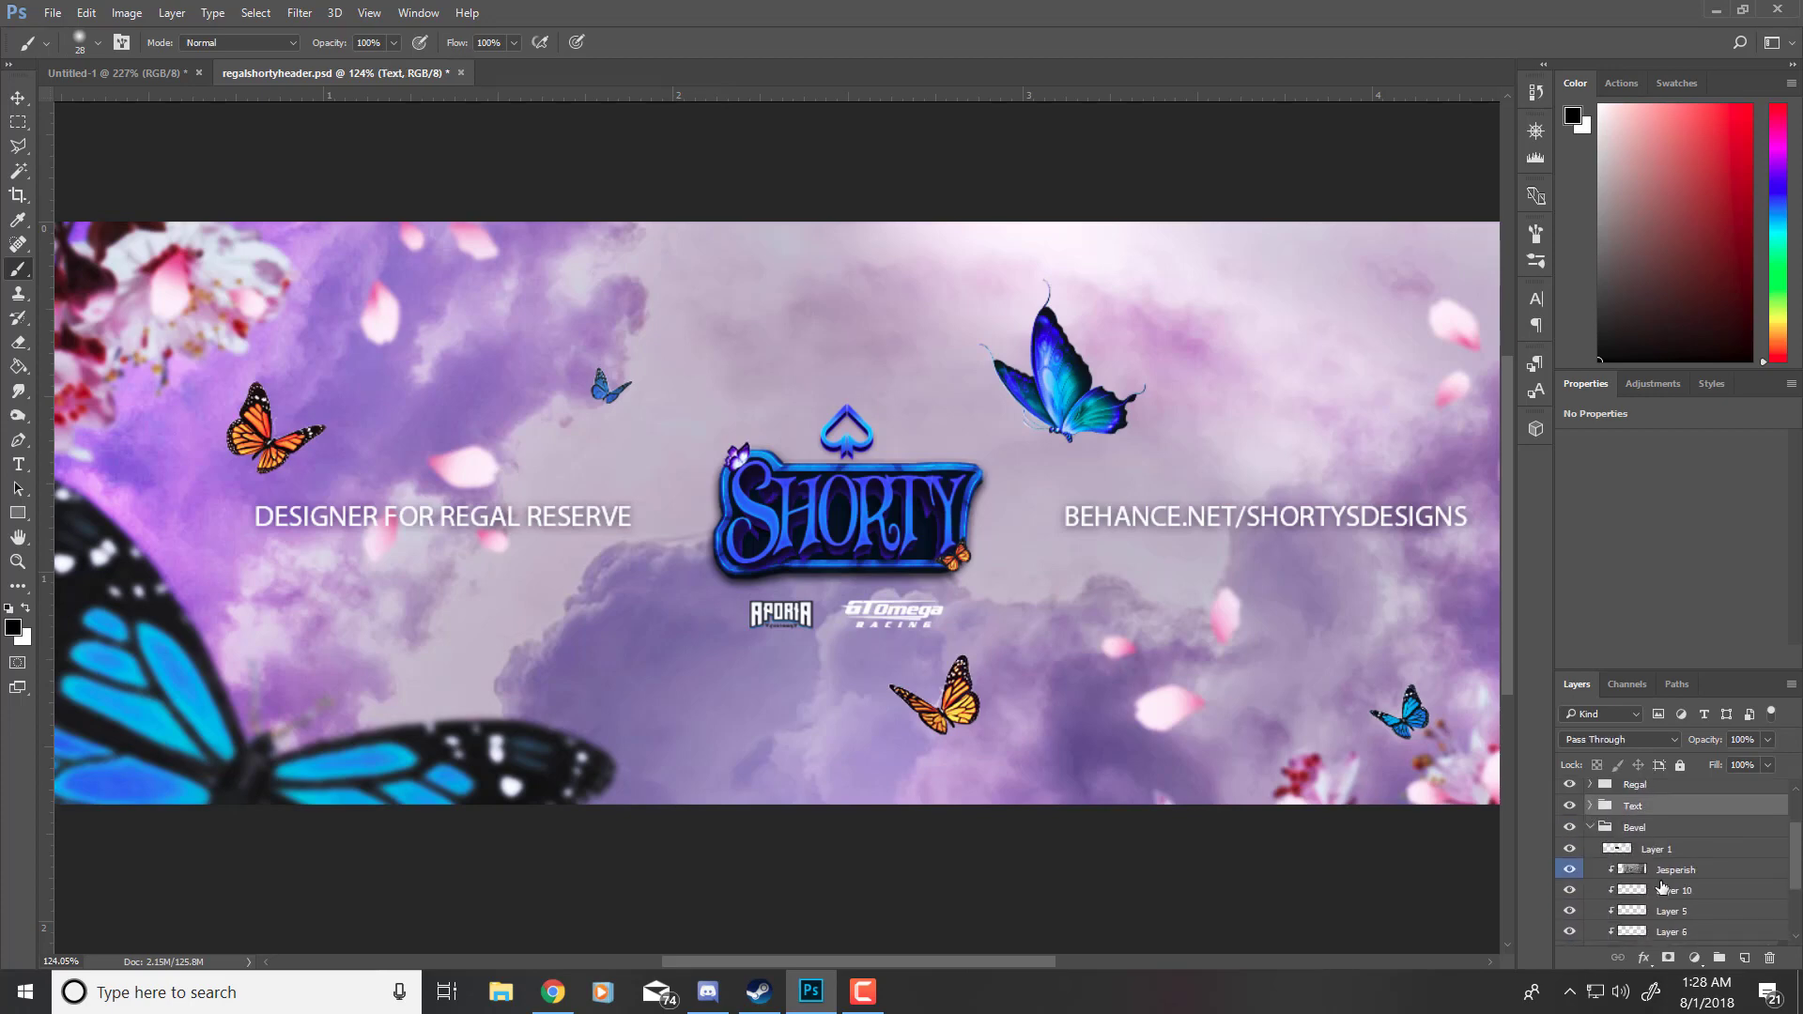
{"action": "left_click", "coordinate": [1633, 889]}
{"action": "left_click", "coordinate": [1653, 872]}
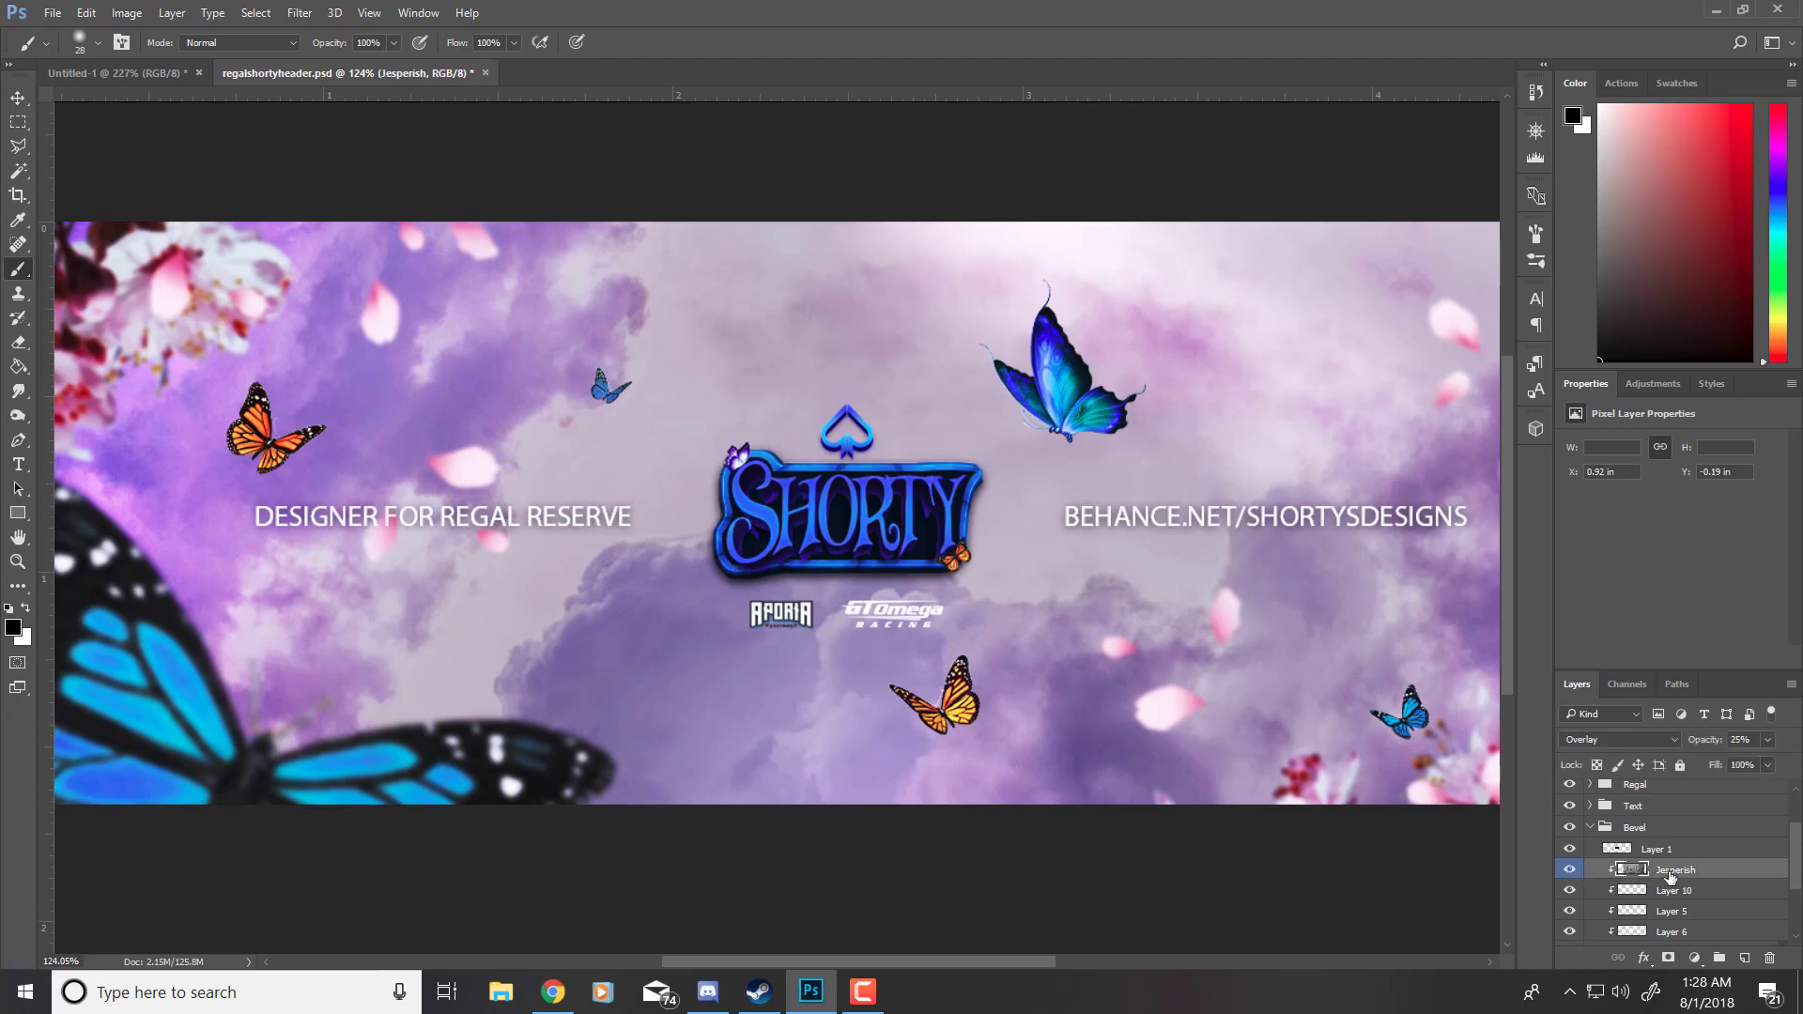
{"action": "left_click_drag", "start_coordinate": [696, 413], "coordinate": [844, 520]}
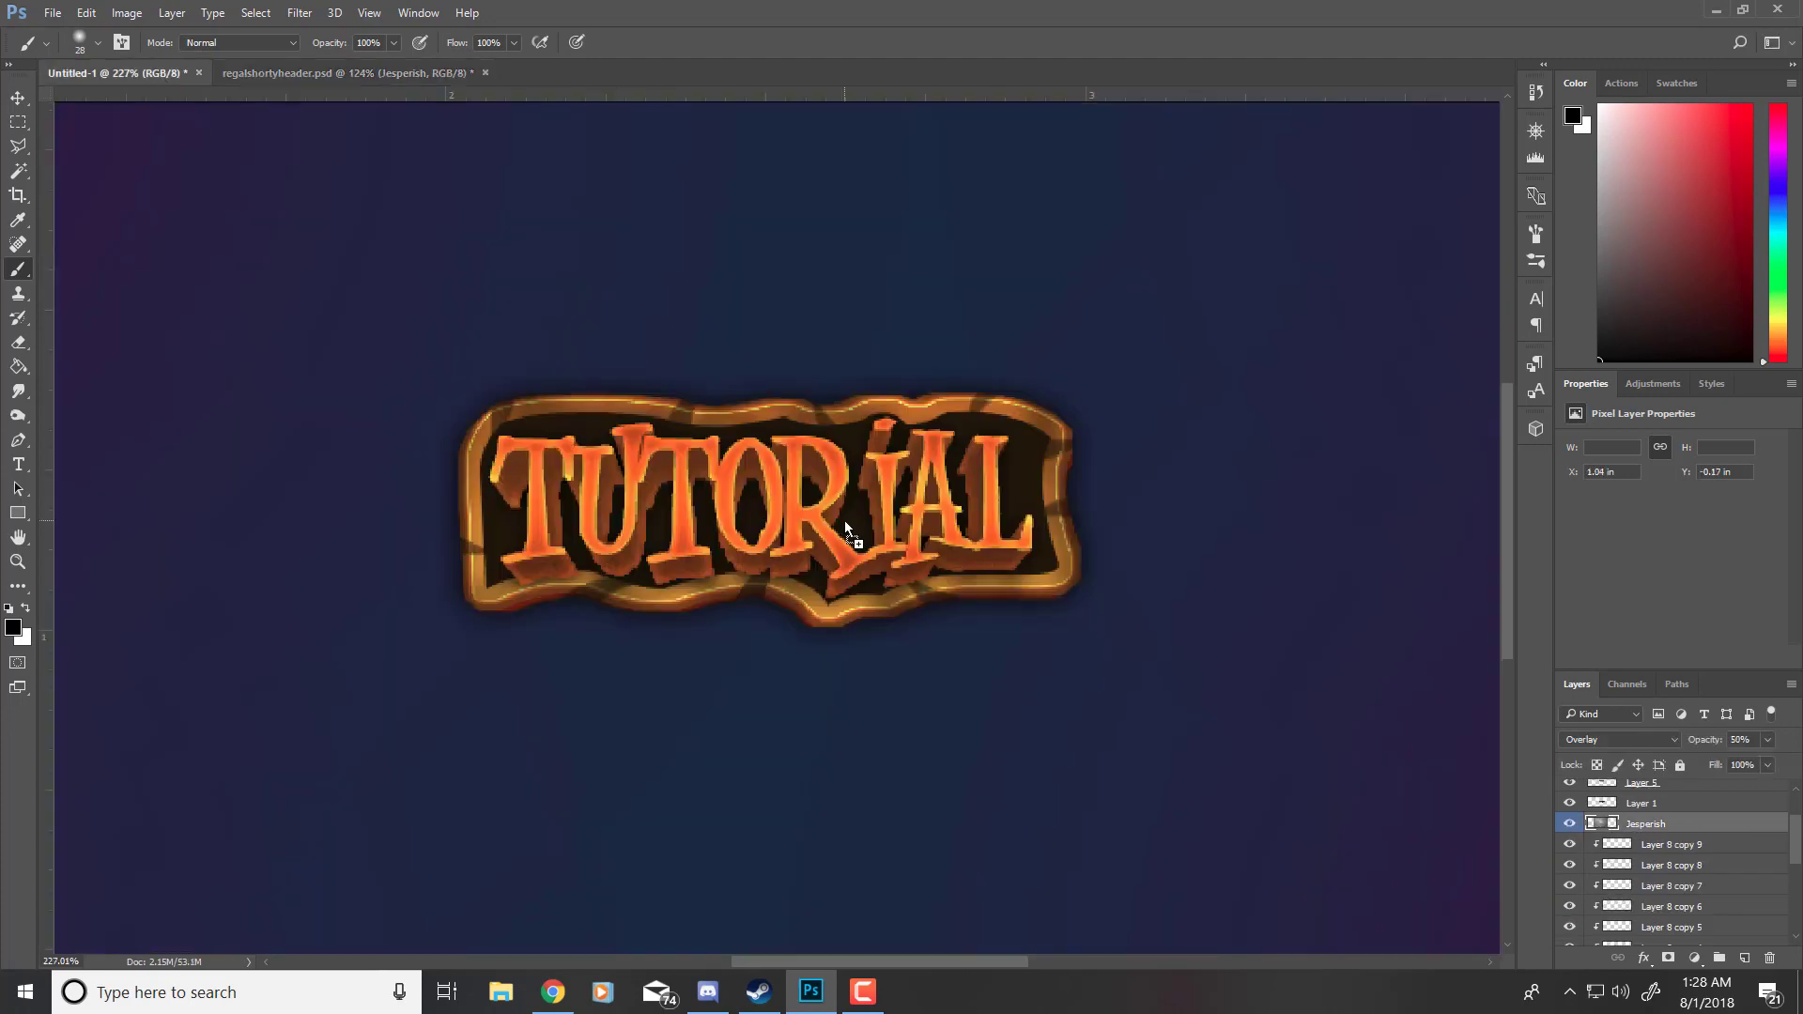
Step: Shift the Jesperish texture about 0.5 in to the right over the logo and clip it to the orange border
{"action": "key", "text": "ctrl+t"}
{"action": "left_click_drag", "start_coordinate": [863, 600], "coordinate": [1186, 602]}
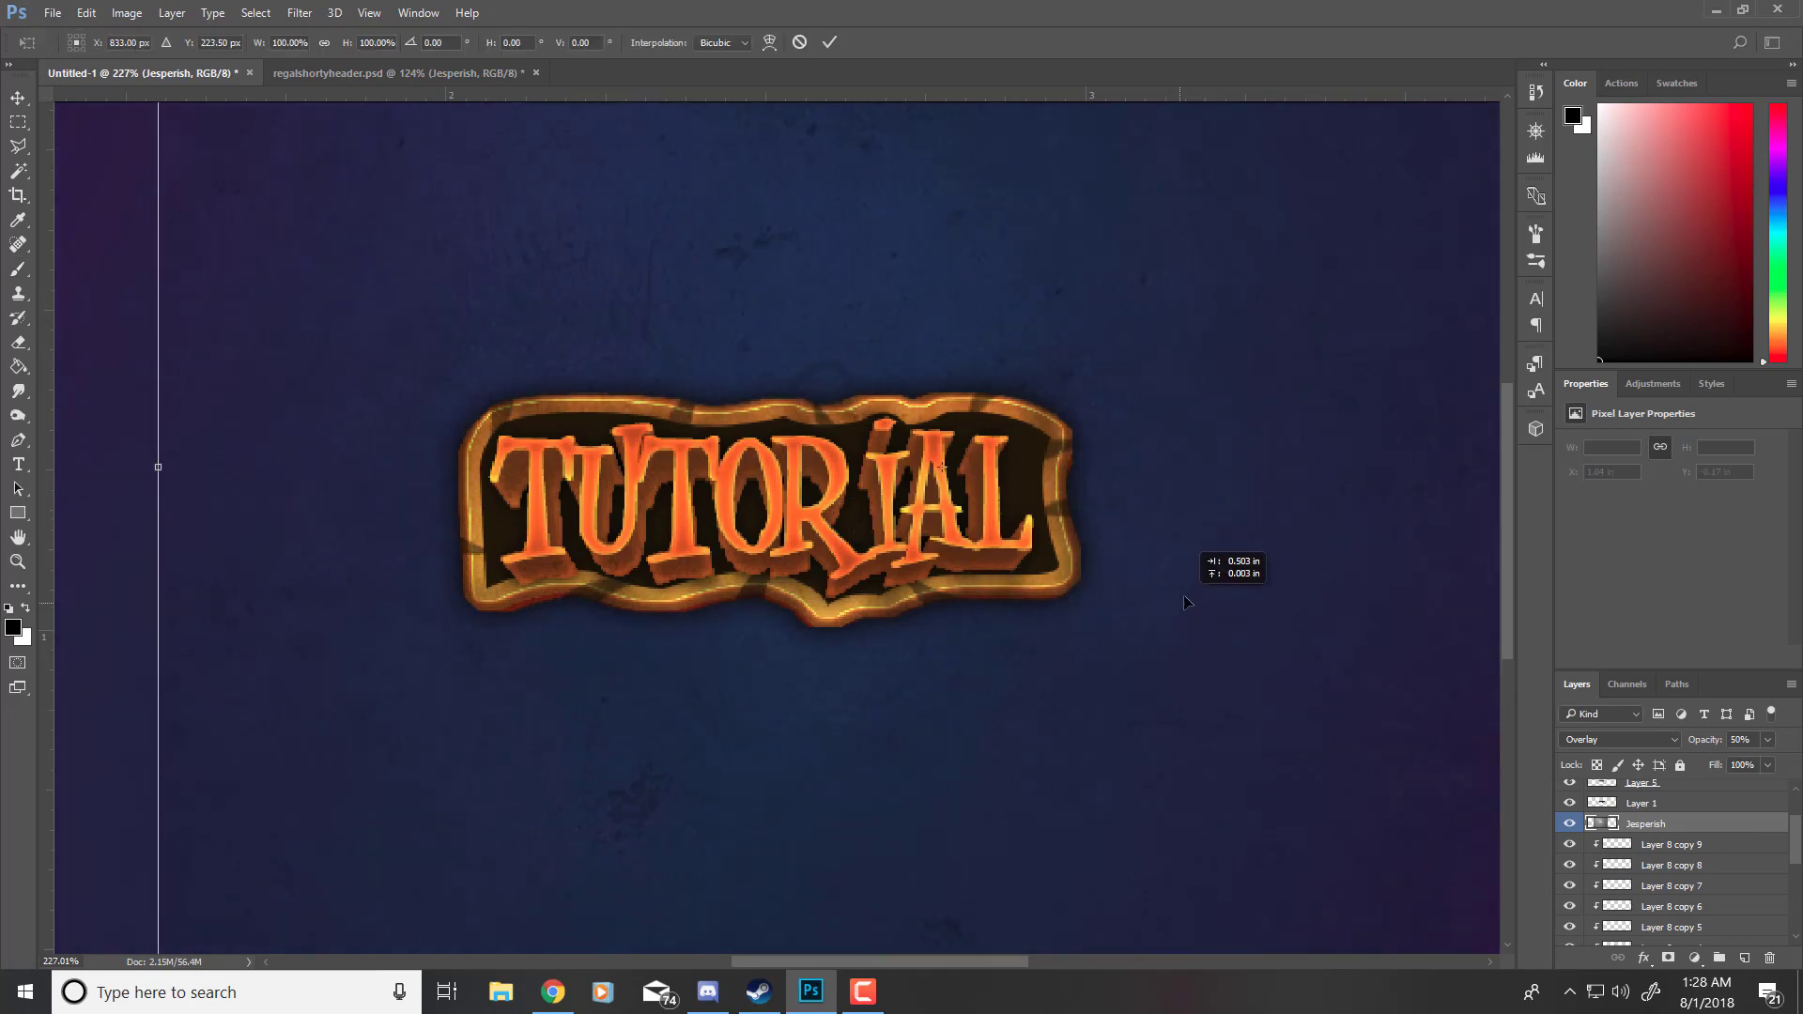
{"action": "left_click", "coordinate": [829, 42]}
{"action": "right_click", "coordinate": [1651, 826]}
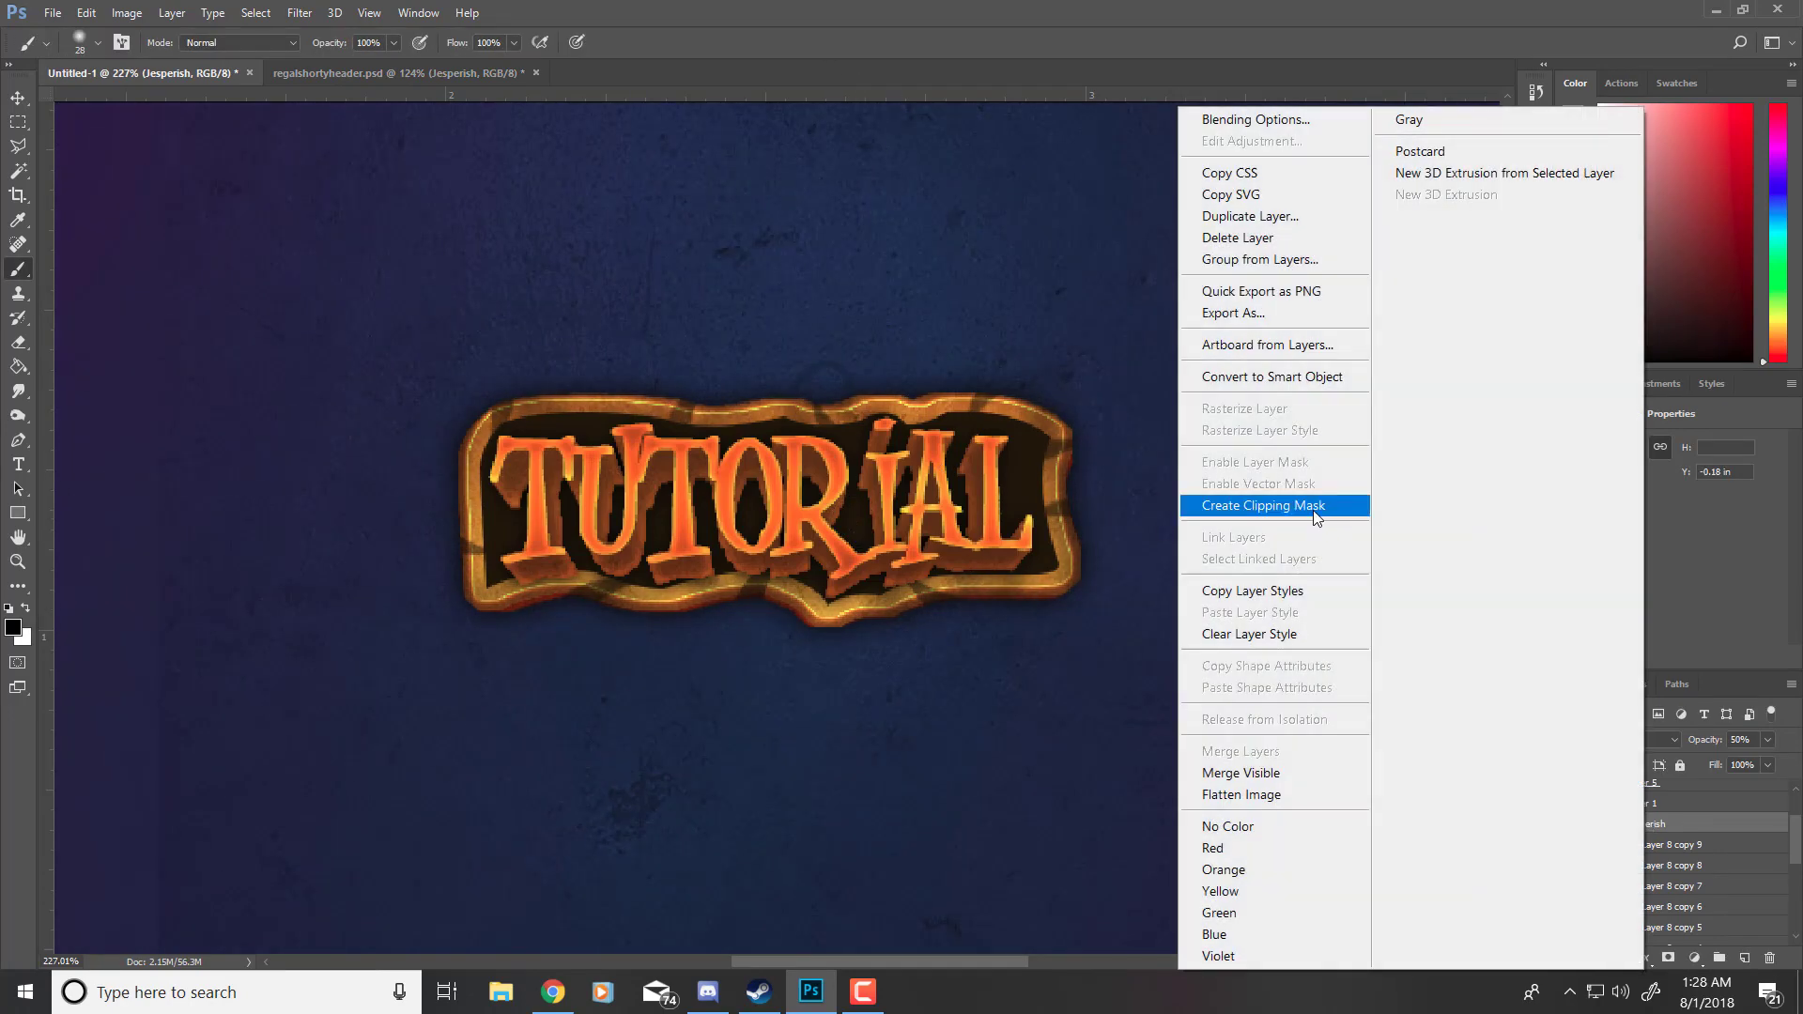
{"action": "left_click", "coordinate": [1315, 507]}
Step: Reposition the clipped Jesperish texture further left so it covers the whole bordered logo
{"action": "key", "text": "ctrl+0"}
{"action": "scroll", "coordinate": [805, 548], "scroll_direction": "up", "scroll_amount": 6}
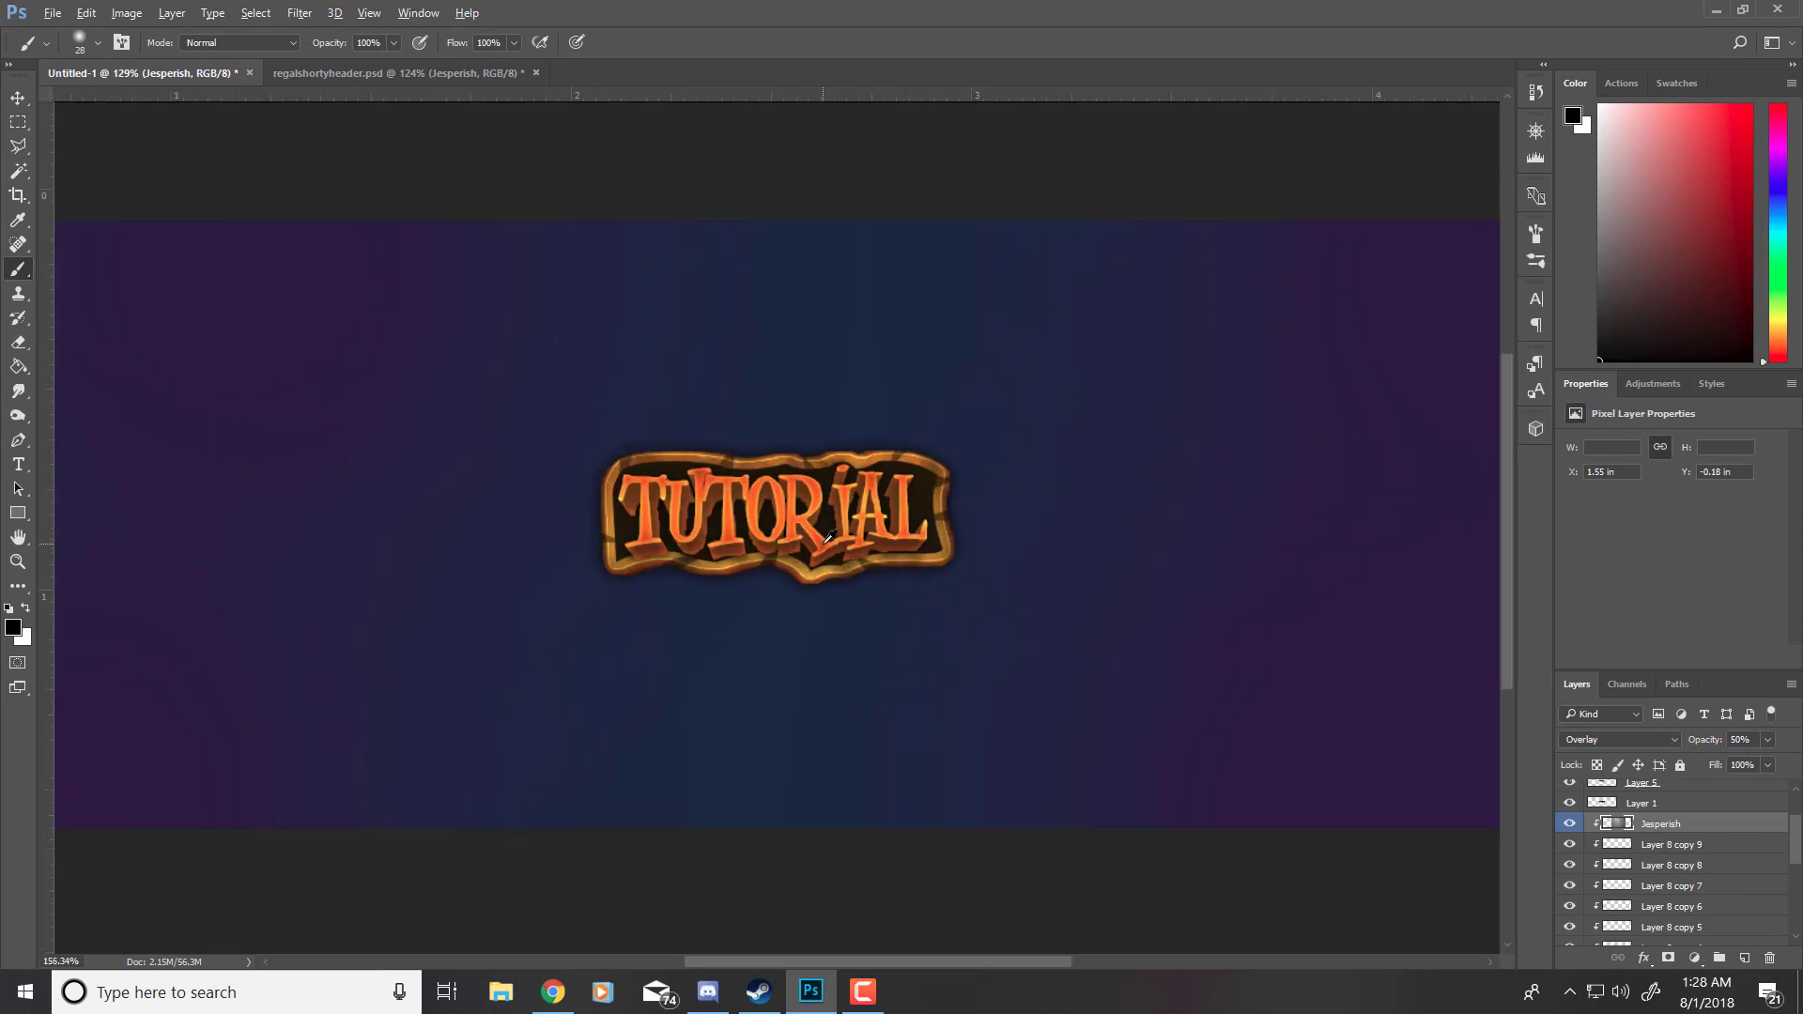
{"action": "key", "text": "ctrl+t"}
{"action": "left_click_drag", "start_coordinate": [967, 575], "coordinate": [831, 570]}
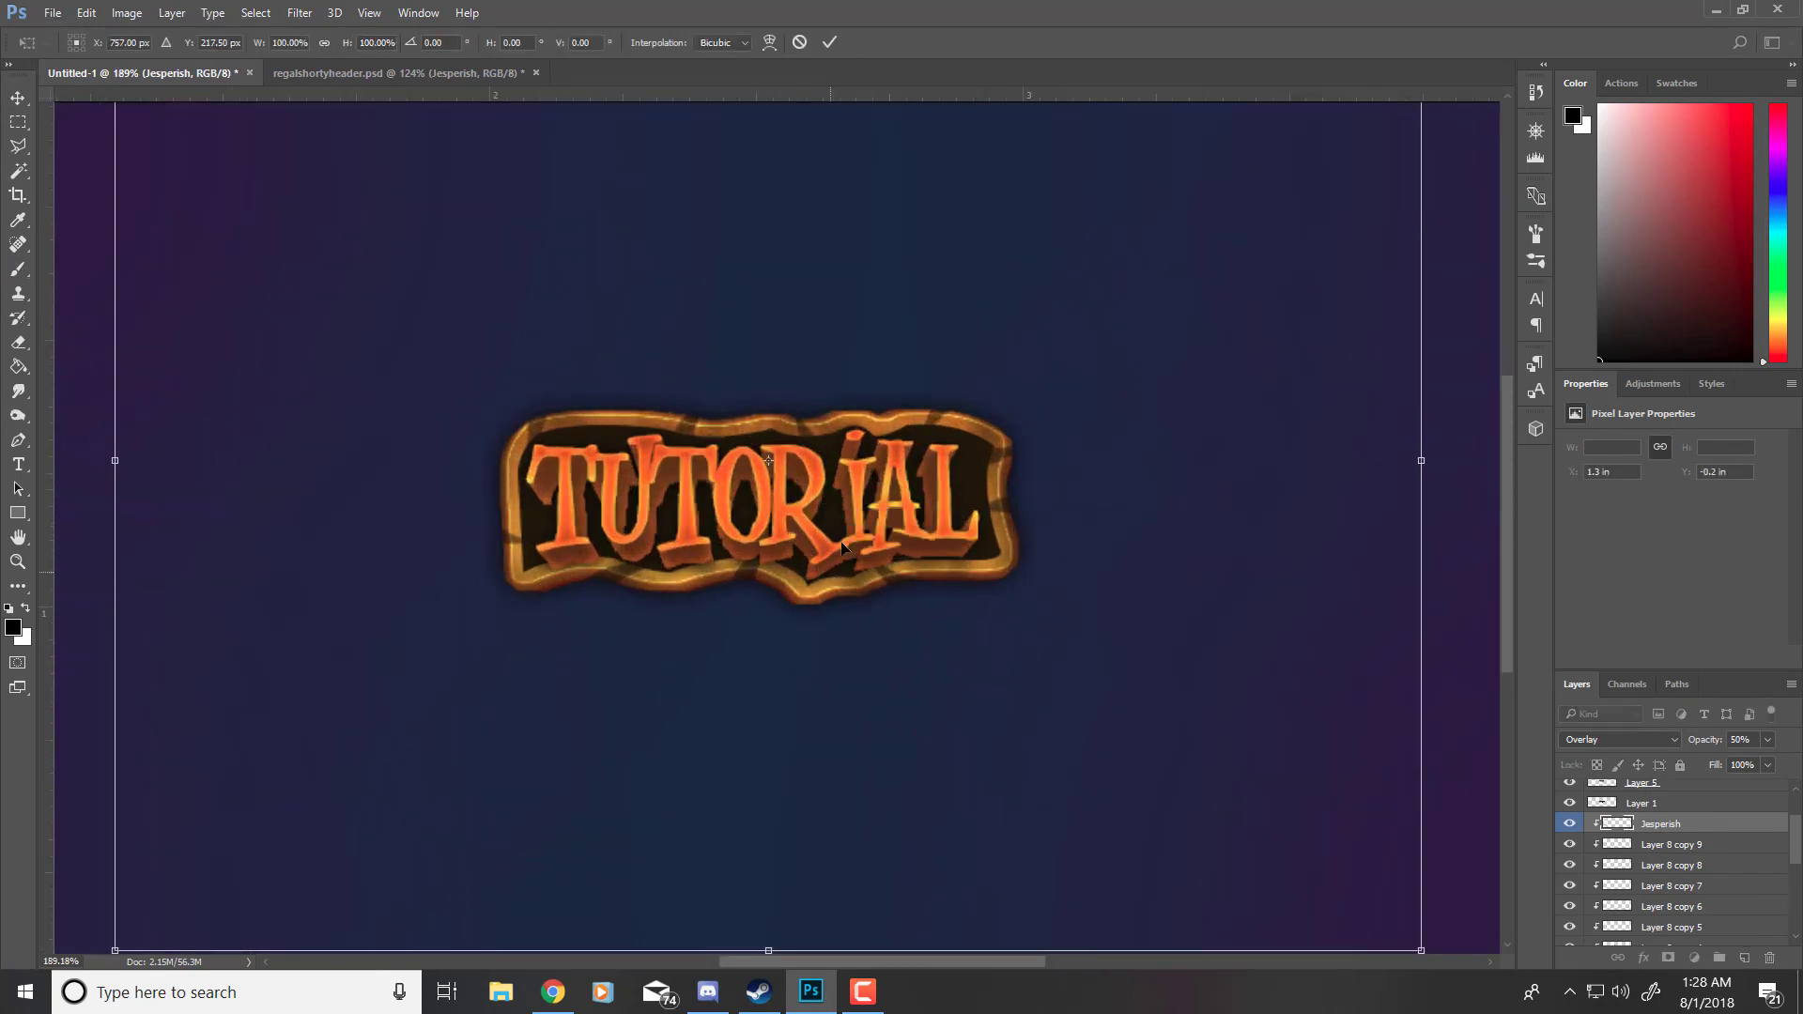
{"action": "left_click", "coordinate": [829, 43]}
Step: Examine the textured border at several zoom levels, checking the Jesperish layer's visibility
{"action": "scroll", "coordinate": [844, 454], "scroll_direction": "down", "scroll_amount": 5}
{"action": "scroll", "coordinate": [818, 526], "scroll_direction": "up", "scroll_amount": 7}
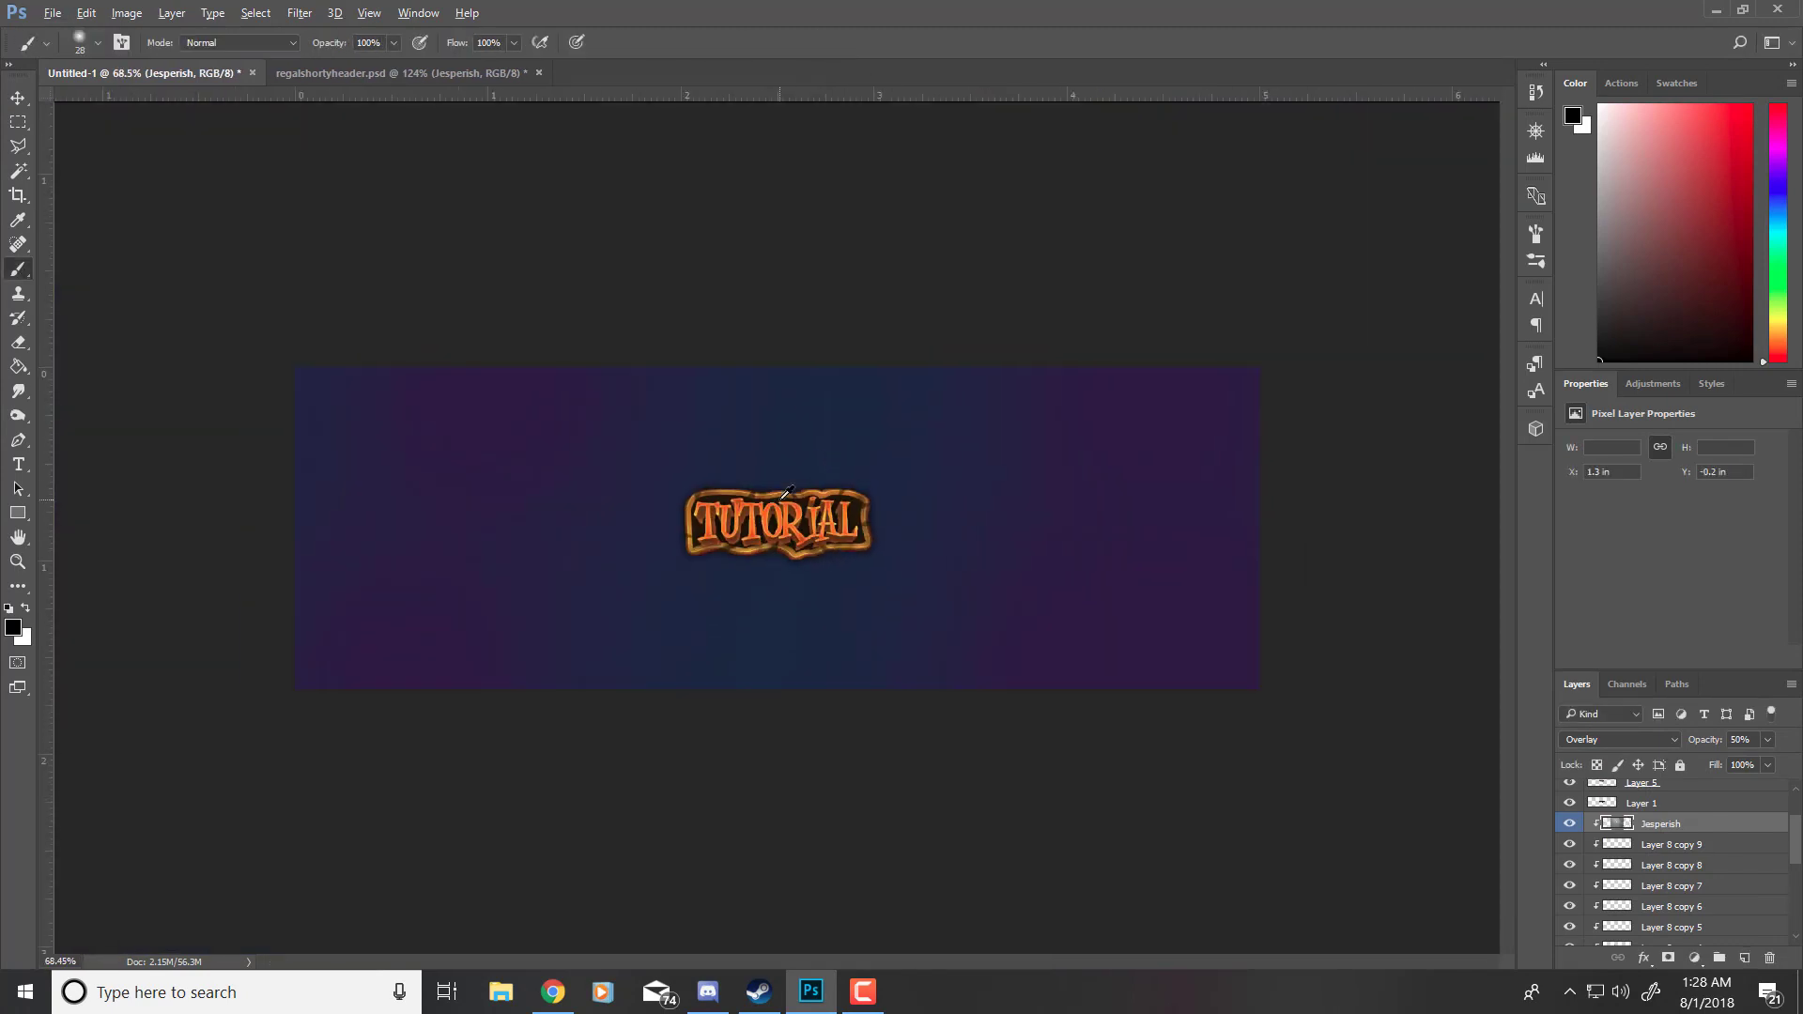
{"action": "scroll", "coordinate": [807, 589], "scroll_direction": "down", "scroll_amount": 5}
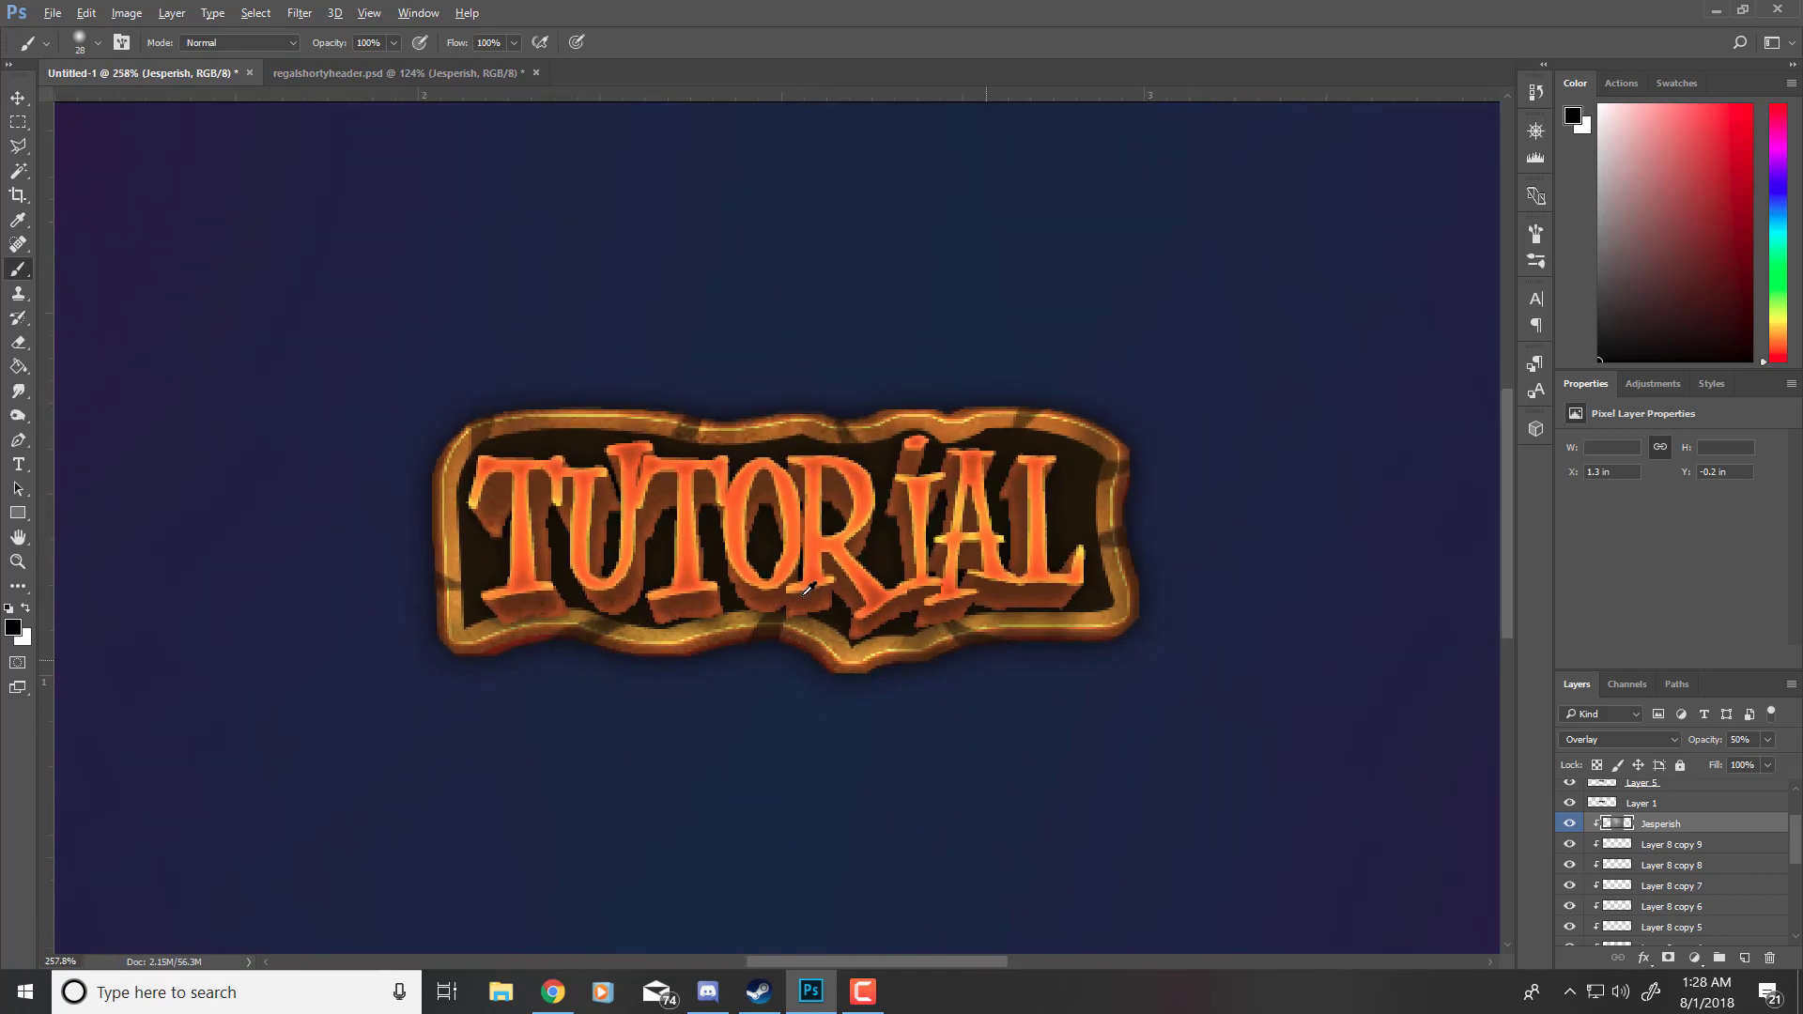
{"action": "scroll", "coordinate": [805, 585], "scroll_direction": "up", "scroll_amount": 3}
{"action": "scroll", "coordinate": [800, 547], "scroll_direction": "up", "scroll_amount": 3}
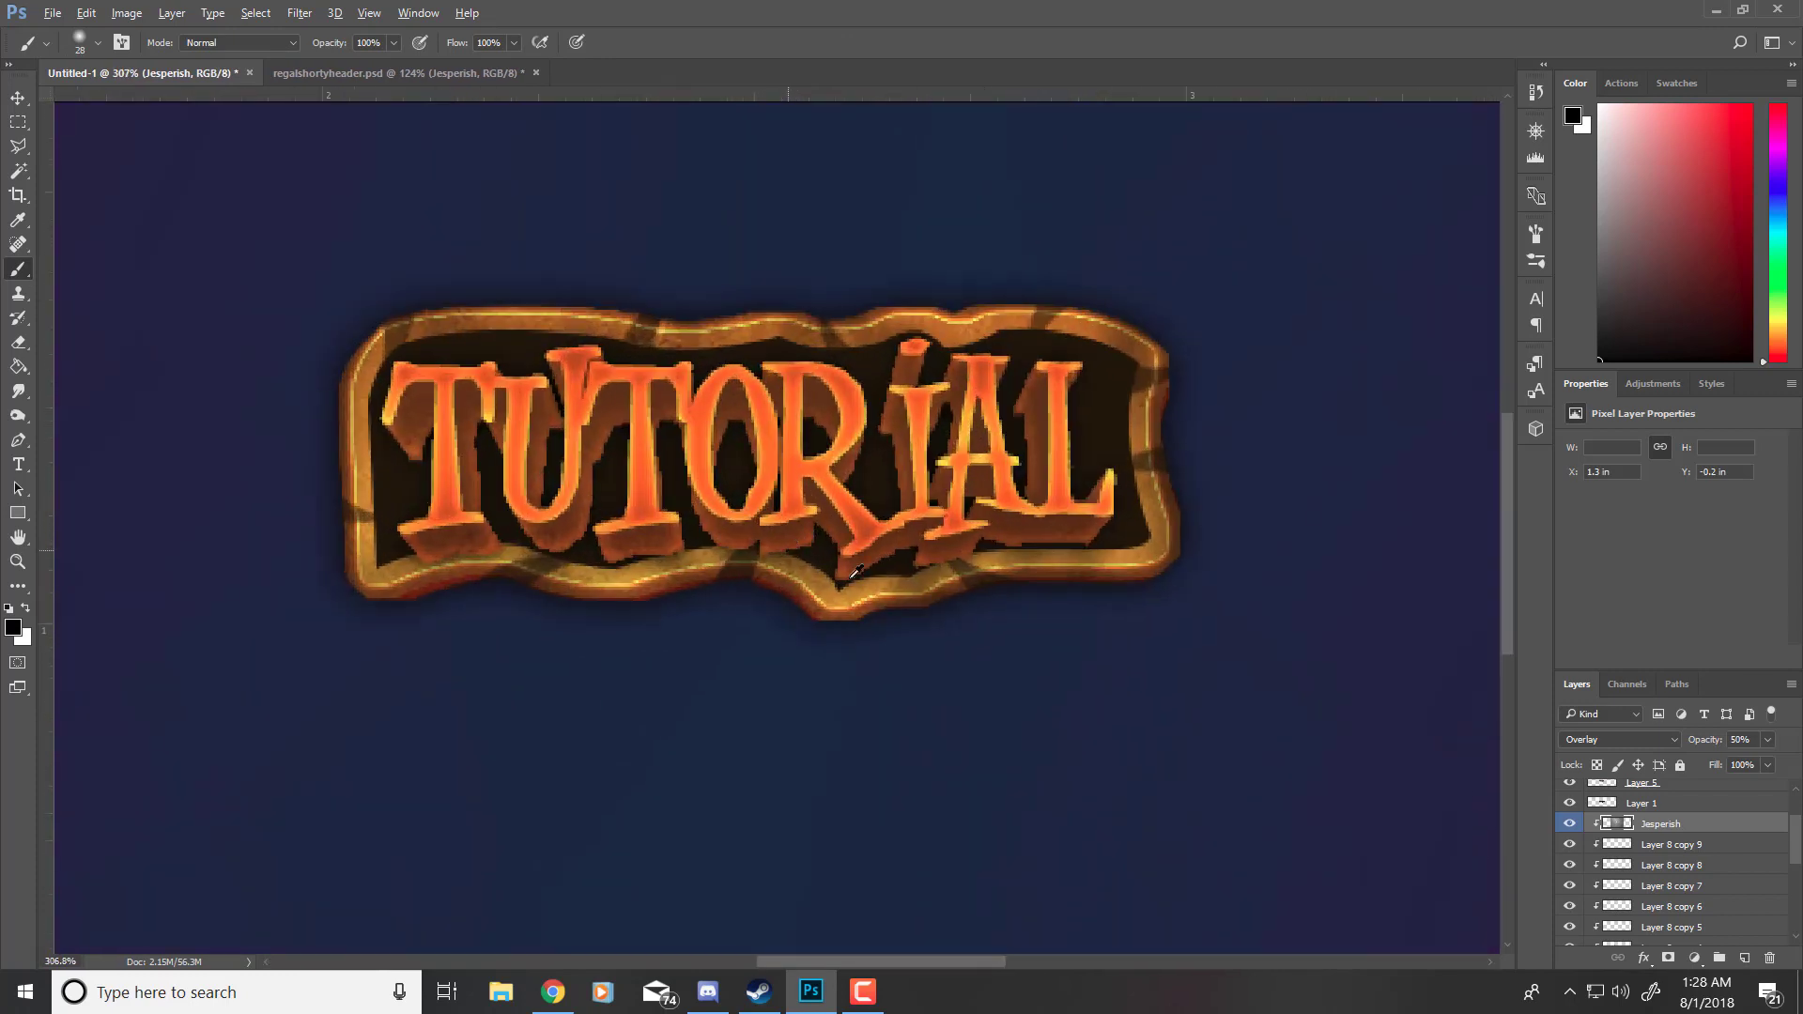
{"action": "left_click", "coordinate": [1574, 827]}
{"action": "scroll", "coordinate": [728, 423], "scroll_direction": "down", "scroll_amount": 5}
{"action": "scroll", "coordinate": [752, 504], "scroll_direction": "up", "scroll_amount": 2}
{"action": "scroll", "coordinate": [803, 536], "scroll_direction": "up", "scroll_amount": 2}
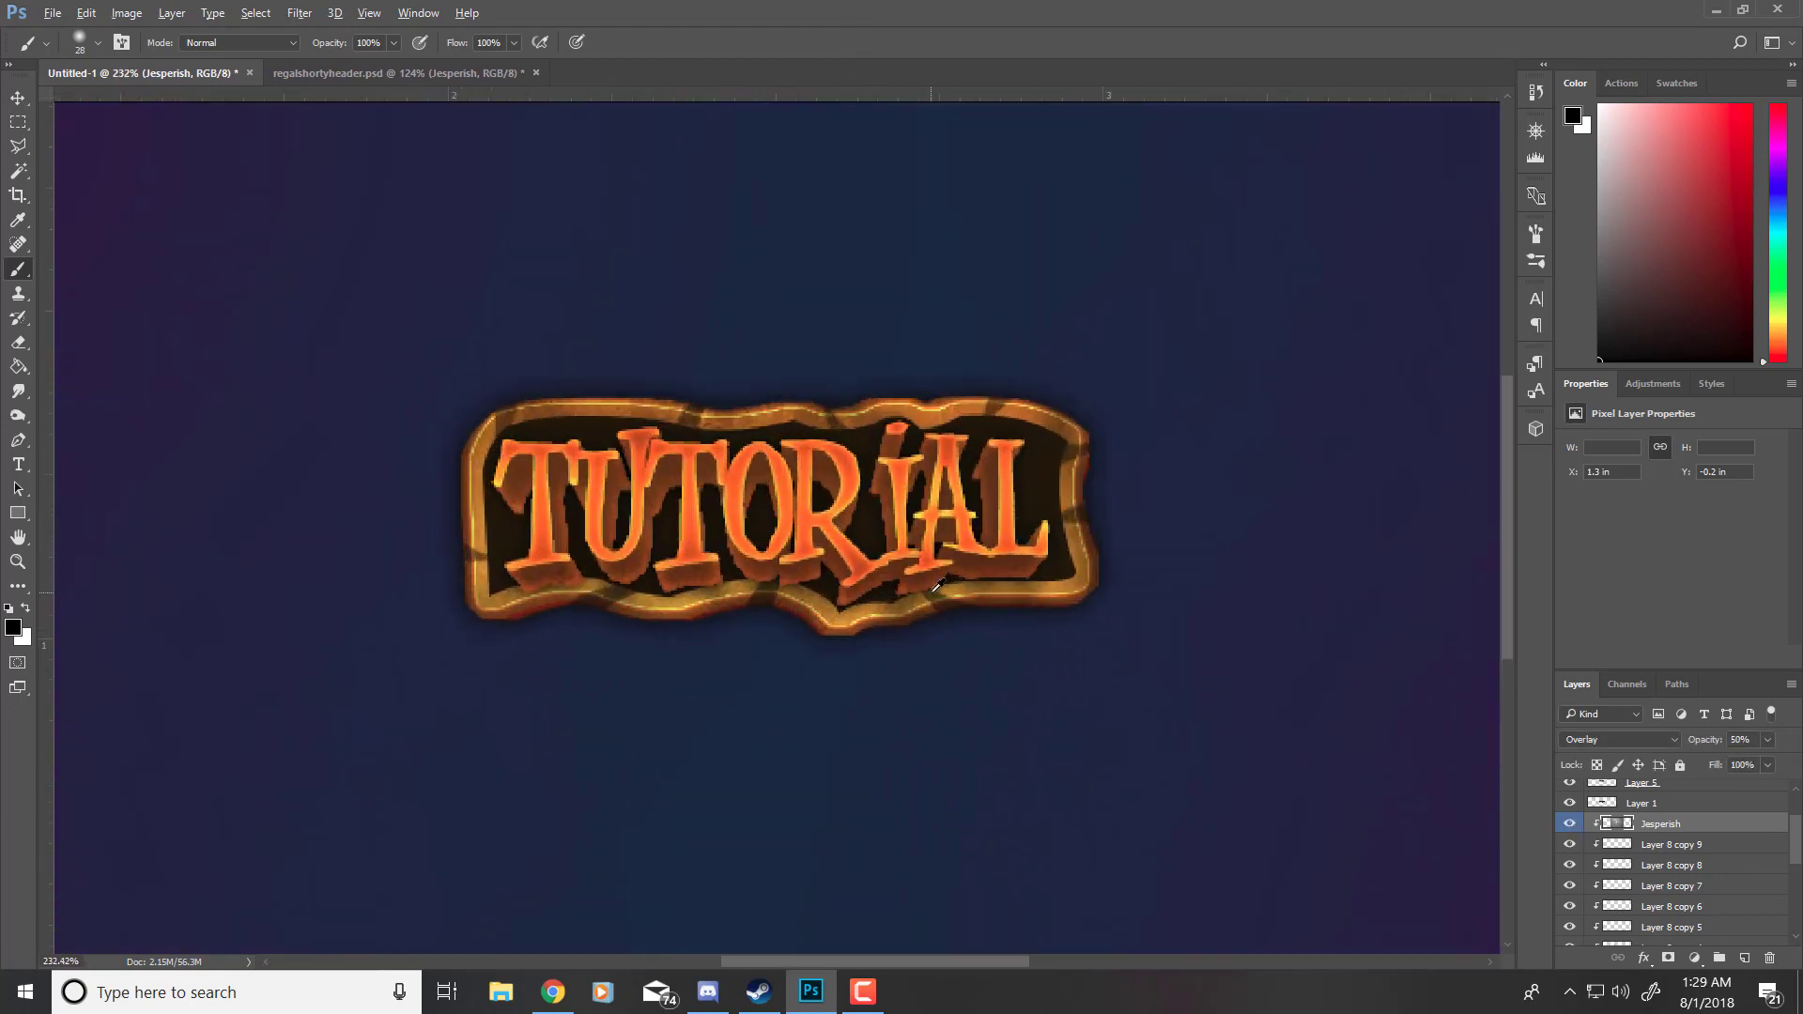
{"action": "scroll", "coordinate": [751, 540], "scroll_direction": "down", "scroll_amount": 3}
{"action": "scroll", "coordinate": [675, 547], "scroll_direction": "up", "scroll_amount": 2}
{"action": "scroll", "coordinate": [674, 546], "scroll_direction": "up", "scroll_amount": 3}
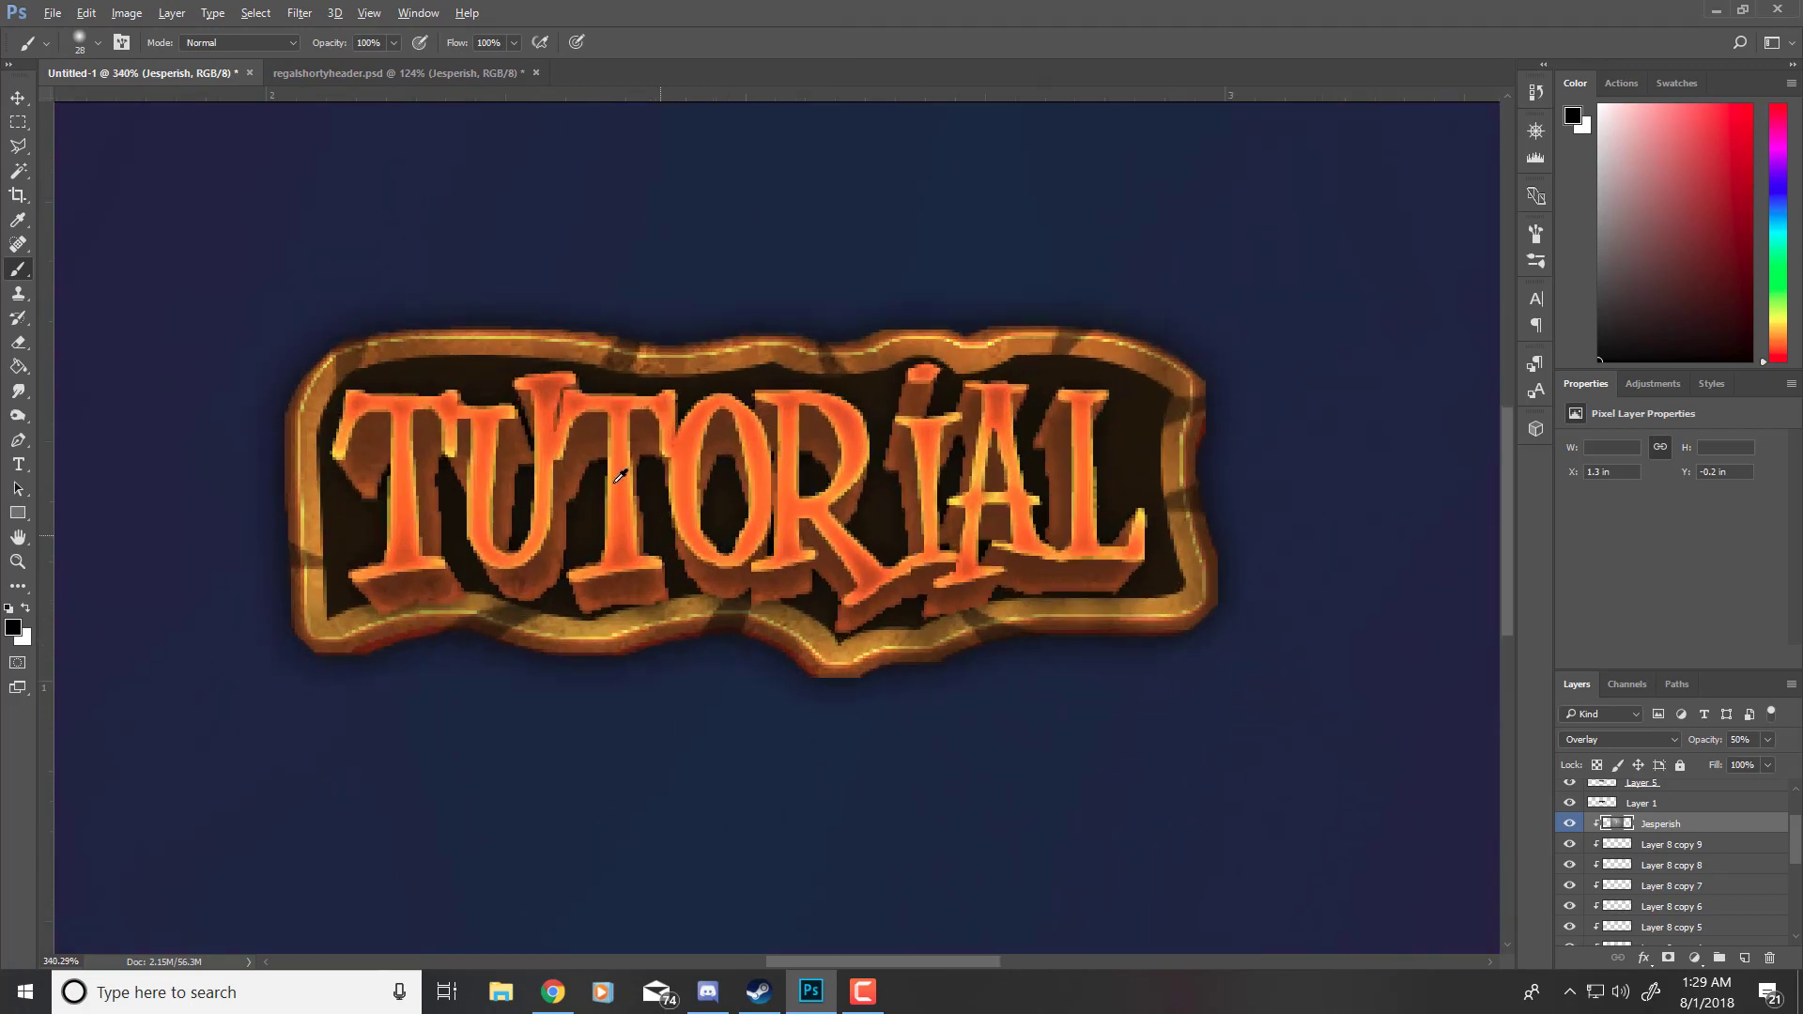
Step: Compare the TUTORIAL logo at several zoom levels with the Shorty logo in regalshortyheader.psd
{"action": "left_click", "coordinate": [394, 72]}
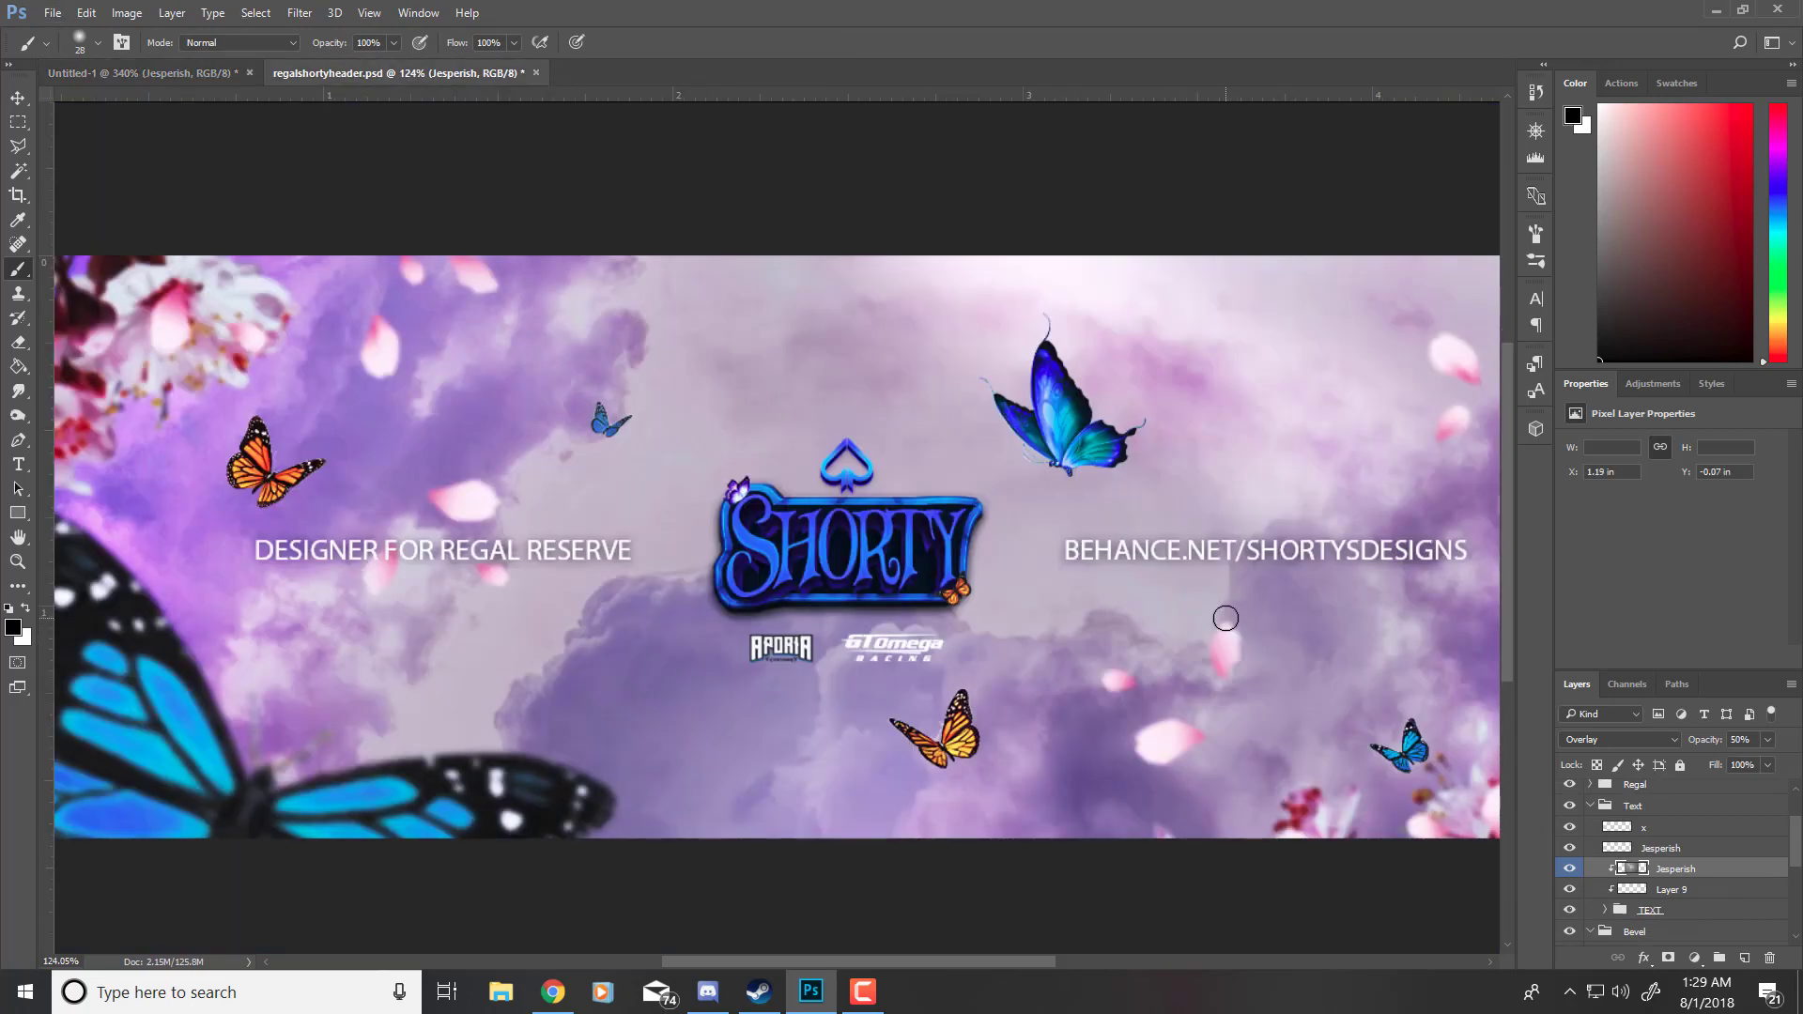
{"action": "left_click", "coordinate": [202, 73]}
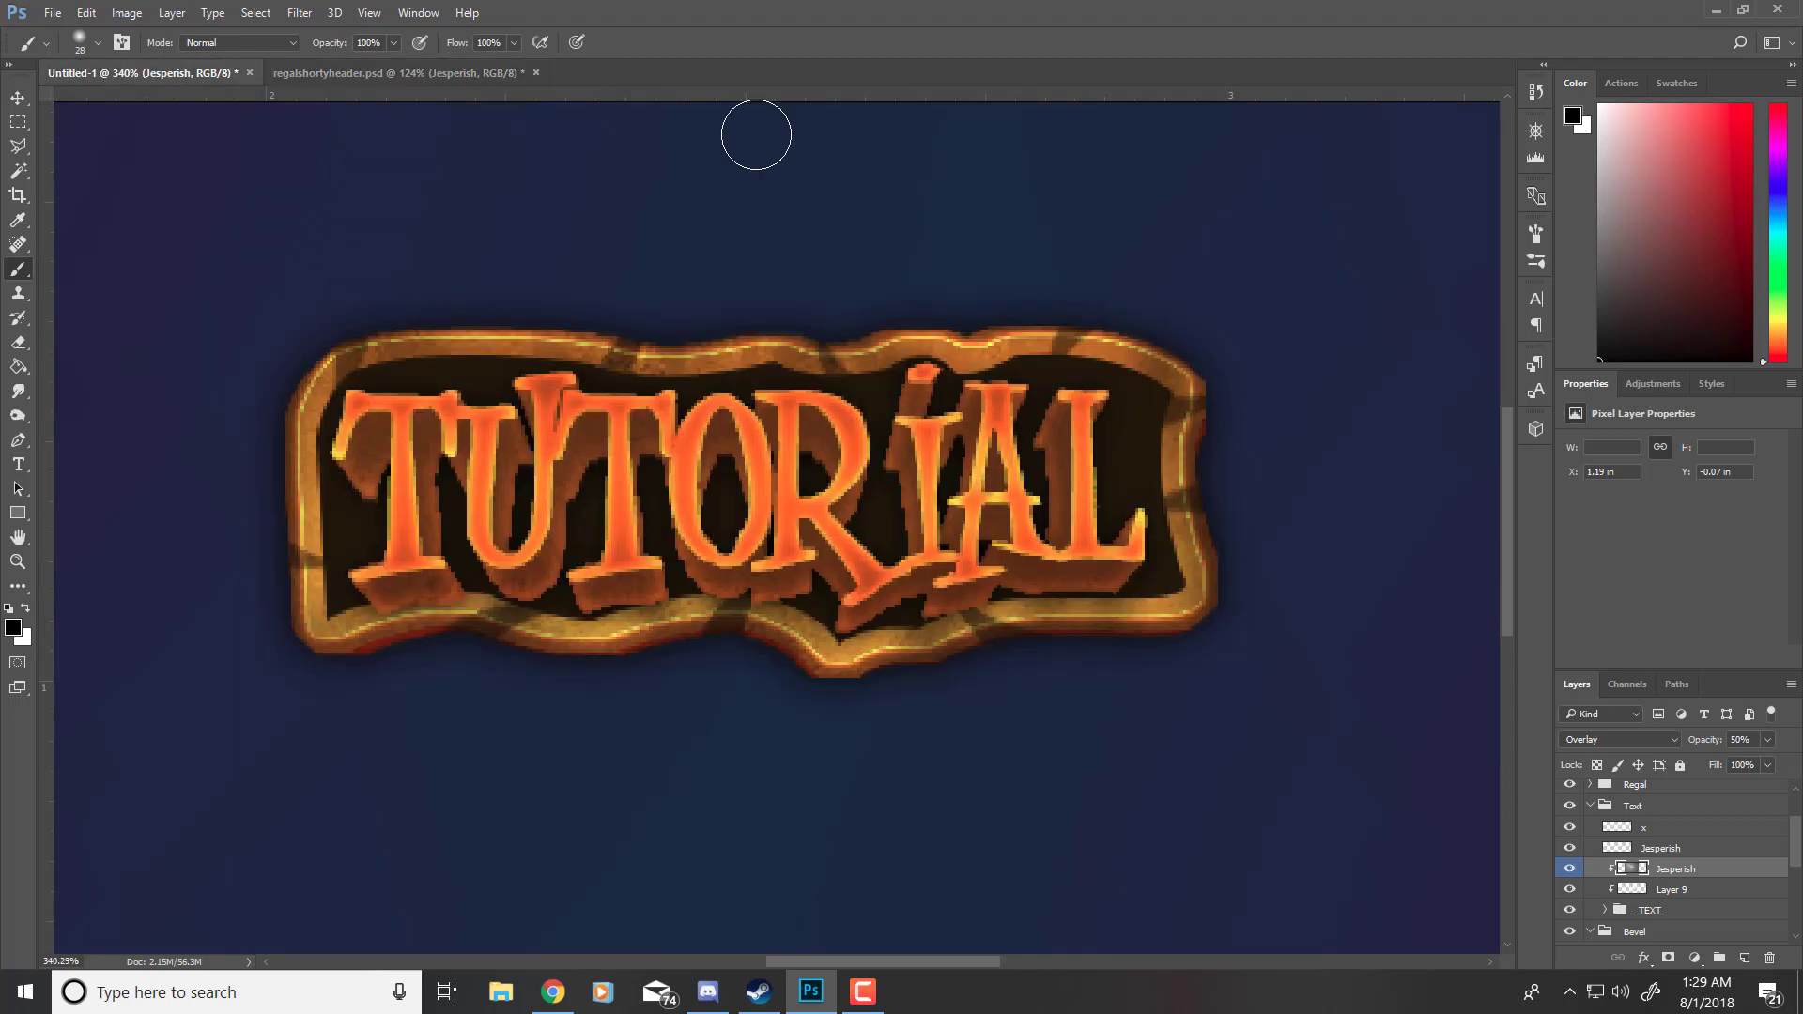
{"action": "scroll", "coordinate": [863, 357], "scroll_direction": "down", "scroll_amount": 8}
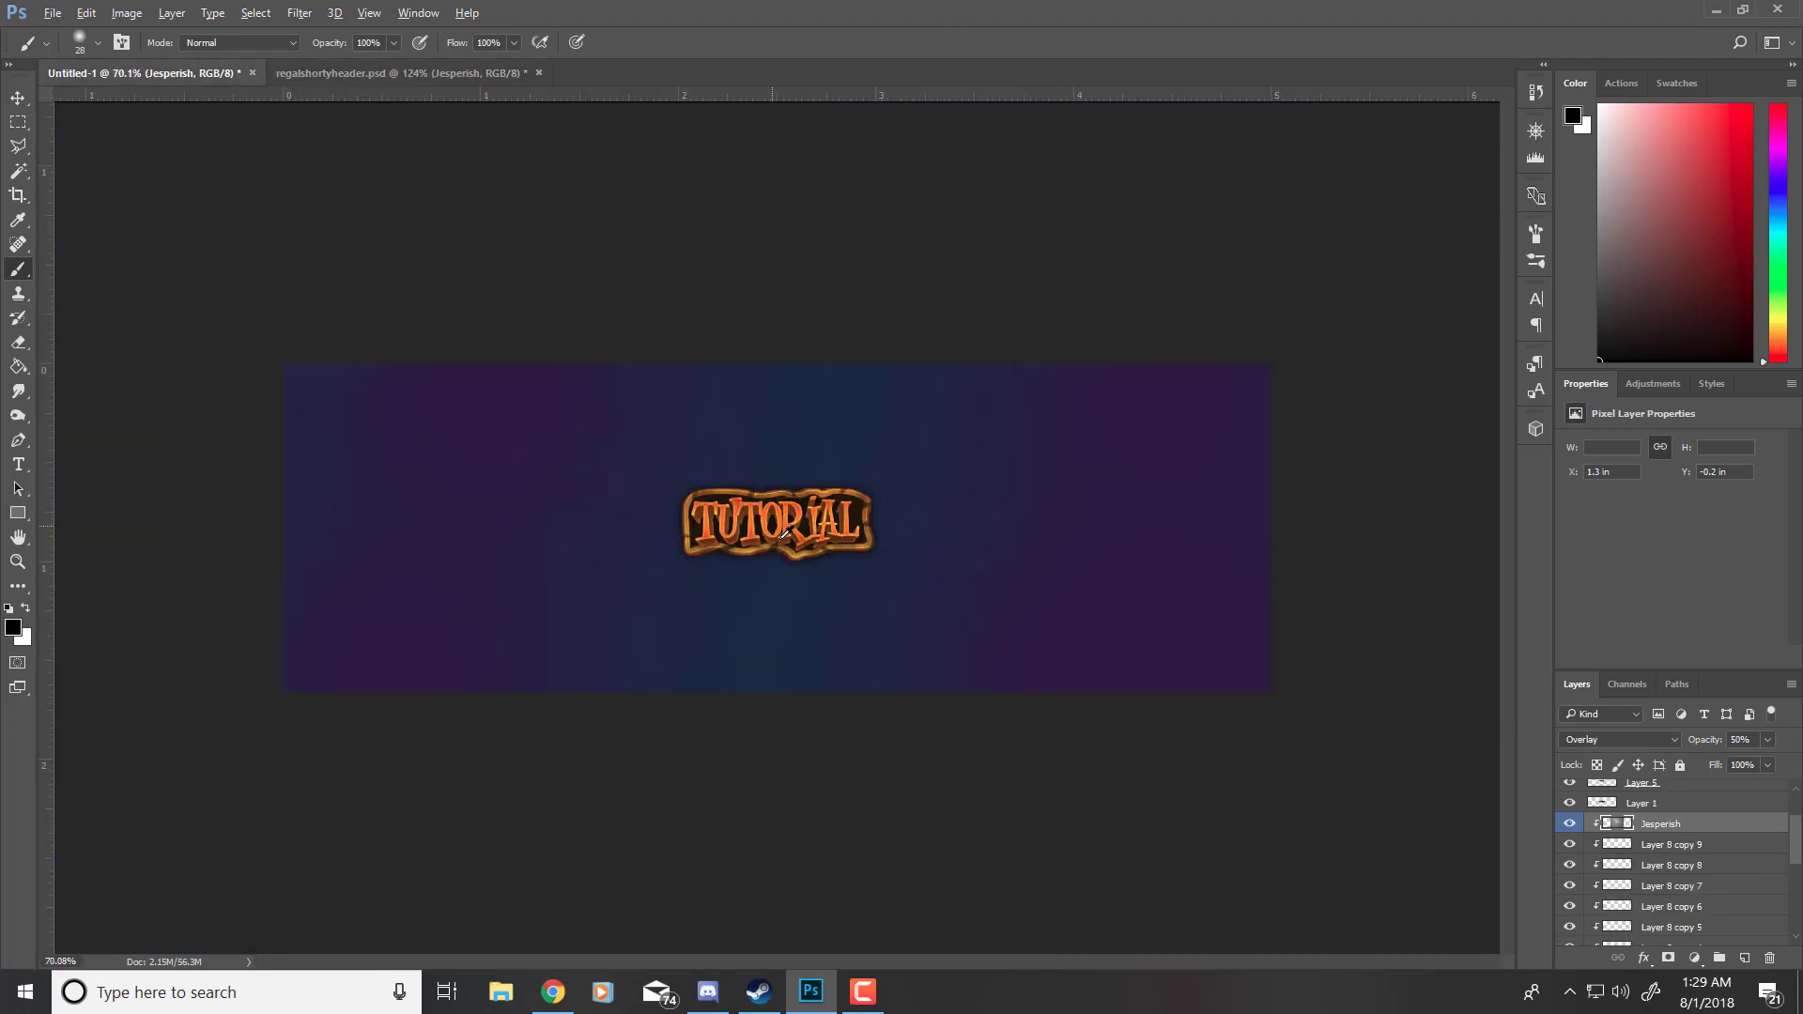
{"action": "scroll", "coordinate": [785, 532], "scroll_direction": "up", "scroll_amount": 6}
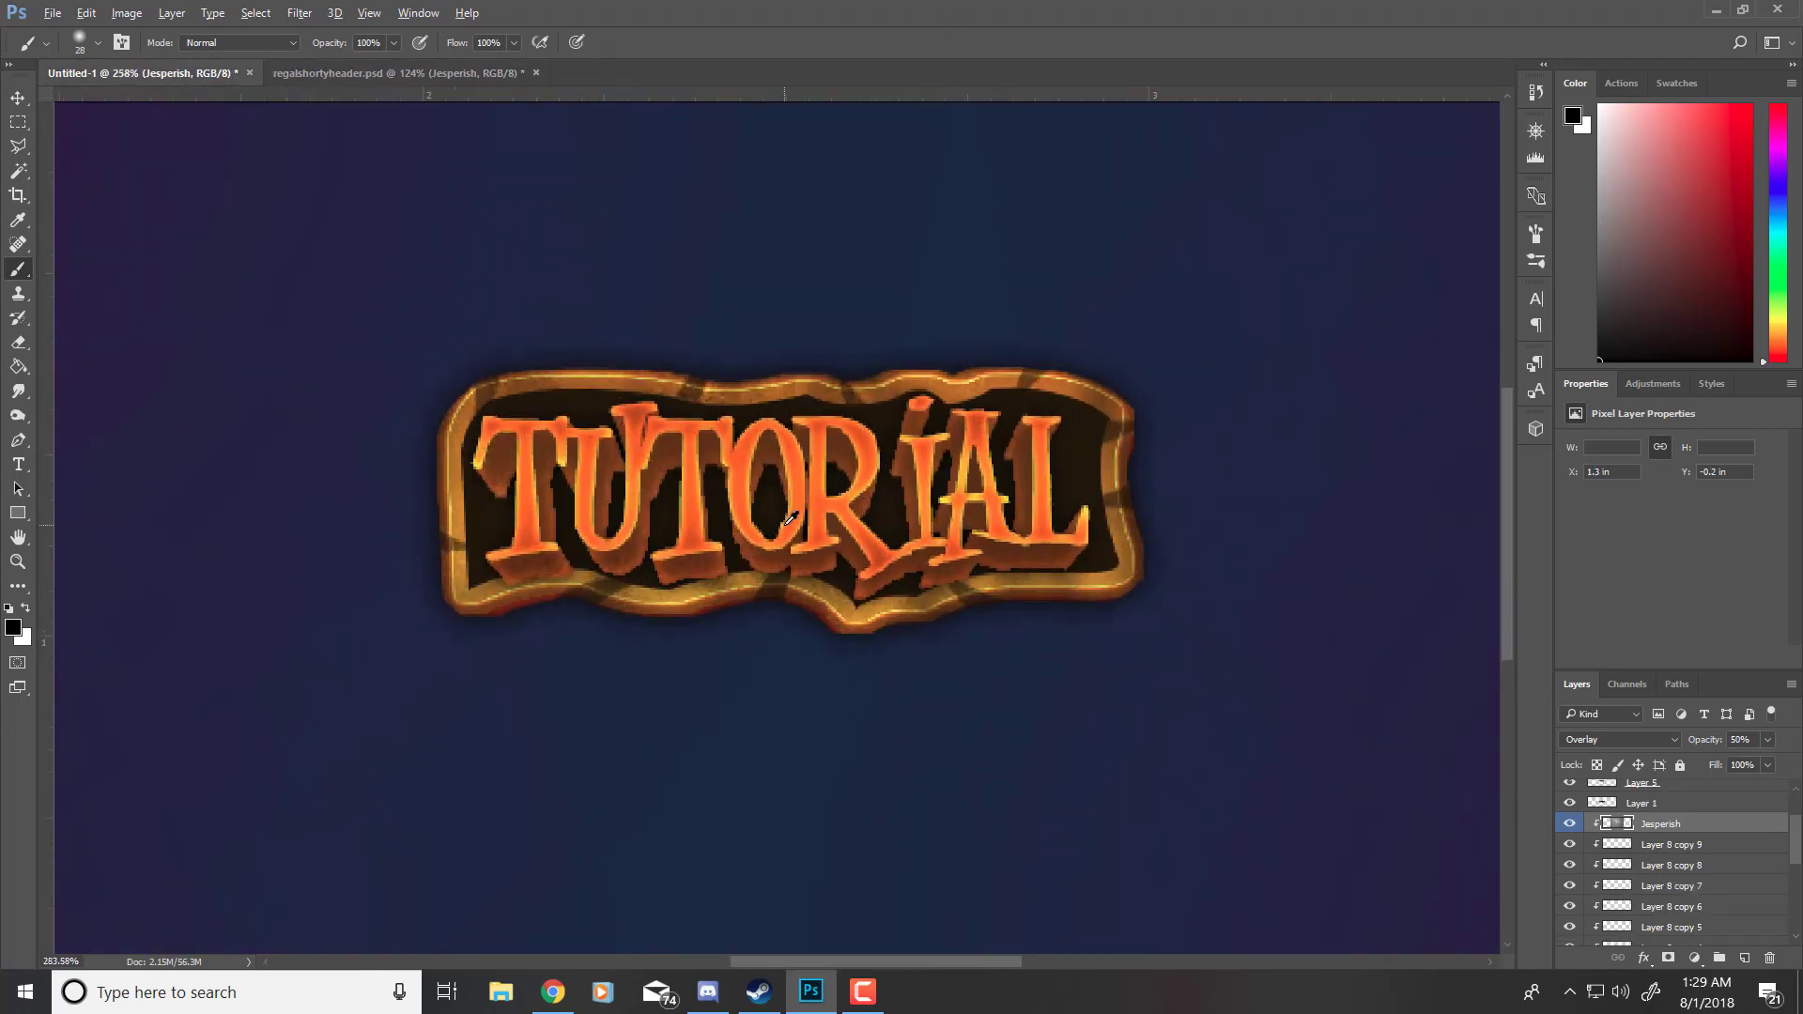
{"action": "scroll", "coordinate": [790, 518], "scroll_direction": "up", "scroll_amount": 1}
{"action": "scroll", "coordinate": [789, 520], "scroll_direction": "down", "scroll_amount": 6}
{"action": "scroll", "coordinate": [780, 521], "scroll_direction": "up", "scroll_amount": 3}
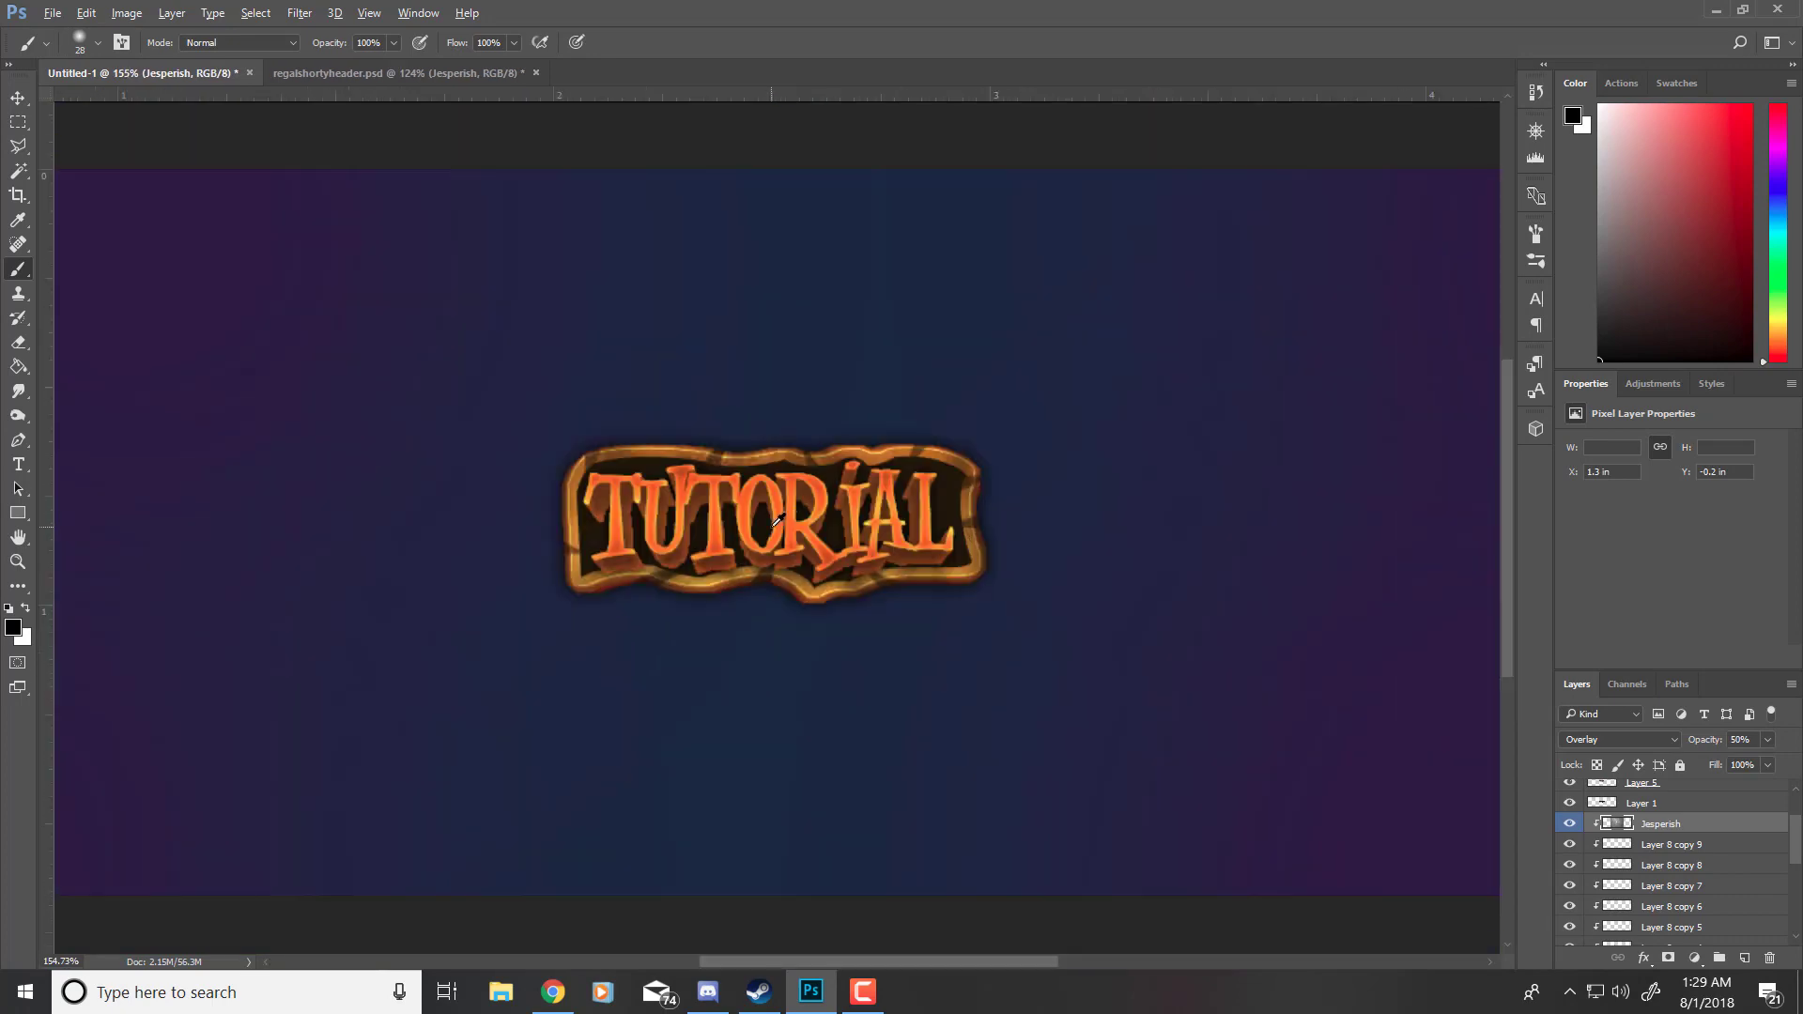
{"action": "scroll", "coordinate": [775, 519], "scroll_direction": "up", "scroll_amount": 4}
{"action": "scroll", "coordinate": [776, 520], "scroll_direction": "down", "scroll_amount": 5}
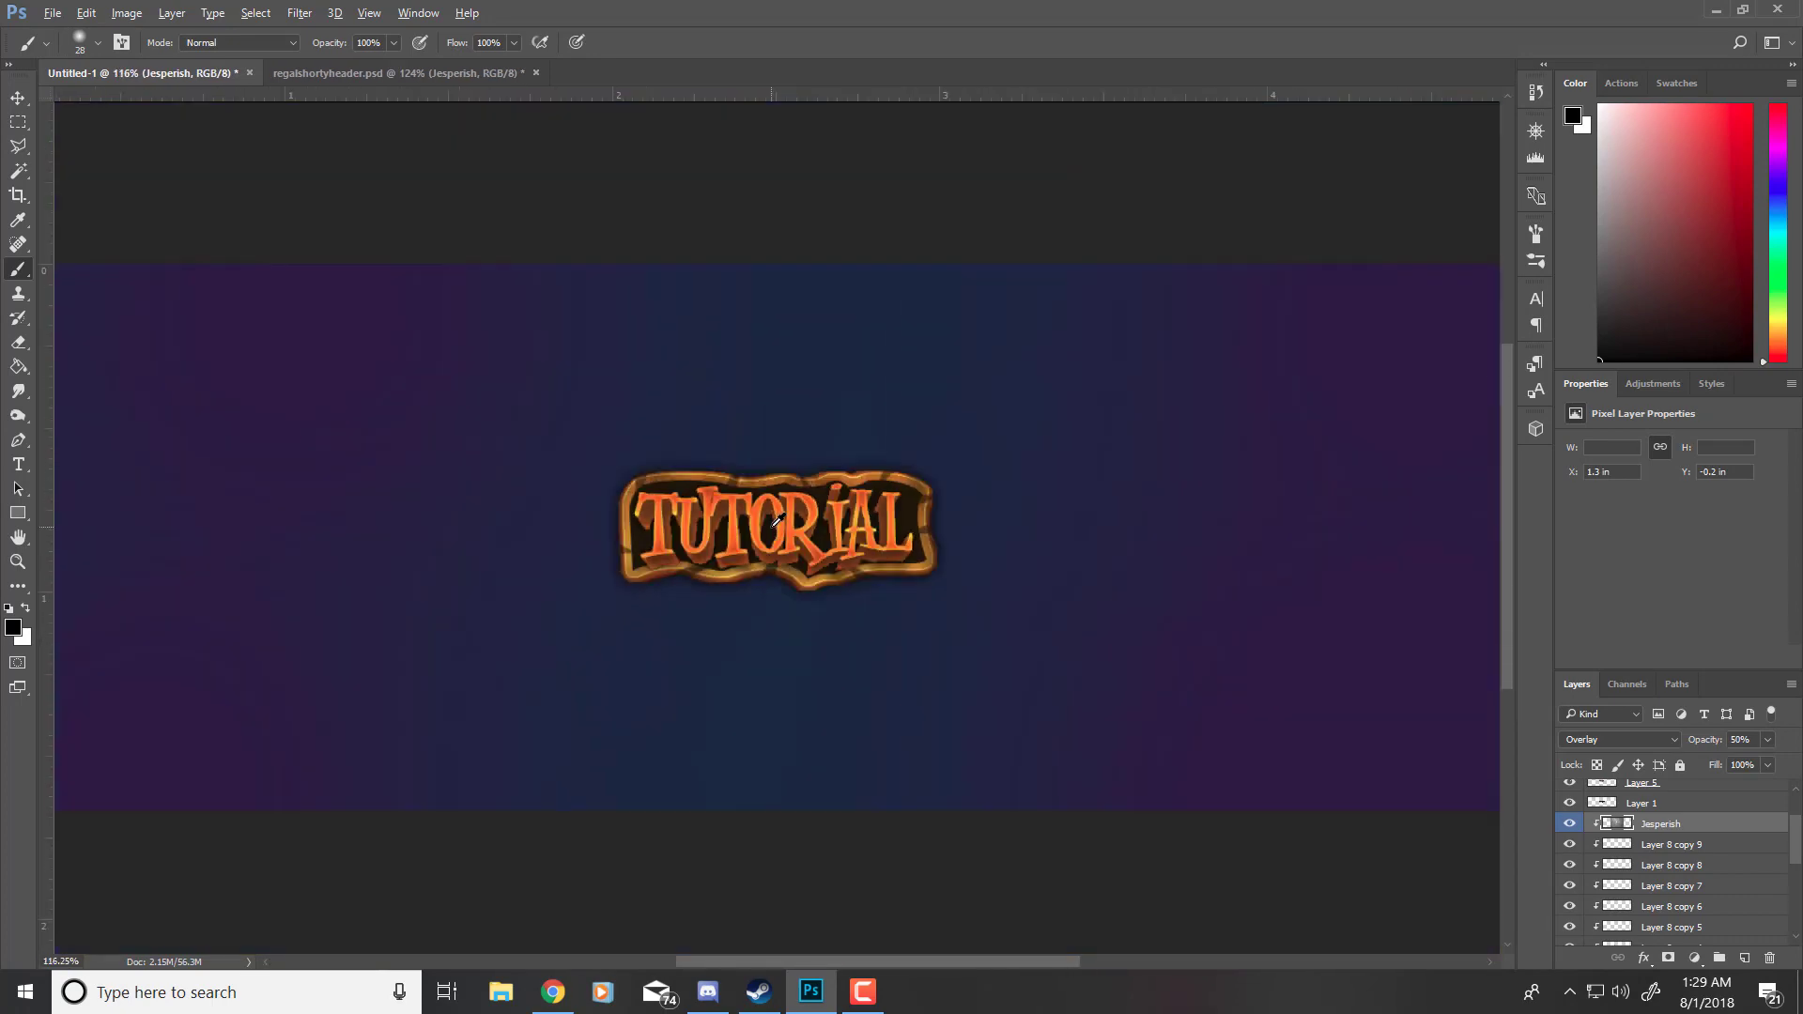
{"action": "scroll", "coordinate": [776, 519], "scroll_direction": "down", "scroll_amount": 4}
{"action": "scroll", "coordinate": [781, 520], "scroll_direction": "up", "scroll_amount": 5}
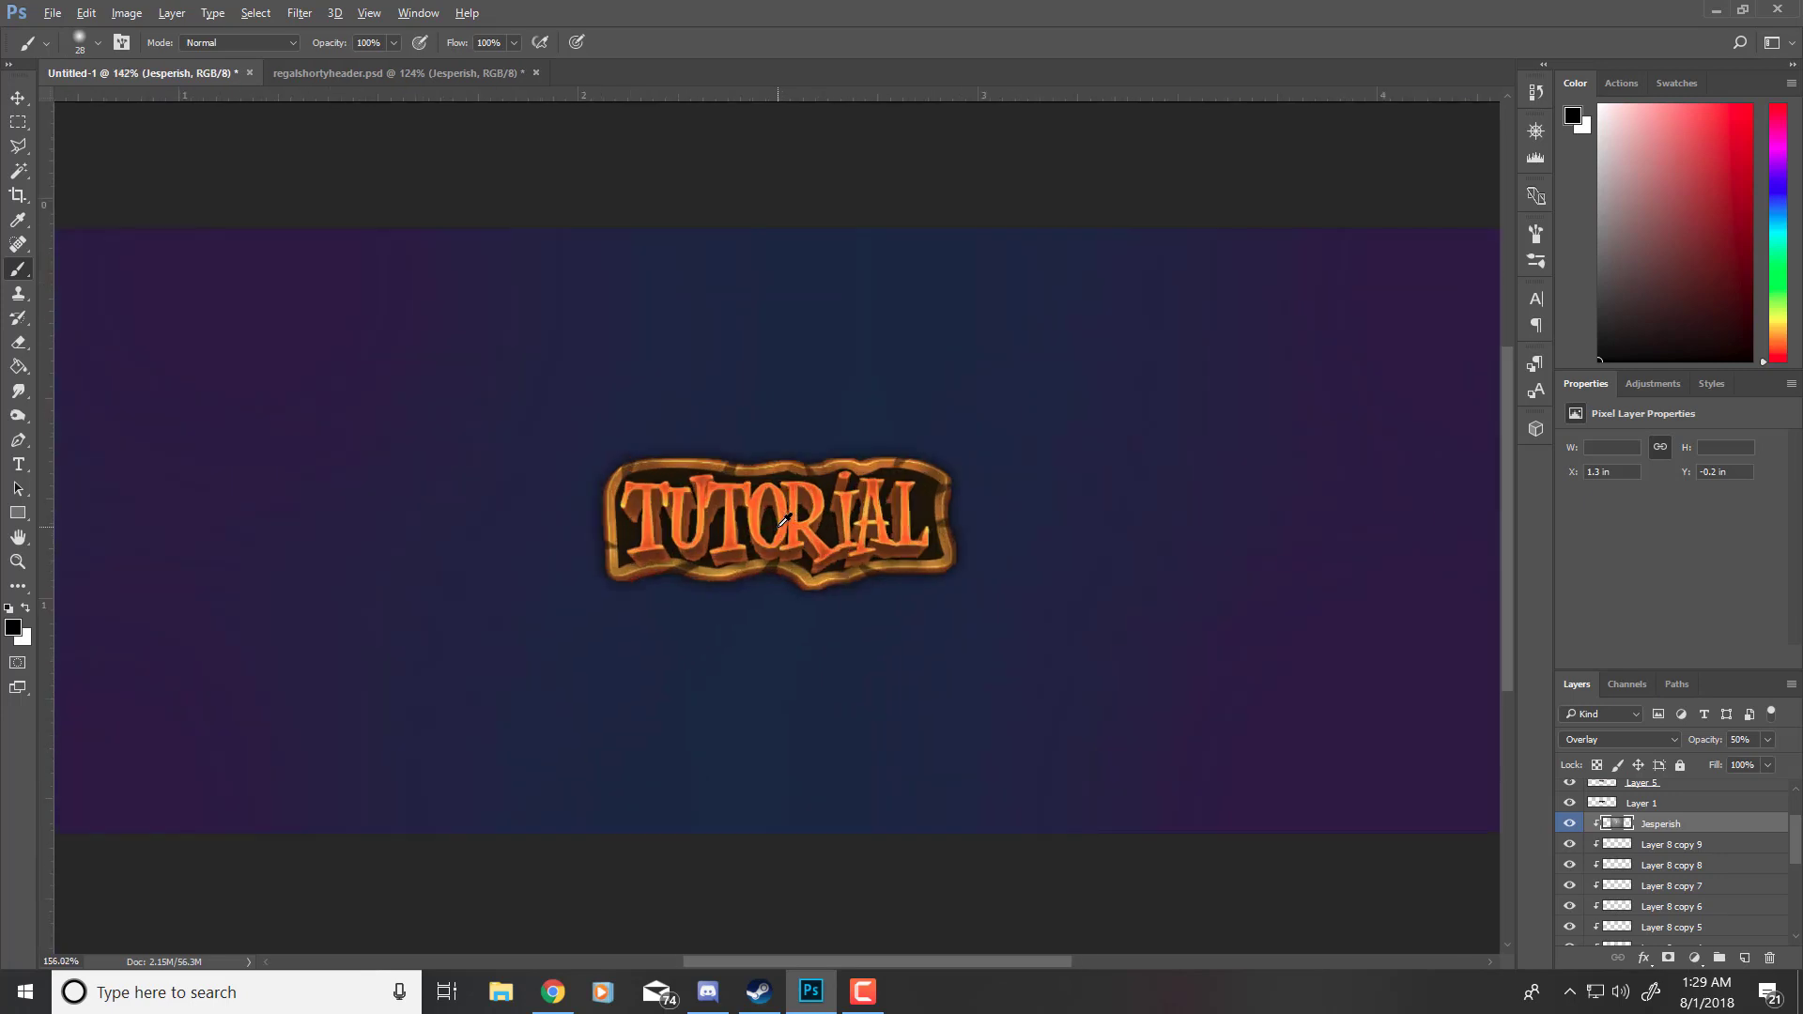
{"action": "scroll", "coordinate": [784, 519], "scroll_direction": "up", "scroll_amount": 2}
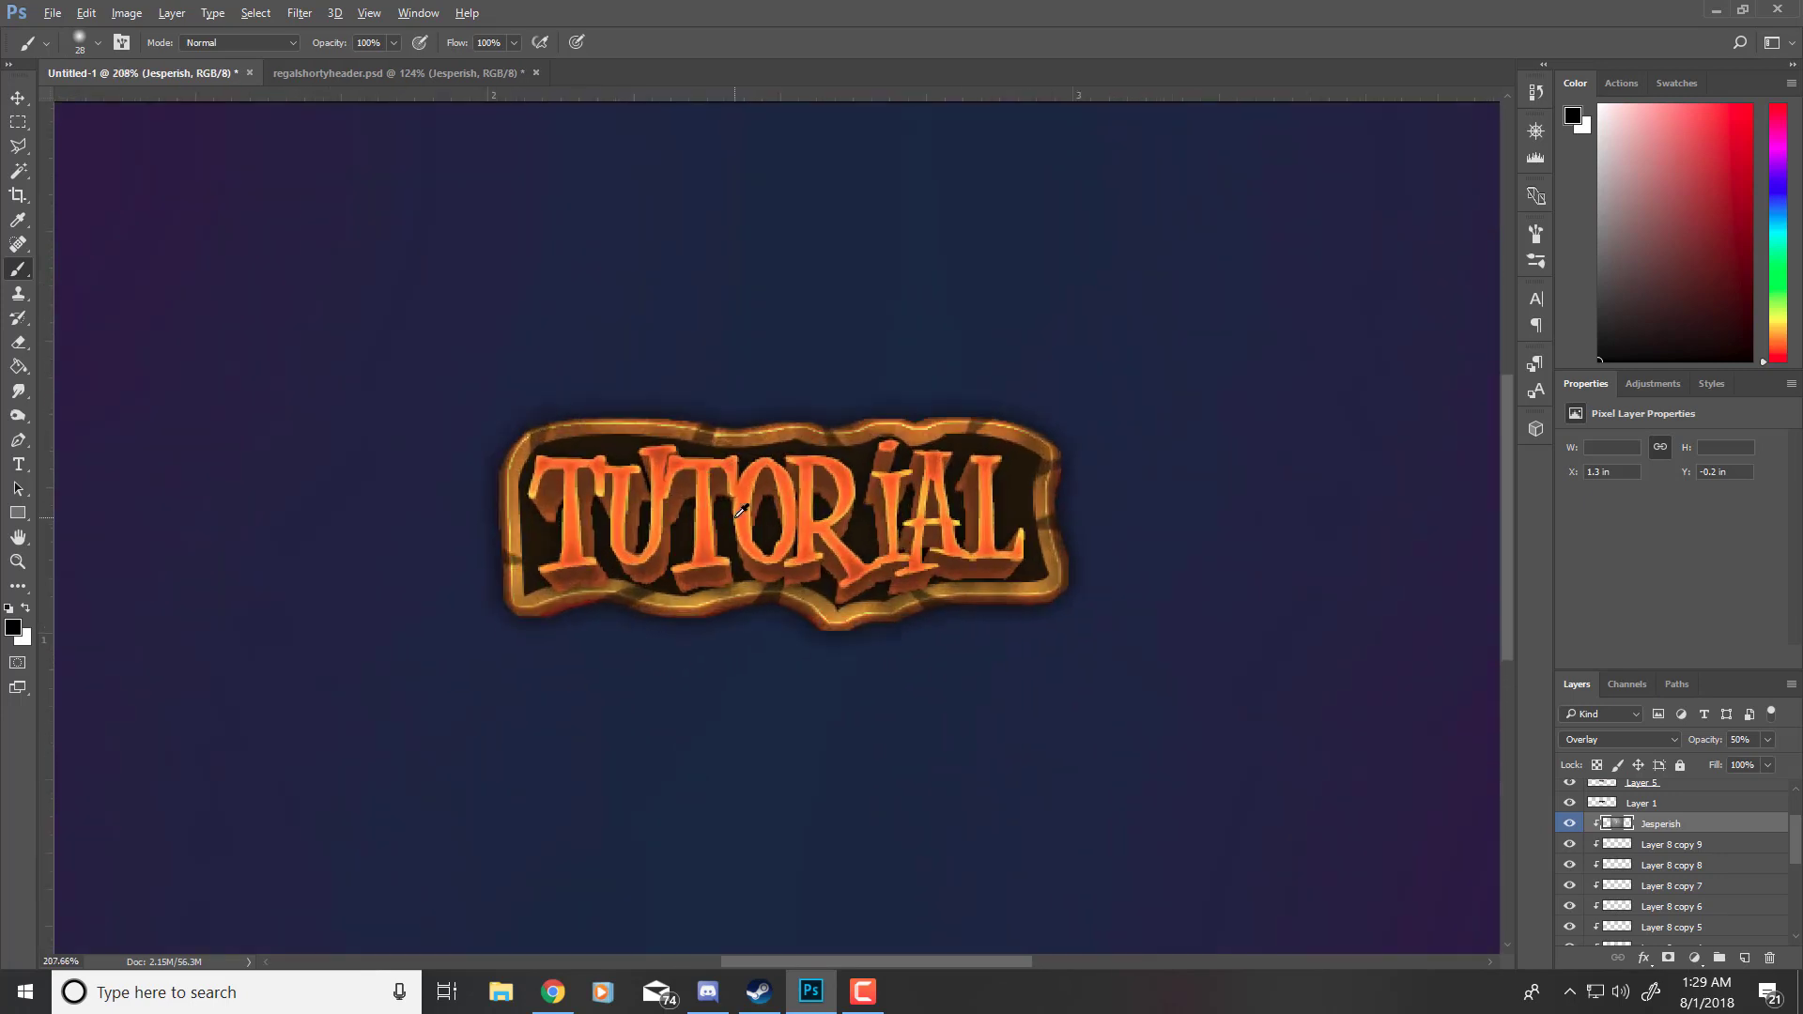
{"action": "scroll", "coordinate": [740, 508], "scroll_direction": "down", "scroll_amount": 4}
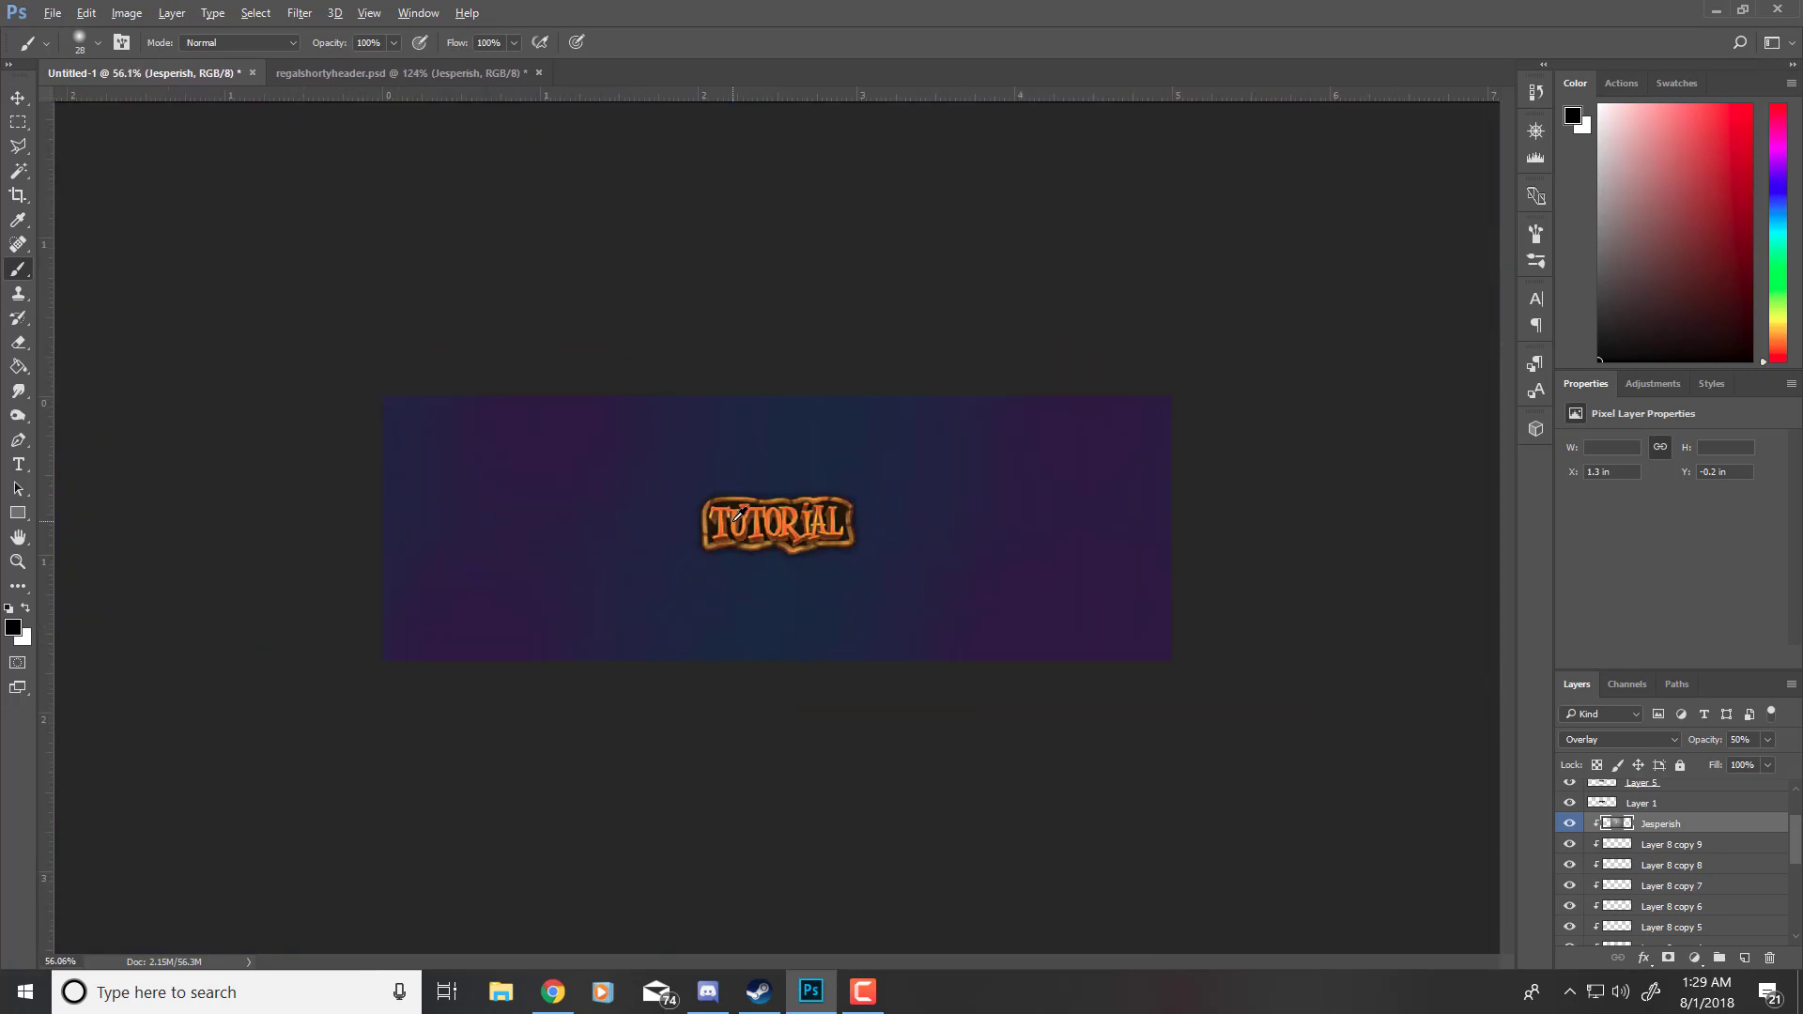
{"action": "scroll", "coordinate": [606, 399], "scroll_direction": "up", "scroll_amount": 2}
{"action": "left_click", "coordinate": [383, 71]}
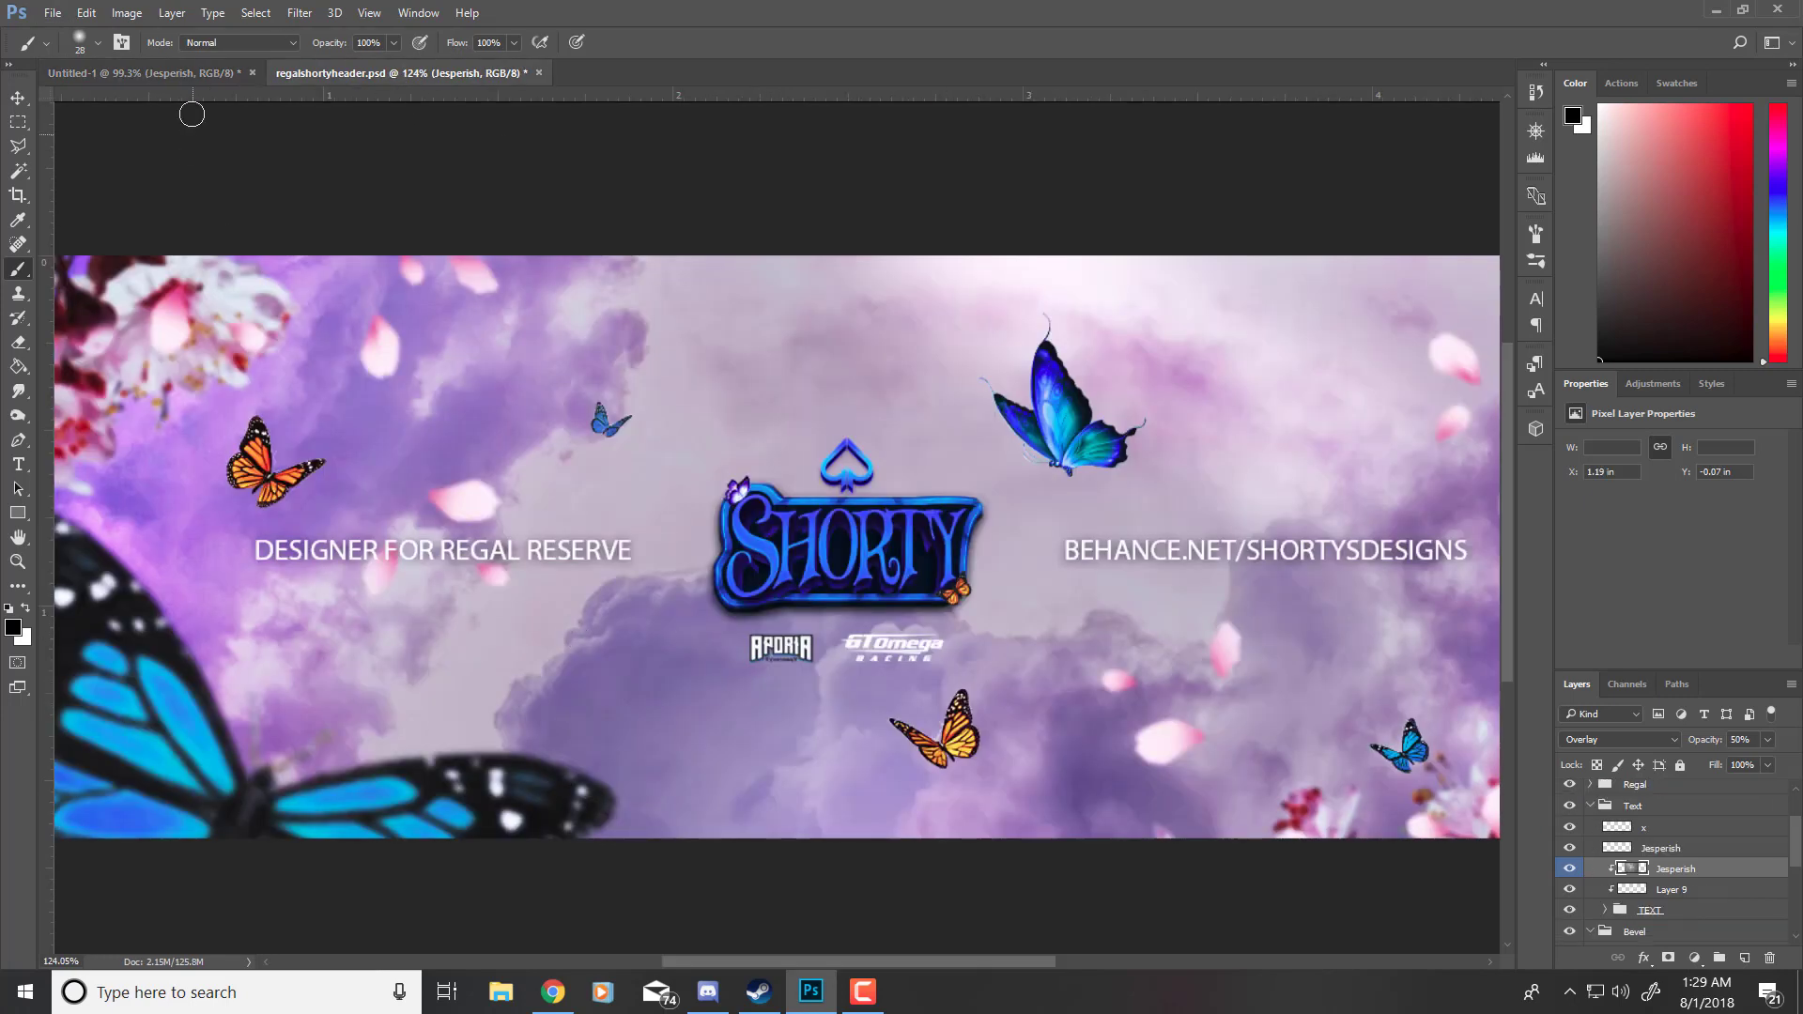
{"action": "left_click", "coordinate": [141, 72]}
Step: Create a layer group named CC above the TUTORIAL text layer and add a Curves adjustment layer inside it
{"action": "scroll", "coordinate": [1668, 813], "scroll_direction": "up", "scroll_amount": 3}
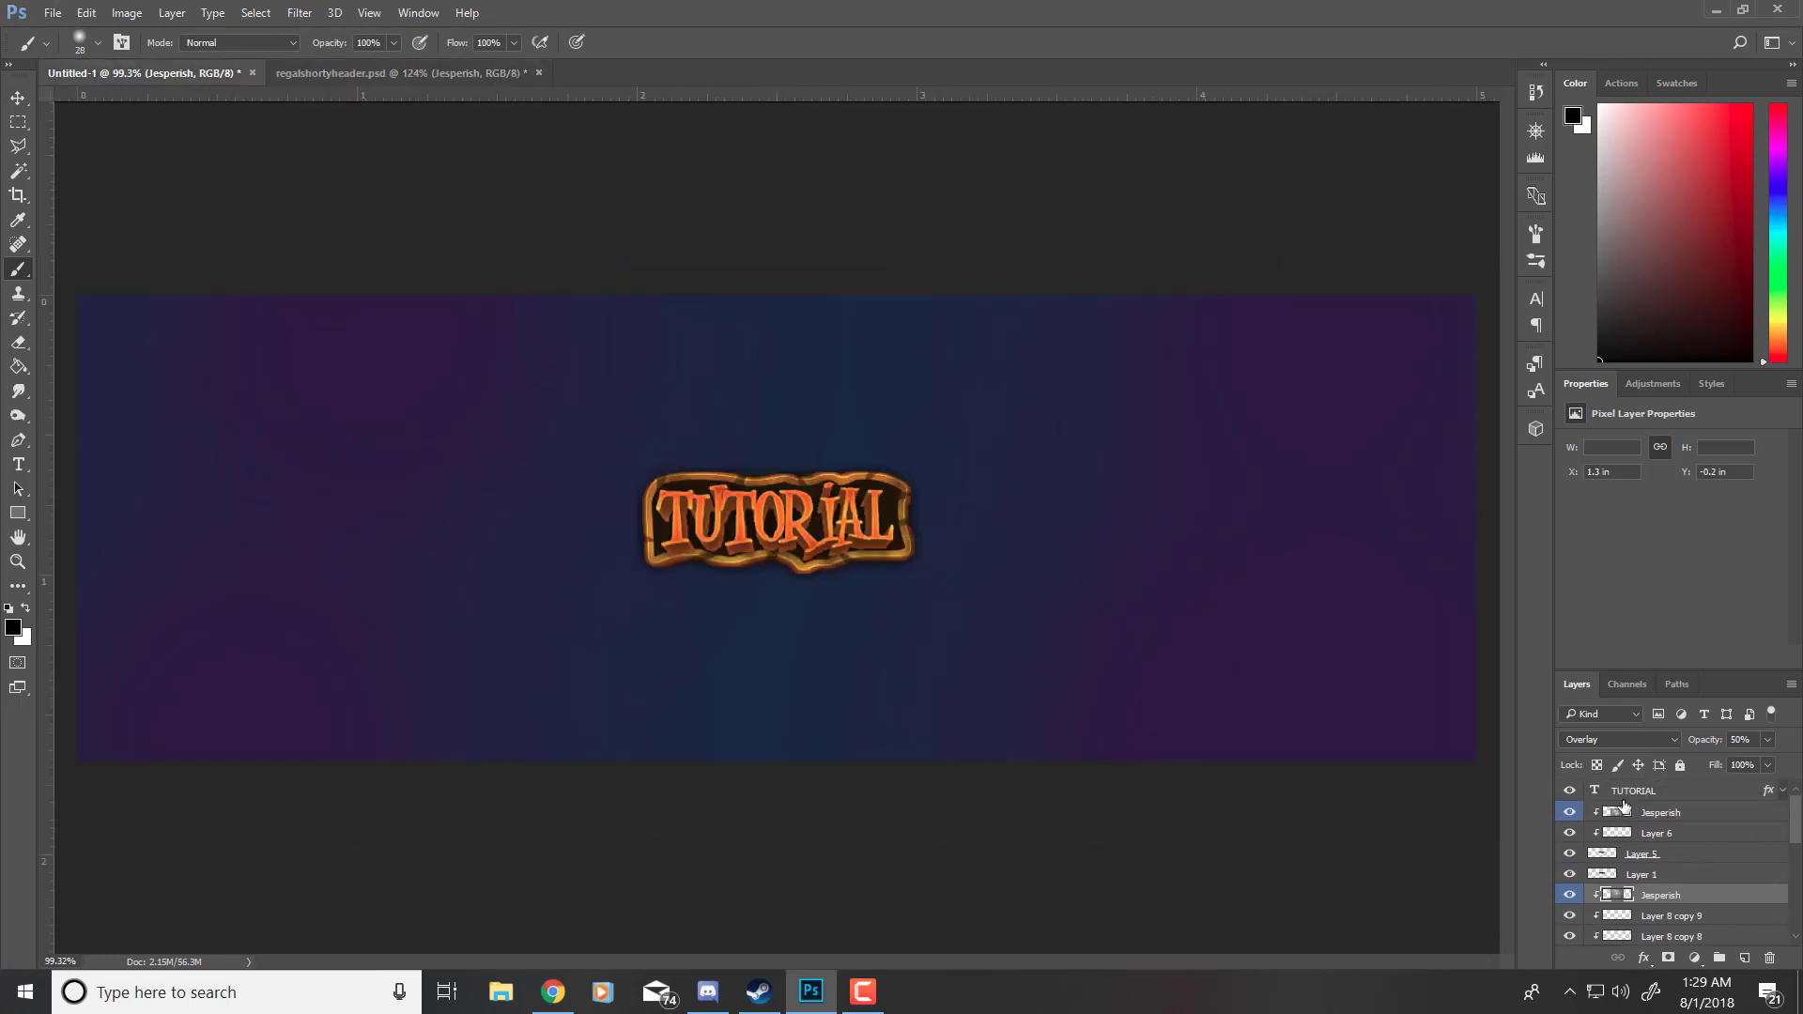
{"action": "left_click", "coordinate": [1625, 794]}
{"action": "left_click", "coordinate": [1721, 959]}
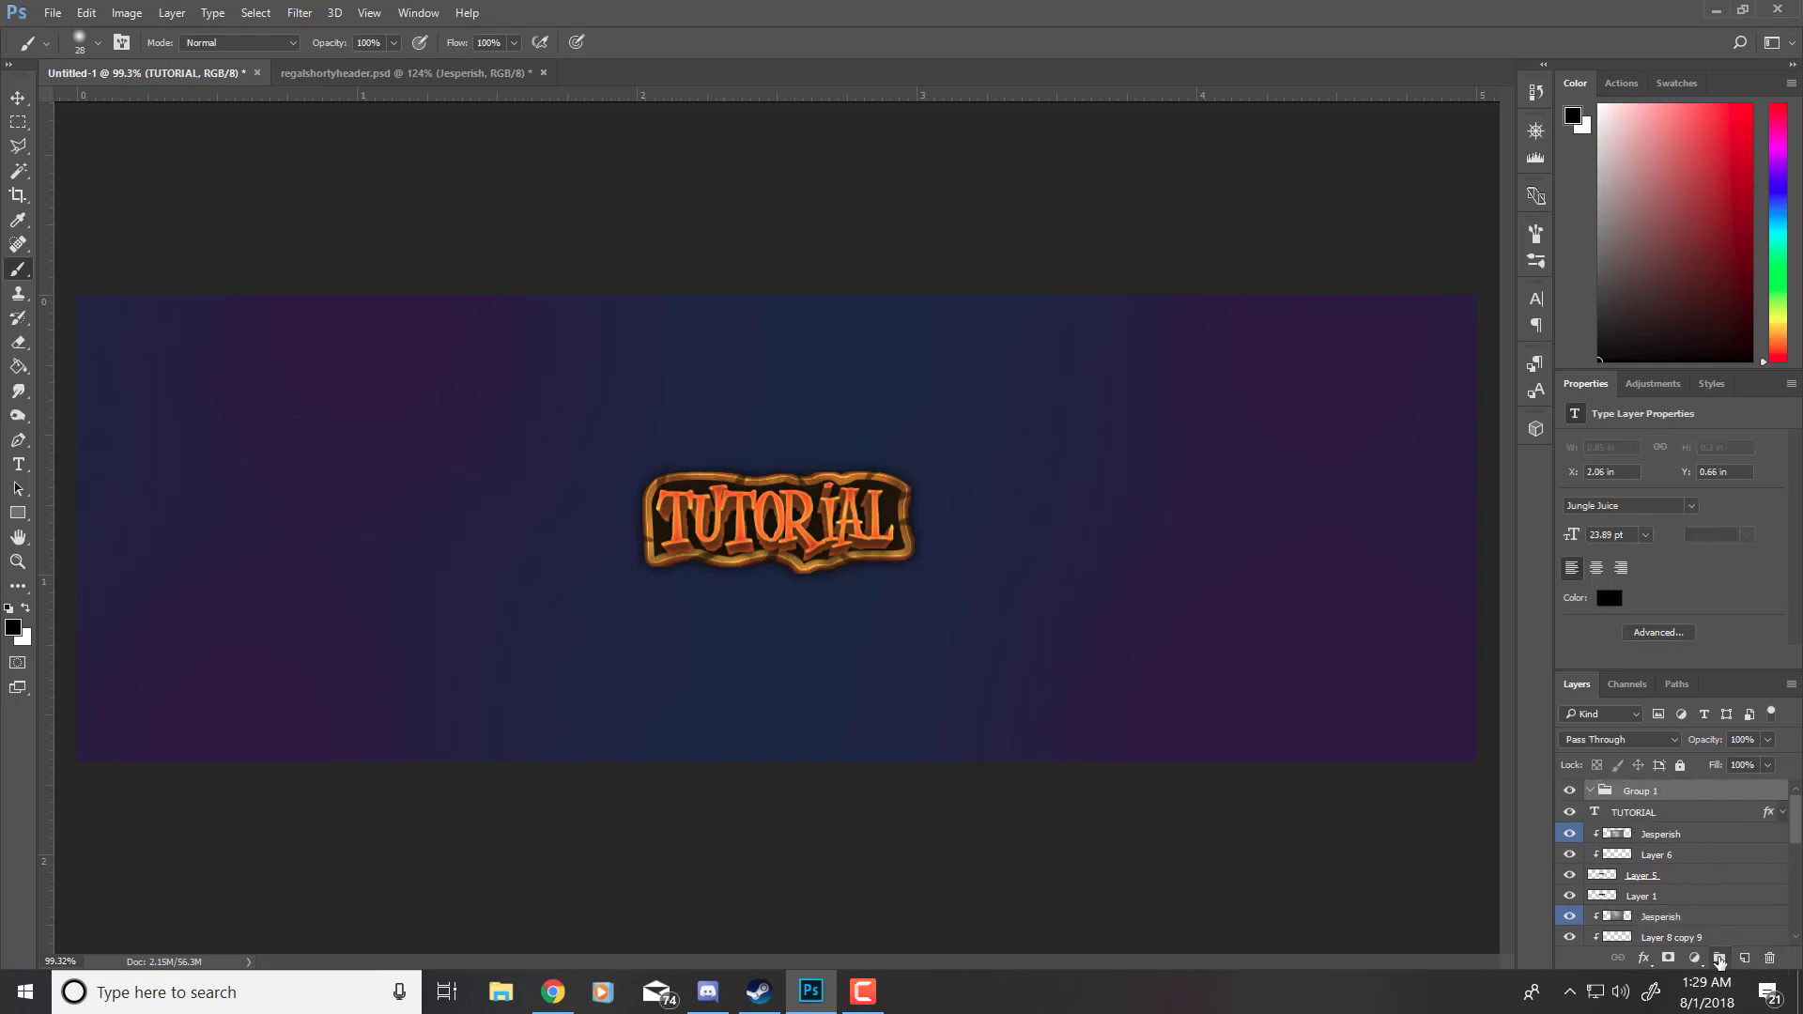
{"action": "double_click", "coordinate": [1649, 791]}
{"action": "type", "text": "C"}
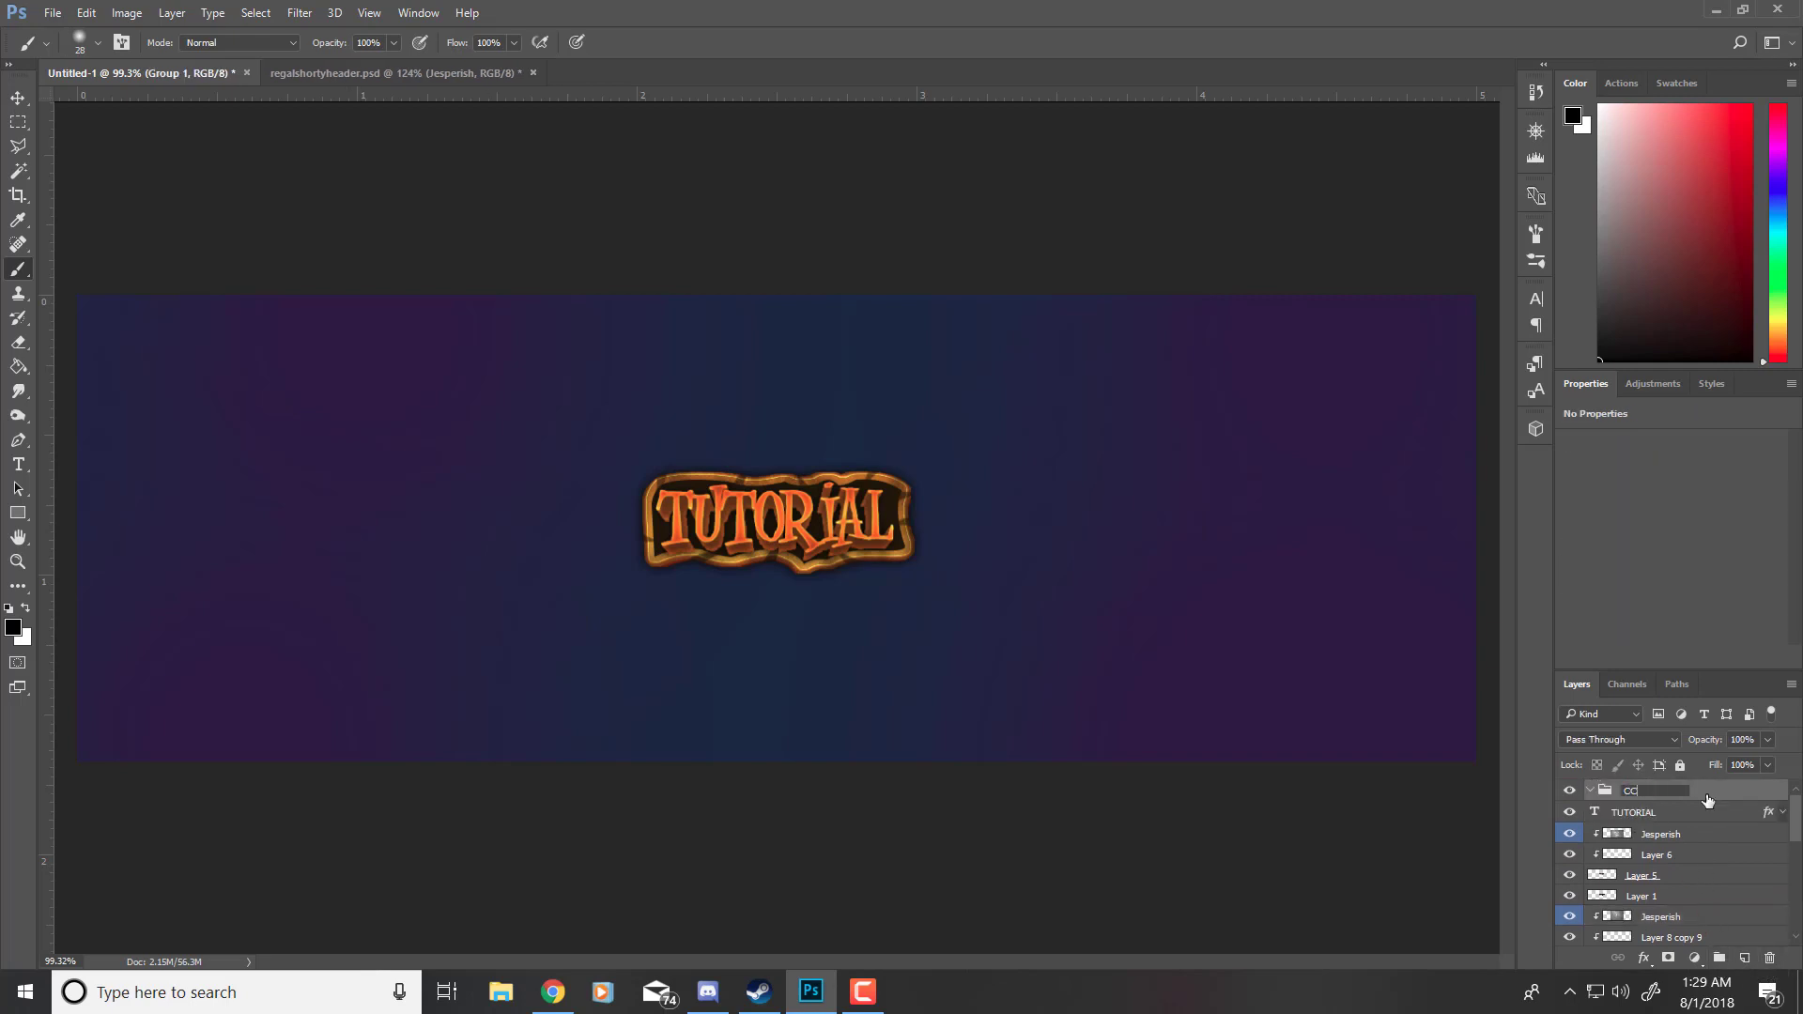
{"action": "type", "text": "C"}
{"action": "key", "text": "Return"}
{"action": "left_click", "coordinate": [1694, 958]}
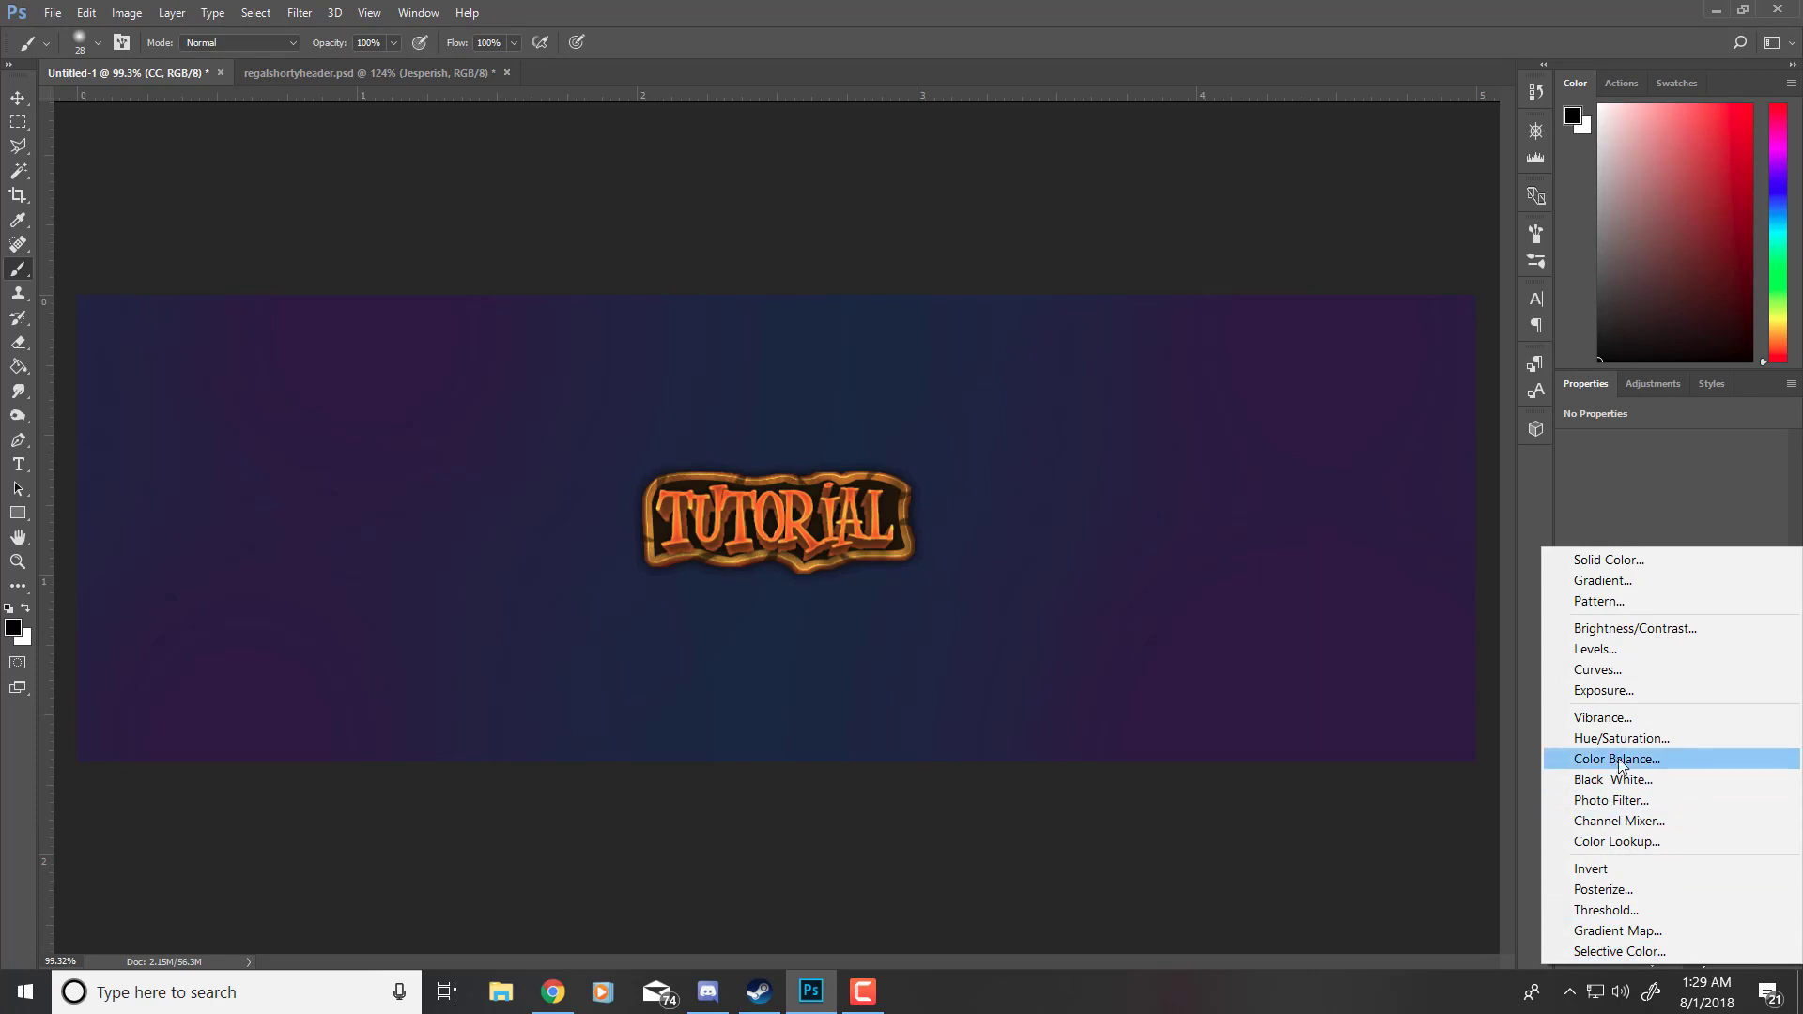
{"action": "left_click", "coordinate": [1633, 672]}
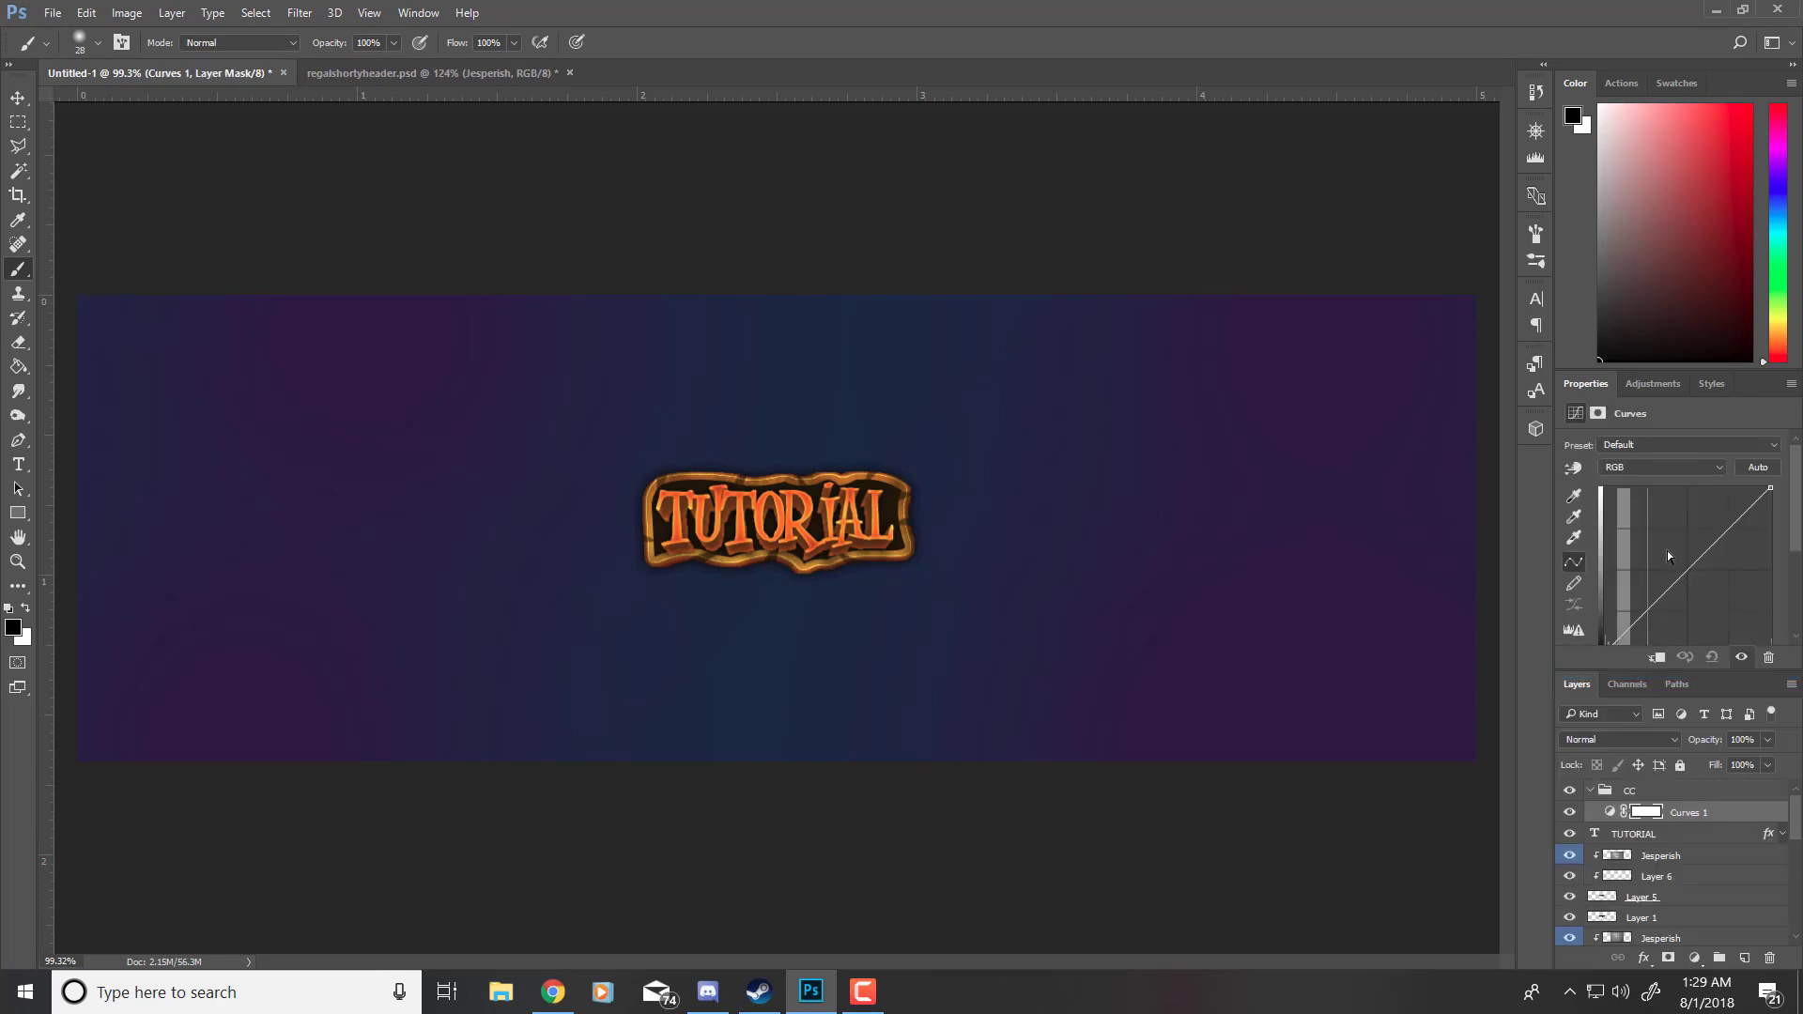
{"action": "left_click_drag", "start_coordinate": [1668, 587], "coordinate": [1663, 604]}
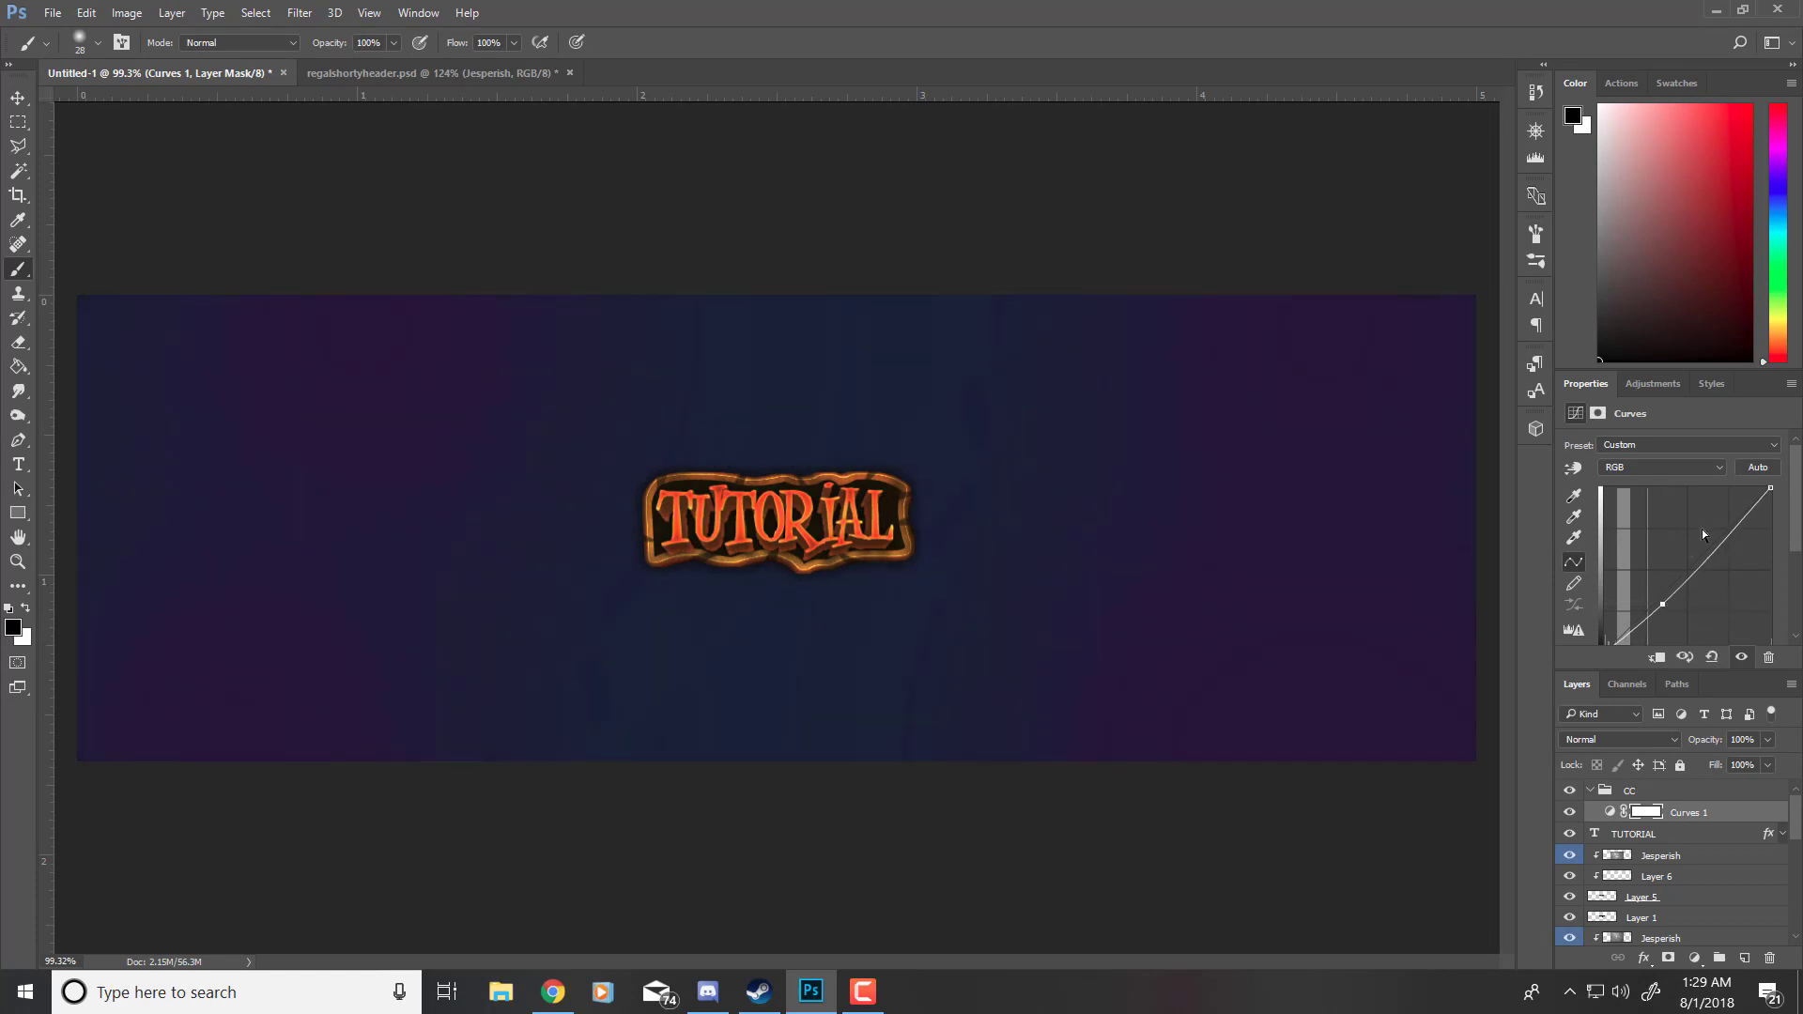
{"action": "left_click", "coordinate": [1714, 526]}
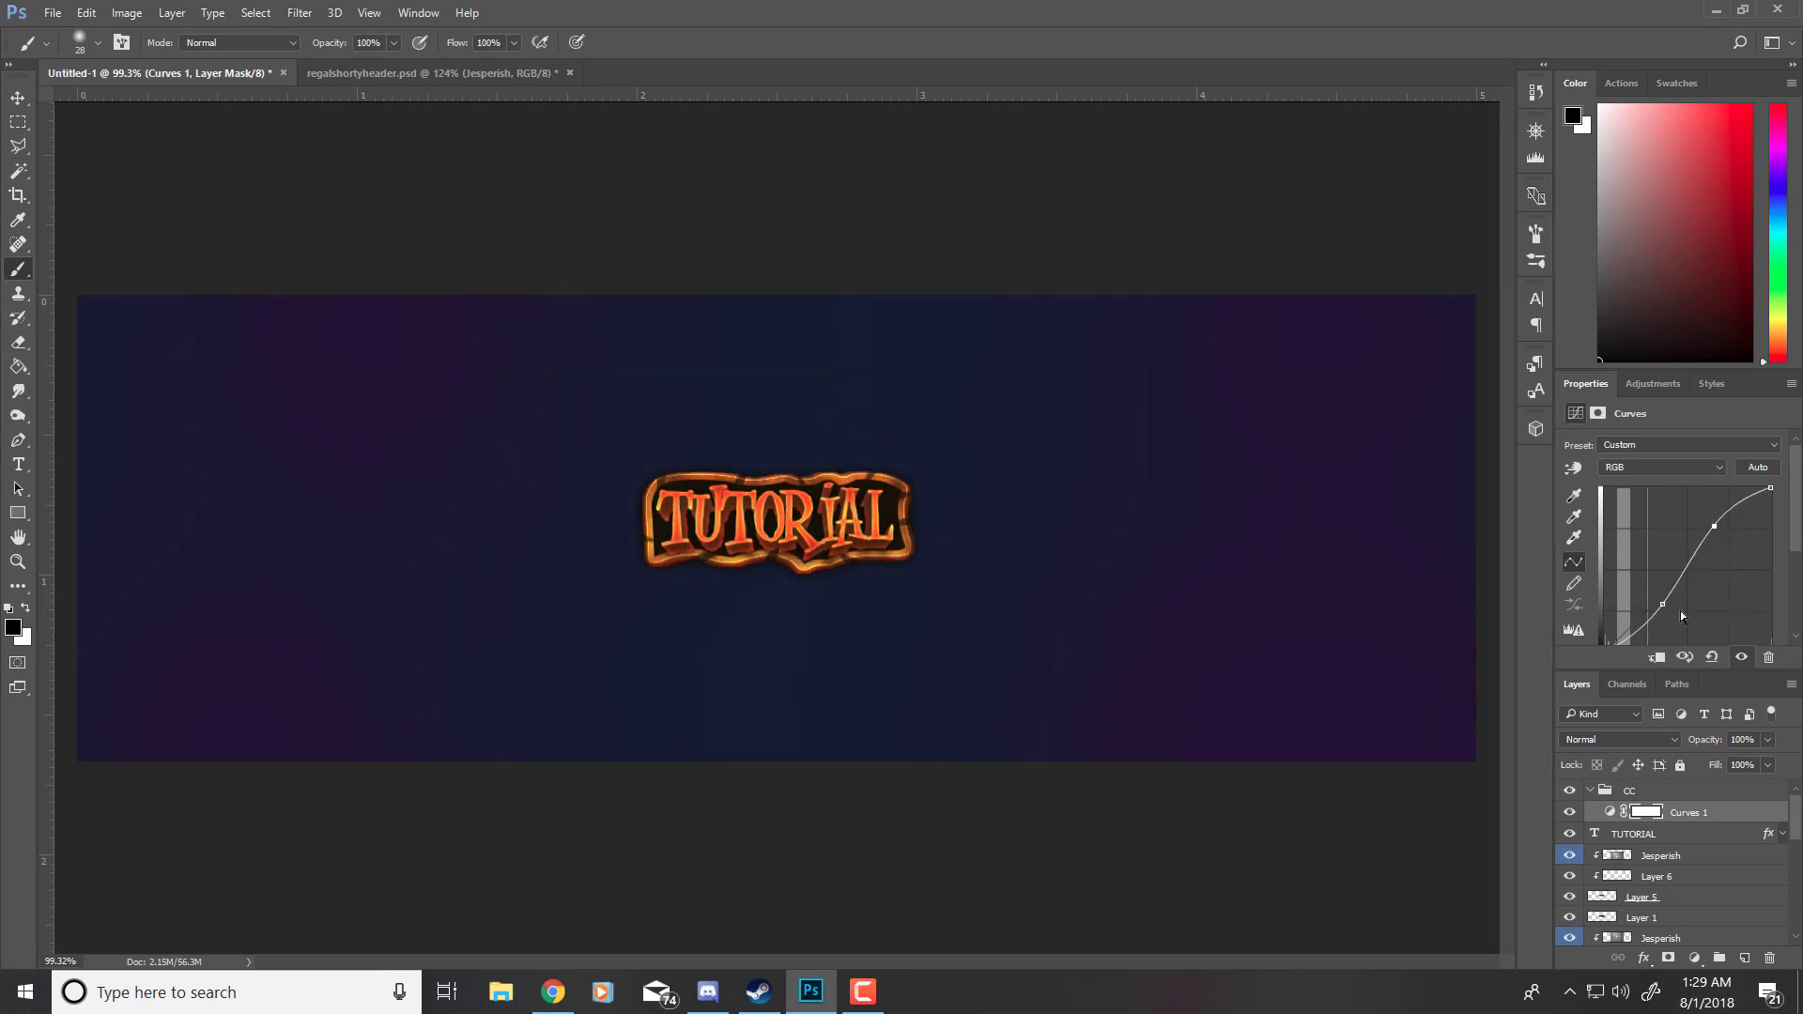
{"action": "left_click", "coordinate": [1711, 656]}
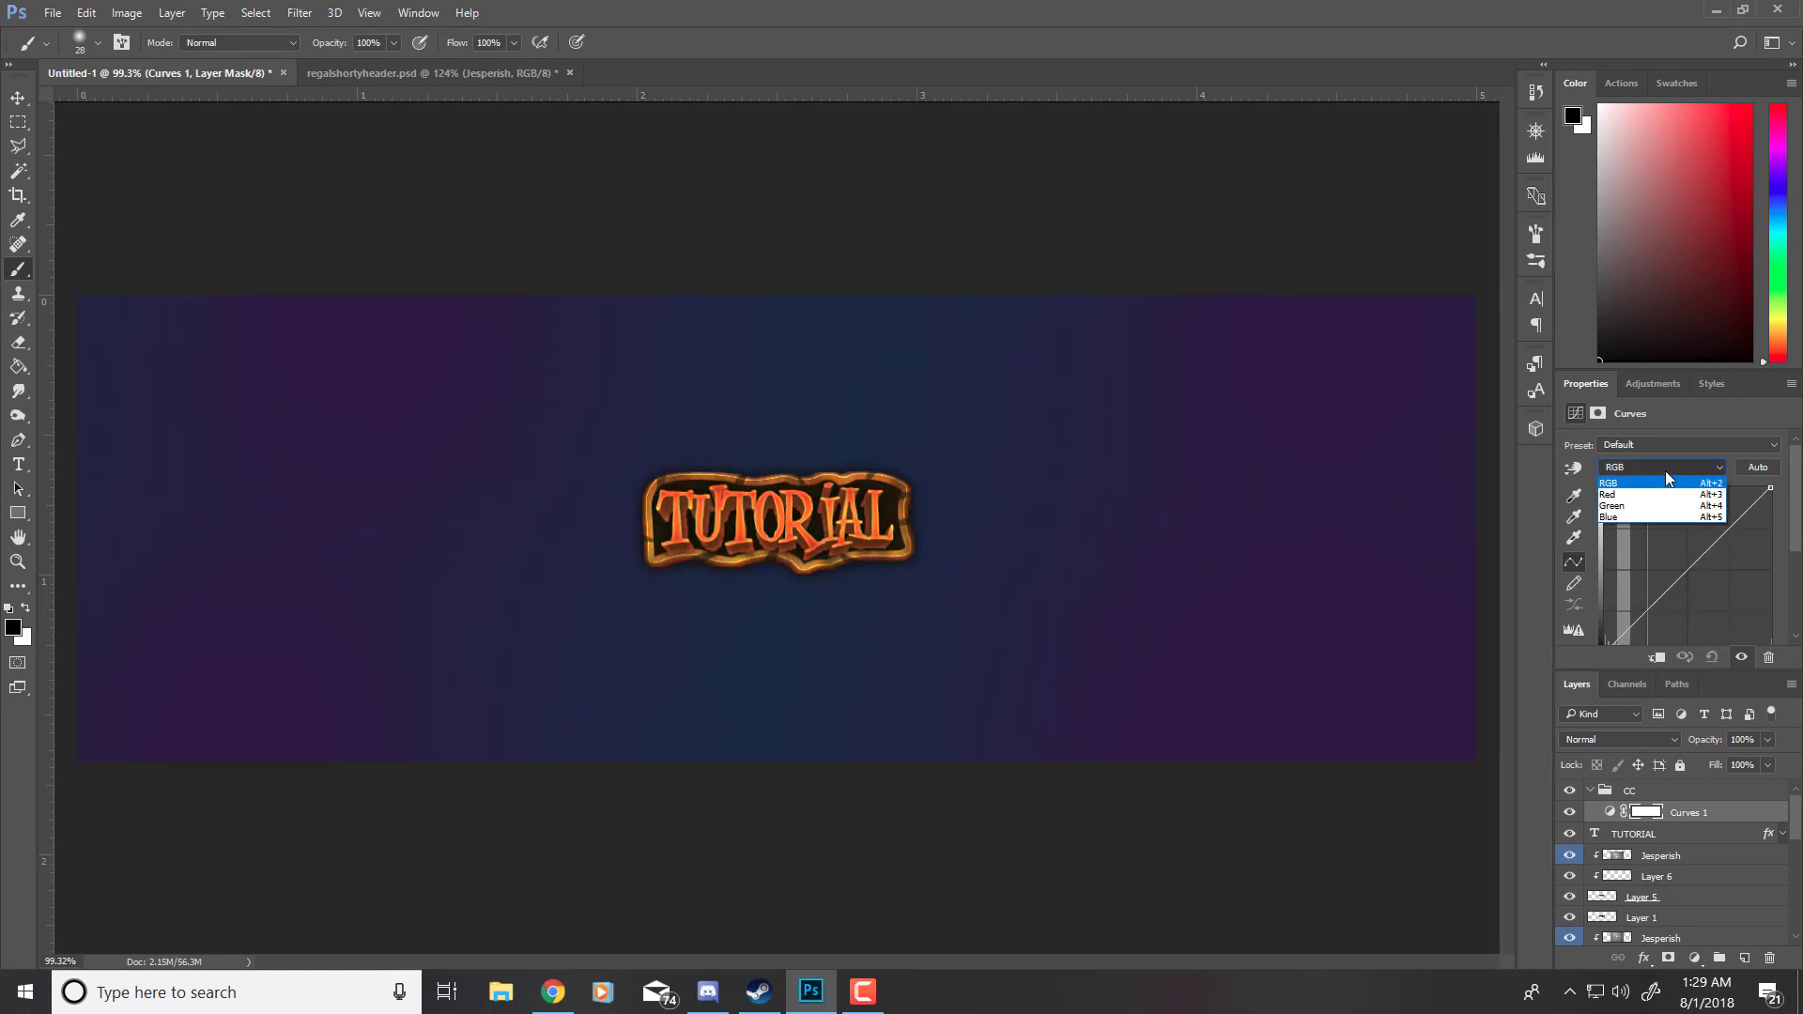
Step: Shape the Curves layer's RGB curve into a gentle S, and lift the Red curve's shadows while lowering its highlights
{"action": "left_click_drag", "start_coordinate": [1662, 600], "coordinate": [1661, 603]}
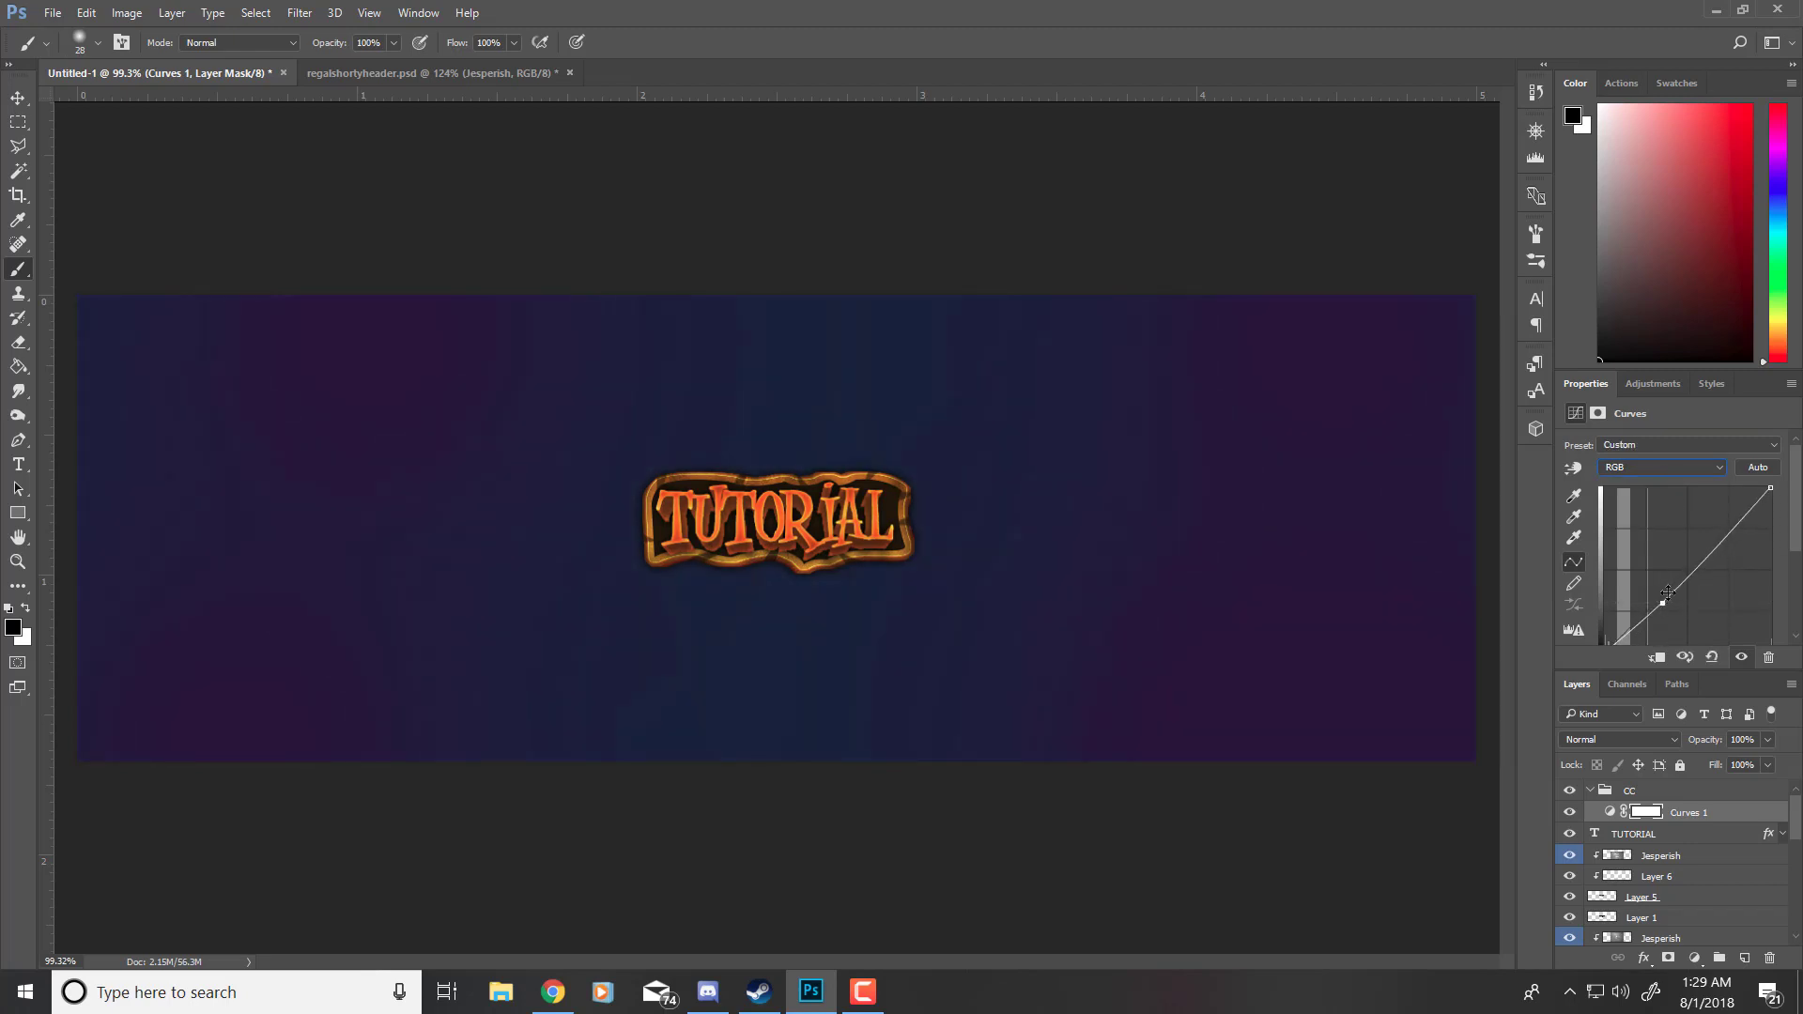
{"action": "left_click_drag", "start_coordinate": [1721, 529], "coordinate": [1719, 530]}
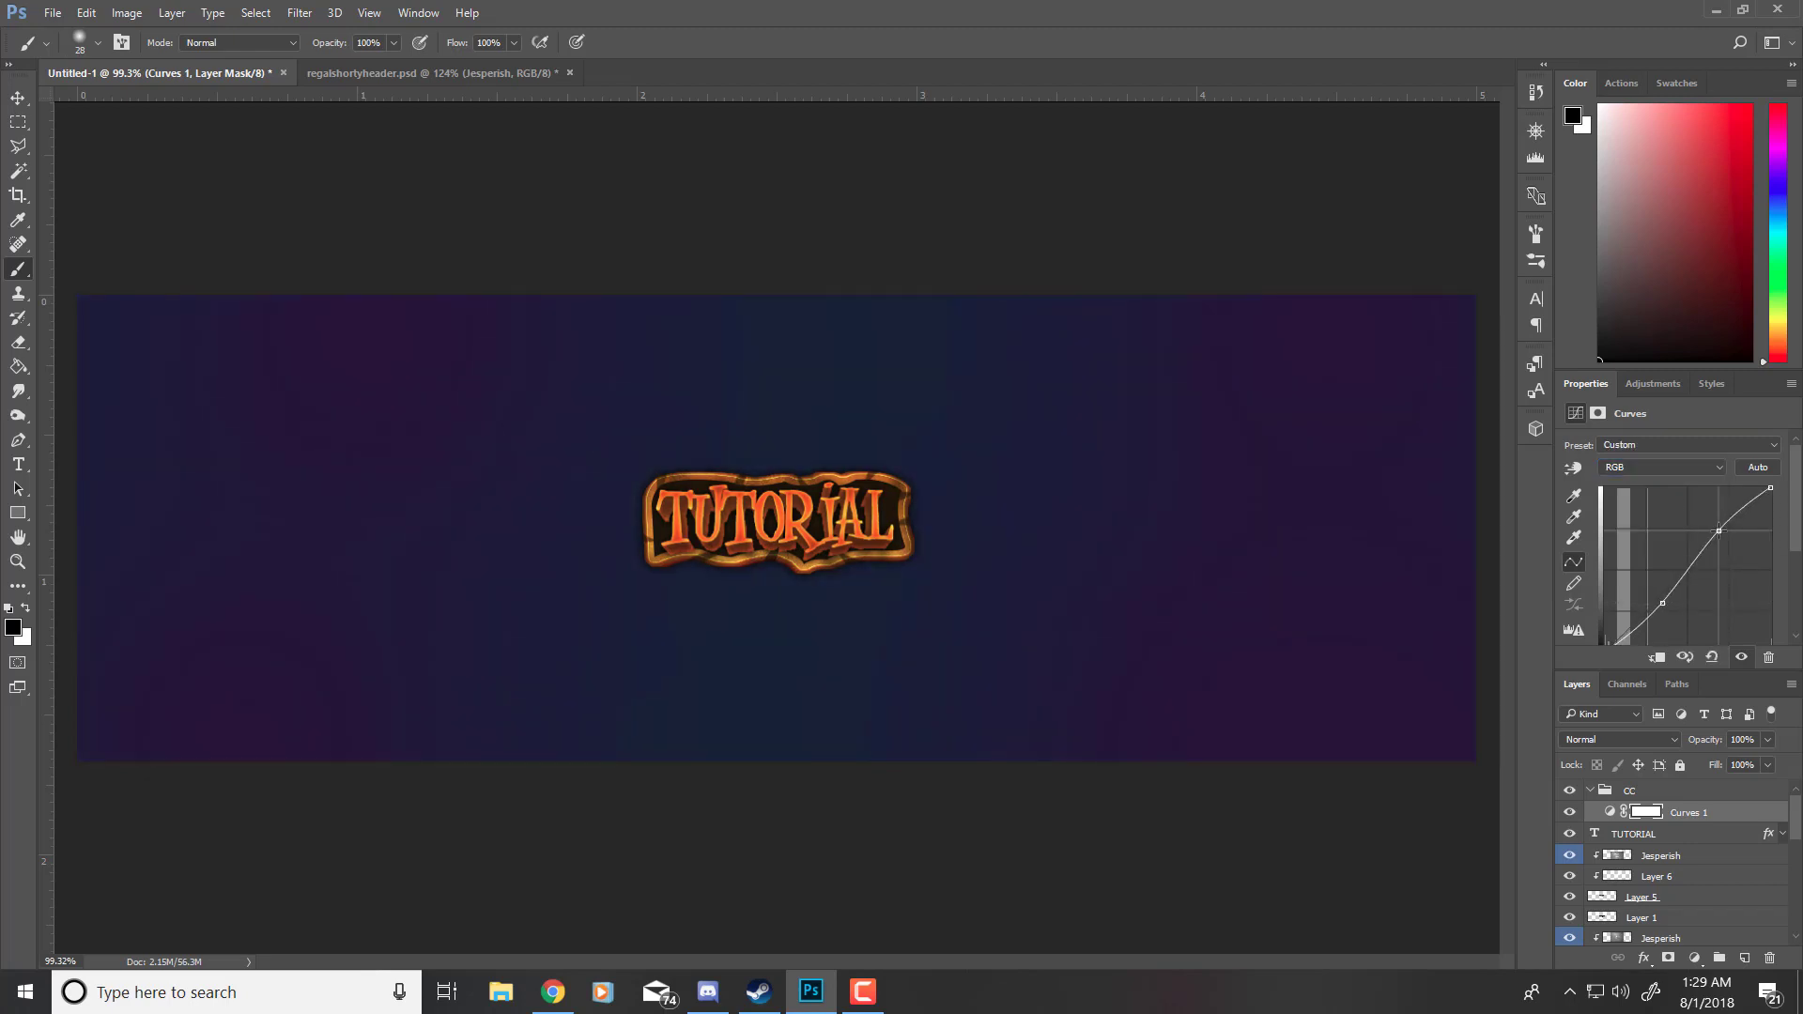
{"action": "left_click", "coordinate": [1677, 469]}
{"action": "left_click", "coordinate": [1662, 489]}
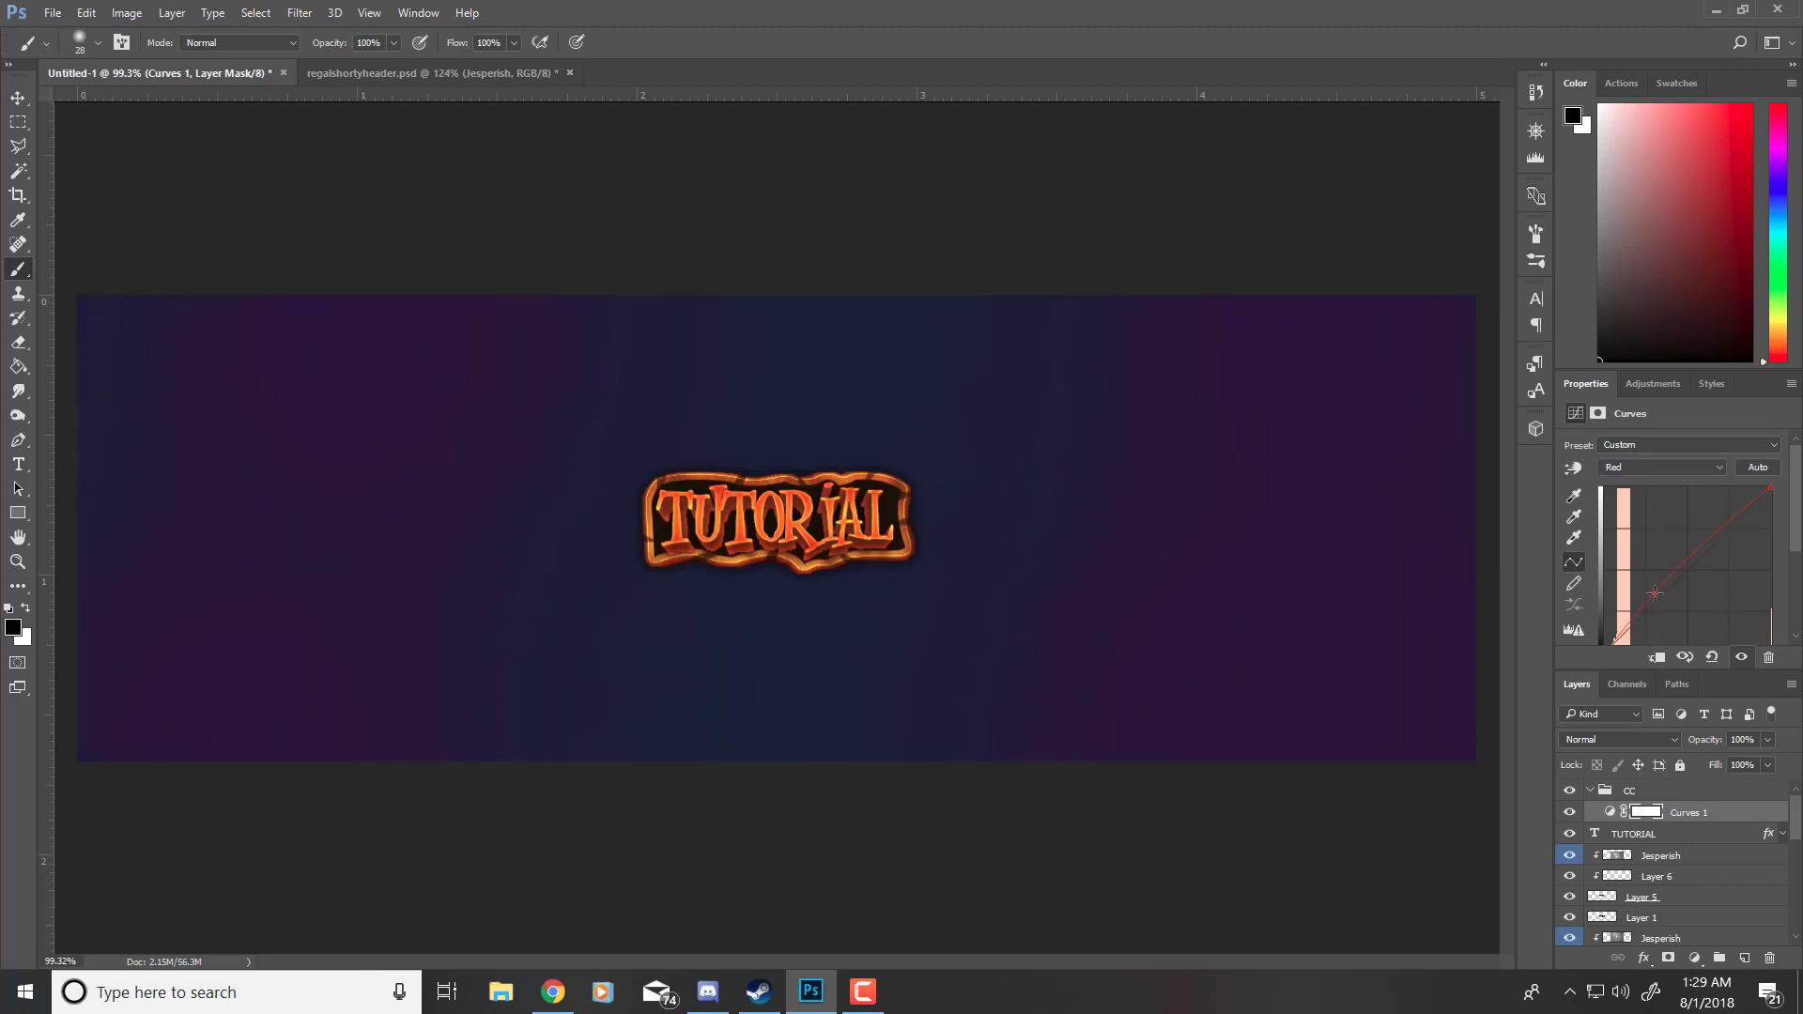
{"action": "left_click_drag", "start_coordinate": [1722, 528], "coordinate": [1732, 542]}
Step: Raise the shadows of the Green curve and hold its highlights near the diagonal with a second point
{"action": "left_click", "coordinate": [1687, 468]}
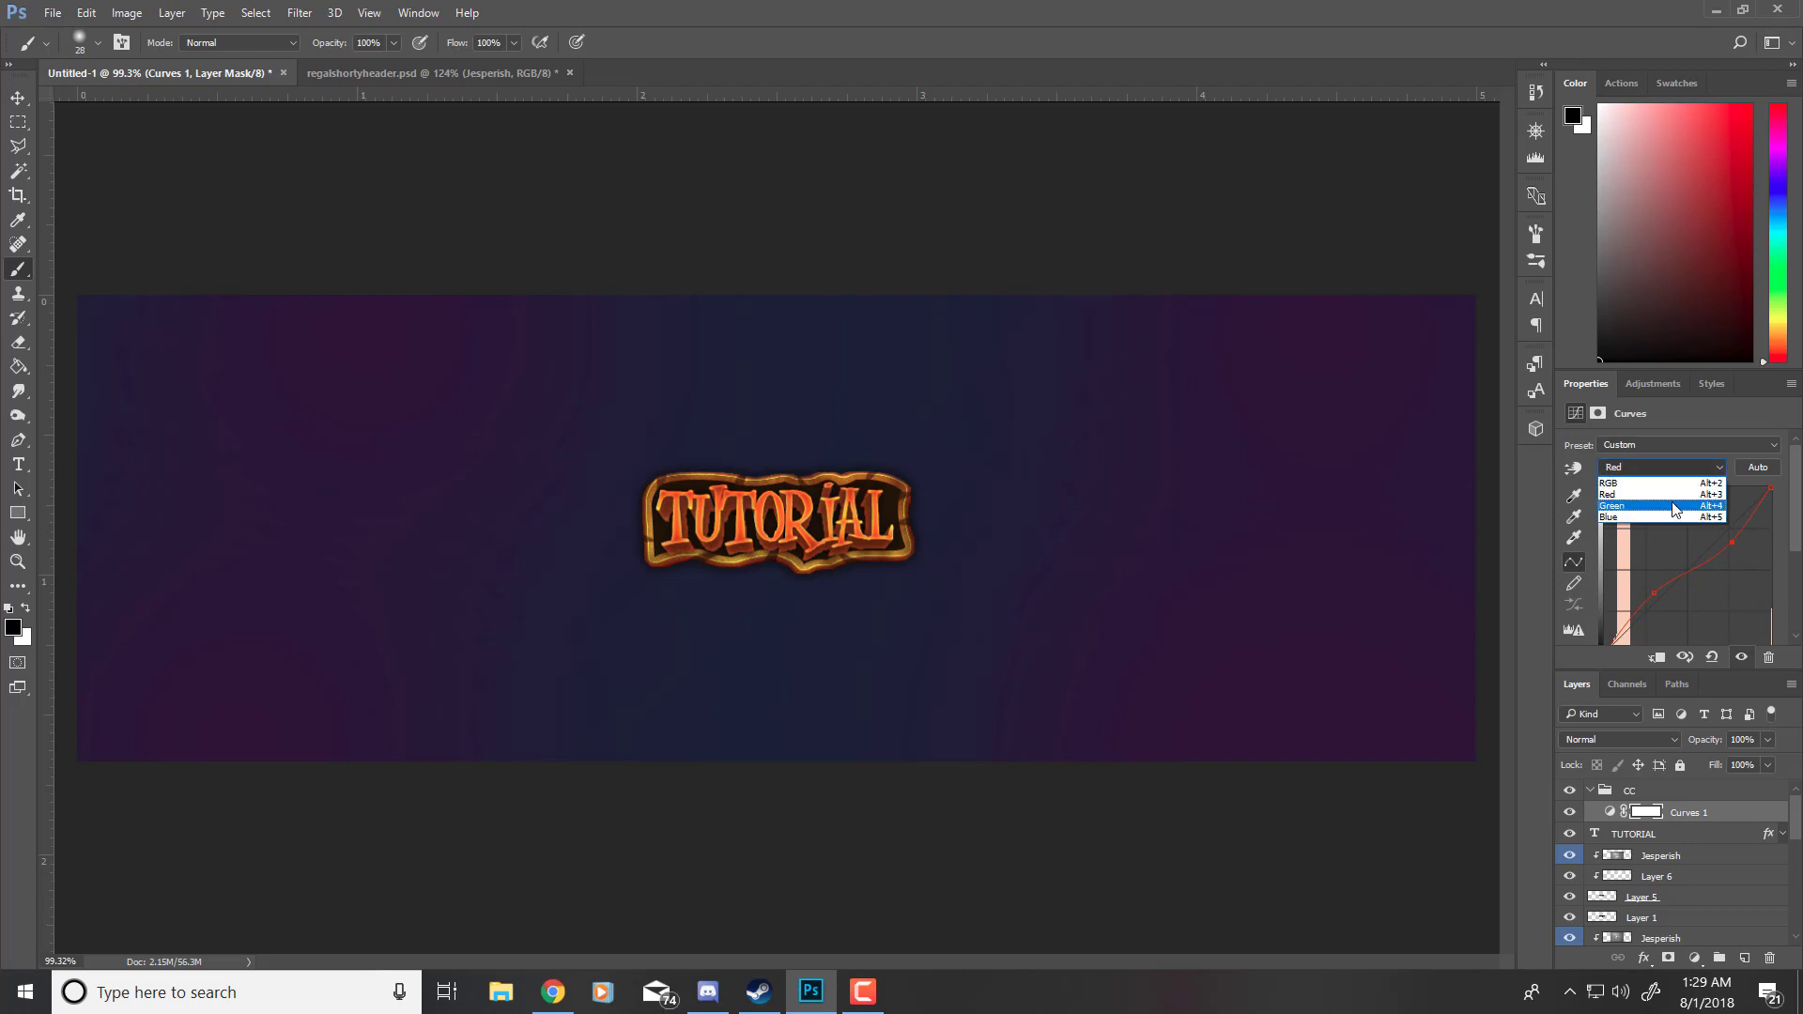
{"action": "left_click", "coordinate": [1677, 507]}
{"action": "left_click_drag", "start_coordinate": [1670, 590], "coordinate": [1656, 589]}
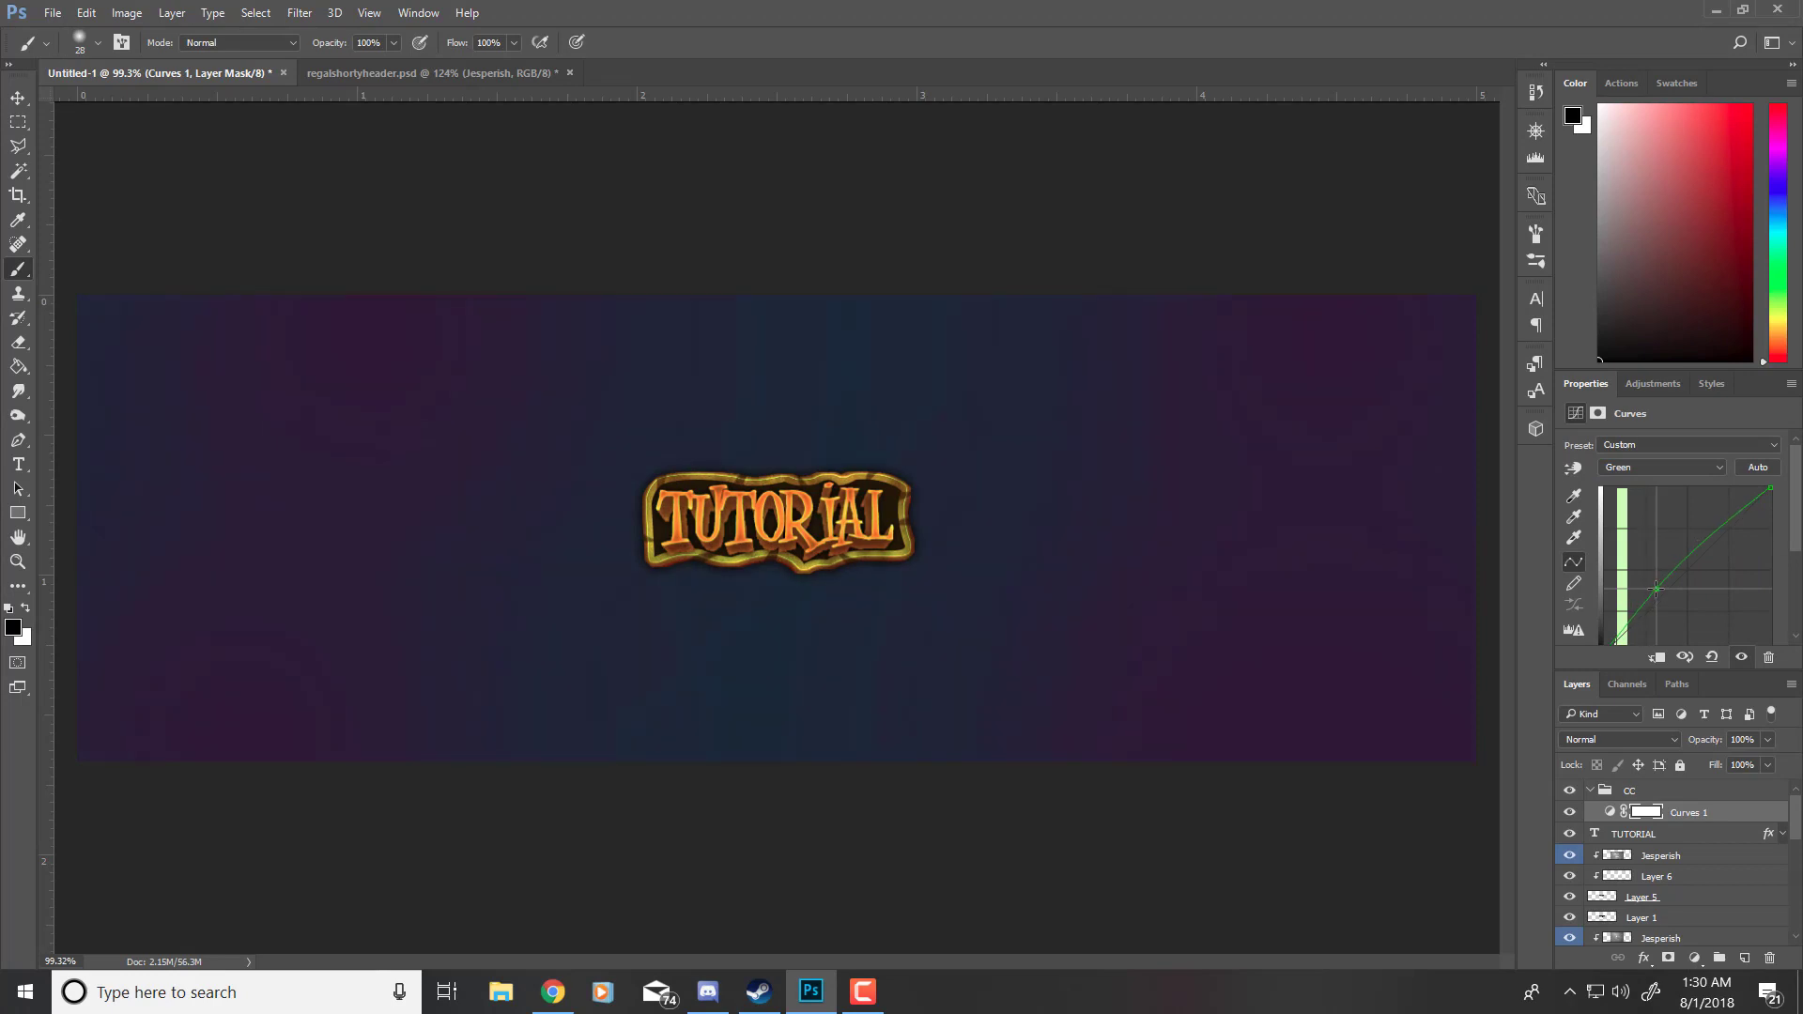
{"action": "left_click_drag", "start_coordinate": [1721, 531], "coordinate": [1719, 538]}
Step: Lift the shadows of the Blue curve, lower its highlights slightly, and return to the composite RGB channel
{"action": "left_click", "coordinate": [1678, 467]}
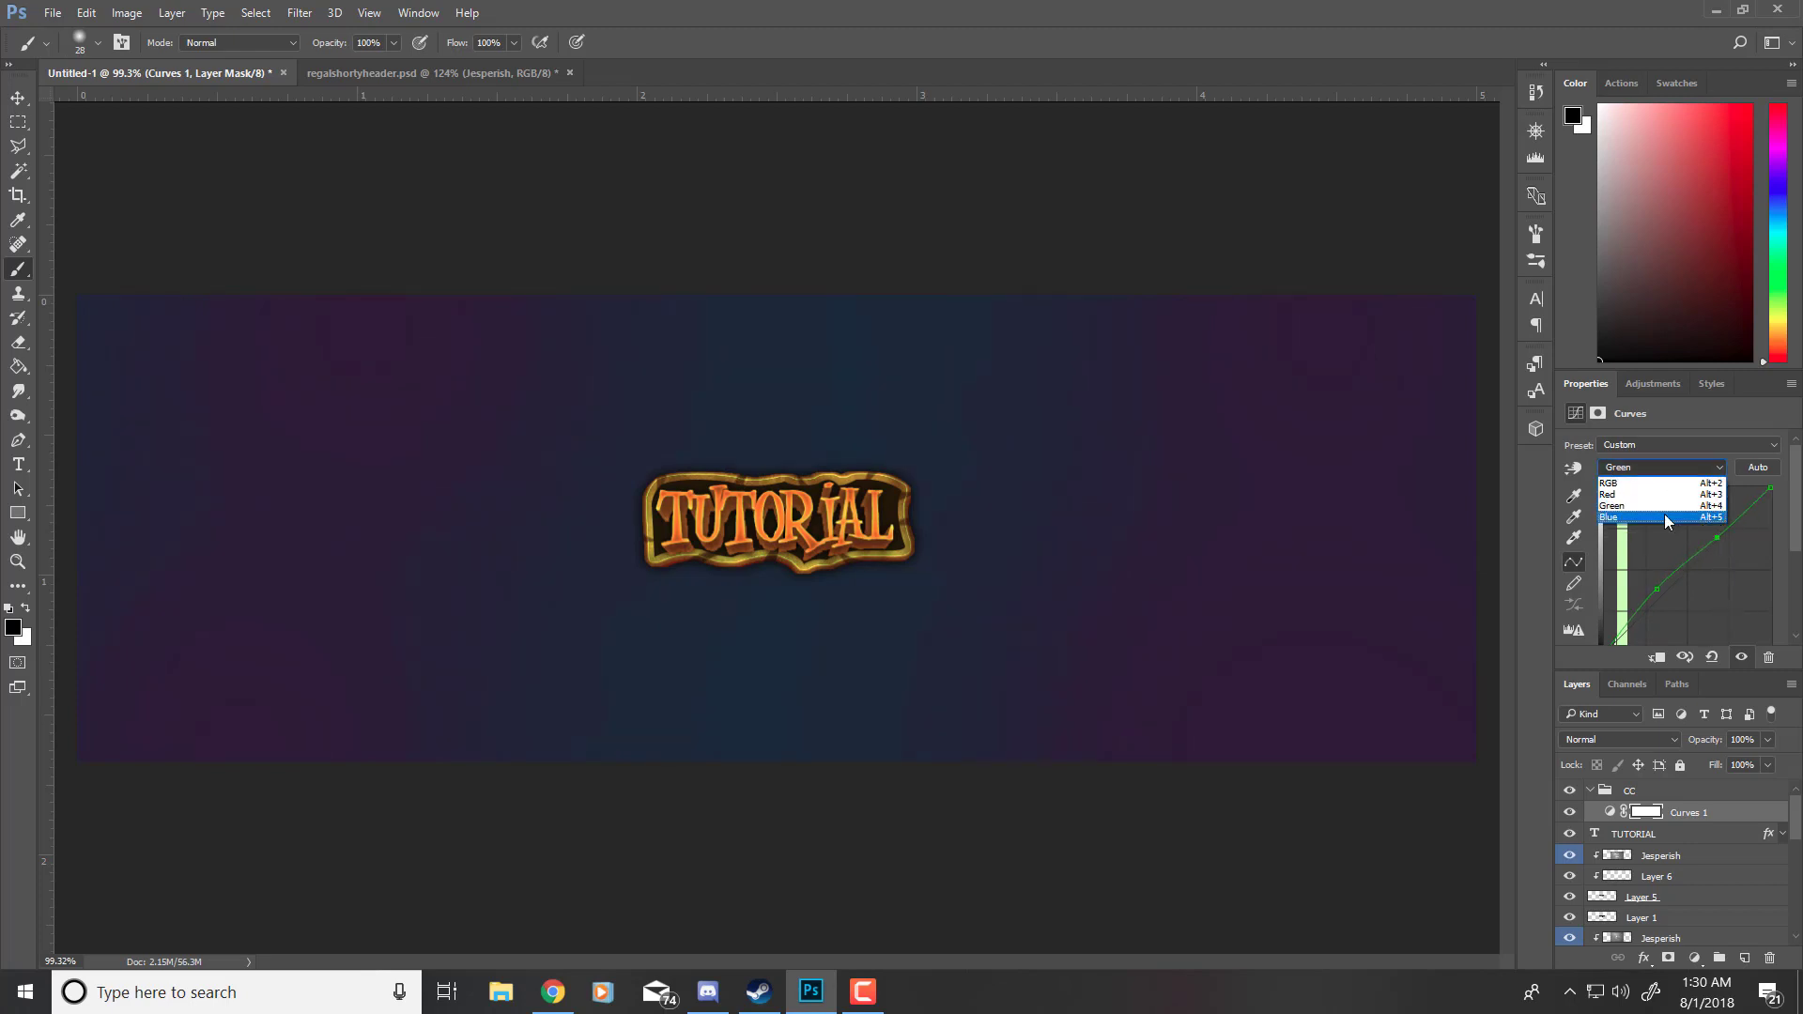
{"action": "left_click", "coordinate": [1664, 516]}
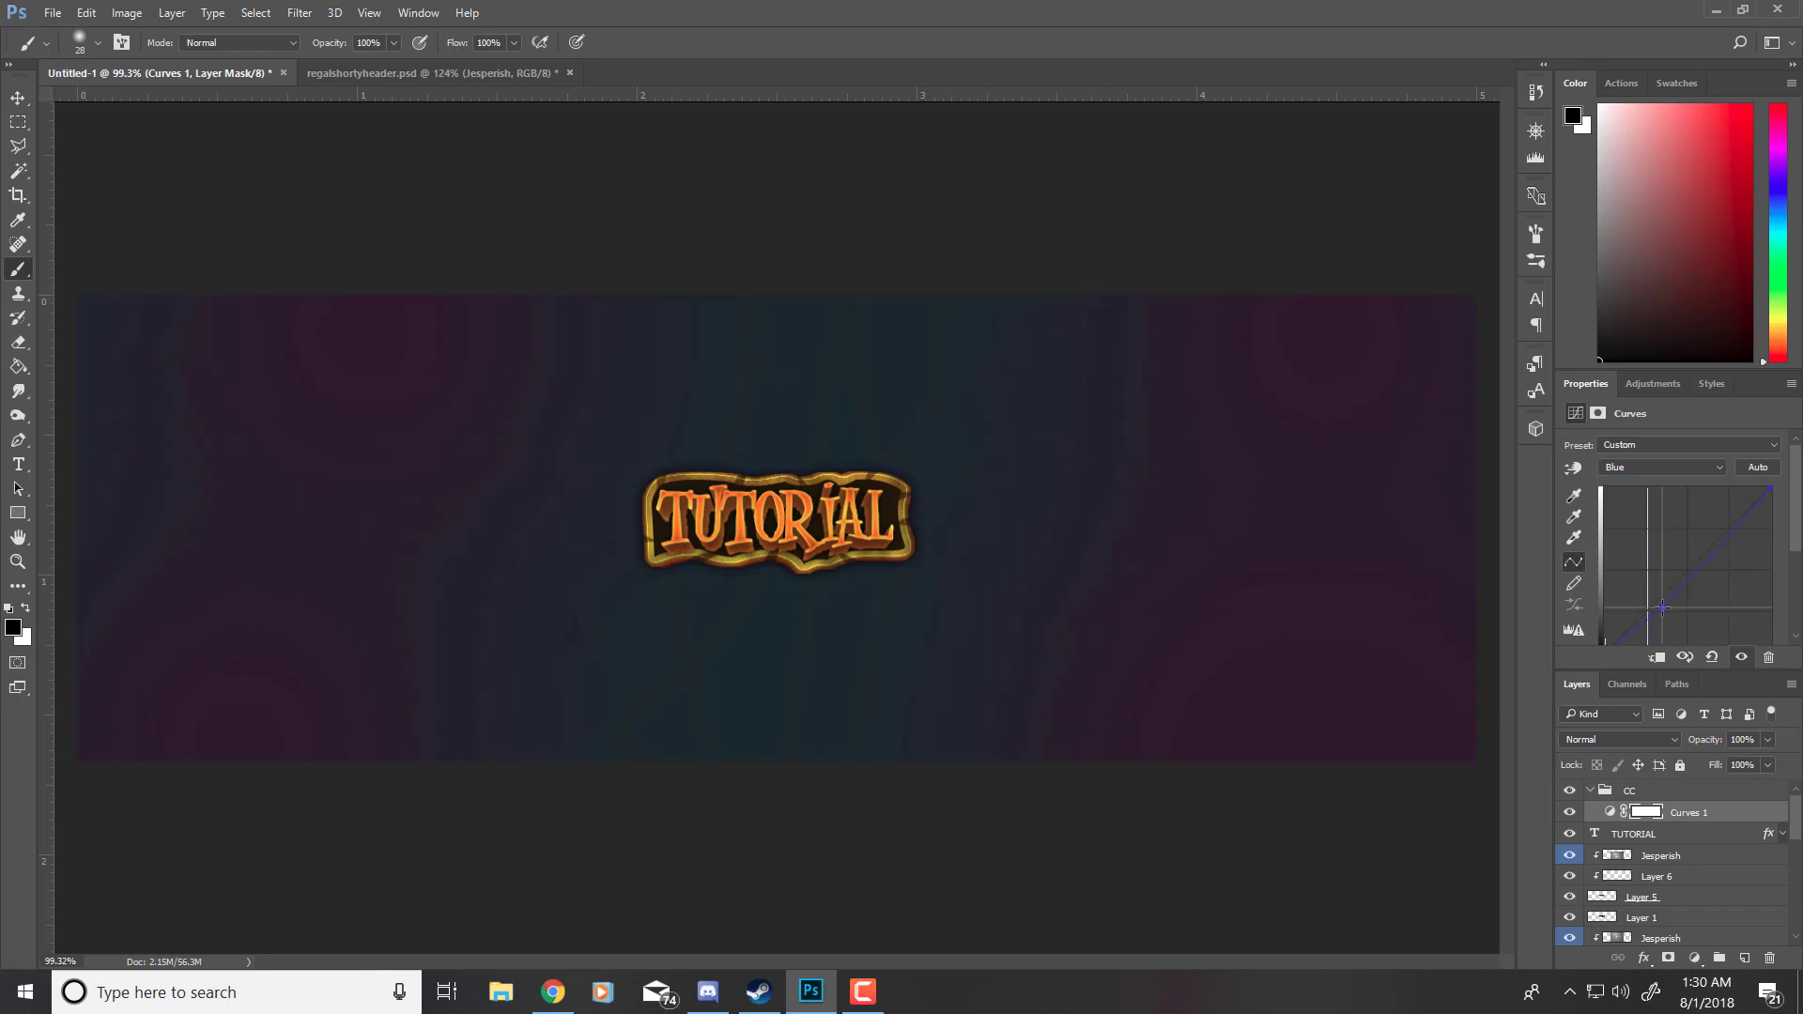
{"action": "left_click_drag", "start_coordinate": [1662, 608], "coordinate": [1648, 603]}
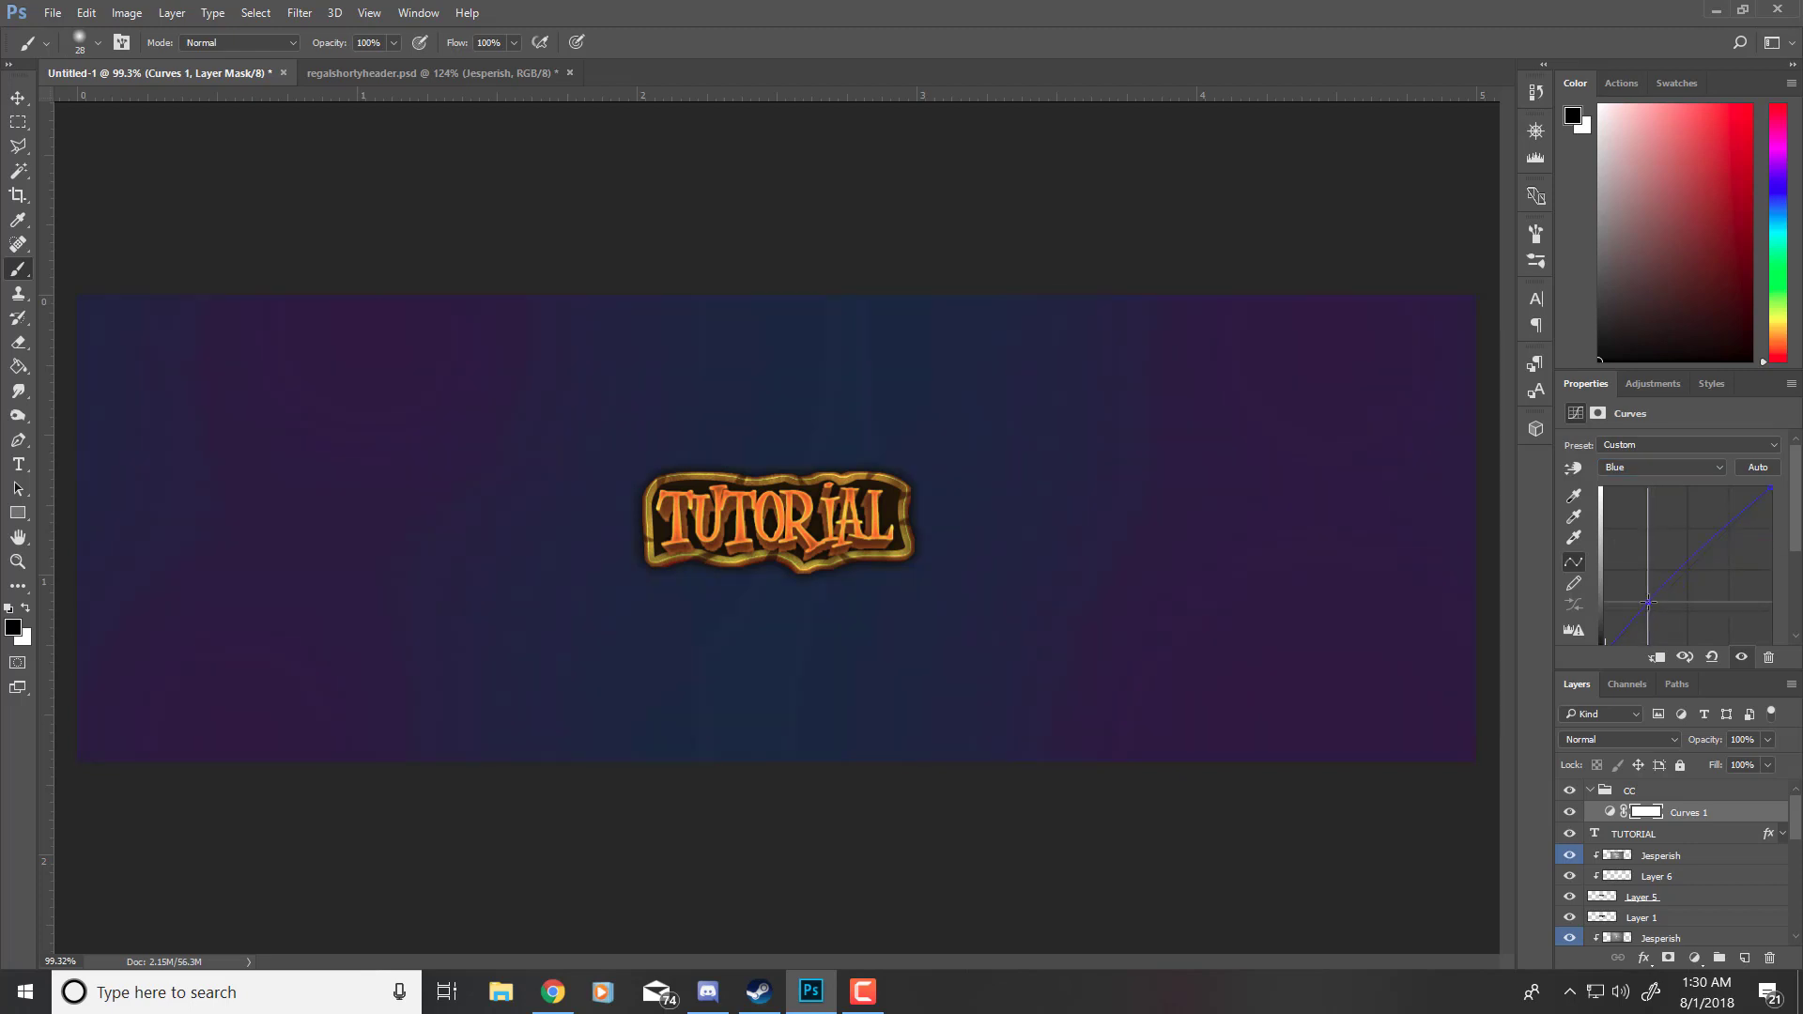
{"action": "left_click_drag", "start_coordinate": [1708, 546], "coordinate": [1716, 551]}
{"action": "left_click", "coordinate": [1661, 467]}
{"action": "left_click", "coordinate": [1634, 481]}
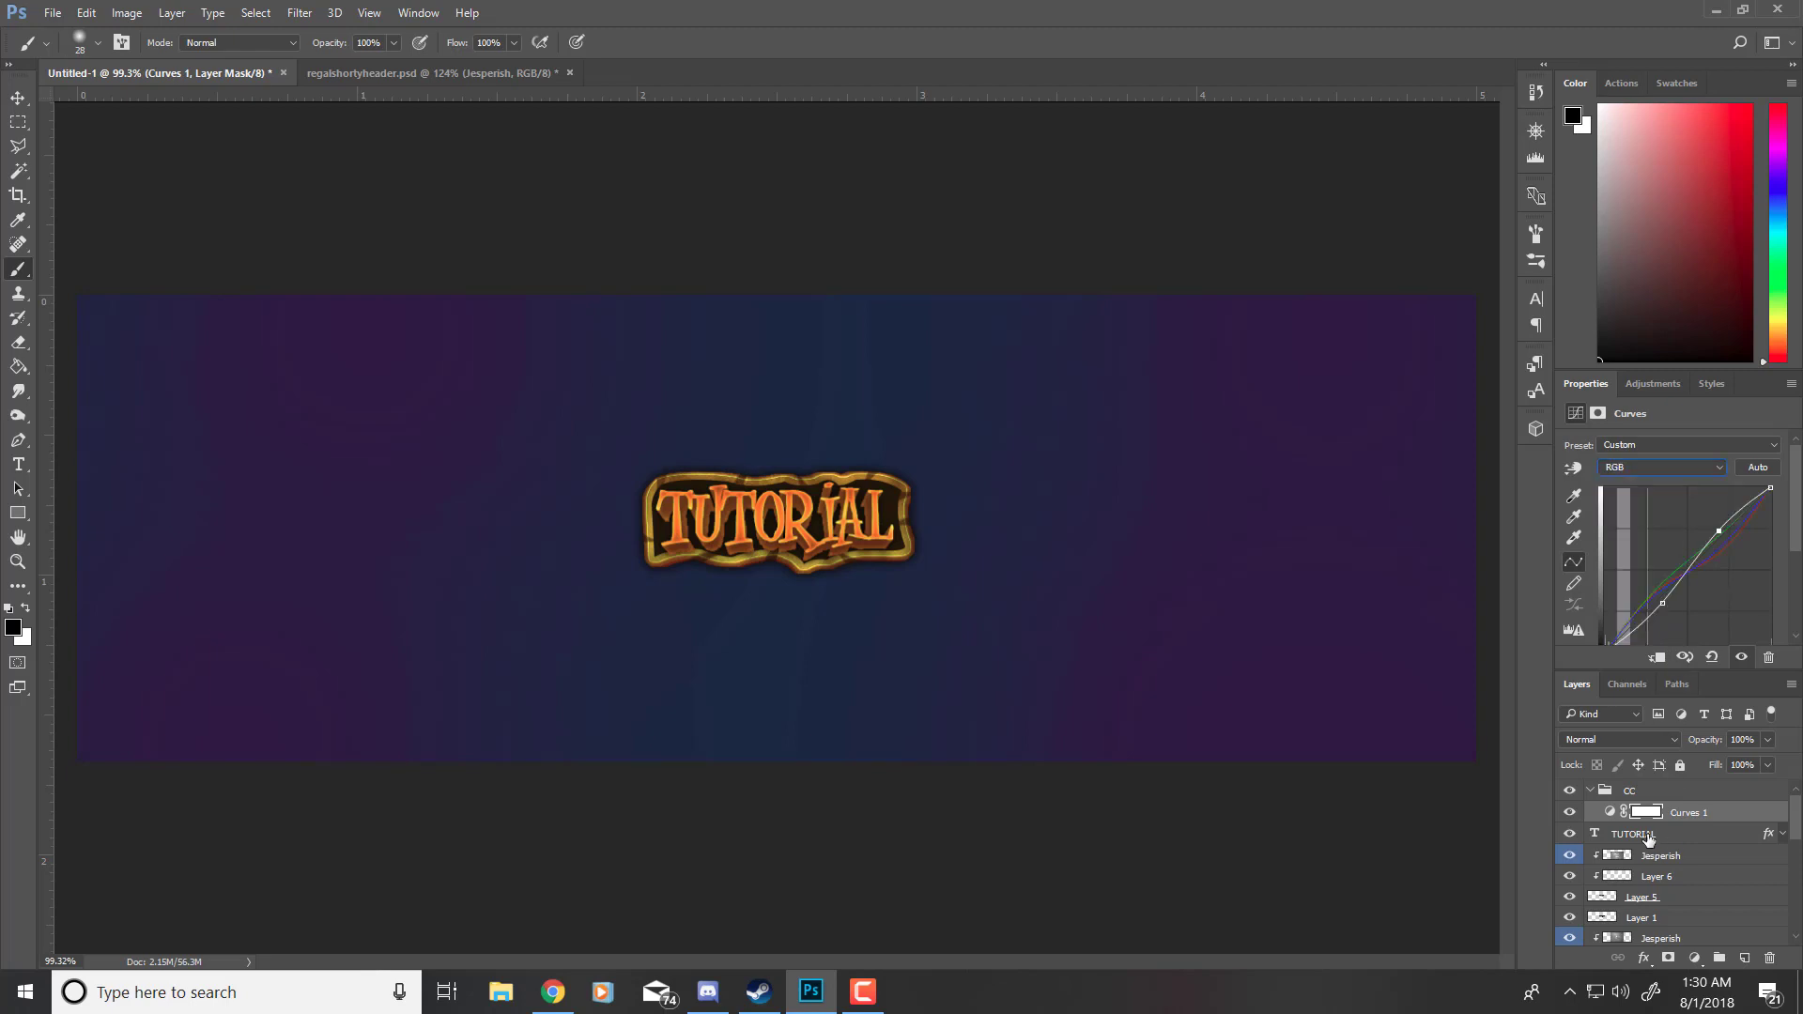
Step: Add an Exposure adjustment layer to the CC group and set its exposure to +0.7
{"action": "left_click", "coordinate": [1632, 797]}
{"action": "left_click_drag", "start_coordinate": [1686, 814], "coordinate": [1664, 794]}
{"action": "left_click", "coordinate": [1663, 793]}
{"action": "left_click", "coordinate": [1695, 958]}
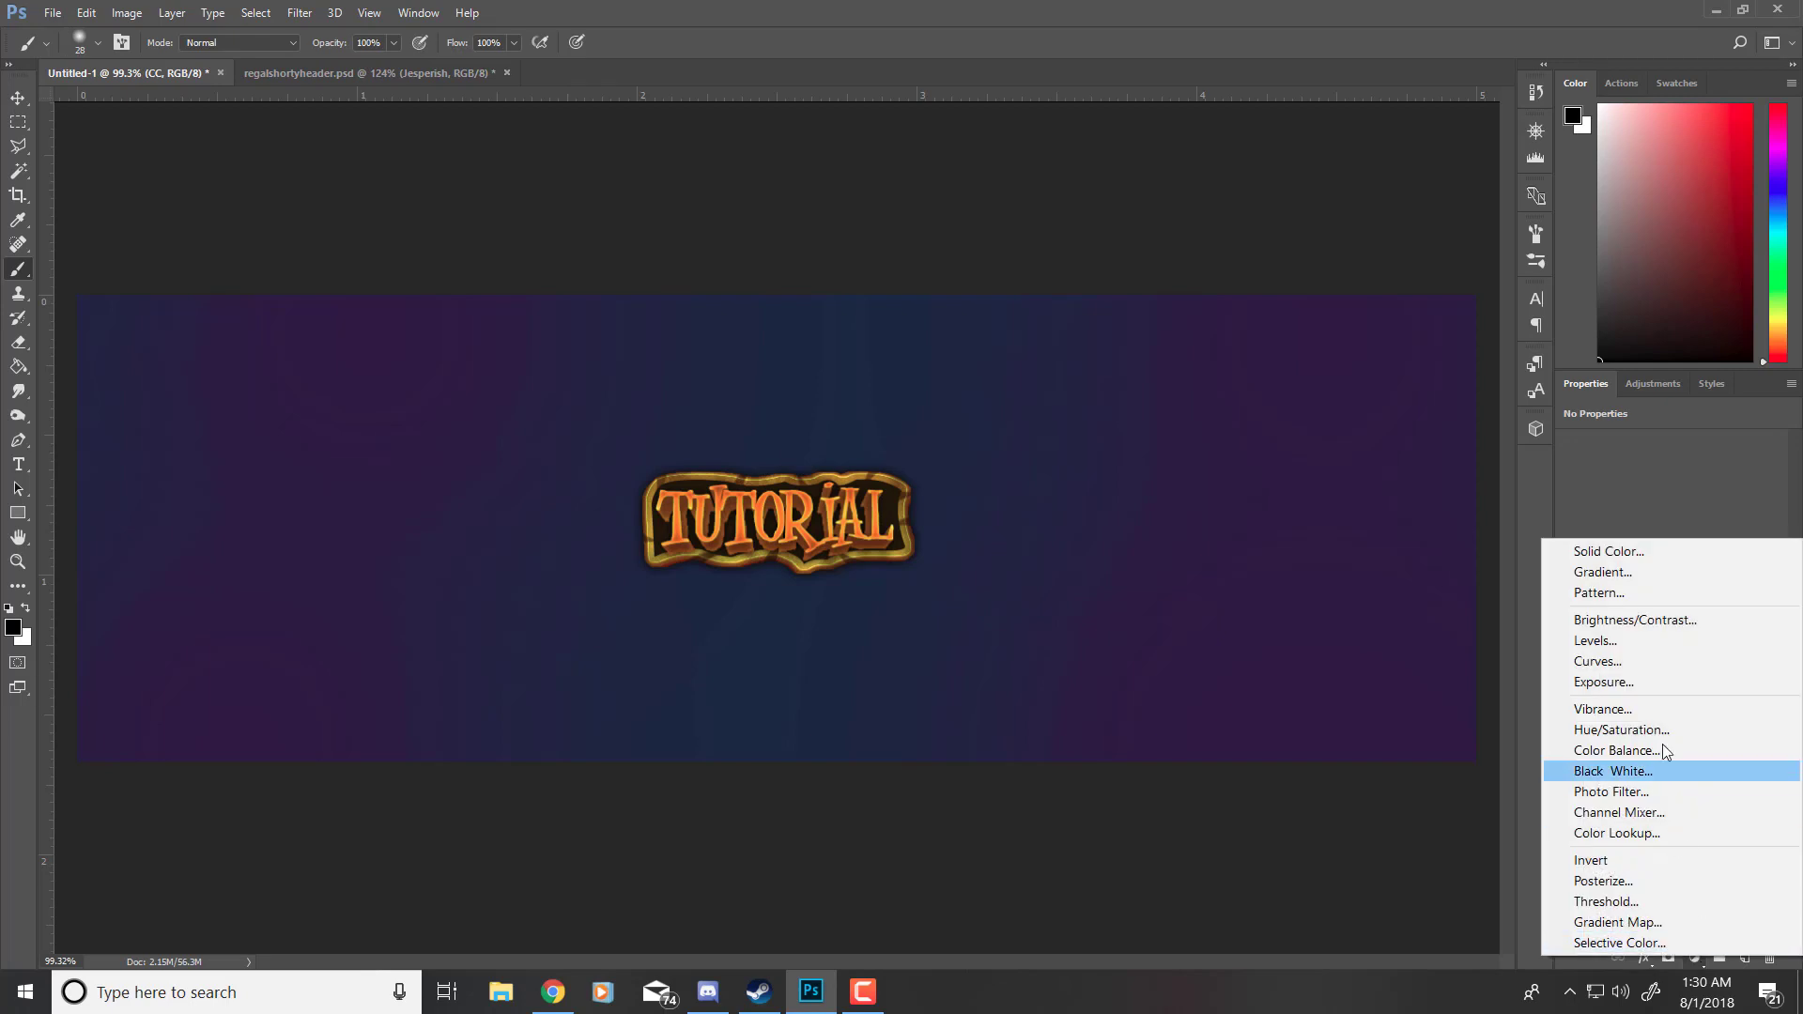
{"action": "left_click", "coordinate": [1634, 682]}
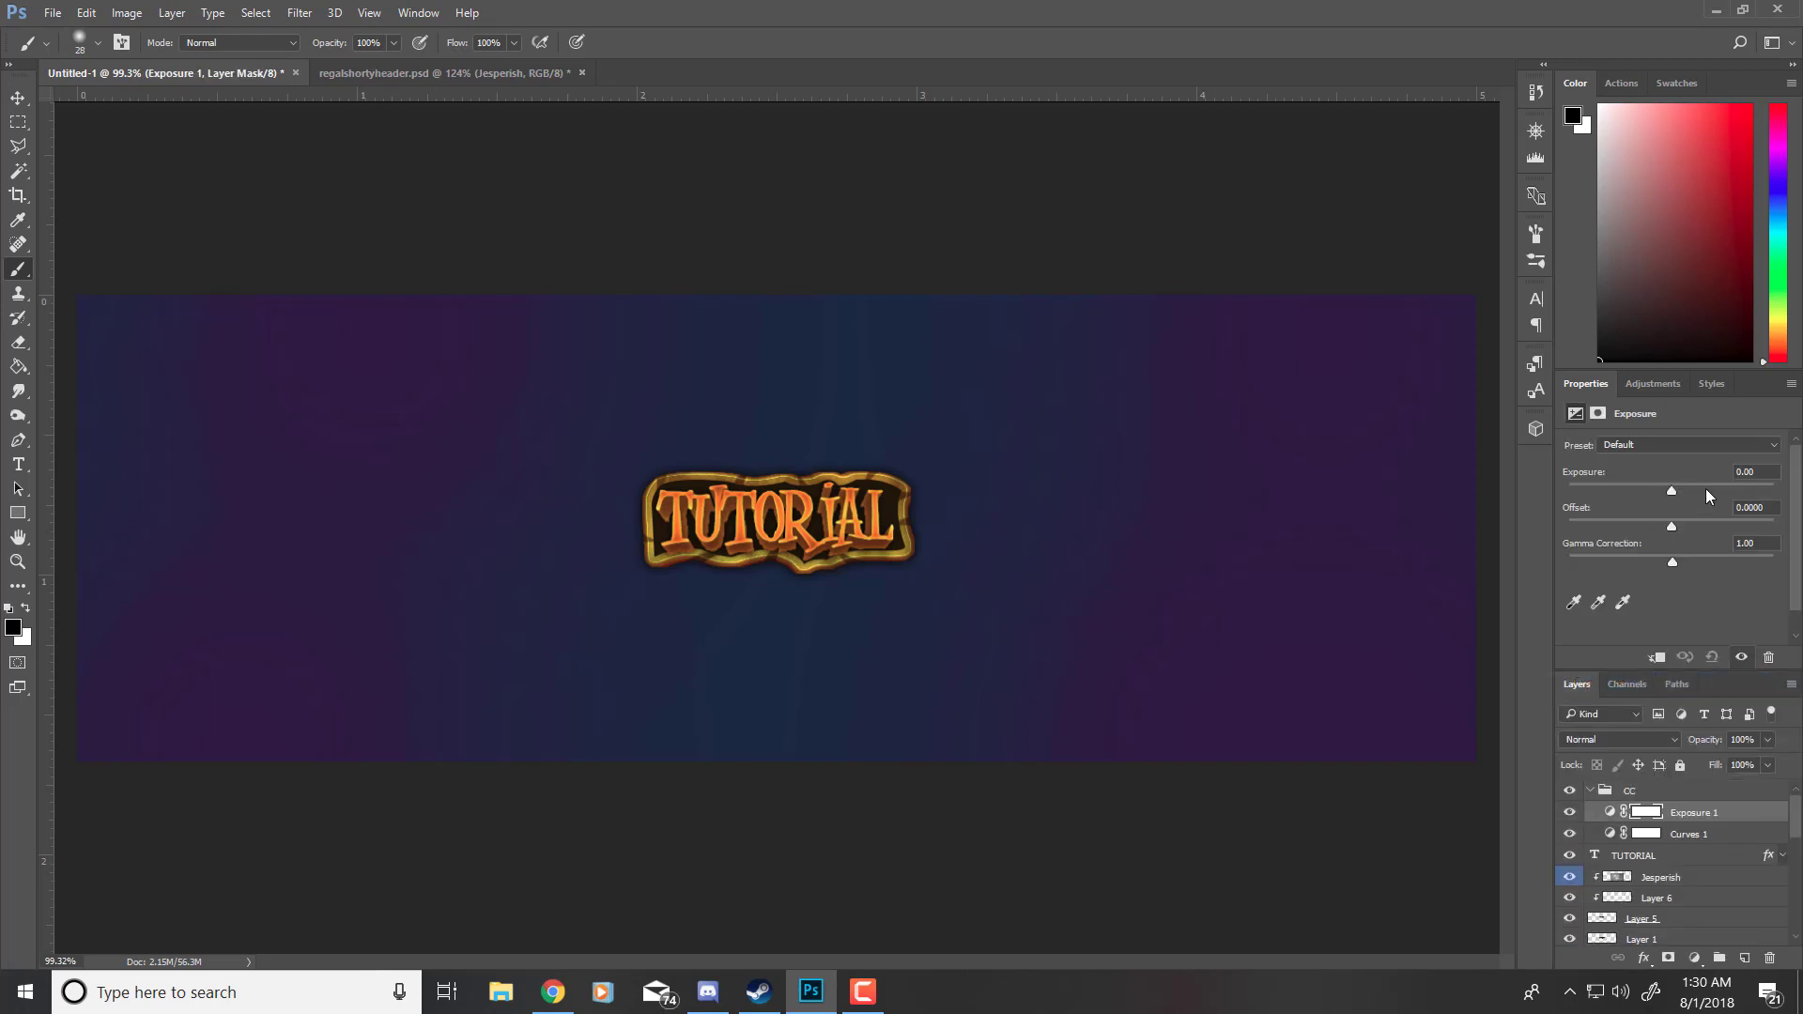
{"action": "left_click_drag", "start_coordinate": [1706, 488], "coordinate": [1689, 502]}
{"action": "left_click", "coordinate": [1753, 473]}
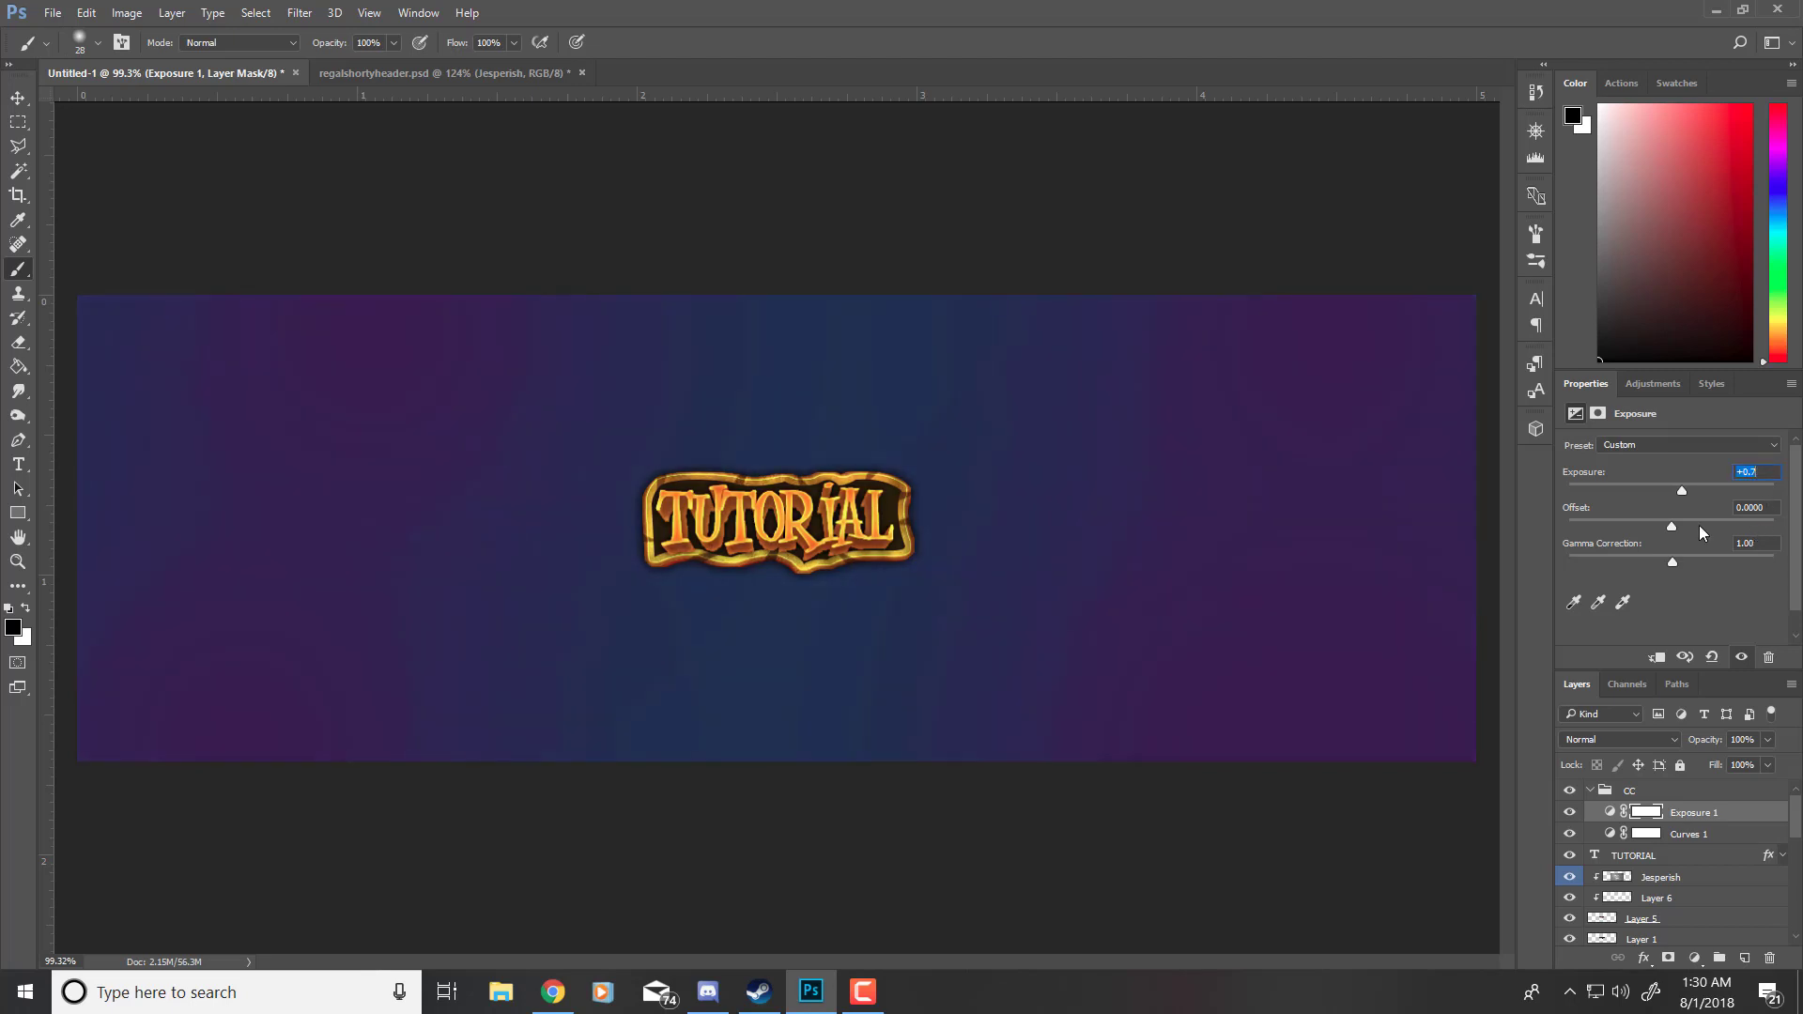
Step: Set the Exposure layer's offset to 0 and its gamma correction to about 0.84
{"action": "mouse_move", "coordinate": [1700, 533]}
{"action": "left_mouse_down"}
{"action": "mouse_move", "coordinate": [1640, 554]}
{"action": "mouse_move", "coordinate": [1671, 545]}
{"action": "left_mouse_up"}
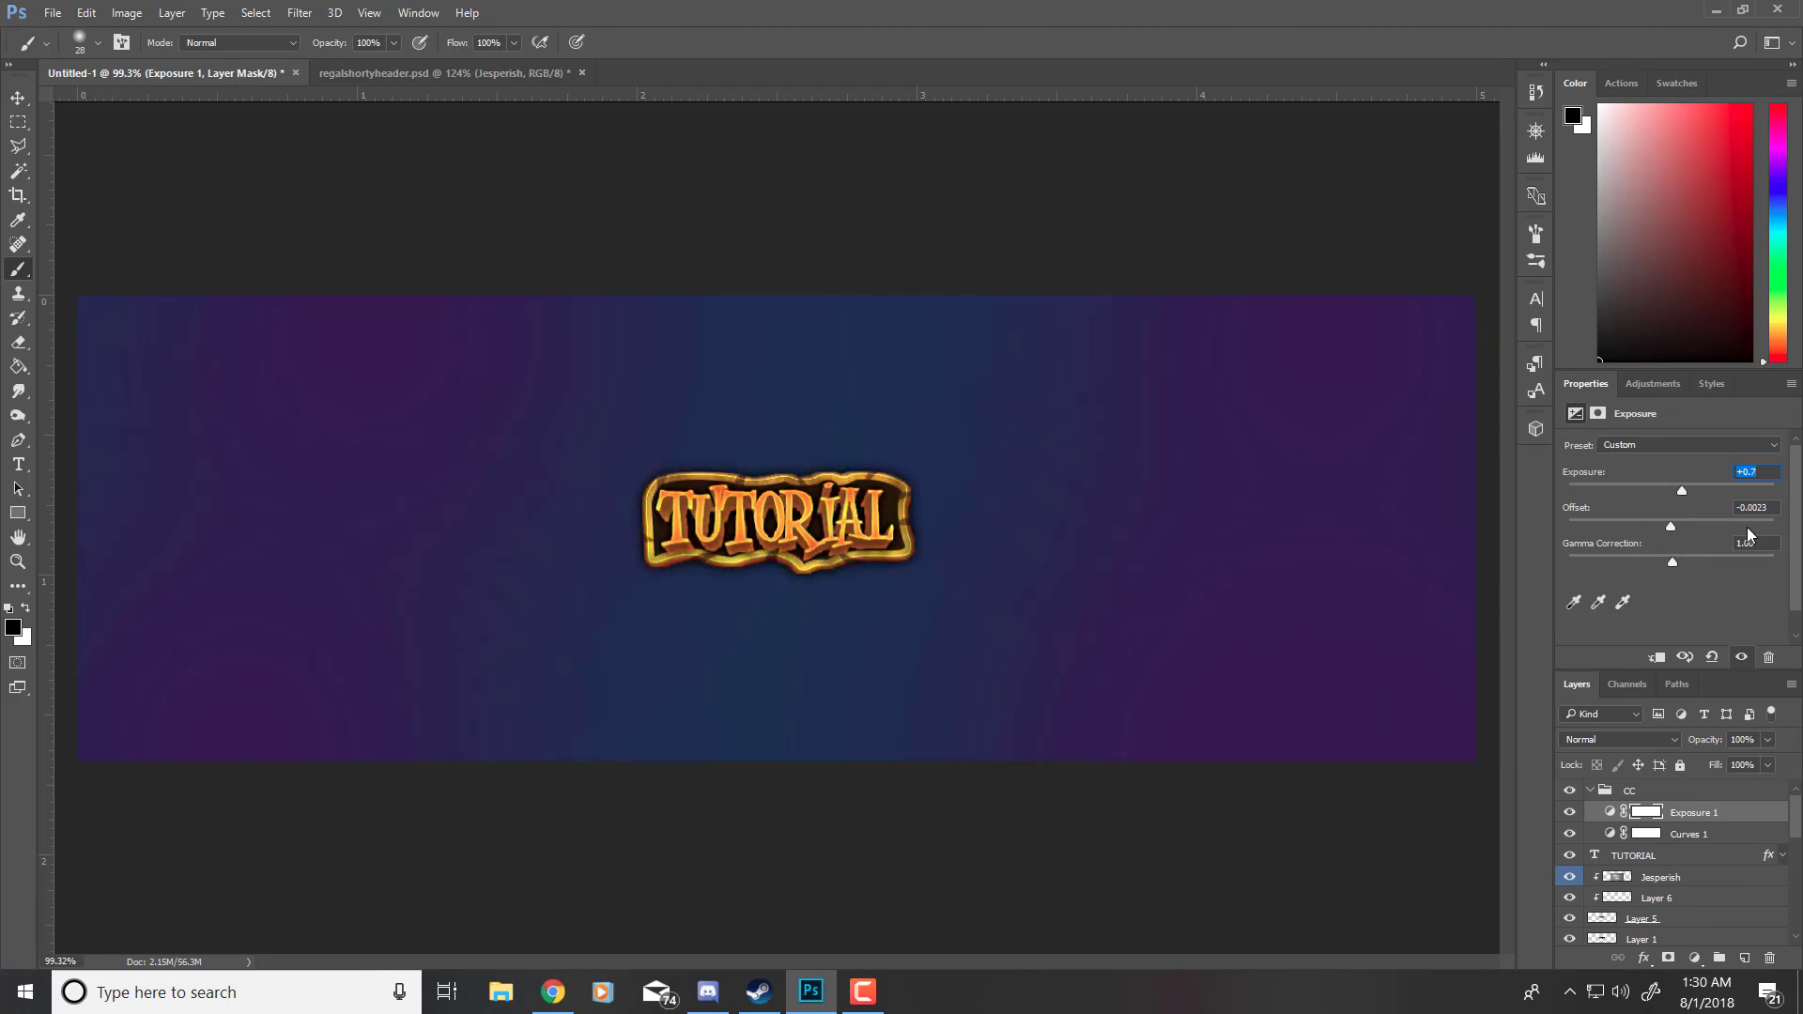
{"action": "double_click", "coordinate": [1763, 508]}
{"action": "scroll", "coordinate": [1764, 507], "scroll_direction": "down", "scroll_amount": 8}
{"action": "type", "text": "0"}
{"action": "left_click", "coordinate": [1761, 543]}
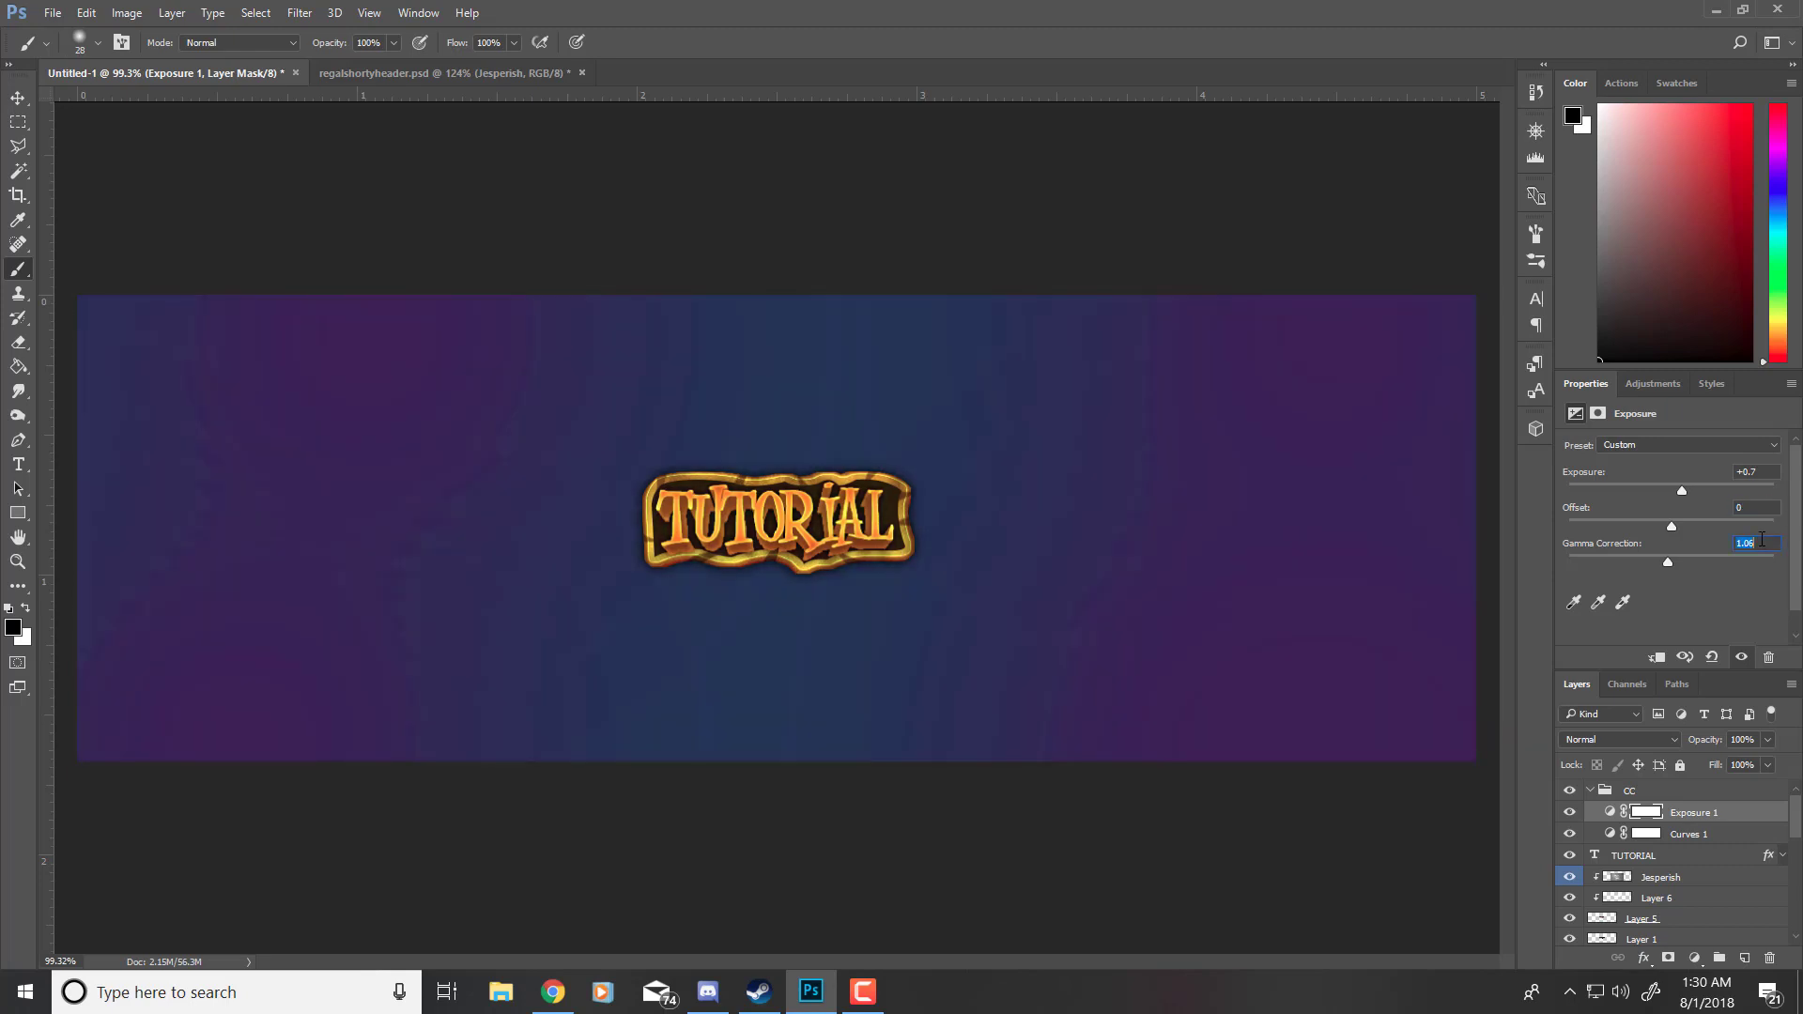
{"action": "scroll", "coordinate": [1763, 541], "scroll_direction": "up", "scroll_amount": 7}
{"action": "left_click_drag", "start_coordinate": [1661, 562], "coordinate": [1691, 580]}
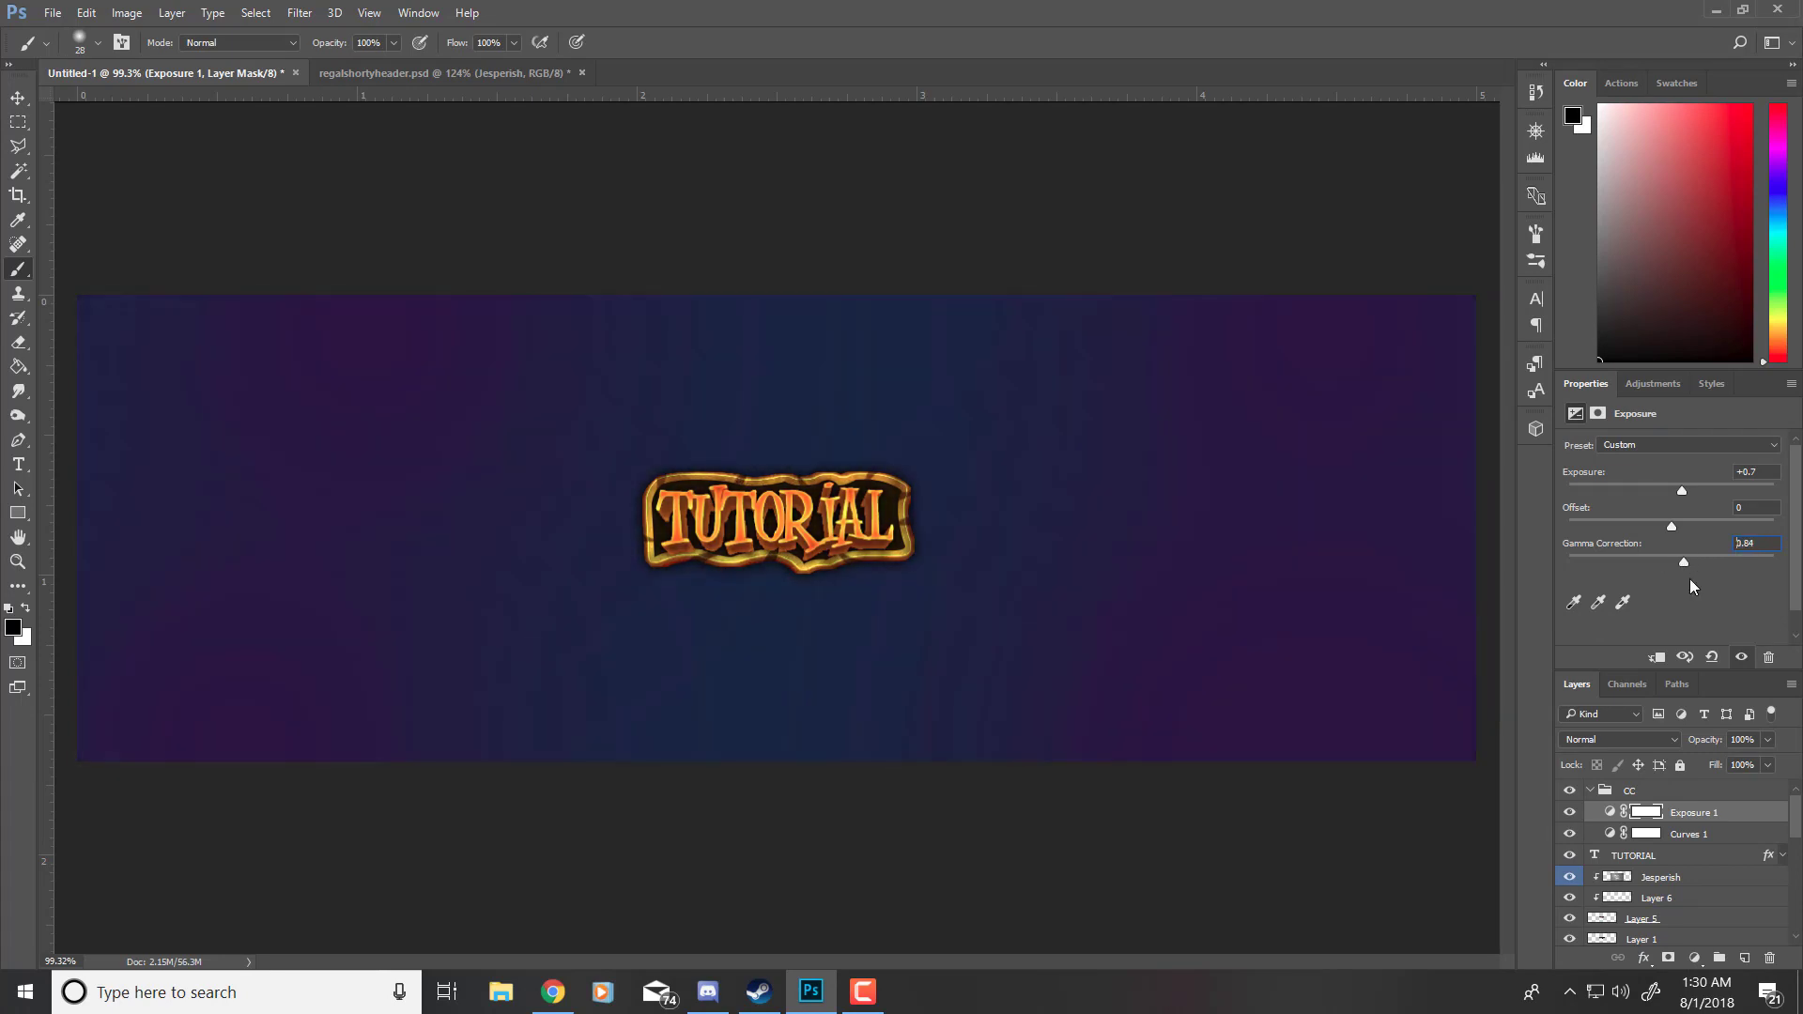
{"action": "left_click", "coordinate": [1756, 545]}
Step: Add a Vibrance adjustment layer to the CC group with vibrance +30 and saturation about +16
{"action": "left_click", "coordinate": [1663, 793]}
{"action": "left_click", "coordinate": [1693, 962]}
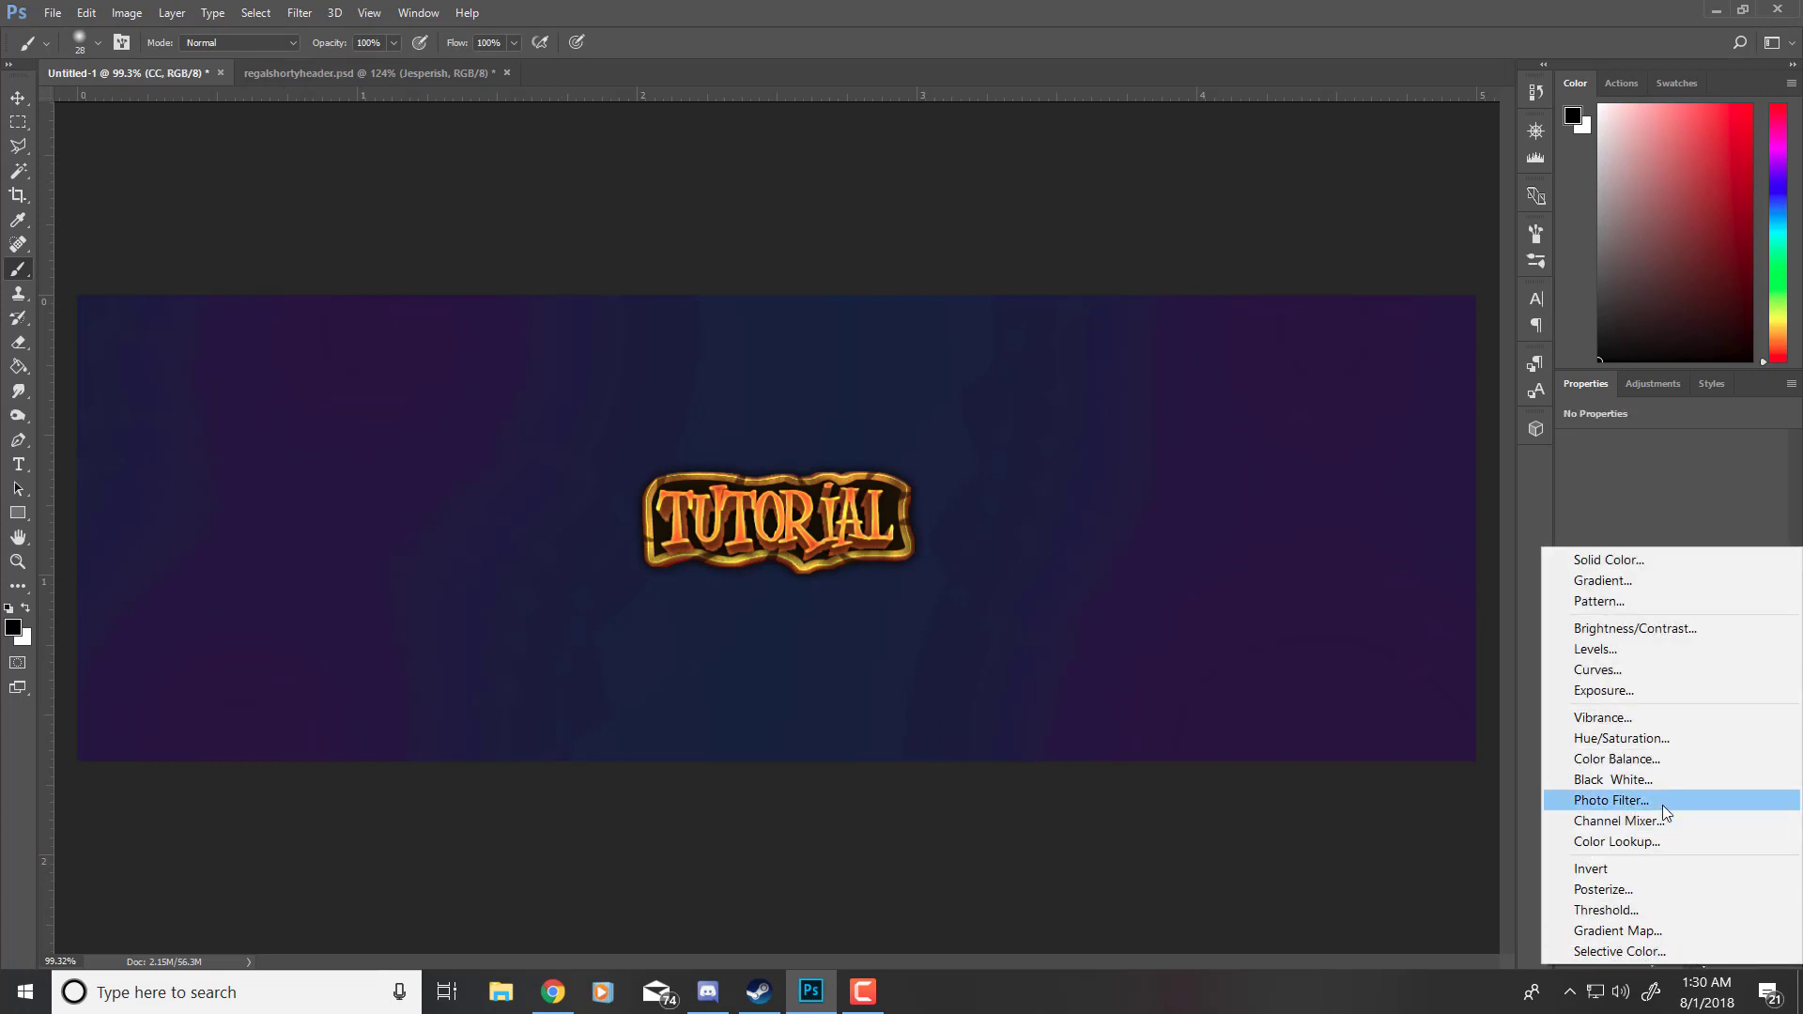
{"action": "left_click", "coordinate": [1627, 719]}
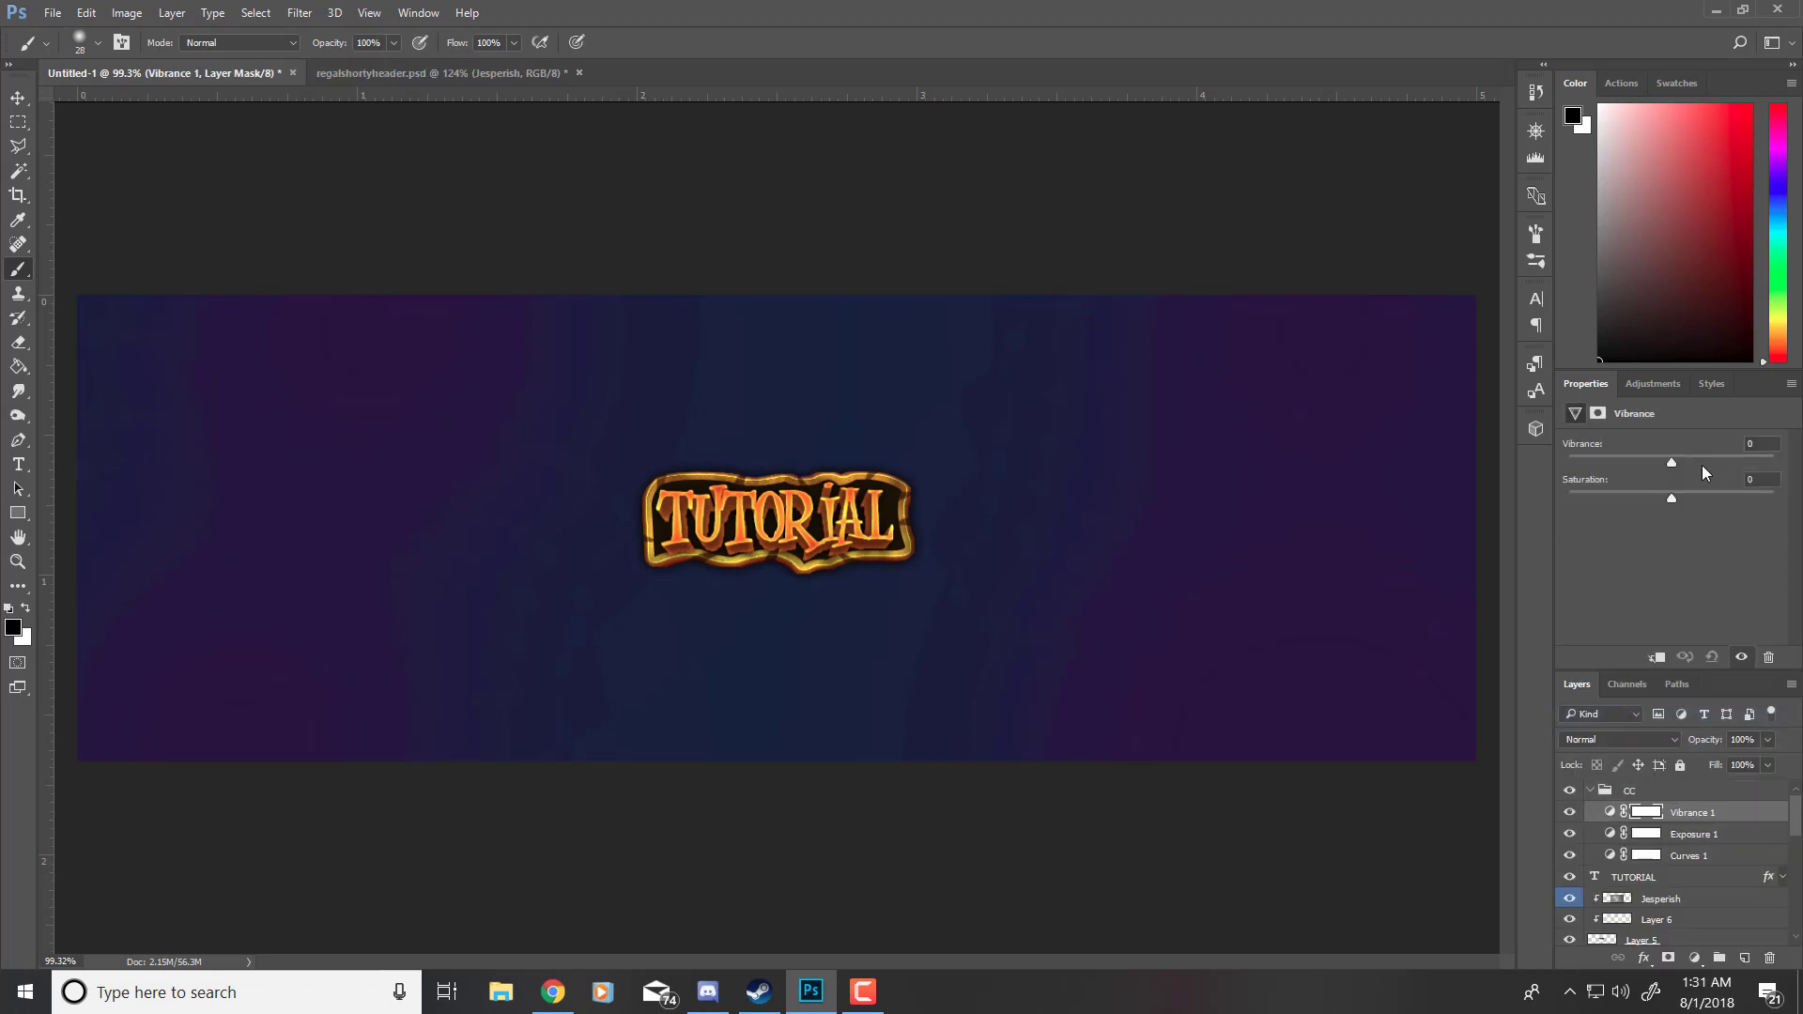
{"action": "left_click_drag", "start_coordinate": [1679, 466], "coordinate": [1709, 496]}
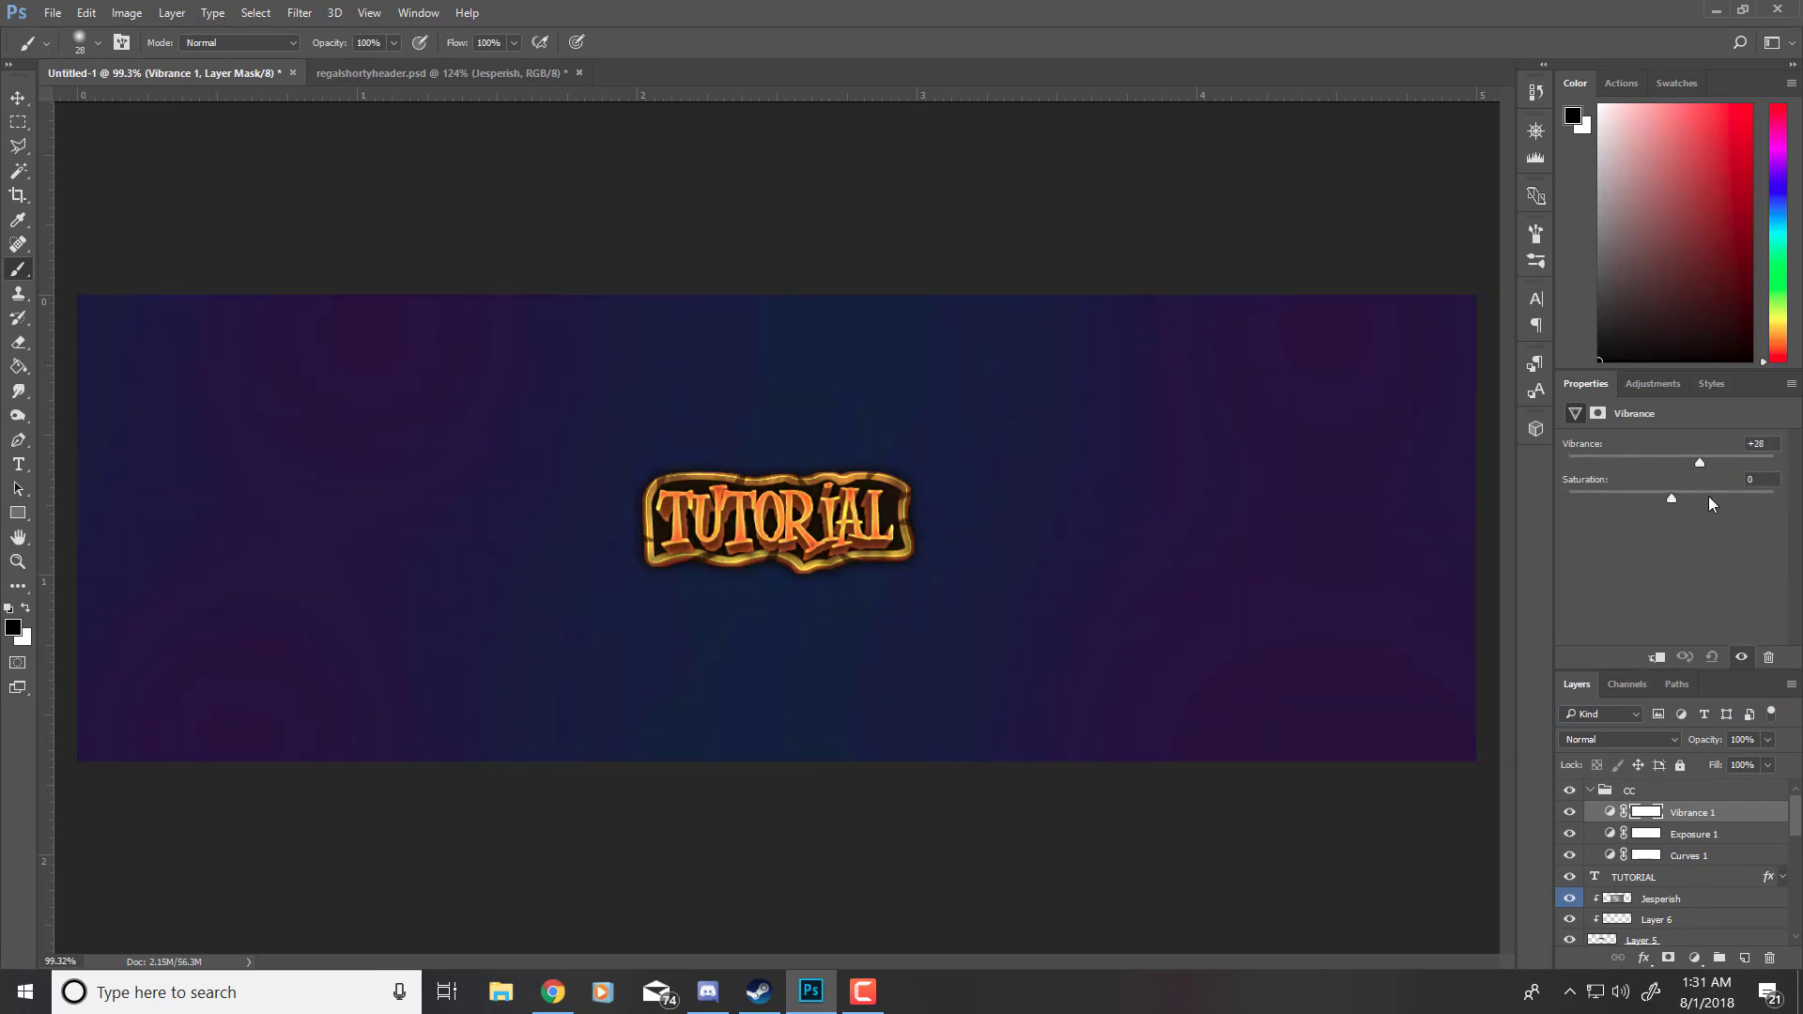
{"action": "double_click", "coordinate": [1770, 448]}
{"action": "key", "text": "Down"}
{"action": "key", "text": "Down"}
{"action": "mouse_move", "coordinate": [1706, 499]}
{"action": "left_mouse_down"}
{"action": "mouse_move", "coordinate": [1655, 516]}
{"action": "mouse_move", "coordinate": [1707, 522]}
{"action": "left_mouse_up"}
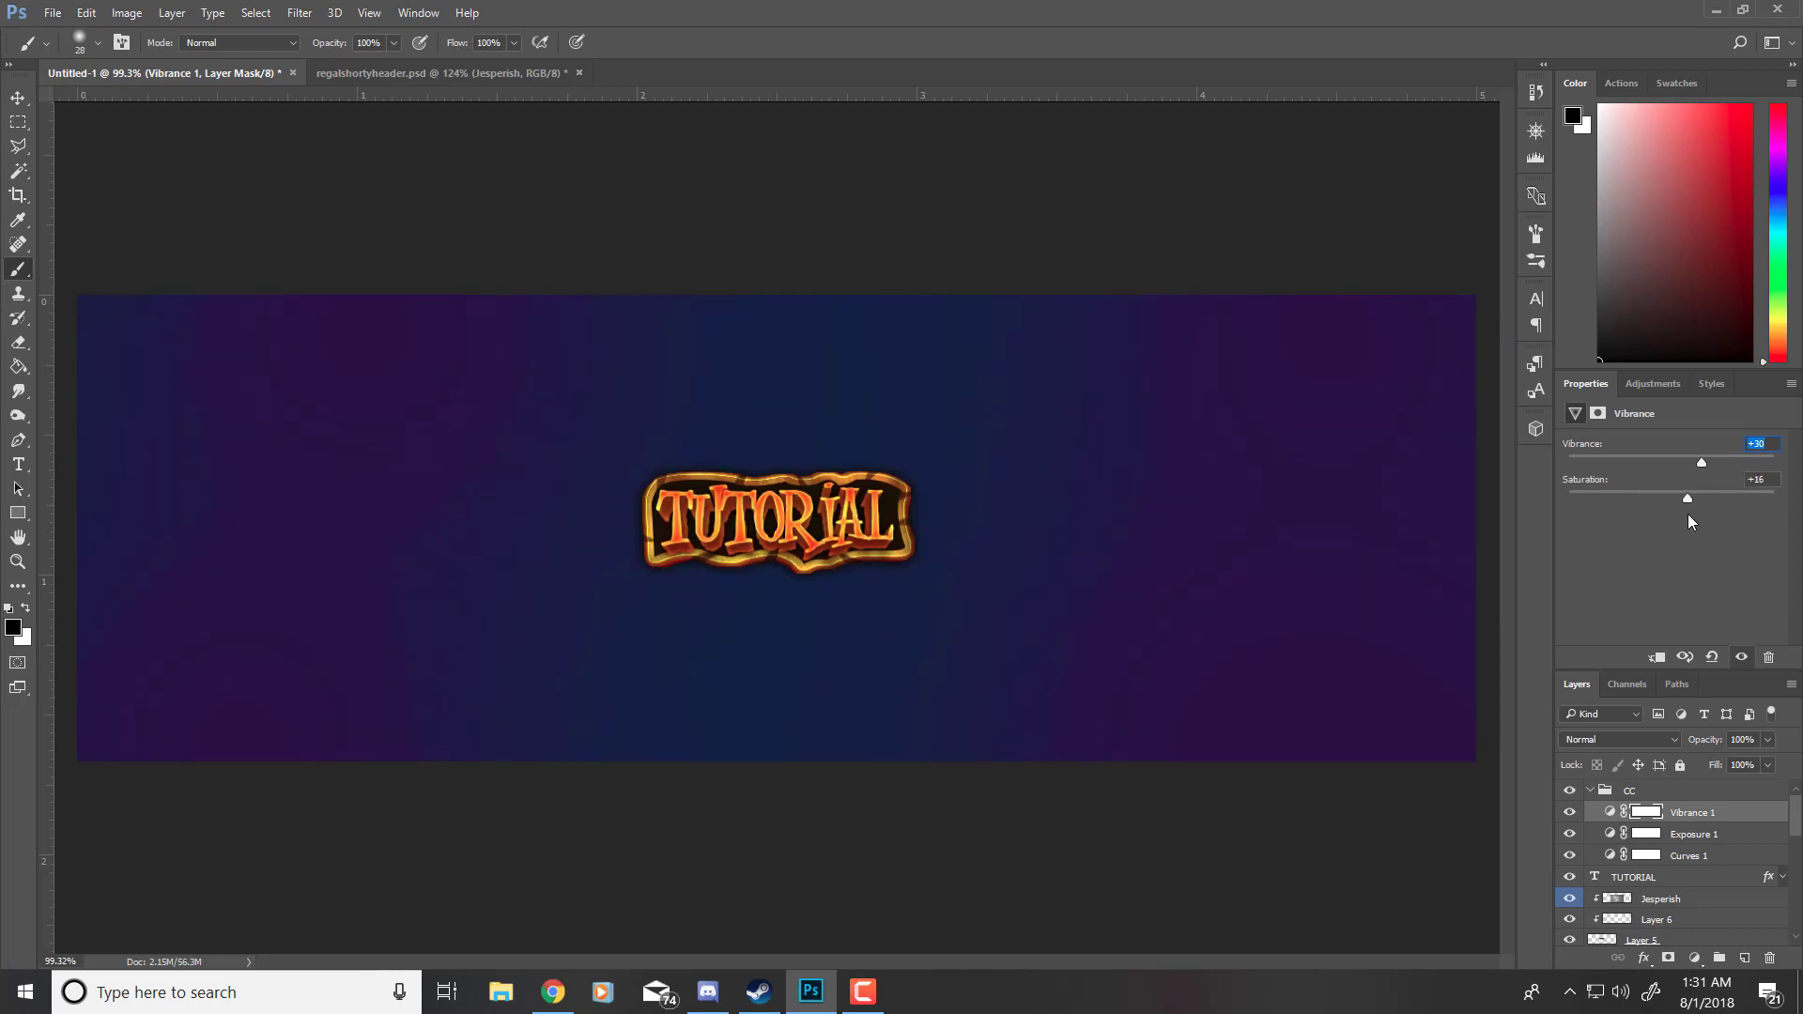
{"action": "left_click", "coordinate": [1763, 480]}
Step: Add a Hue/Saturation layer to the CC group and try colorizing the artwork with saturation 57 and hue 163
{"action": "left_click", "coordinate": [1643, 794]}
{"action": "left_click", "coordinate": [1693, 958]}
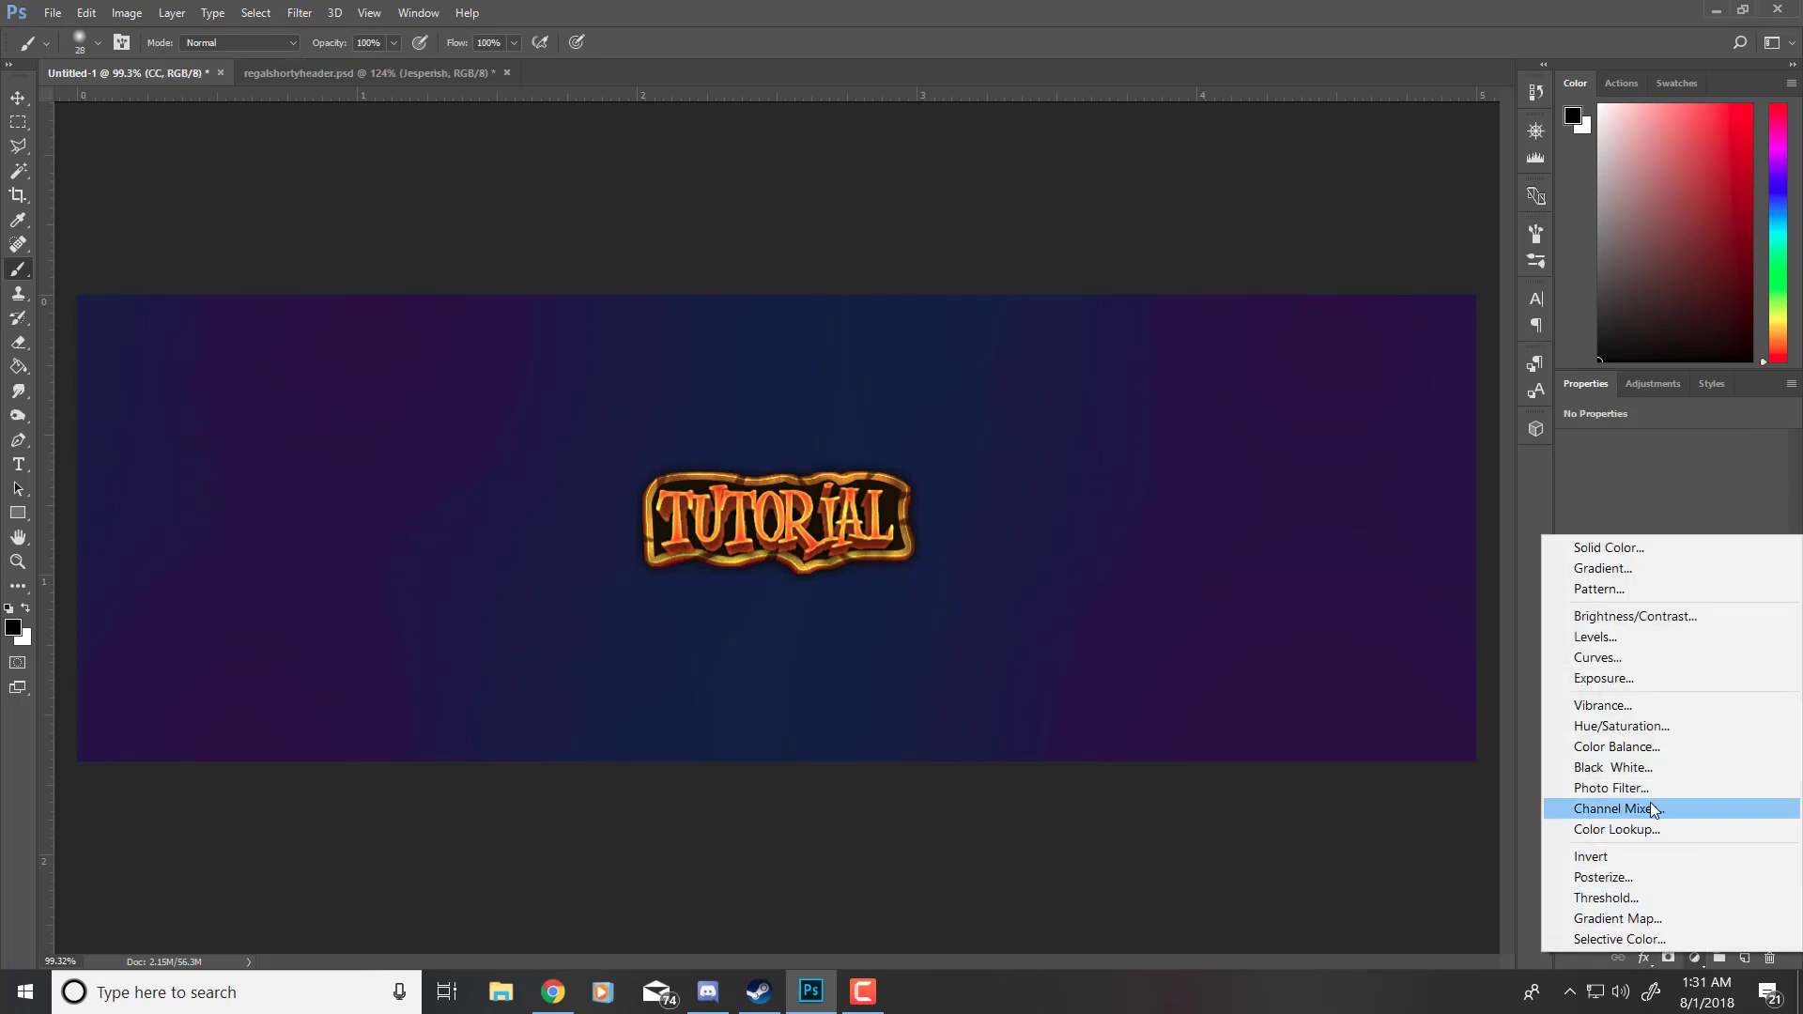
{"action": "left_click", "coordinate": [1654, 729]}
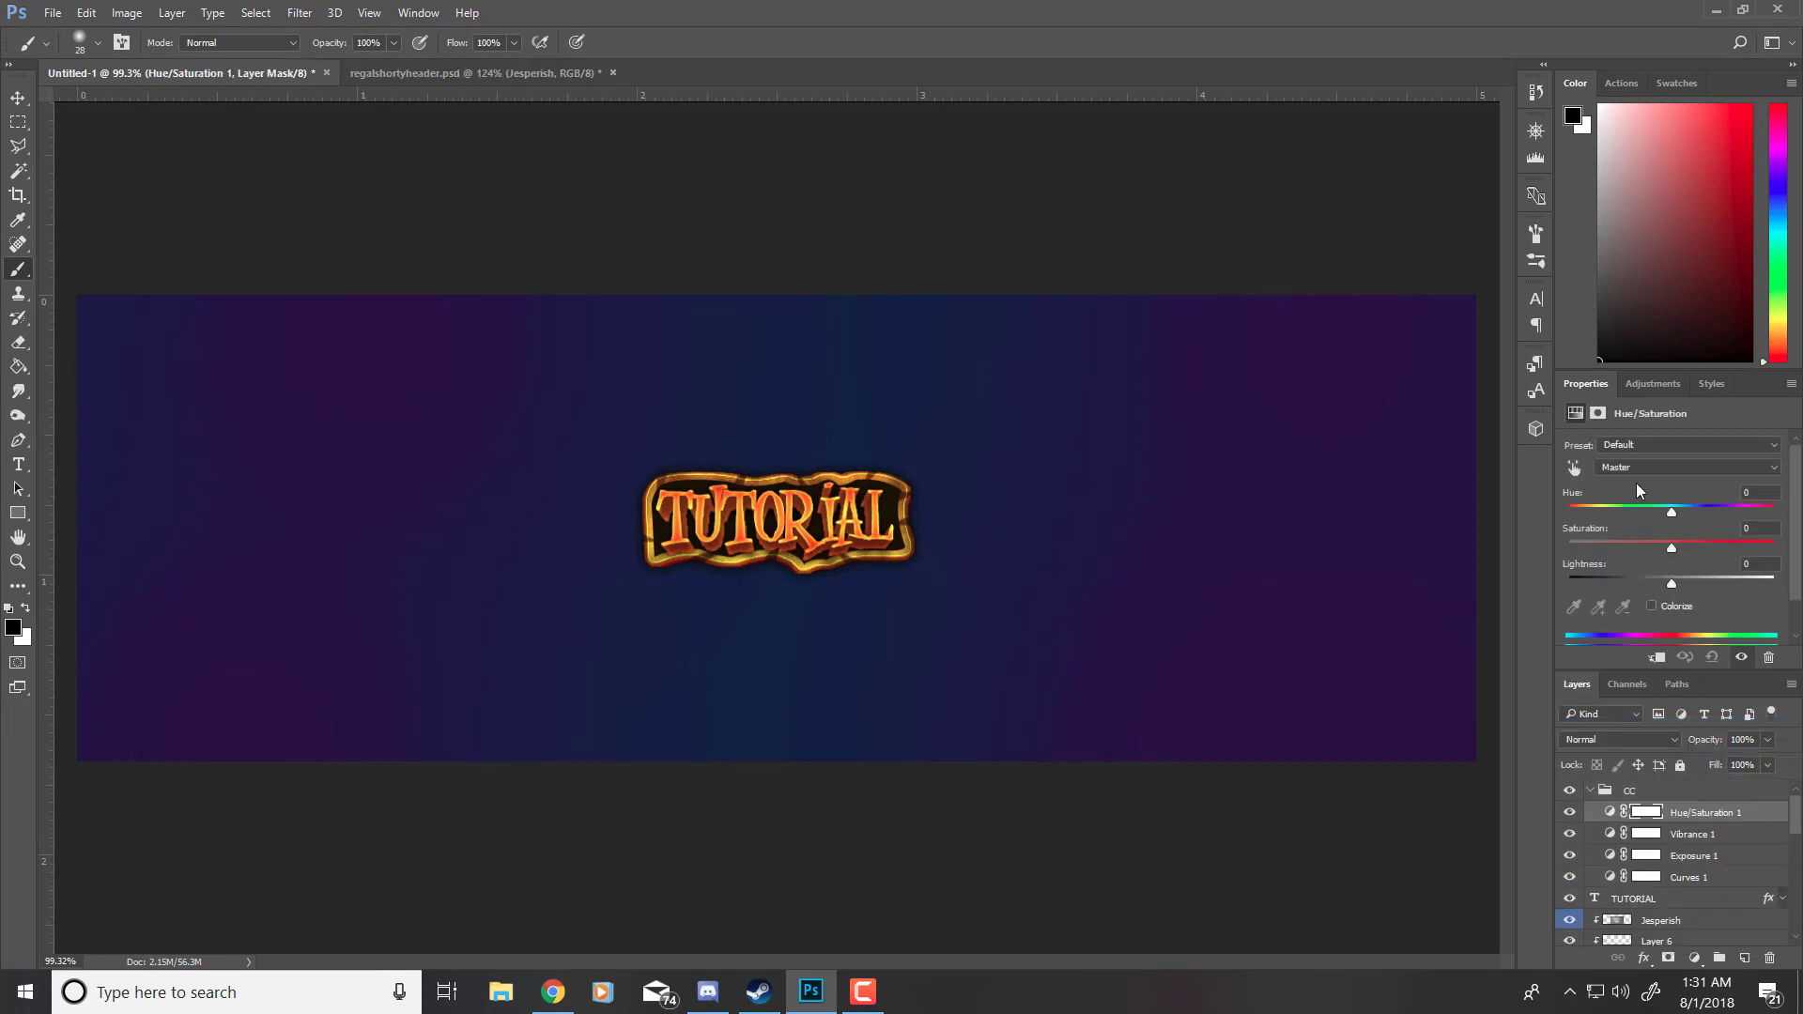
{"action": "left_click", "coordinate": [1653, 606]}
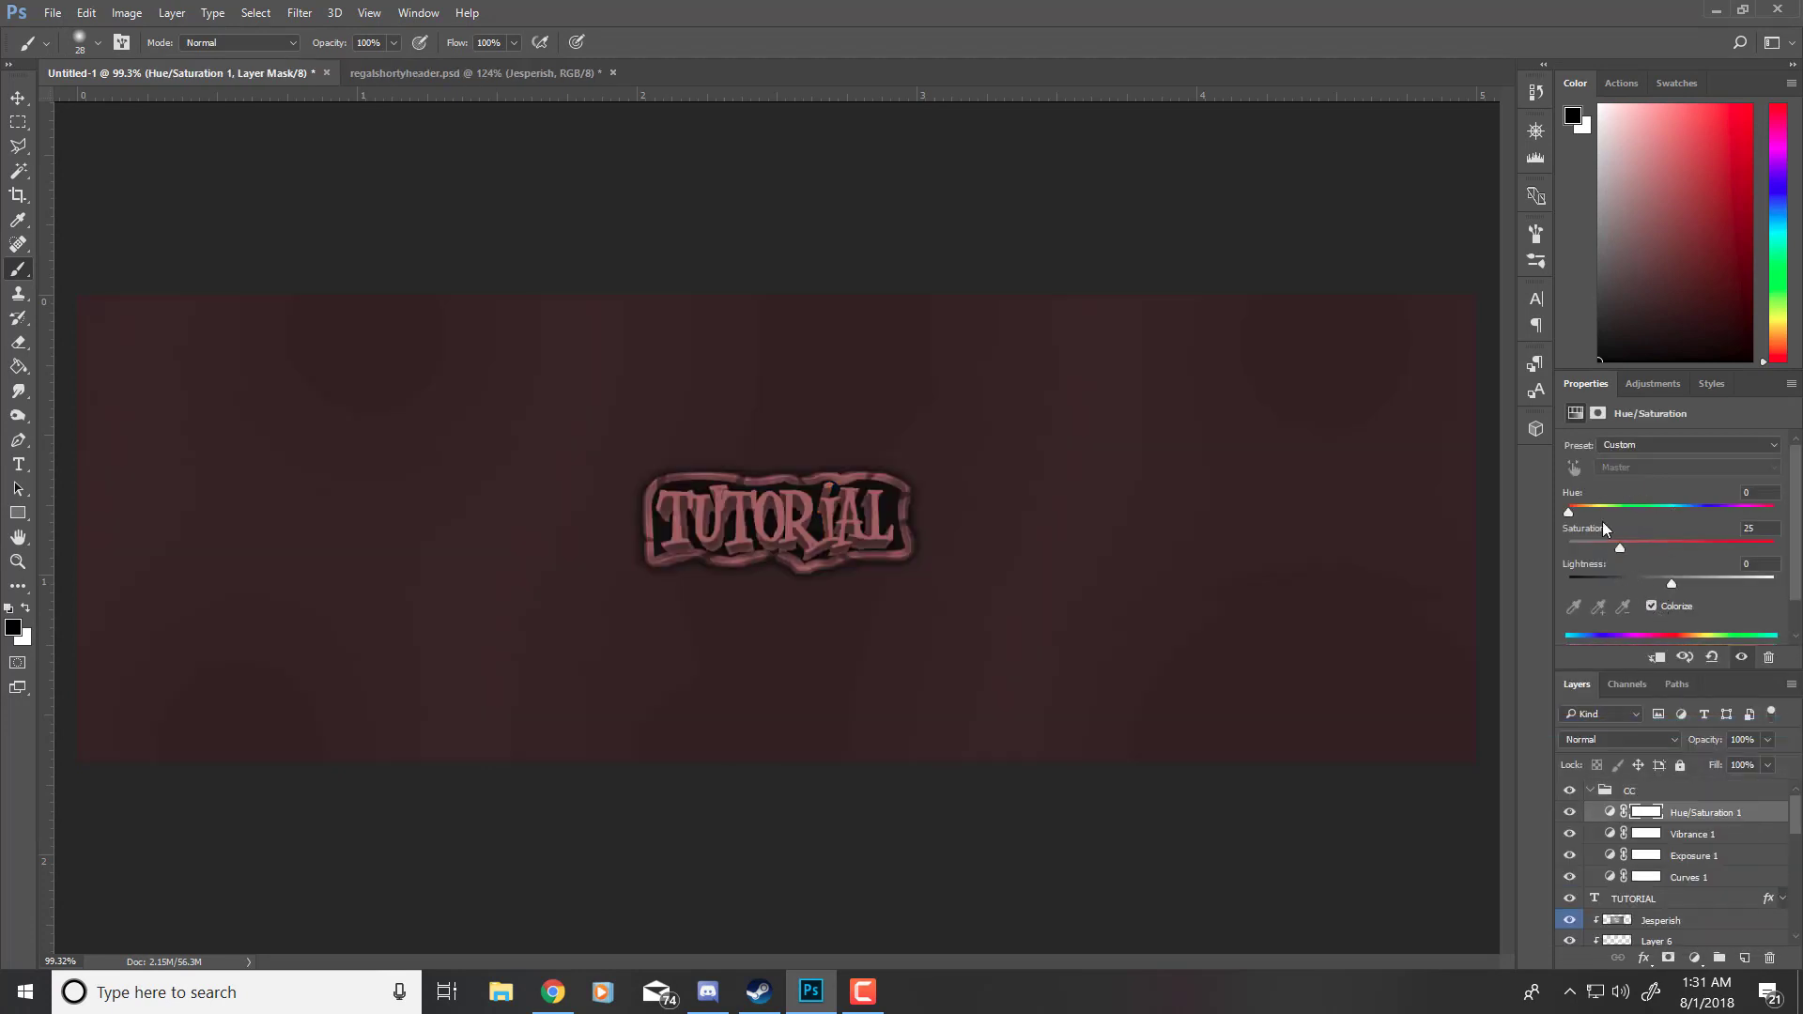
{"action": "left_click_drag", "start_coordinate": [1620, 548], "coordinate": [1685, 549]}
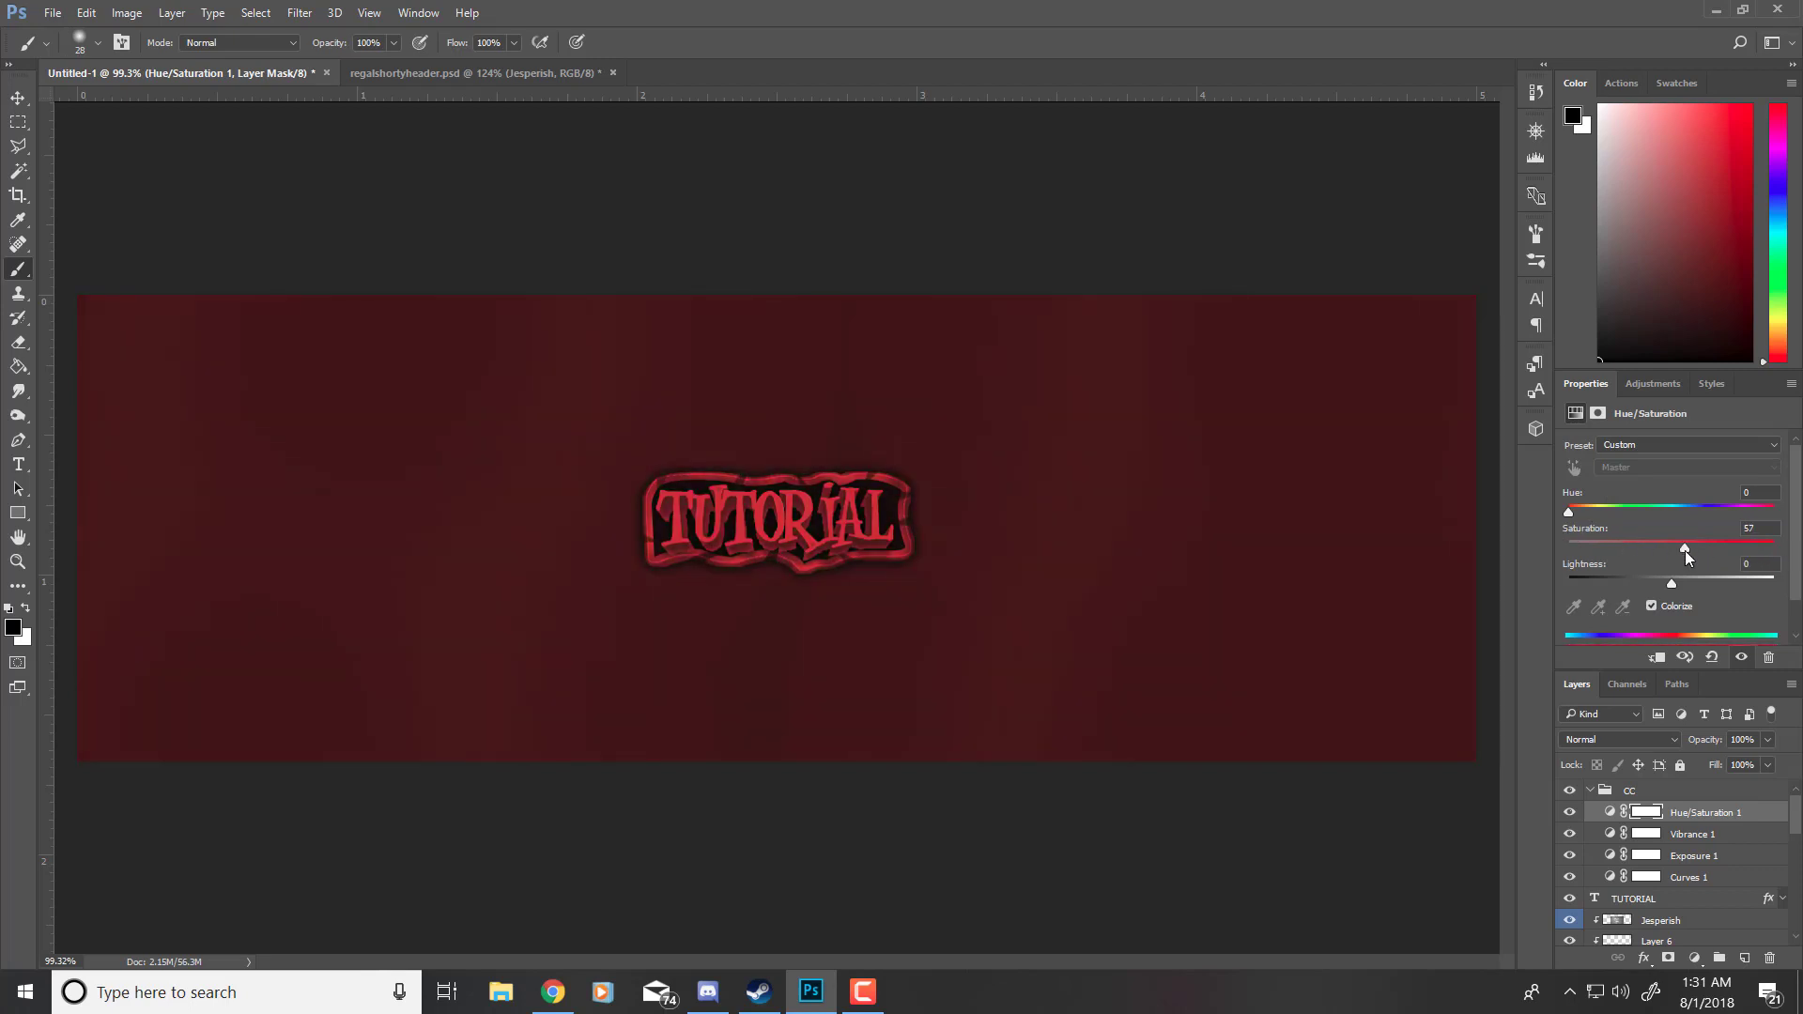
{"action": "left_click_drag", "start_coordinate": [1571, 515], "coordinate": [1665, 533]}
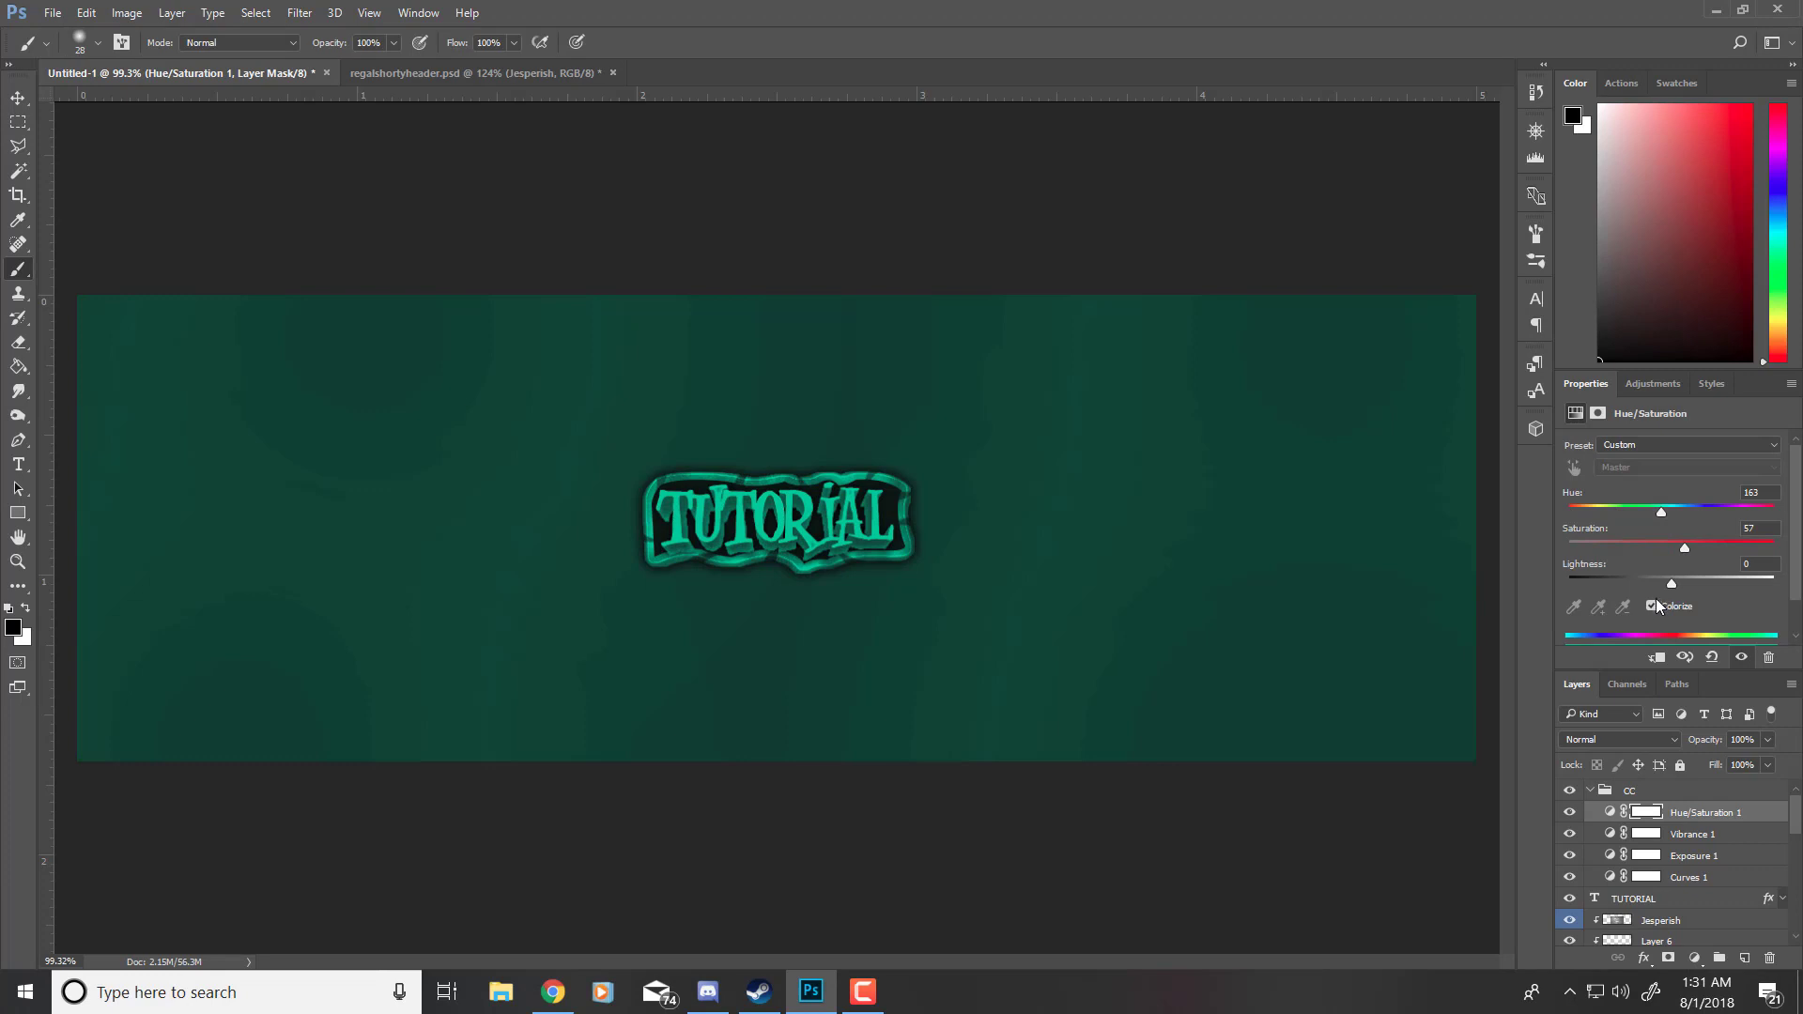
{"action": "left_click", "coordinate": [1654, 606]}
Step: Try hue shifts such as -135 and +37 without colorizing, and delete the Hue/Saturation layer
{"action": "left_click_drag", "start_coordinate": [1671, 515], "coordinate": [1589, 536]}
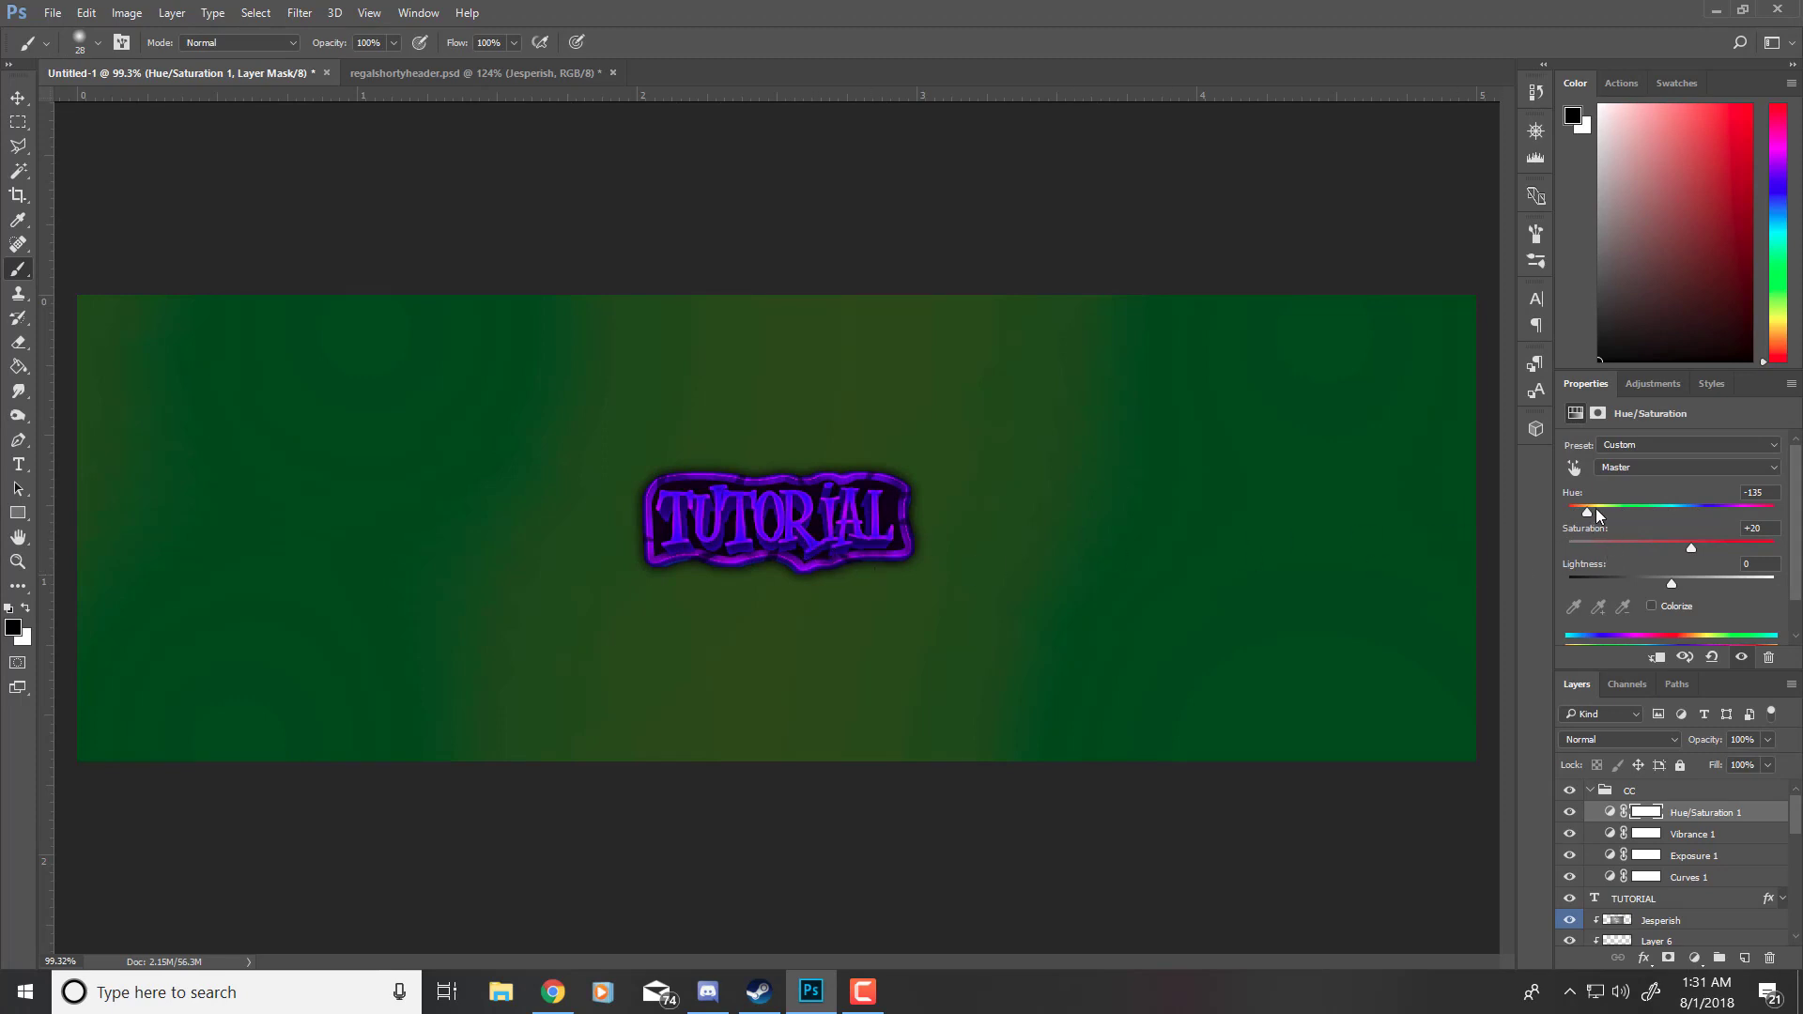
{"action": "mouse_move", "coordinate": [1694, 550]}
{"action": "left_mouse_down"}
{"action": "mouse_move", "coordinate": [1620, 560]}
{"action": "mouse_move", "coordinate": [1704, 561]}
{"action": "left_mouse_up"}
{"action": "left_click_drag", "start_coordinate": [1552, 517], "coordinate": [1709, 527]}
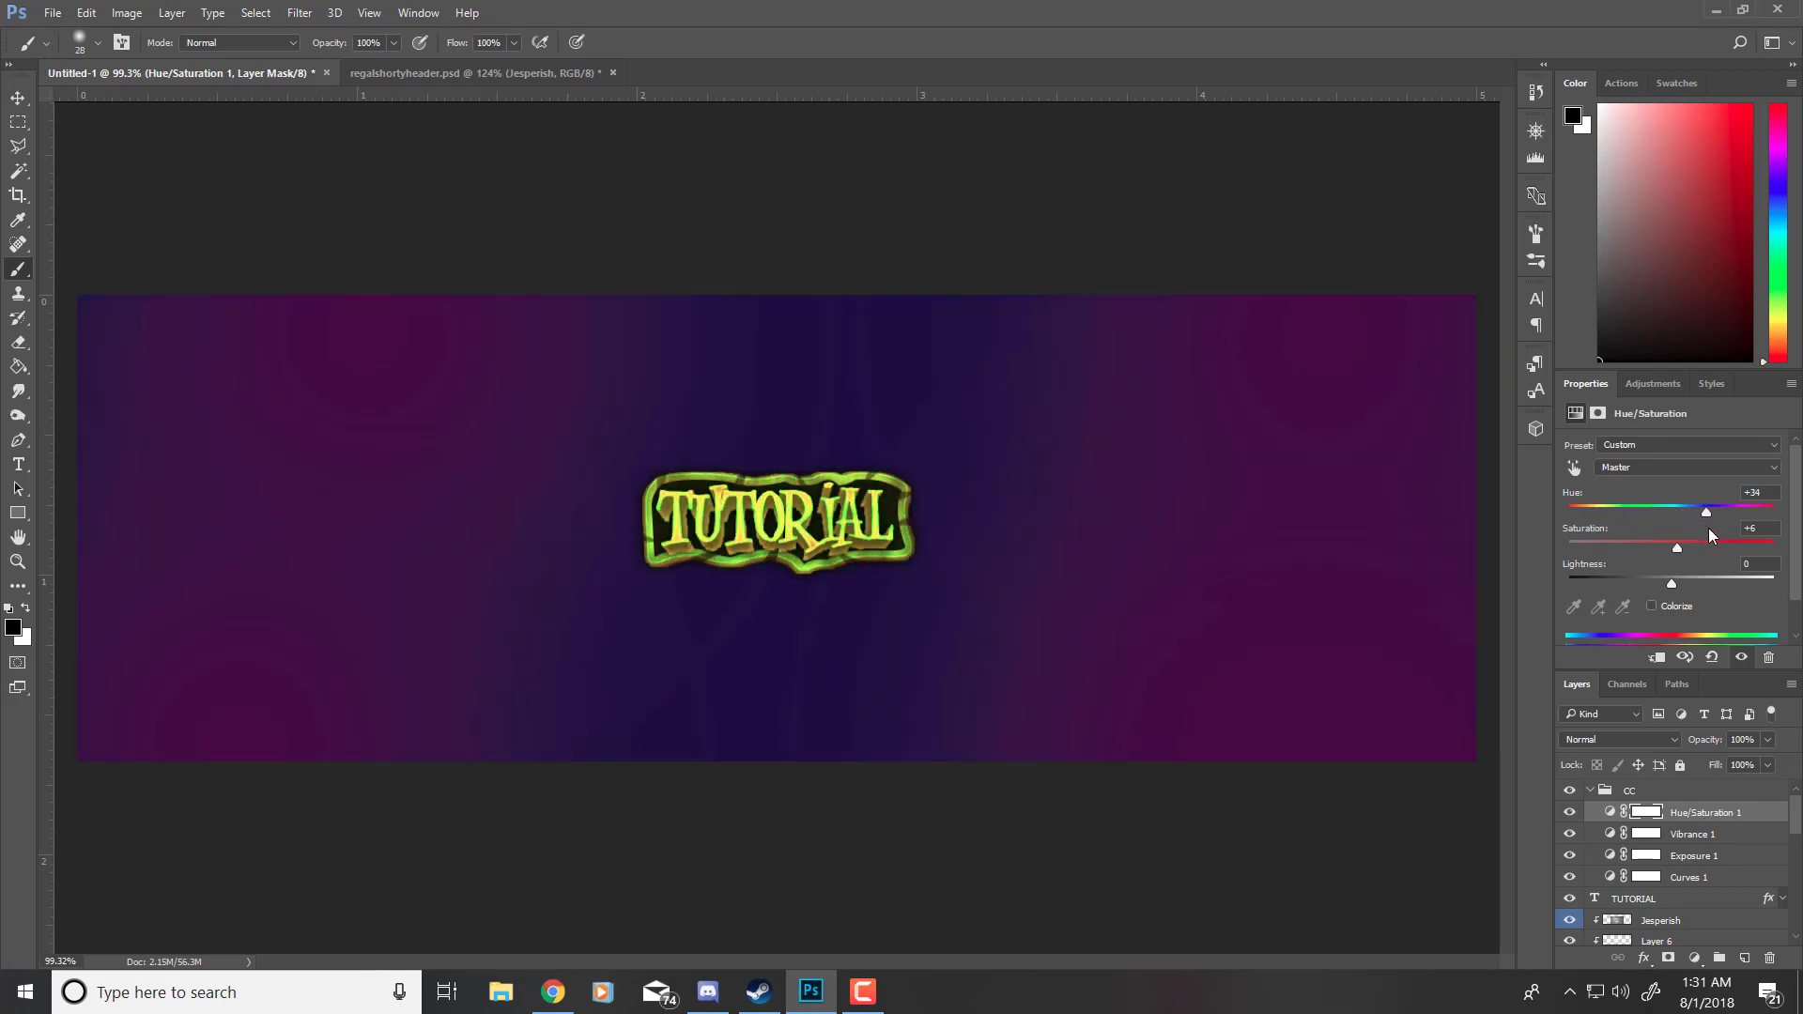
{"action": "left_click", "coordinate": [1681, 820]}
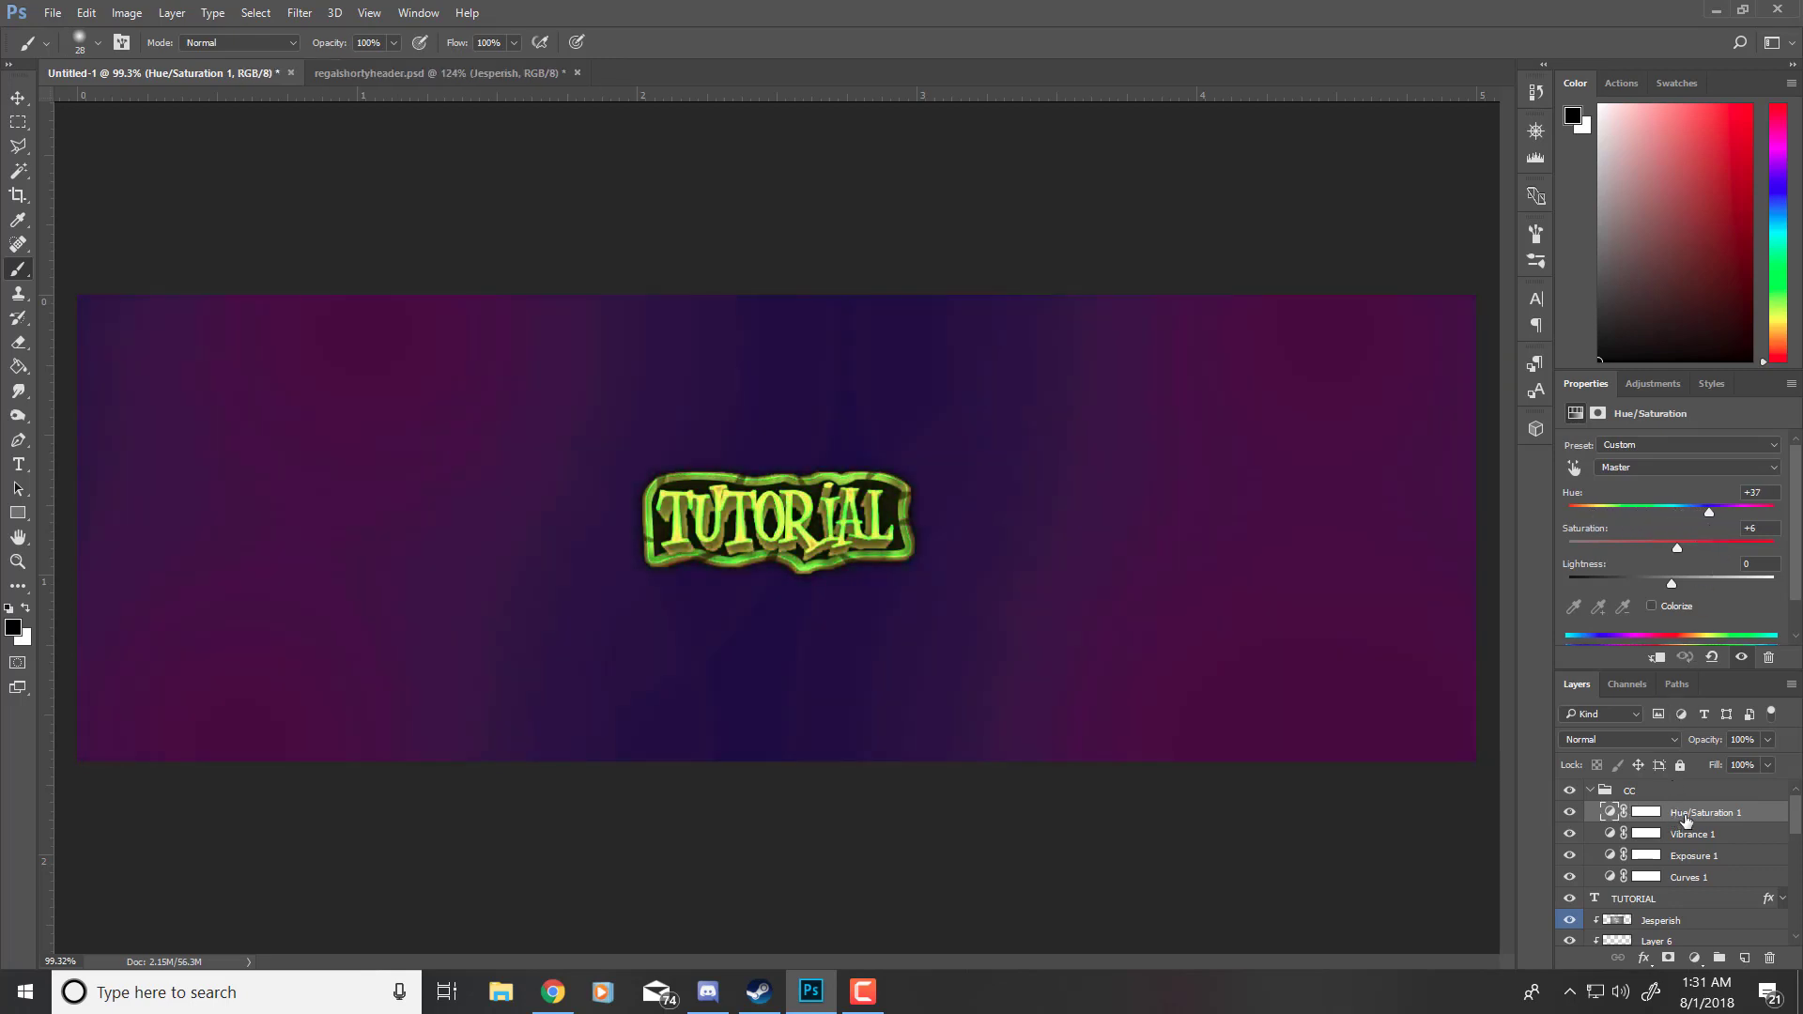
{"action": "key", "text": "Delete"}
Step: Add a Photo Filter adjustment layer to the CC group using Warming Filter (85) at 25% density
{"action": "left_click", "coordinate": [1696, 958]}
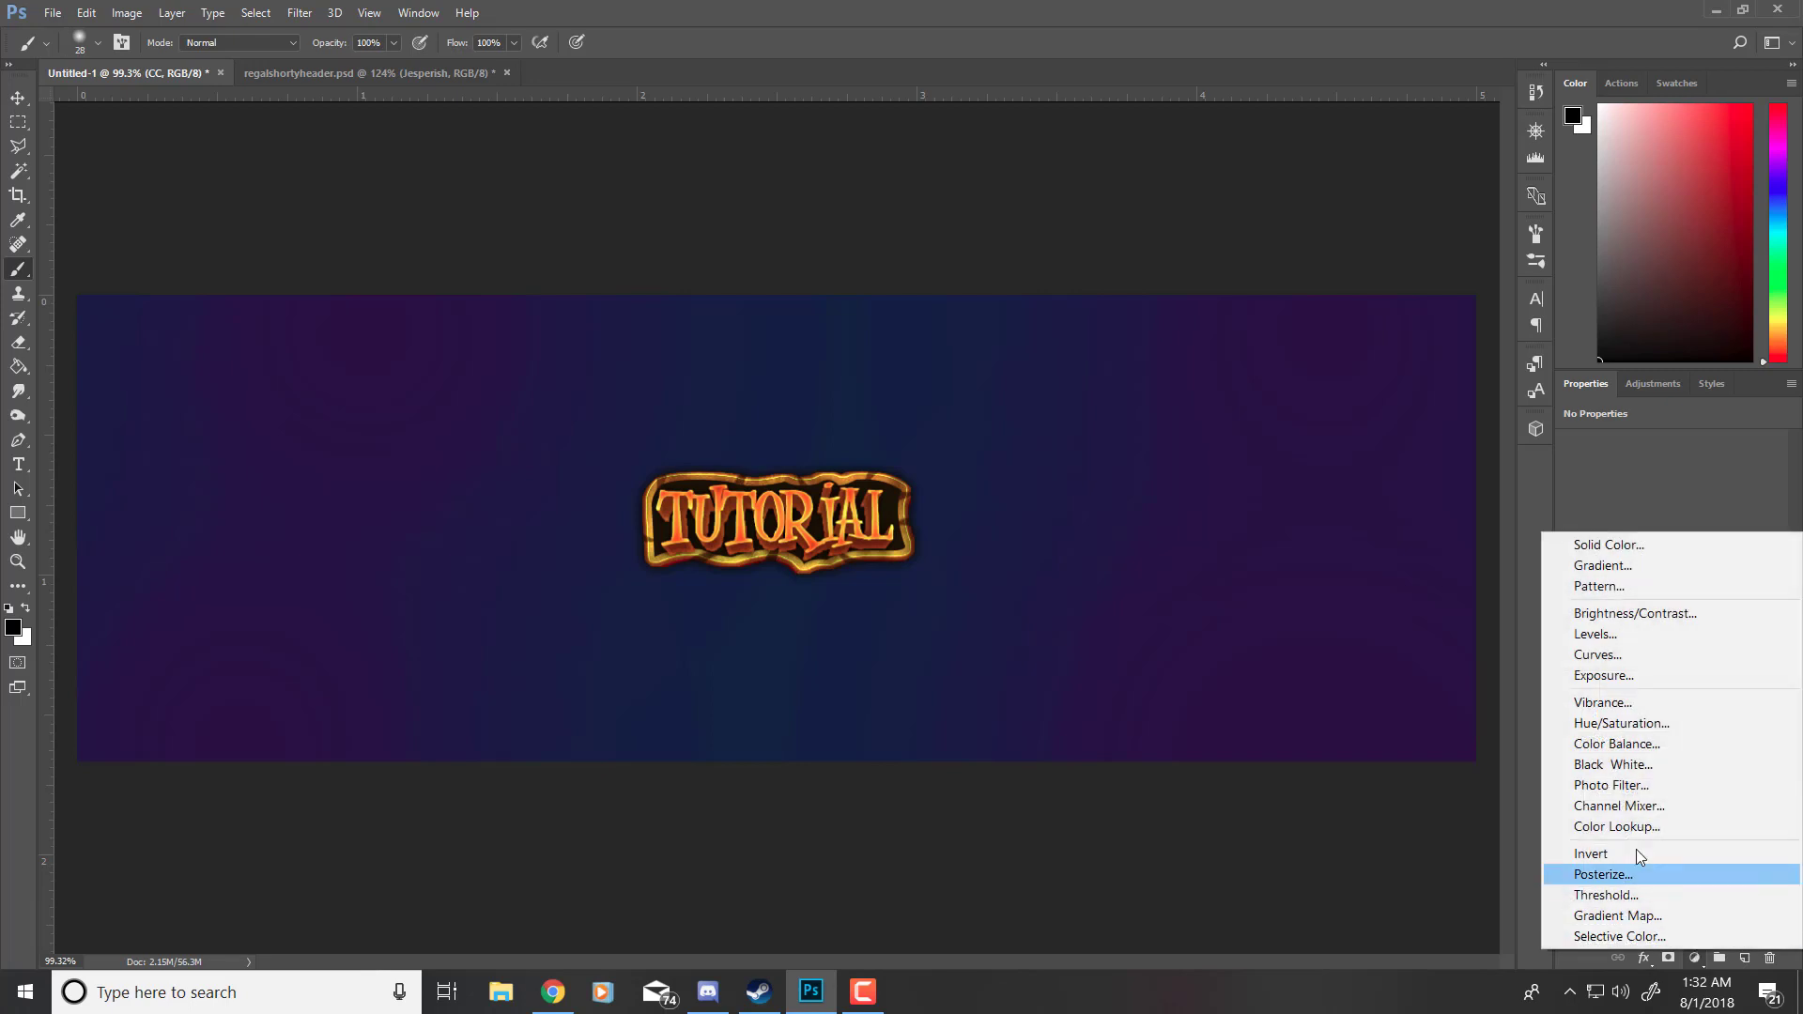
{"action": "left_click", "coordinate": [1658, 787]}
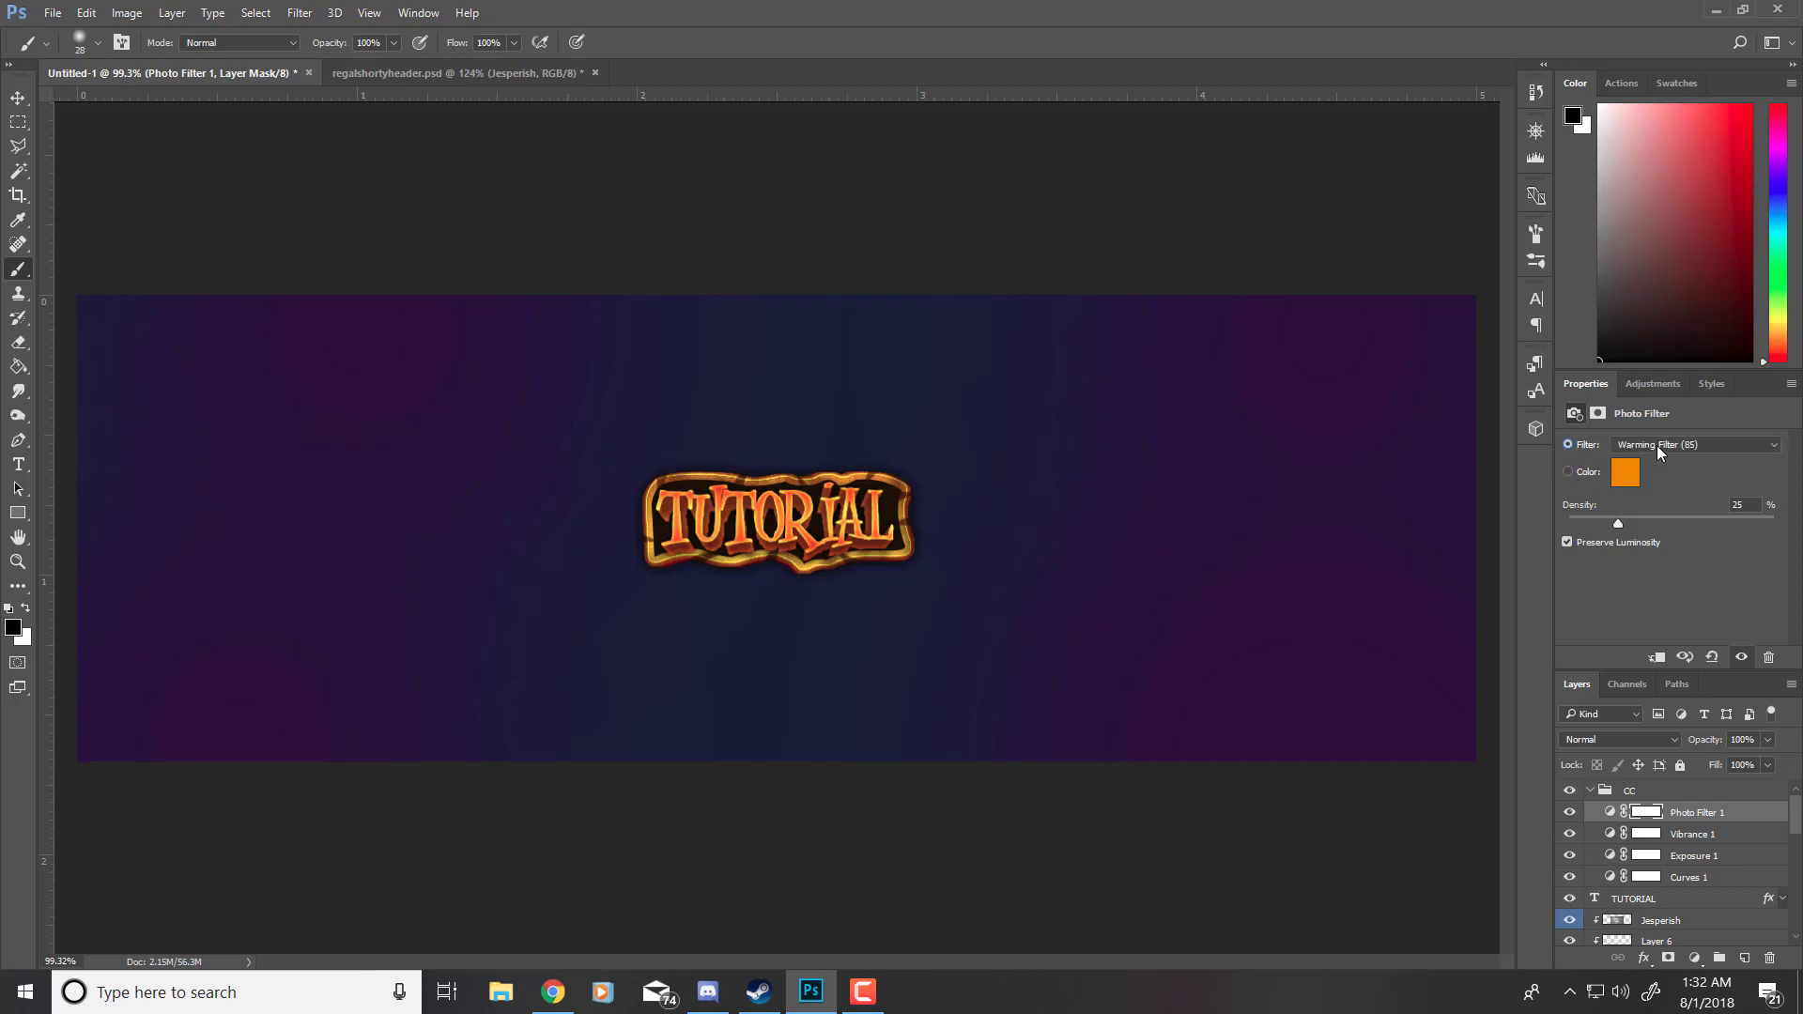
{"action": "left_click", "coordinate": [1658, 444]}
{"action": "left_click", "coordinate": [1676, 445]}
{"action": "scroll", "coordinate": [1753, 501], "scroll_direction": "down", "scroll_amount": 3}
Step: Try other Photo Filter presets, including Warming Filter (LBA) and Cooling Filter (LBB), and return to Warming Filter (85)
{"action": "left_click", "coordinate": [1687, 448]}
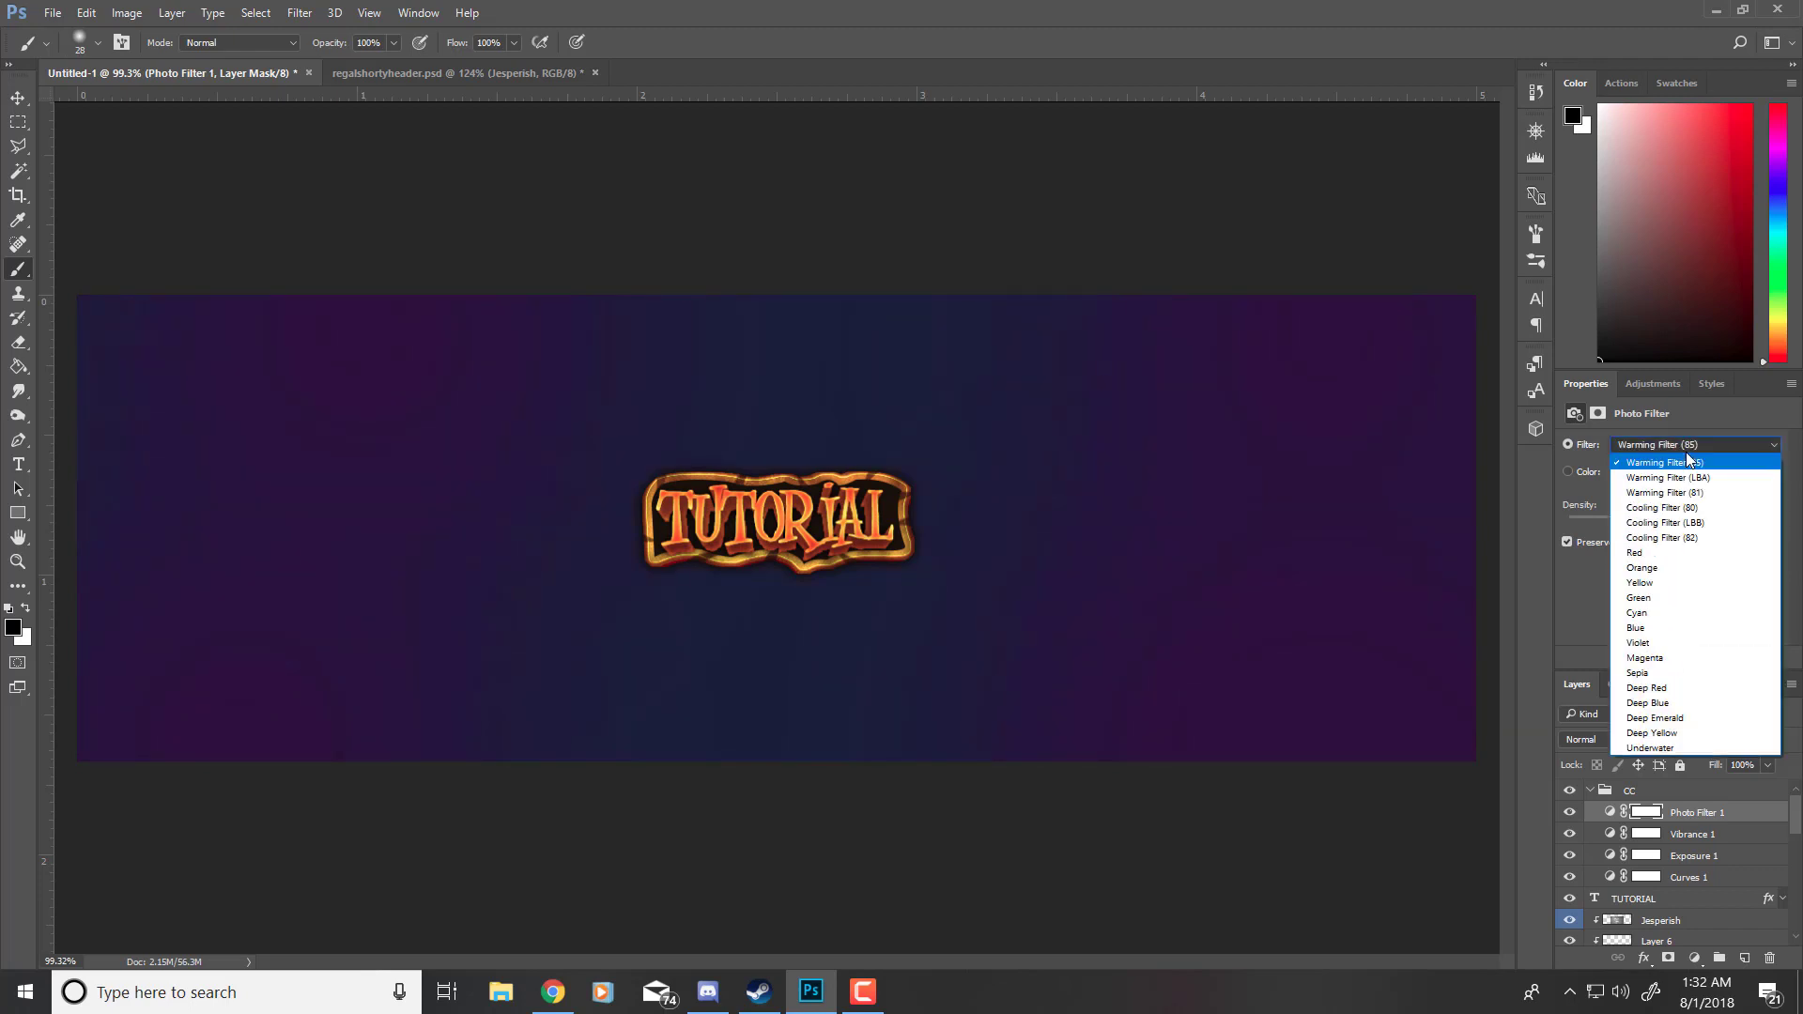
{"action": "left_click", "coordinate": [1712, 479]}
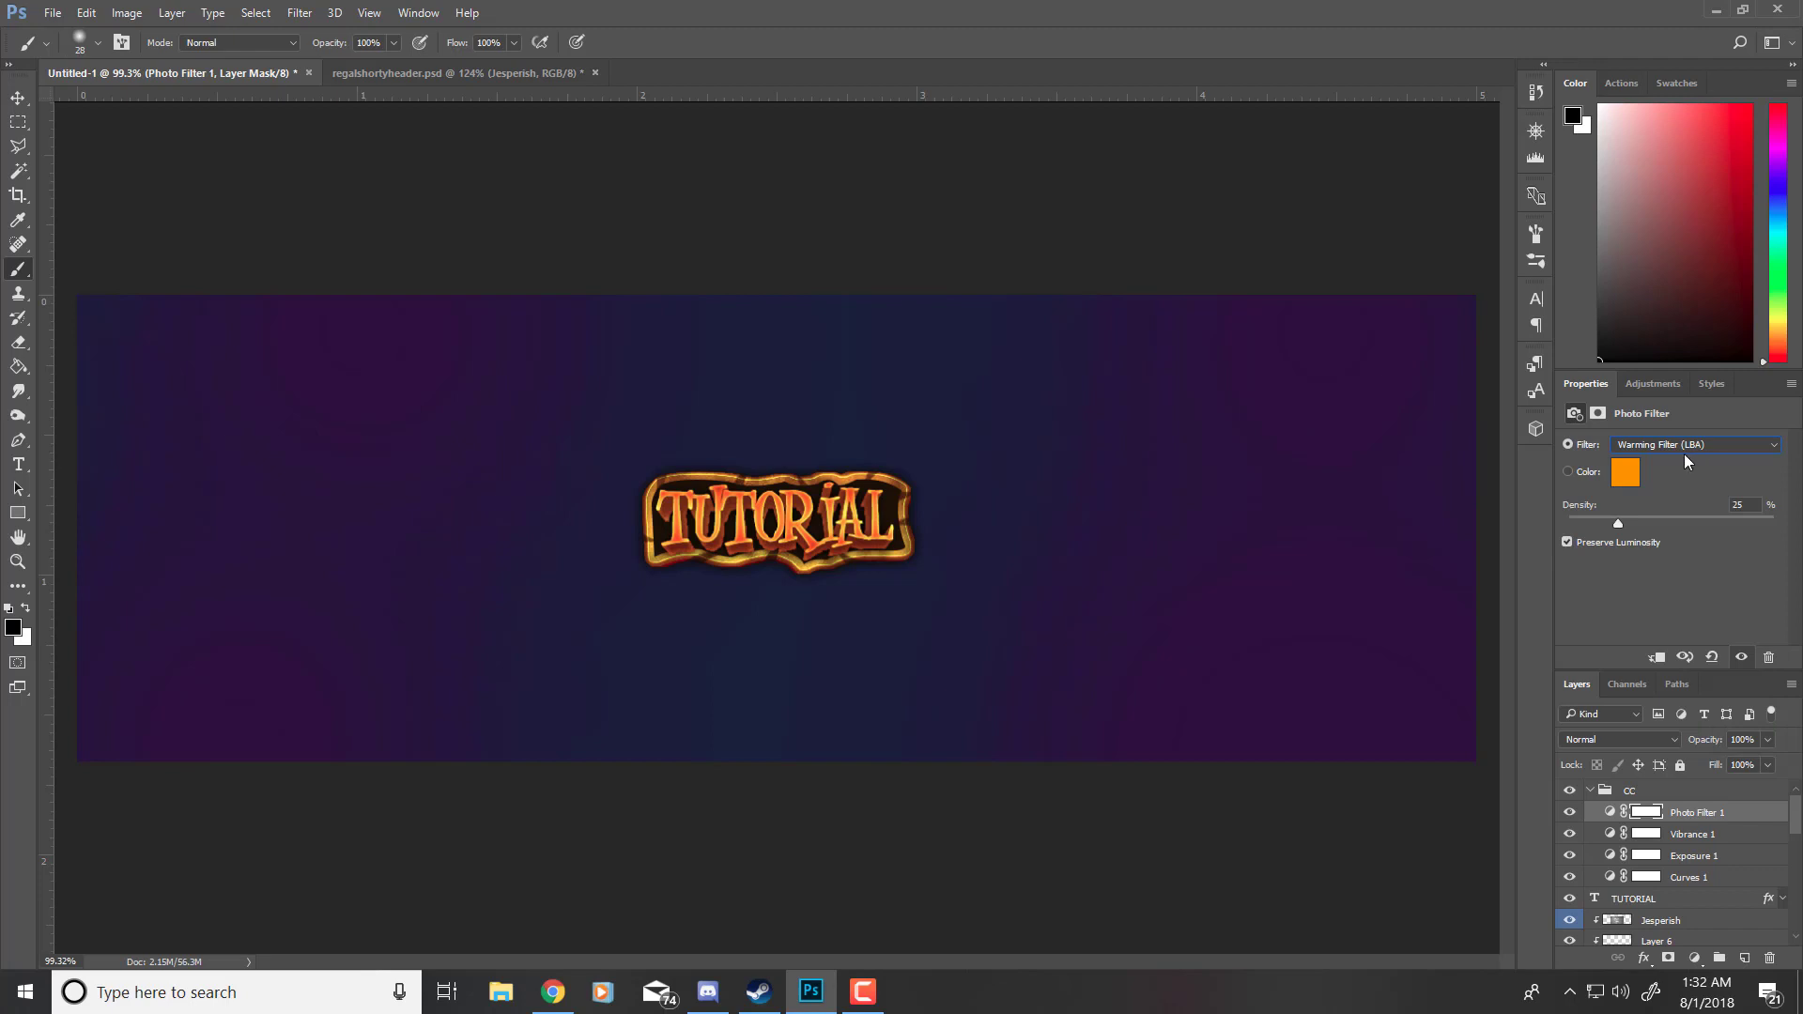
{"action": "left_click", "coordinate": [1683, 453]}
{"action": "left_click", "coordinate": [1700, 512]}
{"action": "left_click", "coordinate": [1694, 448]}
{"action": "left_click", "coordinate": [1695, 522]}
{"action": "left_click", "coordinate": [1710, 455]}
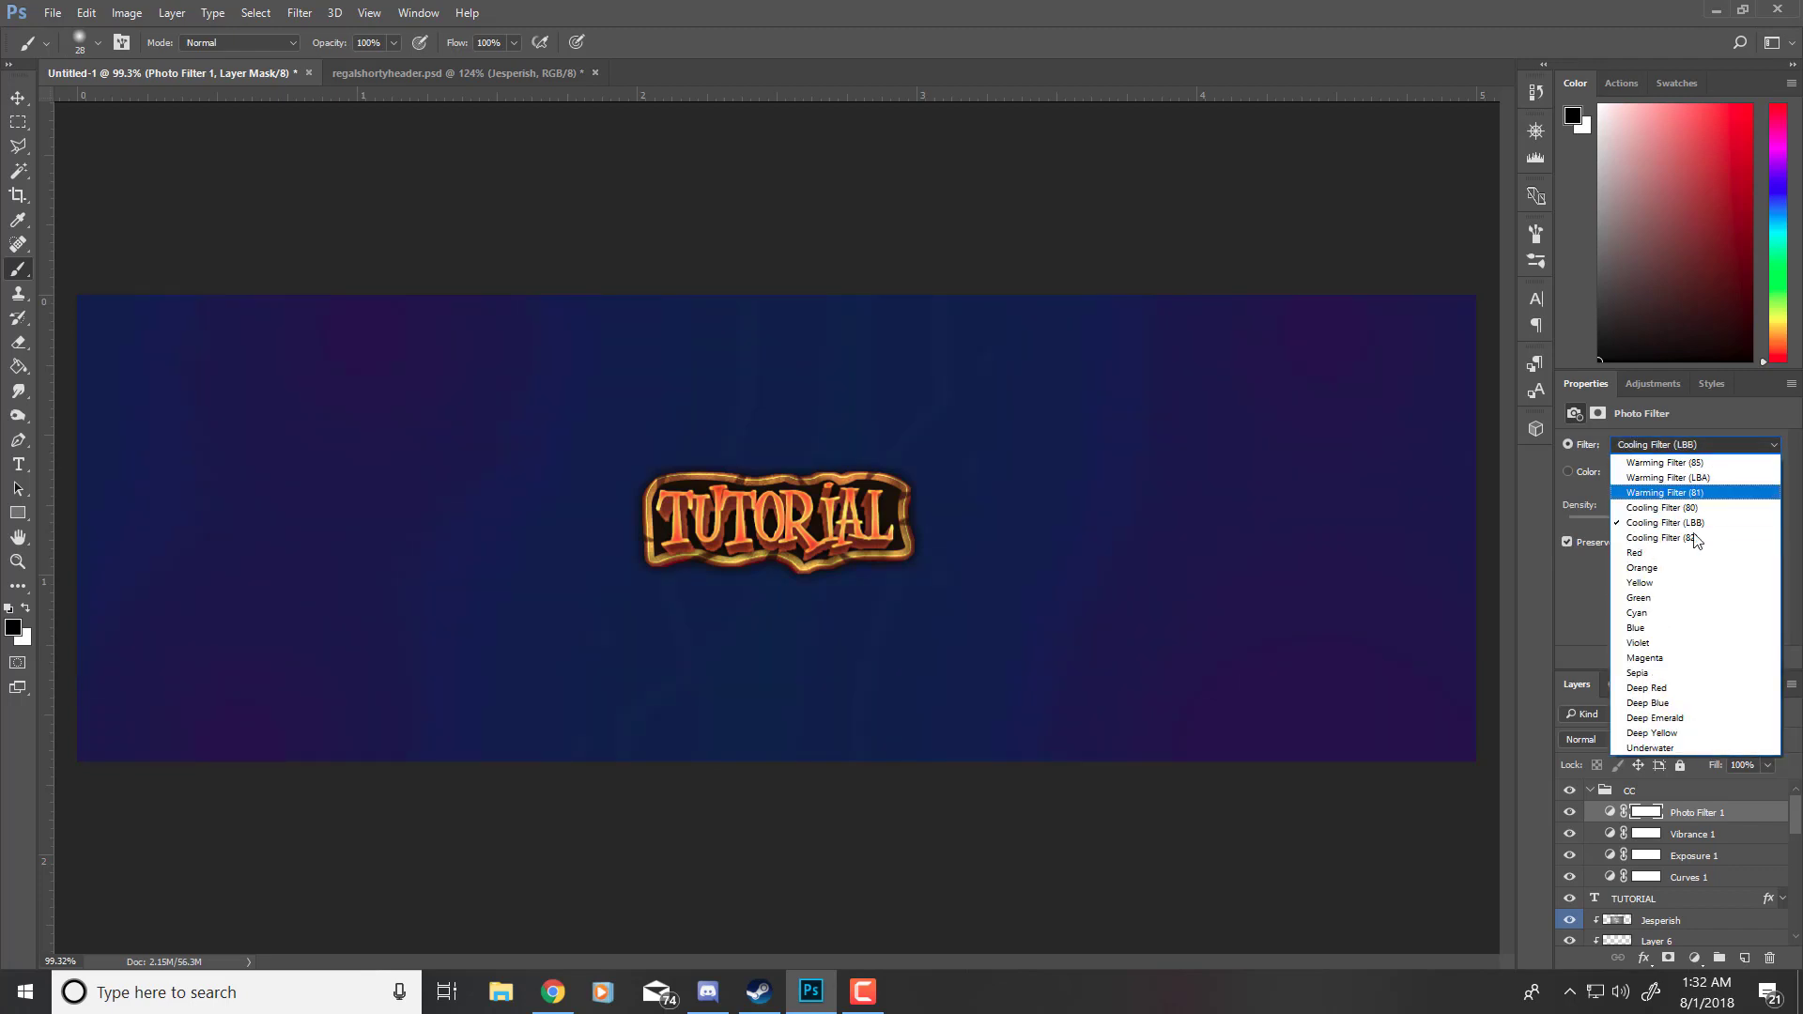
{"action": "left_click", "coordinate": [1691, 553]}
{"action": "left_click", "coordinate": [1687, 449]}
{"action": "left_click", "coordinate": [1680, 463]}
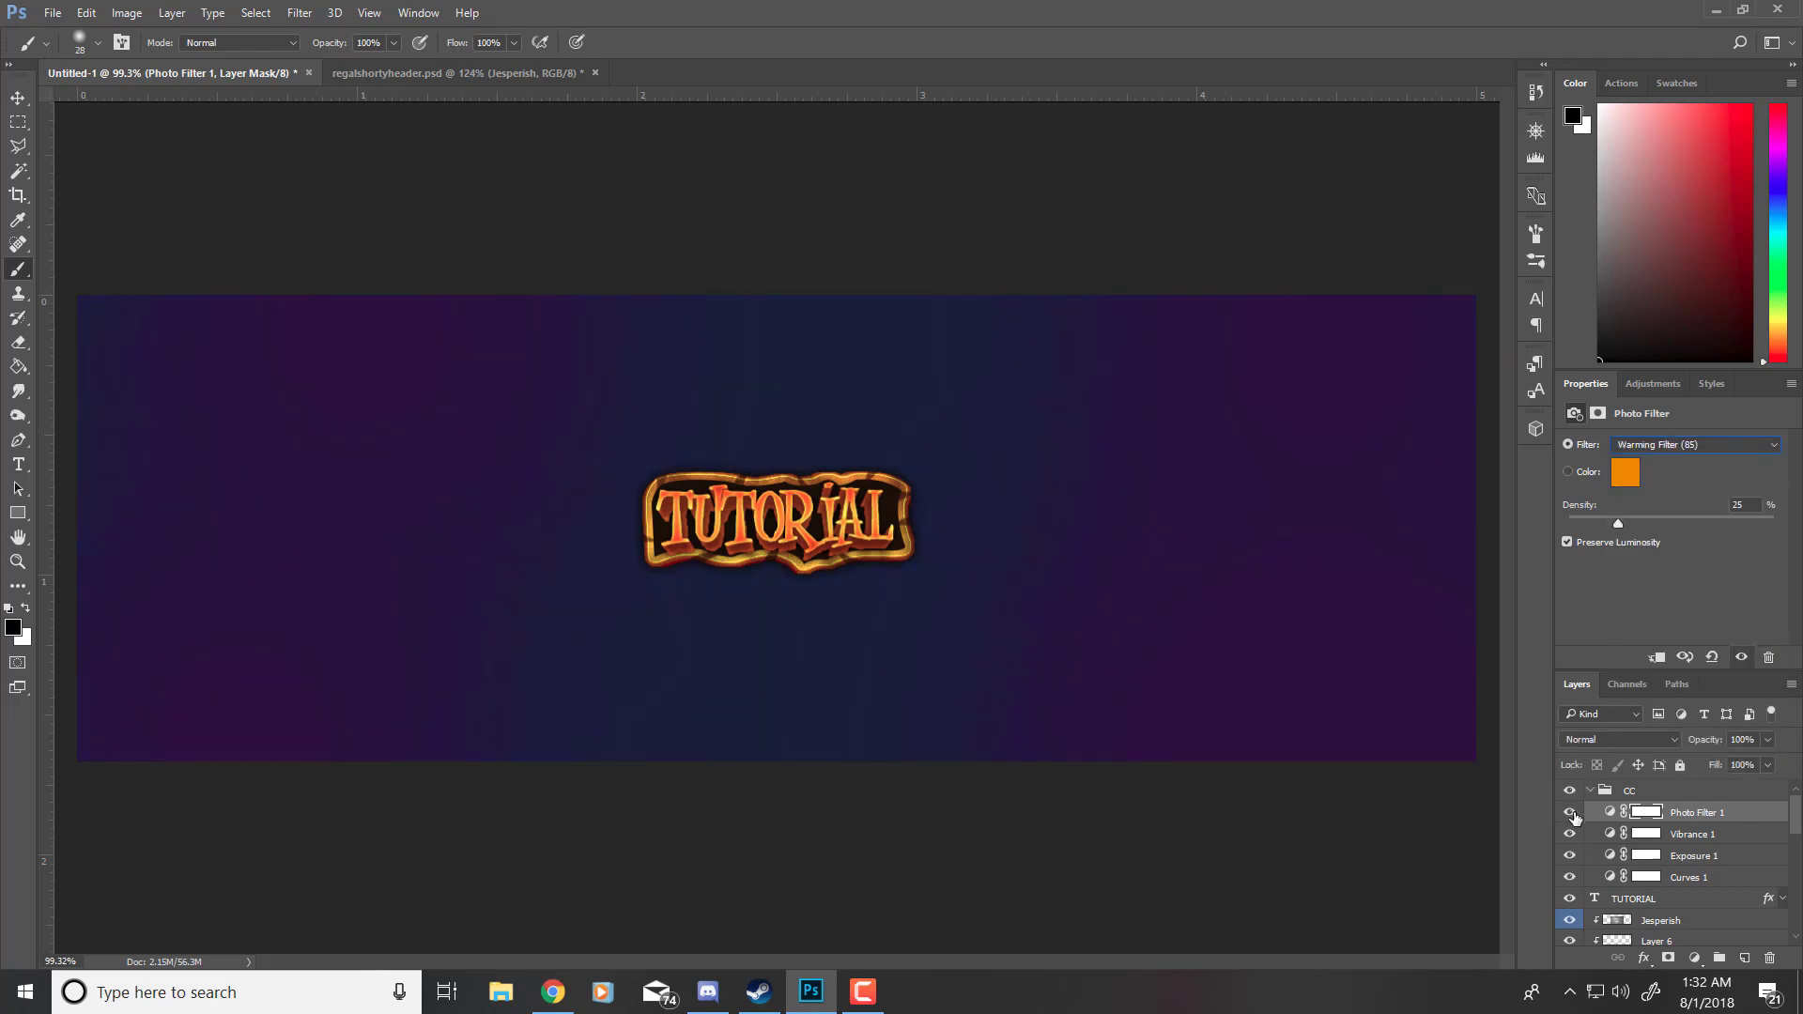
Step: Try a Color Balance adjustment layer at the top of the CC group, shifting its midtones, and delete the layer
{"action": "left_click", "coordinate": [1635, 801]}
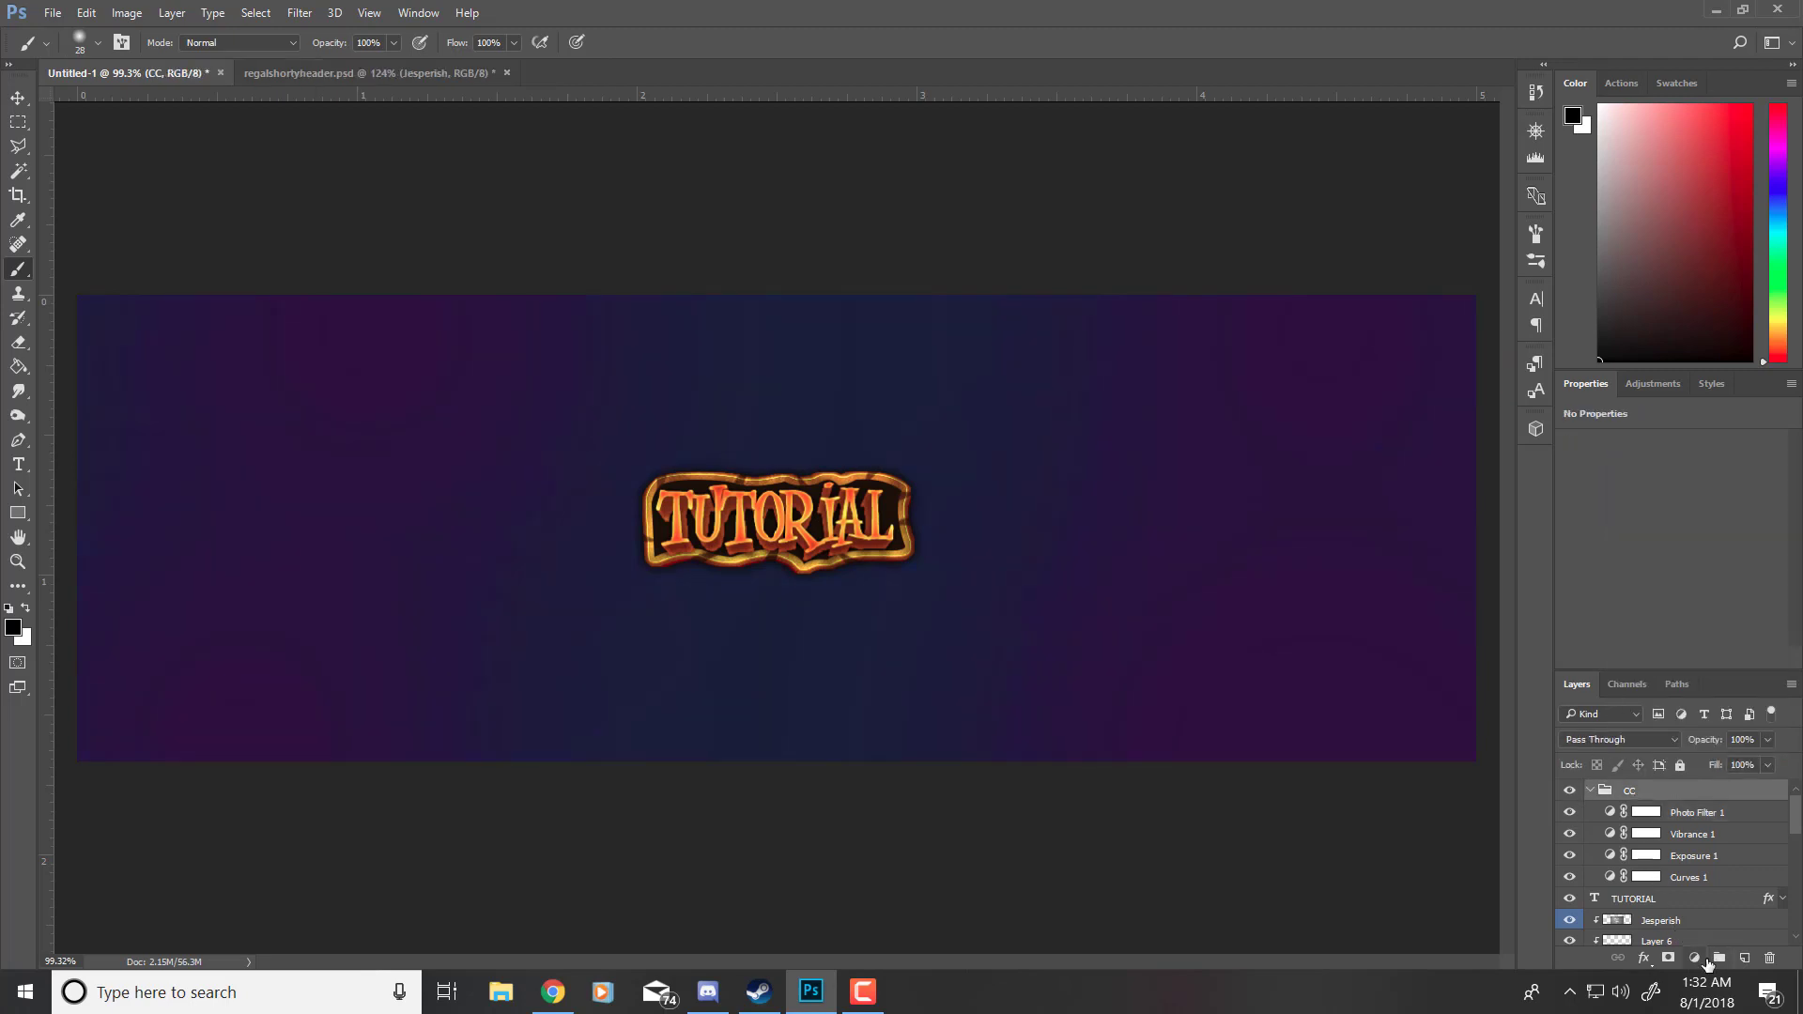
{"action": "left_click", "coordinate": [1695, 958]}
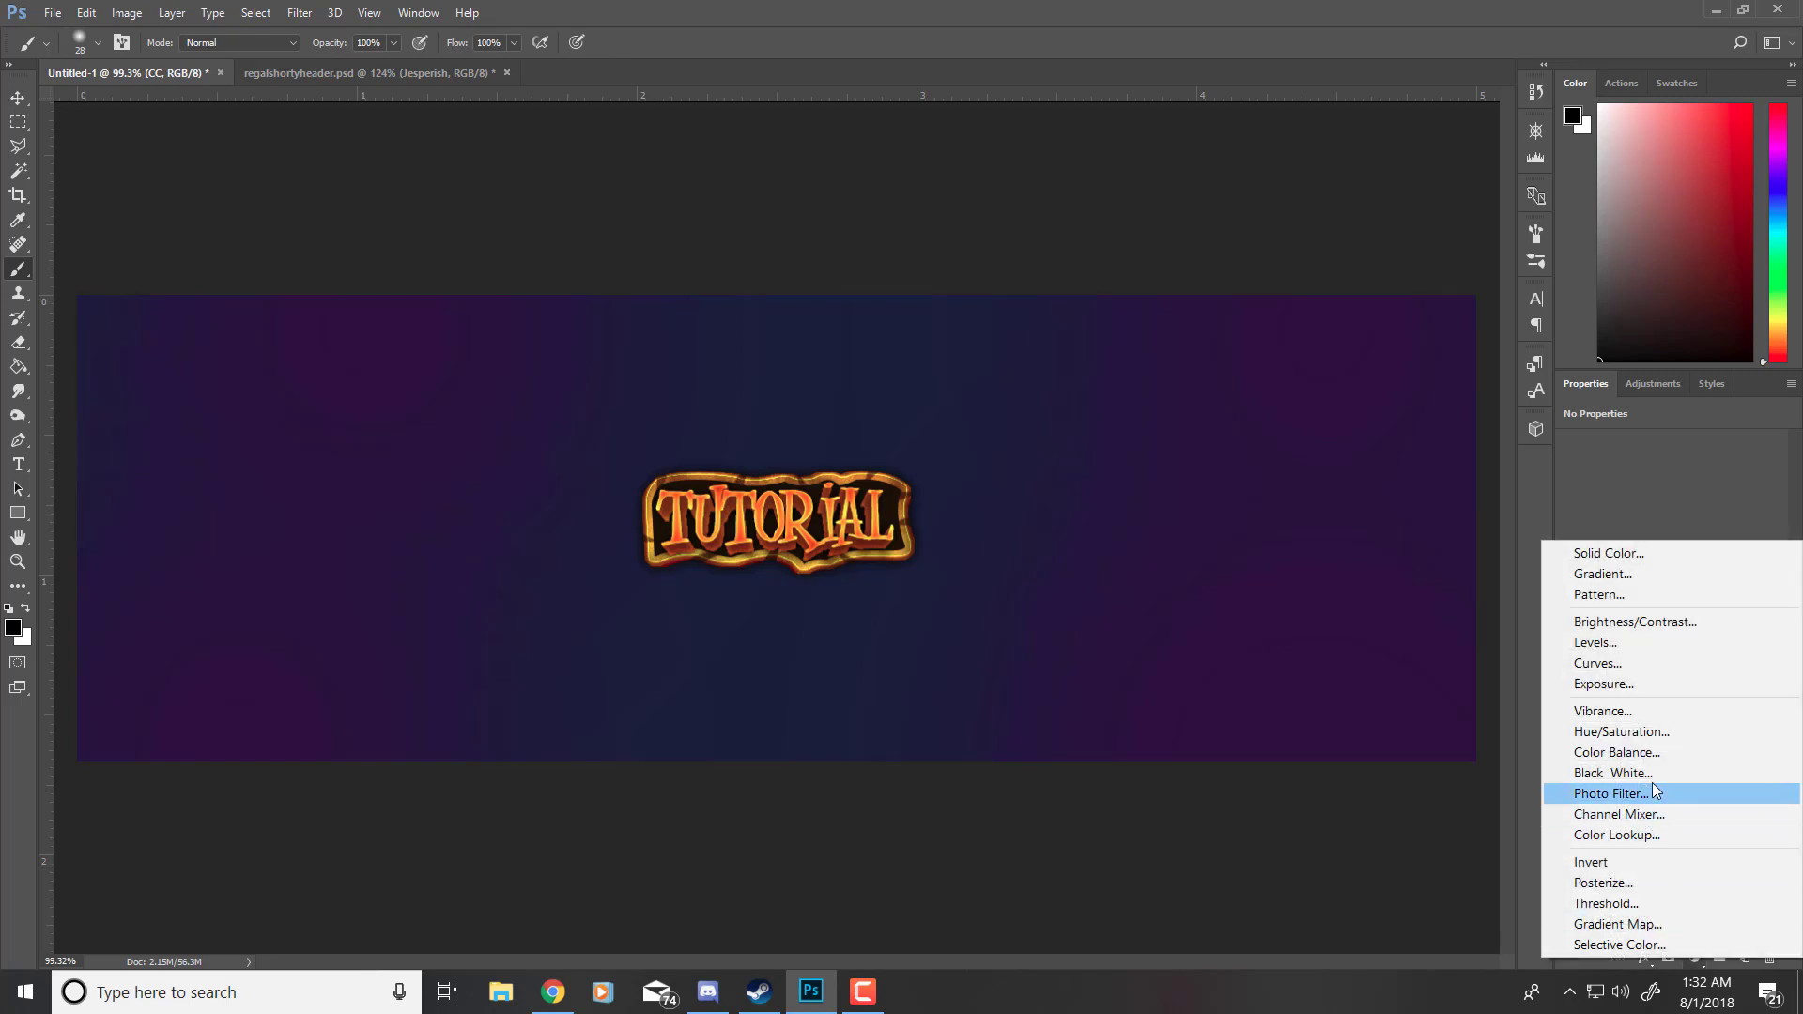
{"action": "left_click", "coordinate": [1653, 751]}
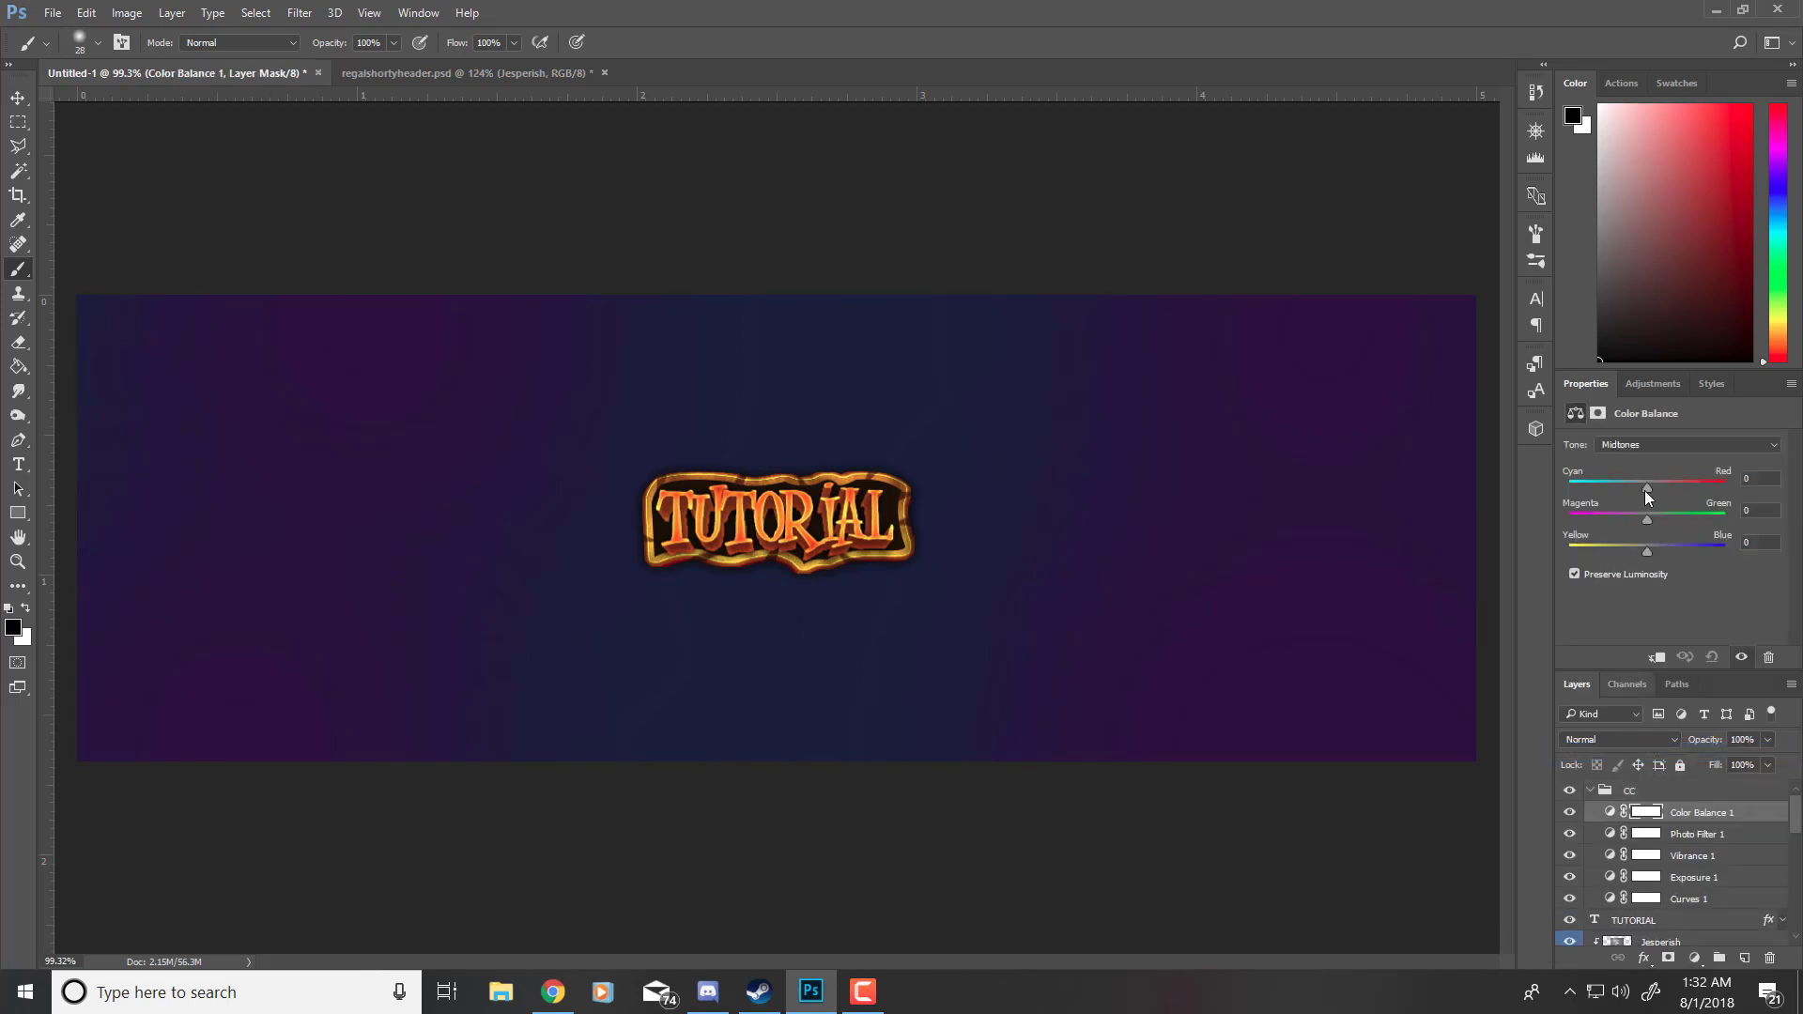
{"action": "left_click_drag", "start_coordinate": [1657, 510], "coordinate": [1702, 510]}
{"action": "left_click", "coordinate": [1697, 814]}
{"action": "key", "text": "Delete"}
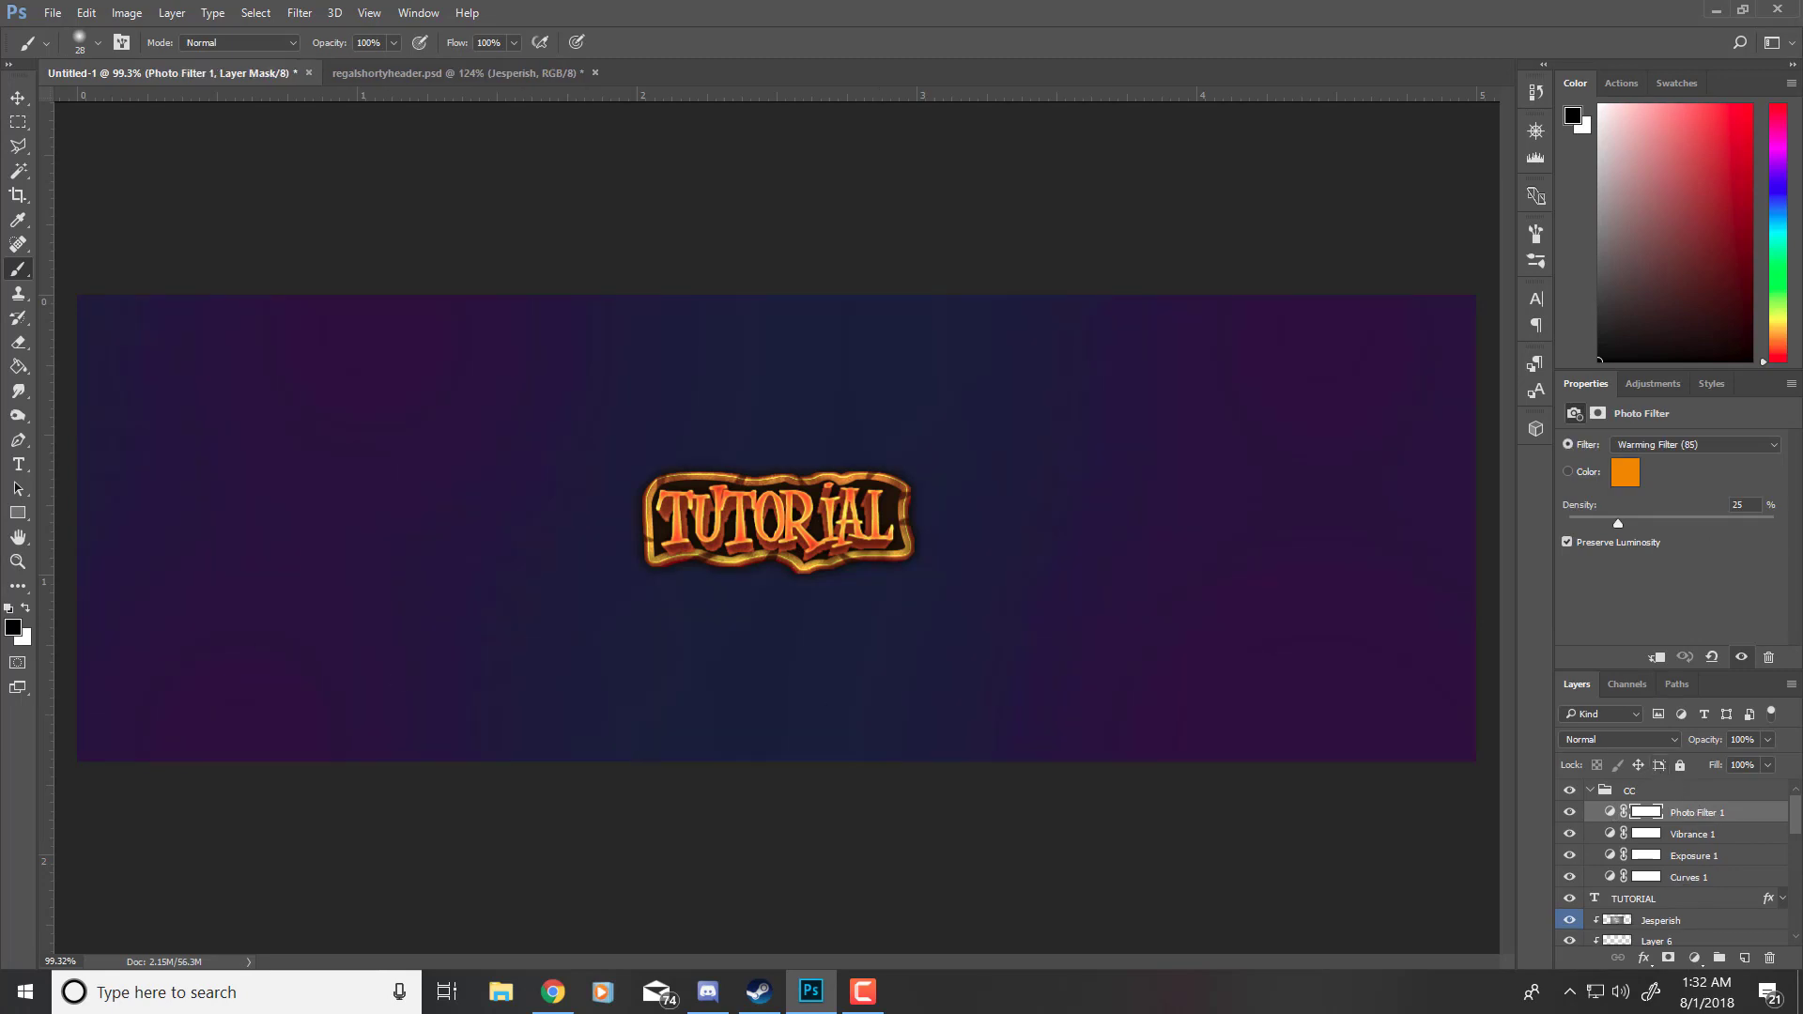
Step: Examine the SHORTY logo and header design in regalshortyheader.psd, and return to the Untitled-1 document
{"action": "left_click", "coordinate": [428, 75]}
{"action": "scroll", "coordinate": [897, 509], "scroll_direction": "down", "scroll_amount": 10}
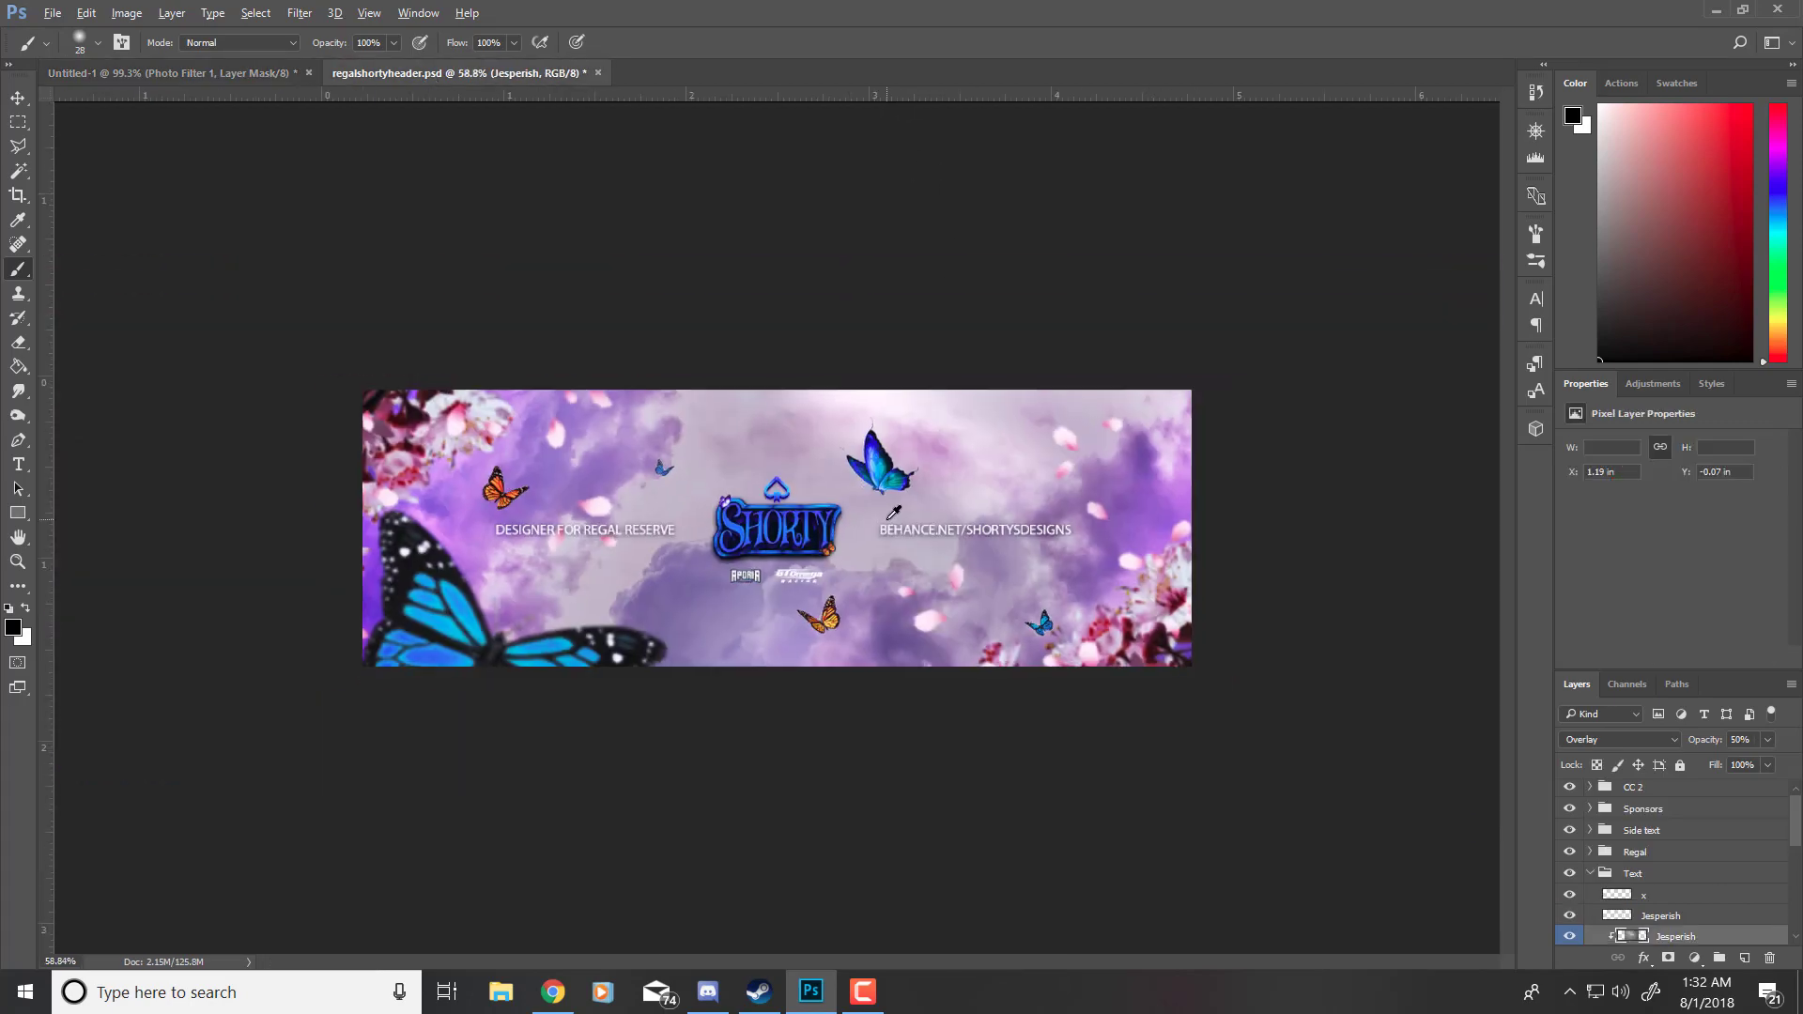
{"action": "scroll", "coordinate": [798, 536], "scroll_direction": "up", "scroll_amount": 8}
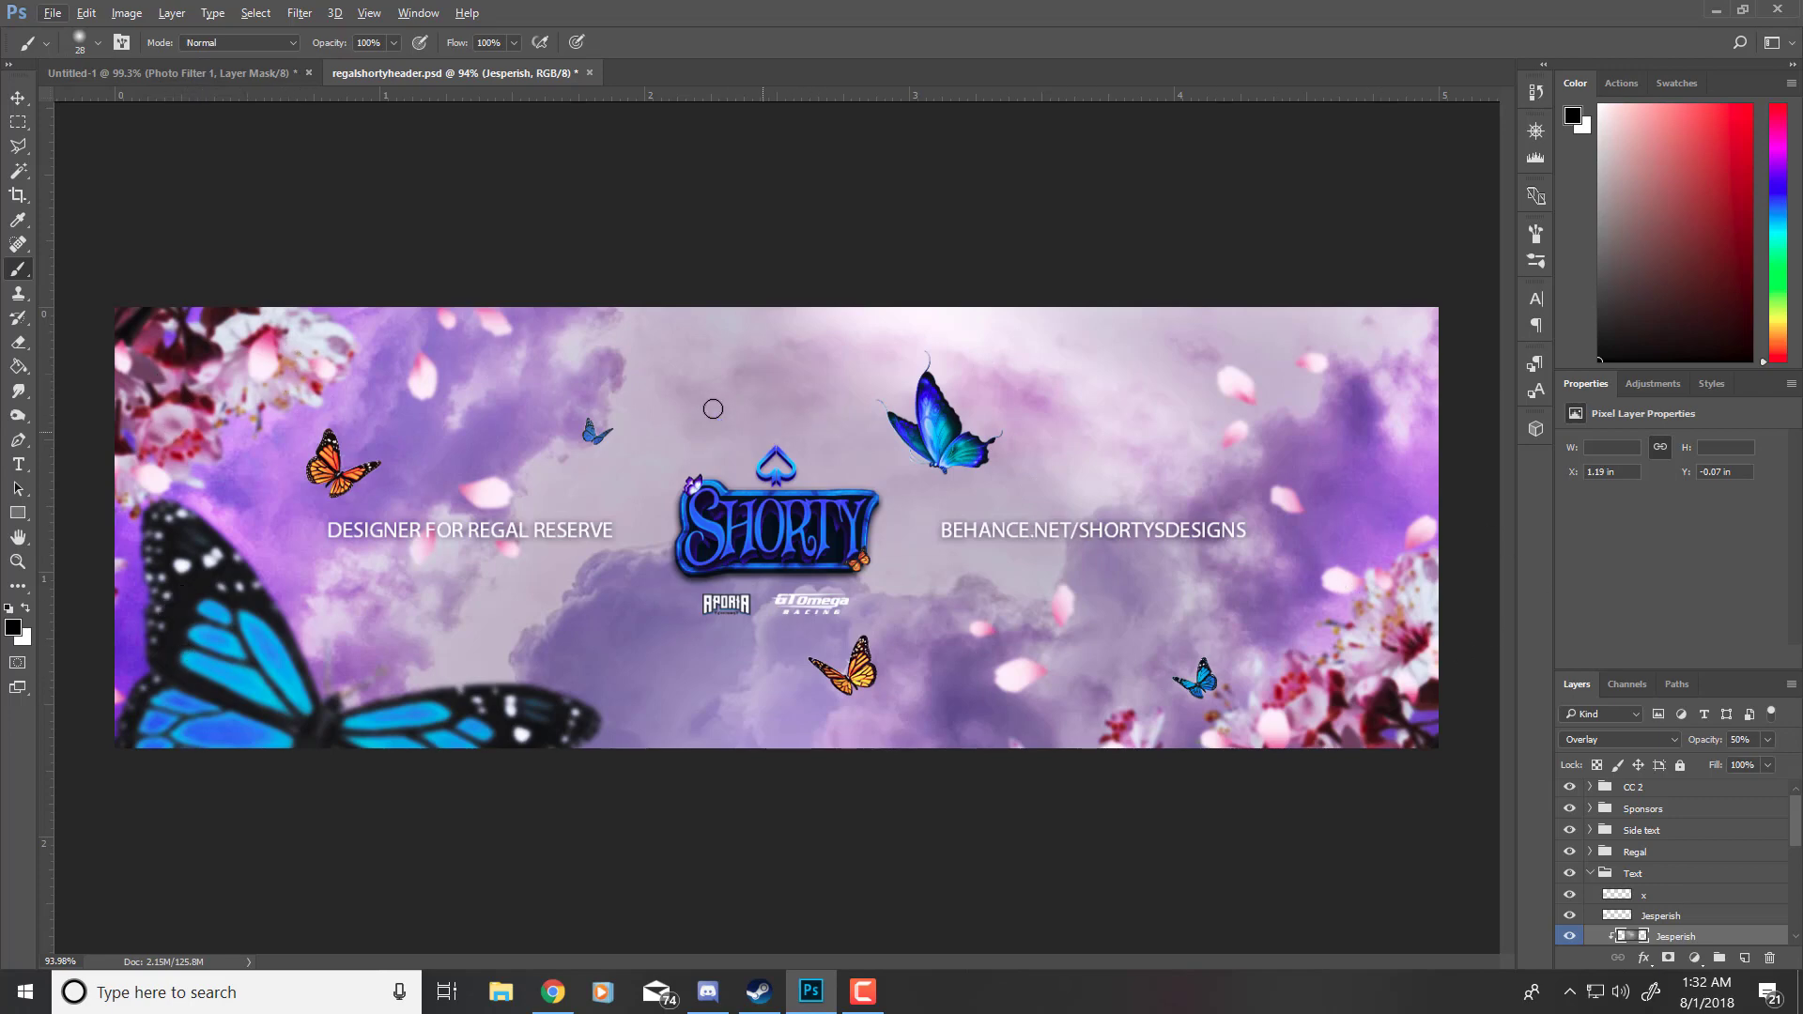
{"action": "left_click", "coordinate": [169, 72]}
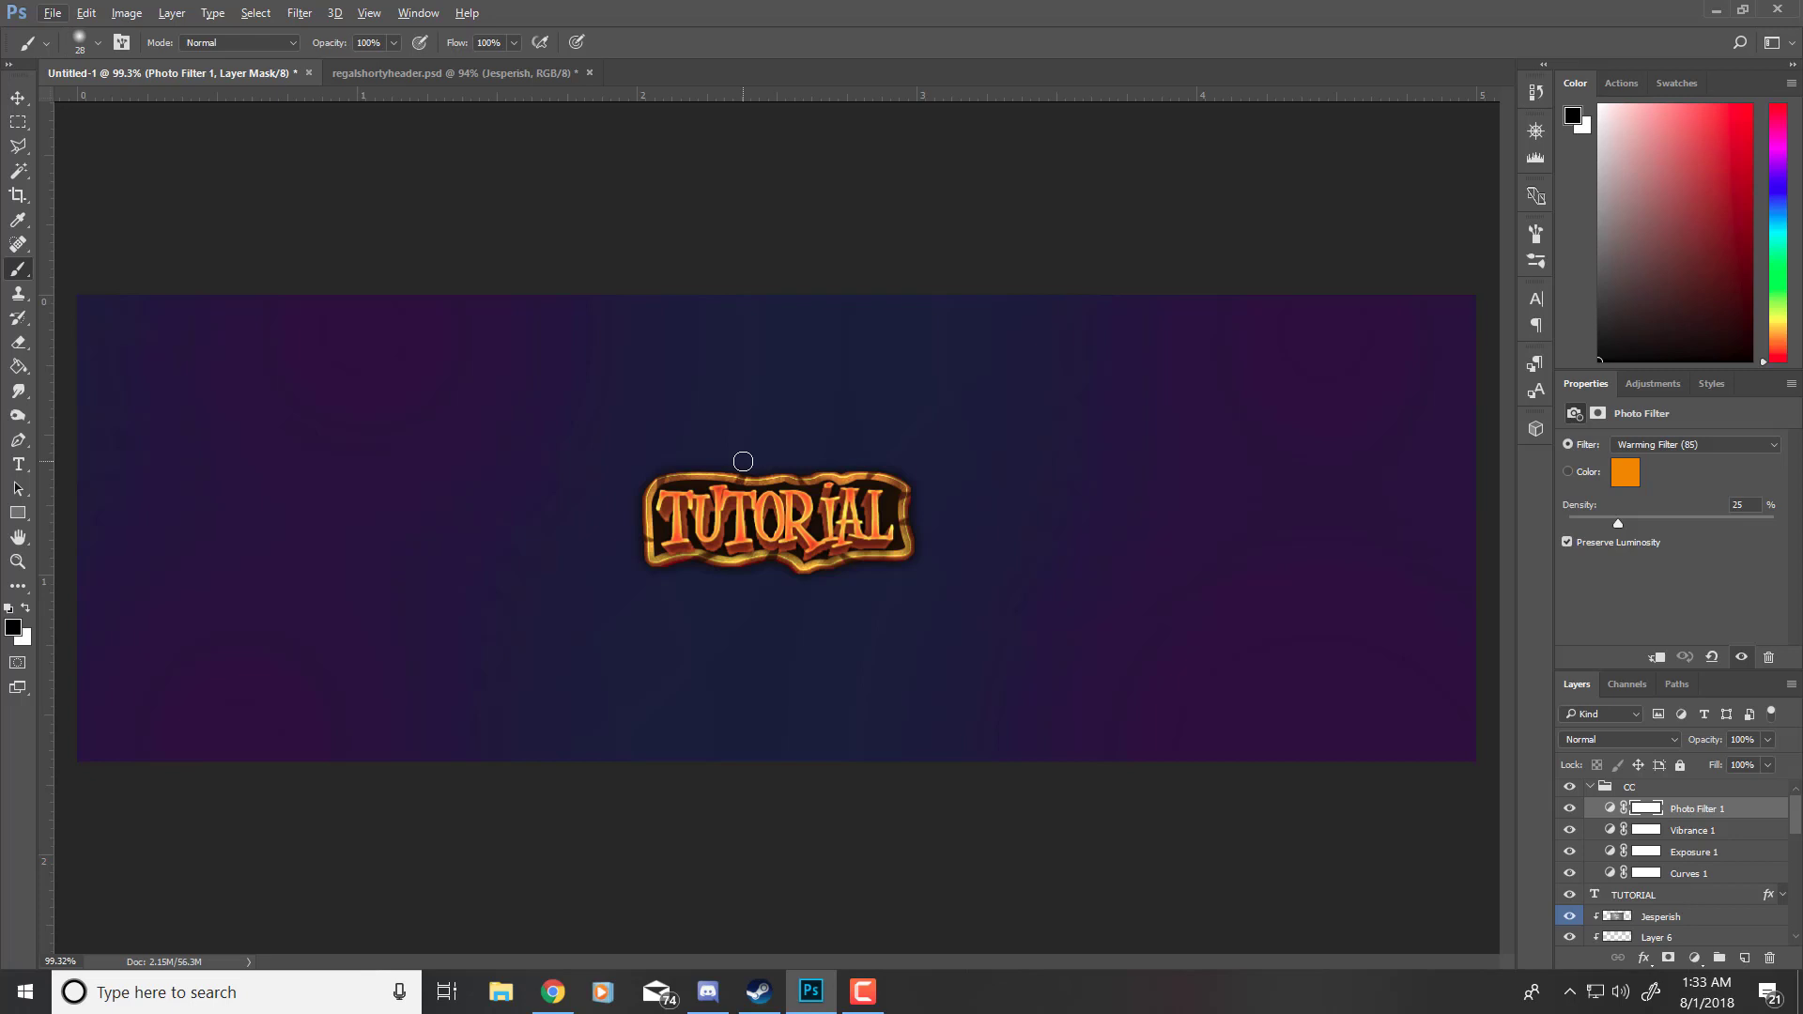
{"action": "scroll", "coordinate": [804, 600], "scroll_direction": "down", "scroll_amount": 3}
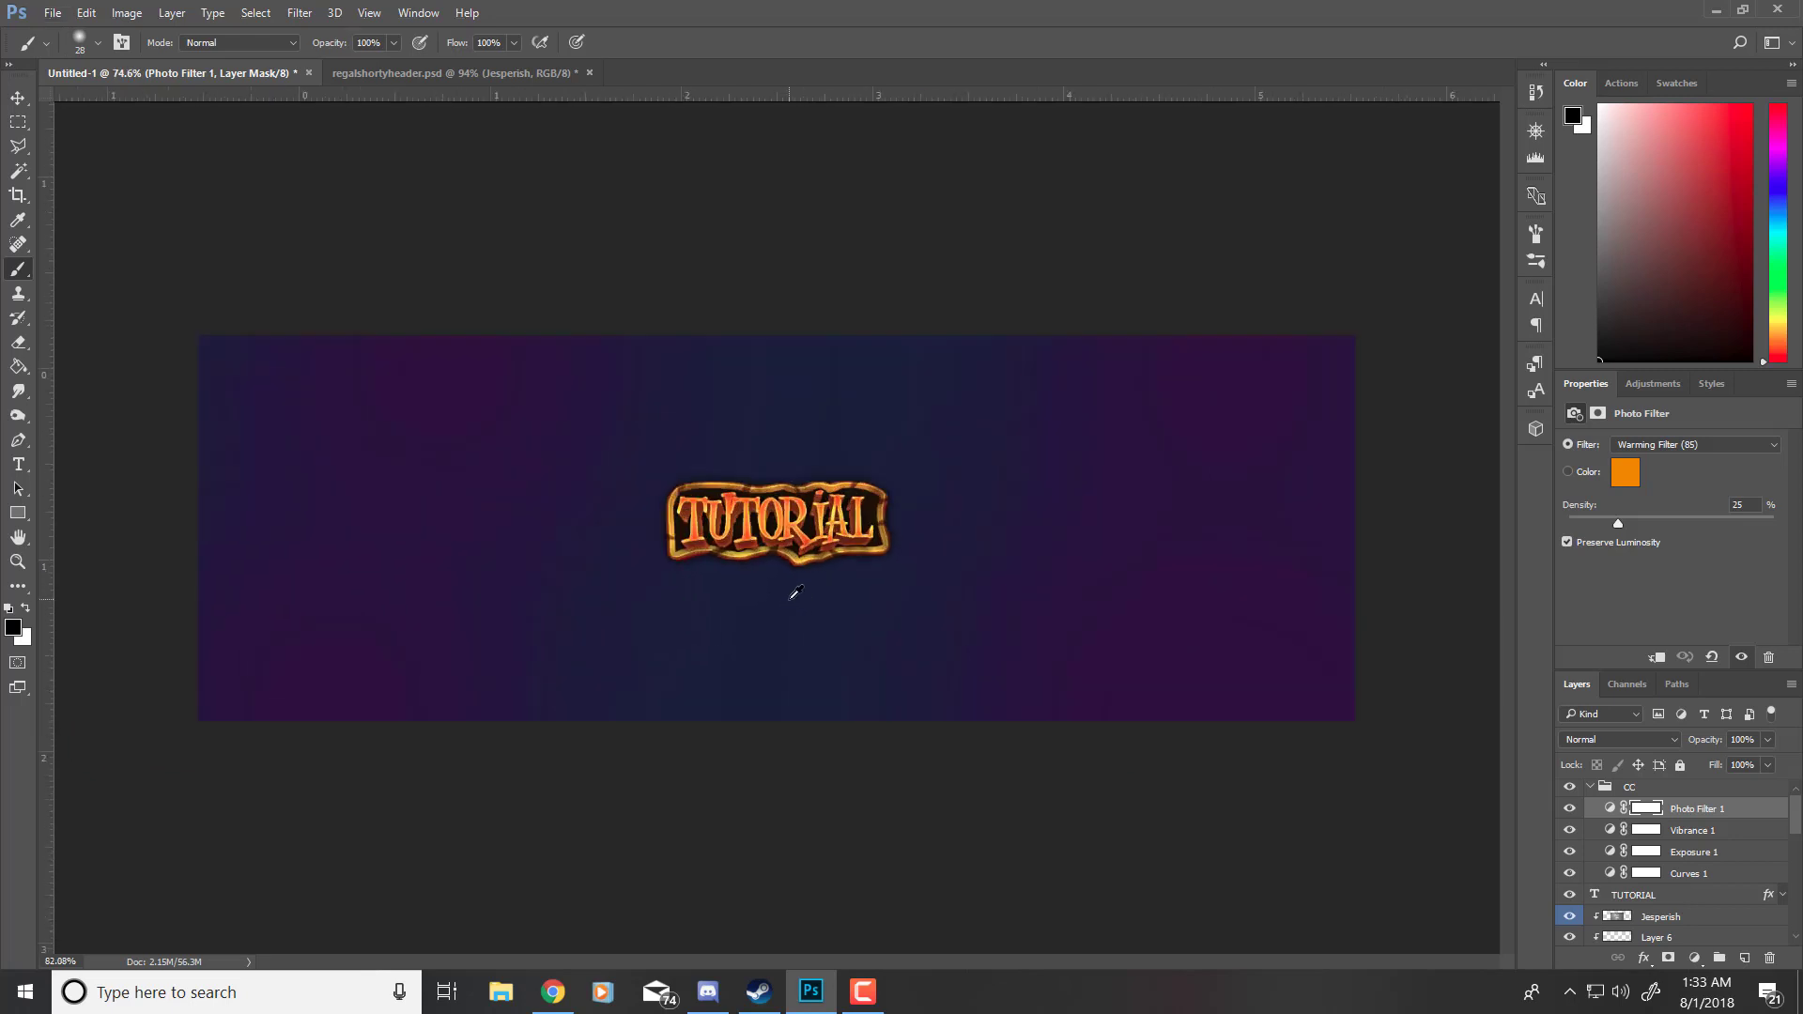
{"action": "scroll", "coordinate": [796, 593], "scroll_direction": "up", "scroll_amount": 3}
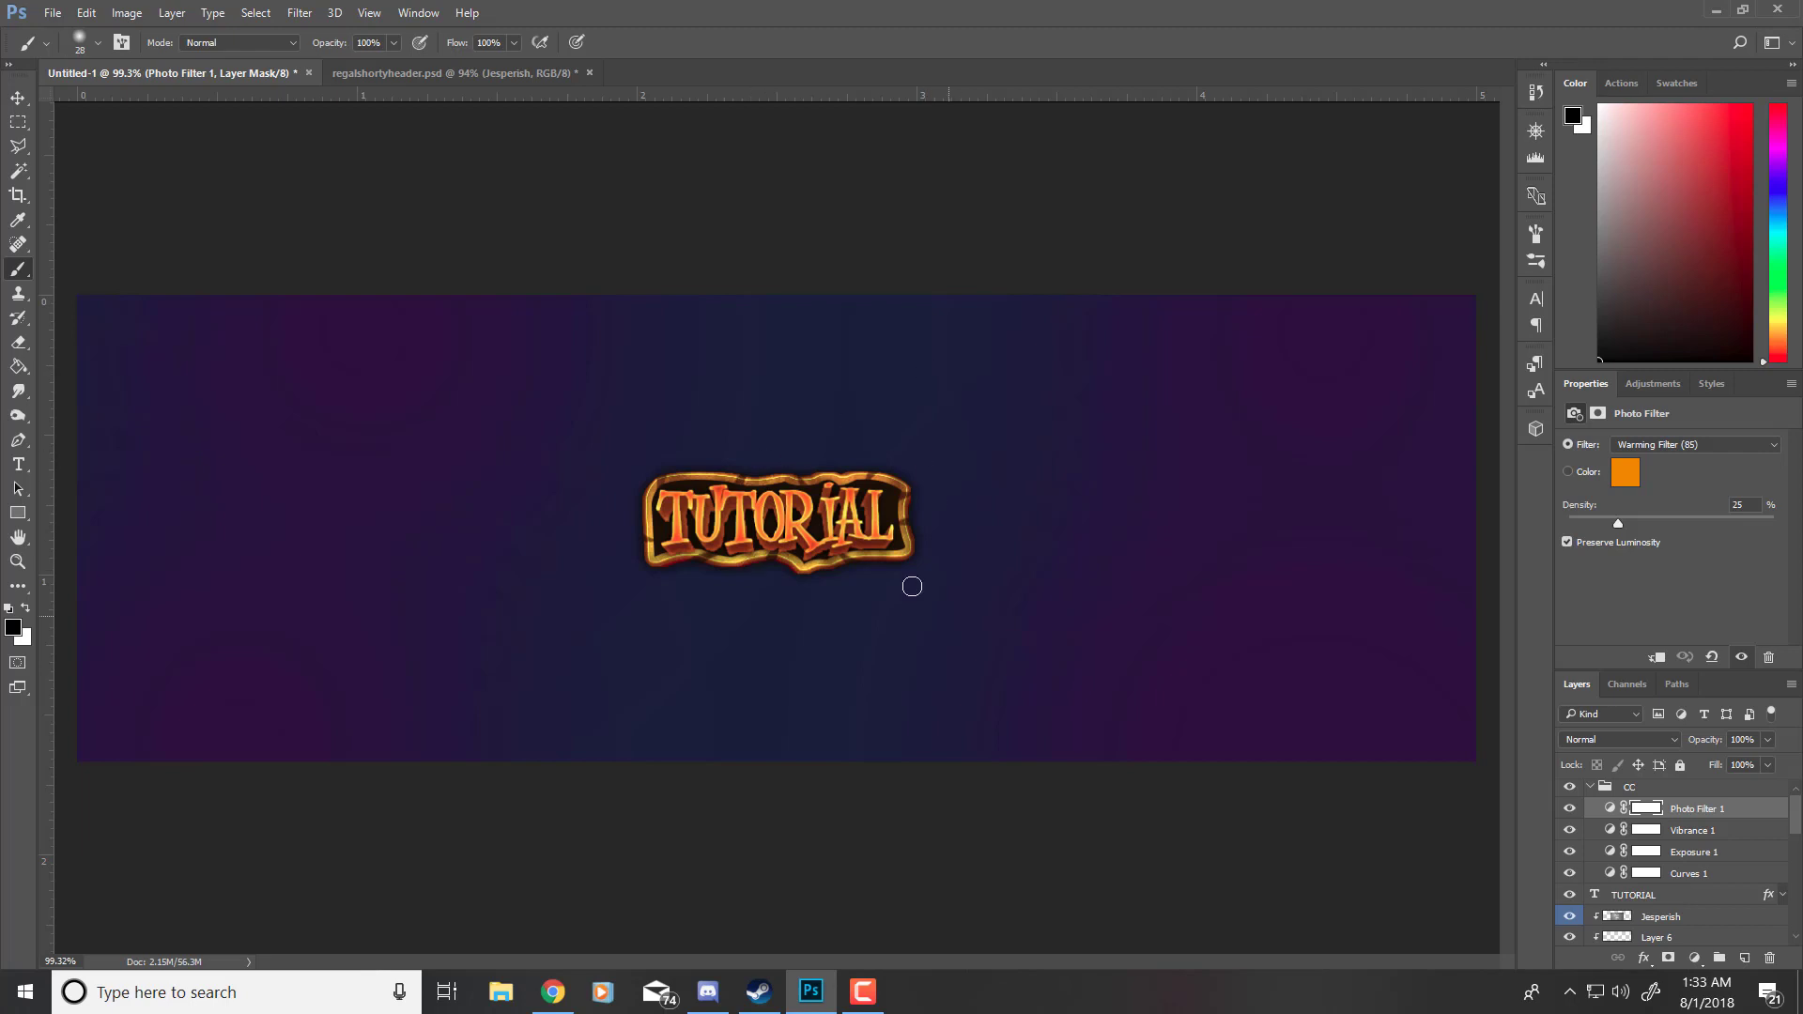
{"action": "scroll", "coordinate": [792, 261], "scroll_direction": "down", "scroll_amount": 2}
{"action": "scroll", "coordinate": [794, 430], "scroll_direction": "up", "scroll_amount": 2}
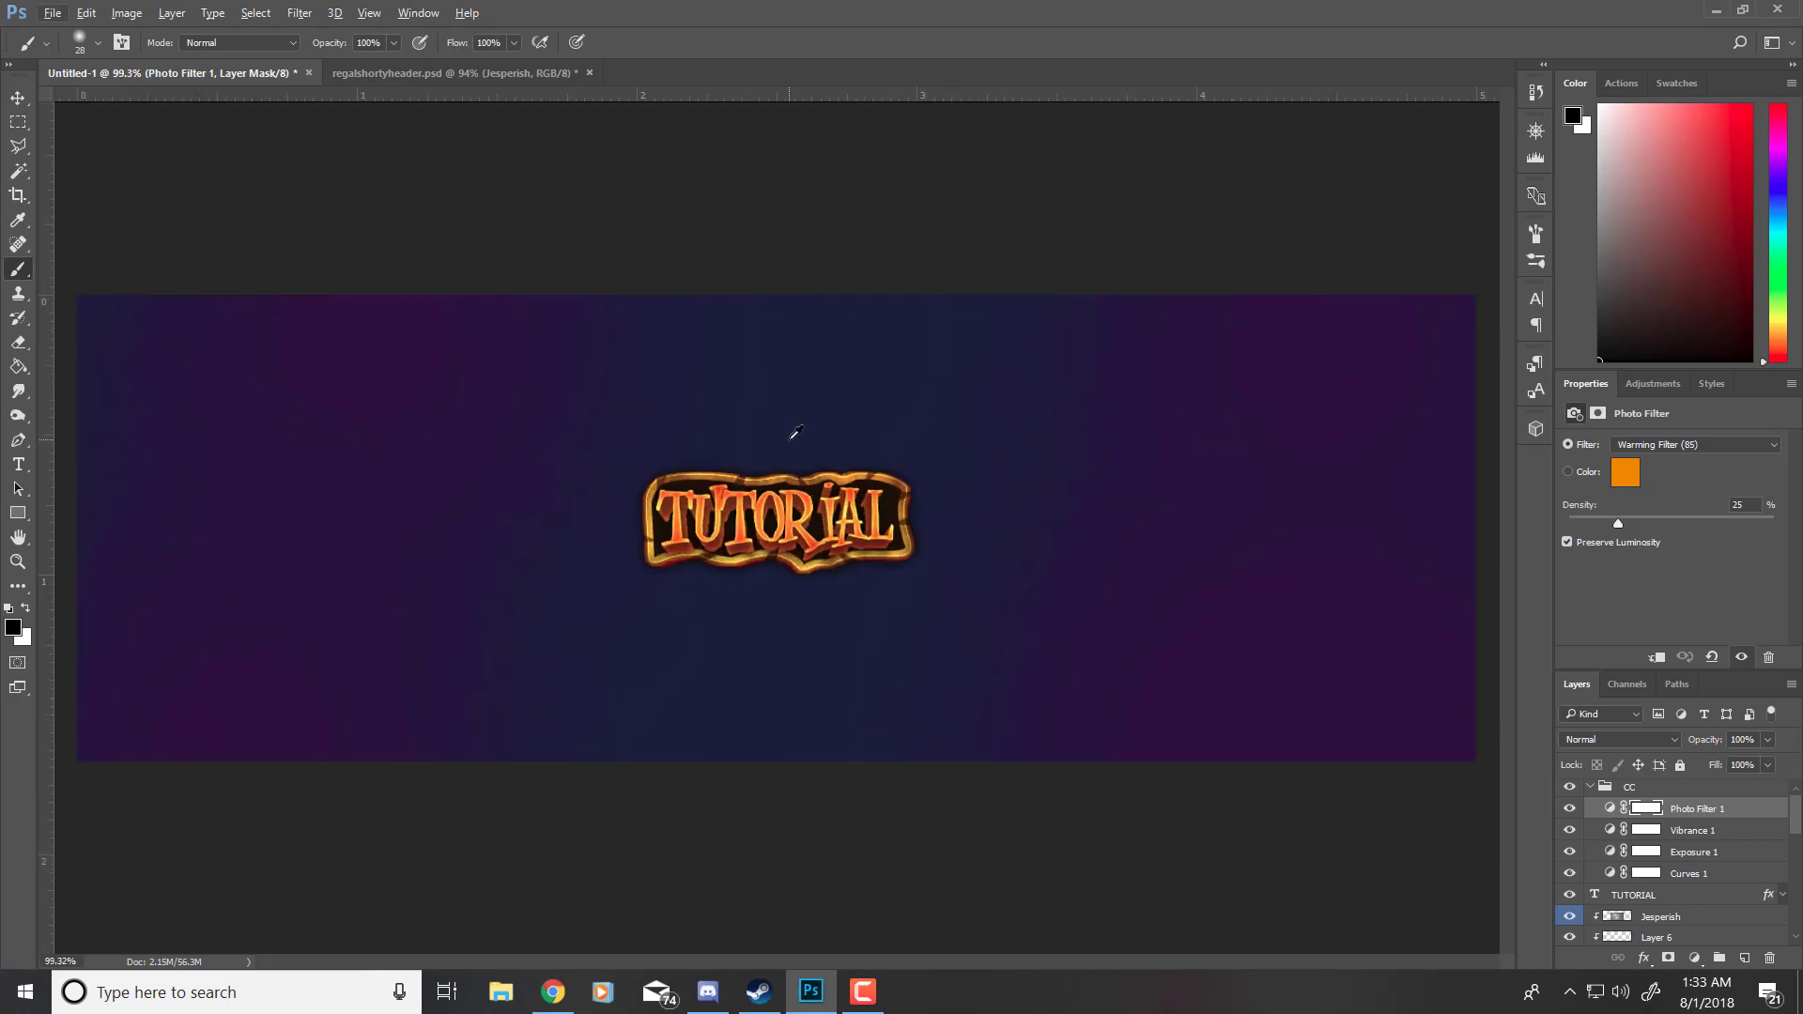